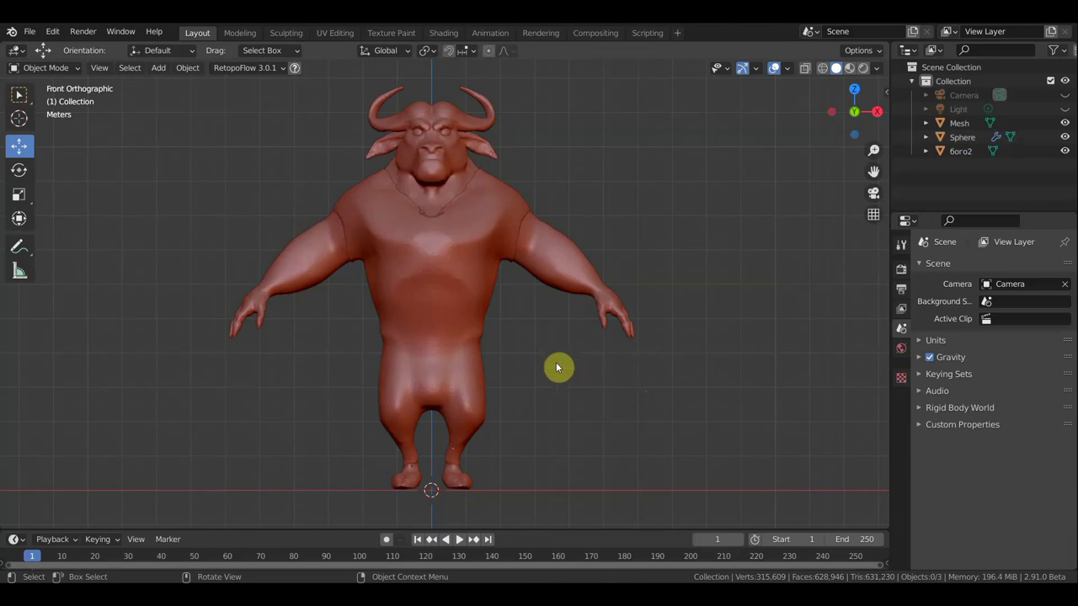
Step: Select the bull's body Mesh in the front view and bring up the Object Mode dropdown
scroll(554, 367, up, 1)
scroll(554, 366, up, 1)
scroll(552, 364, down, 1)
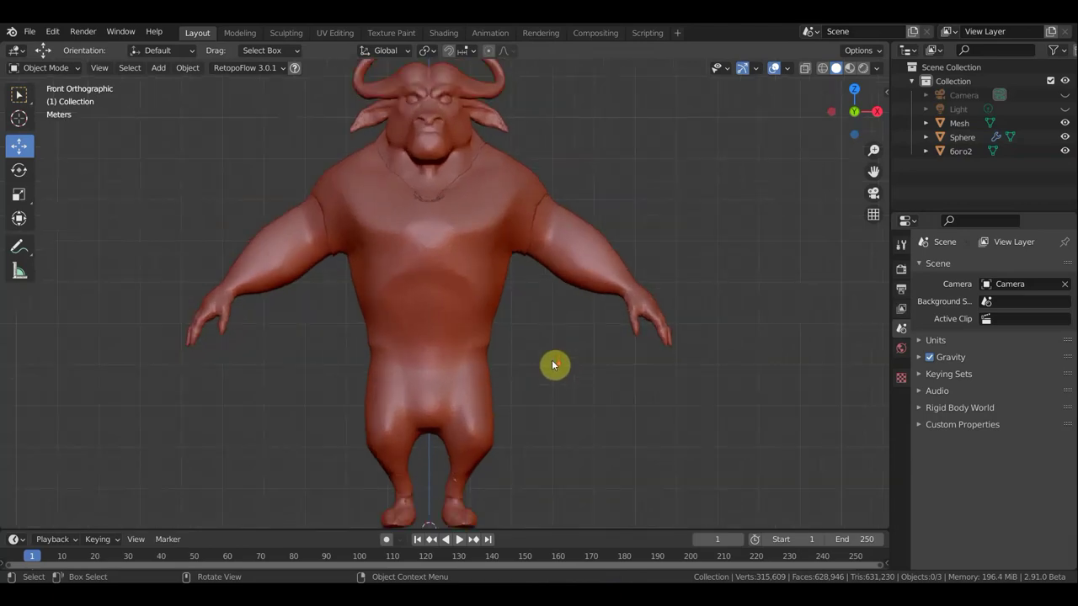
scroll(531, 352, down, 1)
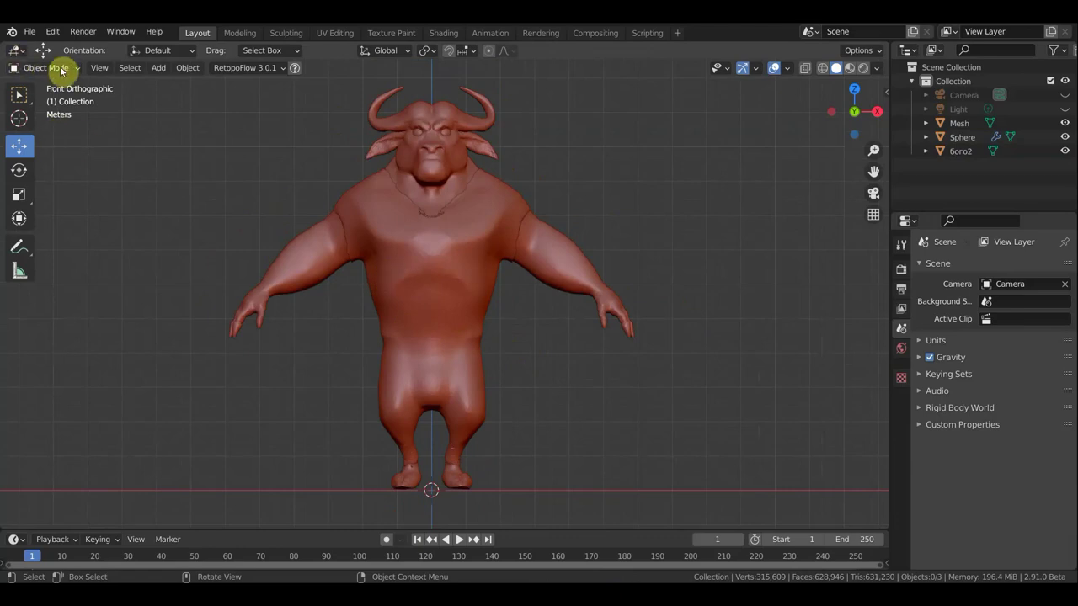
click(392, 224)
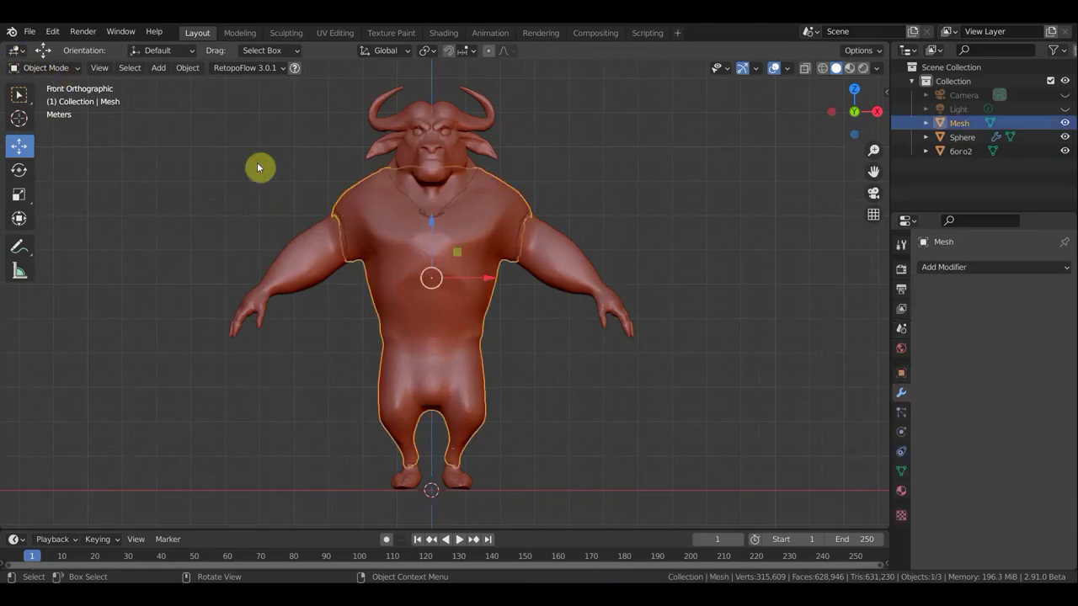
click(44, 67)
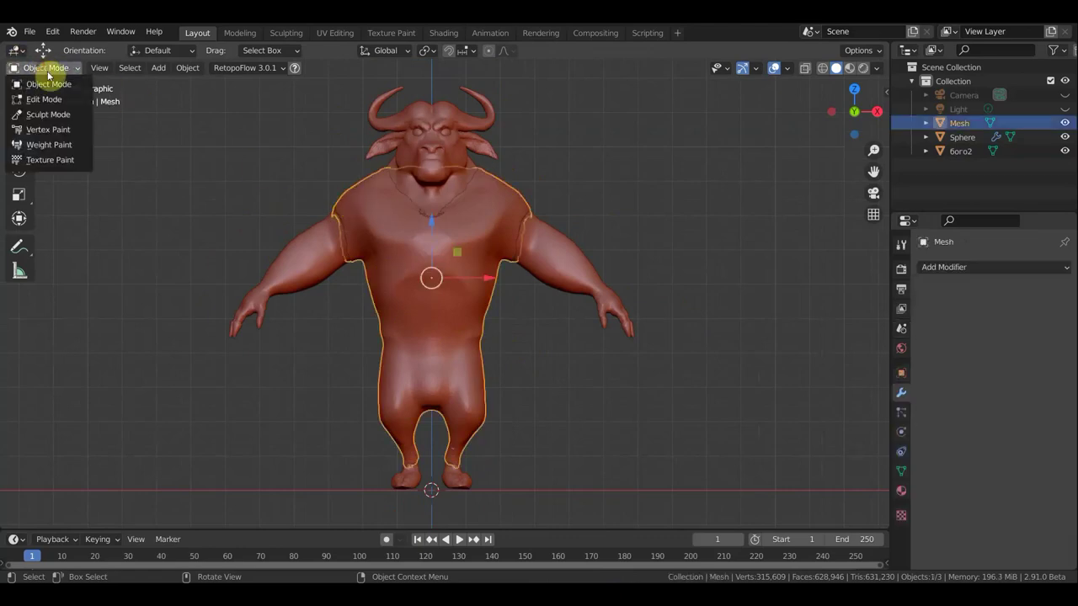
Step: Put the body Mesh into Sculpt Mode, zoom to the chest, and start Face Sets > Extract Face Set
click(64, 120)
scroll(416, 287, up, 3)
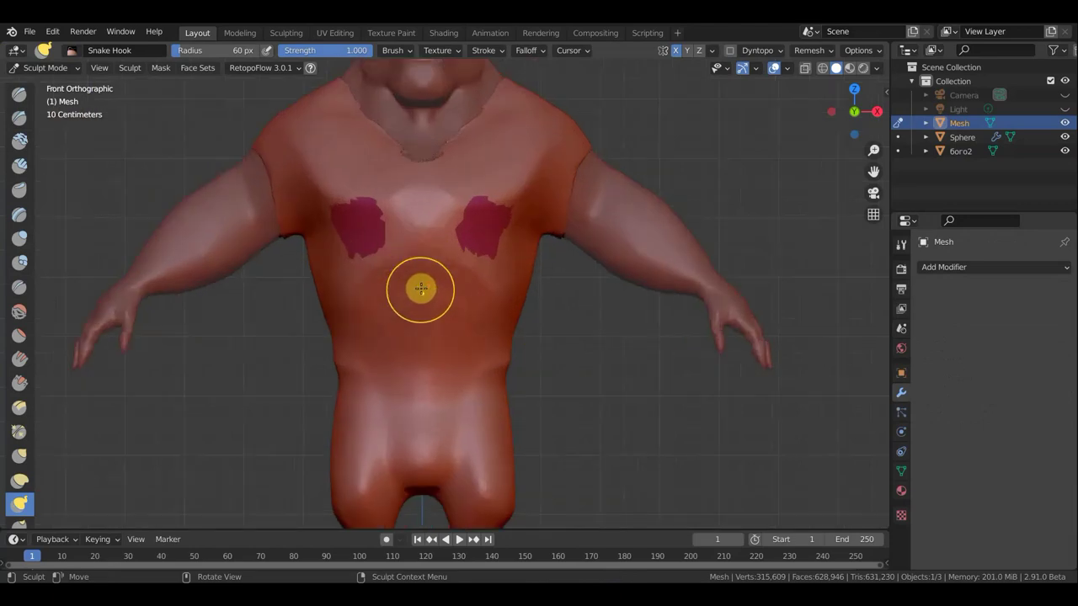
scroll(387, 253, up, 1)
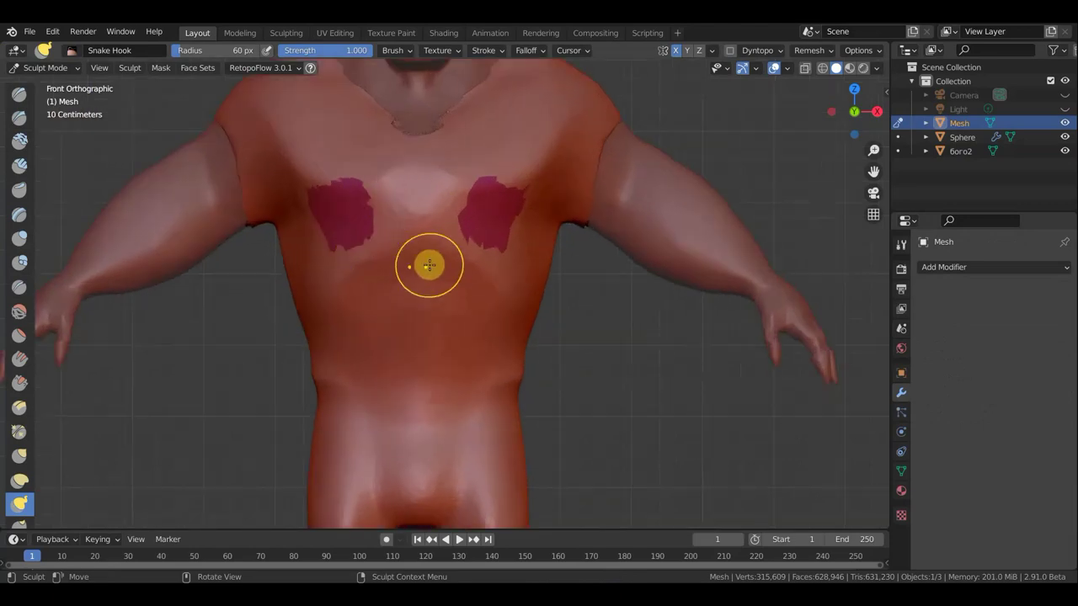
click(202, 69)
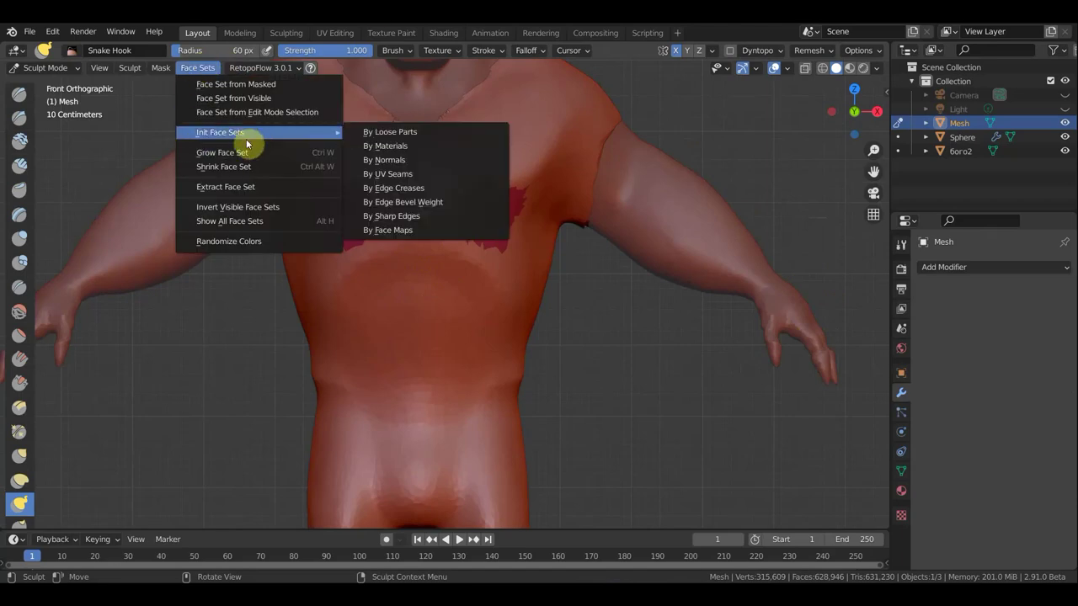
click(239, 189)
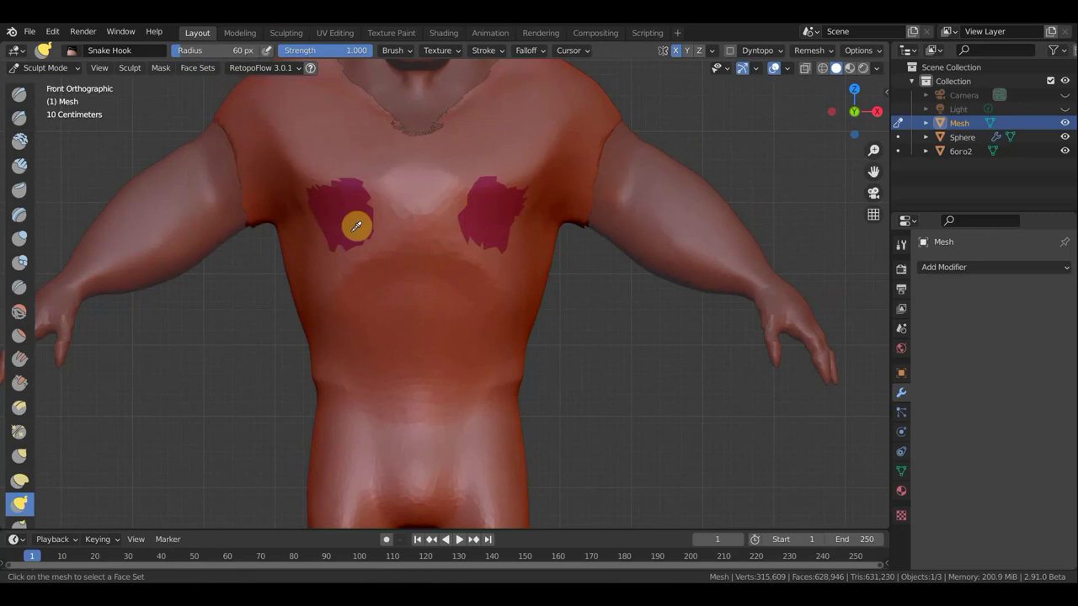
Step: Extract the dark chest face set into Mesh.001 with 0.43 m solidify thickness
click(368, 229)
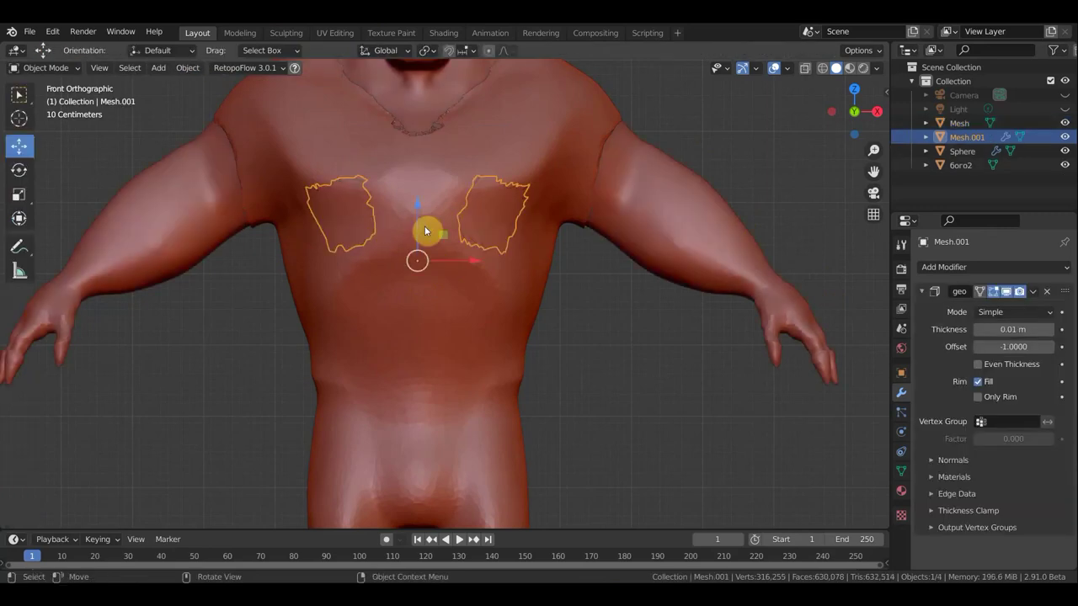
drag(1008, 330, 1035, 329)
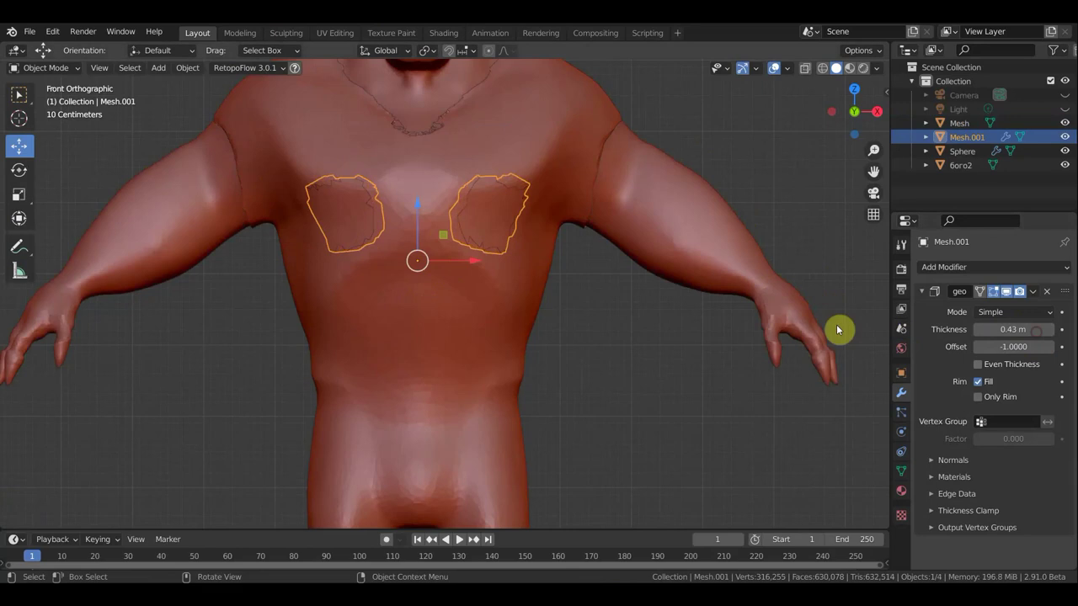
click(671, 329)
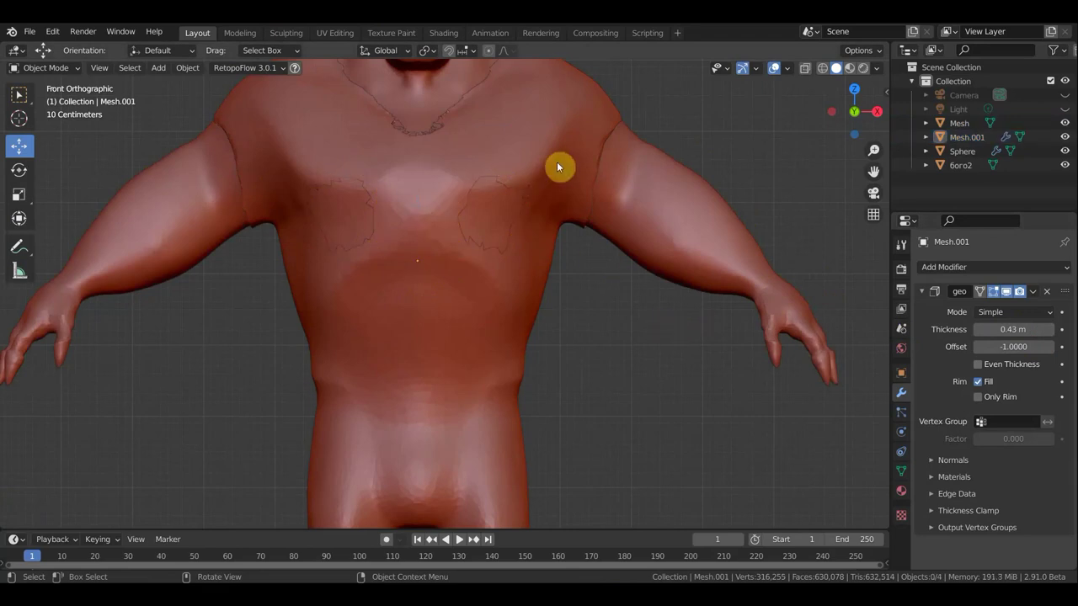
Step: Reselect the body Mesh, toggle it through Edit Mode back to Object Mode, and reopen the mode list
click(557, 161)
click(48, 69)
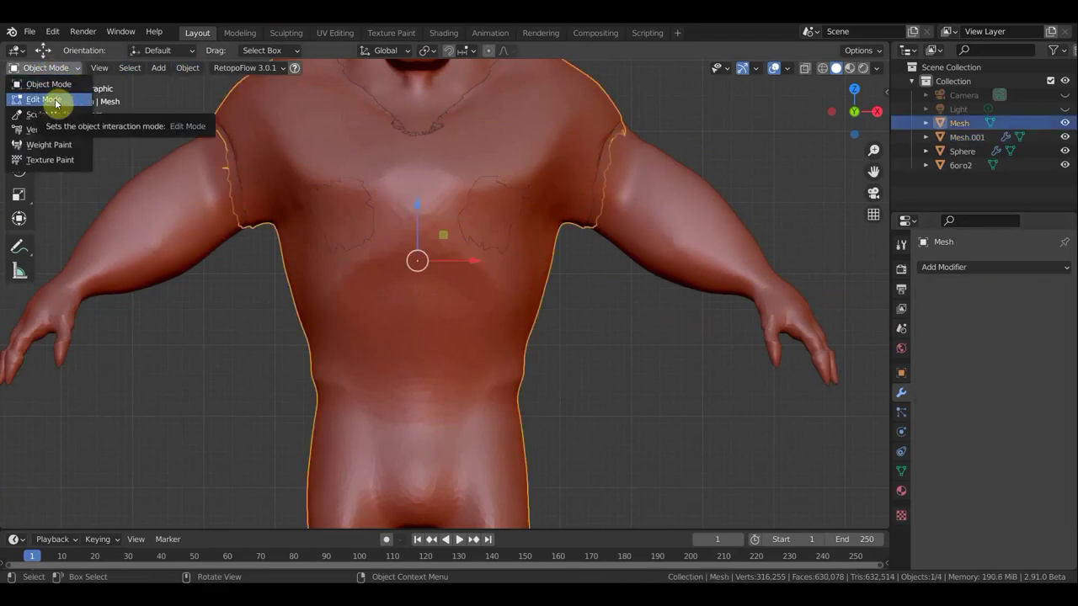
click(57, 103)
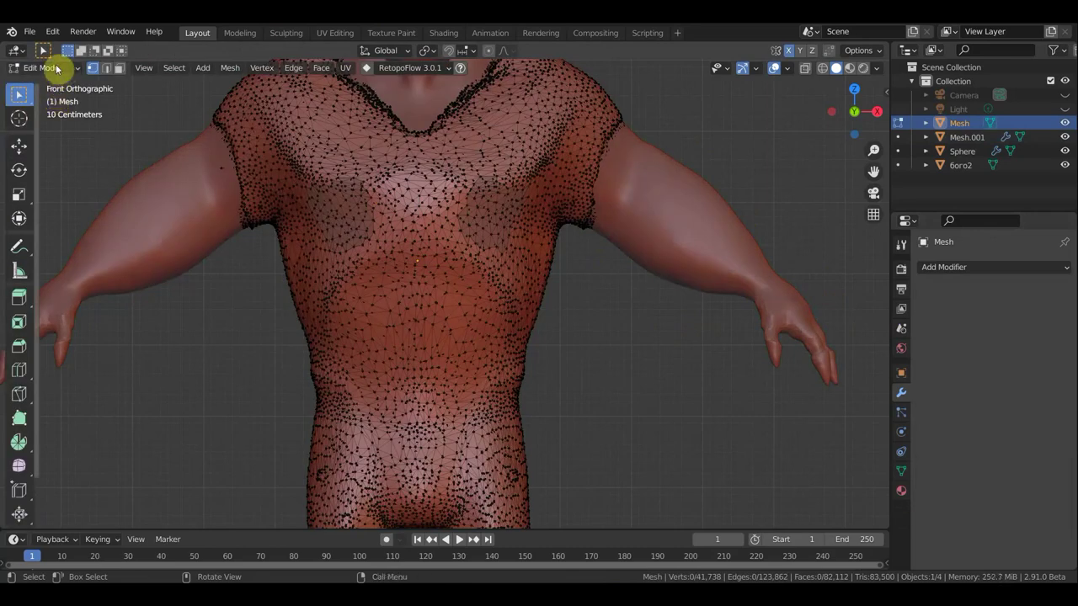
click(53, 68)
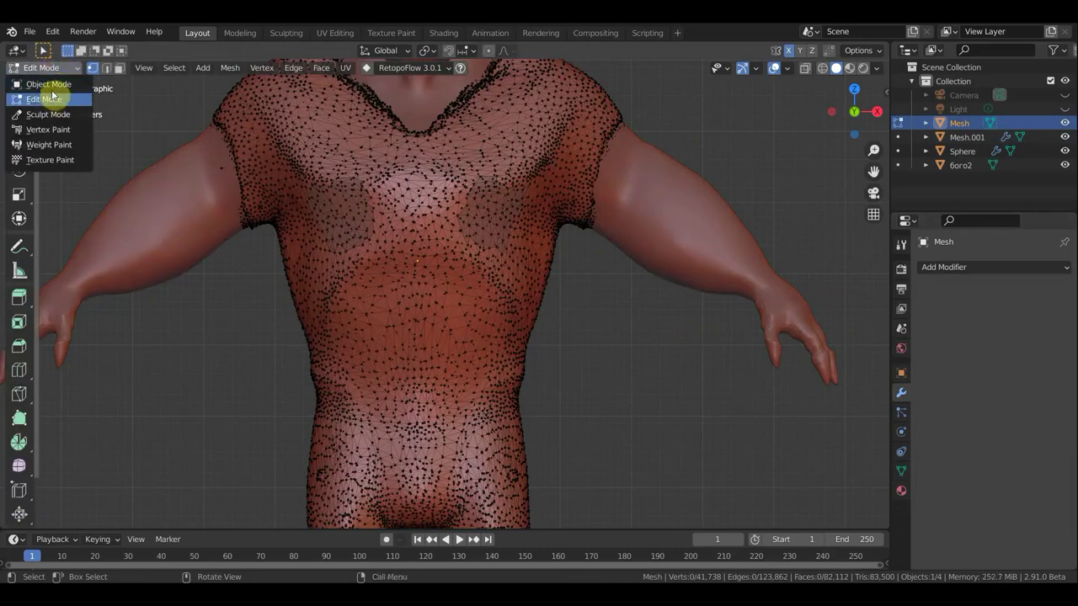
click(48, 85)
click(342, 222)
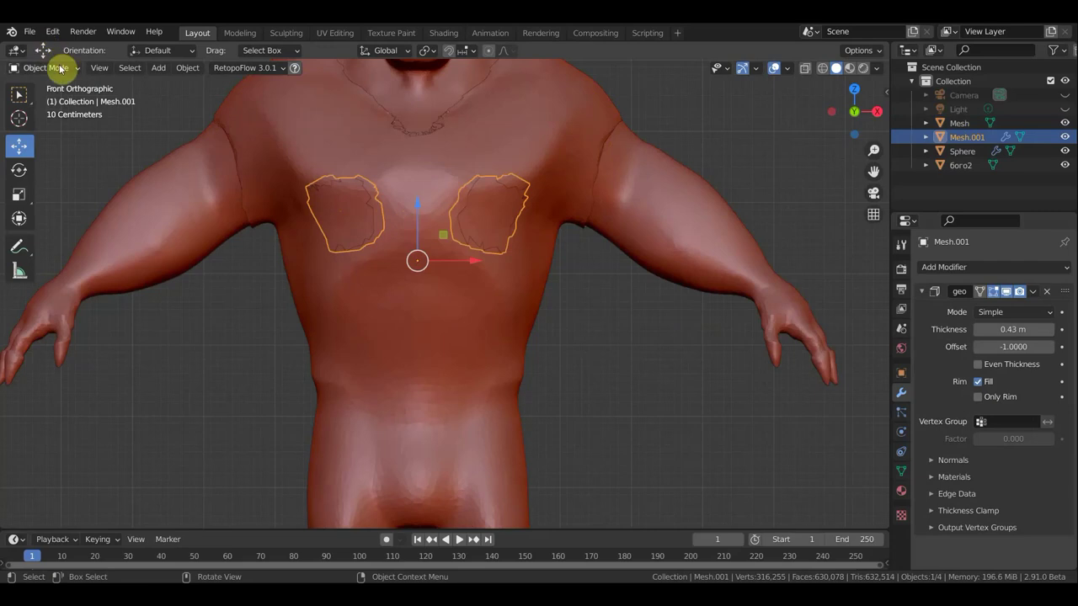
click(309, 128)
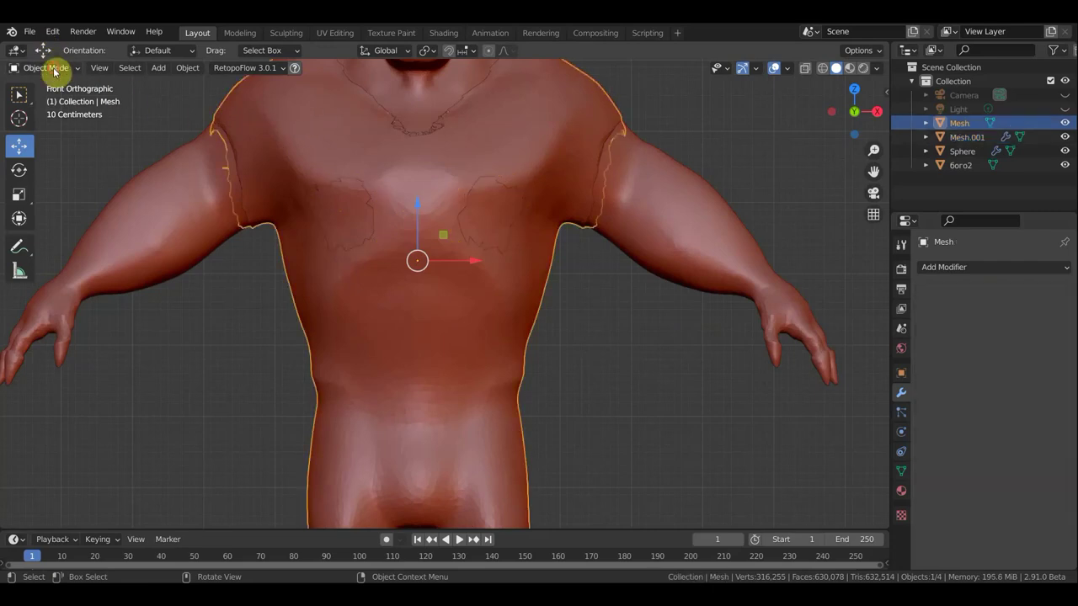
click(53, 71)
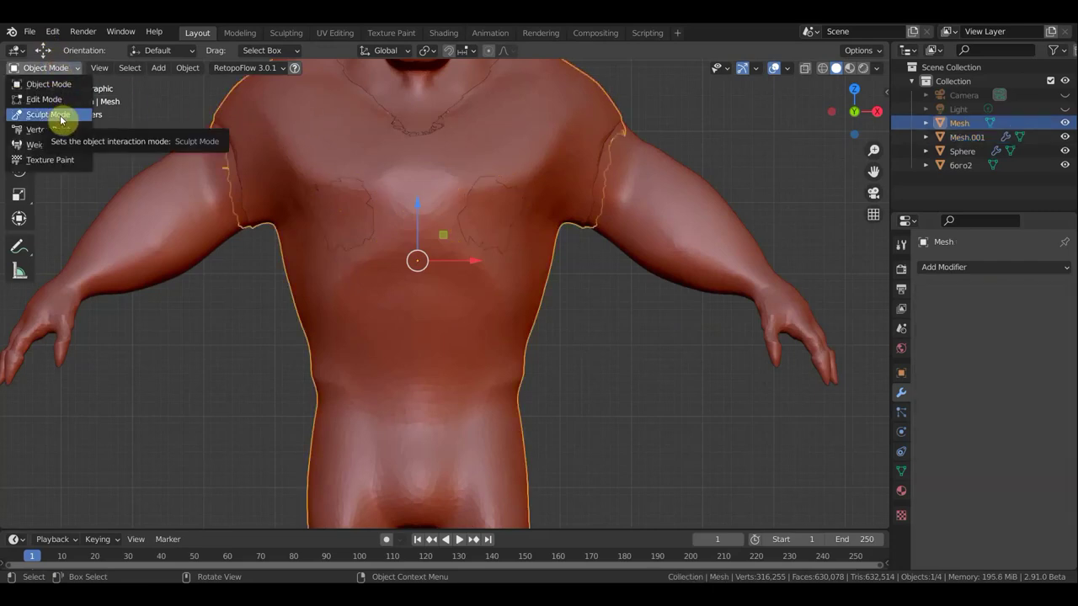
Step: Switch the body to Sculpt Mode and repaint the chest patches with Draw Face Sets
click(63, 118)
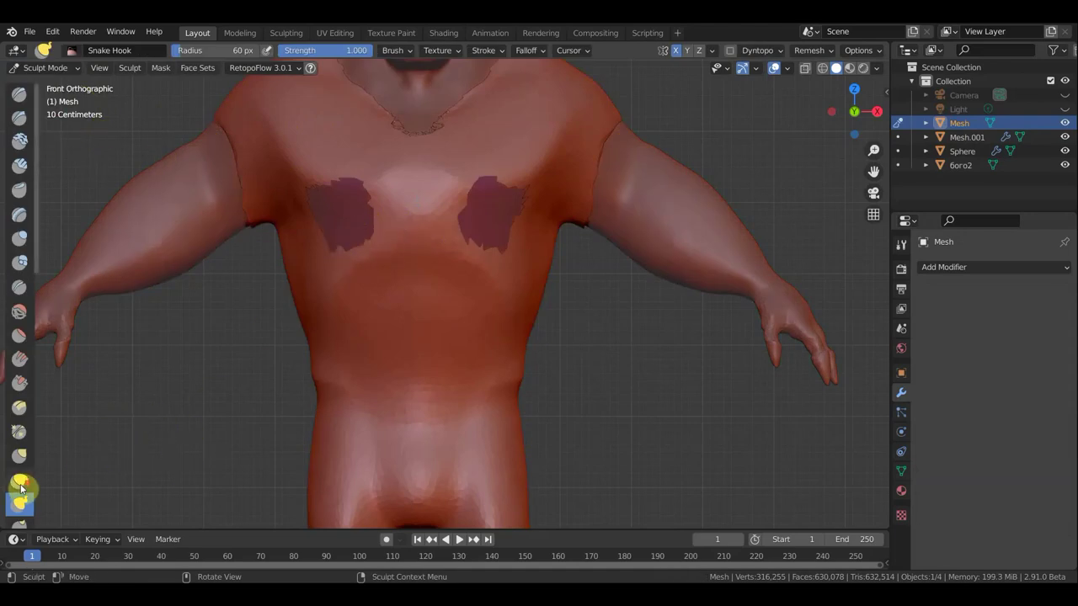
scroll(21, 489, down, 4)
scroll(25, 480, down, 3)
scroll(33, 468, down, 3)
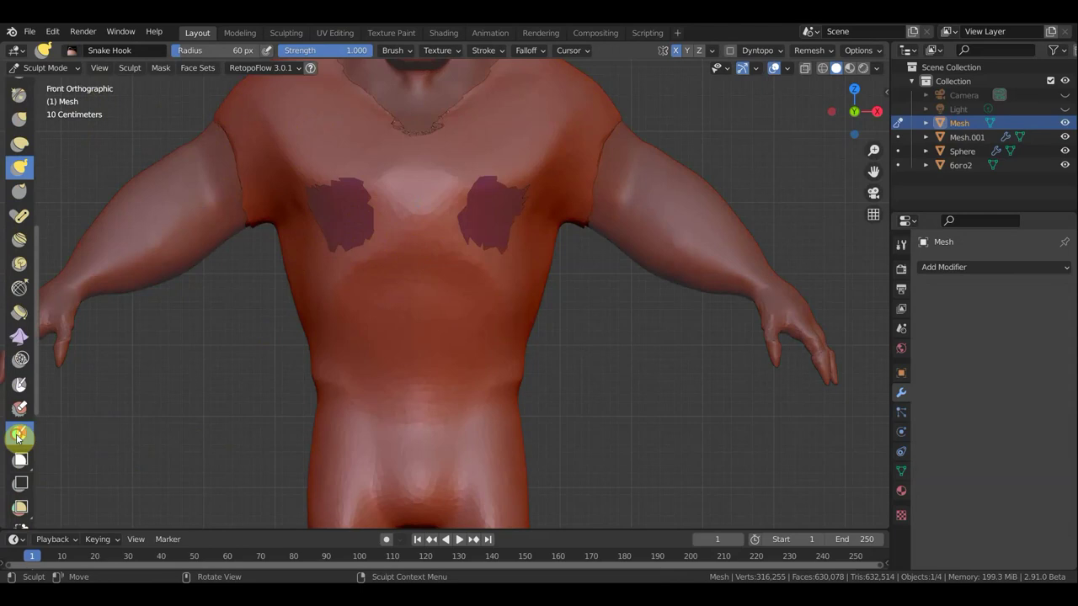
click(17, 436)
drag(388, 214, 337, 242)
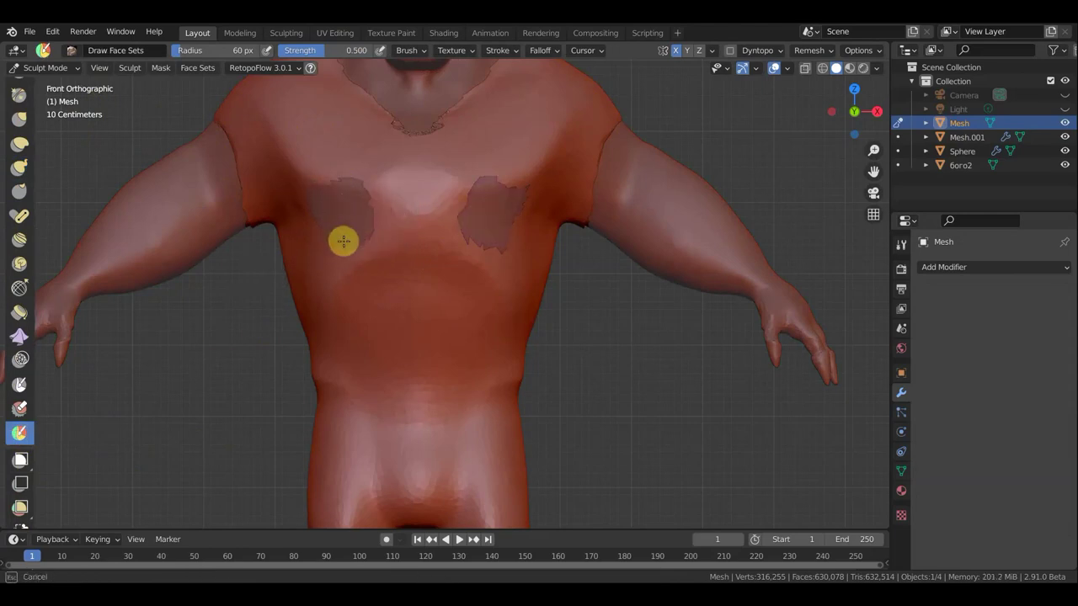
drag(338, 242, 337, 250)
Step: Select Mesh.001, put it into Sculpt Mode, and undo a trial face-set stroke
click(41, 68)
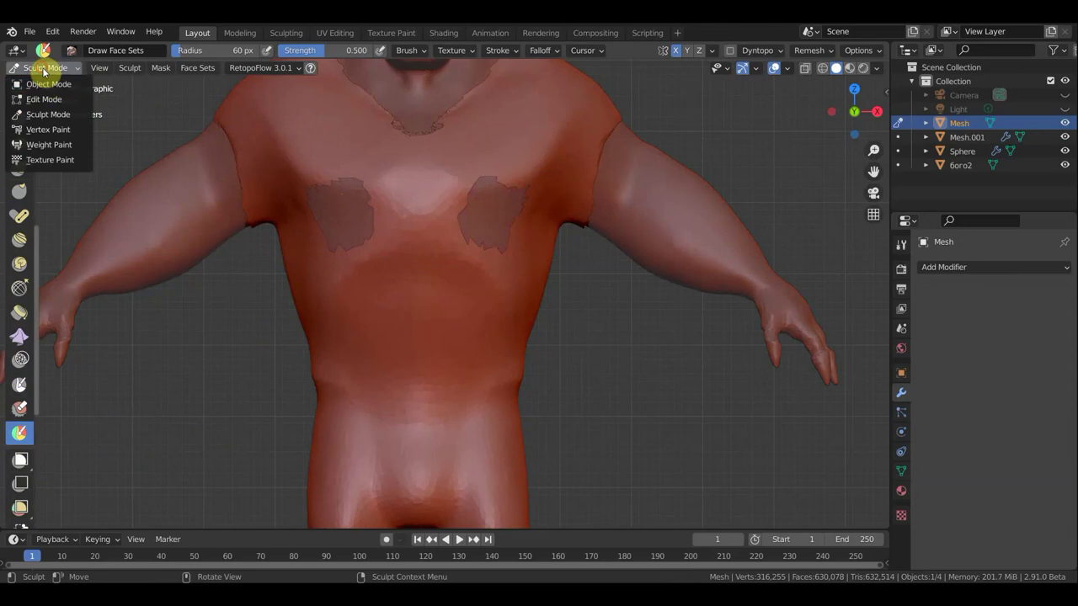
click(43, 81)
click(351, 206)
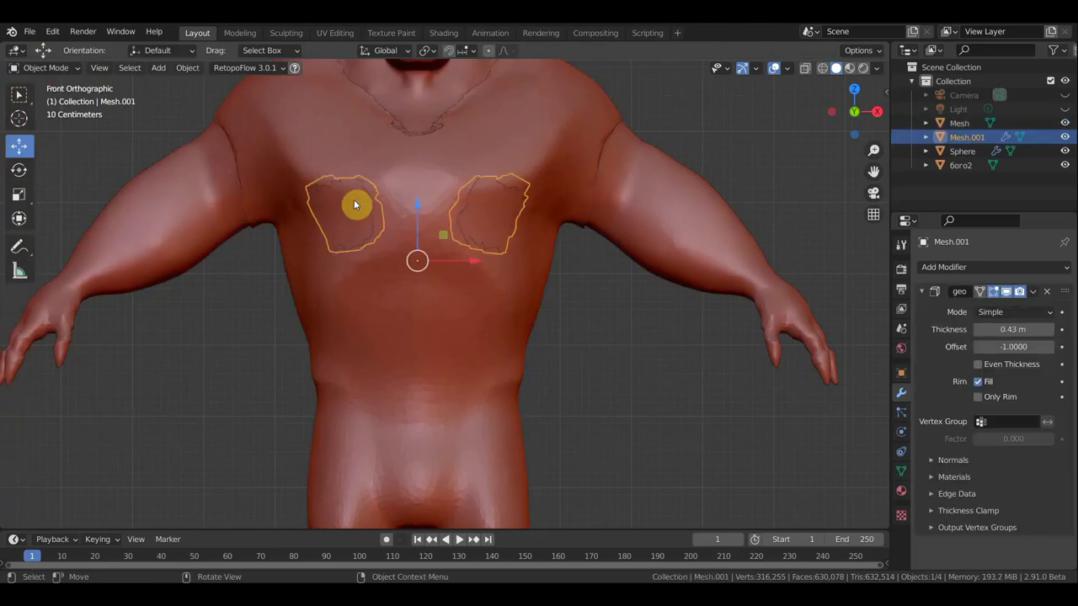
click(50, 70)
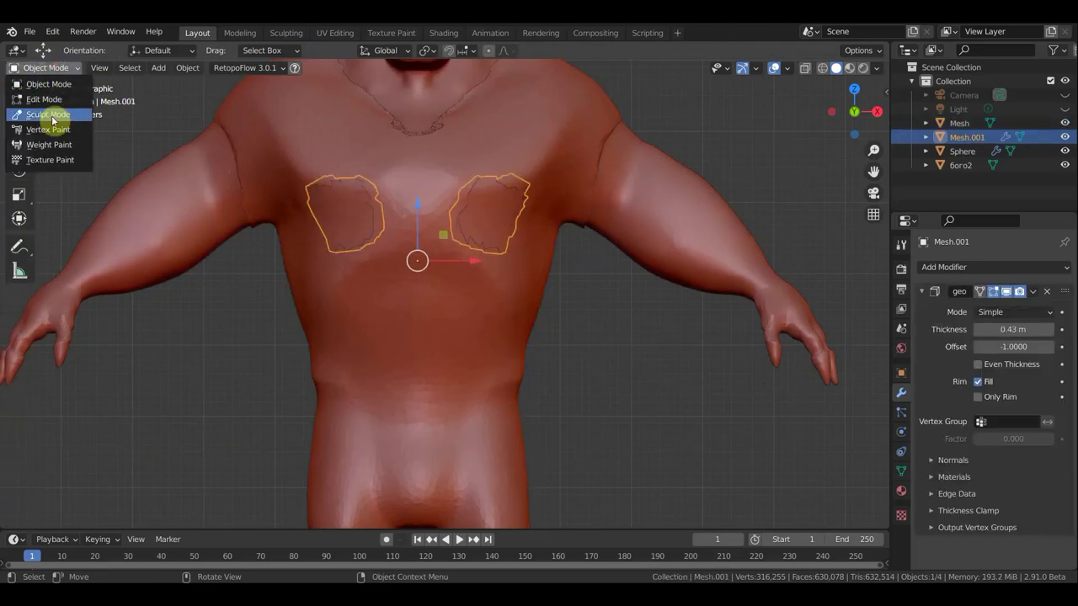
click(57, 123)
click(345, 224)
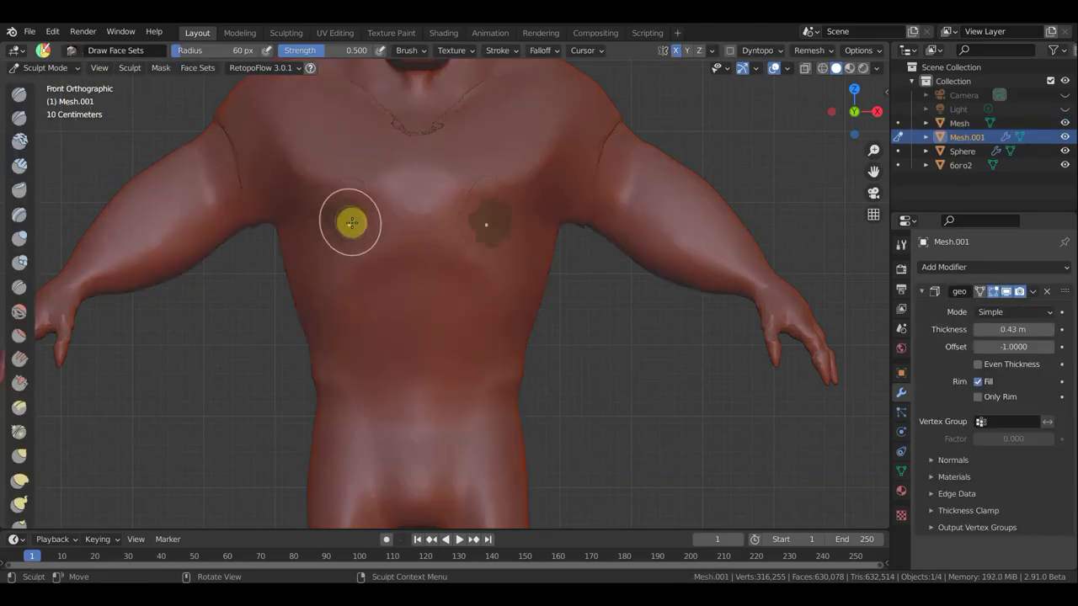
key(ctrl+z)
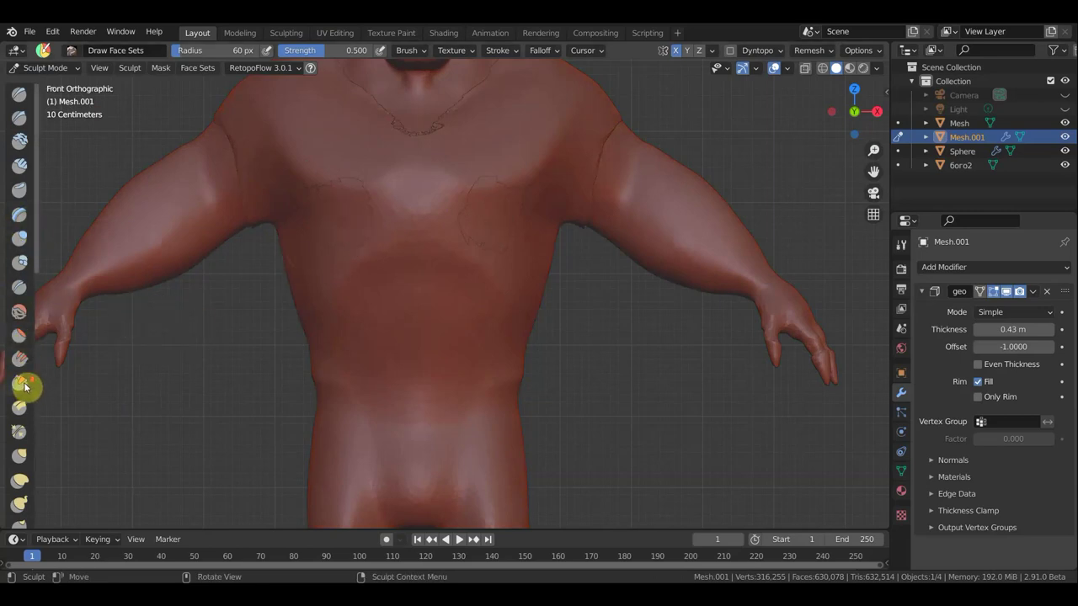
Step: Widen the tool list and crease a short line into the chest with the Crease brush
scroll(26, 385, down, 2)
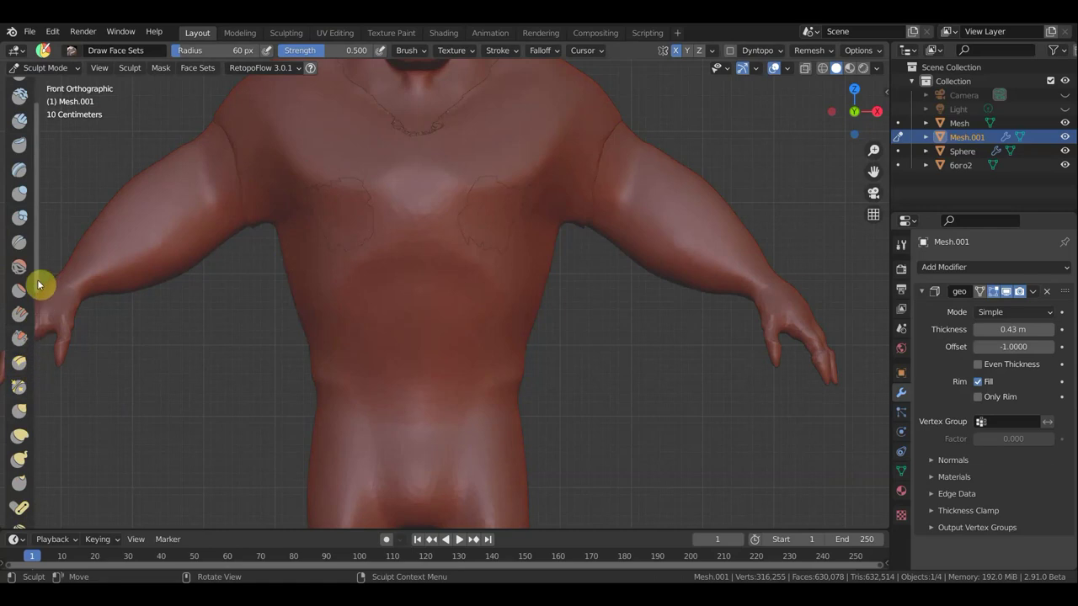
drag(42, 279, 102, 291)
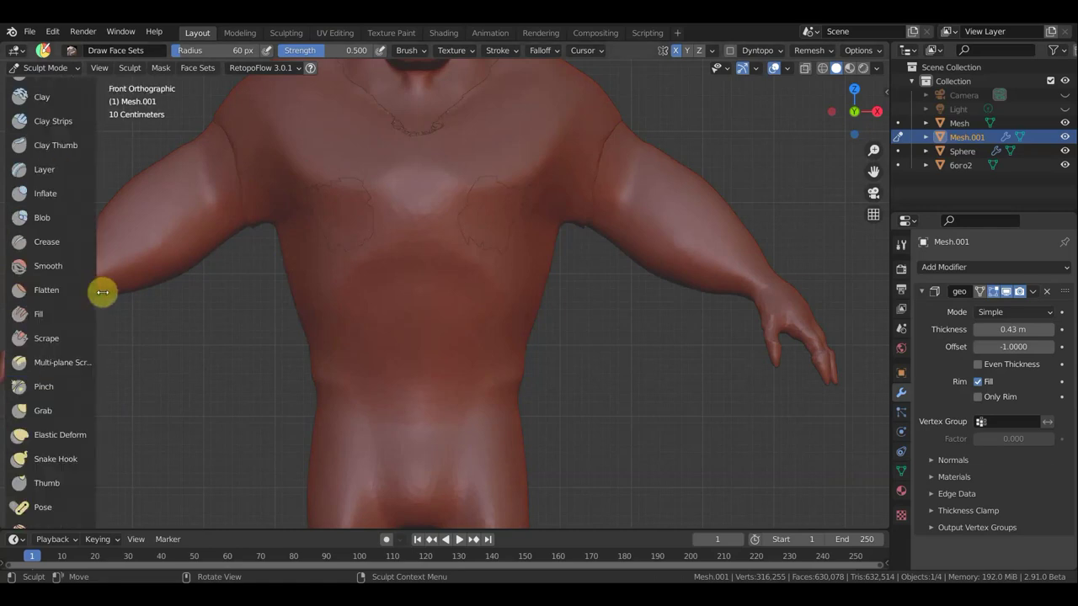
scroll(57, 414, down, 2)
click(51, 415)
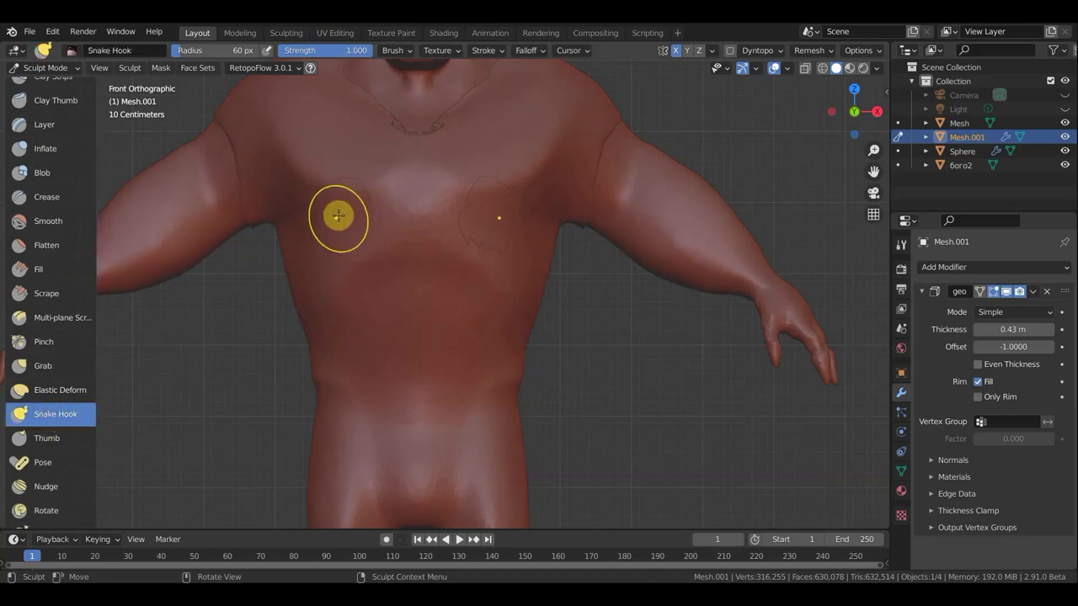
click(47, 196)
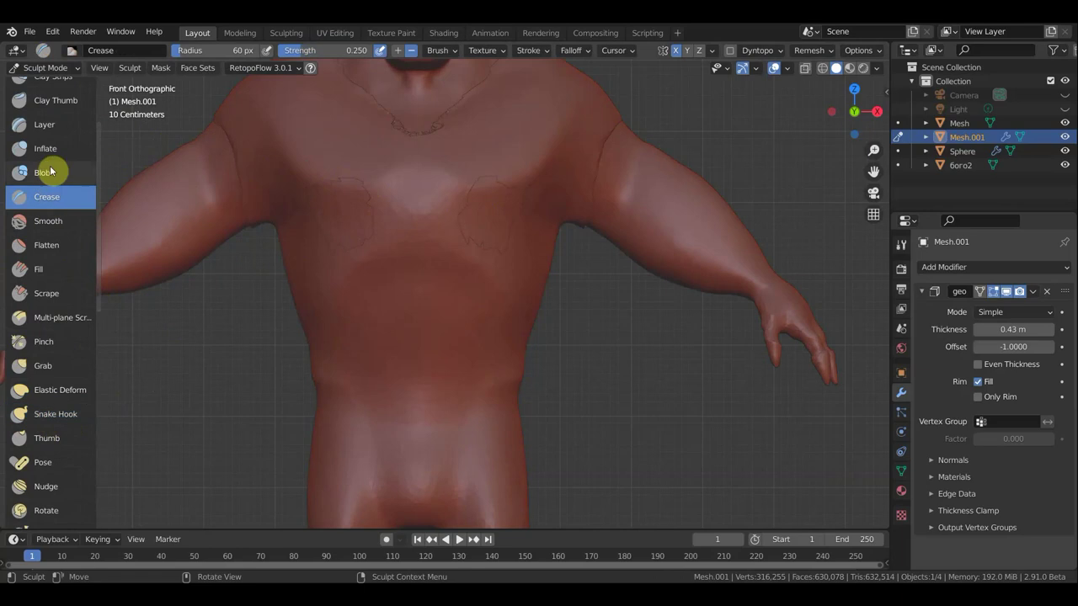
drag(337, 183, 364, 196)
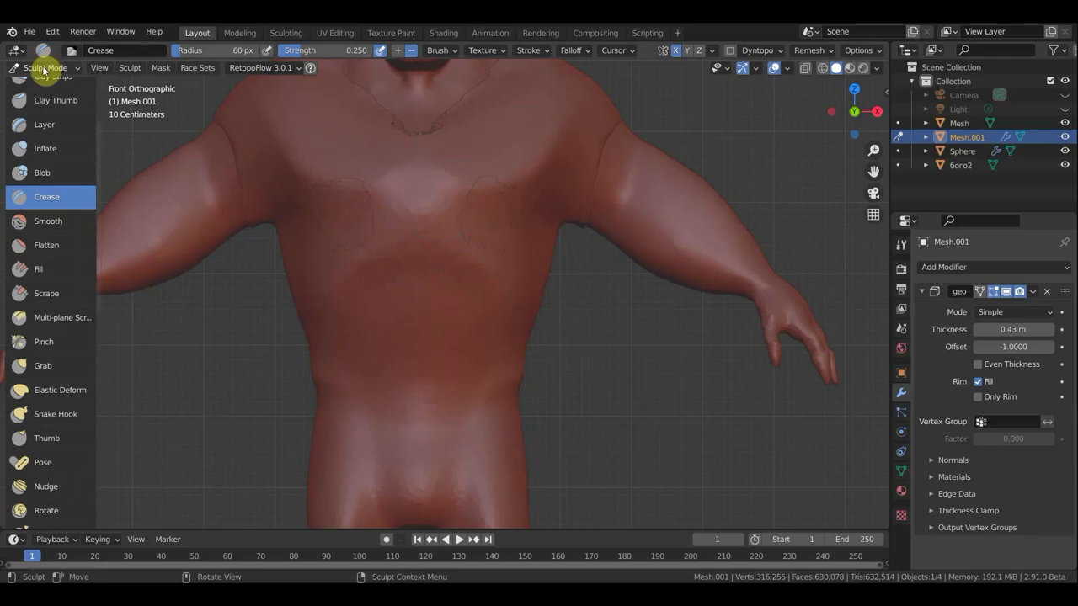
click(43, 68)
Step: Take Mesh.001 from Edit Mode through Sculpt Mode back to Object Mode, viewed from the side
click(49, 98)
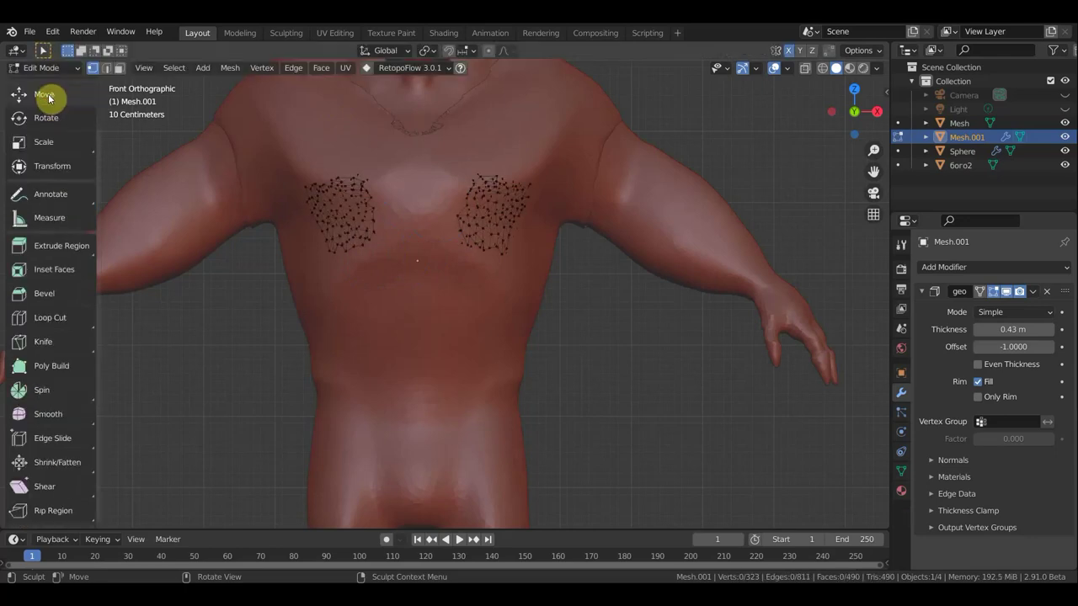
click(50, 71)
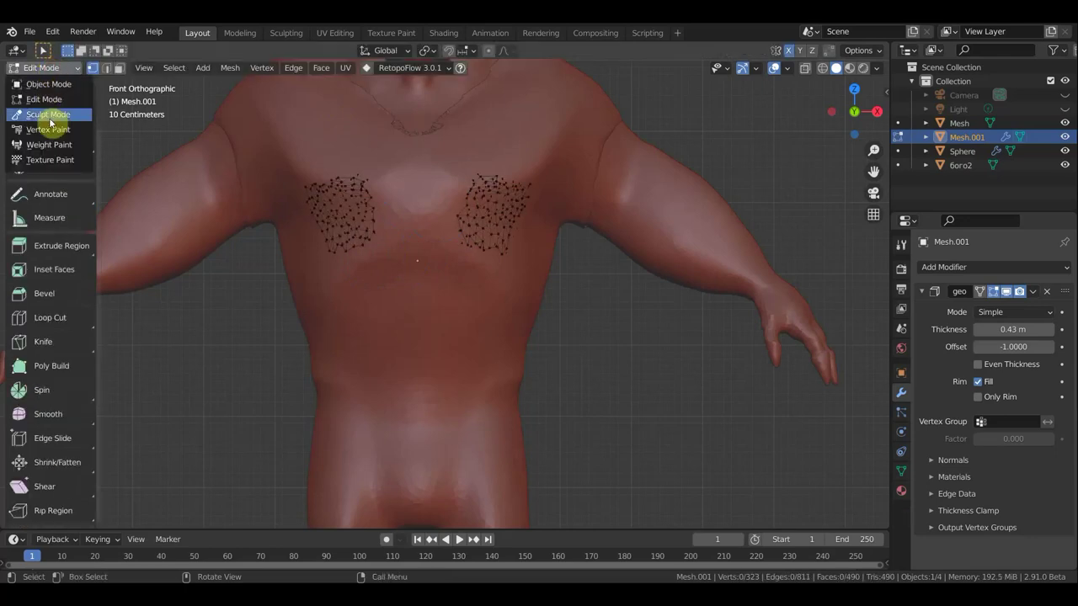
click(48, 115)
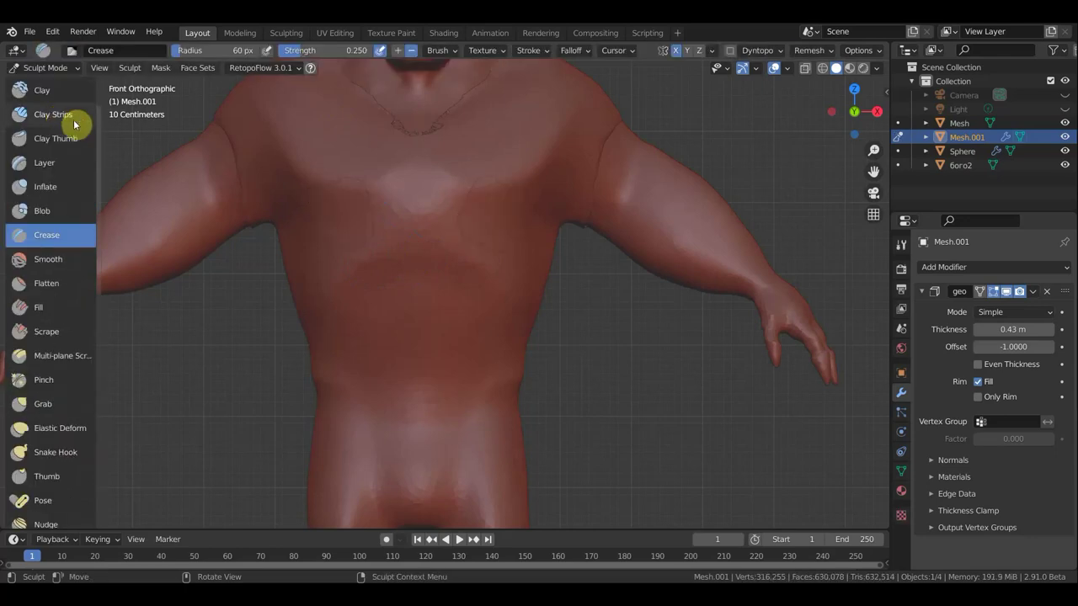
mouse_move(1012, 329)
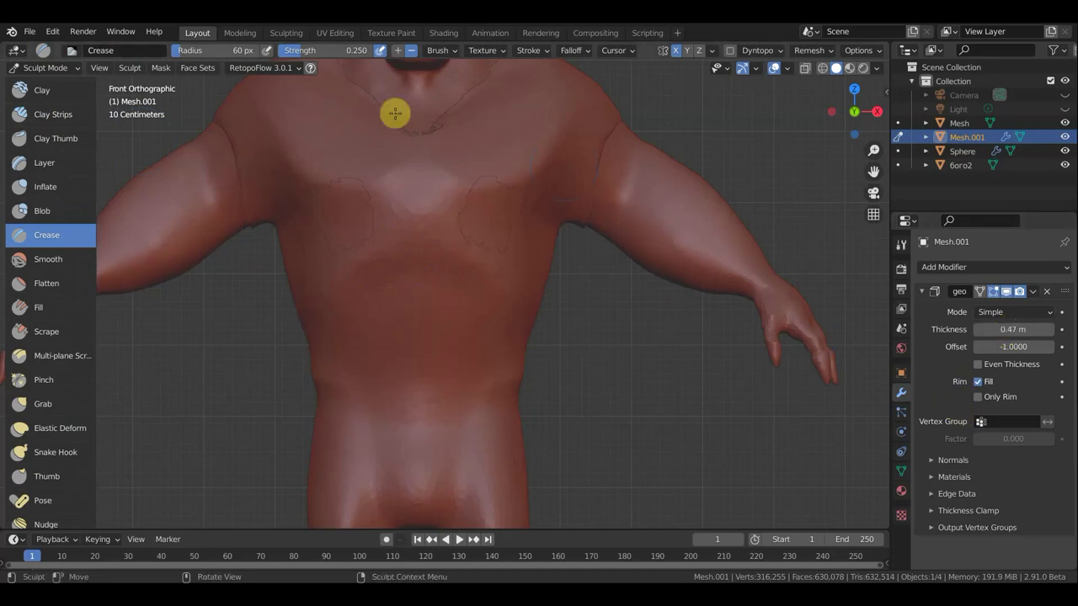
click(40, 65)
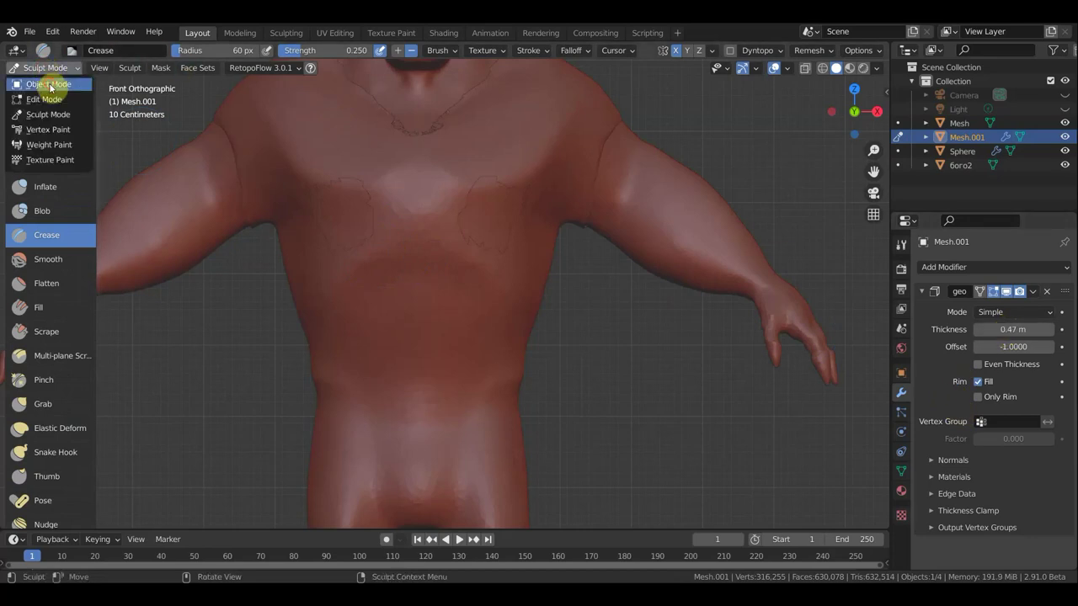
click(46, 72)
middle_drag(235, 294, 434, 325)
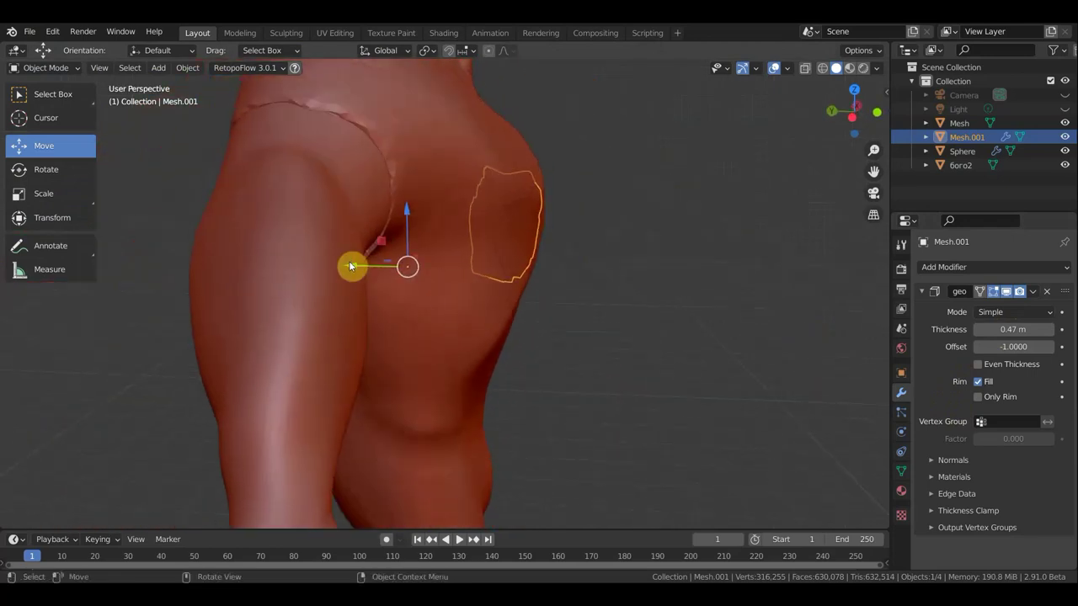
Step: Slide the chest patches along X and Y and thin their solidify thickness to 0.12 m
drag(352, 266, 416, 277)
drag(1014, 329, 1041, 330)
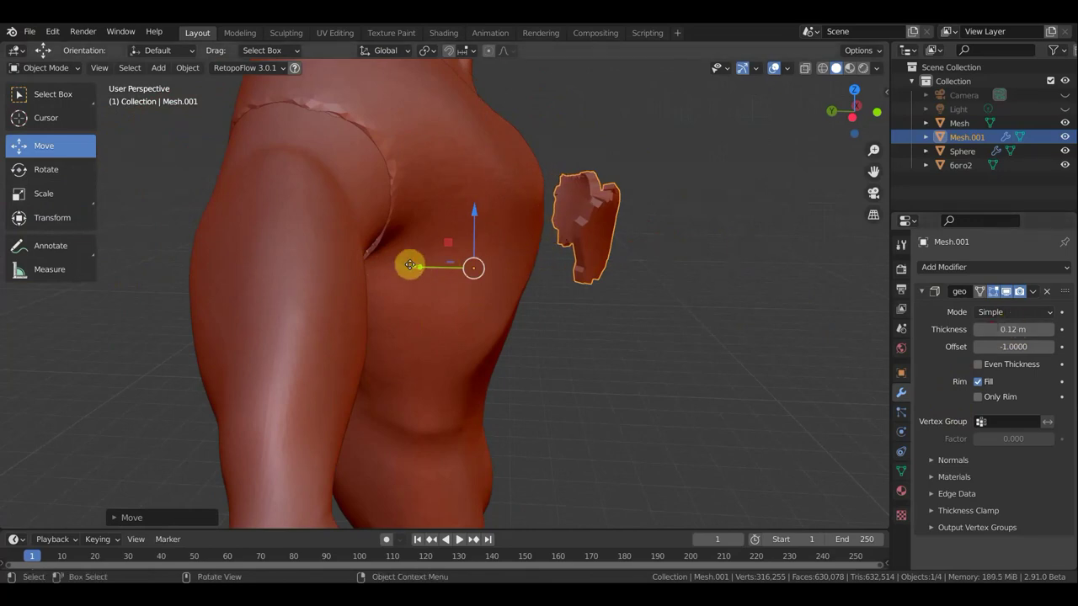
drag(410, 265, 350, 256)
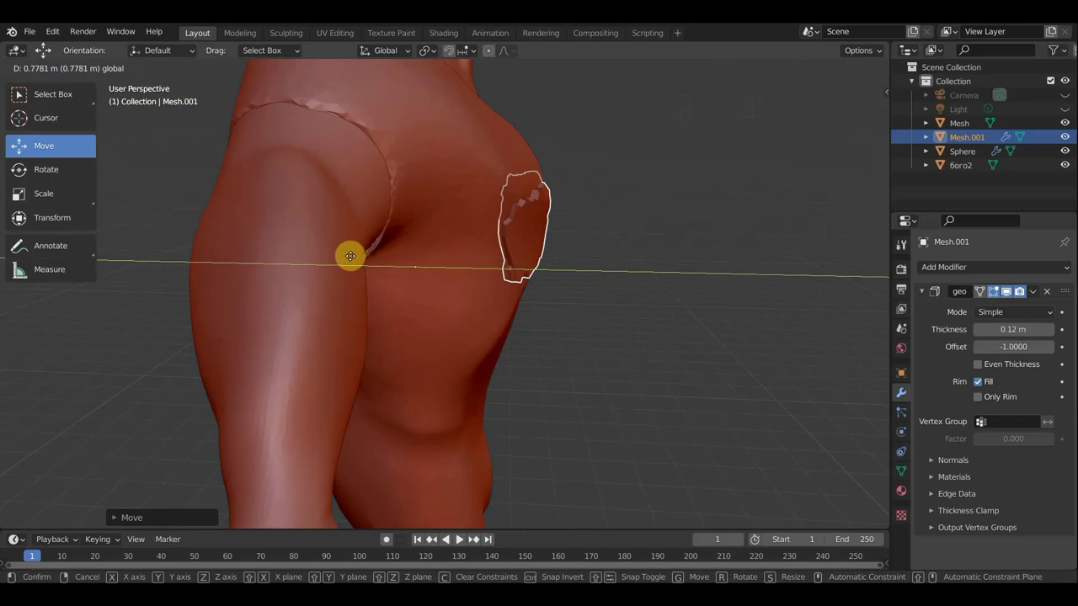
click(350, 256)
Step: Nudge the patches slightly along X and raise both higher on the chest
mouse_move(691, 257)
middle_down()
mouse_move(594, 243)
mouse_move(674, 306)
mouse_move(754, 310)
middle_up()
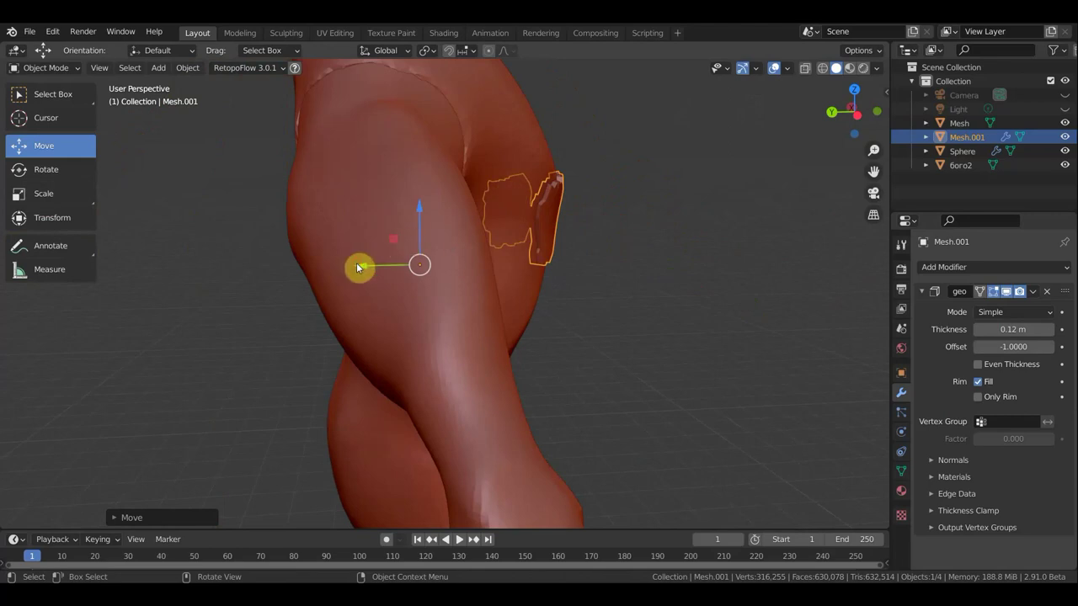
drag(357, 267, 361, 265)
middle_drag(673, 280, 501, 280)
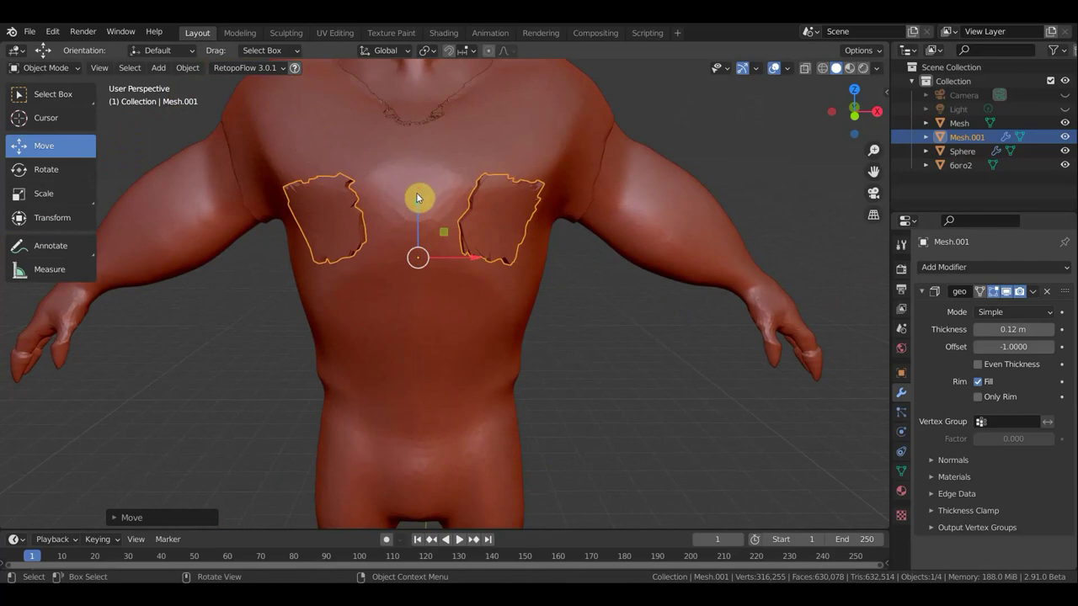
drag(416, 197, 420, 190)
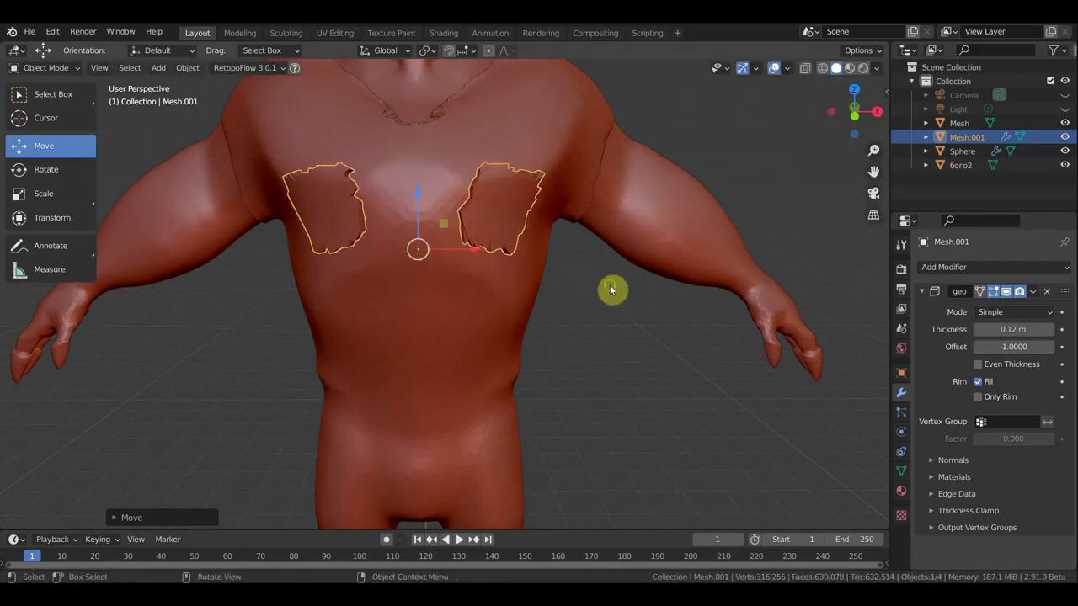
mouse_move(612, 289)
middle_down()
mouse_move(738, 294)
mouse_move(683, 344)
mouse_move(626, 300)
mouse_move(621, 277)
middle_up()
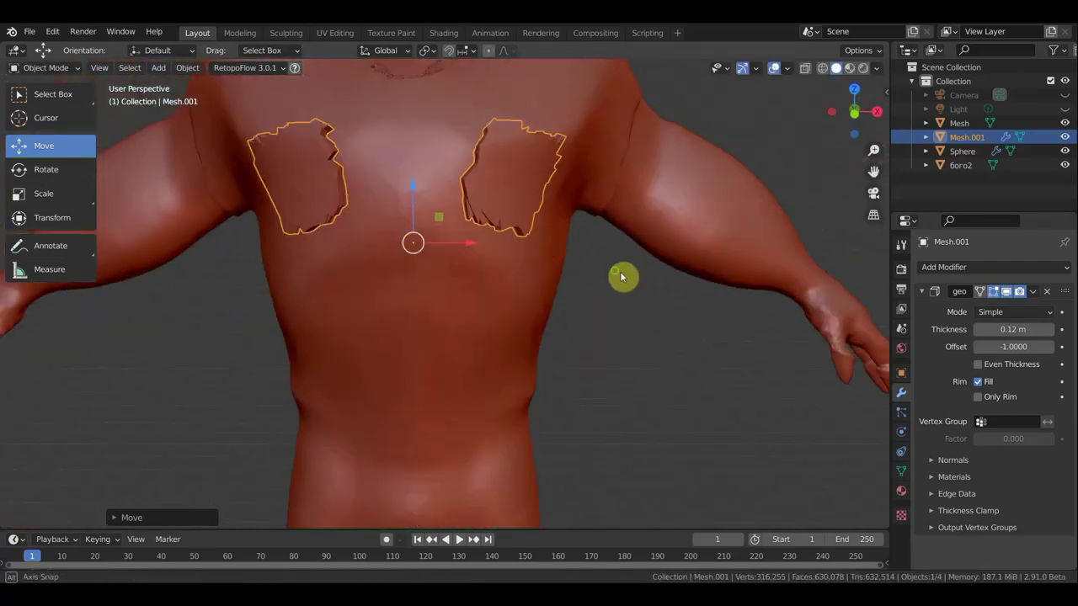
Step: Apply Mesh.001's Solidify modifier and switch it into Sculpt Mode
click(1033, 293)
click(1014, 307)
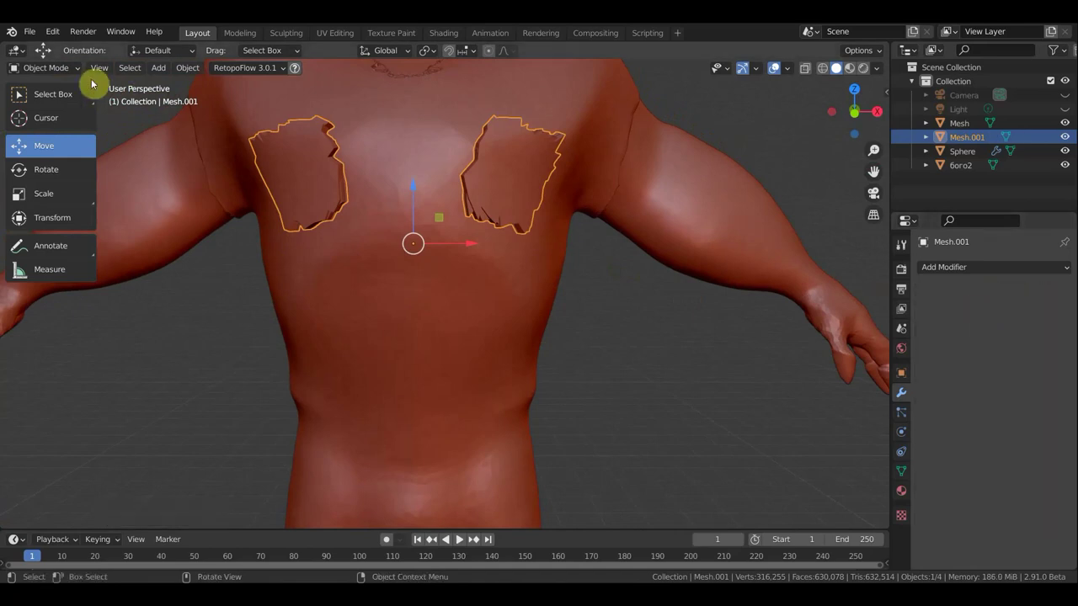
click(57, 71)
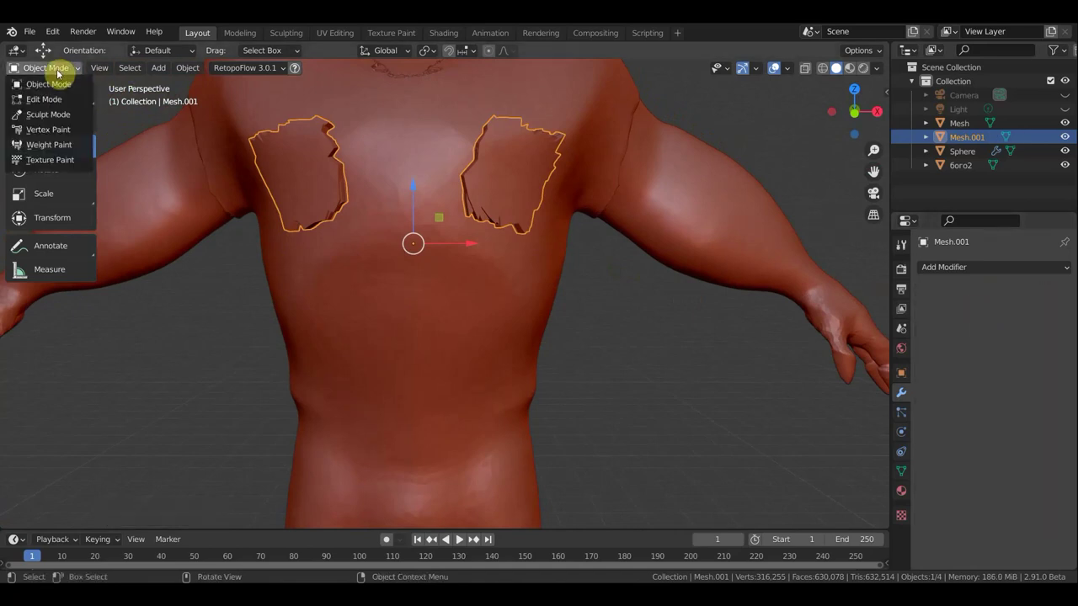
click(51, 113)
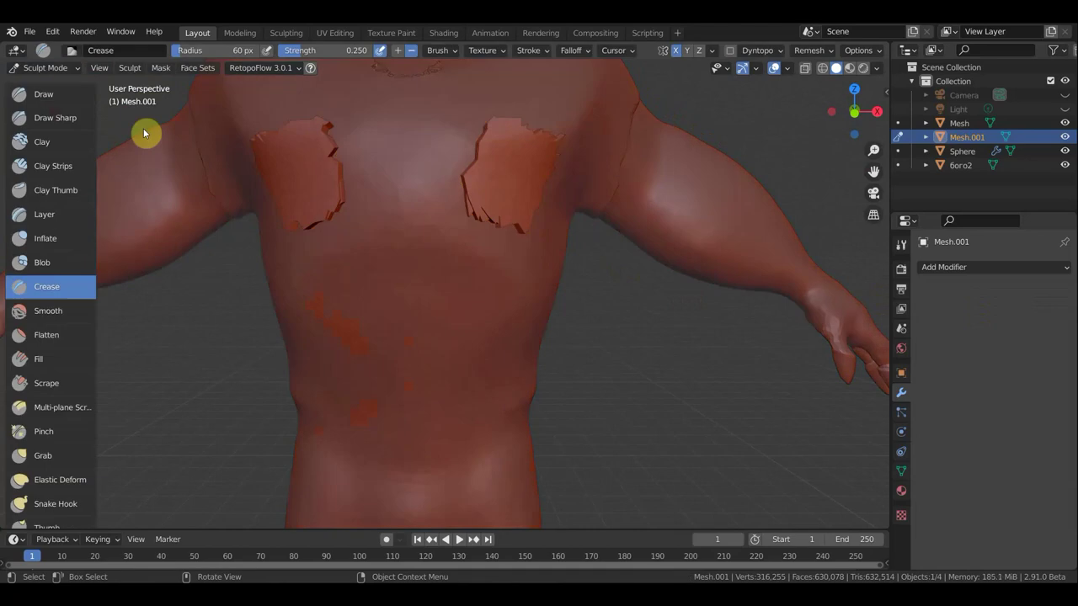
Step: Smooth the chest patch edges with the Smooth brush, then voxel-remesh Mesh.001 at 0.01 m
click(51, 311)
mouse_move(311, 147)
mouse_down()
mouse_move(323, 147)
mouse_move(351, 197)
mouse_up()
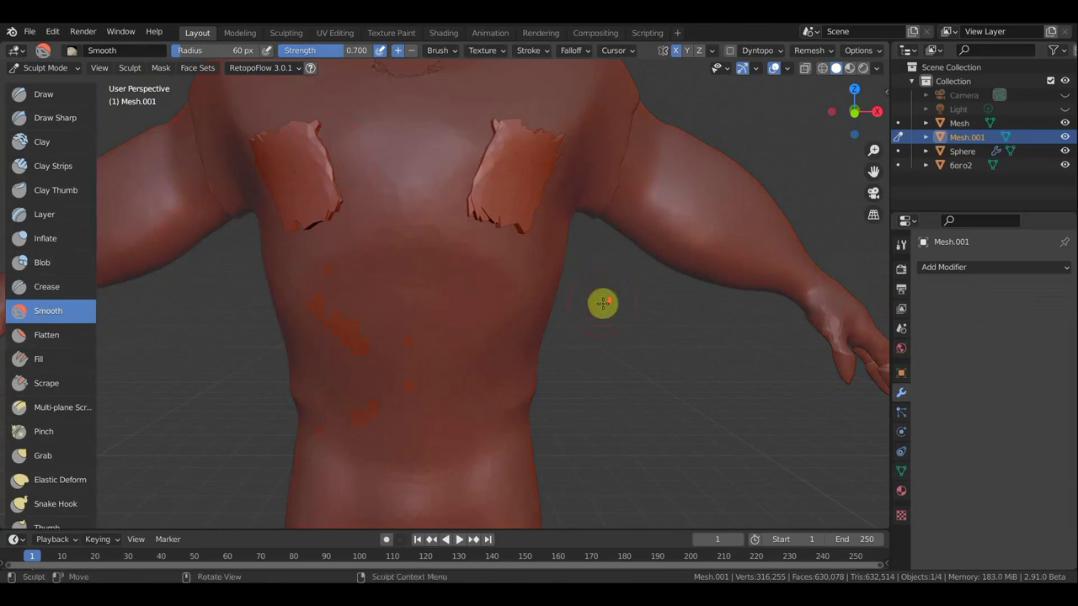
mouse_move(603, 303)
middle_down()
mouse_move(666, 306)
mouse_move(631, 301)
mouse_move(544, 325)
mouse_move(558, 308)
middle_up()
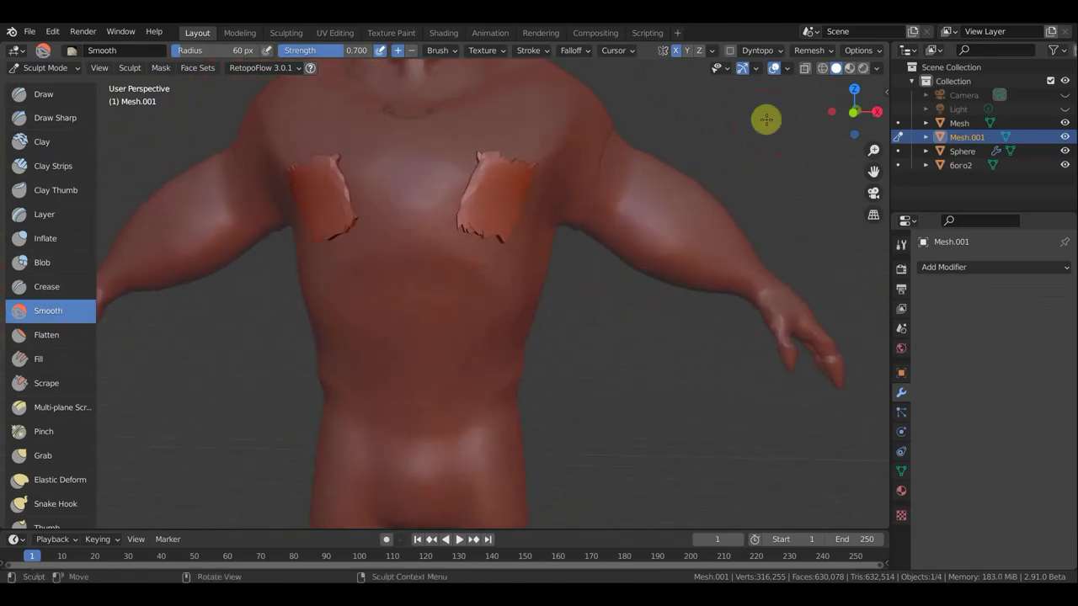
click(830, 51)
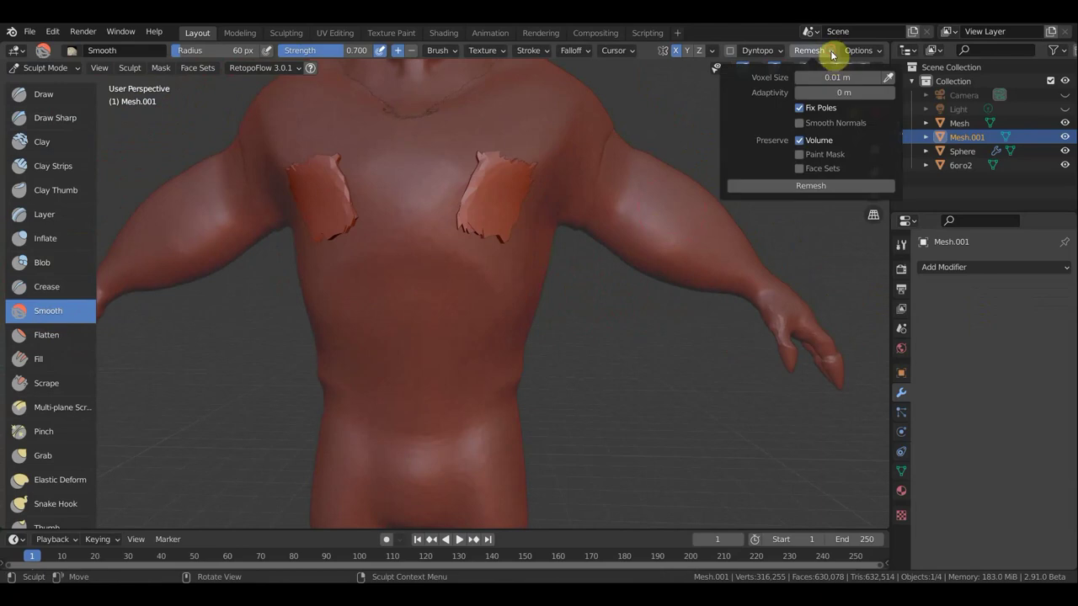
click(796, 186)
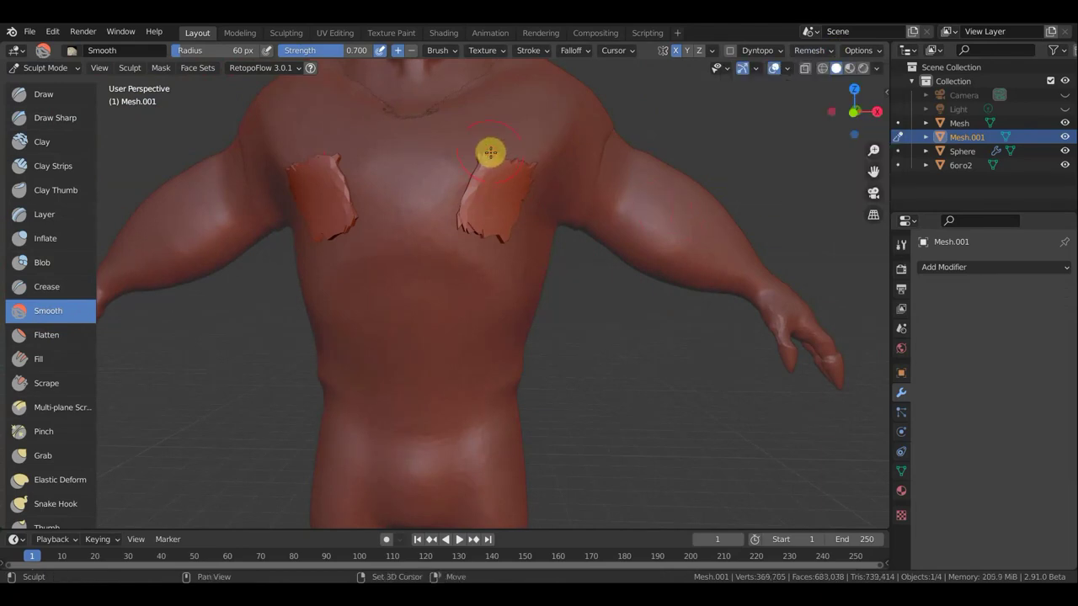
Step: Smooth the upper chest, inflate the left patch, and build up the right patch with Clay Strips
mouse_move(490, 151)
shift+mouse_down()
mouse_move(481, 161)
mouse_move(517, 169)
shift+mouse_up()
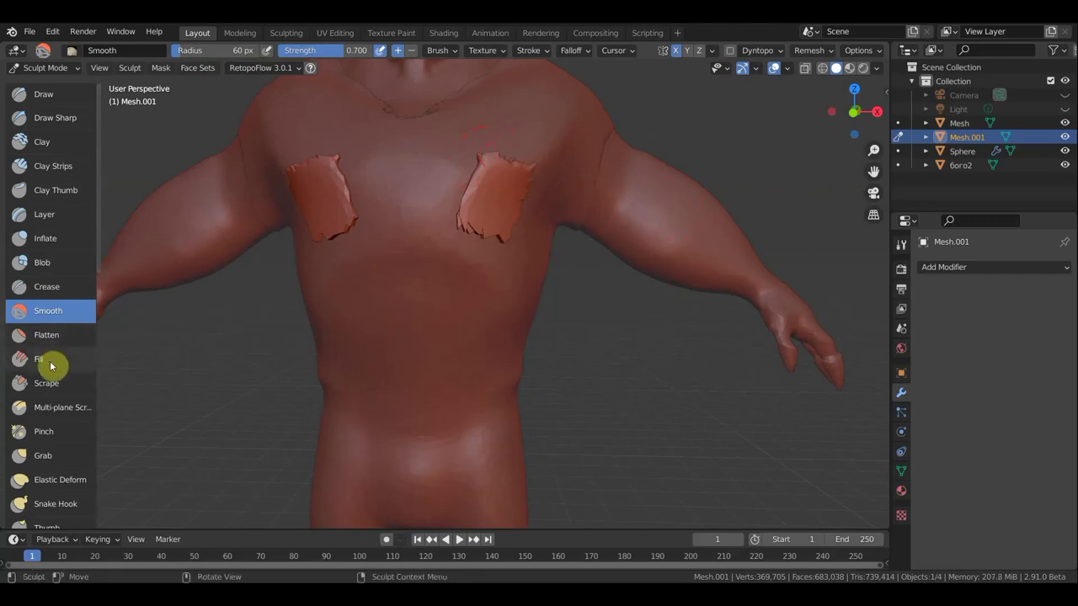
click(46, 240)
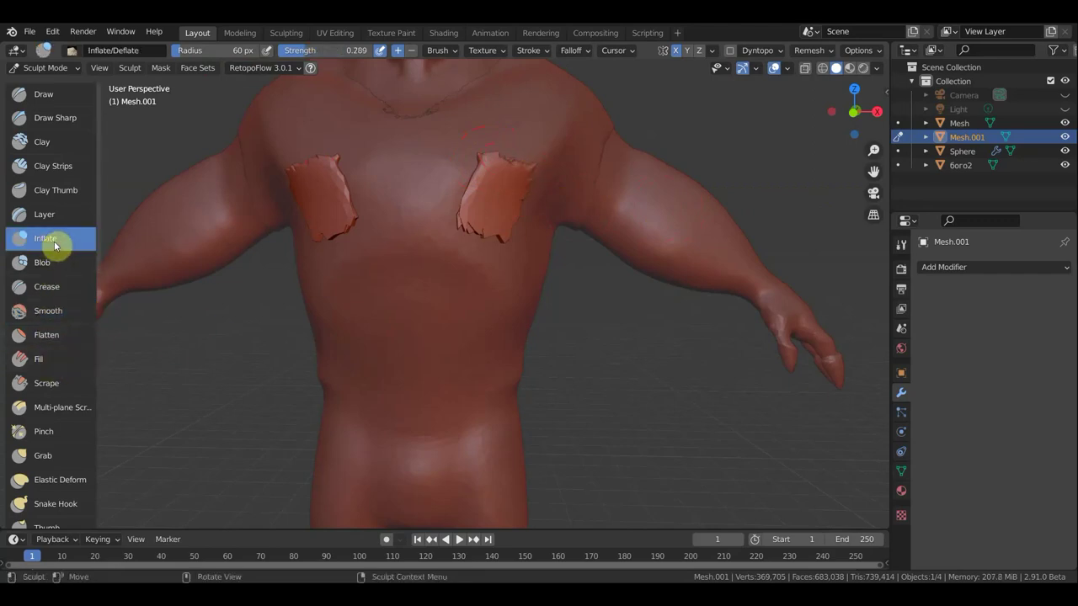
mouse_move(337, 157)
mouse_down()
mouse_move(333, 201)
mouse_move(301, 172)
mouse_up()
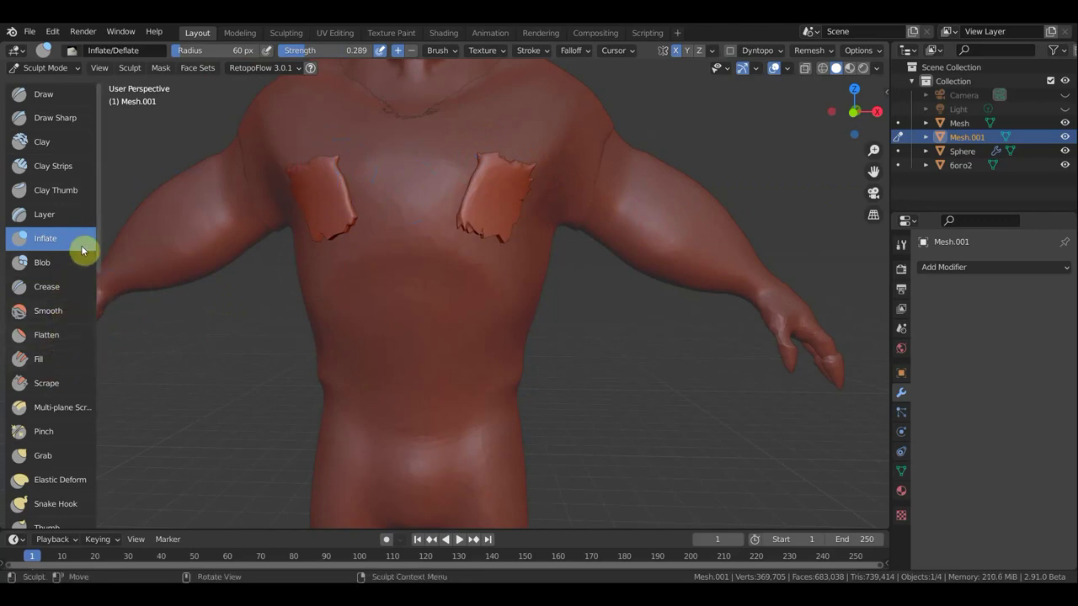
click(53, 166)
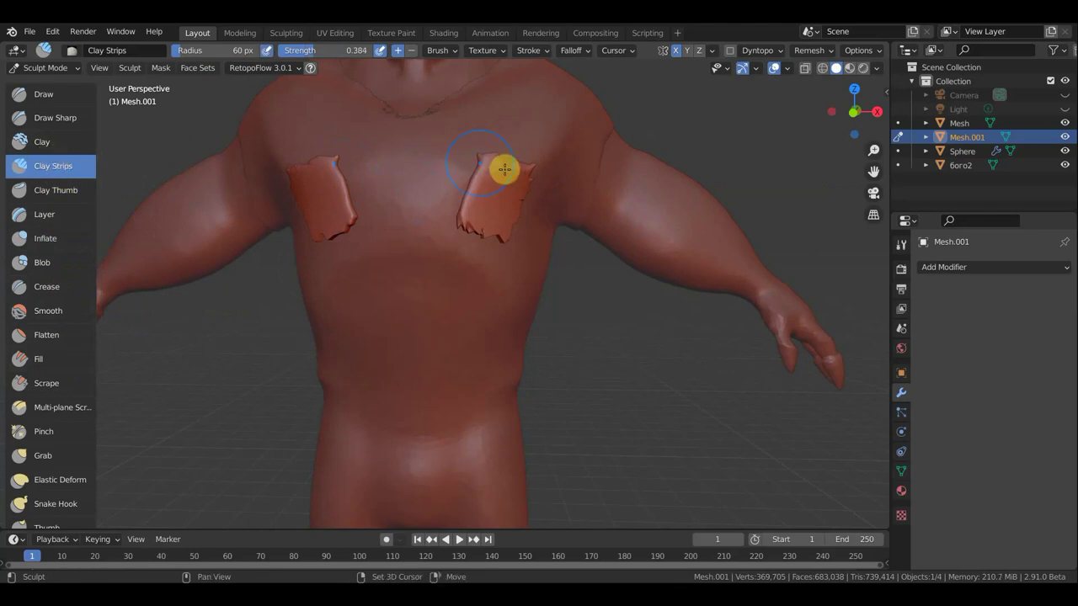
mouse_move(527, 175)
mouse_down()
mouse_move(532, 162)
mouse_move(505, 173)
mouse_move(498, 205)
mouse_move(447, 226)
mouse_move(487, 237)
mouse_up()
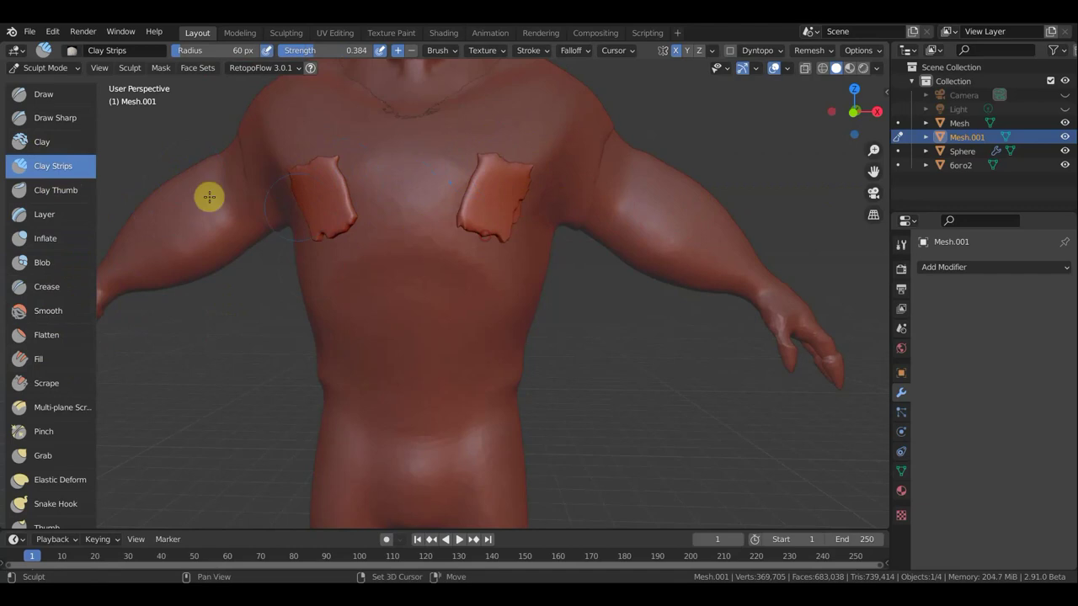
Step: With the Blob brush, puff up the right patch and round the left patch's lower edge
click(37, 267)
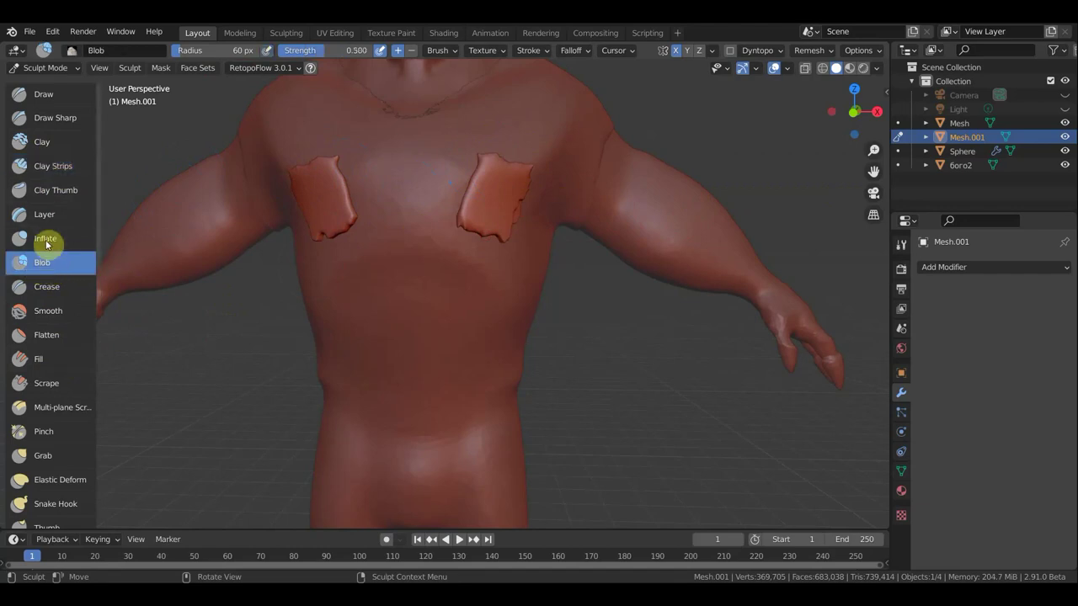
click(43, 239)
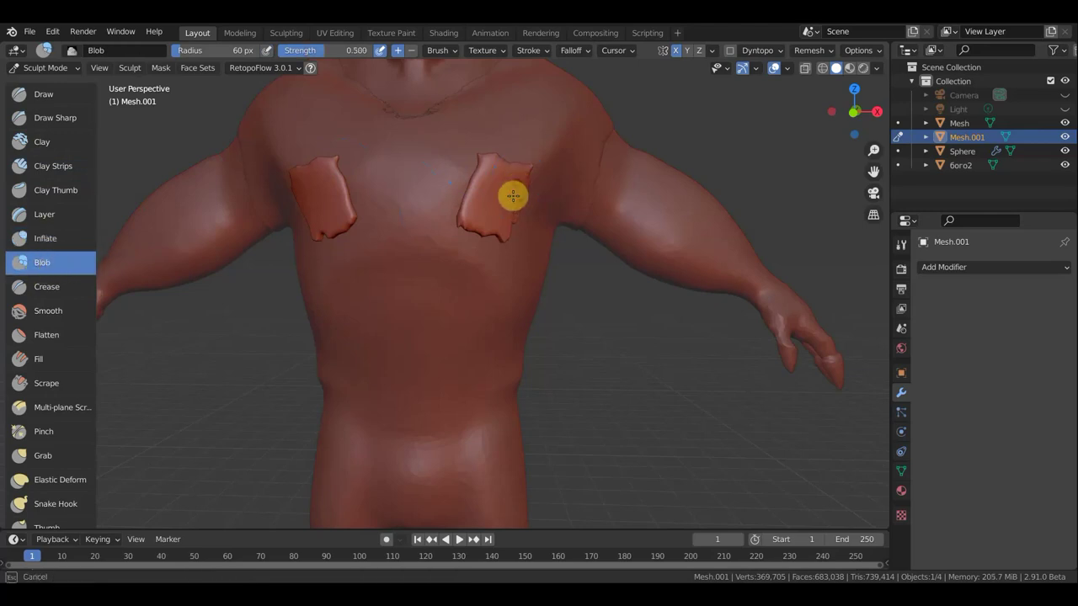
mouse_move(512, 194)
mouse_down()
mouse_move(512, 217)
mouse_move(549, 171)
mouse_move(488, 176)
mouse_up()
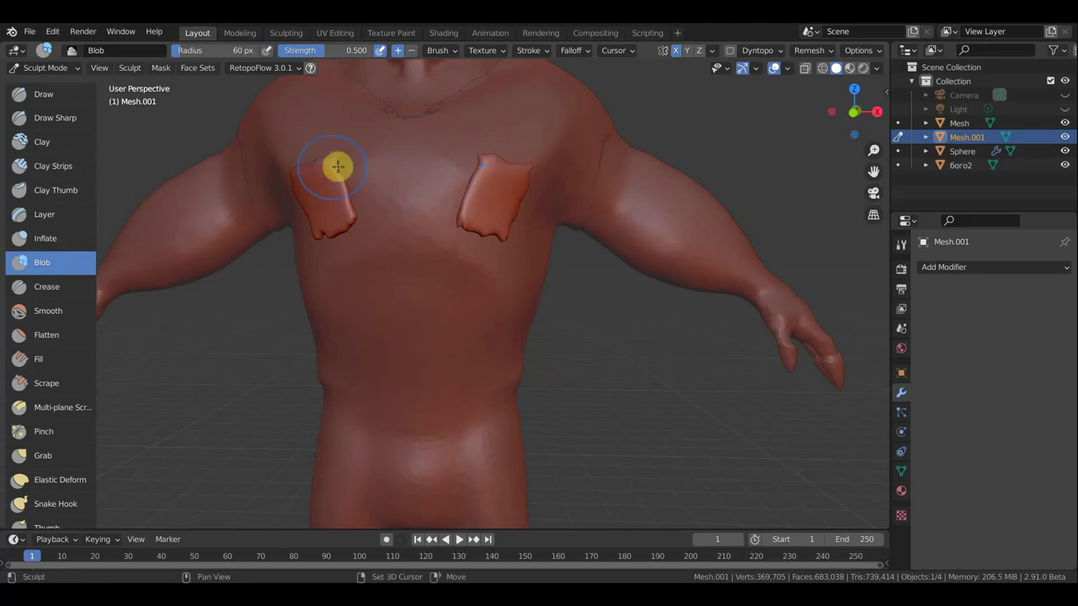
mouse_move(332, 211)
mouse_down()
mouse_move(323, 238)
mouse_move(471, 219)
mouse_move(496, 239)
mouse_move(549, 246)
mouse_up()
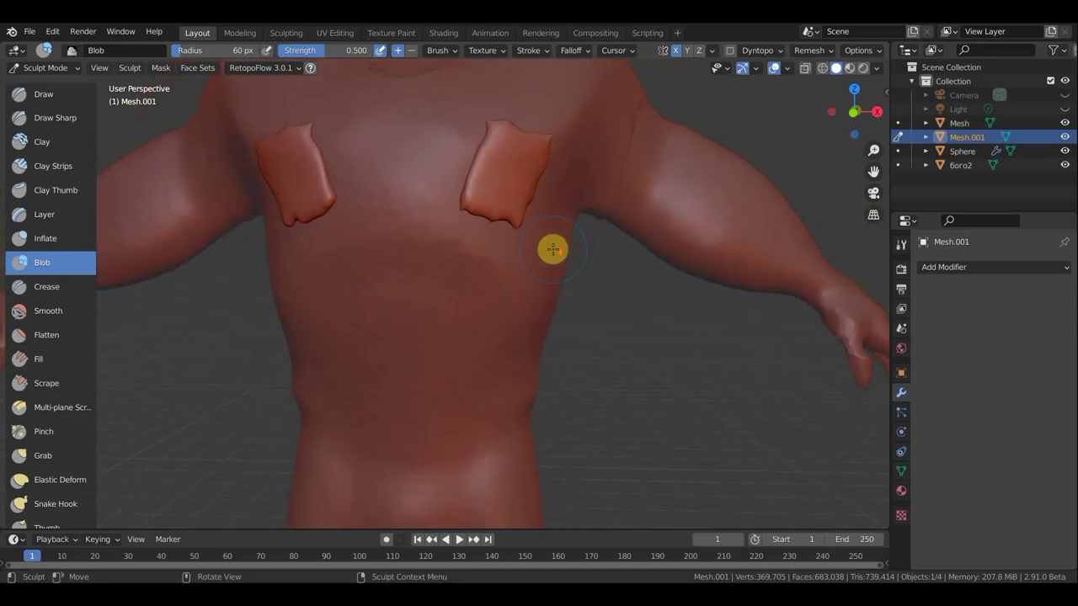
scroll(549, 246, down, 2)
scroll(522, 247, down, 1)
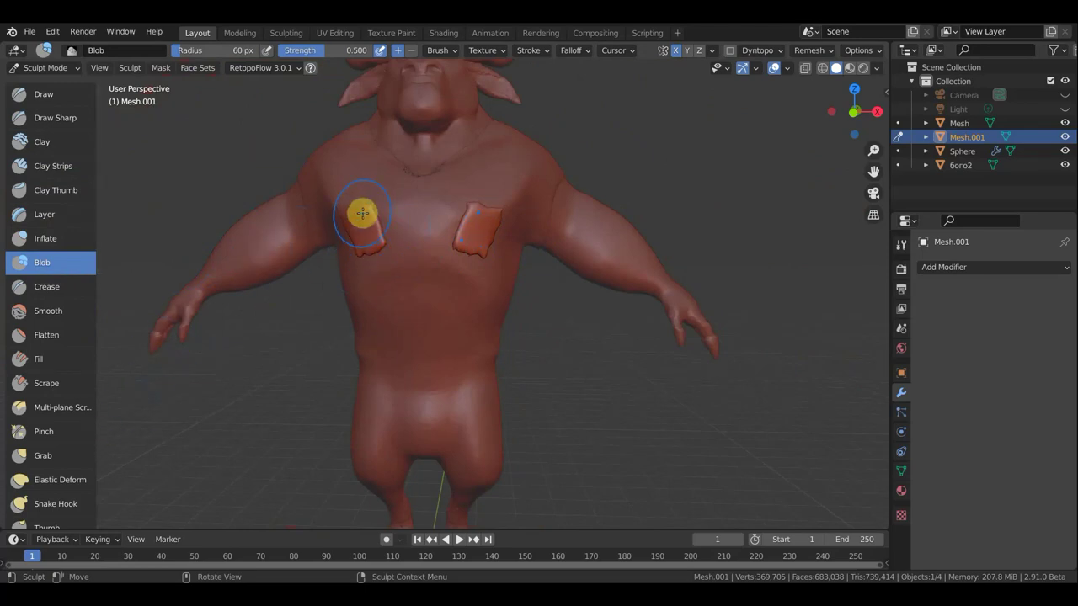
Step: Pull the right chest patch's top edge upward and outward with the Snake Hook brush
click(58, 506)
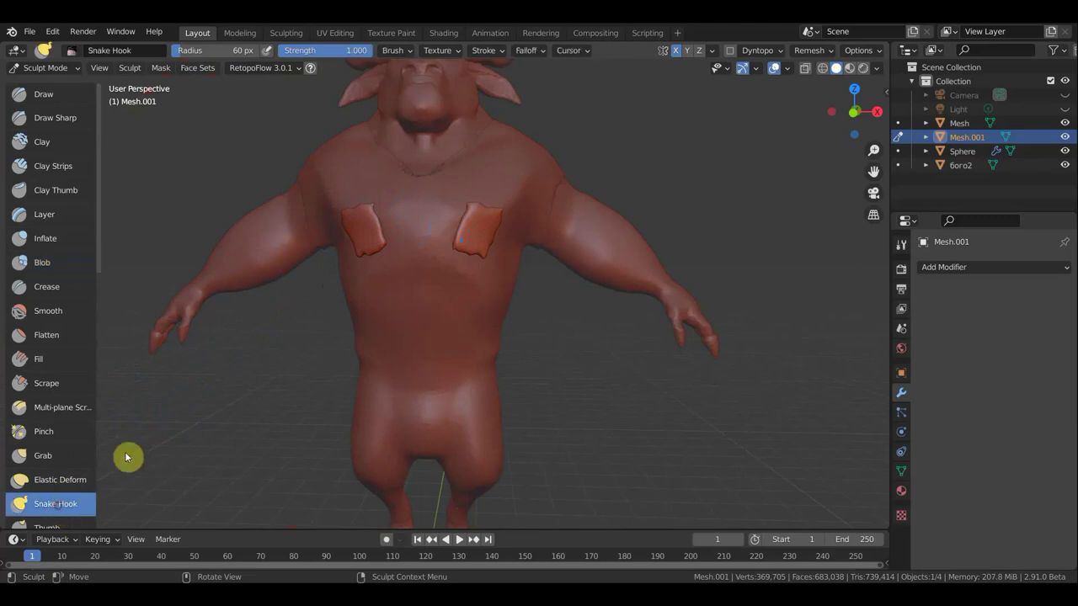
scroll(421, 241, up, 3)
mouse_move(498, 157)
mouse_down()
mouse_move(483, 154)
mouse_move(465, 196)
mouse_move(524, 163)
mouse_move(512, 156)
mouse_move(525, 187)
mouse_move(532, 174)
mouse_move(495, 240)
mouse_move(472, 224)
mouse_move(503, 250)
mouse_move(477, 233)
mouse_move(491, 240)
mouse_up()
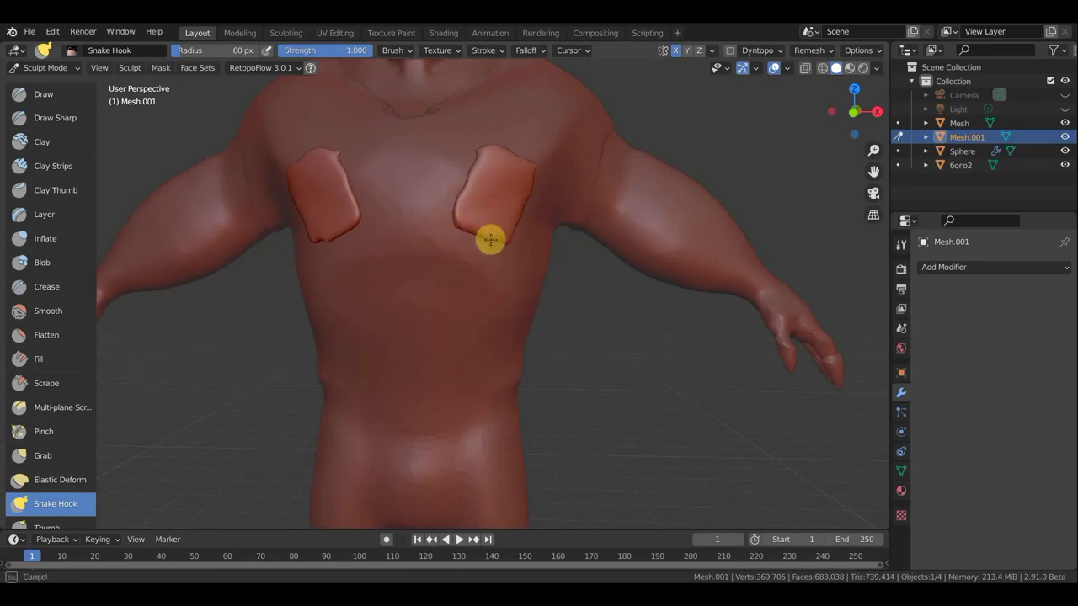
drag(469, 174, 481, 168)
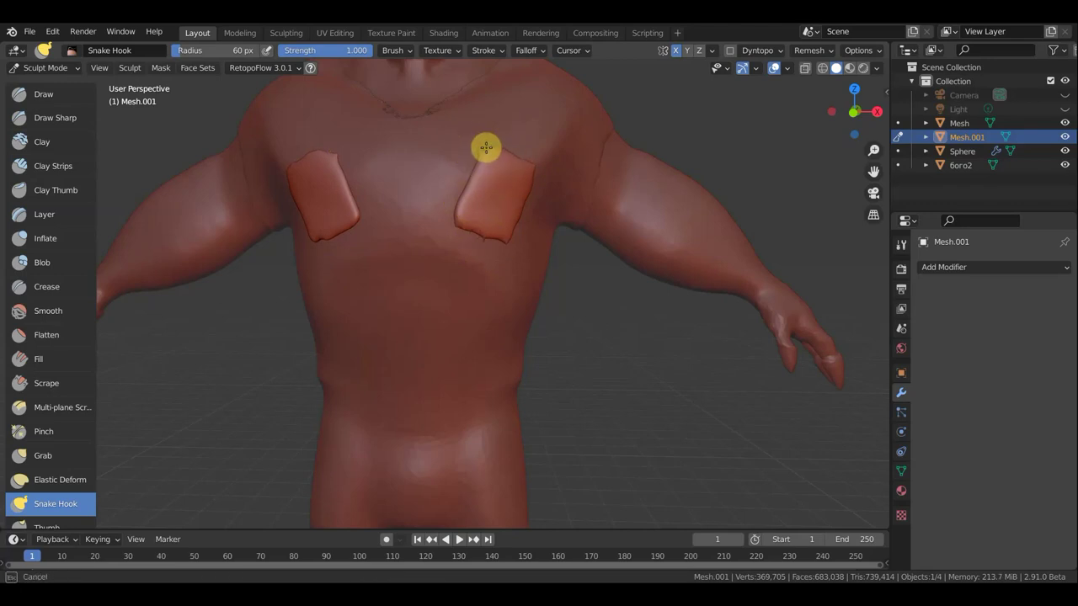
drag(486, 144, 490, 149)
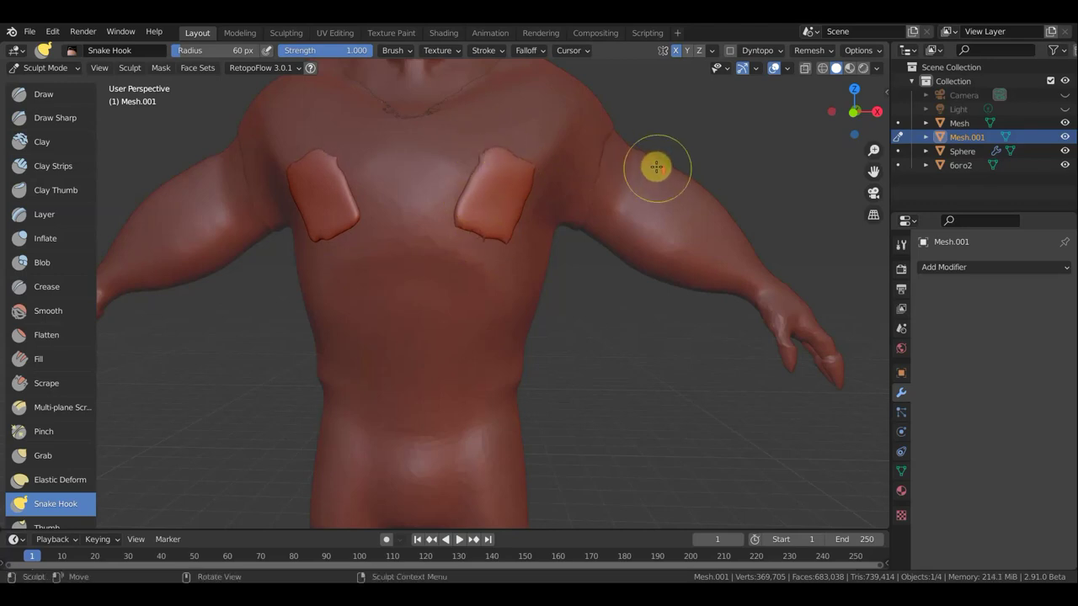
Step: Turn to face both chest patches and tug the right patch's top-left edge into a ragged outline
scroll(654, 168, up, 4)
scroll(725, 314, down, 1)
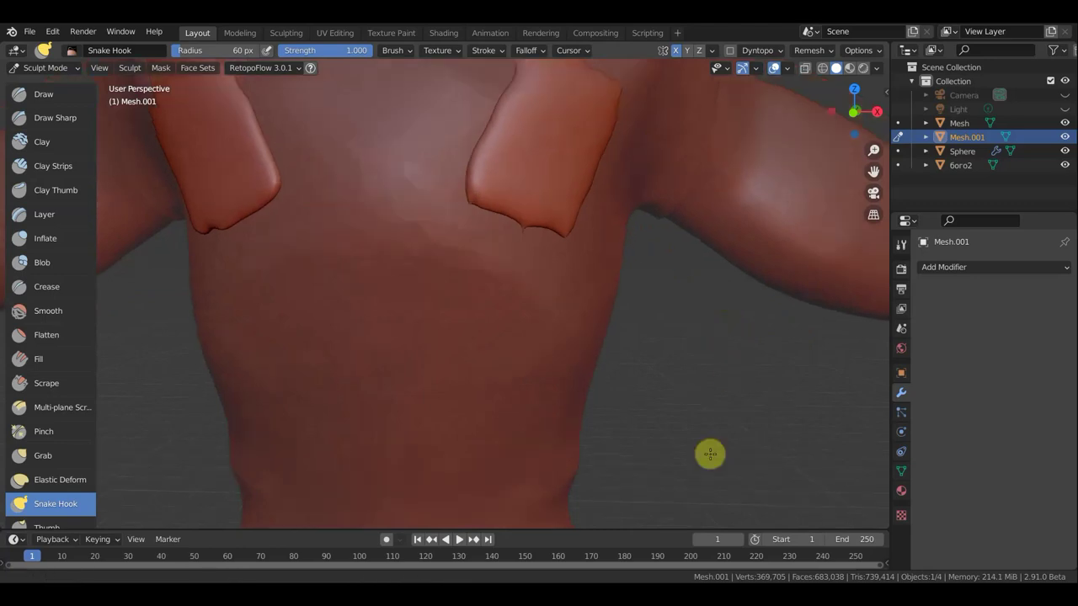
scroll(710, 452, down, 2)
middle_drag(487, 265, 477, 261)
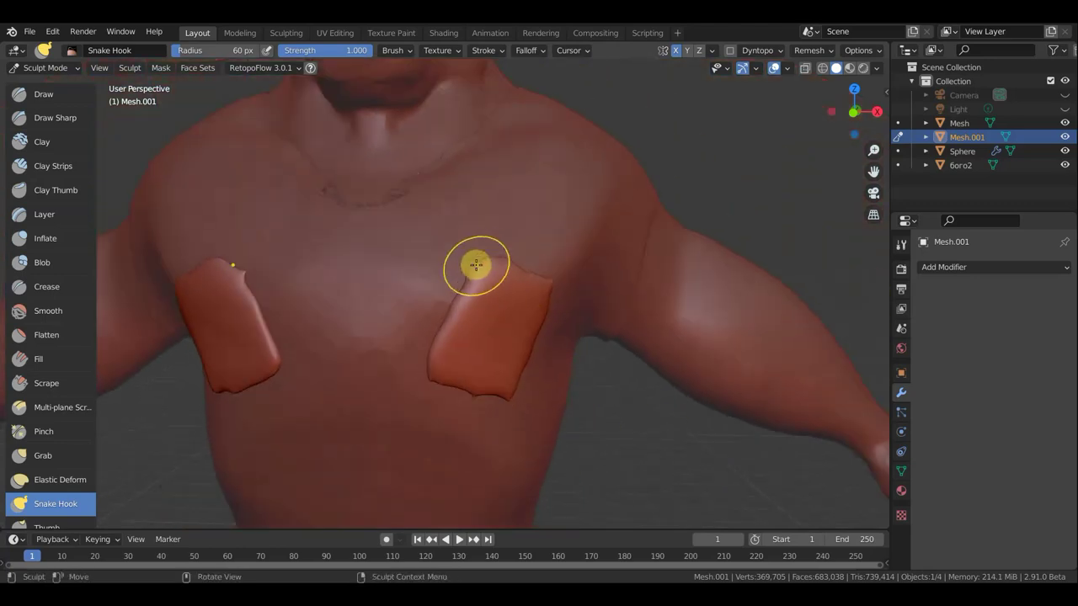
scroll(477, 267, down, 2)
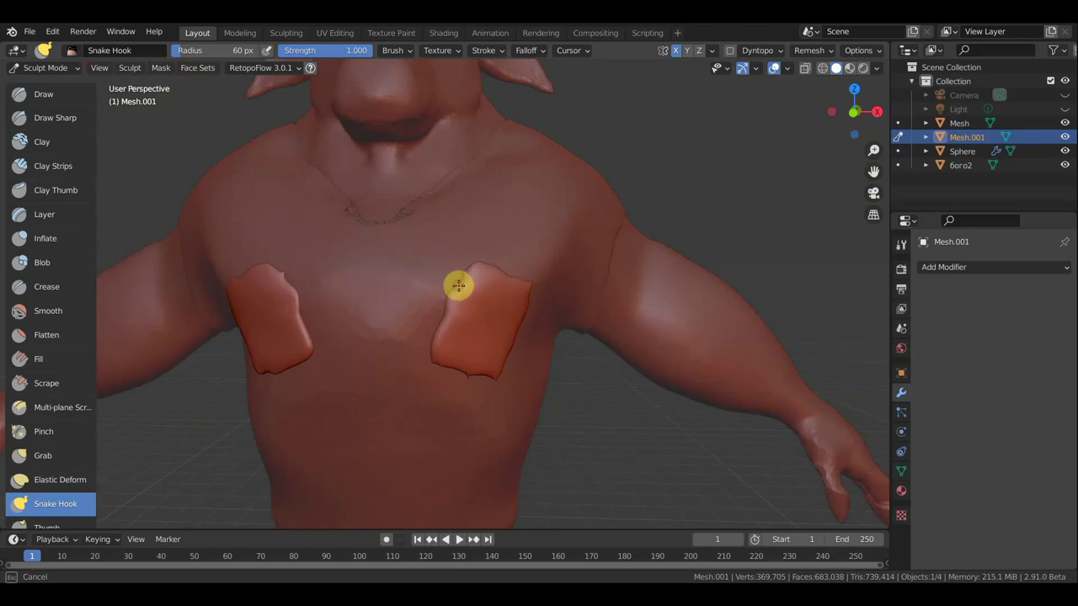
drag(459, 286, 464, 276)
click(448, 314)
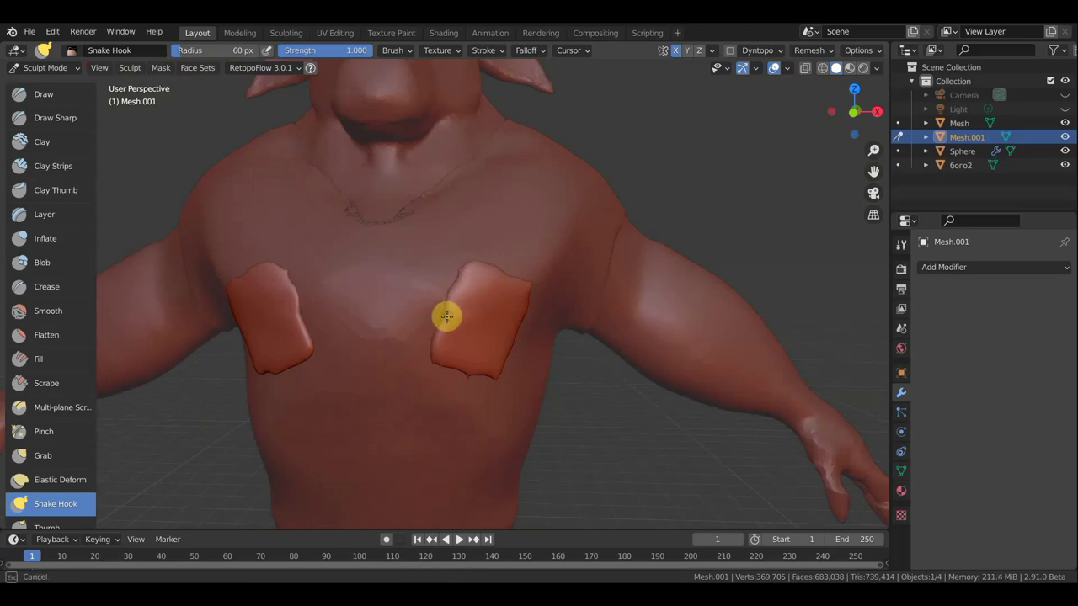
Step: With the Grab brush, shift the right chest patch into a new shape against the torso
click(51, 456)
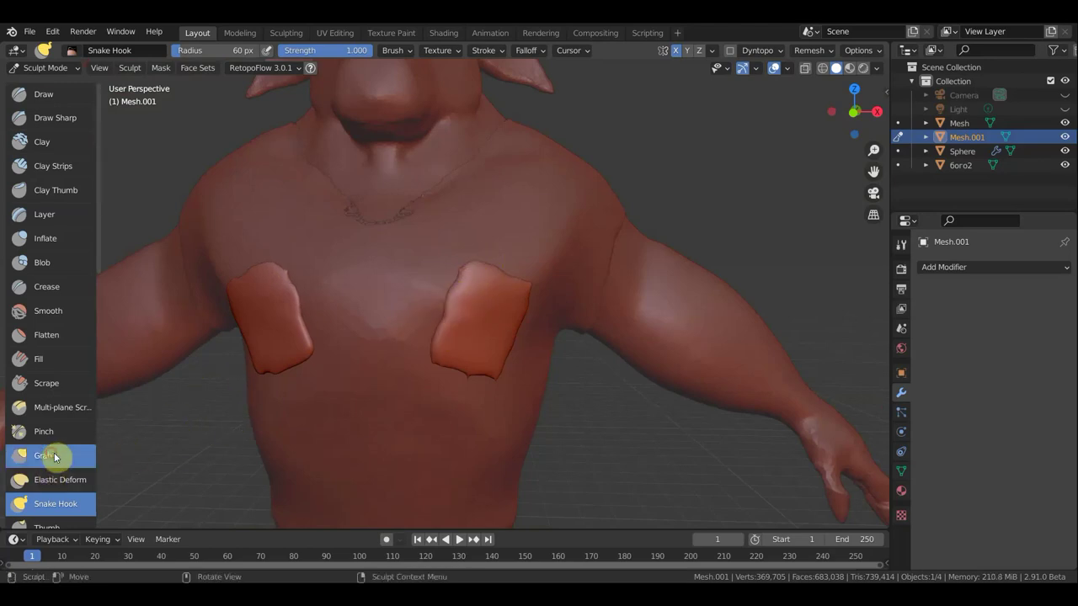
mouse_move(446, 324)
mouse_down()
mouse_move(458, 284)
mouse_move(495, 278)
mouse_move(523, 314)
mouse_up()
scroll(522, 314, down, 5)
mouse_move(449, 312)
mouse_down()
mouse_move(440, 323)
mouse_move(479, 308)
mouse_move(477, 322)
mouse_move(452, 333)
mouse_up()
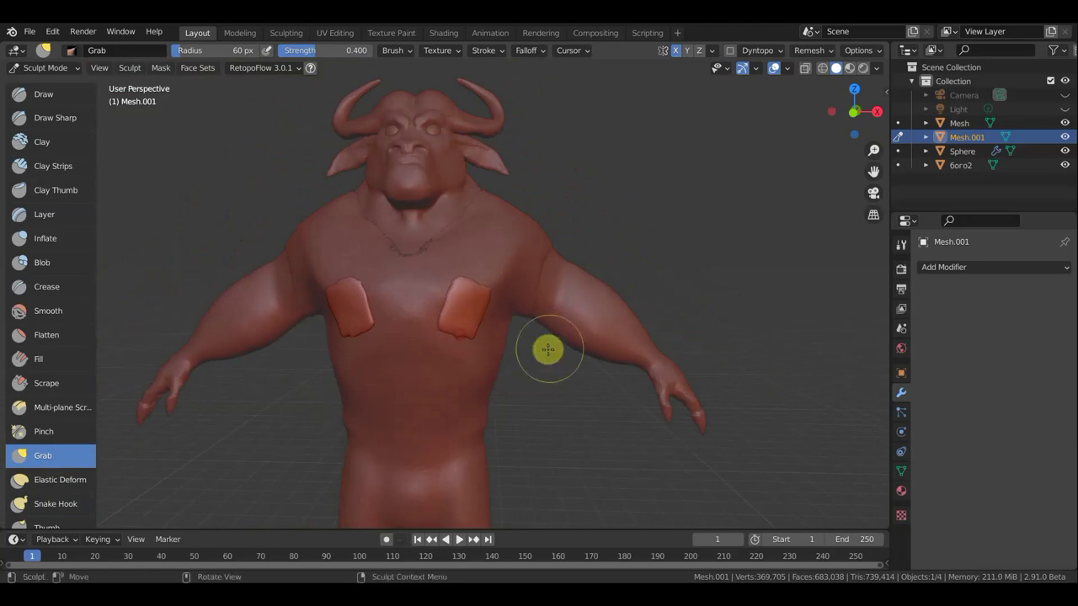
Step: From a side view, pull the chest patch edge and the red patch down over the belly
middle_drag(548, 349, 712, 354)
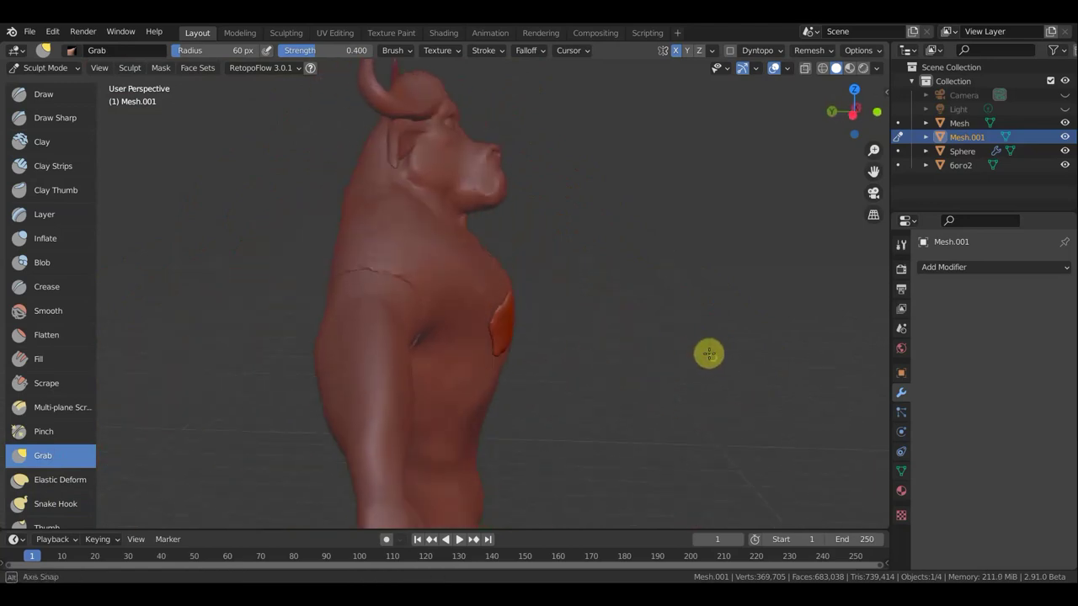
scroll(710, 354, up, 2)
scroll(666, 351, up, 2)
scroll(666, 331, up, 2)
middle_drag(657, 363, 654, 385)
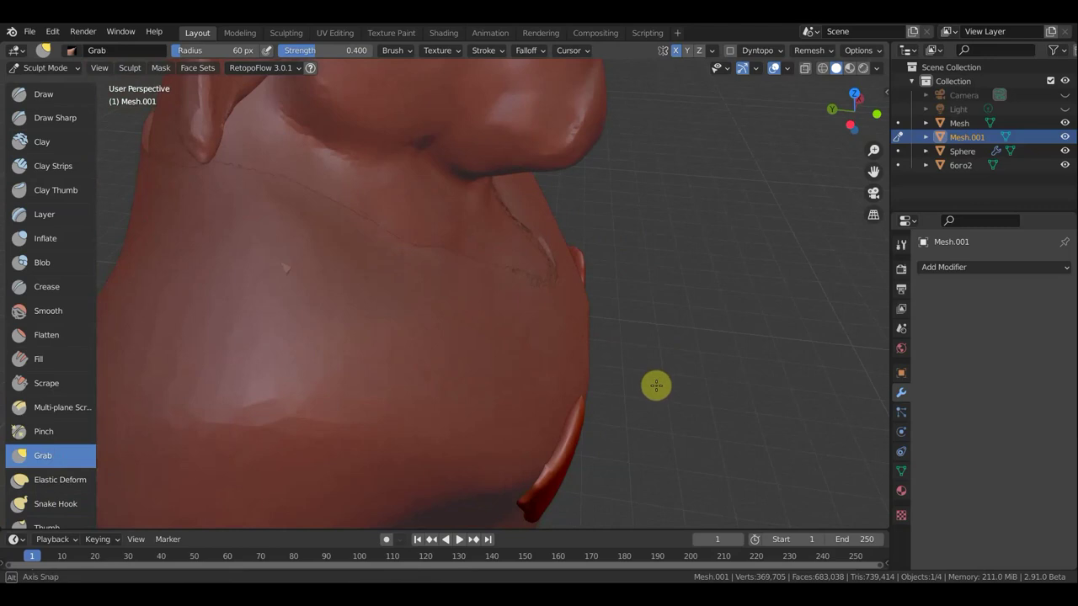
mouse_move(575, 432)
mouse_down()
mouse_move(534, 464)
mouse_move(531, 493)
mouse_up()
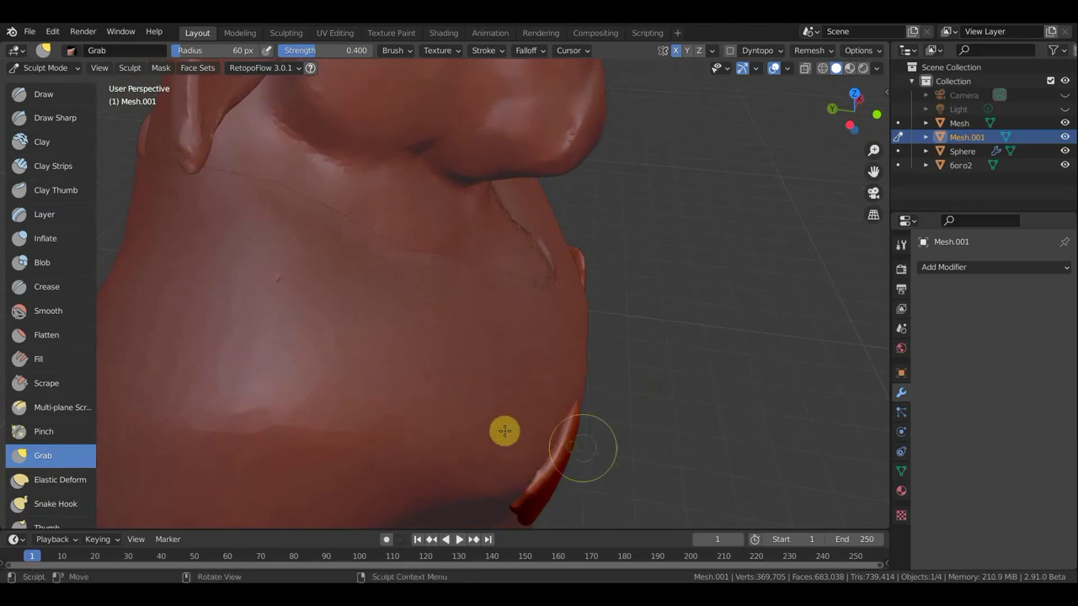
Step: Return to a front orthographic view of the chest to check the fit
middle_drag(502, 430, 440, 380)
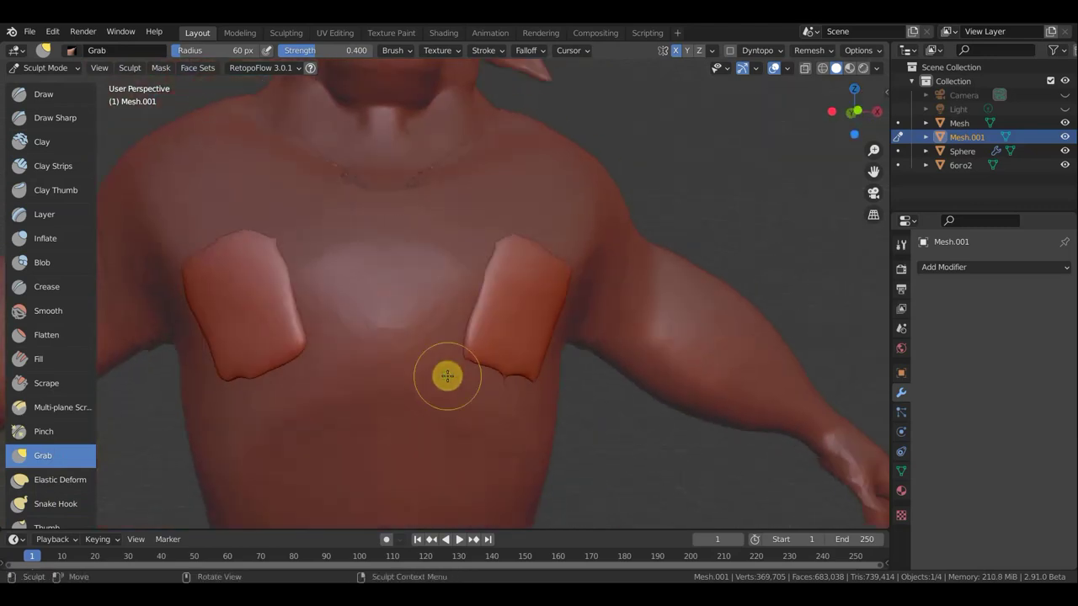
scroll(505, 386, down, 3)
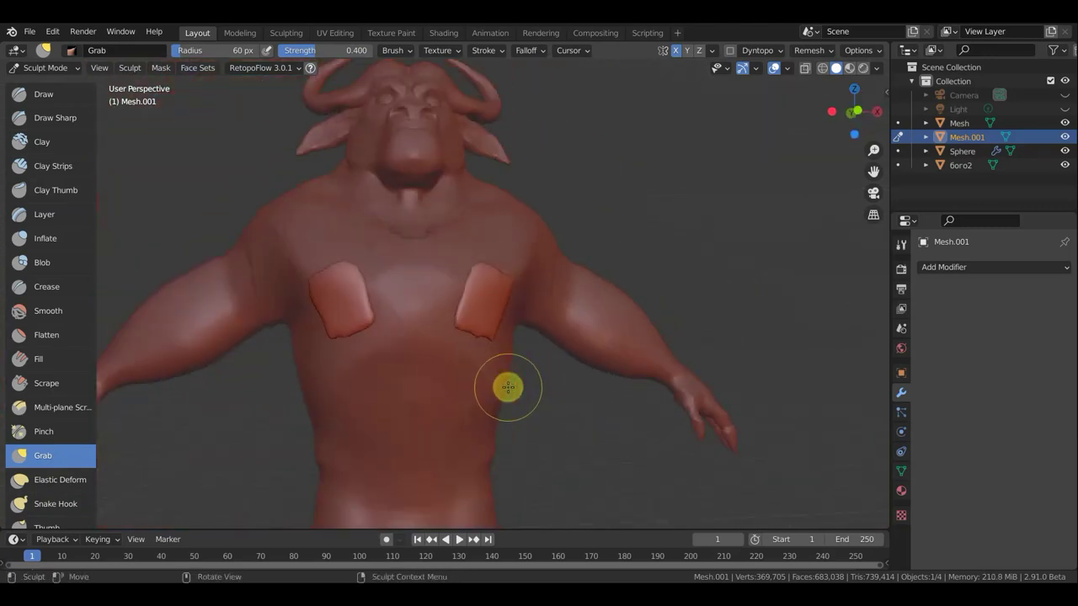
key(KP_1)
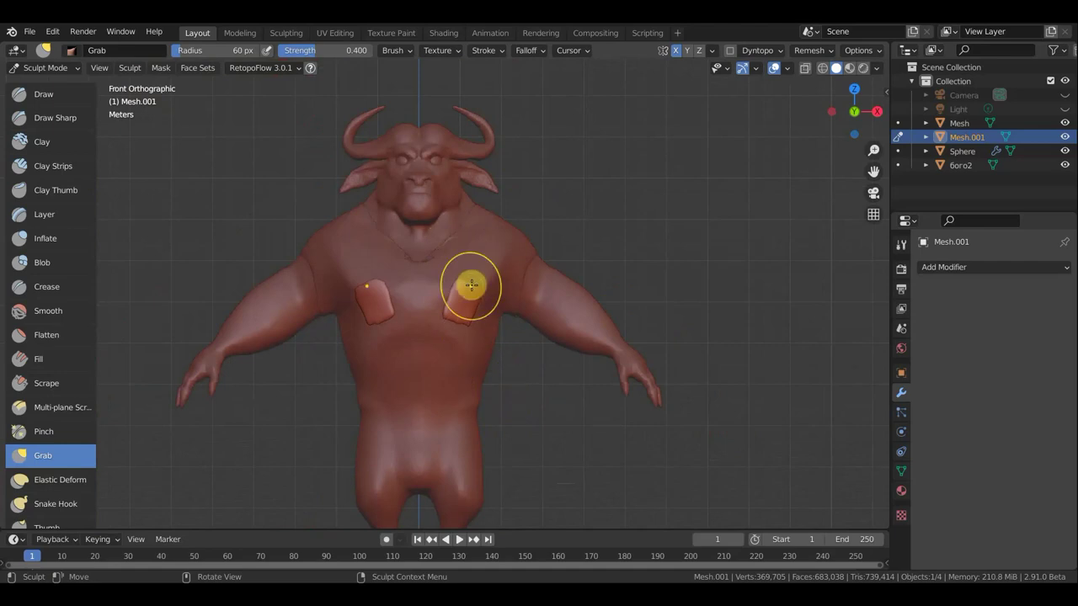
scroll(470, 282, up, 4)
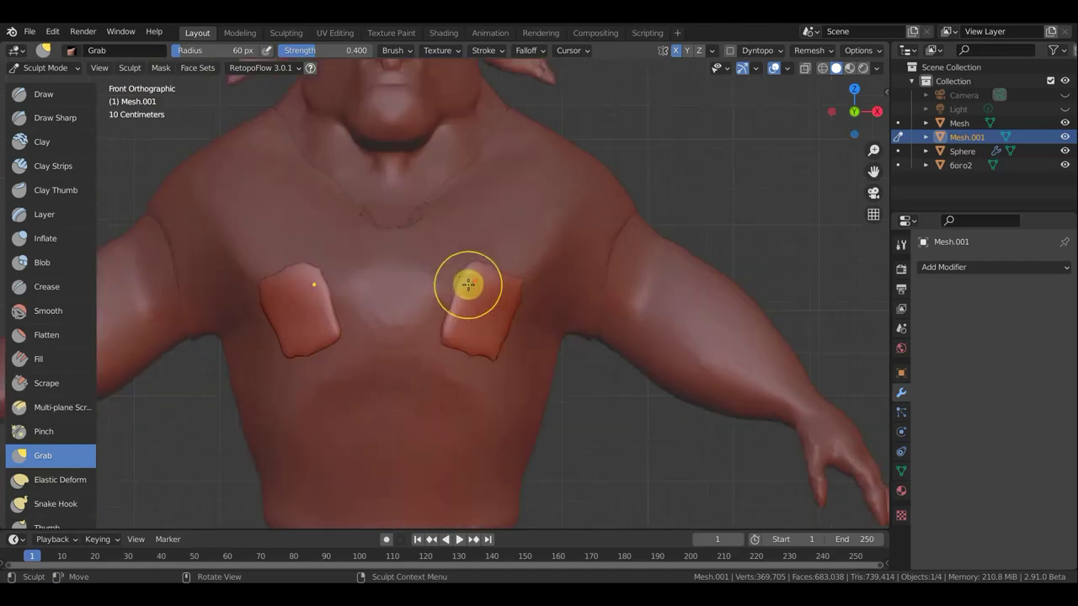
Step: Select the Clay Strips brush and turn on Dyntopo
click(49, 166)
scroll(442, 273, up, 1)
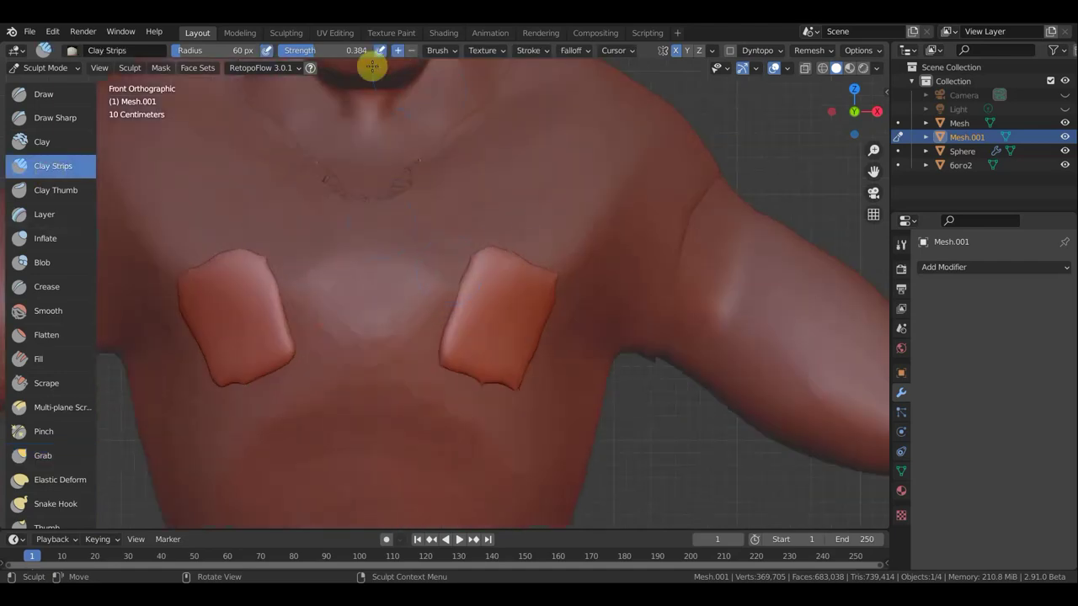
scroll(517, 239, up, 2)
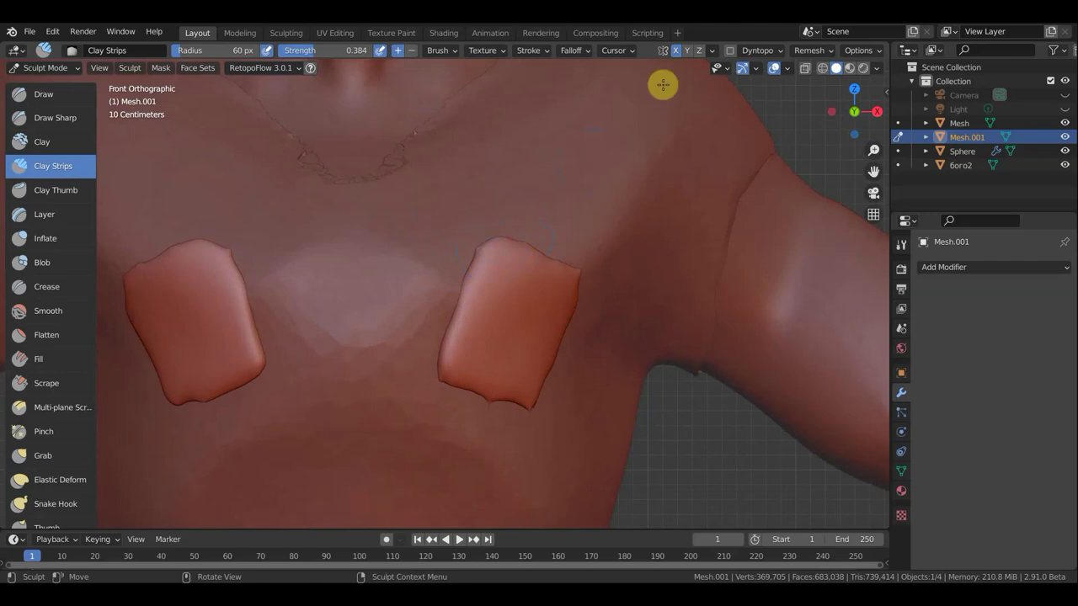
click(731, 52)
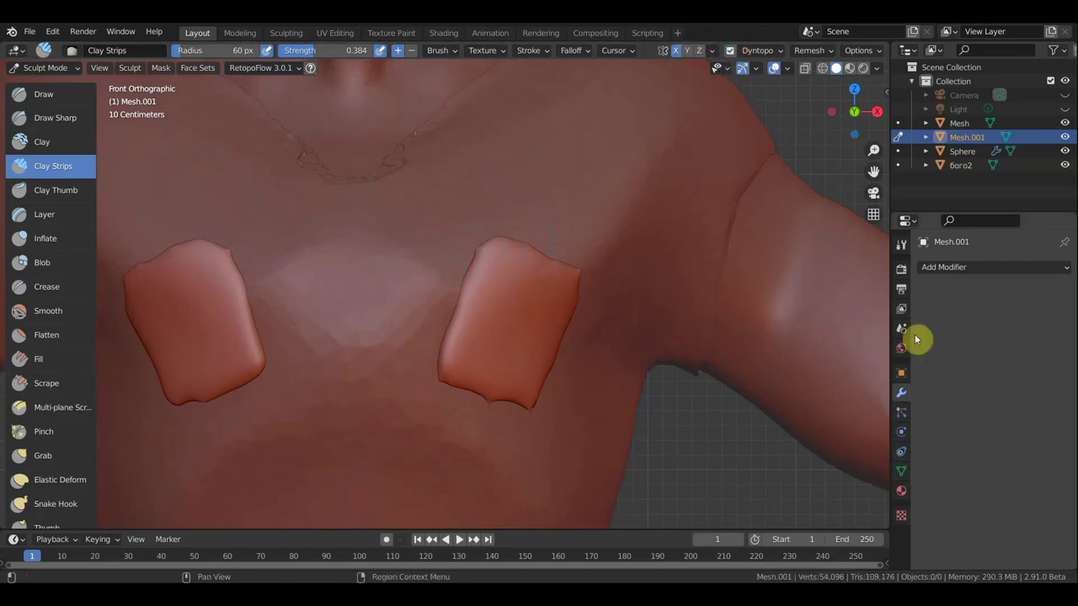
Step: Keep Brush Detail detailing and set the Dyntopo refine method to Subdivide Edges
click(902, 245)
scroll(973, 463, down, 4)
scroll(977, 481, down, 2)
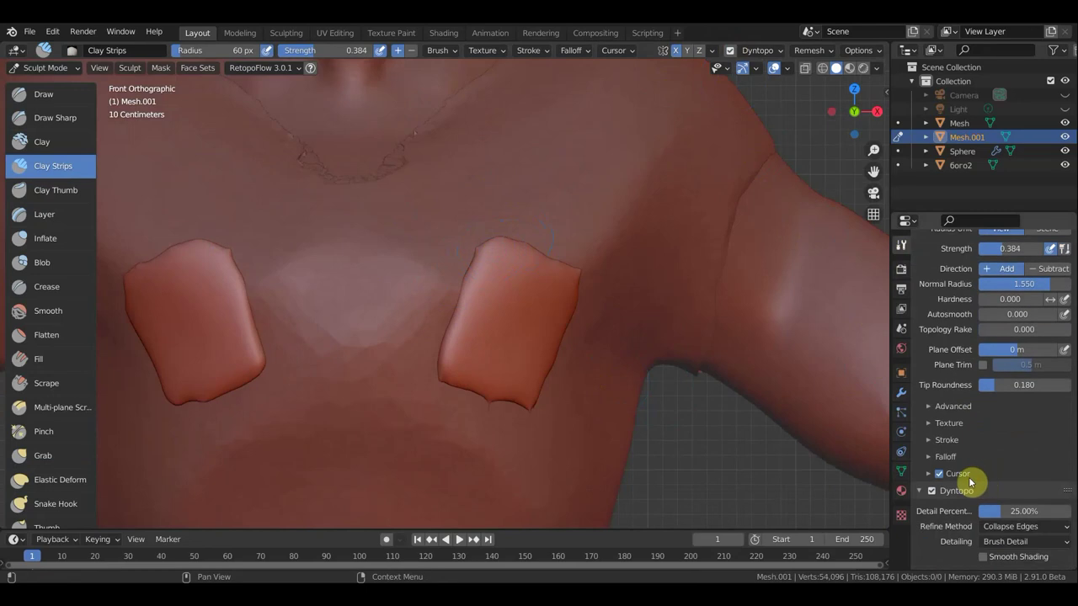
click(924, 491)
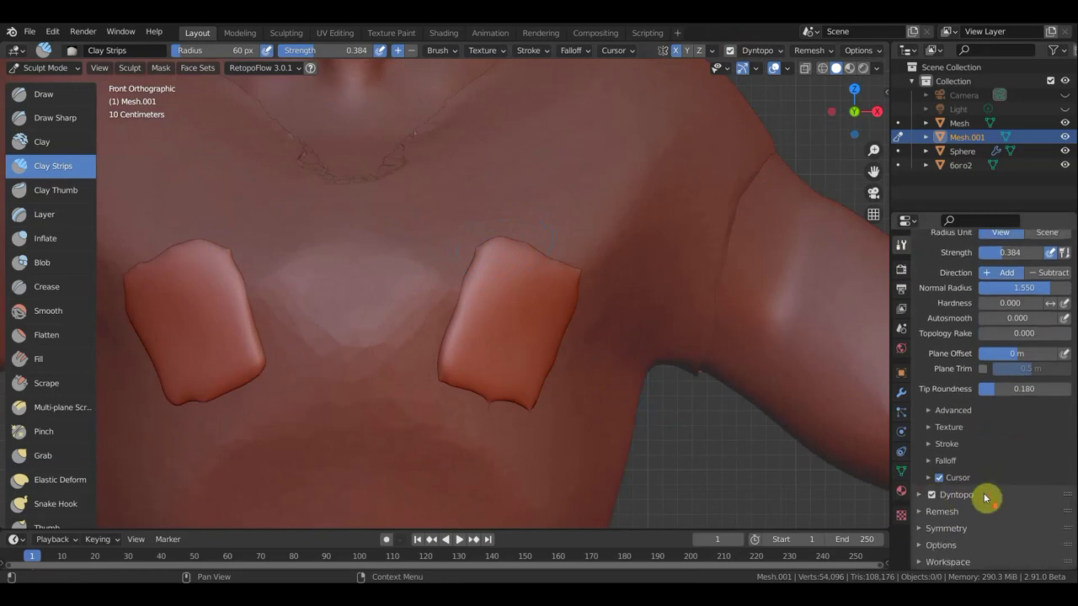
click(924, 497)
scroll(976, 480, down, 2)
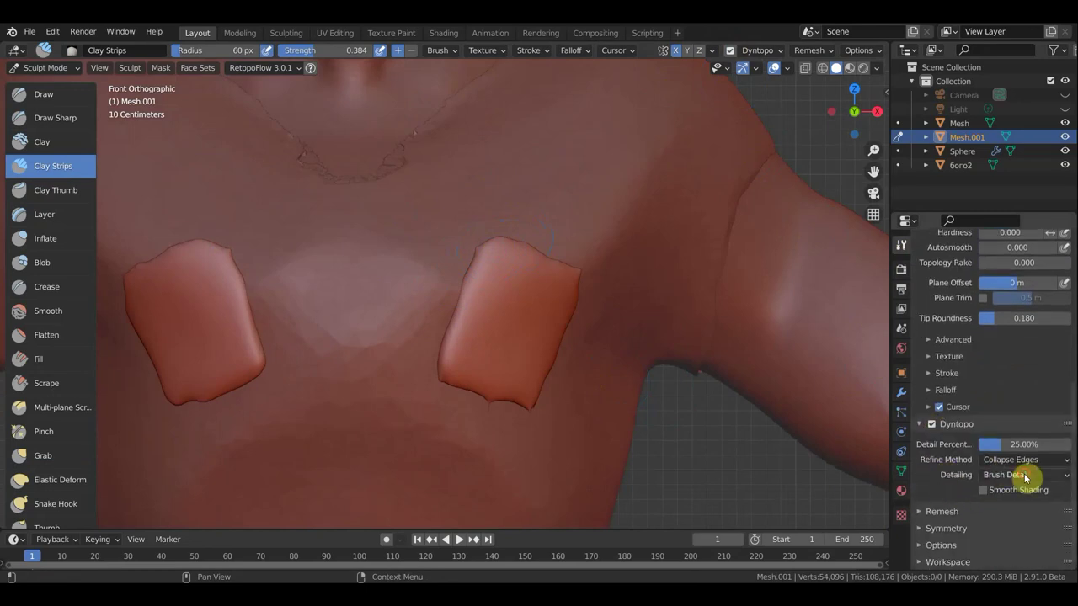
click(1023, 475)
click(1028, 477)
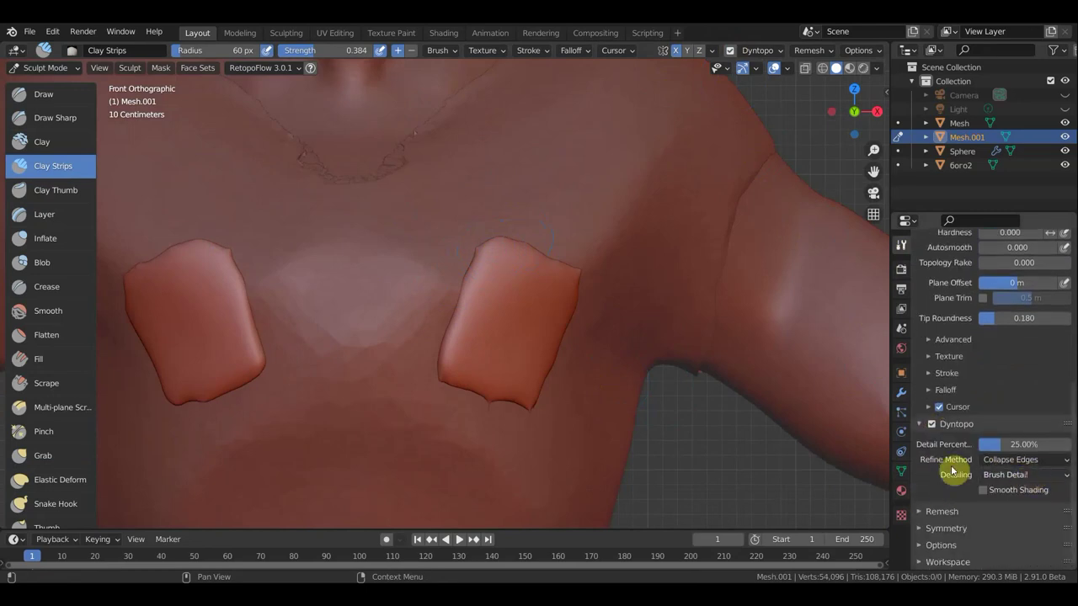
click(1012, 462)
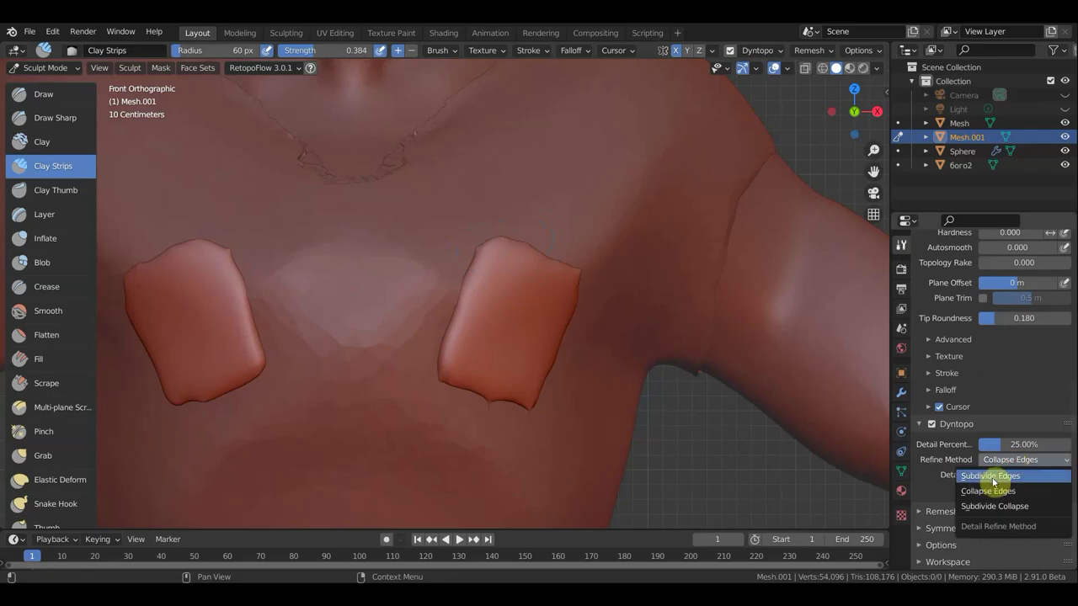
click(991, 476)
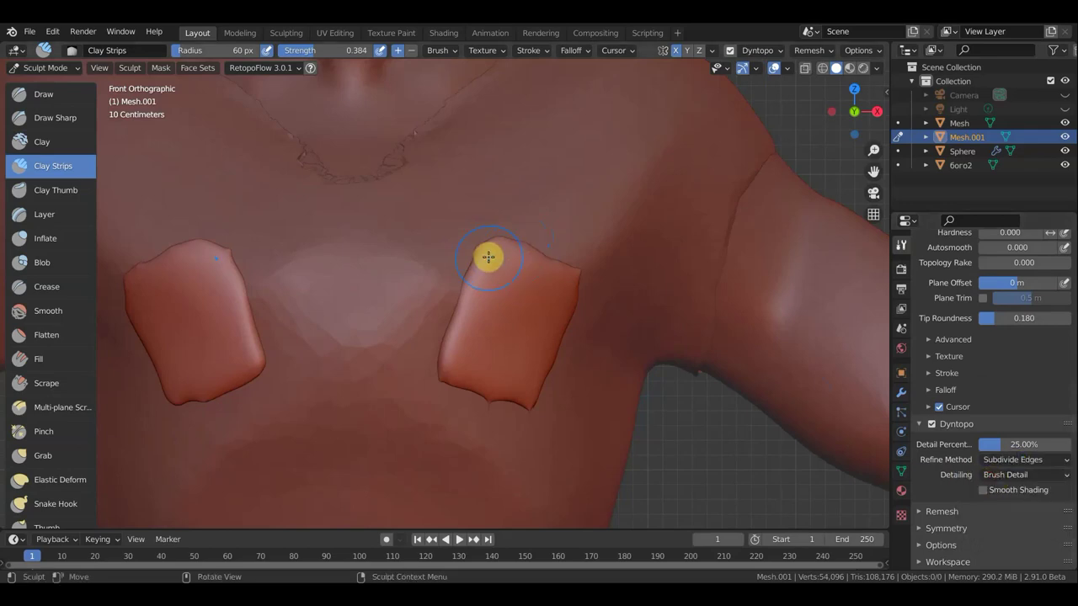
Step: Stroke a raised clay strip across the tops of both chest patches
mouse_move(491, 245)
mouse_down()
mouse_move(505, 278)
mouse_move(559, 282)
mouse_move(508, 250)
mouse_move(528, 272)
mouse_move(502, 298)
mouse_move(514, 318)
mouse_move(567, 329)
mouse_up()
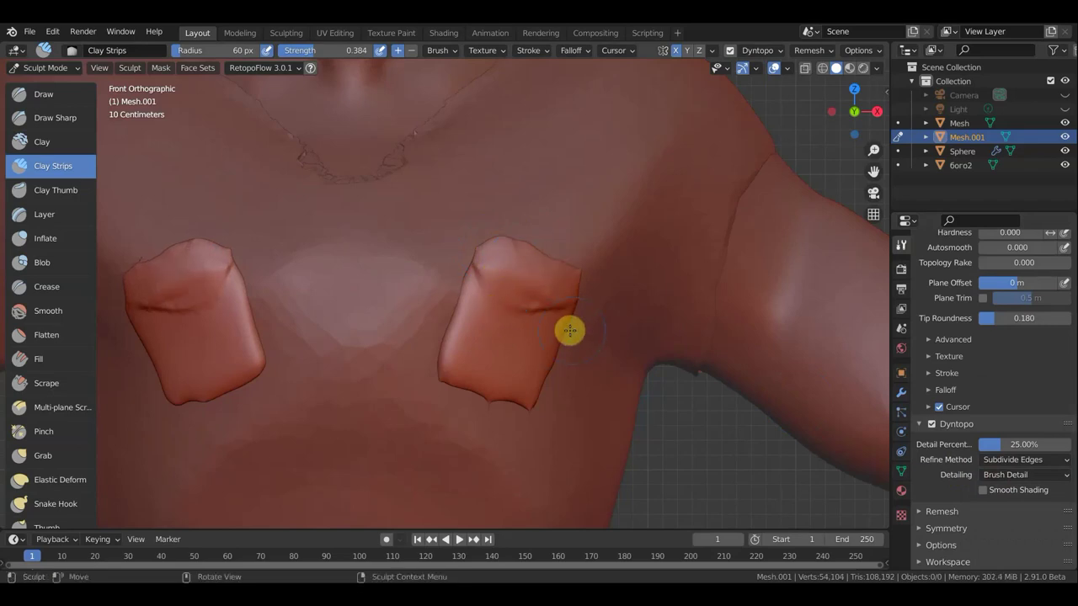
scroll(570, 329, down, 2)
scroll(571, 330, down, 3)
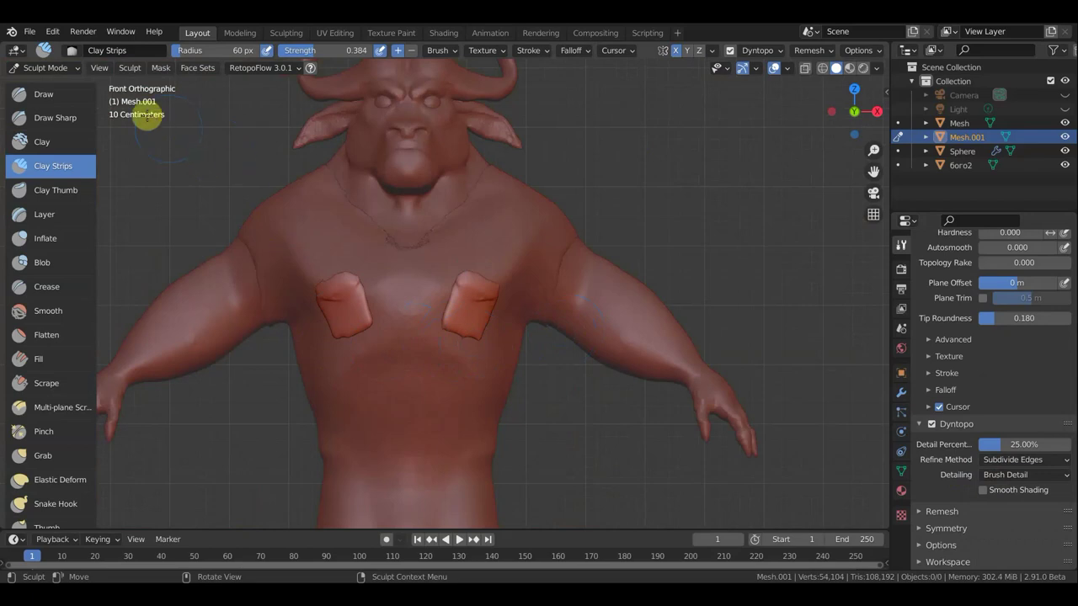
Step: Switch to Object Mode, delete Mesh.001, and bring up the Add menu
click(63, 71)
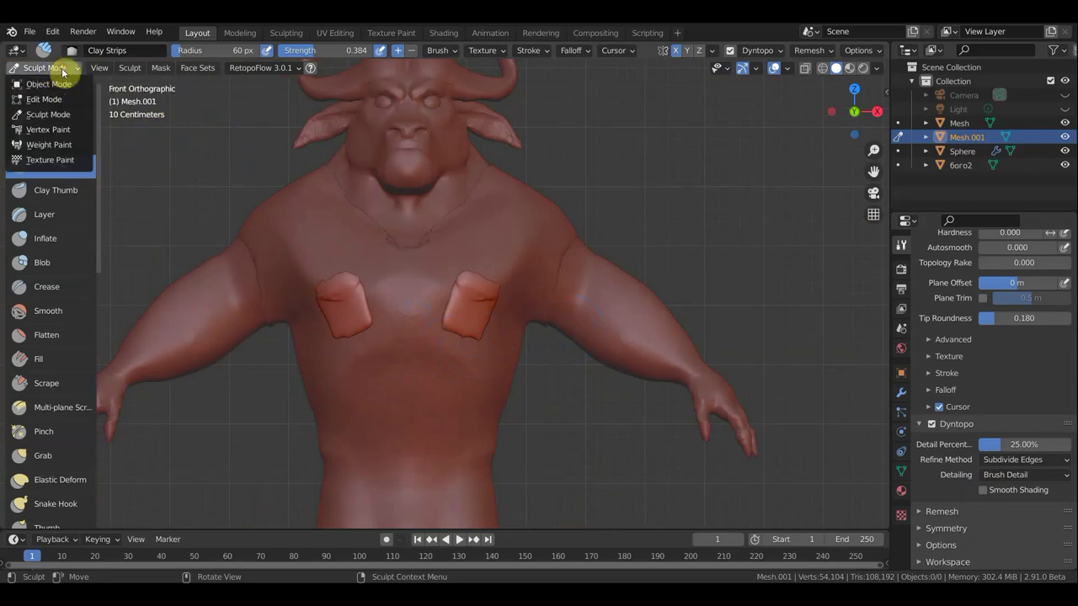
key(Return)
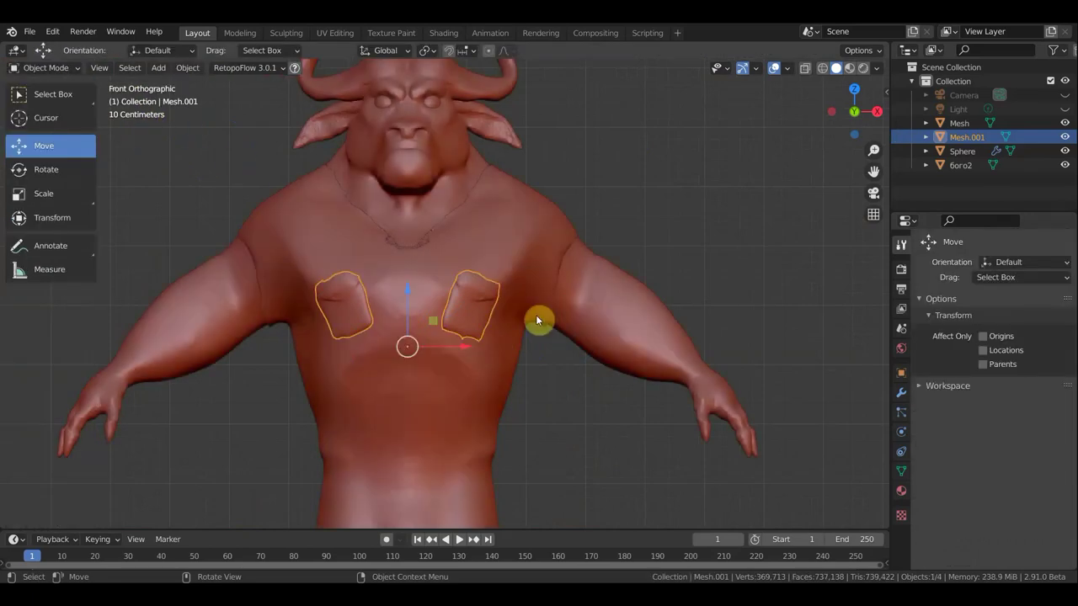
key(Delete)
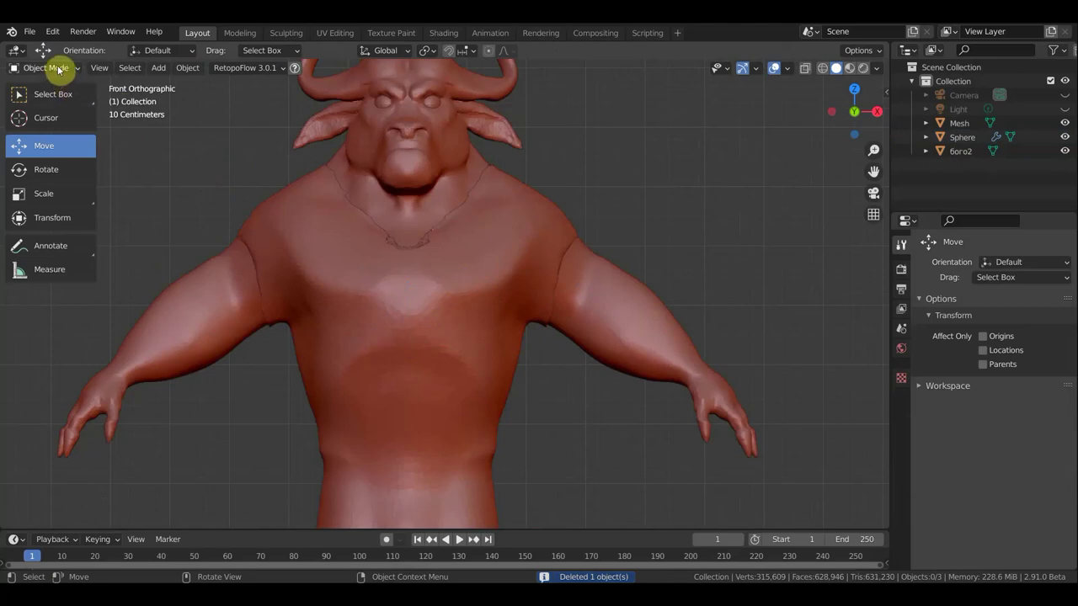
click(159, 67)
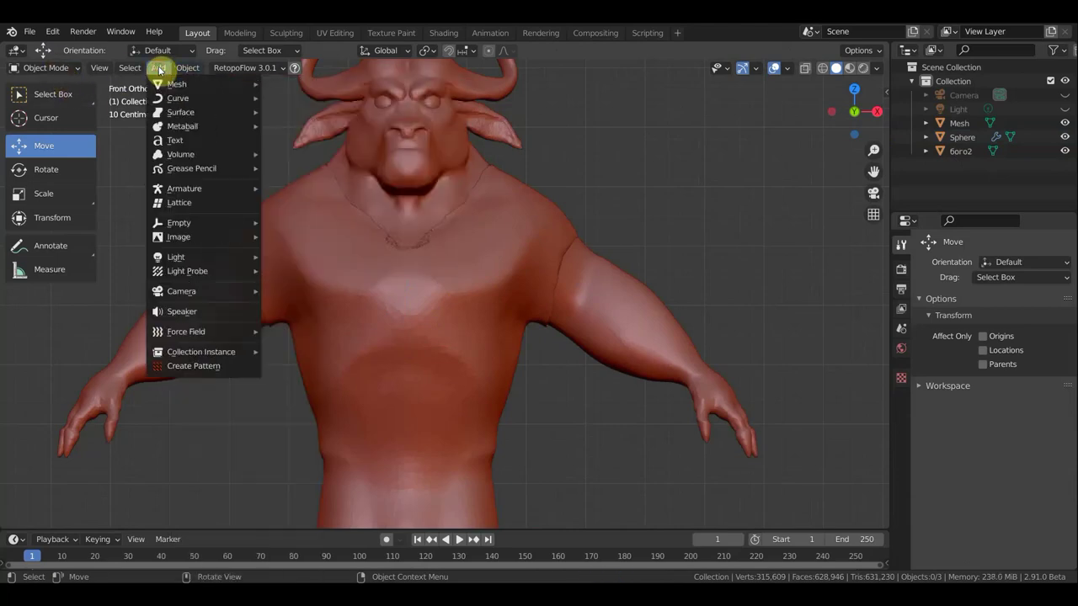
mouse_move(177, 84)
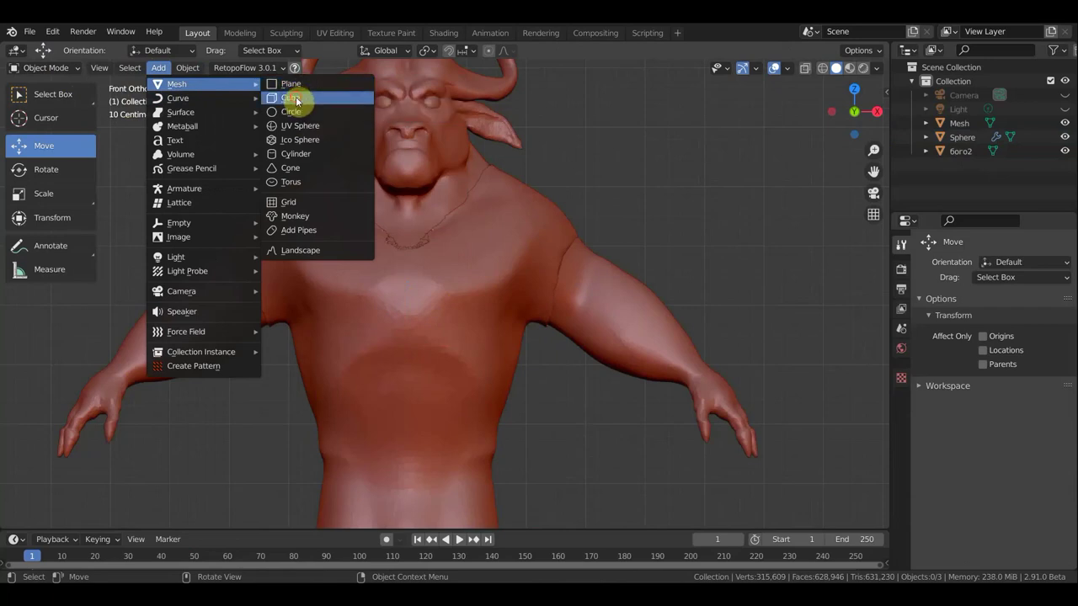
Step: Add a cube at the origin and pan the view toward it
click(296, 98)
scroll(414, 240, down, 5)
scroll(476, 358, down, 2)
scroll(477, 337, up, 1)
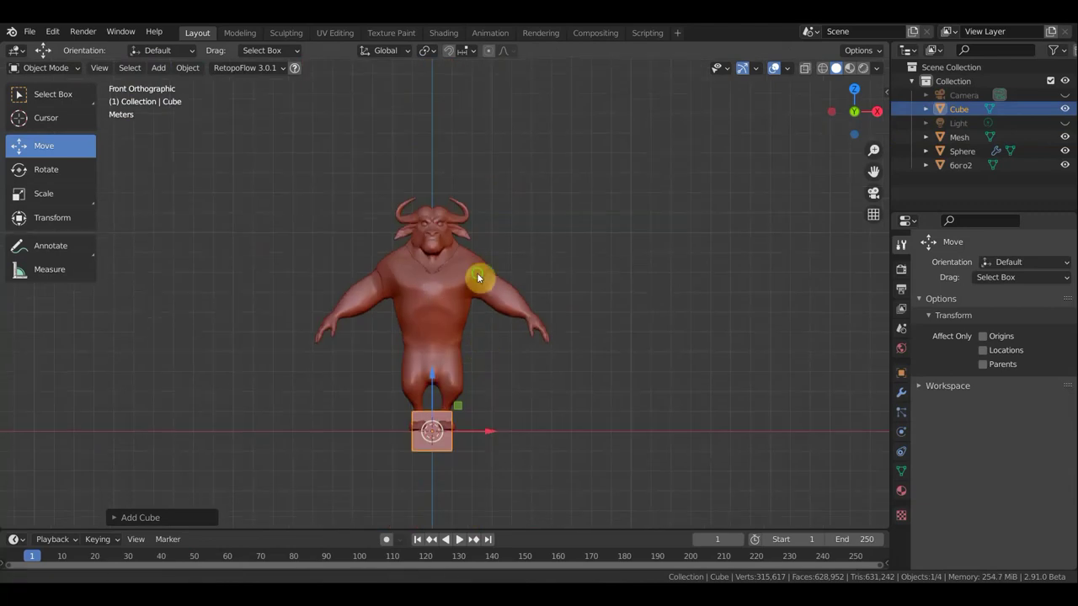
scroll(479, 236, up, 2)
scroll(484, 228, up, 3)
shift+middle_drag(487, 248, 496, 149)
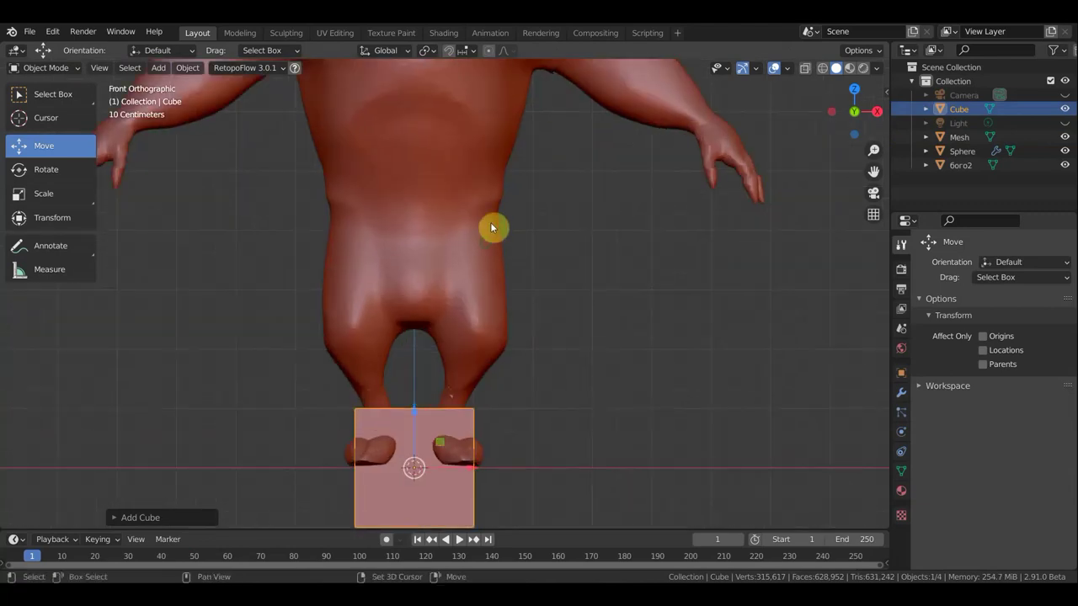
Step: Hide the Mesh, Sphere and бого2 objects in the Outliner
click(1065, 138)
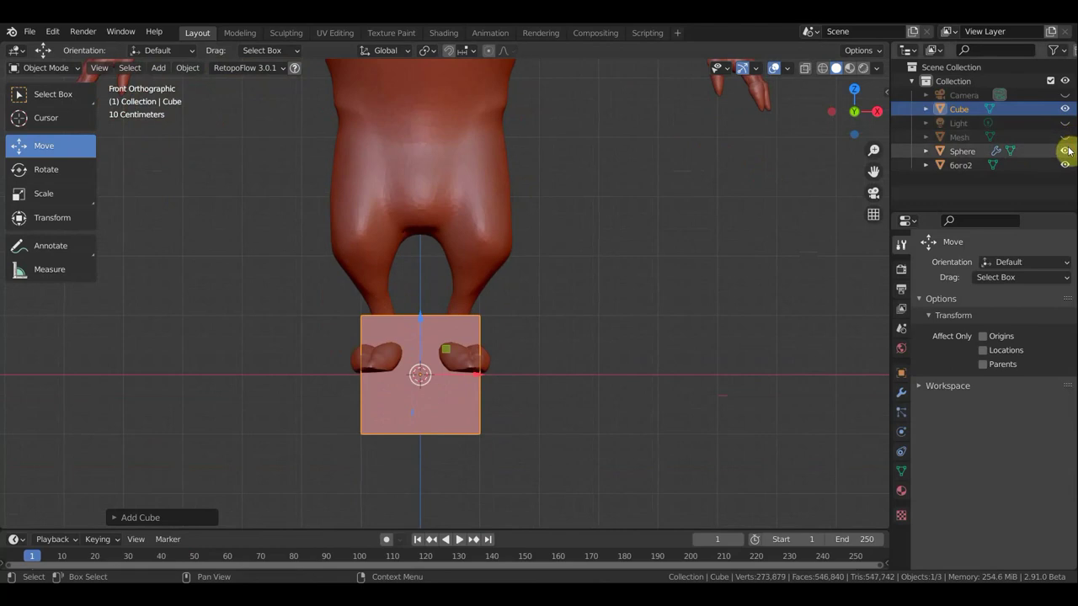
click(1065, 152)
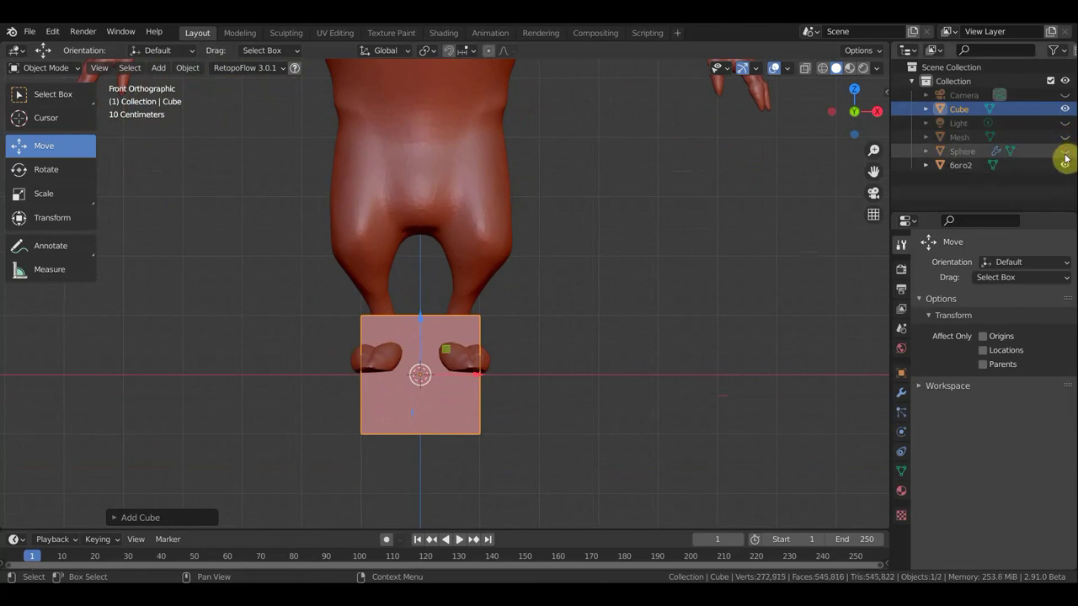
click(1065, 152)
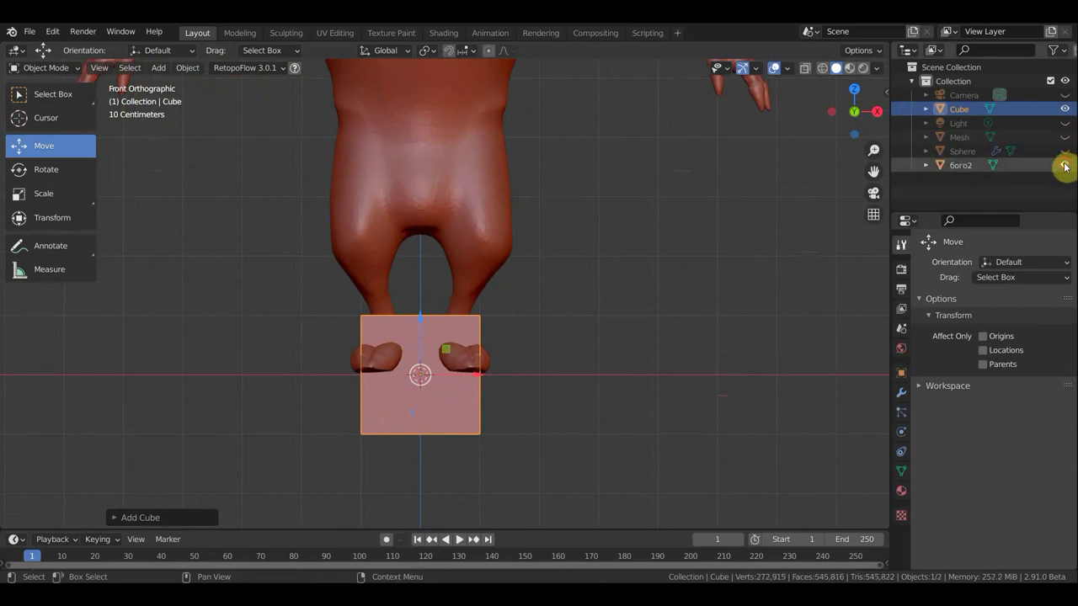
click(1066, 165)
Step: Raise the cube onto the ground line and scale it about 1.15 taller along Z
scroll(468, 357, up, 1)
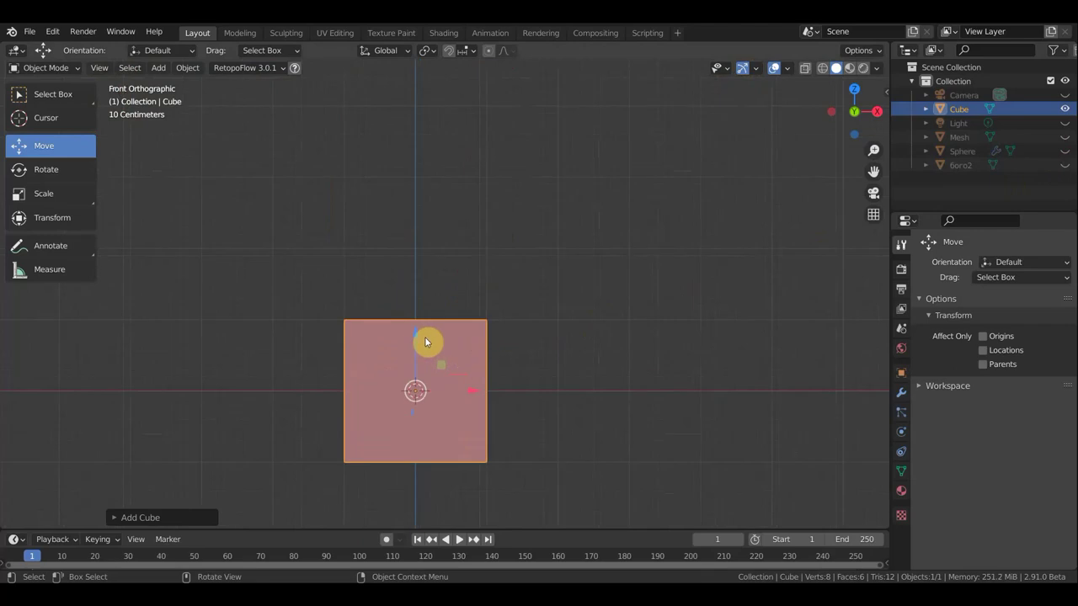
drag(416, 334, 419, 252)
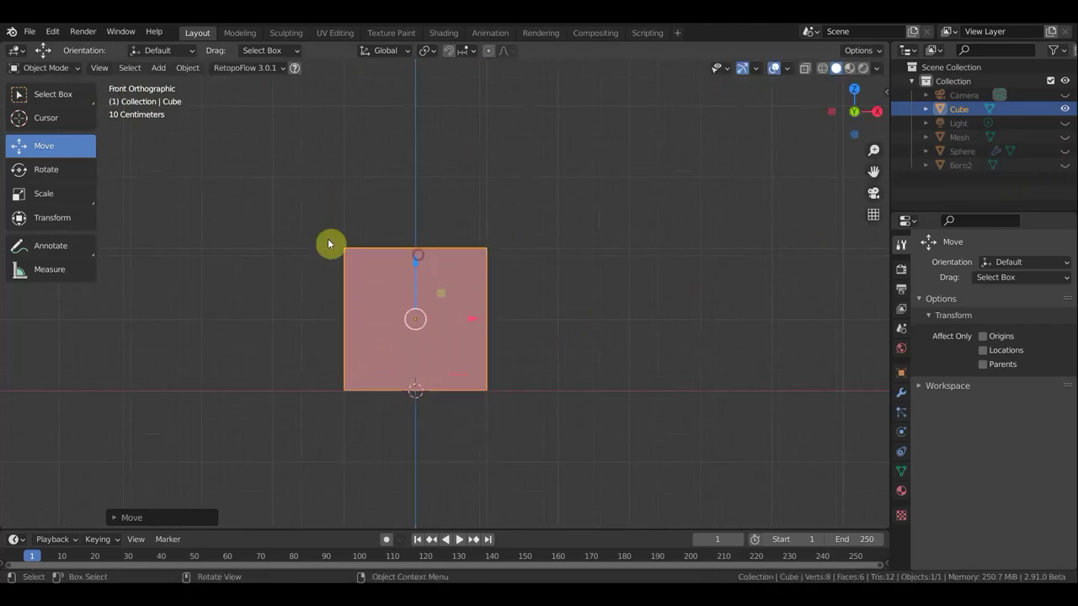
click(26, 217)
mouse_move(240, 273)
middle_down()
mouse_move(123, 276)
mouse_move(136, 278)
middle_up()
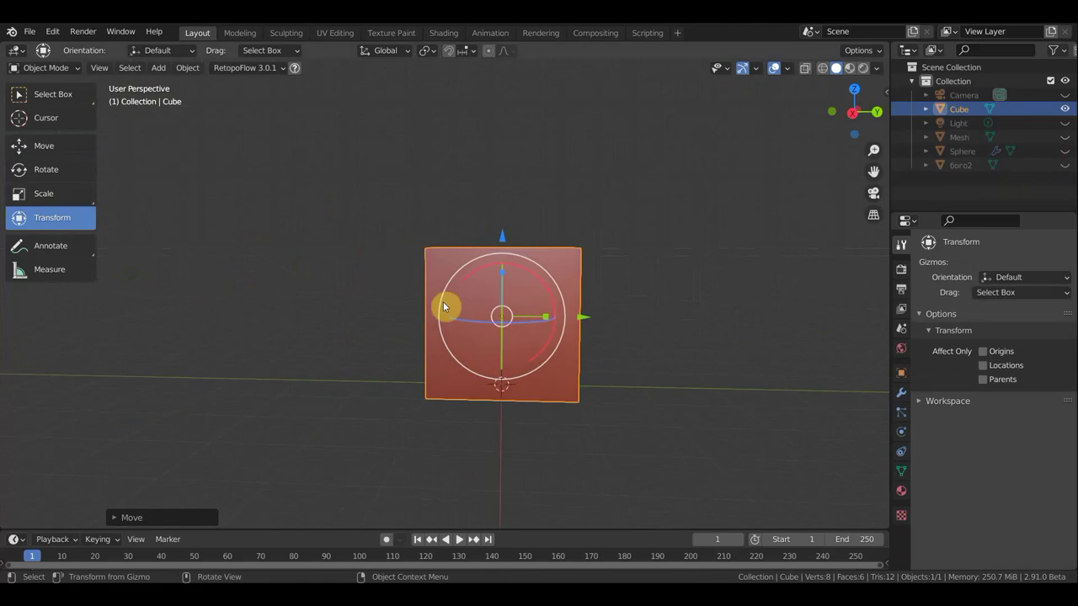
drag(546, 316, 503, 314)
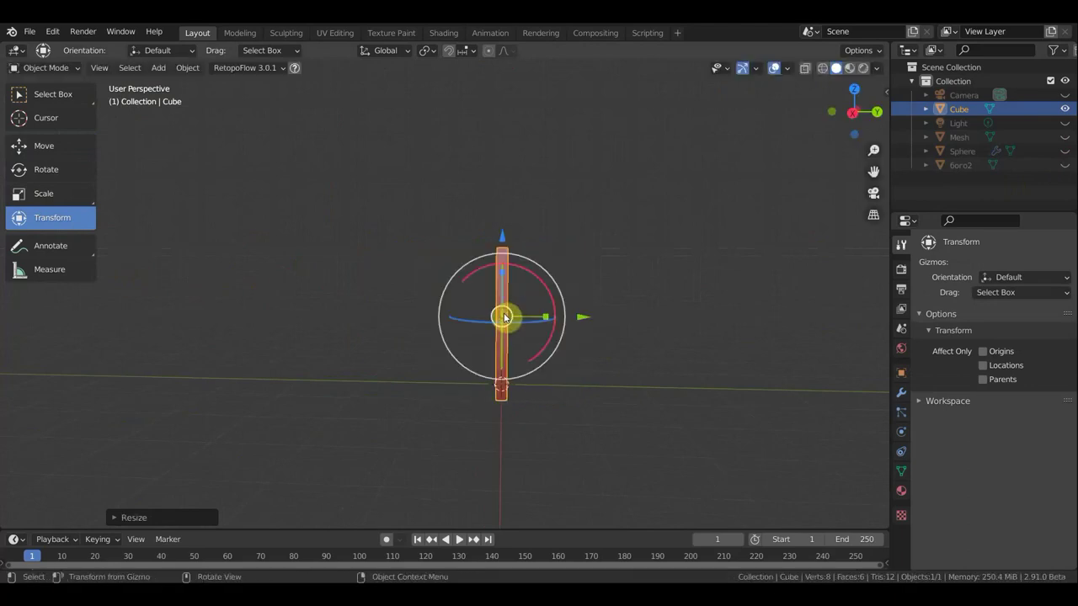
drag(496, 337, 633, 302)
middle_drag(632, 302, 621, 308)
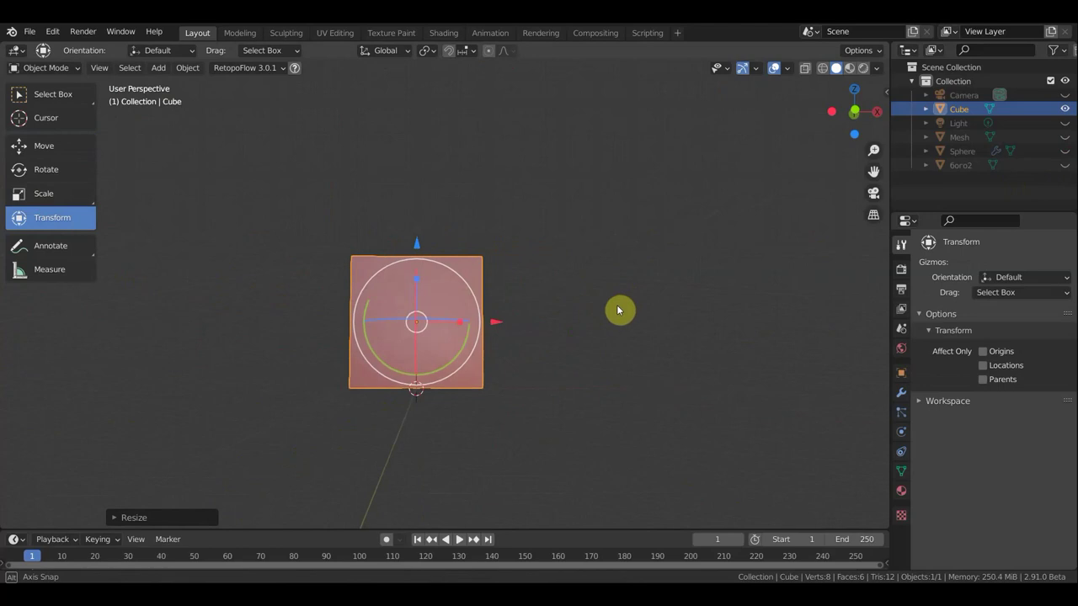
drag(417, 283, 419, 271)
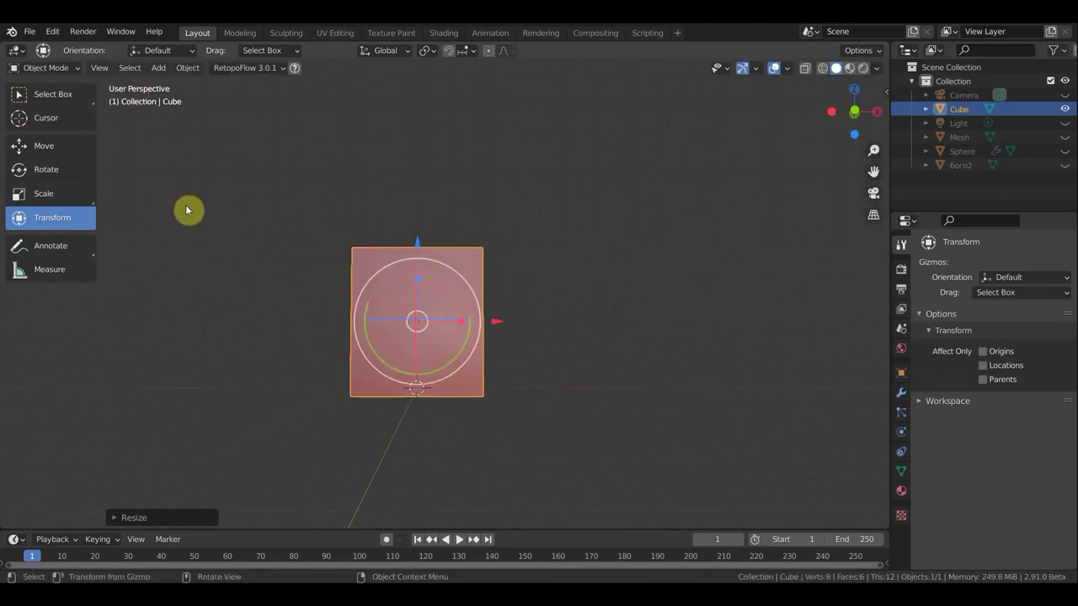
key(KP_1)
Step: In Edit Mode, knife-cut a V from the top-left corner to the centre to the top-right corner
click(45, 70)
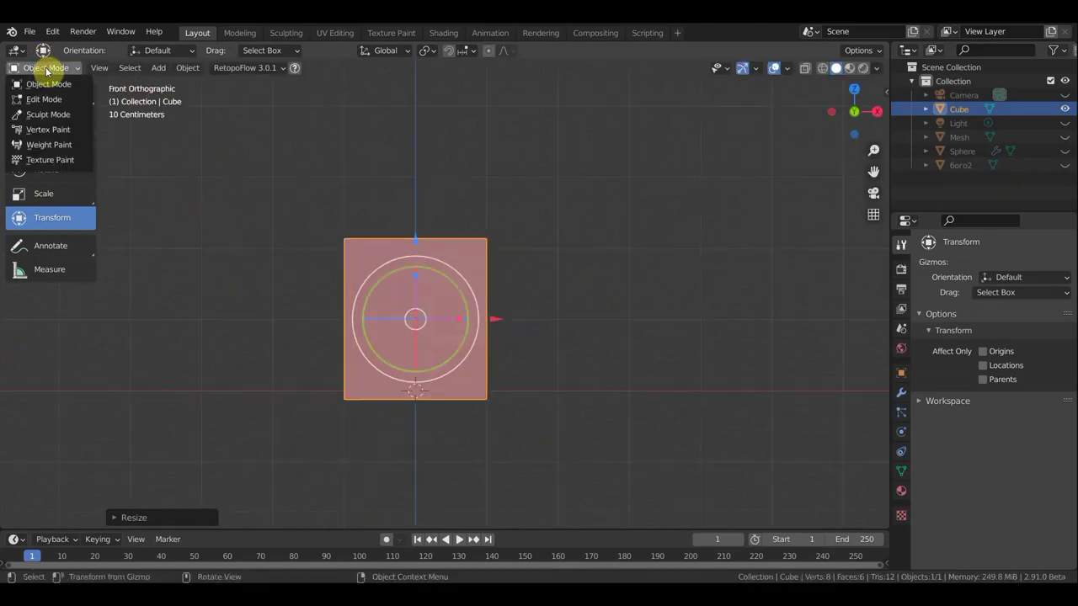
click(48, 96)
scroll(355, 224, up, 1)
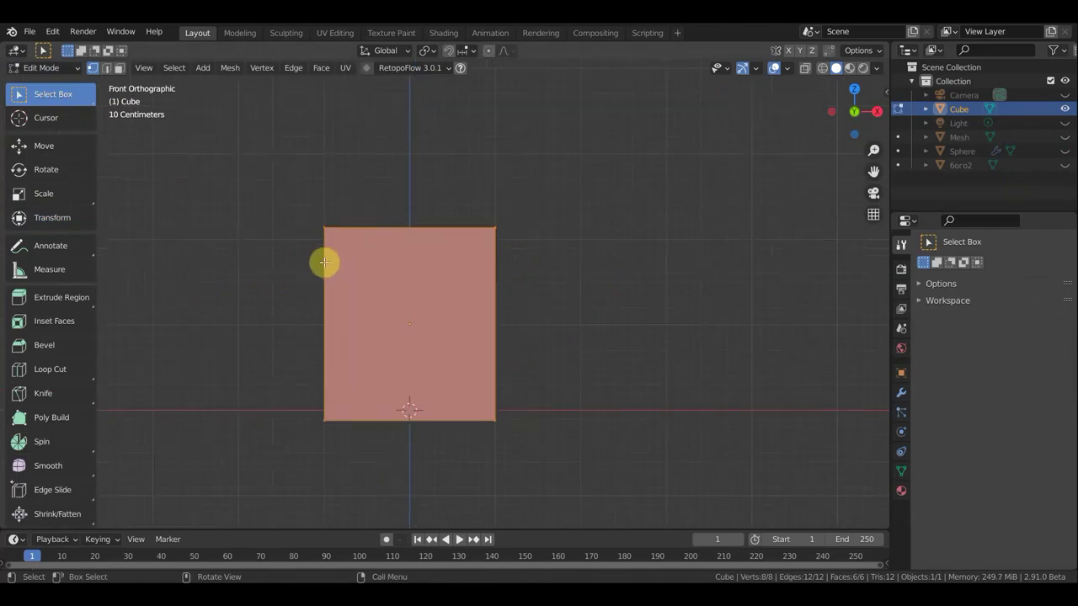
key(k)
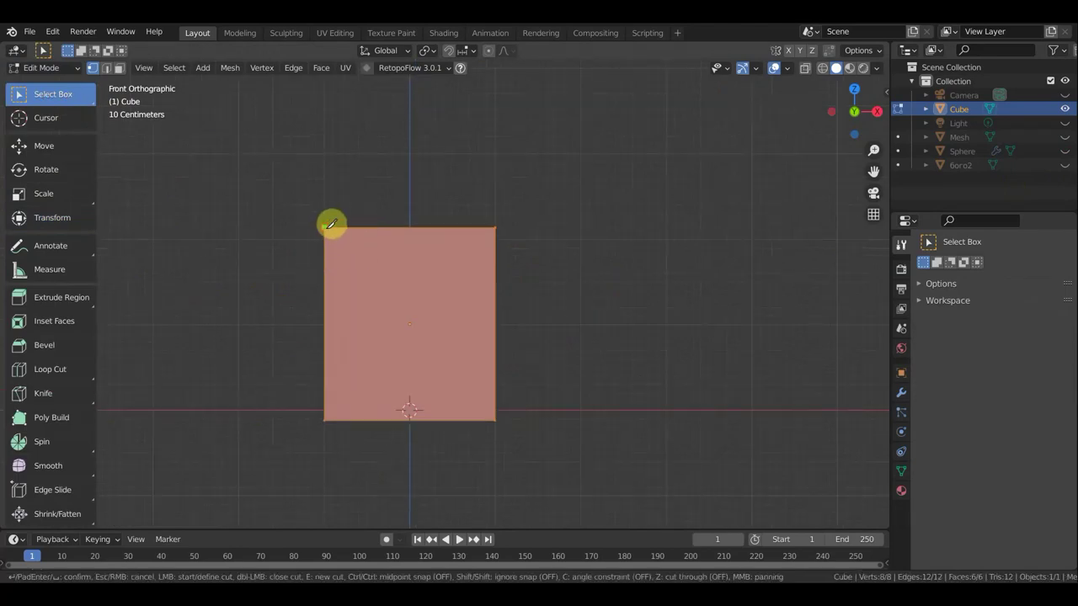
click(327, 226)
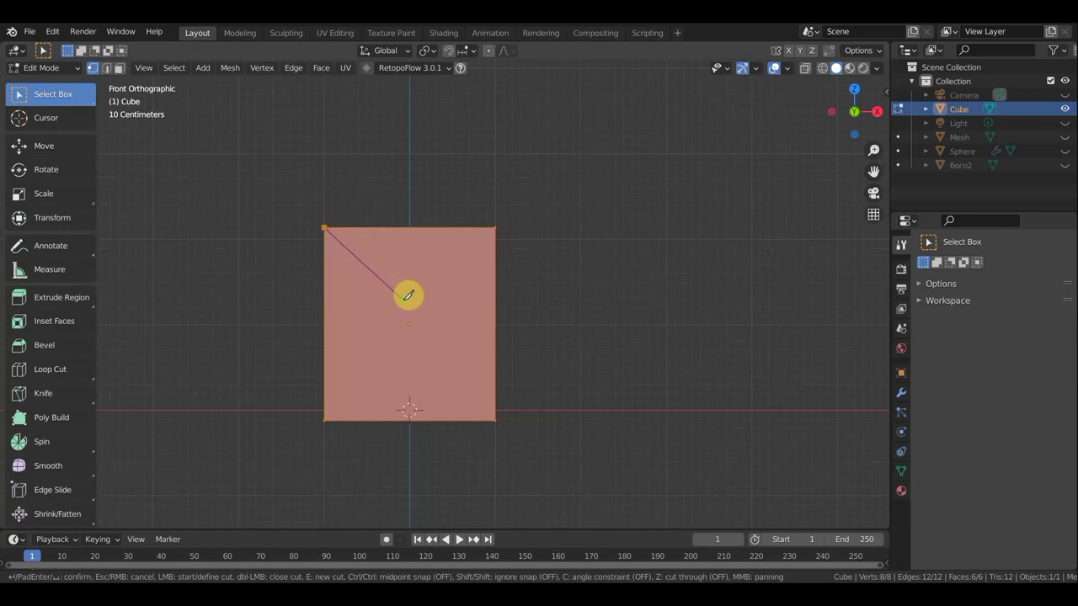
click(406, 298)
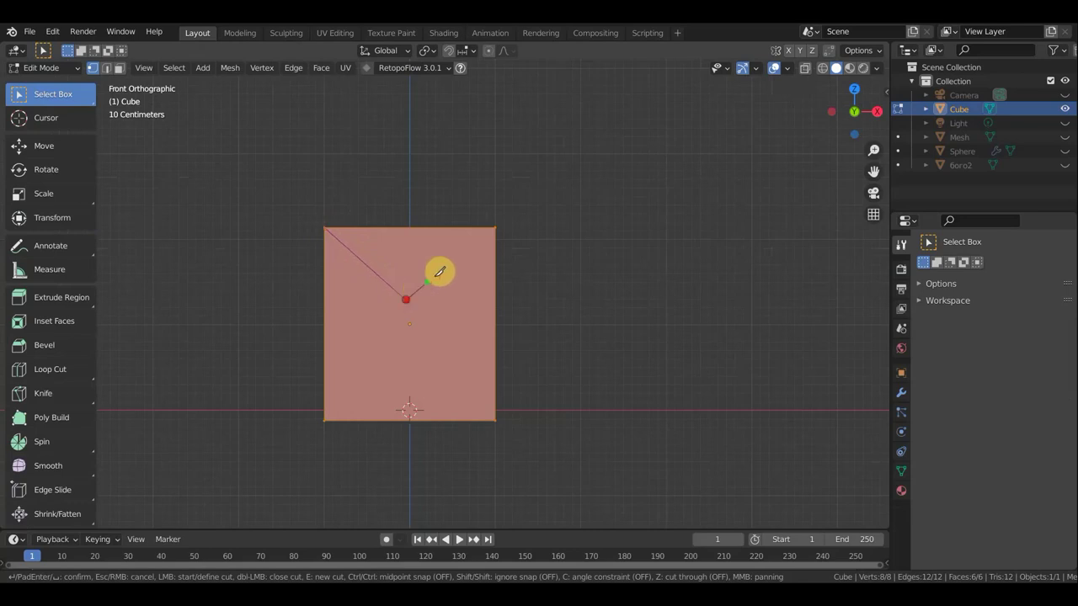
click(497, 227)
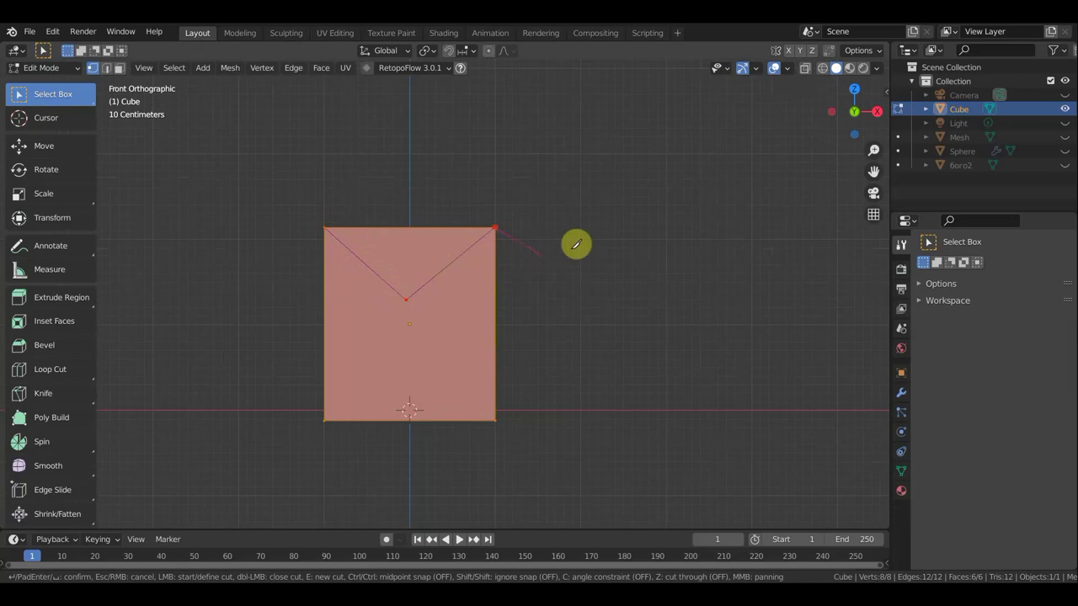
key(Return)
Step: Knife-cut a second, wider V from near the top corners down to the centre
scroll(412, 285, up, 2)
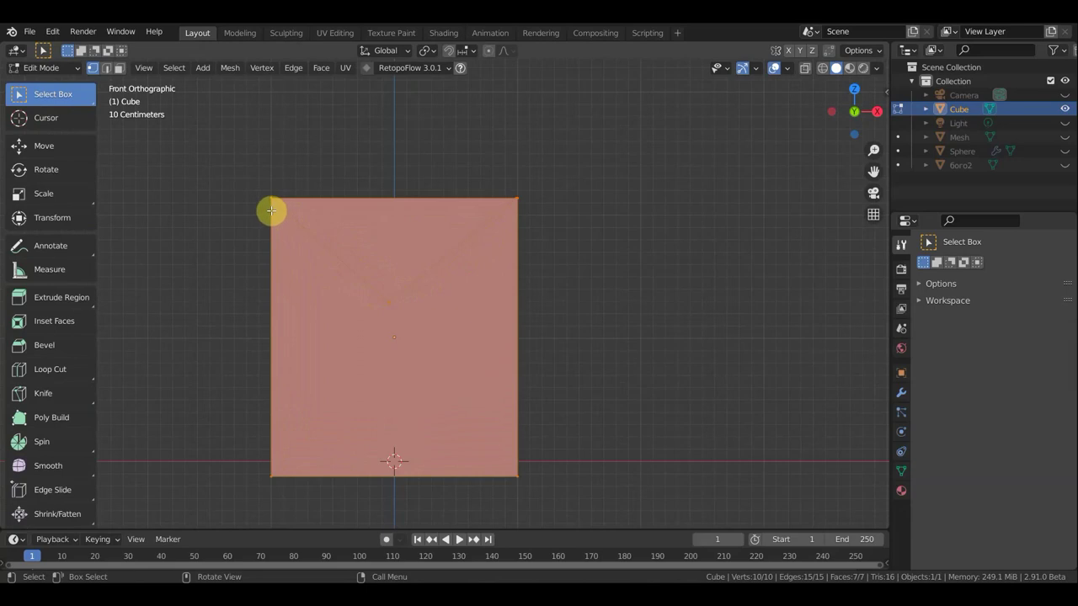
key(k)
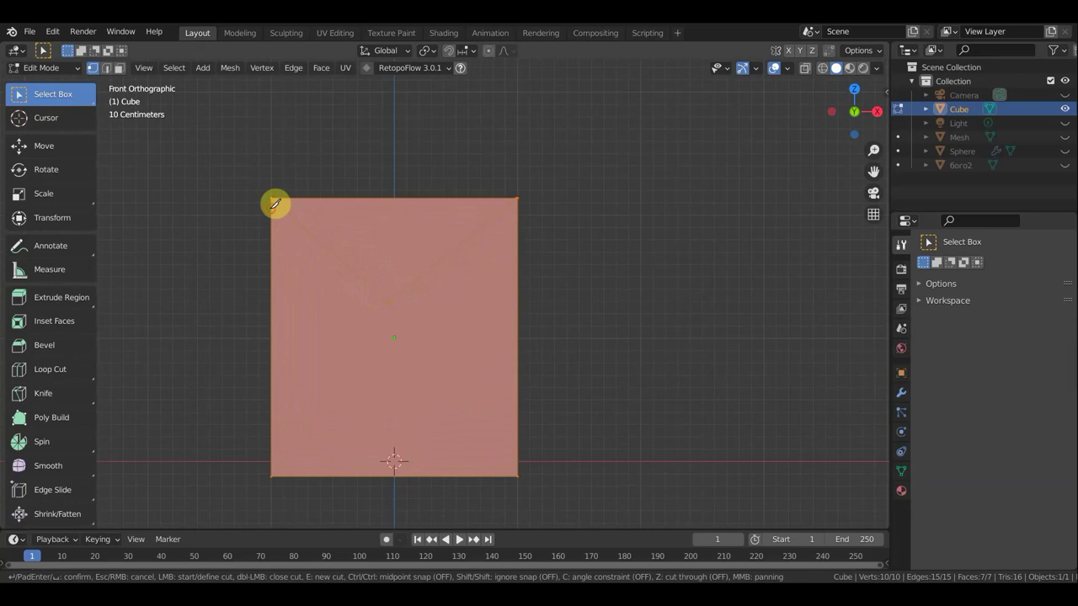
click(279, 207)
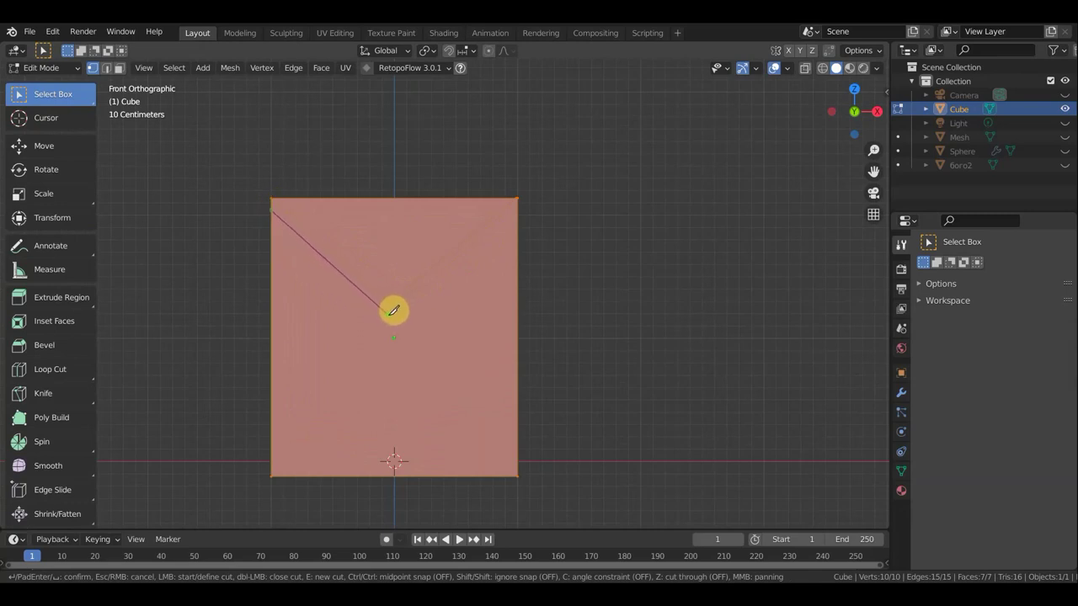
click(389, 313)
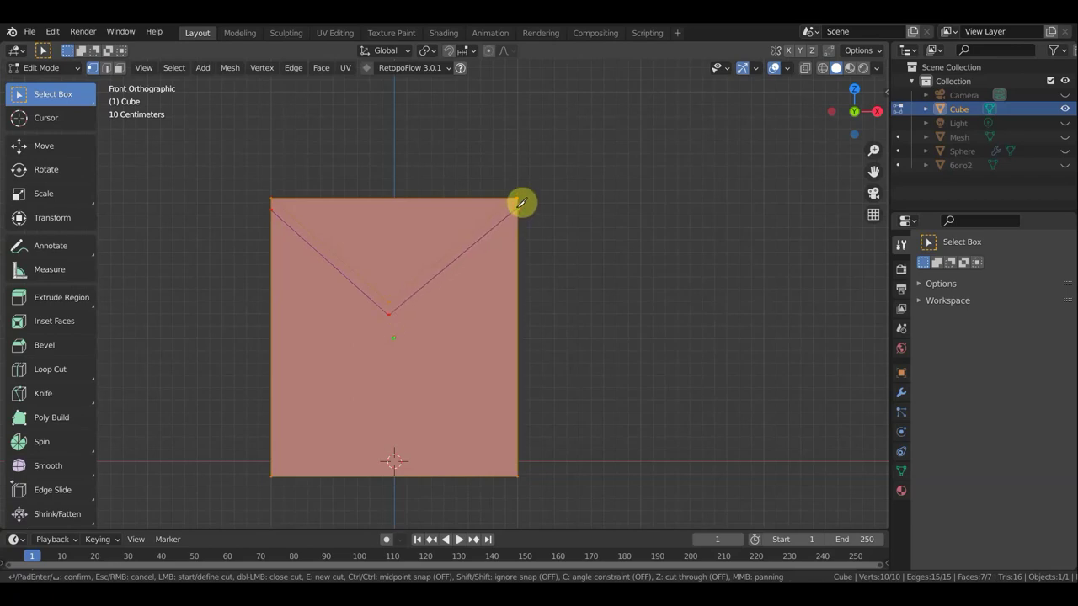
click(522, 203)
key(Return)
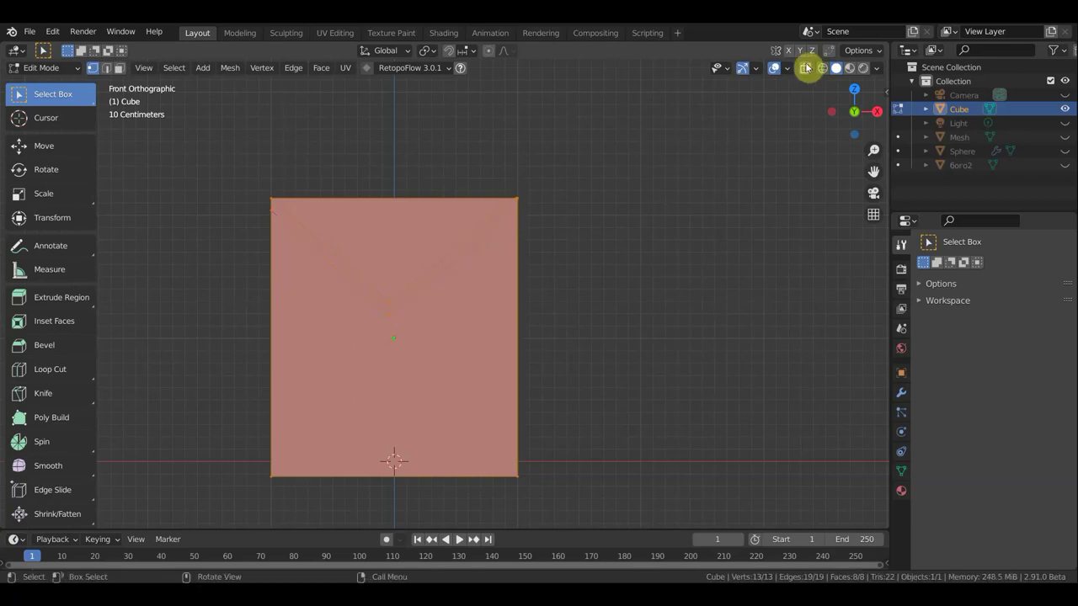
Step: In wireframe view, knife-cut across the slab's thin side face at its top edge
click(822, 68)
scroll(674, 286, up, 1)
shift+middle_drag(662, 301, 704, 223)
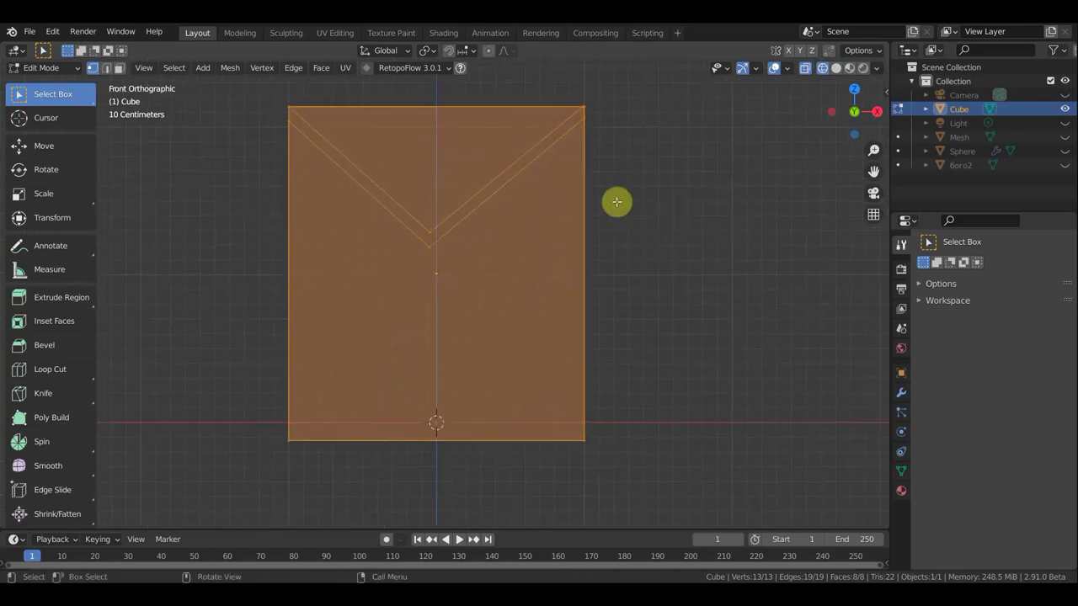
mouse_move(619, 204)
middle_down()
mouse_move(700, 261)
mouse_move(774, 257)
middle_up()
mouse_move(614, 257)
middle_down()
mouse_move(645, 252)
mouse_move(612, 231)
mouse_move(623, 231)
middle_up()
key(k)
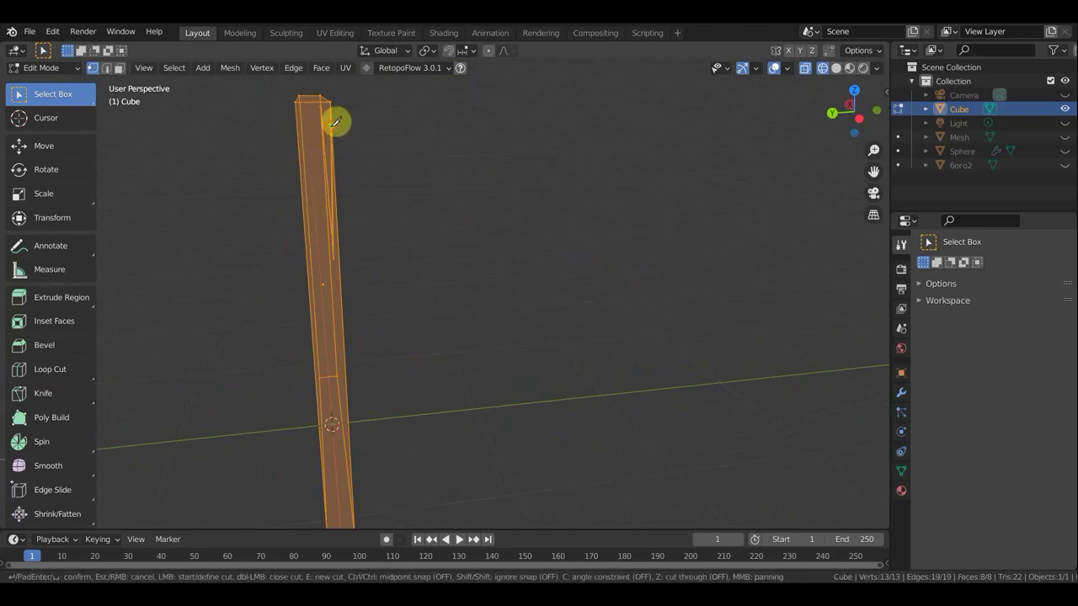
click(333, 125)
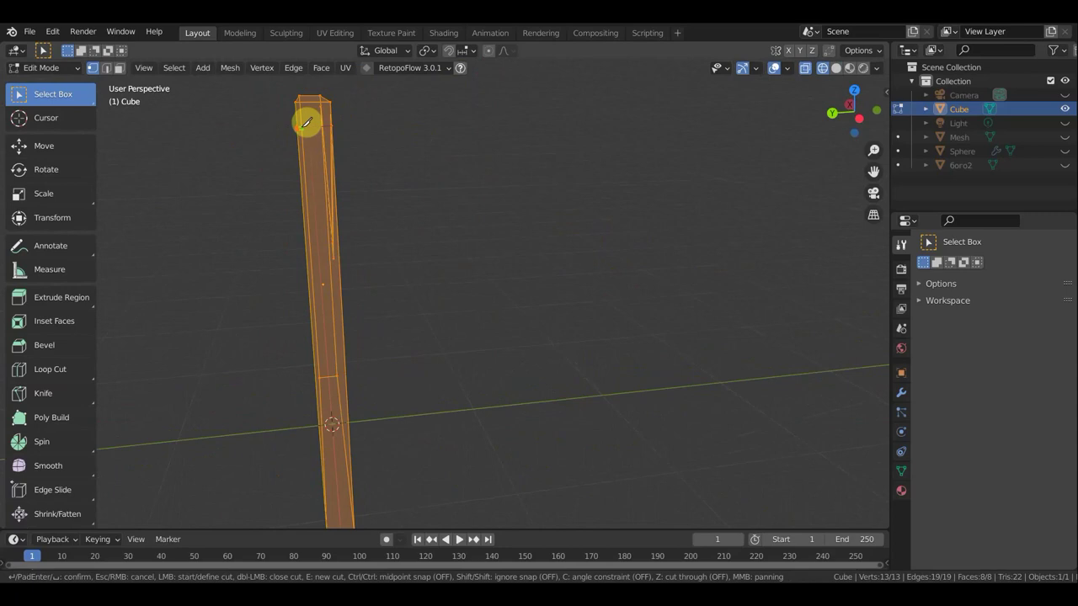
key(Return)
Step: Knife-cut along the top edge to the top-right corner to close the collar band
mouse_move(393, 140)
middle_down()
mouse_move(41, 144)
mouse_move(455, 121)
middle_up()
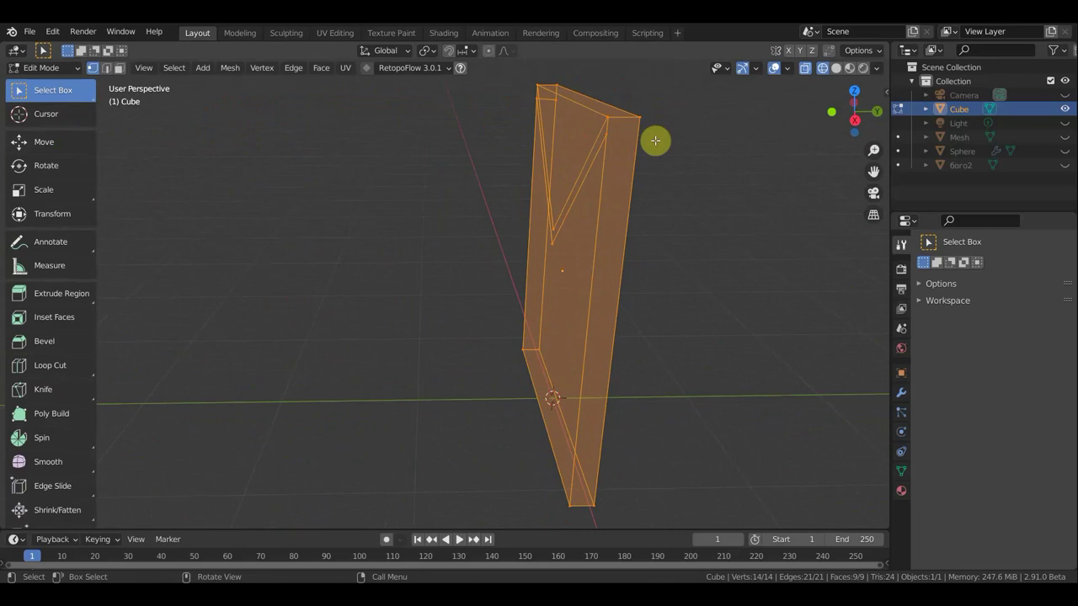
key(k)
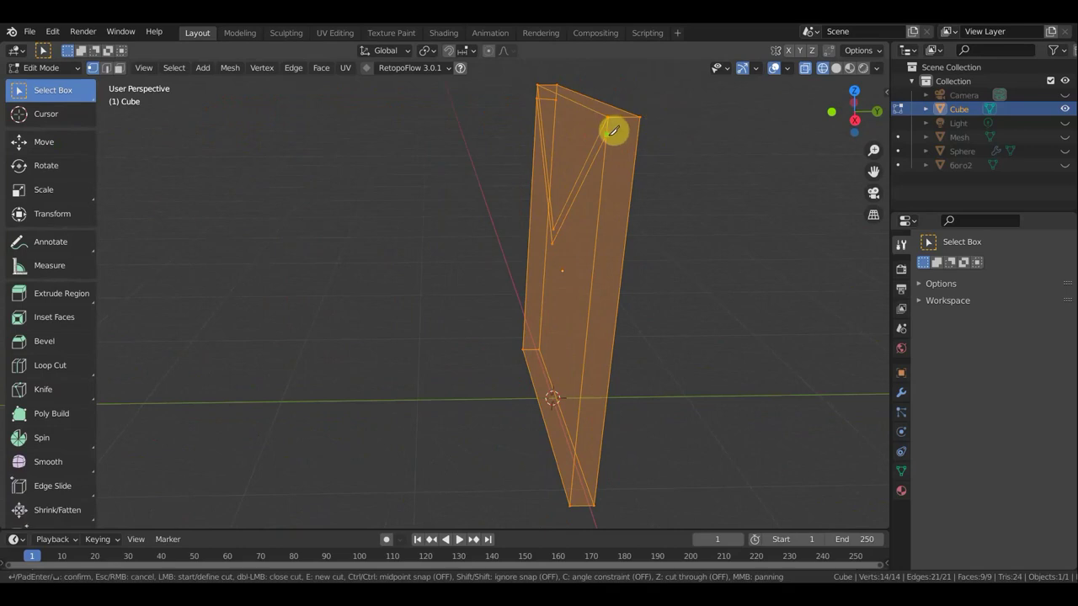
click(607, 133)
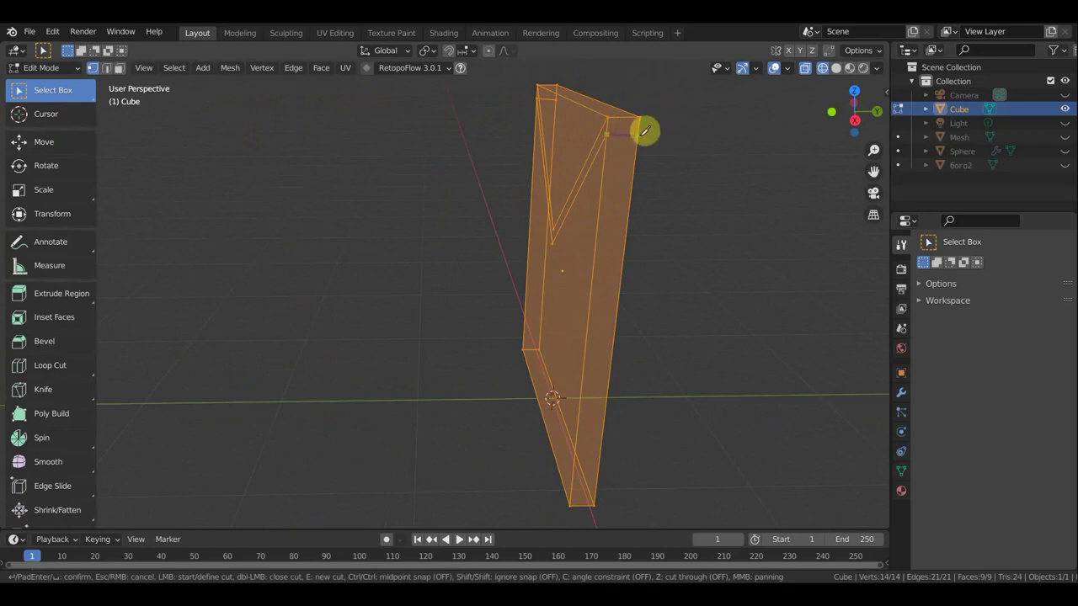
click(644, 130)
key(Return)
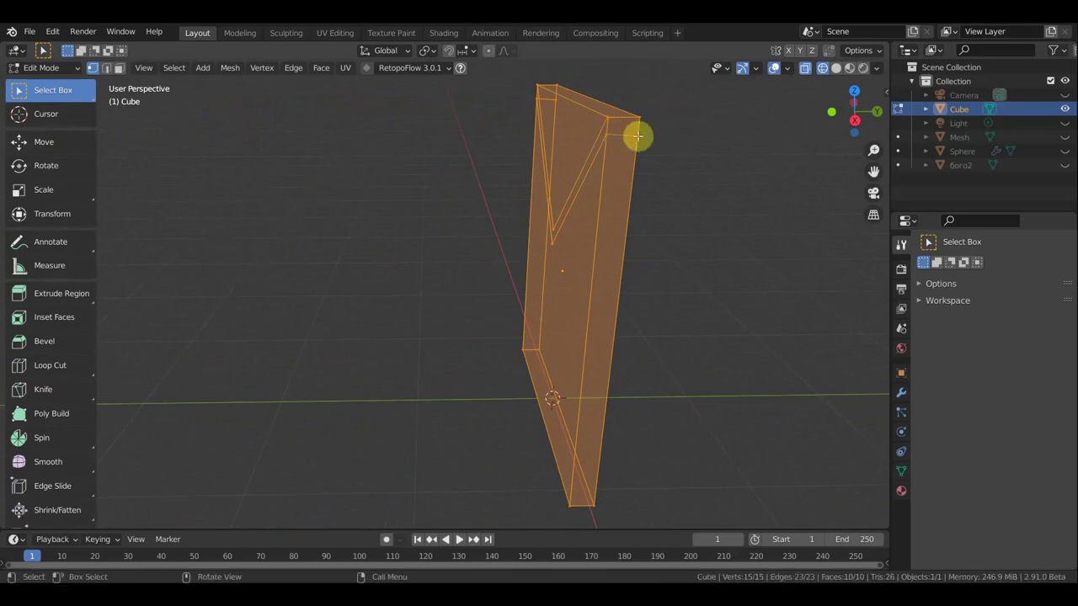
Step: Return to the front and box-select the two vertices at the V's tip
mouse_move(654, 149)
middle_down()
mouse_move(772, 136)
mouse_move(690, 161)
mouse_move(716, 161)
middle_up()
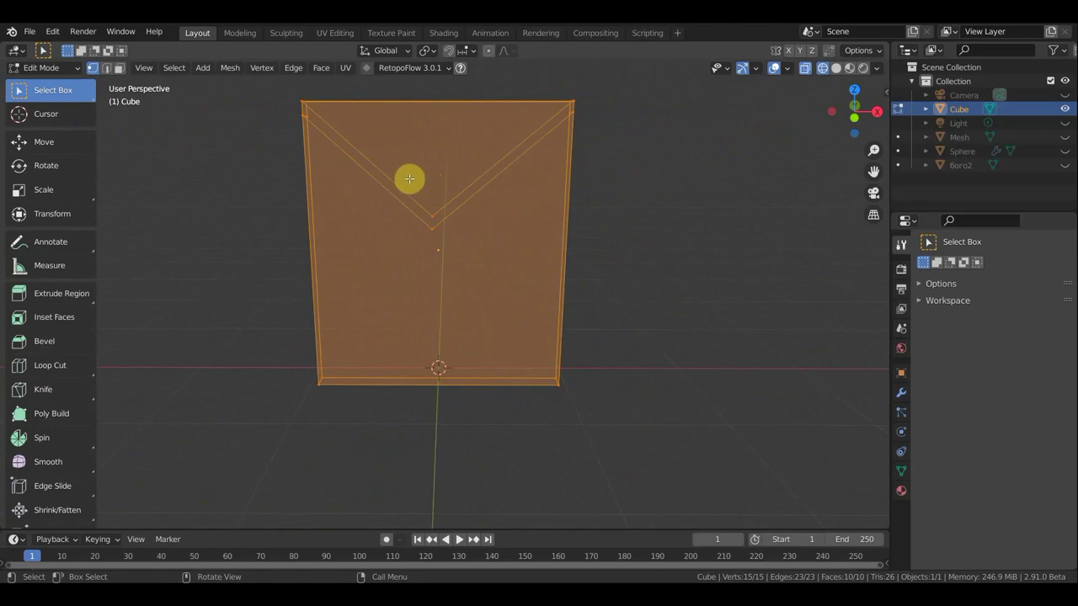
middle_drag(421, 184, 421, 177)
mouse_move(676, 176)
middle_down()
mouse_move(687, 230)
mouse_move(652, 245)
middle_up()
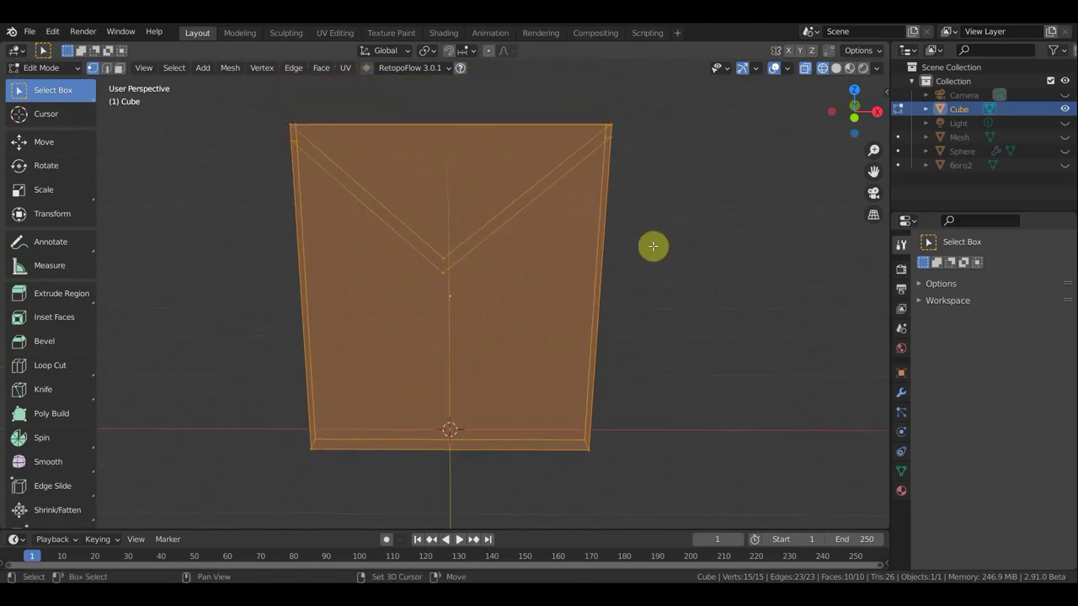
drag(485, 313, 420, 238)
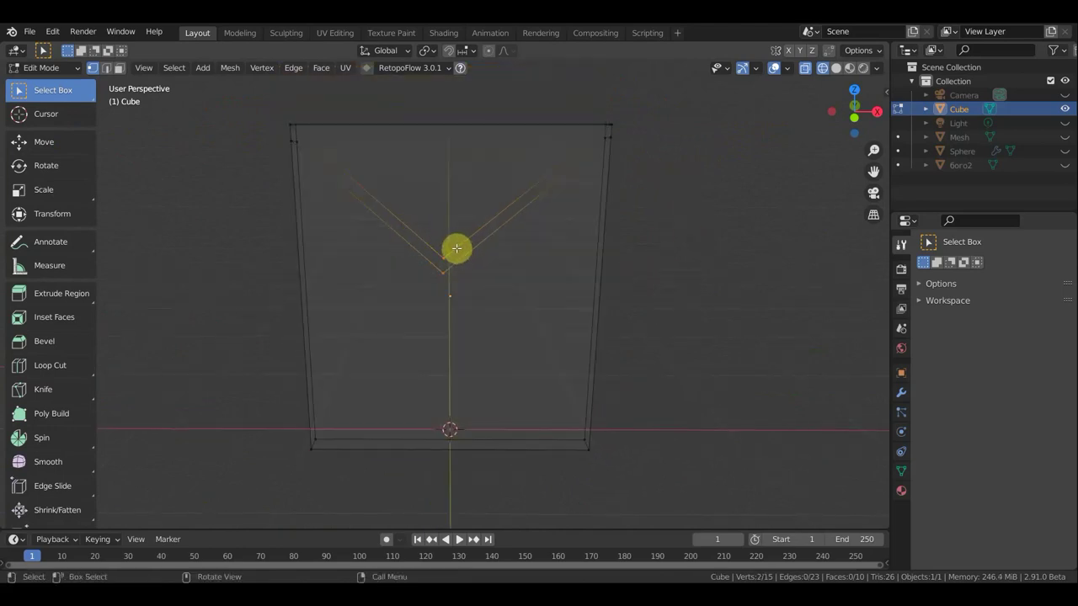
key(KP_1)
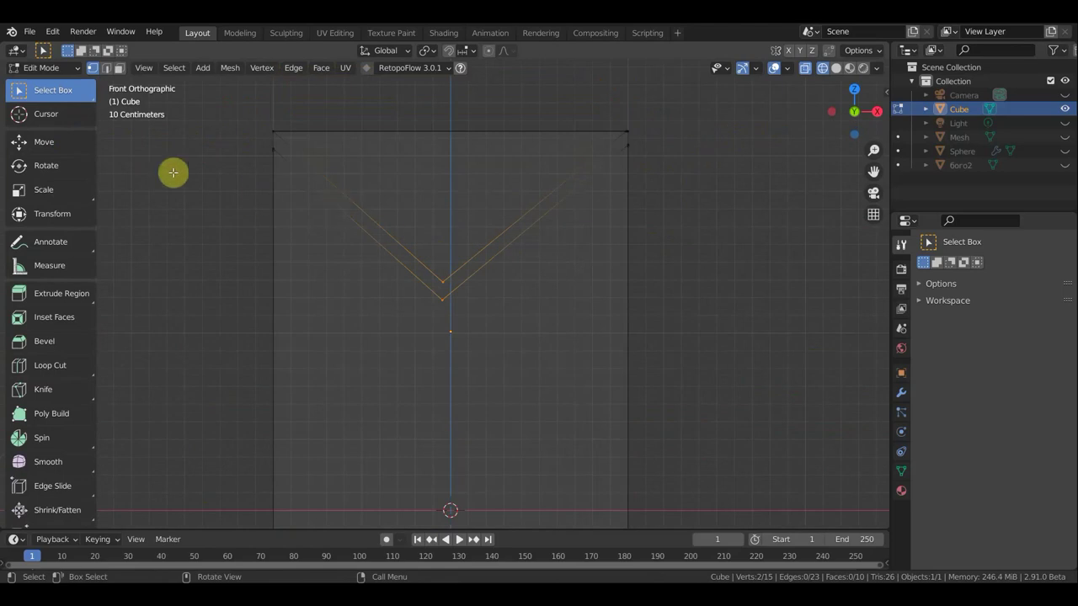
click(52, 145)
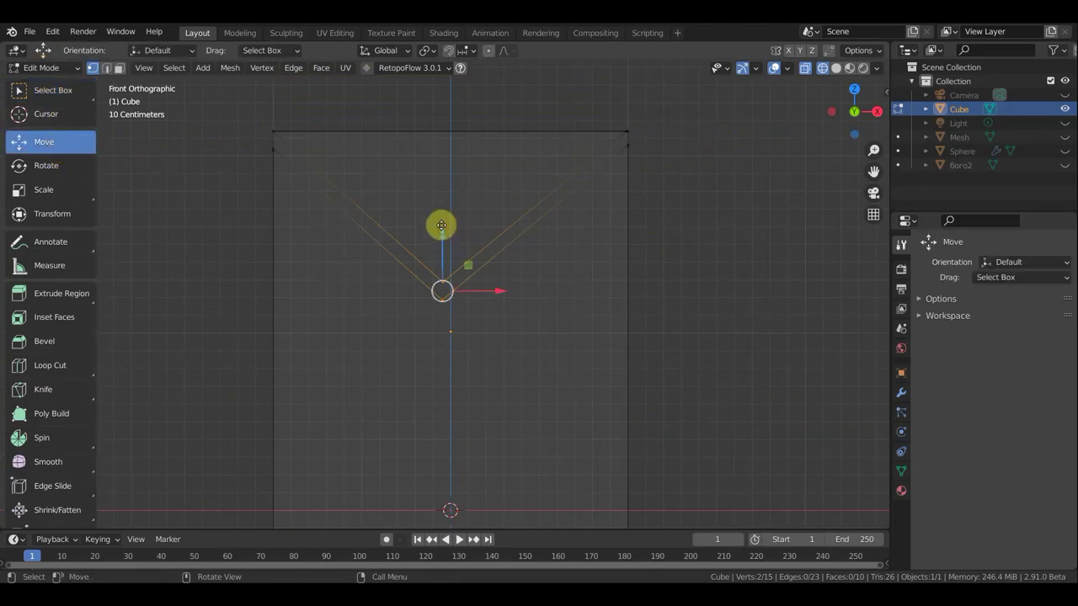
drag(445, 224, 441, 188)
scroll(471, 211, down, 2)
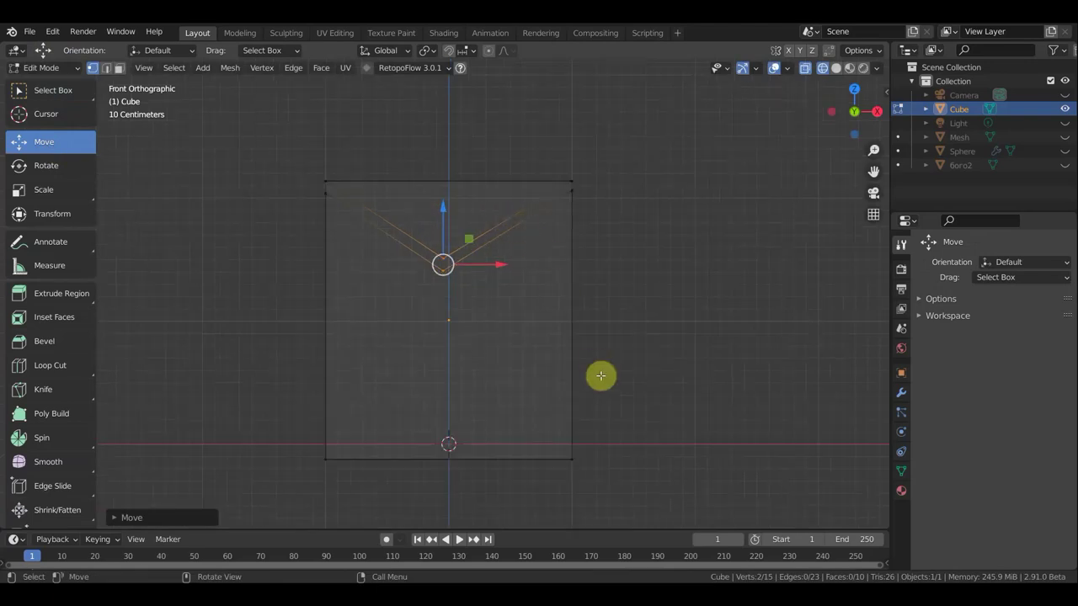
click(669, 470)
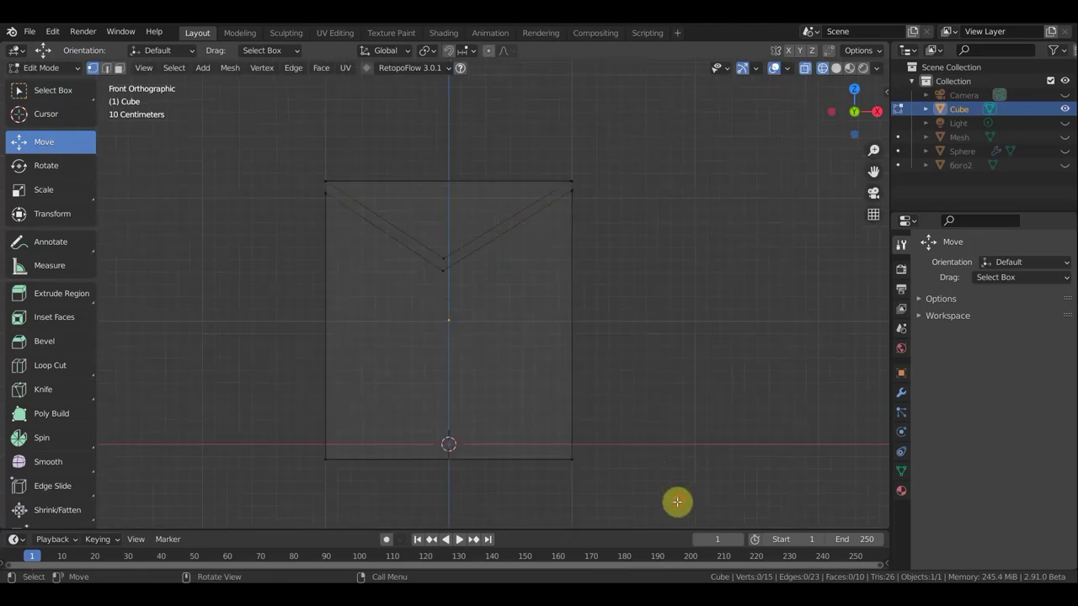
drag(677, 502, 285, 435)
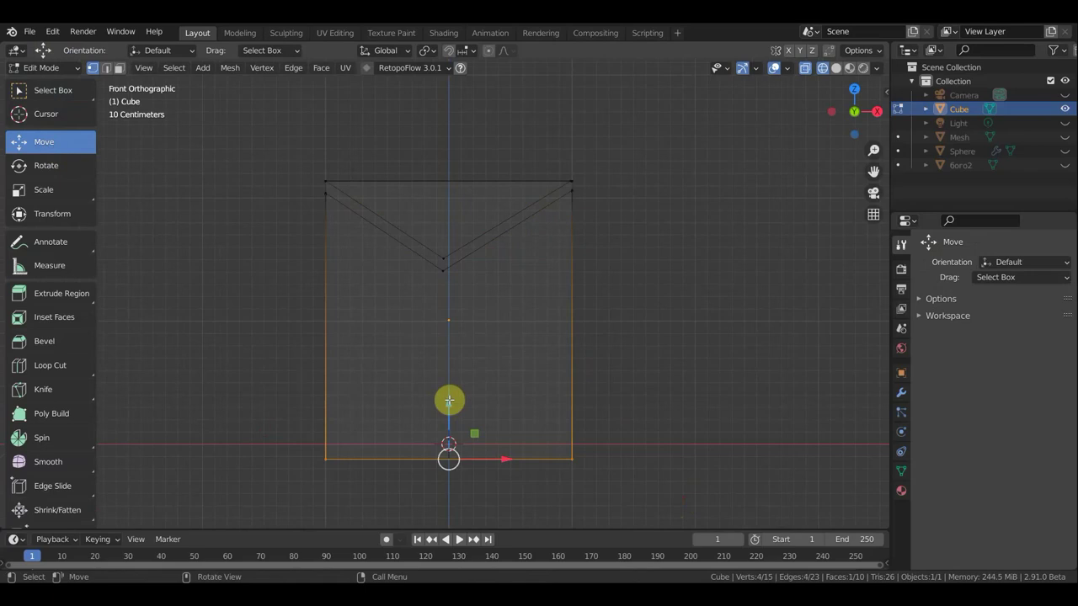
drag(449, 401, 453, 365)
scroll(543, 306, up, 2)
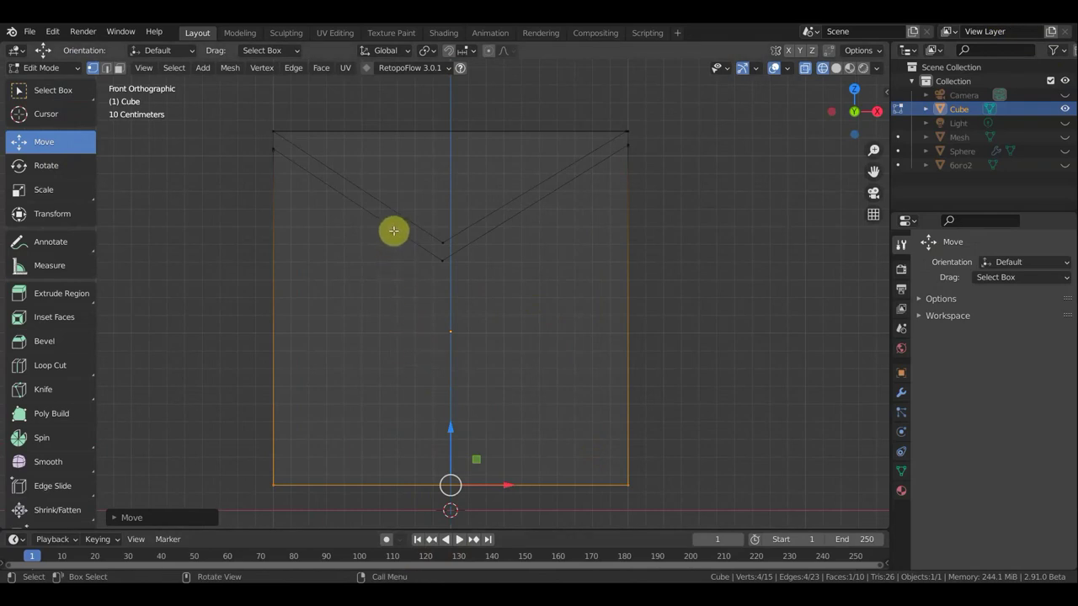
key(k)
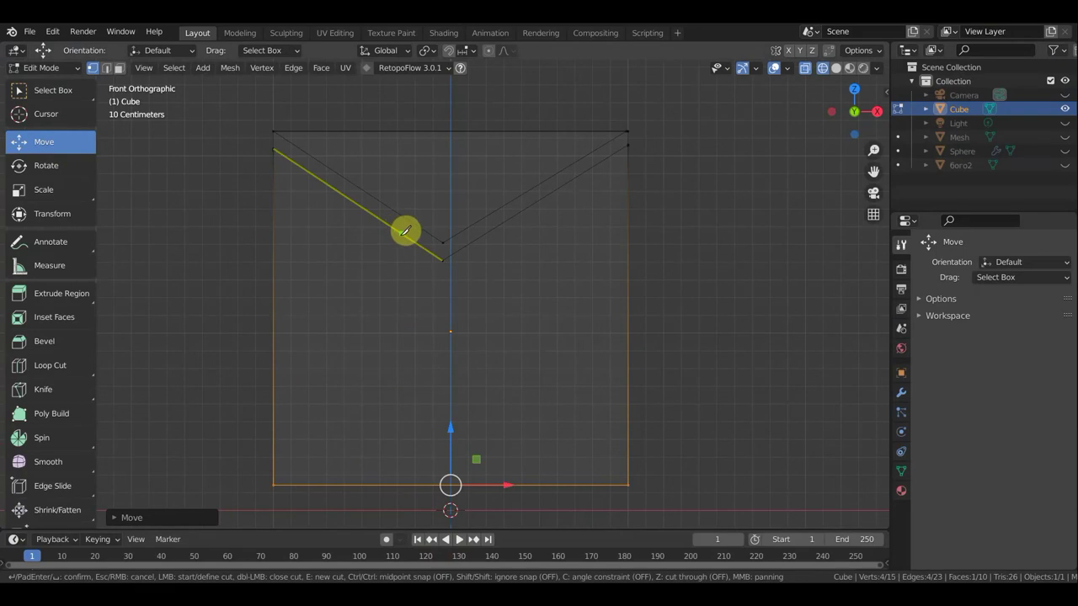
Step: Enable X mirror and knife-cut vertical edges from the left and right V edges to the bottom
key(Escape)
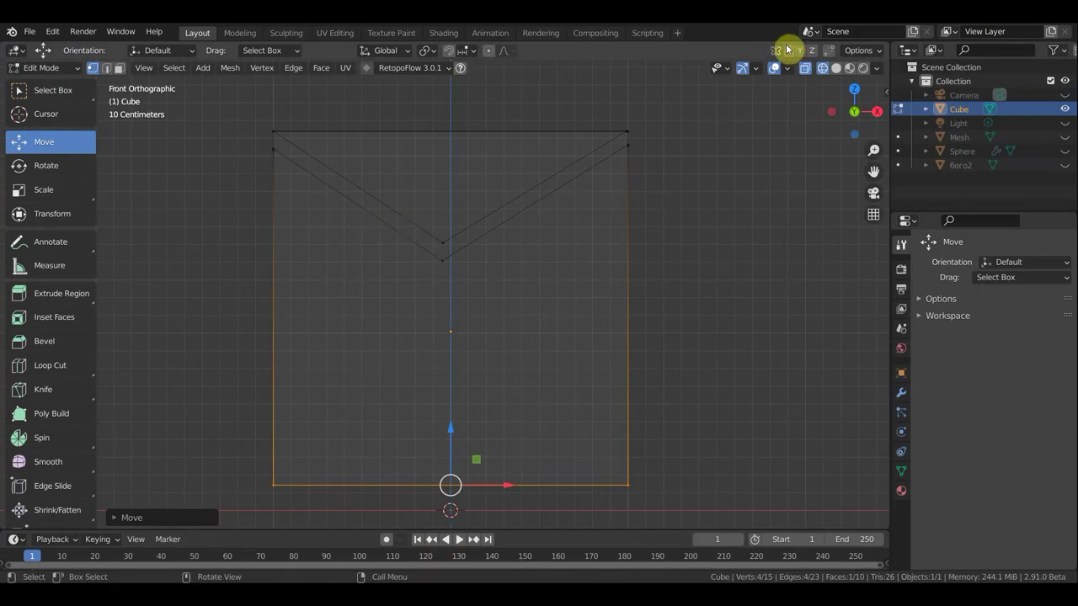
click(788, 50)
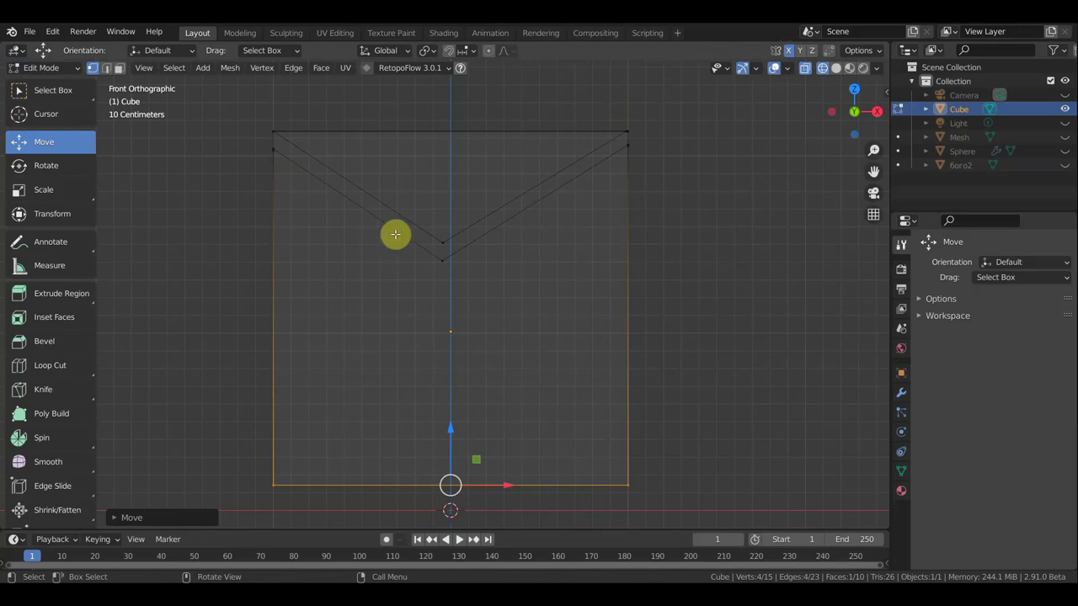
key(k)
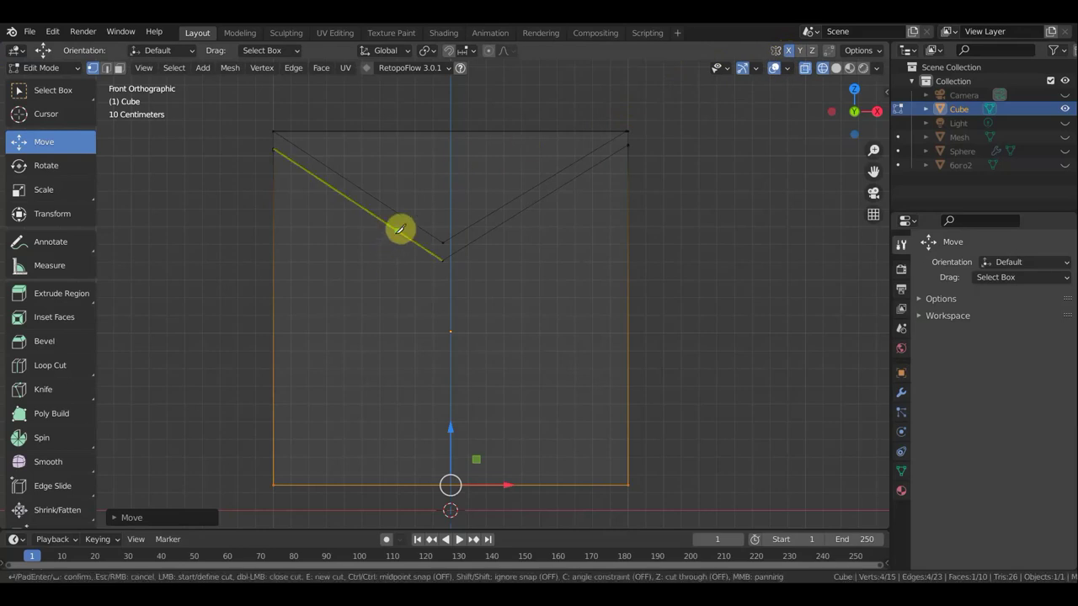
click(397, 231)
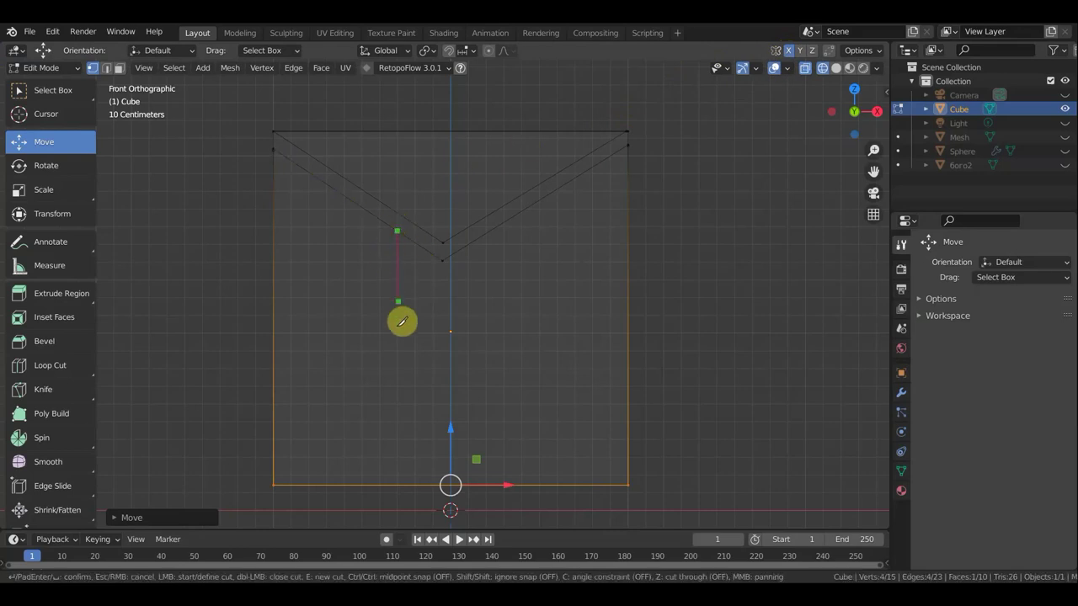
click(397, 483)
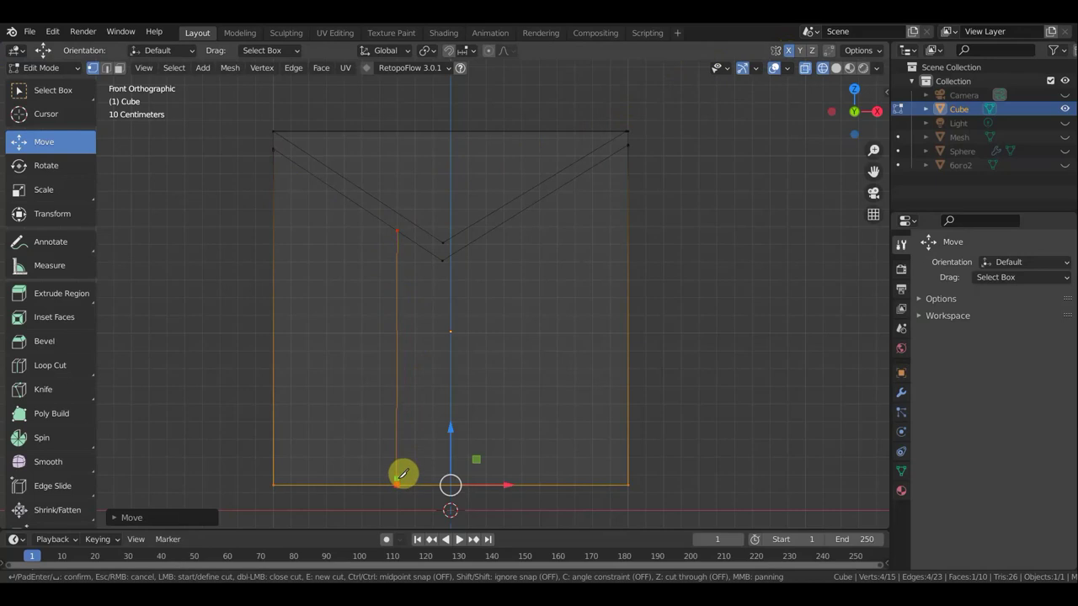
key(Return)
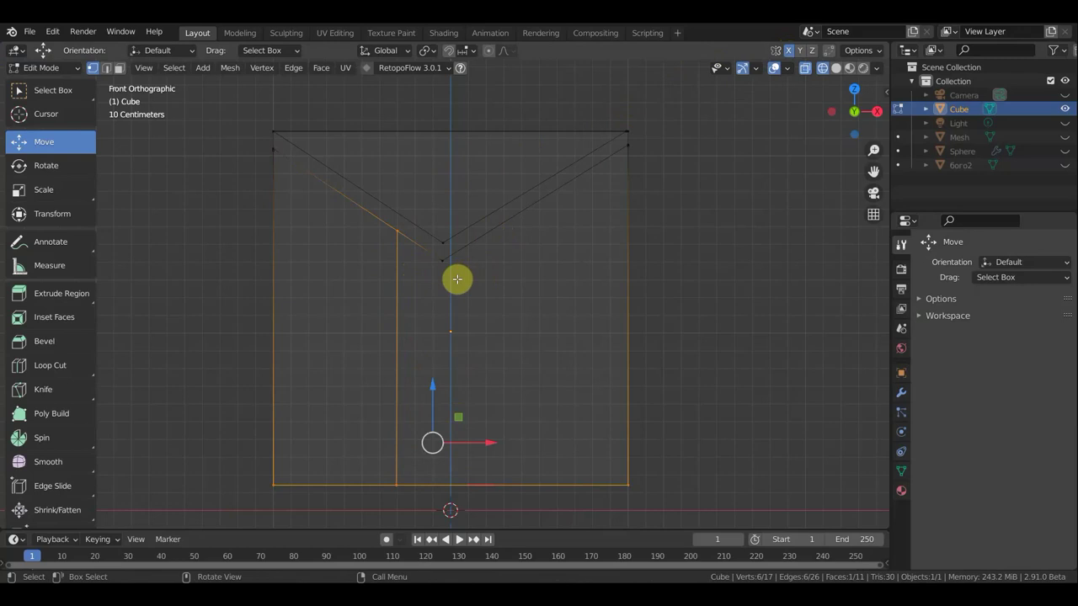
key(k)
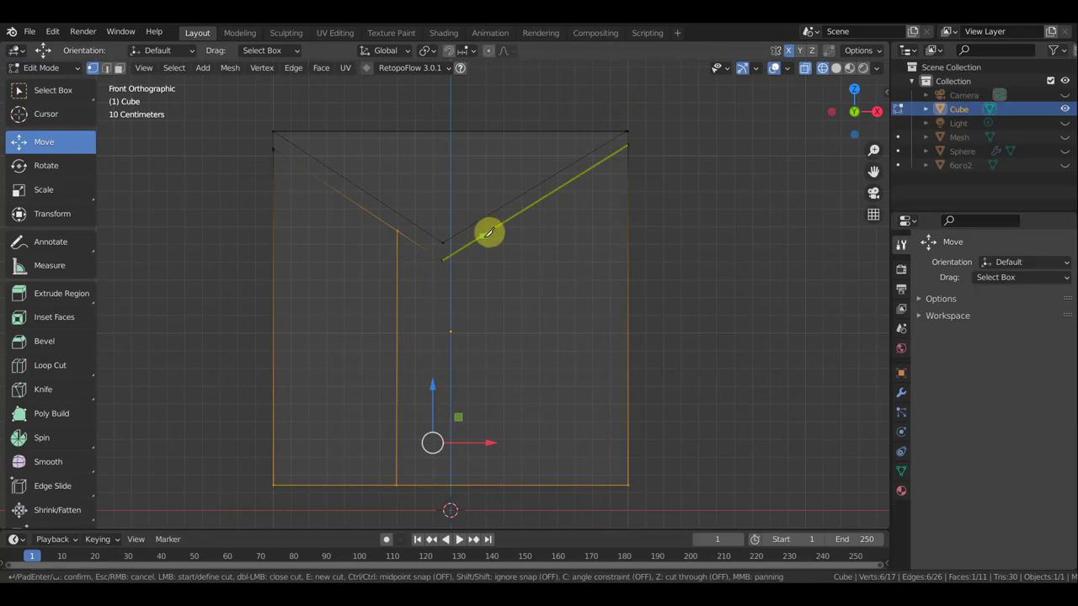
click(490, 231)
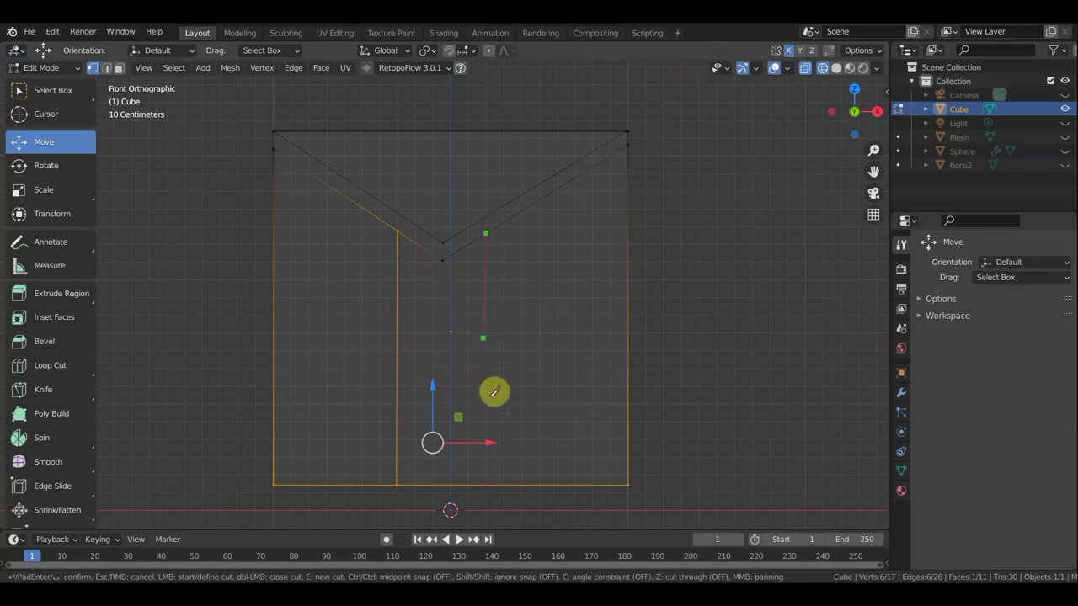
click(487, 484)
key(Return)
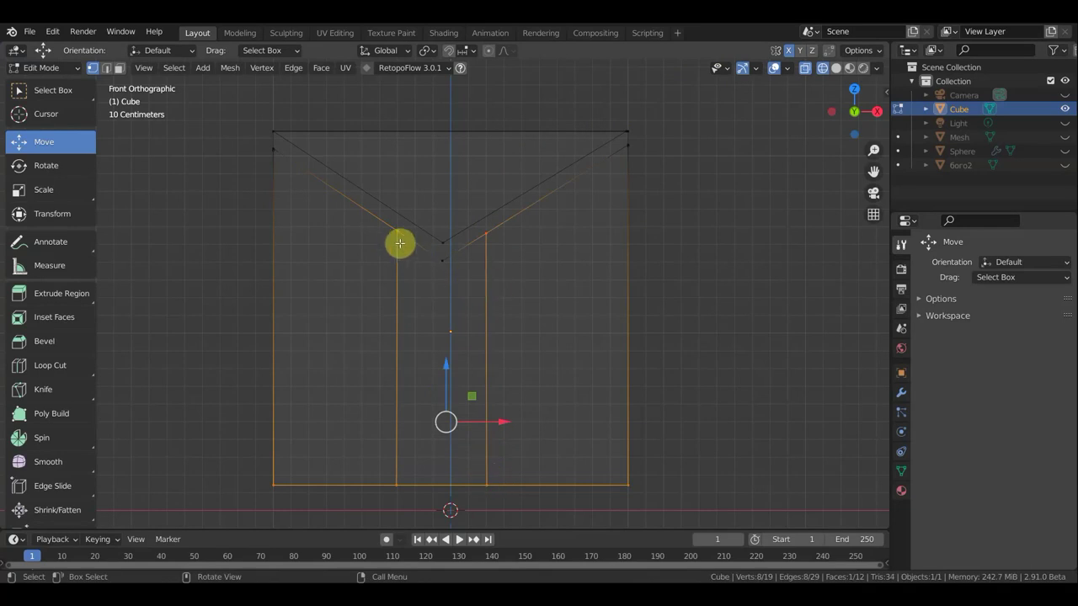
Step: Add a second vertical cut on each side, from the V's diagonal edges down to the bottom
key(k)
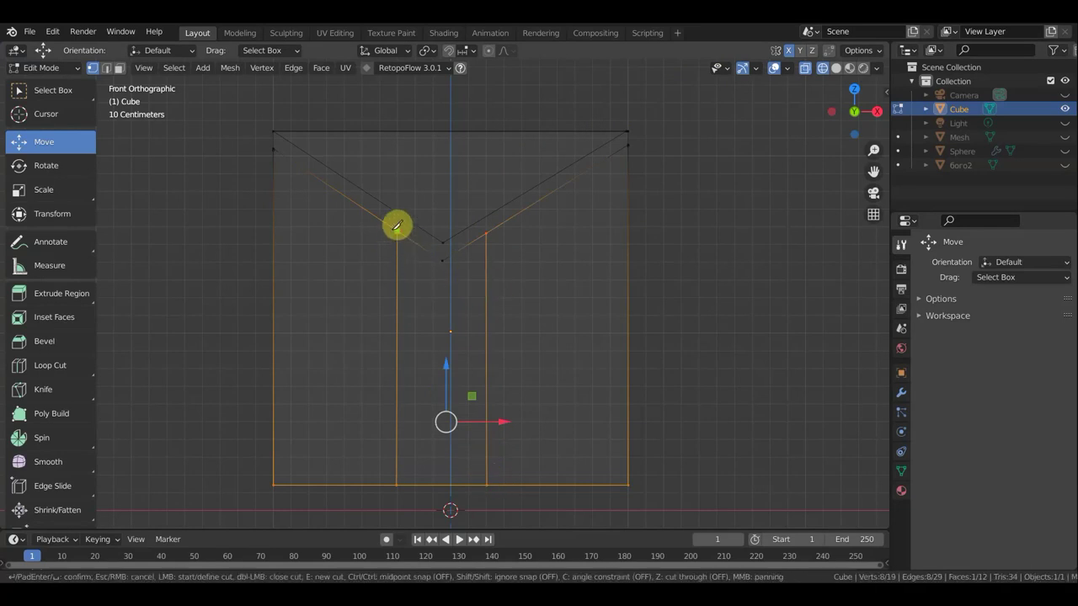
click(395, 228)
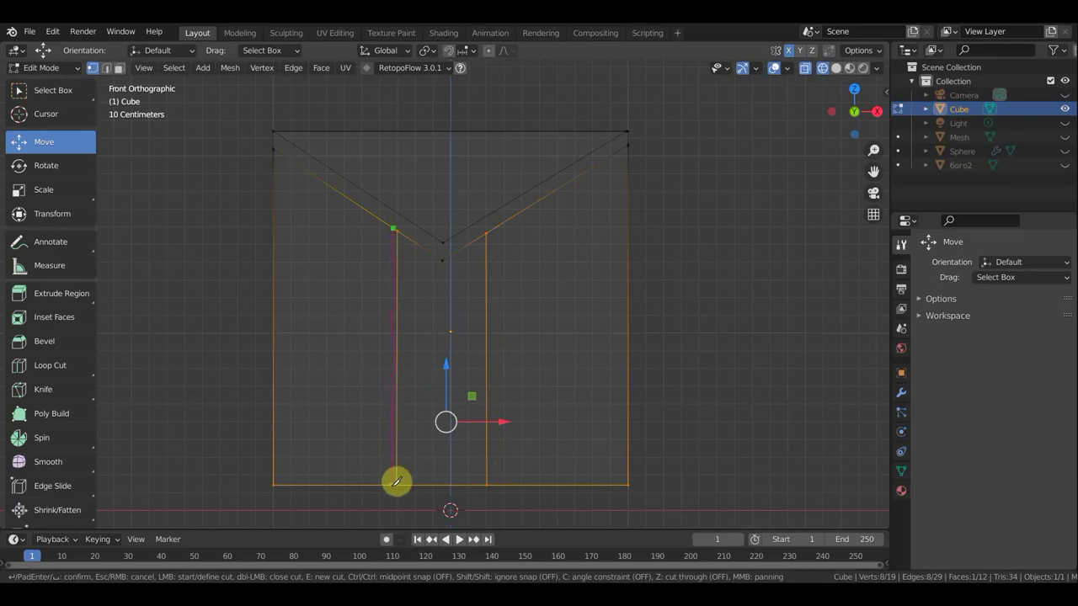
click(396, 480)
key(Return)
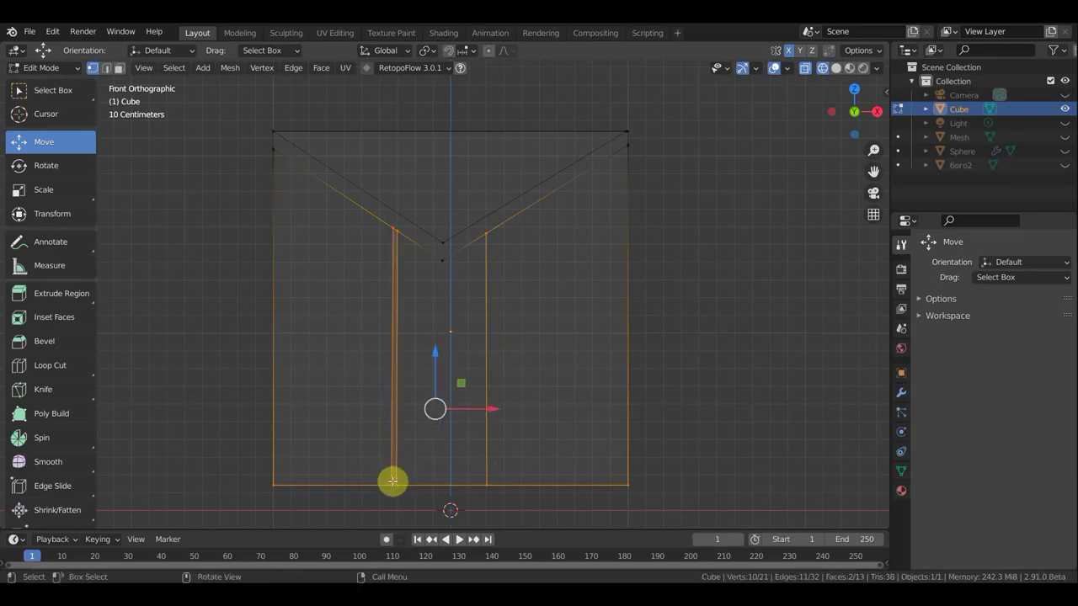
key(k)
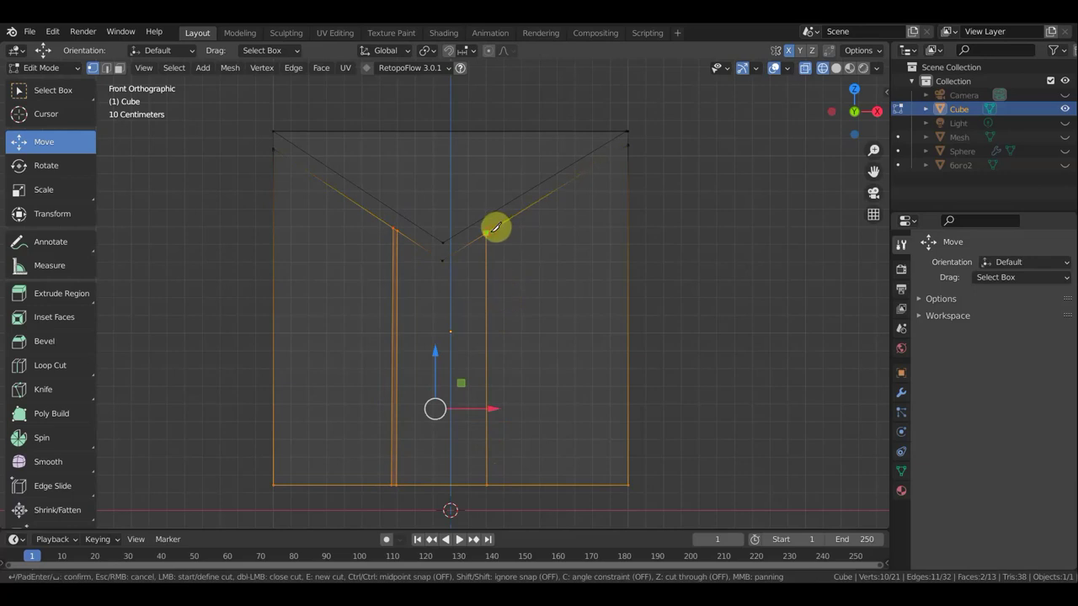
key(Return)
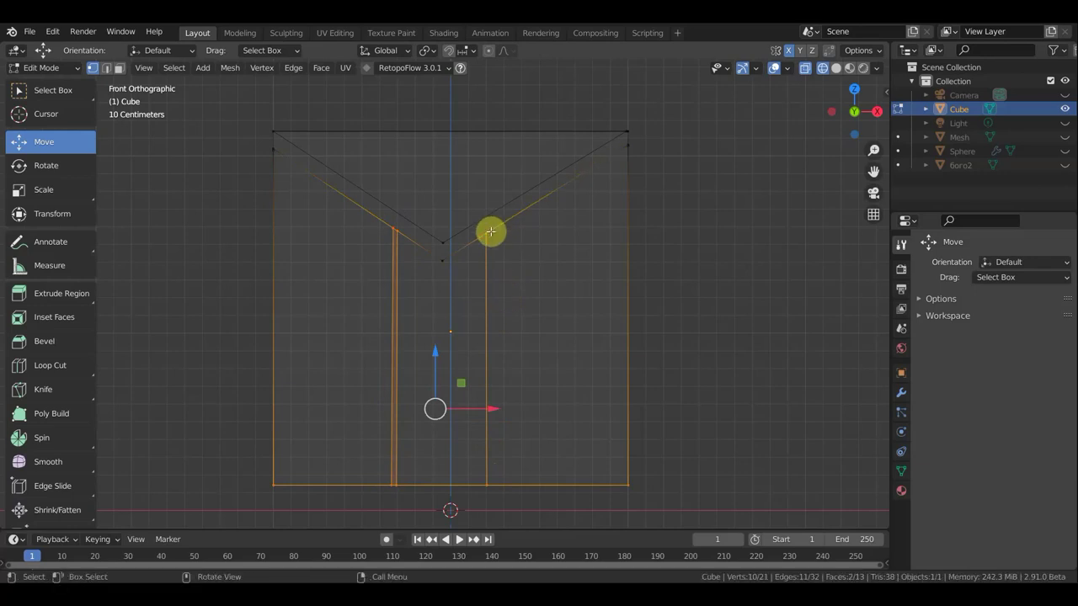
key(k)
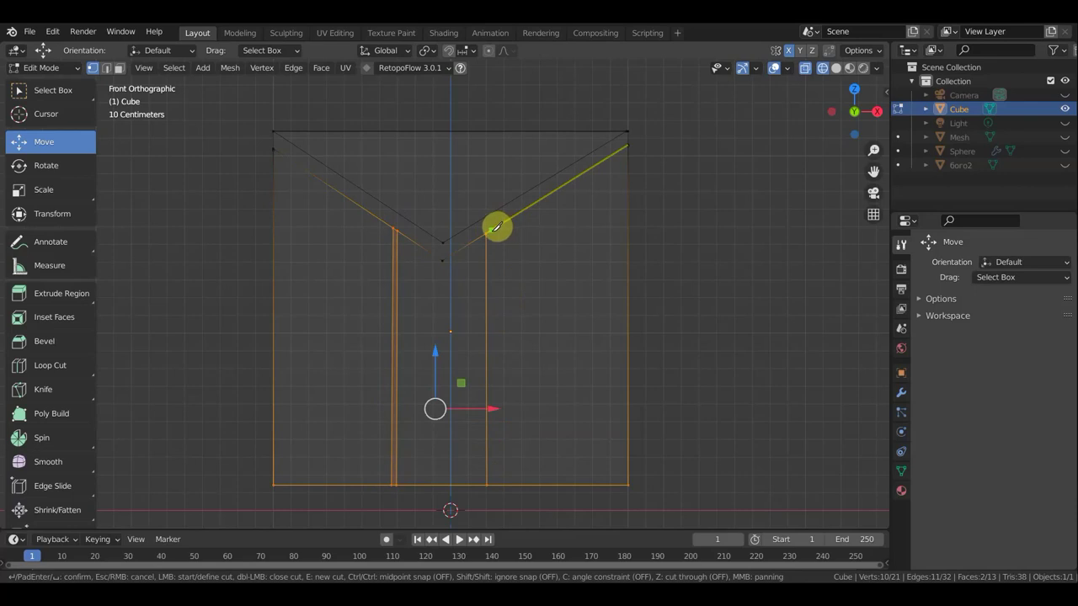
click(492, 229)
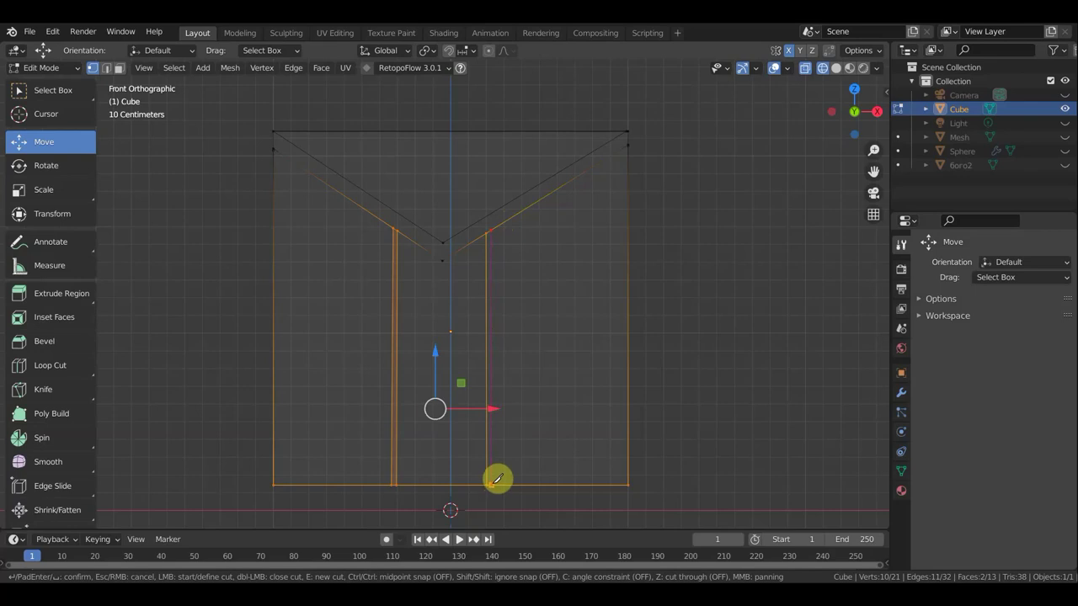
click(496, 480)
key(Return)
scroll(511, 387, up, 2)
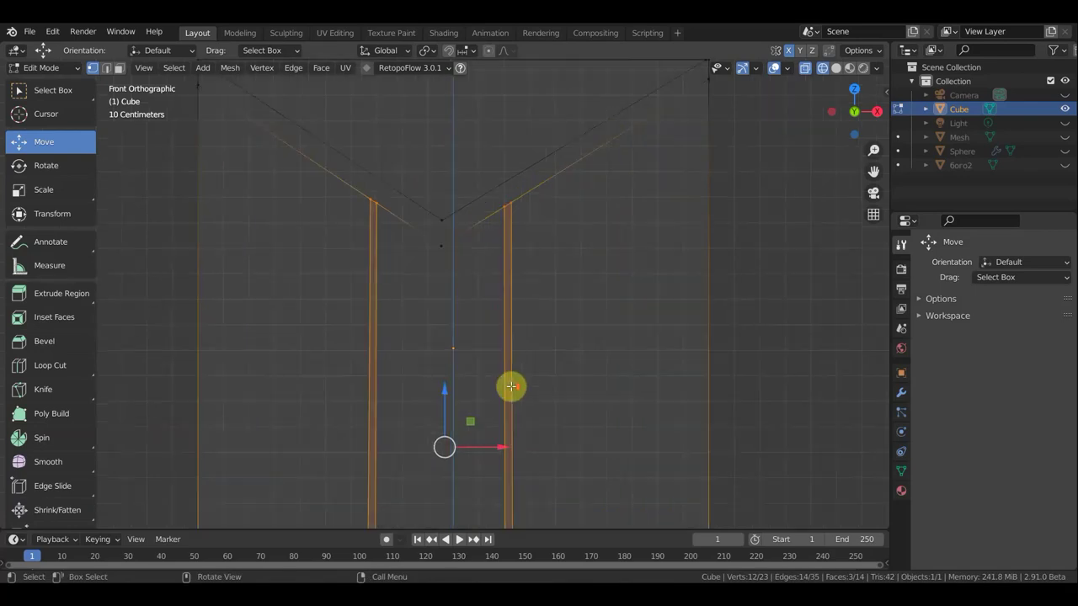
scroll(512, 386, up, 1)
scroll(397, 365, down, 1)
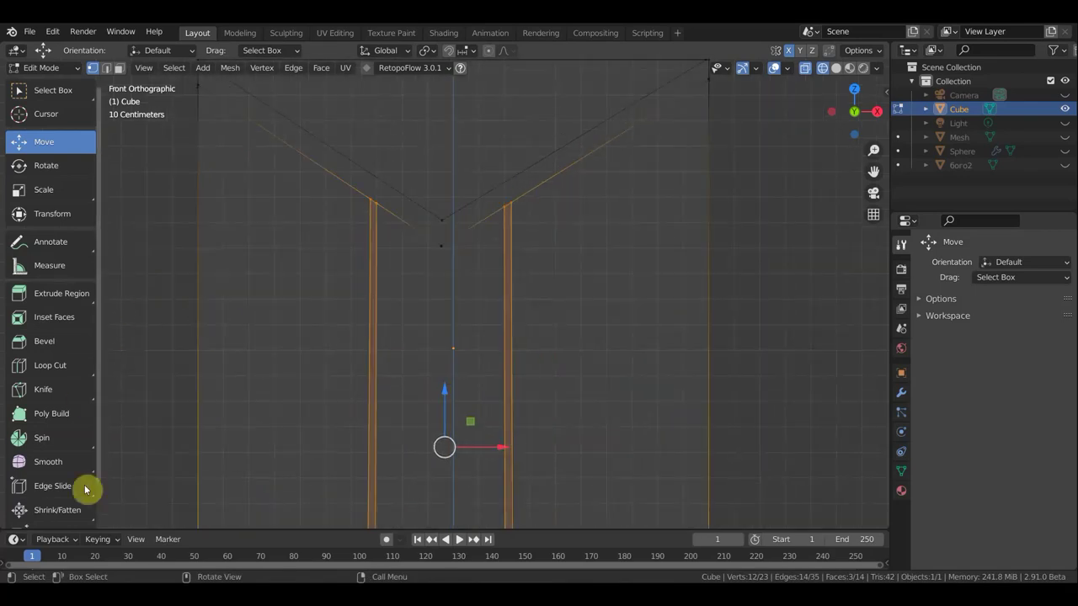
scroll(85, 489, down, 2)
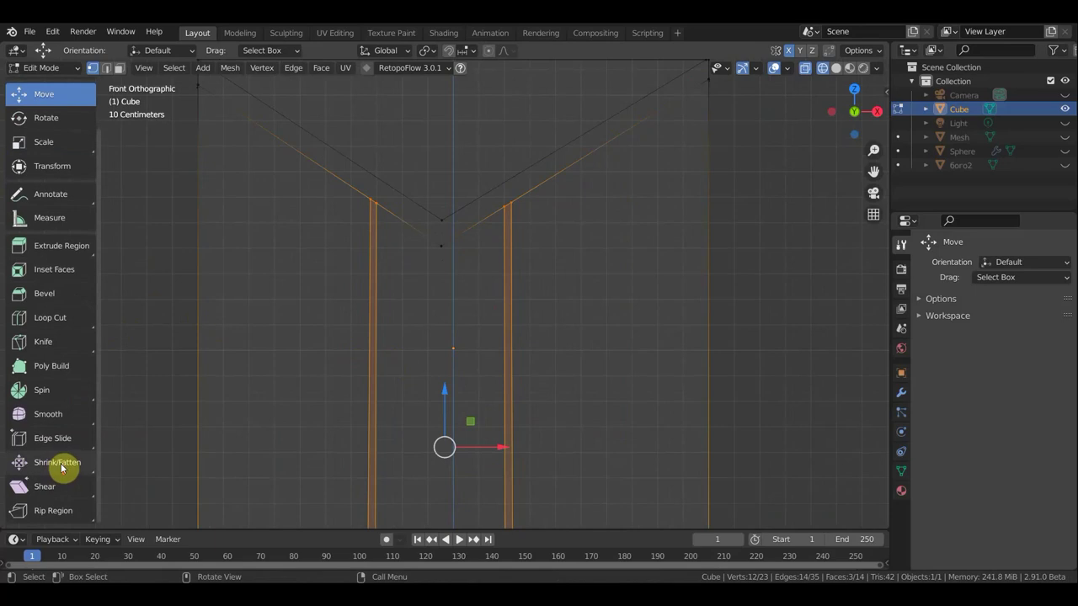
Step: Insert and slide two vertical edge loops with Loop Cut, then go back to Select Box
click(60, 318)
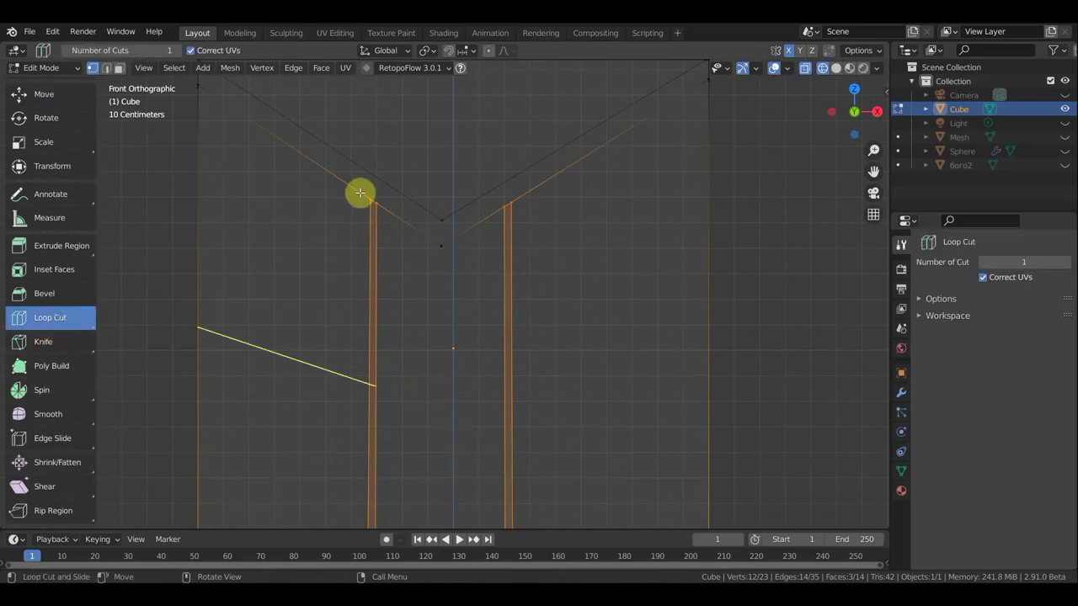
drag(360, 193, 447, 229)
drag(581, 164, 486, 209)
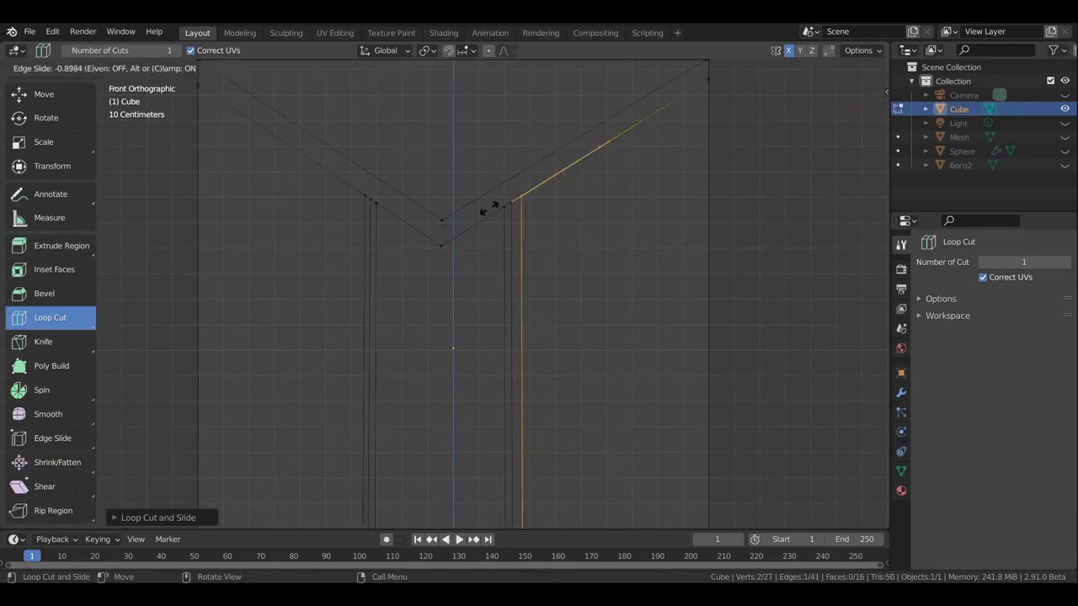
drag(486, 209, 483, 215)
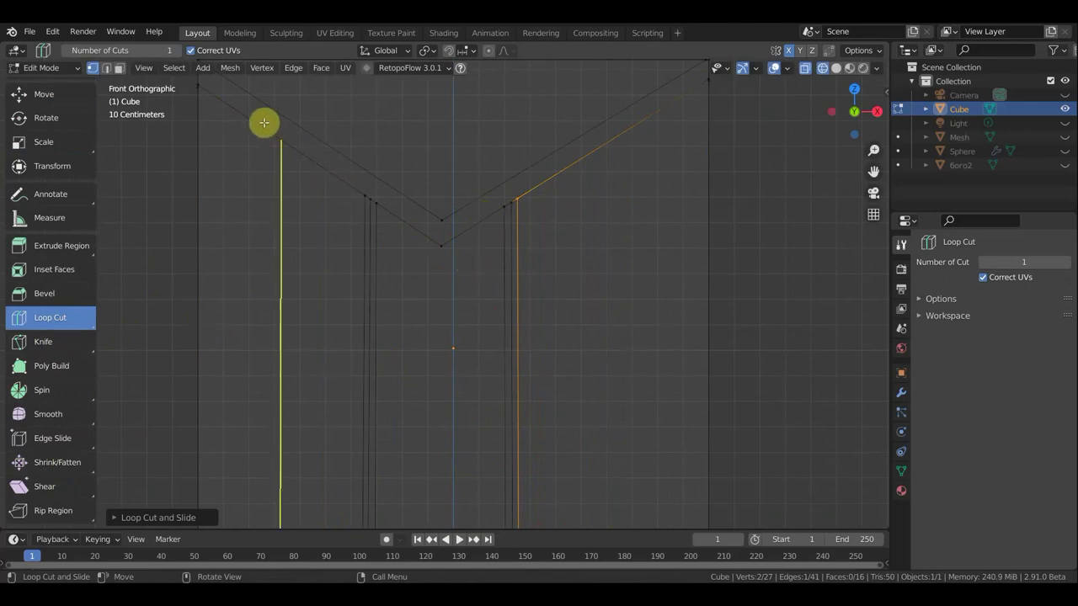
scroll(282, 126, down, 2)
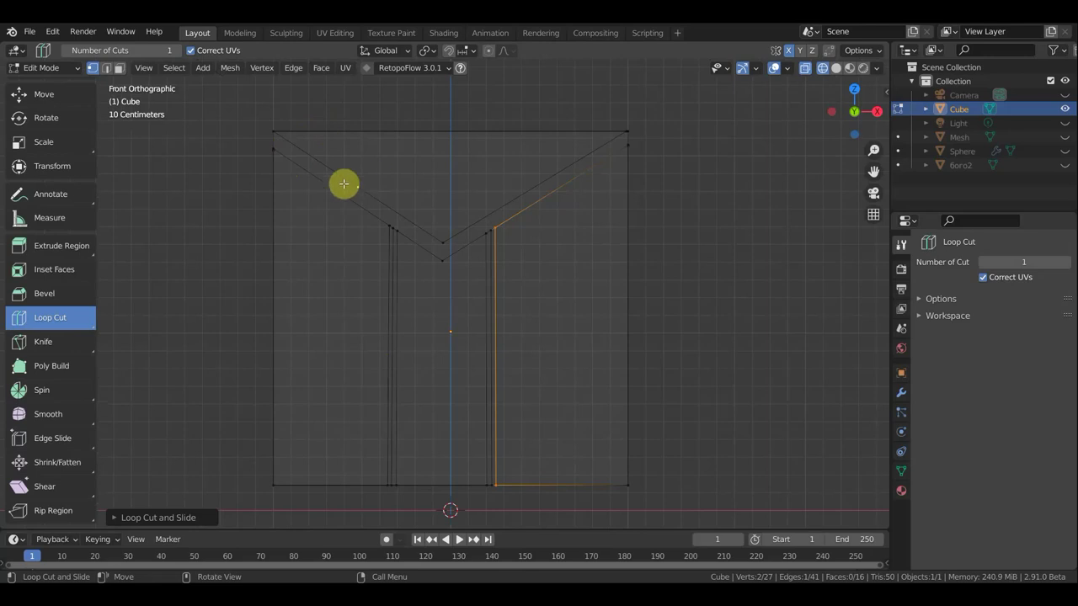
scroll(56, 115, up, 2)
scroll(56, 115, up, 1)
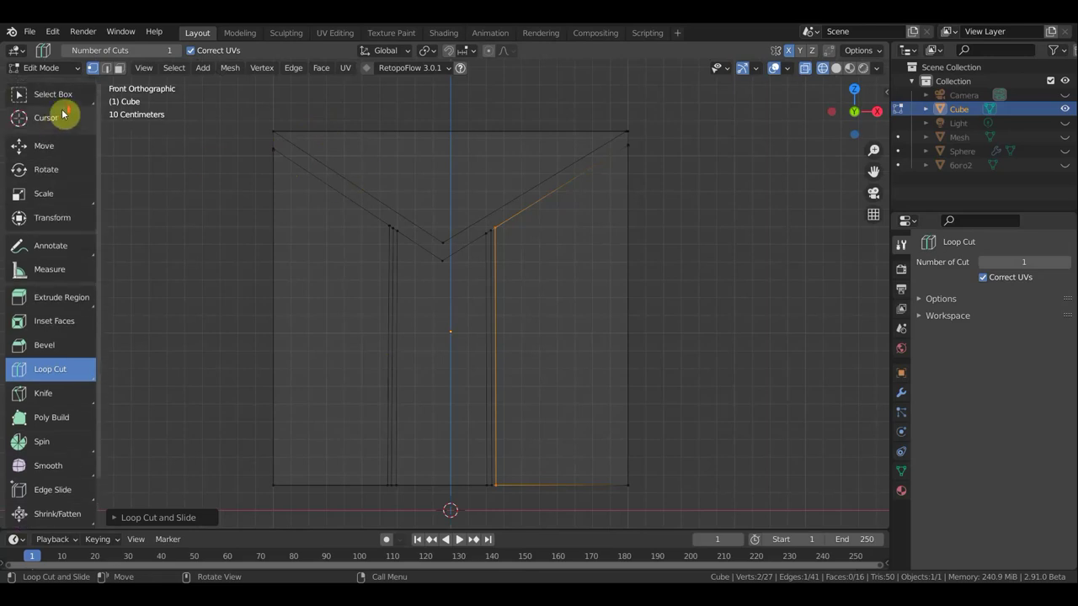
click(63, 95)
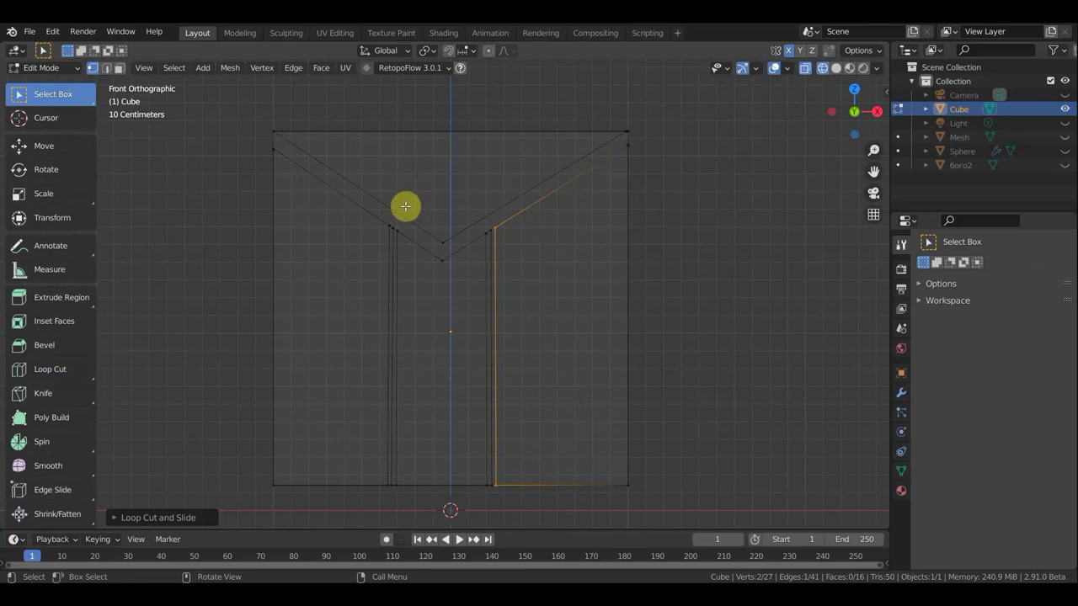
Step: Knife-cut another V from the top-left corner to the bottom point to the top-right corner
key(k)
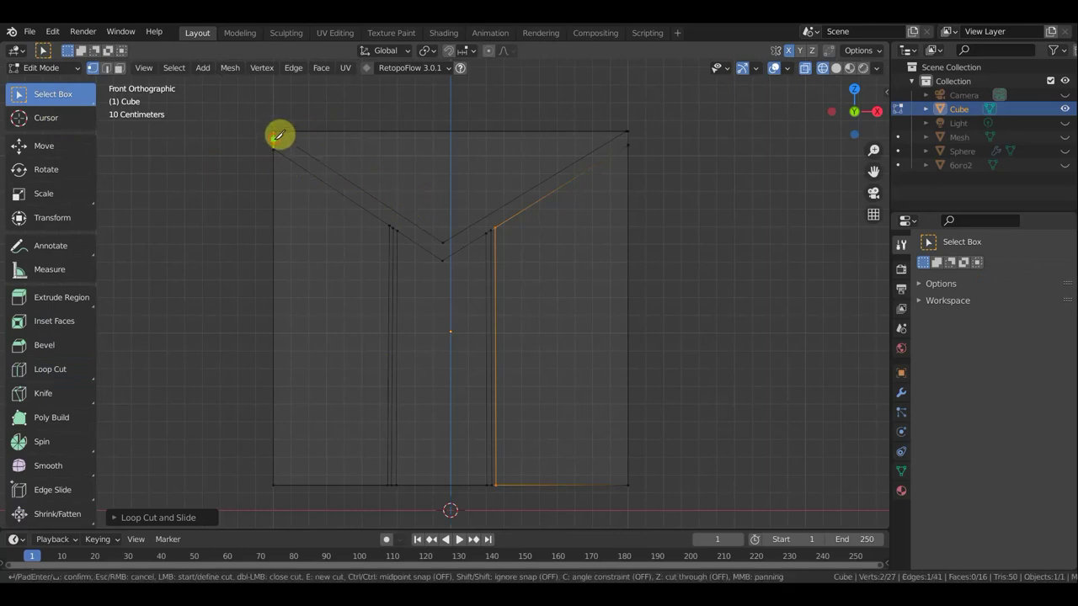
click(276, 137)
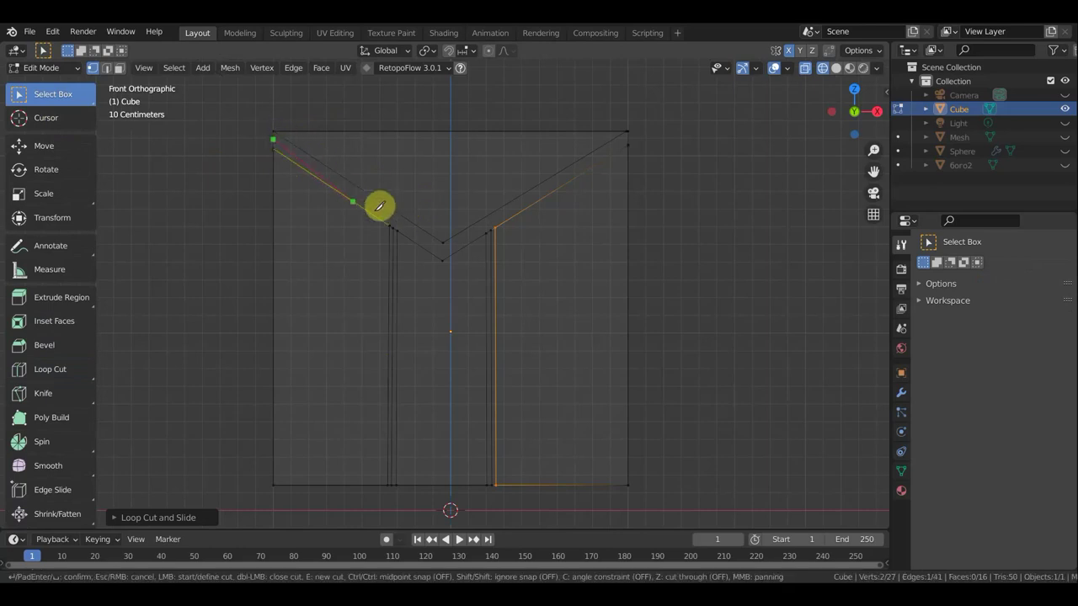
click(444, 248)
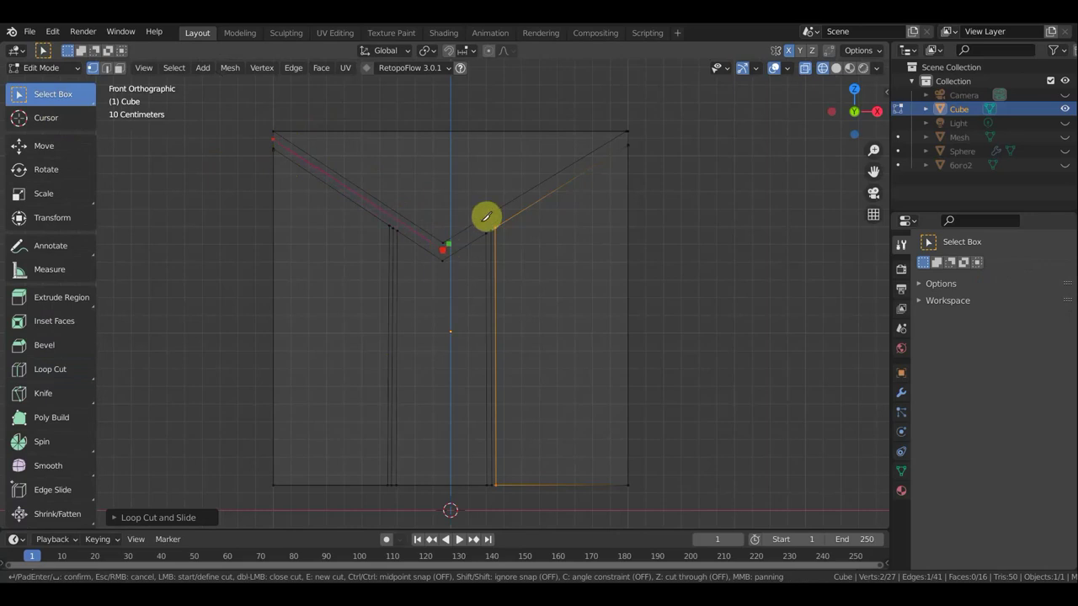
click(639, 129)
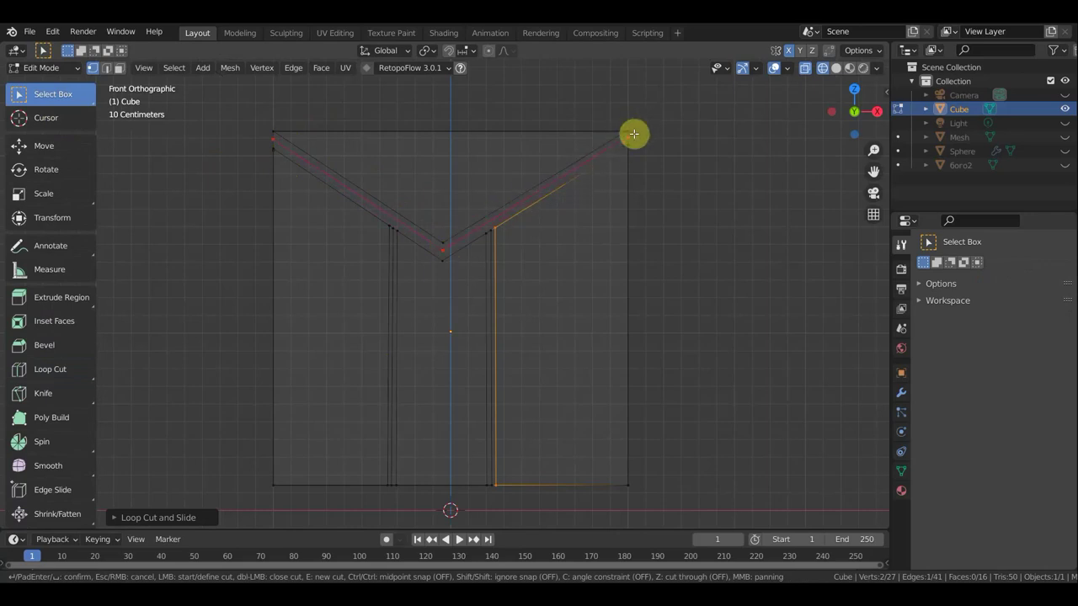
key(Return)
scroll(500, 209, up, 1)
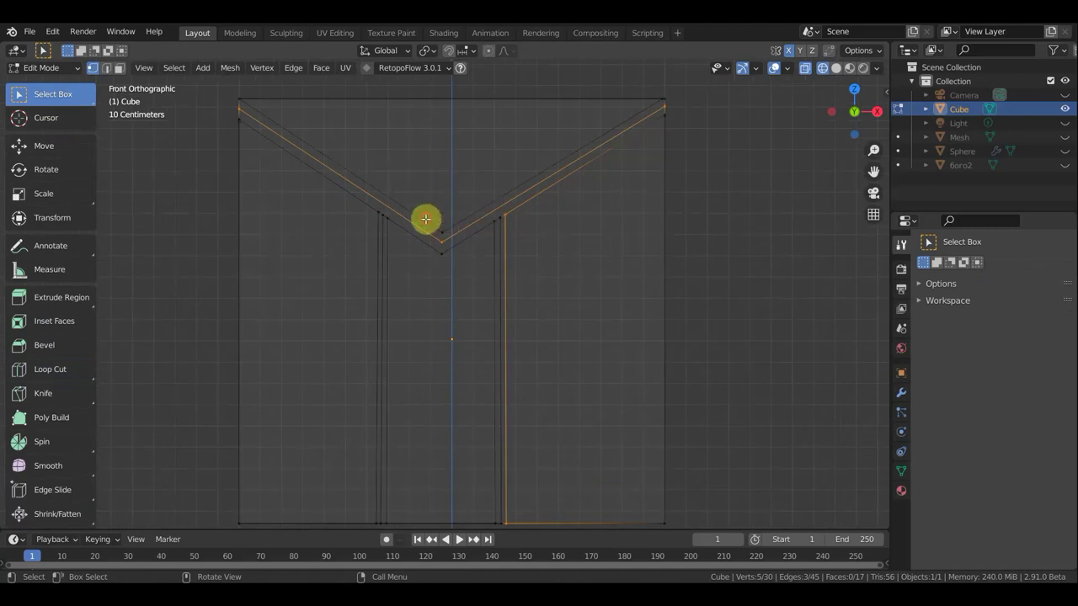
Step: Select the V's bottom vertex and the top-left vertex for the left arm of the neckline
click(426, 219)
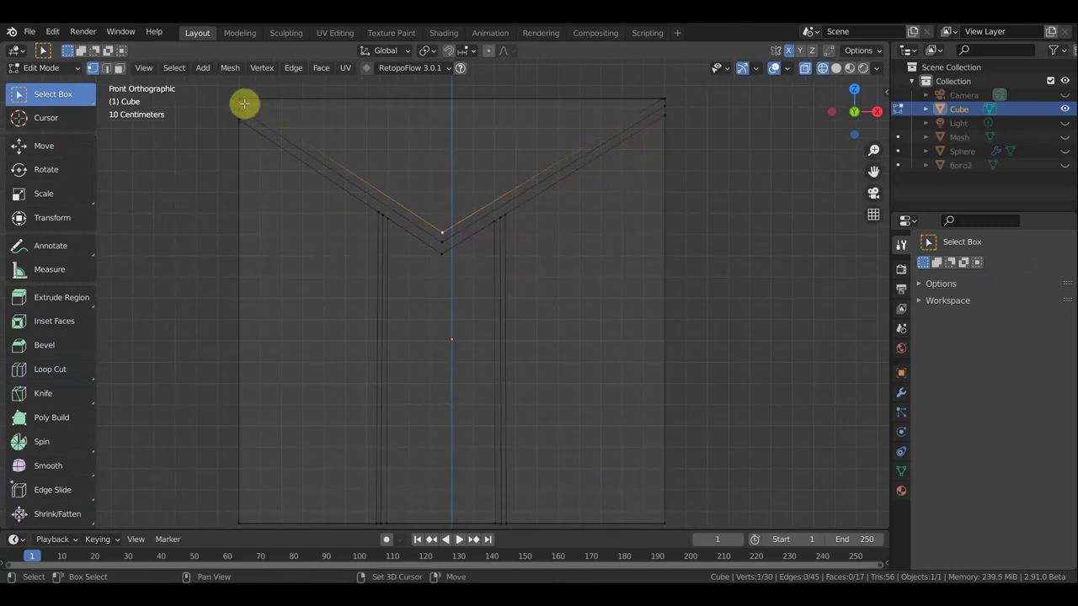
shift+click(241, 99)
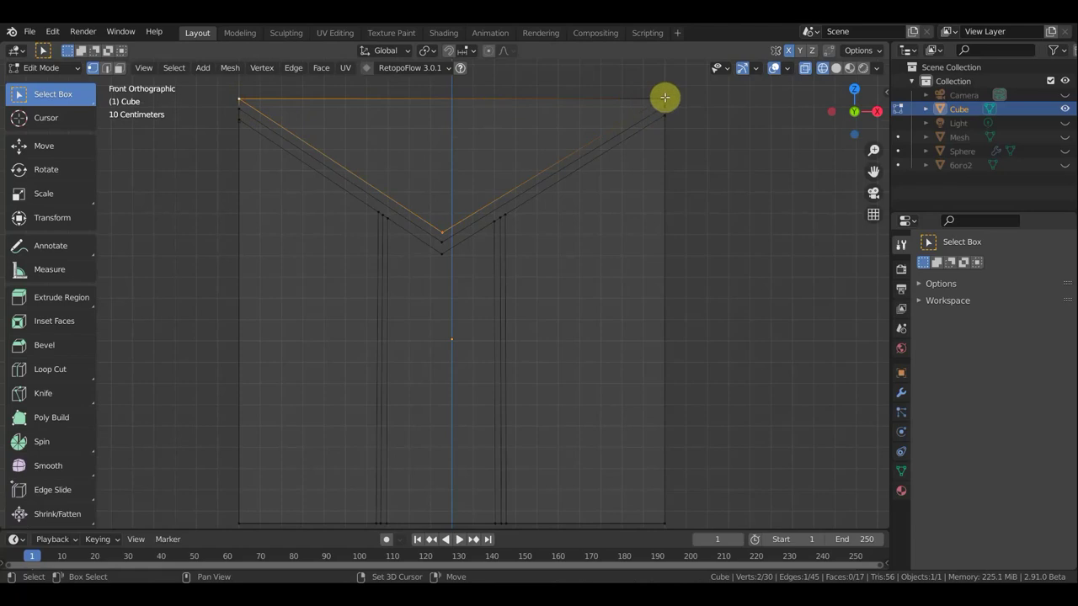
mouse_move(717, 120)
middle_down()
mouse_move(686, 171)
mouse_move(613, 178)
mouse_move(543, 155)
mouse_move(563, 161)
mouse_move(581, 146)
mouse_move(640, 203)
middle_up()
Step: Try extruding the selected V edge, then undo the edge extrusion
key(e)
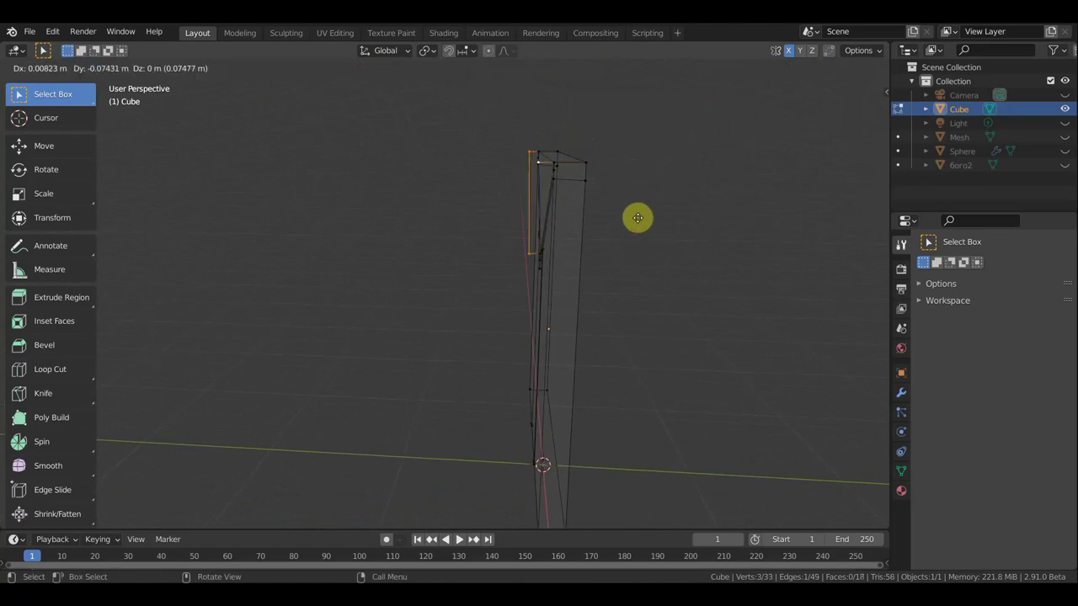
click(644, 220)
middle_drag(652, 222, 693, 221)
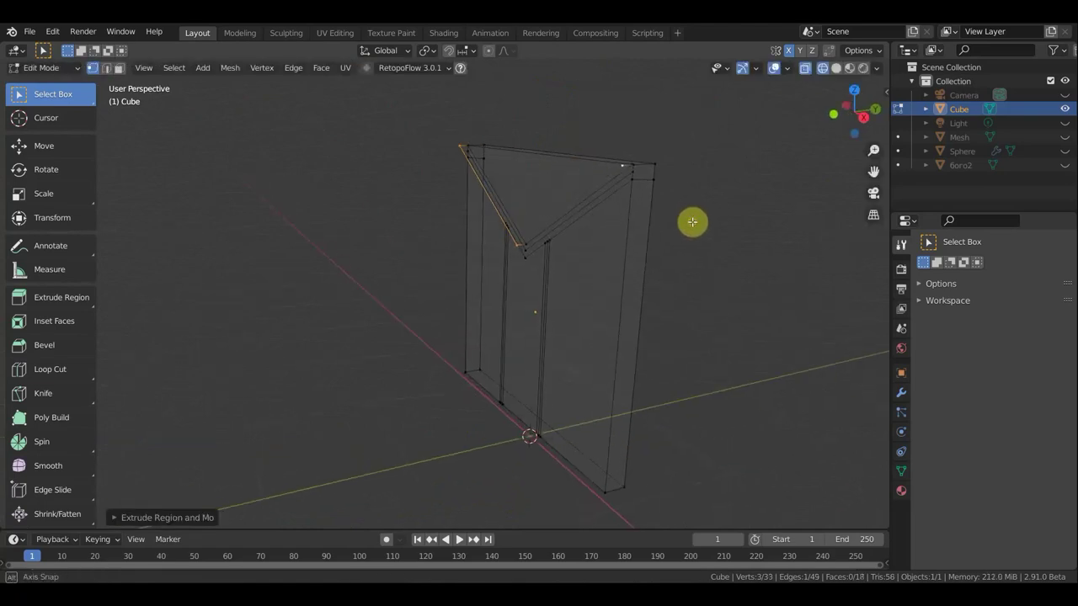
key(ctrl+z)
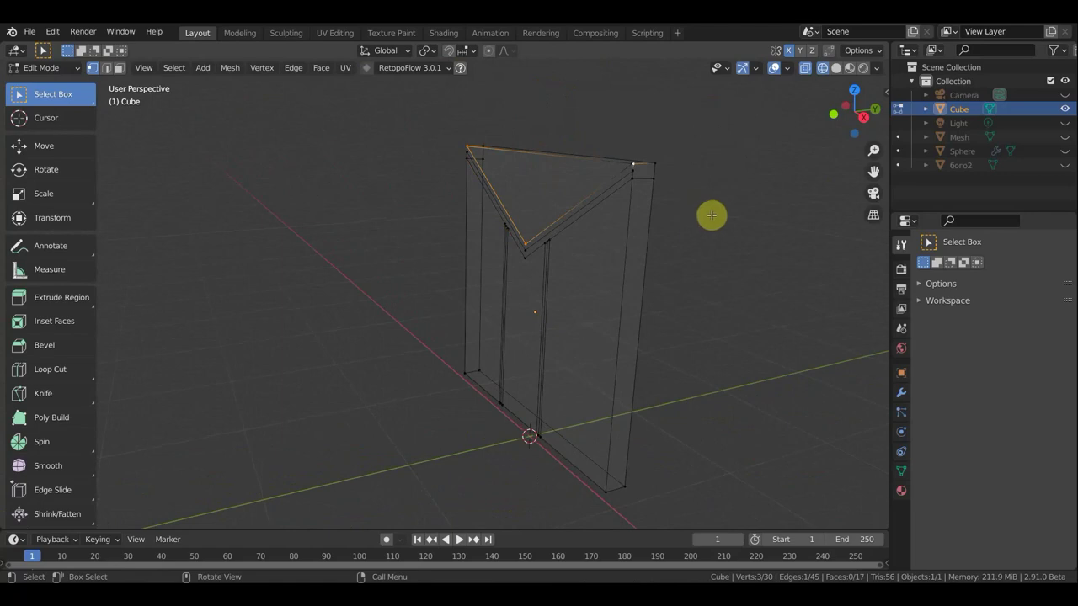
Step: Extrude the triangular face above the V-neck outward and show the mesh in Solid shading
click(119, 67)
click(507, 177)
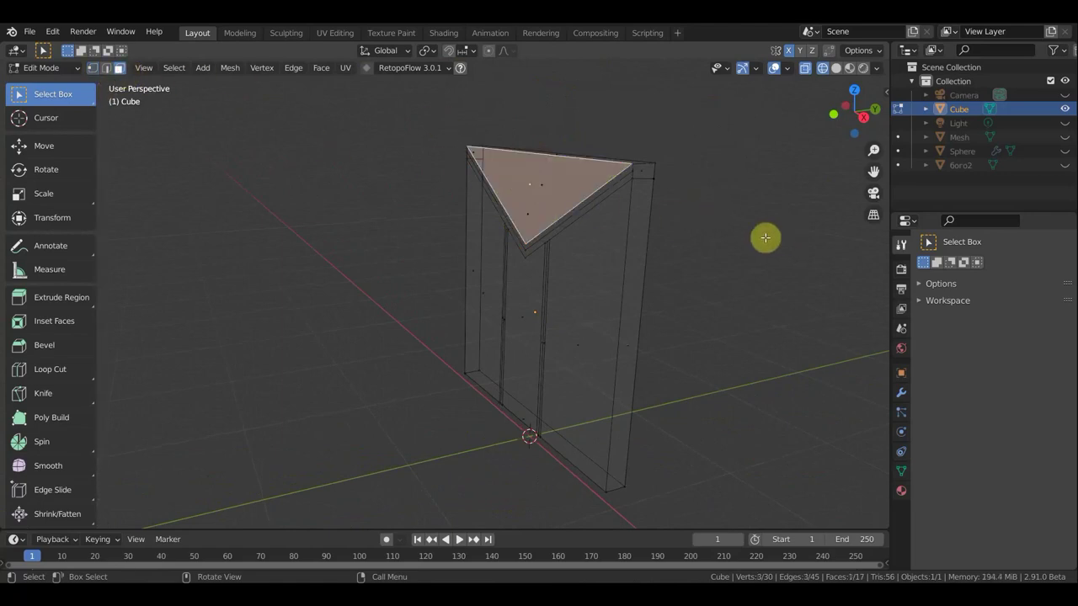
middle_drag(765, 236, 705, 236)
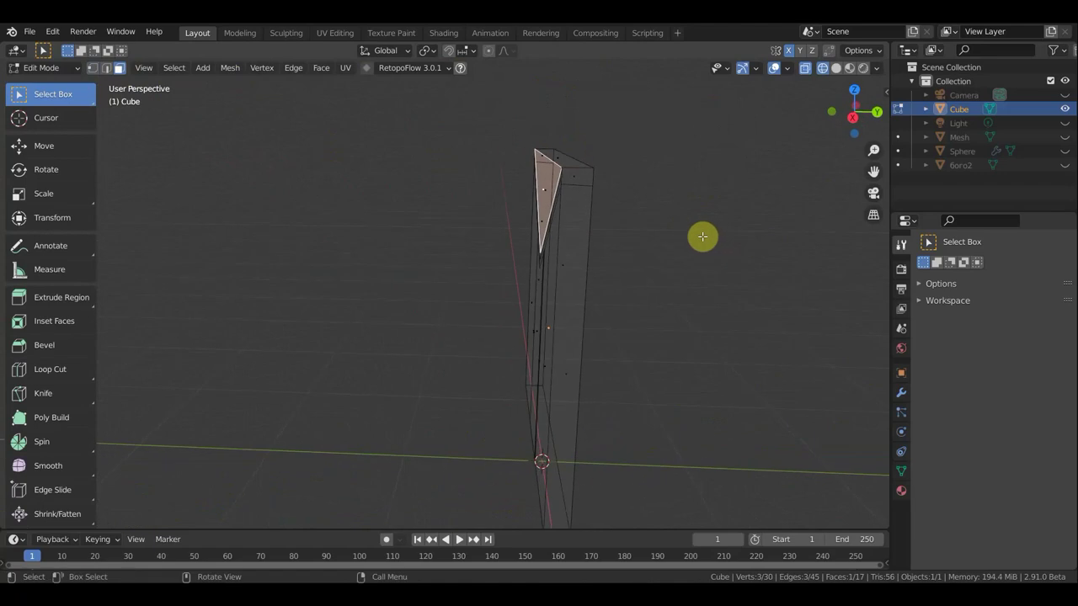
key(e)
click(691, 234)
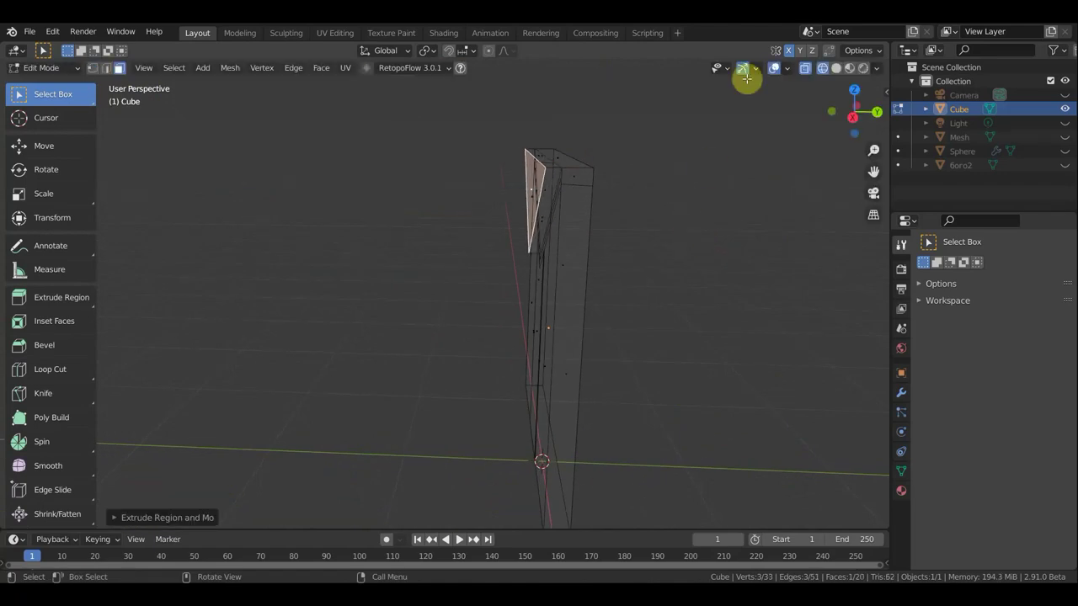
click(837, 69)
Step: Extrude the V-neck collar edge outward from the panel
mouse_move(683, 222)
middle_down()
mouse_move(794, 227)
mouse_move(794, 245)
mouse_move(823, 228)
mouse_move(703, 337)
mouse_move(777, 342)
mouse_move(582, 311)
mouse_move(520, 260)
mouse_move(498, 269)
middle_up()
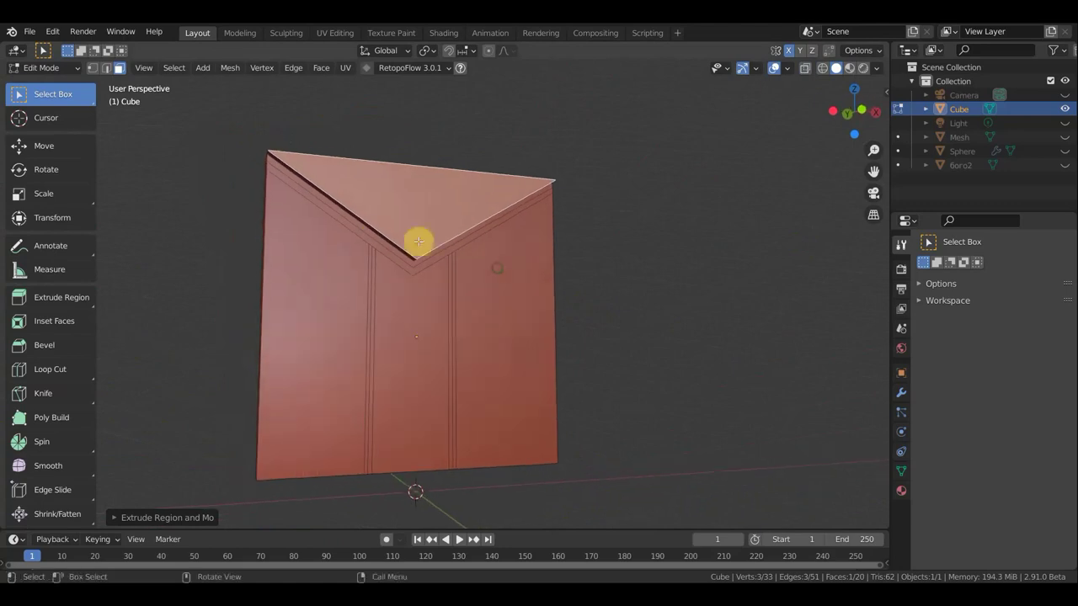
click(376, 235)
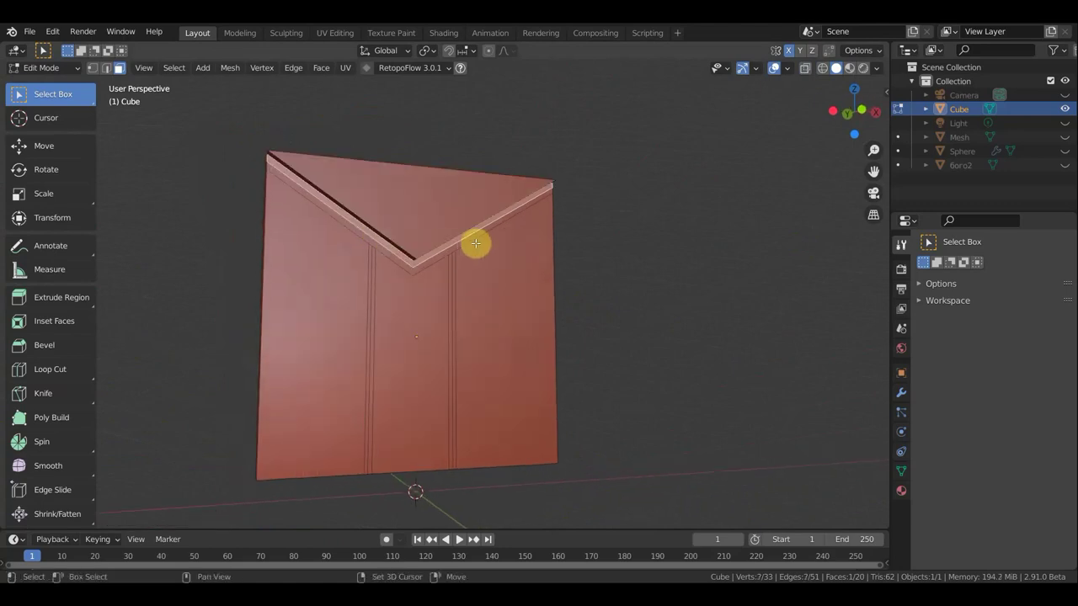
mouse_move(627, 257)
middle_down()
mouse_move(529, 310)
mouse_move(401, 318)
mouse_move(437, 319)
middle_up()
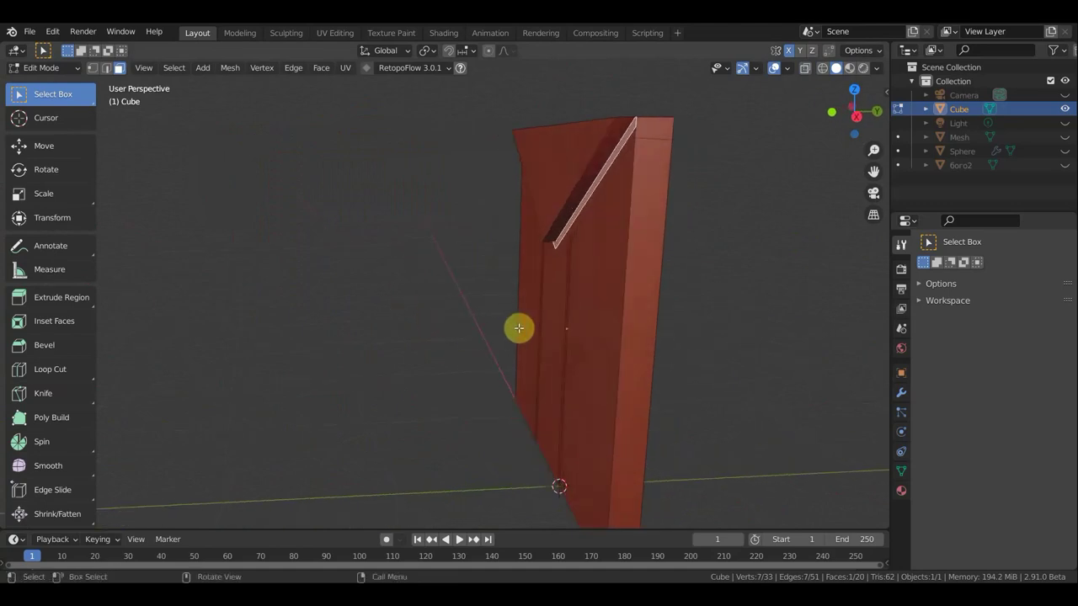
key(e)
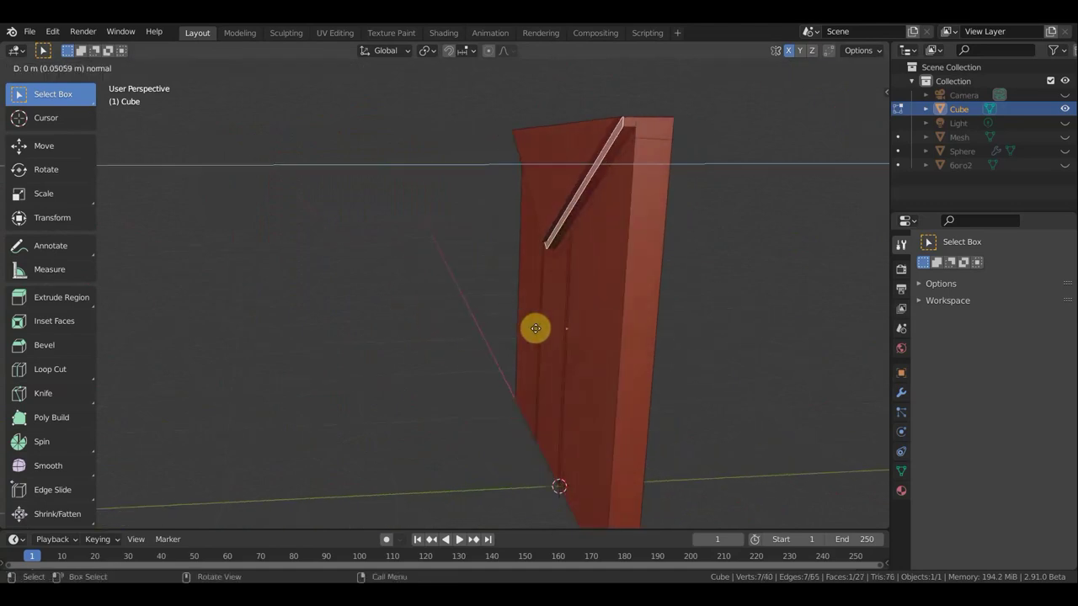
click(535, 328)
Step: Extrude the centre strip face below the V outward as a raised placket
mouse_move(545, 330)
middle_down()
mouse_move(594, 342)
mouse_move(687, 315)
middle_up()
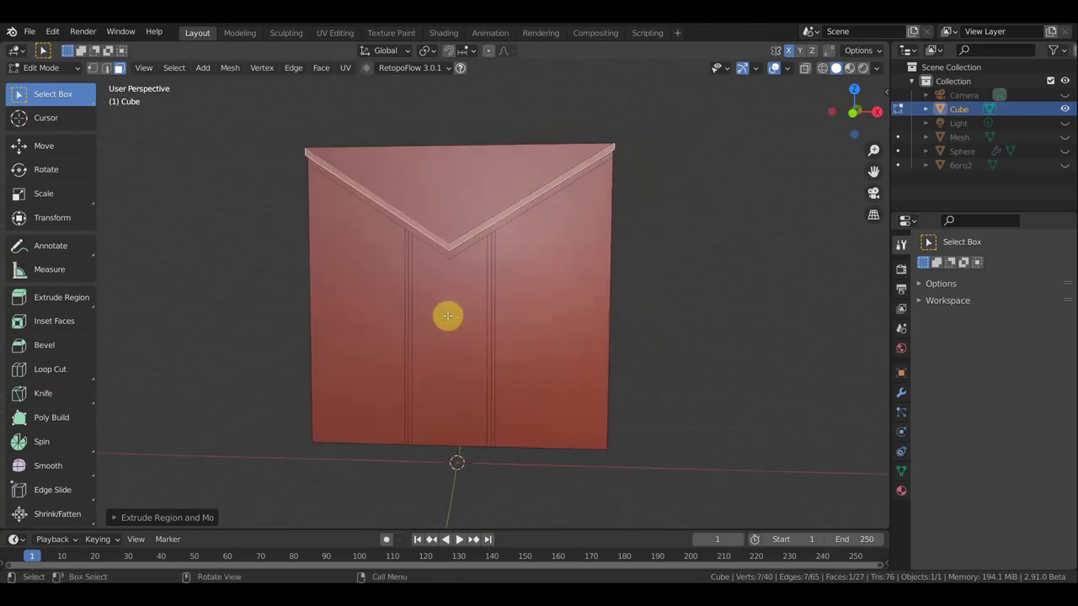
click(435, 304)
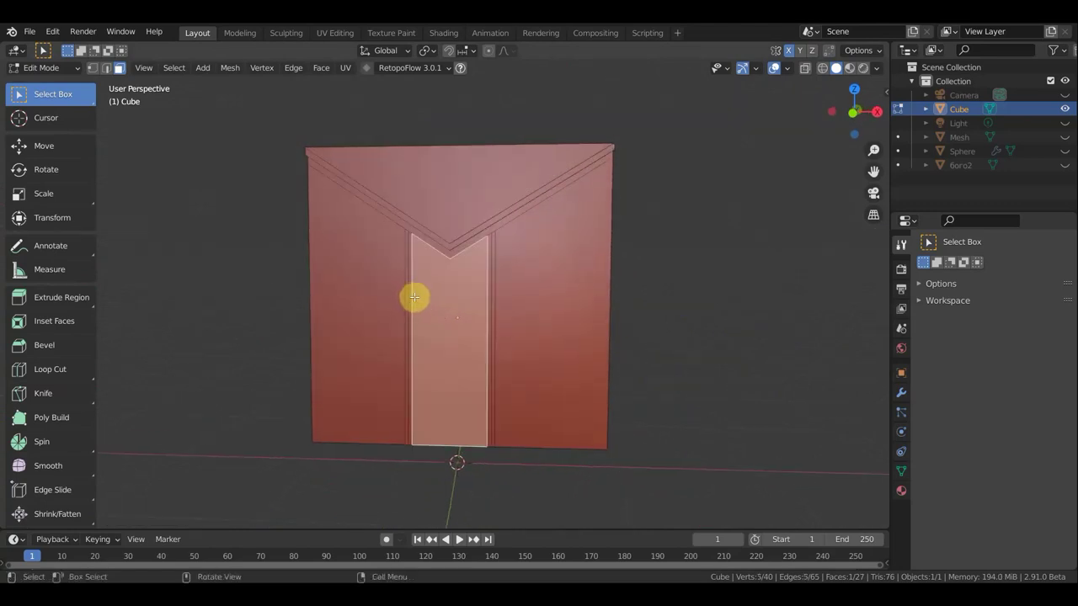
mouse_move(660, 309)
middle_down()
mouse_move(632, 335)
mouse_move(544, 330)
mouse_move(566, 333)
middle_up()
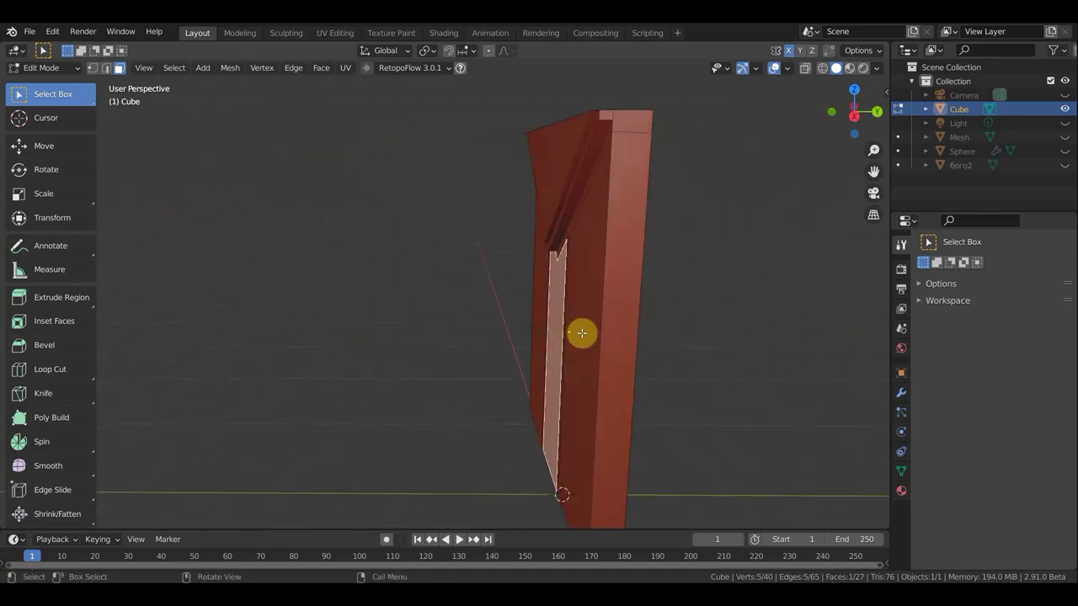
key(e)
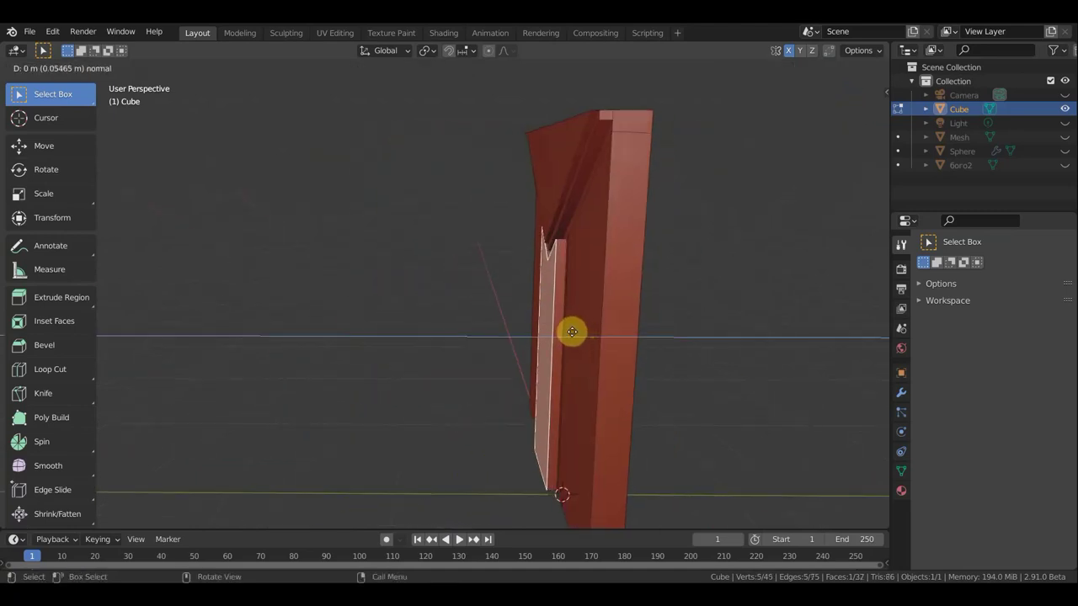
click(571, 332)
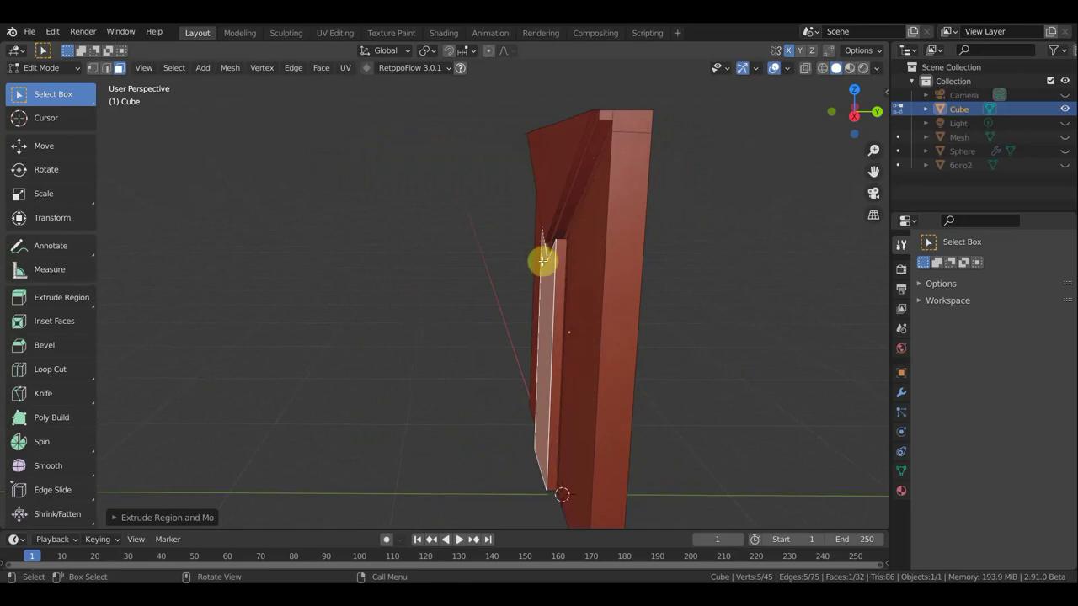
Step: Inspect the raised strip from front and oblique views, then select the entire mesh
mouse_move(542, 262)
middle_down()
mouse_move(691, 245)
mouse_move(654, 254)
middle_up()
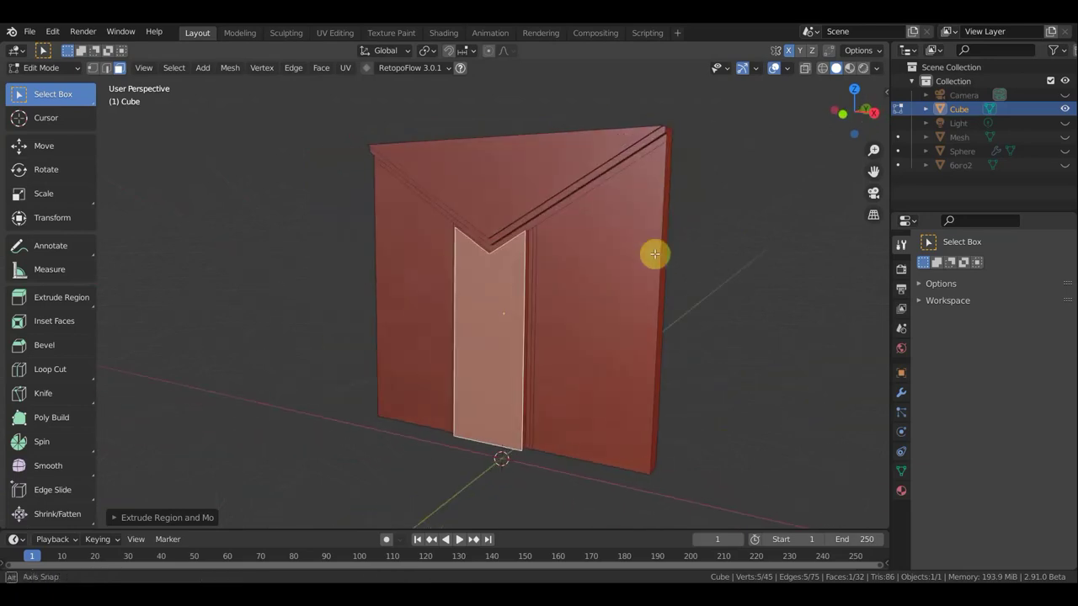
scroll(655, 254, up, 1)
scroll(656, 255, up, 1)
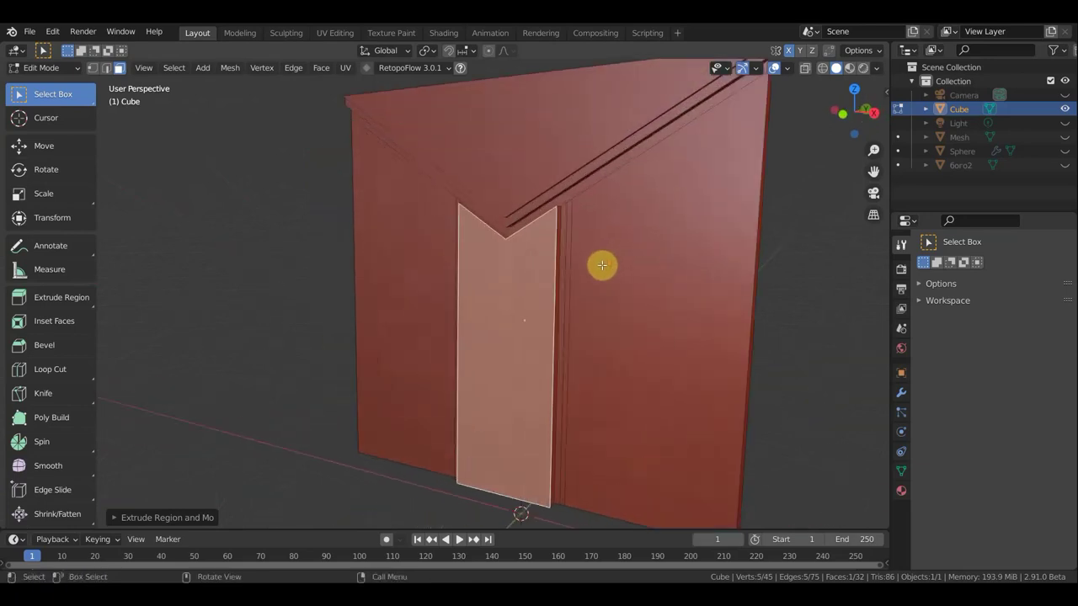
scroll(659, 256, up, 2)
mouse_move(659, 257)
middle_down()
mouse_move(762, 255)
mouse_move(623, 272)
mouse_move(620, 296)
mouse_move(438, 286)
middle_up()
scroll(458, 278, up, 2)
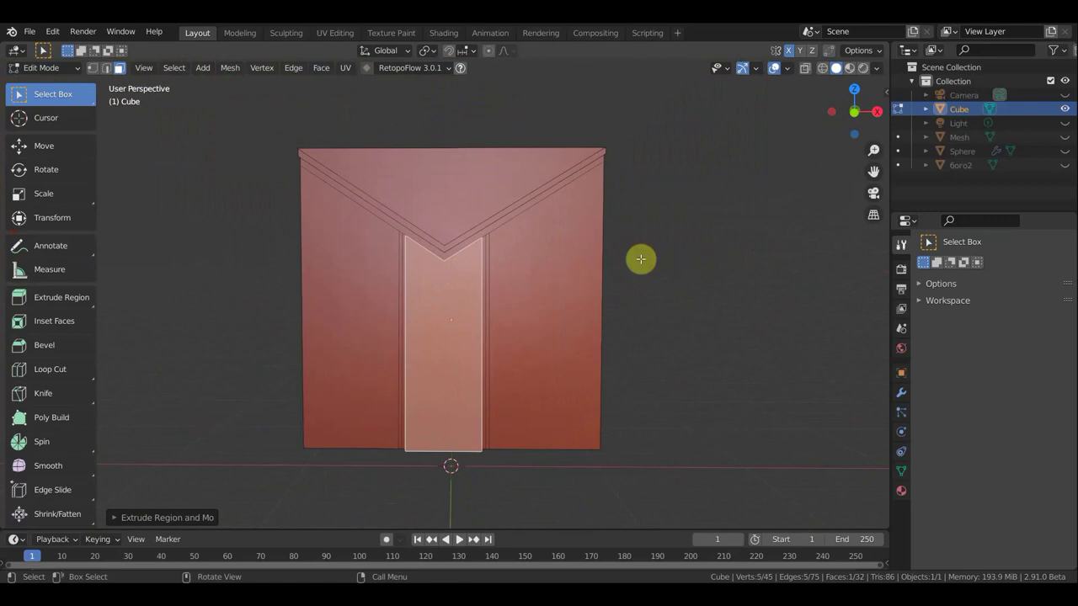
key(KP_1)
scroll(651, 255, down, 1)
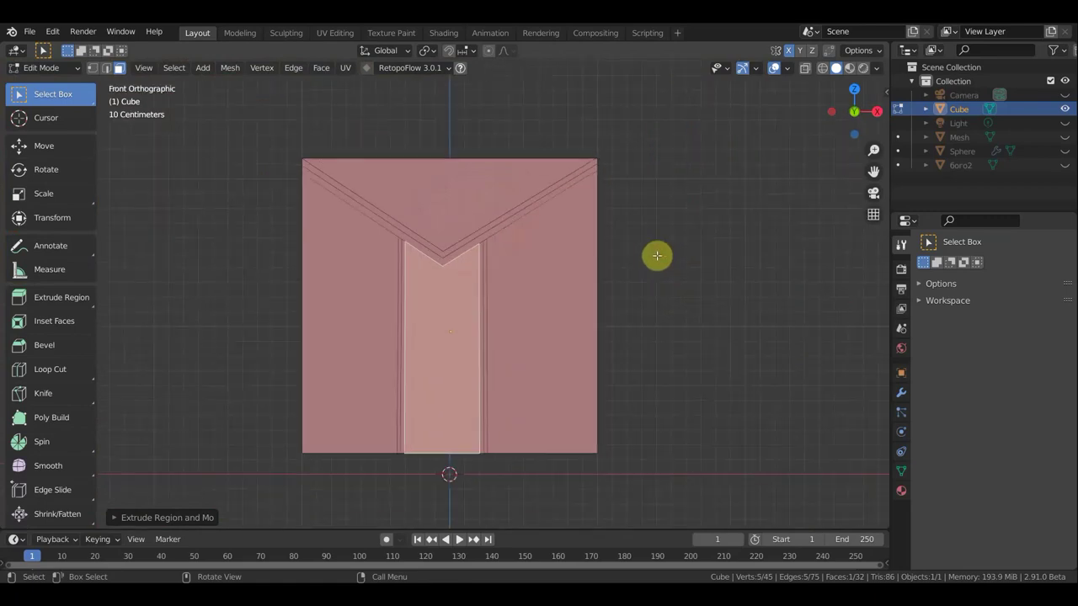
mouse_move(656, 259)
middle_down()
mouse_move(690, 323)
mouse_move(760, 291)
mouse_move(794, 291)
mouse_move(785, 292)
middle_up()
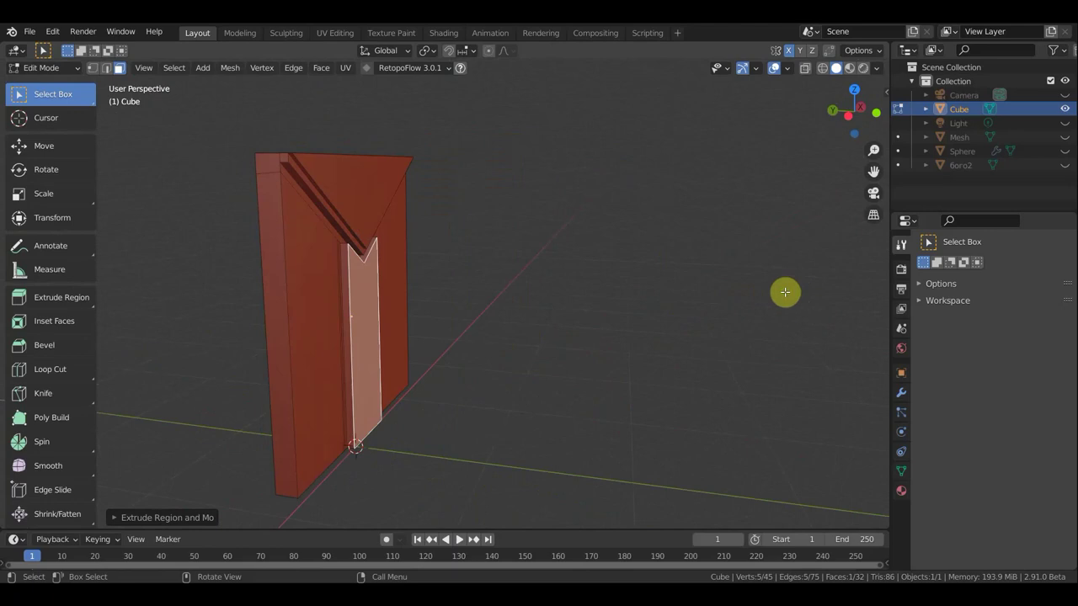
key(a)
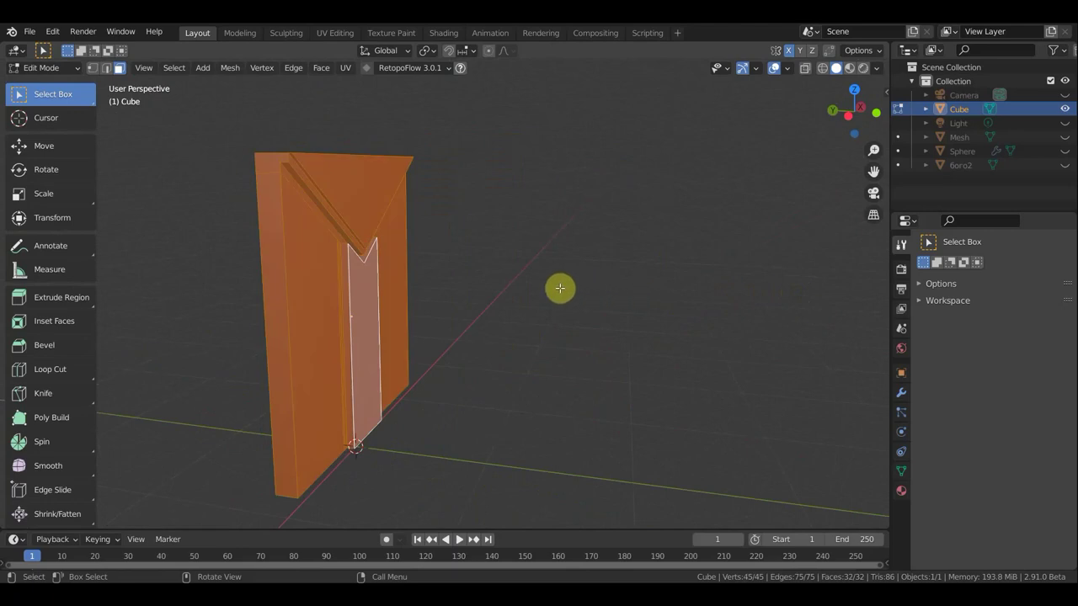
Step: Bevel all selected edges with Ctrl+B, bringing the cube to 1,350 vertices and 1,320 faces
key(ctrl+b)
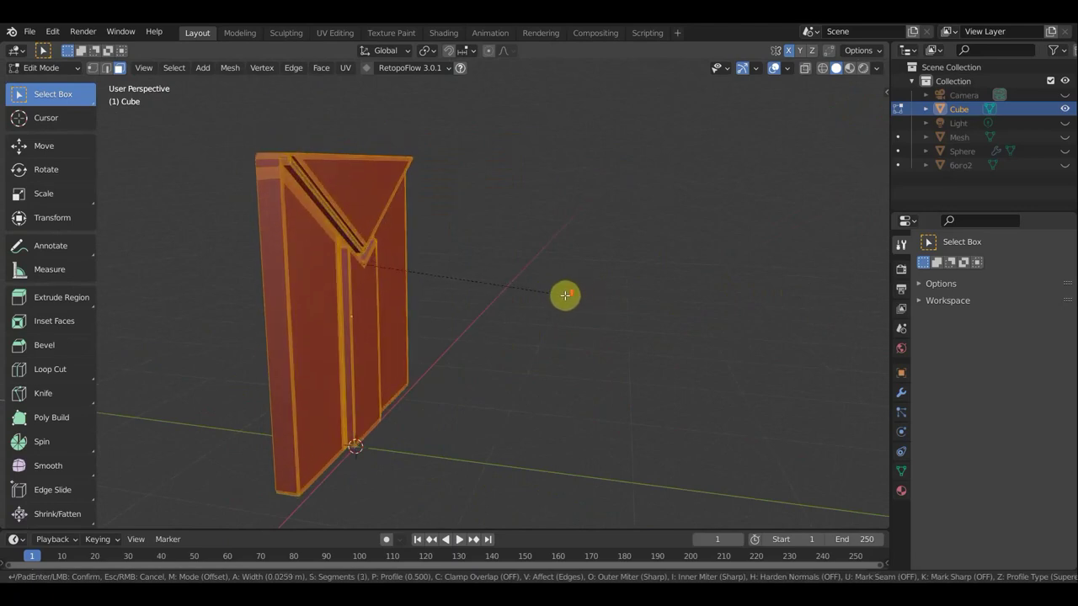
click(565, 294)
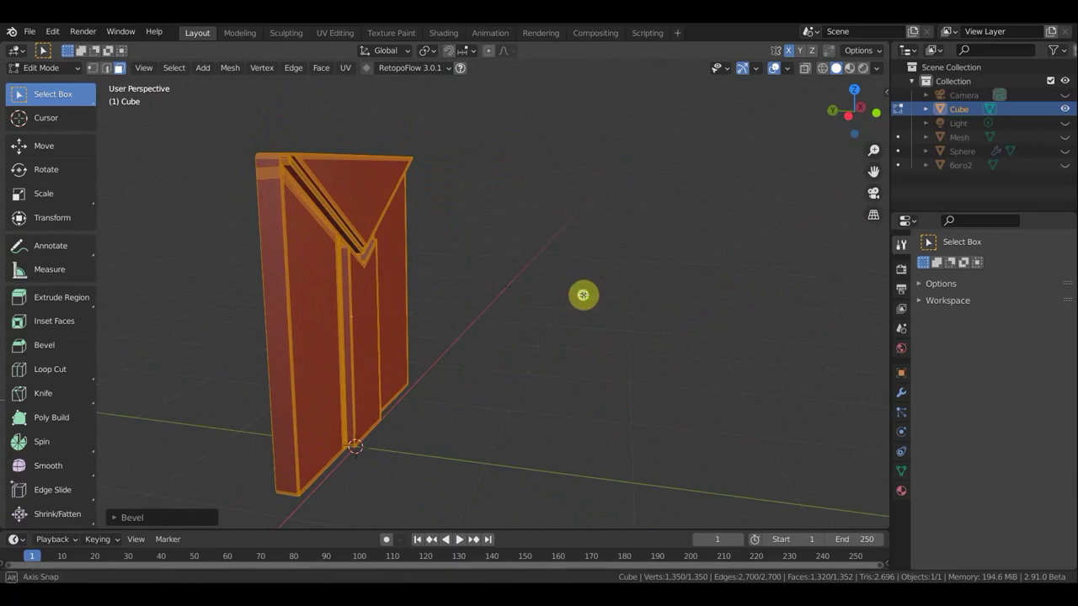
mouse_move(581, 294)
middle_down()
mouse_move(515, 303)
mouse_move(485, 291)
middle_up()
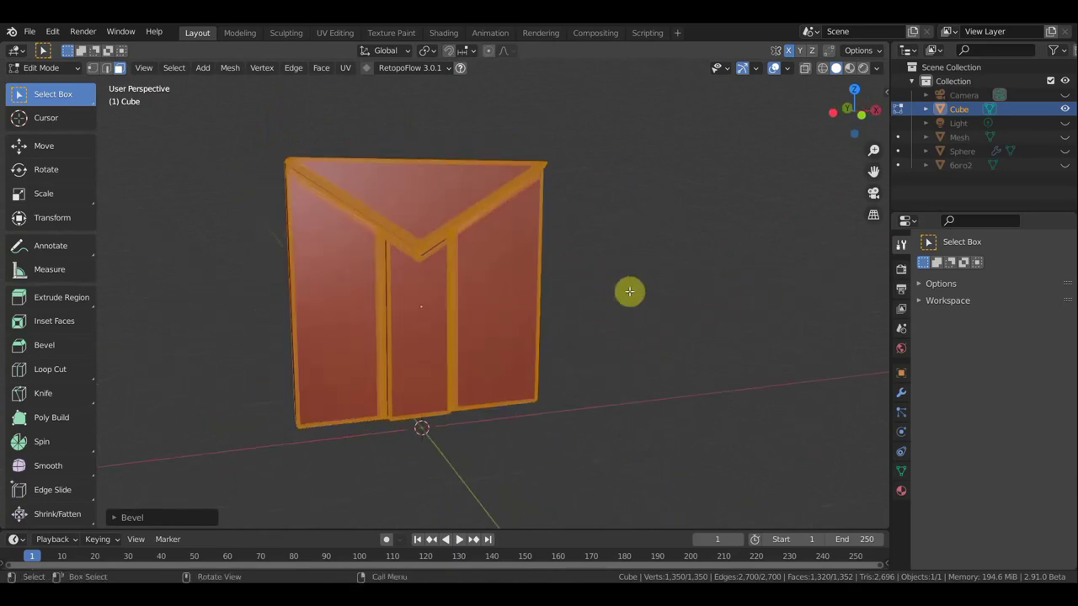
middle_drag(630, 292, 426, 296)
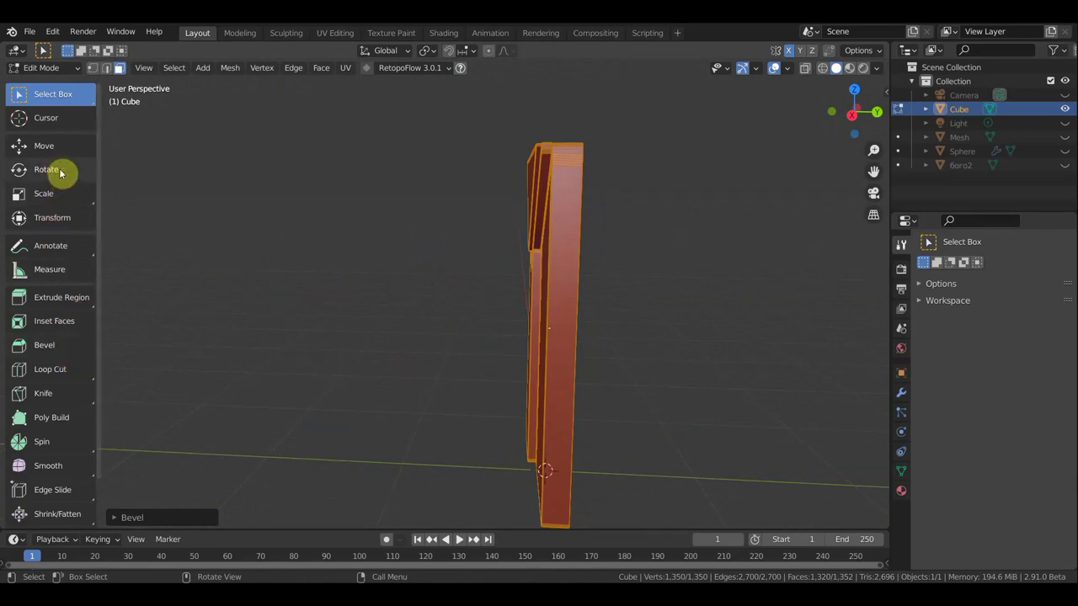
Step: Scale the panel's front-to-back depth to 0.6241 with the Transform tool gizmo
click(62, 218)
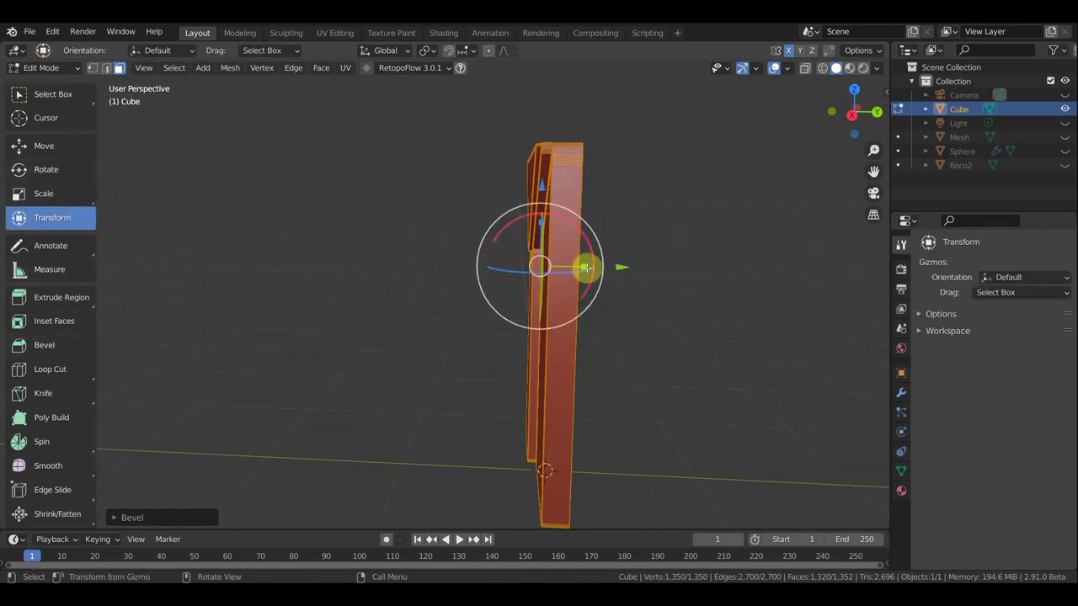
drag(584, 267, 564, 266)
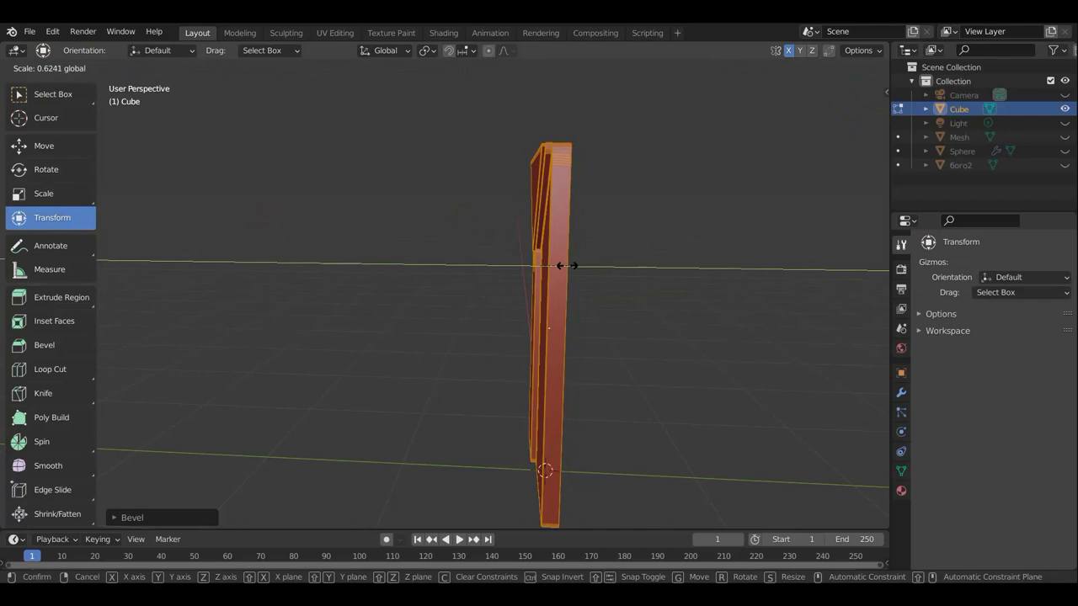
mouse_move(666, 303)
middle_down()
mouse_move(767, 289)
mouse_move(651, 311)
mouse_move(525, 306)
mouse_move(590, 315)
mouse_move(625, 301)
mouse_move(608, 306)
mouse_move(597, 274)
mouse_move(645, 299)
mouse_move(741, 261)
mouse_move(680, 289)
mouse_move(557, 304)
mouse_move(632, 306)
mouse_move(666, 289)
mouse_move(582, 295)
mouse_move(625, 286)
middle_up()
Step: Clear the selection and re-centre the cube in the front orthographic view
click(708, 296)
scroll(713, 298, up, 3)
scroll(738, 262, down, 3)
scroll(664, 286, up, 3)
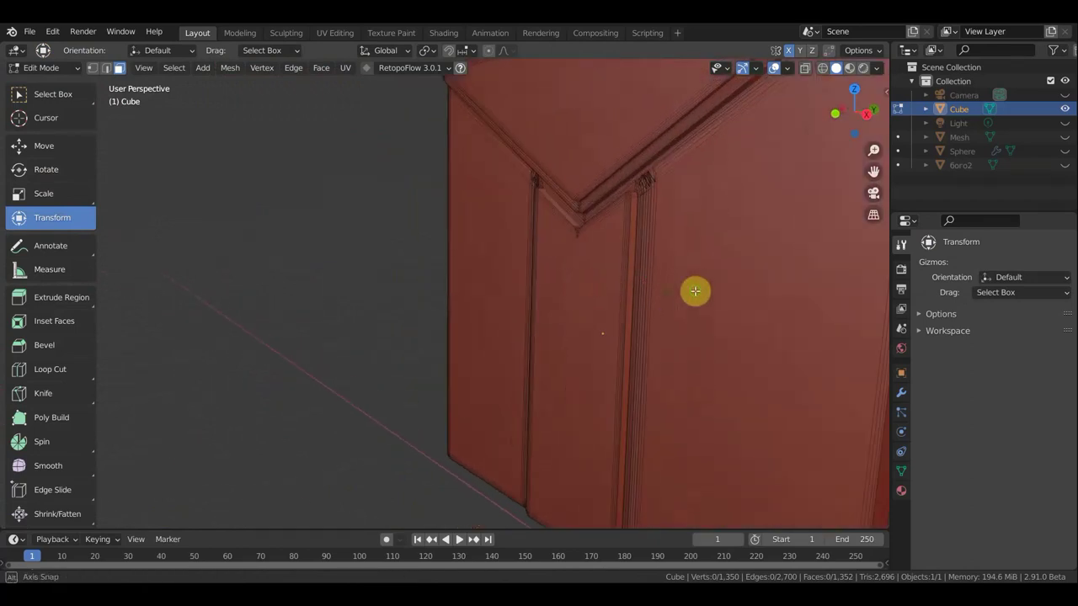
scroll(695, 291, down, 3)
mouse_move(695, 291)
middle_down()
mouse_move(763, 282)
mouse_move(584, 289)
mouse_move(772, 296)
middle_up()
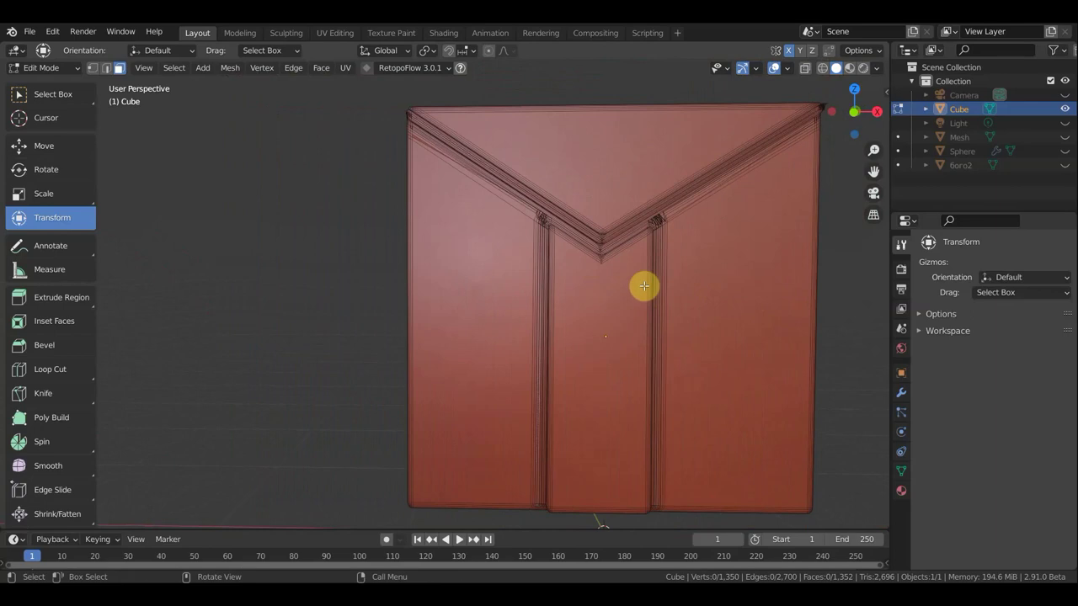
key(KP_1)
scroll(605, 287, down, 3)
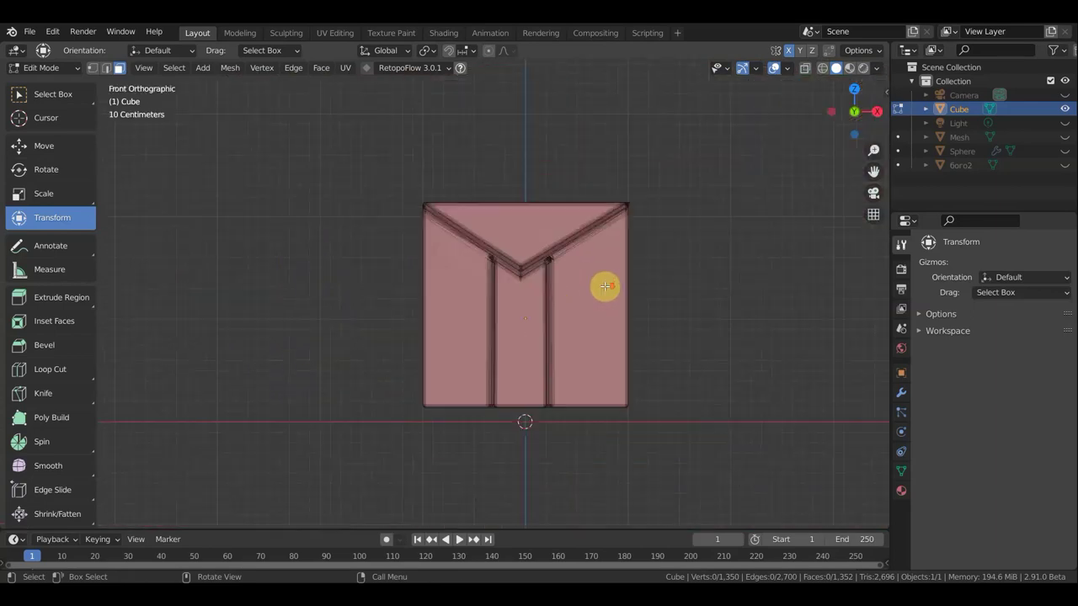
shift+middle_drag(662, 306, 592, 294)
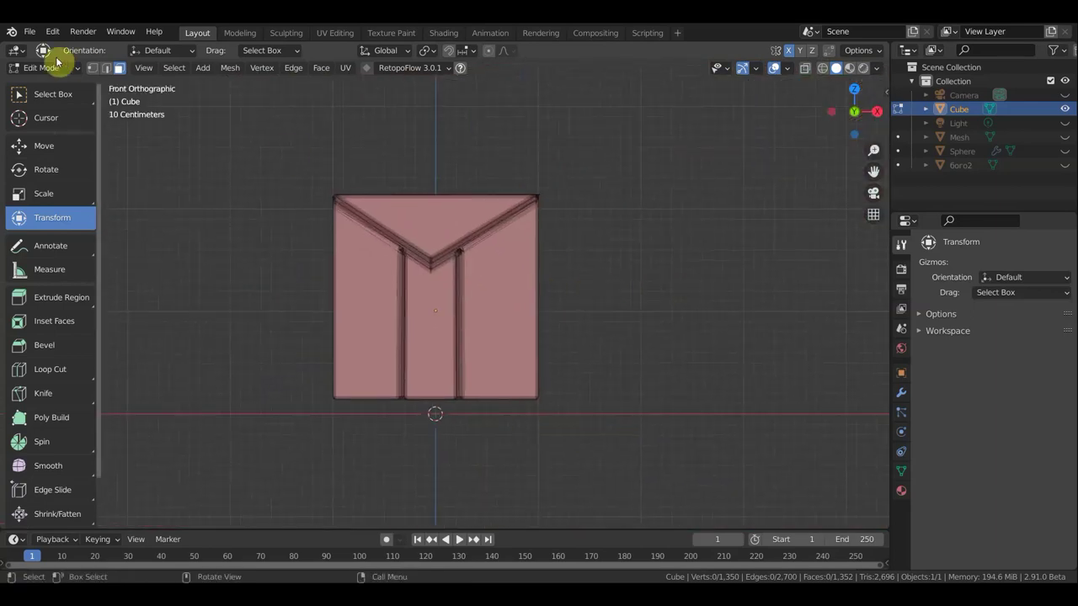
Step: Unhide the torso Mesh in the outliner and zoom out to see it above the cube
click(30, 37)
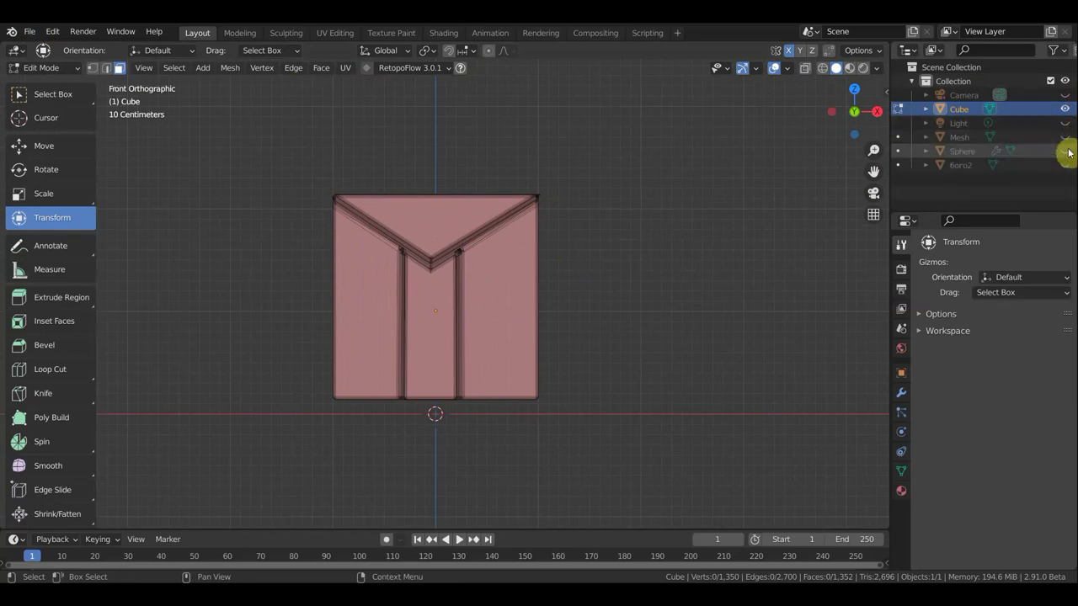
click(1065, 137)
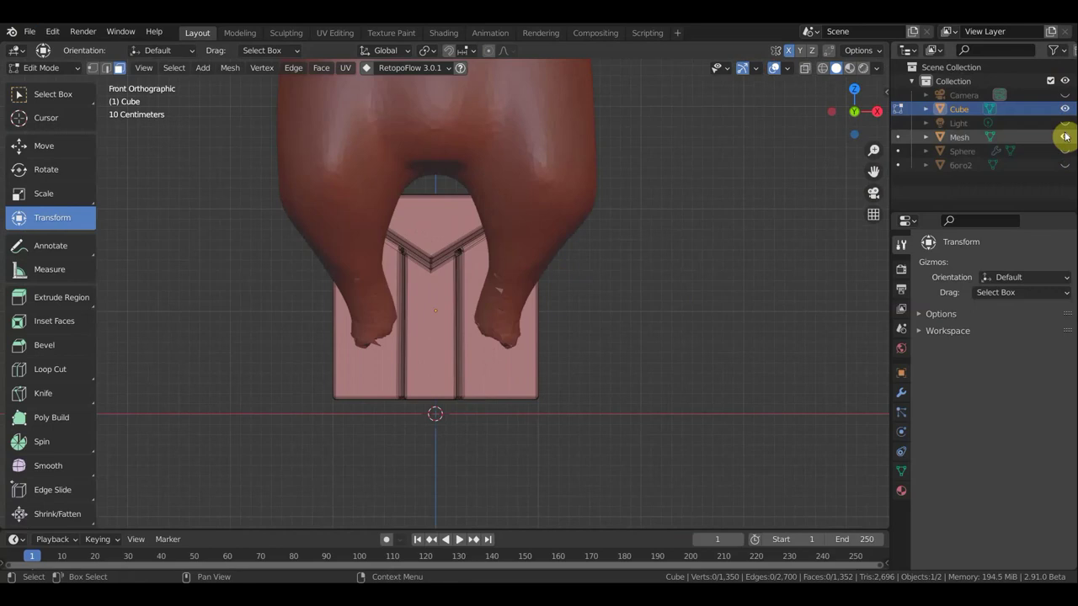
scroll(669, 224, down, 3)
scroll(665, 224, down, 2)
scroll(387, 308, down, 1)
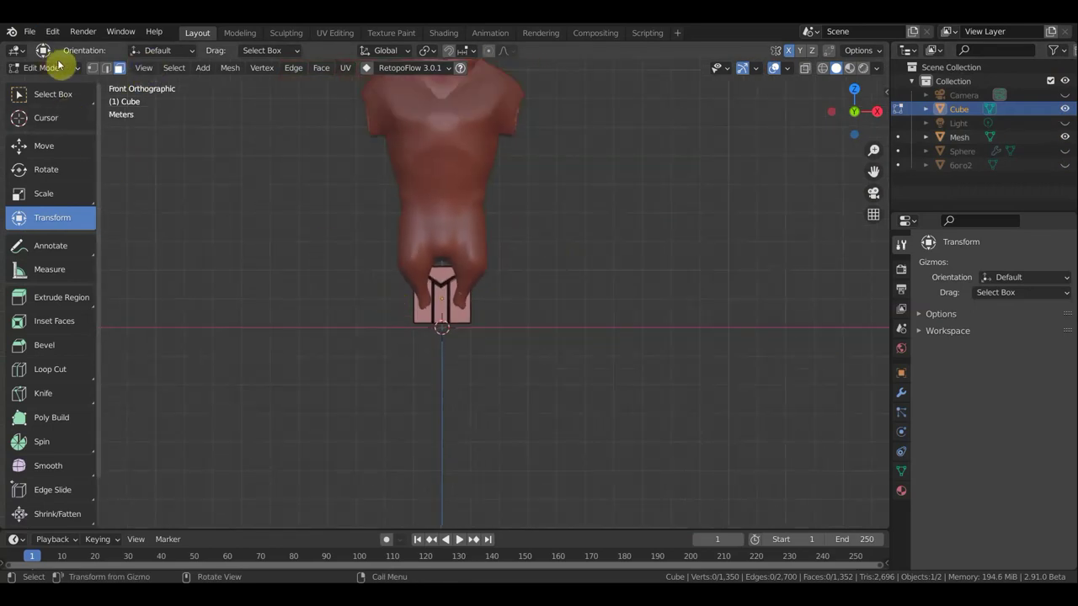
Step: Enter Sculpt Mode and pick the Grab brush, briefly returning to Object Mode and back
click(44, 70)
click(55, 113)
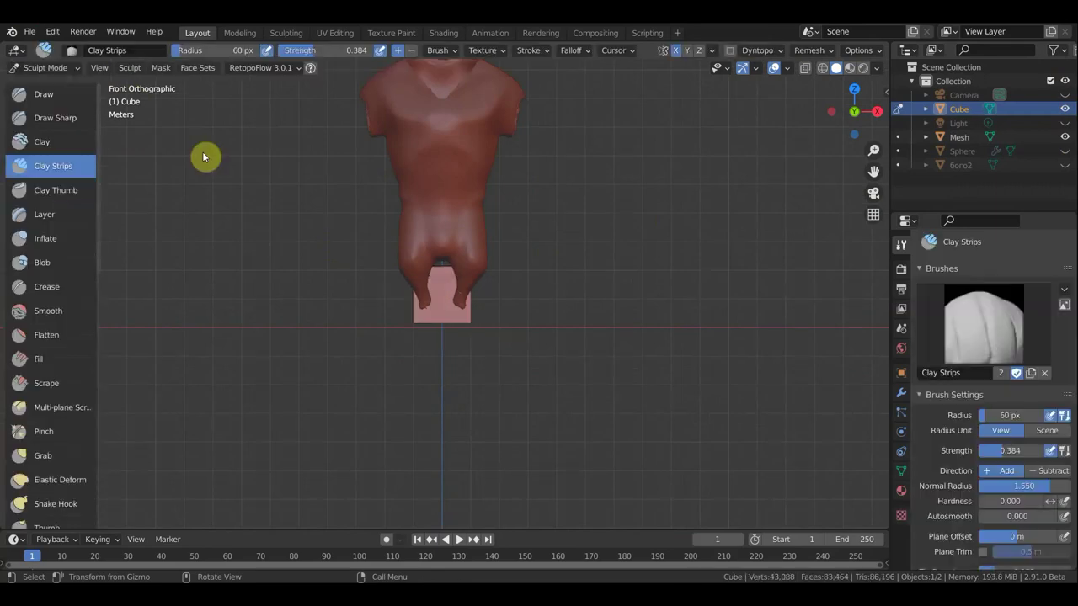
mouse_move(504, 254)
middle_down()
mouse_move(633, 277)
mouse_move(674, 267)
mouse_move(653, 264)
middle_up()
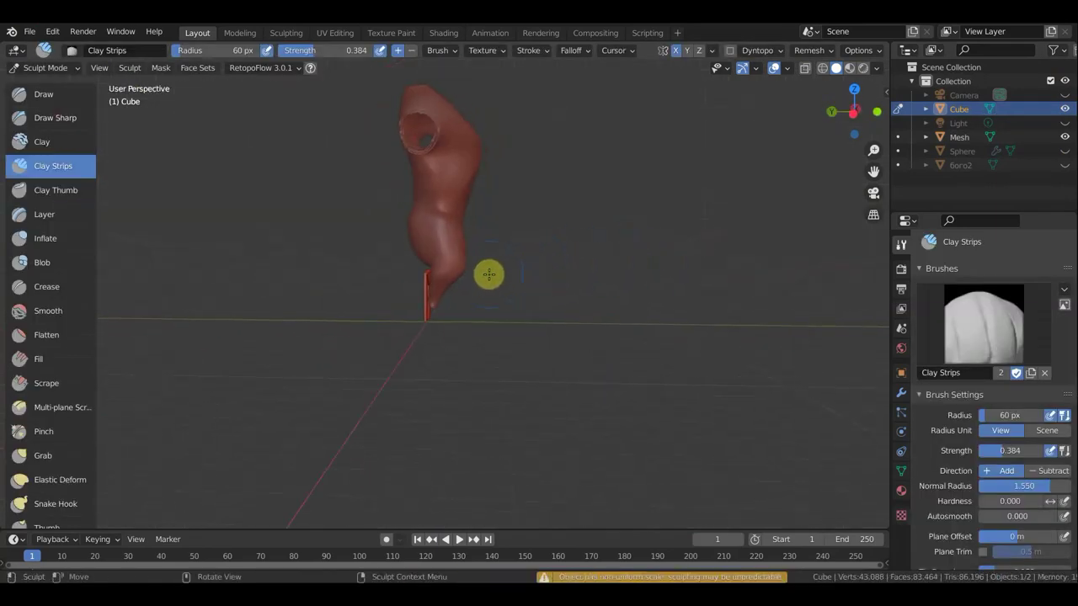
key(g)
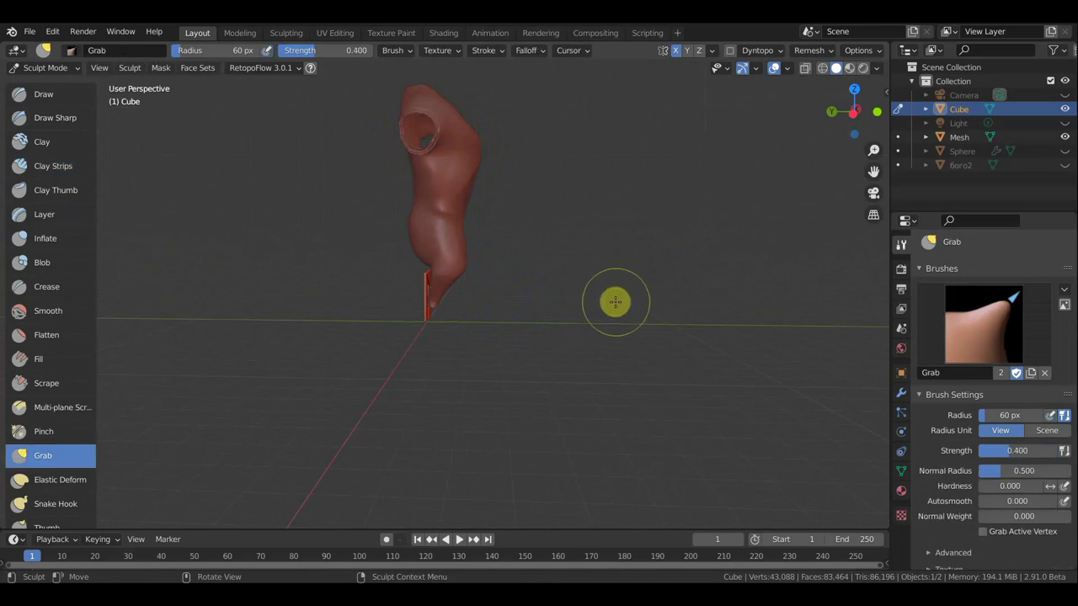
click(39, 67)
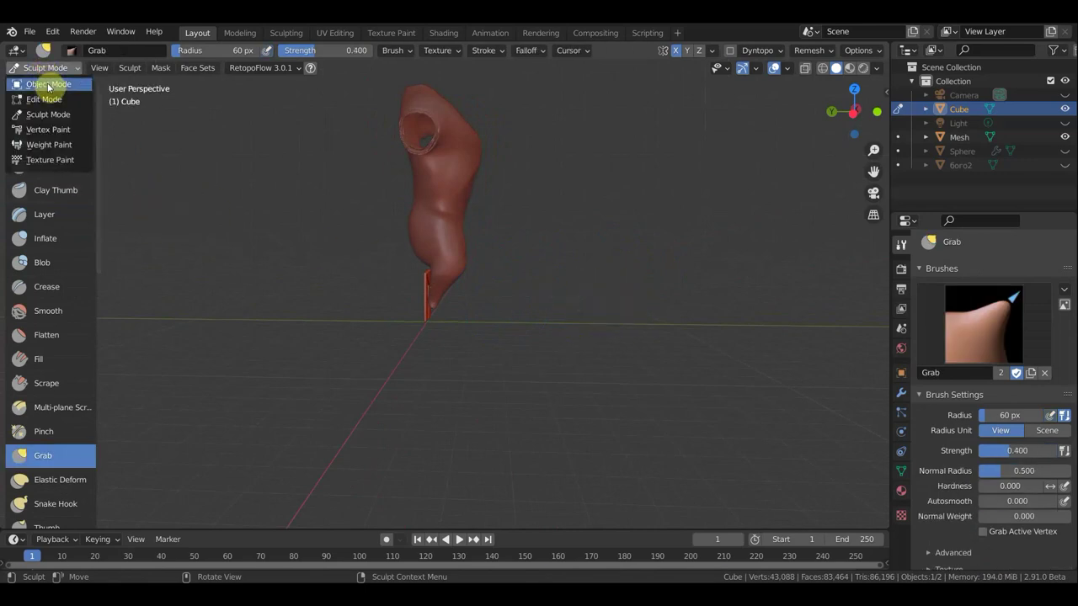
click(47, 85)
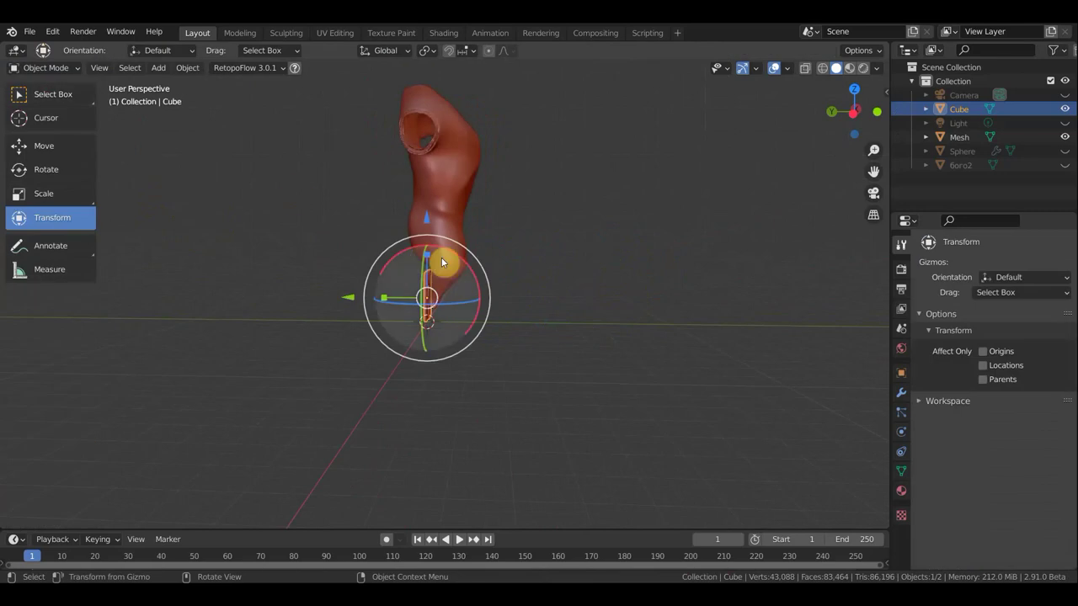
click(47, 68)
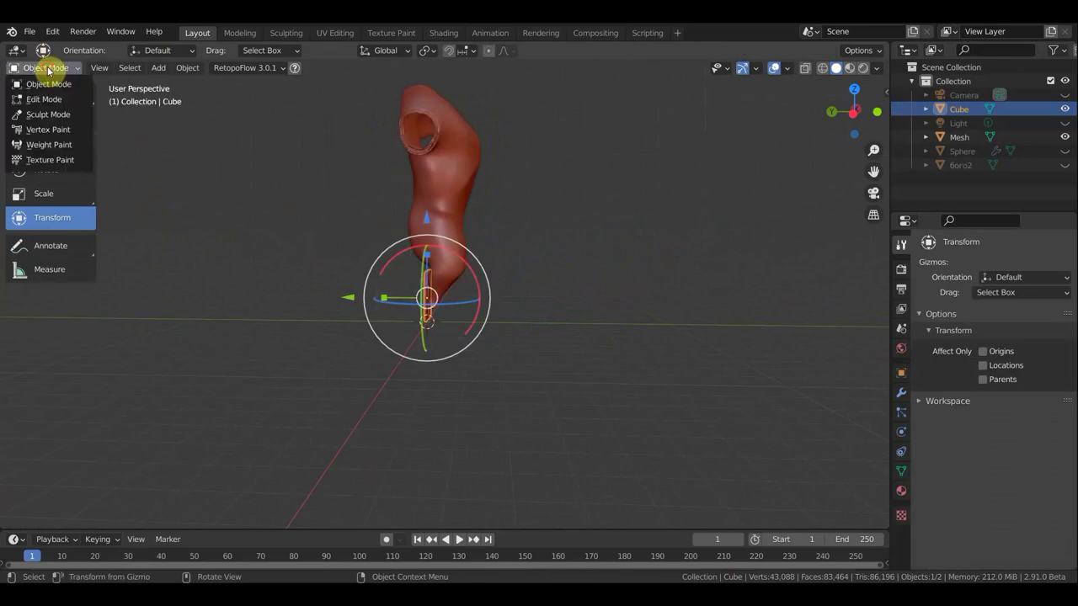
click(52, 117)
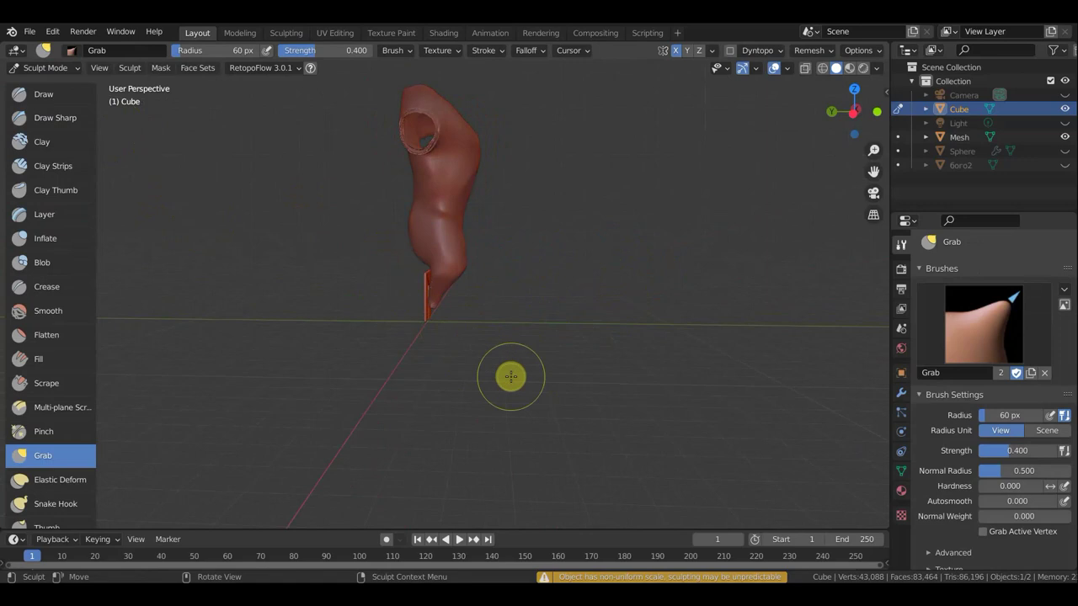
Step: Open the mask options, then make Grab strokes on the torso from a front view
key(alt+a)
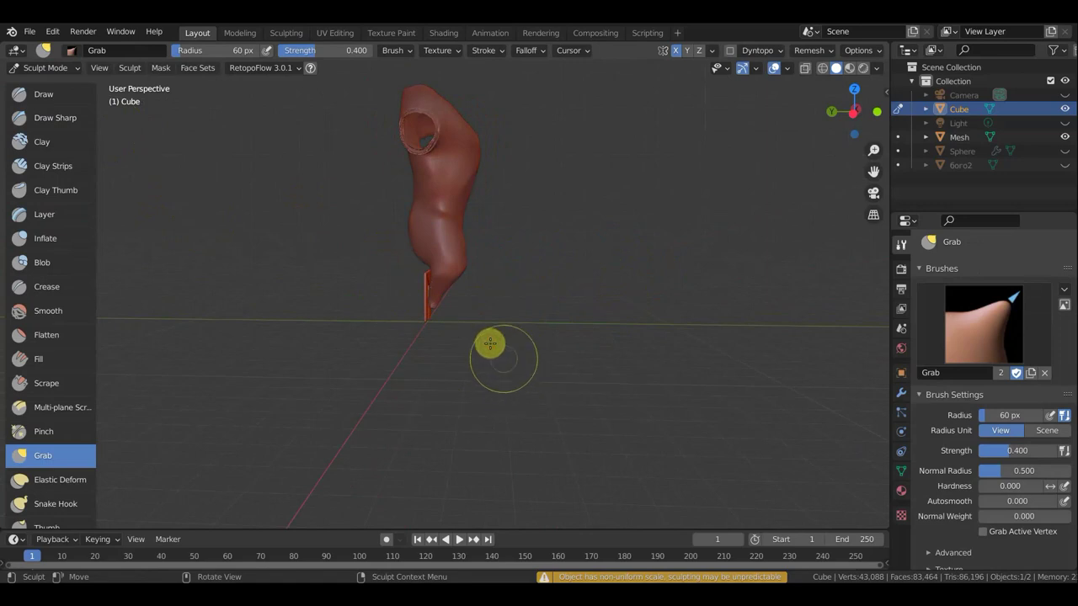
drag(446, 333, 395, 330)
middle_drag(394, 330, 300, 320)
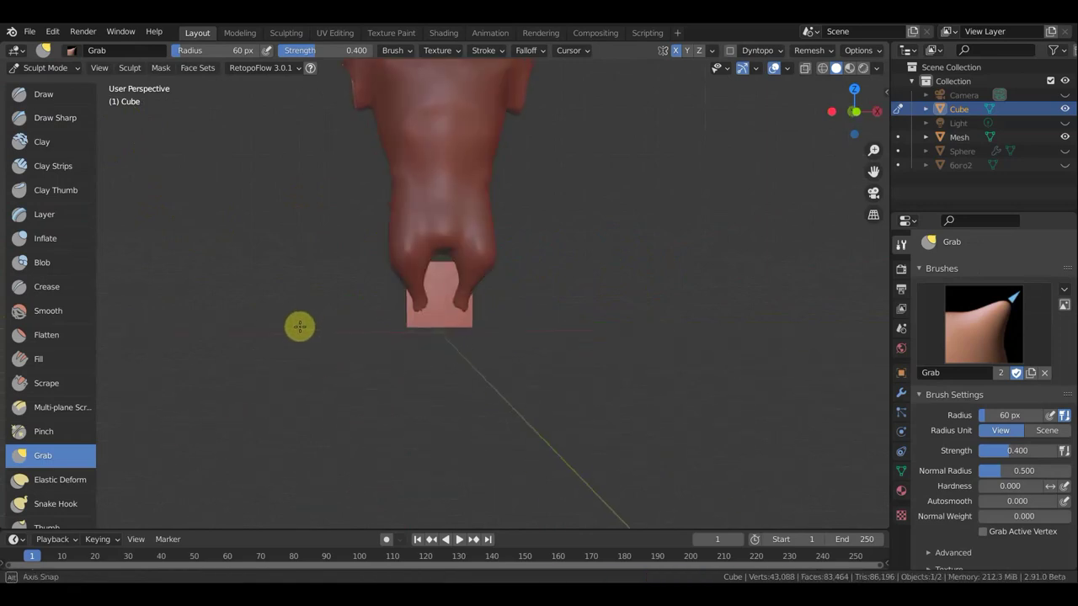
drag(372, 320, 423, 320)
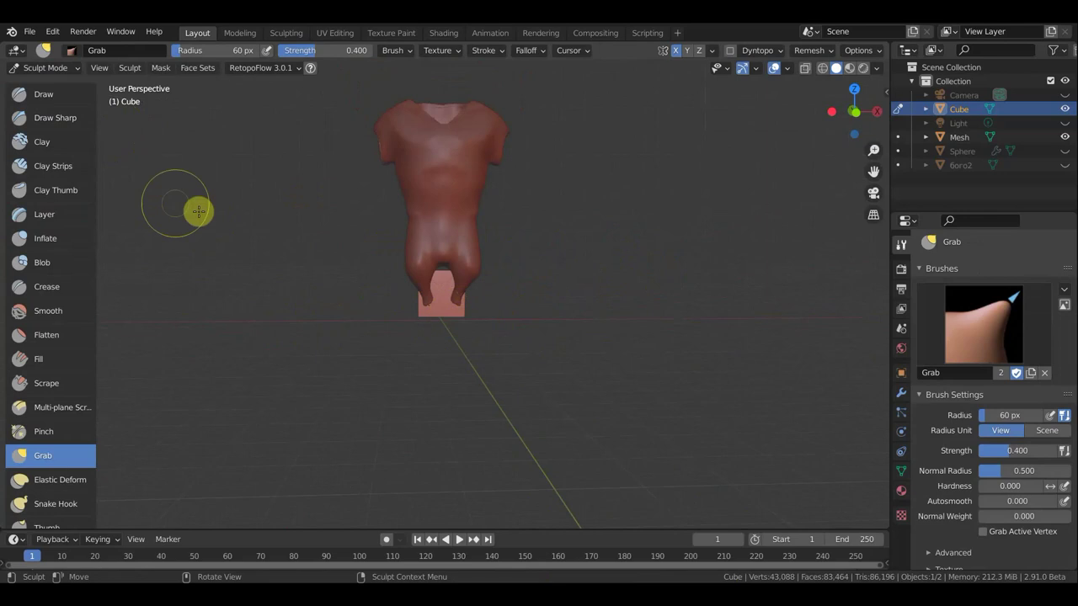
click(49, 69)
Step: In Object Mode with Select Box, move the collar cube up in front of the torso's chest
click(48, 84)
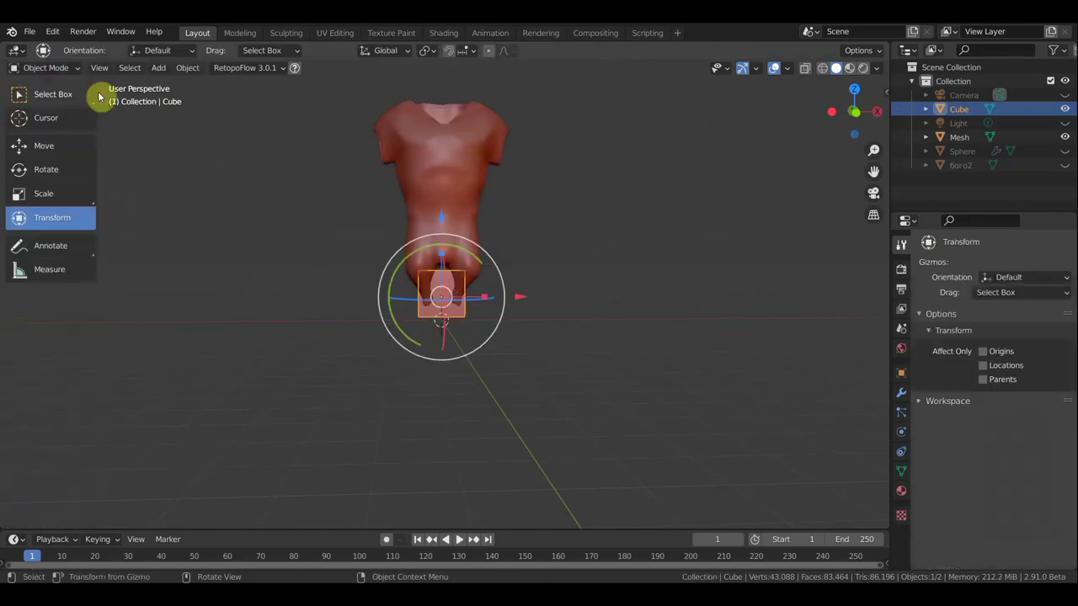
click(57, 98)
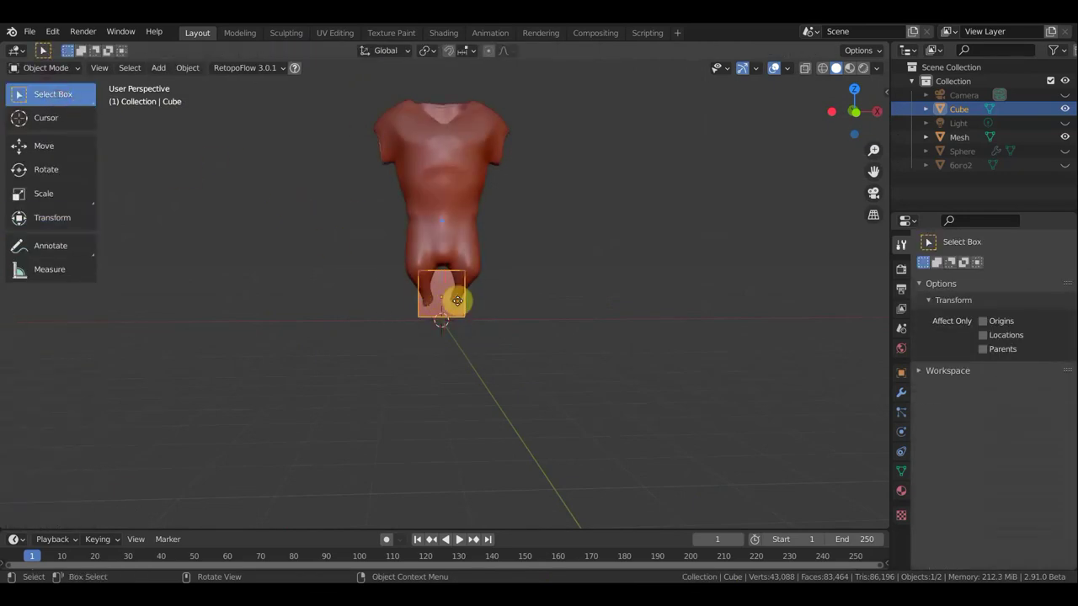
drag(457, 301, 364, 218)
middle_drag(404, 230, 518, 262)
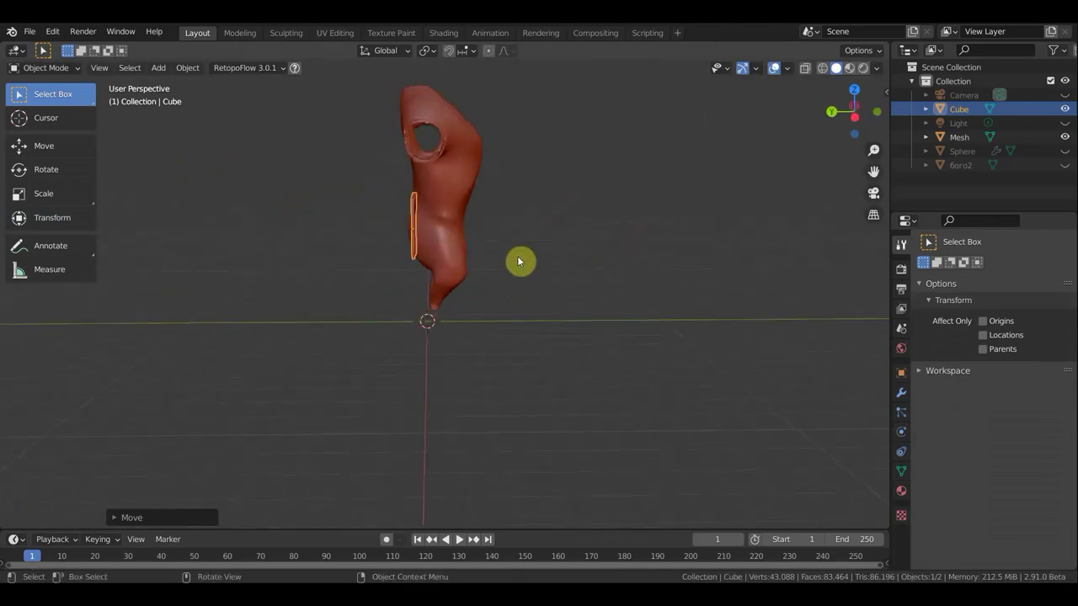
key(g)
click(568, 173)
mouse_move(444, 207)
middle_down()
mouse_move(298, 193)
mouse_move(375, 209)
middle_up()
key(g)
click(426, 215)
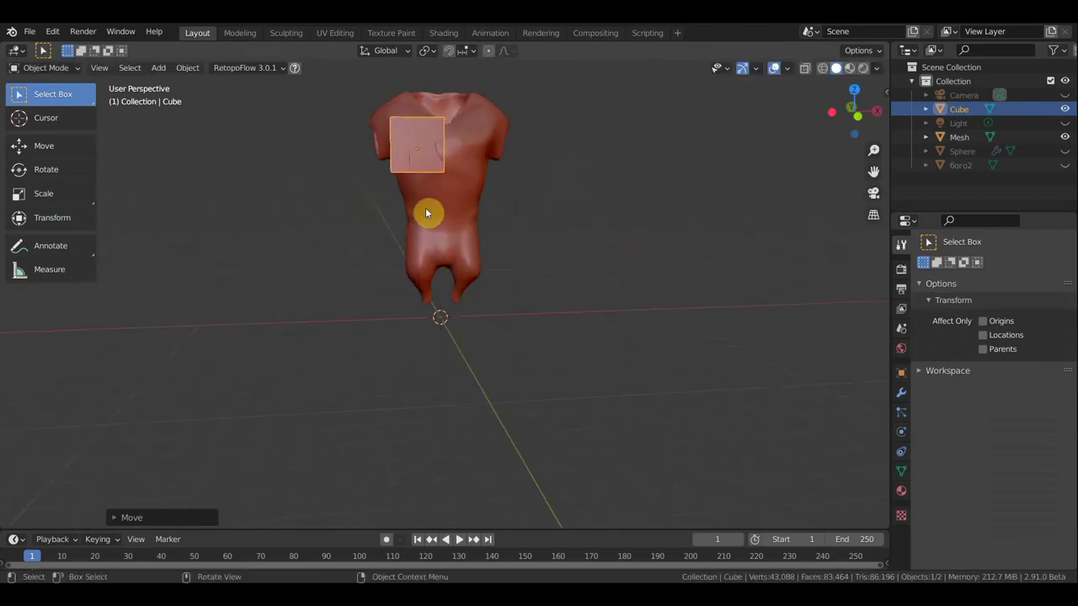
Step: Shrink the cube and tilt it so it lies against the chest
scroll(435, 216, up, 2)
mouse_move(554, 341)
middle_down()
mouse_move(577, 404)
mouse_move(564, 367)
middle_up()
scroll(578, 404, up, 3)
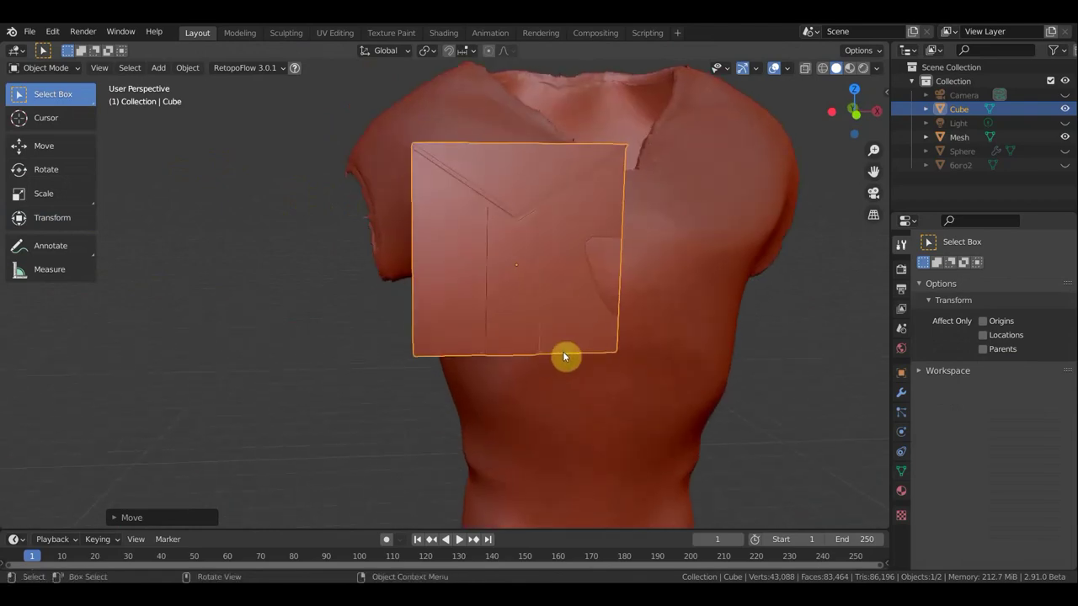
key(s)
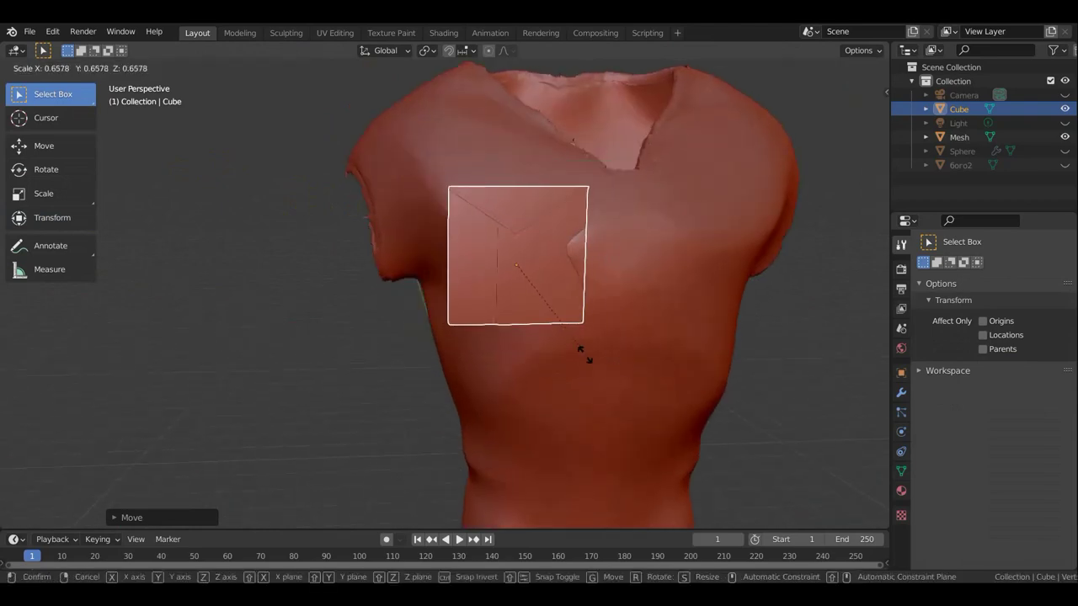
click(563, 347)
middle_drag(623, 357, 734, 352)
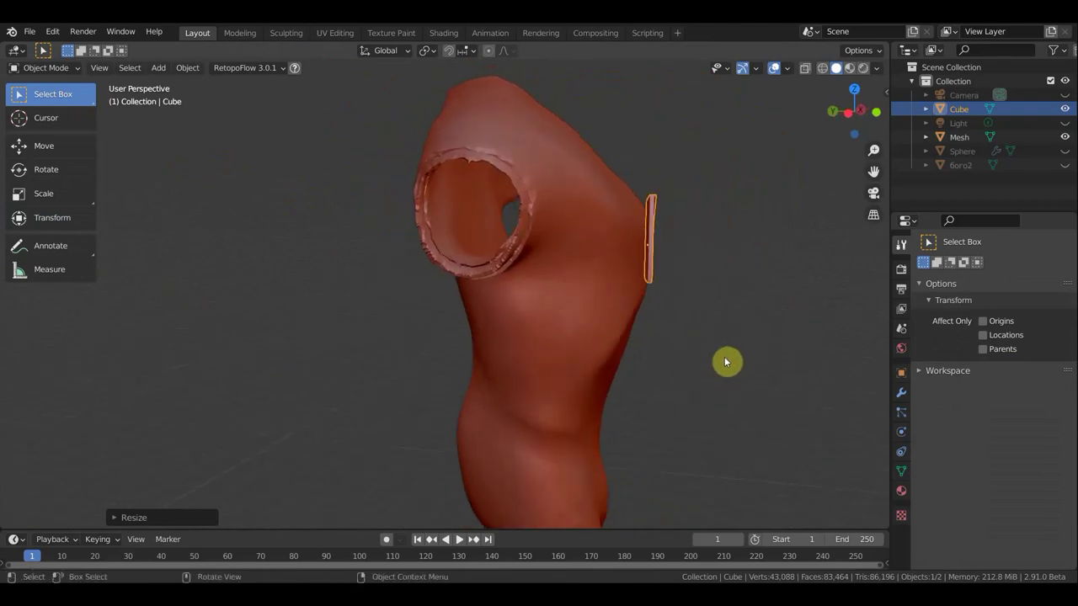
key(r)
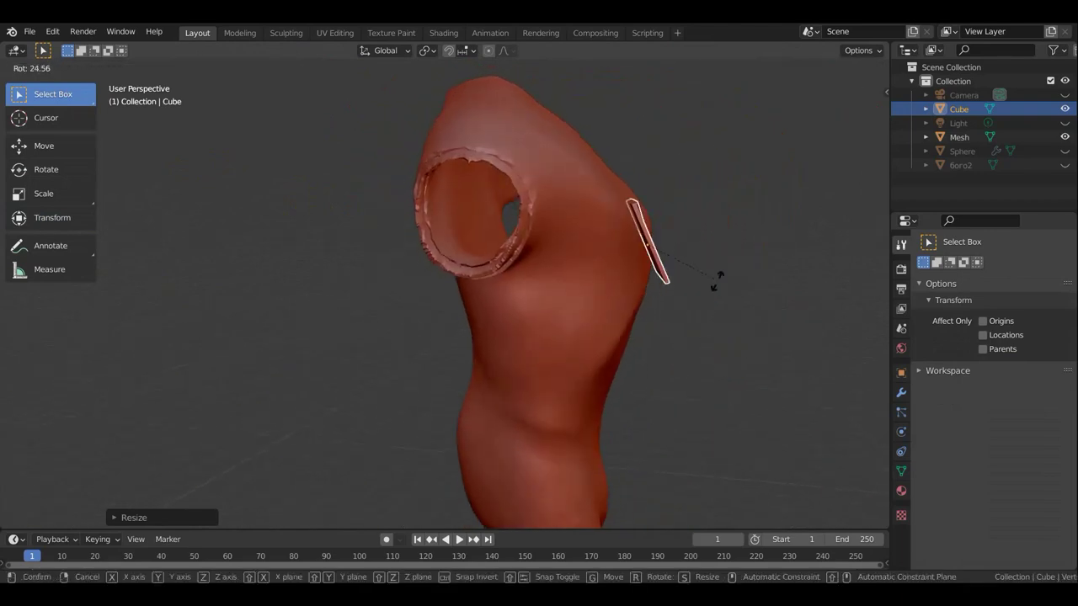
click(719, 294)
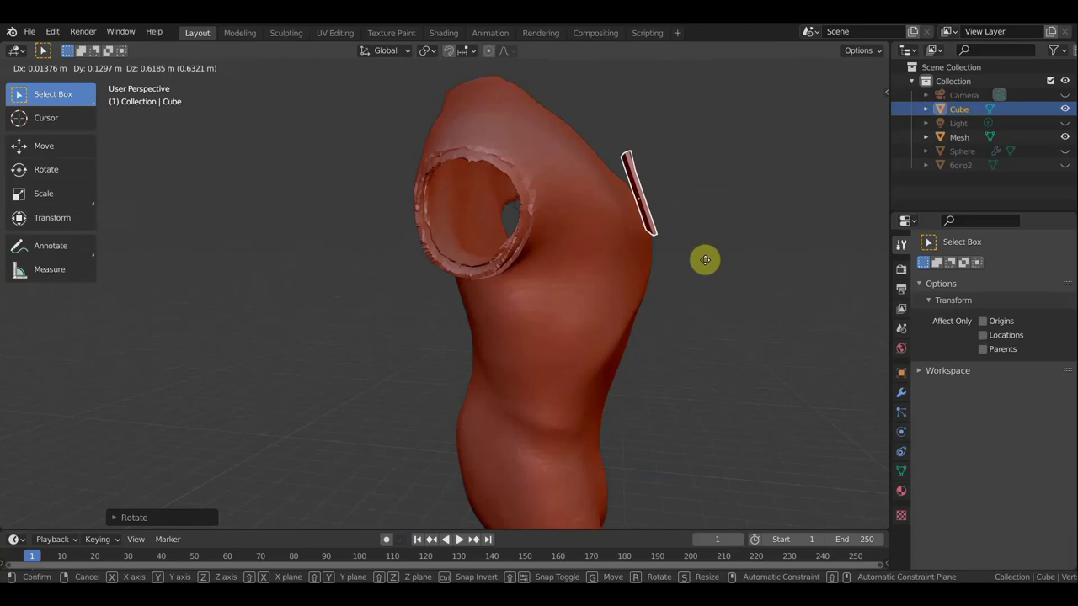
click(703, 257)
key(r)
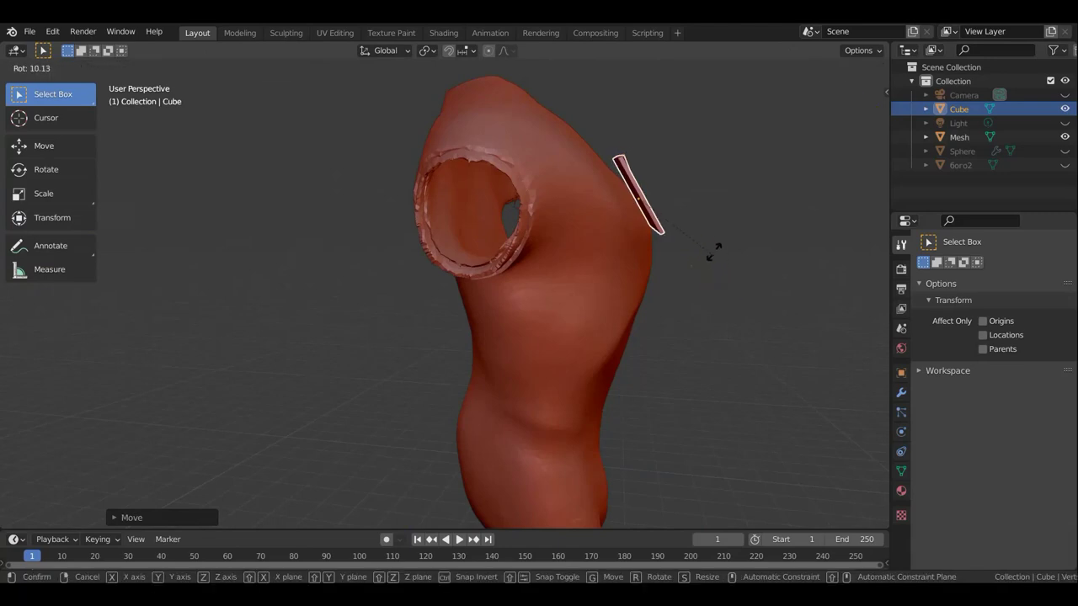
click(715, 247)
Step: Scale the cube down further and start moving it toward the neckline
mouse_move(681, 315)
middle_down()
mouse_move(563, 326)
mouse_move(591, 291)
middle_up()
key(s)
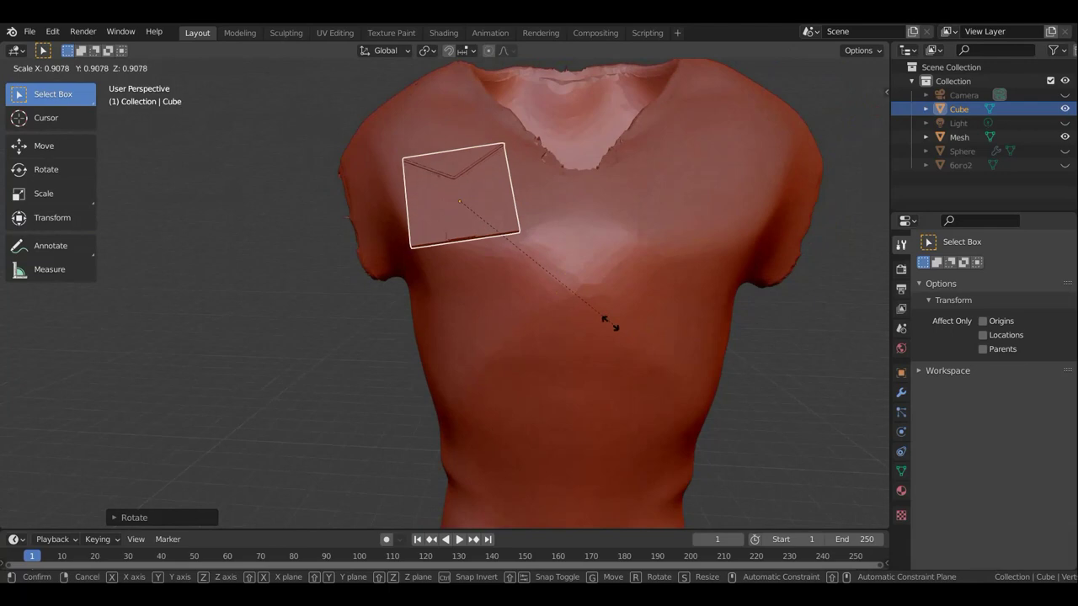
click(587, 316)
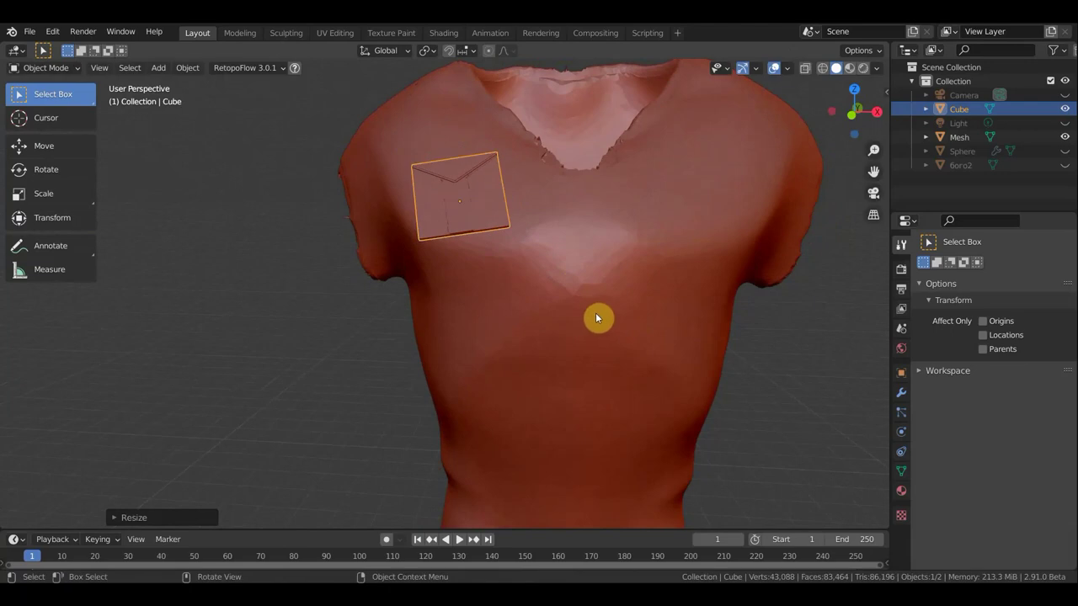
key(g)
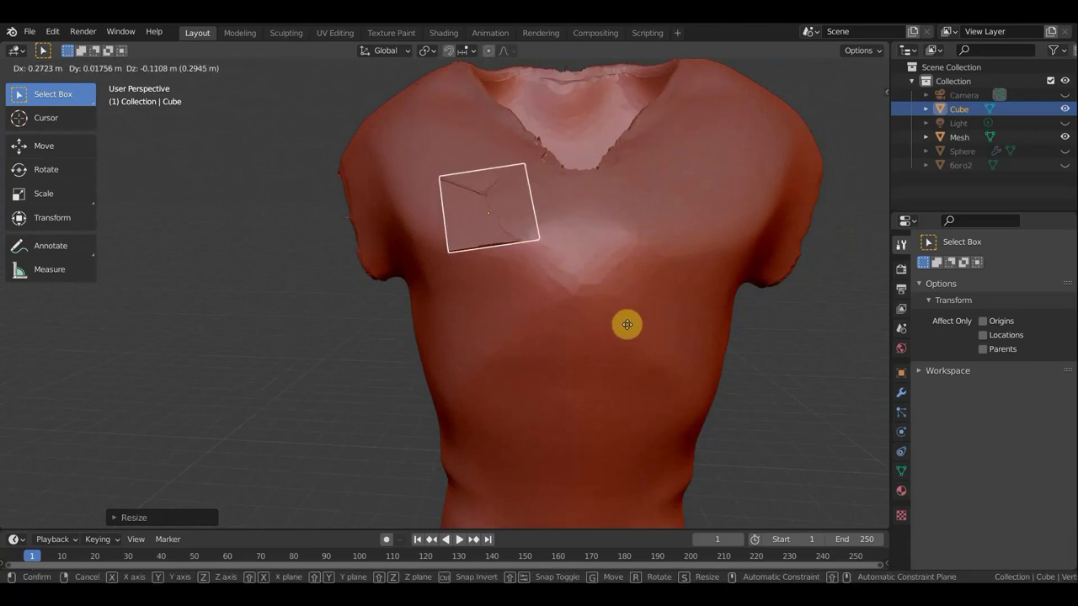
Step: Set the cube on the upper chest and rotate it upright to sit nearly flush with the surface
click(622, 368)
mouse_move(623, 373)
middle_down()
mouse_move(694, 386)
mouse_move(271, 362)
middle_up()
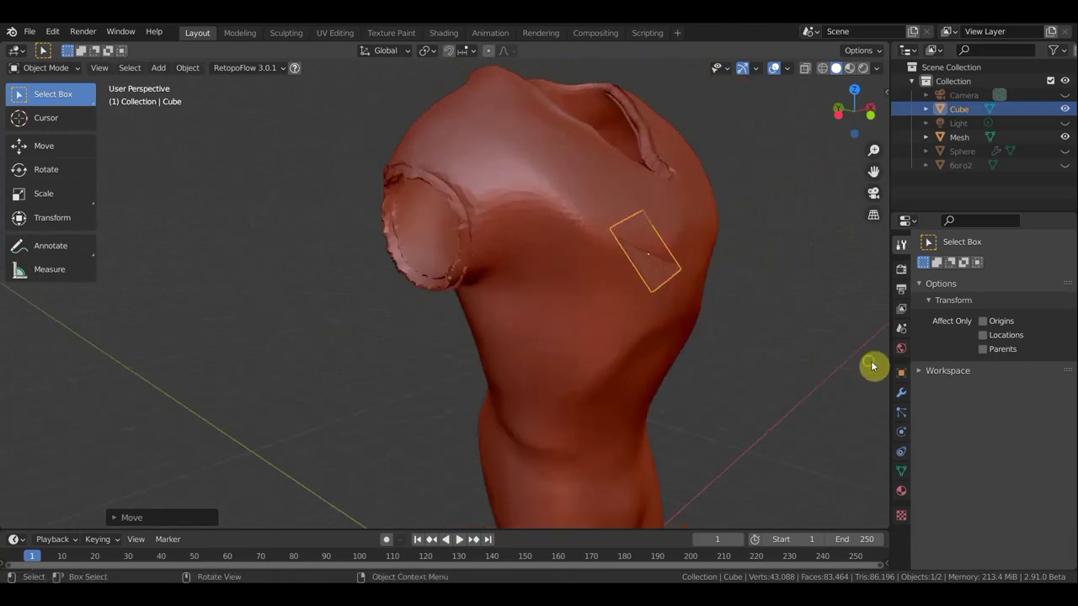
mouse_move(539, 390)
middle_down()
mouse_move(650, 388)
mouse_move(703, 370)
mouse_move(681, 375)
mouse_move(716, 386)
mouse_move(717, 464)
mouse_move(560, 280)
middle_up()
key(r)
click(675, 417)
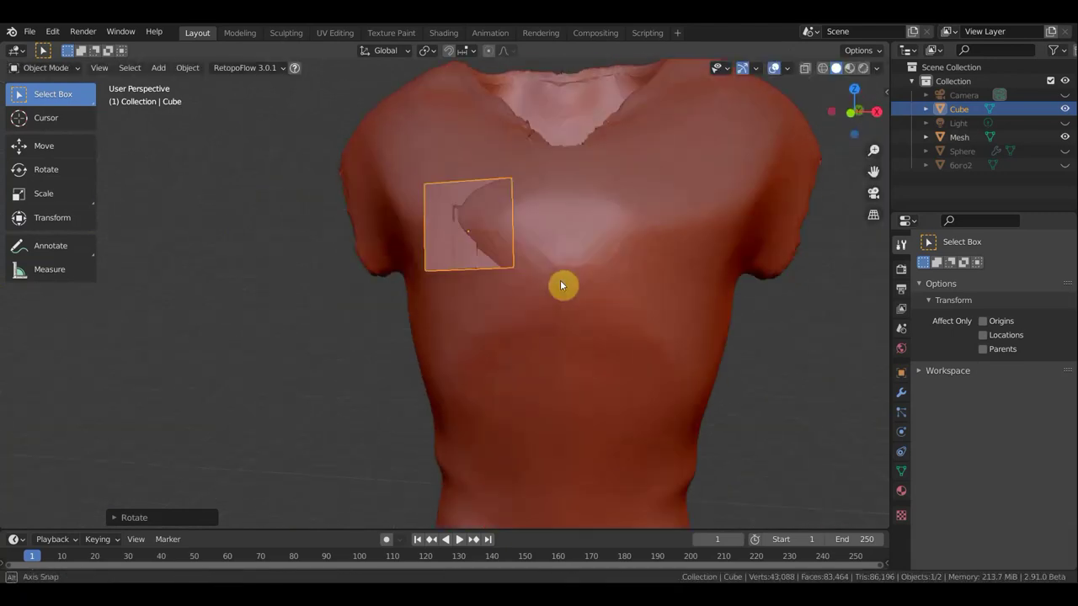
Step: Zoom out to frame the whole shirt-shaped torso in Front Orthographic view
key(KP_1)
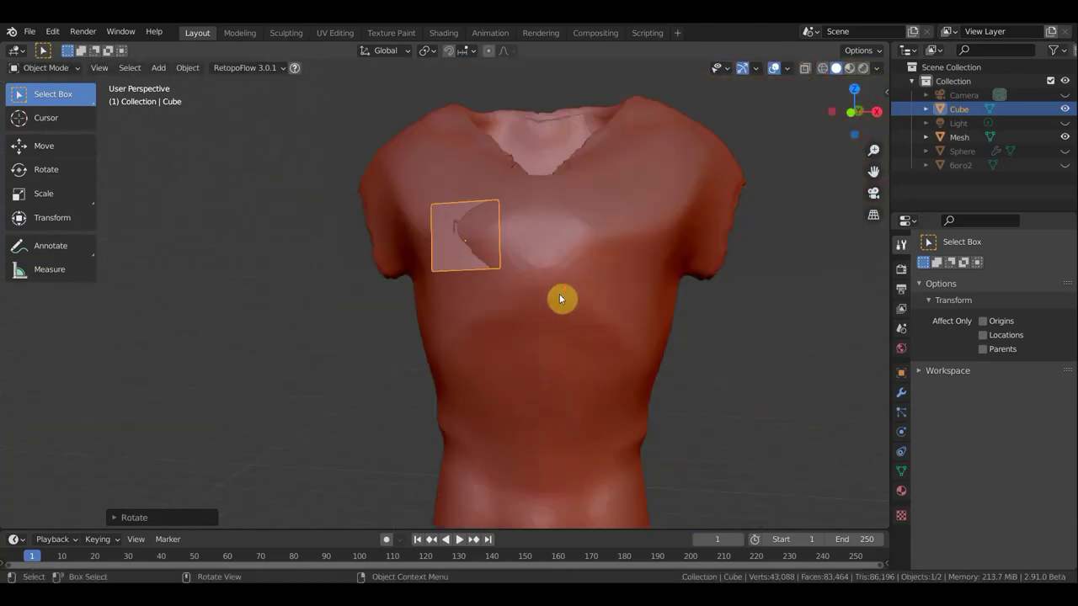
scroll(561, 295, down, 3)
scroll(559, 295, down, 1)
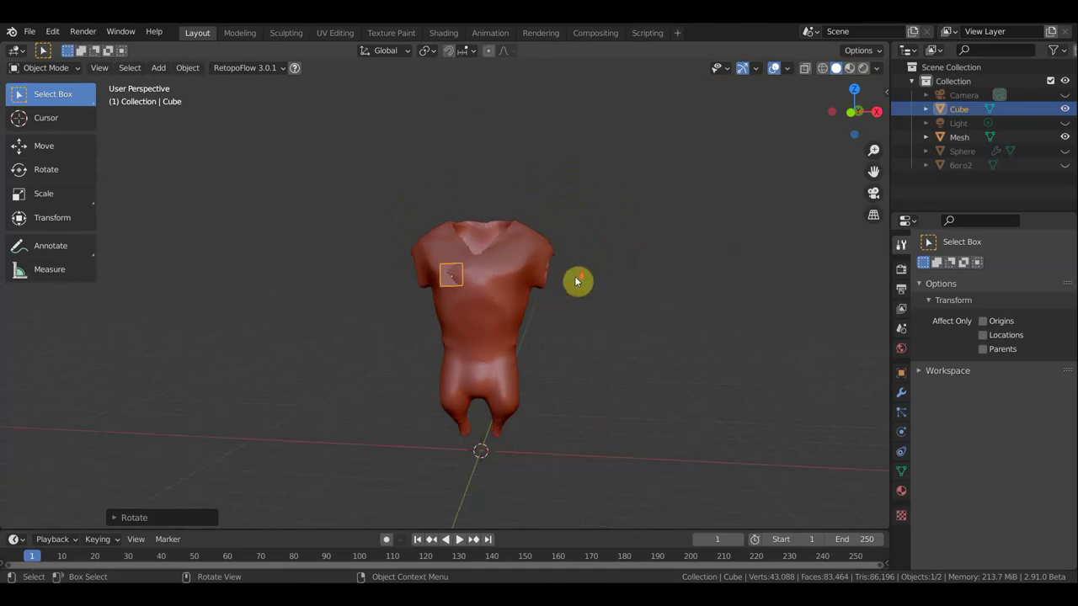
scroll(576, 280, up, 4)
scroll(571, 278, up, 5)
mouse_move(571, 279)
middle_down()
mouse_move(530, 253)
mouse_move(447, 255)
mouse_move(575, 295)
mouse_move(503, 298)
middle_up()
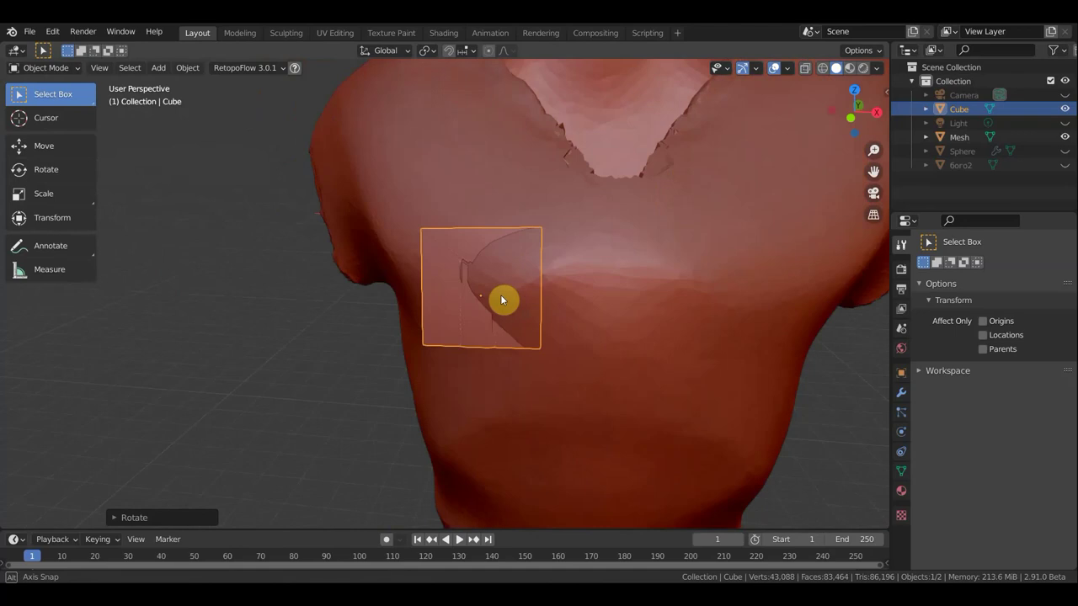
scroll(503, 295, up, 4)
scroll(503, 288, down, 2)
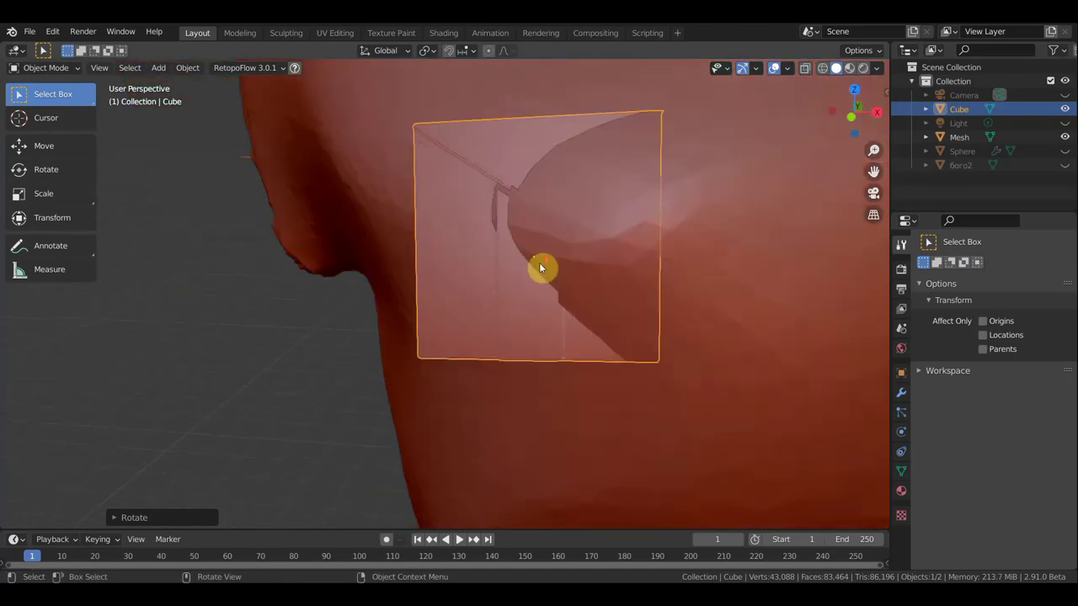
scroll(544, 267, down, 5)
scroll(534, 271, down, 3)
scroll(534, 269, down, 2)
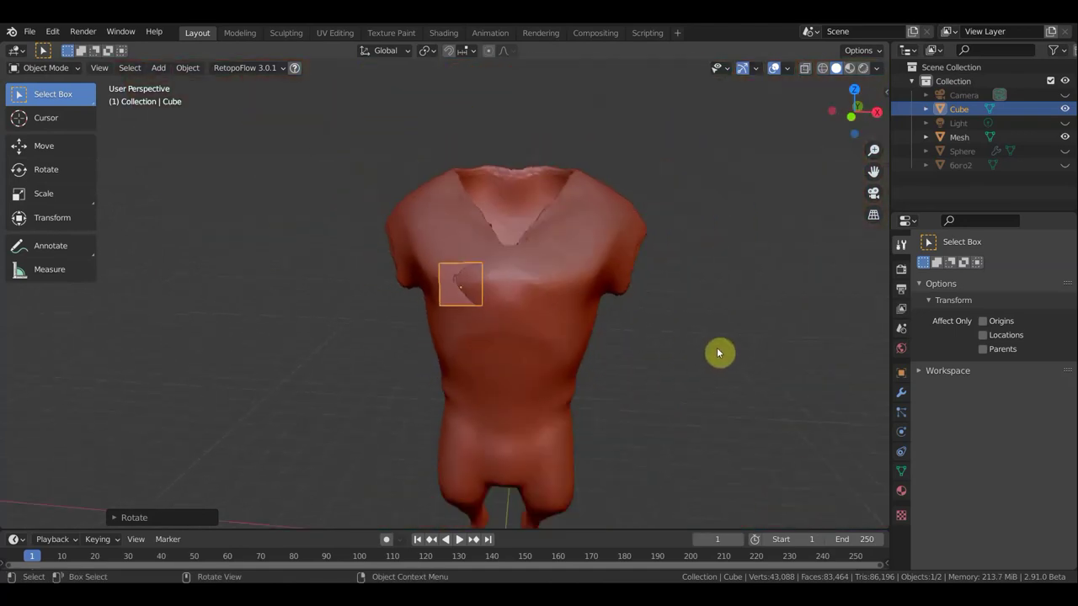
key(KP_1)
scroll(720, 354, down, 2)
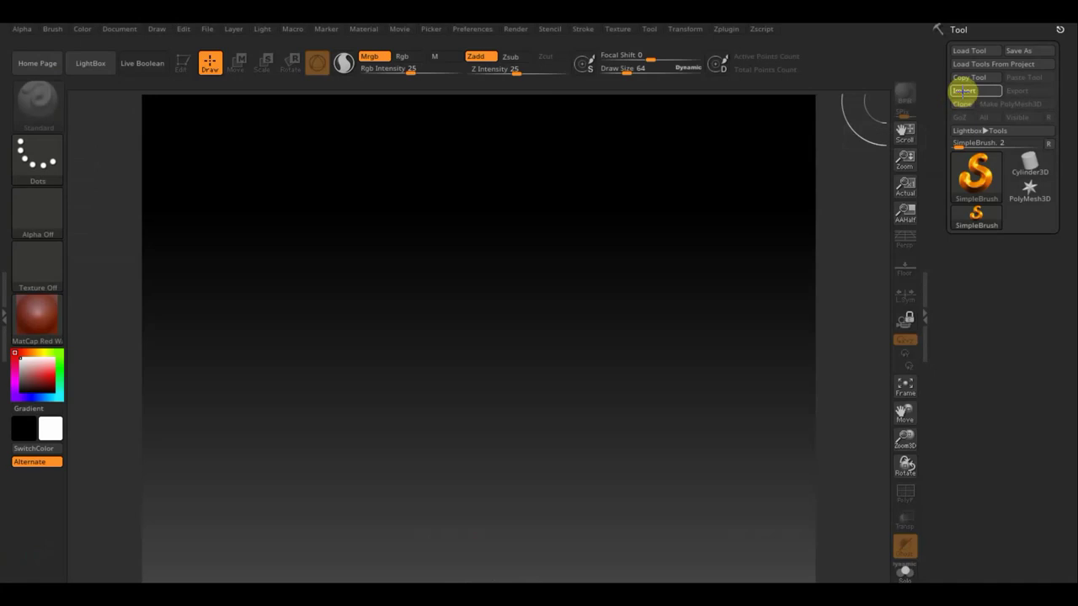
Step: Import бого.3 from Desktop > бого, draw it on the canvas and switch to Edit mode
click(963, 91)
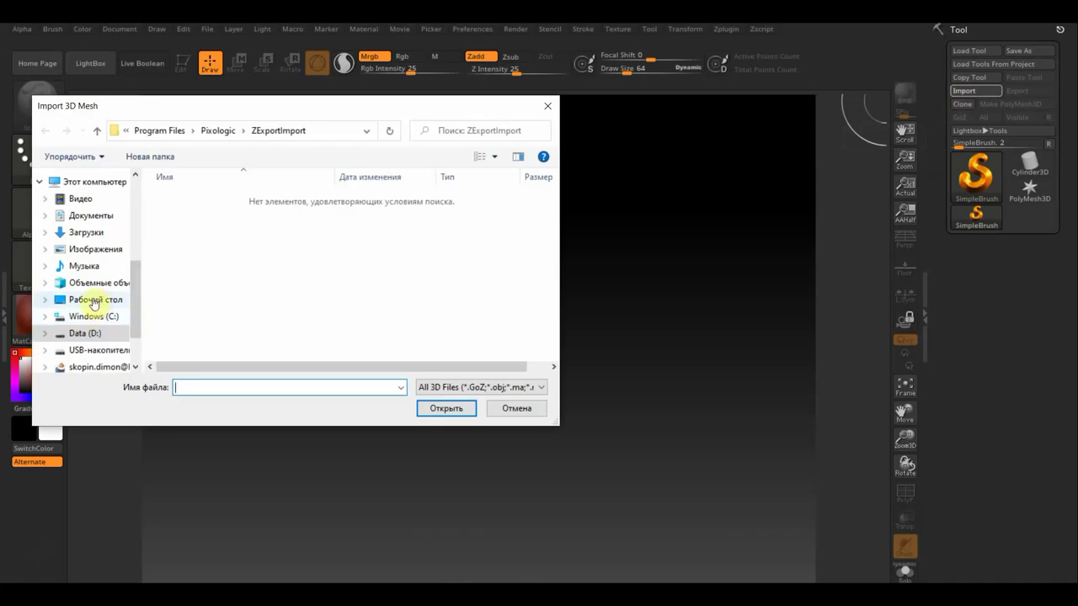
click(94, 301)
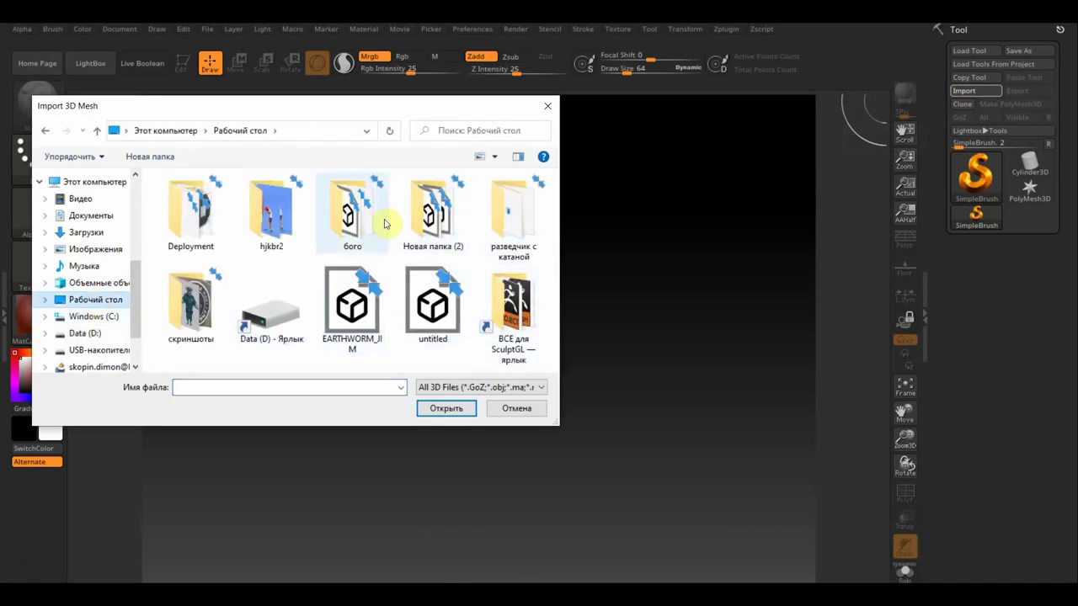
double_click(349, 220)
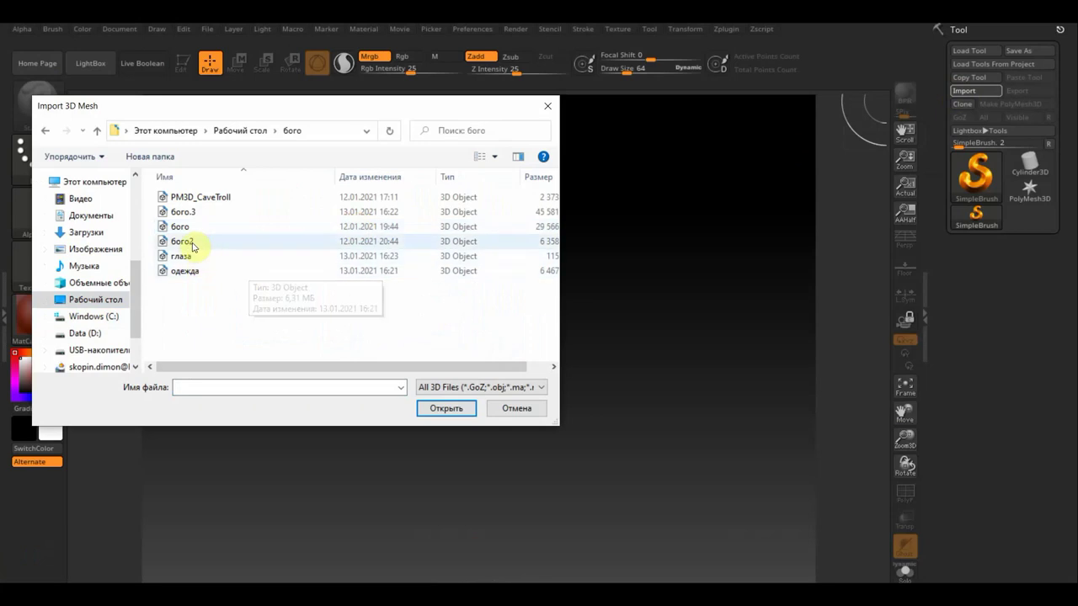
click(182, 211)
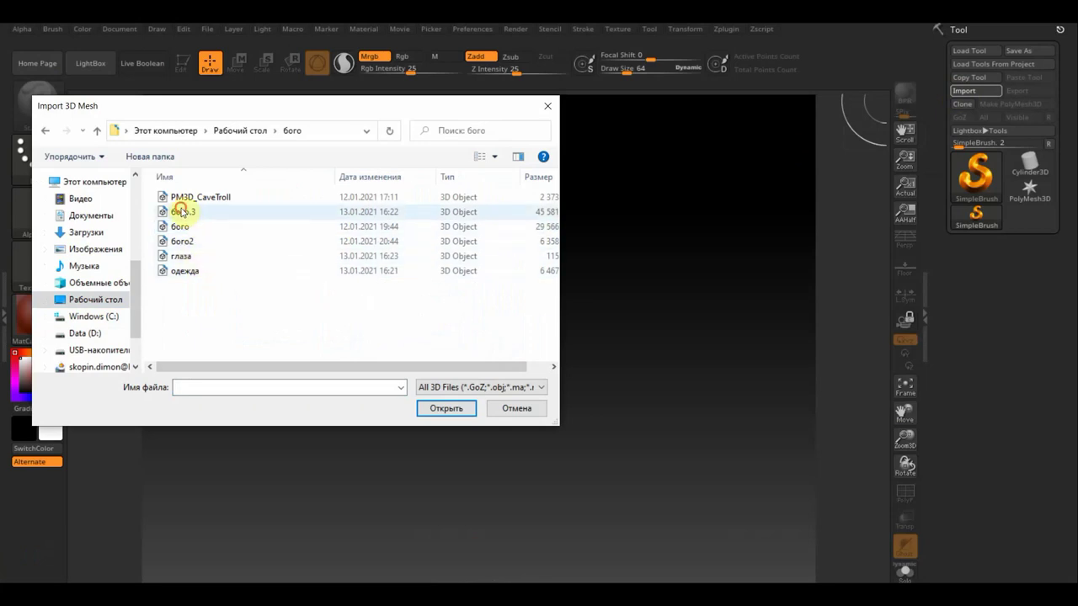
click(446, 405)
drag(483, 333, 481, 507)
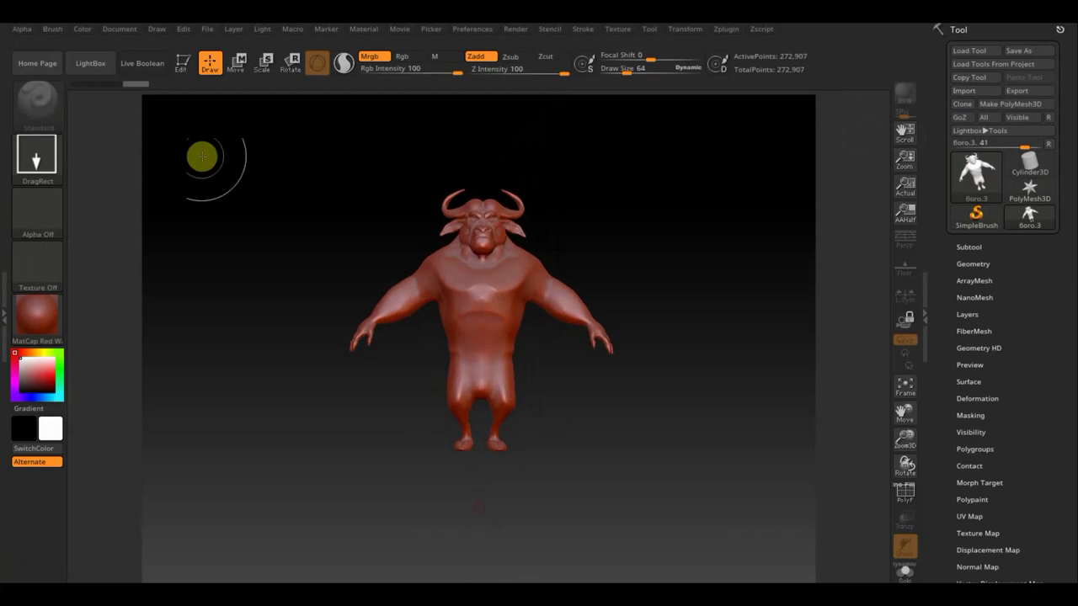
click(184, 67)
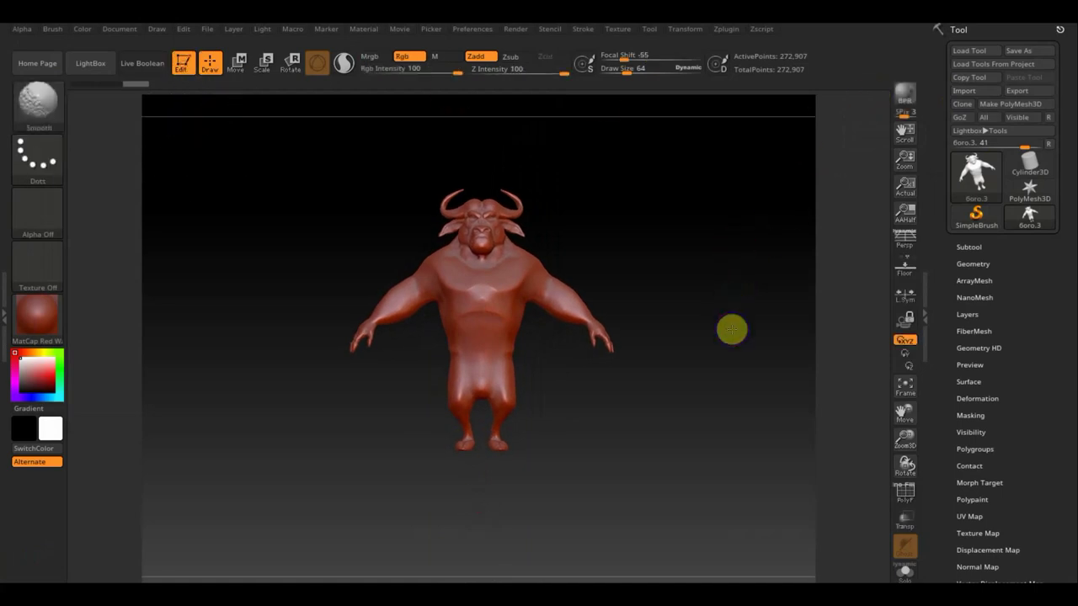
Step: Duplicate the bull subtool and import the одежда clothing mesh into the copy
click(967, 245)
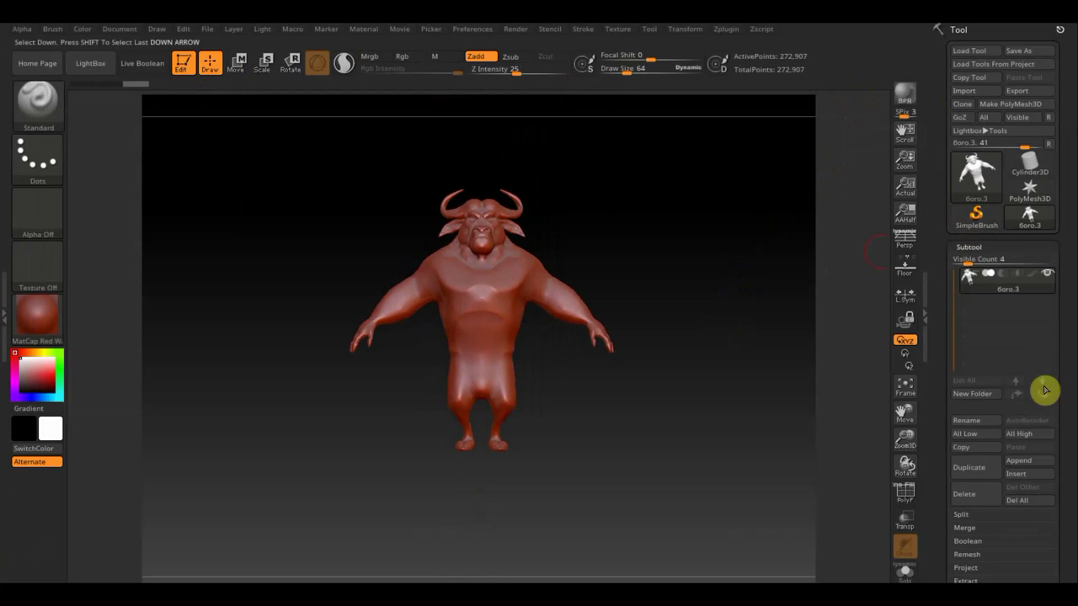
click(977, 468)
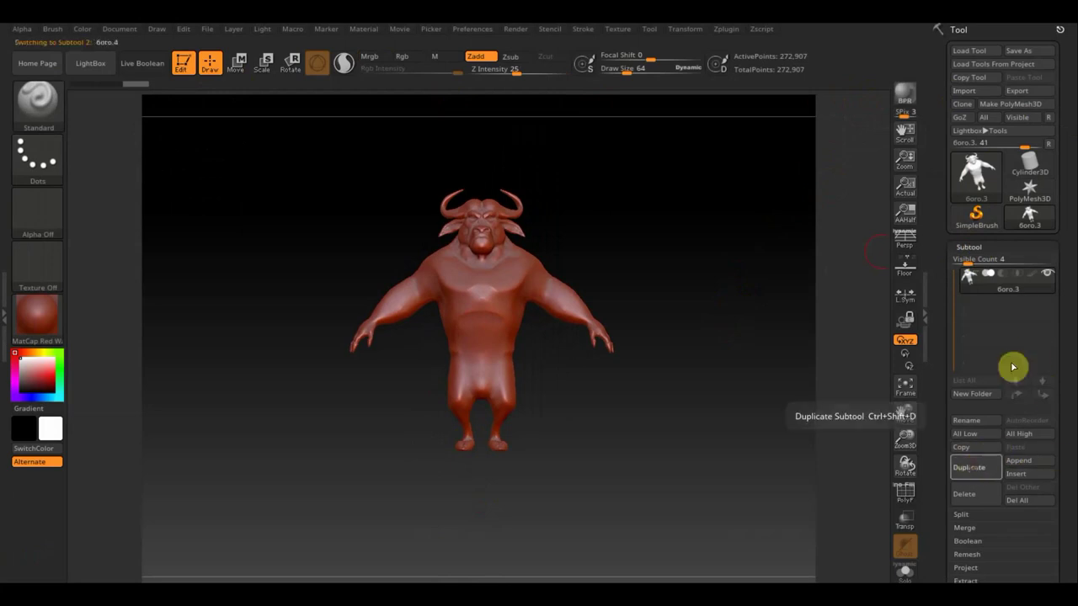
click(964, 90)
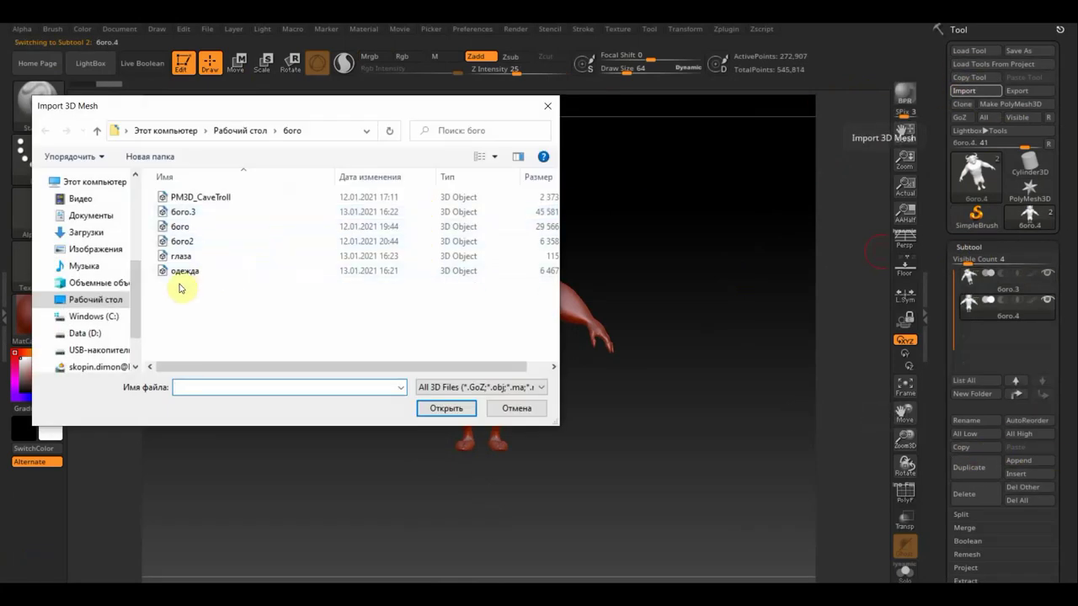
click(186, 273)
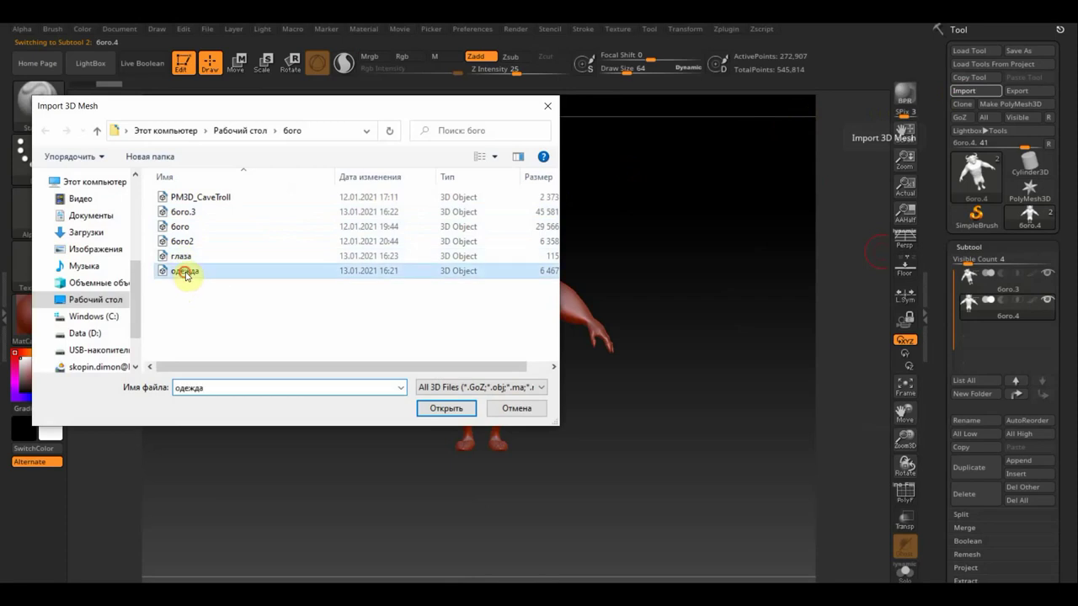
click(446, 409)
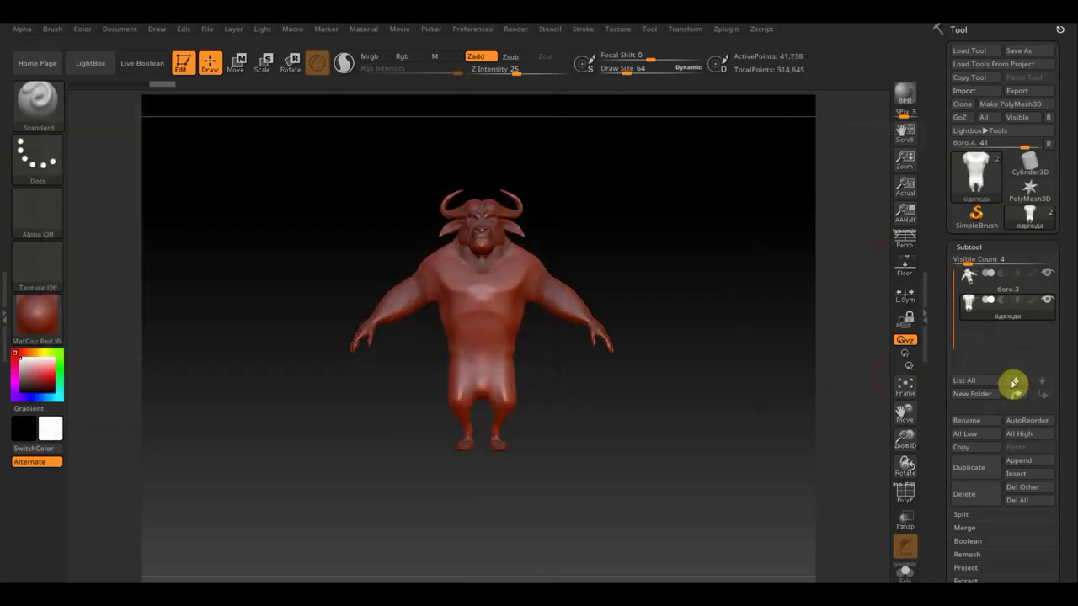
Step: Duplicate again, import the глаза eyes mesh, then select the одежда subtool
click(978, 472)
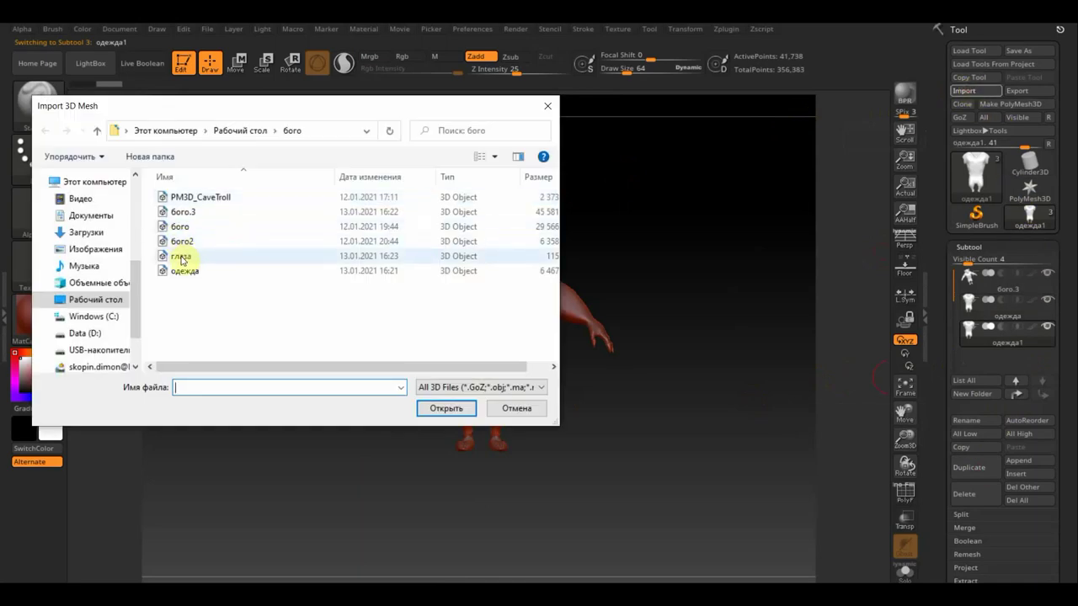
click(180, 256)
click(452, 411)
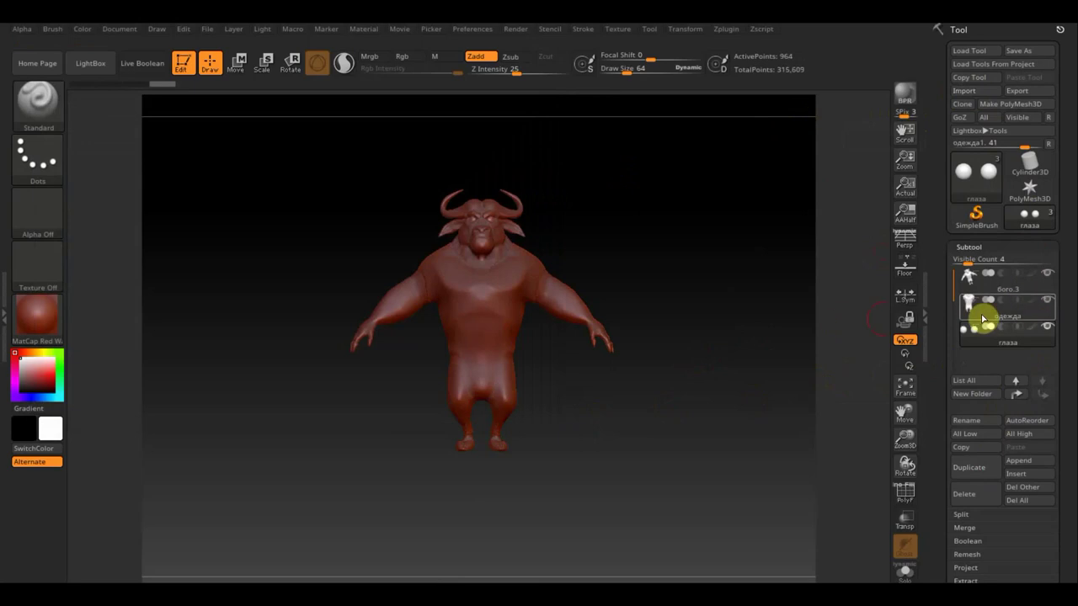
click(978, 305)
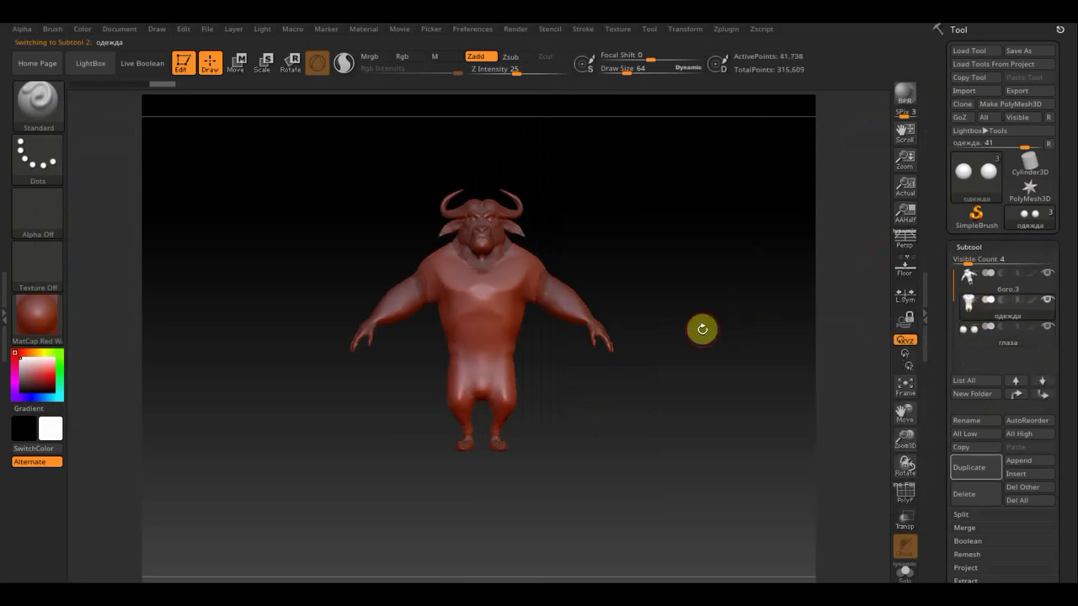
Step: Zoom and rotate the bull, flash the shirt's PolyF wireframe, and scroll the Tool palette down to Geometry
mouse_move(698, 294)
alt+mouse_down()
mouse_move(713, 424)
mouse_move(642, 457)
alt+mouse_up()
mouse_move(698, 260)
mouse_down()
mouse_move(729, 269)
mouse_move(688, 267)
mouse_move(777, 207)
mouse_up()
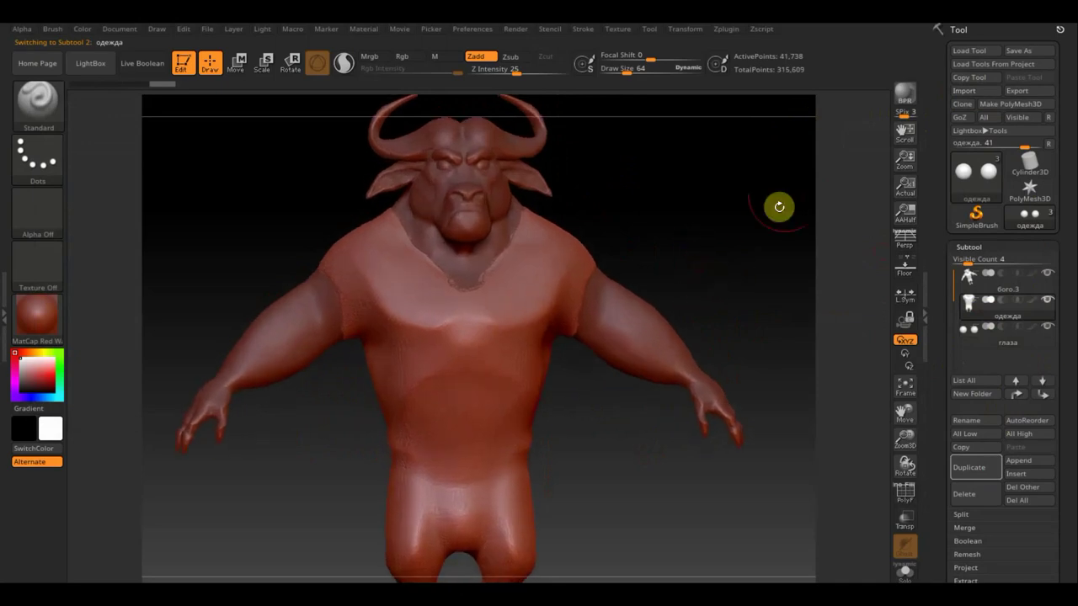
click(909, 496)
click(908, 495)
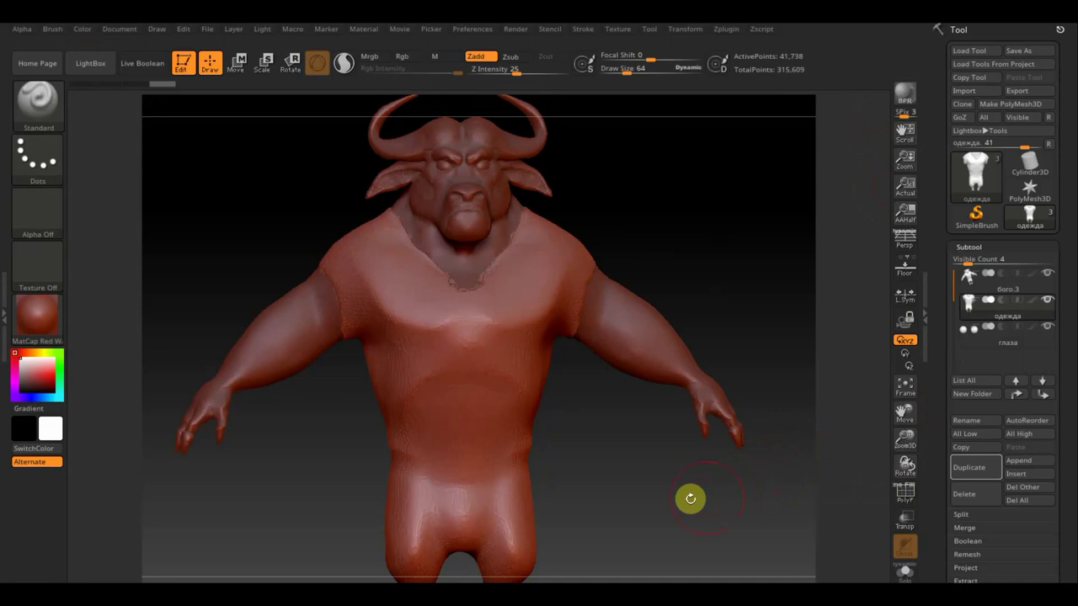
mouse_move(691, 497)
alt+mouse_down()
mouse_move(637, 458)
mouse_move(732, 474)
alt+mouse_up()
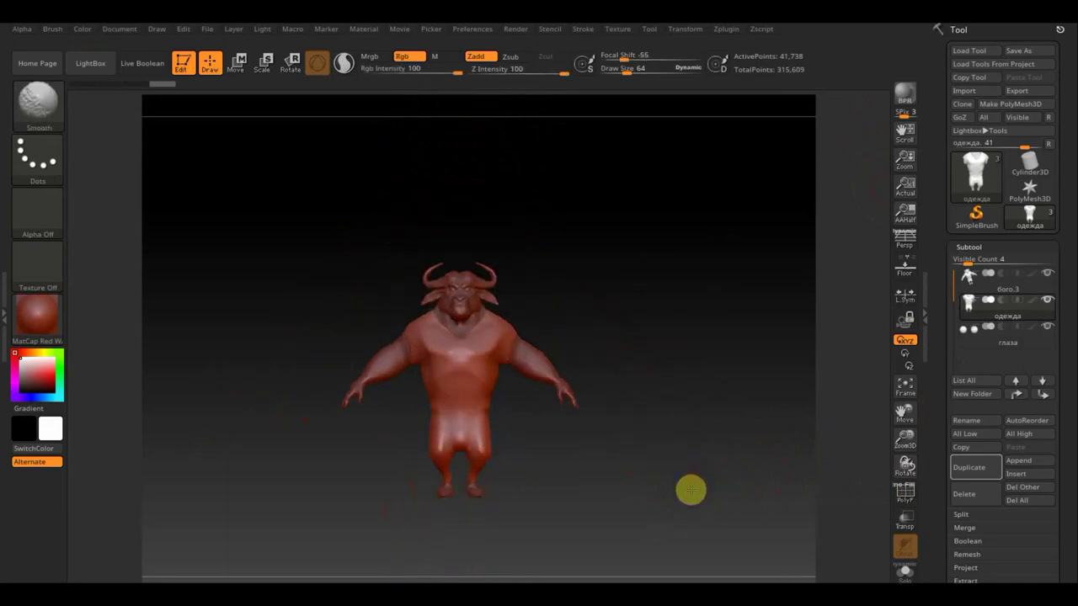
mouse_move(669, 484)
alt+mouse_down()
mouse_move(661, 435)
mouse_move(699, 524)
mouse_move(702, 462)
alt+mouse_up()
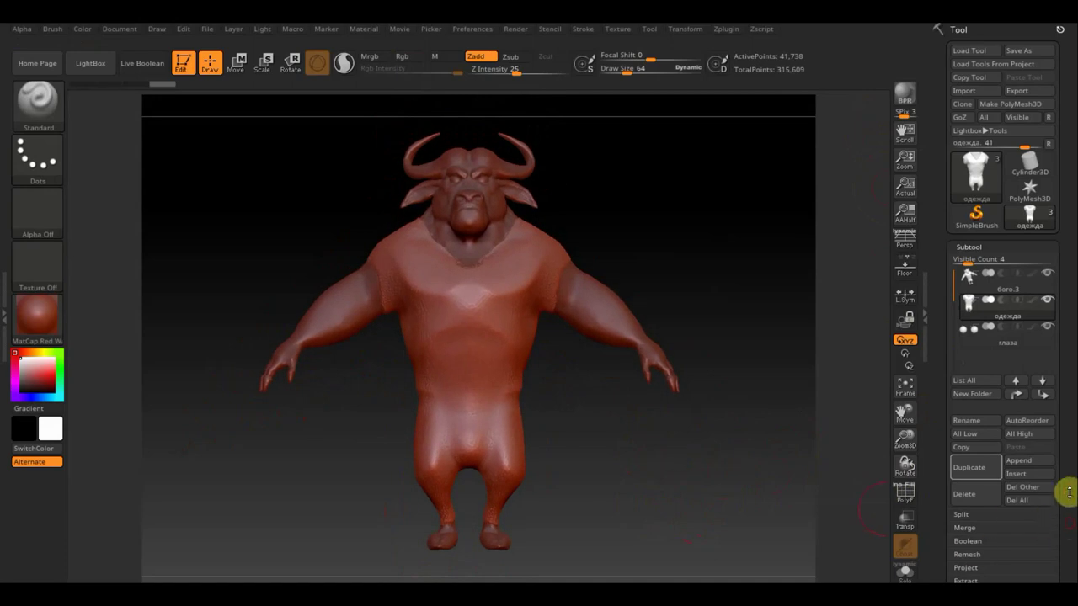
drag(1068, 493, 1066, 423)
Step: Open Geometry > DynaMesh, try a remesh at resolution 224, and undo it
click(962, 361)
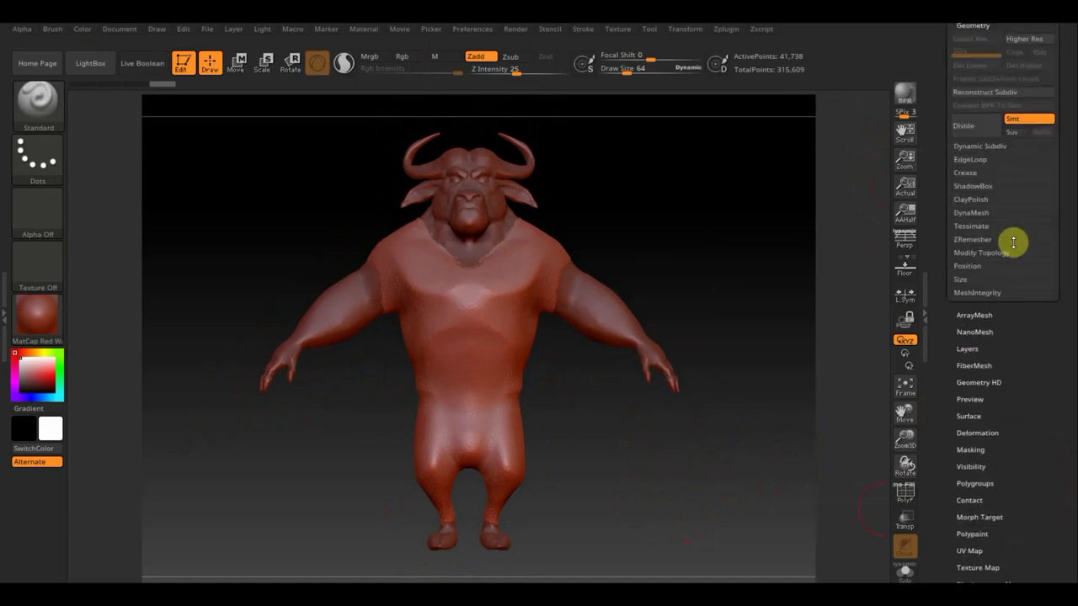
click(970, 212)
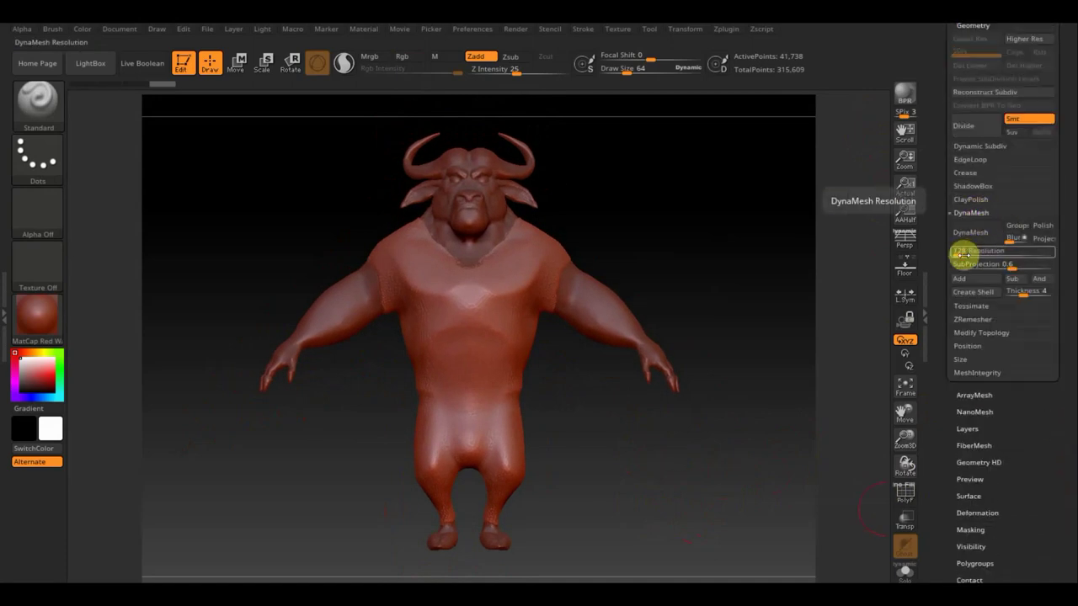
drag(962, 253, 963, 254)
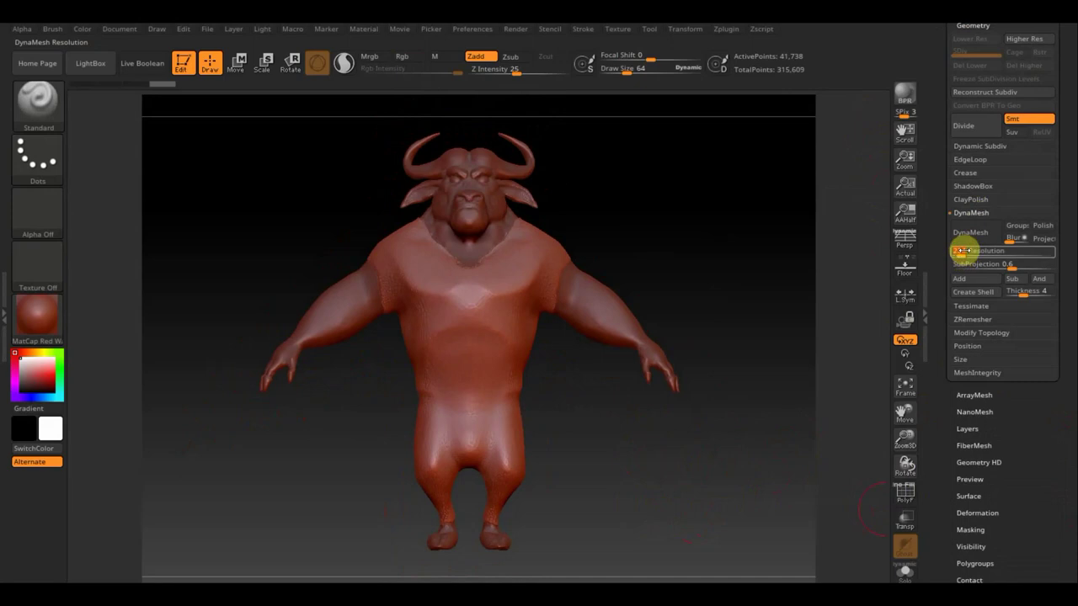
click(971, 232)
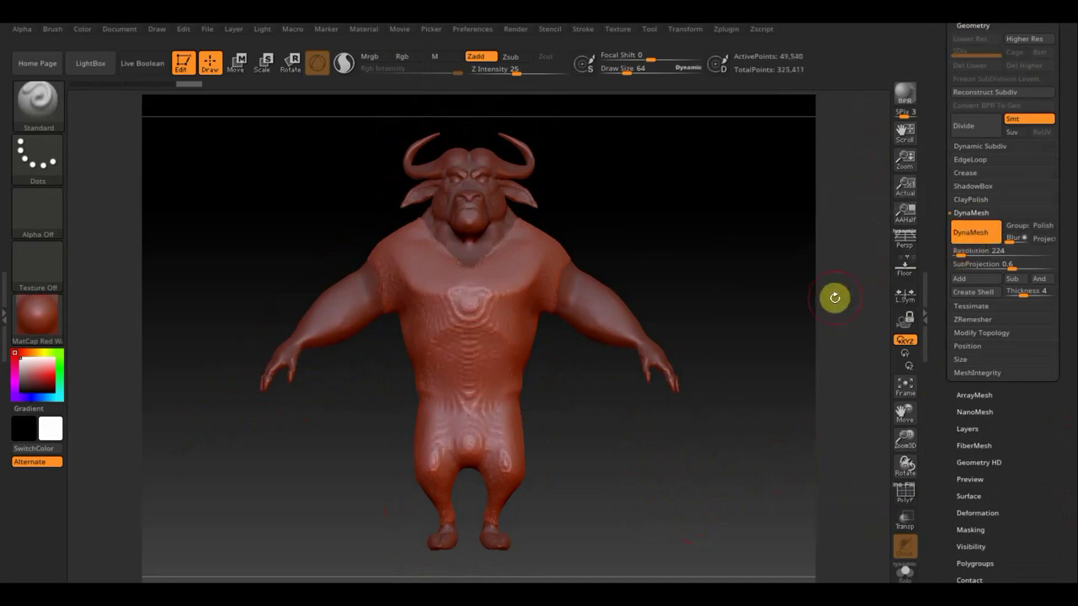
key(ctrl+z)
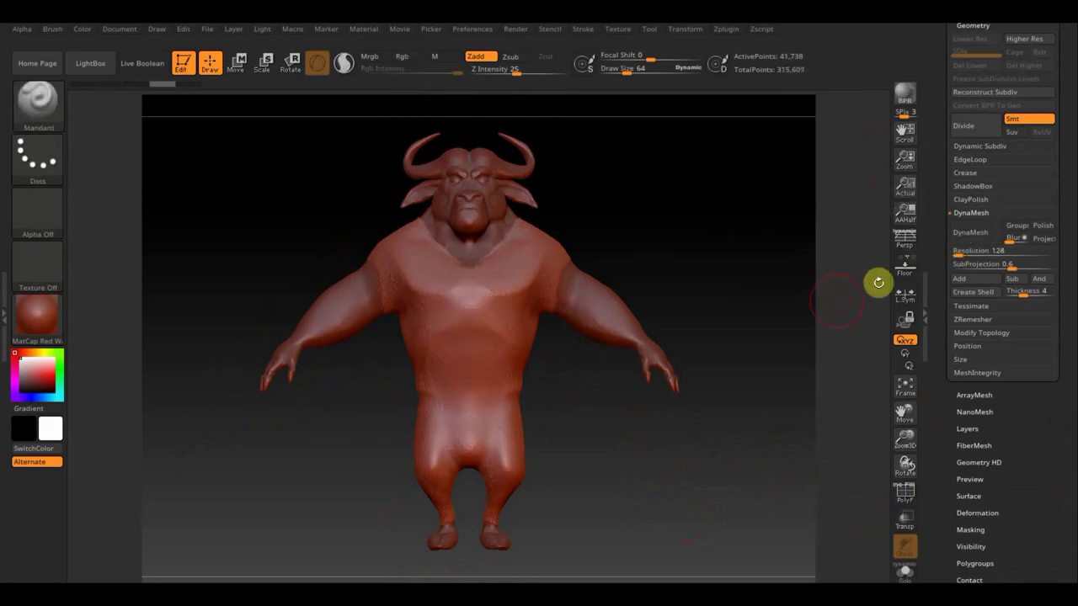
Step: Set DynaMesh resolution to 280, enable Polish, and remesh the одежда clothing
click(961, 251)
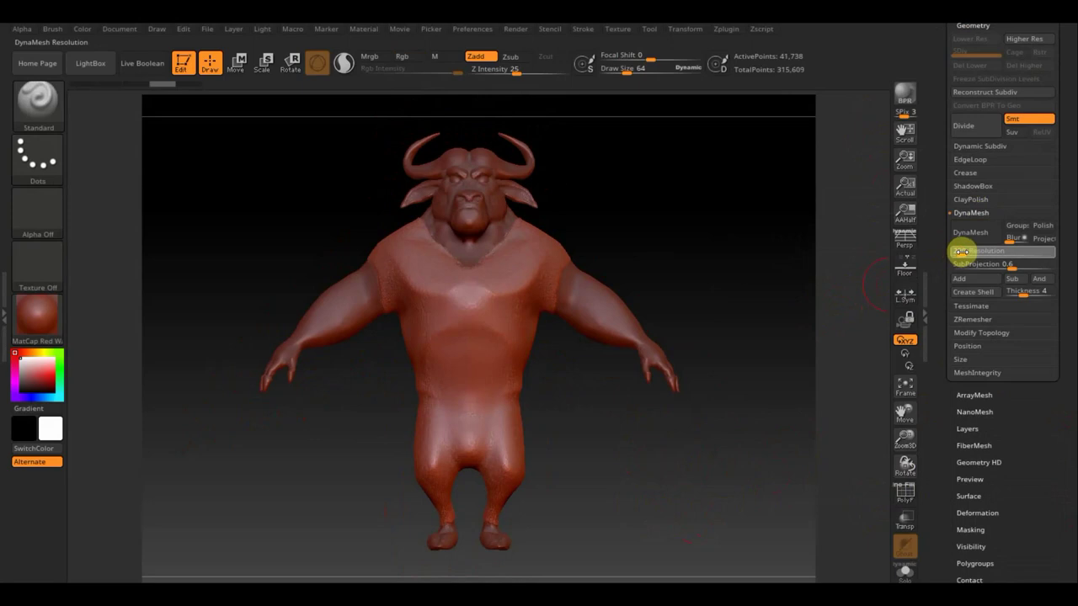
key(Return)
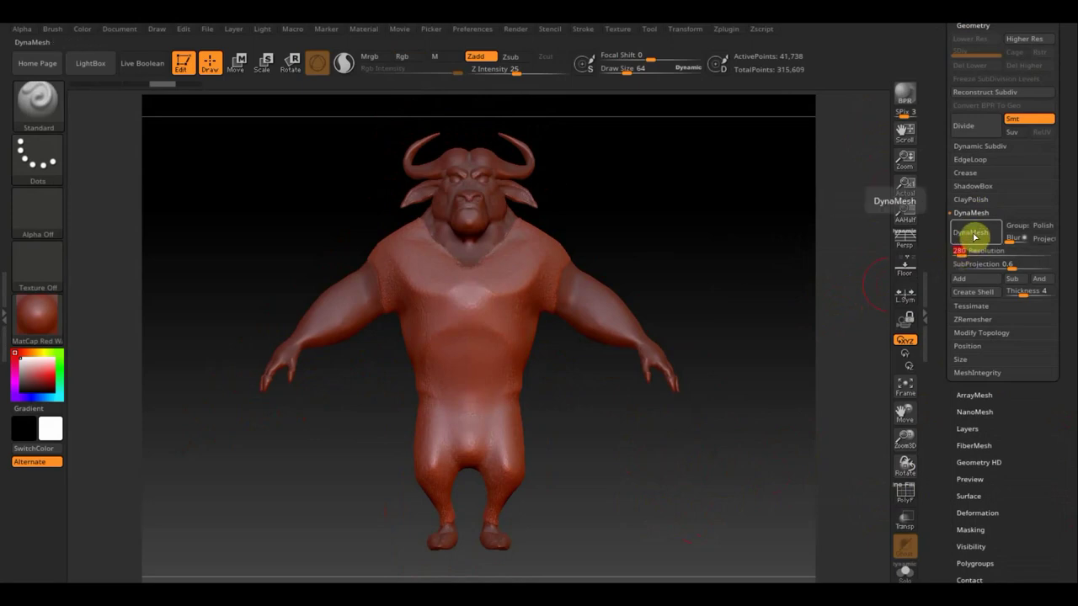
click(1043, 226)
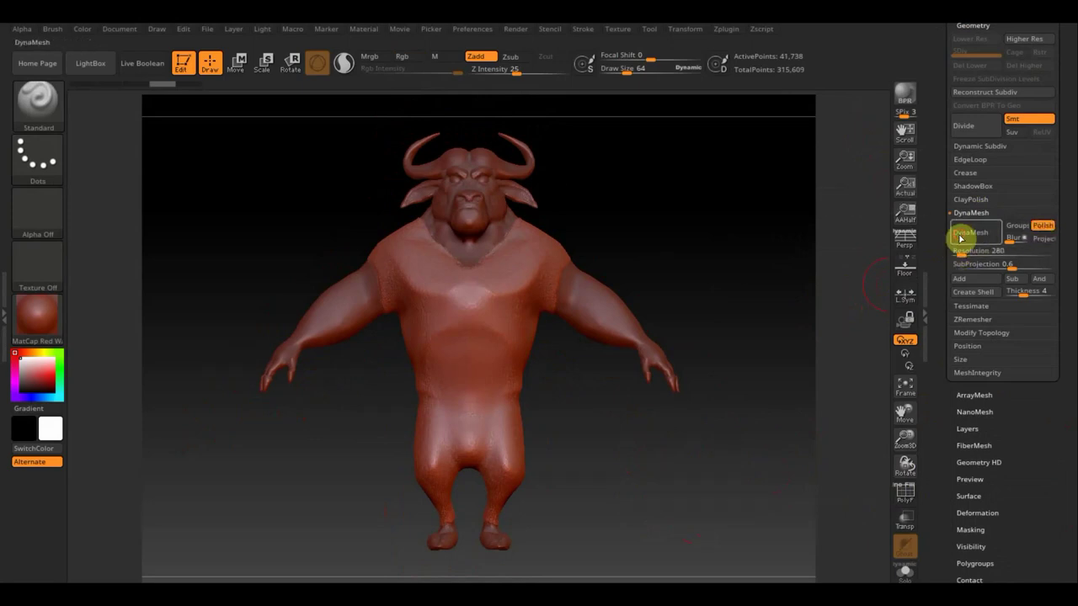
click(969, 234)
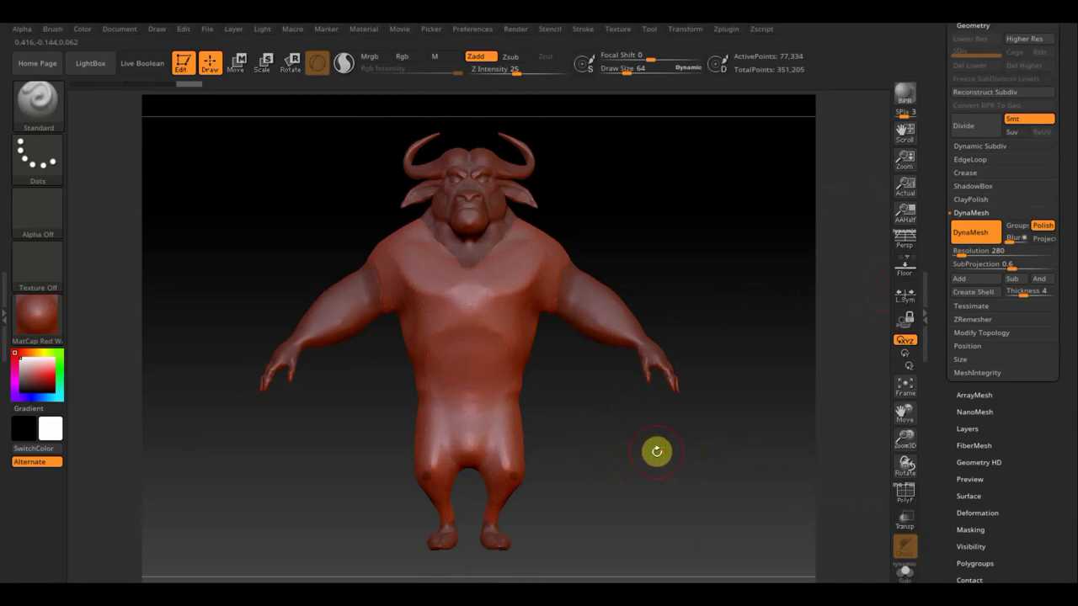
mouse_move(628, 446)
mouse_down()
mouse_move(764, 427)
mouse_move(616, 443)
mouse_move(626, 441)
mouse_up()
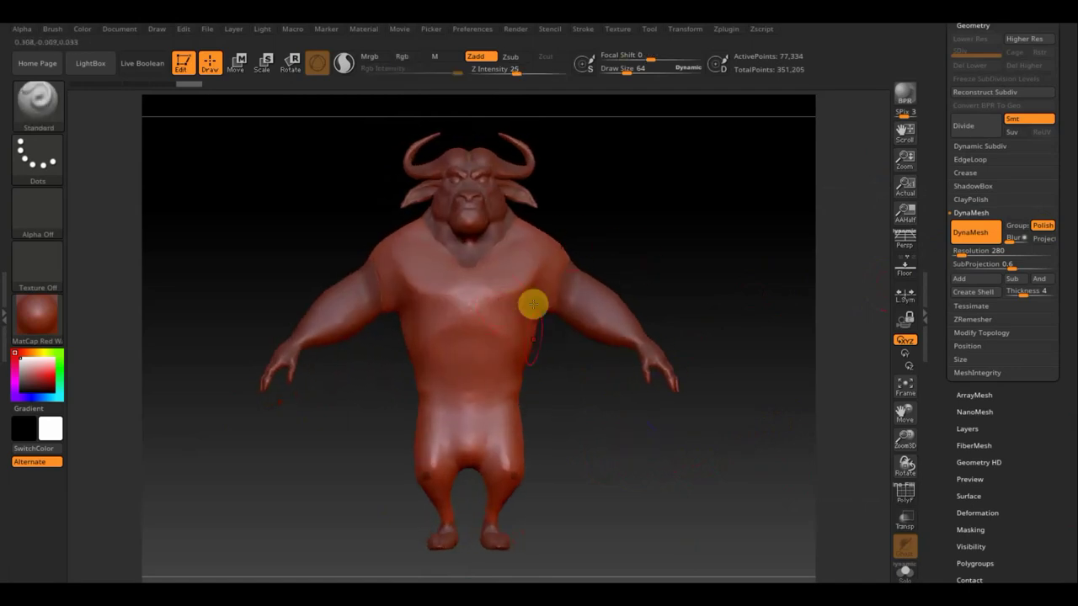
mouse_move(611, 438)
mouse_down()
mouse_move(623, 395)
mouse_move(640, 506)
mouse_move(657, 413)
mouse_move(628, 519)
mouse_move(514, 363)
mouse_up()
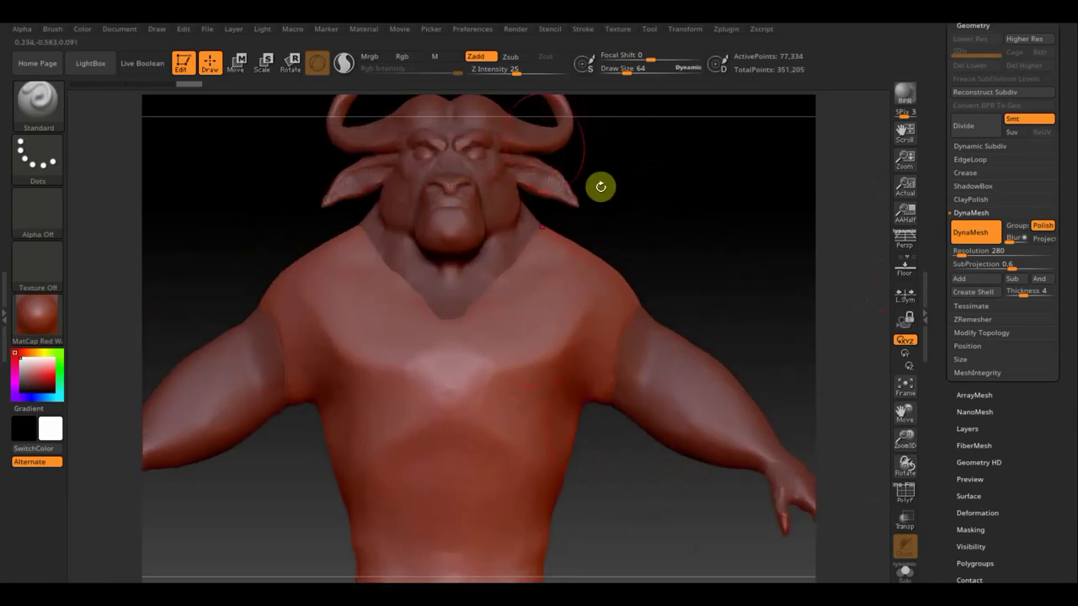
click(624, 70)
drag(624, 70, 619, 73)
mouse_move(673, 233)
mouse_down()
mouse_move(683, 248)
mouse_move(665, 249)
mouse_up()
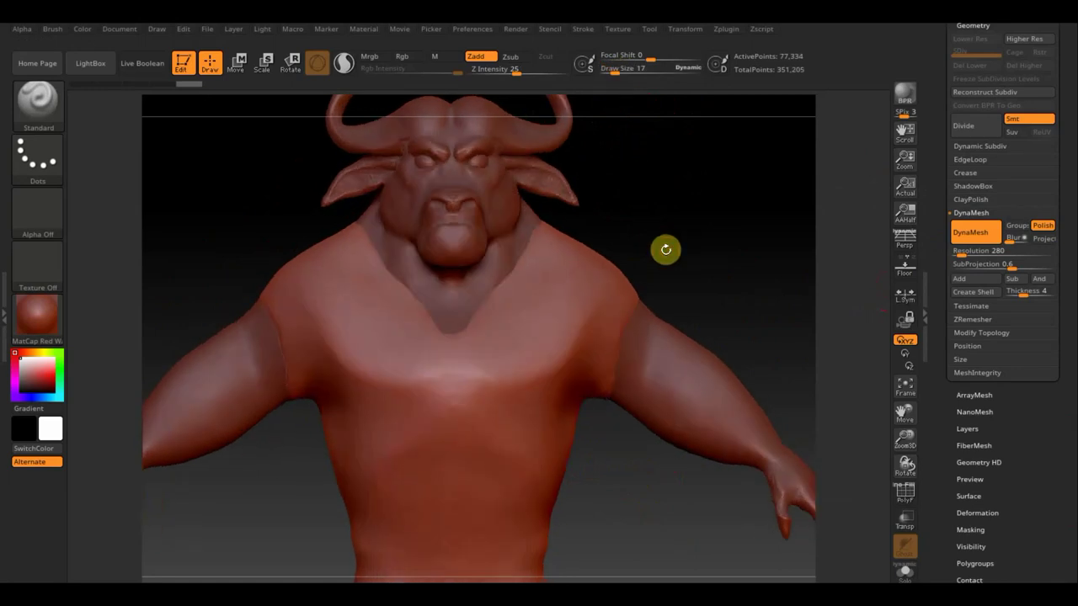
Step: Mask the V-neck from the chest up to the neck and along the shoulder
key(shift)
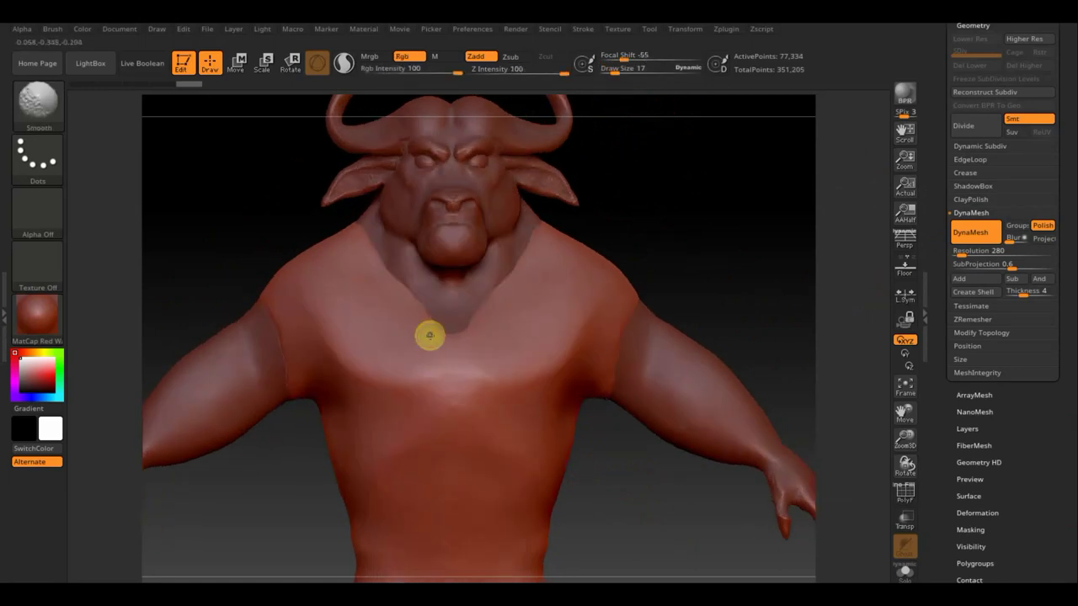
key(ctrl)
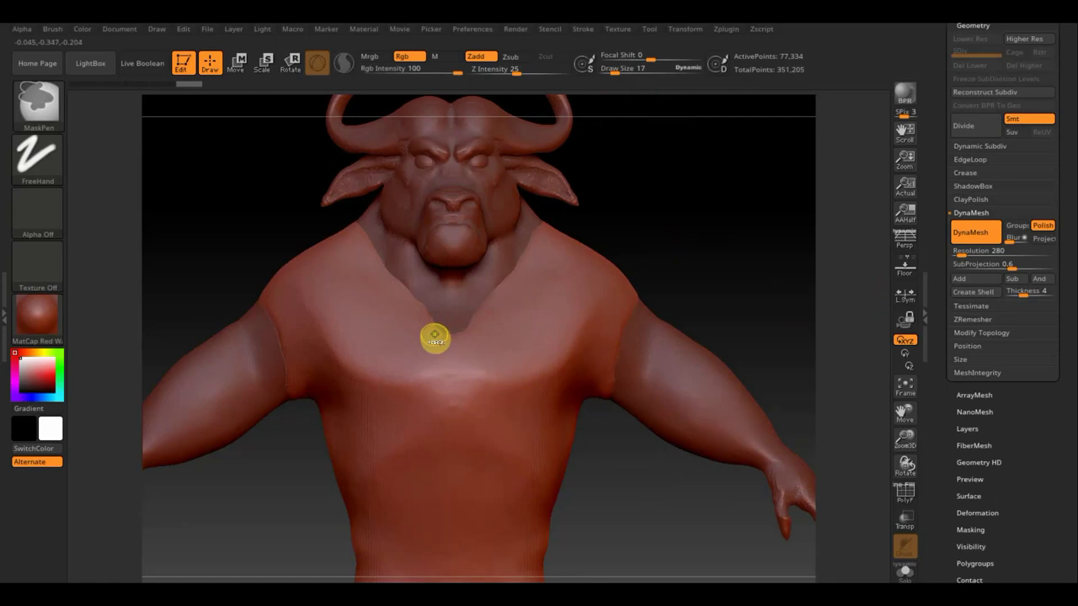
key(ctrl)
ctrl+drag(441, 344, 373, 258)
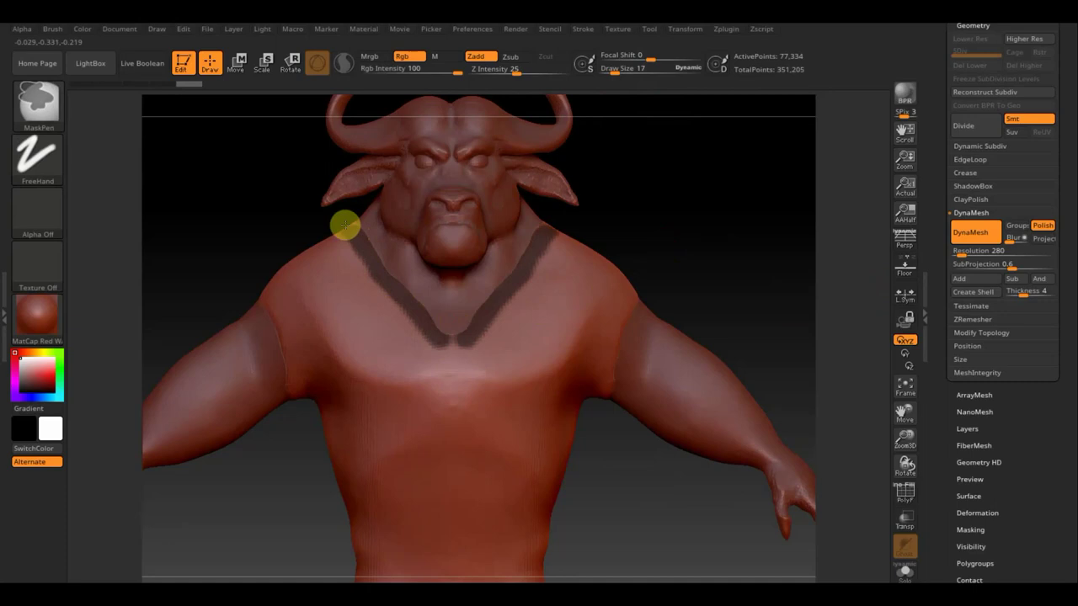
mouse_move(260, 227)
right_down()
mouse_move(320, 255)
mouse_move(334, 308)
mouse_move(351, 281)
right_up()
key(ctrl)
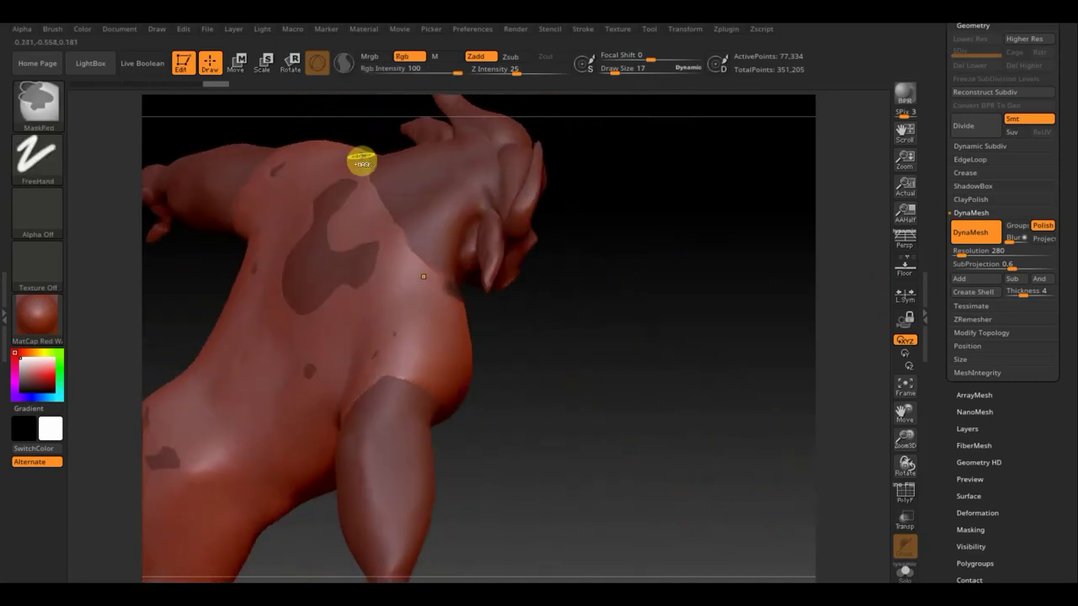
ctrl+drag(362, 163, 405, 250)
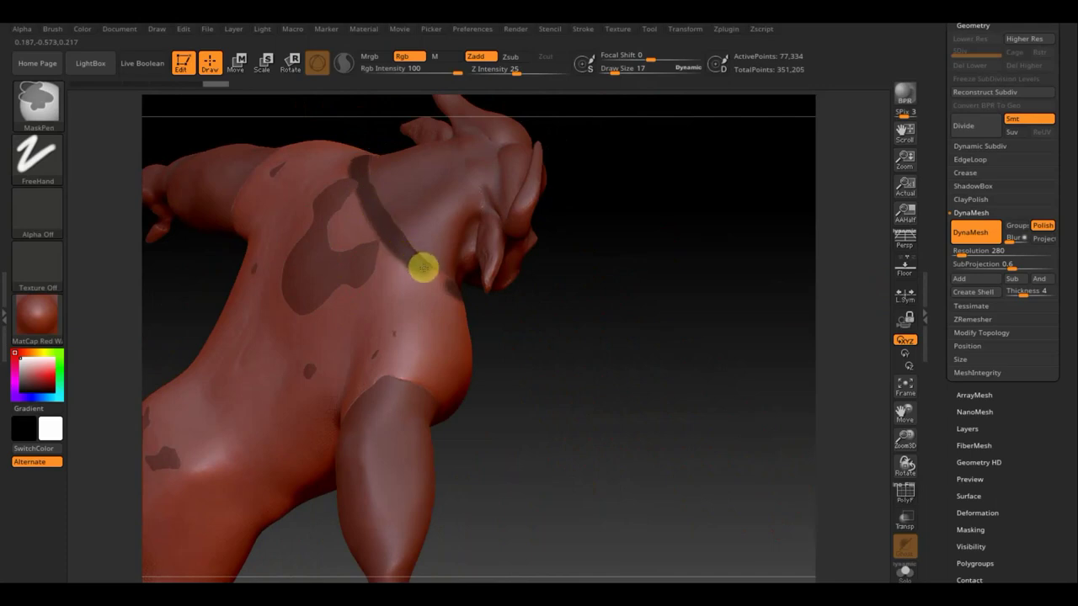
ctrl+drag(451, 284, 462, 290)
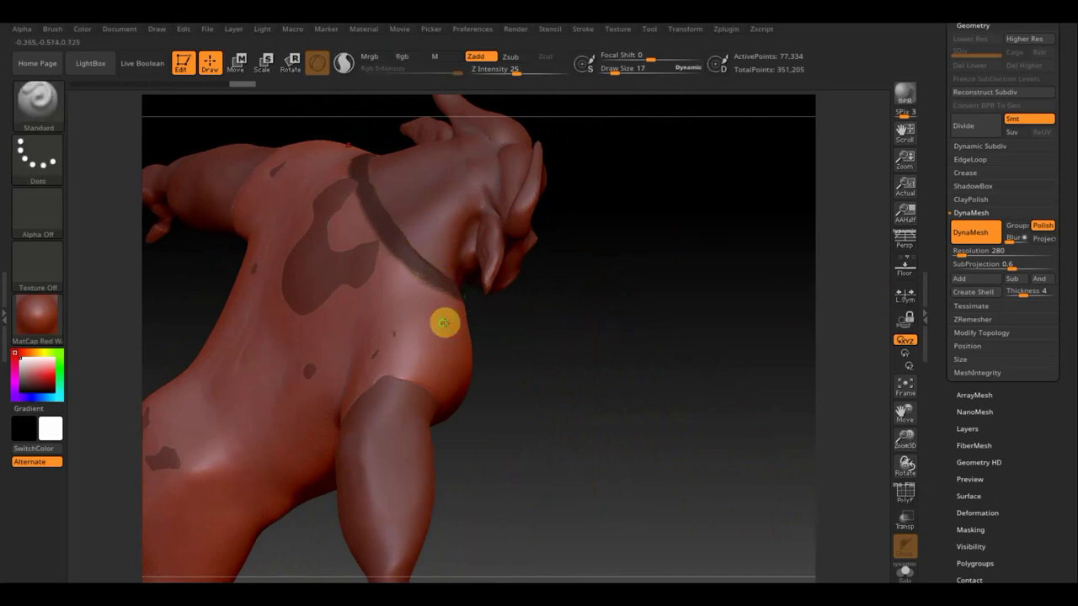
Step: Complete the V-shaped collar mask on the chest, then invert the mask so only the collar is free
mouse_move(671, 373)
mouse_down()
mouse_move(571, 338)
mouse_move(582, 325)
mouse_up()
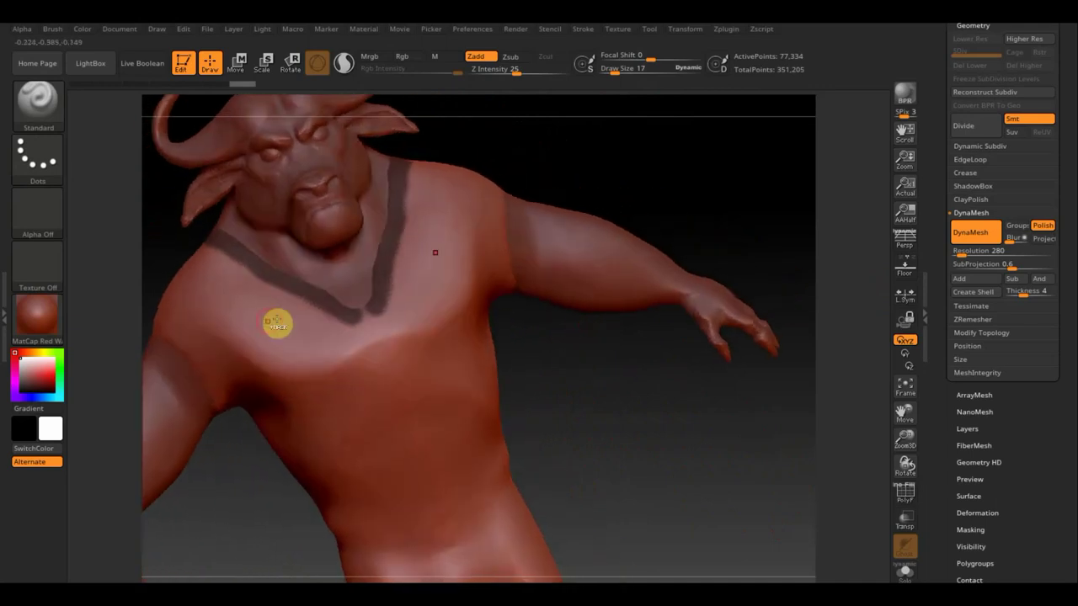
key(ctrl)
ctrl+drag(367, 315, 364, 319)
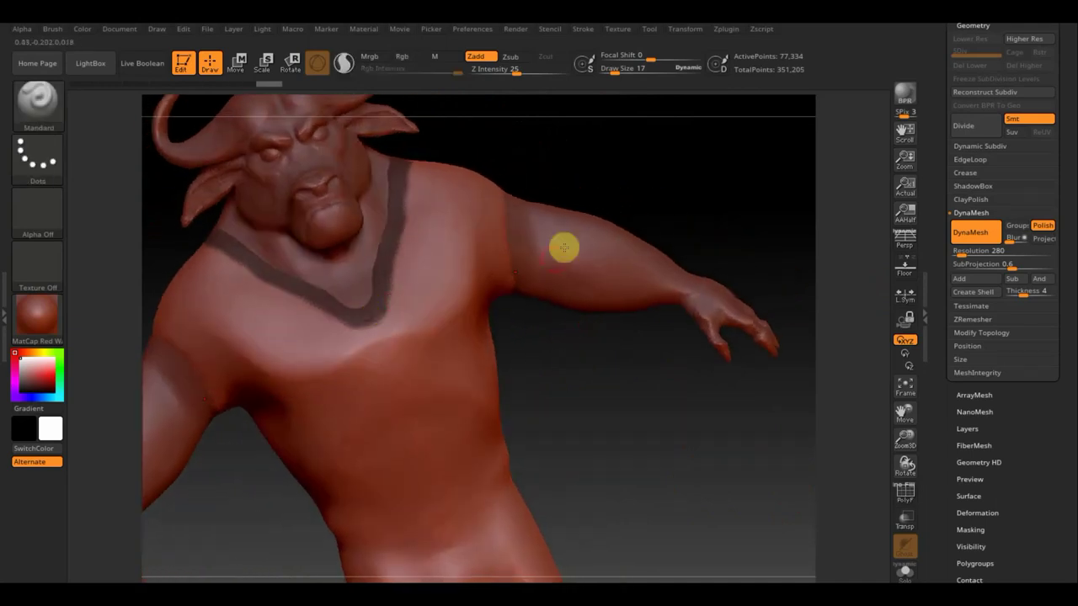
drag(661, 488, 651, 507)
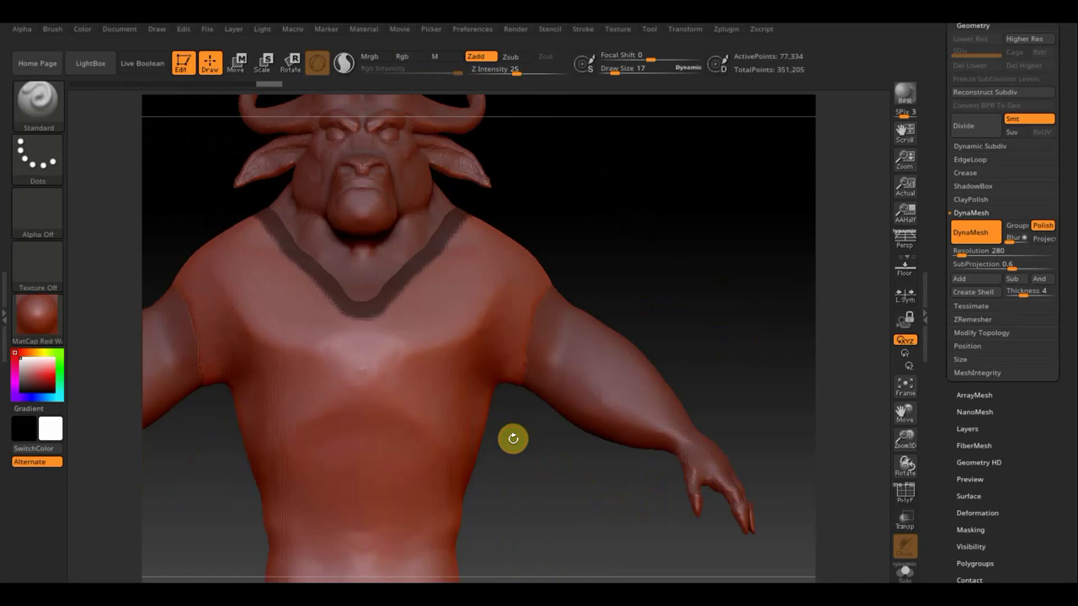
mouse_move(510, 440)
mouse_down()
mouse_move(516, 412)
mouse_move(563, 421)
mouse_up()
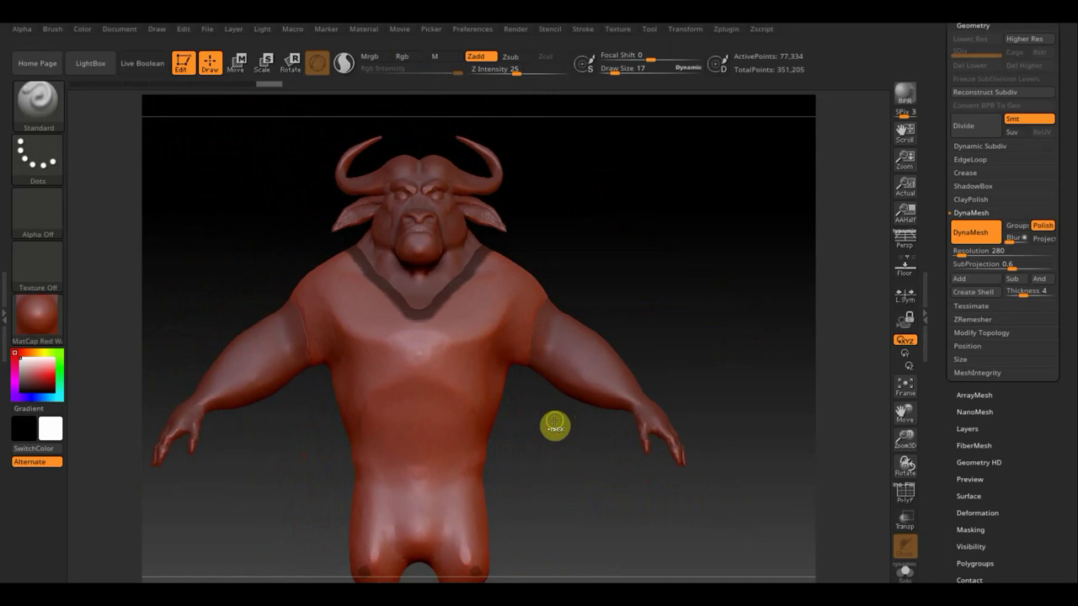
key(ctrl)
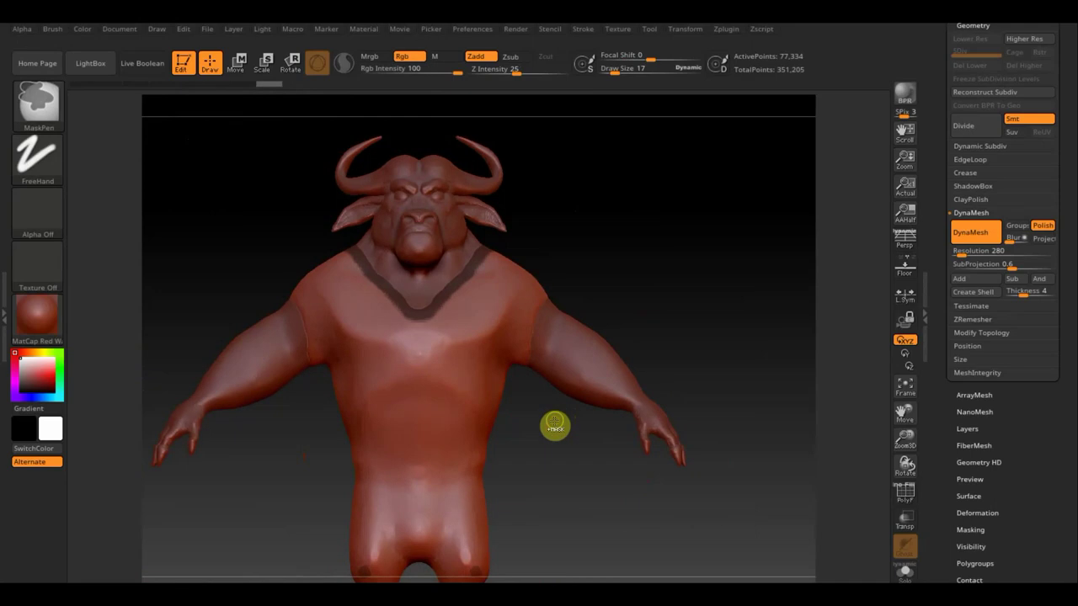
ctrl+click(555, 425)
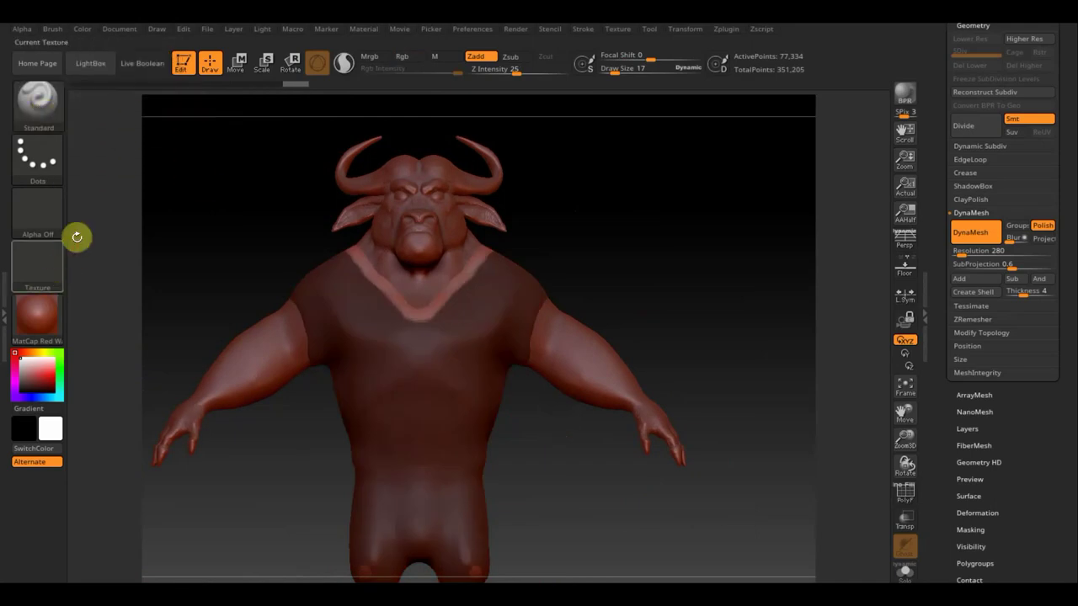
Step: With Move, lift the unmasked collar band up and outward from the body, then return to Draw
click(240, 63)
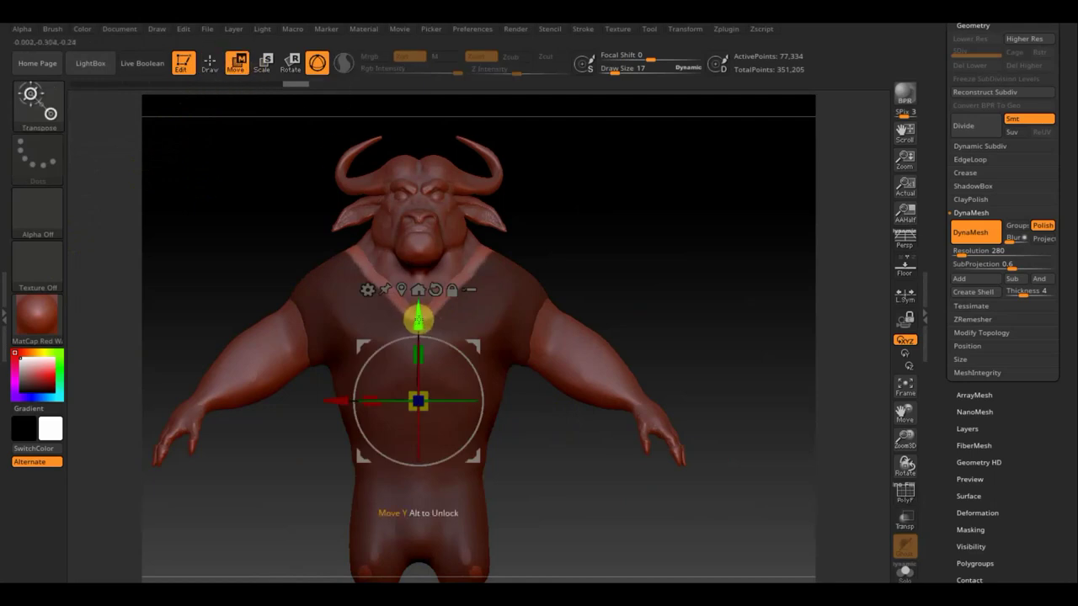
drag(418, 318, 417, 302)
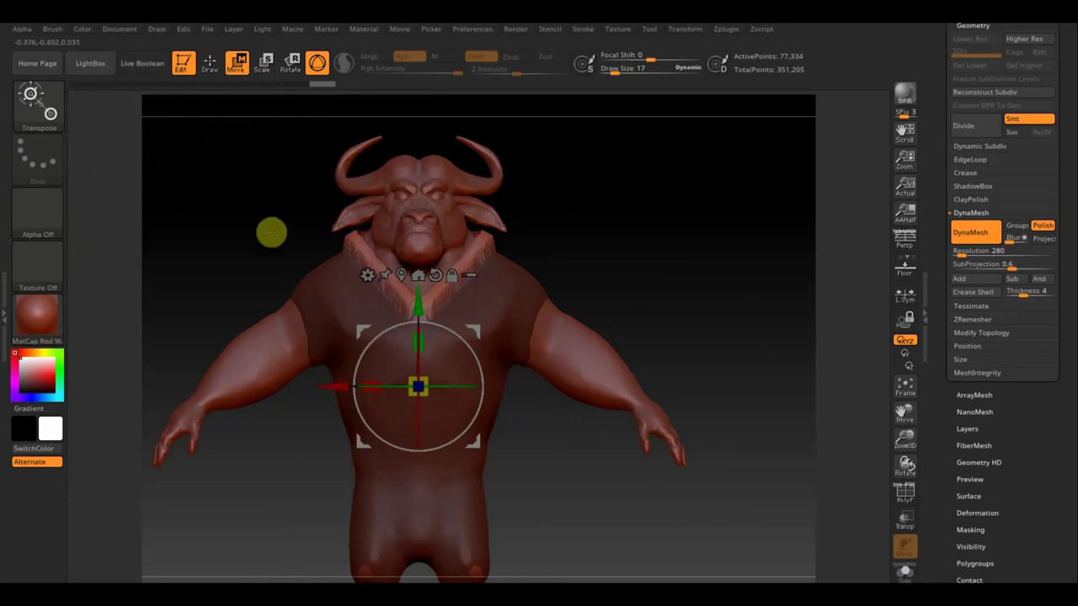
mouse_move(581, 304)
mouse_down()
mouse_move(666, 315)
mouse_move(657, 315)
mouse_up()
drag(476, 343, 470, 355)
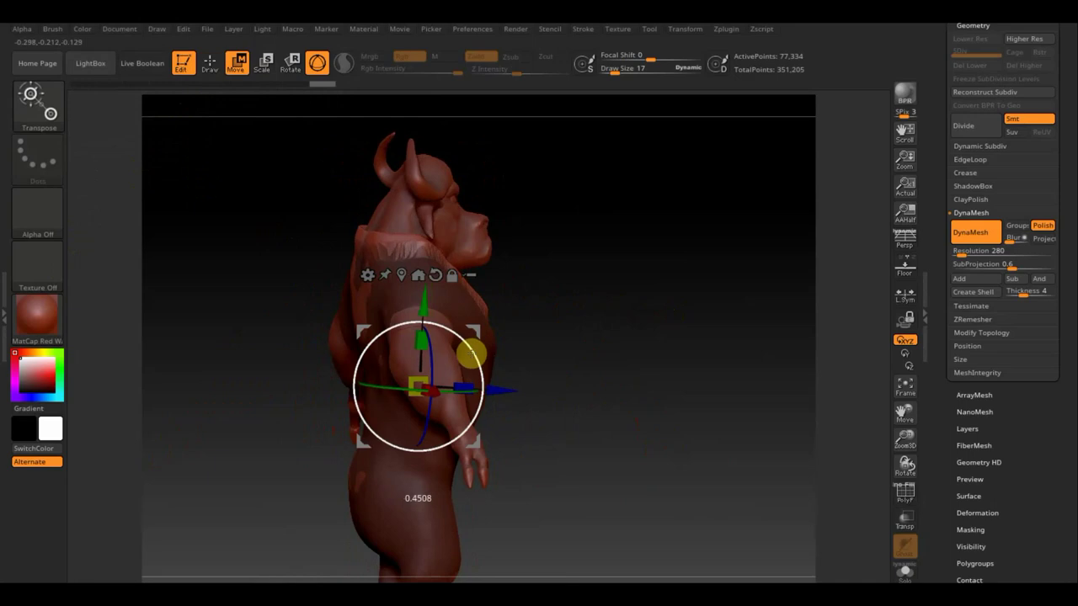
drag(522, 336, 459, 343)
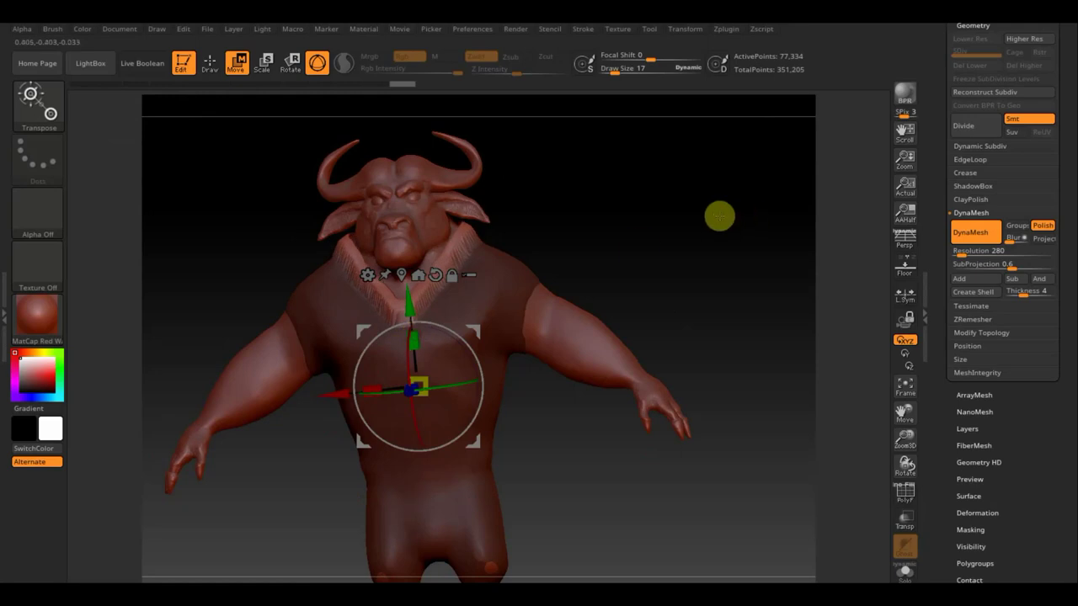
shift+drag(718, 225, 679, 250)
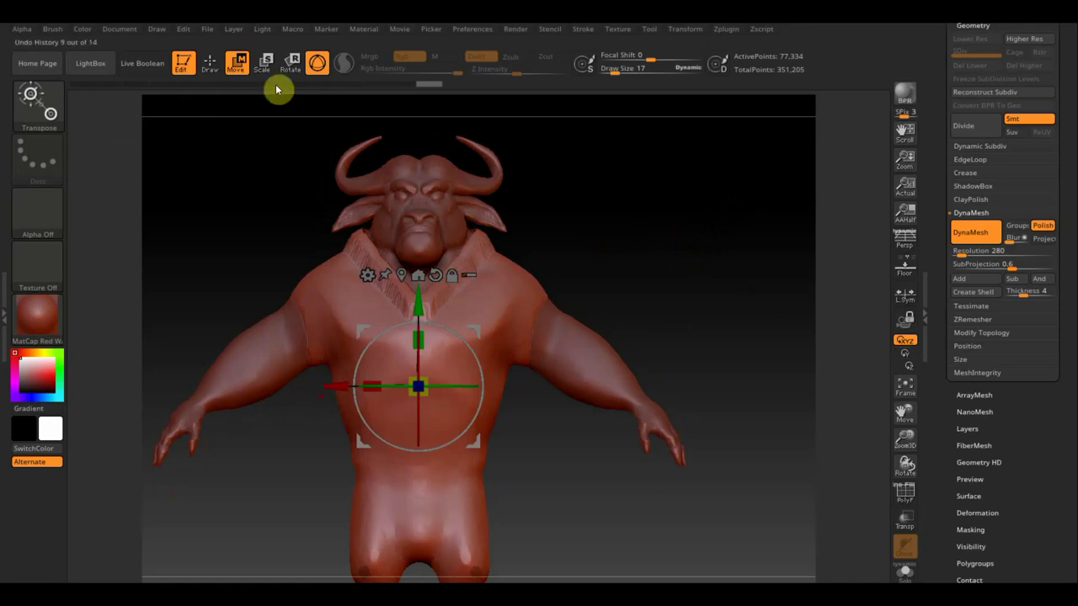
click(211, 66)
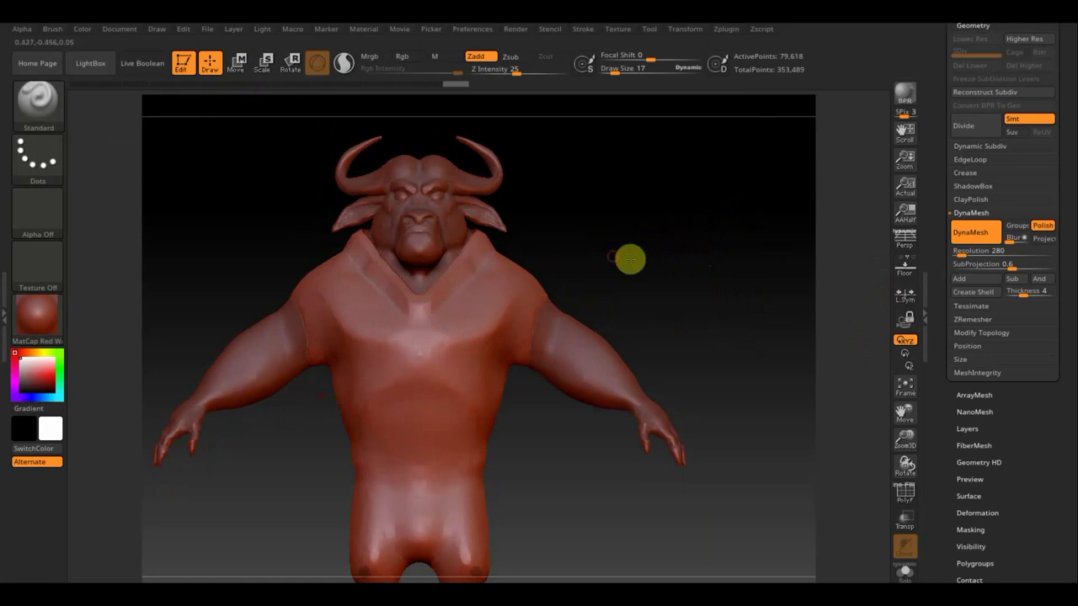
Step: Select the ClayBuildup brush from the Brush palette after briefly picking Move Topological
mouse_move(628, 258)
mouse_down()
mouse_move(746, 262)
mouse_move(581, 264)
mouse_move(614, 260)
mouse_move(626, 275)
mouse_up()
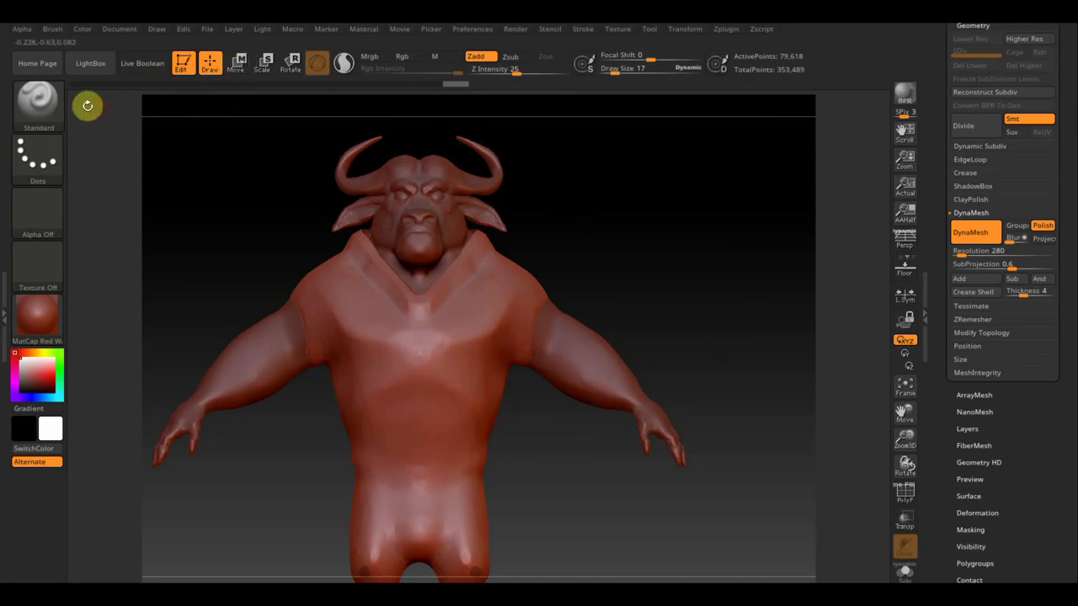
click(41, 114)
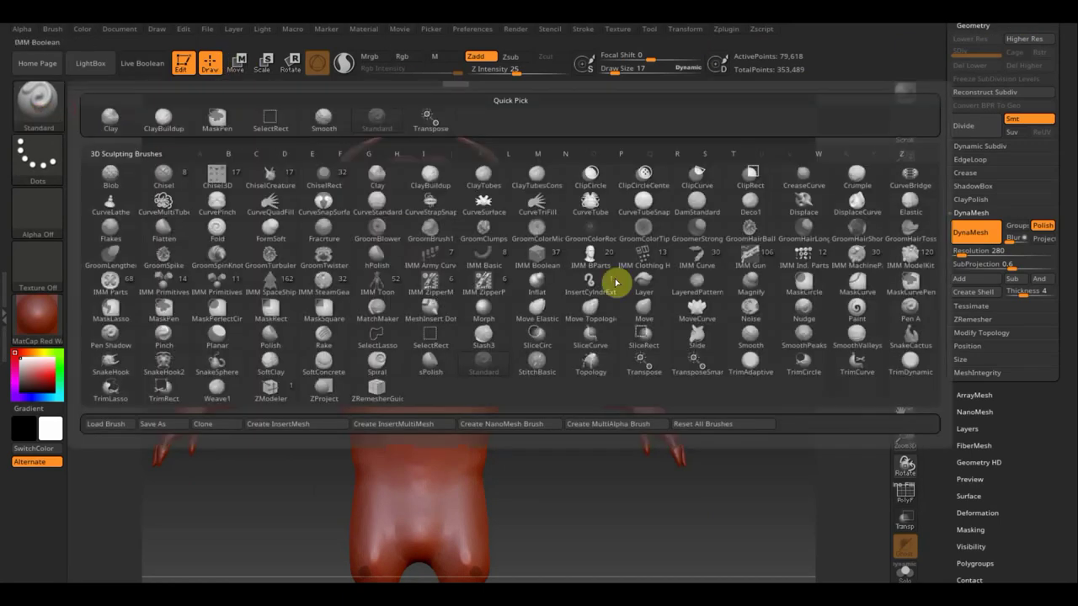
click(588, 314)
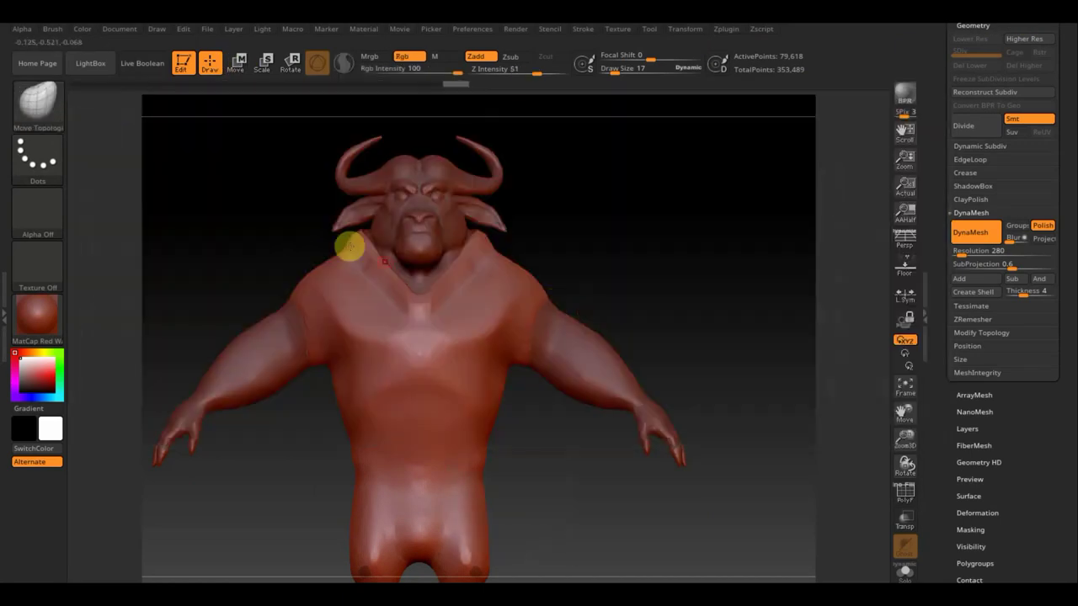
click(46, 107)
click(164, 115)
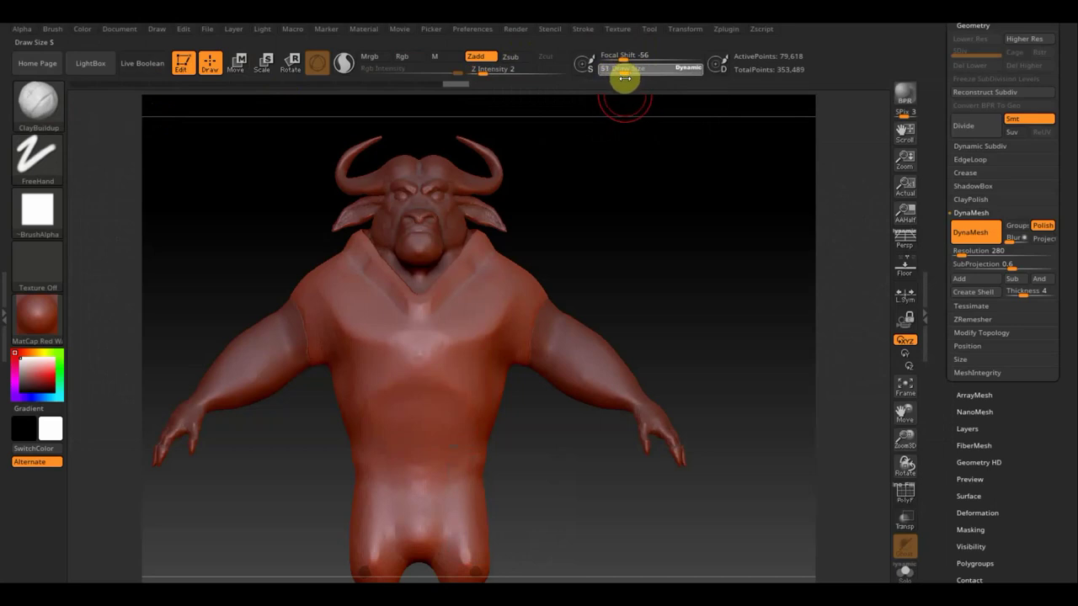
Step: Smooth the collar around the neck and along its chest edge, then switch back to ClayBuildup
mouse_move(409, 265)
shift+mouse_down()
mouse_move(373, 251)
mouse_move(393, 284)
mouse_move(408, 284)
shift+mouse_up()
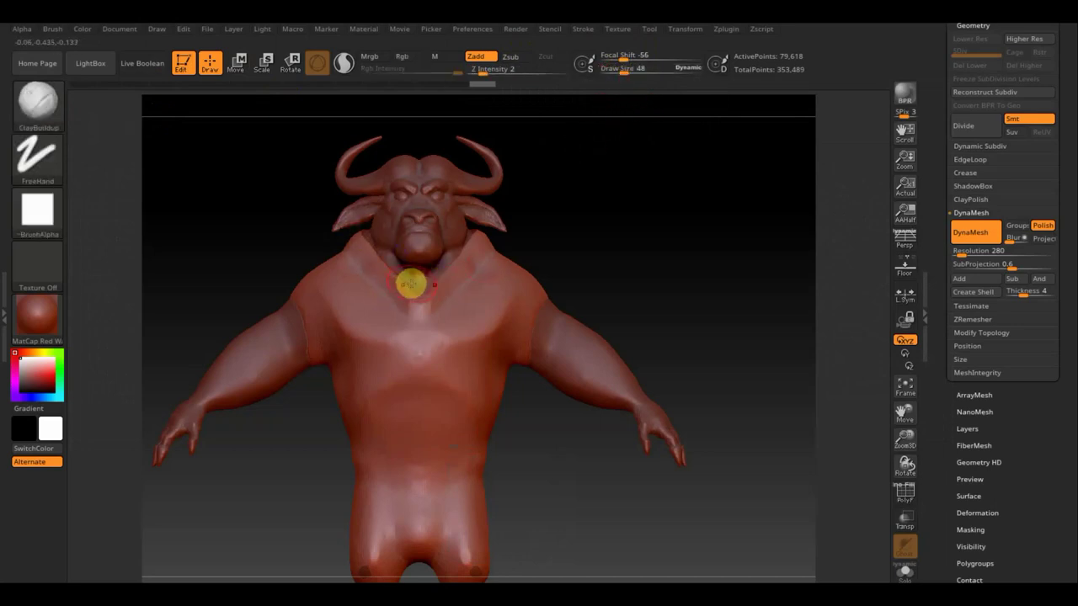
key(shift)
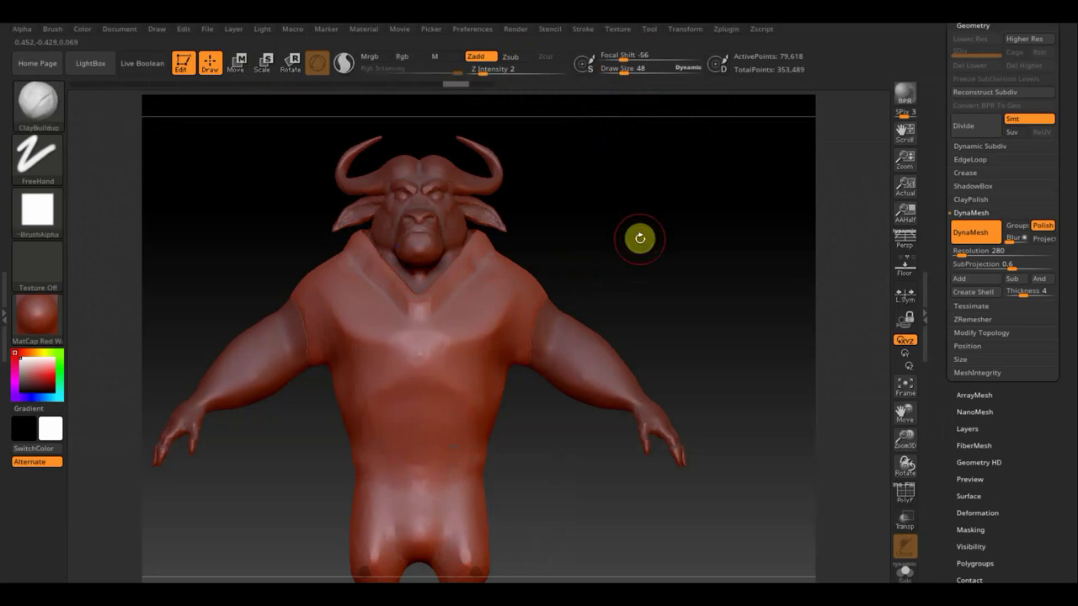
key(ctrl+z)
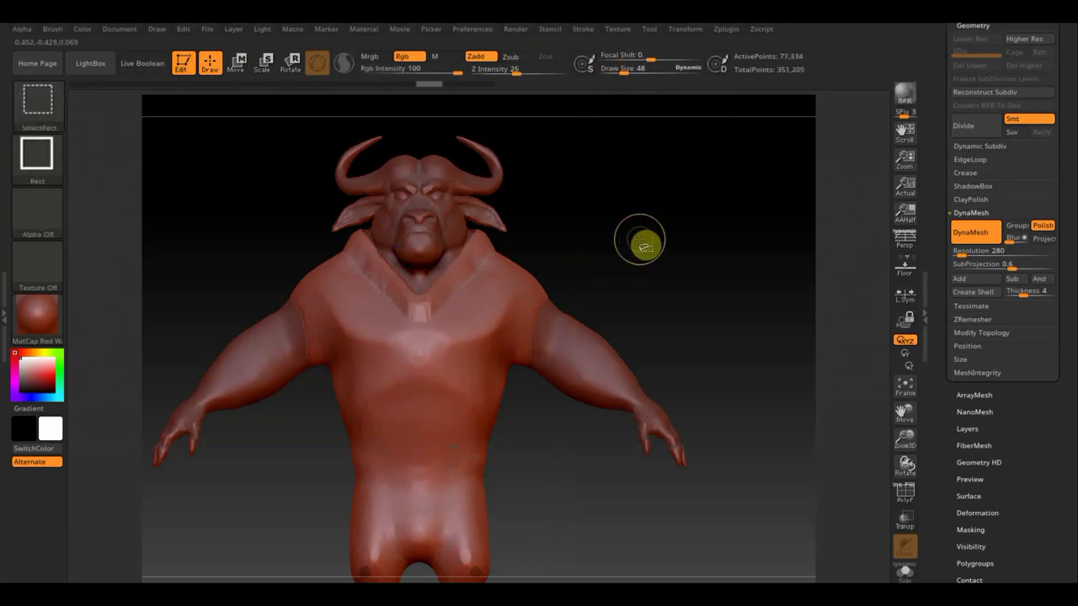
key(ctrl+shift+z)
shift+drag(371, 315, 413, 296)
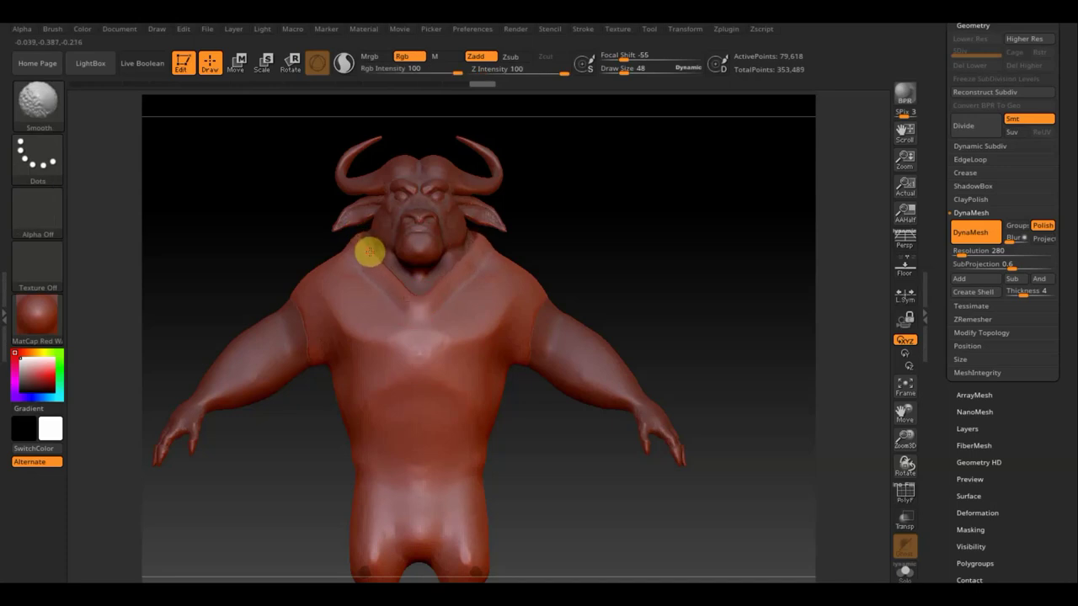
key(b)
key(c)
key(b)
Step: Smooth the collar on the upper back, then return to a straight front view
mouse_move(575, 238)
mouse_down()
mouse_move(476, 273)
mouse_move(469, 241)
mouse_up()
key(shift)
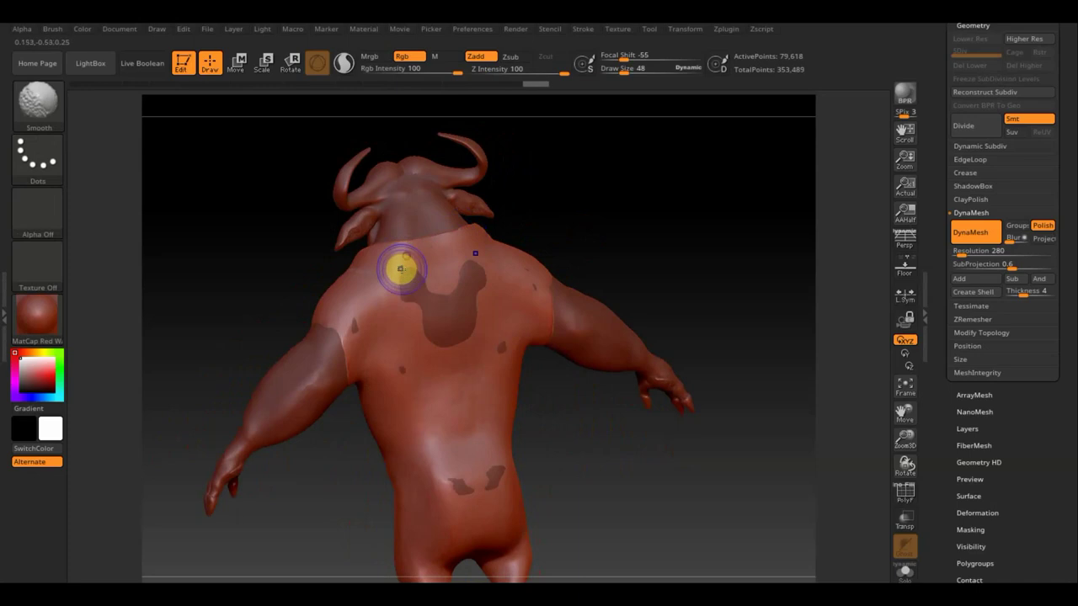
shift+click(401, 268)
mouse_move(606, 236)
mouse_down()
mouse_move(687, 230)
mouse_move(688, 243)
mouse_up()
alt+drag(596, 276, 637, 275)
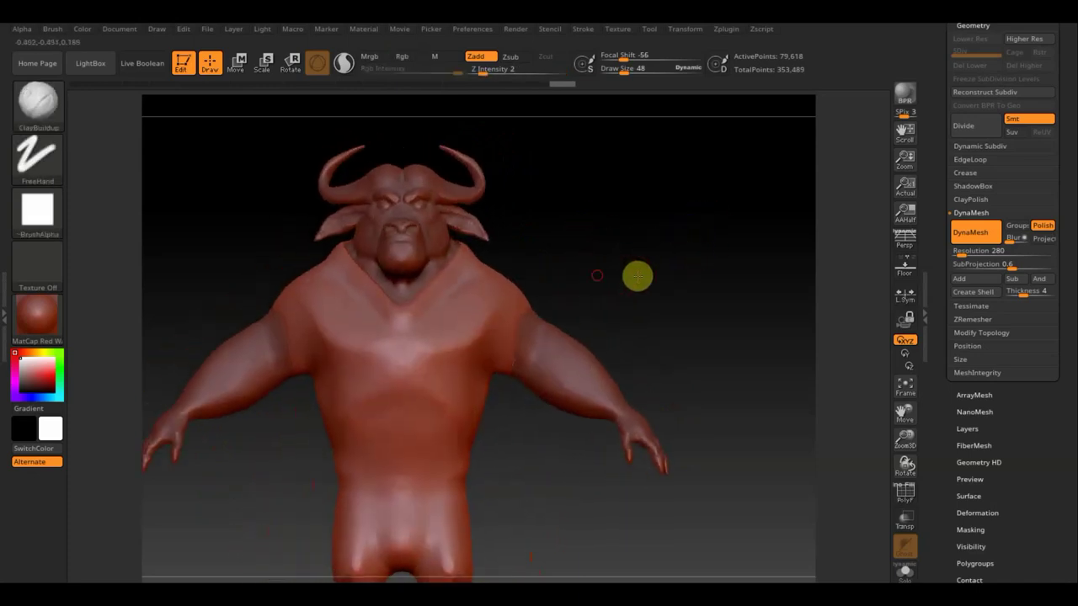
drag(400, 298, 405, 289)
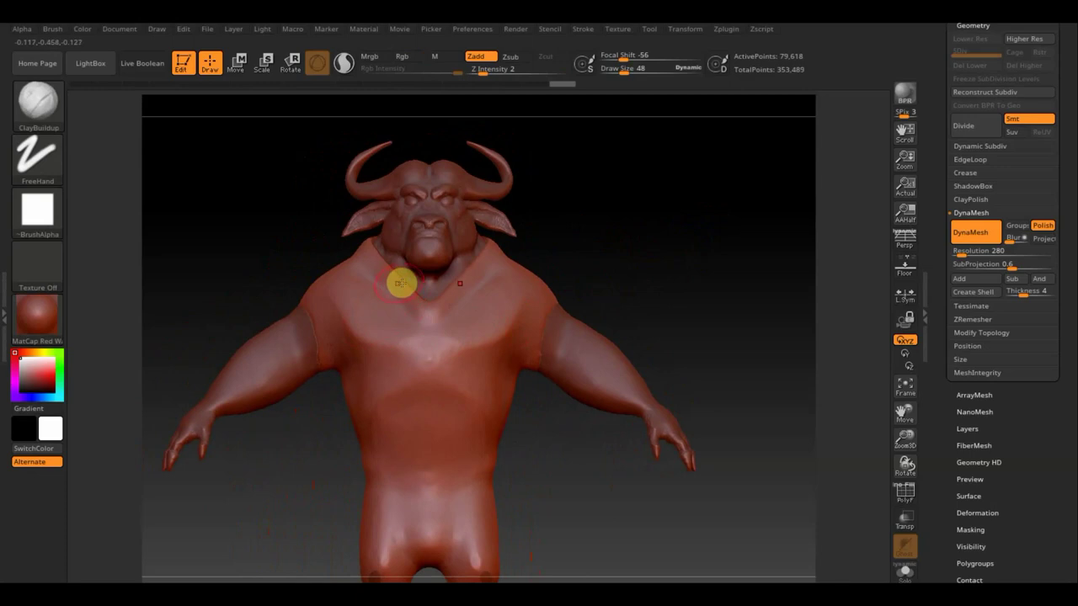
key(shift)
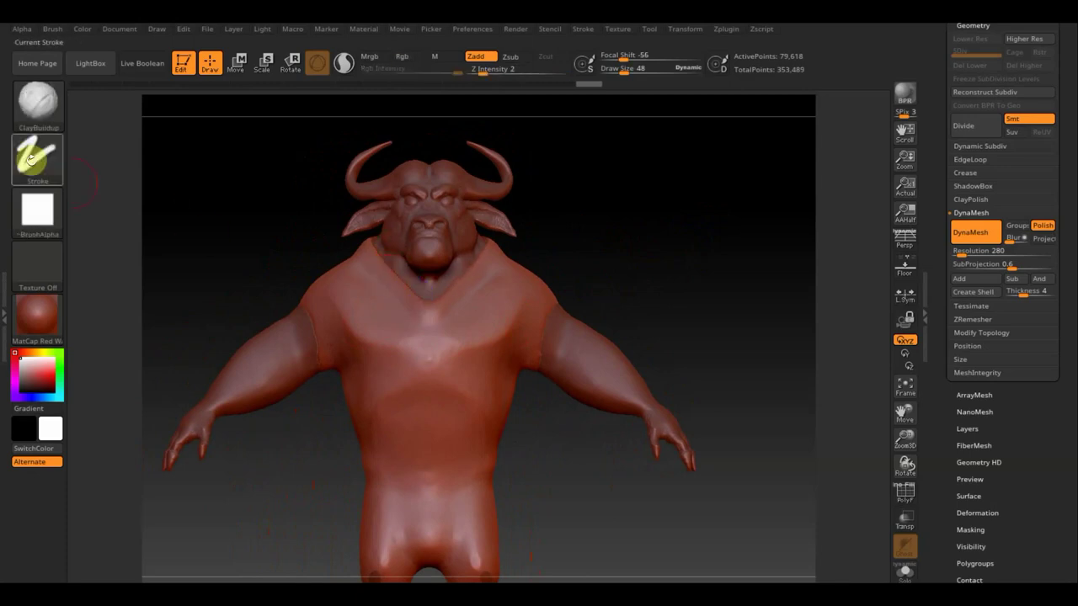
Step: Reduce the brush Draw Size to 26
click(621, 71)
text(26)
key(Return)
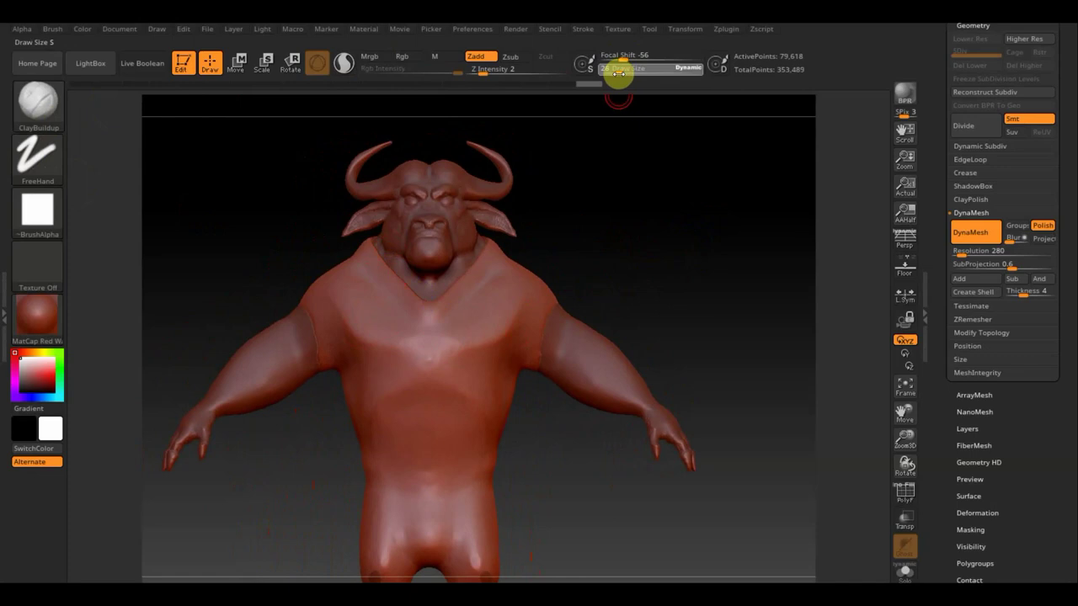
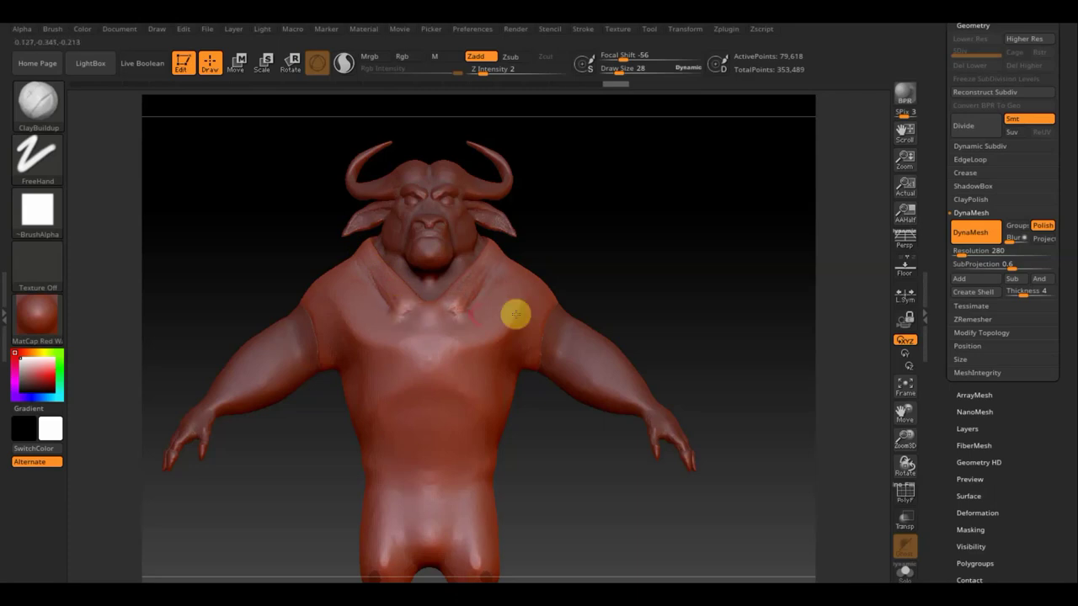
Step: Deepen both collar-point notches with ClayBuildup and smooth away the crease lines above them
mouse_move(683, 312)
alt+mouse_down()
mouse_move(712, 356)
mouse_move(735, 431)
alt+mouse_up()
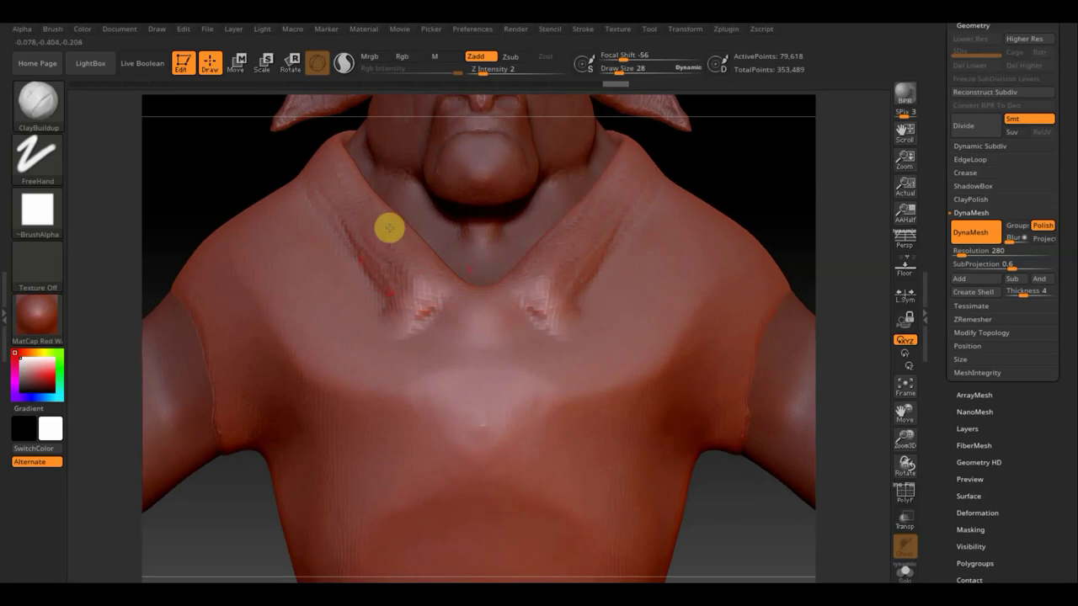
drag(424, 279, 414, 303)
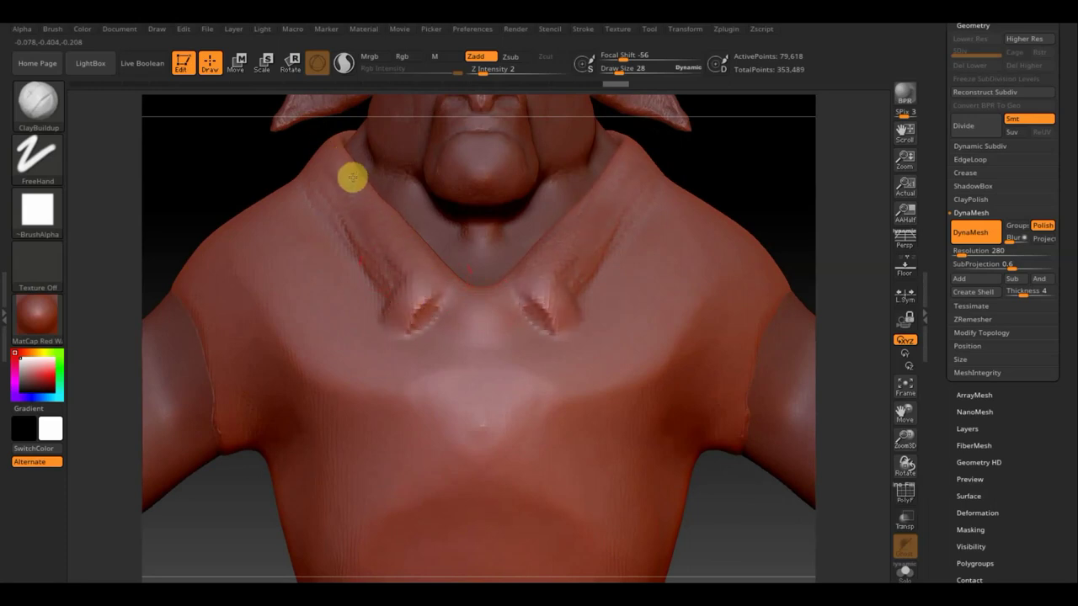
shift+drag(350, 199, 385, 295)
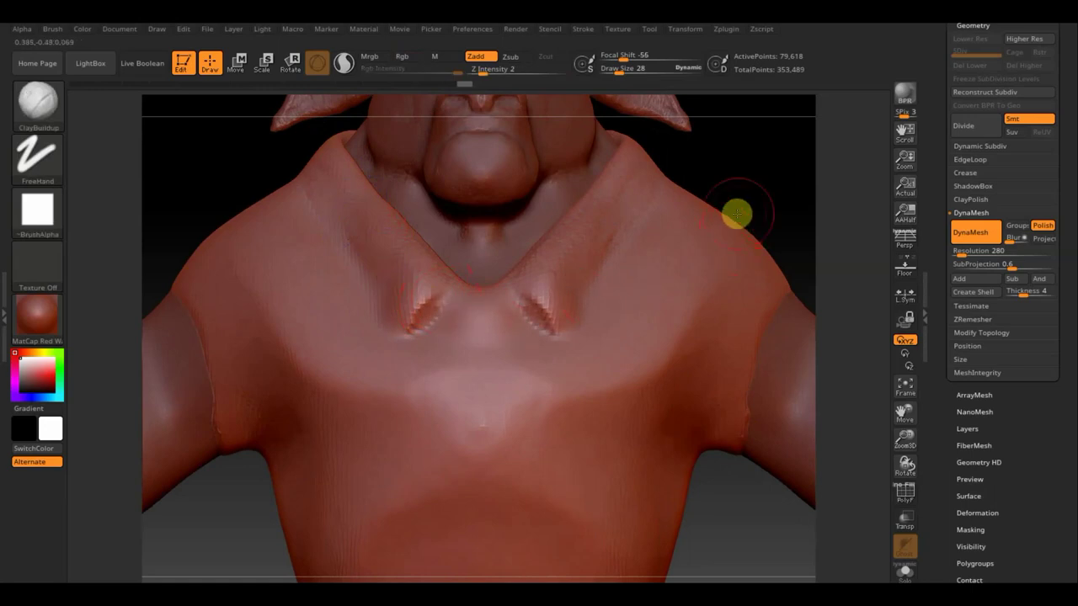
ctrl+right_drag(729, 519, 680, 393)
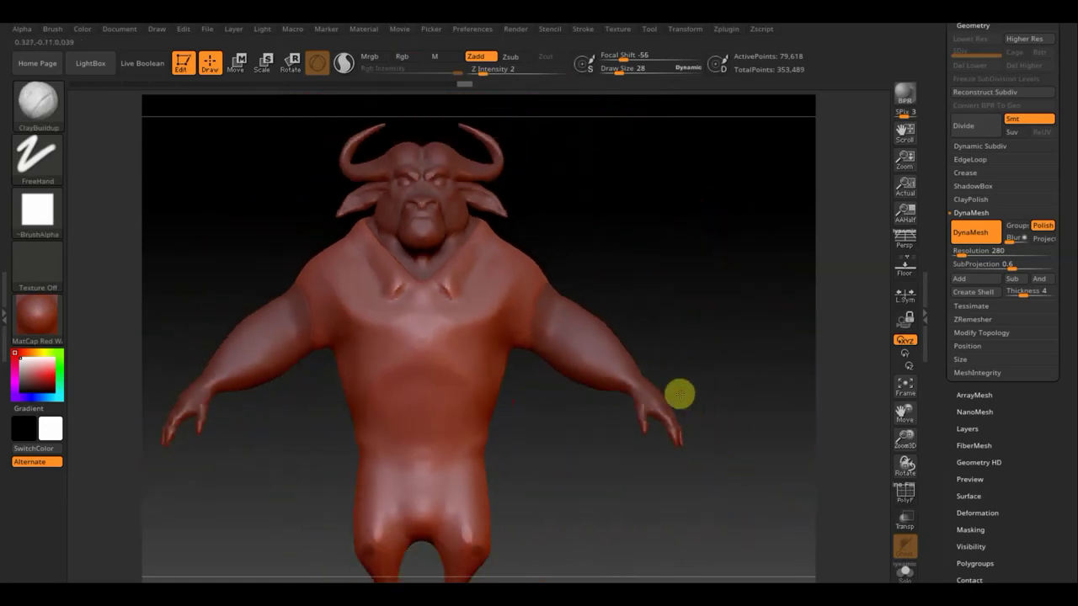
Step: Switch to Move Topologic at size 135 and pull the neckline down between the collar points
click(45, 117)
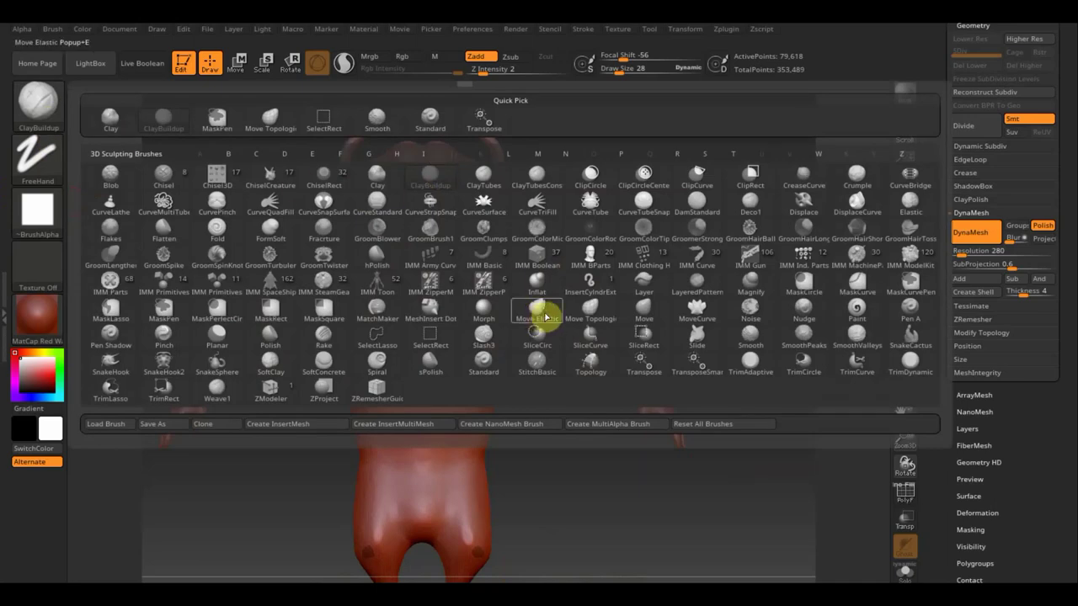
click(267, 118)
drag(659, 70, 638, 69)
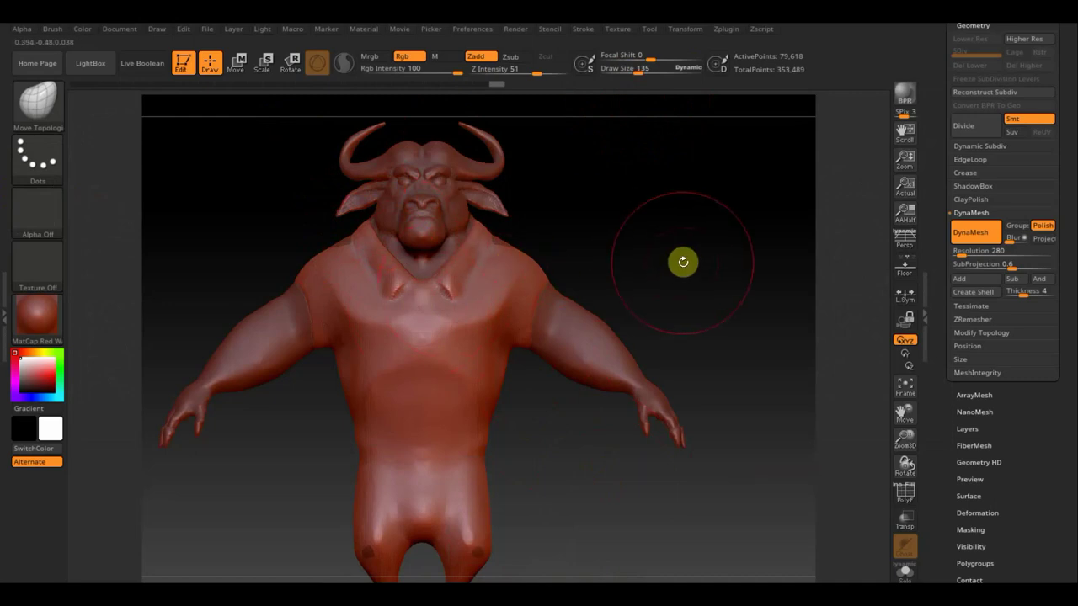
mouse_move(685, 245)
alt+mouse_down()
mouse_move(702, 335)
mouse_move(722, 295)
mouse_move(670, 273)
mouse_move(664, 202)
alt+mouse_up()
drag(660, 72, 632, 72)
mouse_move(399, 307)
mouse_down()
mouse_move(405, 351)
mouse_move(399, 335)
mouse_move(438, 319)
mouse_up()
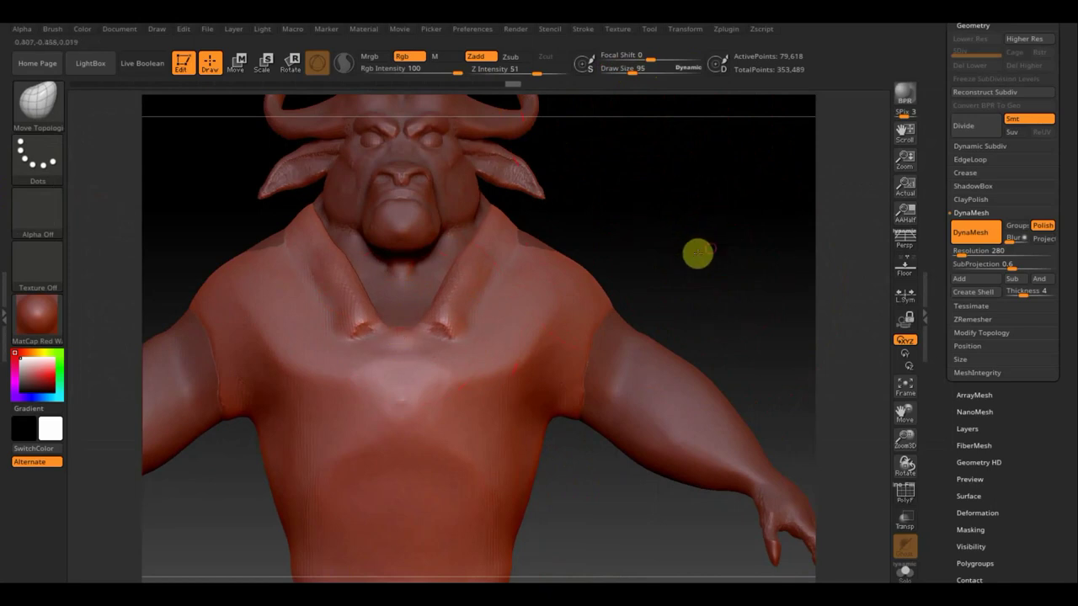
Step: Push in the chest between the collar tabs and smooth the neckline surface
drag(696, 250, 676, 258)
drag(374, 338, 349, 356)
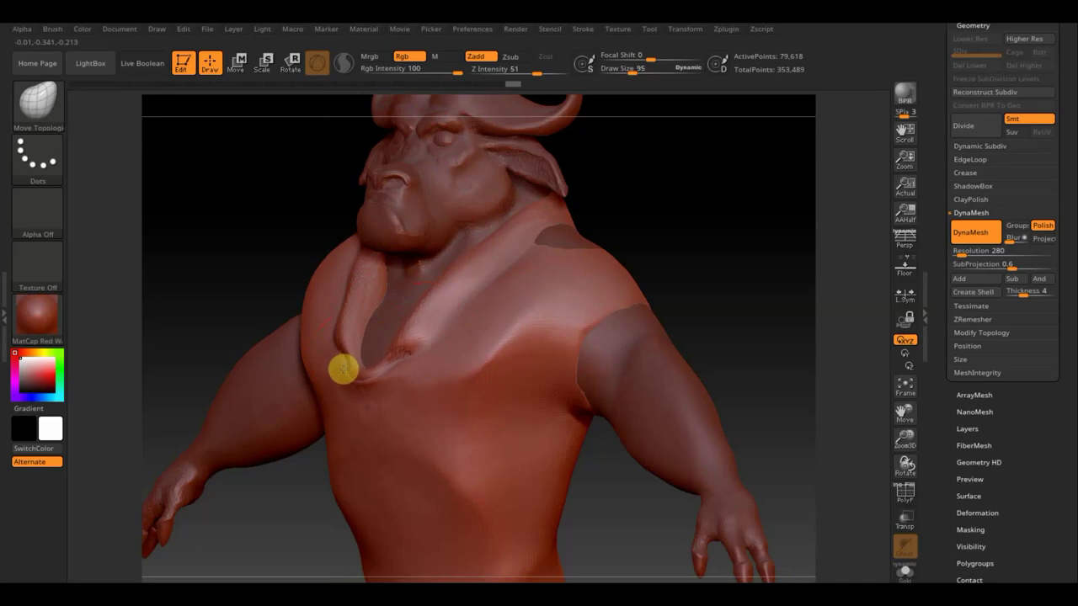
drag(657, 243, 715, 223)
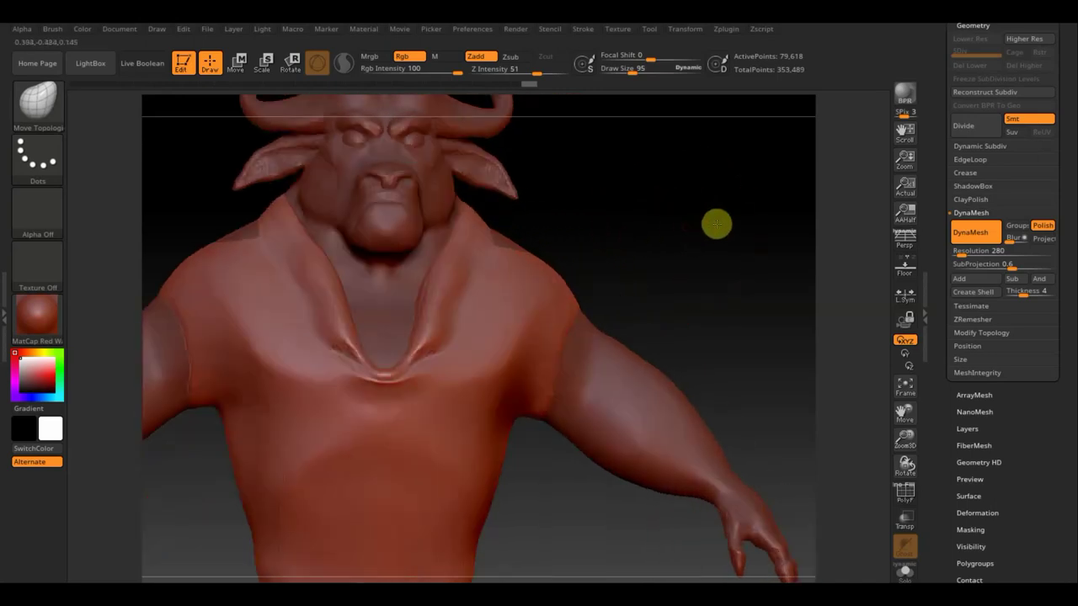
key(shift)
shift+drag(374, 390, 382, 380)
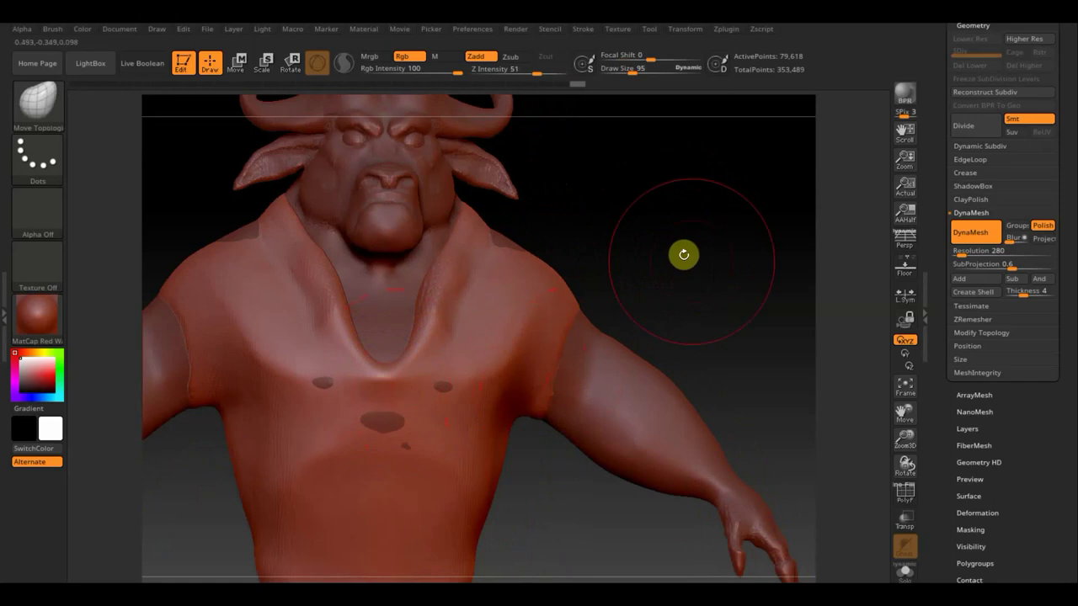
Step: Check the reshaped neckline from several angles, return to a frontal view, and lower Draw Size
drag(682, 253, 684, 260)
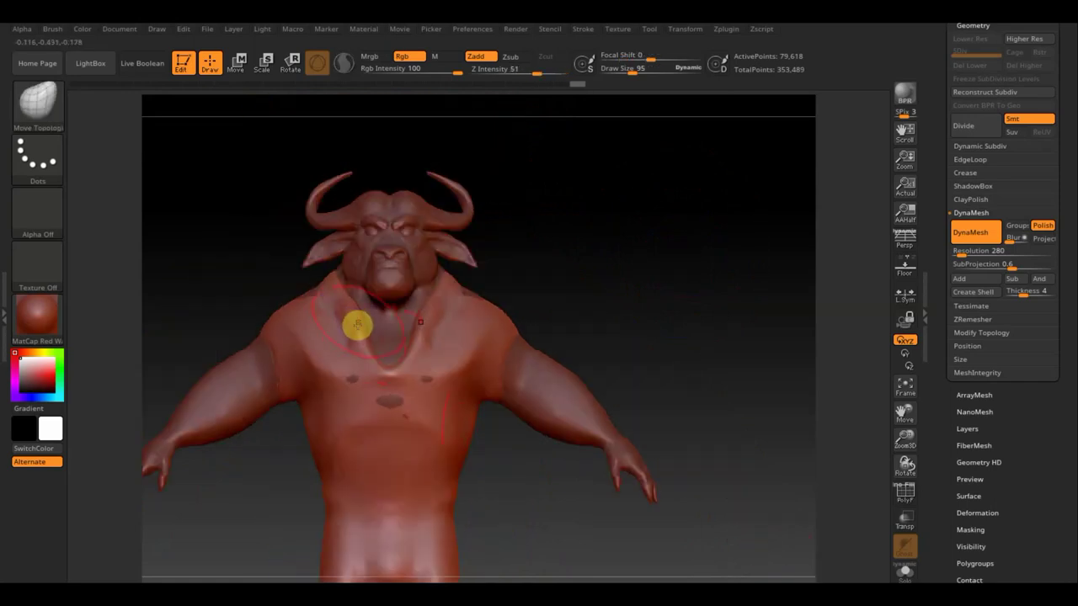
key(shift)
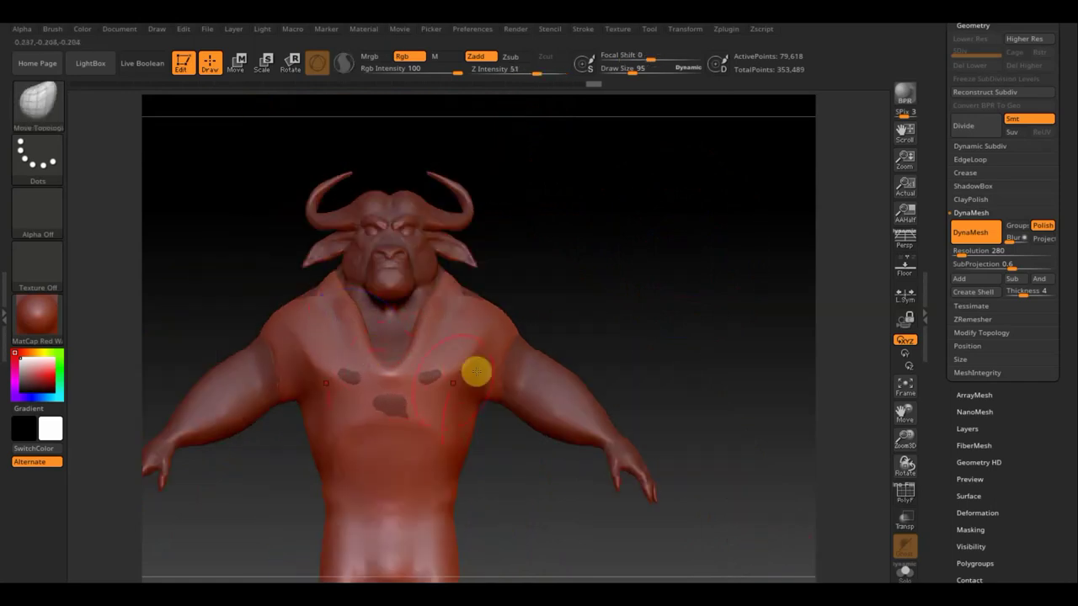
drag(613, 305, 401, 397)
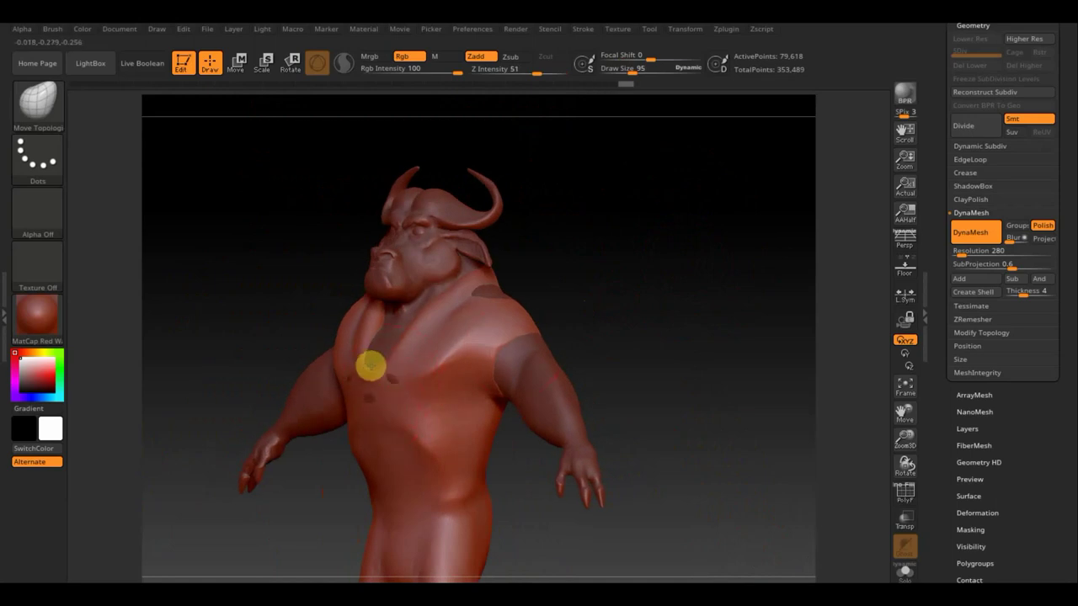
drag(585, 305, 522, 296)
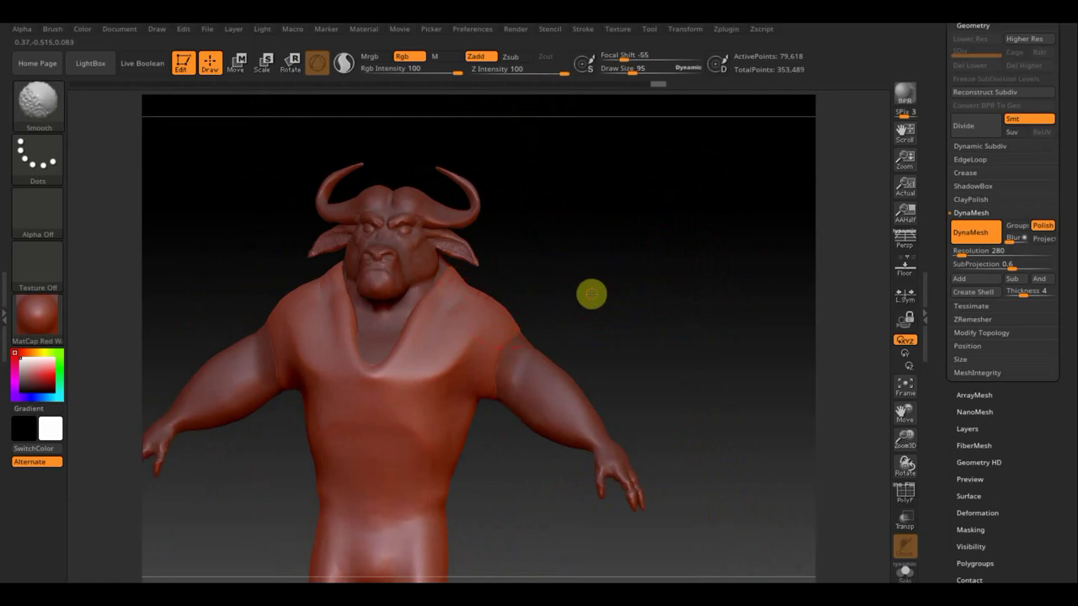
drag(589, 293, 595, 294)
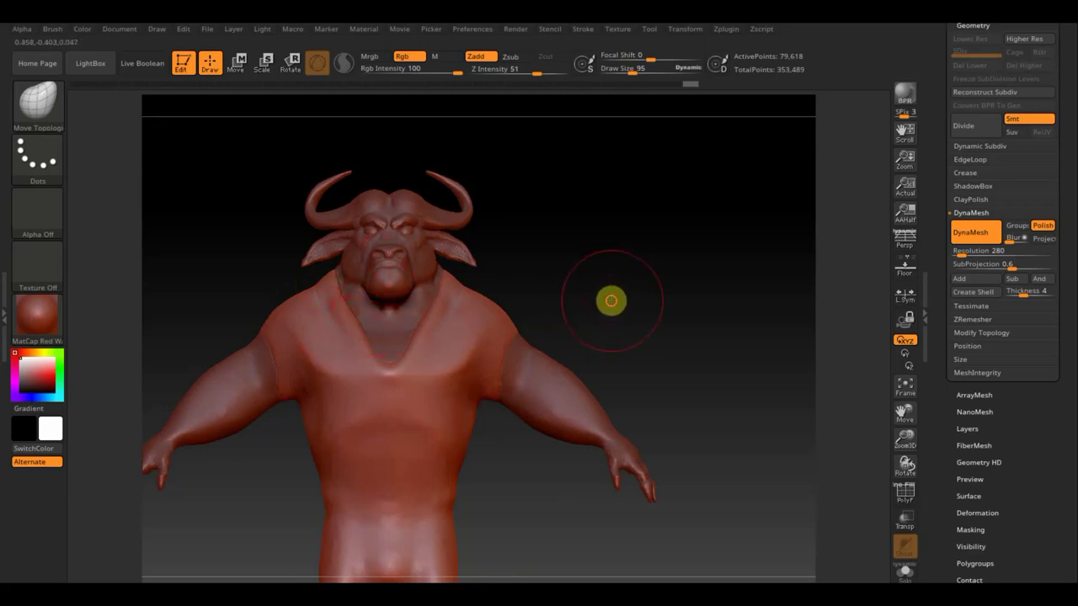
drag(608, 301, 645, 367)
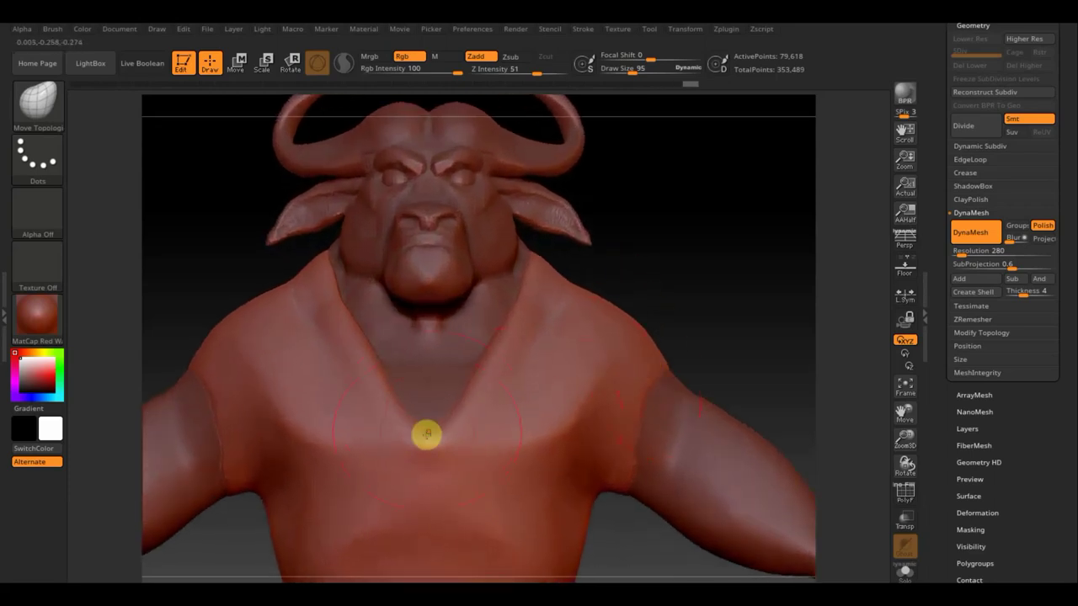
drag(643, 71, 617, 72)
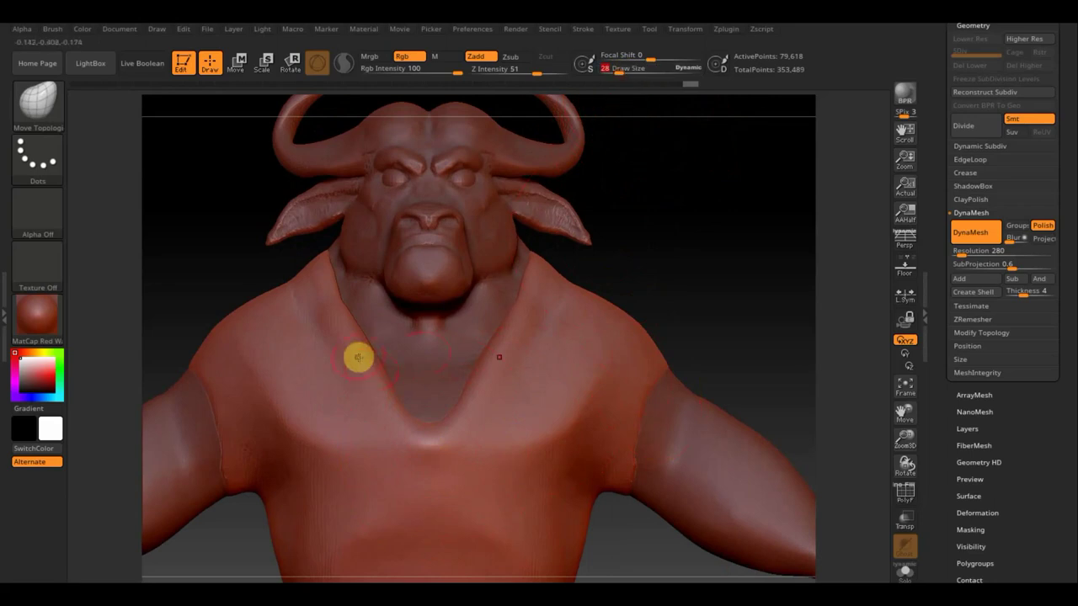
Step: Return to ClayBuildup and Shift-smooth the left collar fold, checking it from the side and back
click(41, 105)
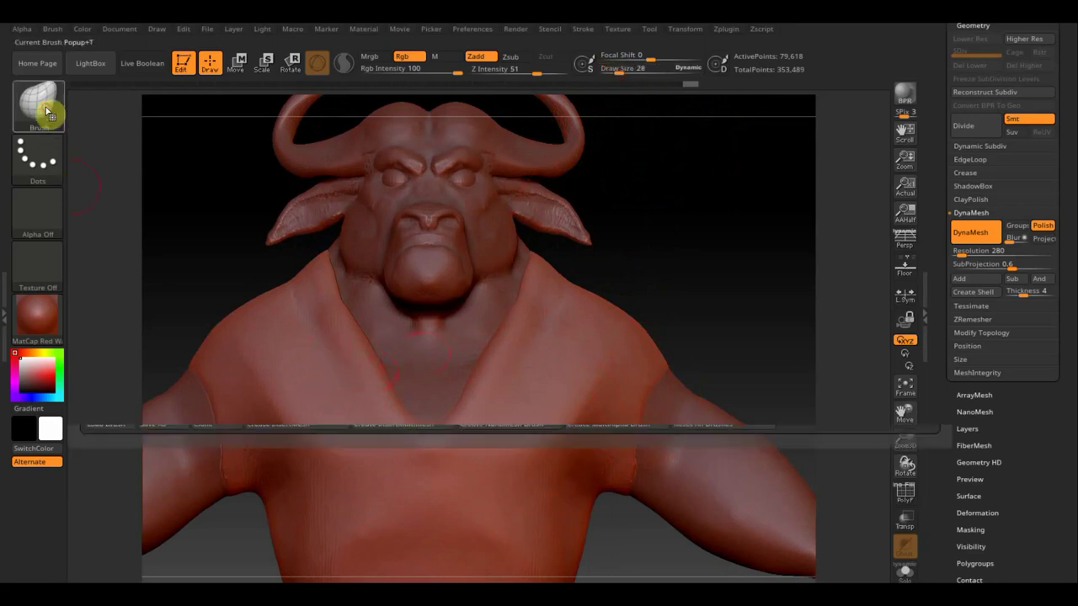
click(156, 118)
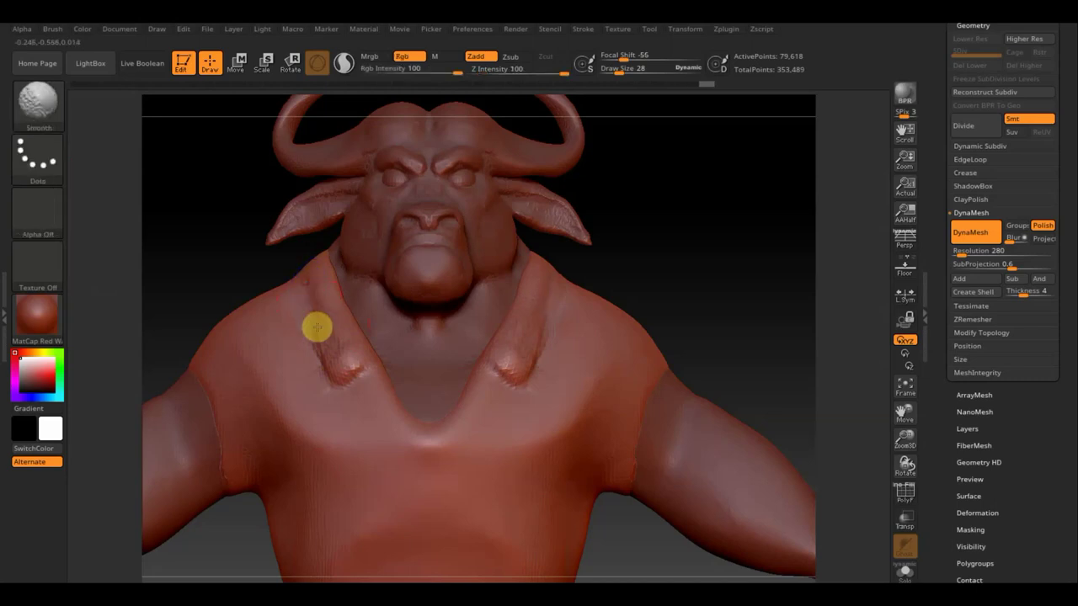
key(shift)
shift+drag(328, 384, 370, 387)
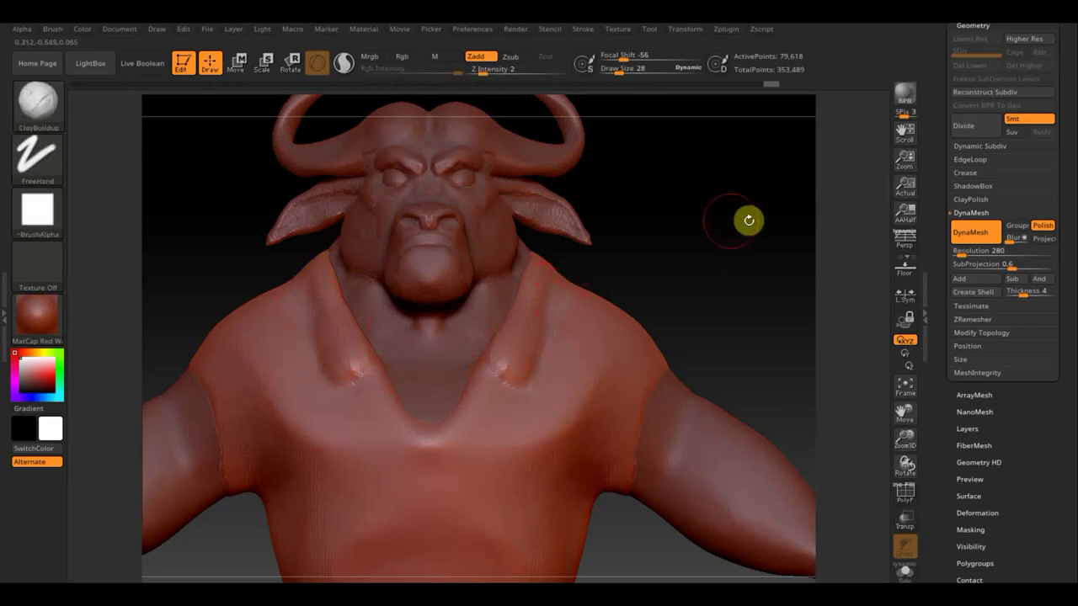
mouse_move(748, 221)
mouse_down()
mouse_move(647, 268)
mouse_move(454, 296)
mouse_up()
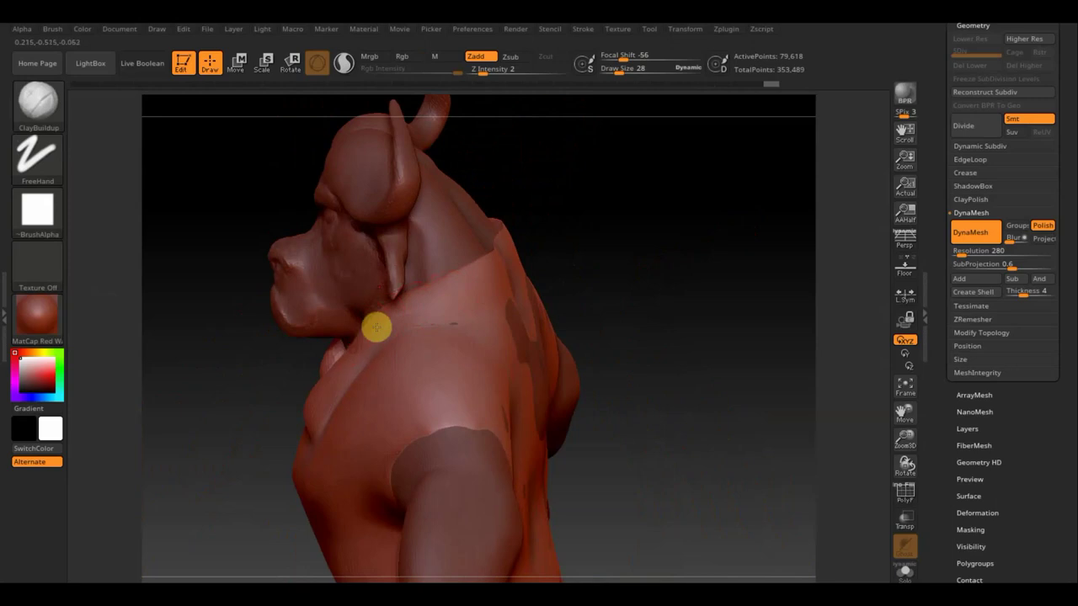
drag(659, 236, 586, 255)
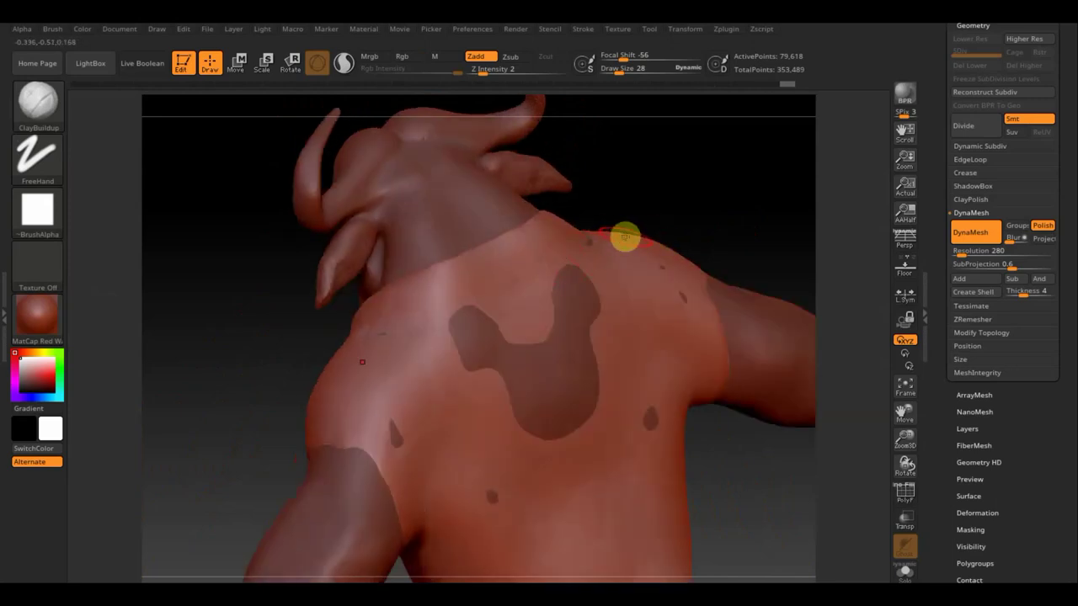
Step: Enable BackfaceMask under Brush > Auto Masking
click(53, 30)
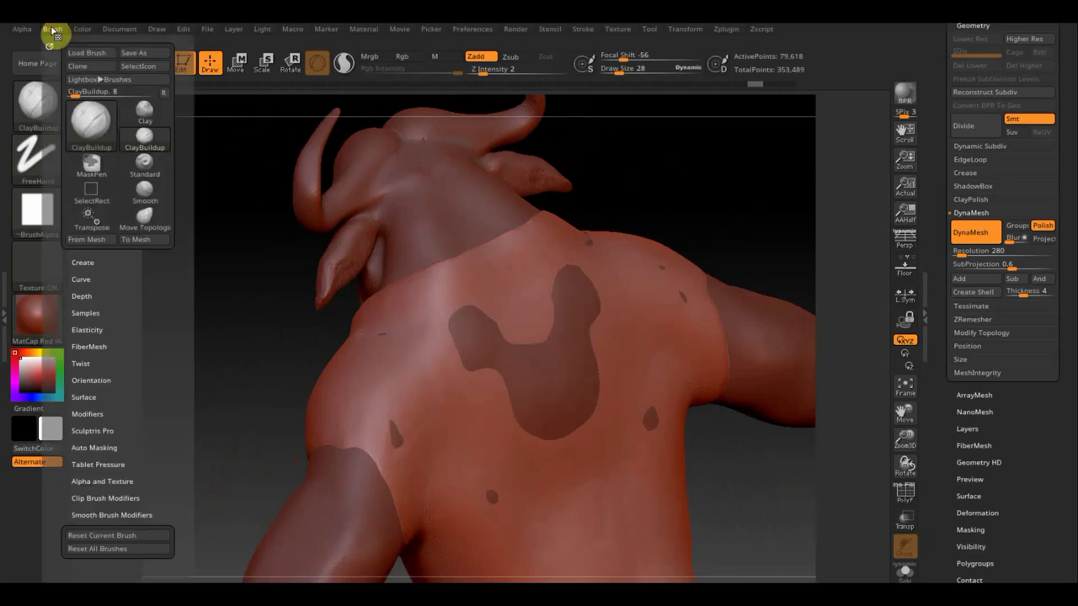
click(102, 447)
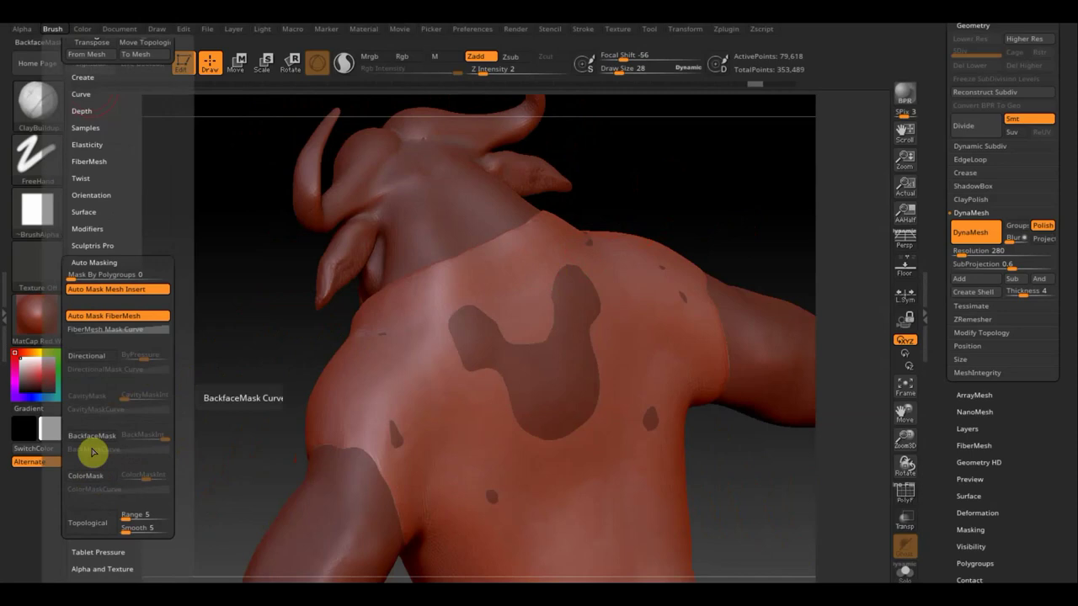
click(92, 436)
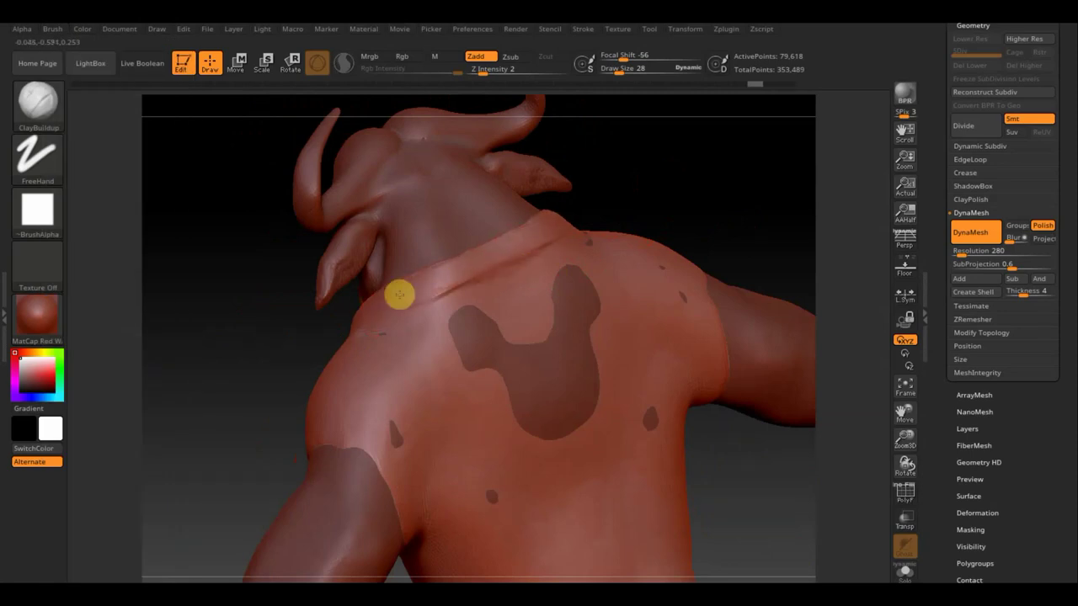
Step: Build up the collar ridge at the back of the neck, then turn the model to face front
mouse_move(373, 308)
mouse_down()
mouse_move(558, 241)
mouse_move(435, 294)
mouse_move(553, 234)
mouse_move(440, 286)
mouse_move(520, 264)
mouse_move(436, 289)
mouse_move(560, 227)
mouse_move(378, 289)
mouse_move(559, 245)
mouse_move(397, 289)
mouse_move(522, 241)
mouse_move(351, 313)
mouse_up()
mouse_move(206, 353)
mouse_down()
mouse_move(303, 348)
mouse_move(317, 317)
mouse_move(375, 408)
mouse_move(332, 373)
mouse_up()
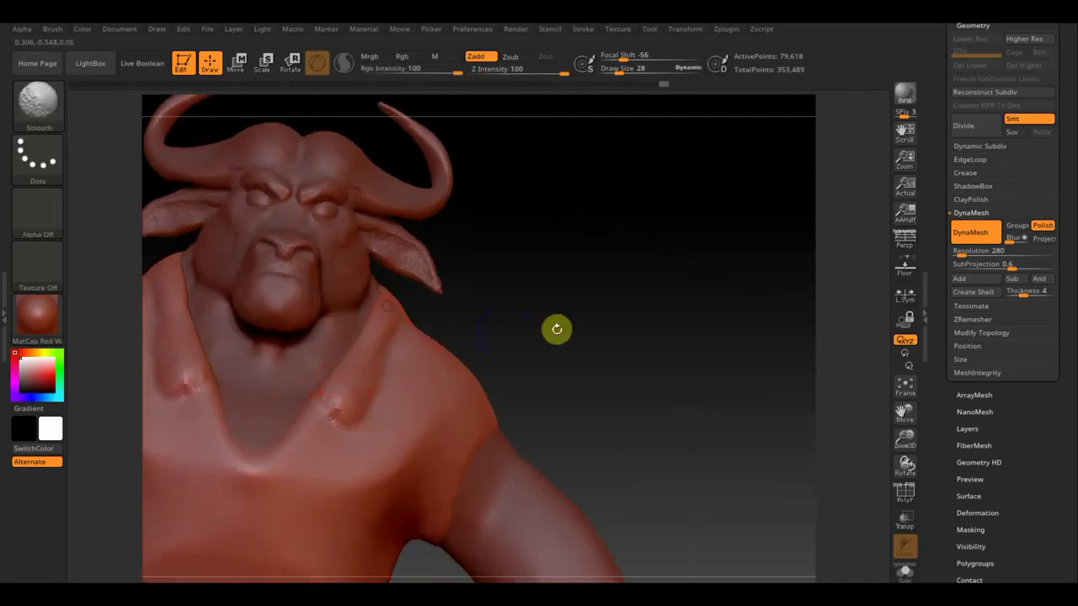
mouse_move(556, 328)
shift+mouse_down()
mouse_move(568, 340)
mouse_move(719, 303)
shift+mouse_up()
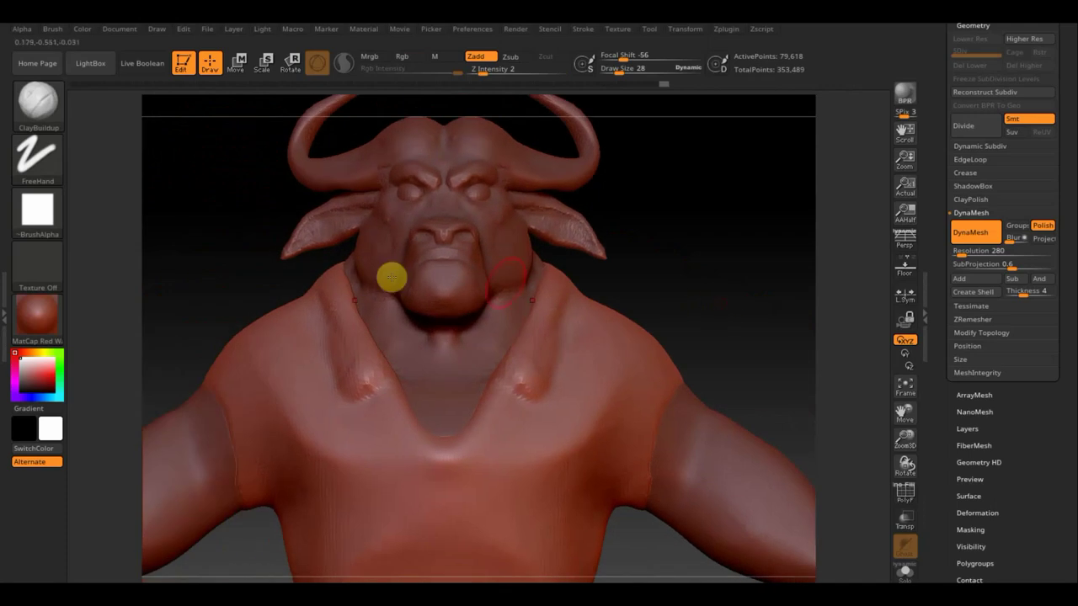
click(41, 112)
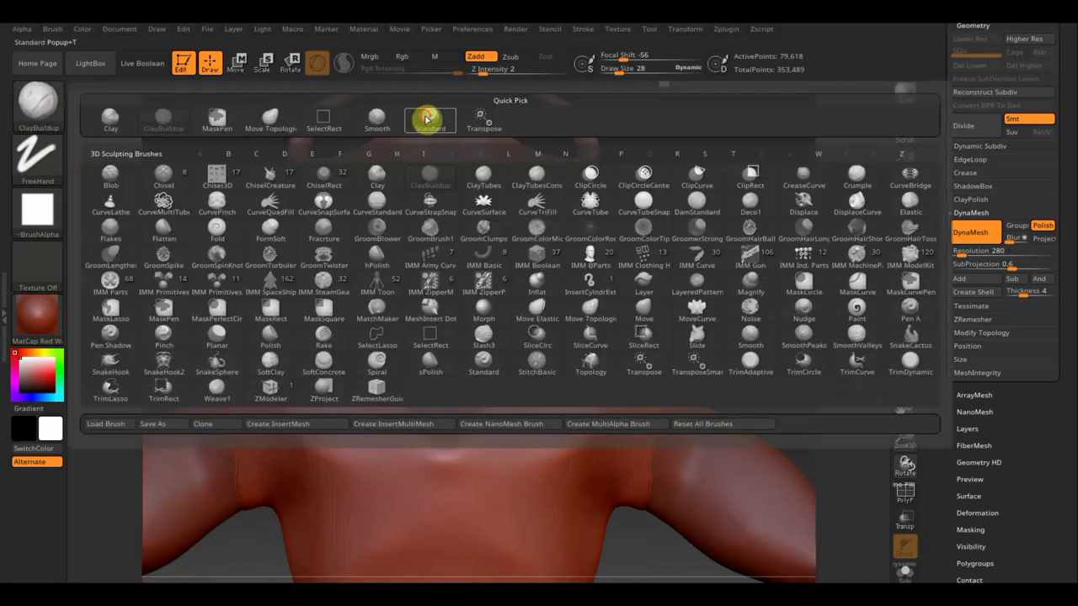
Step: Sculpt crease ridges into both collar edges and the right collar tip with a smaller Standard brush
click(427, 118)
drag(617, 73, 612, 73)
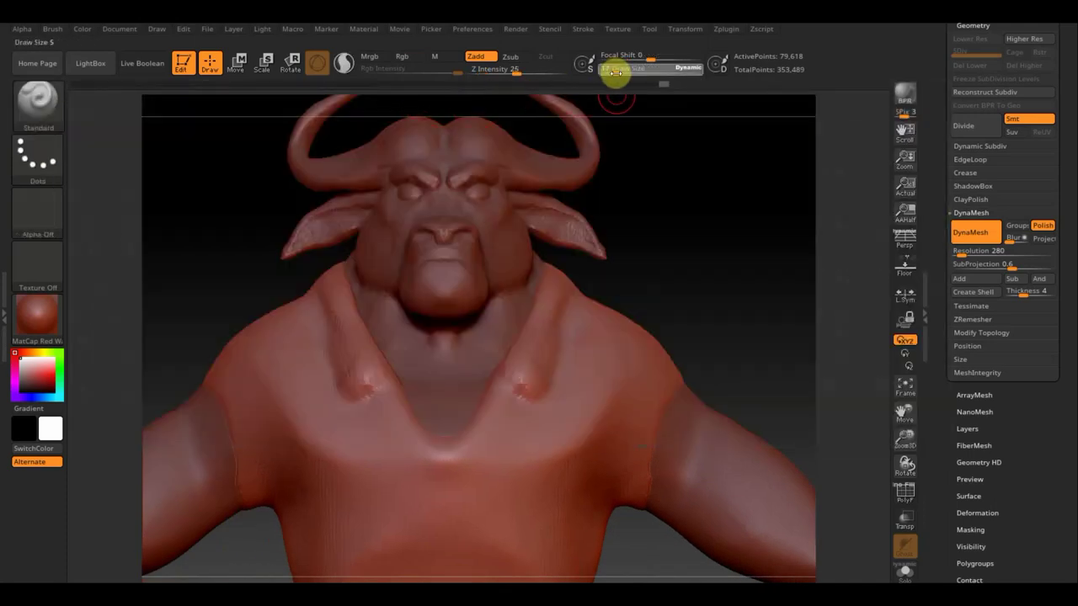
drag(666, 260, 679, 295)
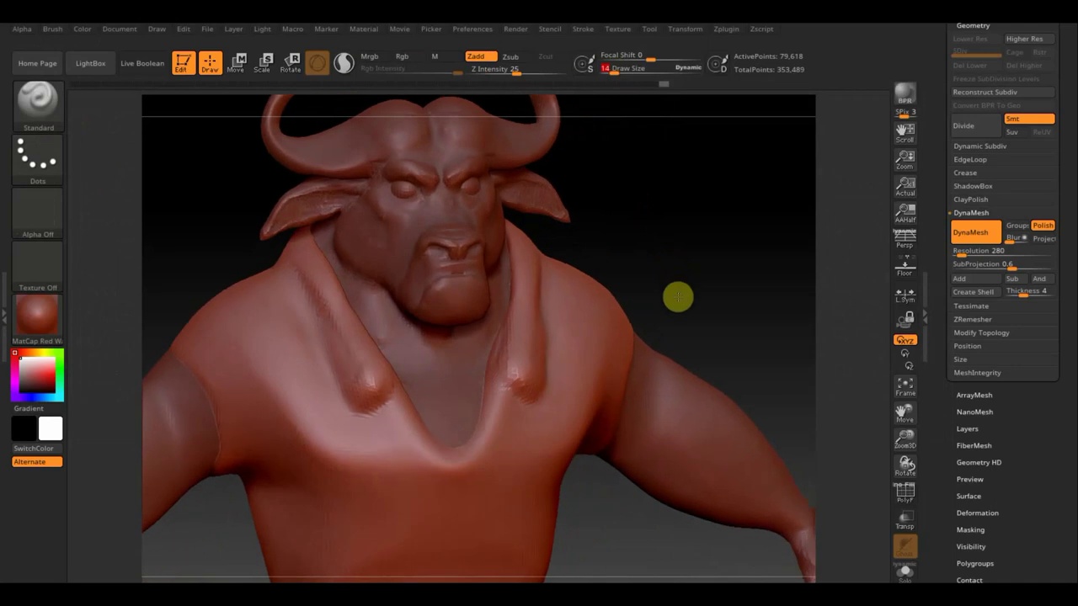
drag(321, 272, 381, 368)
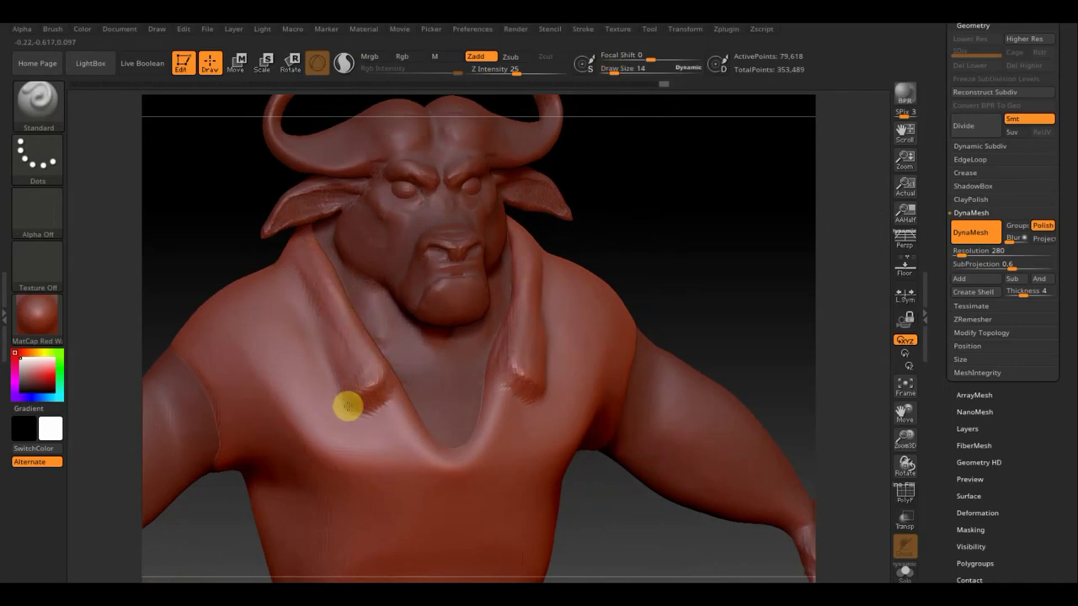
mouse_move(679, 195)
mouse_down()
mouse_move(629, 278)
mouse_move(625, 345)
mouse_up()
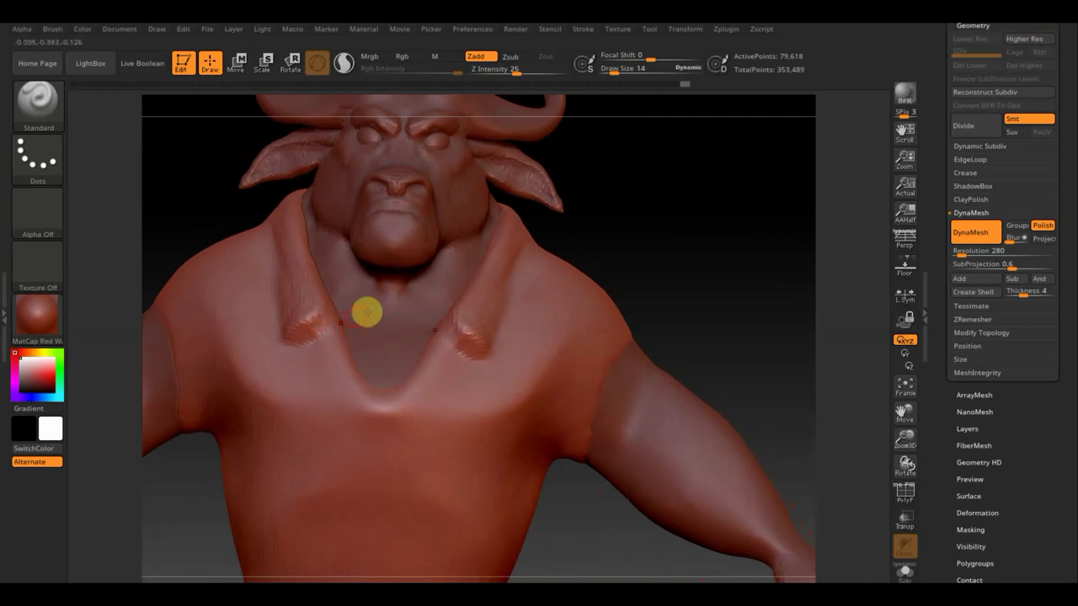
drag(632, 233, 630, 217)
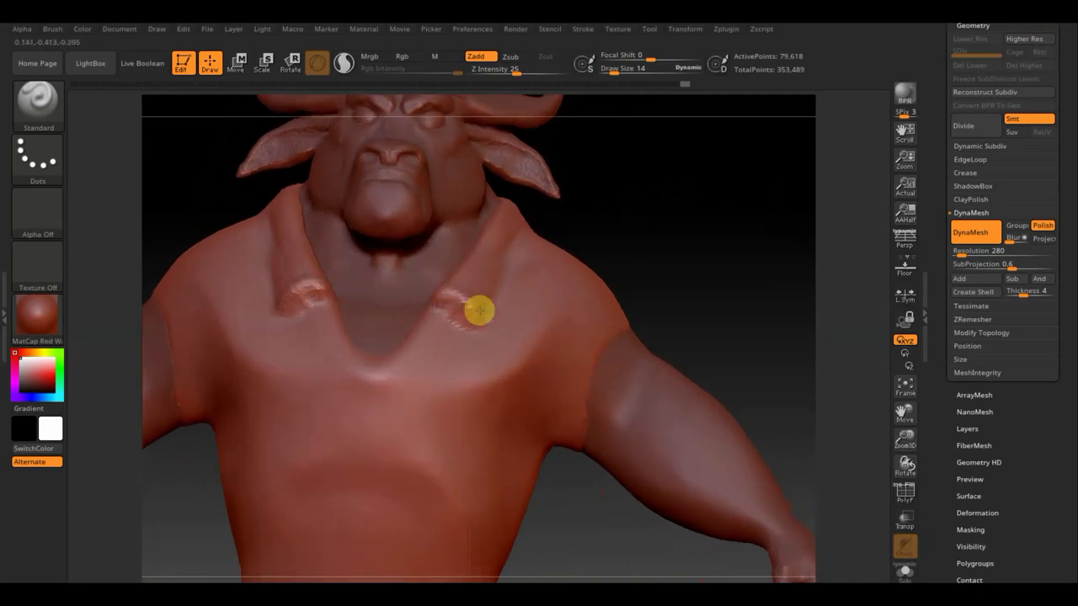
mouse_move(462, 297)
mouse_down()
mouse_move(478, 312)
mouse_move(449, 284)
mouse_up()
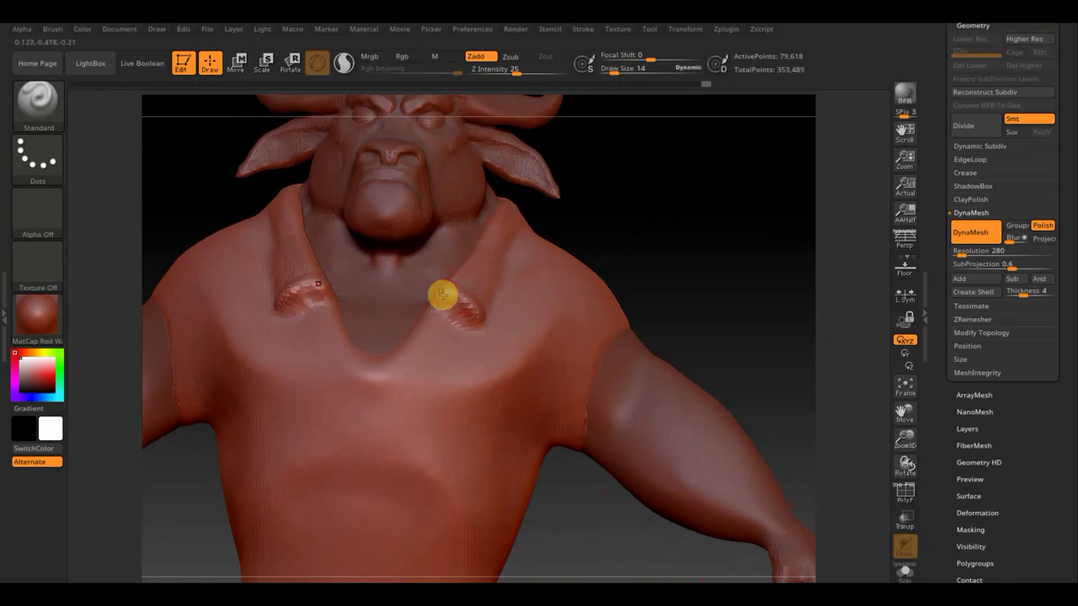
drag(645, 247, 660, 247)
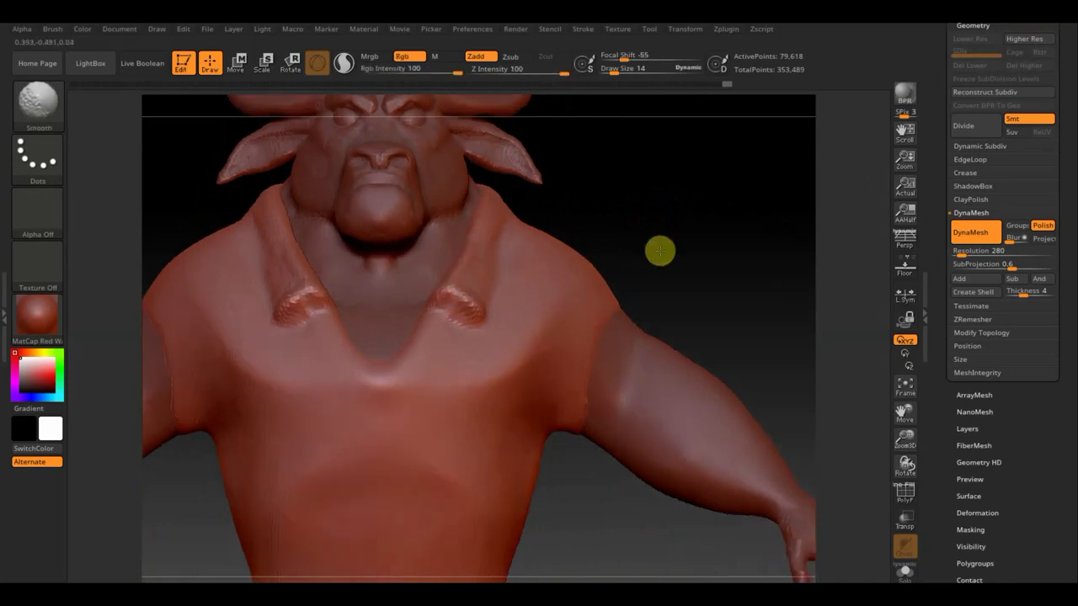
Step: Subdivide the bull mesh to level 2 with Ctrl+D and sculpt folds into the collar tips
key(ctrl)
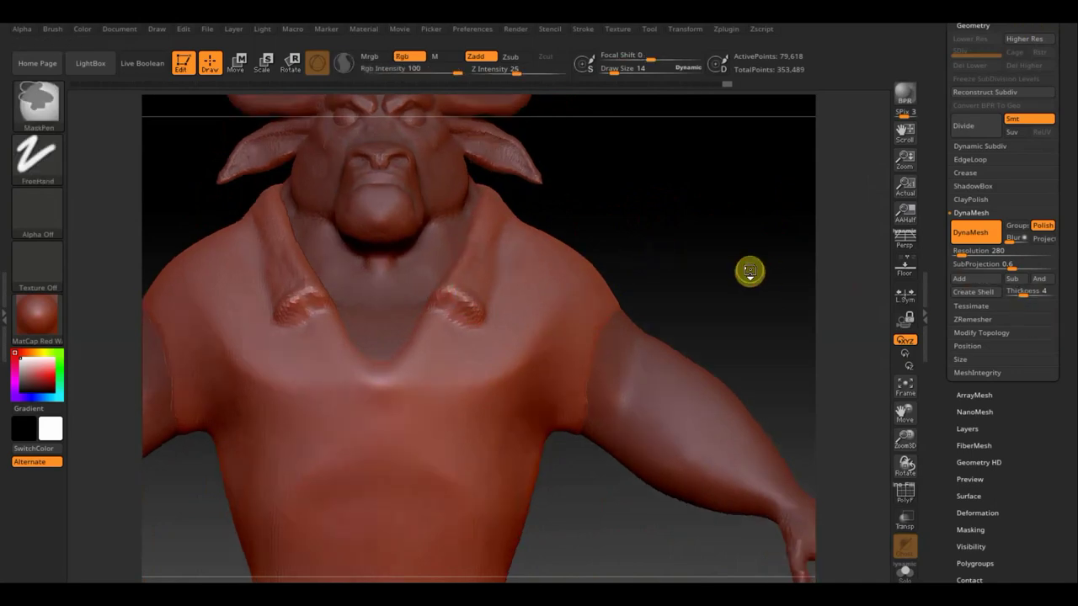
key(ctrl+d)
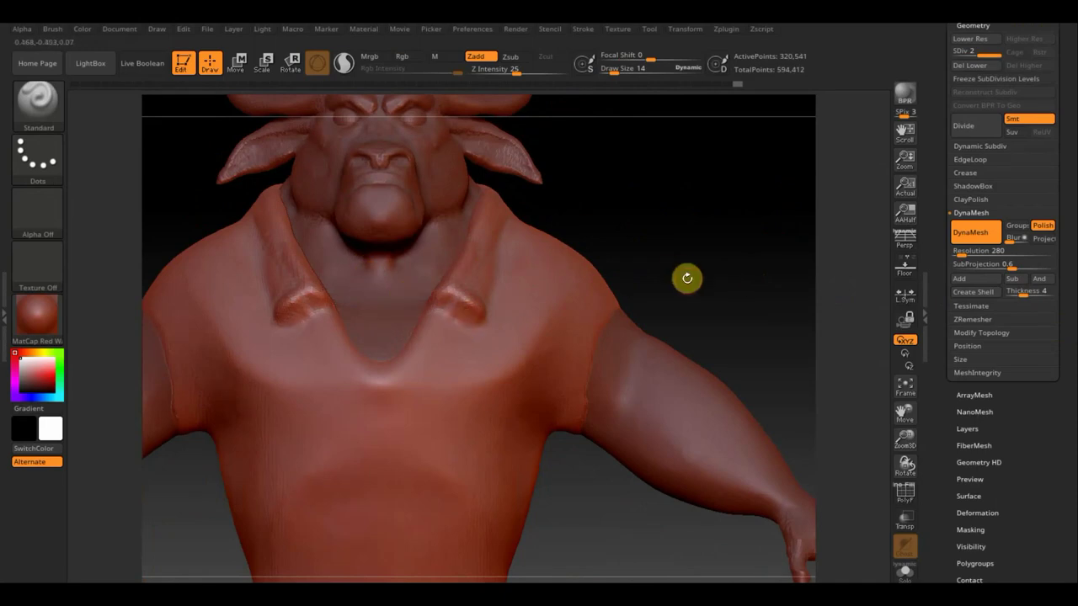
drag(671, 247, 688, 283)
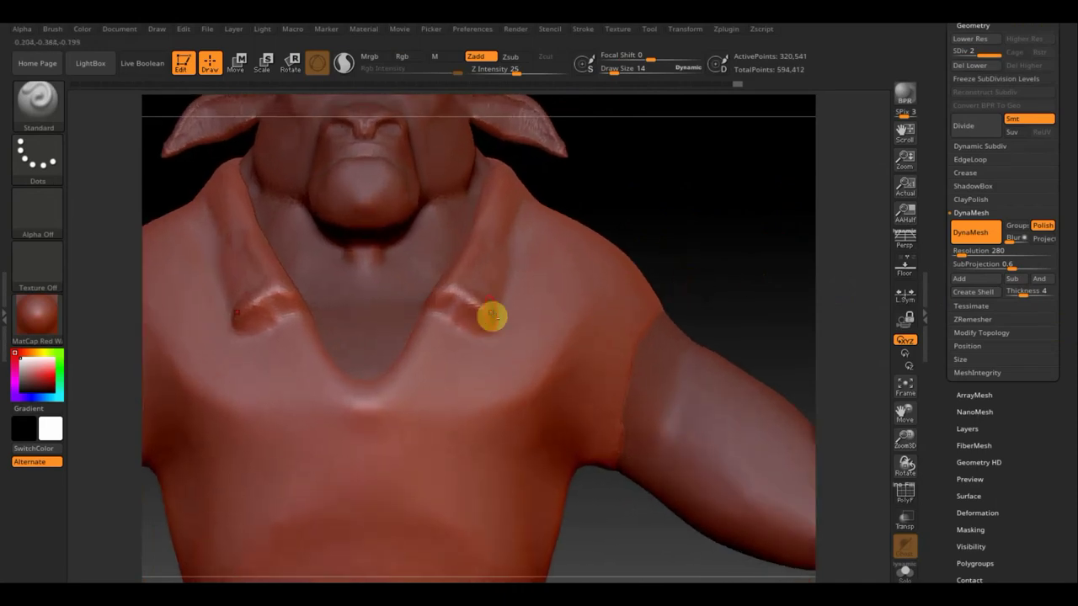
mouse_move(455, 308)
mouse_down()
mouse_move(439, 315)
mouse_move(464, 311)
mouse_up()
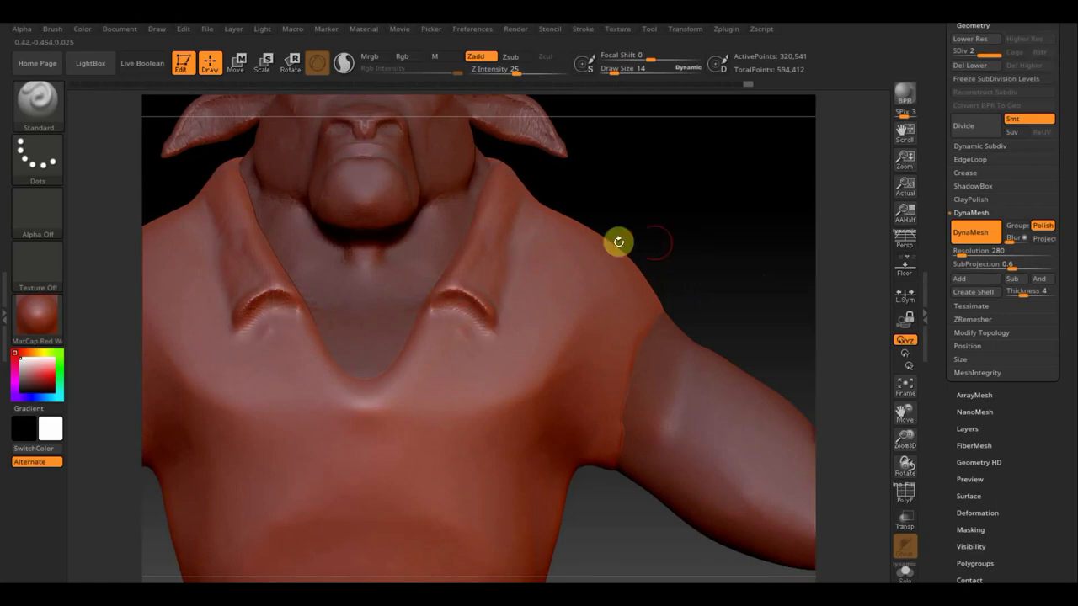
Step: With Move Topological at size 54 on the lowest subdivision level, push the collar crease into shape
click(37, 116)
click(264, 117)
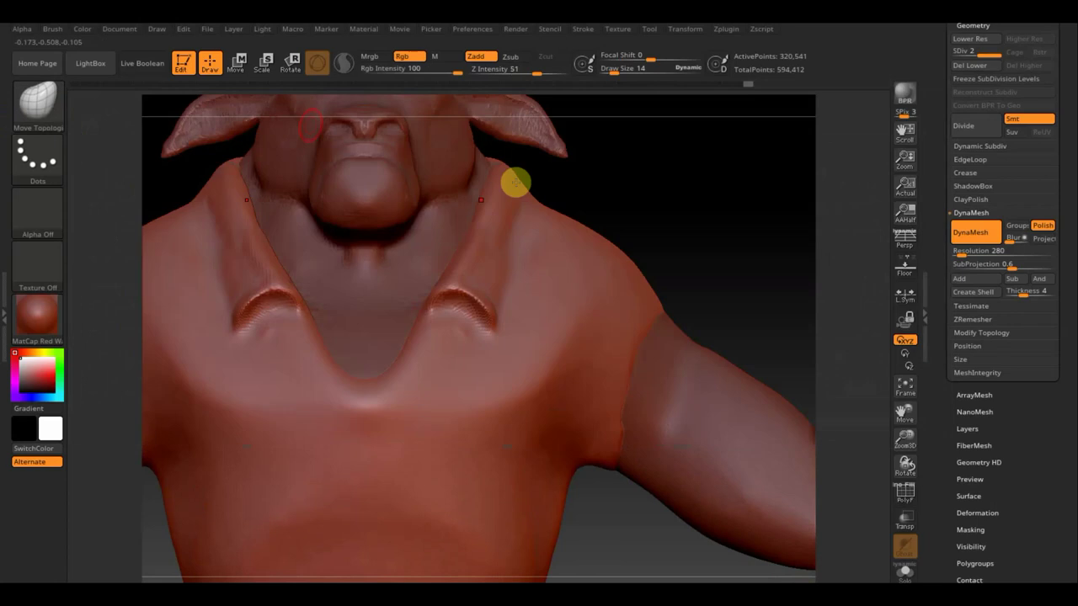
drag(668, 217, 519, 274)
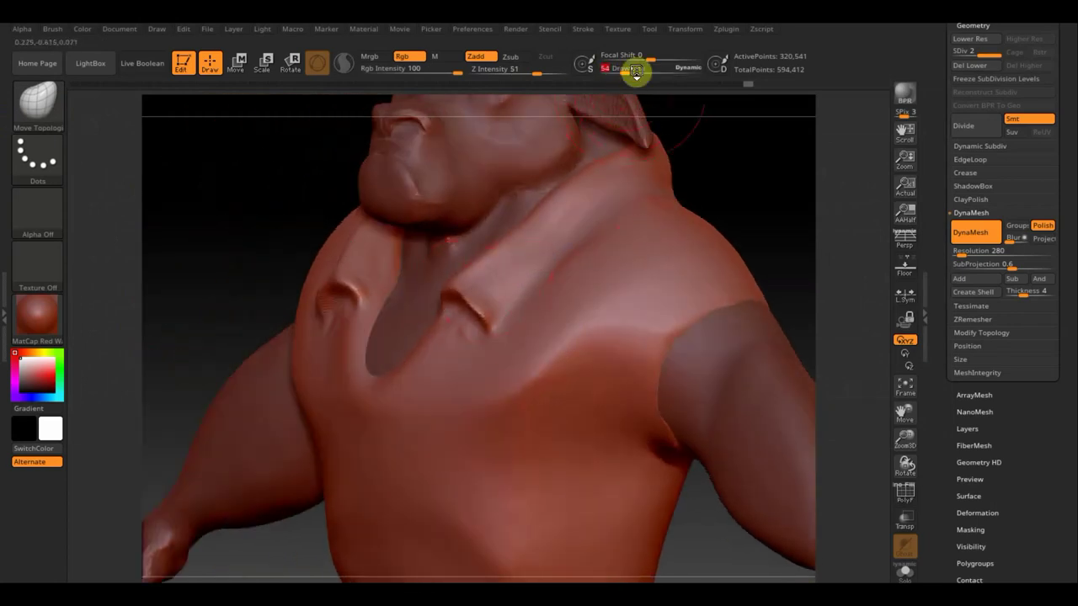
drag(633, 73, 620, 71)
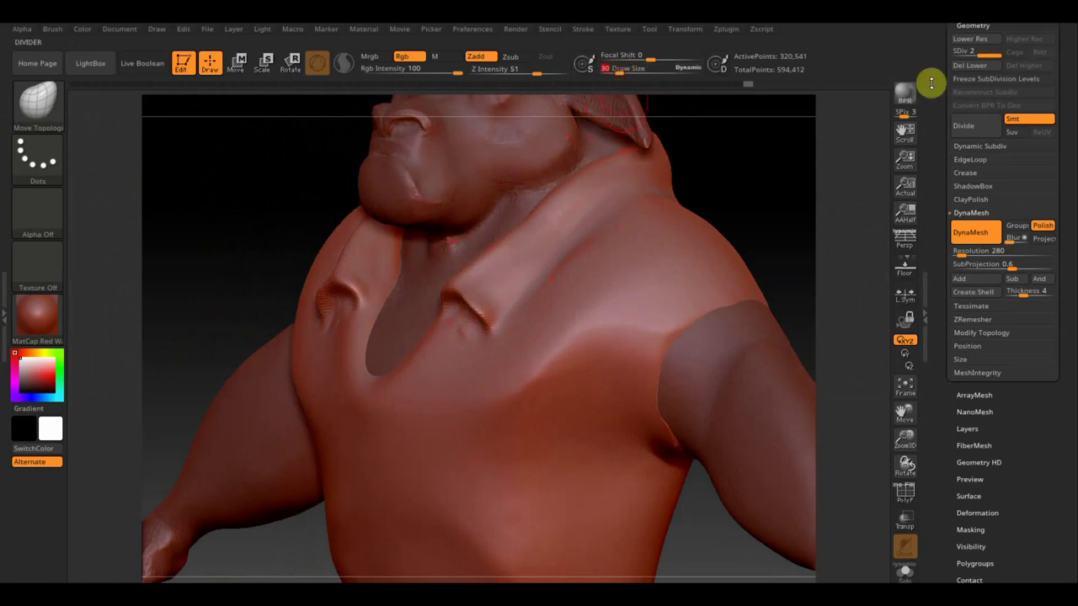
click(968, 65)
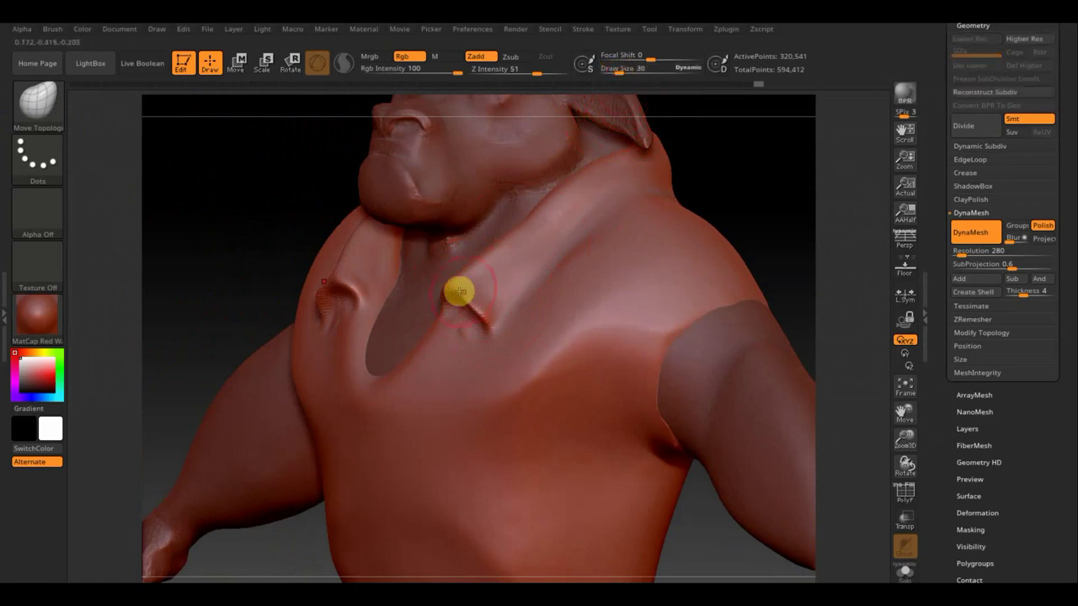
drag(450, 289, 450, 271)
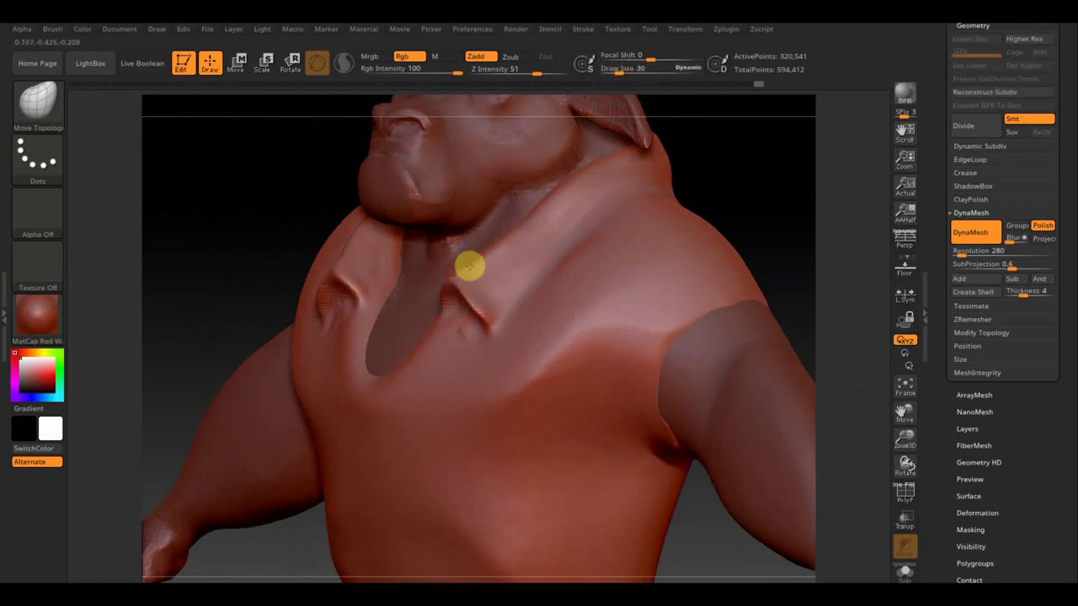
mouse_move(496, 241)
mouse_down()
mouse_move(519, 230)
mouse_move(496, 250)
mouse_move(535, 216)
mouse_up()
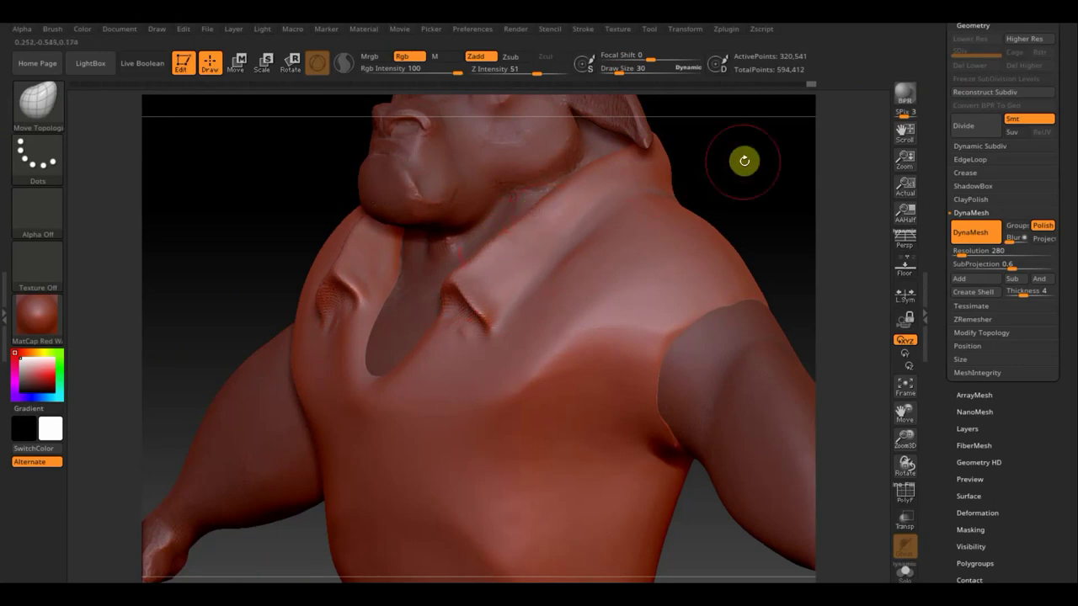
Step: Reshape the right collar ridge and fill the gap using a brush size of 69
mouse_move(743, 161)
mouse_down()
mouse_move(783, 174)
mouse_move(758, 139)
mouse_move(745, 158)
mouse_up()
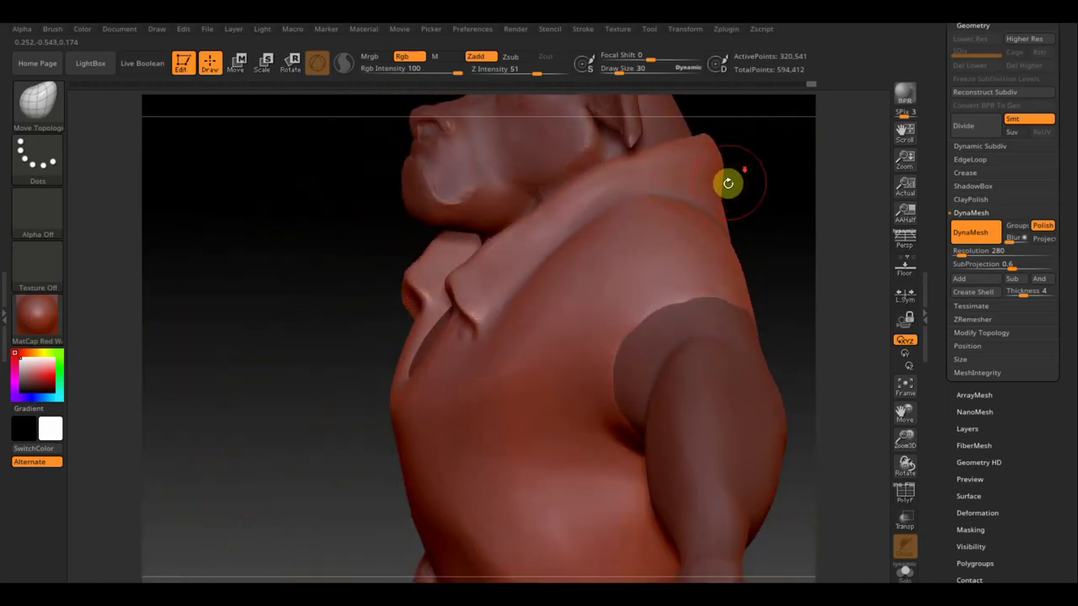
mouse_move(778, 219)
mouse_down()
mouse_move(763, 159)
mouse_move(731, 136)
mouse_up()
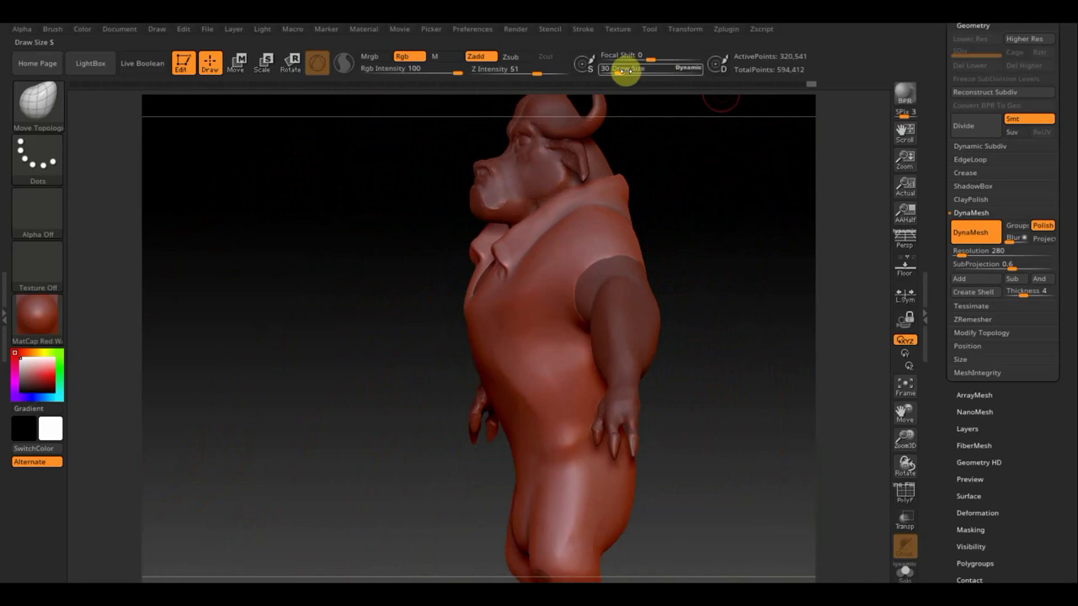
drag(625, 71, 629, 74)
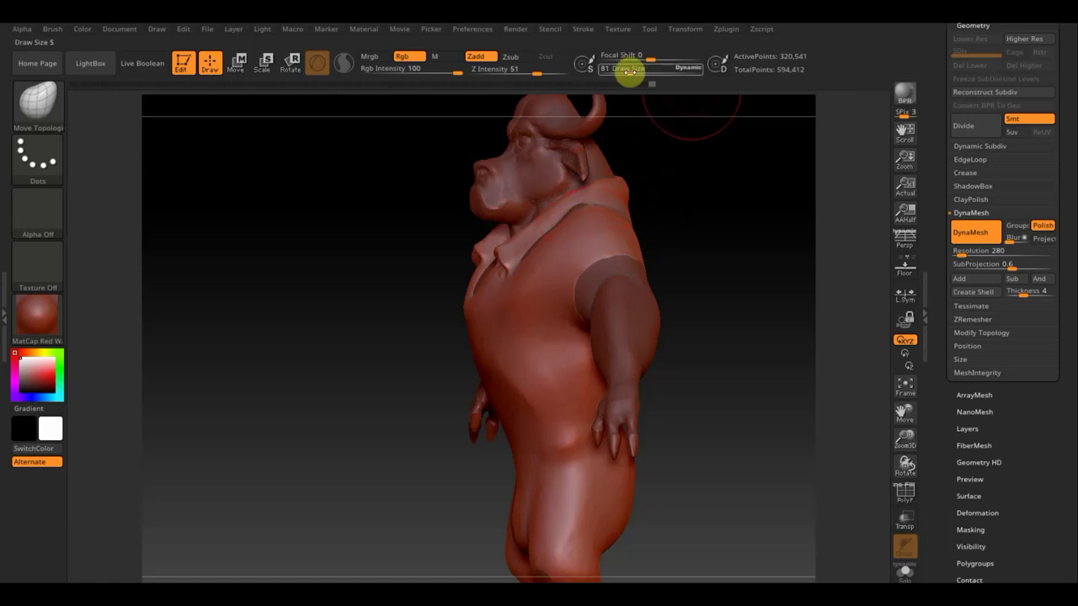
drag(633, 73, 628, 73)
drag(679, 188, 721, 200)
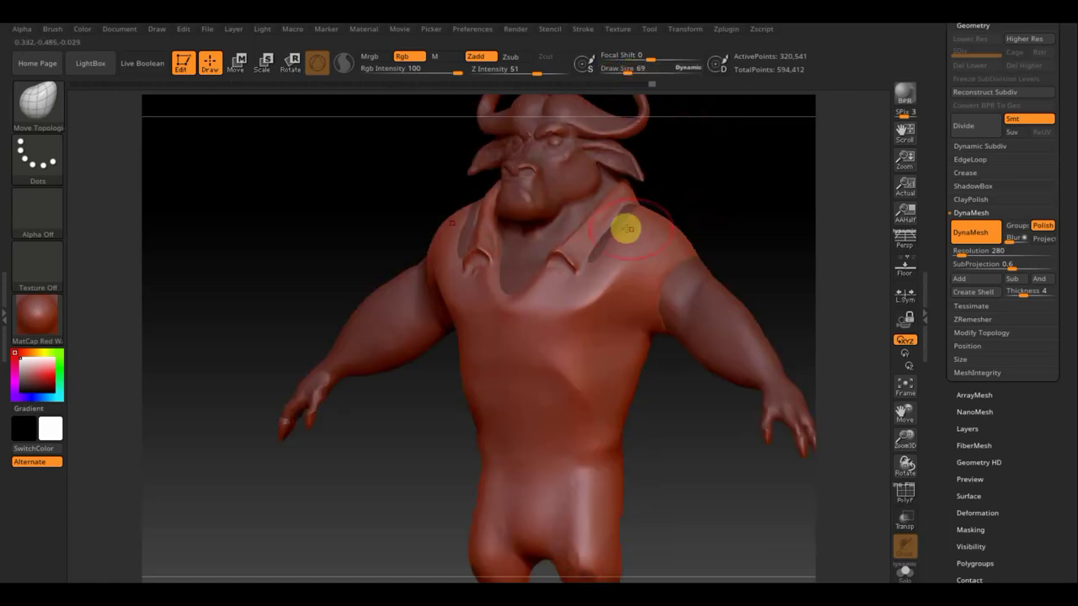
drag(635, 214, 603, 259)
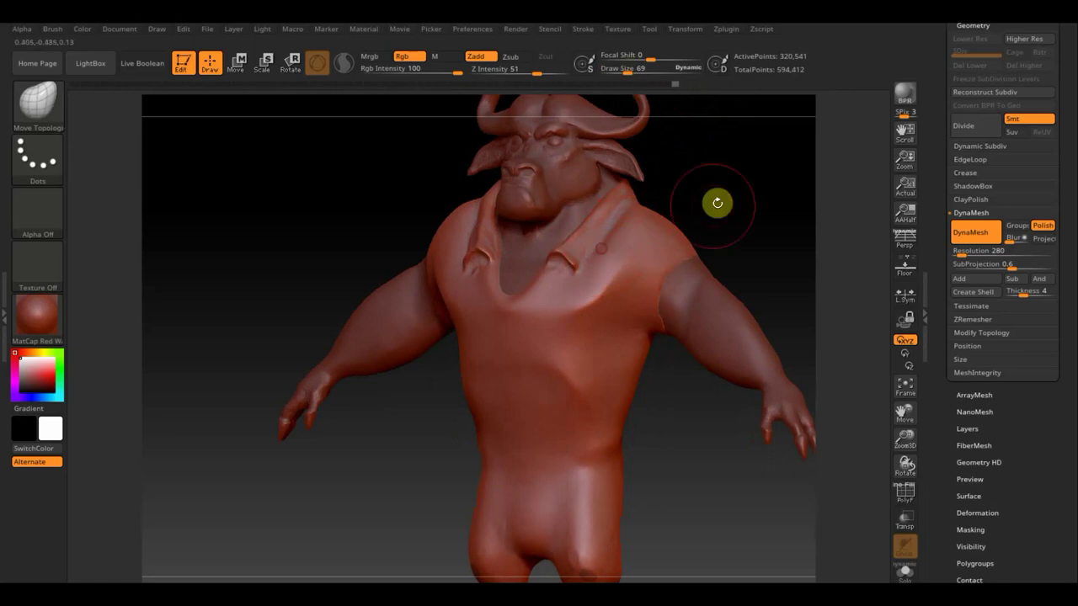
drag(717, 202, 770, 185)
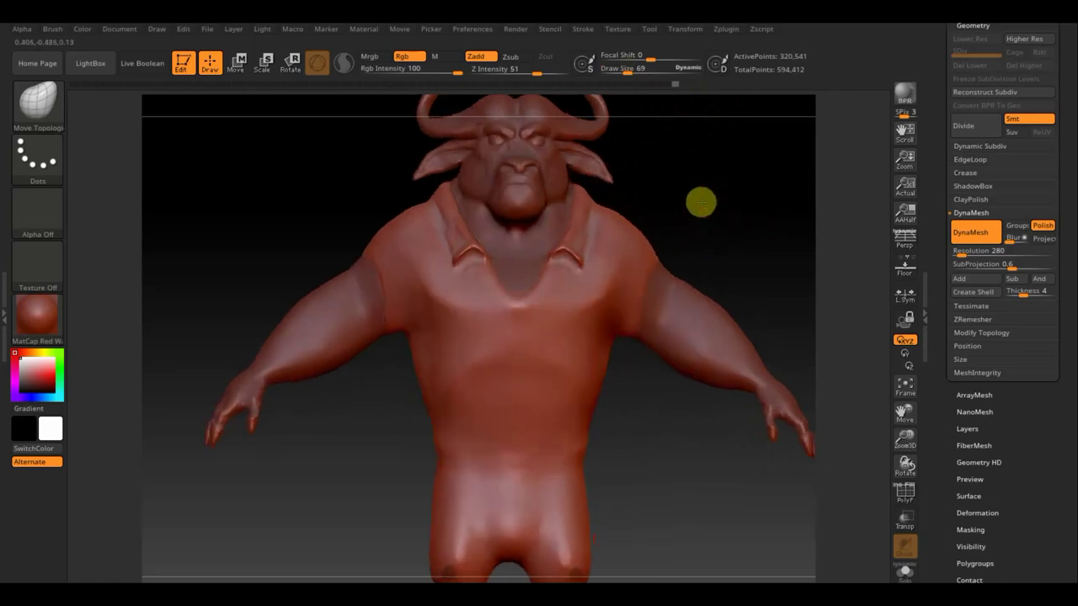
mouse_move(700, 199)
mouse_down()
mouse_move(727, 305)
mouse_move(676, 313)
mouse_up()
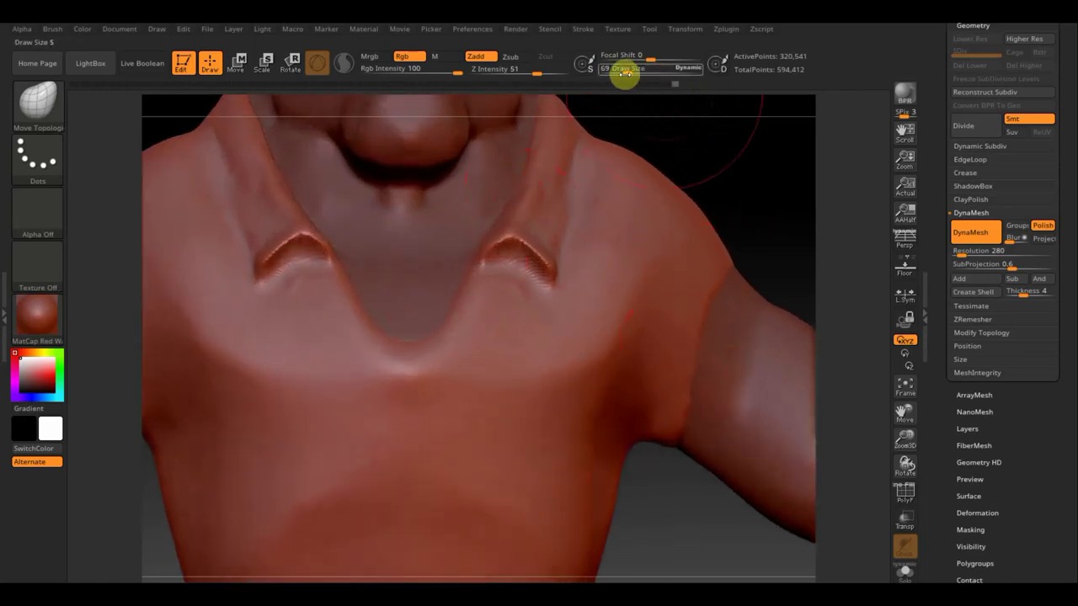
Step: Set brush size to about 33 and smooth the chest surface just below the collar
click(618, 68)
text(25)
drag(621, 72, 618, 71)
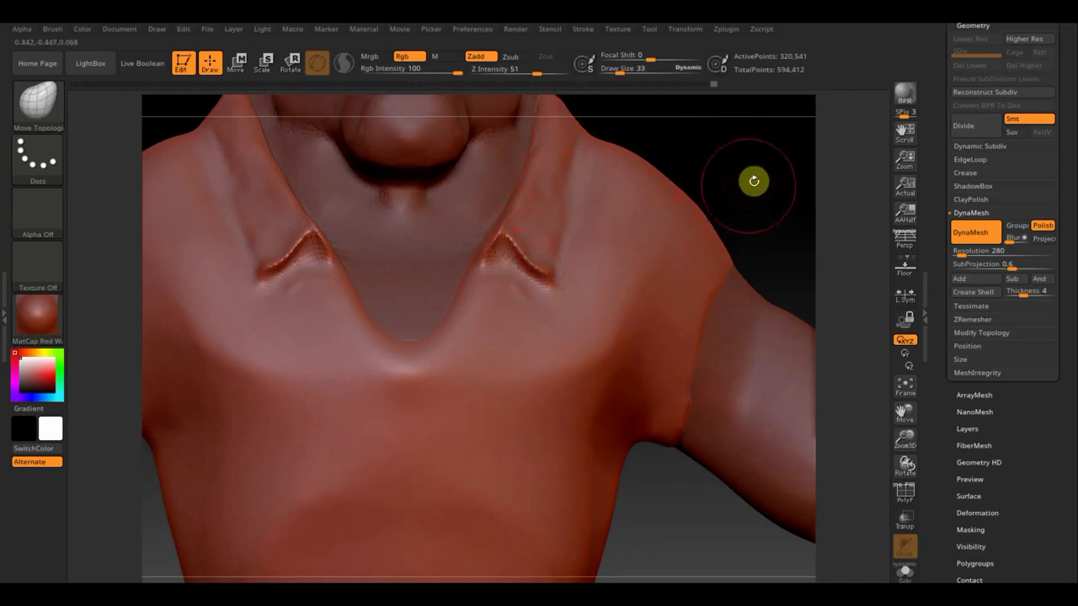
mouse_move(753, 181)
mouse_down()
mouse_move(758, 209)
mouse_move(729, 113)
mouse_move(548, 250)
mouse_up()
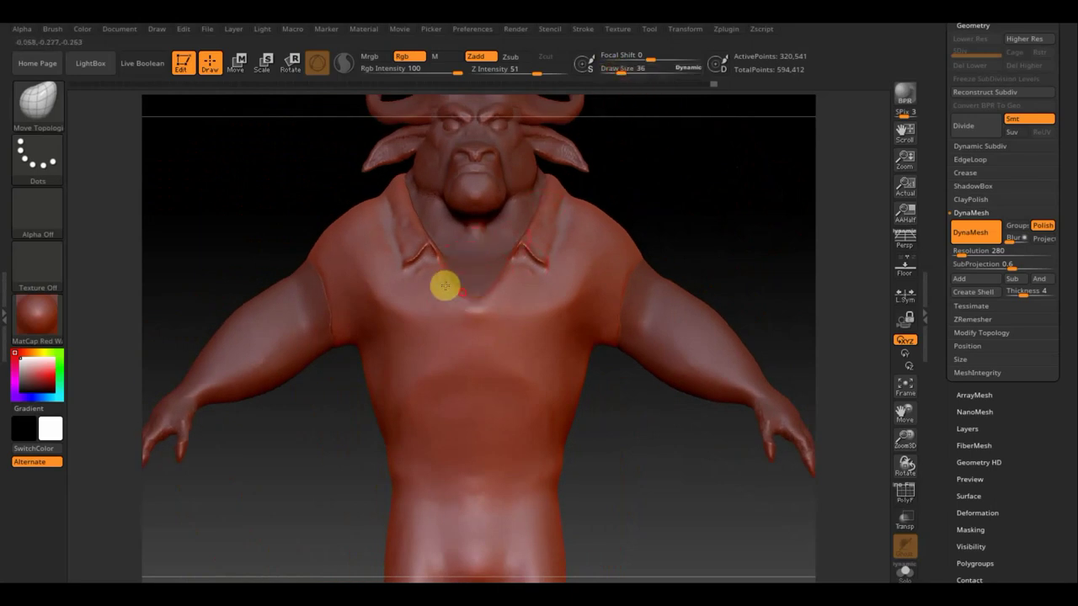
shift+drag(442, 283, 480, 318)
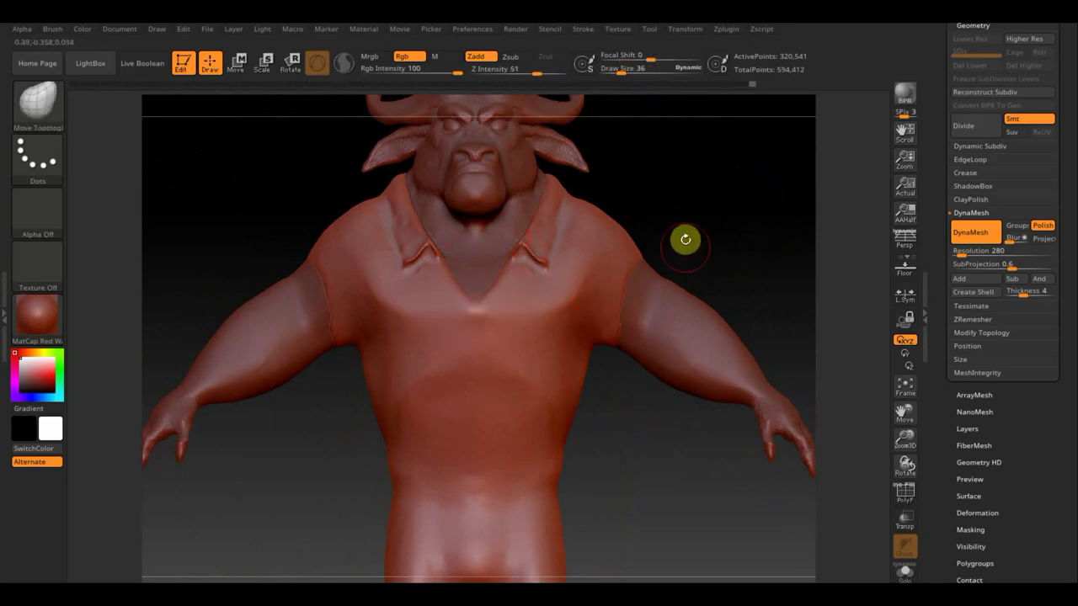
shift+drag(438, 281, 428, 276)
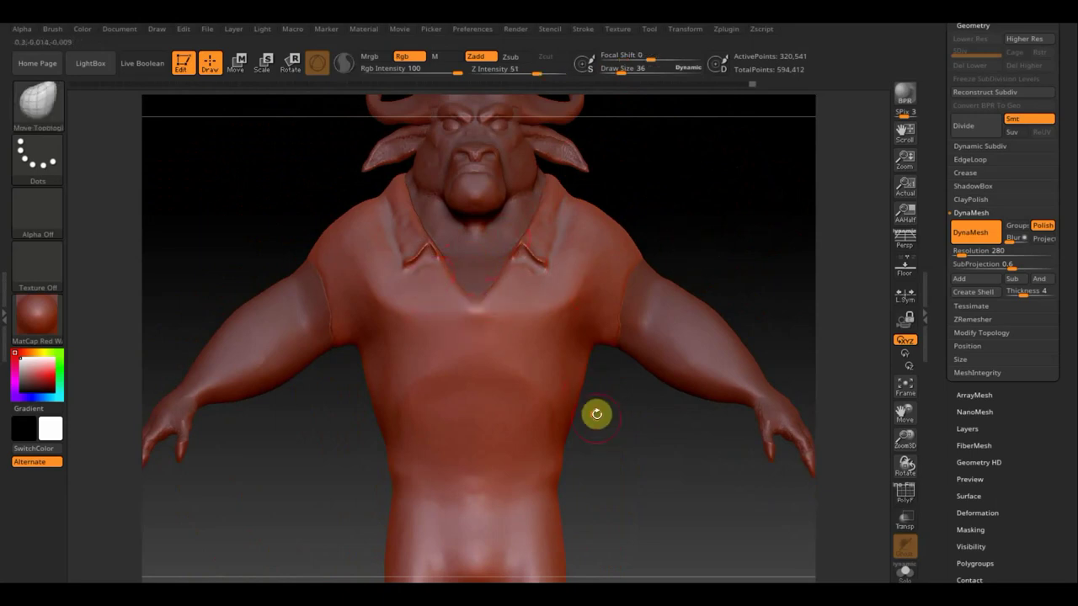
Step: Smooth the left collar crease with brush size 5, then frame the whole model and raise size to 17
alt+drag(629, 507, 652, 544)
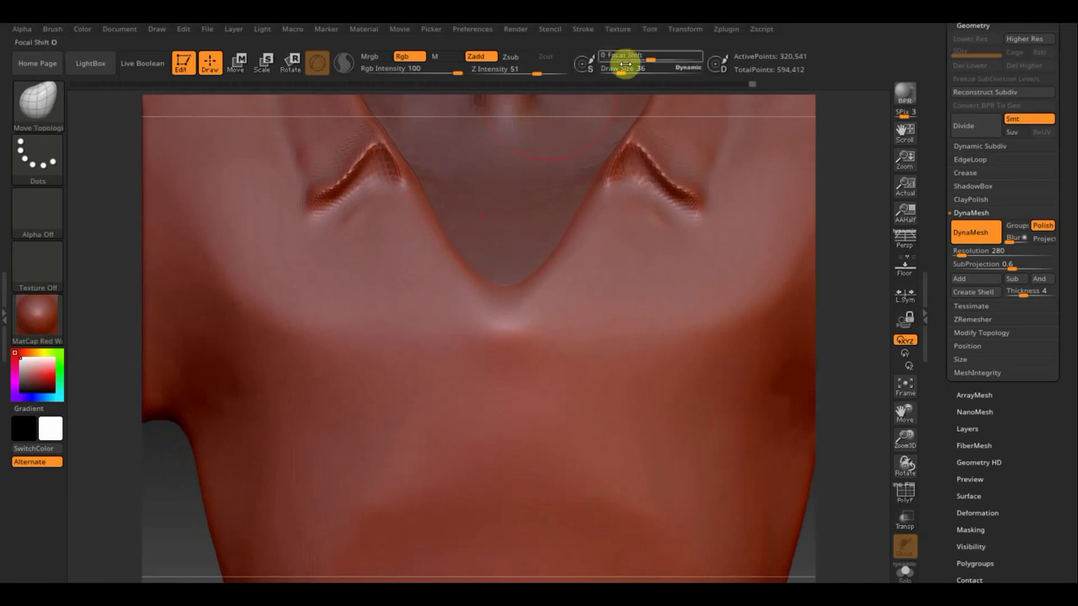
drag(620, 69, 611, 71)
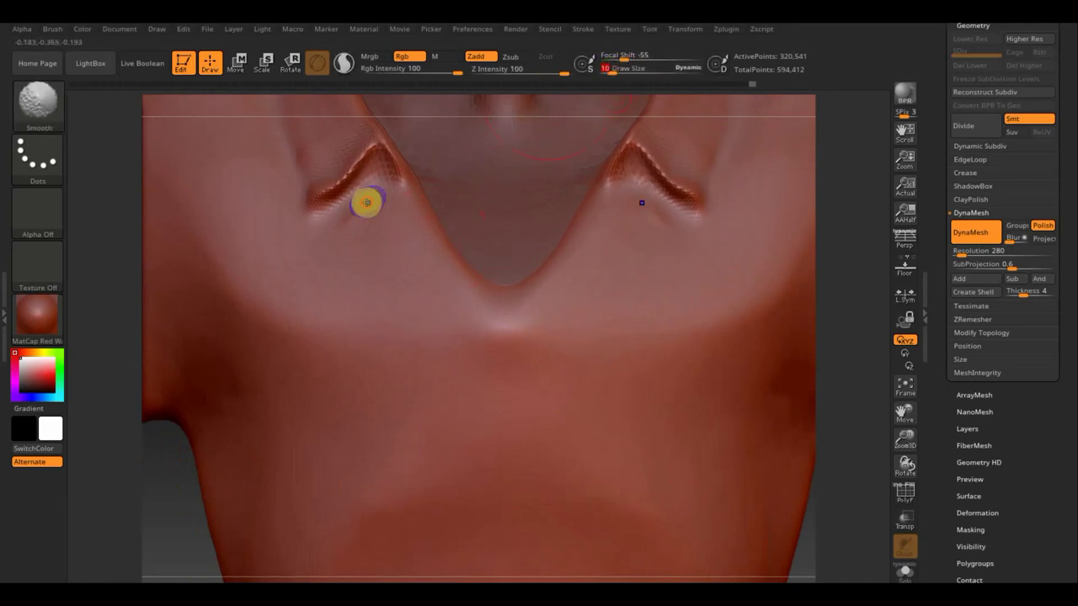
mouse_move(340, 226)
shift+mouse_down()
mouse_move(366, 195)
mouse_move(382, 202)
shift+mouse_up()
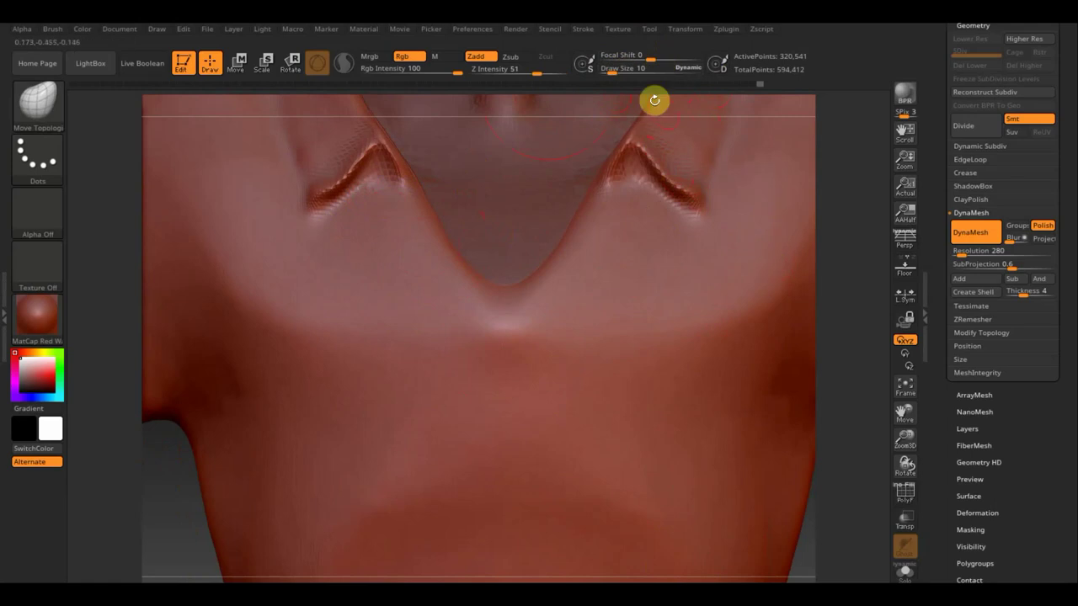
click(905, 387)
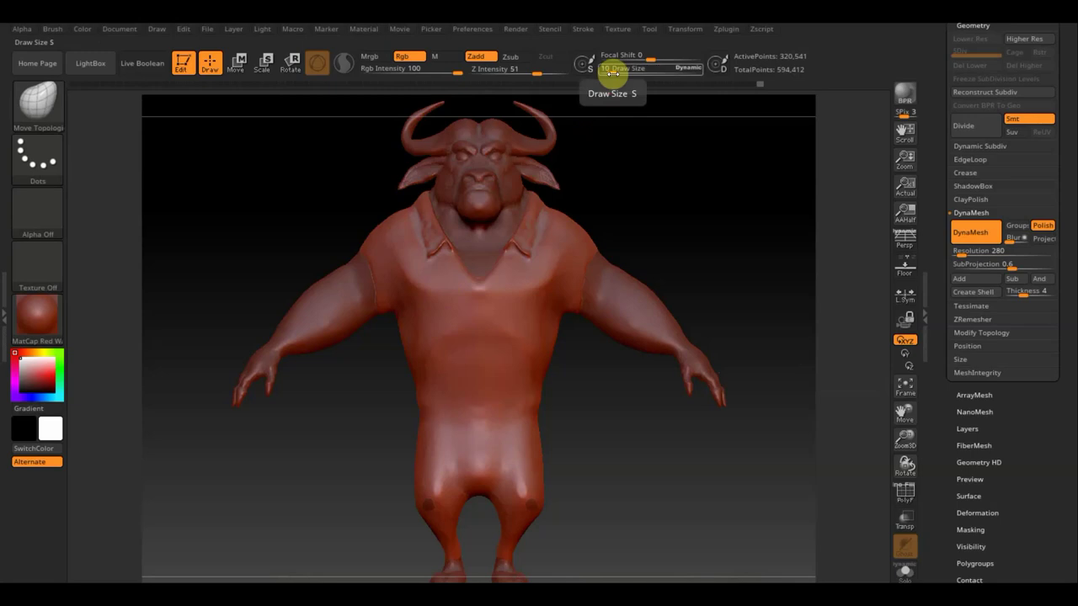
drag(614, 72, 615, 74)
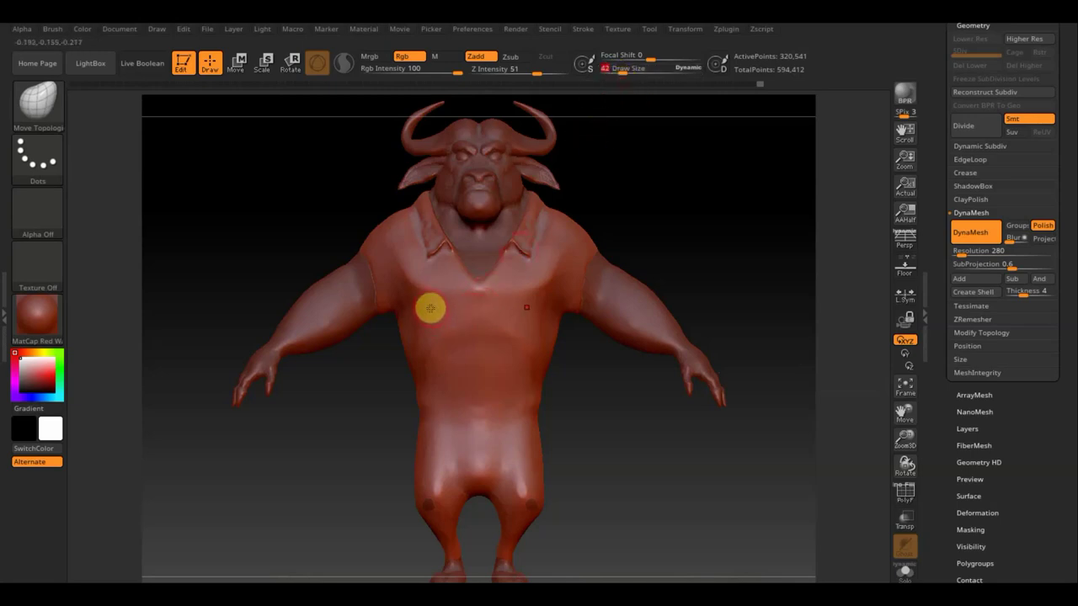
Step: Paint masks over two pocket patches on both sides of the chest
key(ctrl)
ctrl+drag(424, 298, 432, 298)
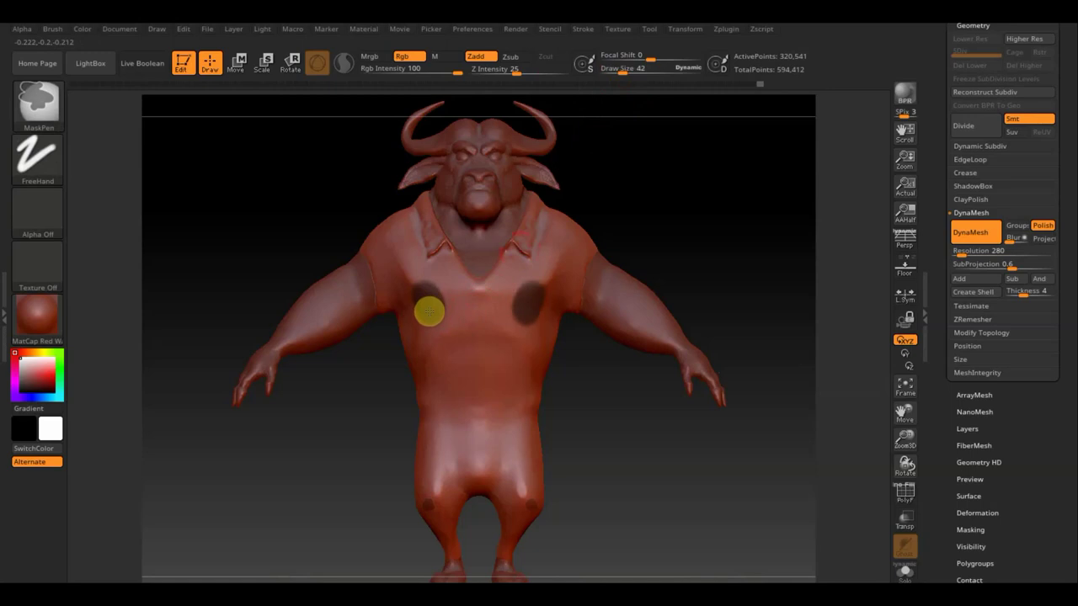
click(621, 69)
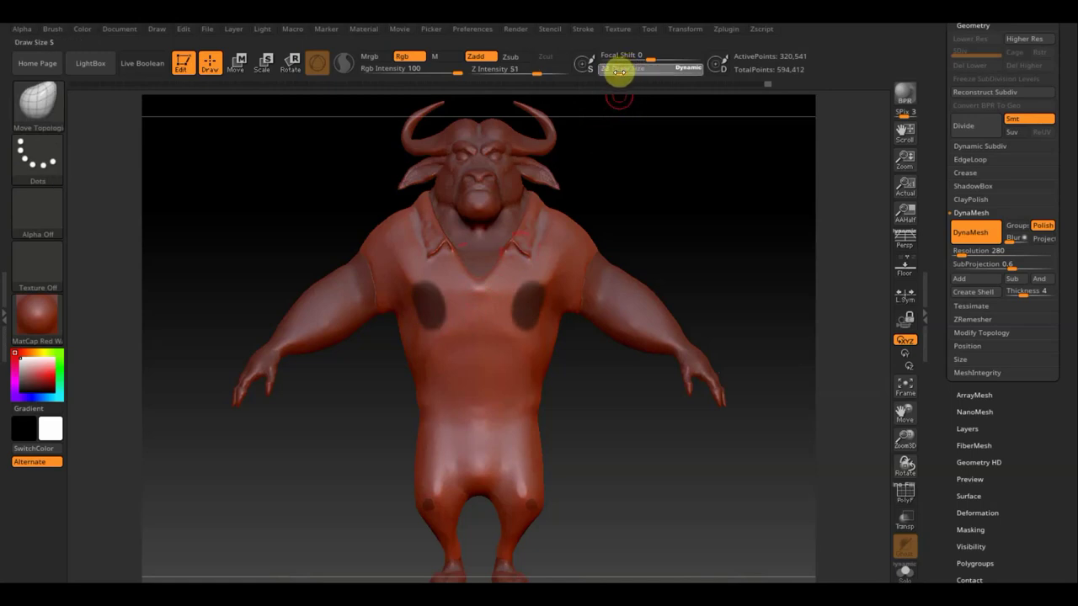
key(Return)
key(ctrl)
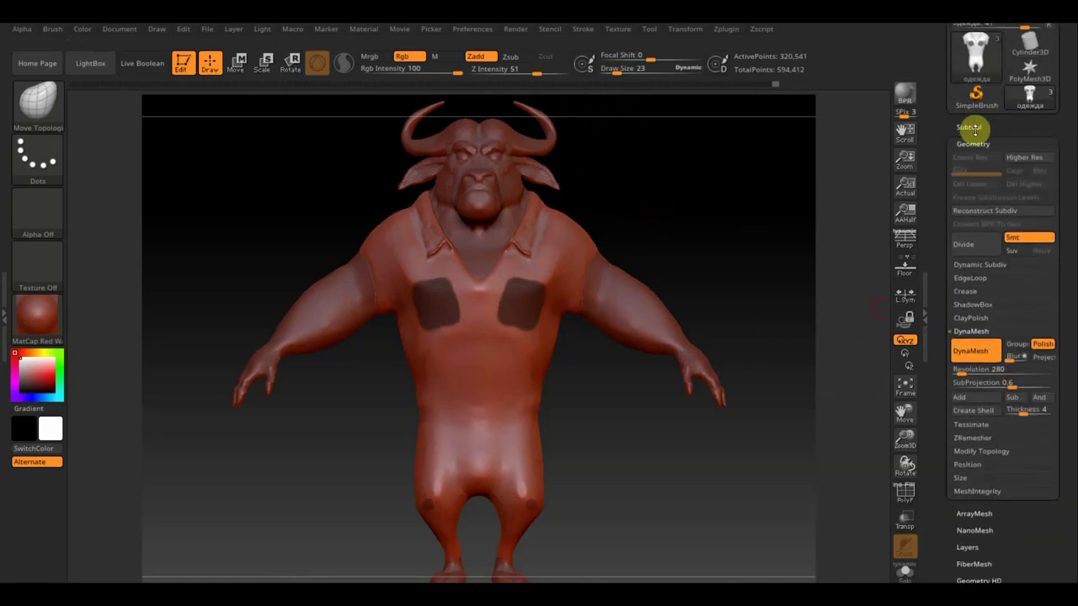
Step: Extract the masked patches at thickness 0.02 into a new Extract0 subtool and clear the mask
click(969, 126)
click(965, 462)
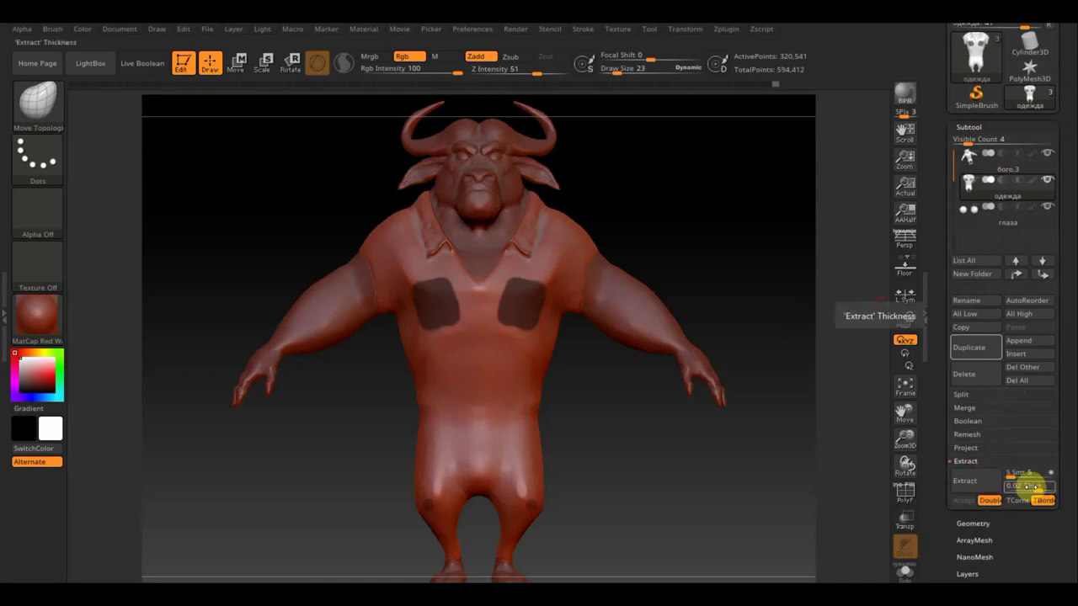
click(978, 482)
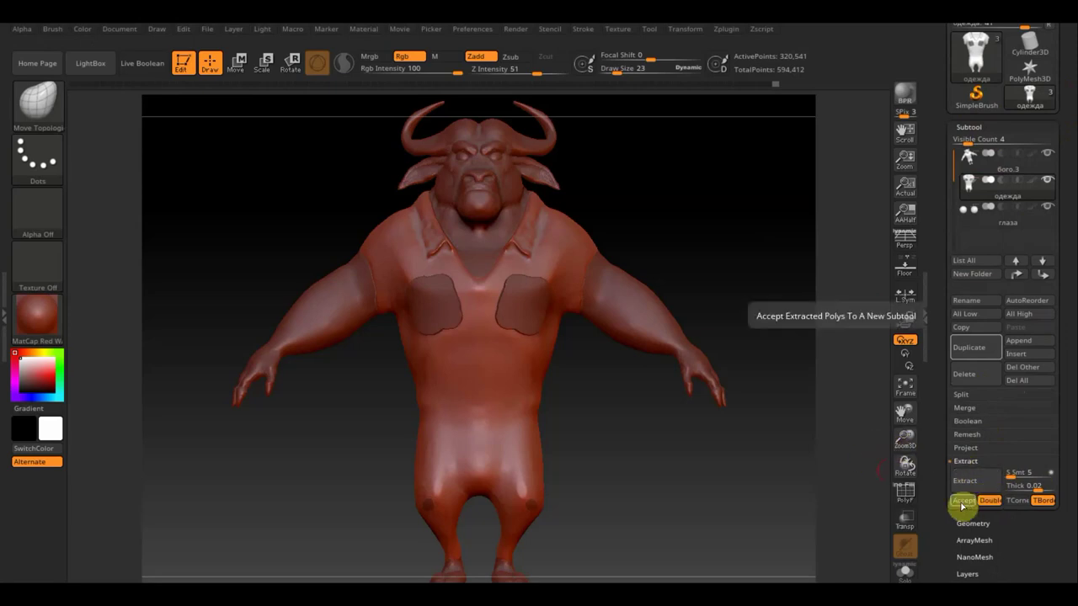
click(963, 501)
ctrl+drag(756, 303, 743, 291)
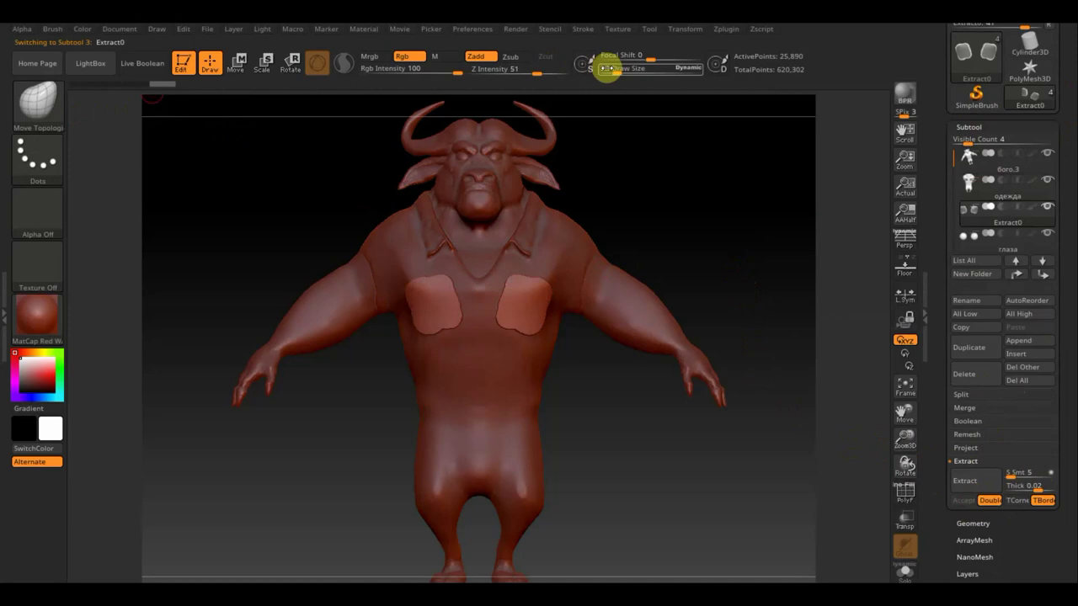
Step: Smooth the edges of the extracted pocket patches with a size 95 brush
drag(617, 73, 632, 74)
key(shift)
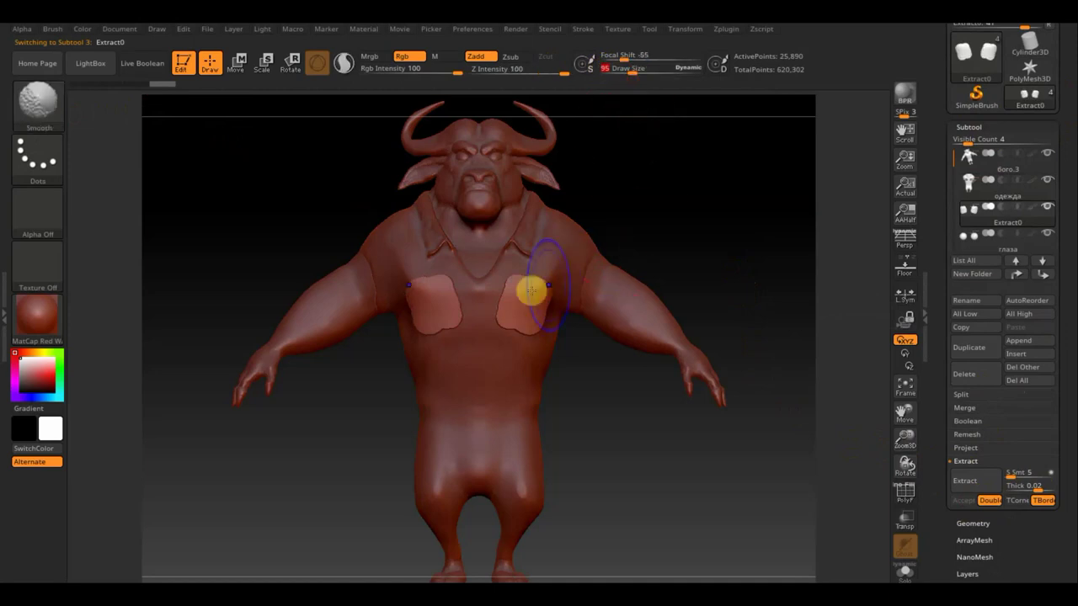
mouse_move(518, 295)
shift+mouse_down()
mouse_move(500, 314)
mouse_move(529, 313)
shift+mouse_up()
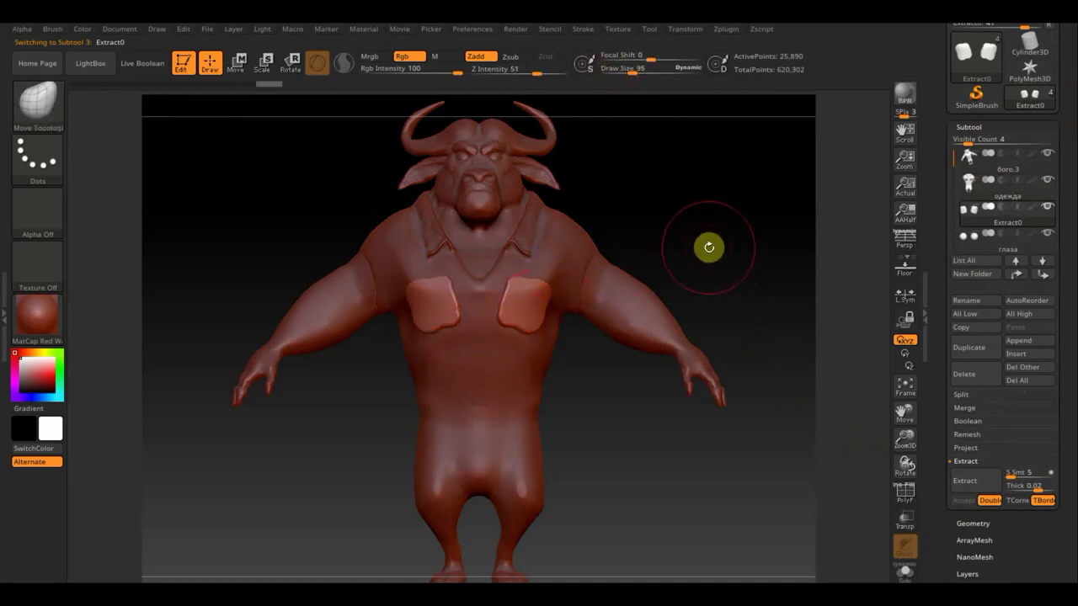
alt+drag(717, 243, 699, 327)
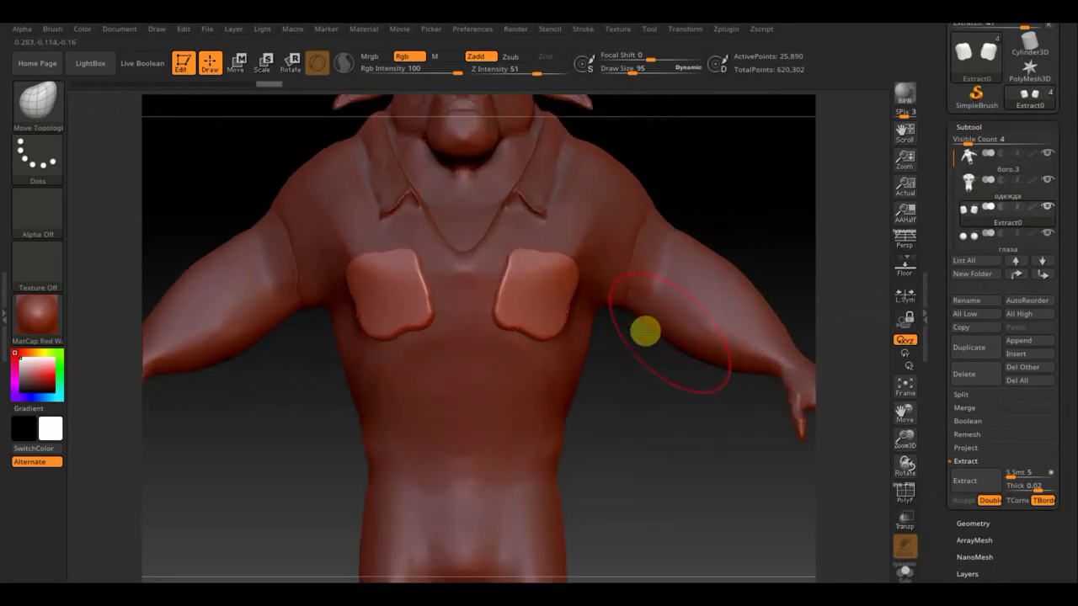
Step: Slice the pocket shell with TrimCurve lines into a single straight-edged rectangle on the left chest
ctrl+shift+click(36, 102)
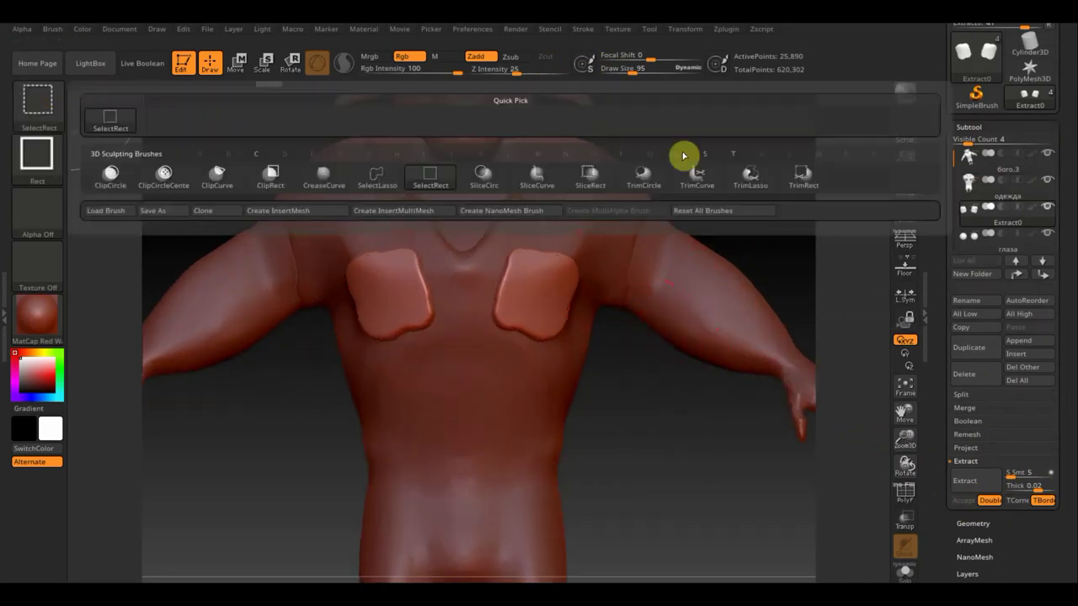
click(699, 175)
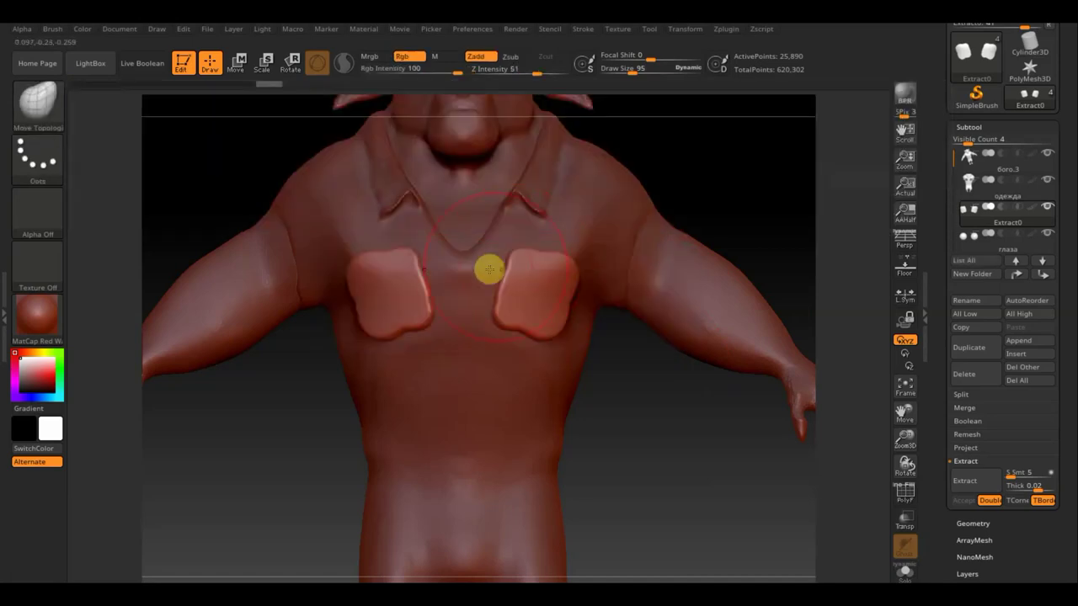
drag(610, 69, 620, 73)
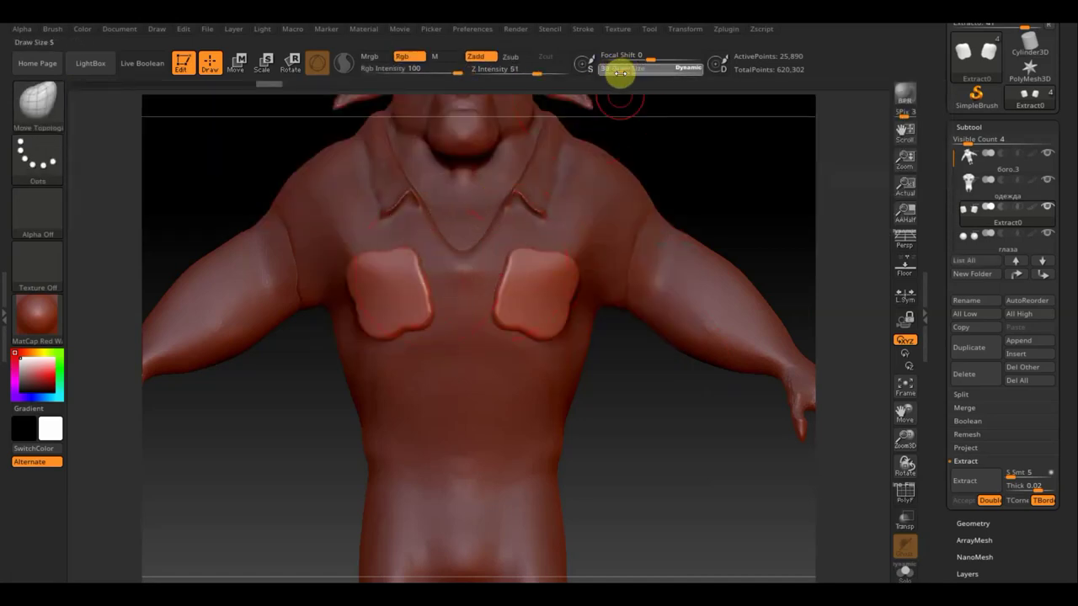
key(ctrl+shift)
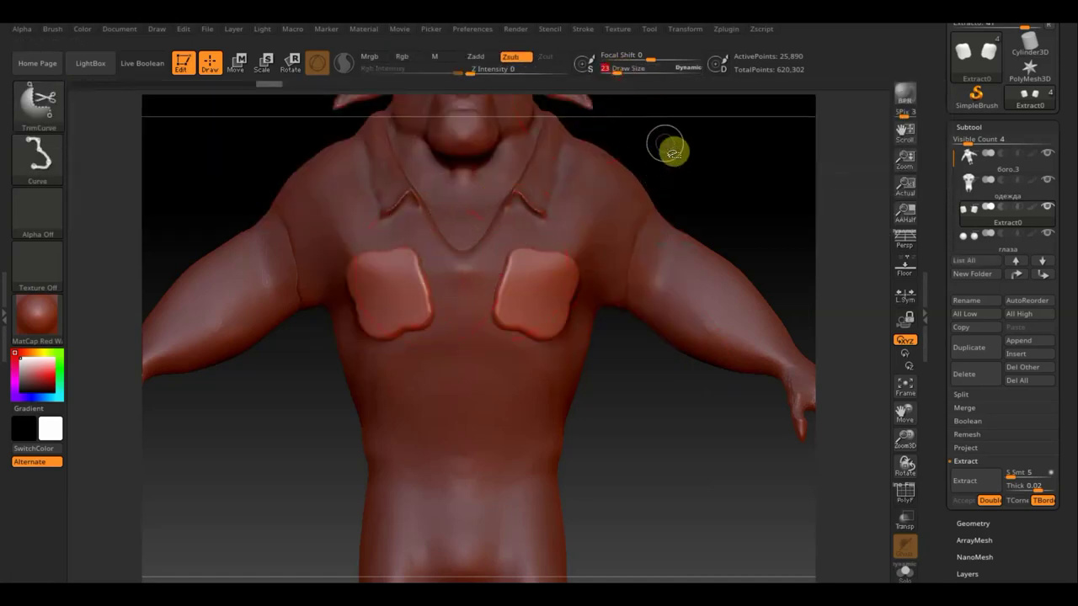
ctrl+shift+drag(695, 201, 327, 250)
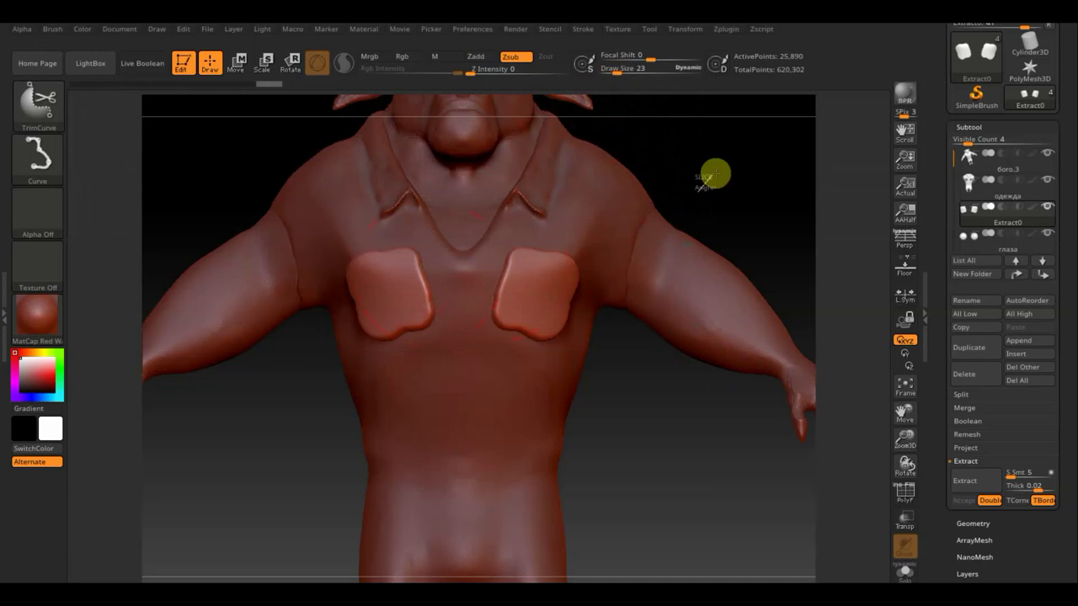
ctrl+shift+drag(696, 189, 762, 174)
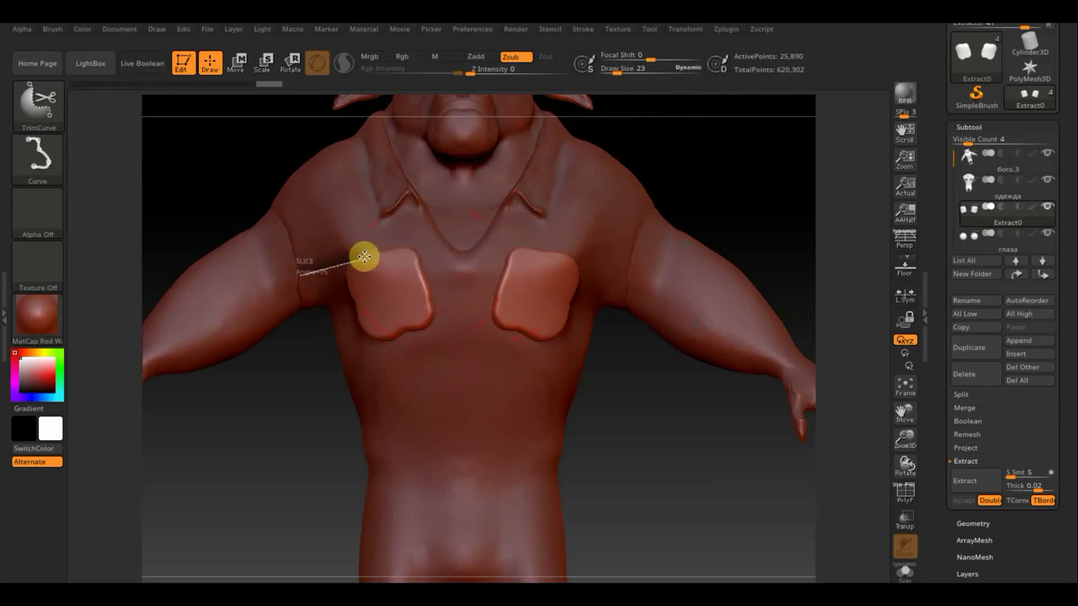
mouse_move(364, 256)
ctrl+shift+mouse_down()
mouse_move(459, 230)
mouse_move(507, 232)
ctrl+shift+mouse_up()
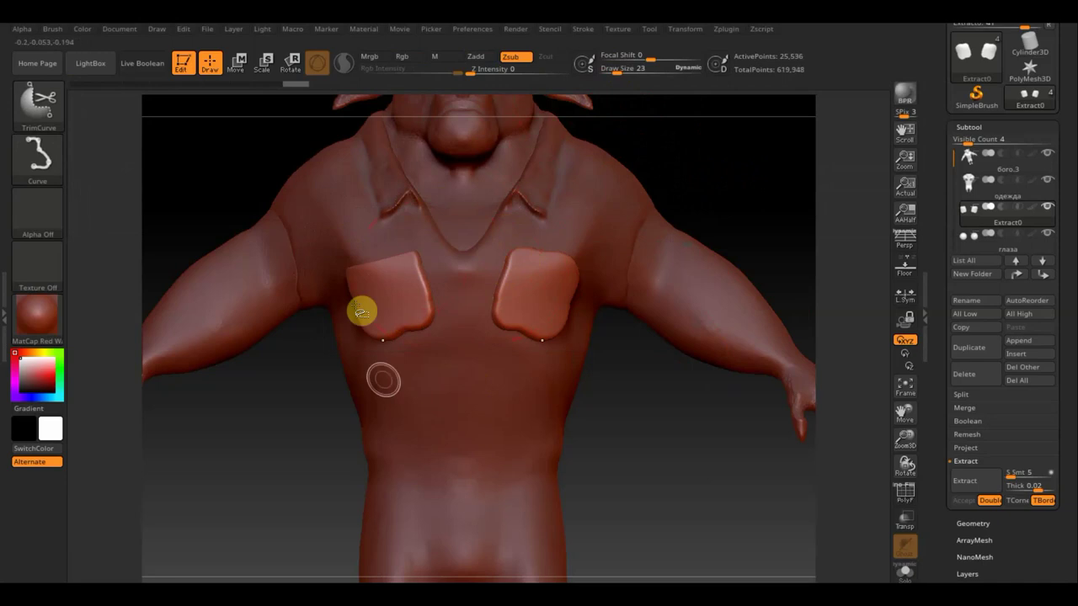
mouse_move(266, 128)
ctrl+shift+mouse_down()
mouse_move(379, 447)
mouse_move(294, 243)
mouse_move(233, 178)
ctrl+shift+mouse_up()
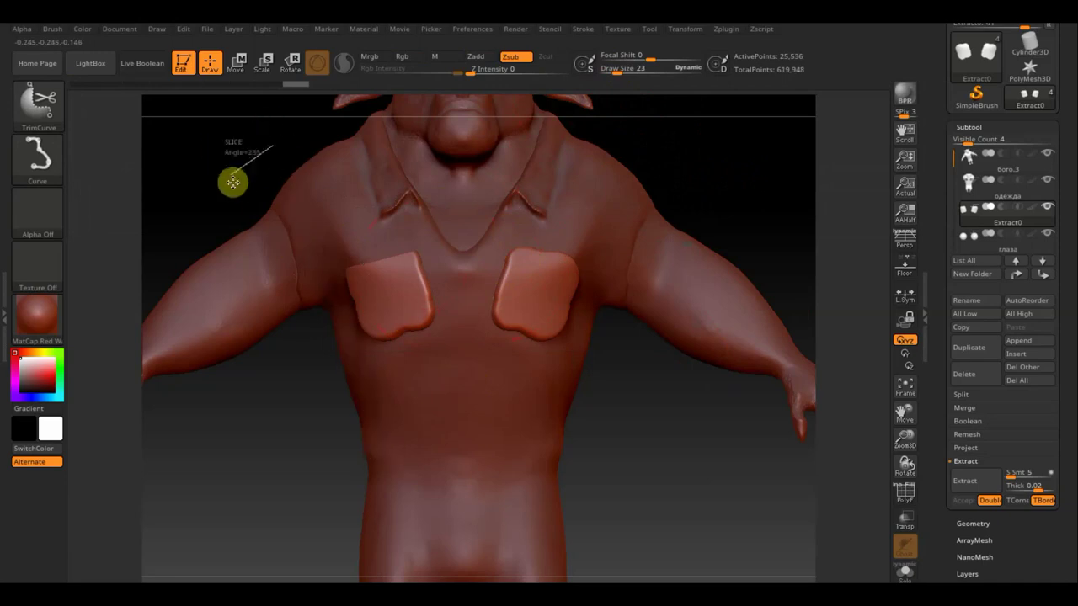
mouse_move(358, 390)
ctrl+shift+mouse_down()
mouse_move(340, 473)
mouse_move(348, 457)
mouse_move(328, 216)
ctrl+shift+mouse_up()
mouse_move(285, 375)
ctrl+shift+mouse_down()
mouse_move(522, 294)
mouse_move(257, 390)
mouse_move(200, 399)
mouse_move(416, 315)
mouse_move(308, 356)
ctrl+shift+mouse_up()
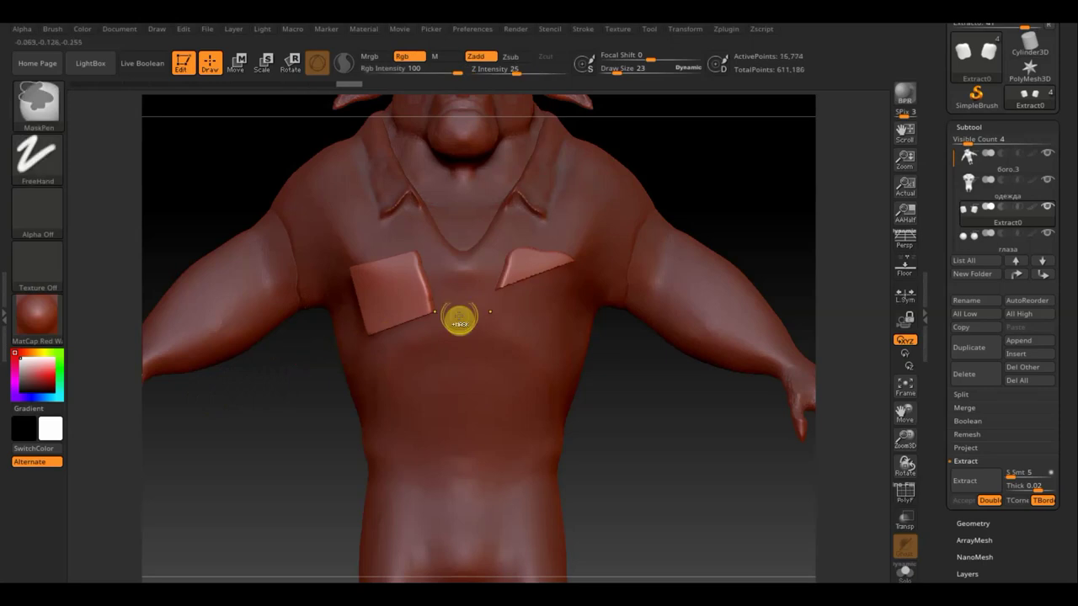
ctrl+shift+drag(387, 185, 441, 368)
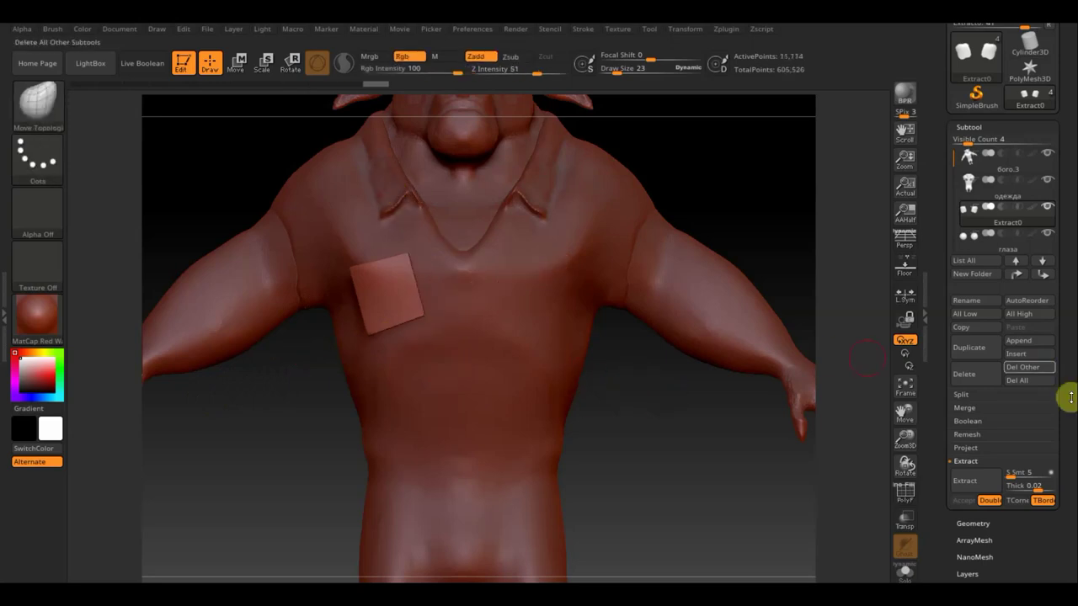
Step: Mirror the squared pocket onto the right chest using the Geometry topology options
click(980, 524)
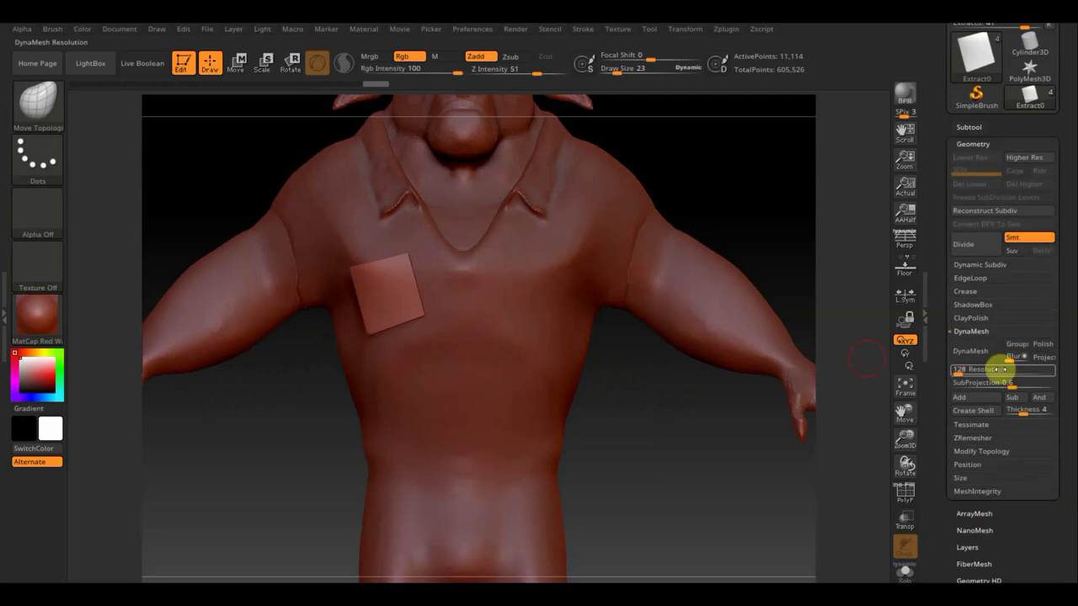
click(987, 452)
click(981, 411)
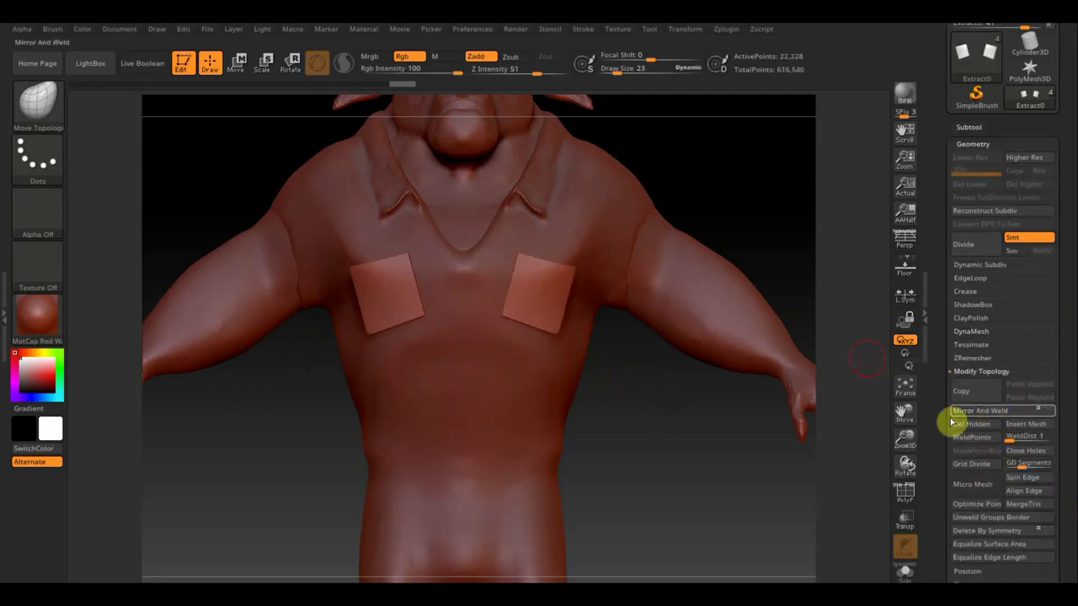
Step: Smooth the pocket surfaces while viewing them from the side and front
mouse_move(673, 387)
mouse_down()
mouse_move(730, 407)
mouse_move(751, 390)
mouse_move(688, 370)
mouse_move(665, 415)
mouse_move(634, 385)
mouse_move(506, 367)
mouse_up()
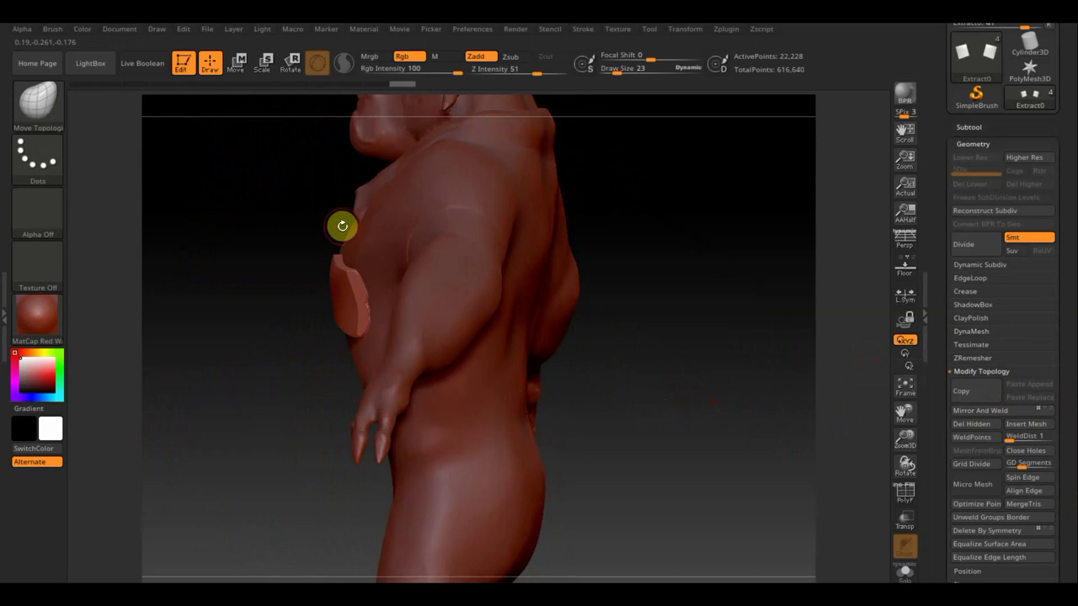
drag(621, 73, 628, 74)
key(shift)
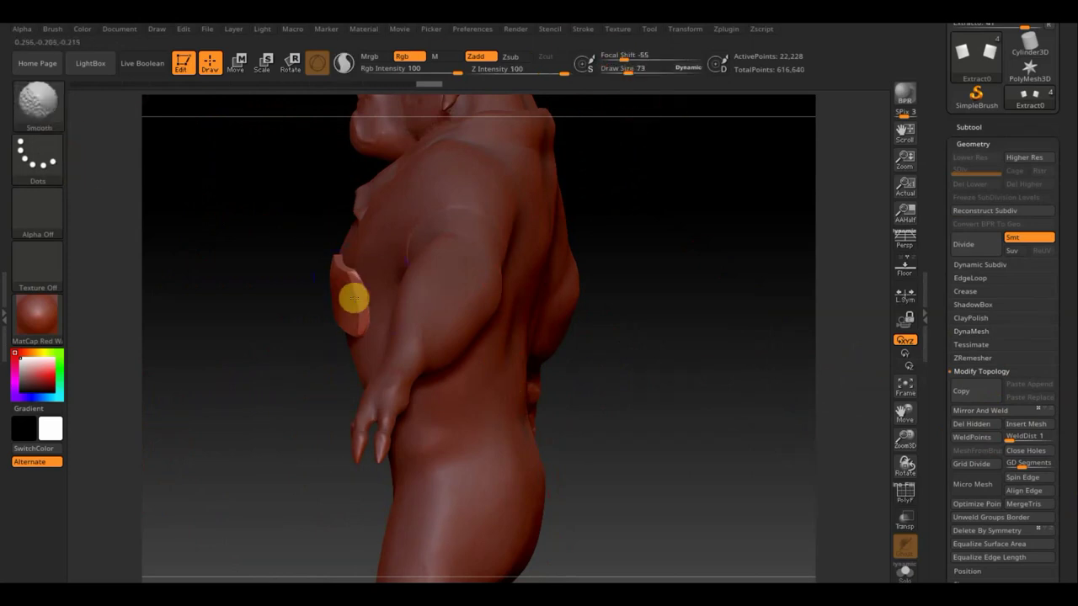
mouse_move(620, 269)
mouse_down()
mouse_move(691, 258)
mouse_move(620, 291)
mouse_up()
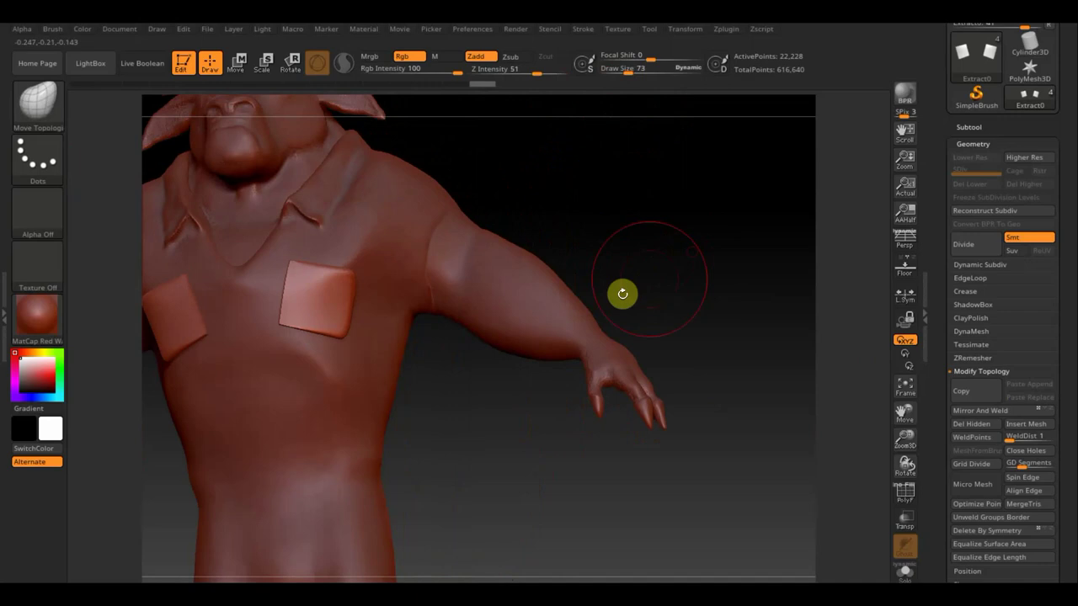
alt+drag(477, 441, 656, 440)
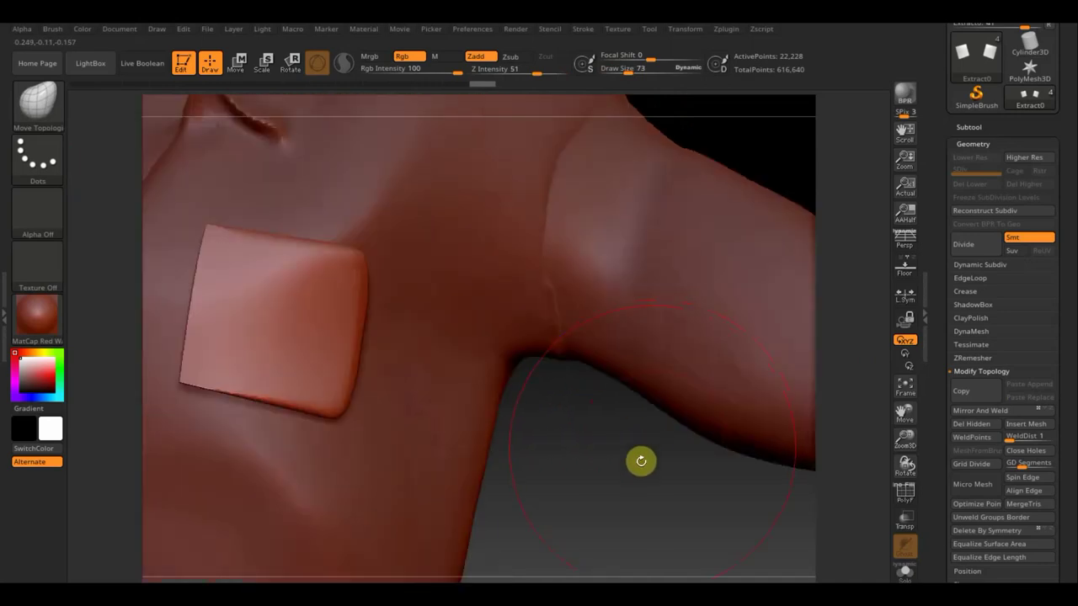
key(shift)
Step: Inspect the pockets in profile and from below, then face the model front with brush size 48
mouse_move(563, 471)
alt+mouse_down()
mouse_move(533, 413)
mouse_move(661, 483)
mouse_move(399, 409)
alt+mouse_up()
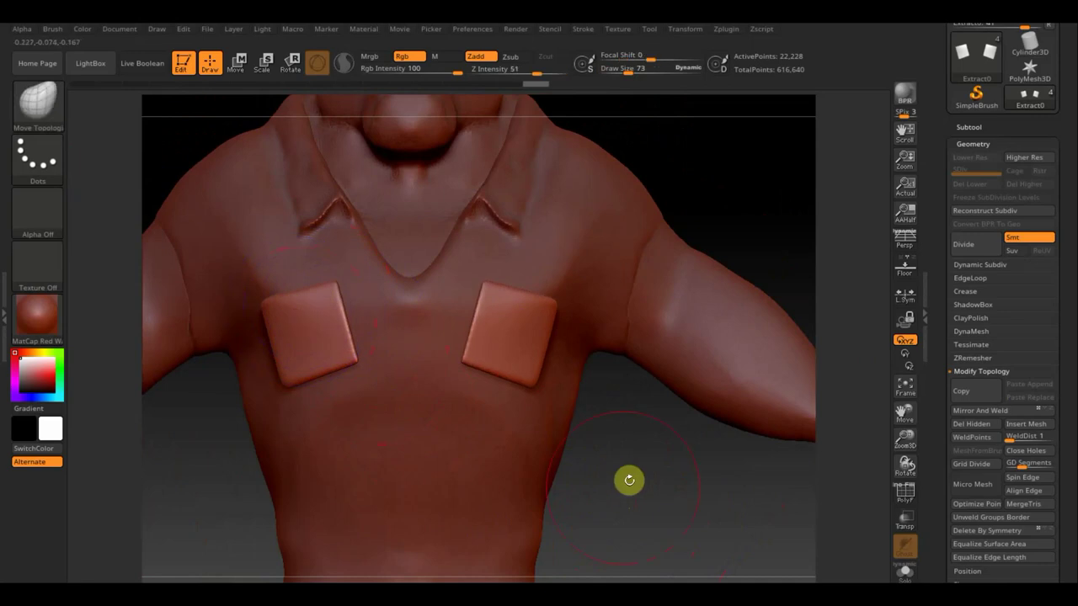
drag(625, 480, 724, 478)
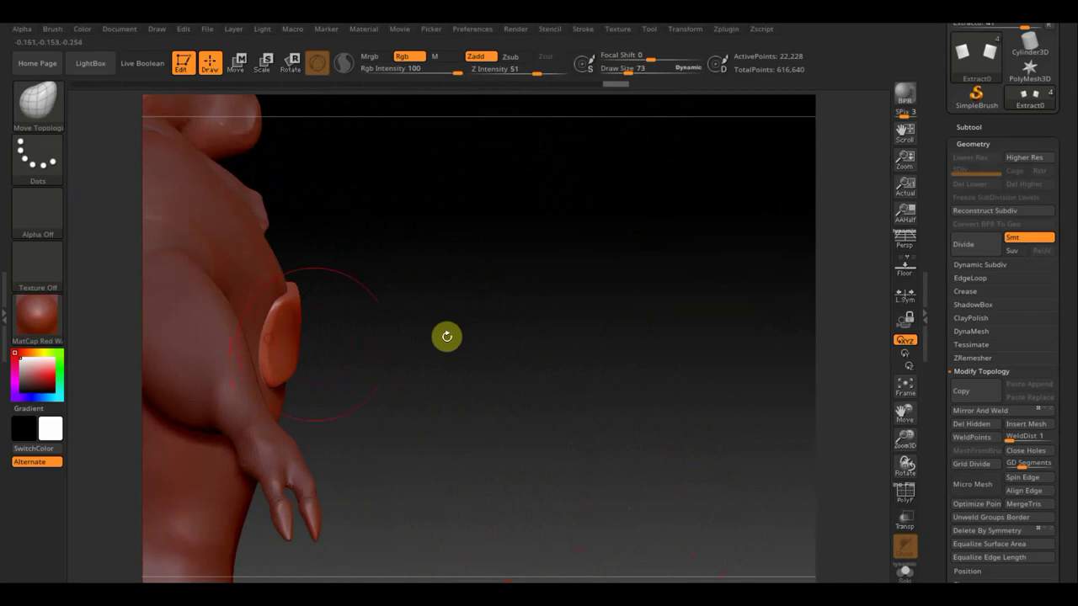
drag(446, 334, 389, 342)
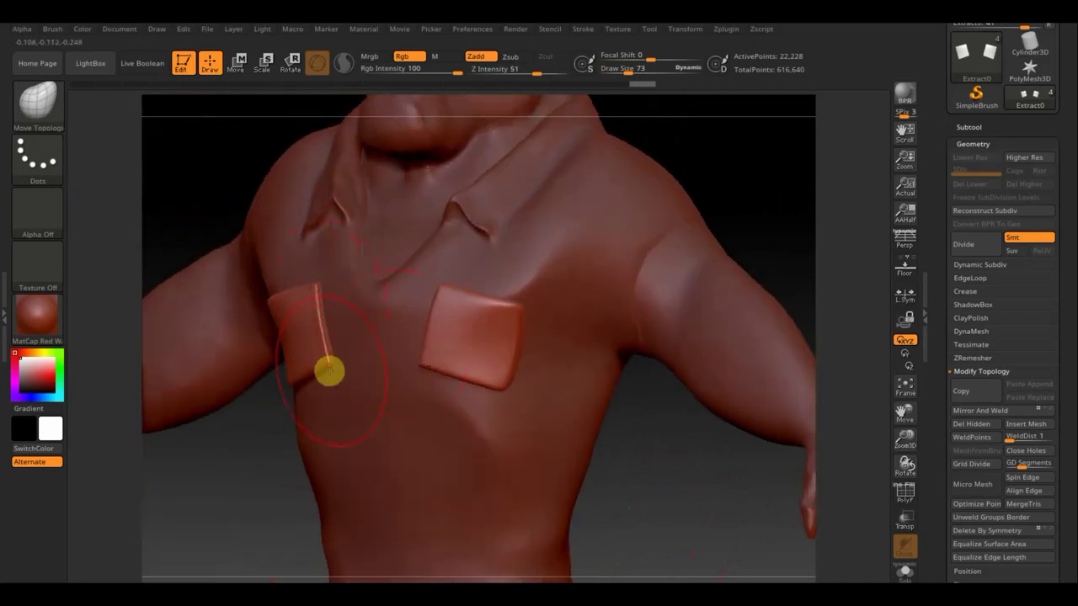
mouse_move(732, 202)
mouse_down()
mouse_move(748, 157)
mouse_move(438, 324)
mouse_up()
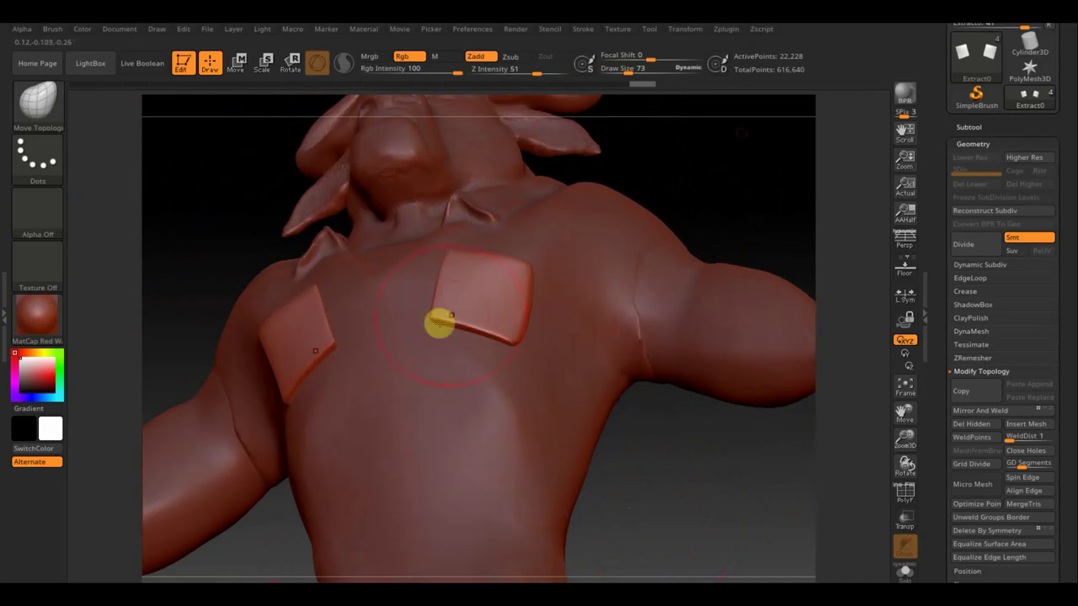
drag(629, 71, 623, 72)
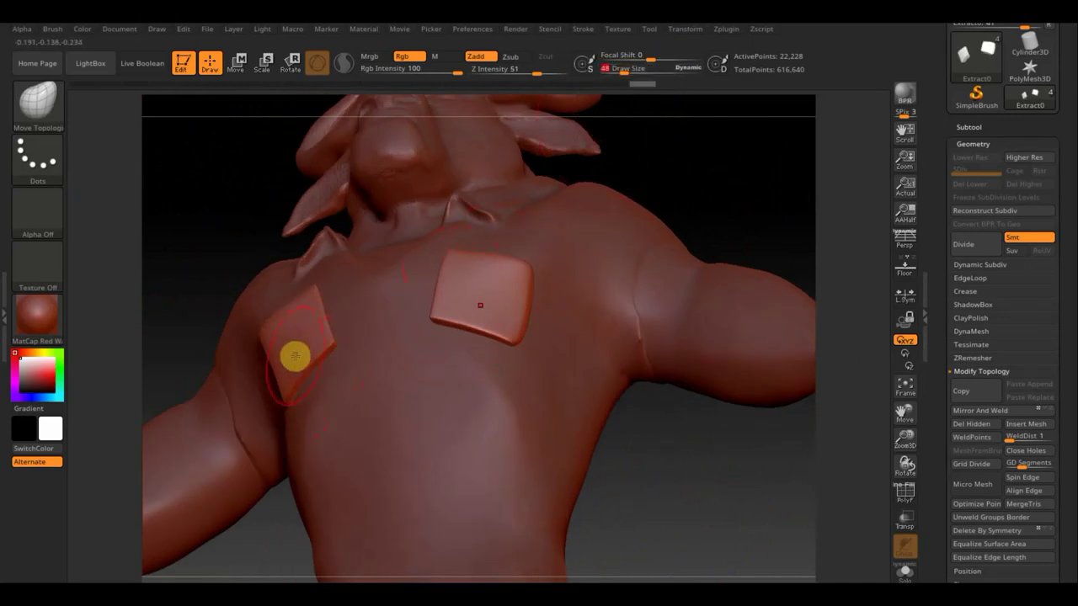
mouse_move(713, 485)
mouse_down()
mouse_move(716, 524)
mouse_move(722, 491)
mouse_move(654, 438)
mouse_move(587, 480)
mouse_move(682, 487)
mouse_up()
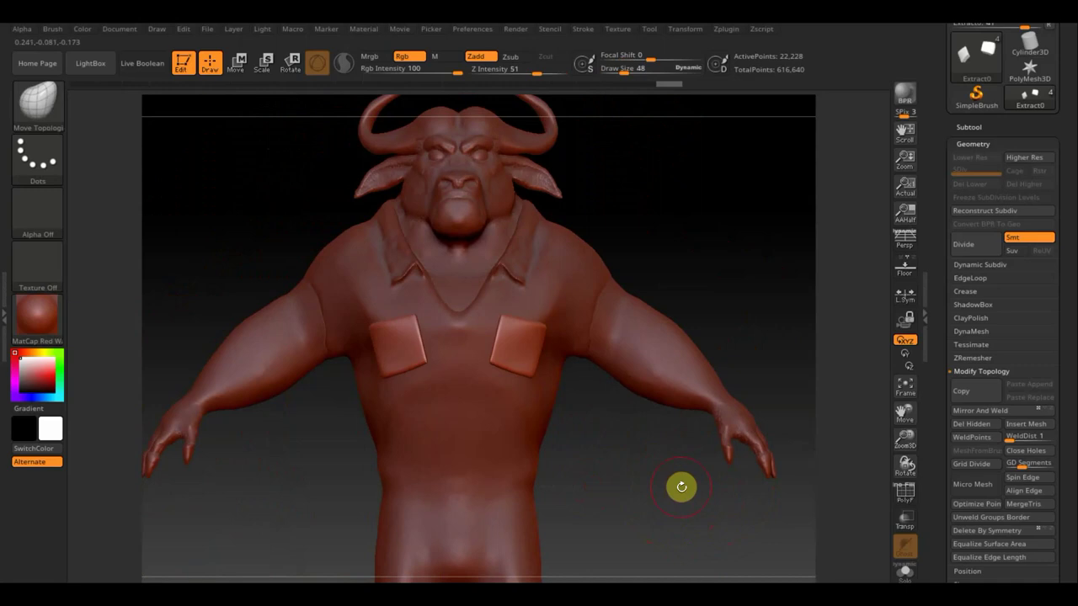
Step: Try curved mask lines on the torso with the Curve stroke, clearing the mask from both pockets
key(ctrl)
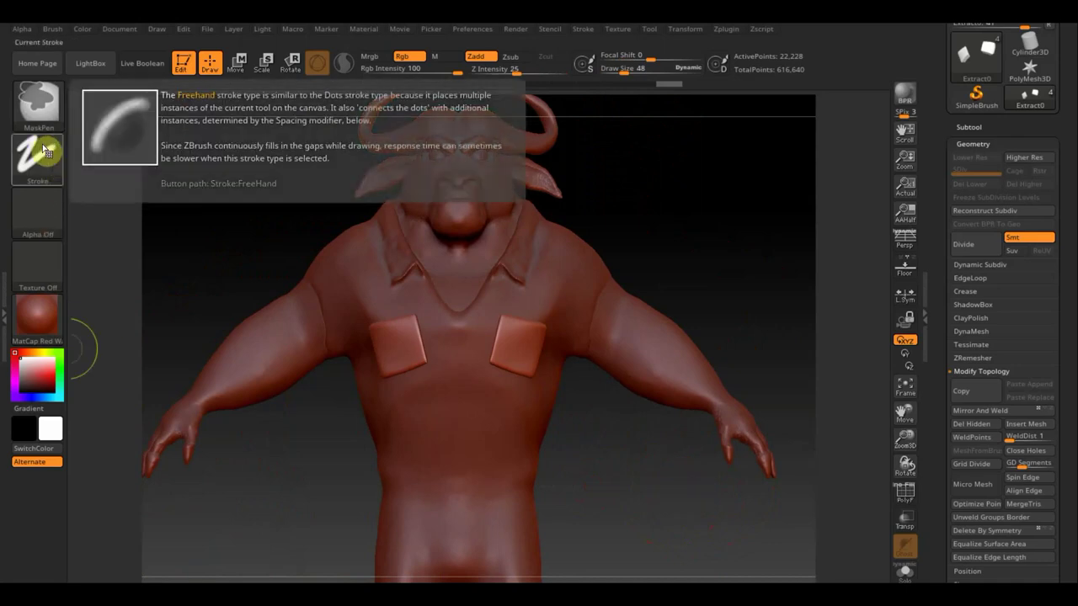
key(ctrl)
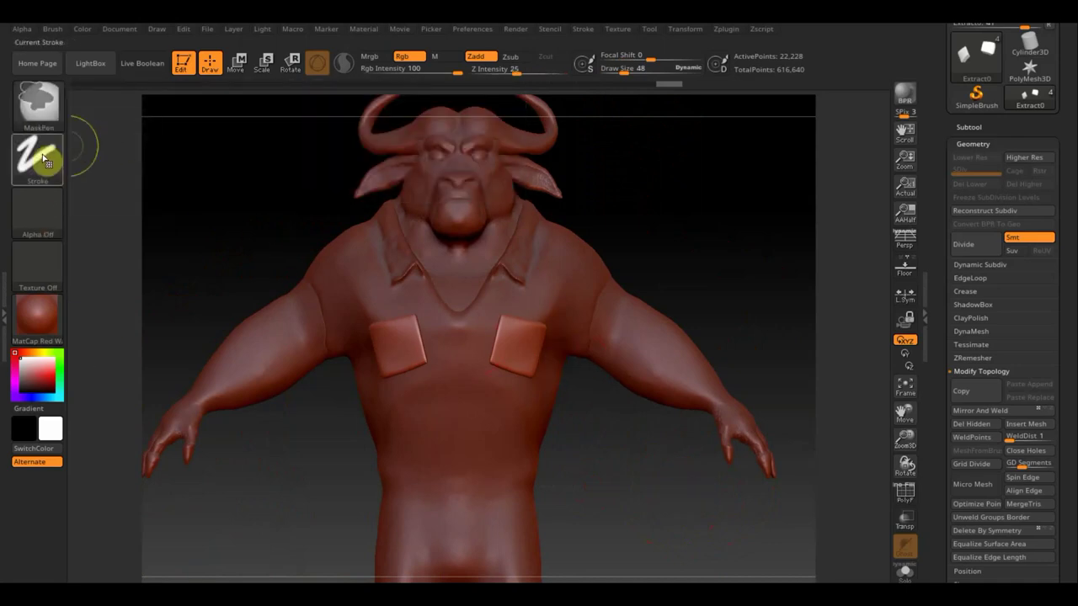
click(44, 158)
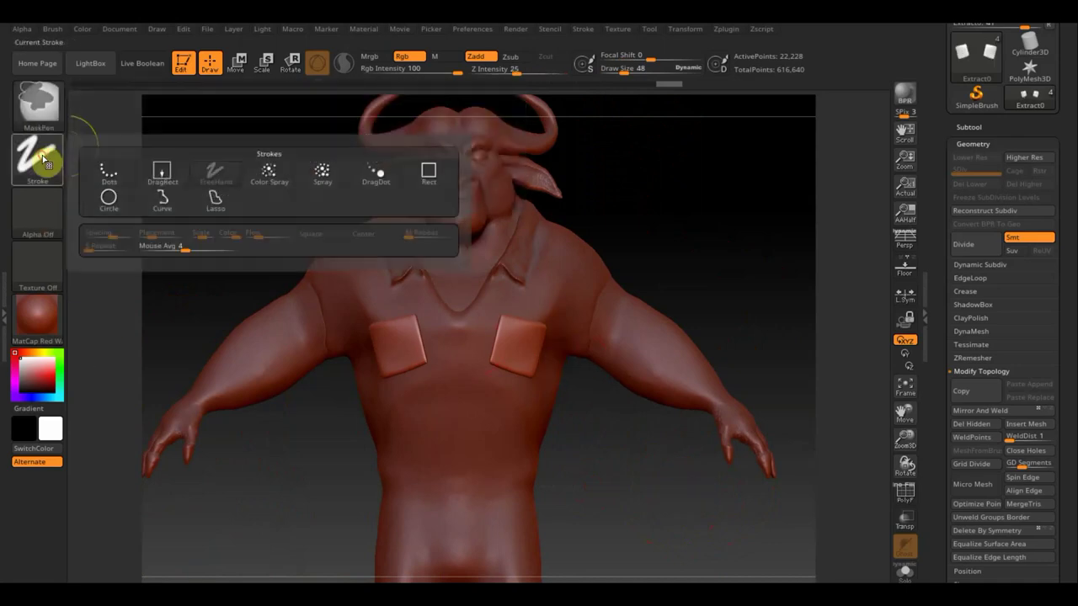
click(160, 199)
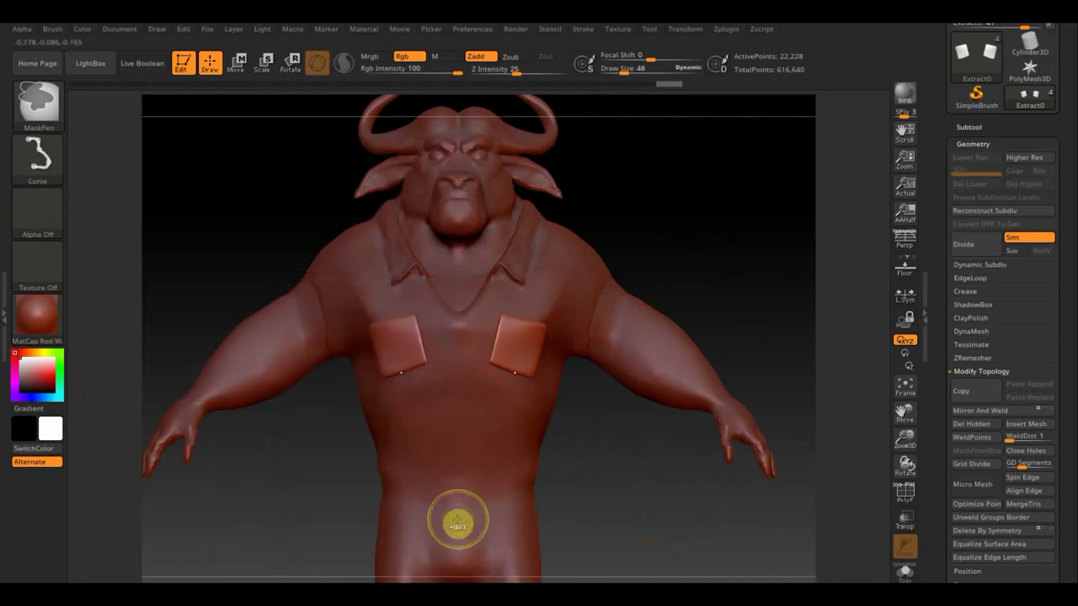
drag(440, 518, 373, 279)
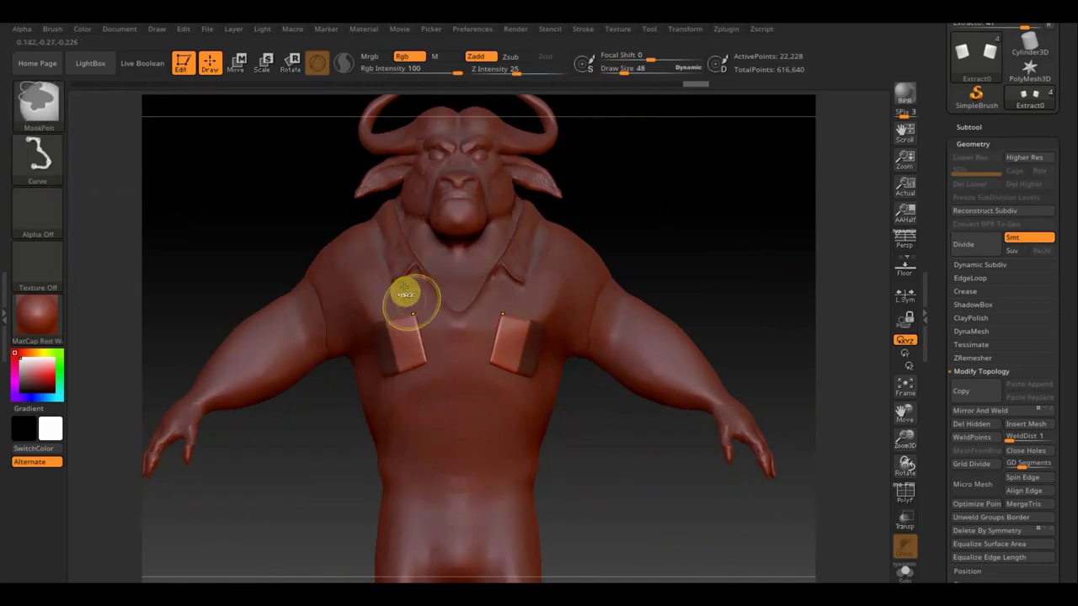
drag(376, 245, 430, 443)
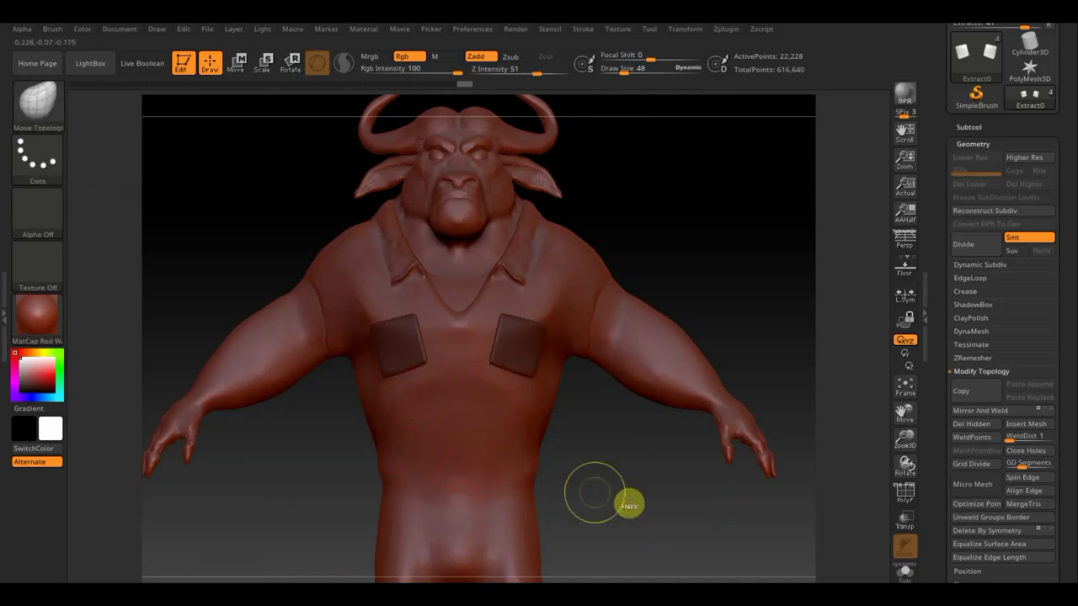
ctrl+drag(595, 493, 599, 497)
mouse_move(427, 500)
ctrl+mouse_down()
mouse_move(348, 236)
mouse_move(358, 224)
mouse_move(373, 222)
mouse_move(432, 455)
ctrl+mouse_up()
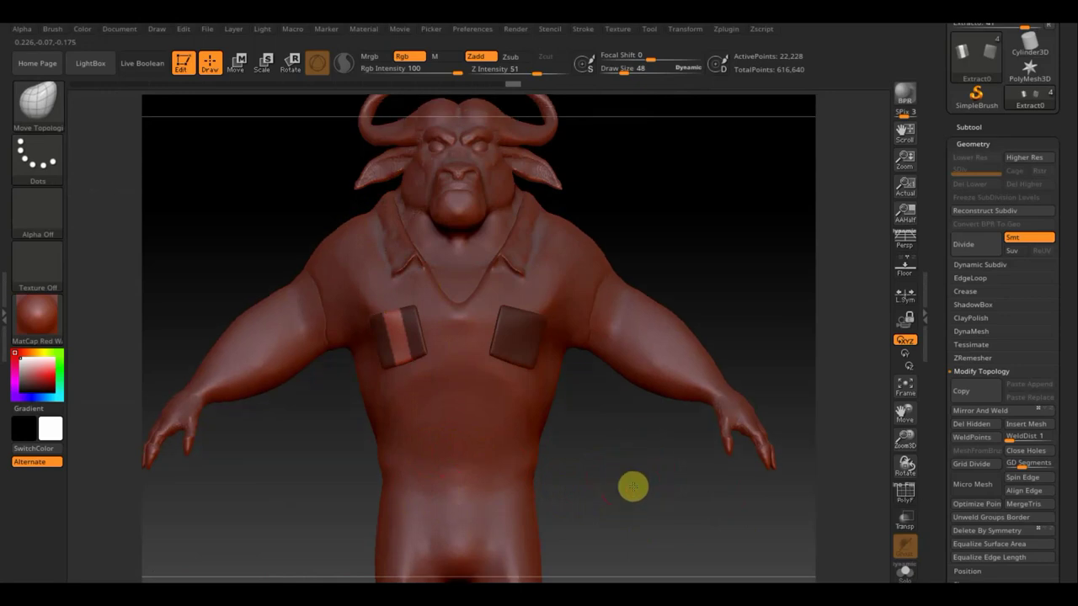
Step: Shrink the brush to about 28, undo a triangular pocket mask, and return the stroke to FreeHand
alt+drag(632, 485, 673, 577)
drag(653, 67, 617, 70)
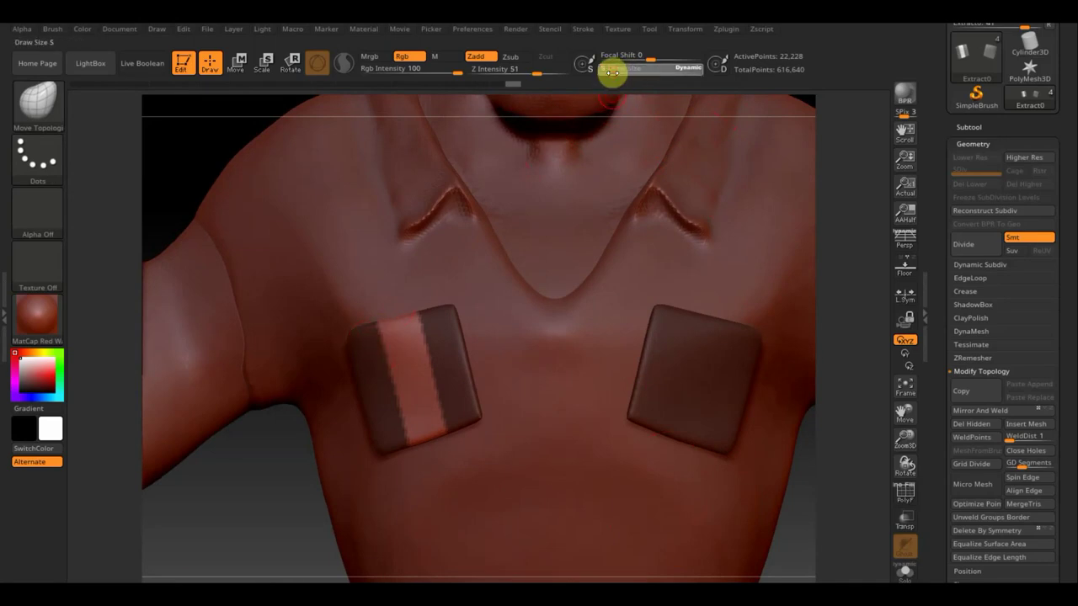
drag(612, 72, 607, 73)
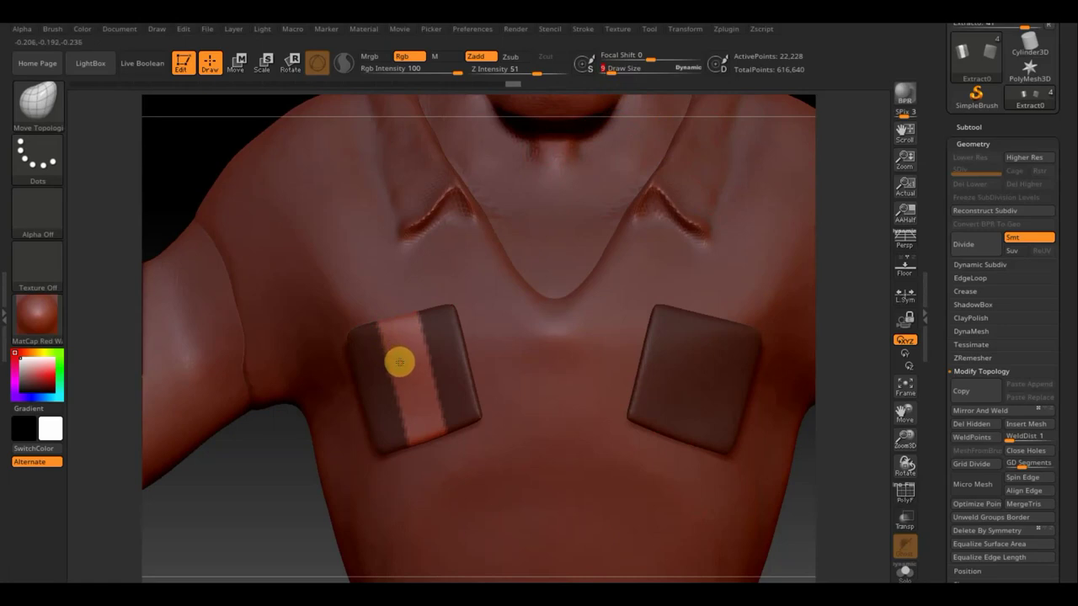
key(ctrl)
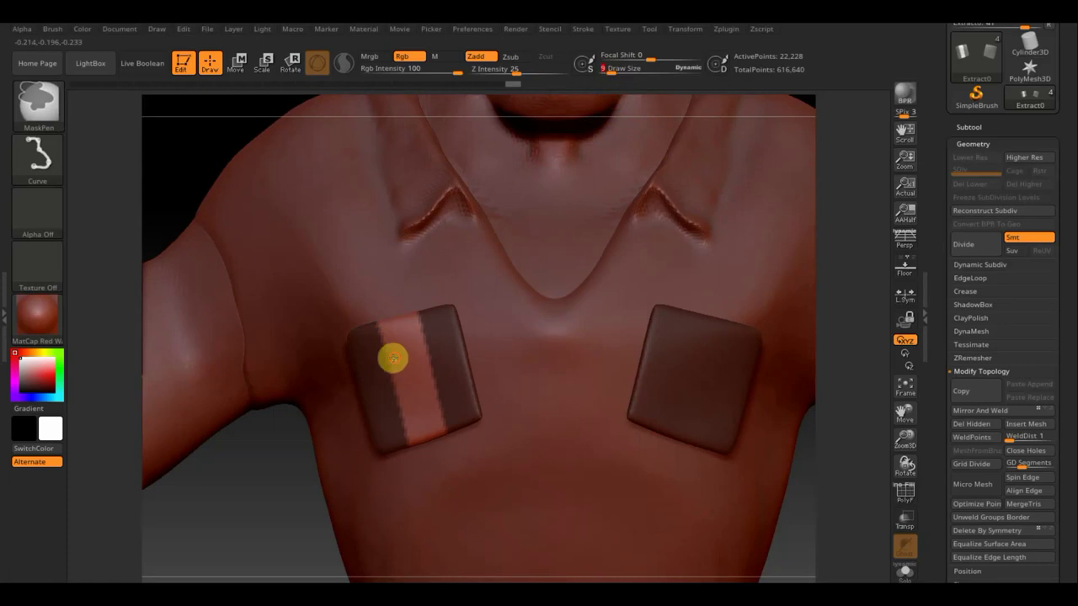
ctrl+drag(353, 343, 333, 331)
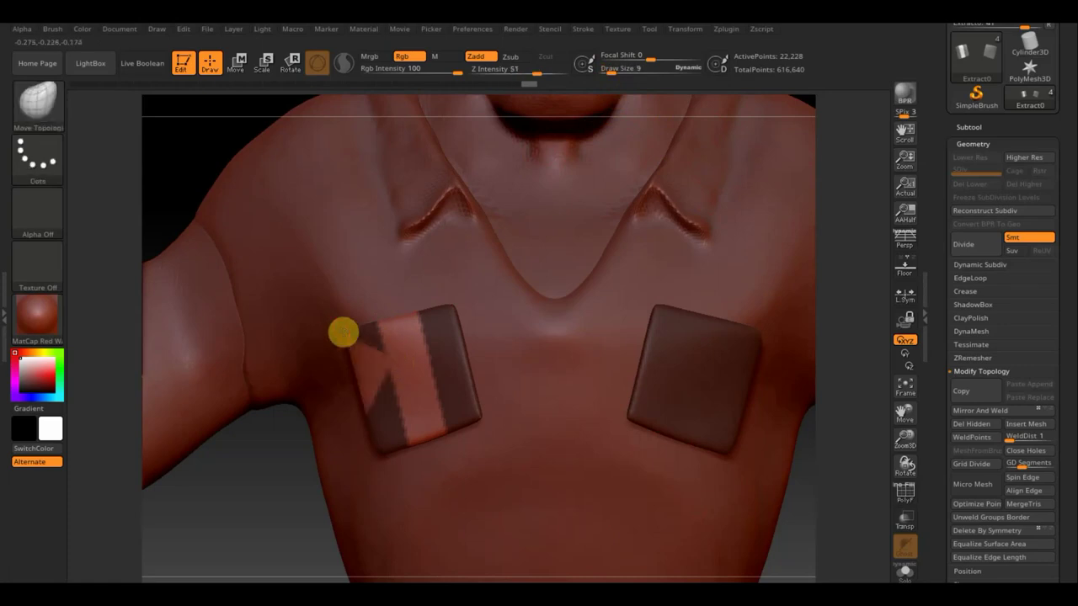
key(ctrl+z)
key(ctrl)
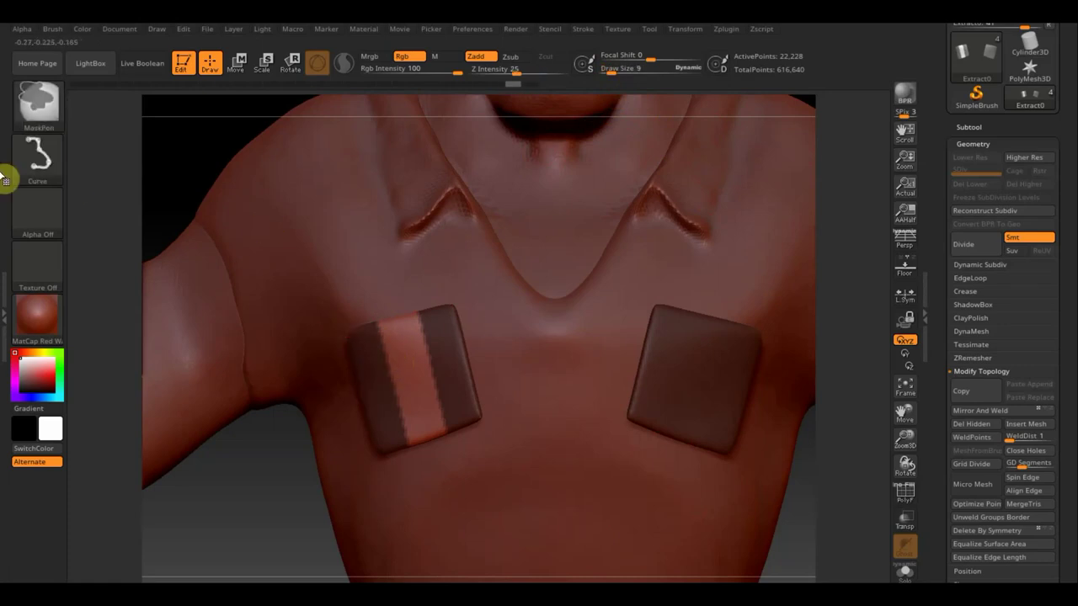
click(41, 155)
click(219, 173)
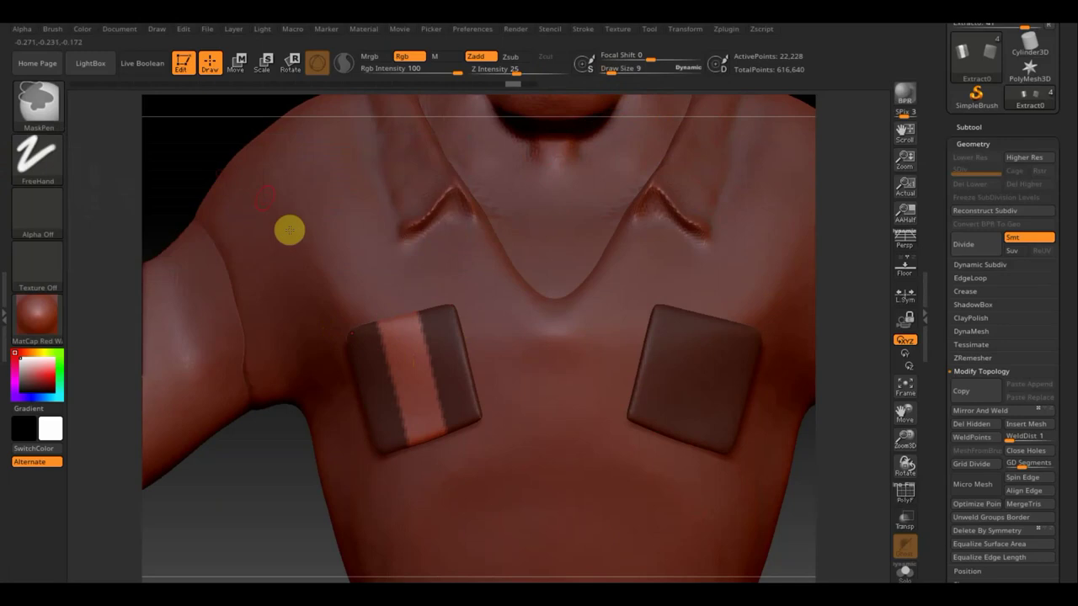
Step: Paint the mask on the left pocket, leaving a flap band across the top and a centre strip
ctrl+drag(397, 315, 395, 362)
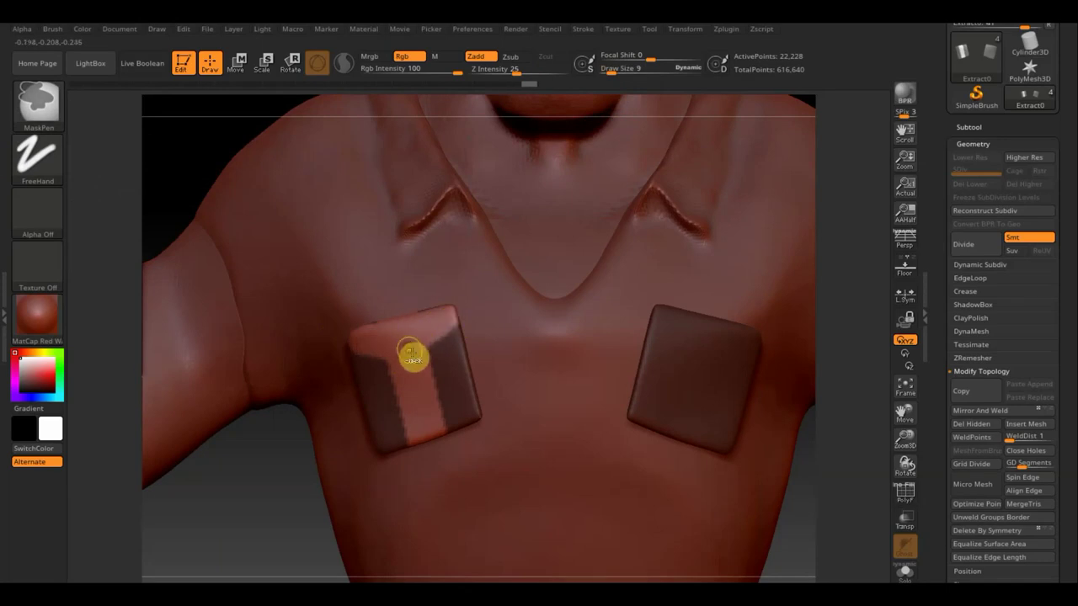
key(ctrl)
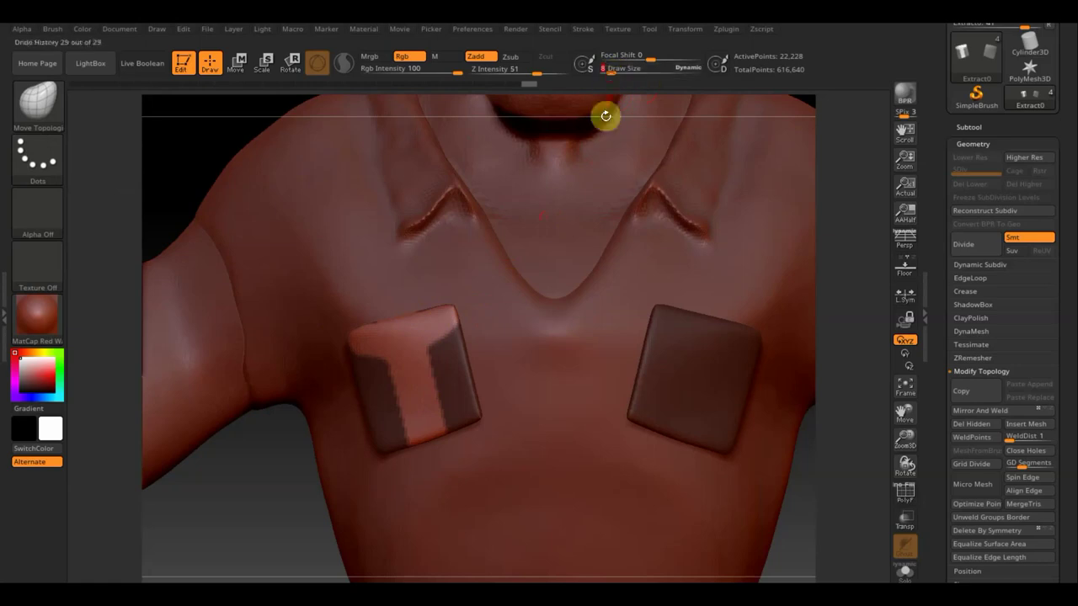
key(ctrl)
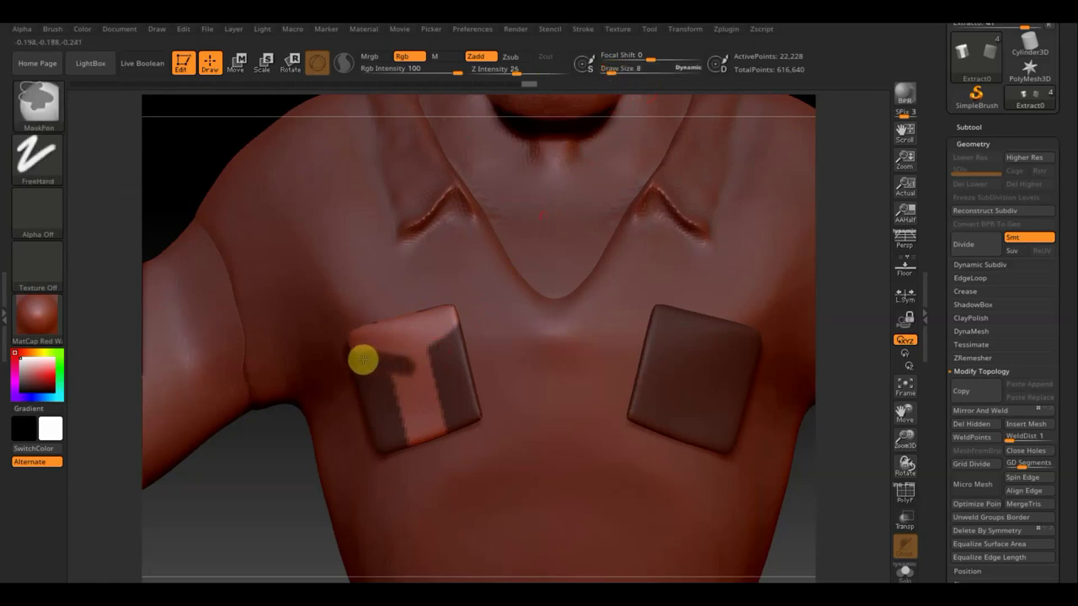
ctrl+drag(345, 354, 416, 377)
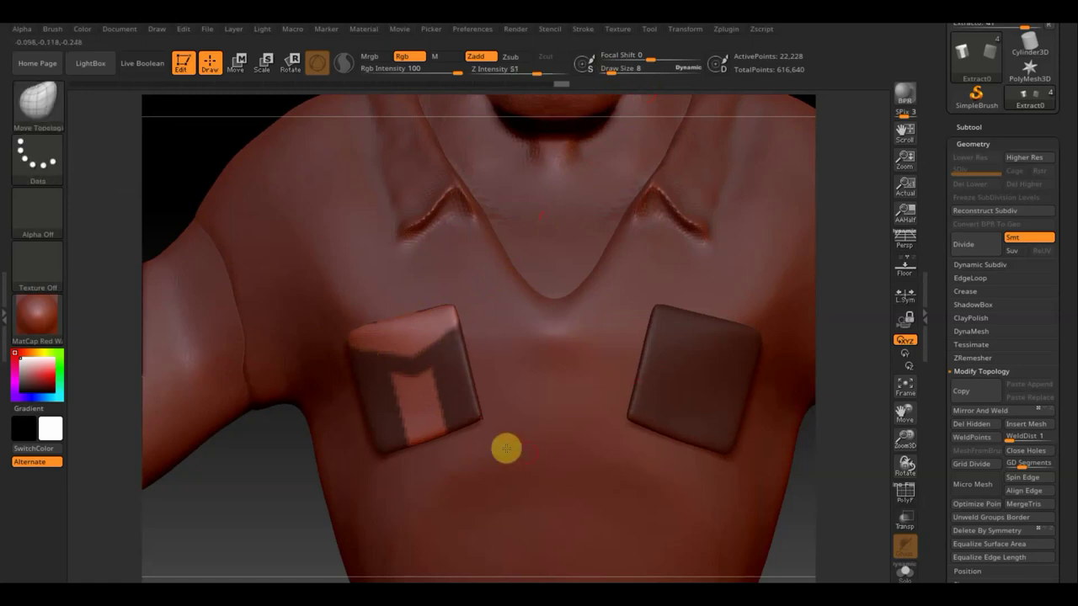
key(ctrl)
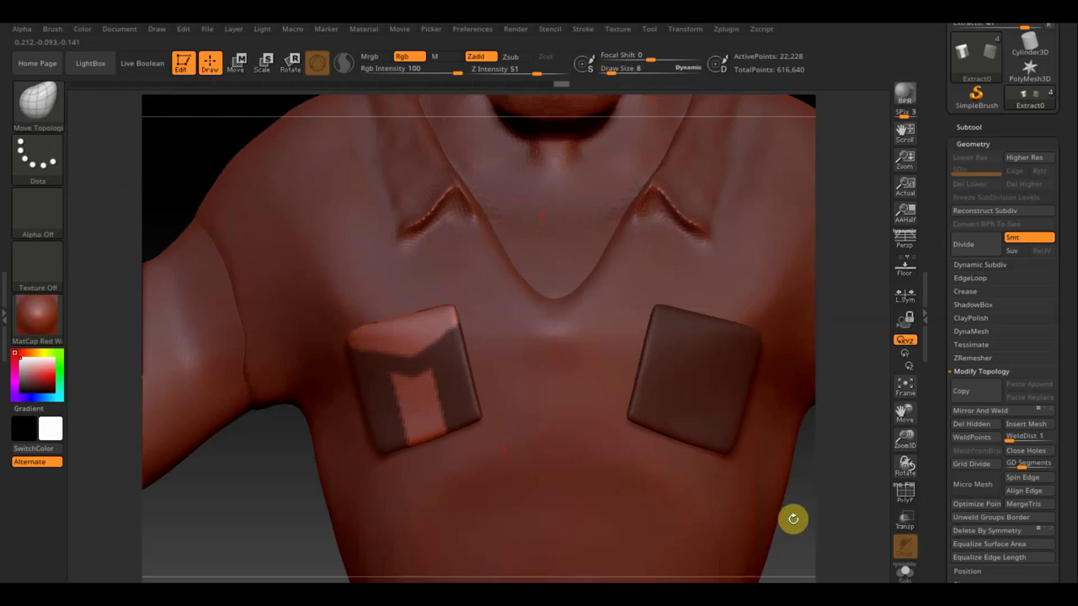
Step: Hide the shirt and body subtools so only the two pocket blocks show, side by side
click(972, 127)
mouse_move(1007, 186)
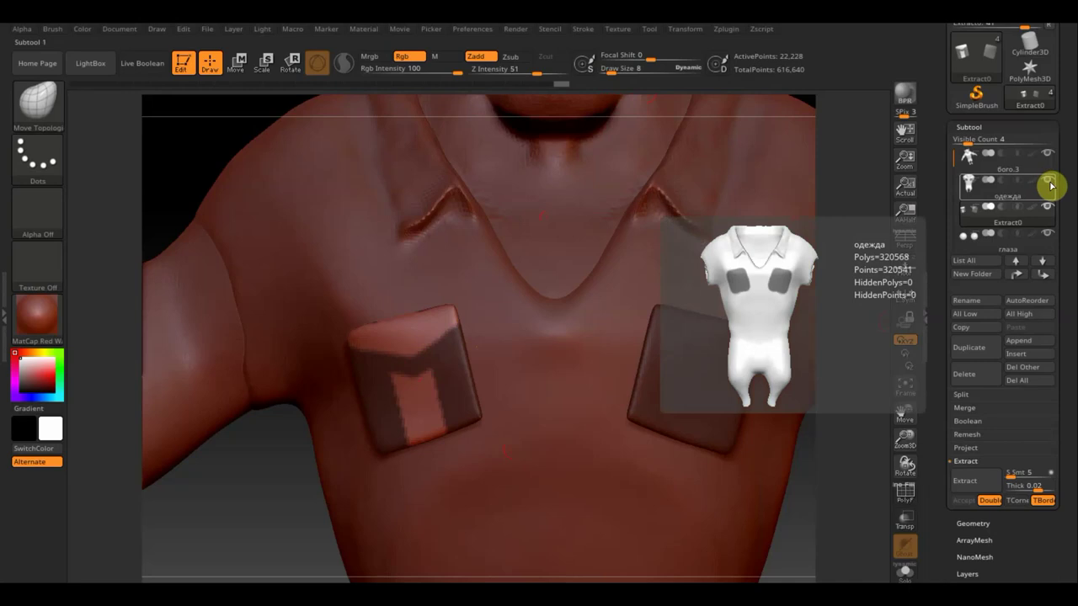
click(1048, 181)
click(1048, 164)
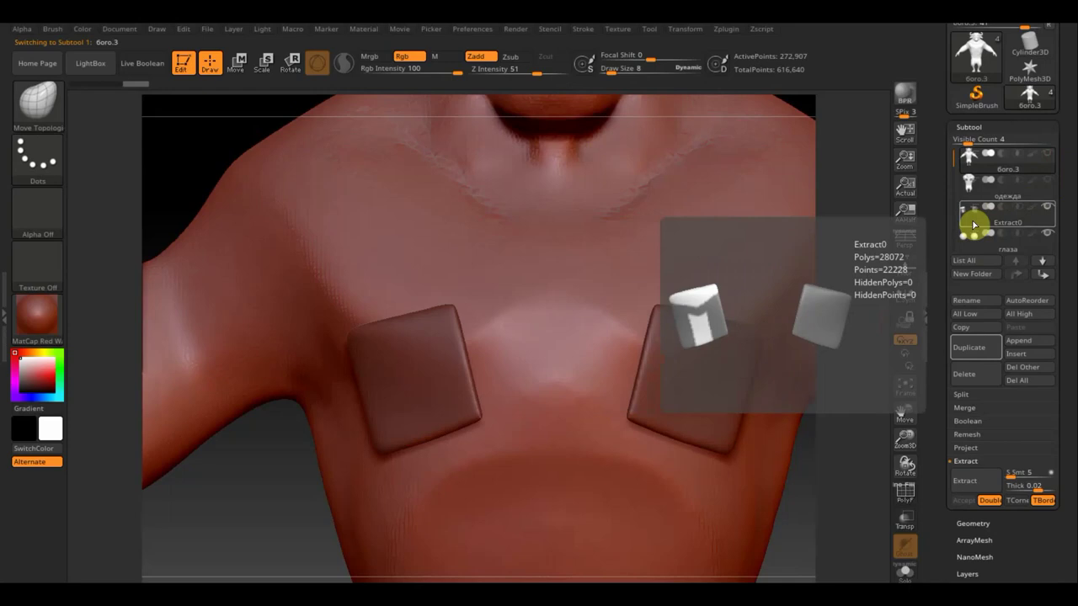
ctrl+shift+click(974, 222)
mouse_move(505, 457)
mouse_down()
mouse_move(584, 473)
mouse_move(584, 500)
mouse_move(616, 544)
mouse_move(570, 479)
mouse_move(551, 529)
mouse_move(544, 511)
mouse_move(561, 459)
mouse_up()
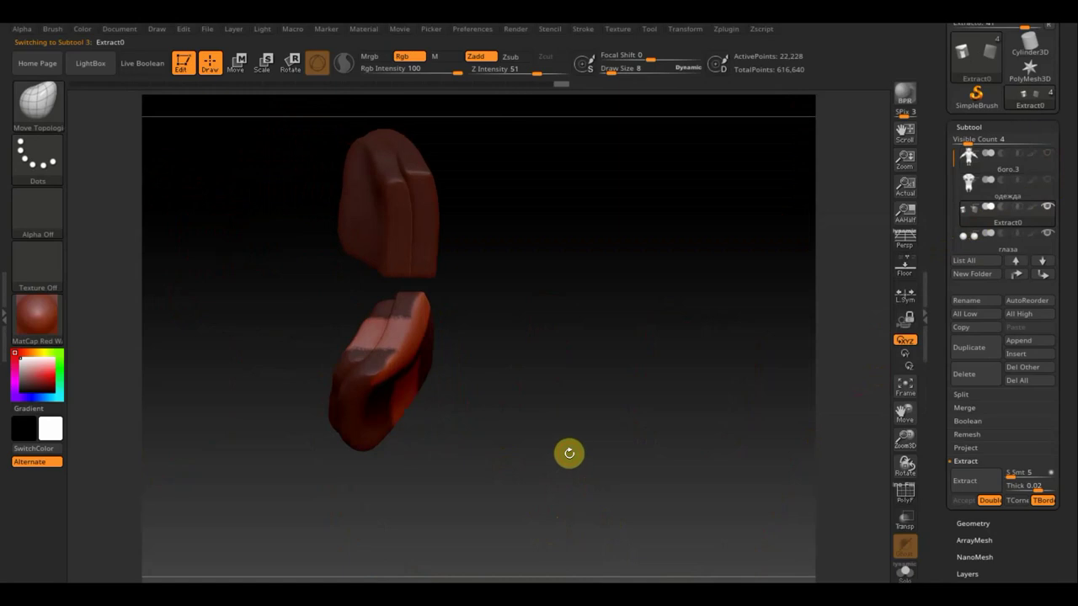
mouse_move(579, 453)
mouse_down()
mouse_move(600, 460)
mouse_move(580, 491)
mouse_move(581, 510)
mouse_move(591, 503)
mouse_up()
mouse_move(595, 466)
mouse_down()
mouse_move(594, 395)
mouse_move(595, 474)
mouse_move(551, 477)
mouse_move(561, 491)
mouse_move(544, 445)
mouse_up()
Step: Paint a mask across the small pocket block and up its side
key(ctrl)
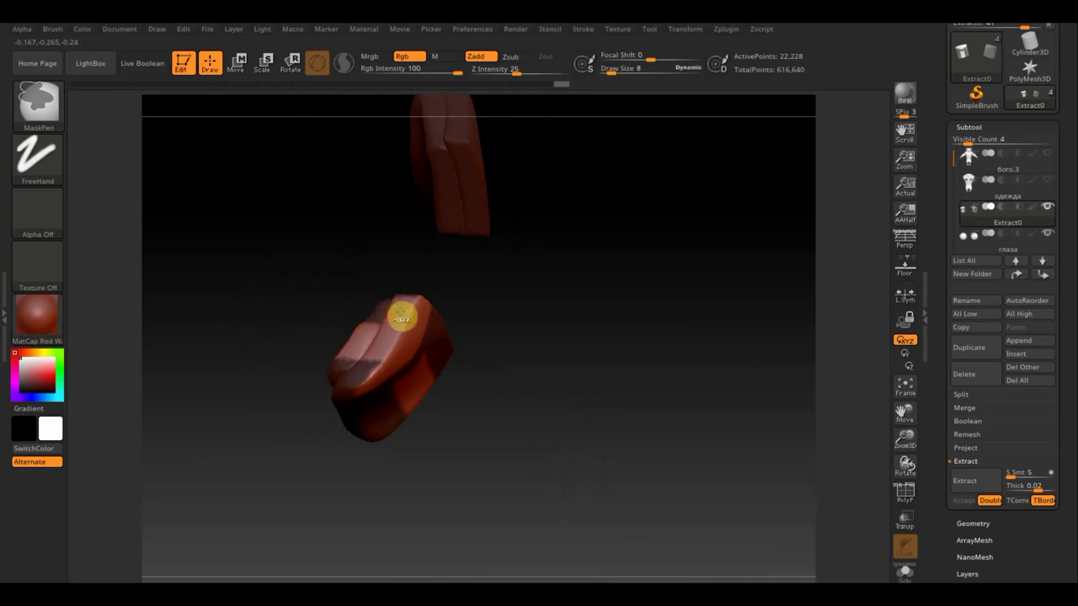
mouse_move(396, 315)
ctrl+mouse_down()
mouse_move(366, 361)
mouse_move(407, 301)
mouse_move(343, 361)
ctrl+mouse_up()
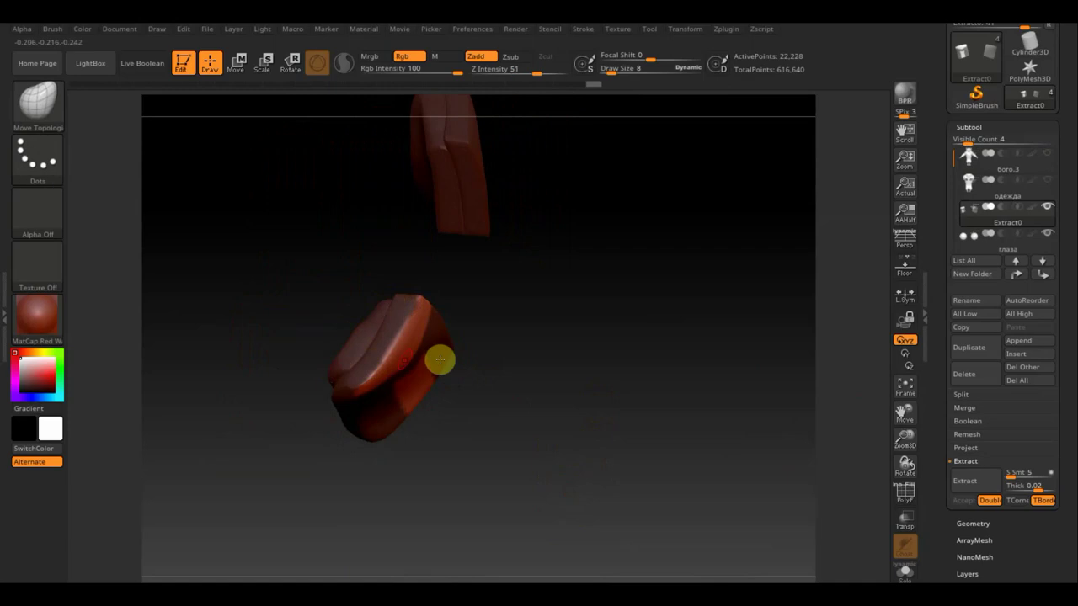
drag(459, 360, 616, 345)
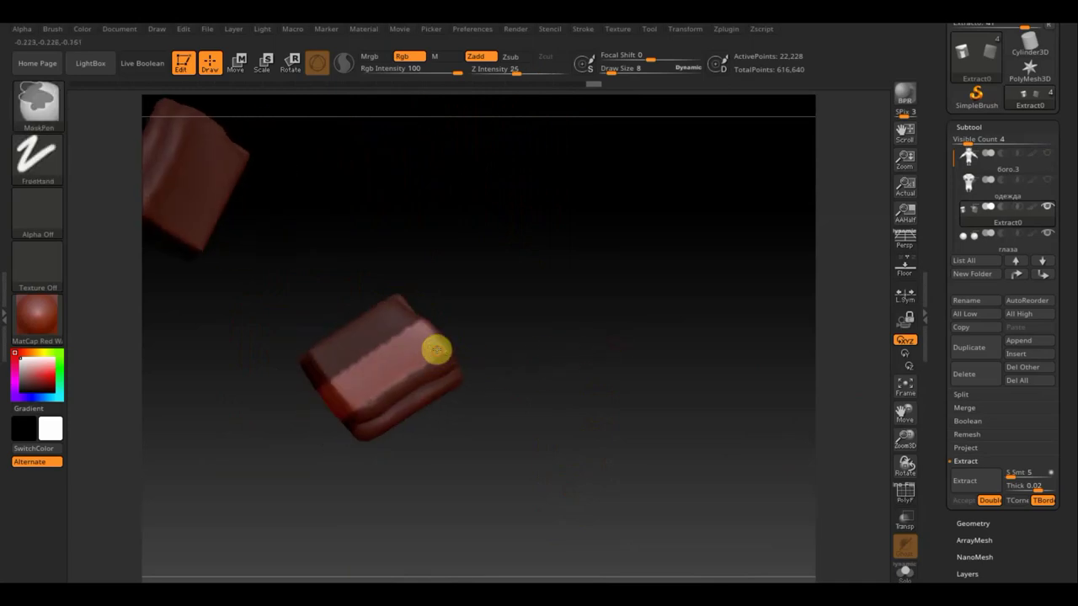
mouse_move(421, 368)
ctrl+mouse_down()
mouse_move(417, 335)
mouse_move(347, 371)
ctrl+mouse_up()
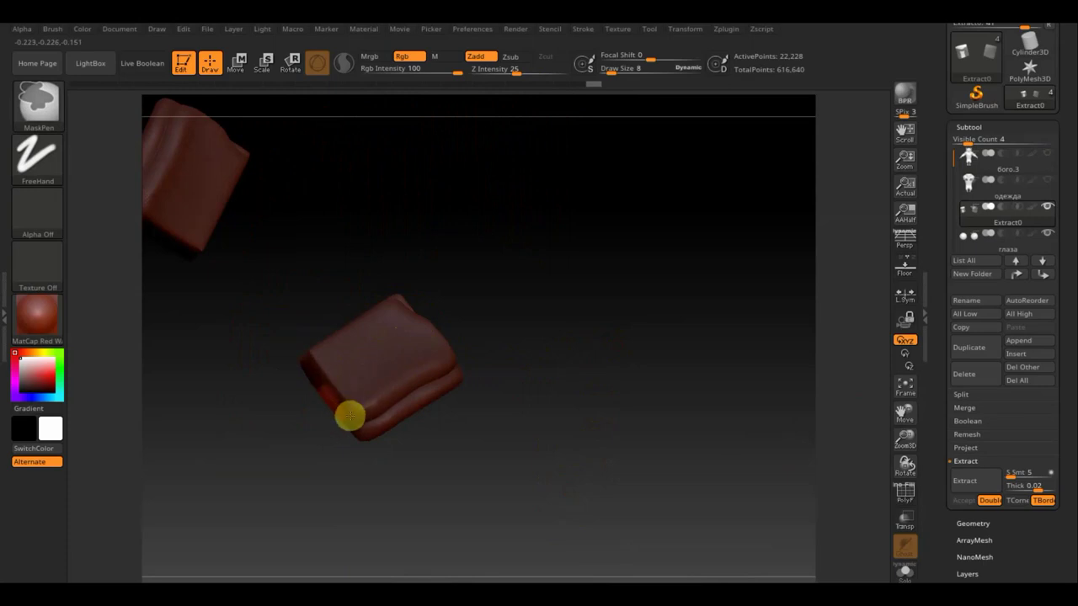
key(ctrl)
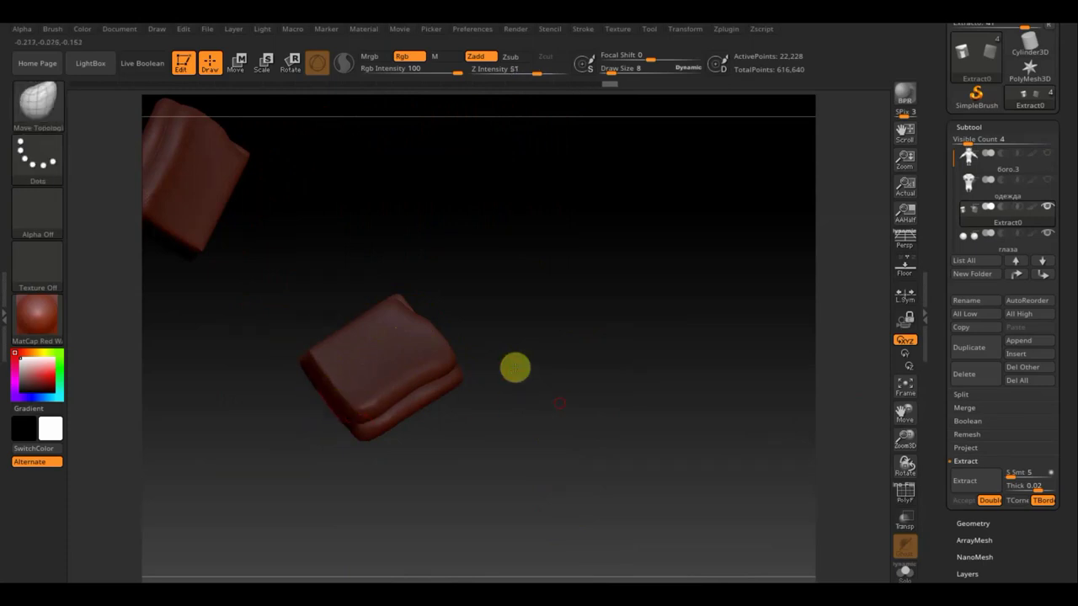
drag(515, 367, 445, 260)
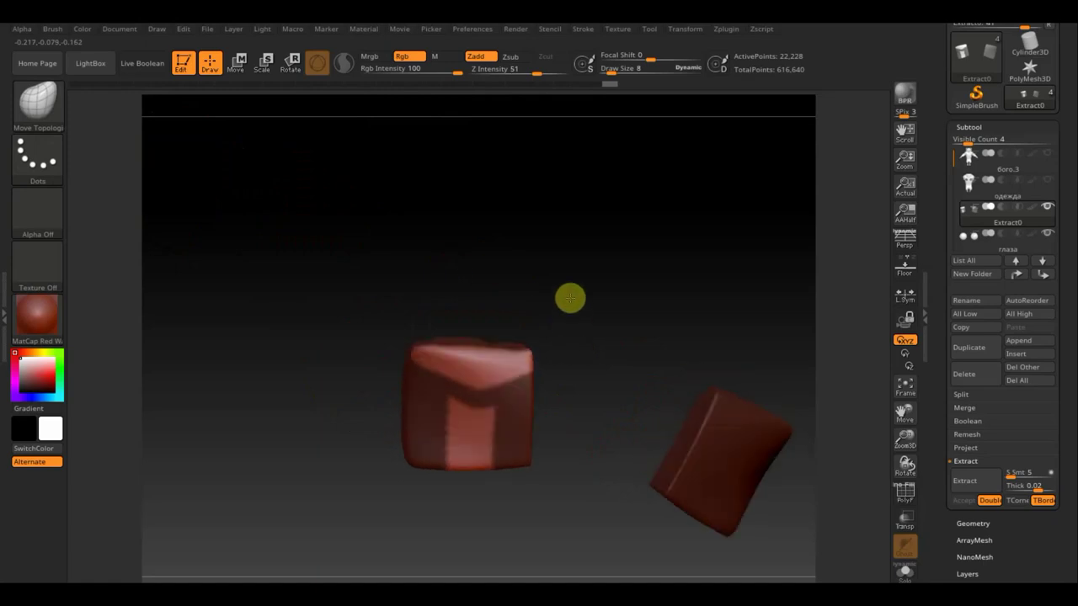
mouse_move(570, 298)
mouse_down()
mouse_move(584, 334)
mouse_move(630, 373)
mouse_move(674, 370)
mouse_up()
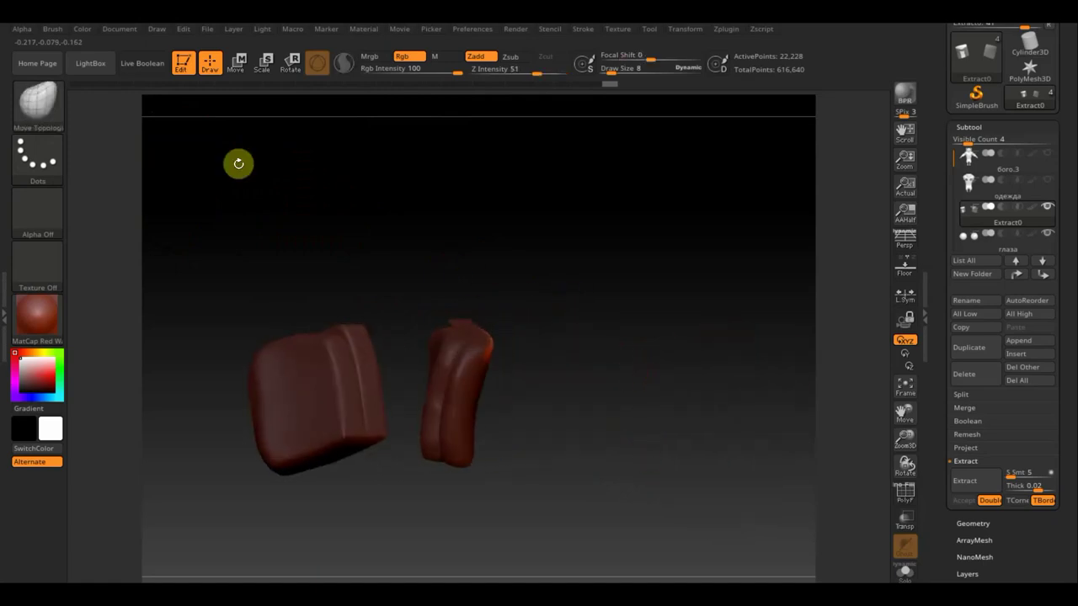
Step: Shift and turn the right red pocket piece with Transpose and inspect both pieces
click(239, 62)
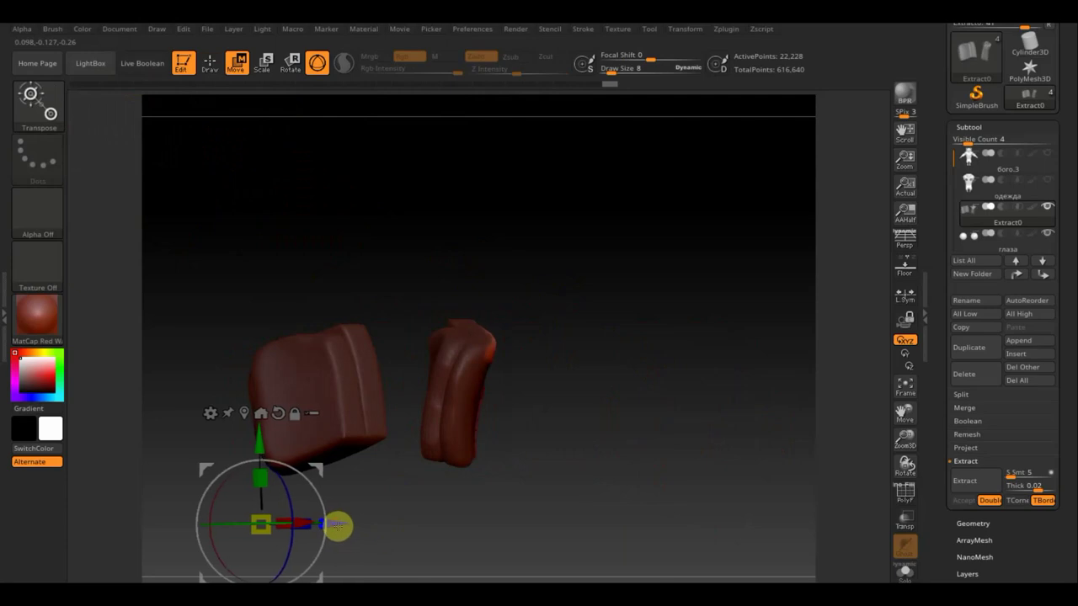
drag(337, 523, 345, 528)
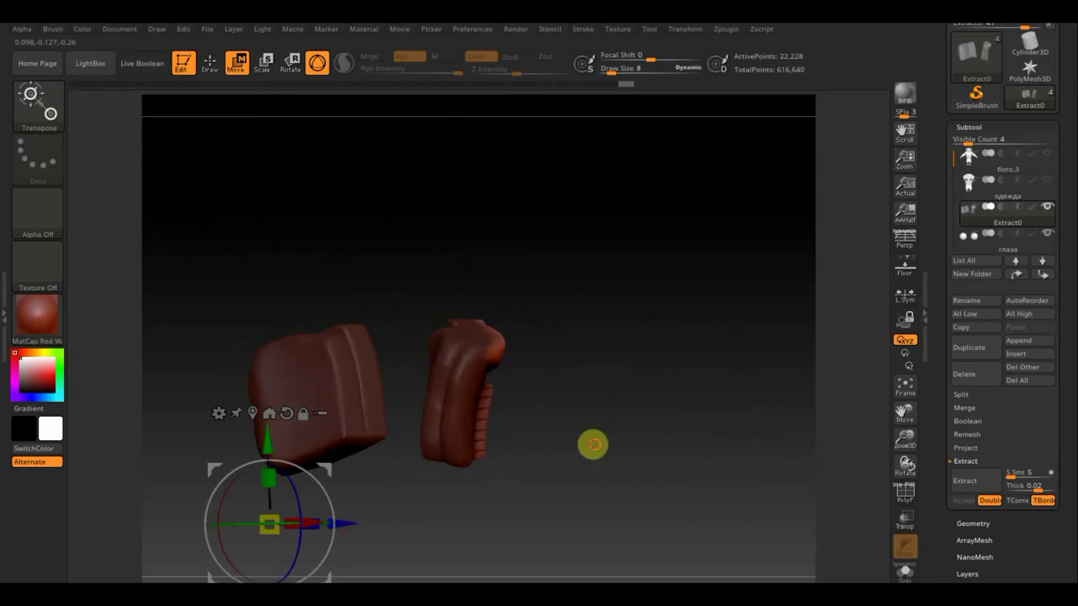
mouse_move(592, 443)
mouse_down()
mouse_move(548, 452)
mouse_move(512, 442)
mouse_move(580, 438)
mouse_up()
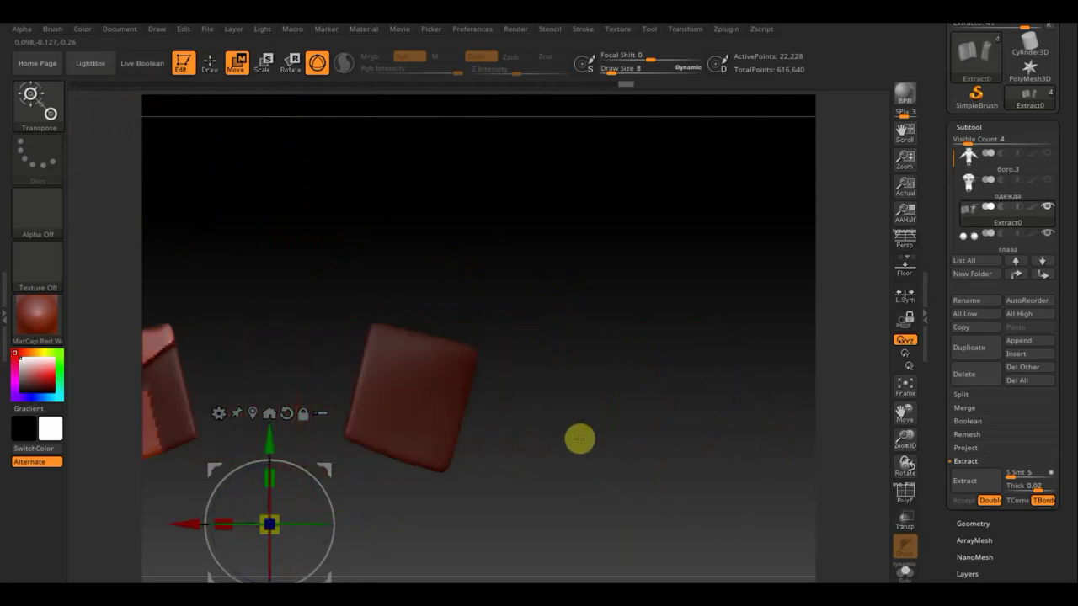
mouse_move(480, 466)
mouse_down()
mouse_move(496, 479)
mouse_move(612, 463)
mouse_up()
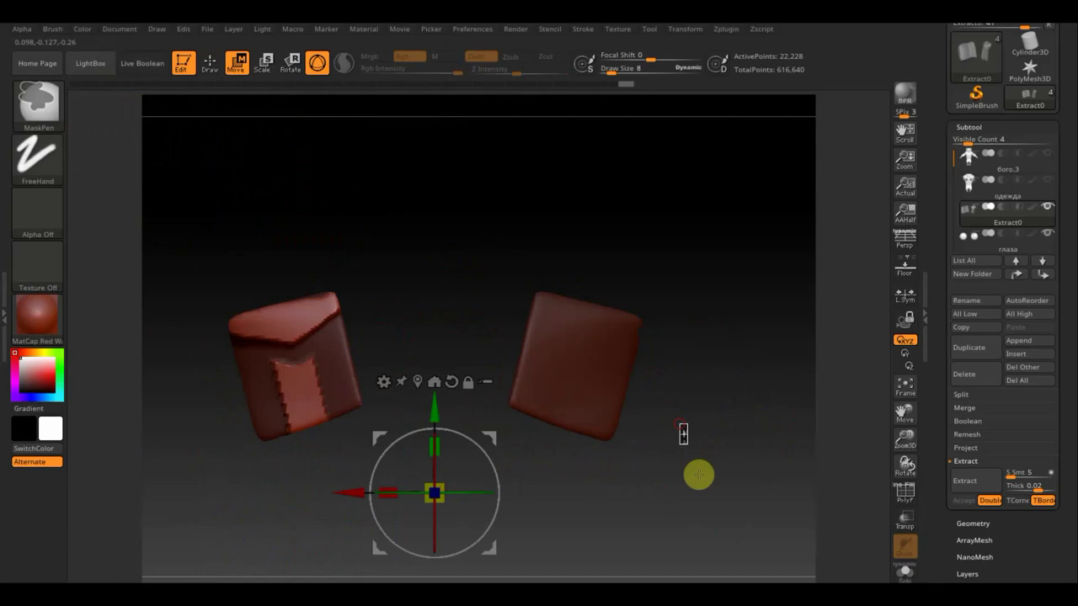
drag(698, 474, 693, 441)
drag(351, 250, 455, 244)
mouse_move(699, 312)
mouse_down()
mouse_move(738, 320)
mouse_move(721, 430)
mouse_move(724, 421)
mouse_move(734, 441)
mouse_up()
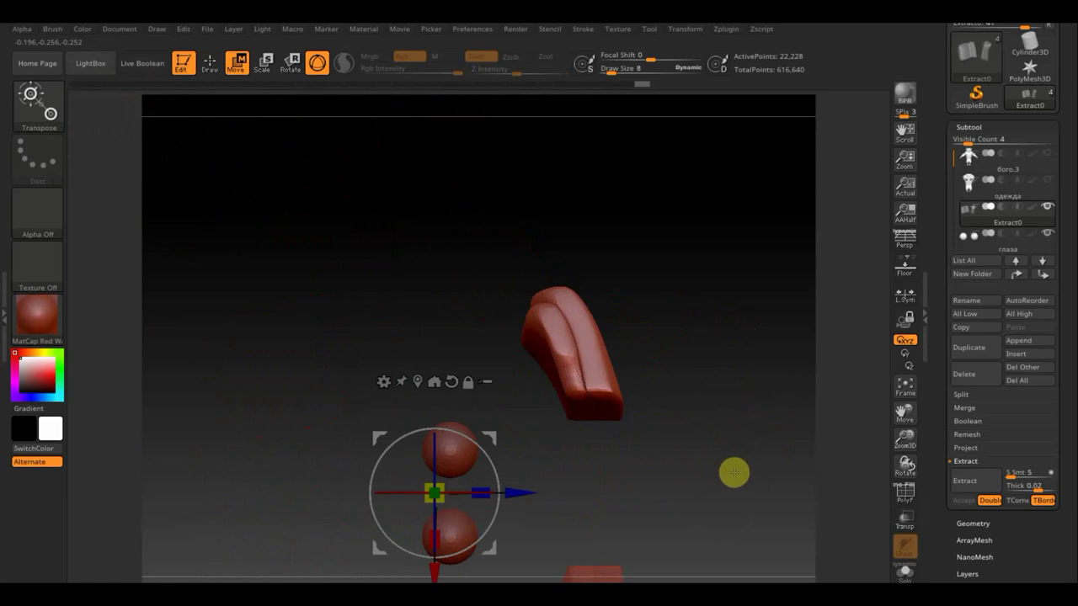
mouse_move(734, 473)
mouse_down()
mouse_move(696, 308)
mouse_move(697, 357)
mouse_up()
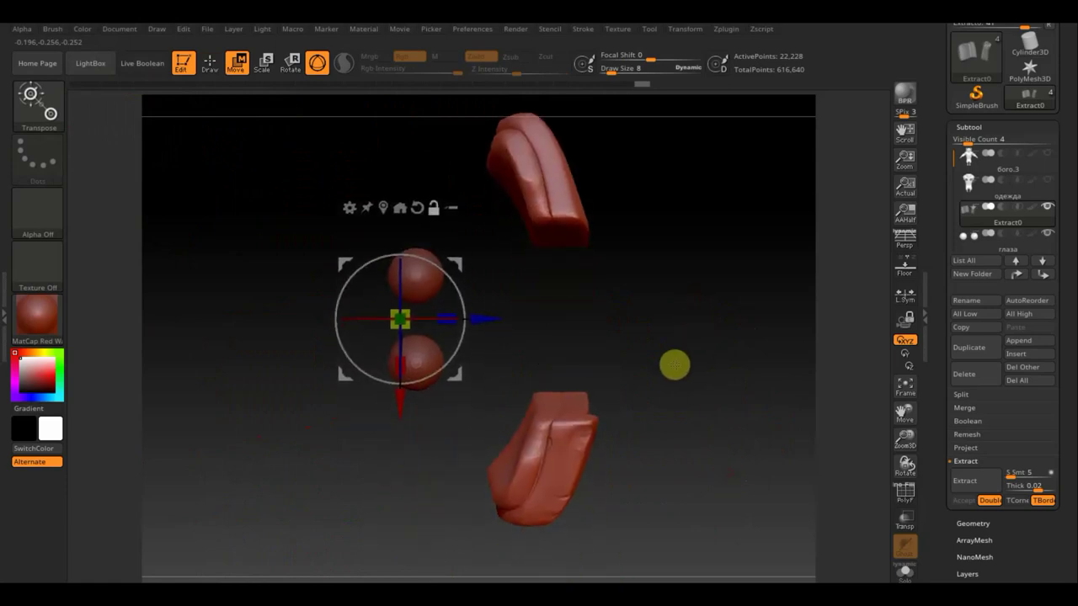
Step: Use the TrimCurve brush to slice off the bottom edge of the lower piece
click(210, 61)
key(ctrl+shift)
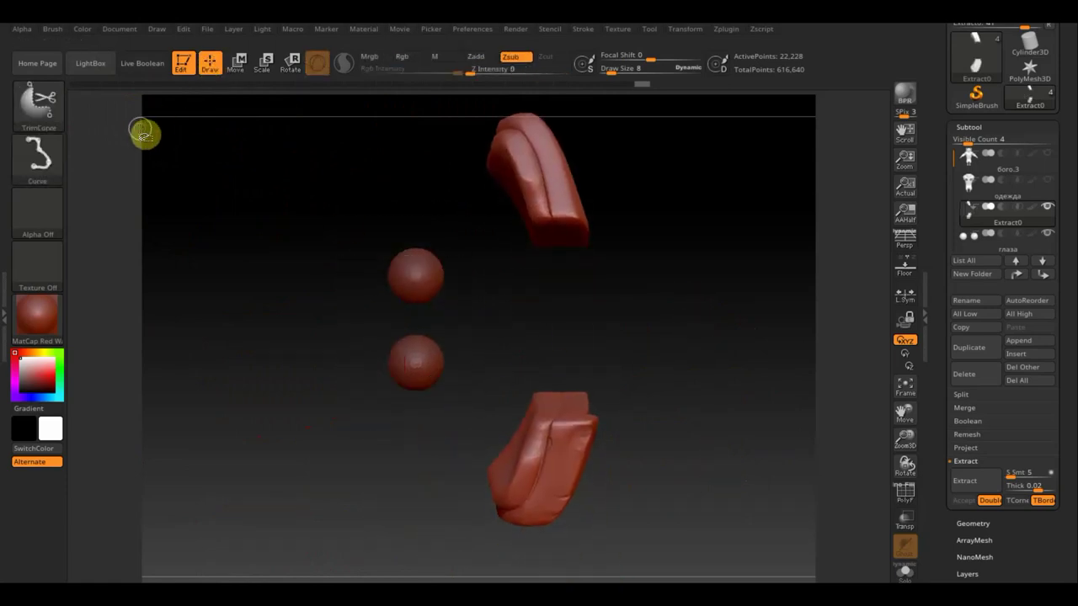
click(50, 122)
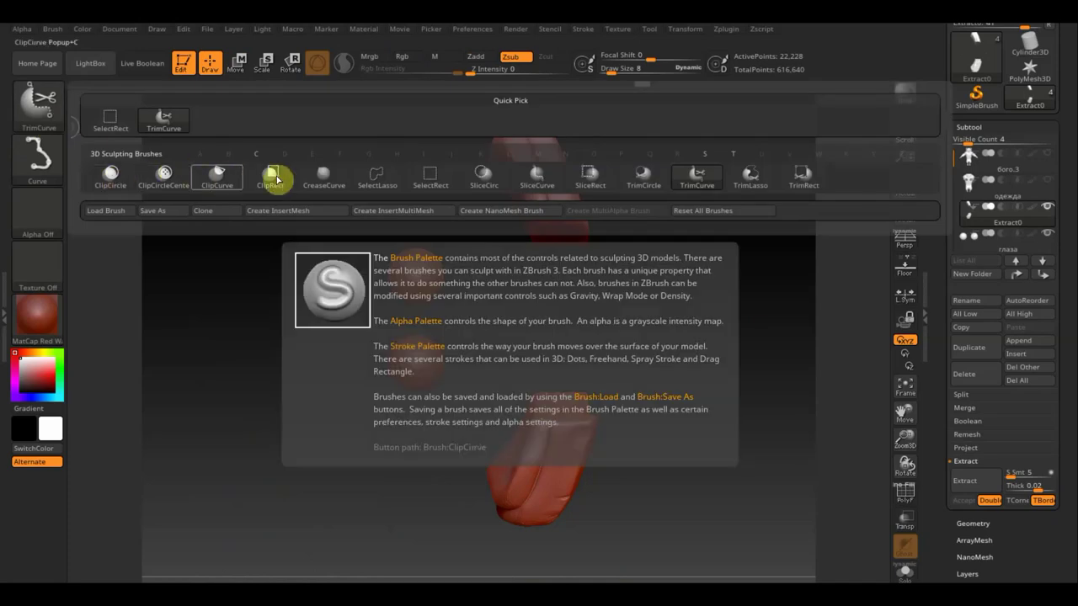
click(697, 179)
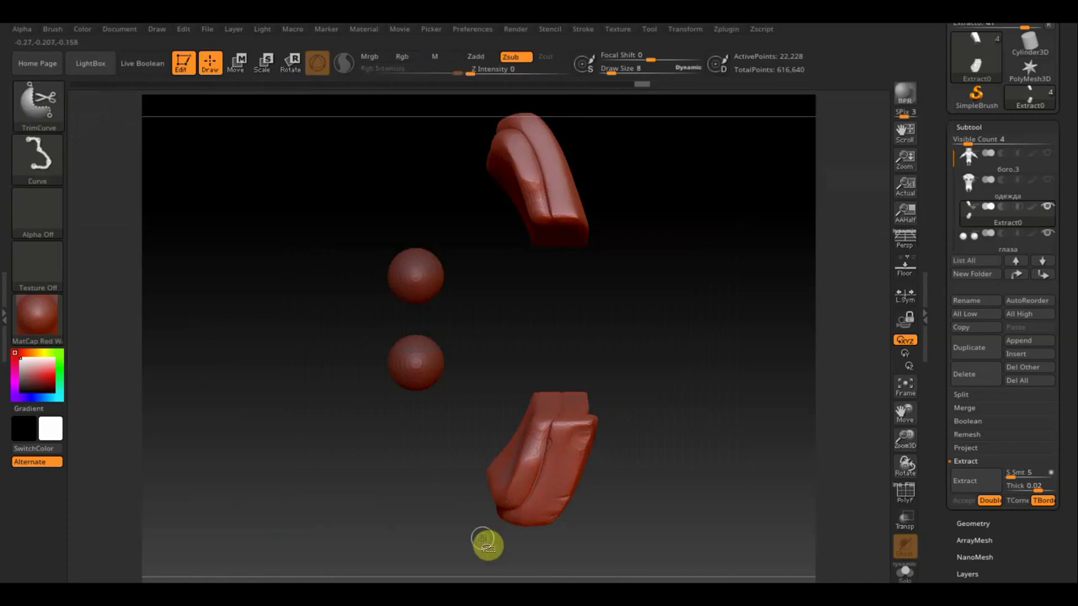
mouse_move(498, 547)
mouse_down()
mouse_move(538, 488)
mouse_move(554, 388)
mouse_move(567, 368)
mouse_move(716, 452)
mouse_move(698, 336)
mouse_move(707, 307)
mouse_move(649, 342)
mouse_move(705, 373)
mouse_move(730, 410)
mouse_up()
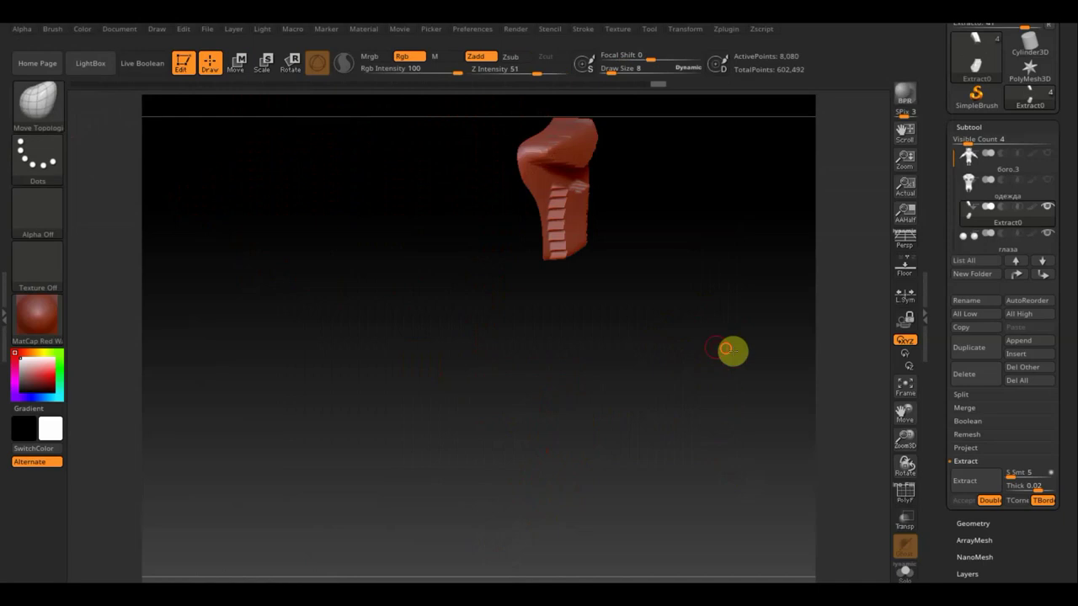
Step: Make a second angled TrimCurve slice across the lower piece
mouse_move(732, 352)
mouse_down()
mouse_move(739, 373)
mouse_move(734, 351)
mouse_up()
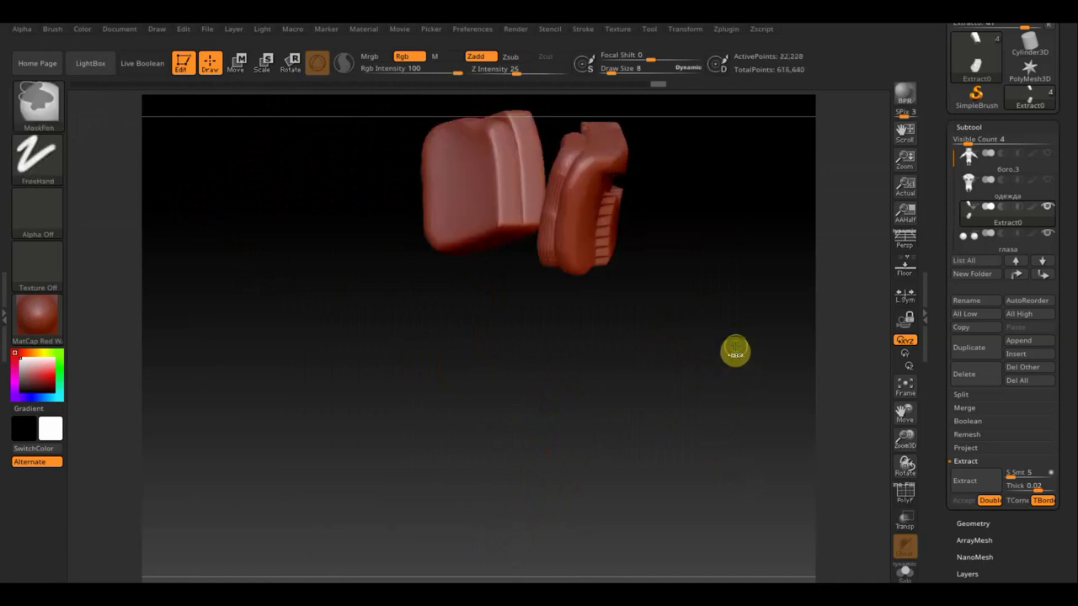
mouse_move(763, 289)
mouse_down()
mouse_move(746, 405)
mouse_move(751, 392)
mouse_up()
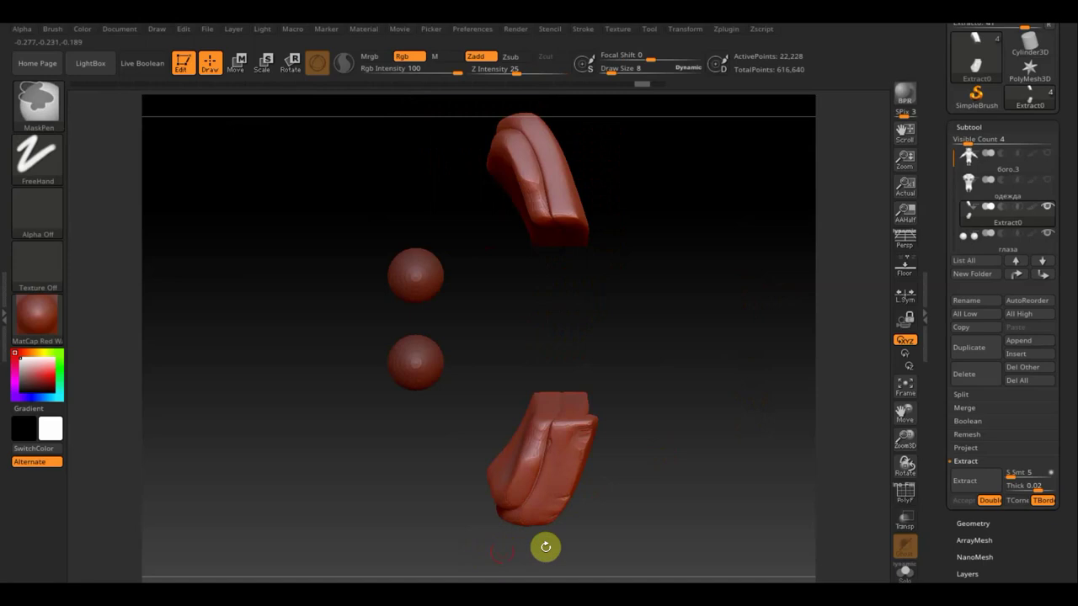
mouse_move(546, 547)
mouse_down()
mouse_move(654, 520)
mouse_move(654, 505)
mouse_up()
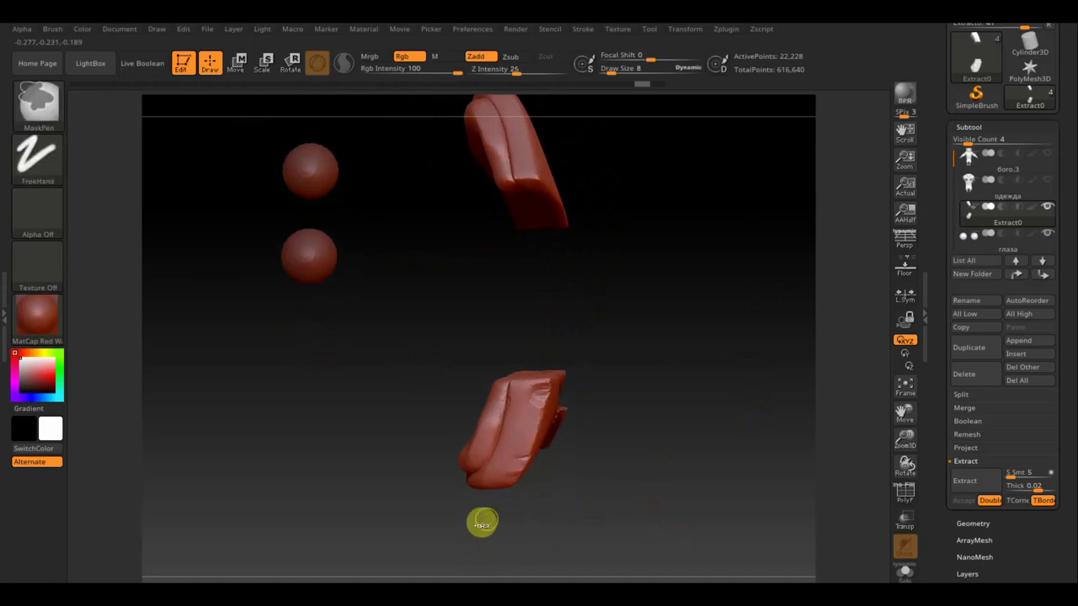
key(ctrl+shift)
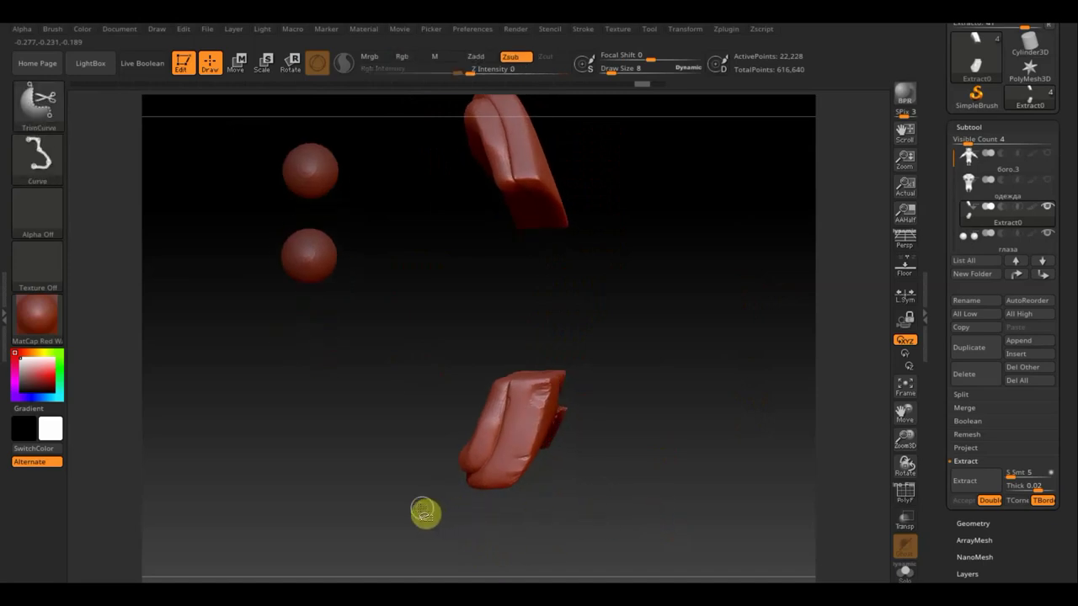
ctrl+shift+drag(416, 502, 461, 474)
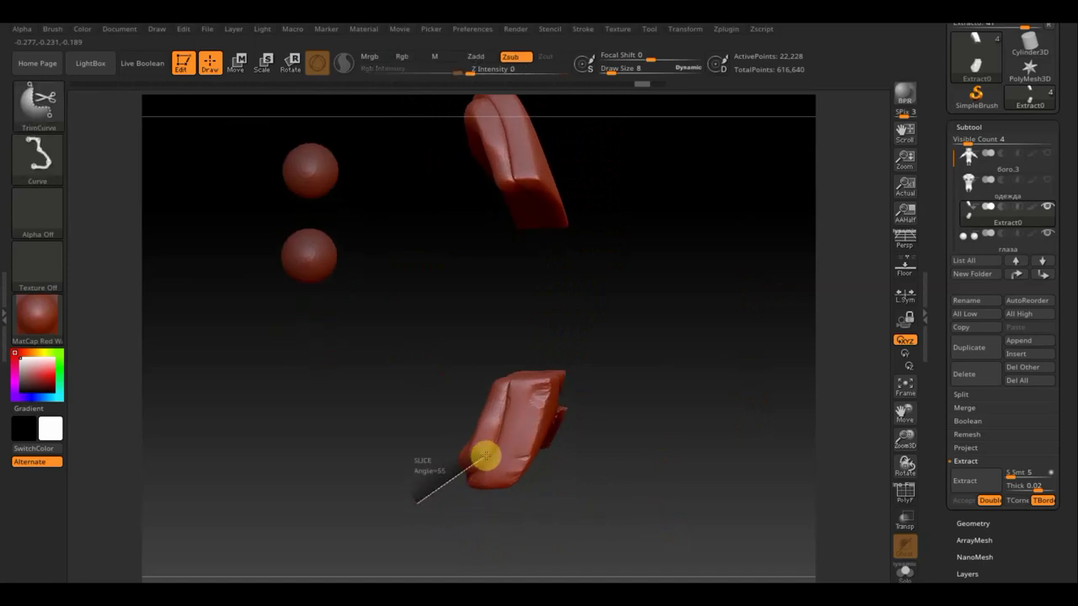
ctrl+shift+drag(486, 453, 519, 360)
mouse_move(519, 362)
mouse_down()
mouse_move(655, 460)
mouse_move(683, 443)
mouse_move(693, 390)
mouse_move(611, 320)
mouse_move(584, 358)
mouse_move(613, 411)
mouse_move(594, 425)
mouse_move(635, 407)
mouse_up()
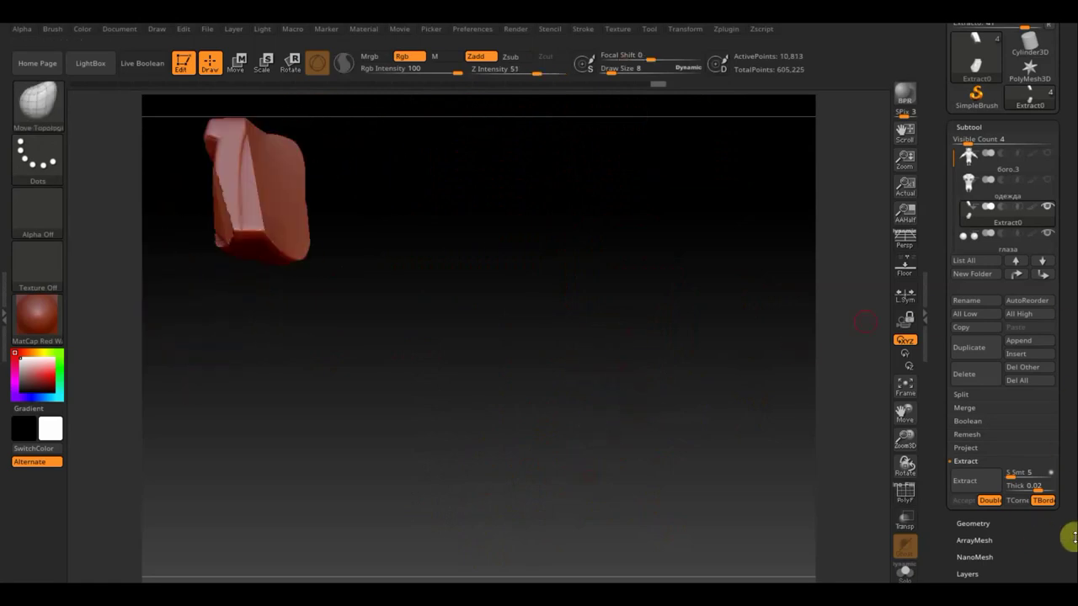
Step: Mirror the pocket via Geometry's topology options to create a matching pair
drag(1069, 534, 1073, 421)
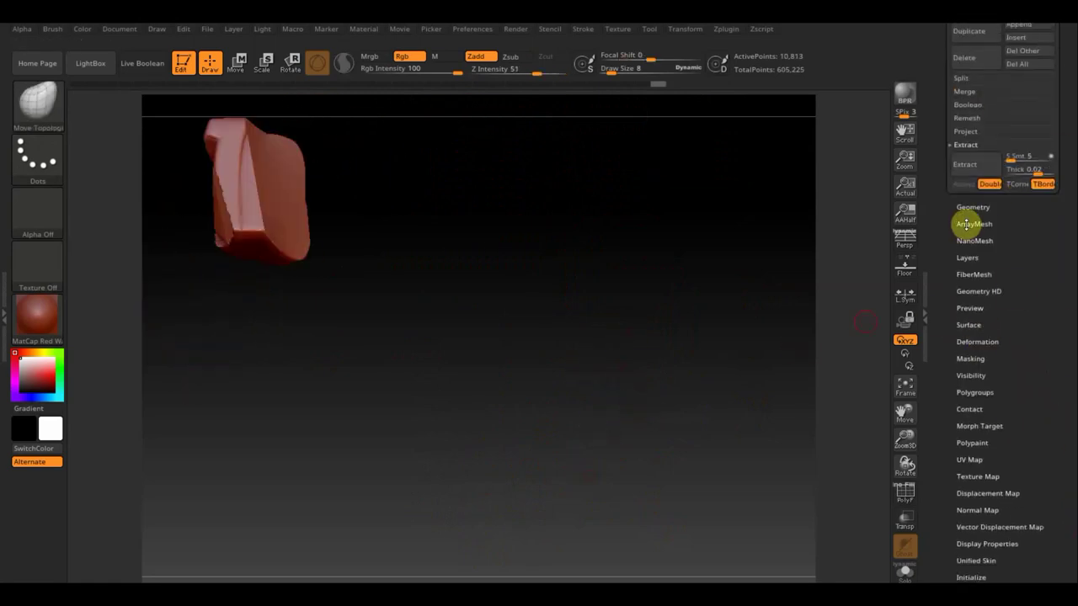
click(975, 208)
click(1068, 180)
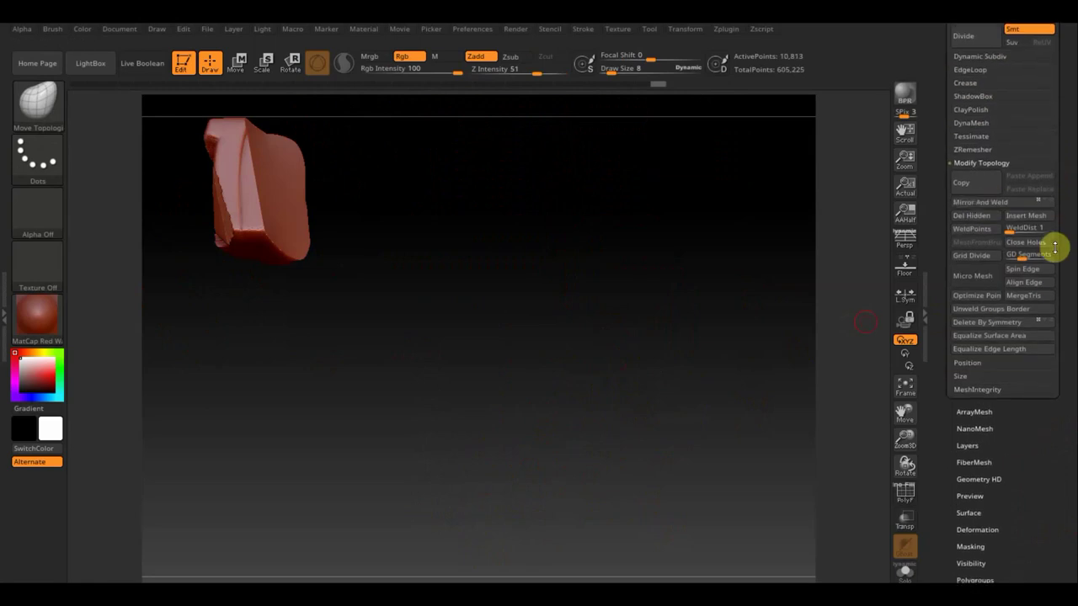
click(989, 204)
mouse_move(598, 368)
mouse_down()
mouse_move(637, 366)
mouse_move(647, 429)
mouse_move(682, 426)
mouse_move(678, 401)
mouse_move(572, 380)
mouse_move(570, 429)
mouse_up()
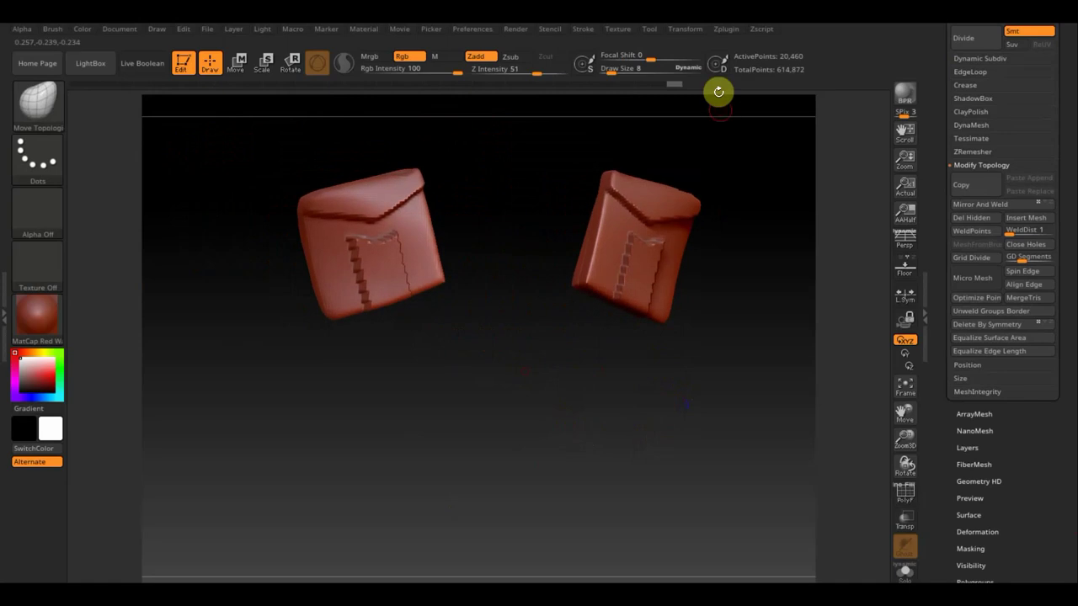
Step: Enlarge the brush and smooth the zigzag seam and flap crease on the left pocket
drag(621, 70, 622, 72)
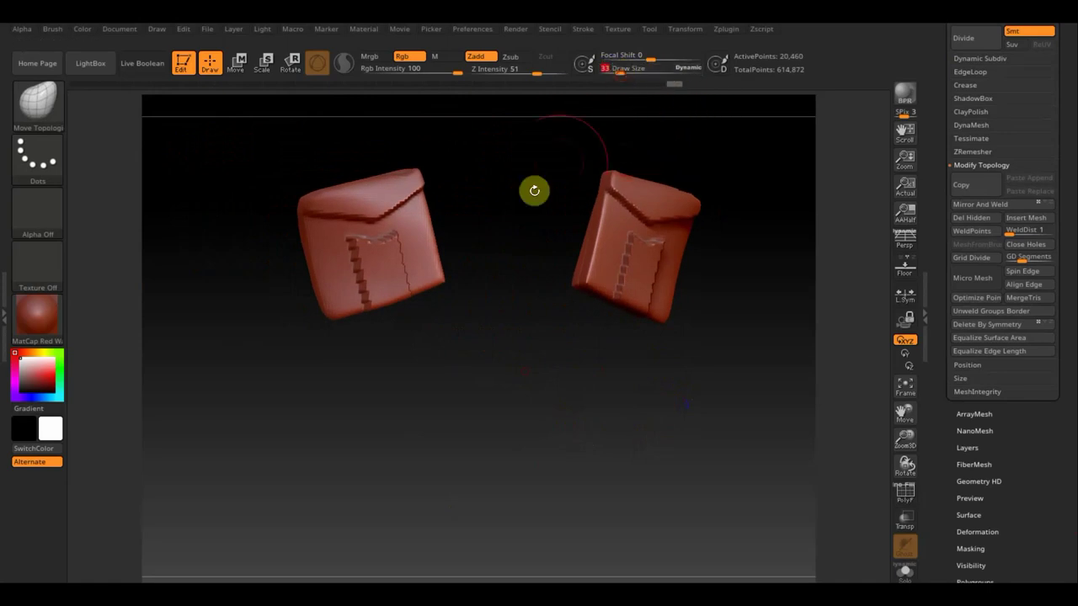
key(shift)
mouse_move(362, 266)
shift+mouse_down()
mouse_move(365, 284)
mouse_move(397, 253)
shift+mouse_up()
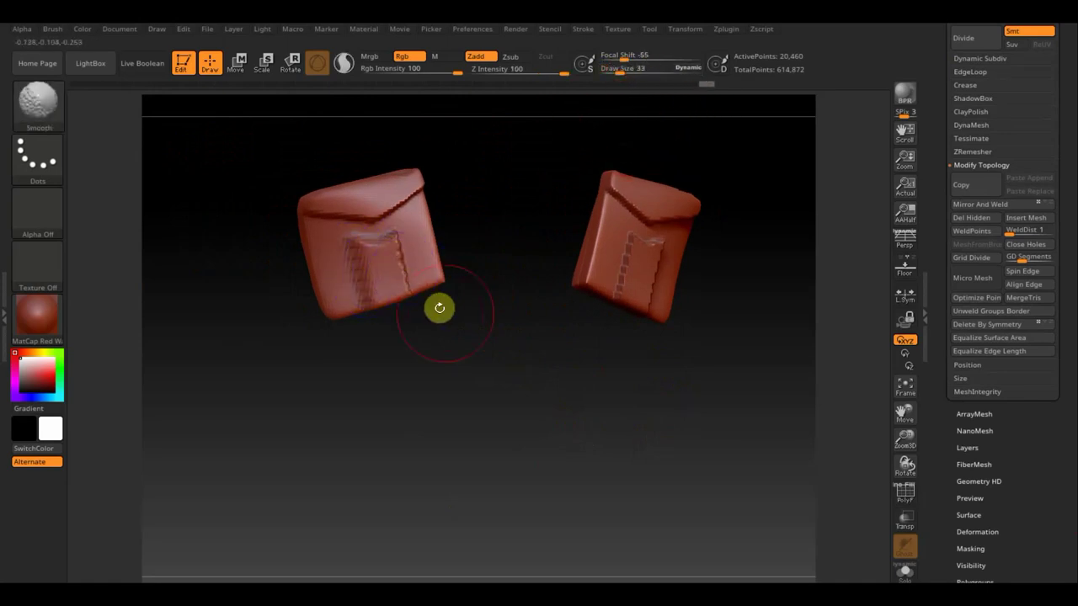
shift+drag(389, 197, 346, 207)
drag(479, 334, 570, 373)
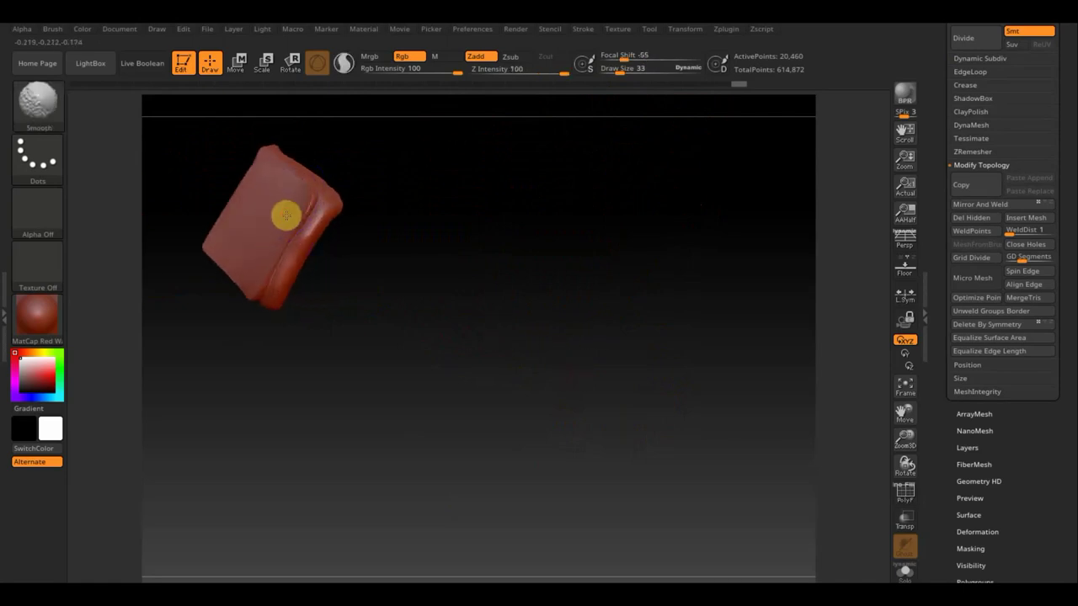
mouse_move(299, 213)
shift+mouse_down()
mouse_move(272, 174)
mouse_move(243, 245)
mouse_move(256, 281)
shift+mouse_up()
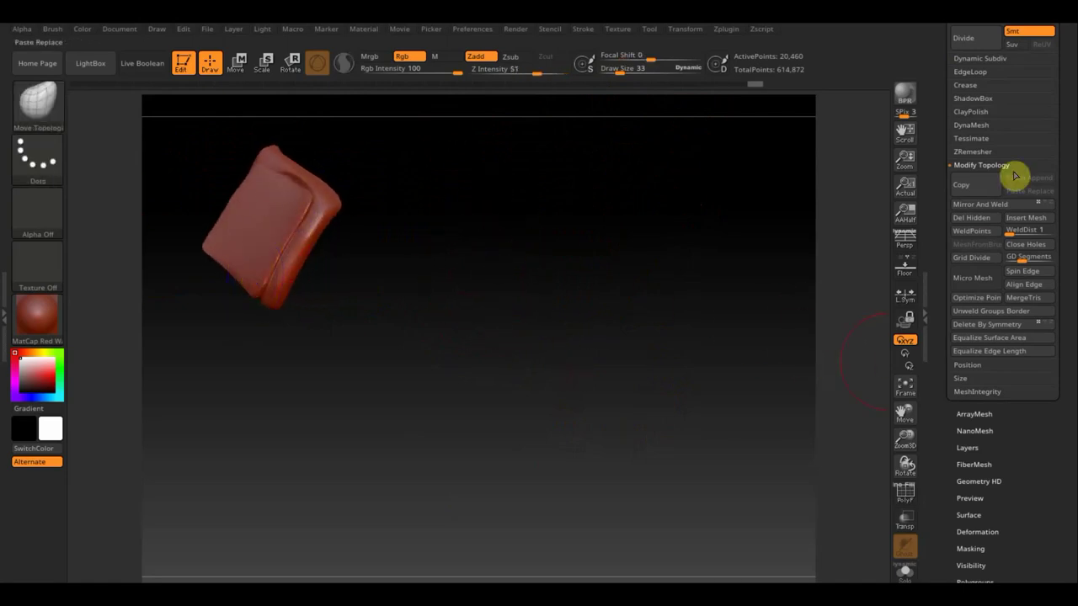
Step: Try a low-resolution DynaMesh remesh of the pockets, then undo it
click(979, 125)
click(976, 144)
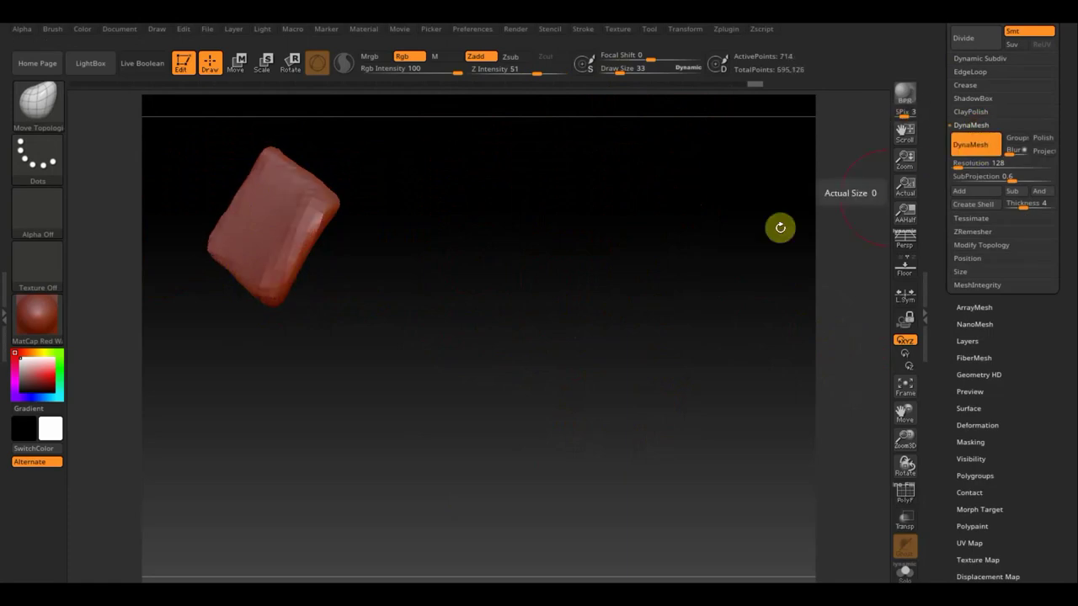
mouse_move(777, 226)
mouse_down()
mouse_move(604, 278)
mouse_move(563, 241)
mouse_move(573, 241)
mouse_up()
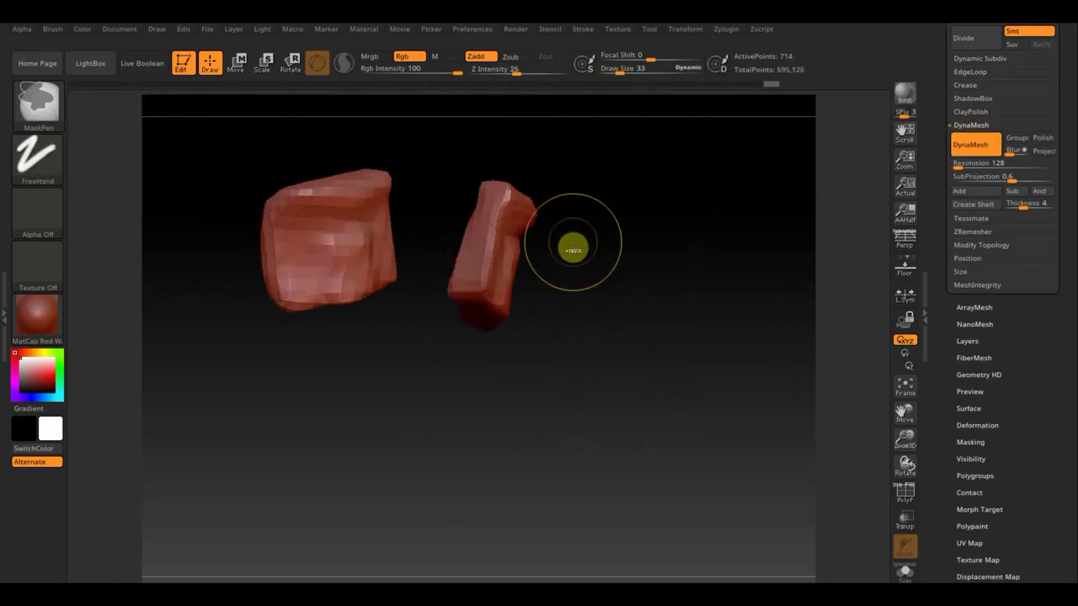
key(ctrl+z)
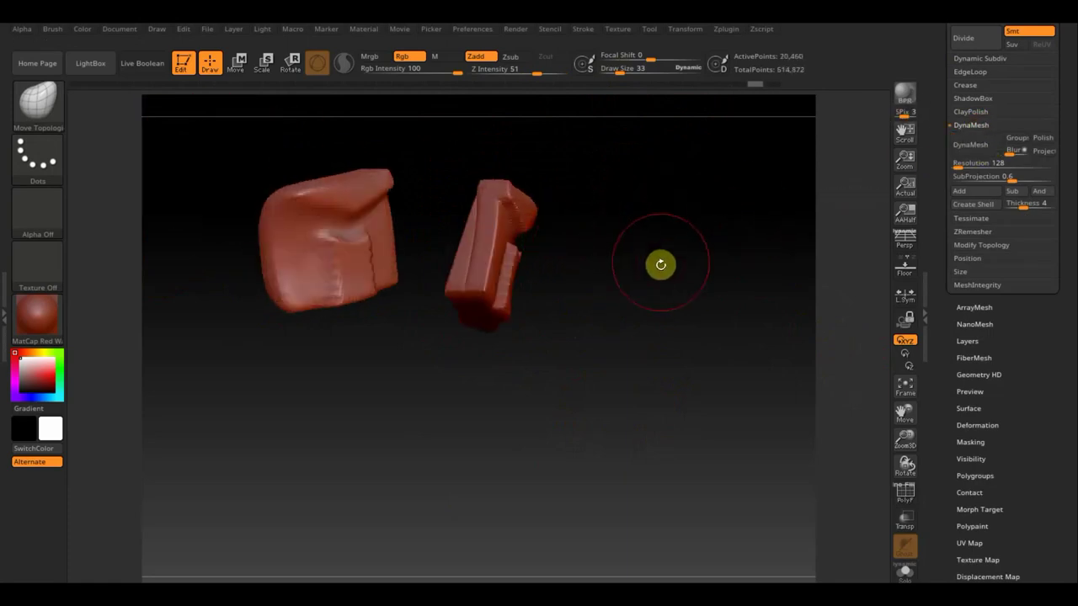
key(ctrl+z)
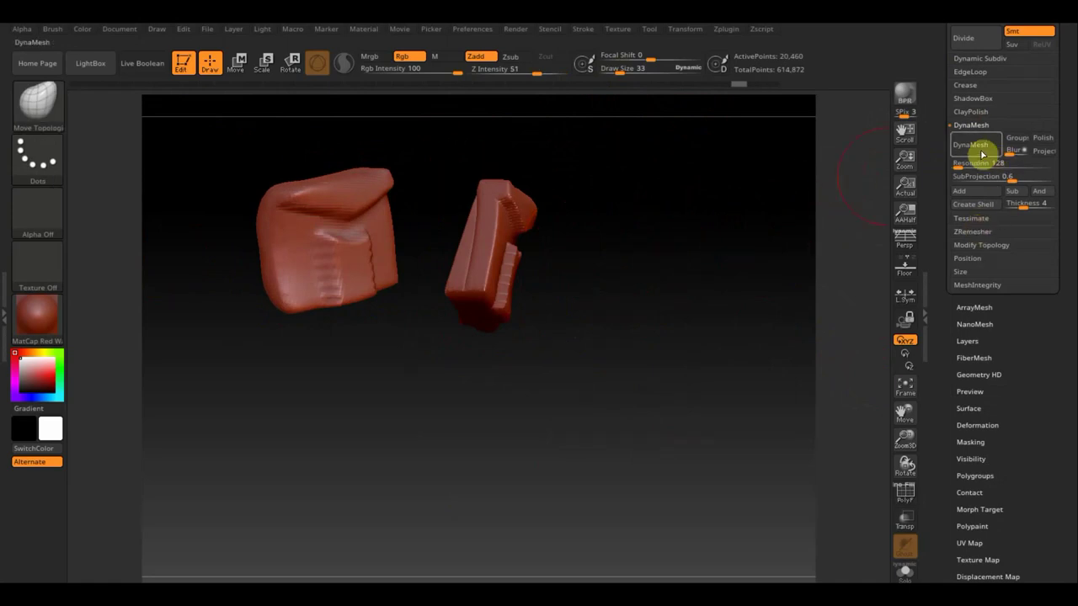
Step: Set DynaMesh resolution to 344, remesh the pockets, and smooth the new surface
click(975, 127)
click(977, 128)
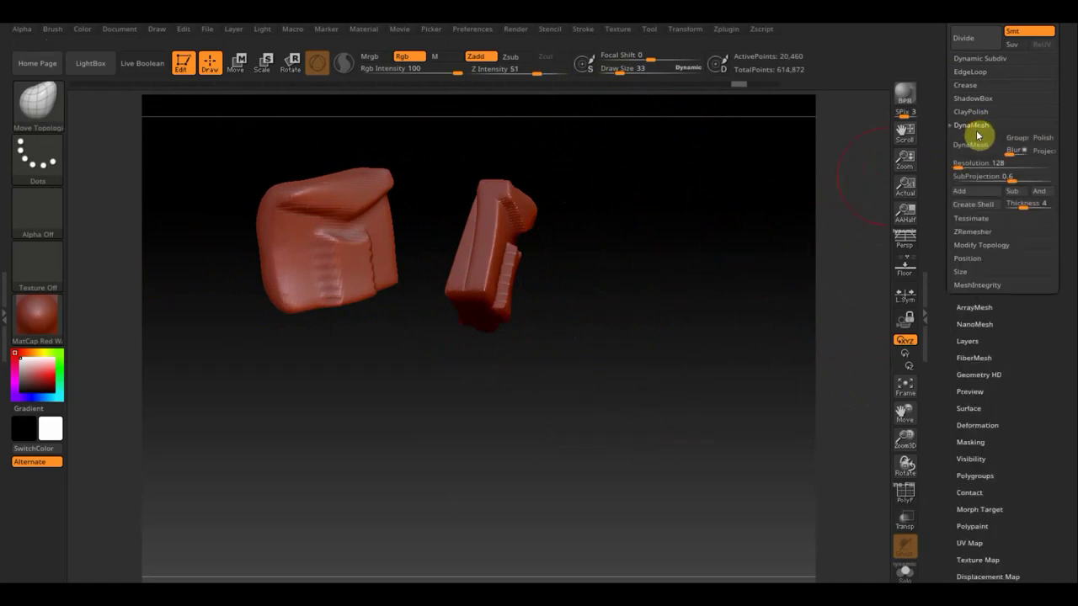
click(956, 164)
drag(956, 164, 964, 165)
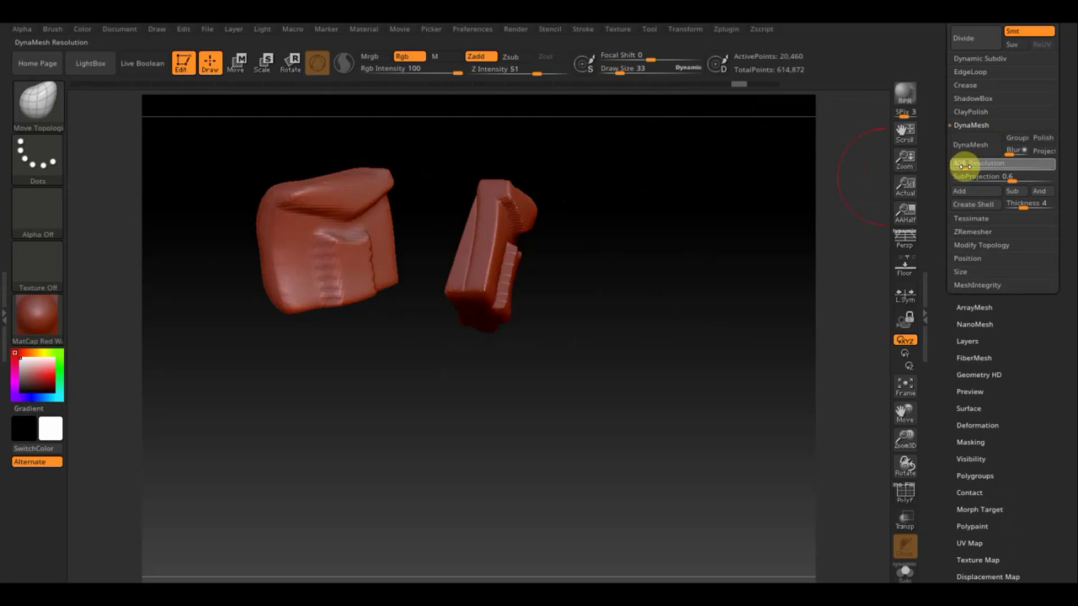
text(344)
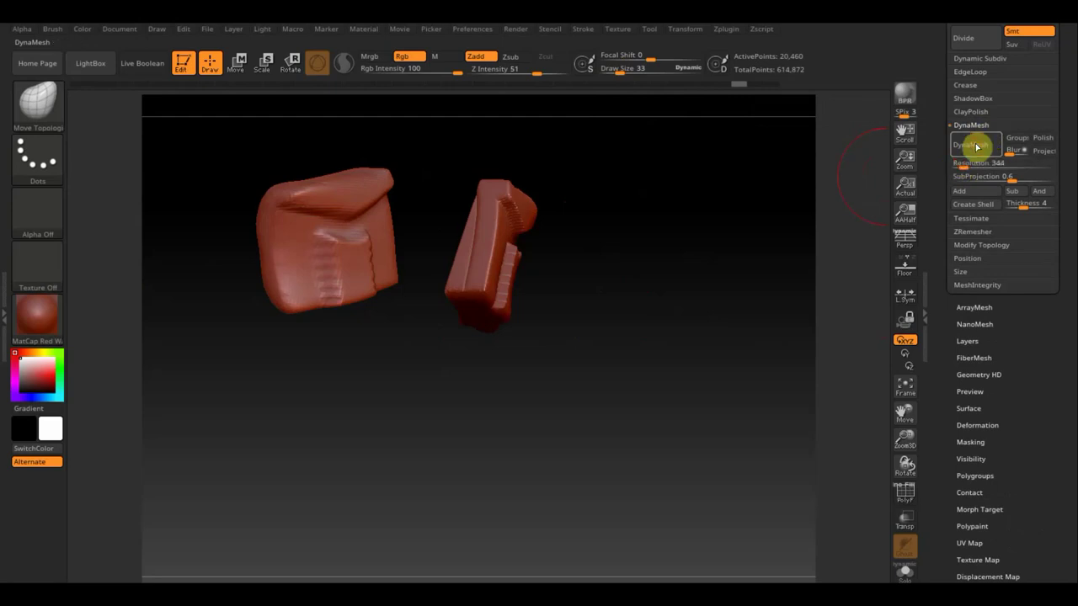
click(976, 147)
mouse_move(741, 323)
mouse_down()
mouse_move(658, 352)
mouse_move(325, 242)
mouse_up()
mouse_move(304, 205)
shift+mouse_down()
mouse_move(274, 173)
mouse_move(228, 185)
mouse_move(253, 269)
shift+mouse_up()
mouse_move(451, 265)
mouse_down()
mouse_move(412, 245)
mouse_move(399, 334)
mouse_move(527, 426)
mouse_move(544, 460)
mouse_up()
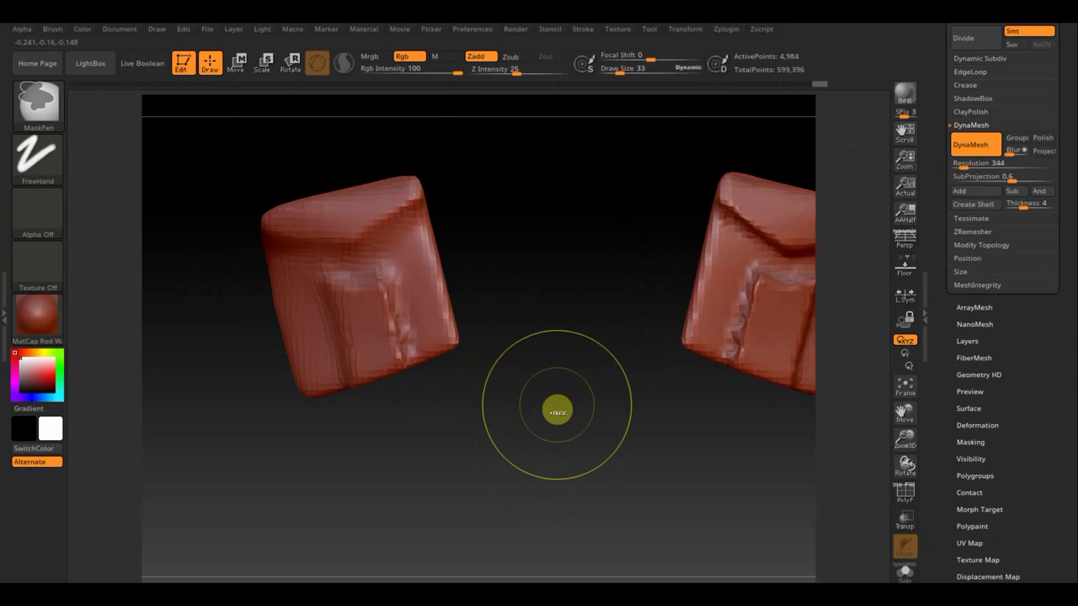
ctrl+drag(556, 402, 557, 405)
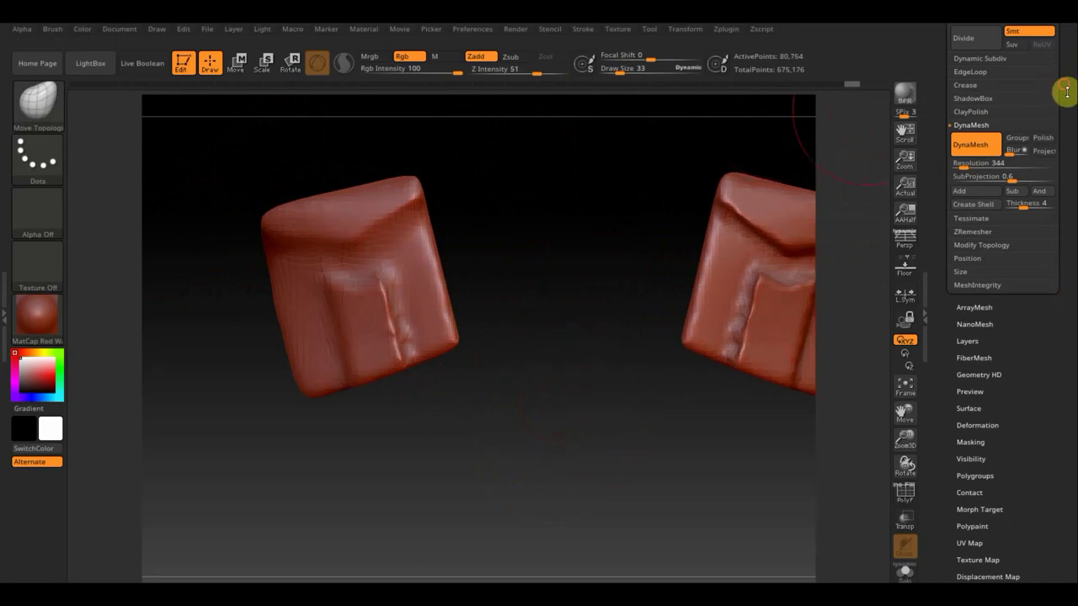
scroll(1063, 118, up, 3)
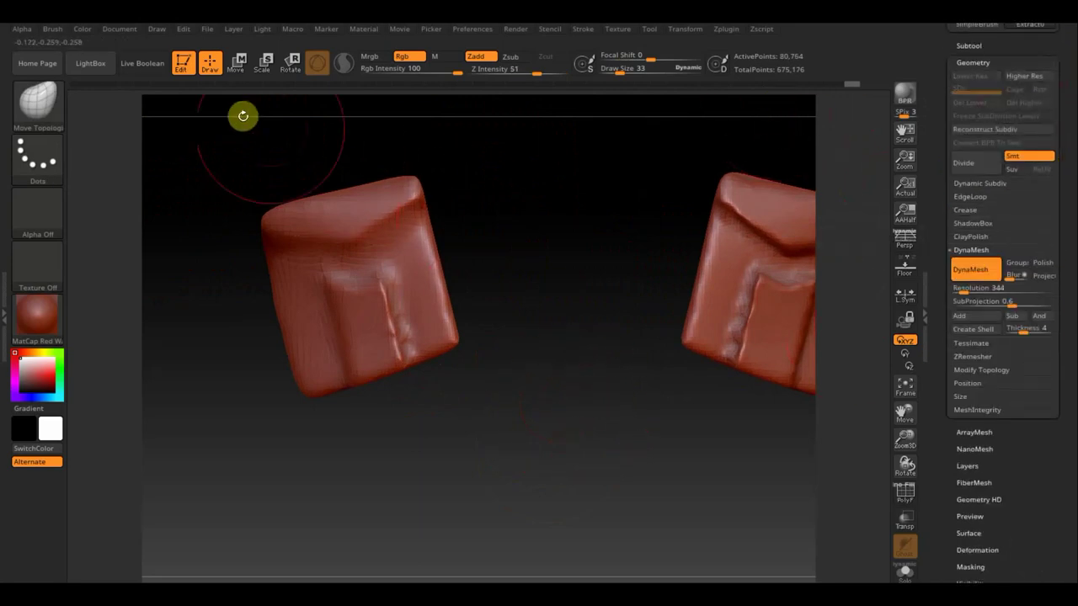
Step: Switch to the ClayBuildup brush and reduce its draw size to 5
click(37, 100)
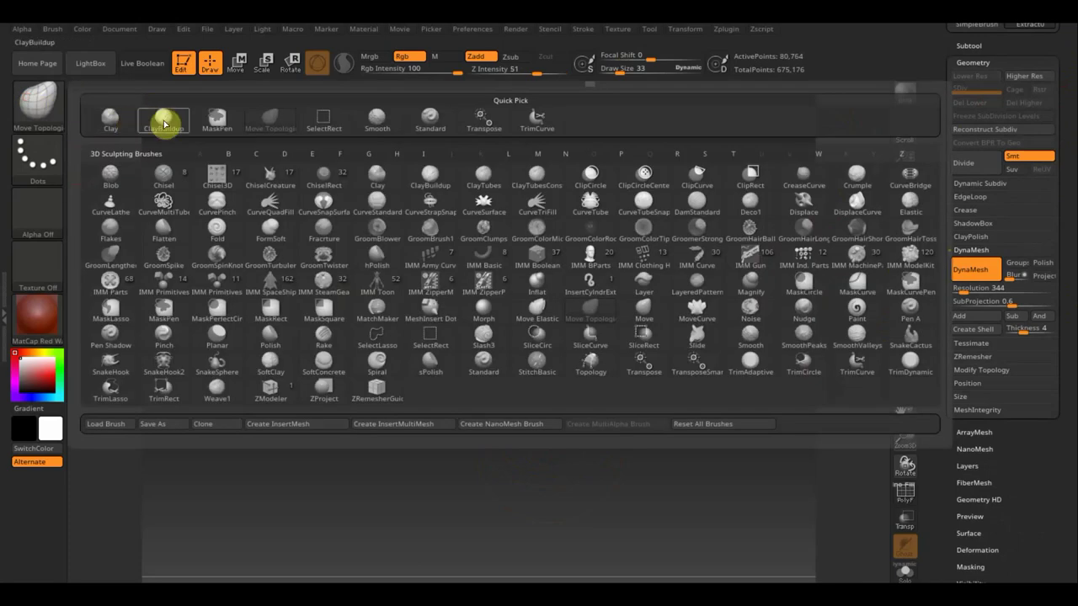
click(164, 124)
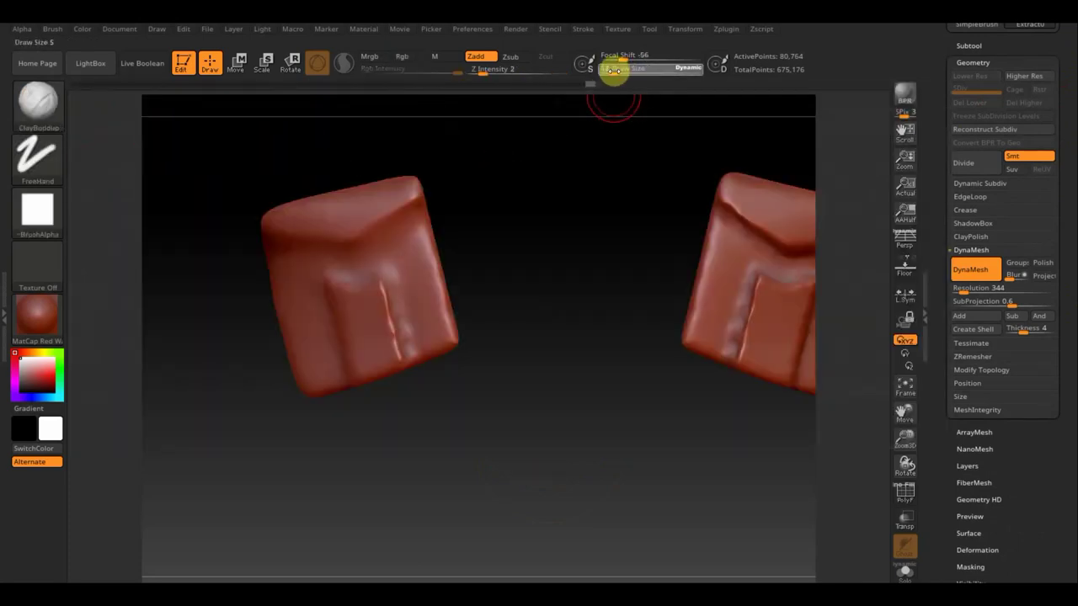
drag(611, 72, 613, 72)
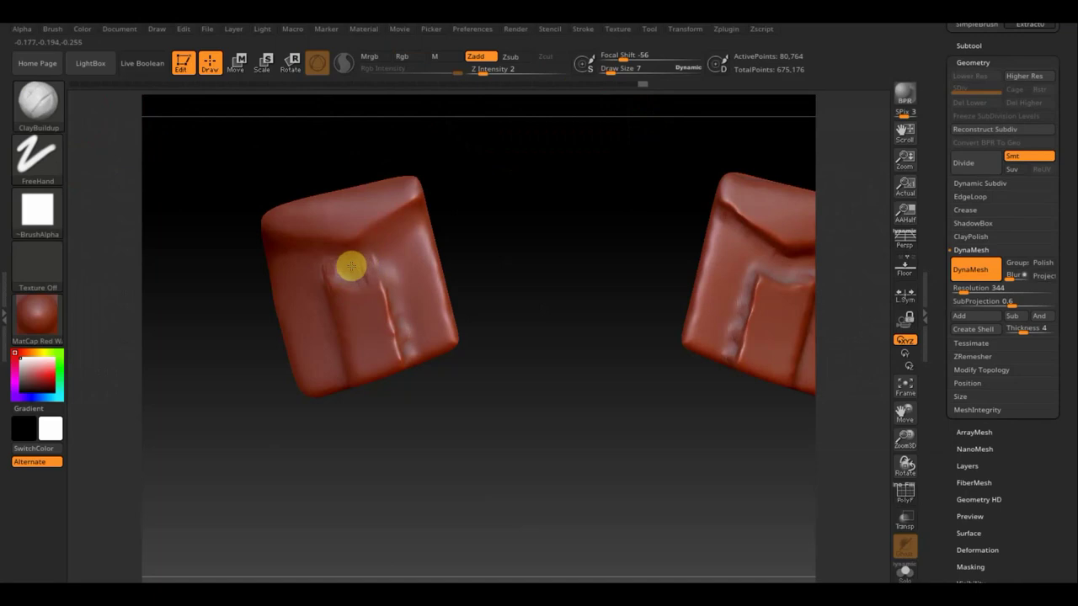
drag(613, 70, 615, 73)
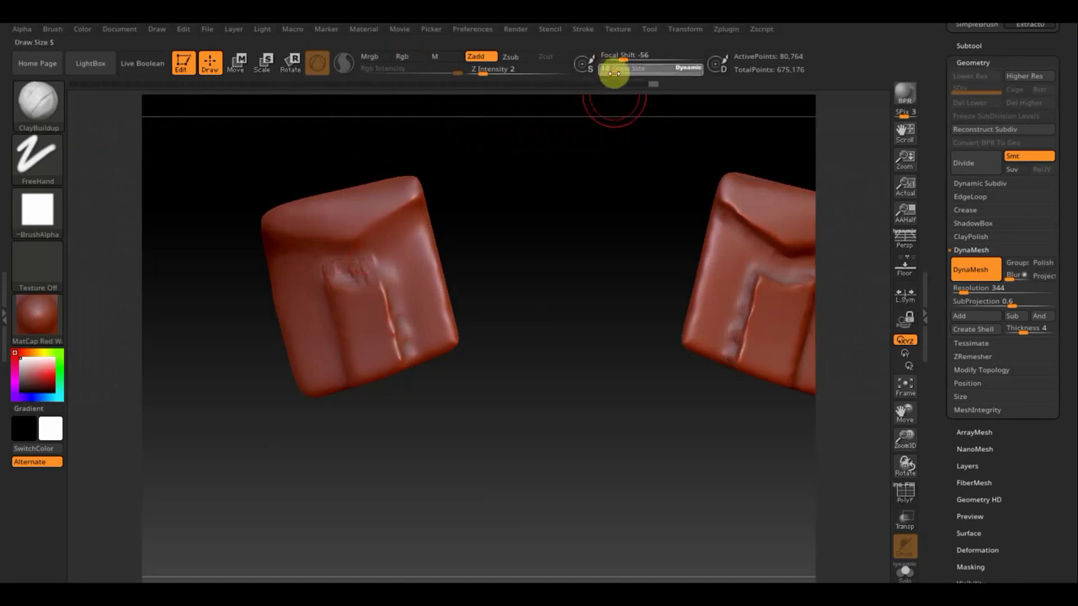
click(372, 293)
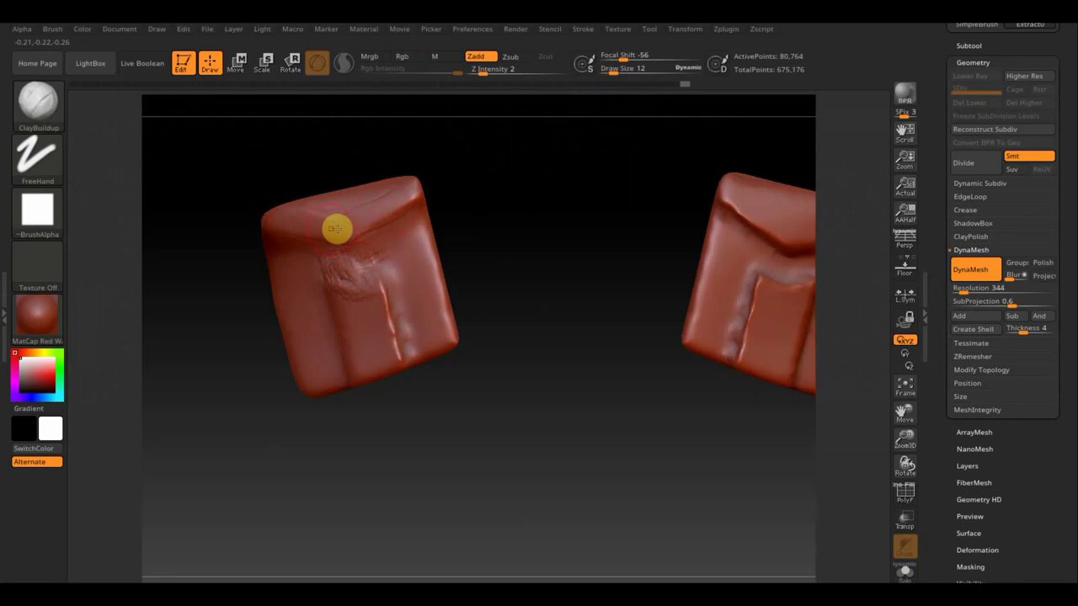
drag(623, 68, 612, 71)
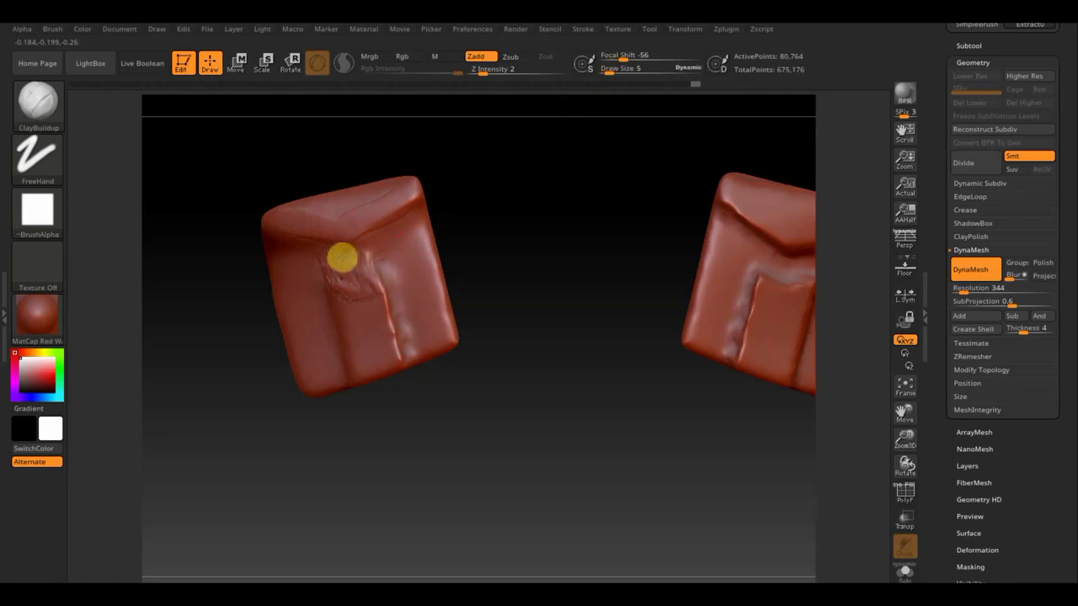
Step: Build up a crease on the left pocket's front and smooth the fold
mouse_move(332, 279)
mouse_down()
mouse_move(320, 255)
mouse_move(329, 287)
mouse_move(358, 280)
mouse_move(362, 290)
mouse_up()
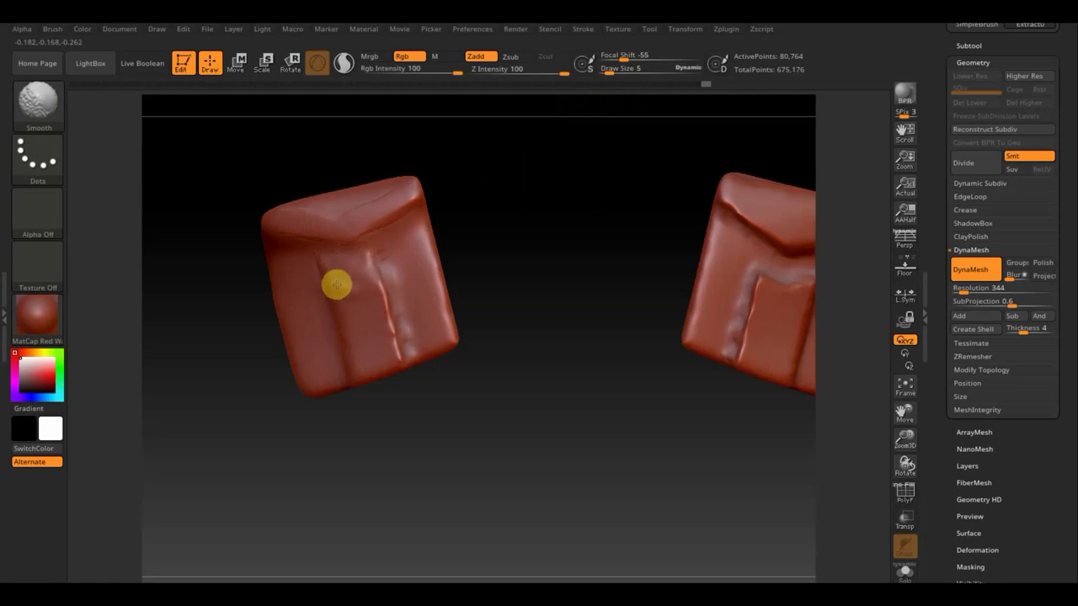
mouse_move(388, 272)
shift+mouse_down()
mouse_move(399, 340)
mouse_move(402, 325)
shift+mouse_up()
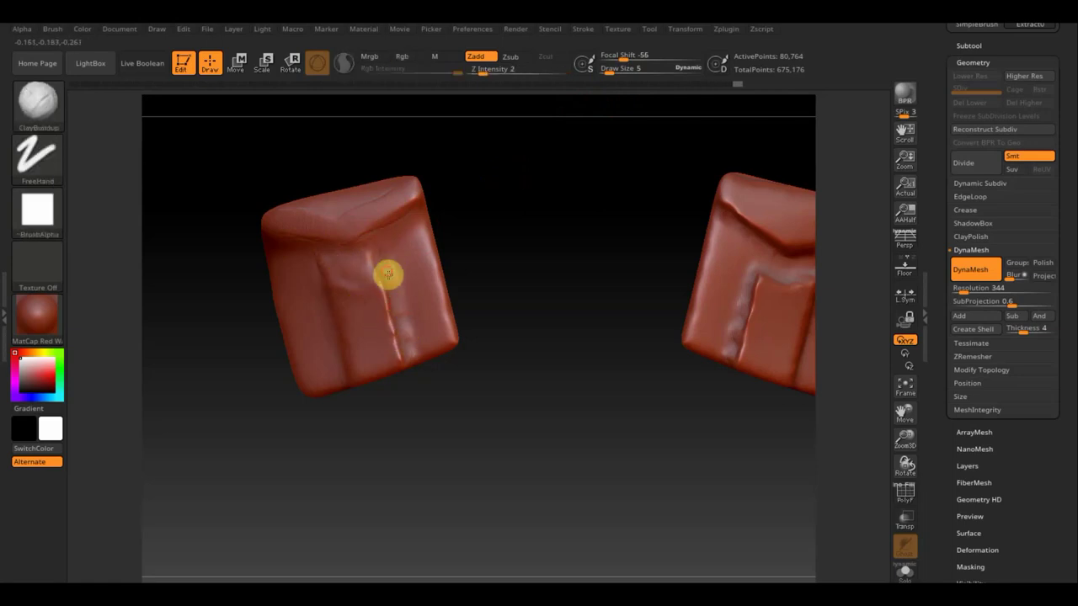
drag(609, 71, 610, 74)
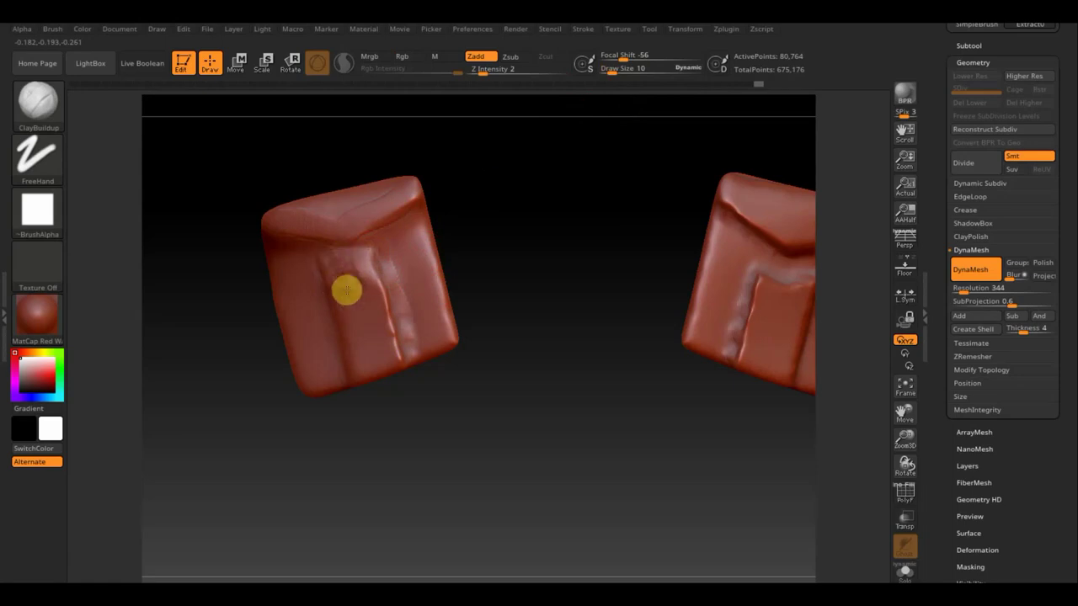
key(shift)
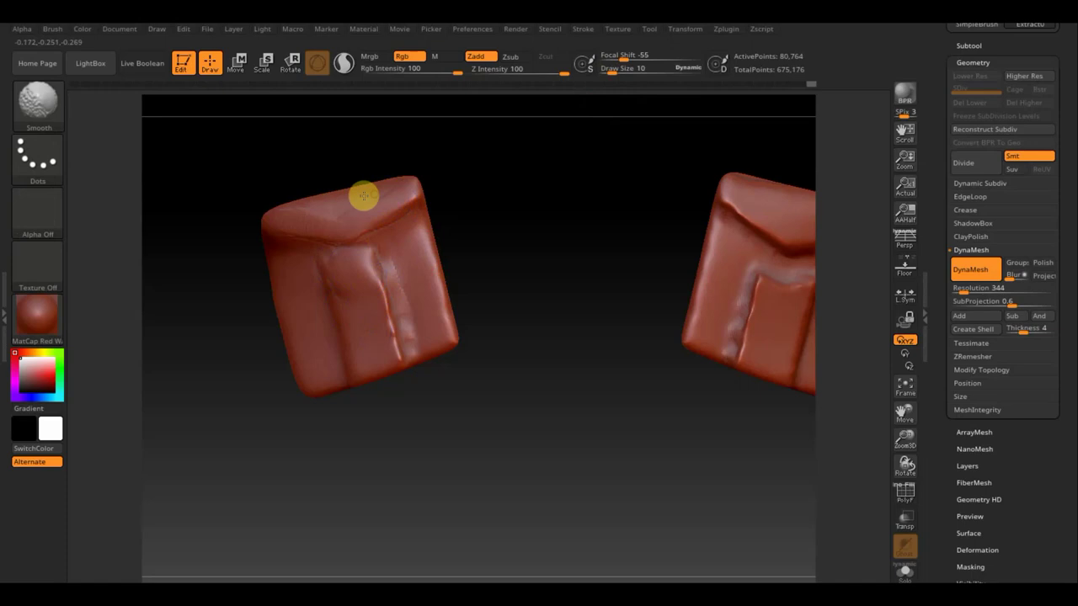
mouse_move(499, 238)
mouse_down()
mouse_move(578, 230)
mouse_move(527, 241)
mouse_up()
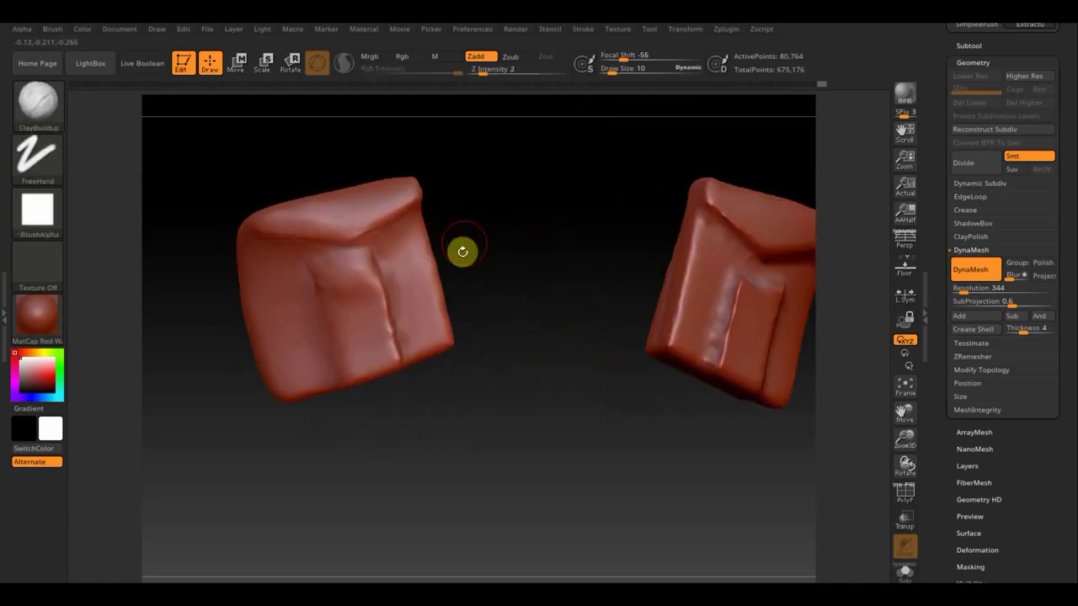
Step: Switch to the Move Topological brush and nudge the tip of the left pocket's flap
click(239, 66)
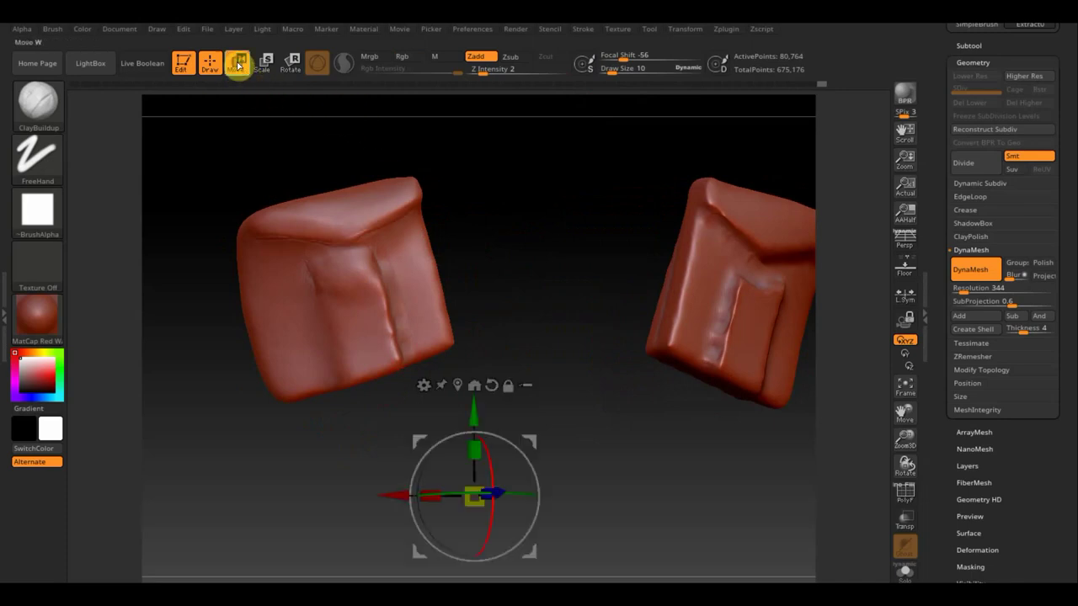
click(210, 62)
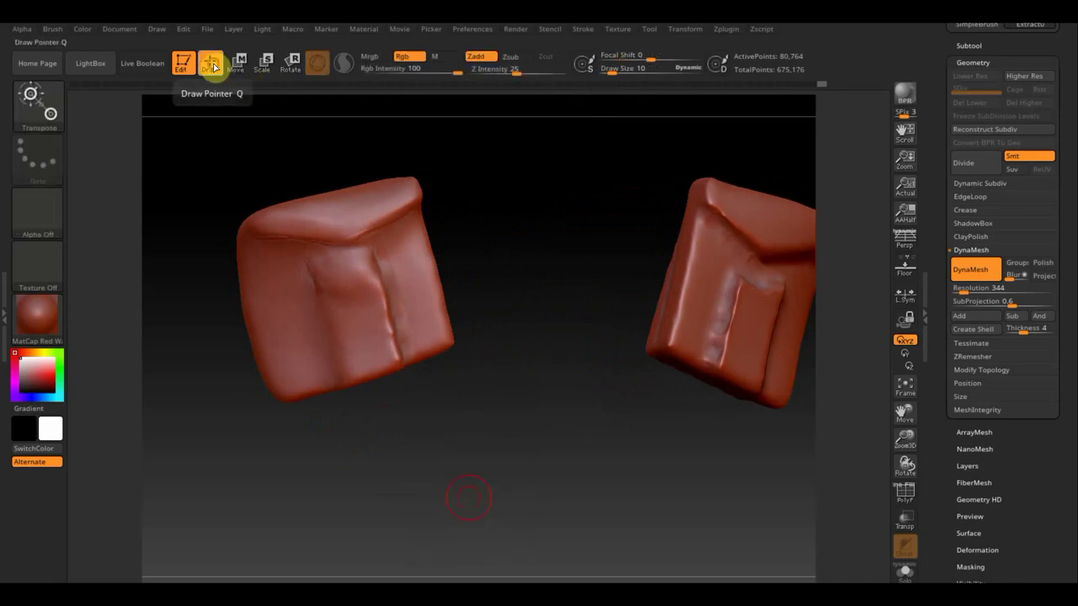
click(50, 108)
click(267, 118)
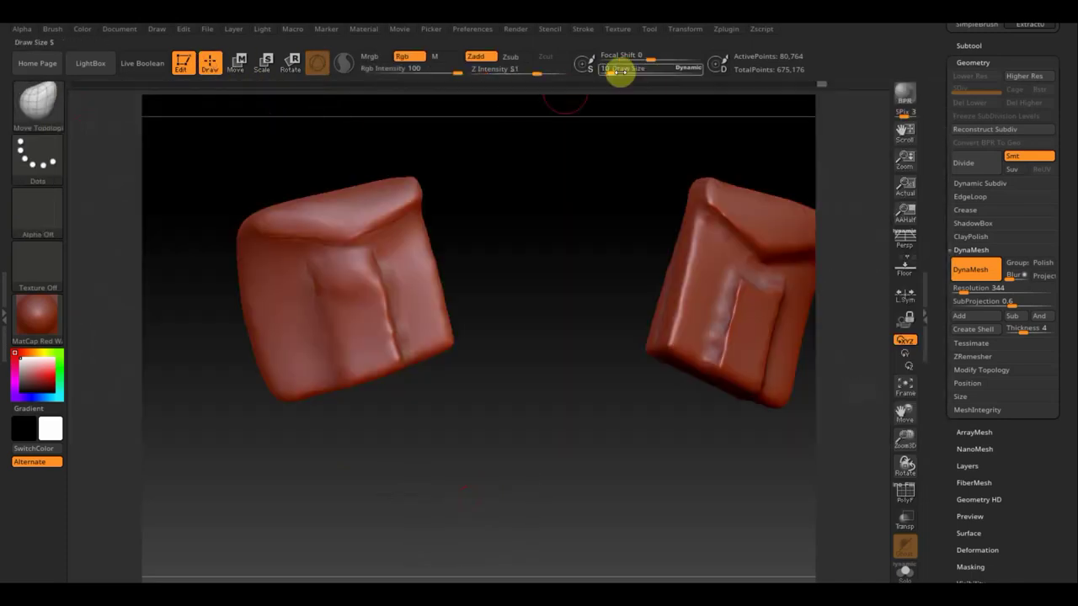
drag(614, 70, 615, 70)
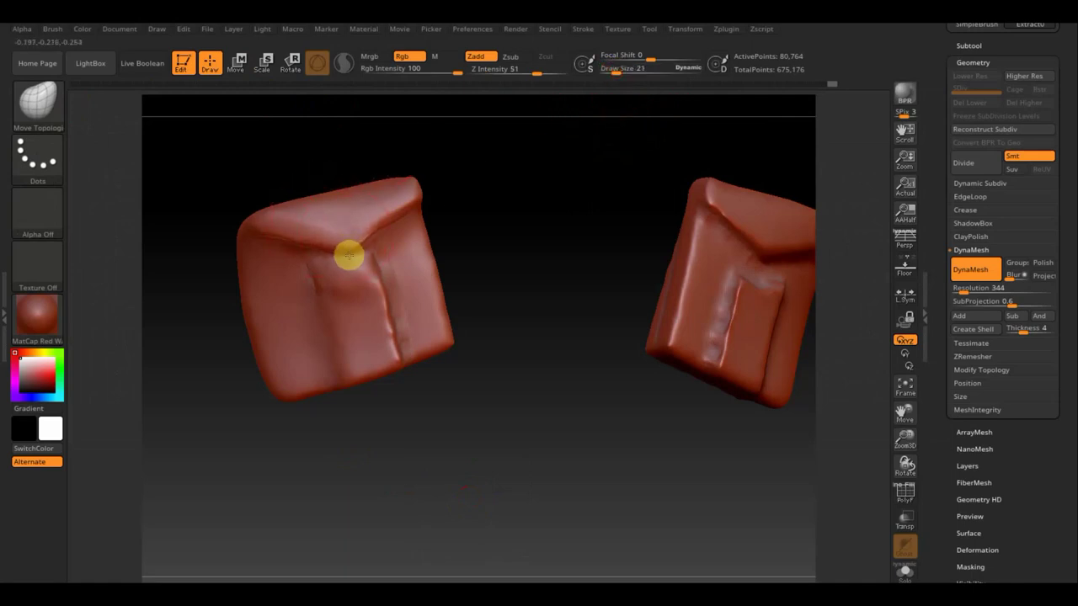
mouse_move(349, 255)
mouse_down()
mouse_move(266, 222)
mouse_move(245, 225)
mouse_move(239, 250)
mouse_up()
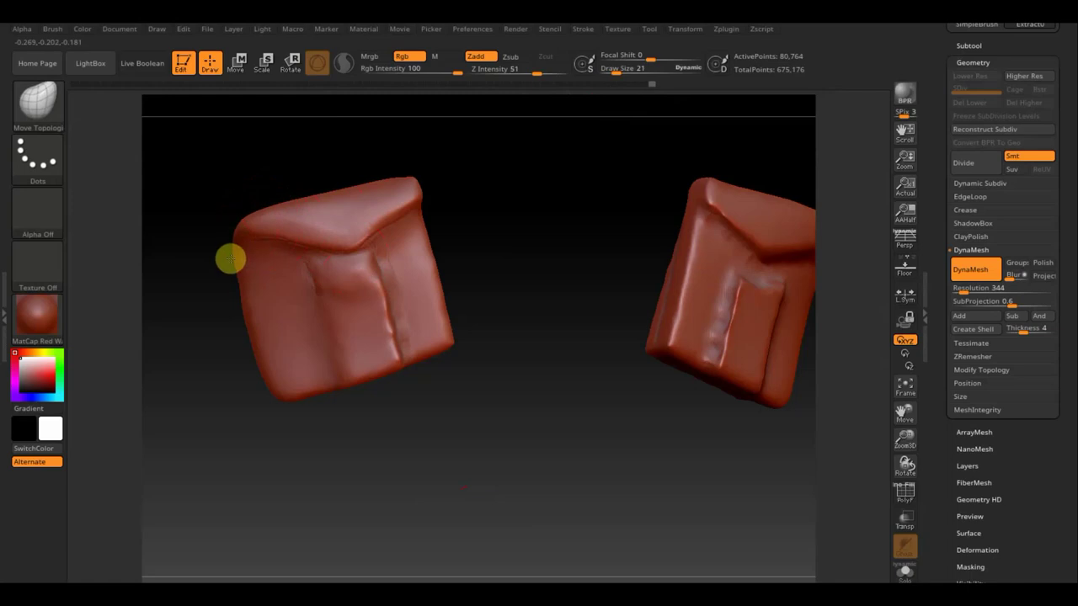
key(ctrl+shift+z)
key(ctrl+shift+z)
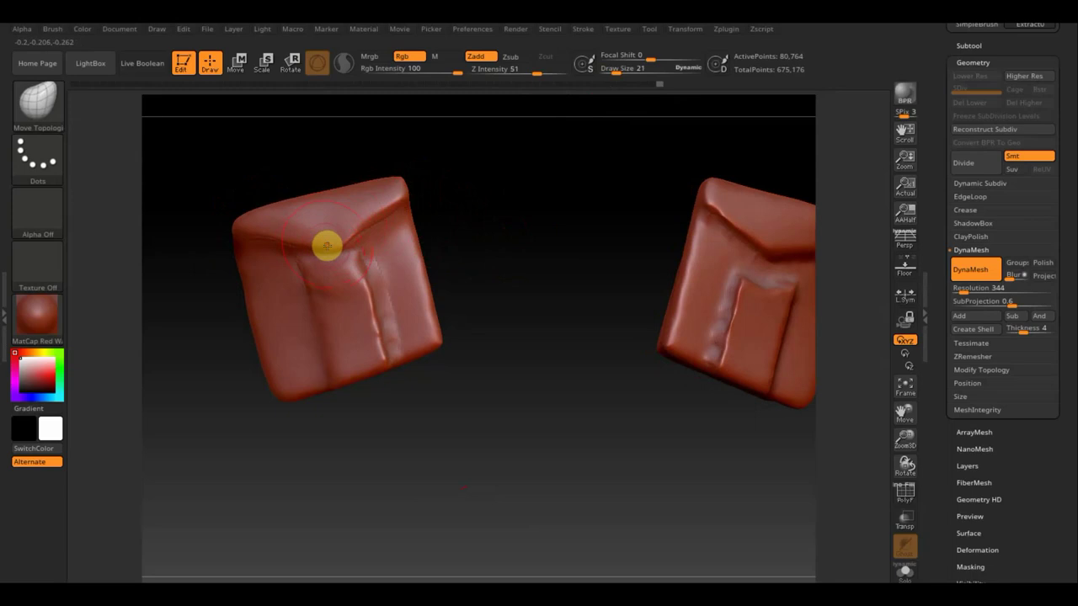
drag(329, 249, 343, 277)
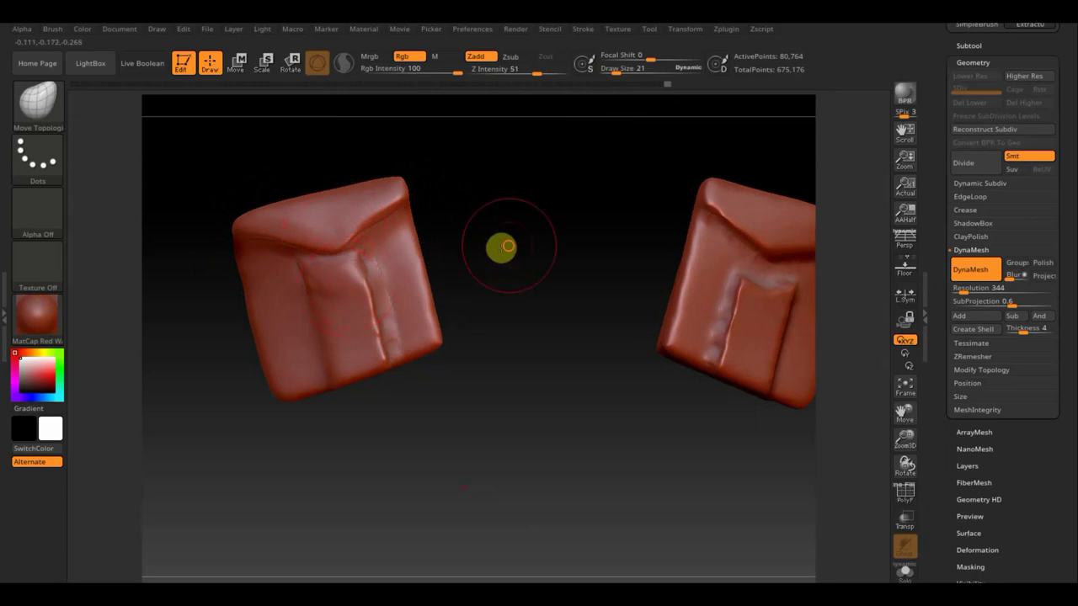
Step: At draw size 28, reshape the left pocket's side, right edge and upper face
mouse_move(501, 245)
mouse_down()
mouse_move(338, 284)
mouse_move(382, 325)
mouse_move(358, 189)
mouse_up()
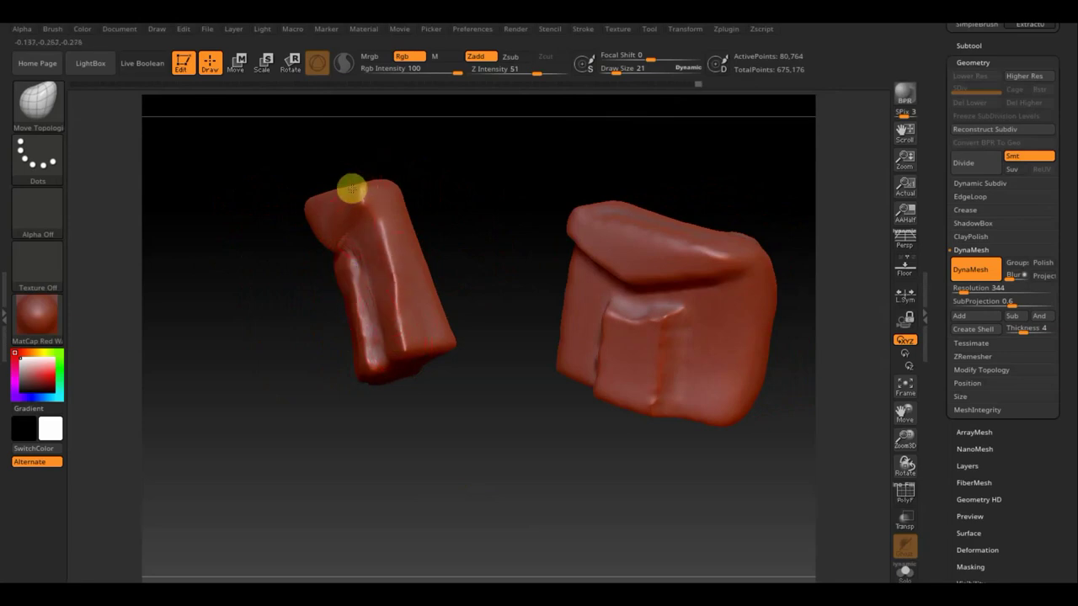
mouse_move(486, 267)
mouse_down()
mouse_move(483, 320)
mouse_move(463, 291)
mouse_move(476, 266)
mouse_up()
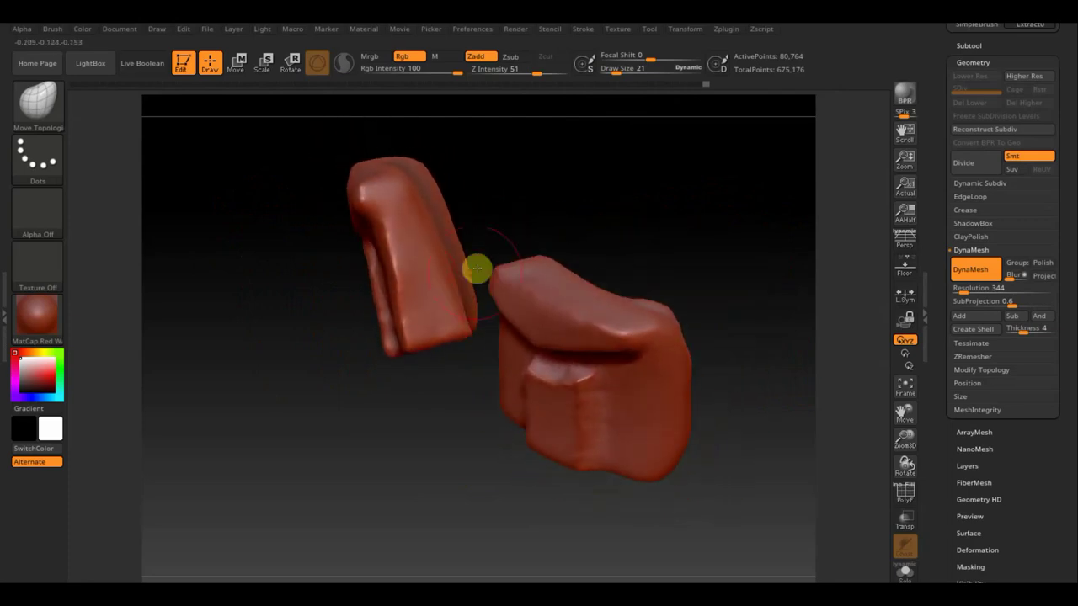
drag(617, 72, 622, 72)
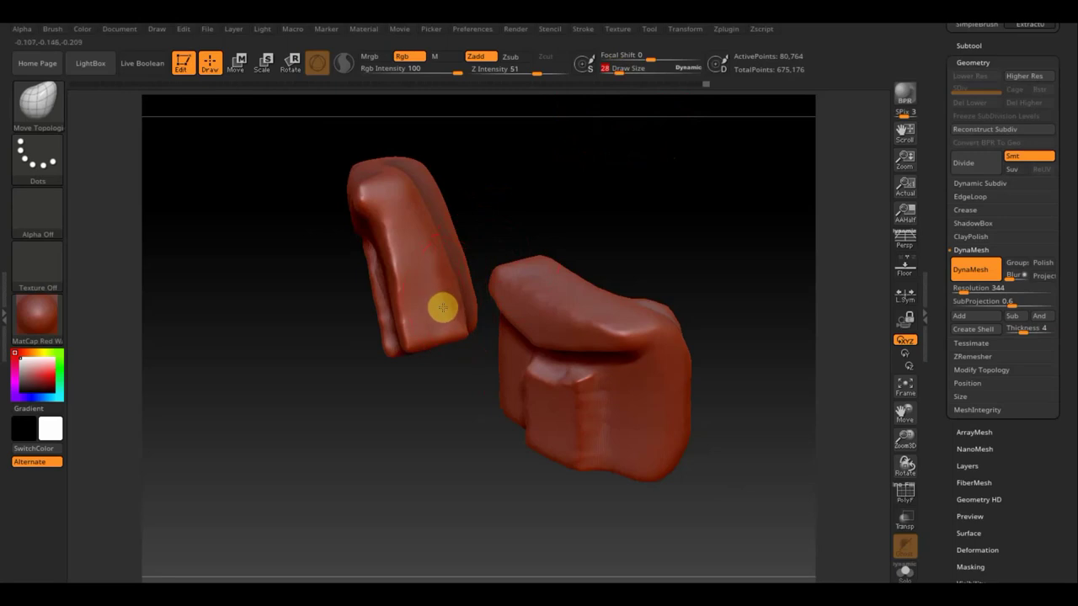
drag(443, 307, 437, 237)
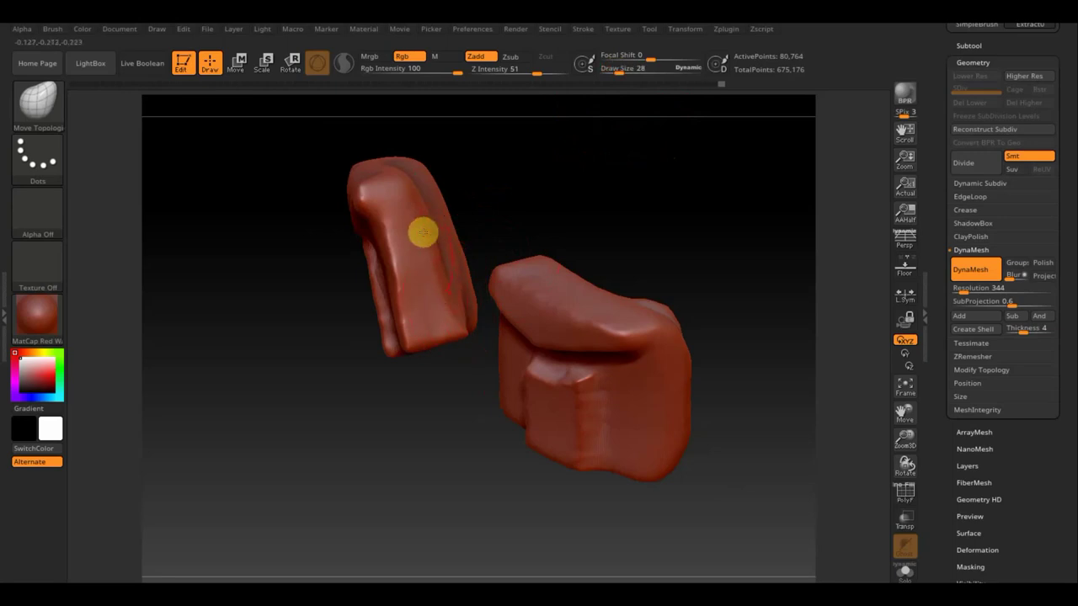
drag(405, 197, 457, 309)
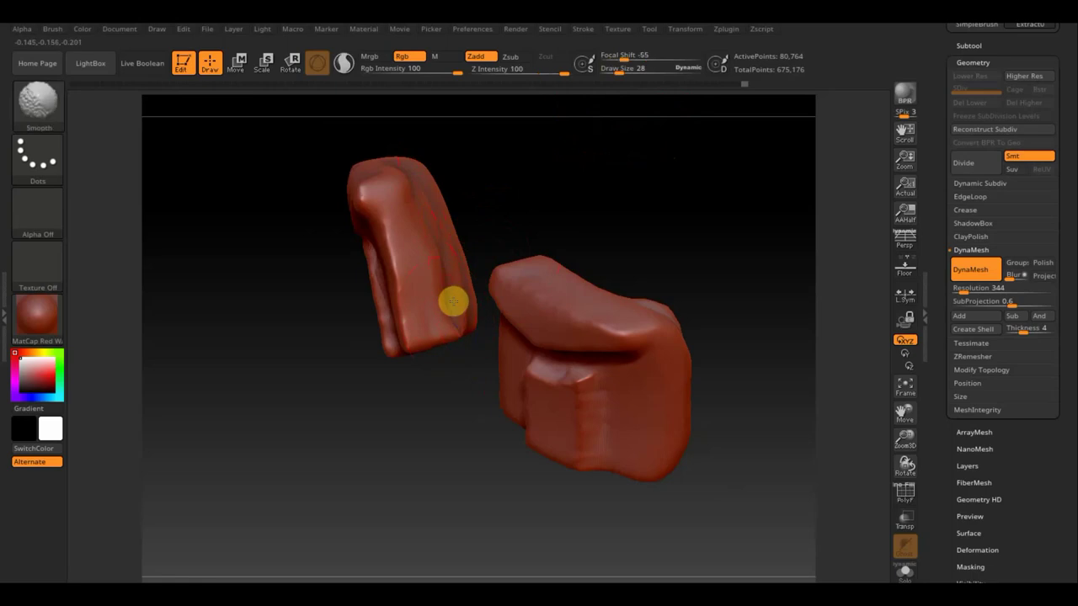
mouse_move(455, 301)
mouse_down()
mouse_move(437, 245)
mouse_move(510, 205)
mouse_move(517, 187)
mouse_move(466, 288)
mouse_move(446, 182)
mouse_move(432, 316)
mouse_move(446, 377)
mouse_move(432, 354)
mouse_up()
Step: Rotate around the pocket and reduce the draw size to 12
mouse_move(425, 354)
right_down()
mouse_move(498, 334)
mouse_move(421, 361)
mouse_move(466, 335)
right_up()
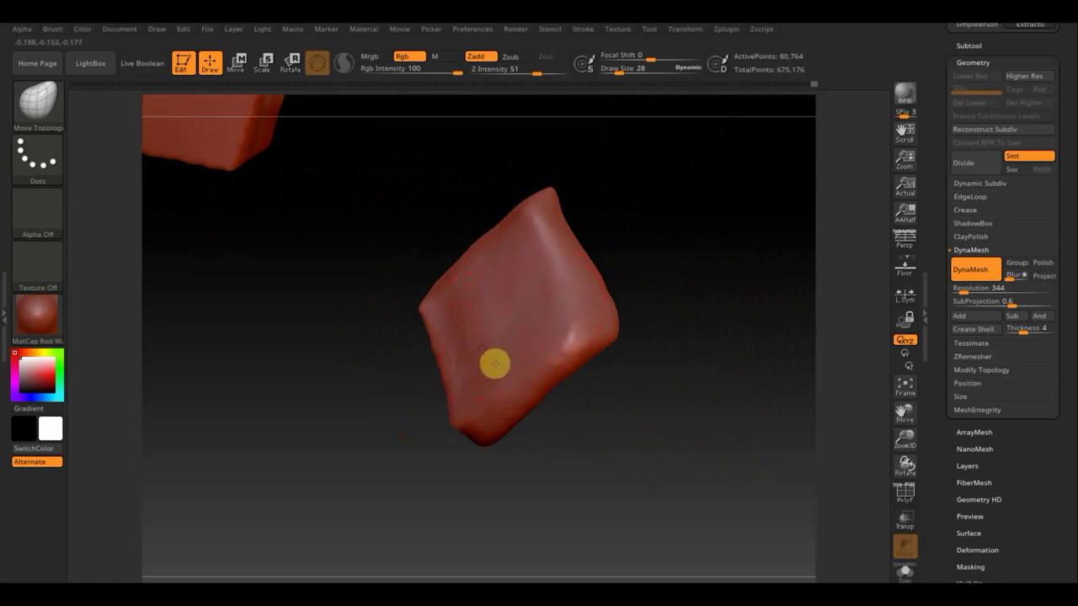
mouse_move(683, 281)
right_down()
mouse_move(592, 224)
mouse_move(636, 201)
mouse_move(626, 190)
right_up()
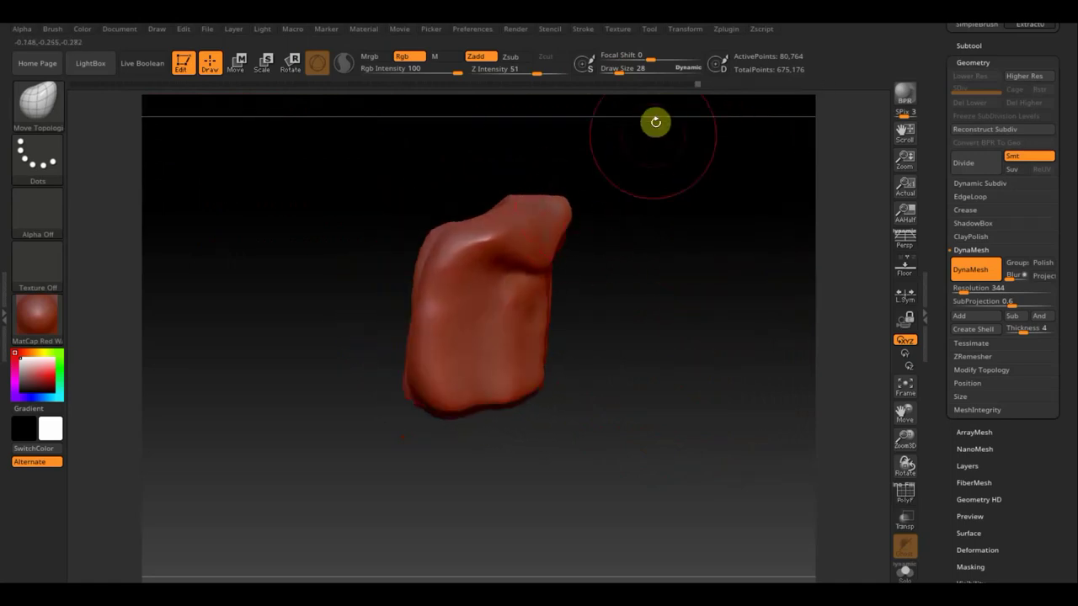
drag(619, 73, 611, 76)
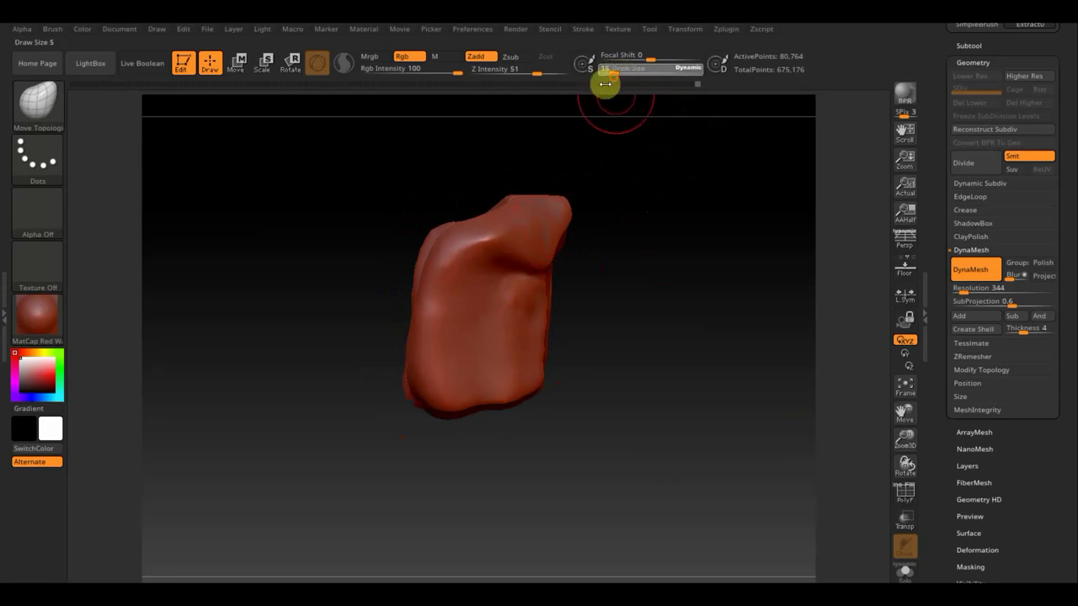
drag(605, 83, 602, 83)
click(48, 113)
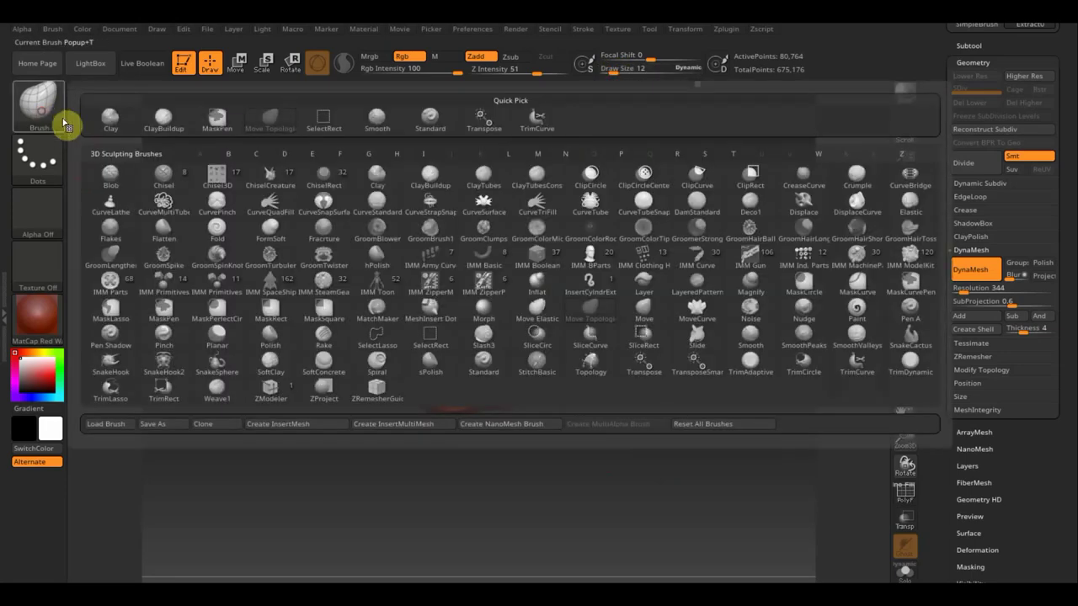
Step: Add Clay strokes on the narrow pocket piece, undo one, and lower Z Intensity to 9
click(116, 123)
mouse_move(597, 282)
right_down()
mouse_move(612, 274)
mouse_move(582, 289)
right_up()
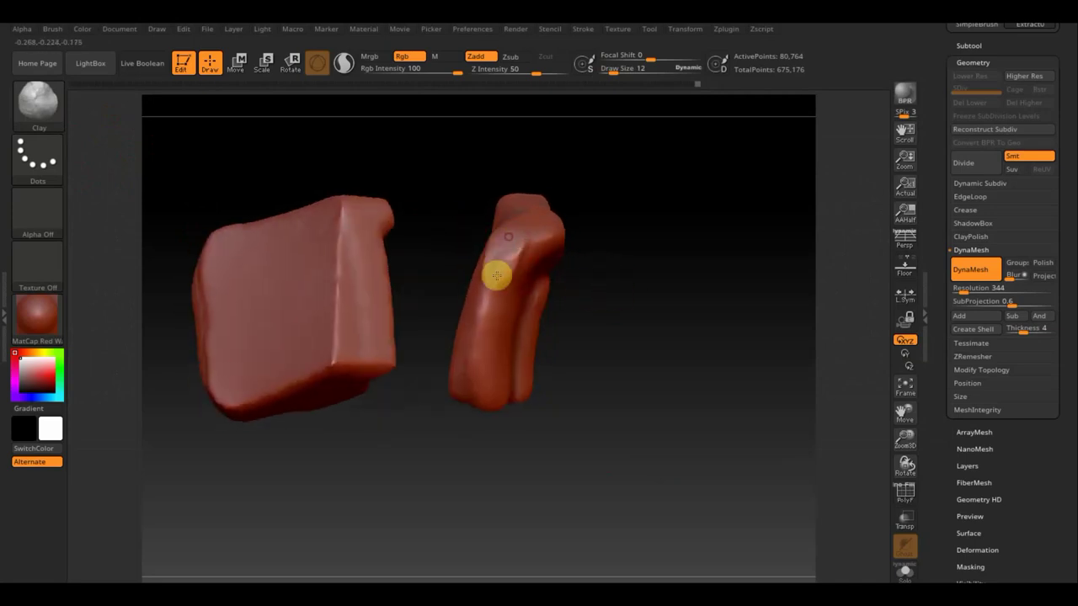
drag(496, 276, 524, 284)
drag(616, 263, 642, 228)
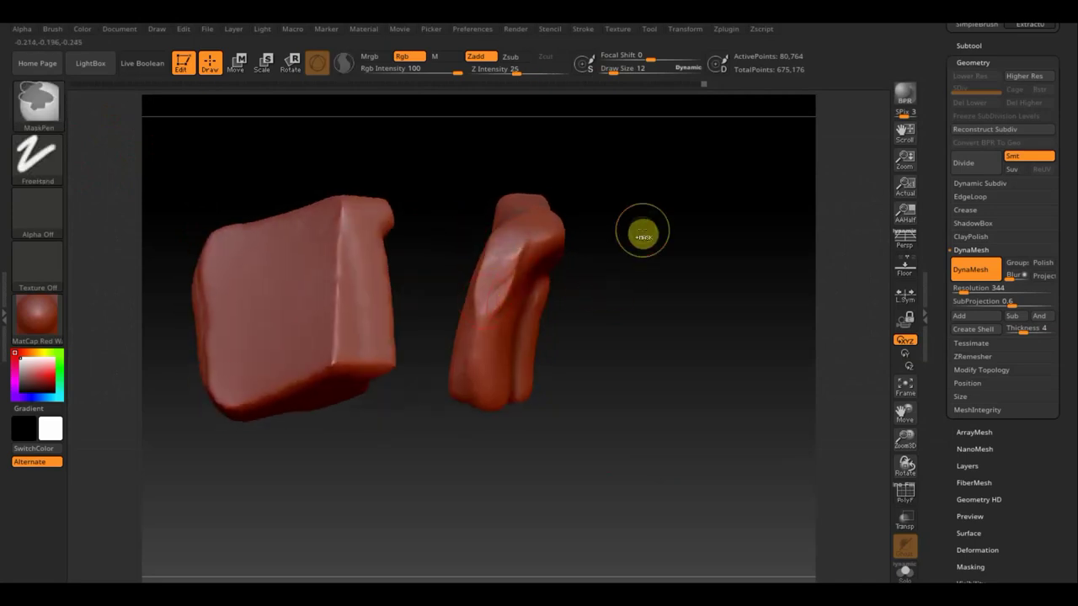
key(ctrl+z)
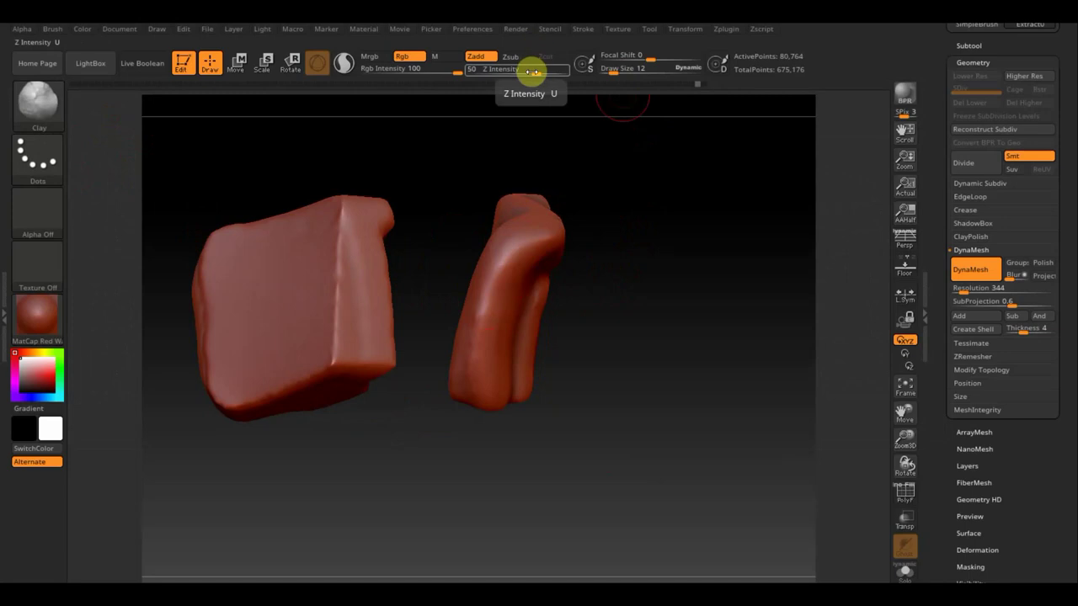
drag(534, 68, 529, 72)
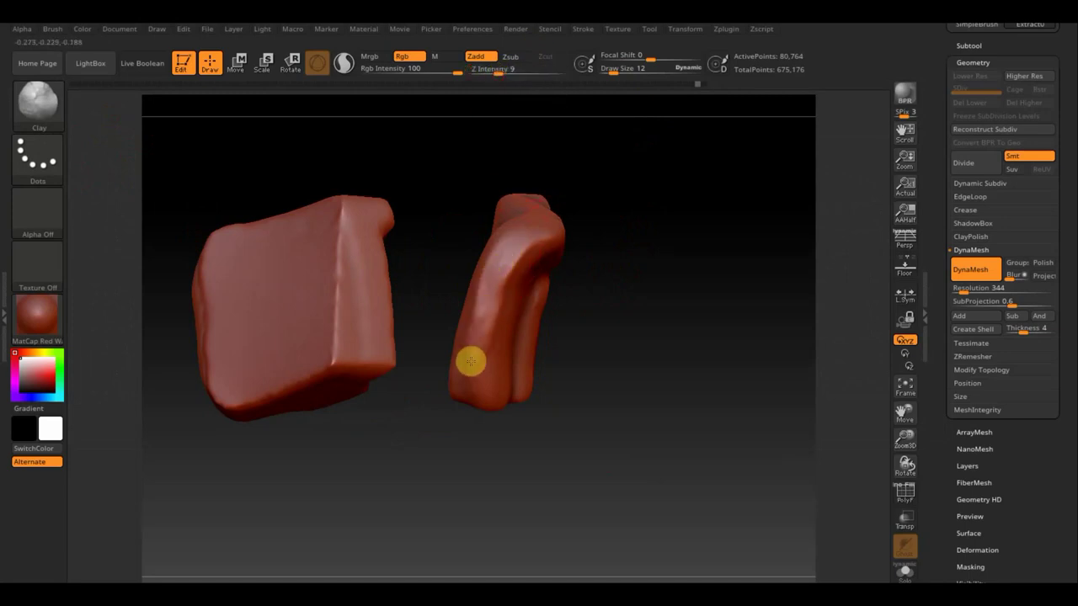
mouse_move(489, 389)
mouse_down()
mouse_move(623, 378)
mouse_move(580, 354)
mouse_move(596, 355)
mouse_up()
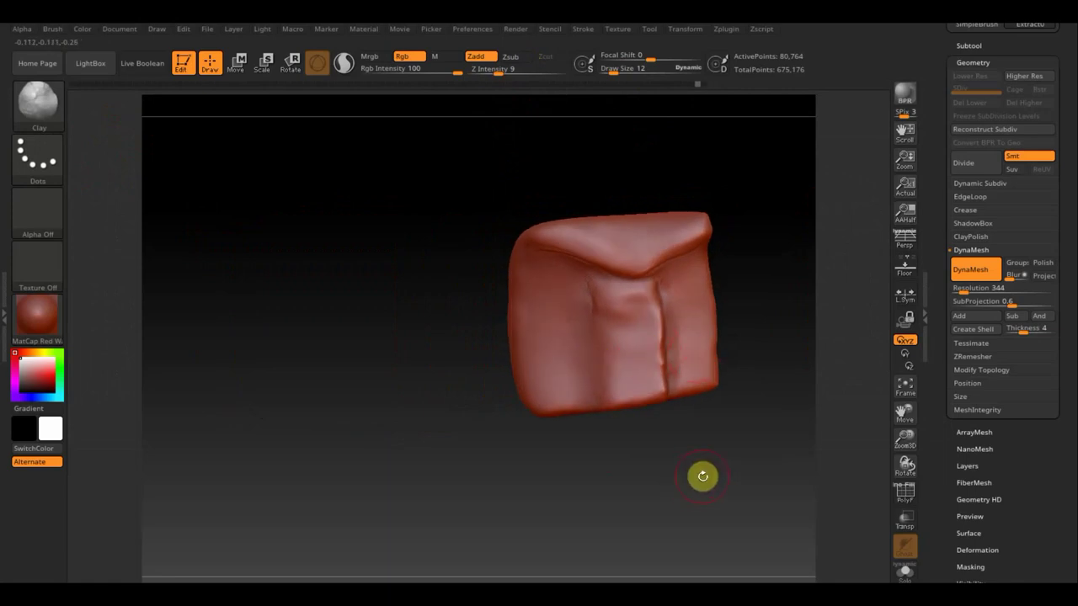
click(49, 91)
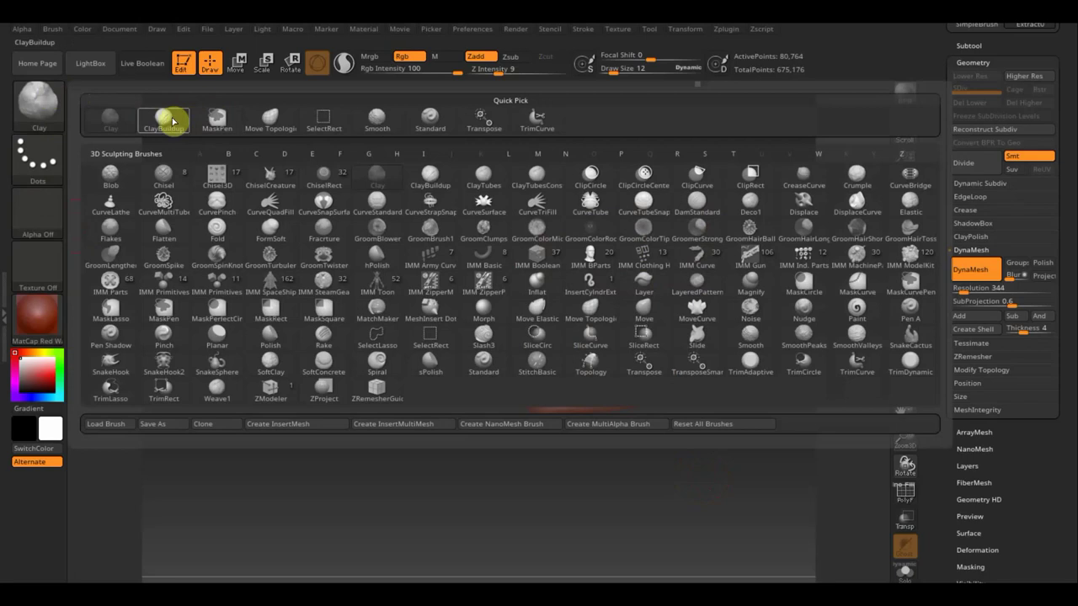
Step: Set the draw size to 26 and make Move Topological the active brush
click(166, 120)
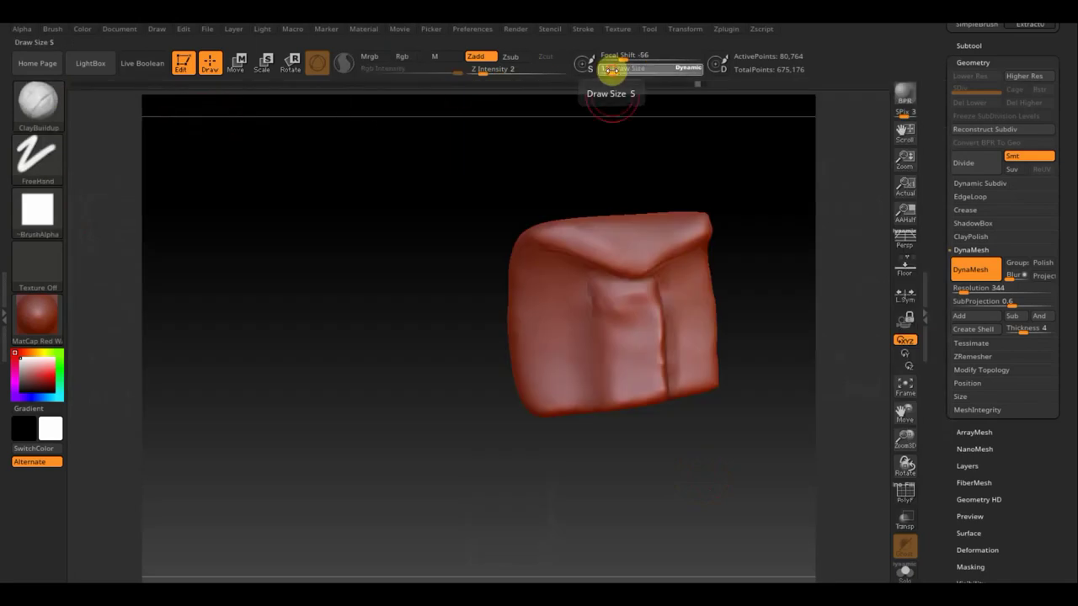
mouse_move(510, 151)
mouse_down()
mouse_move(565, 155)
mouse_move(527, 257)
mouse_up()
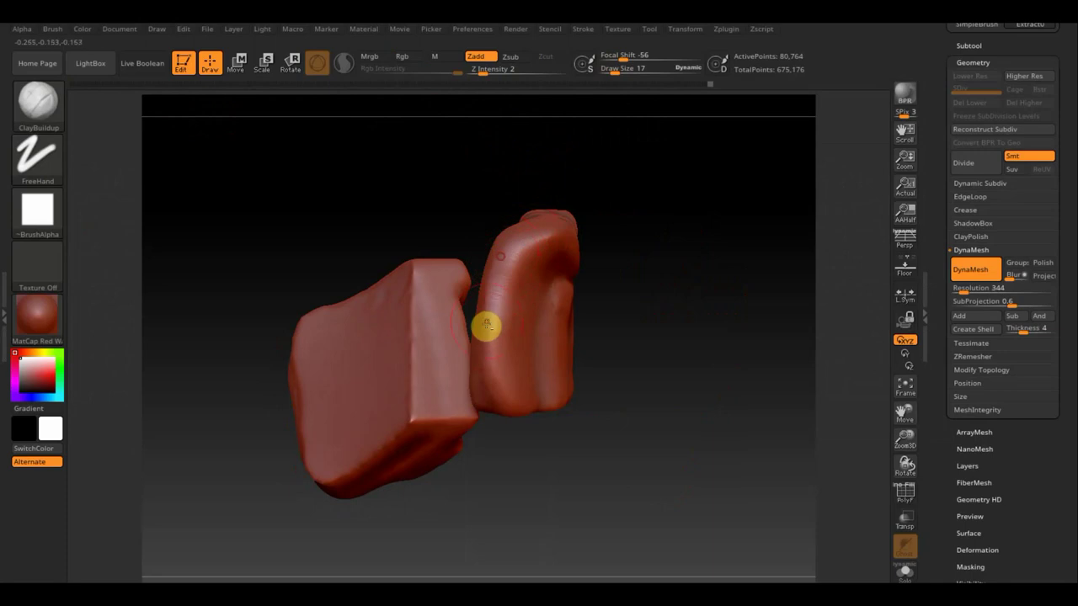
drag(694, 324, 681, 313)
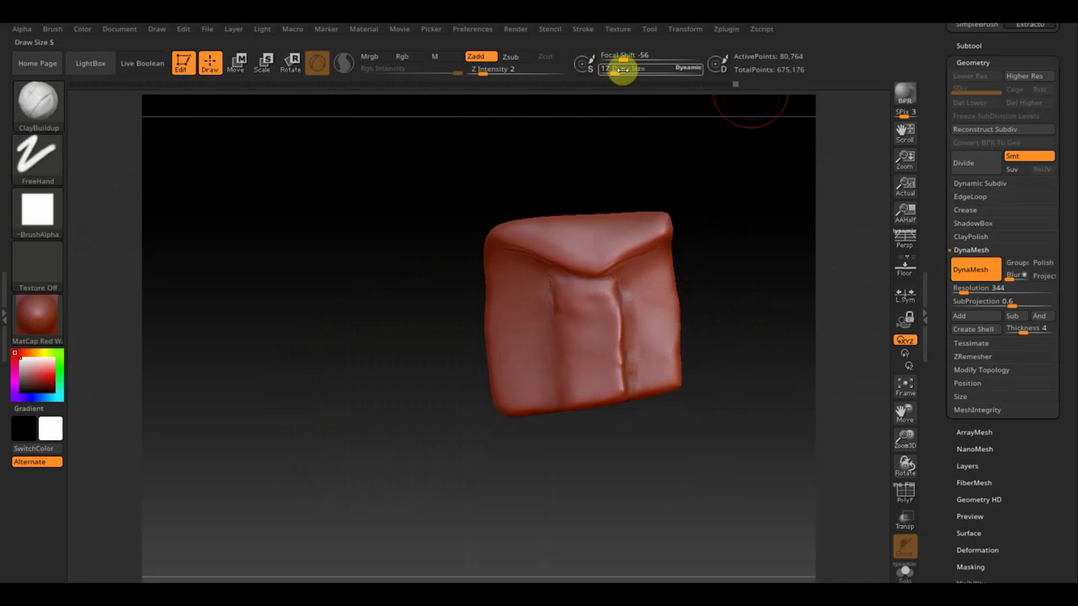
drag(615, 74, 618, 72)
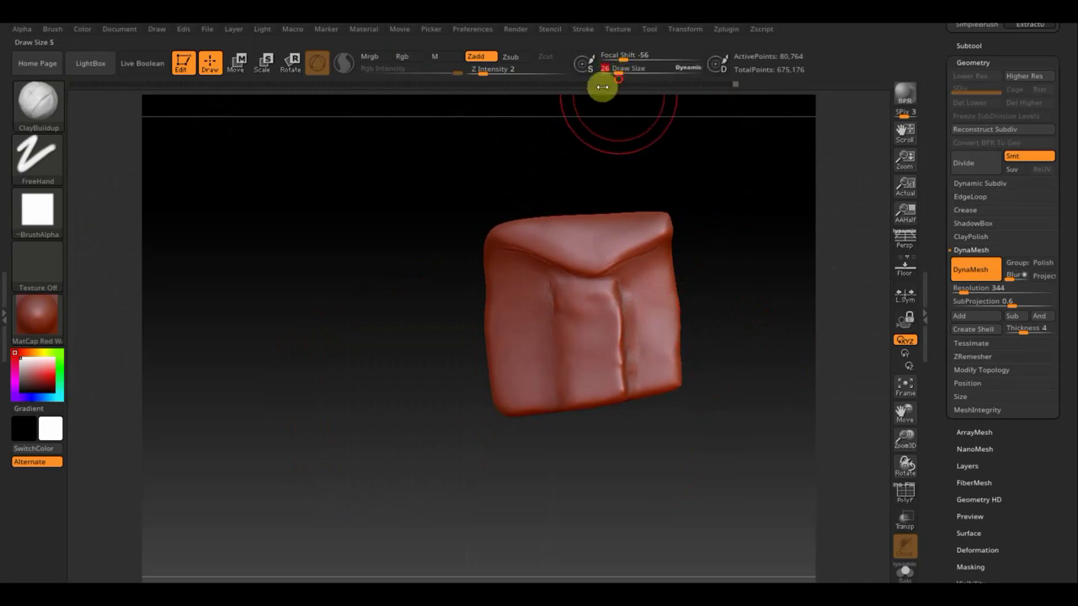
click(61, 118)
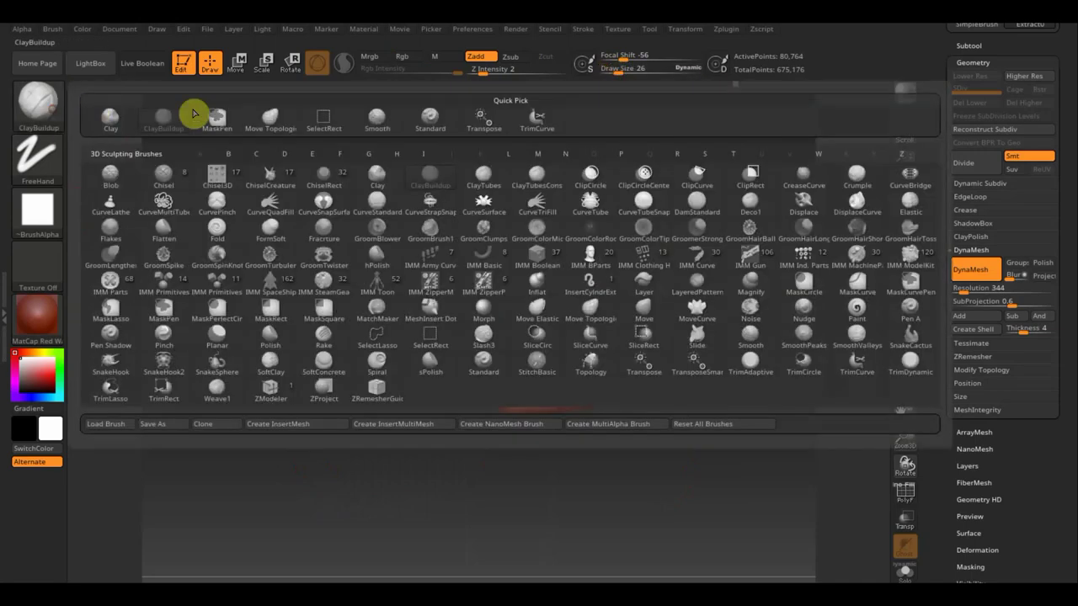
click(279, 118)
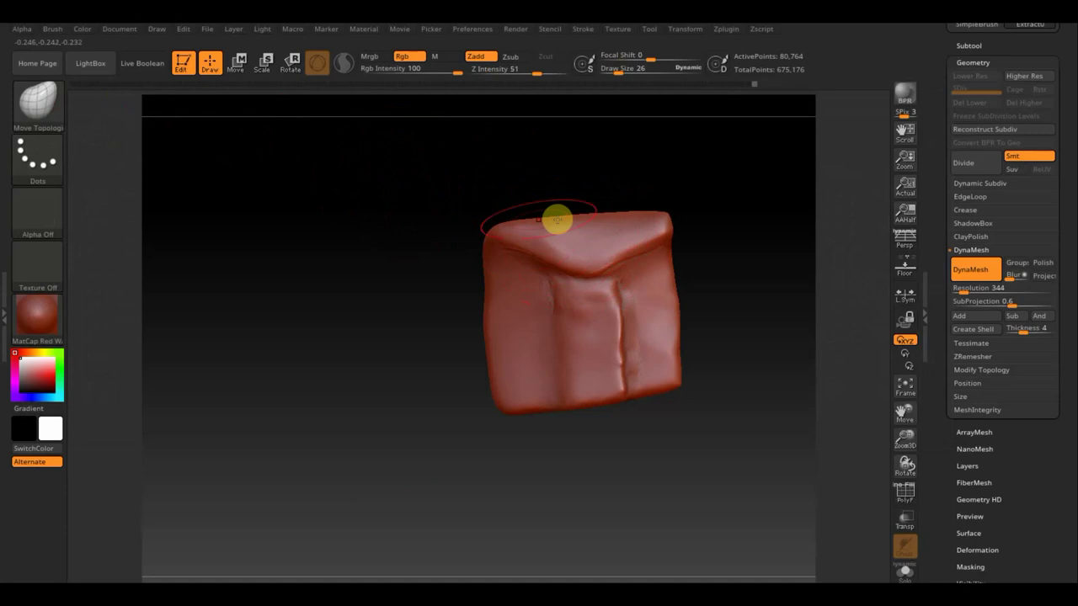
scroll(998, 104, up, 2)
Step: Unhide the body subtool and orbit the whole torso to check the pockets
click(986, 94)
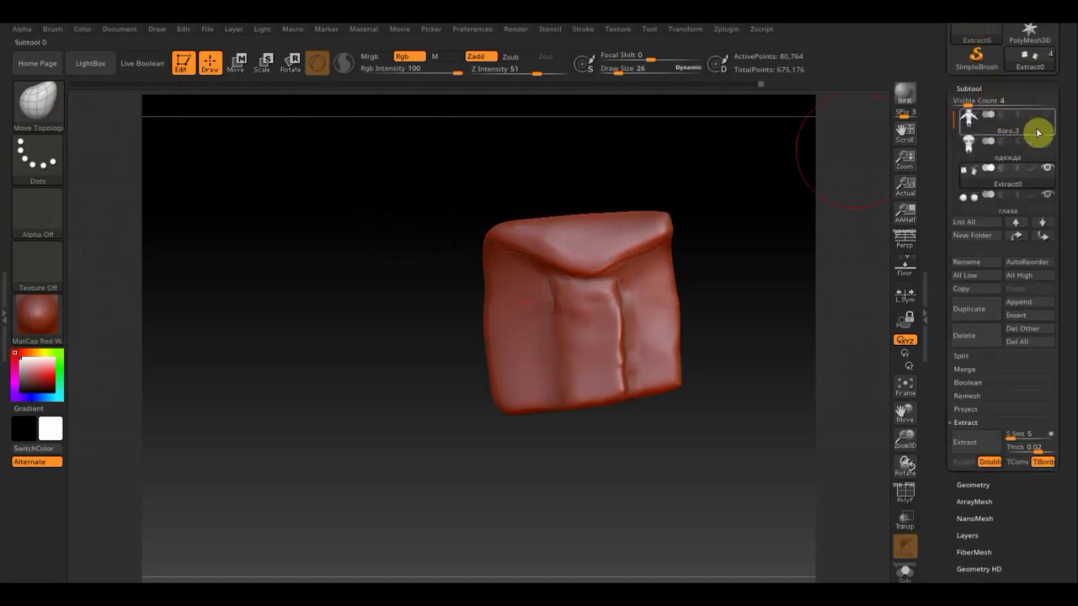
click(1048, 142)
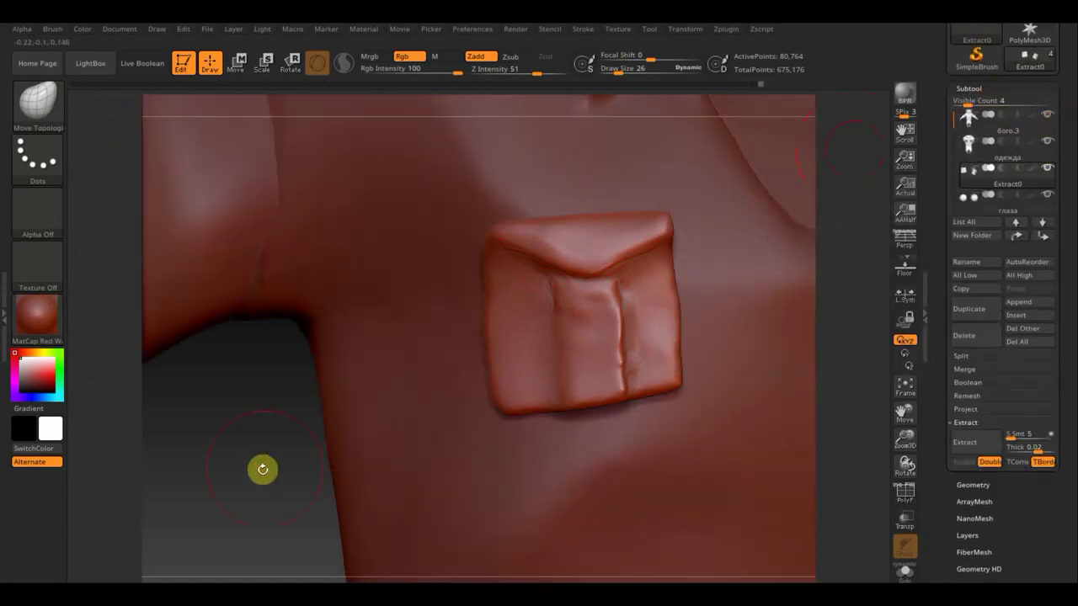
mouse_move(262, 468)
alt+mouse_down()
mouse_move(239, 461)
mouse_move(717, 264)
mouse_move(743, 284)
alt+mouse_up()
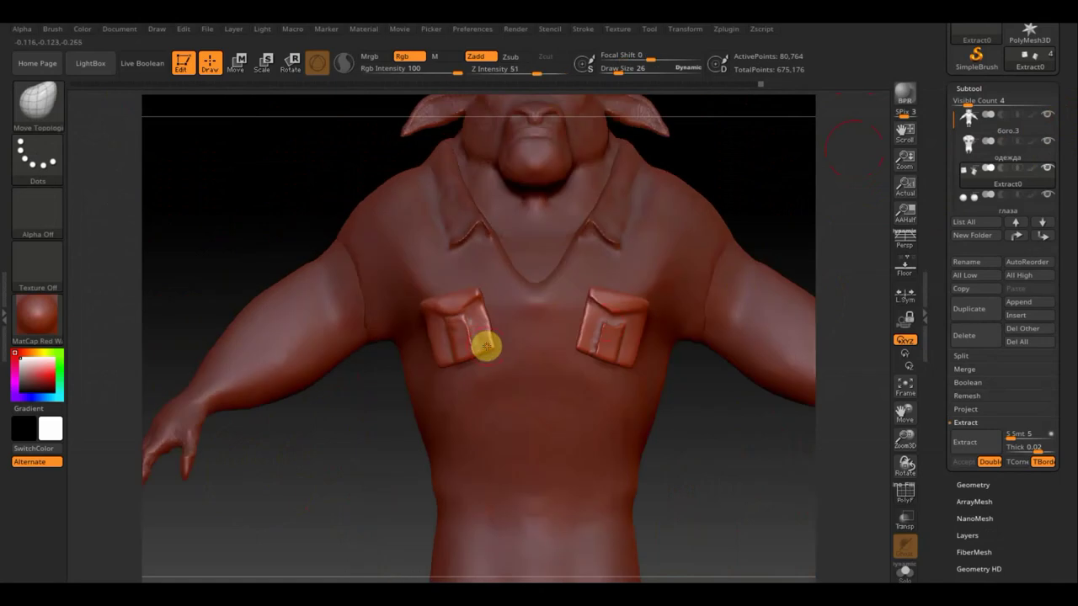
drag(618, 73, 628, 73)
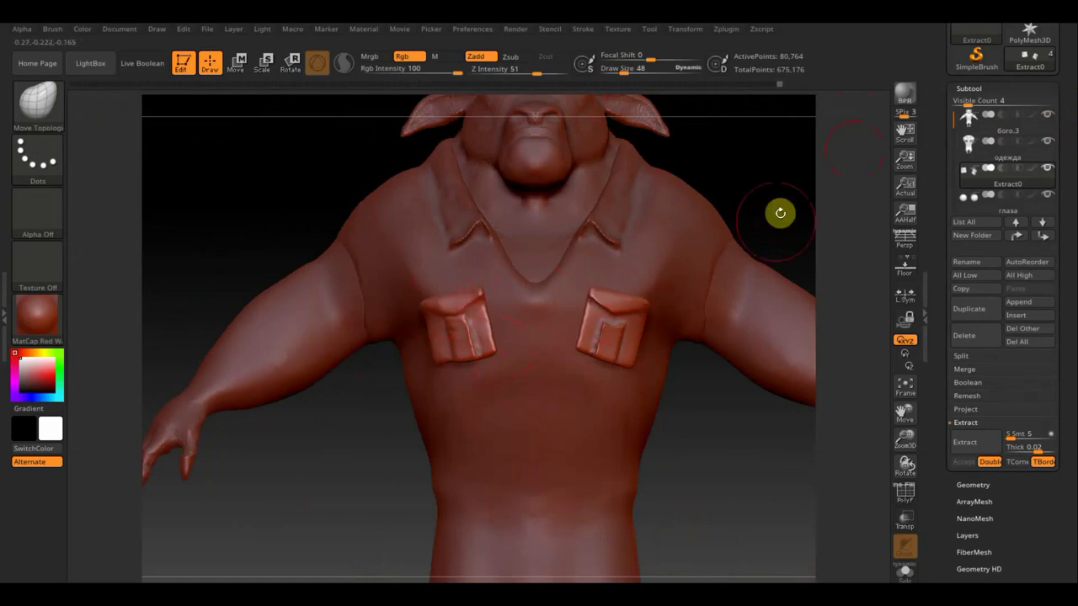
mouse_move(782, 211)
mouse_down()
mouse_move(832, 193)
mouse_move(849, 211)
mouse_move(699, 283)
mouse_move(514, 306)
mouse_up()
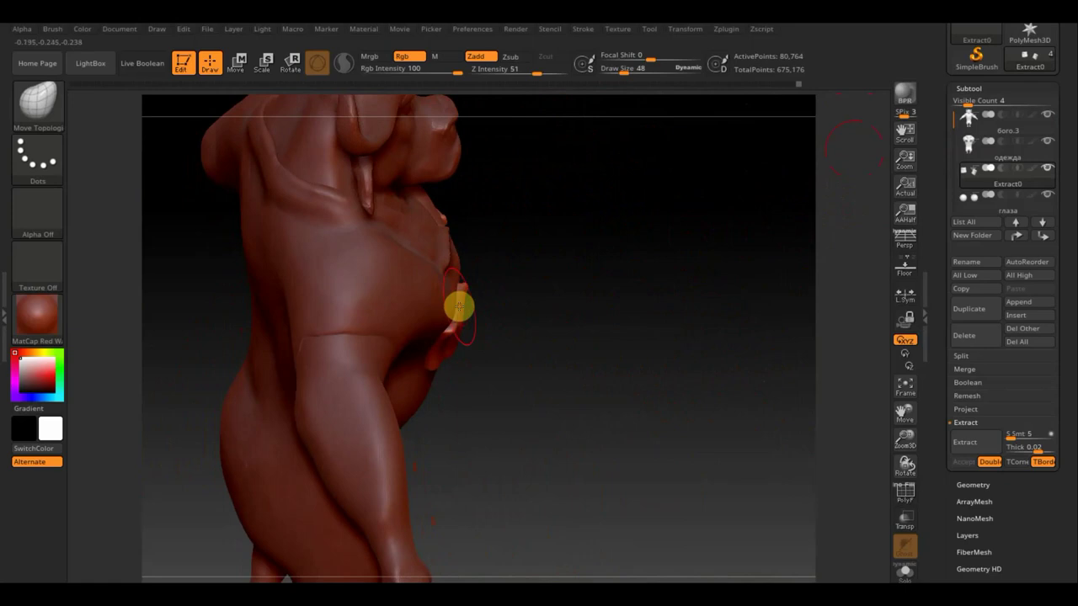
mouse_move(534, 319)
mouse_down()
mouse_move(500, 317)
mouse_move(491, 234)
mouse_move(511, 143)
mouse_move(582, 261)
mouse_move(542, 188)
mouse_up()
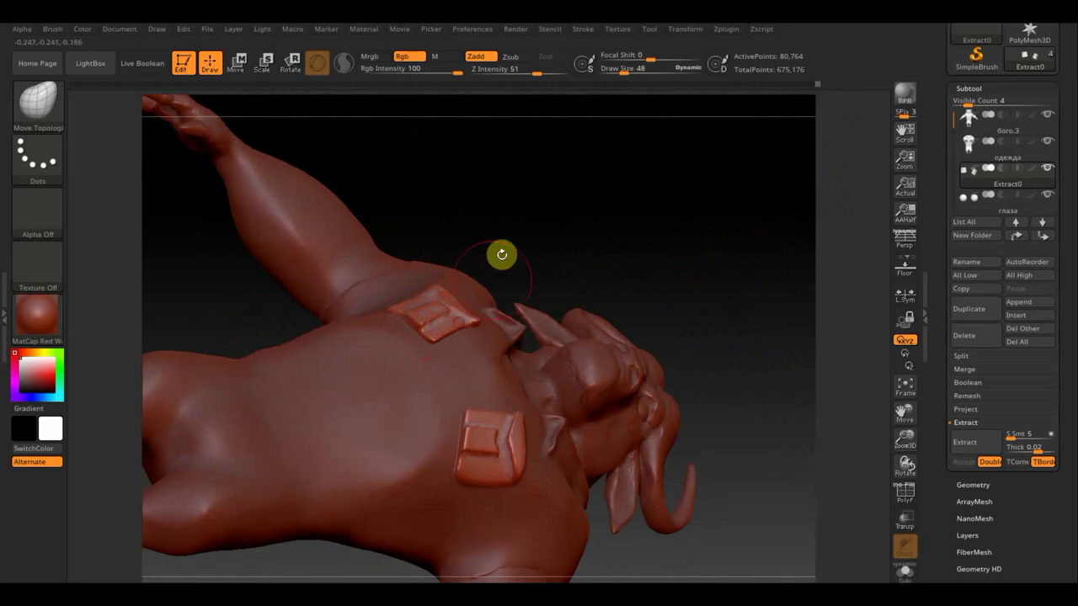
mouse_move(502, 254)
mouse_down()
mouse_move(539, 365)
mouse_move(527, 387)
mouse_move(618, 396)
mouse_move(625, 456)
mouse_move(631, 438)
mouse_up()
Step: Set draw size to 39 and pull the top edge of the left chest pocket
click(623, 71)
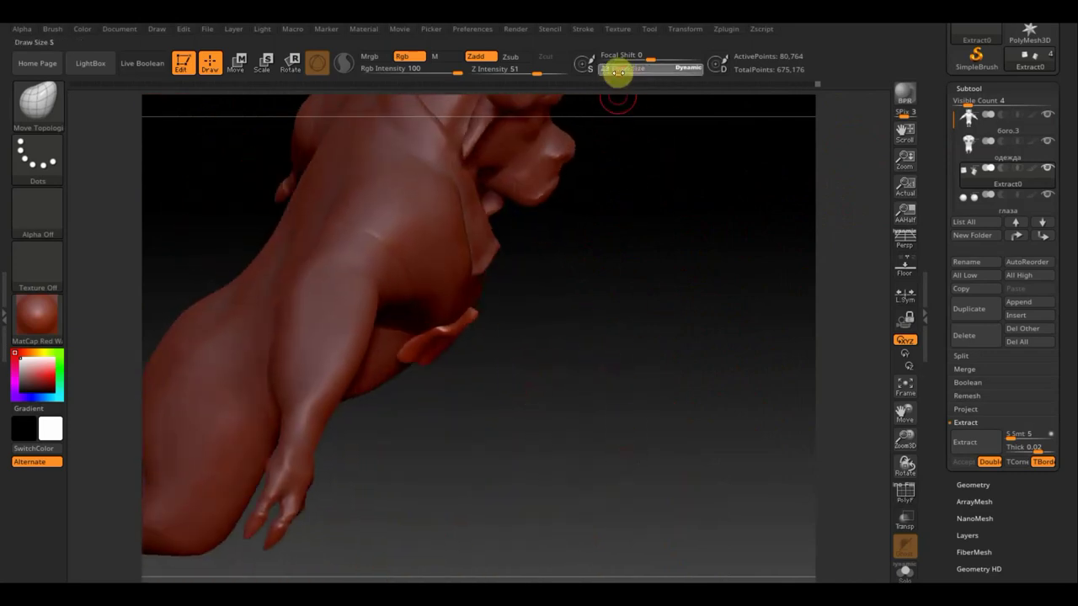
text(39)
key(Return)
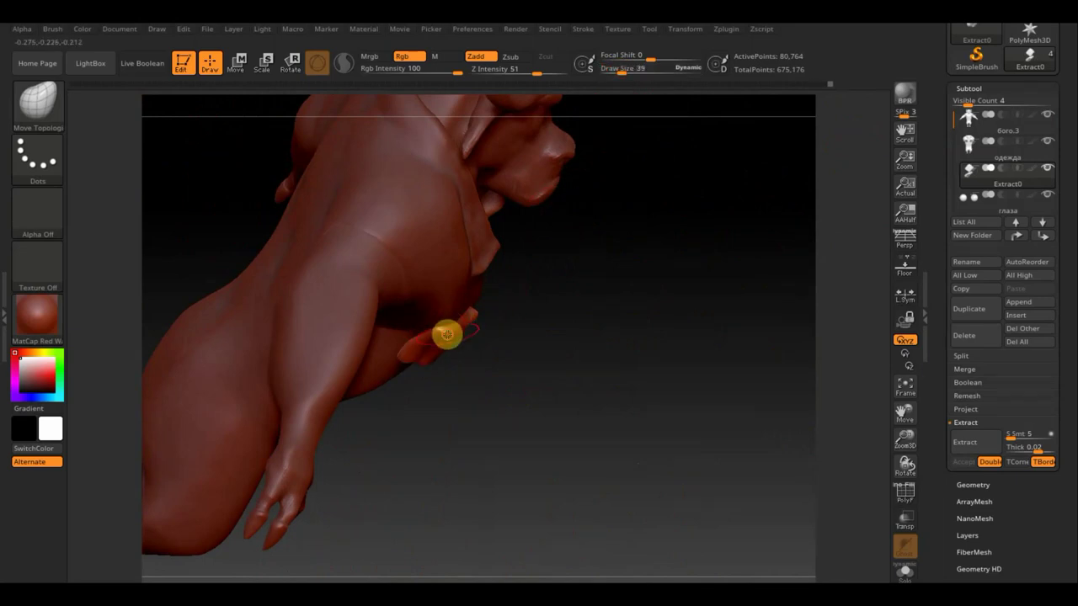
drag(557, 341, 494, 342)
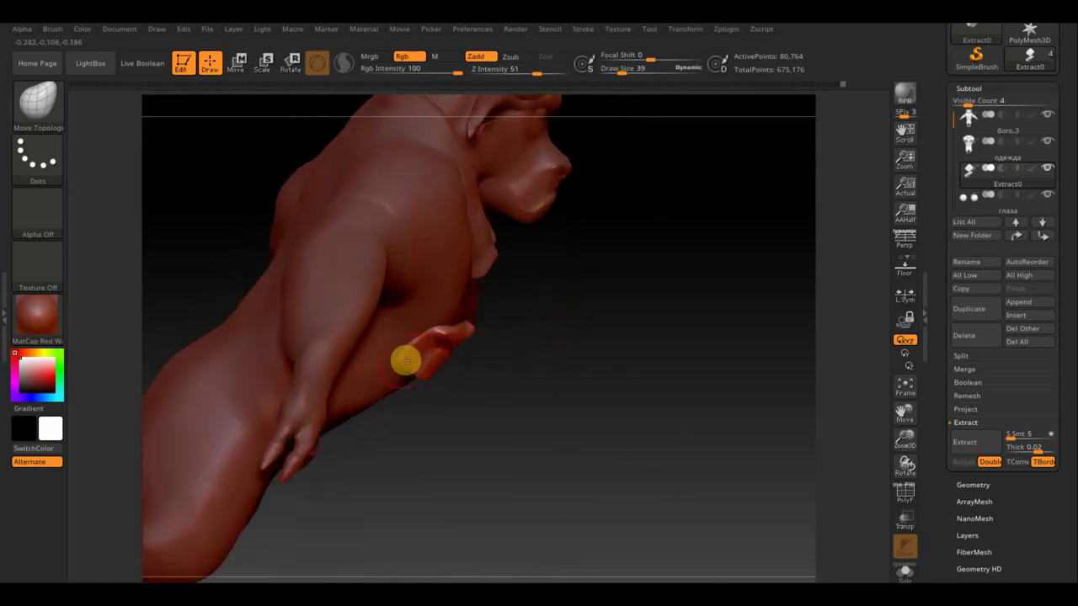
drag(488, 286, 649, 267)
alt+drag(738, 219, 759, 230)
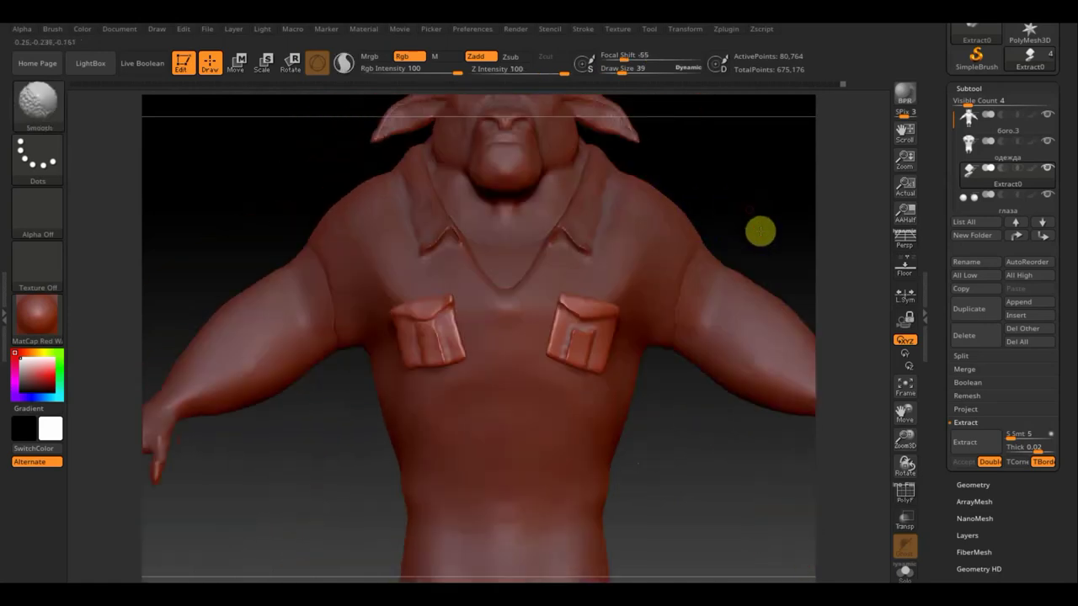
key(shift)
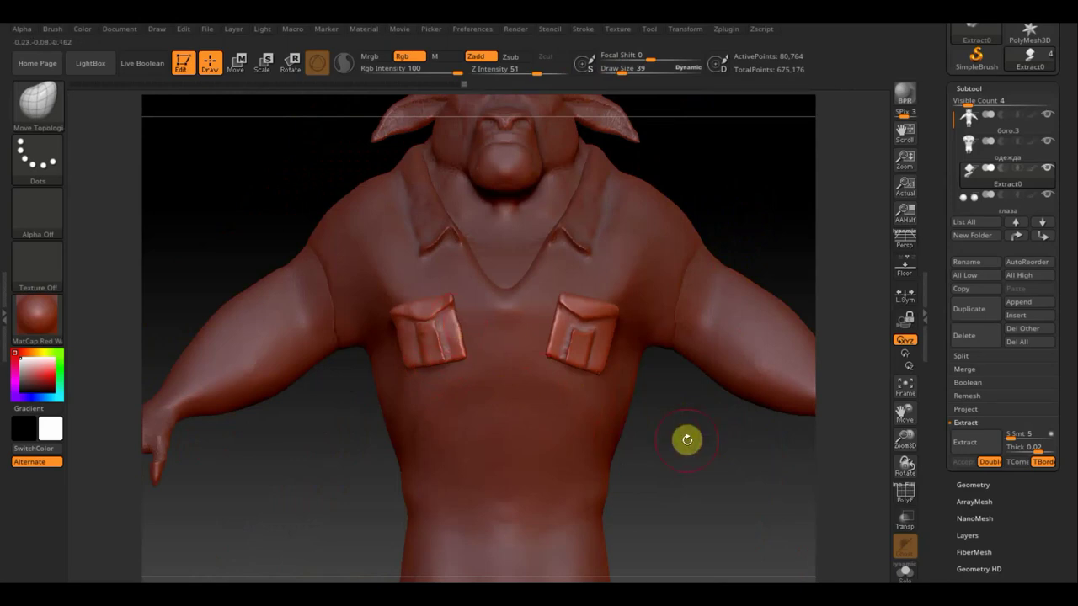
mouse_move(686, 440)
mouse_down()
mouse_move(693, 435)
mouse_move(662, 419)
mouse_up()
click(448, 306)
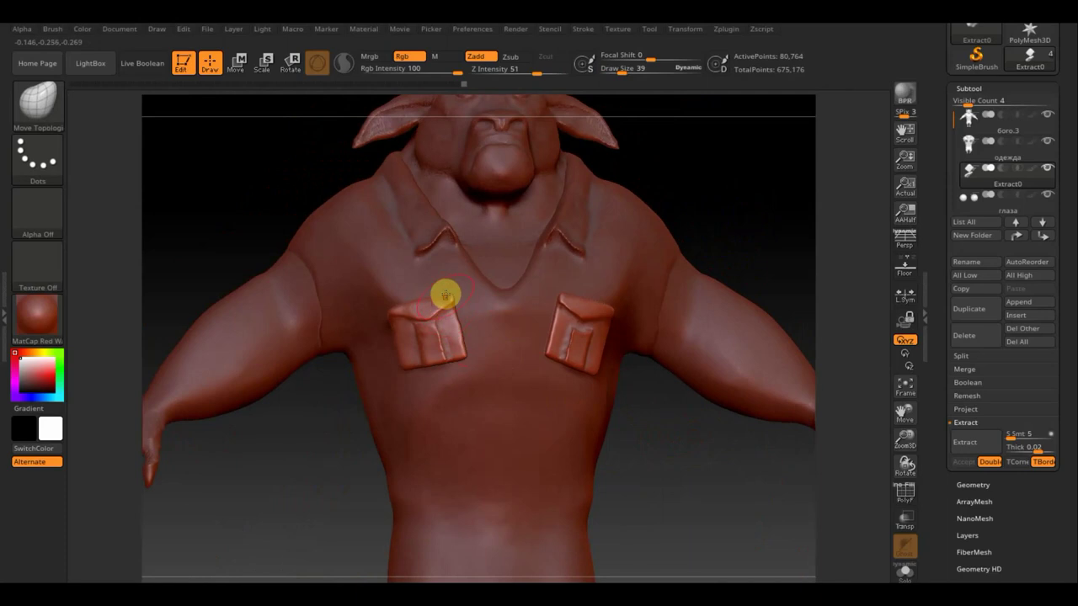
mouse_move(457, 295)
mouse_down()
mouse_move(408, 303)
mouse_move(414, 346)
mouse_move(434, 343)
mouse_up()
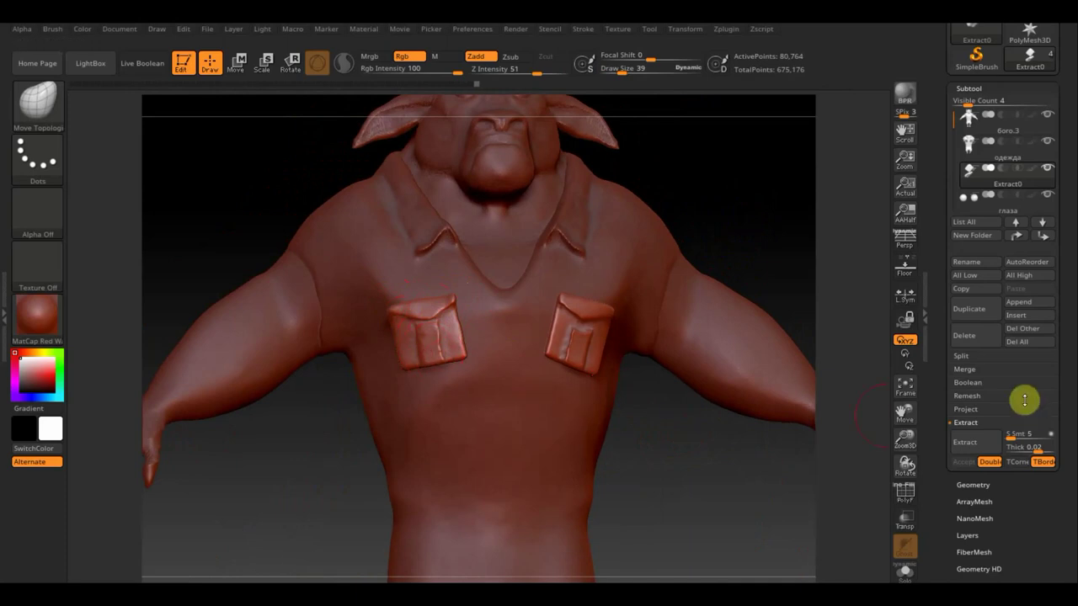
Step: Expand Geometry's Modify Topology options, then bring up the subtool list
click(973, 485)
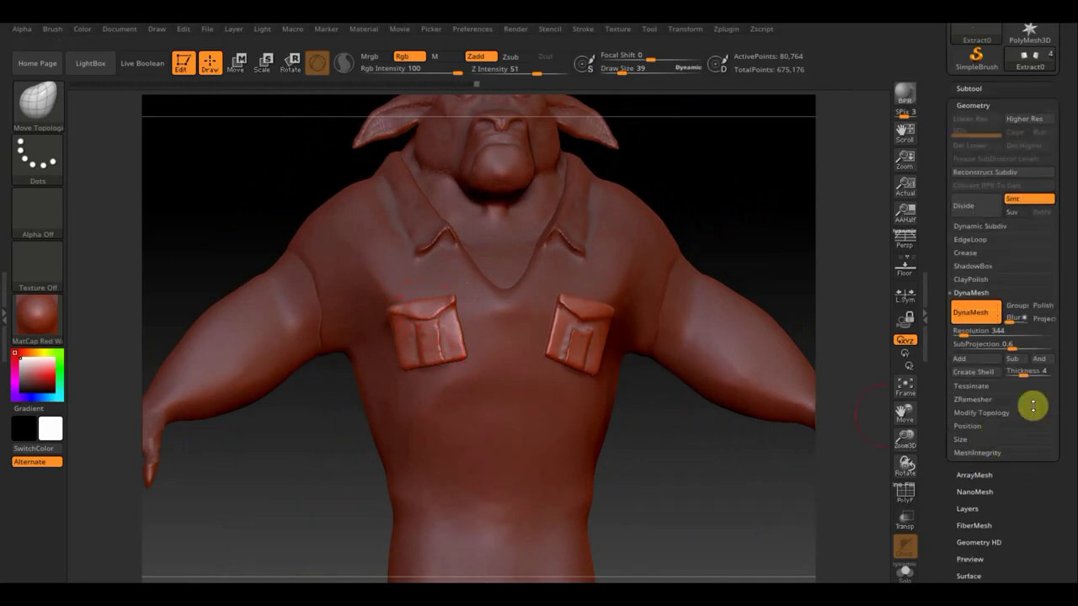
click(990, 418)
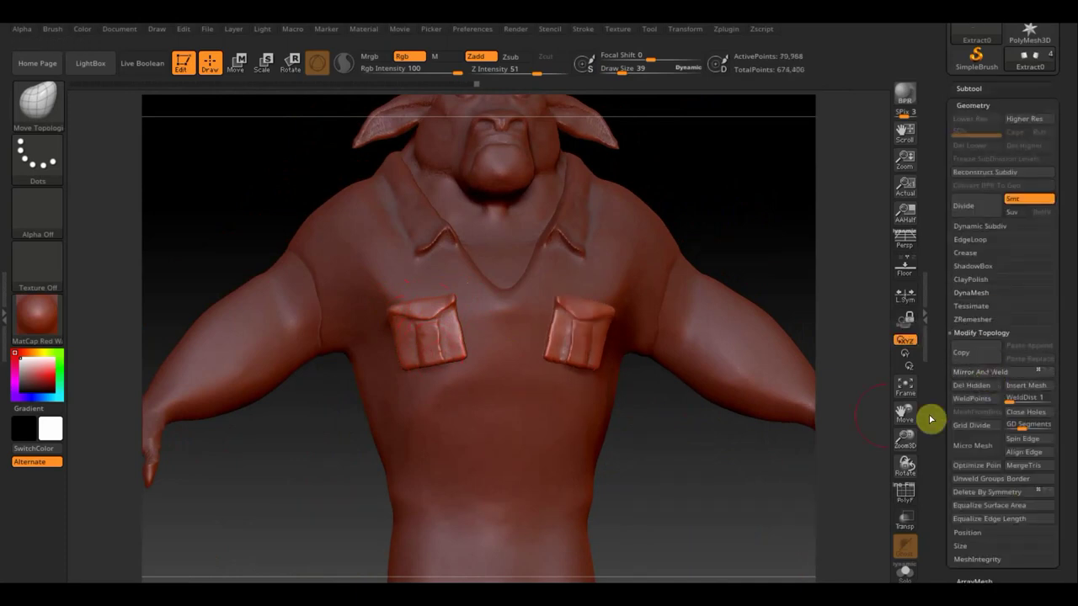
mouse_move(769, 463)
mouse_down()
mouse_move(758, 477)
mouse_move(704, 397)
mouse_up()
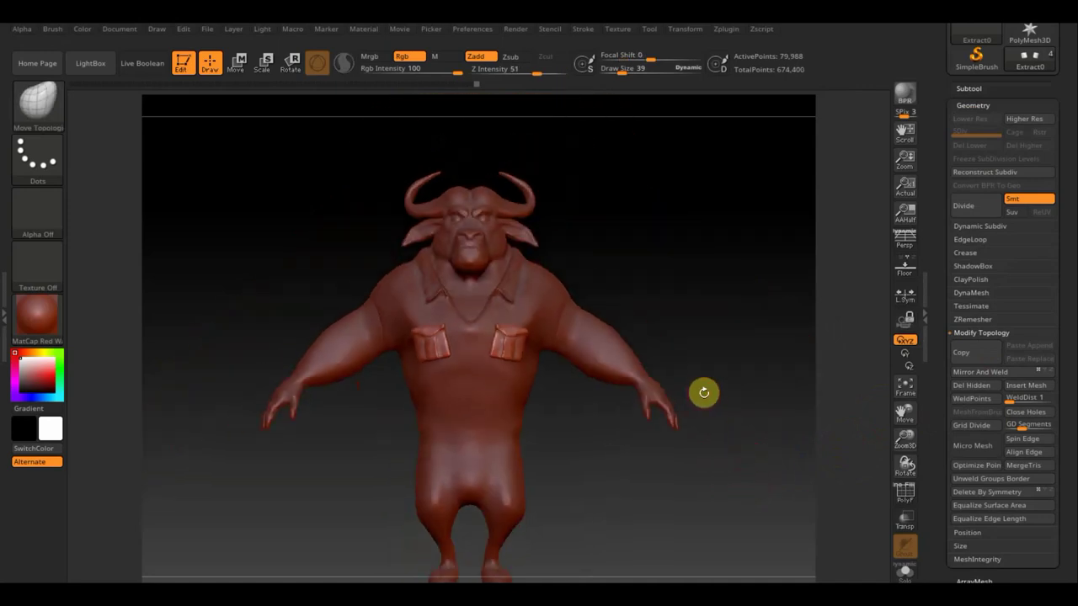
click(969, 88)
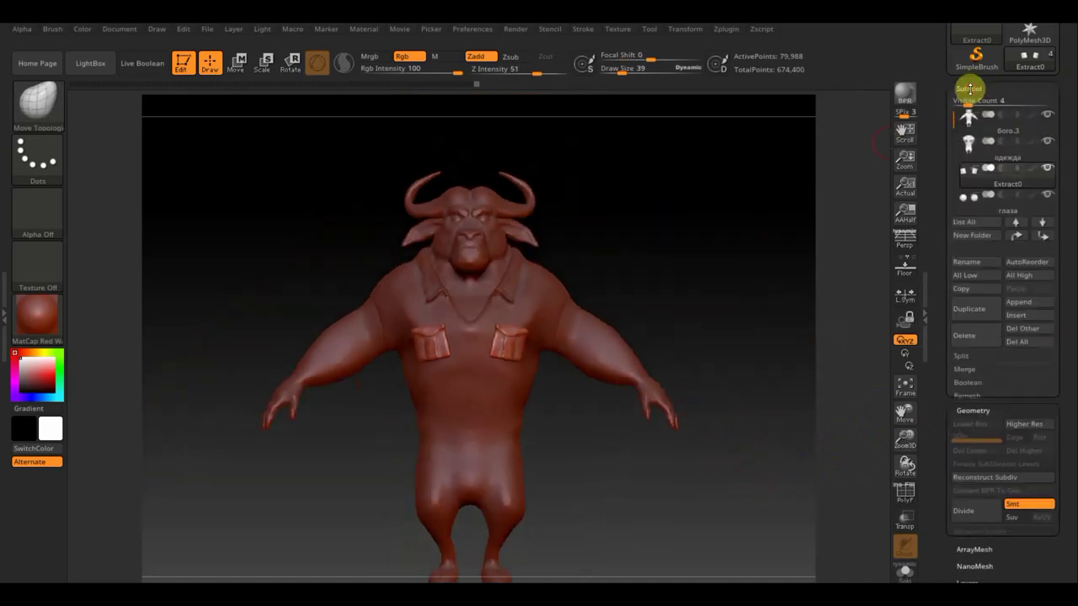
Step: Select the одежда shirt subtool and frame the torso, head and shoulders from the front
click(977, 152)
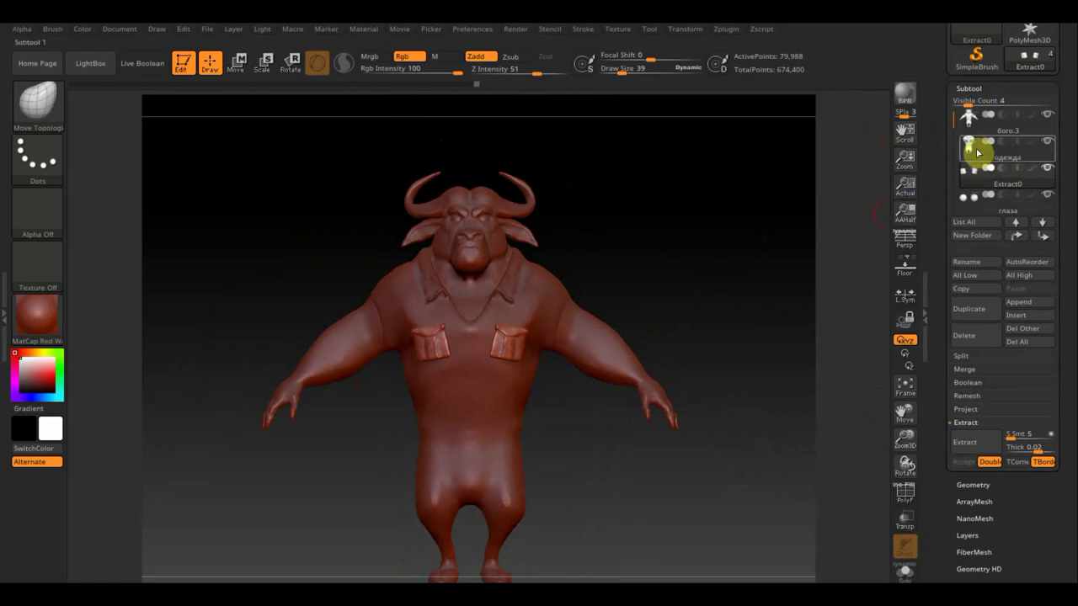
mouse_move(830, 228)
mouse_down()
mouse_move(695, 296)
mouse_move(698, 269)
mouse_move(690, 311)
mouse_move(702, 368)
mouse_move(626, 356)
mouse_move(622, 368)
mouse_move(598, 351)
mouse_move(611, 464)
mouse_move(758, 305)
mouse_move(681, 327)
mouse_move(674, 284)
mouse_move(537, 245)
mouse_up()
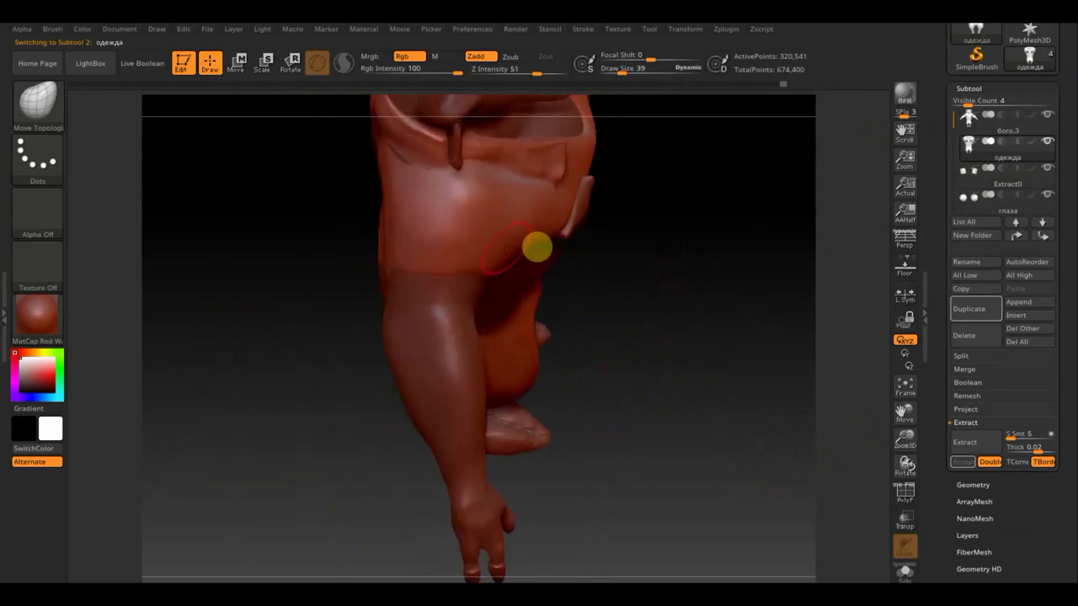
mouse_move(628, 291)
mouse_down()
mouse_move(584, 166)
mouse_move(715, 159)
mouse_move(711, 180)
mouse_up()
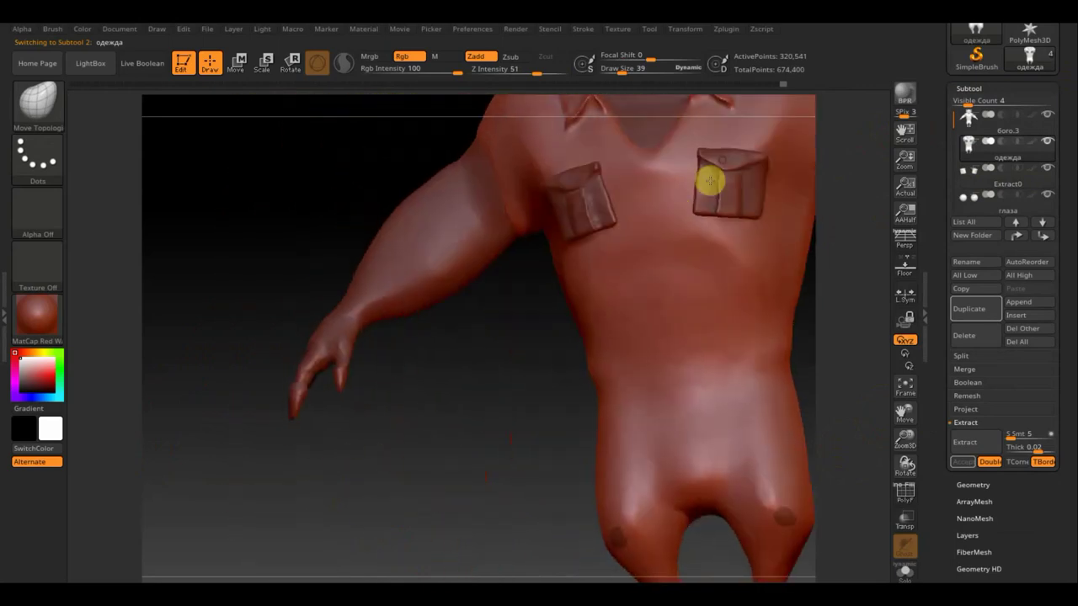
shift+drag(474, 423, 486, 436)
mouse_move(472, 380)
alt+mouse_down()
mouse_move(294, 570)
mouse_move(291, 511)
alt+mouse_up()
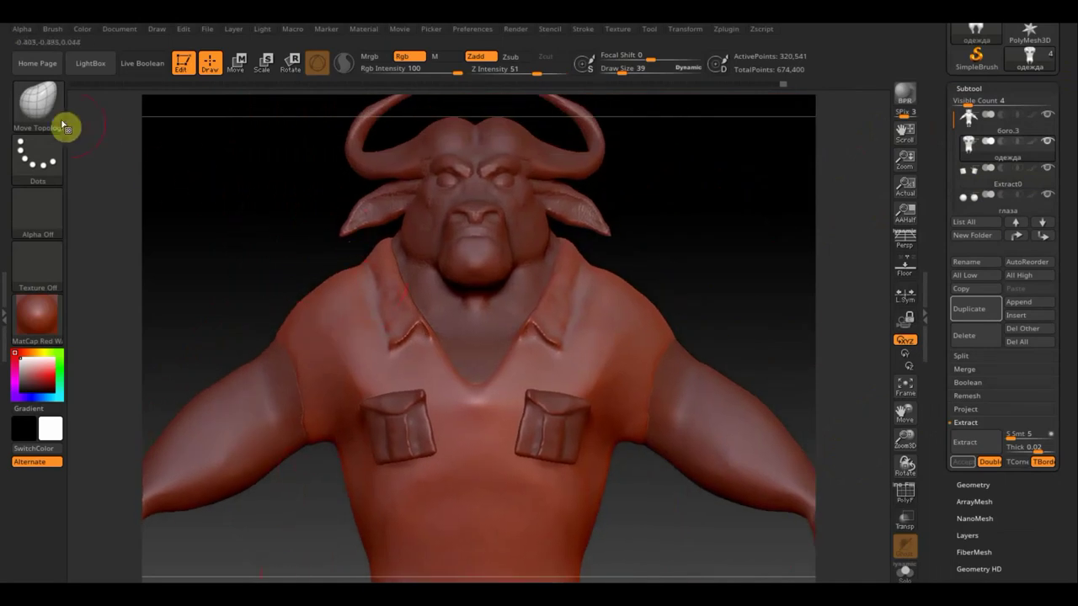
Step: With a resized ClayBuildup brush, deepen the crease along the shirt's left shoulder seam
click(47, 109)
click(164, 118)
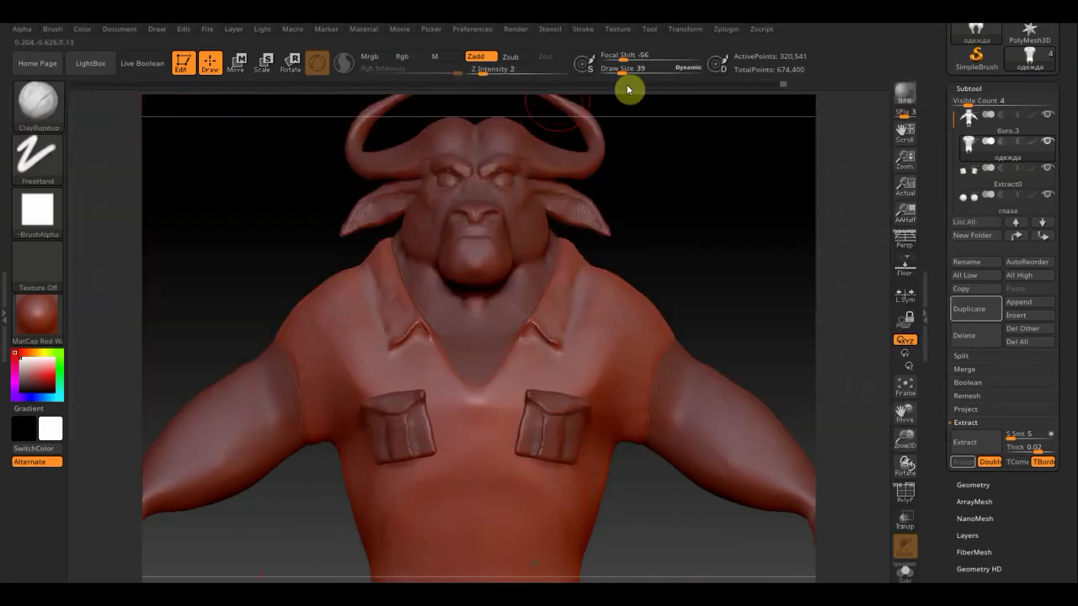
drag(621, 72, 612, 73)
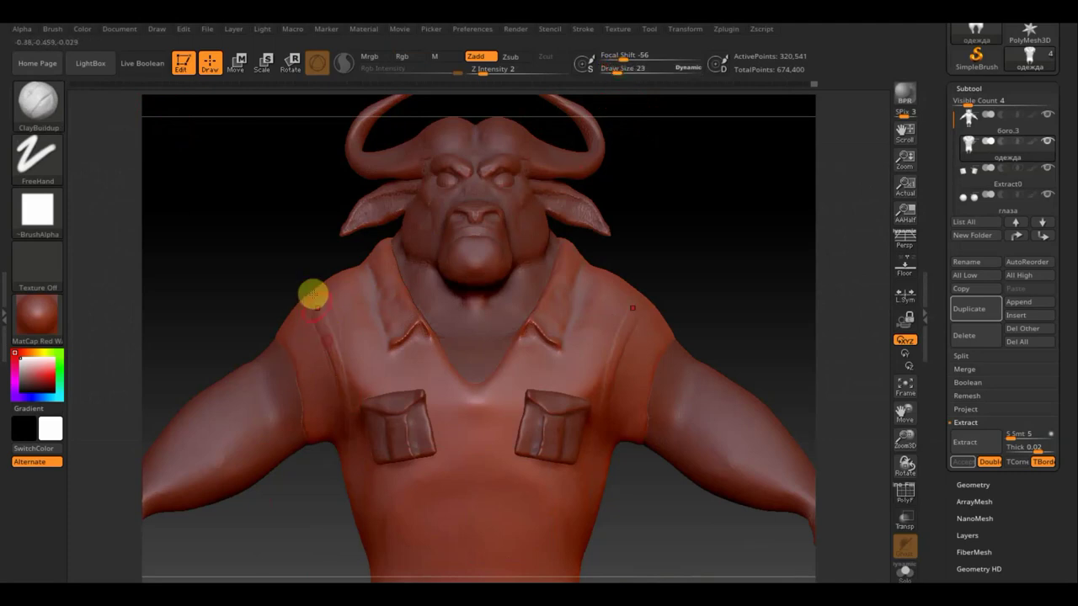
mouse_move(344, 376)
mouse_down()
mouse_move(322, 315)
mouse_move(334, 363)
mouse_move(328, 331)
mouse_up()
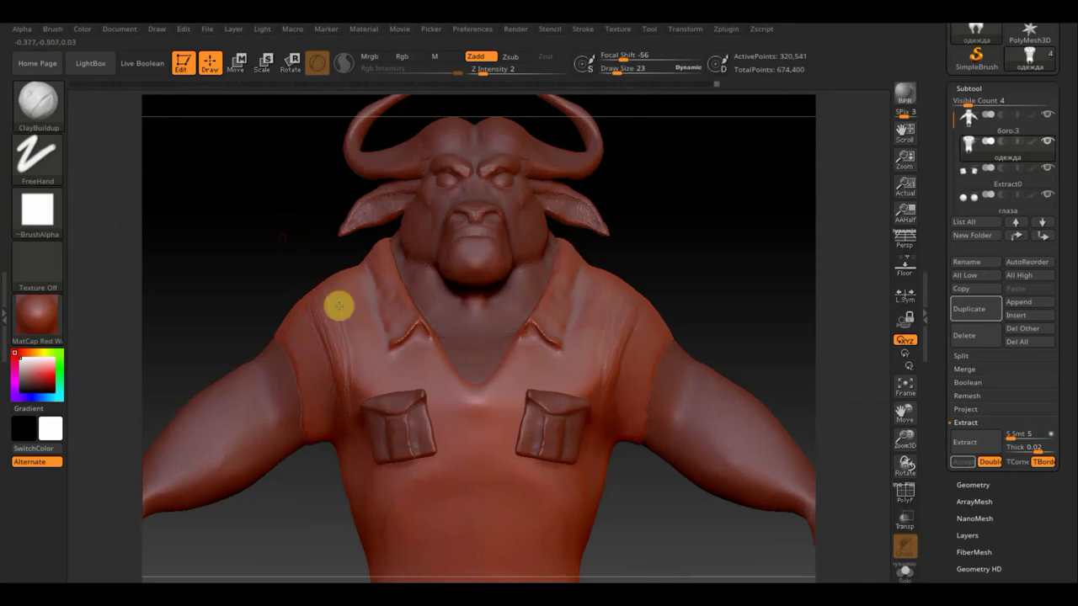
Step: Sculpt a diagonal fold across the shirt's belly from a tilted side angle
mouse_move(337, 305)
right_down()
mouse_move(320, 329)
mouse_move(306, 291)
right_up()
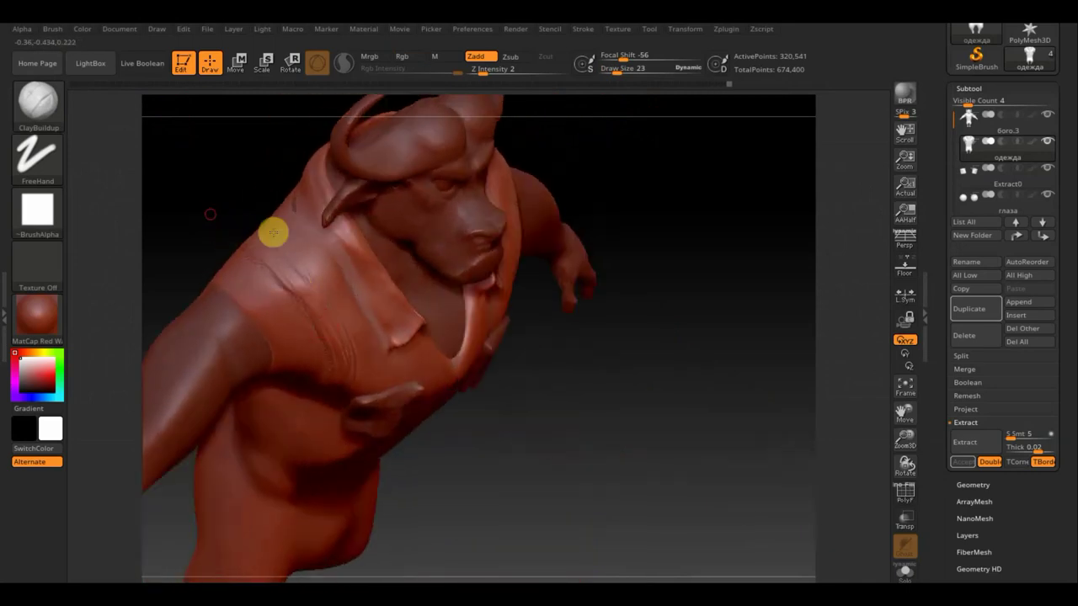
right_drag(272, 231, 323, 256)
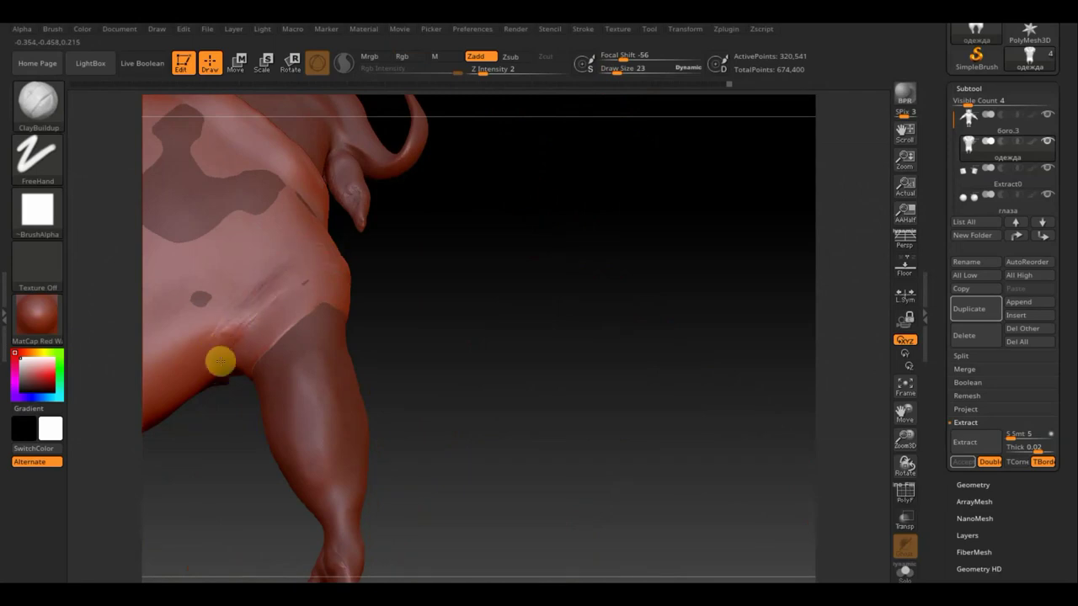
drag(219, 361, 278, 280)
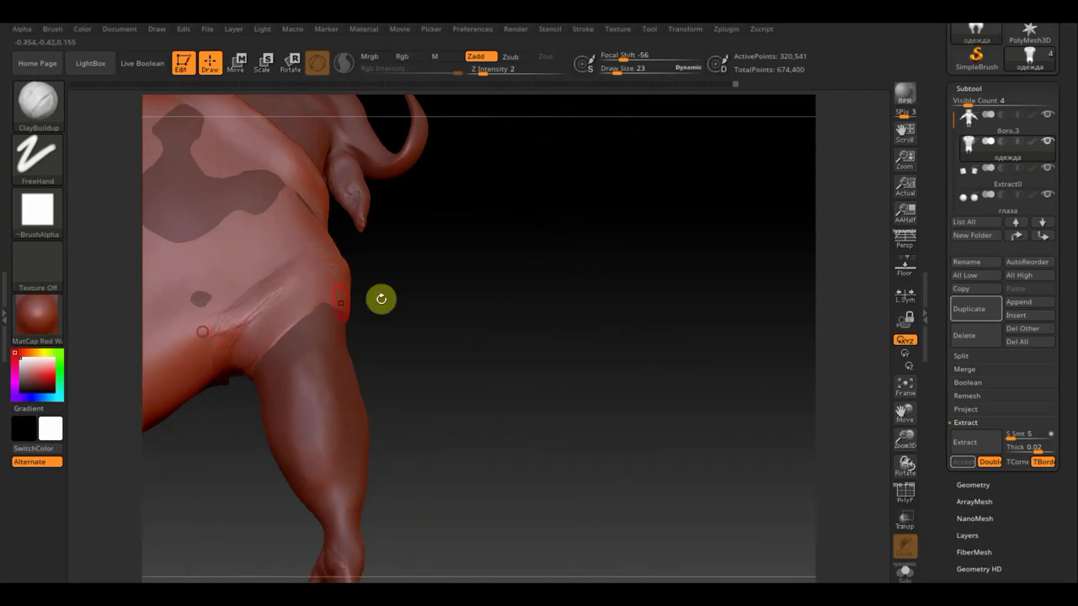
right_drag(379, 298, 382, 313)
Step: Shift-smooth the chest wrinkles, then return to a straight front view
key(shift)
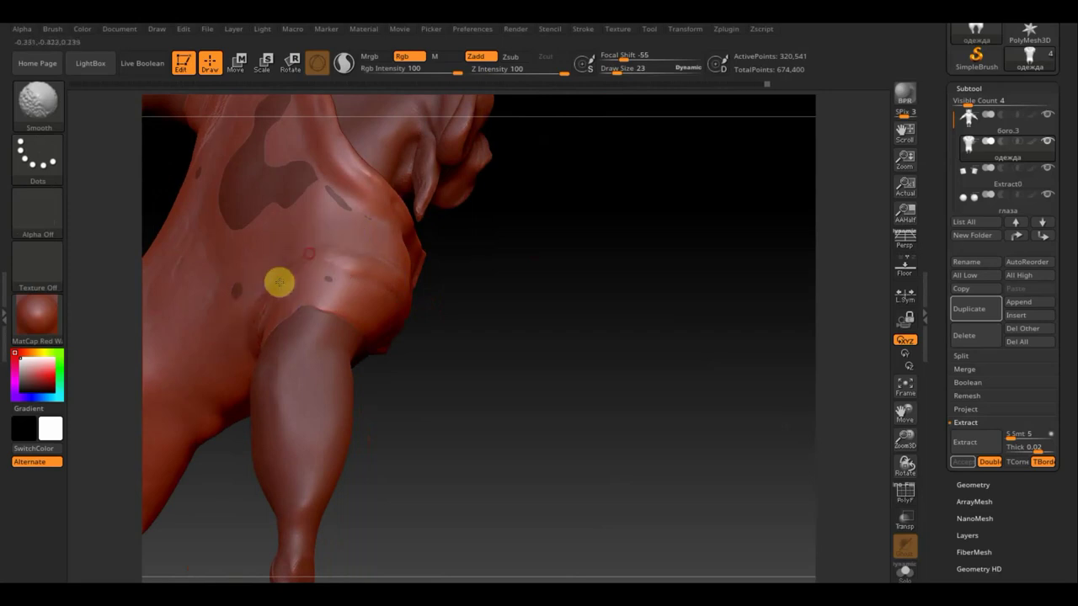
mouse_move(345, 328)
right_down()
mouse_move(464, 311)
mouse_move(361, 278)
right_up()
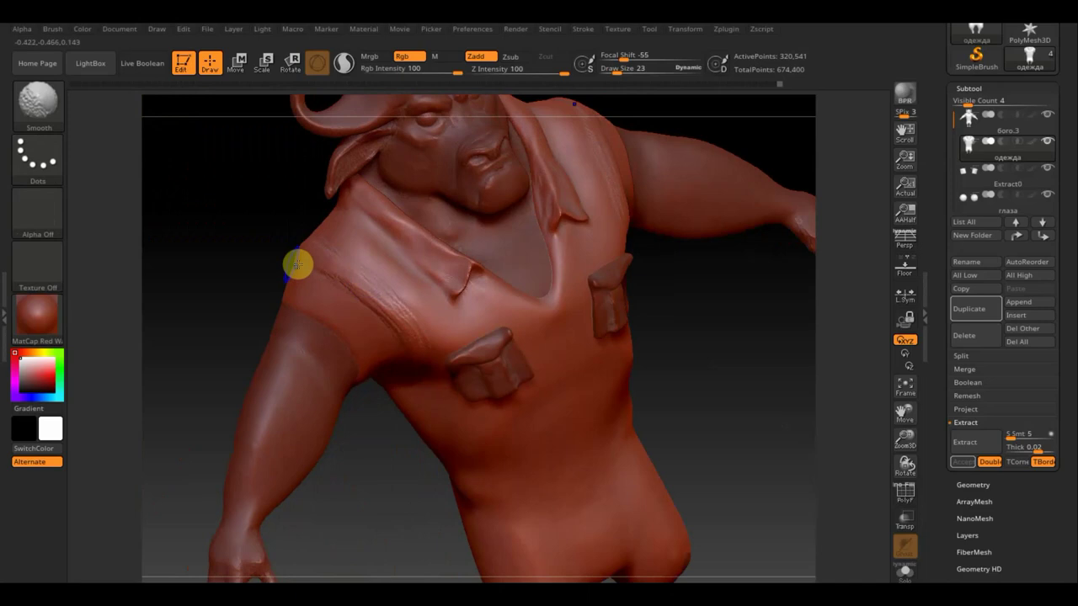
mouse_move(400, 352)
shift+mouse_down()
mouse_move(388, 281)
mouse_move(395, 288)
shift+mouse_up()
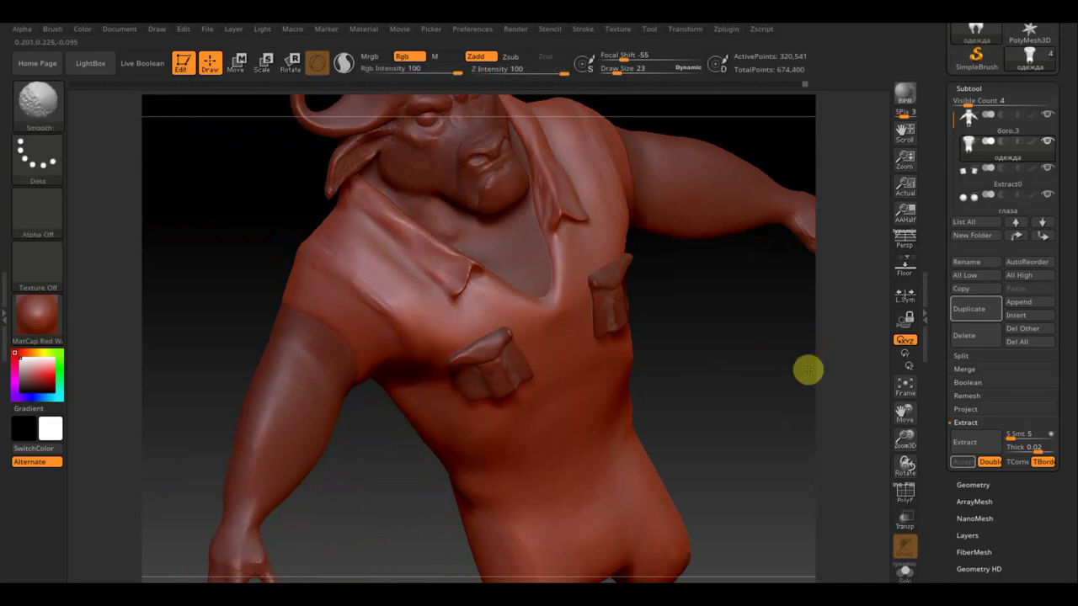
shift+drag(809, 368, 481, 310)
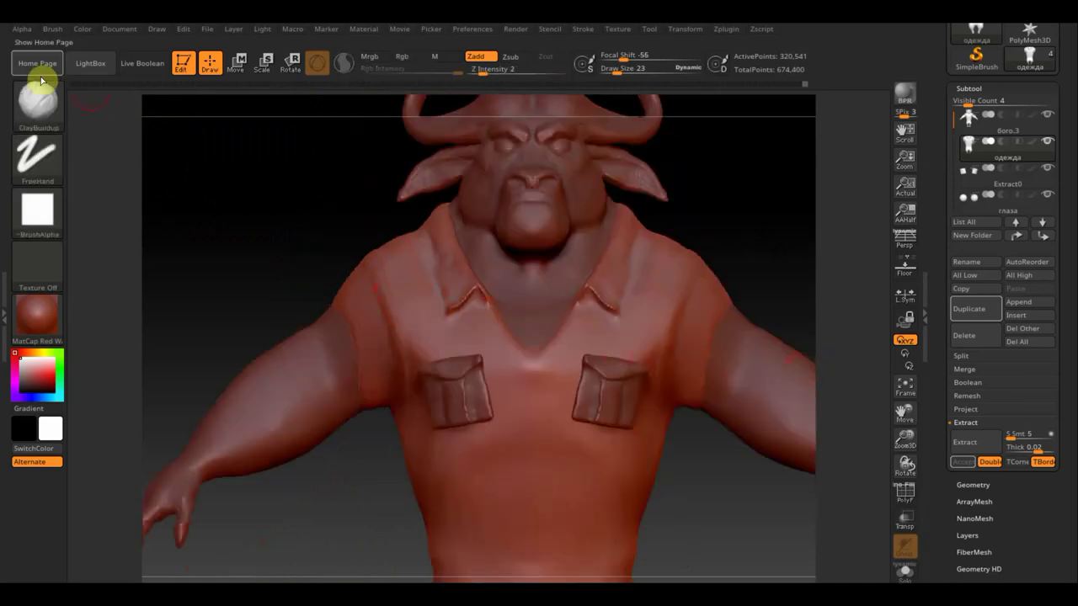
click(37, 99)
Step: Switch to the Standard brush at draw size 15 and Shift-smooth the shirt from several angles
click(425, 116)
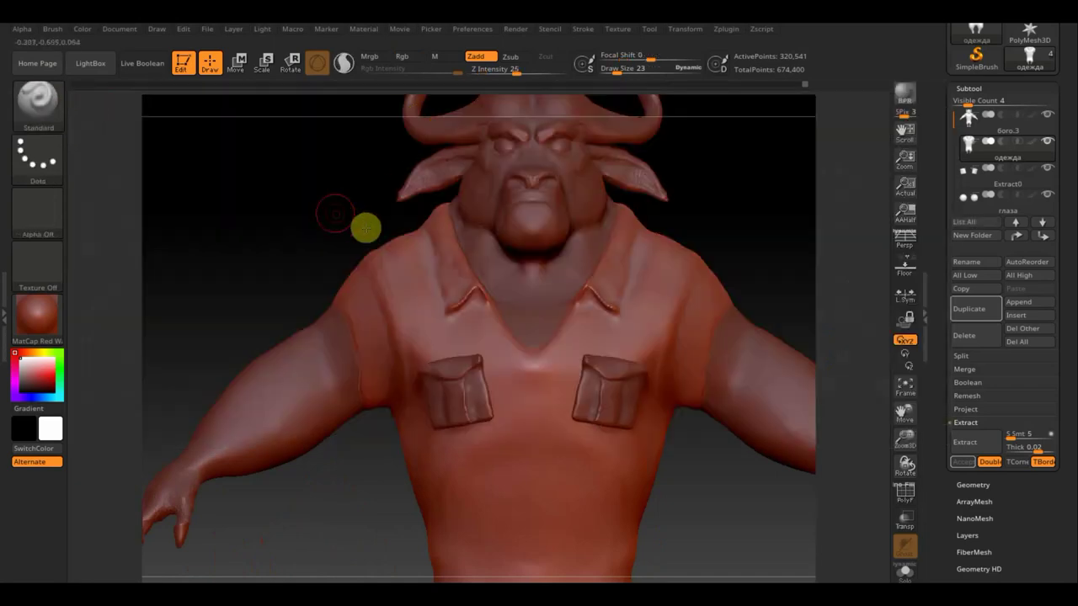
drag(366, 228, 379, 245)
drag(617, 72, 613, 70)
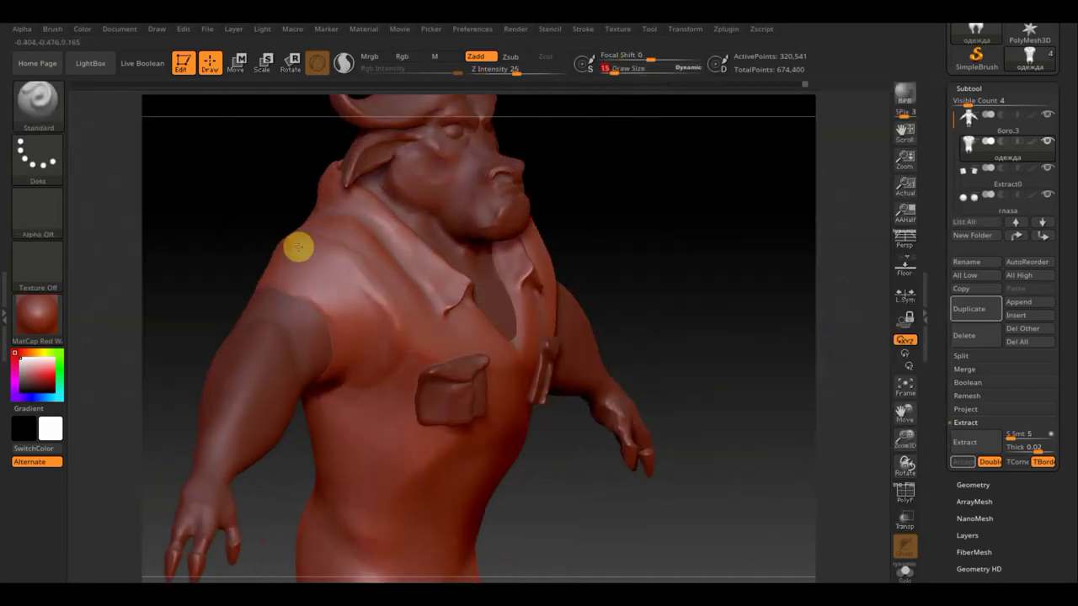
key(shift)
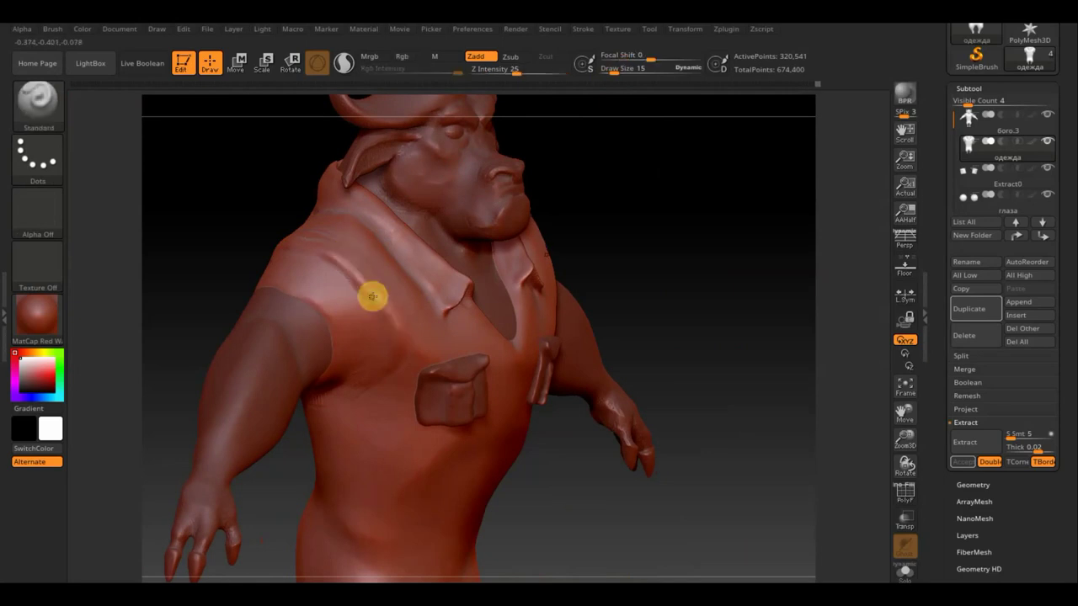
drag(219, 216, 292, 251)
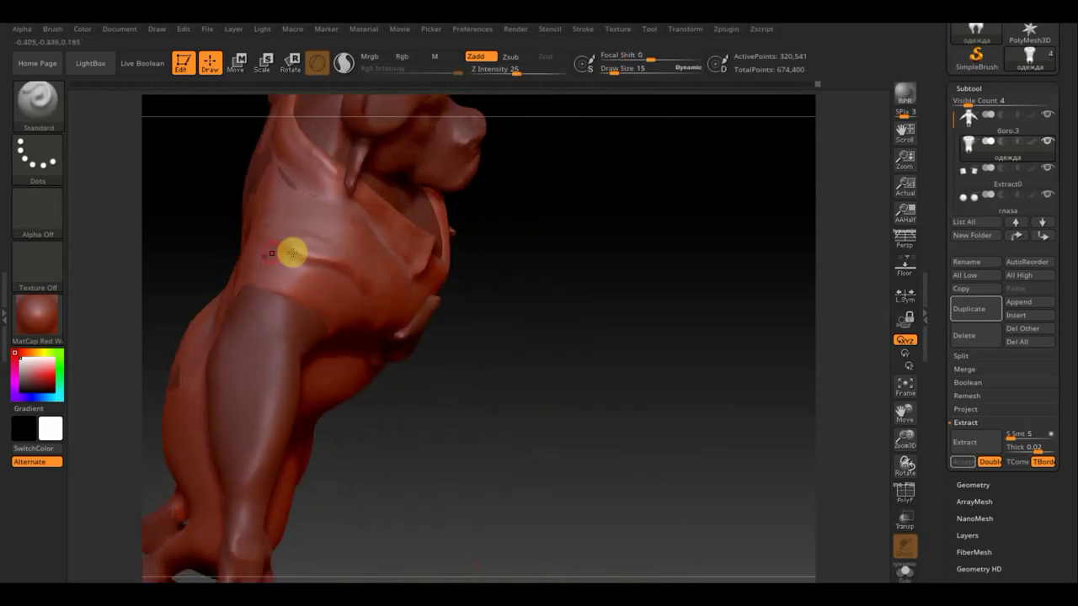
key(shift)
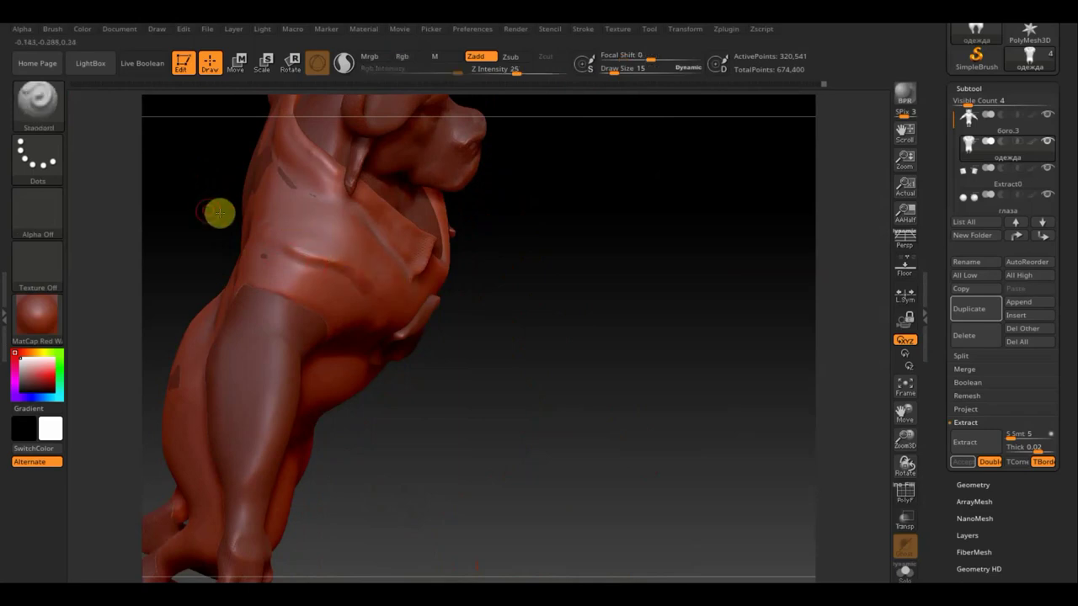
drag(219, 211, 287, 247)
key(shift)
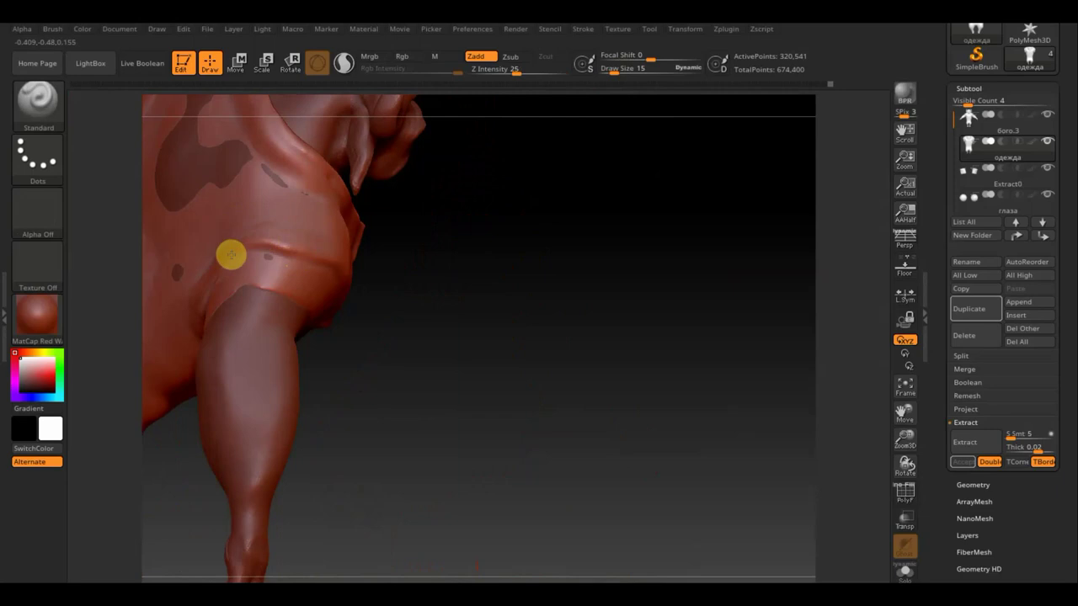
key(shift)
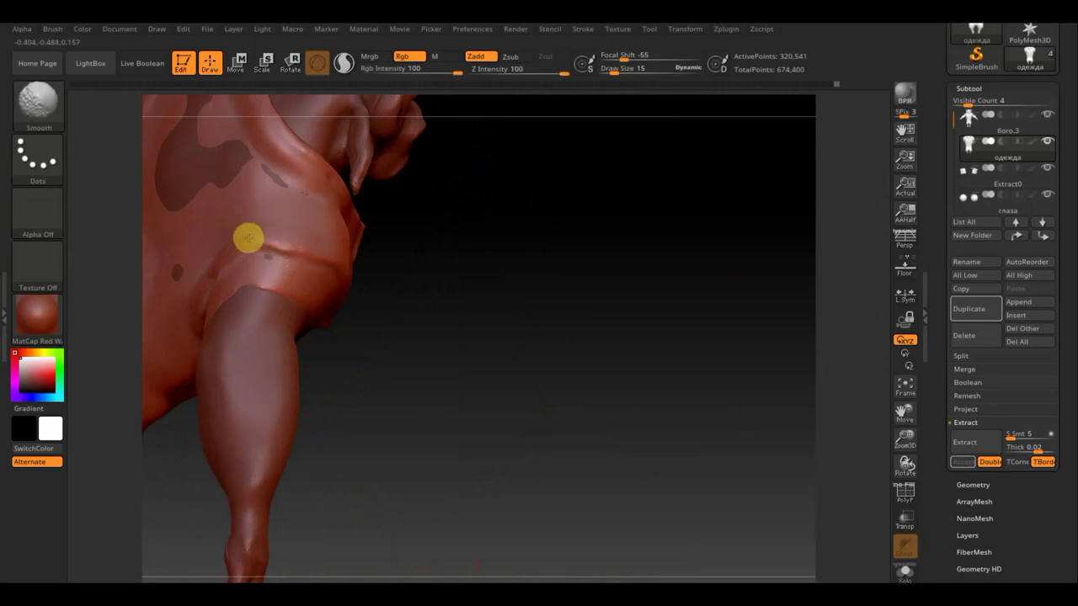
mouse_move(480, 318)
mouse_down()
mouse_move(397, 248)
mouse_move(638, 121)
mouse_up()
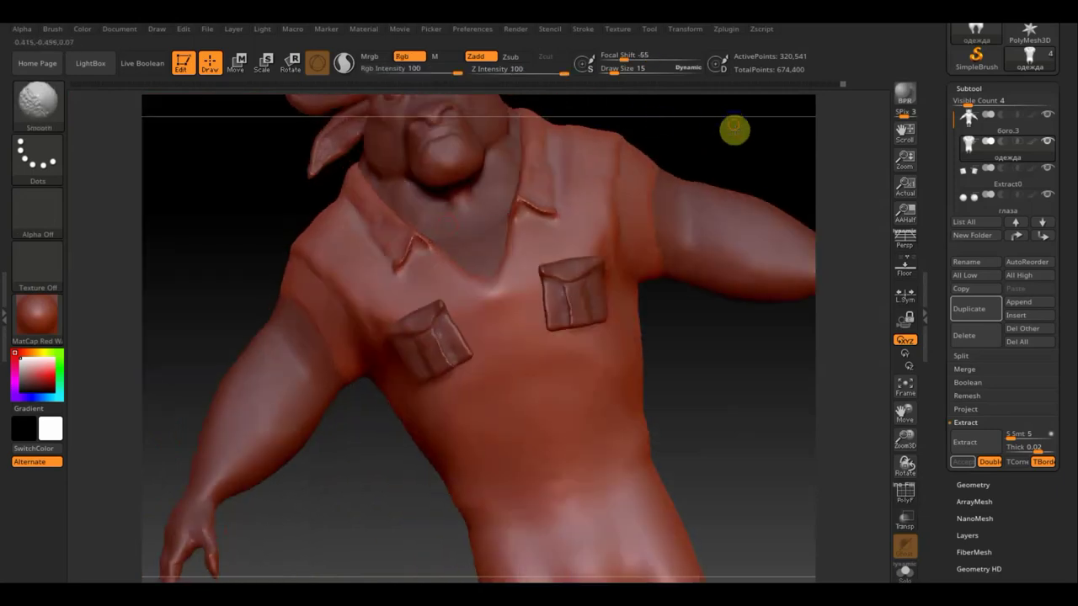
shift+drag(734, 129, 686, 154)
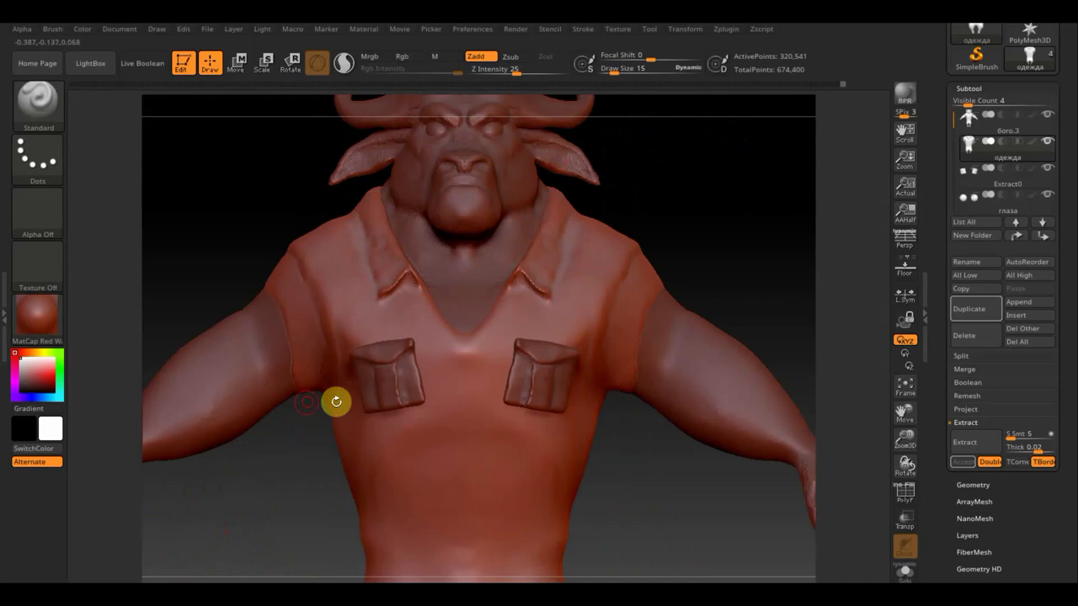
drag(336, 402, 356, 363)
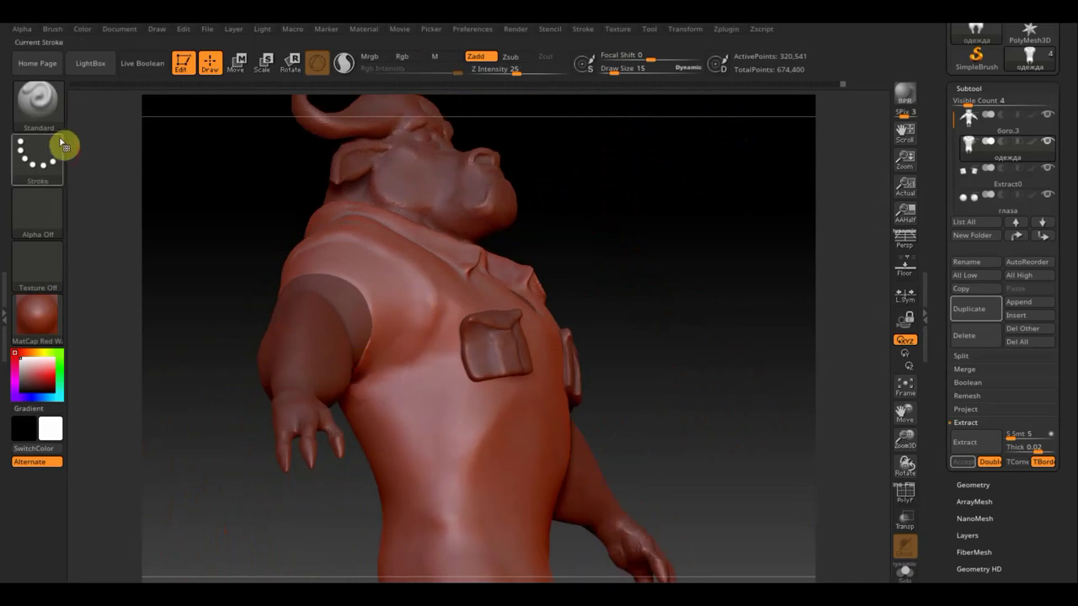
Step: Choose the Move Topological brush and raise its draw size to about 51
click(46, 107)
click(256, 120)
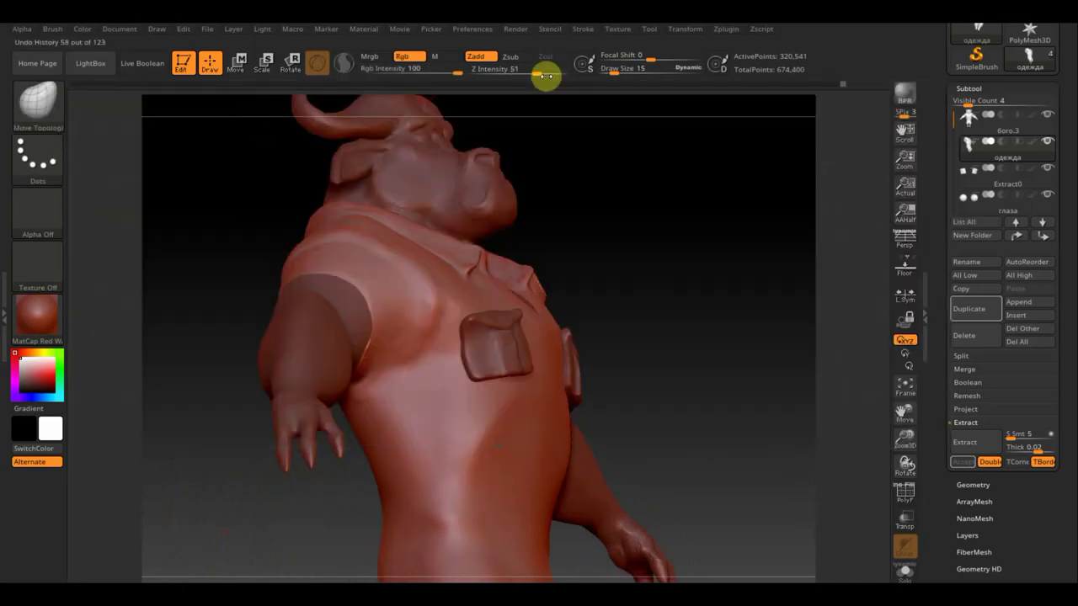
drag(620, 68, 626, 73)
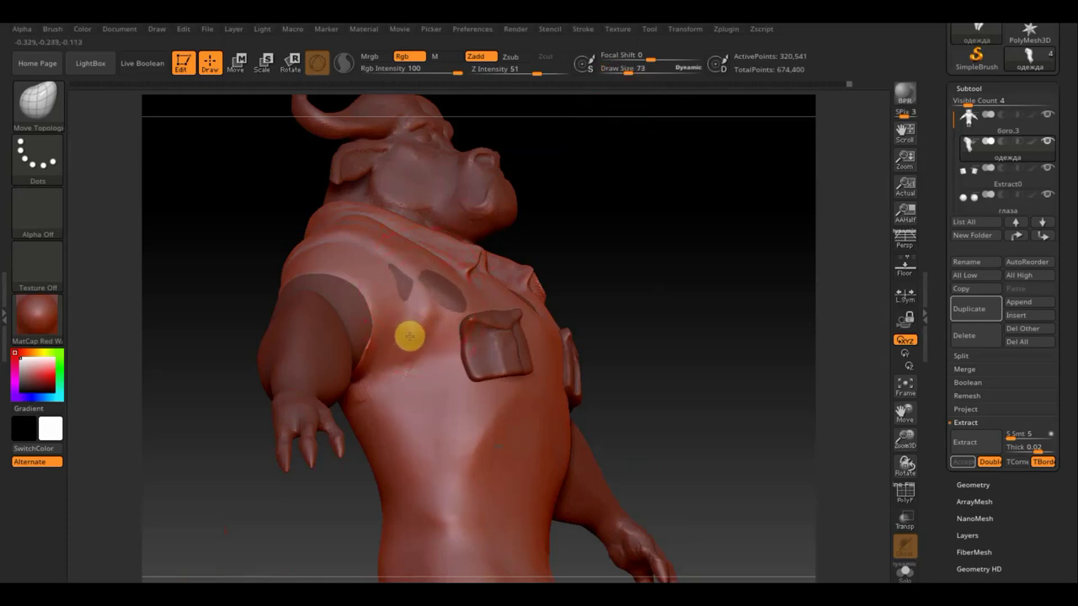
drag(621, 68, 624, 71)
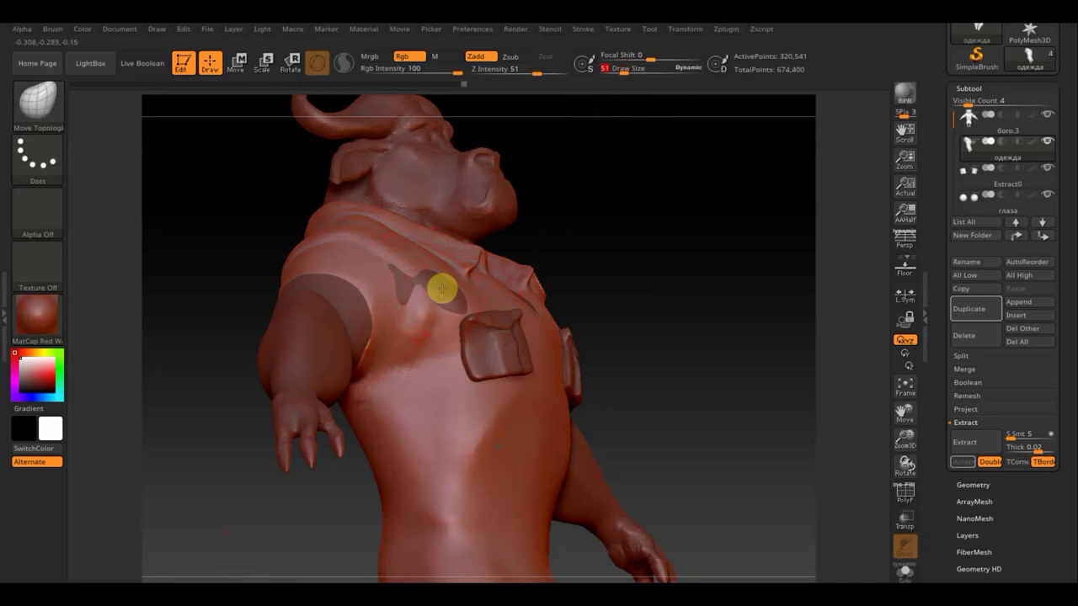
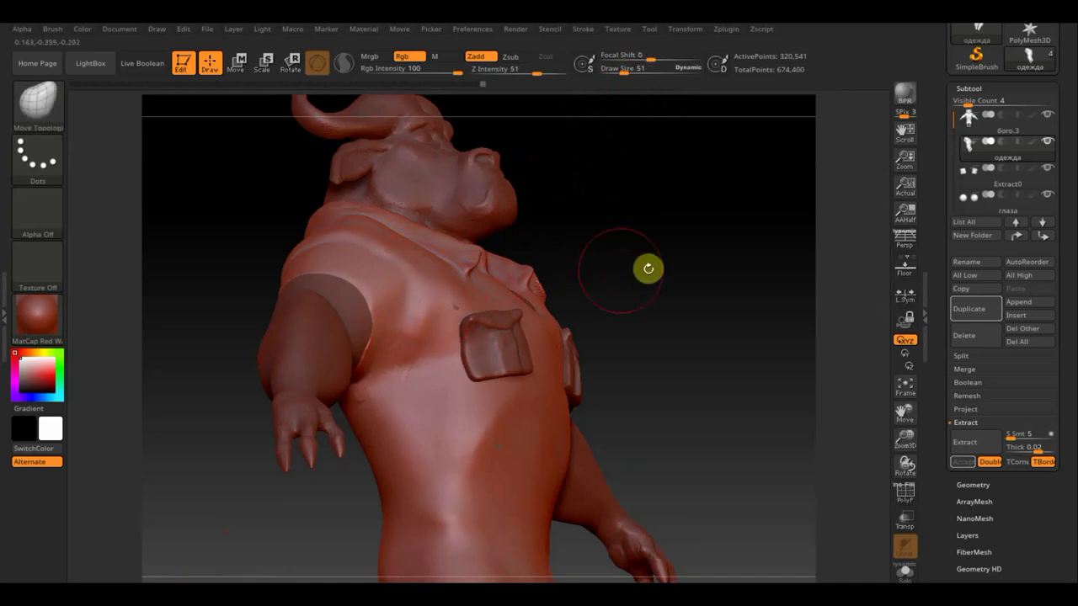
Step: Sculpt a small bump on the bull's shoulder and smooth it, orbiting around the model
mouse_move(645, 267)
shift+mouse_down()
mouse_move(608, 315)
mouse_move(408, 260)
shift+mouse_up()
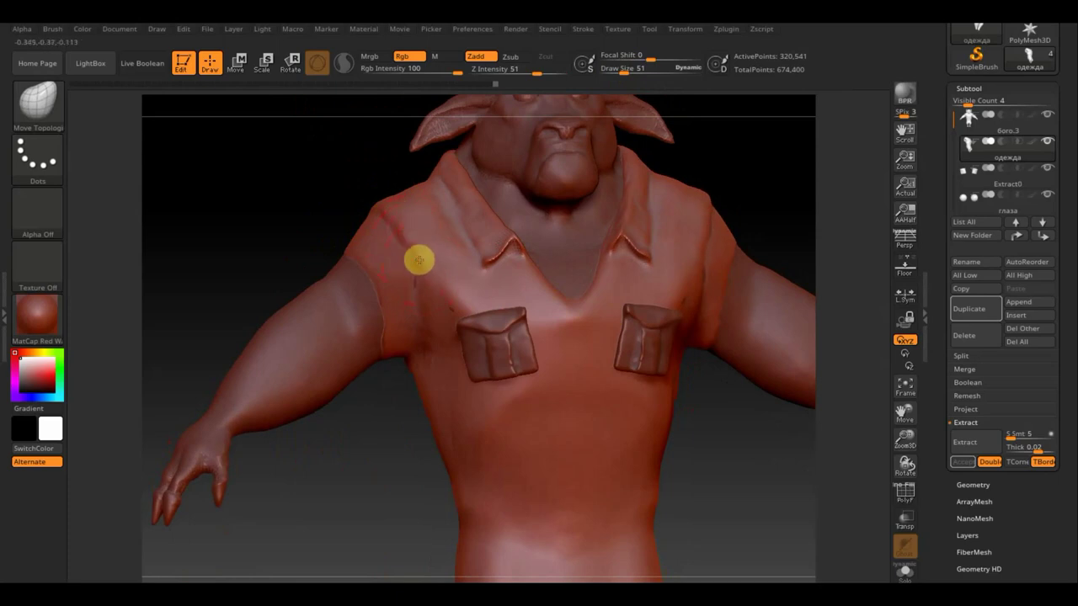
click(413, 256)
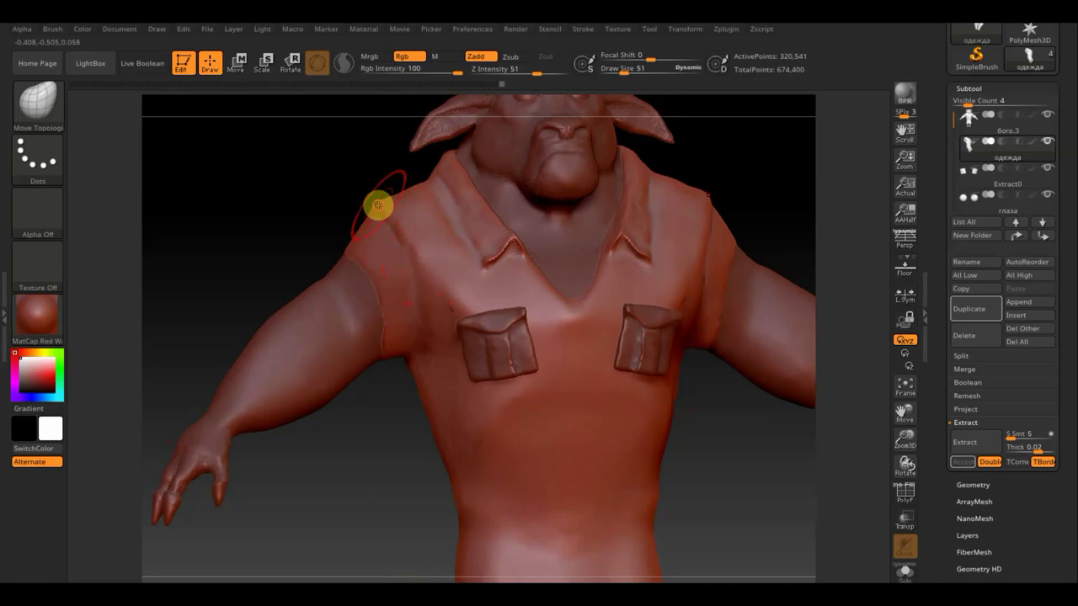
mouse_move(337, 187)
mouse_down()
mouse_move(378, 202)
mouse_move(329, 233)
mouse_up()
key(shift)
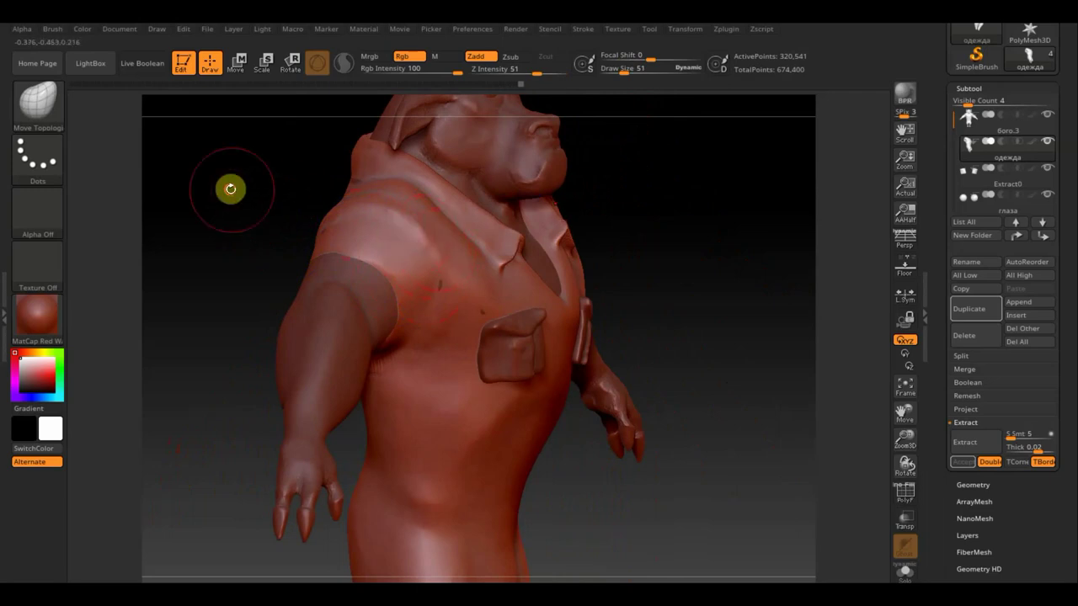
mouse_move(230, 189)
mouse_down()
mouse_move(164, 180)
mouse_move(250, 207)
mouse_up()
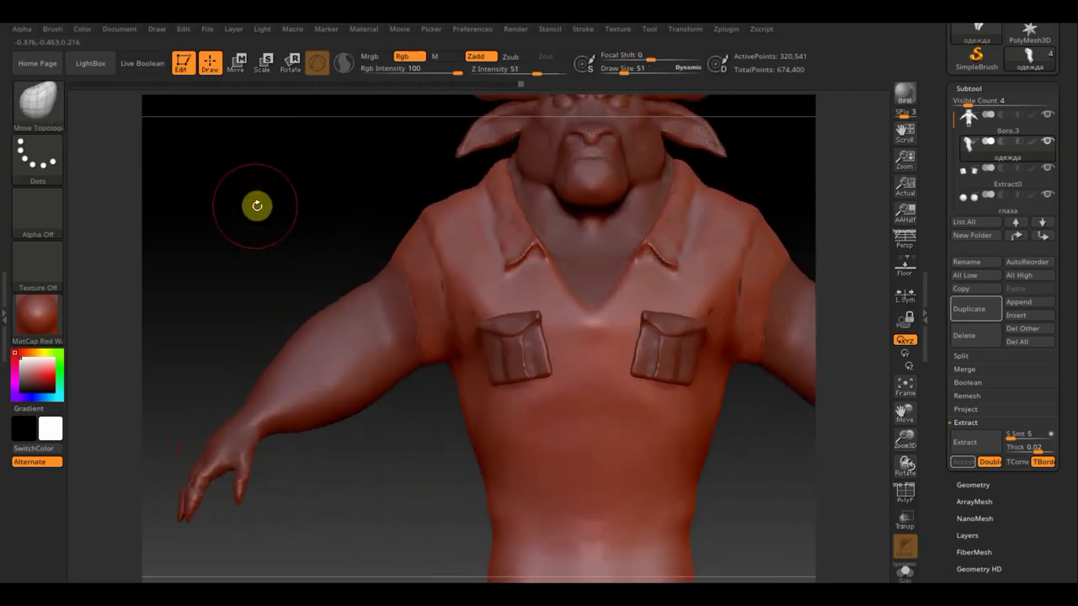
mouse_move(289, 252)
mouse_down()
mouse_move(322, 291)
mouse_move(335, 332)
mouse_up()
alt+drag(620, 319, 616, 460)
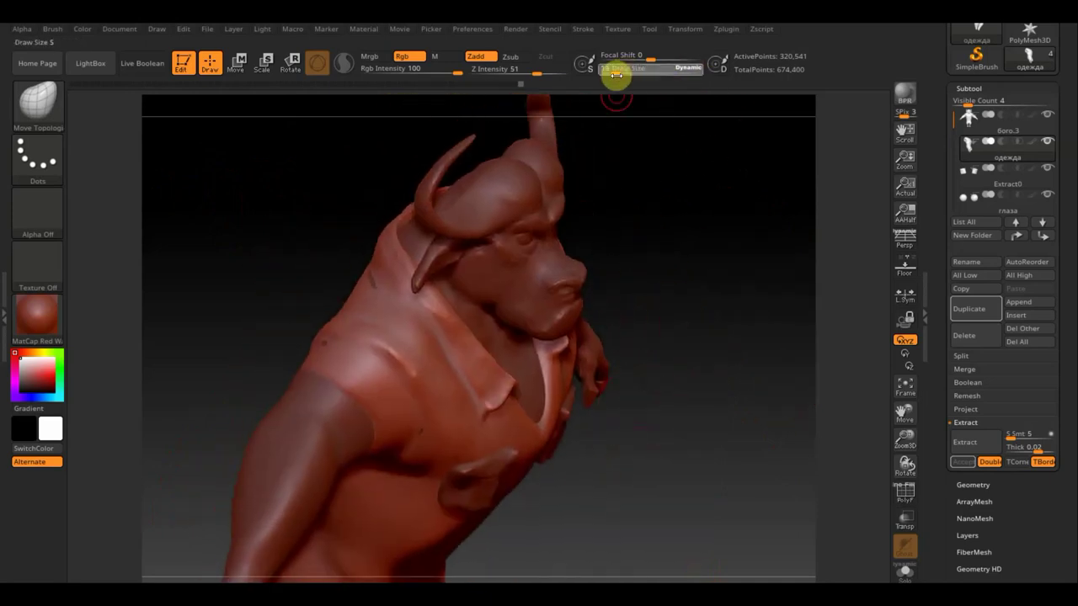
mouse_move(688, 248)
mouse_down()
mouse_move(681, 284)
mouse_move(632, 302)
mouse_up()
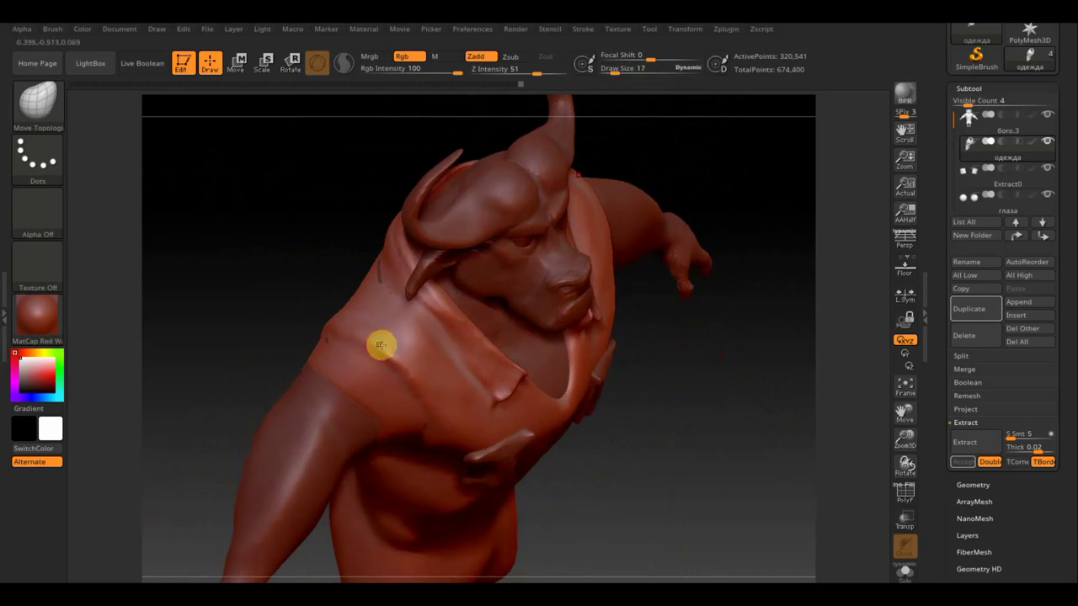
mouse_move(674, 390)
mouse_down()
mouse_move(641, 335)
mouse_move(621, 344)
mouse_move(623, 328)
mouse_move(662, 309)
mouse_move(700, 334)
mouse_move(705, 314)
mouse_move(669, 404)
mouse_move(681, 412)
mouse_move(595, 392)
mouse_move(570, 433)
mouse_move(337, 430)
mouse_up()
Step: Mask the shoulder and extract it at thickness 0.00083 as the new subtool Extract3
key(ctrl)
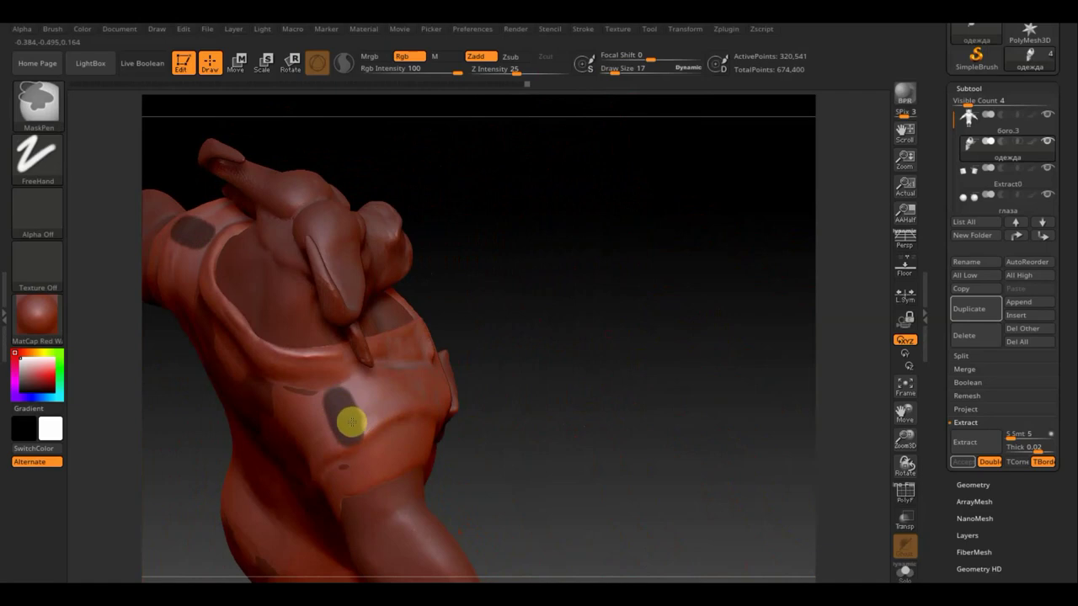
drag(606, 370, 637, 284)
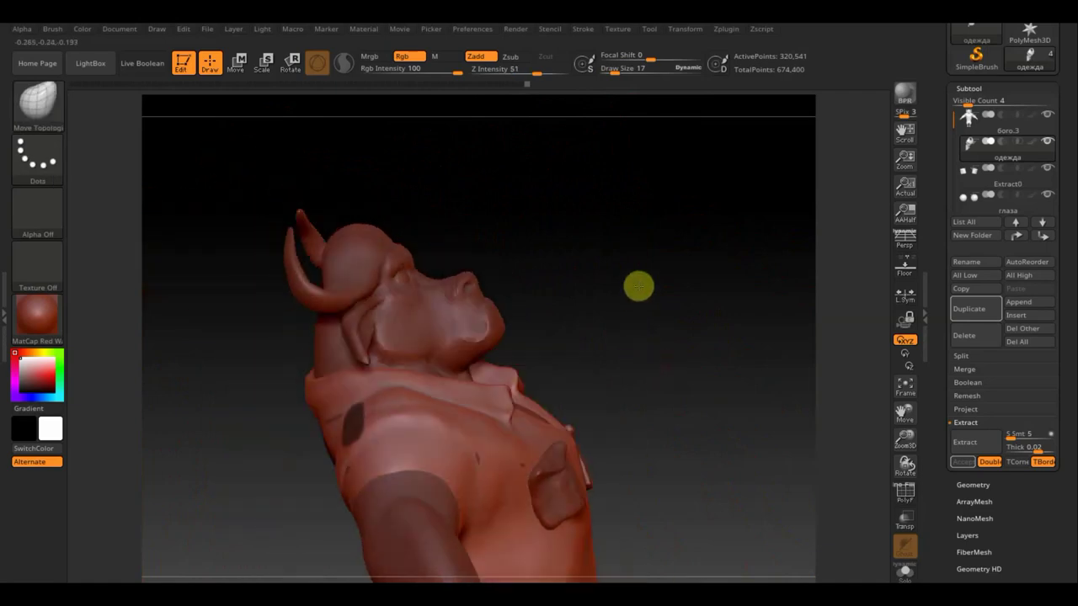
click(970, 442)
mouse_move(719, 426)
mouse_down()
mouse_move(698, 449)
mouse_move(779, 441)
mouse_up()
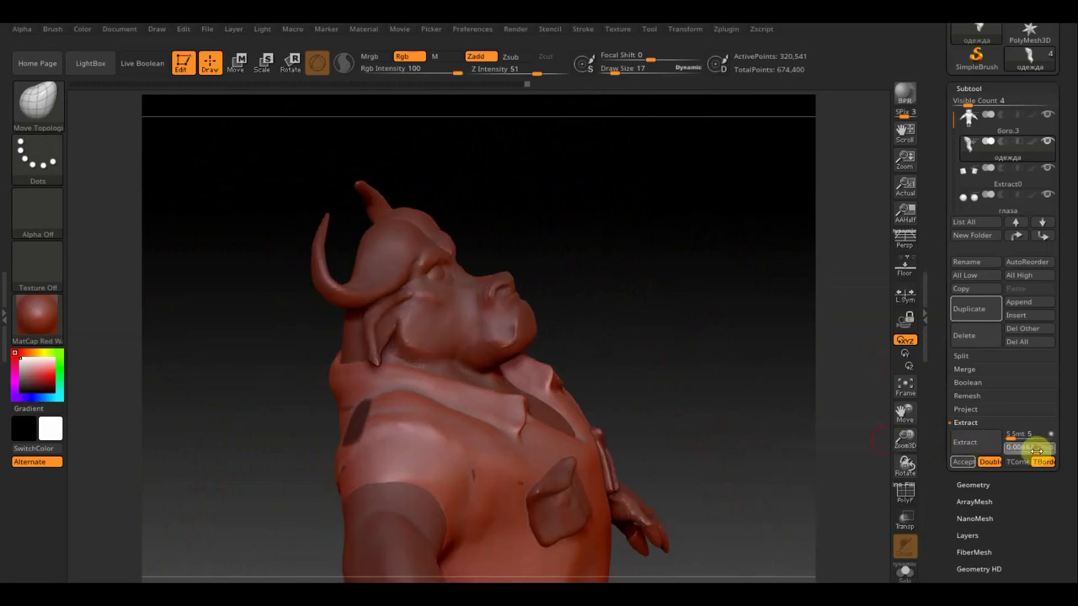
drag(1034, 452, 1010, 447)
click(974, 447)
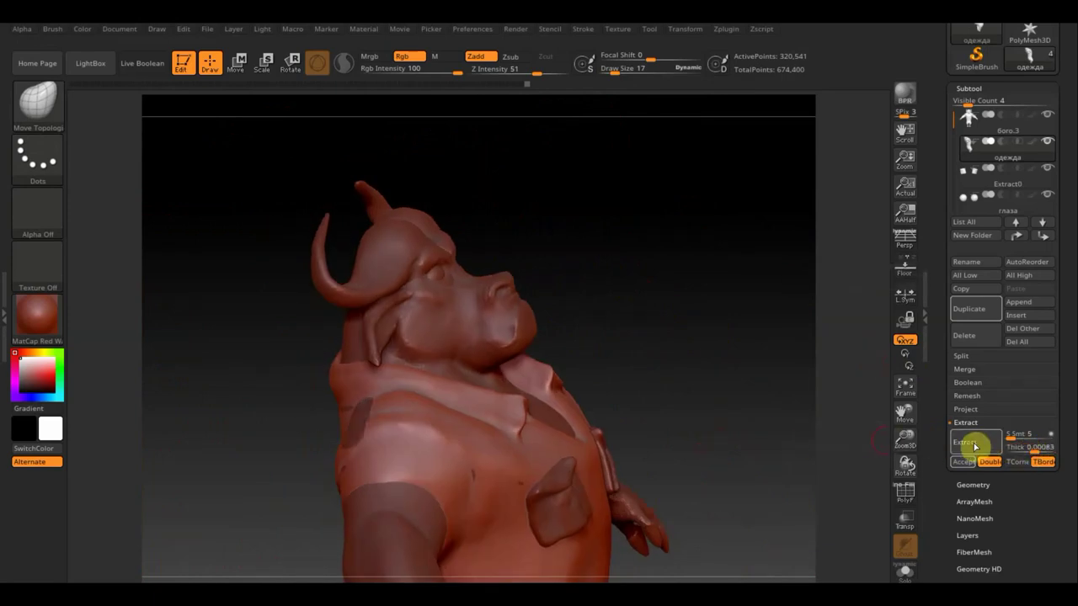
mouse_move(777, 409)
mouse_down()
mouse_move(755, 380)
mouse_move(784, 380)
mouse_up()
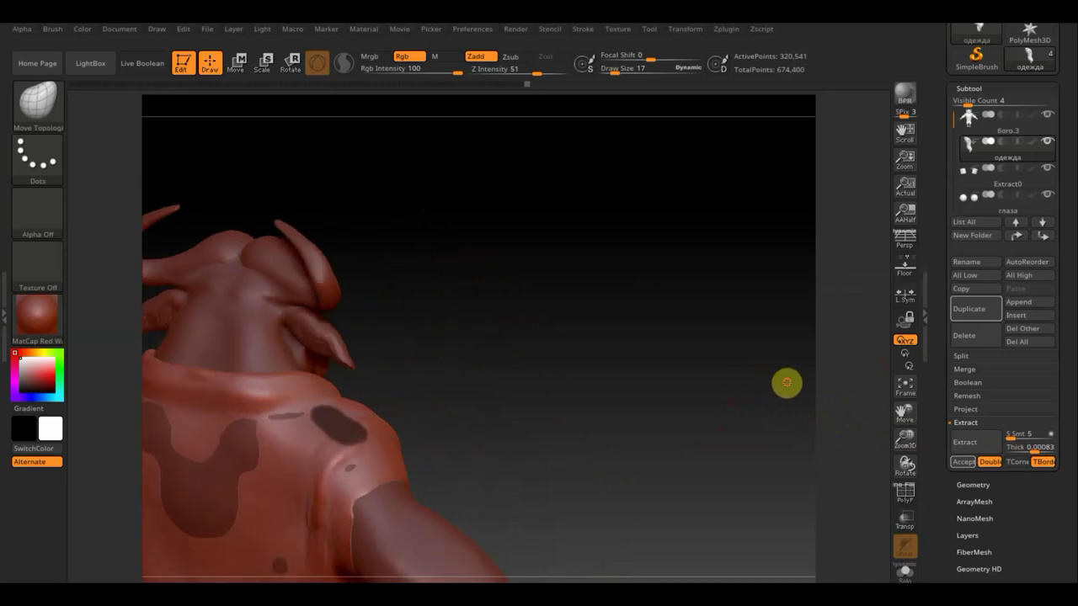
click(967, 444)
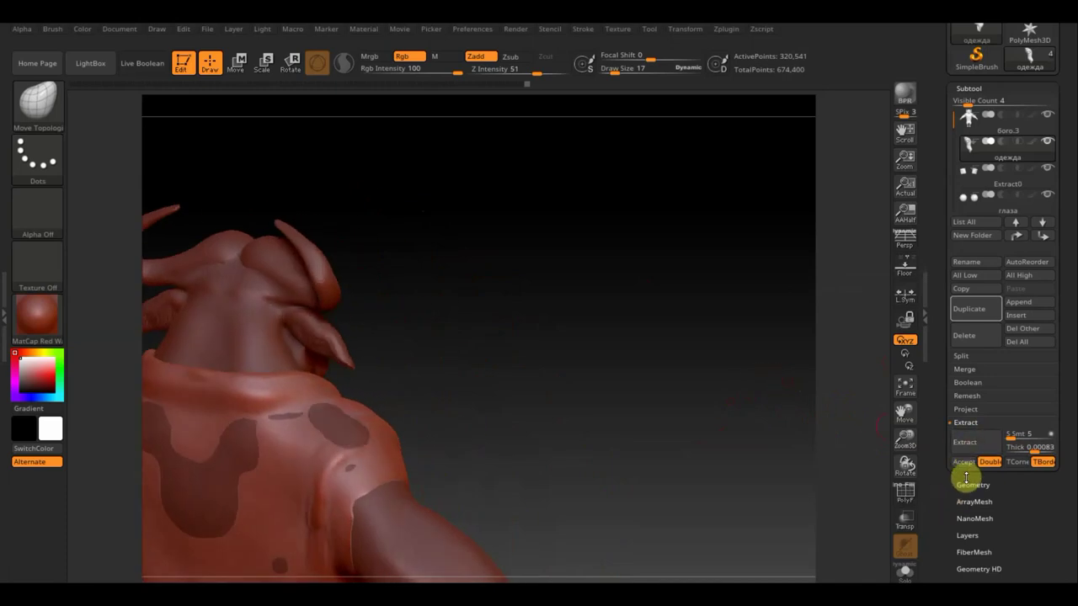
click(965, 462)
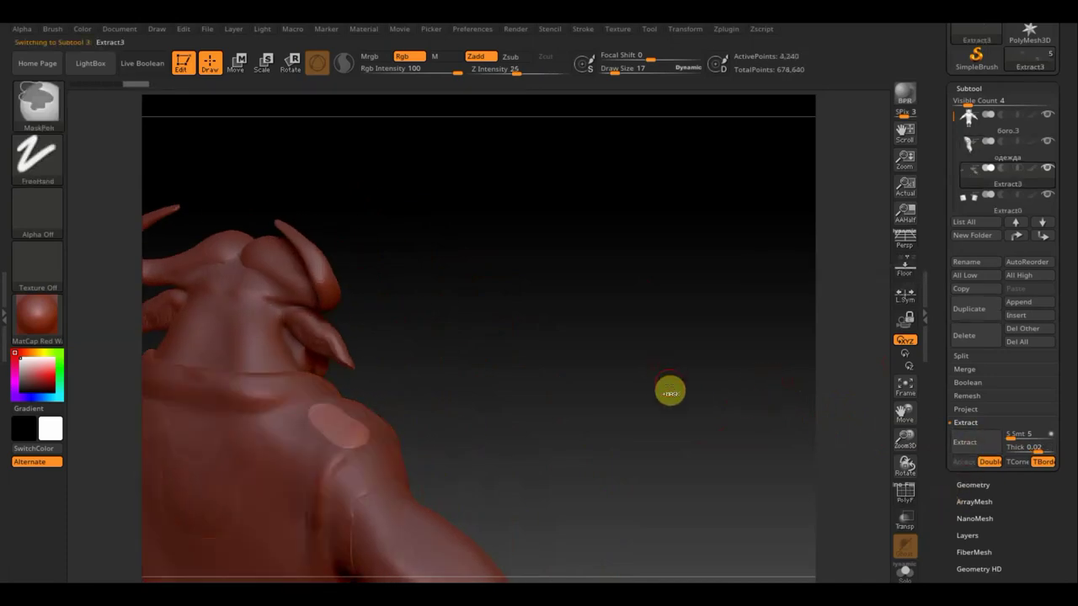
Step: Inflate the Extract3 patch with the Deformation Inflate slider and check it from behind
mouse_move(678, 379)
mouse_down()
mouse_move(719, 361)
mouse_move(702, 366)
mouse_move(758, 416)
mouse_up()
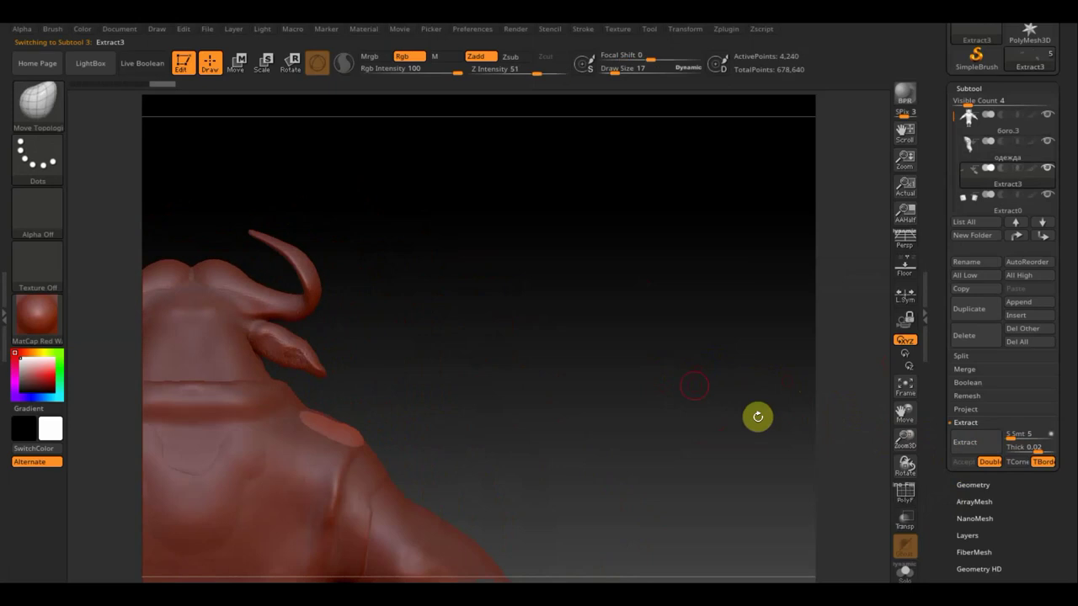
scroll(1052, 472, down, 3)
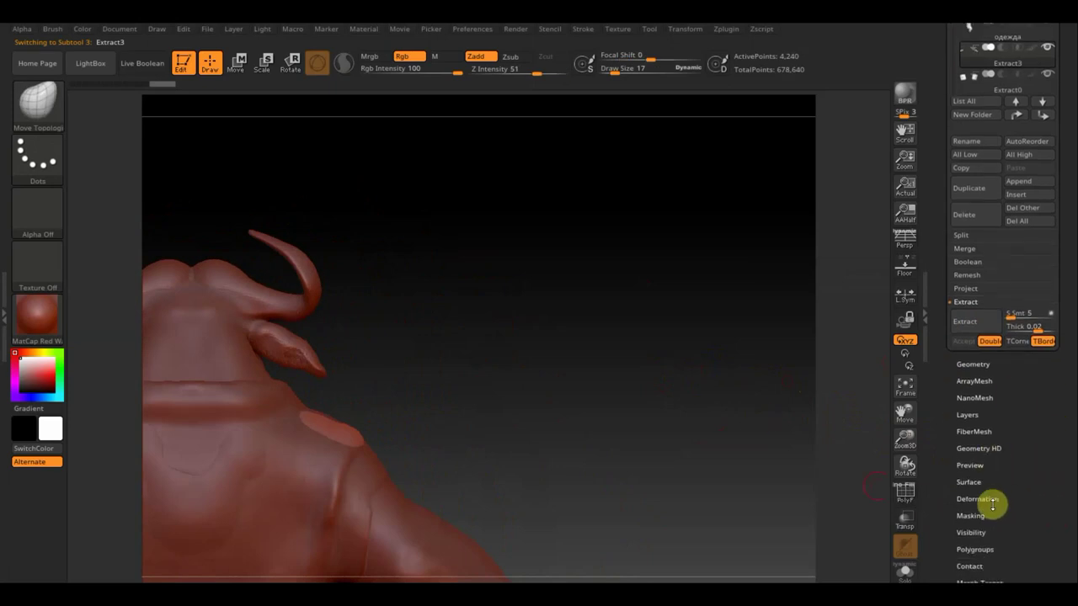
click(991, 502)
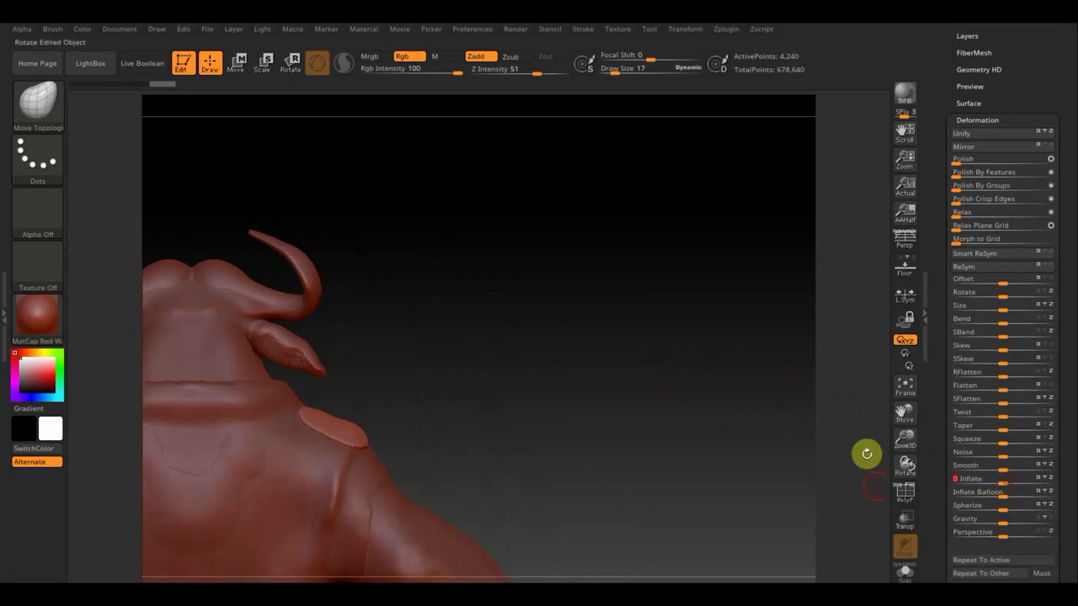
mouse_move(750, 431)
mouse_down()
mouse_move(719, 494)
mouse_move(635, 380)
mouse_up()
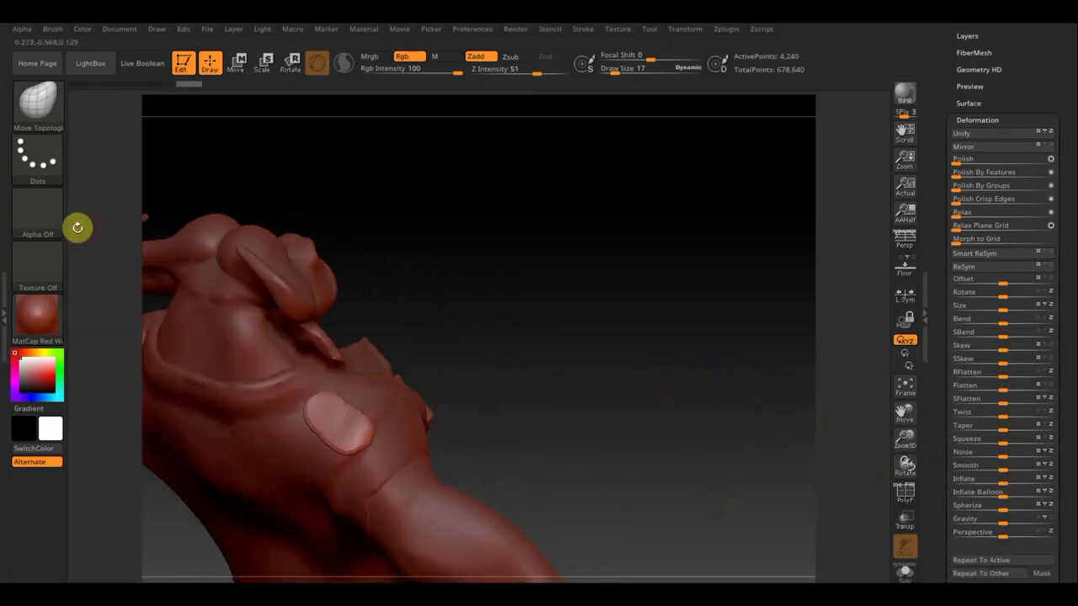
click(235, 64)
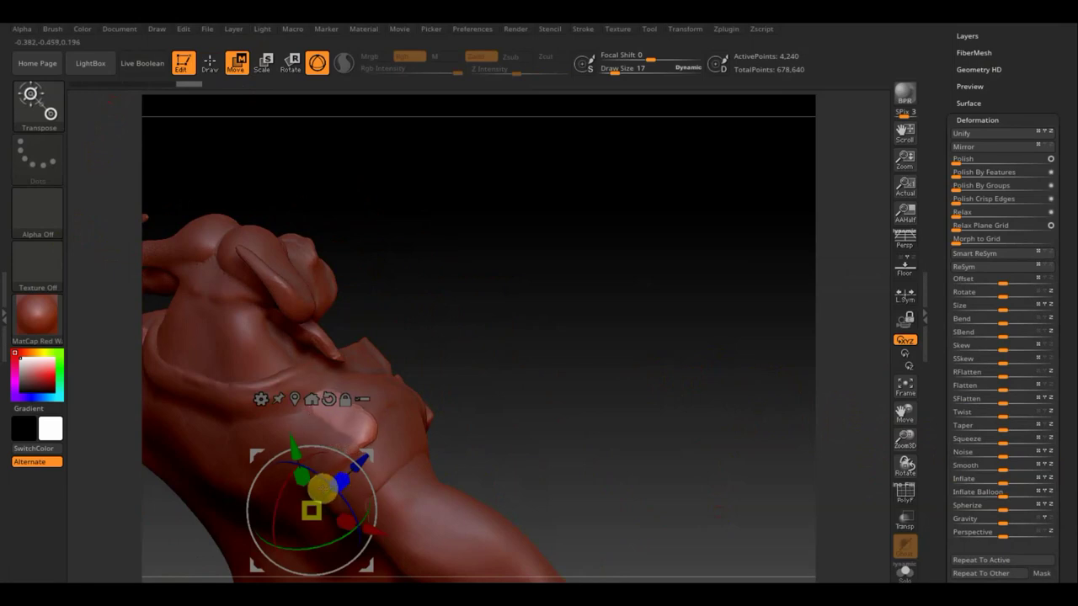
mouse_move(324, 485)
mouse_down()
mouse_move(527, 384)
mouse_move(501, 356)
mouse_up()
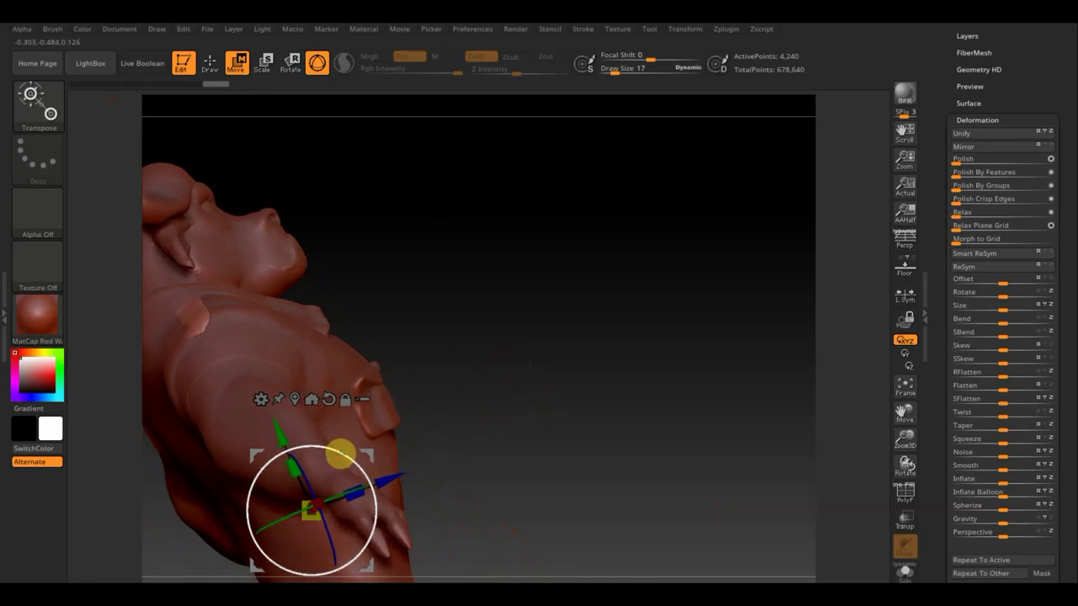
drag(366, 430, 570, 266)
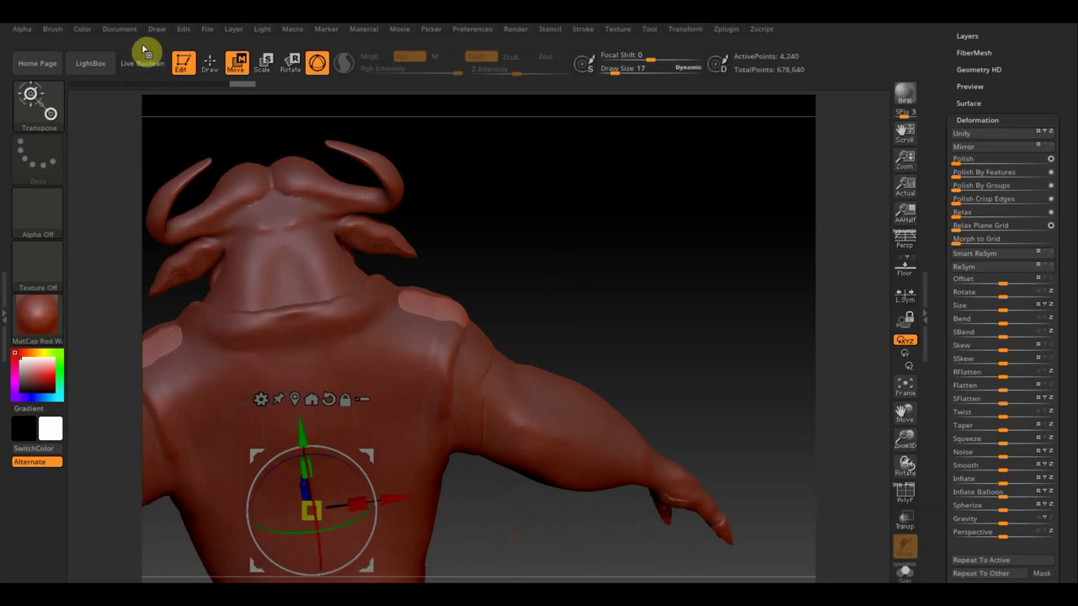
click(210, 64)
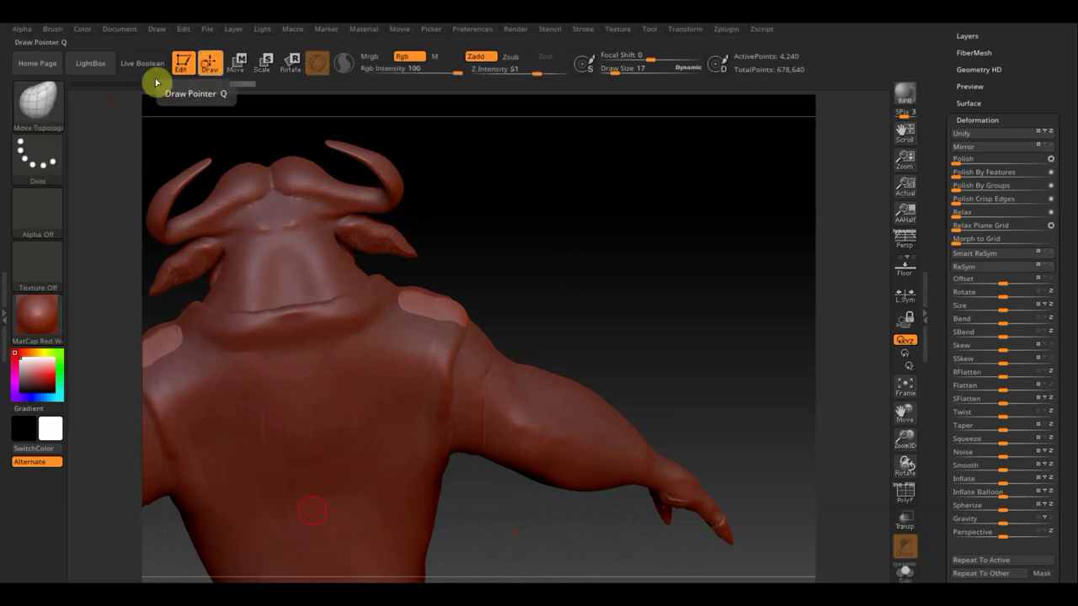
Step: Pick a brush, enlarge it, and smooth the edges of the shoulder patch
click(40, 103)
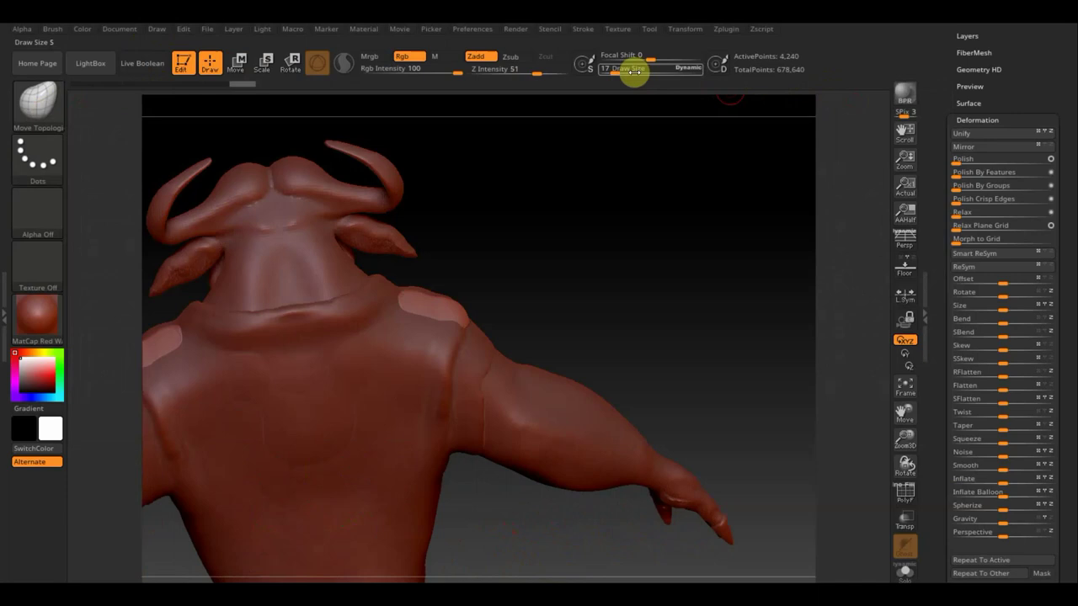
drag(633, 70, 628, 71)
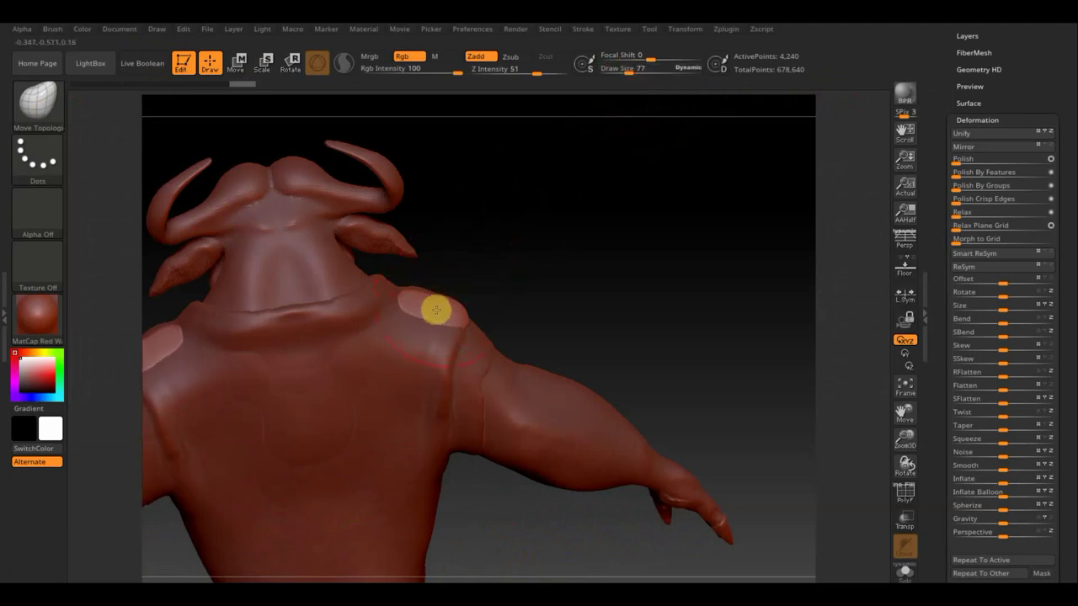
drag(544, 261, 445, 309)
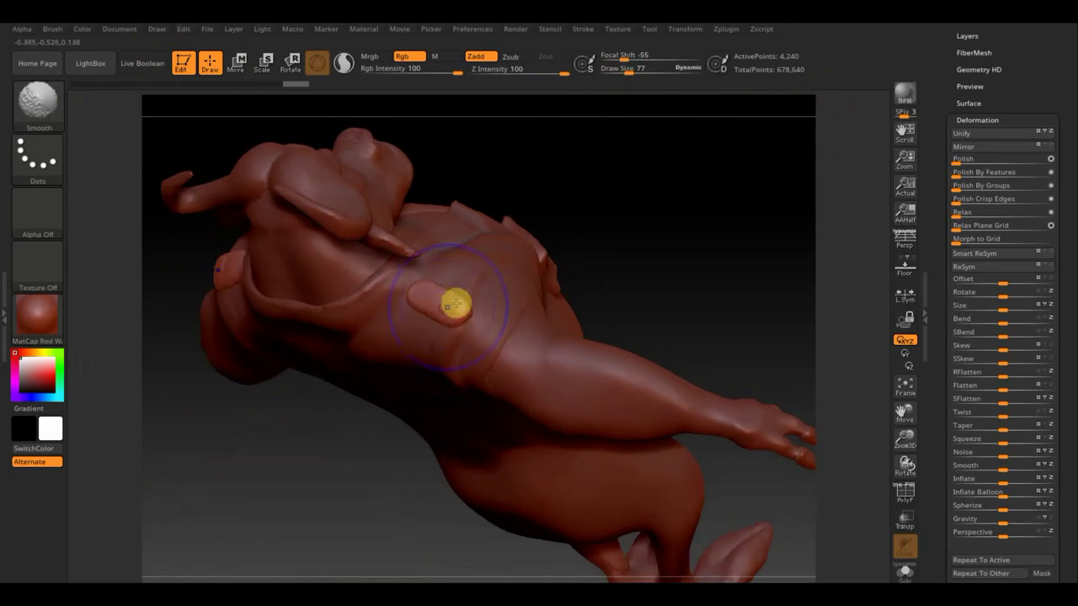
Step: Slice the shoulder patch along a curve trim line drawn across it
drag(609, 277, 628, 159)
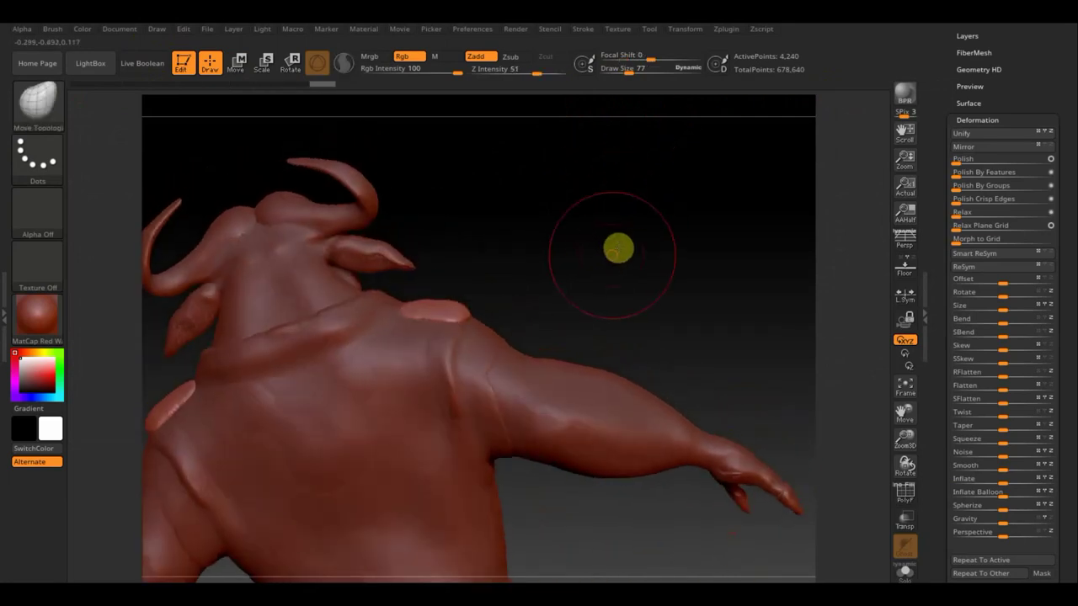
drag(618, 249, 613, 233)
key(ctrl+shift)
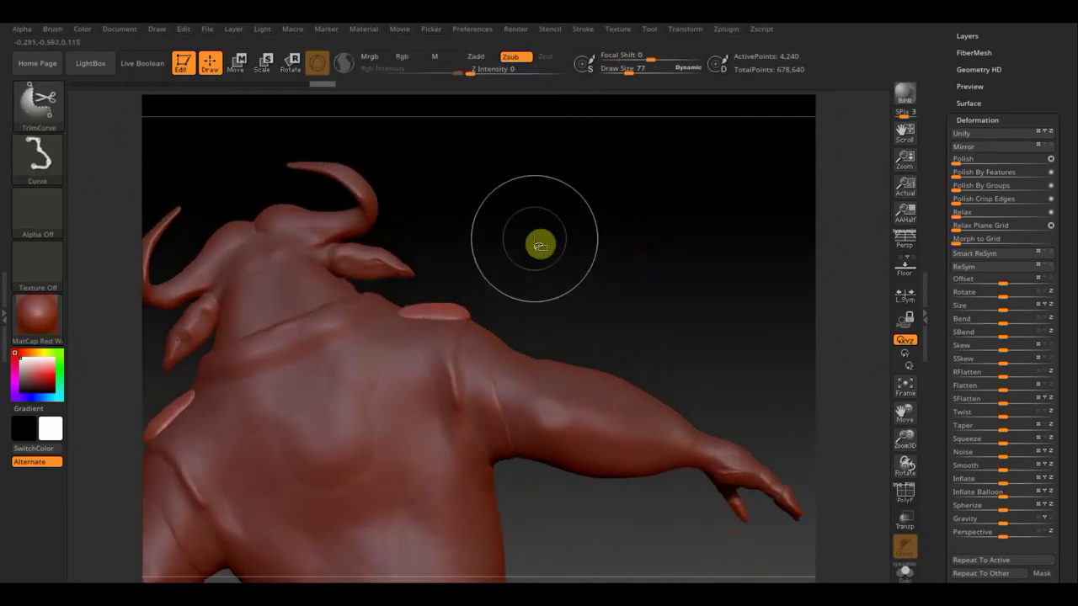
mouse_move(488, 205)
ctrl+shift+mouse_down()
mouse_move(472, 413)
mouse_move(480, 458)
mouse_move(455, 461)
ctrl+shift+mouse_up()
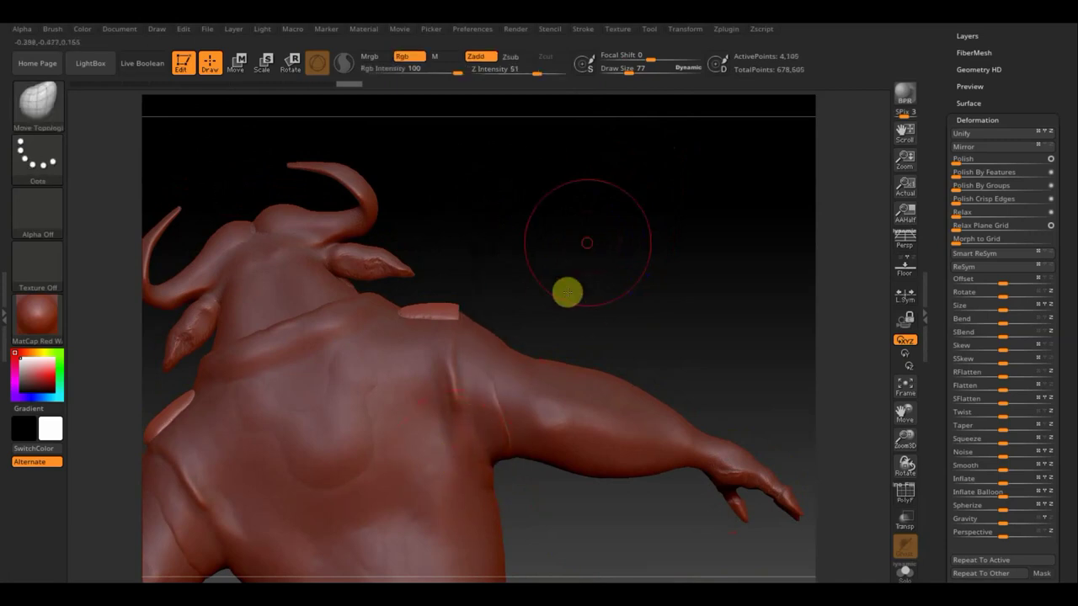
mouse_move(568, 292)
mouse_down()
mouse_move(532, 322)
mouse_move(577, 344)
mouse_move(584, 315)
mouse_up()
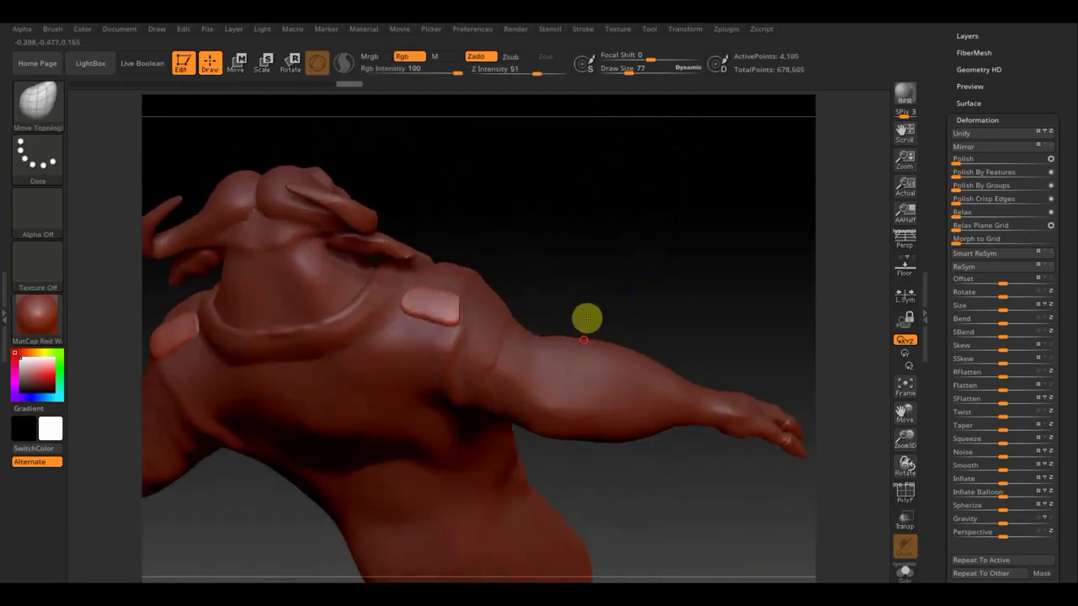
drag(620, 73, 617, 73)
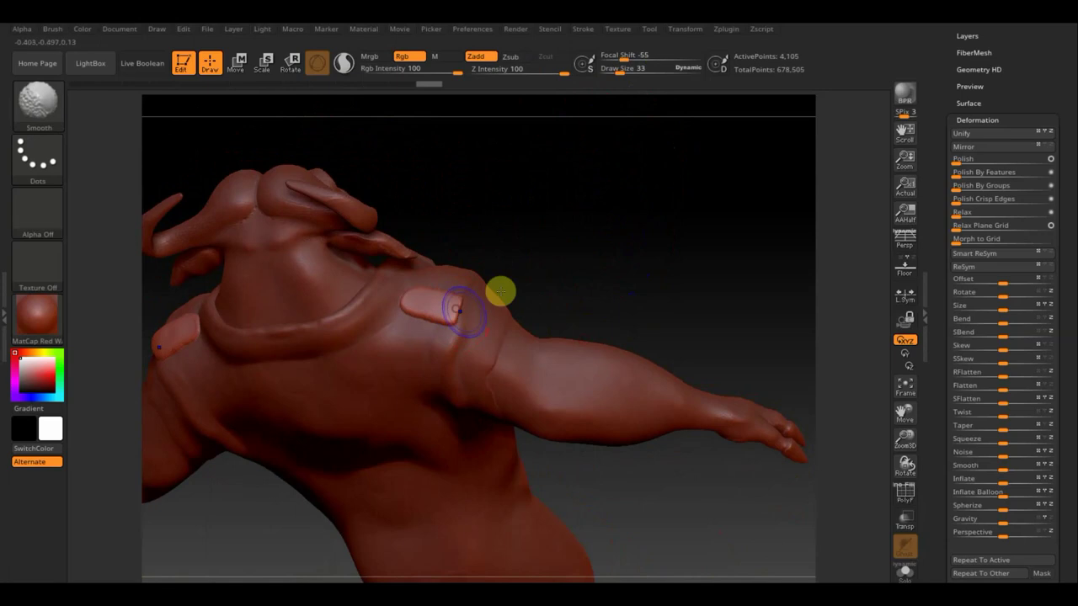
Step: Orbit the model to inspect the shoulder block from front, back and side
mouse_move(500, 291)
mouse_down()
mouse_move(548, 230)
mouse_move(534, 191)
mouse_up()
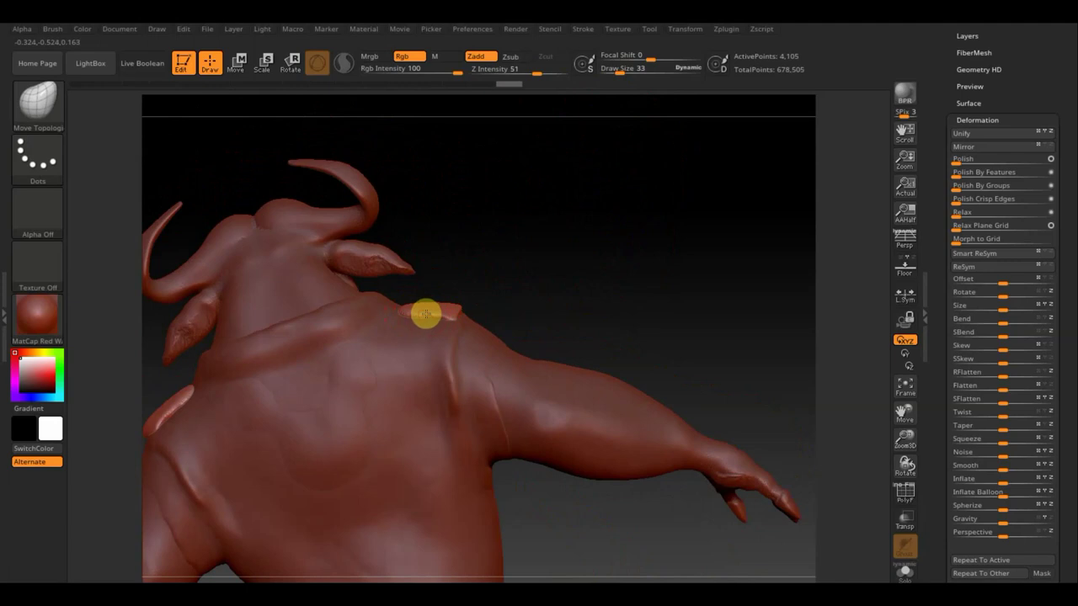
mouse_move(483, 284)
mouse_down()
mouse_move(423, 305)
mouse_move(409, 328)
mouse_up()
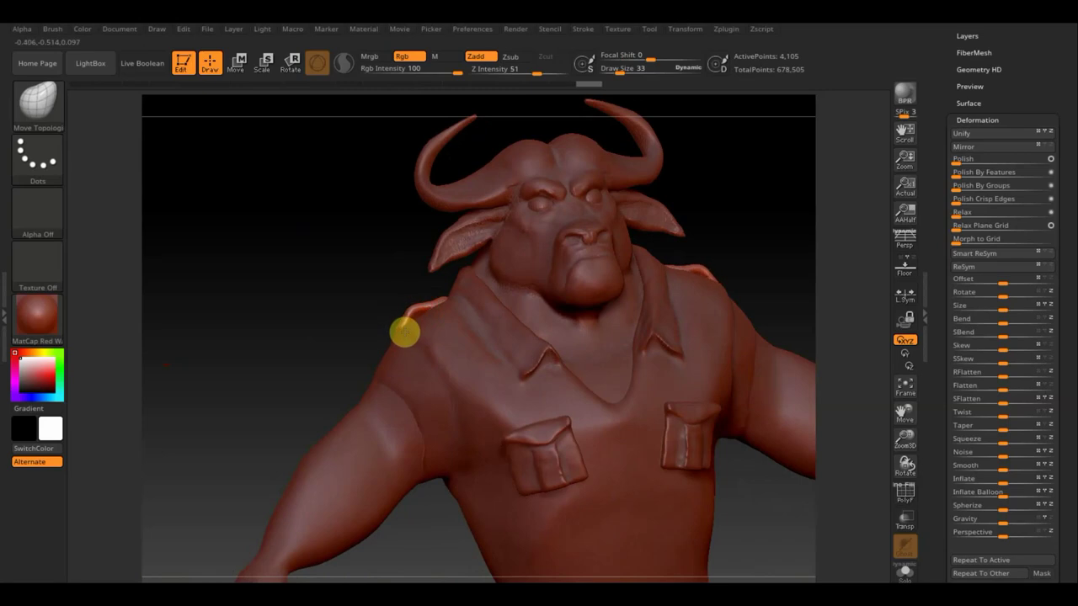
mouse_move(349, 315)
mouse_down()
mouse_move(410, 320)
mouse_move(472, 285)
mouse_move(387, 323)
mouse_up()
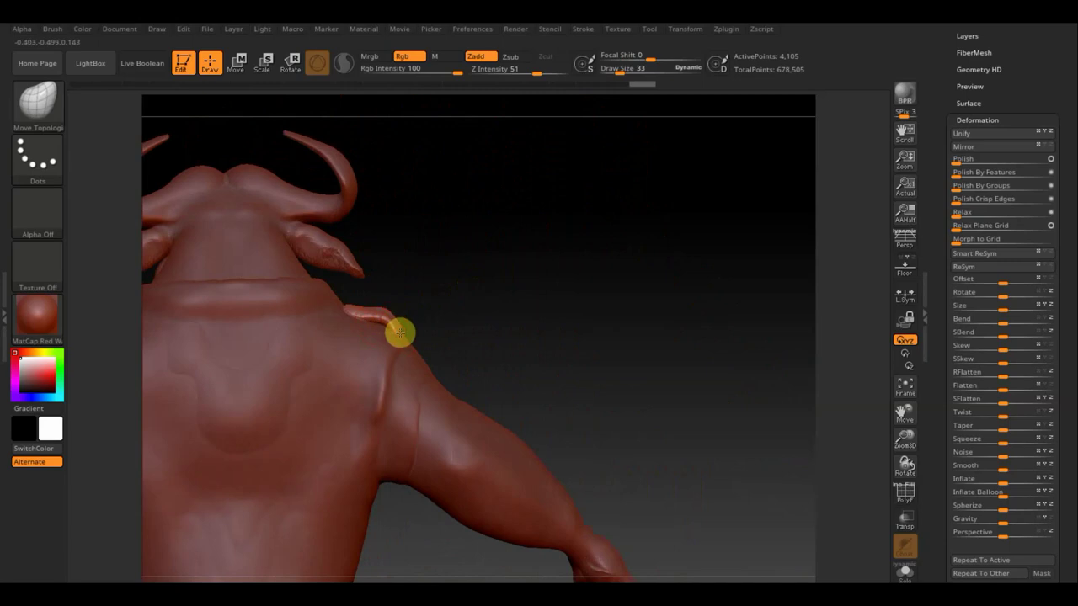
mouse_move(438, 306)
mouse_down()
mouse_move(361, 313)
mouse_move(391, 303)
mouse_up()
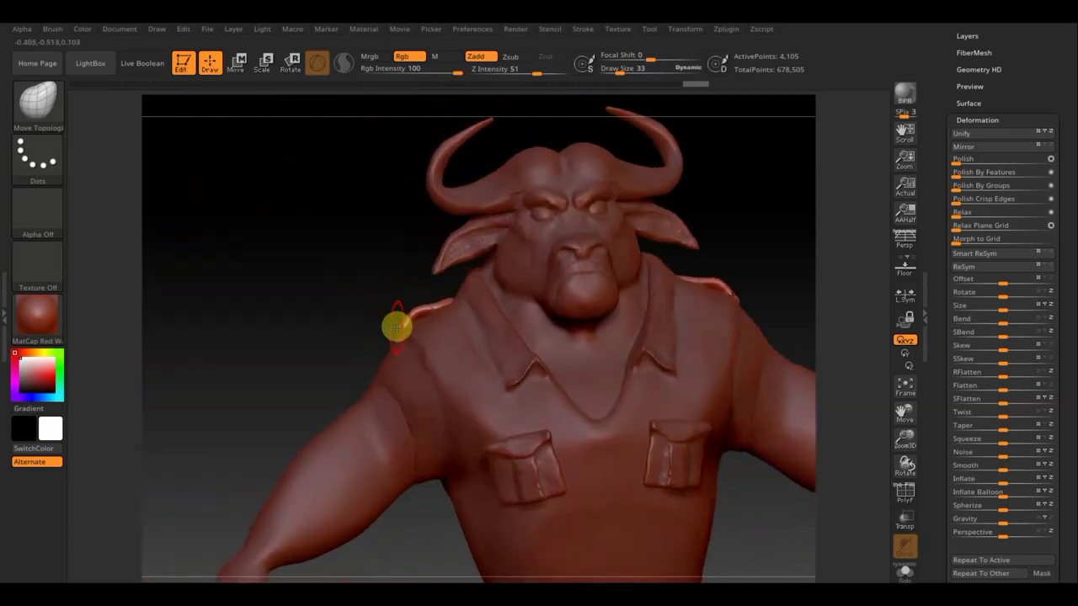
mouse_move(399, 322)
mouse_down()
mouse_move(356, 294)
mouse_move(330, 298)
mouse_up()
mouse_move(393, 310)
mouse_down()
mouse_move(397, 294)
mouse_move(378, 287)
mouse_move(407, 281)
mouse_move(370, 274)
mouse_move(480, 294)
mouse_up()
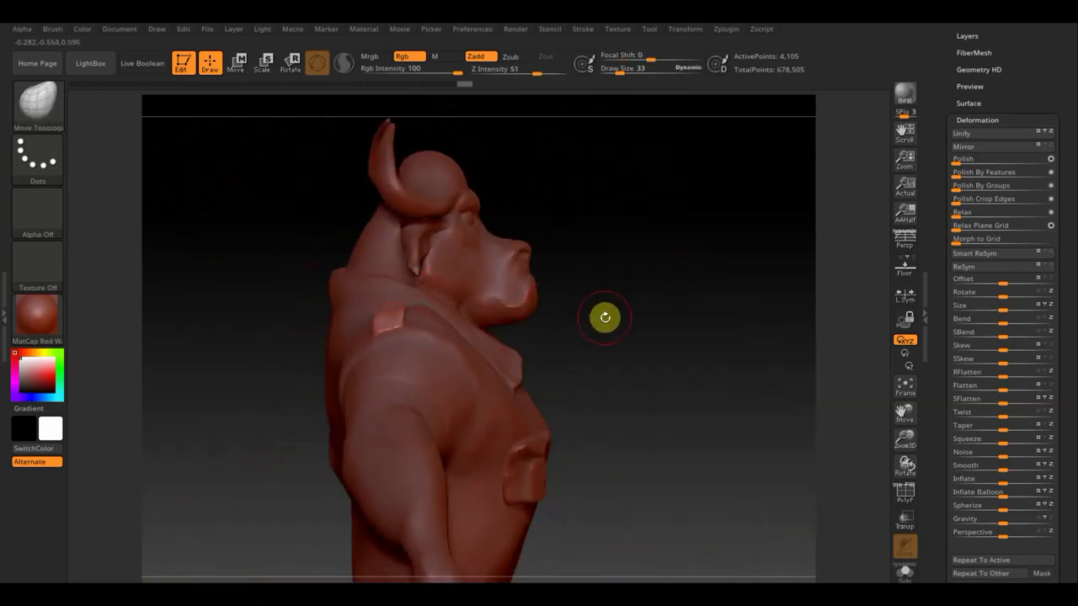
Step: Tilt the shoulder block slightly with the Transpose rotate gizmo, then return to Draw mode
click(237, 64)
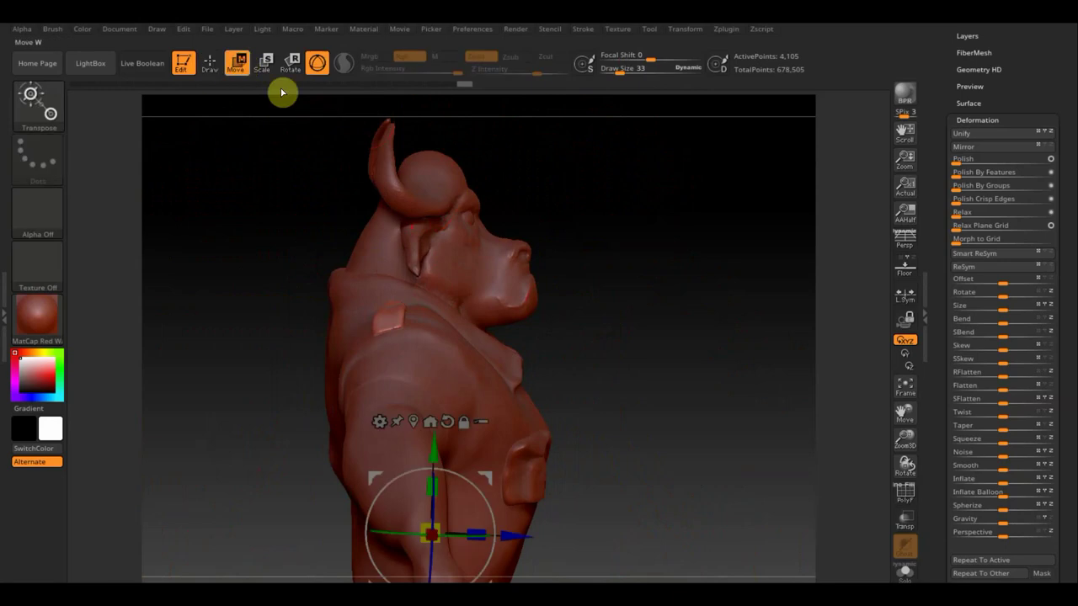
drag(466, 481, 468, 485)
mouse_move(669, 347)
mouse_down()
mouse_move(666, 440)
mouse_move(664, 418)
mouse_up()
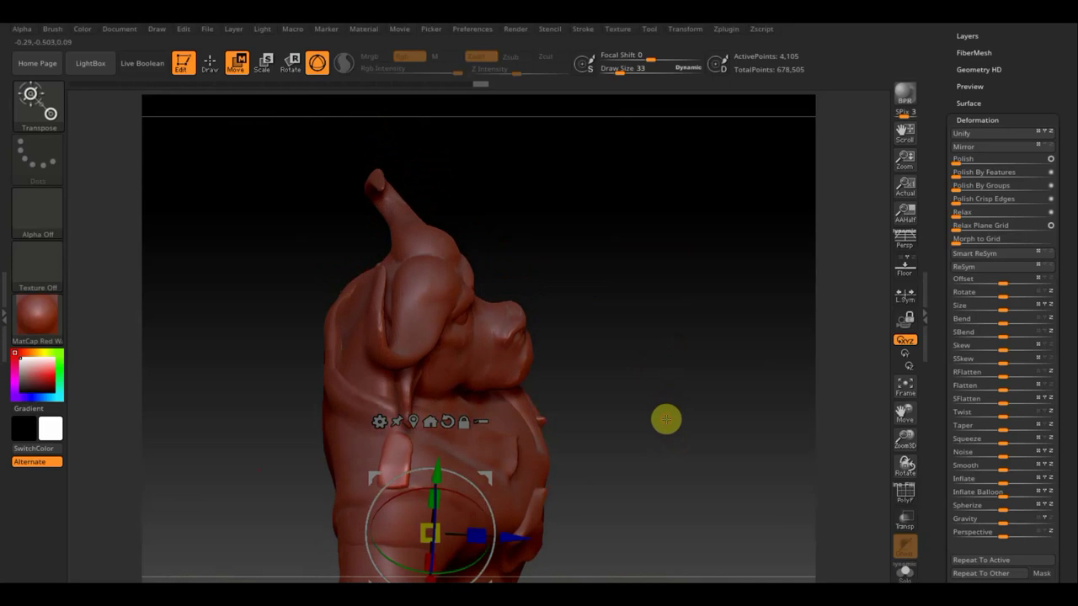
drag(477, 486, 475, 480)
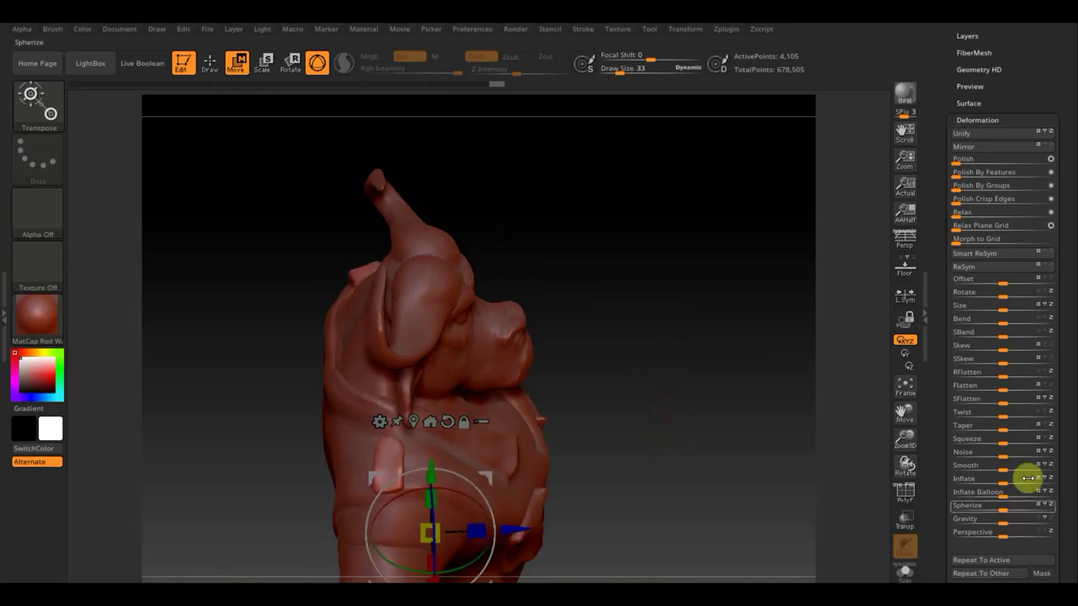
scroll(1052, 253, up, 5)
click(974, 150)
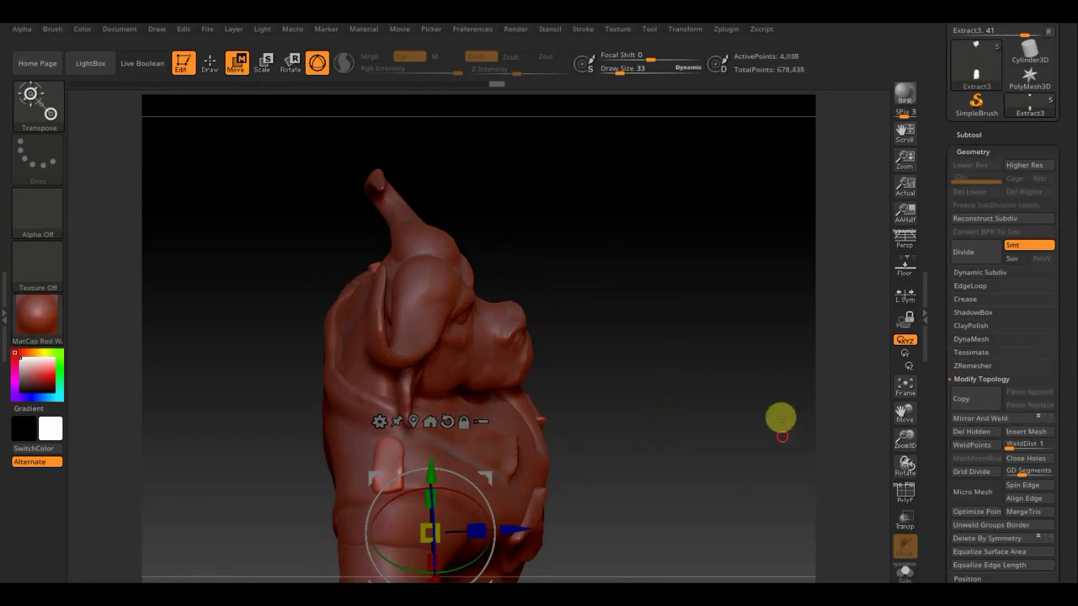
mouse_move(780, 418)
mouse_down()
mouse_move(739, 349)
mouse_move(685, 385)
mouse_move(770, 365)
mouse_up()
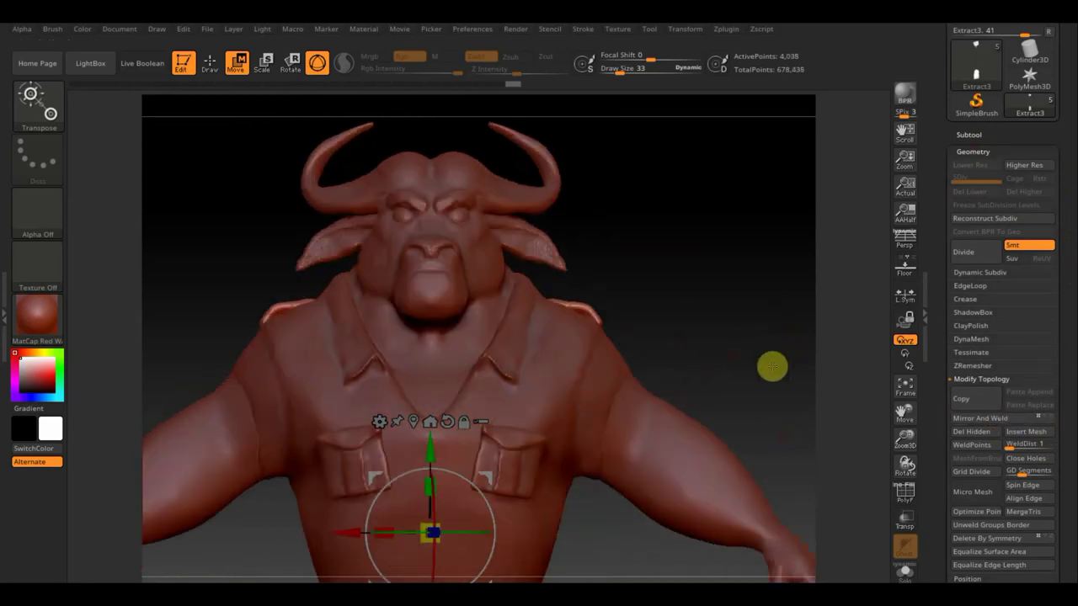
mouse_move(618, 553)
ctrl+right_down()
mouse_move(604, 472)
mouse_move(640, 412)
mouse_move(680, 272)
ctrl+right_up()
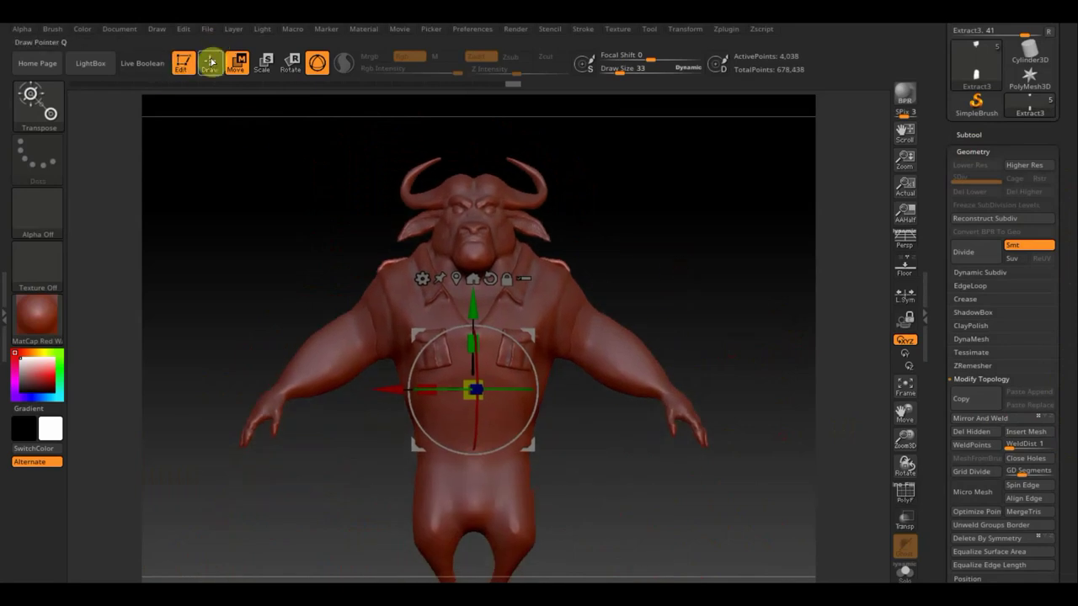
click(210, 64)
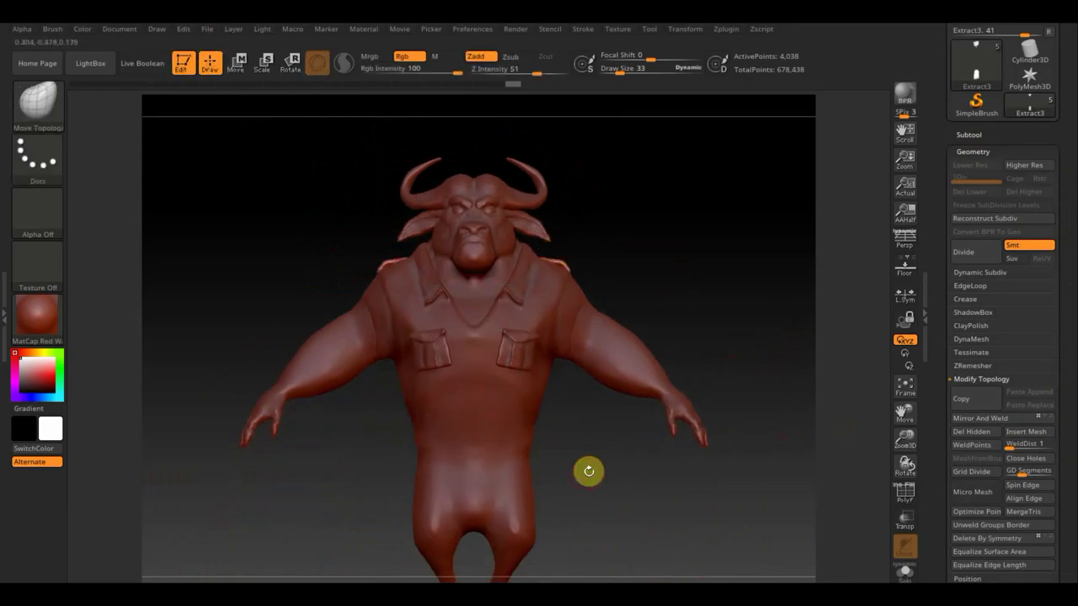
Step: Hide the одежда shirt and Extract0 chest pocket subtools
scroll(592, 471, up, 2)
scroll(594, 472, up, 2)
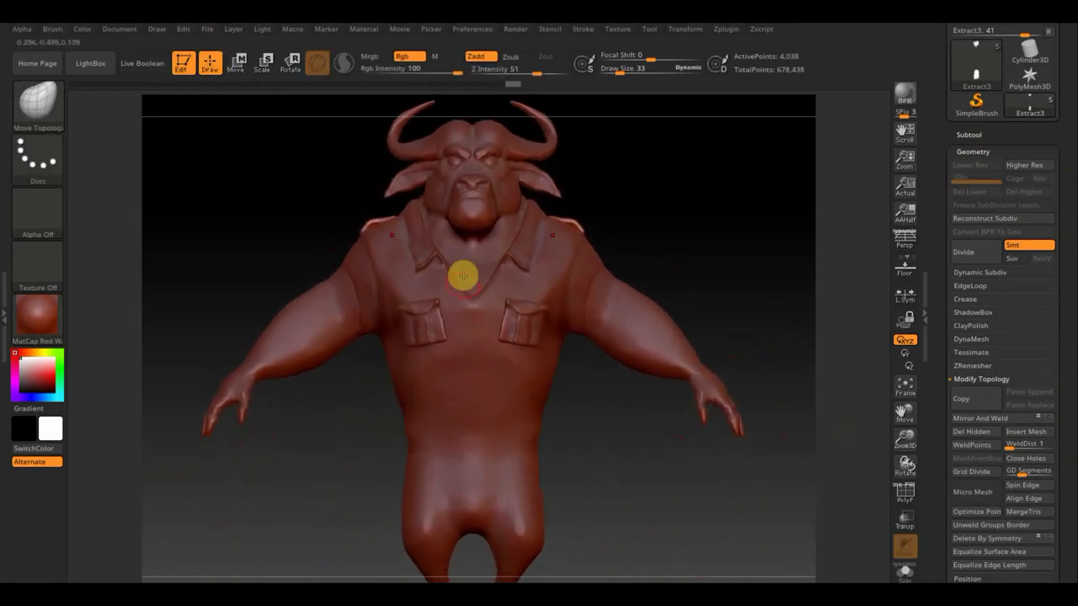
click(969, 132)
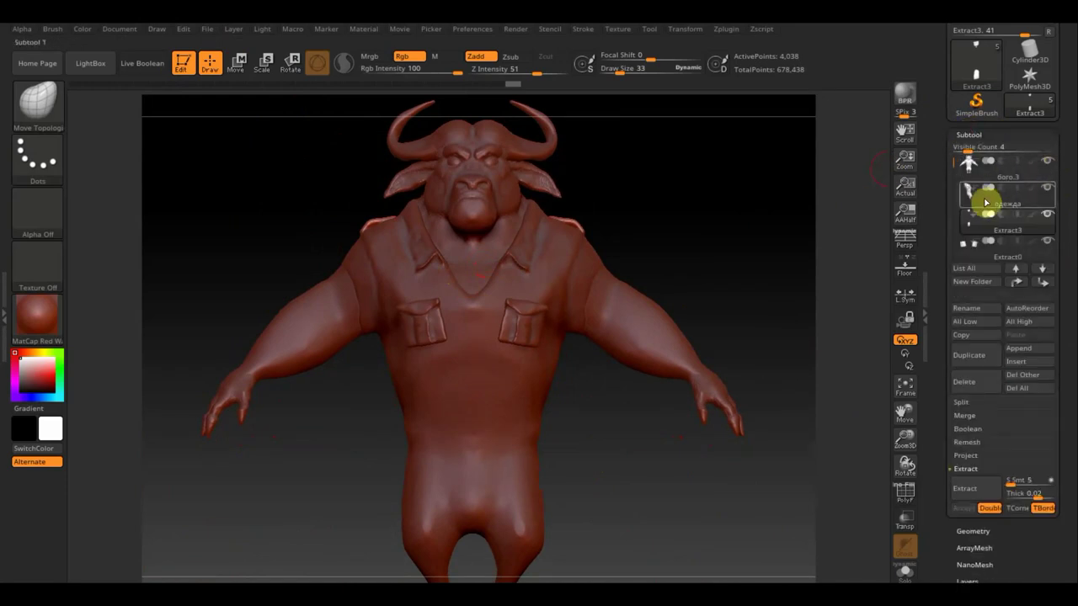
click(1046, 186)
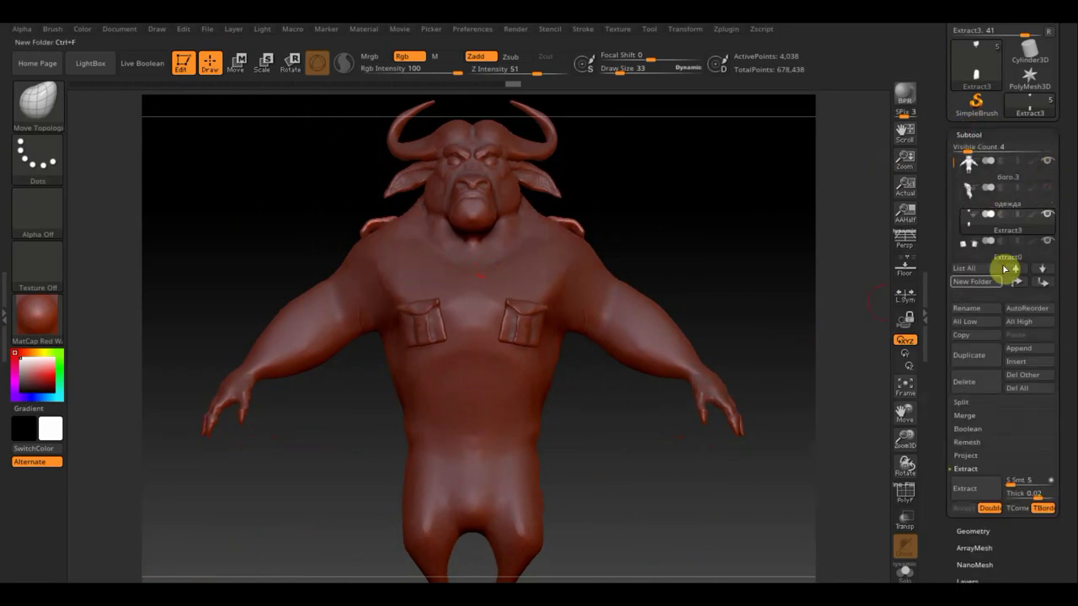
click(1048, 243)
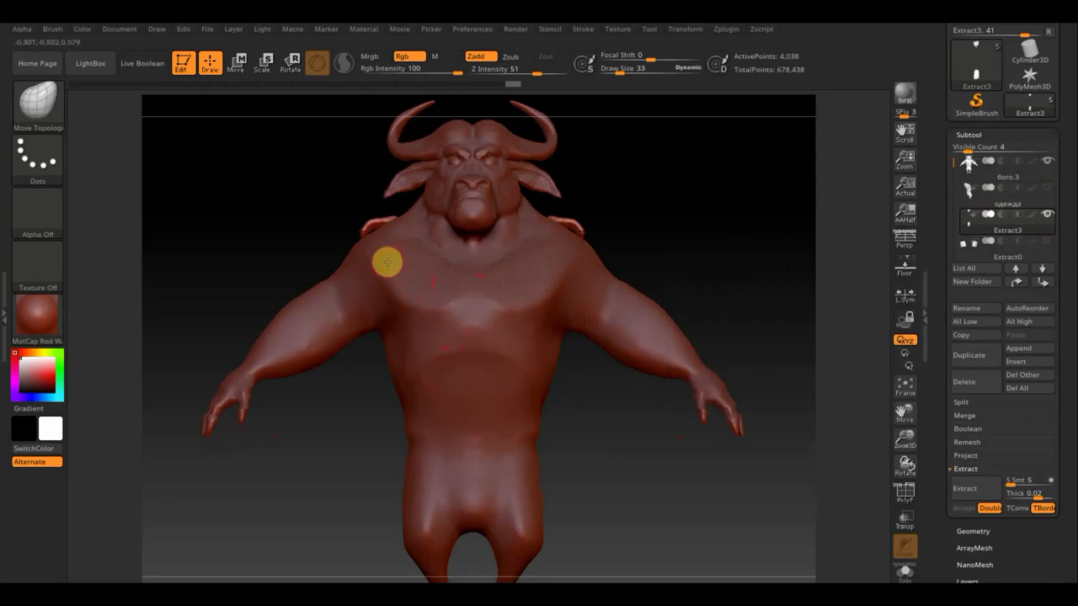
Step: On боро.3, paint a symmetric vest mask over chest and belly at brush size 45
click(985, 179)
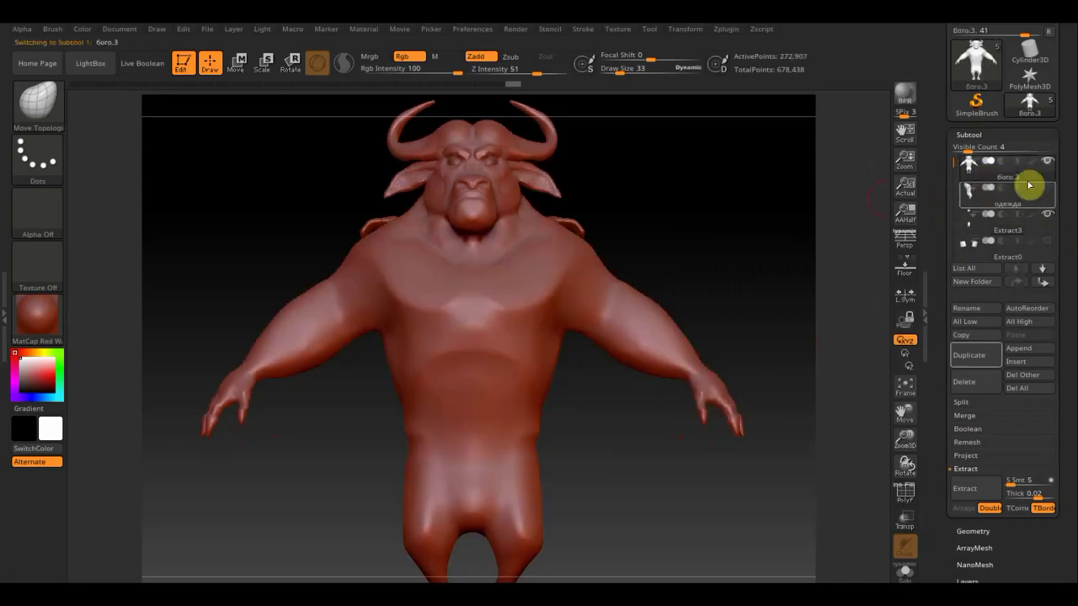
key(ctrl)
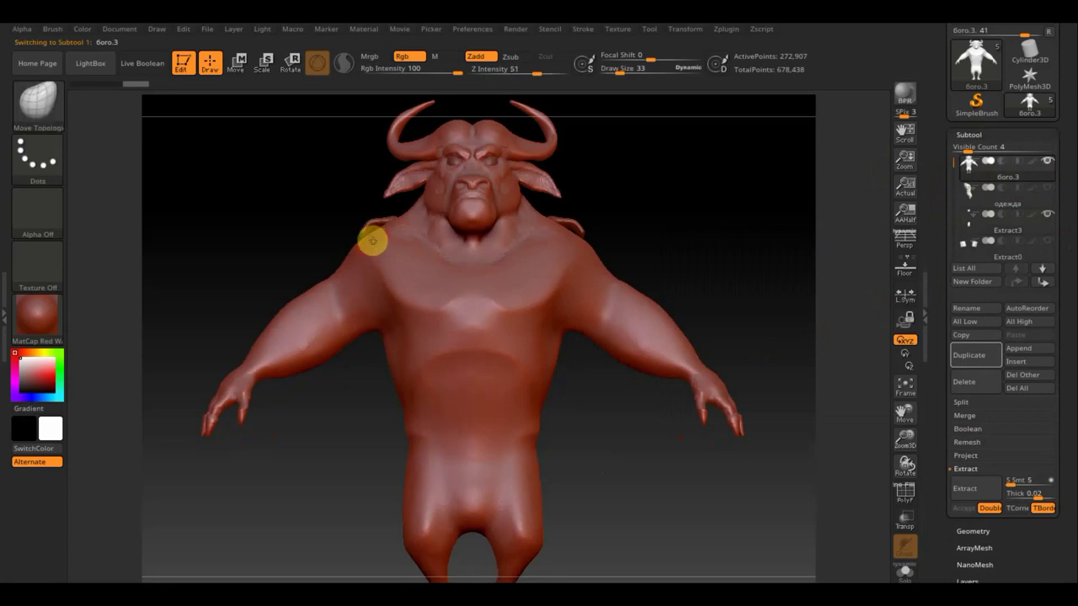
key(ctrl)
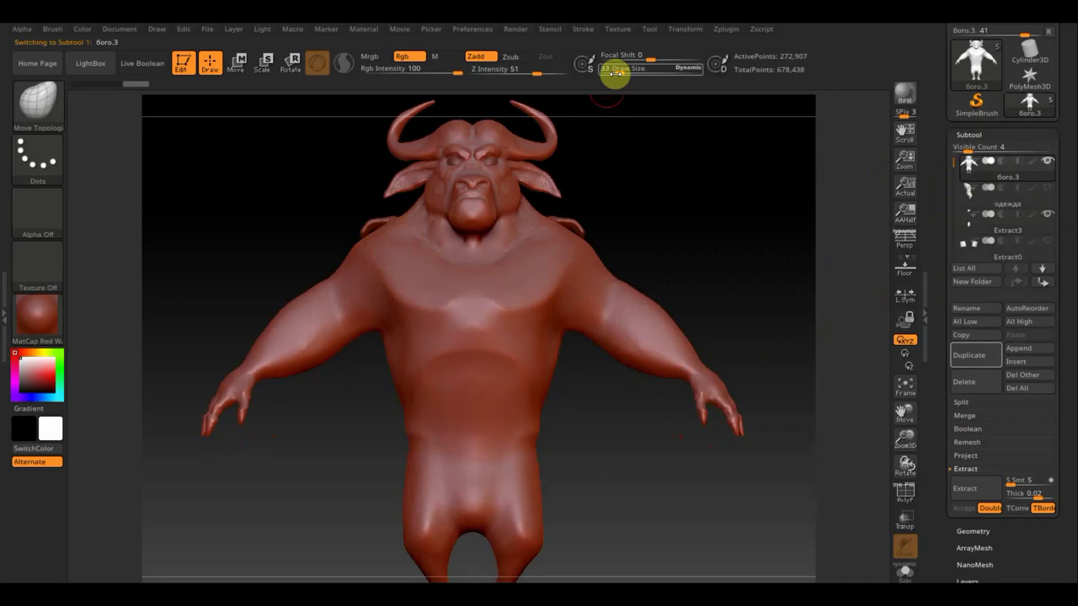
drag(615, 73, 624, 75)
key(ctrl)
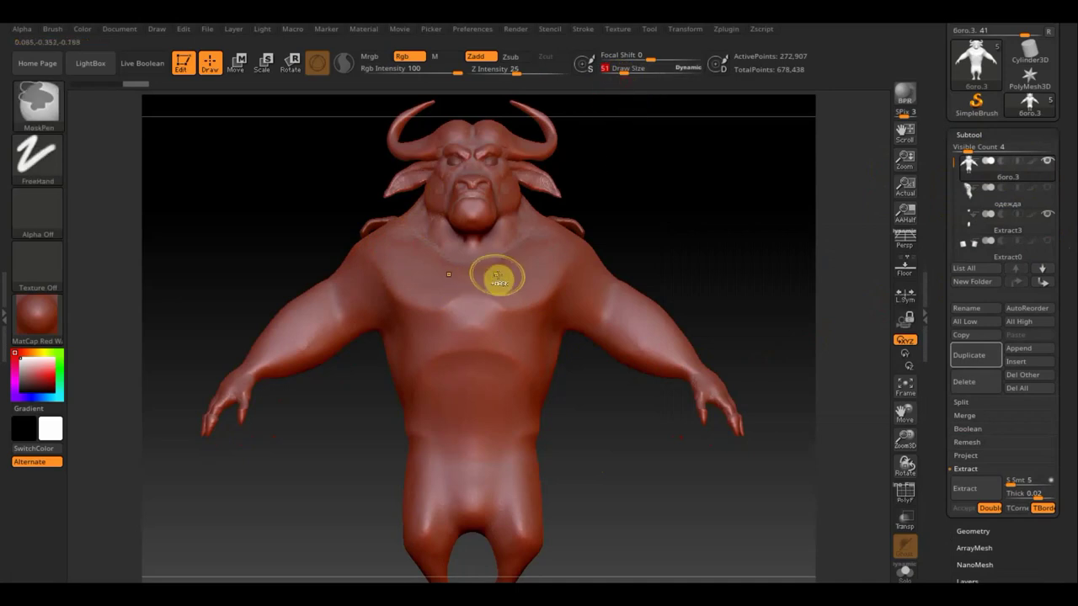
mouse_move(507, 278)
ctrl+mouse_down()
mouse_move(428, 272)
mouse_move(388, 229)
mouse_move(411, 346)
ctrl+mouse_up()
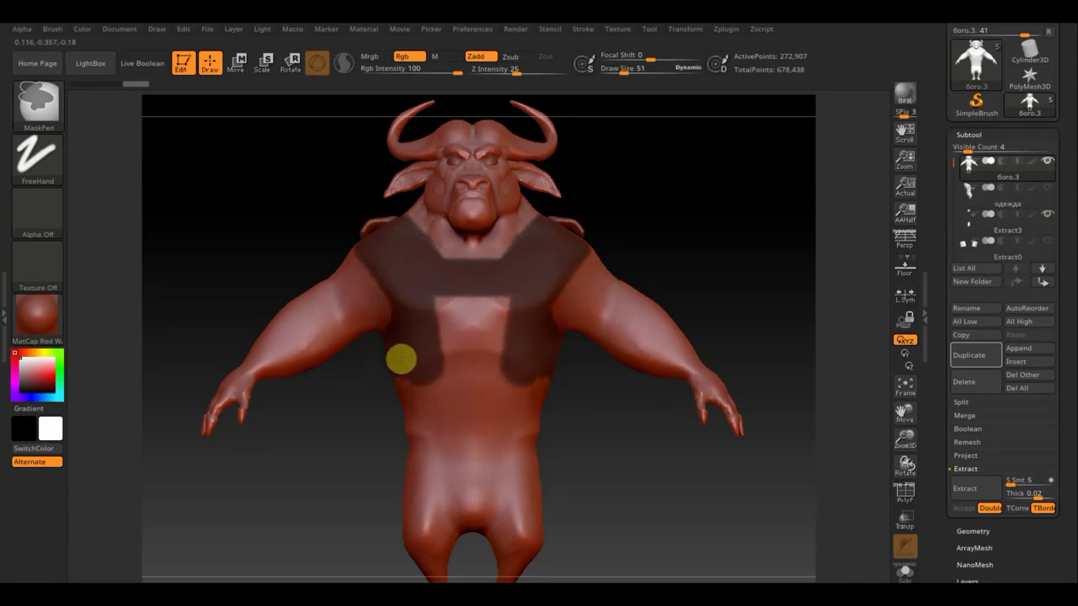
mouse_move(399, 358)
ctrl+mouse_down()
mouse_move(452, 359)
mouse_move(440, 306)
mouse_move(466, 335)
mouse_move(491, 395)
mouse_move(396, 407)
mouse_move(545, 414)
ctrl+mouse_up()
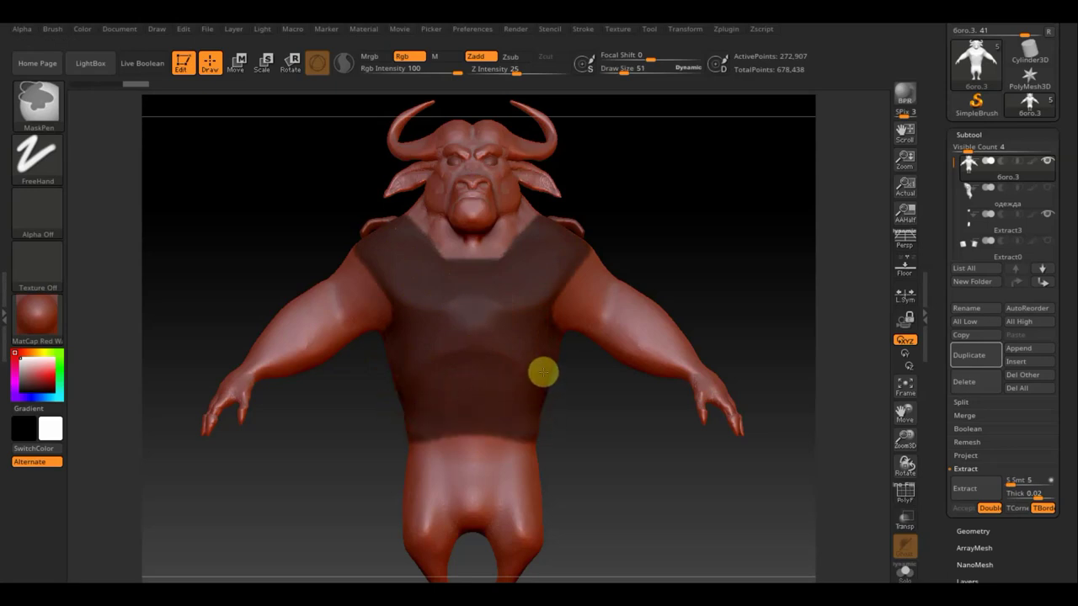
mouse_move(699, 252)
mouse_down()
mouse_move(598, 258)
mouse_move(543, 410)
mouse_move(621, 380)
mouse_move(538, 385)
mouse_move(524, 345)
mouse_move(524, 255)
mouse_move(500, 248)
mouse_move(587, 207)
mouse_move(534, 262)
mouse_move(625, 308)
mouse_move(641, 292)
mouse_move(603, 267)
mouse_move(601, 367)
mouse_up()
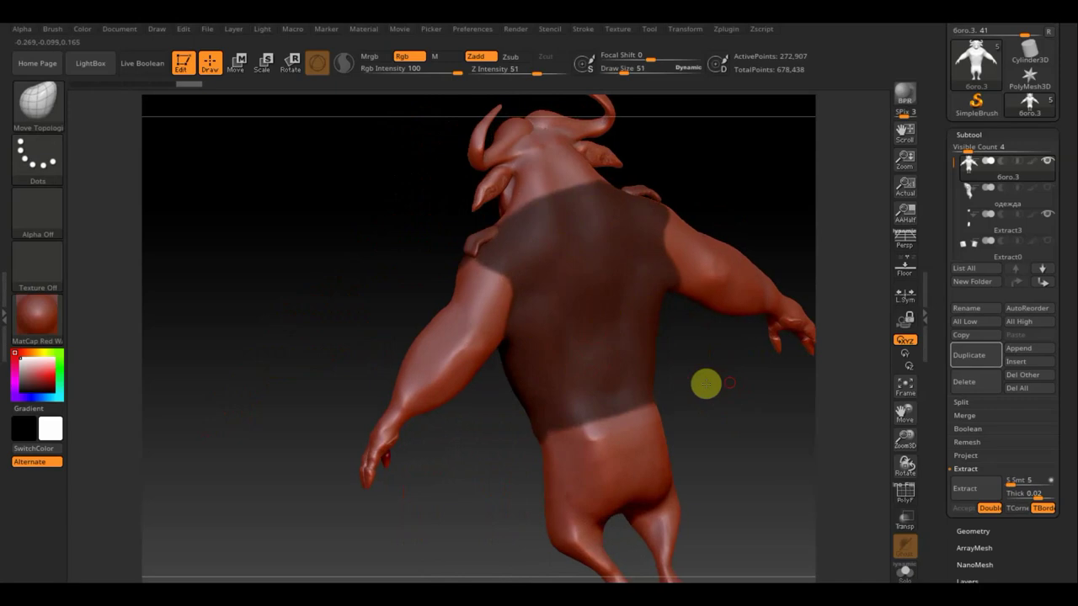
Step: Extend the vest mask up the back and erase the stray mask near the armpit
drag(705, 384, 696, 388)
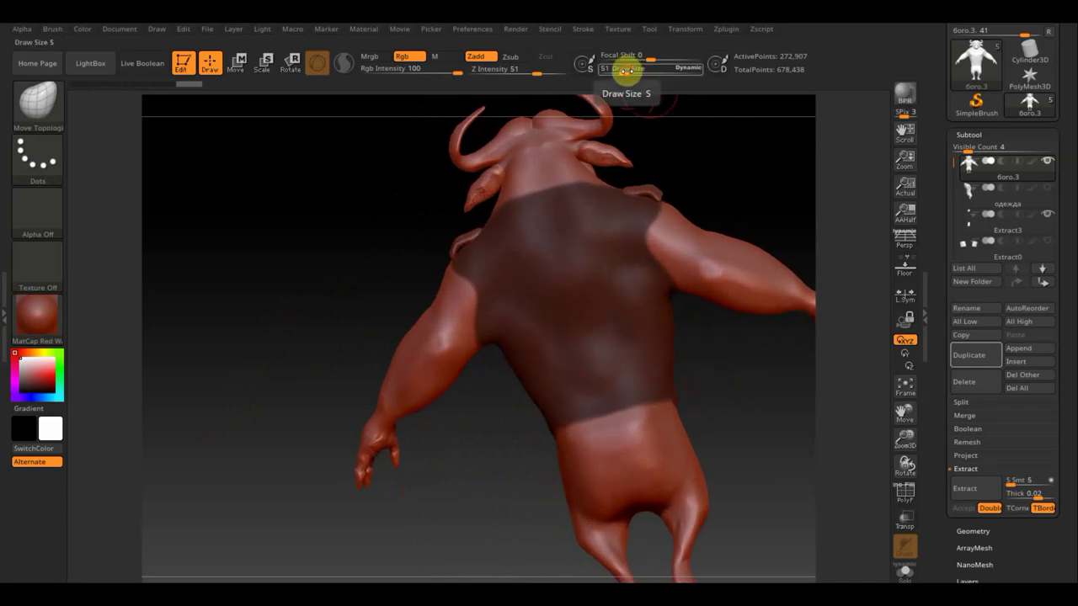
key(ctrl)
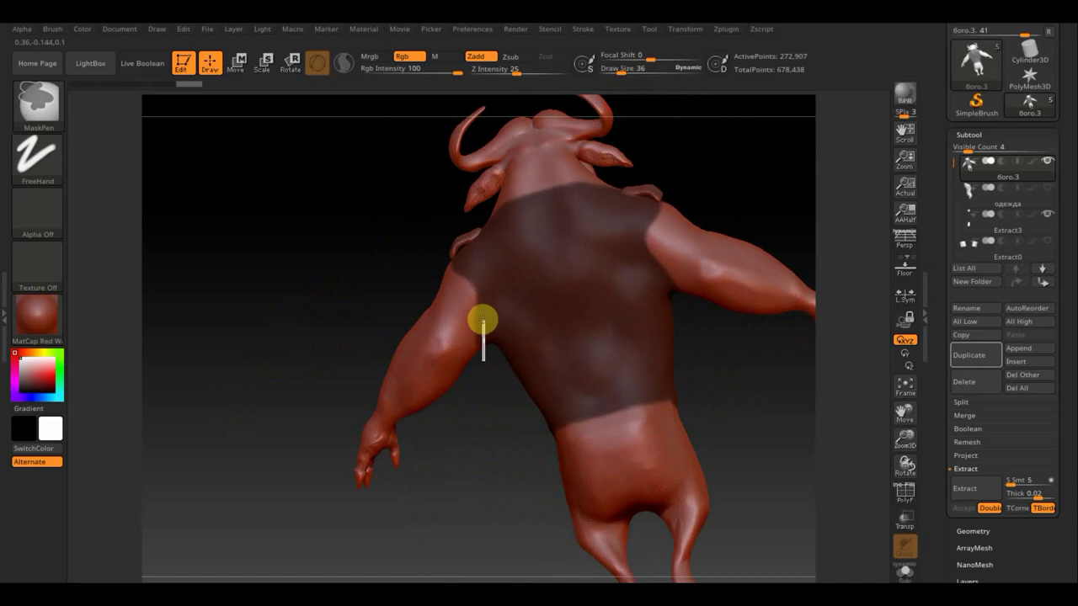
ctrl+drag(481, 361, 462, 262)
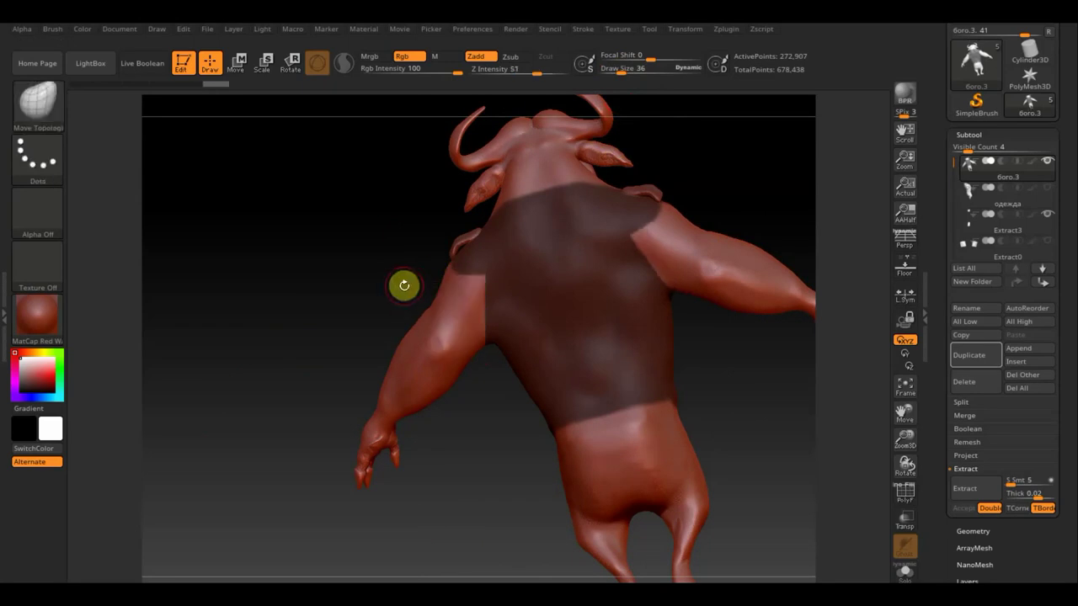
key(ctrl)
key(ctrl)
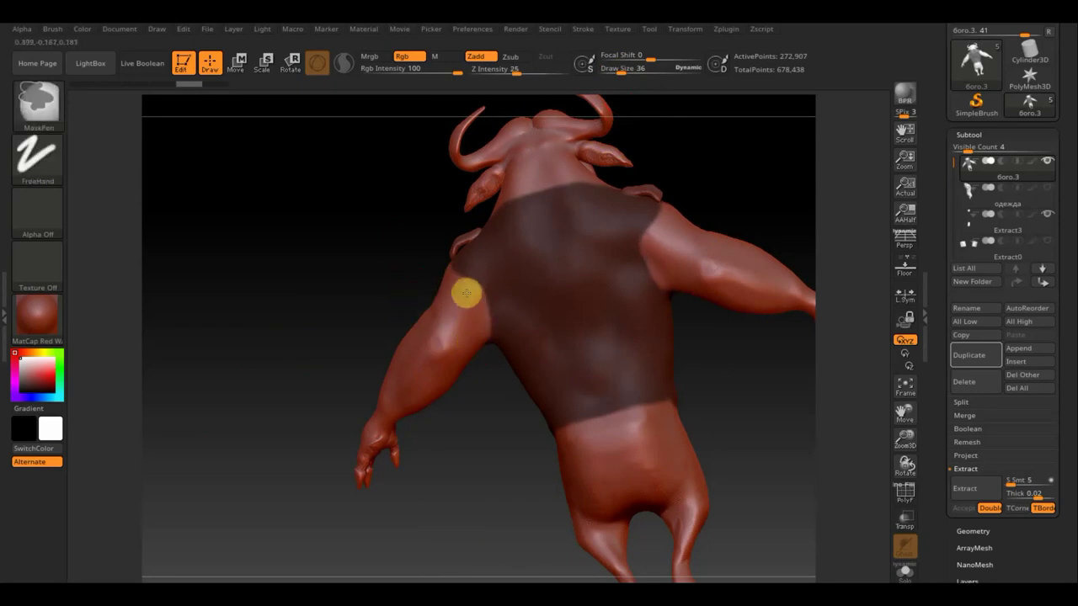
mouse_move(365, 286)
mouse_down()
mouse_move(457, 264)
mouse_move(469, 267)
mouse_move(462, 280)
mouse_up()
key(ctrl)
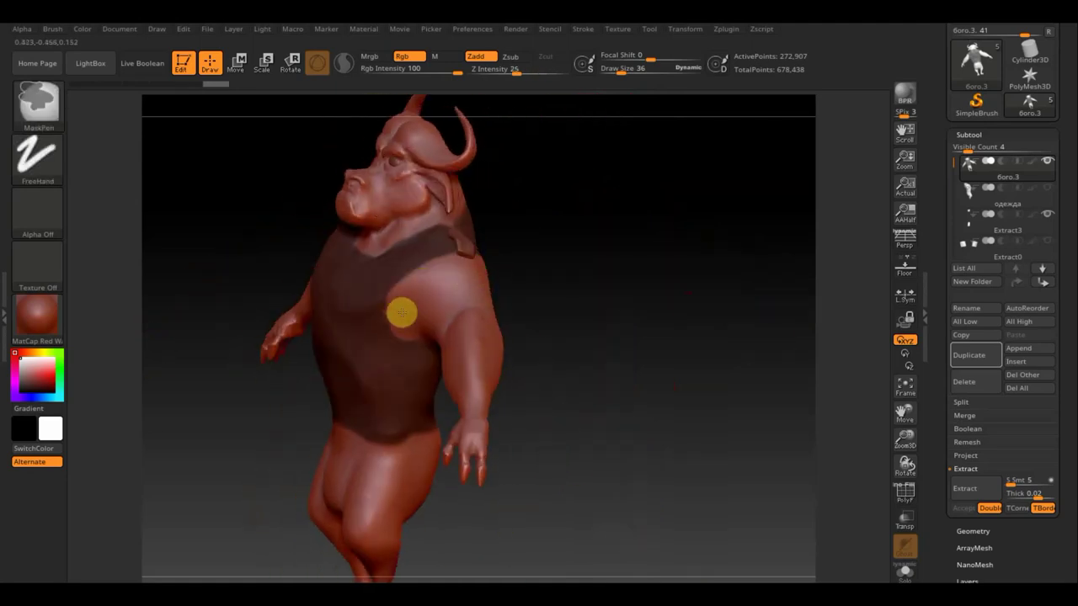
mouse_move(615, 317)
mouse_down()
mouse_move(592, 277)
mouse_move(645, 277)
mouse_move(776, 204)
mouse_move(615, 295)
mouse_up()
key(ctrl)
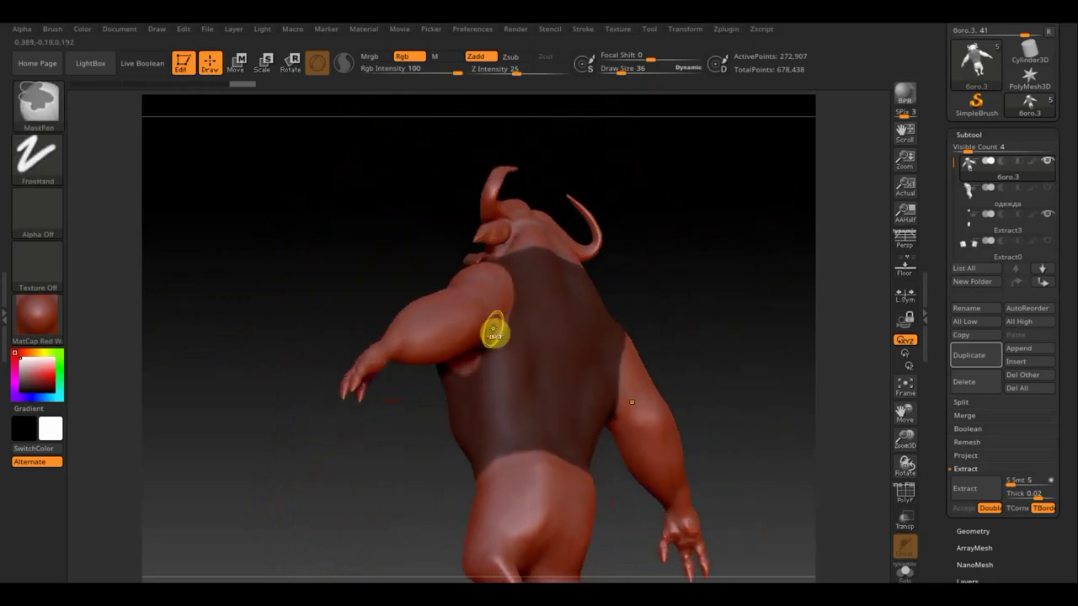
ctrl+alt+drag(465, 362, 500, 328)
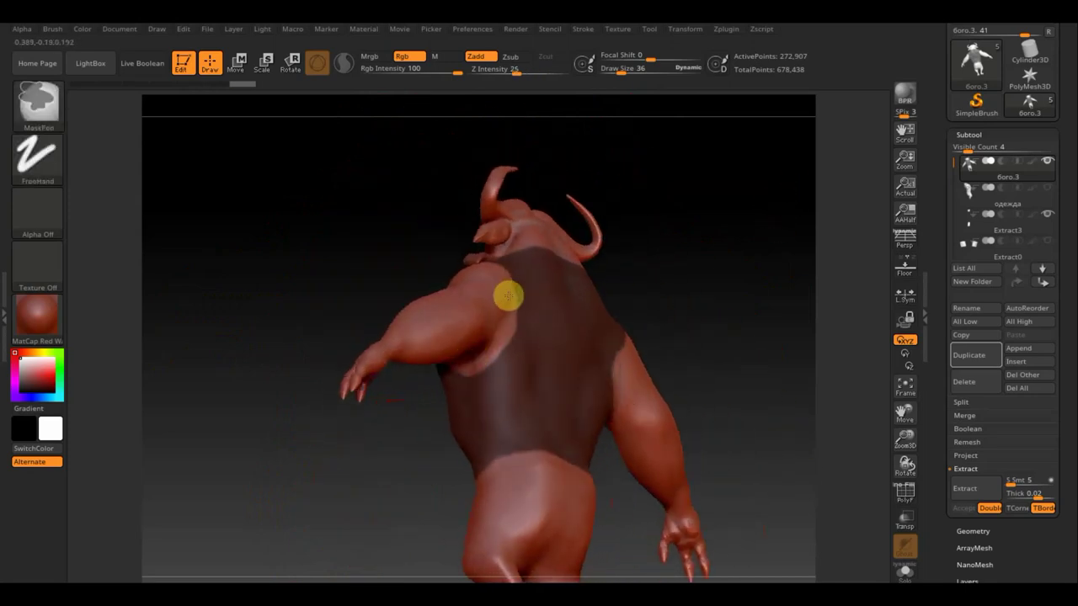
mouse_move(322, 265)
mouse_down()
mouse_move(565, 223)
mouse_move(575, 238)
mouse_up()
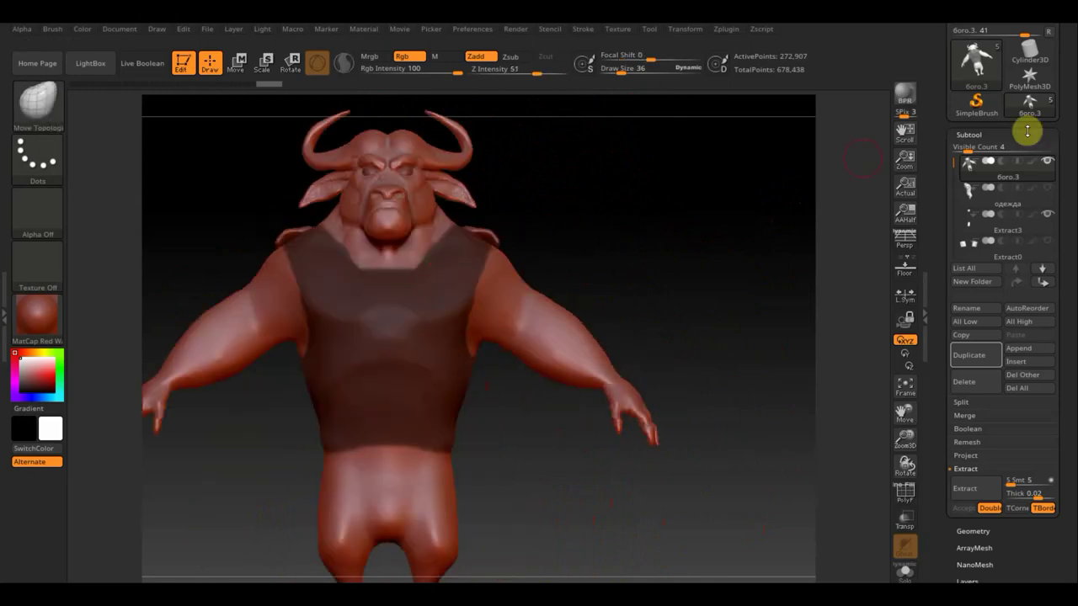
mouse_move(1006, 193)
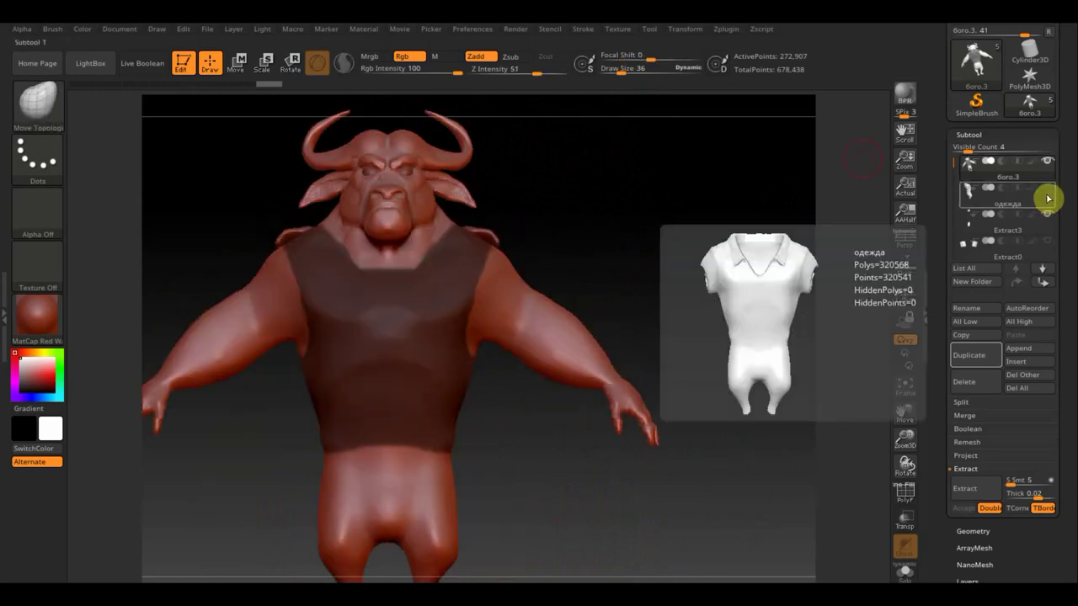
Step: Extract the vest mask with Thick near 0 and accept it as subtool Extract6
click(1046, 193)
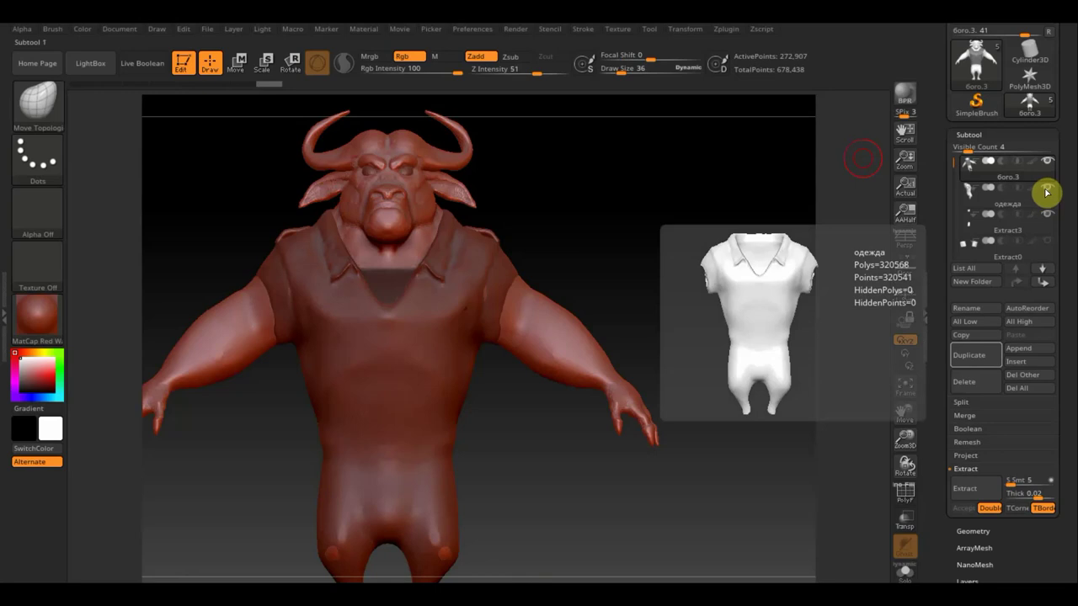
click(1047, 189)
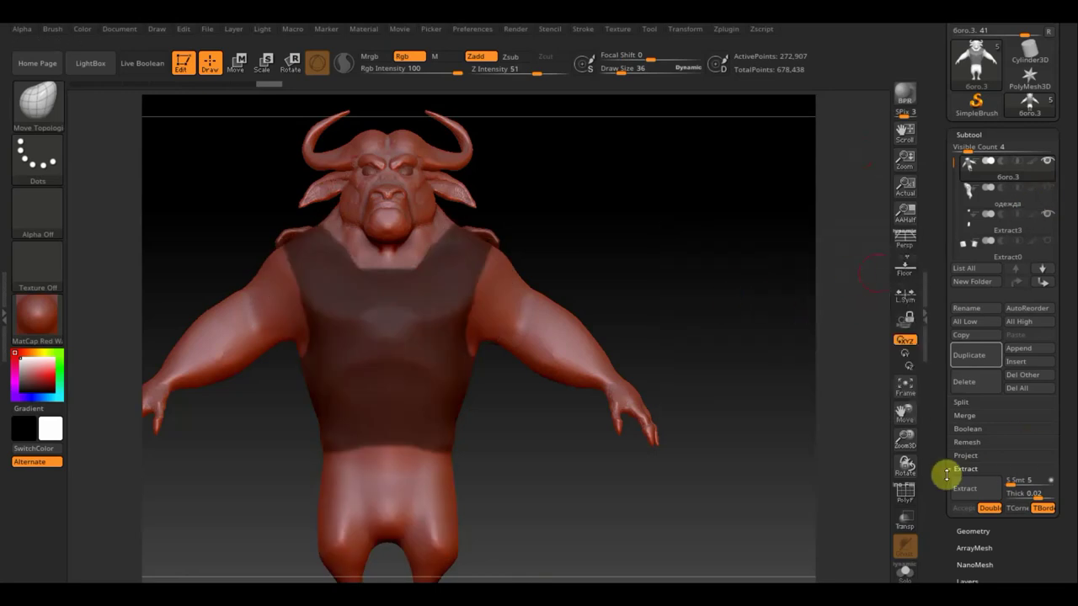
click(965, 495)
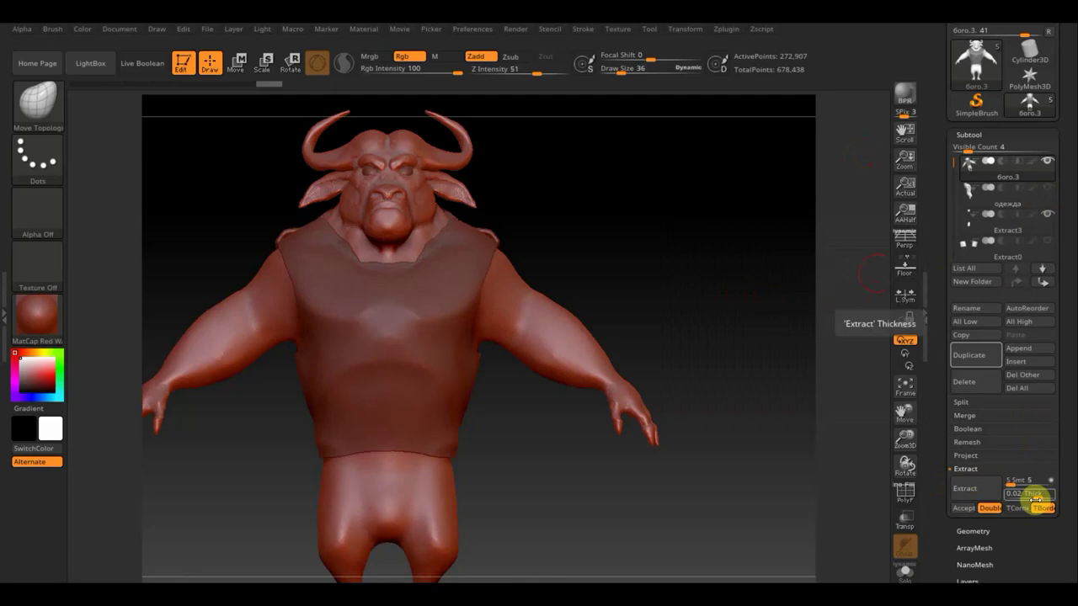
drag(1038, 498, 1035, 497)
text(0.00083)
key(Return)
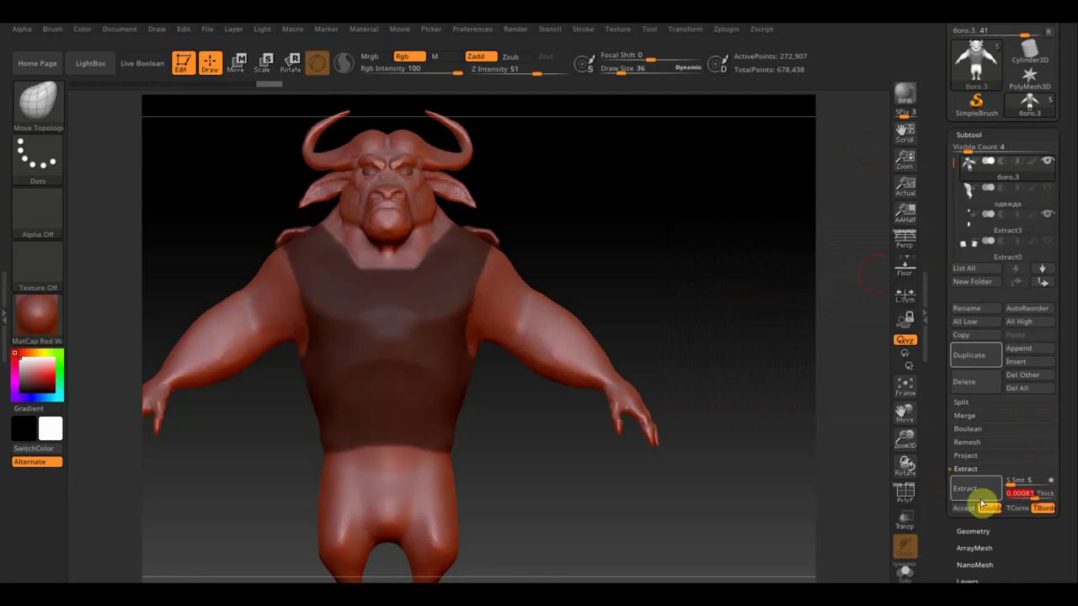
click(977, 493)
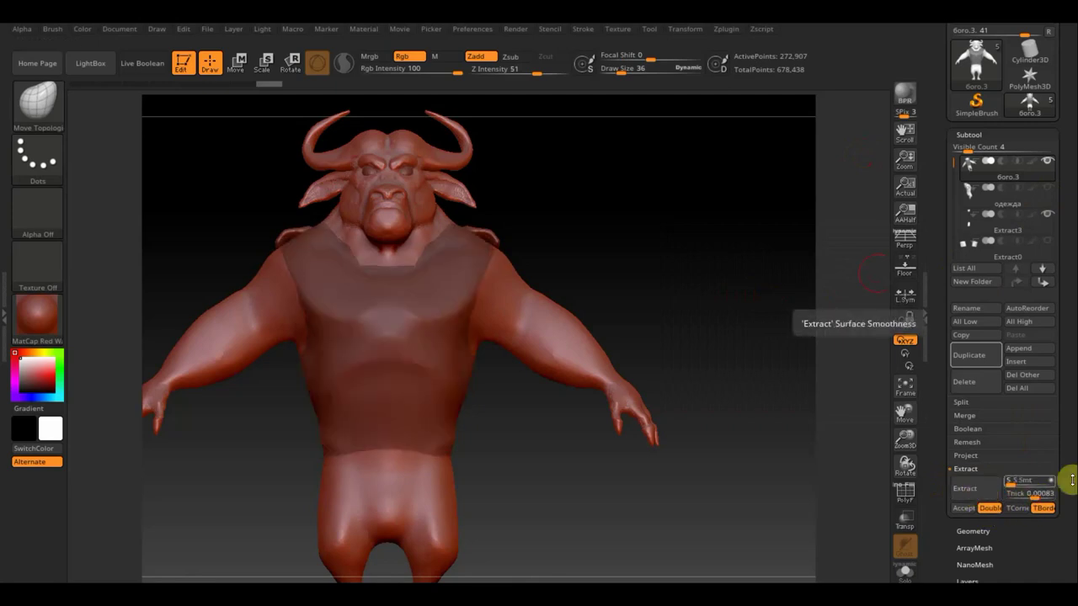
click(1033, 493)
text(0.)
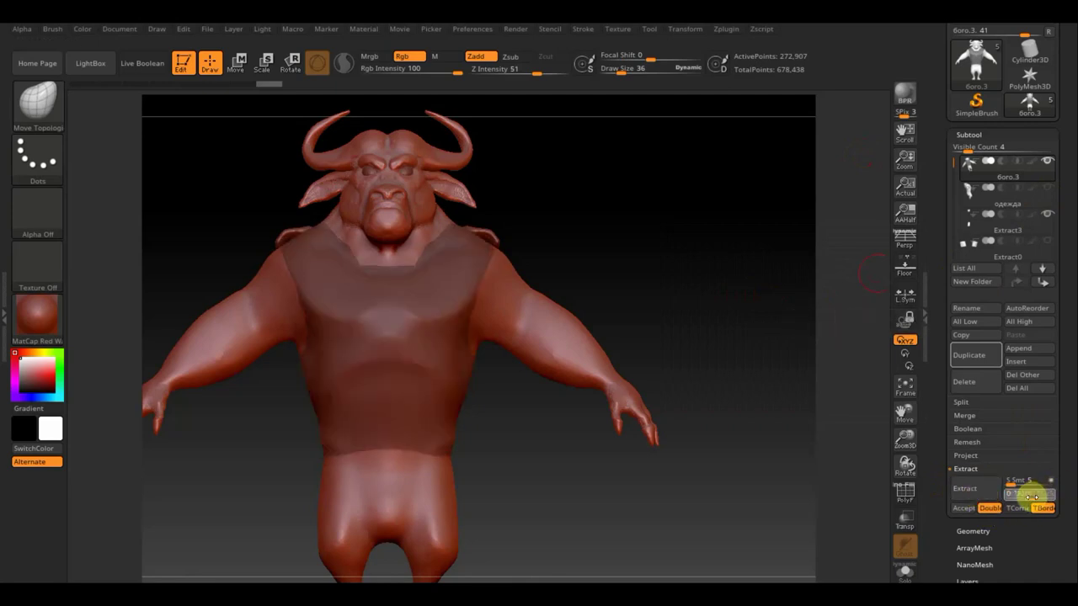
key(Return)
click(976, 493)
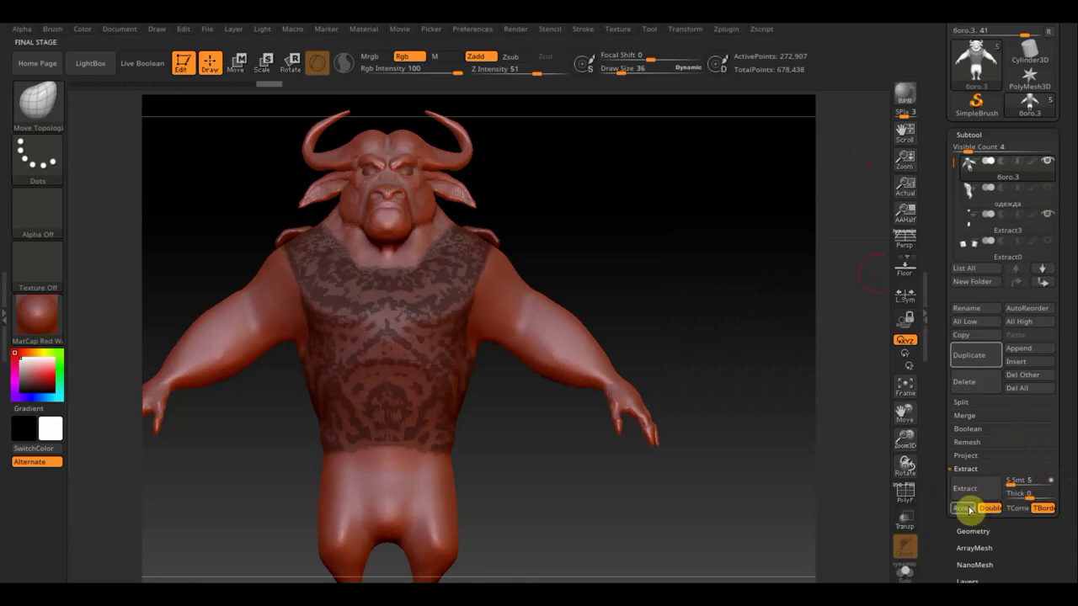
click(965, 509)
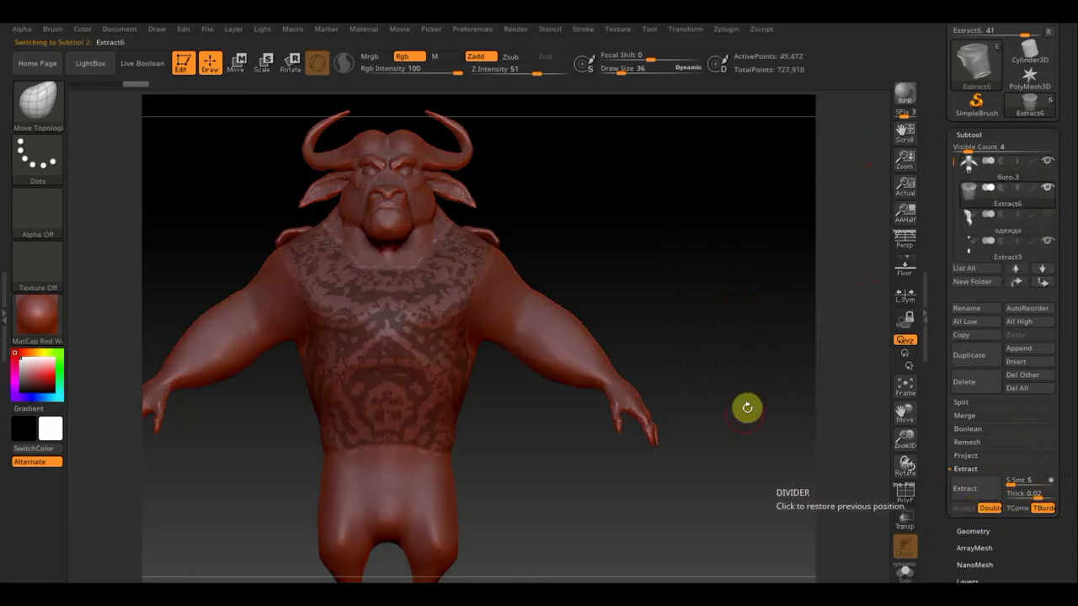
Step: Set the Deformation Inflate value to 2 on the Extract6 shirt
scroll(1042, 559, down, 5)
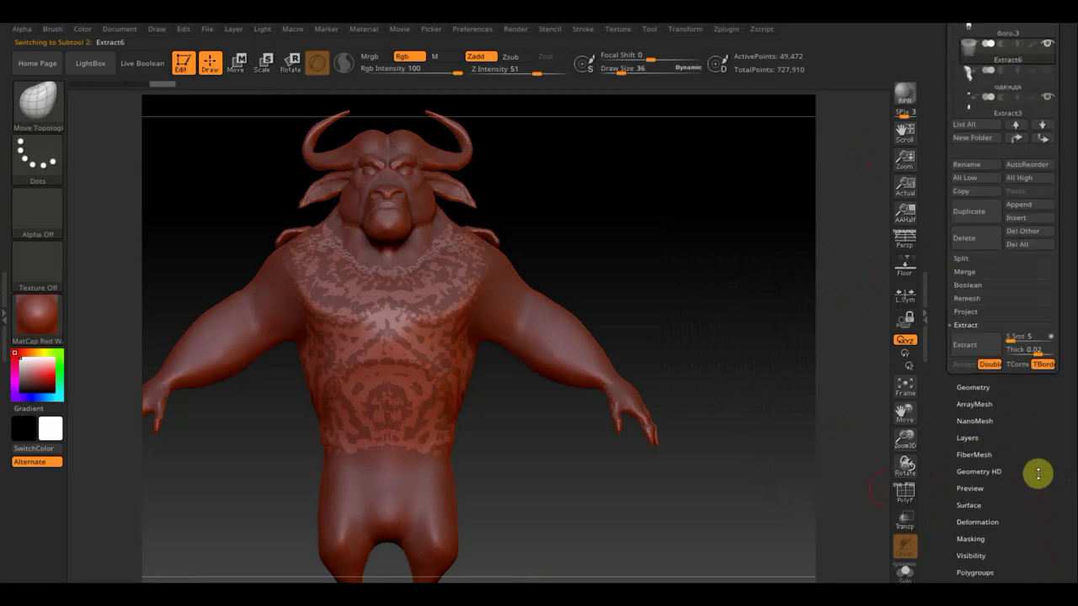
scroll(1037, 474, down, 5)
click(984, 341)
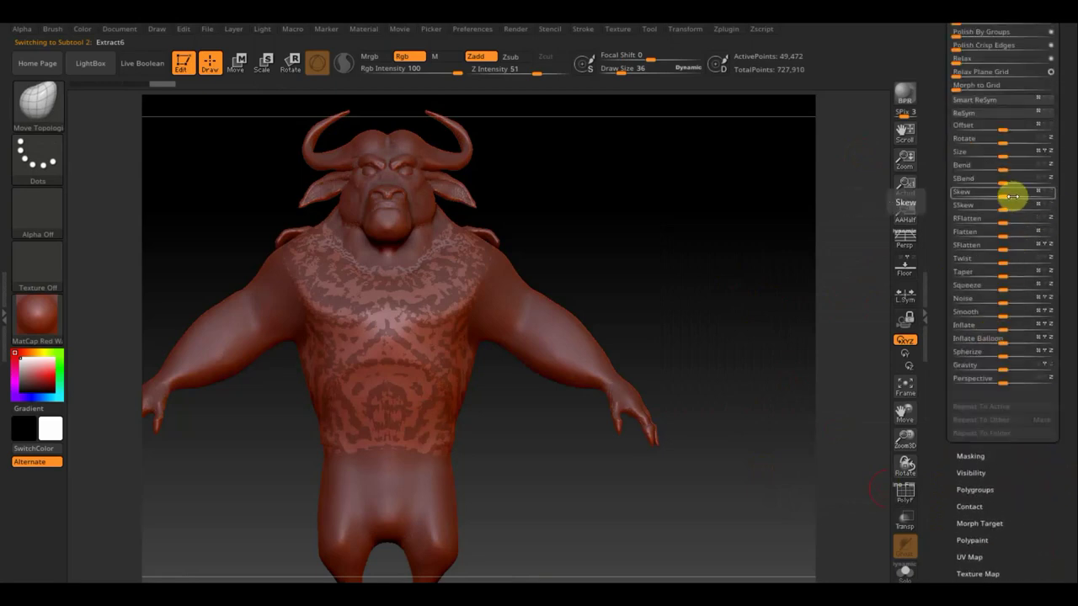
click(1004, 327)
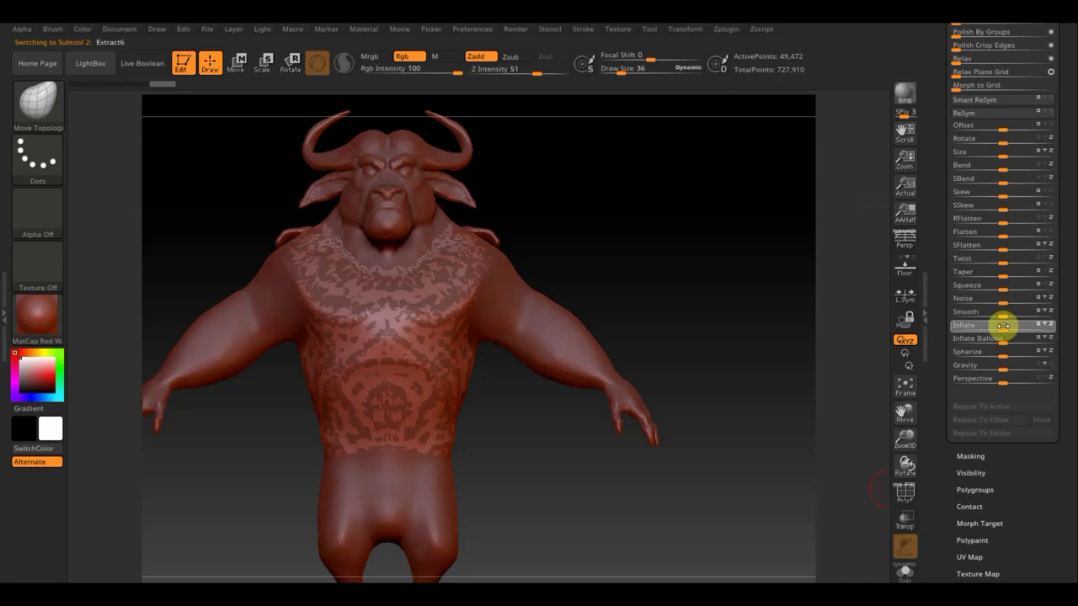
drag(1004, 325, 1005, 325)
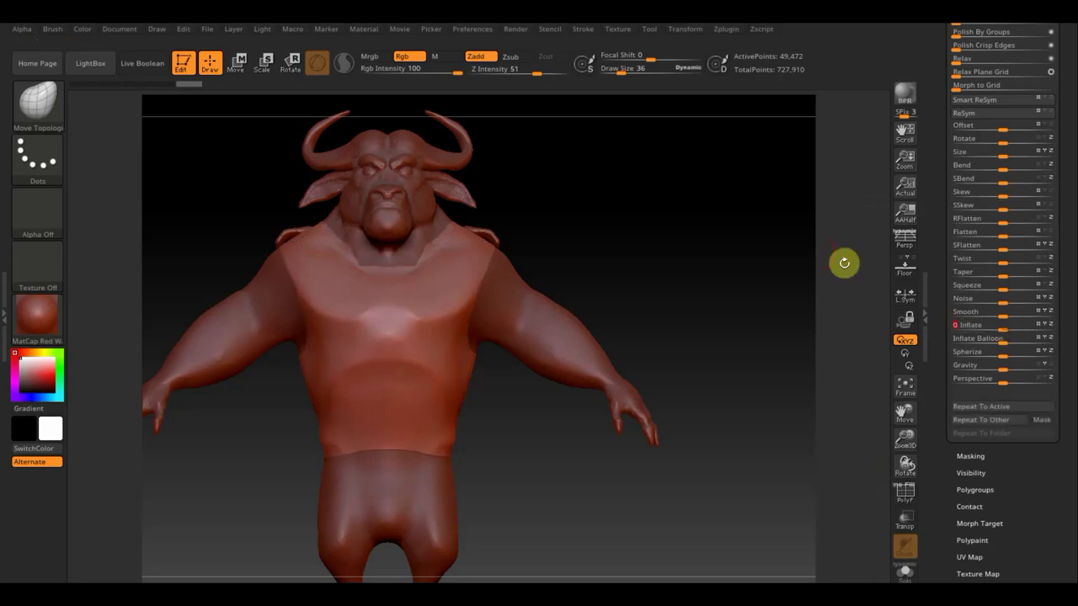
drag(1070, 85, 1068, 216)
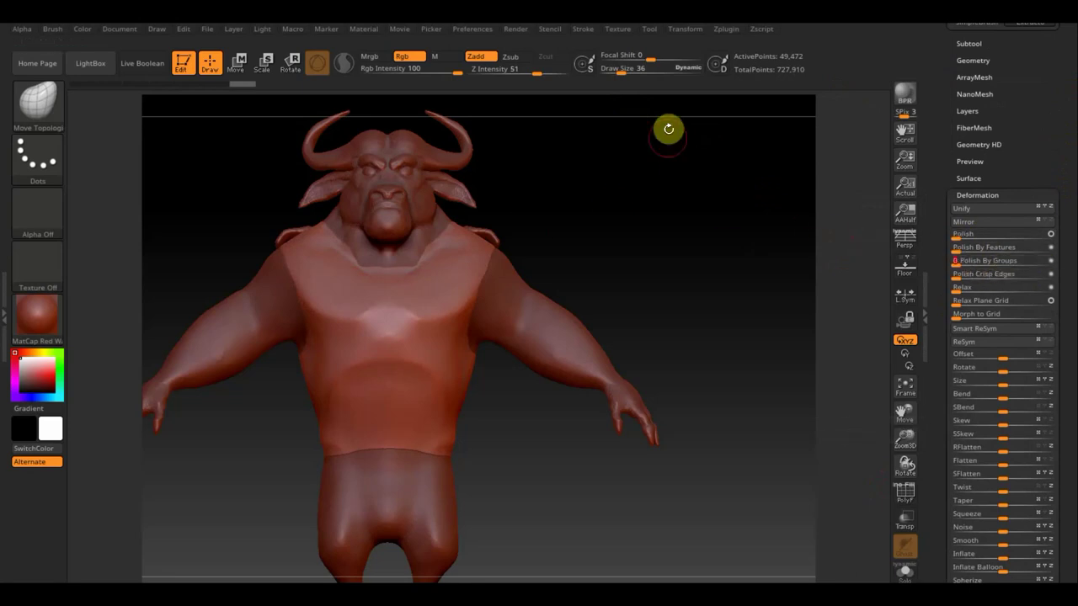
Step: Smooth the shirt's neckline and waist edges at Draw Size 77, then save with Ctrl+S
drag(638, 66, 632, 76)
key(shift)
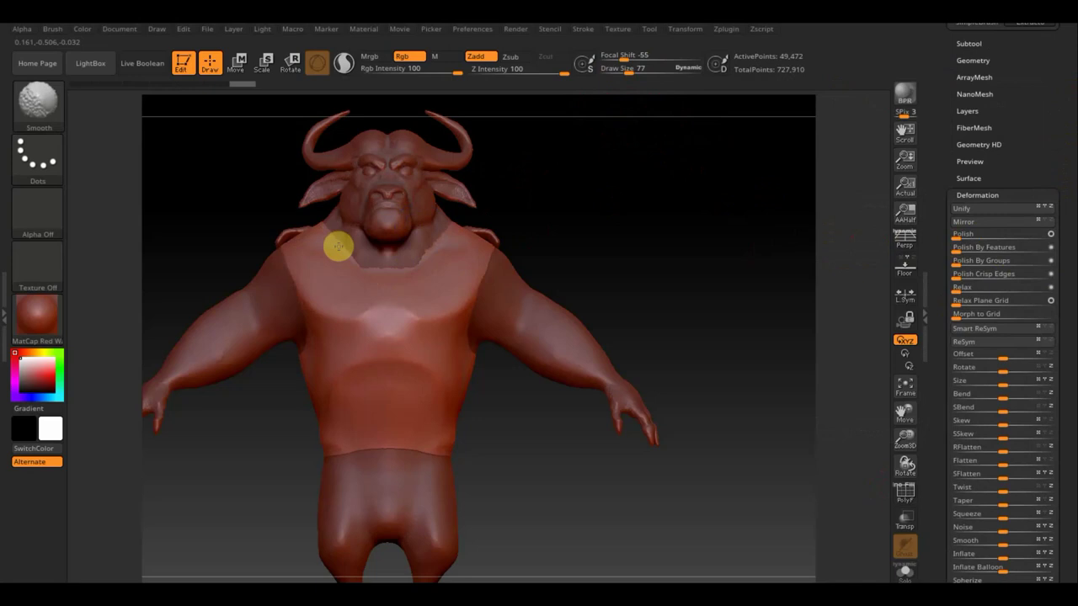
key(shift)
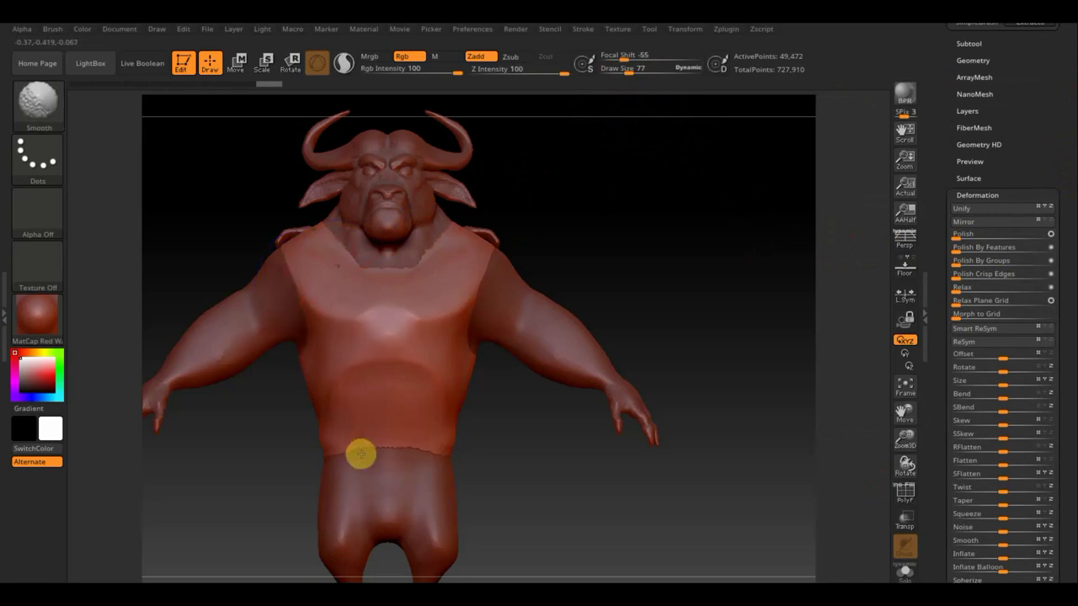
mouse_move(530, 385)
mouse_down()
mouse_move(615, 274)
mouse_move(561, 283)
mouse_move(144, 265)
mouse_up()
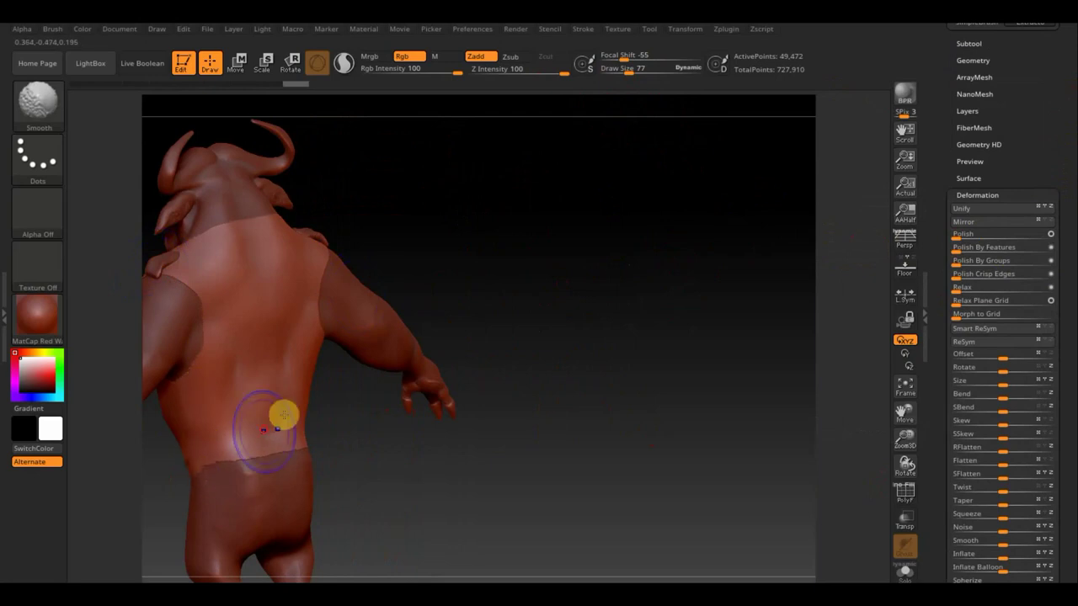
key(shift)
mouse_move(456, 268)
mouse_down()
mouse_move(539, 233)
mouse_move(524, 390)
mouse_move(474, 418)
mouse_up()
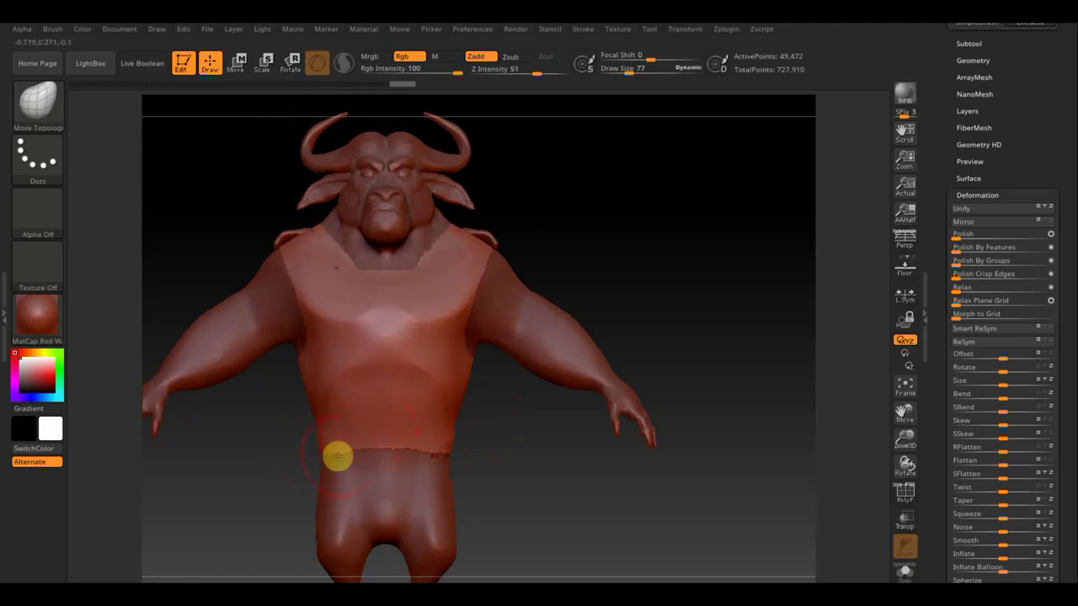
key(shift)
key(shift)
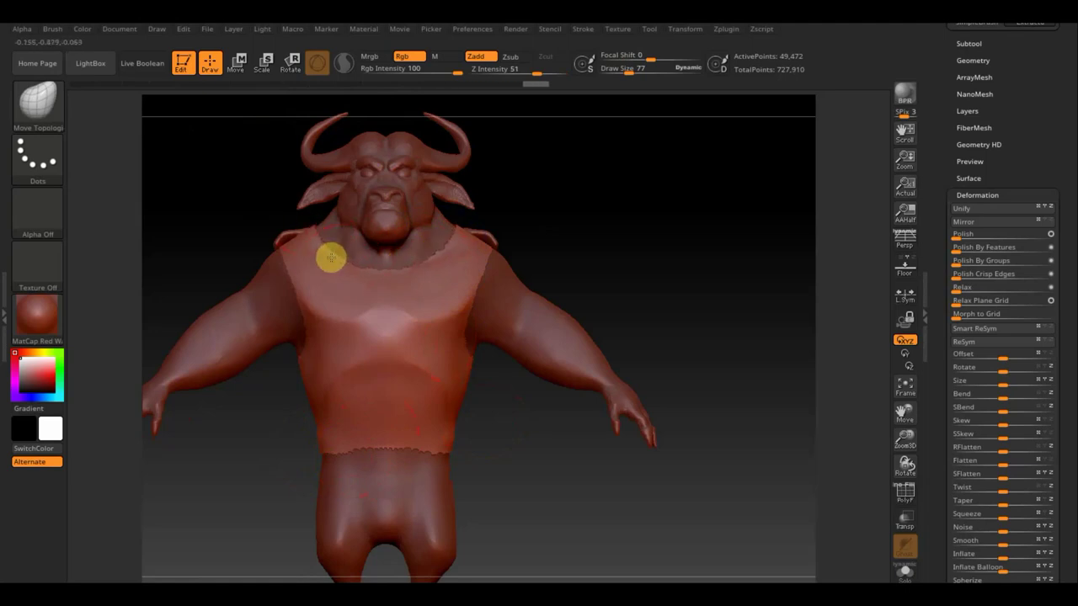
mouse_move(570, 233)
mouse_down()
mouse_move(502, 274)
mouse_move(469, 267)
mouse_move(551, 253)
mouse_move(591, 224)
mouse_move(635, 253)
mouse_up()
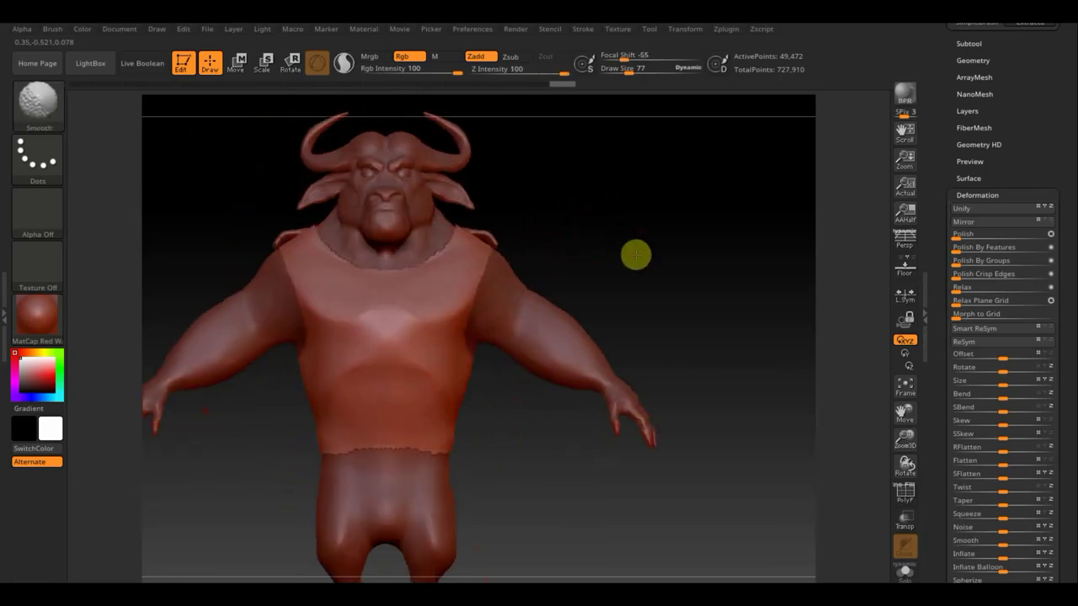
key(ctrl+s)
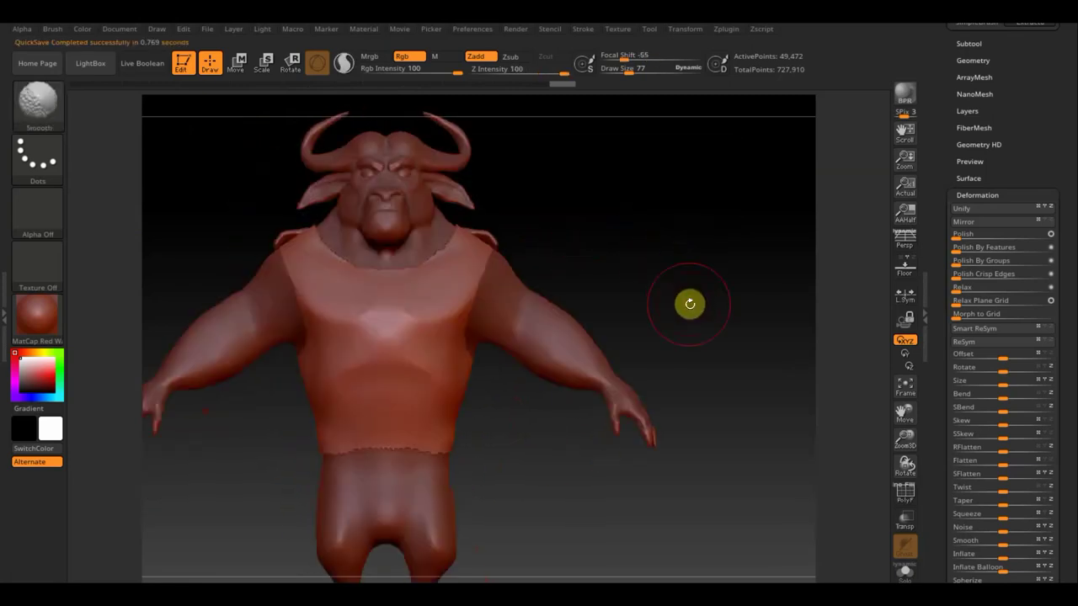
Step: Turn the одежда shirt back on, inspect the model, then make боро.3 the active subtool
scroll(1052, 126, up, 2)
scroll(1042, 160, up, 3)
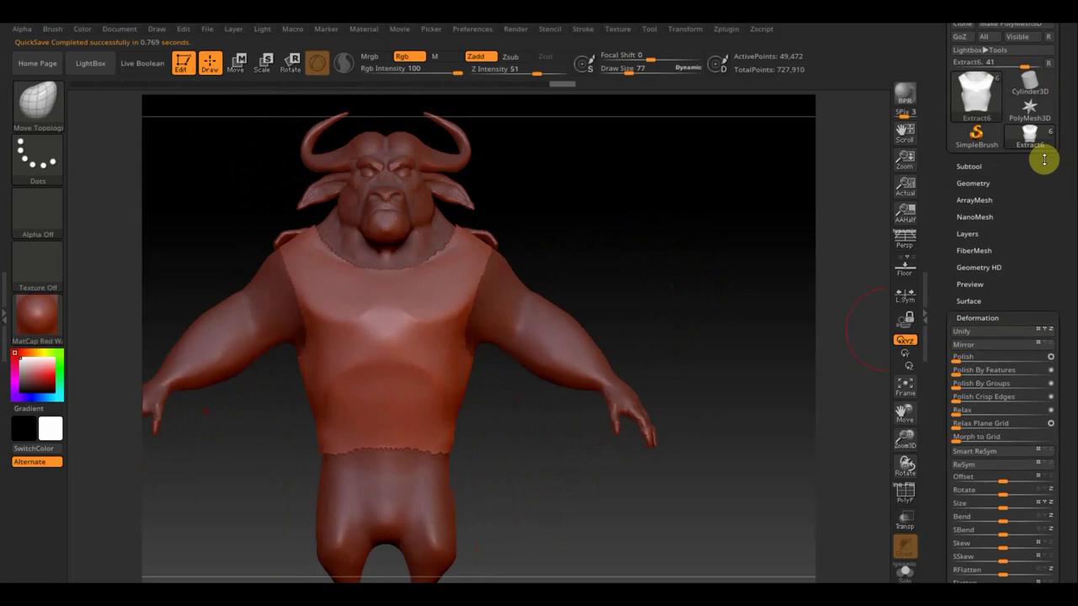
click(993, 168)
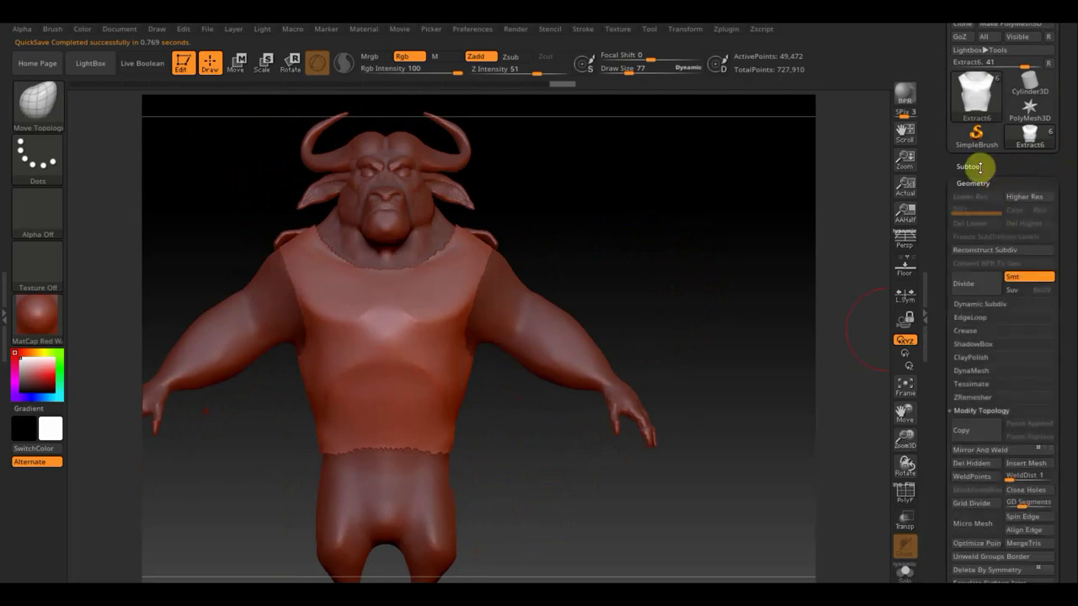
click(1049, 245)
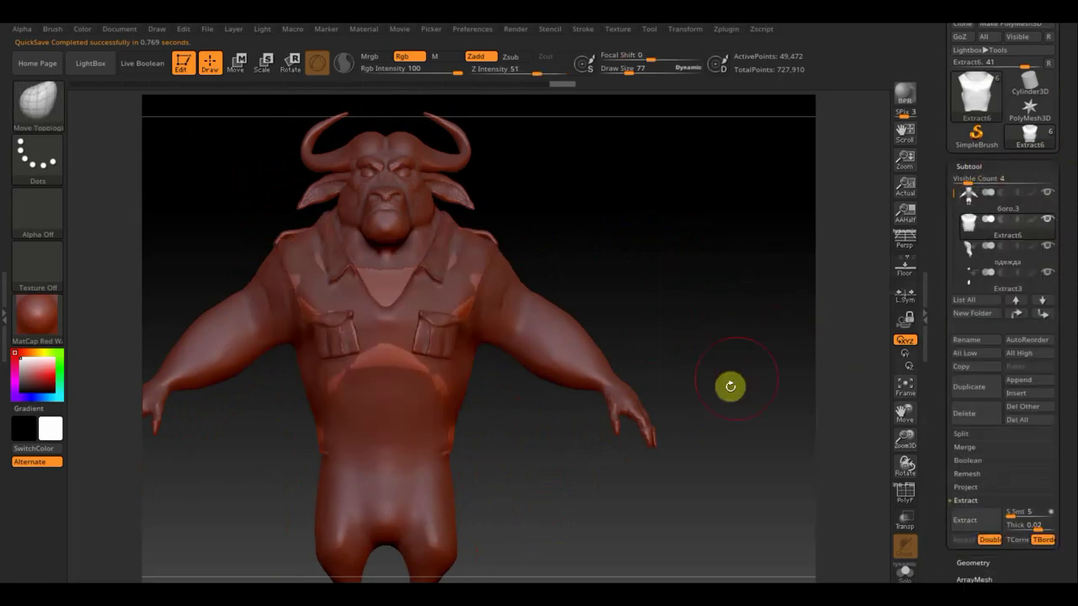
drag(678, 431, 728, 432)
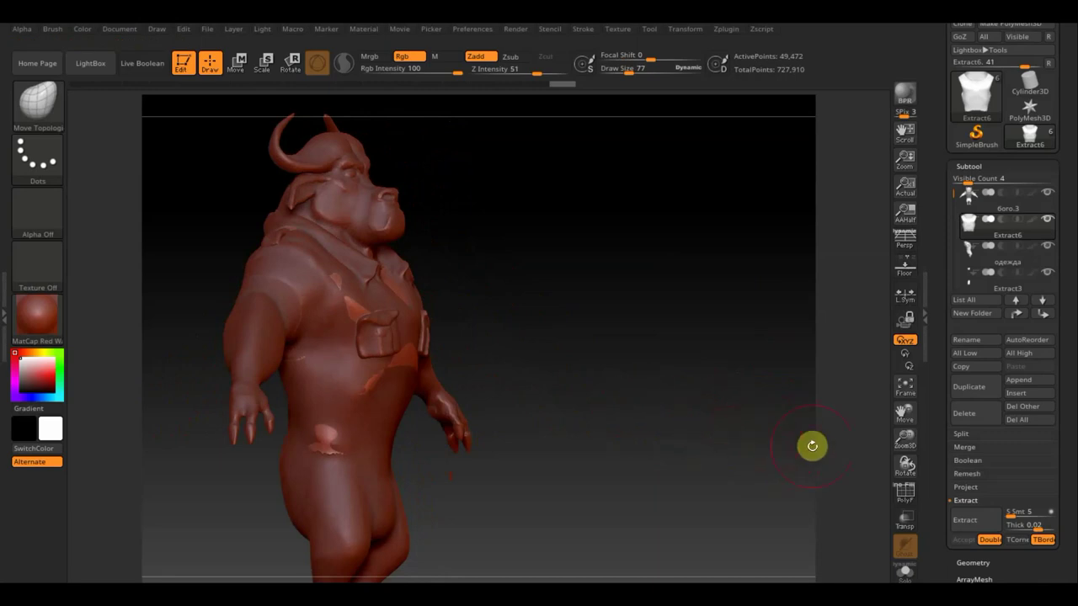
drag(1073, 472, 1063, 373)
mouse_move(561, 401)
mouse_down()
mouse_move(512, 407)
mouse_move(572, 411)
mouse_move(652, 442)
mouse_up()
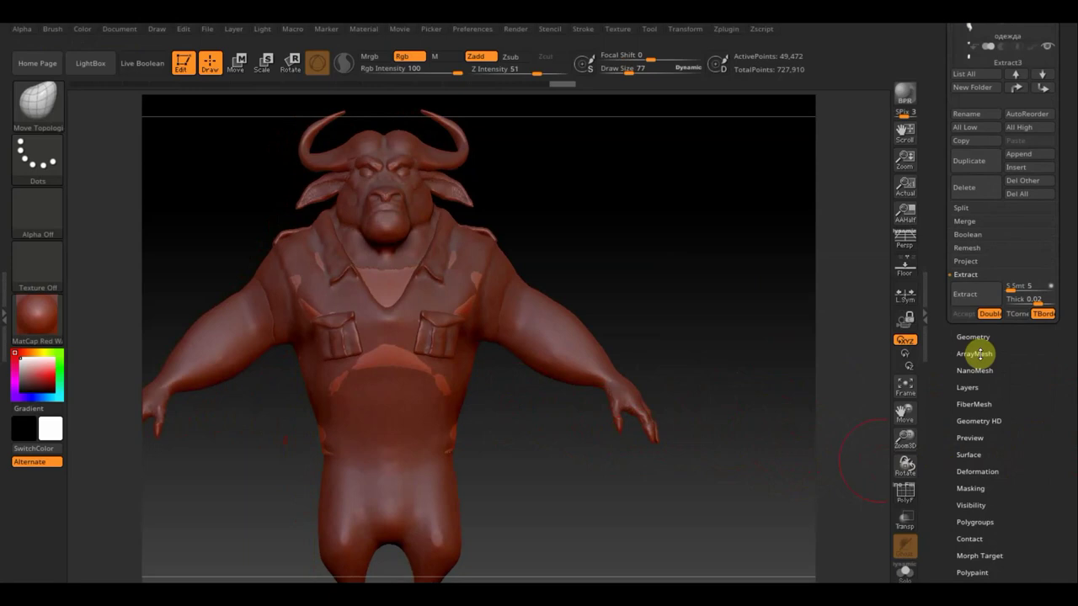
mouse_move(1061, 67)
mouse_down()
mouse_move(1065, 176)
mouse_move(1022, 224)
mouse_up()
click(985, 242)
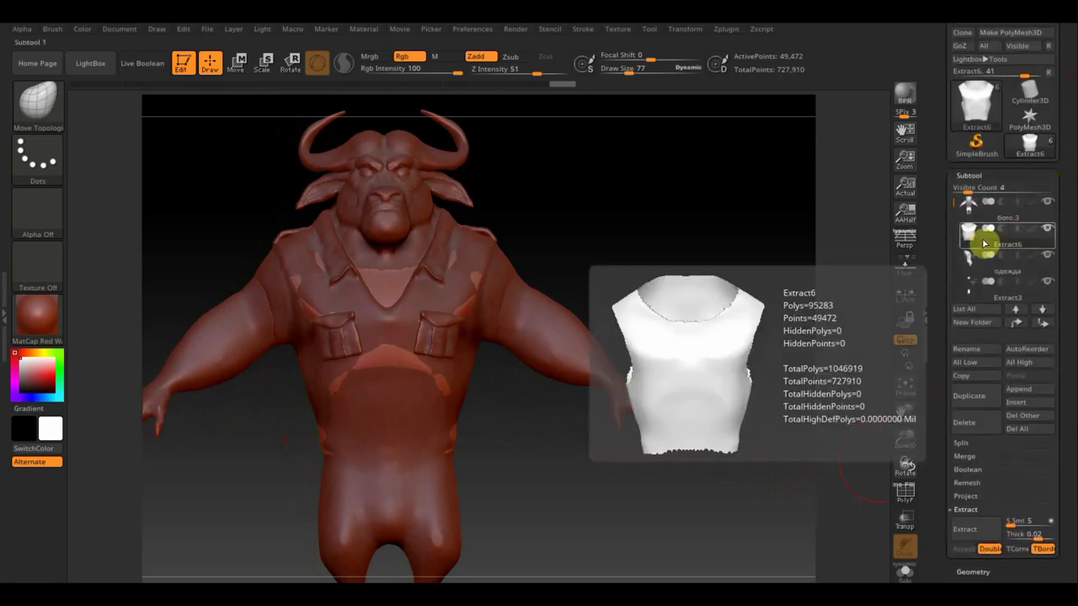
click(983, 210)
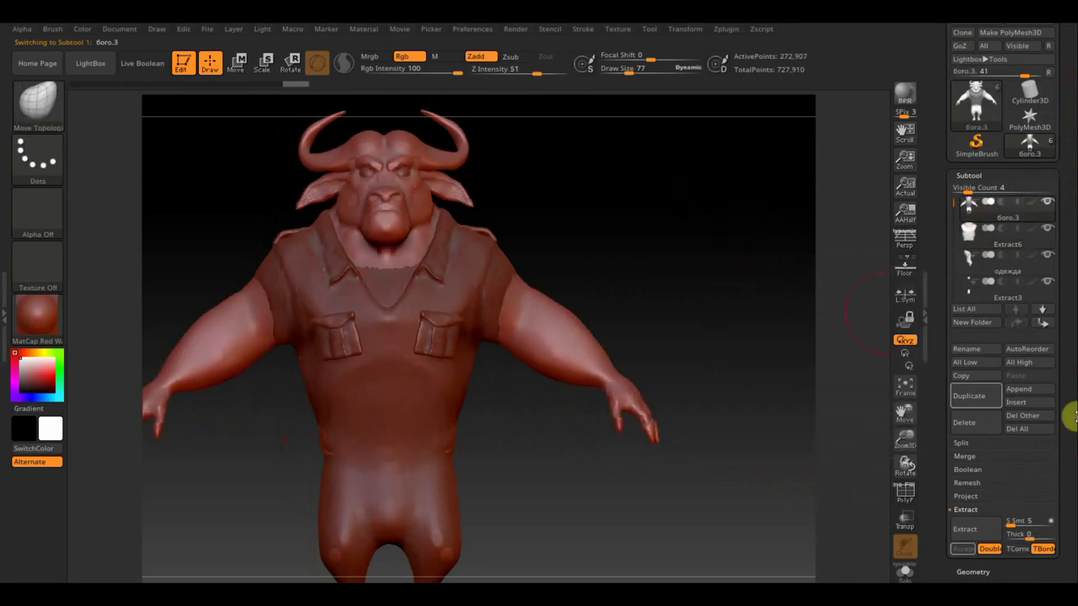
Step: Puff out the masked body areas slightly with Deformation Inflate, then clear the mask
scroll(1065, 404, down, 5)
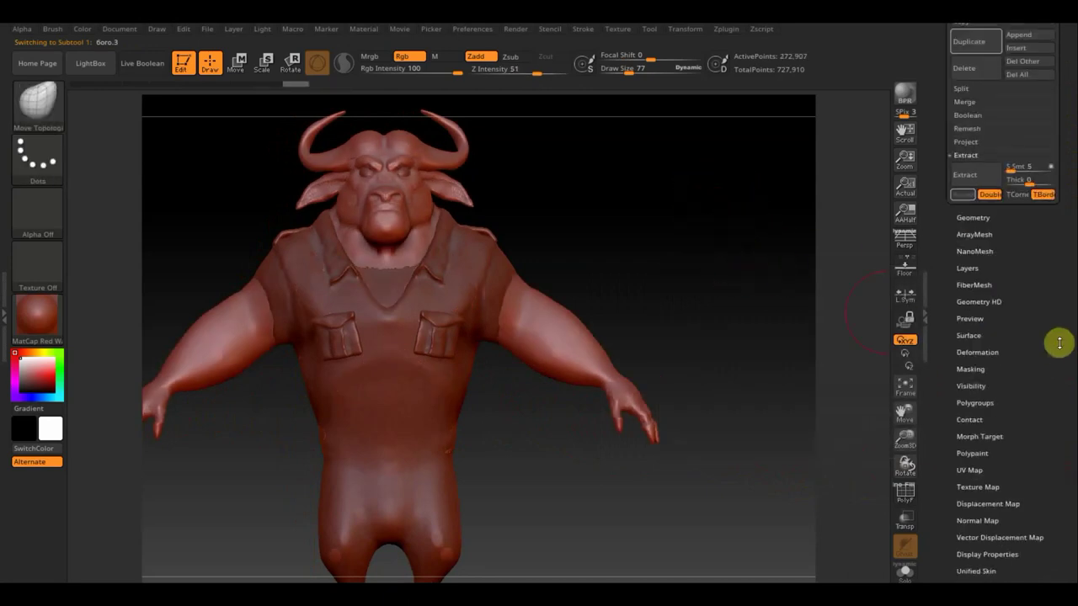
click(977, 348)
scroll(1059, 247, down, 4)
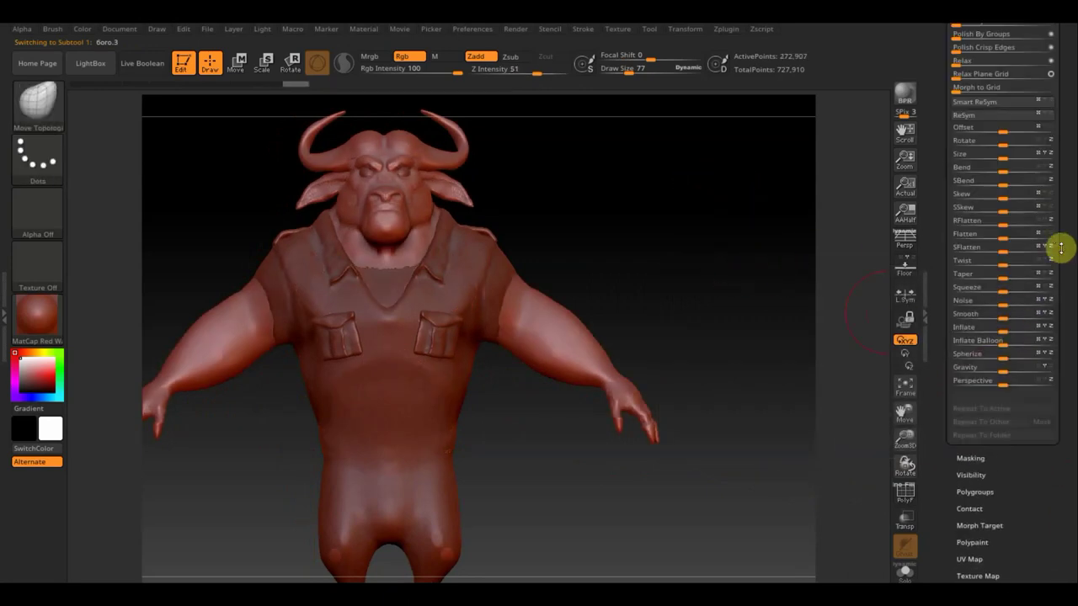
click(1001, 329)
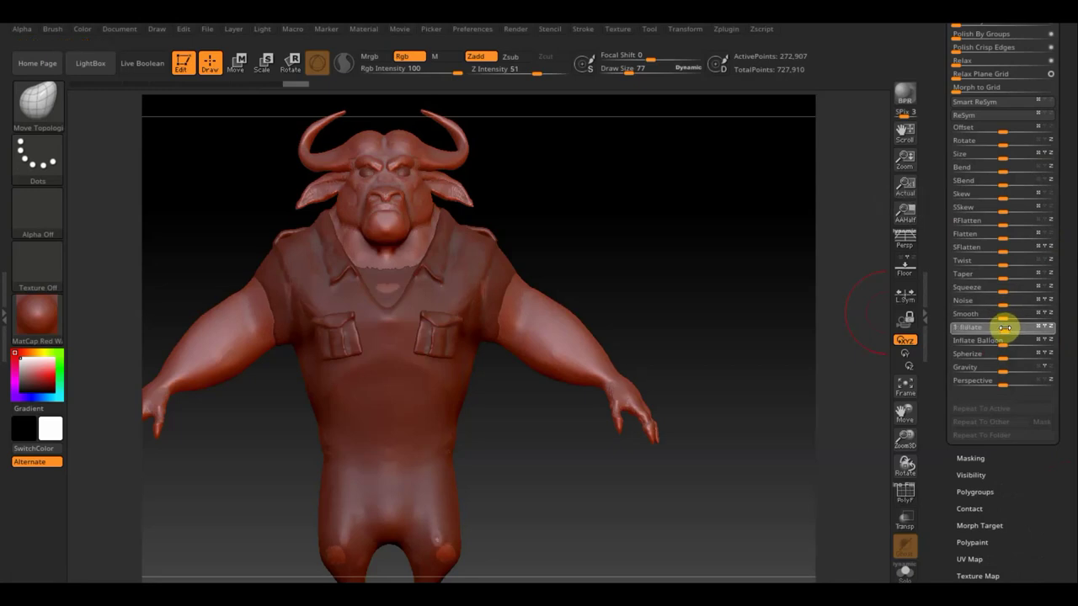
drag(1005, 327, 1002, 327)
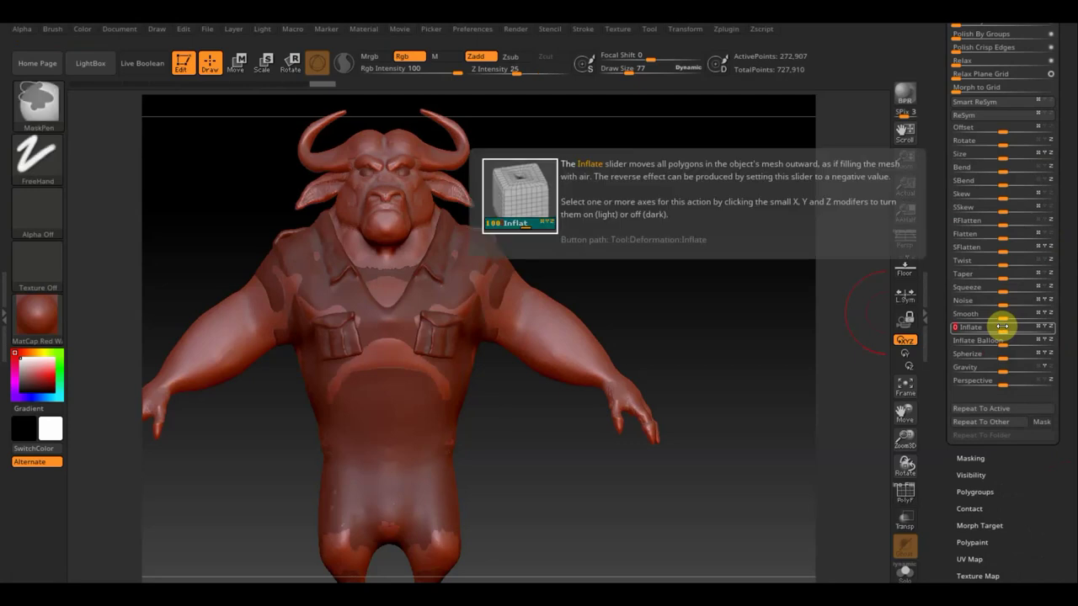
key(ctrl+shift+a)
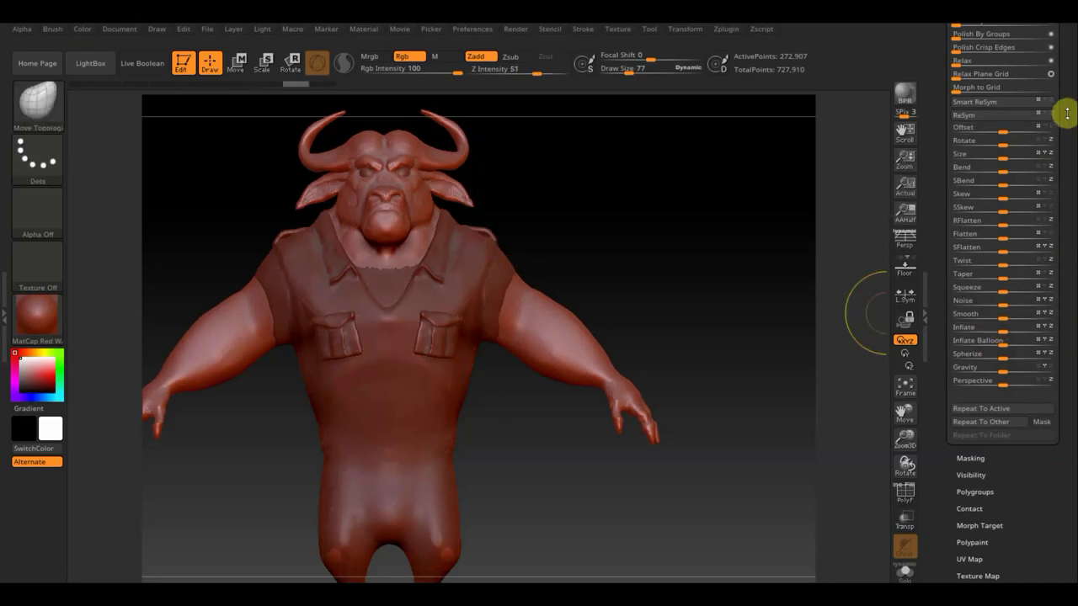
Step: Select the одежда shirt subtool and inflate it slightly off the body
key(shift+F1)
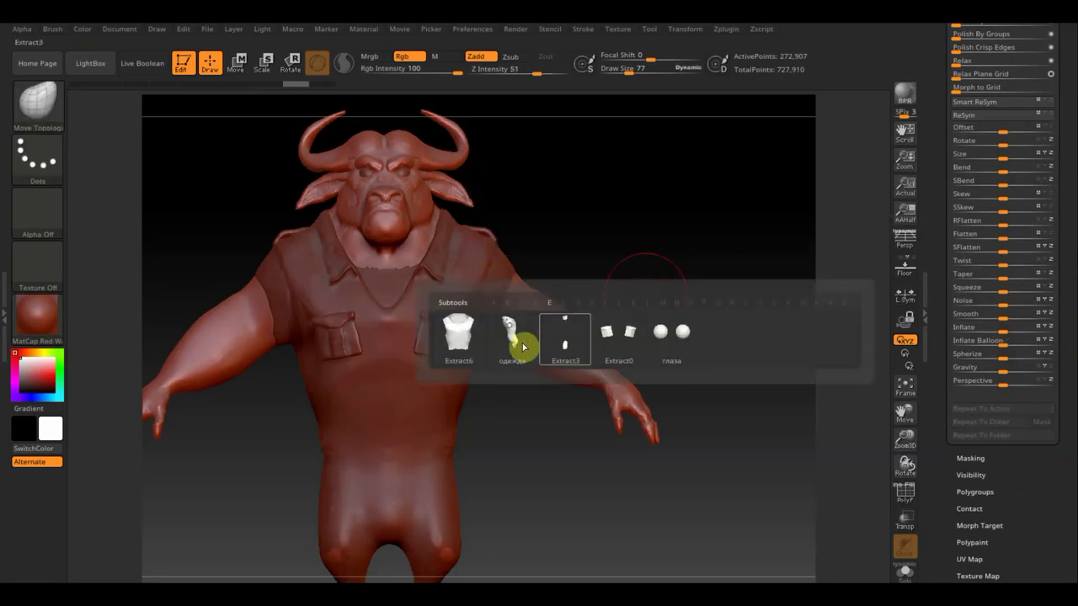
click(516, 345)
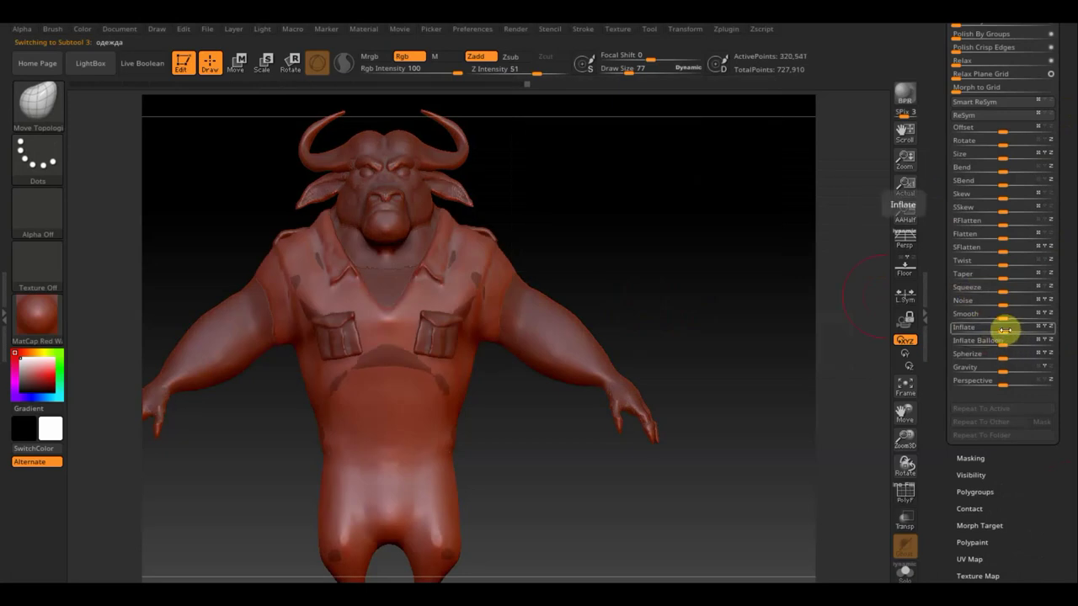
drag(1005, 330, 1007, 329)
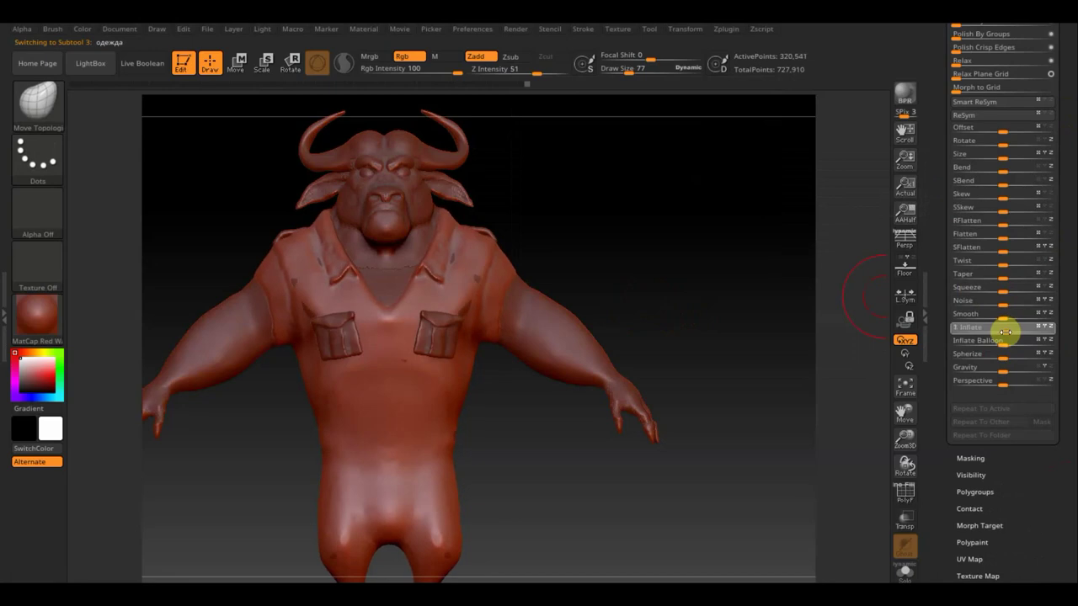
key(Return)
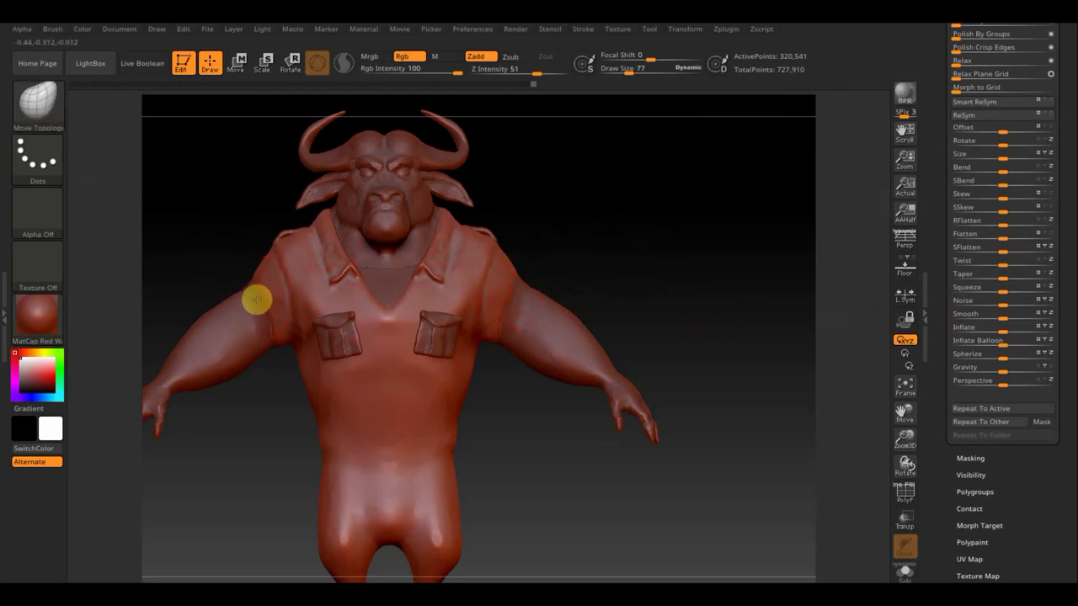
Step: Zoom out to show the whole character and bring up the brush library
drag(257, 299, 275, 264)
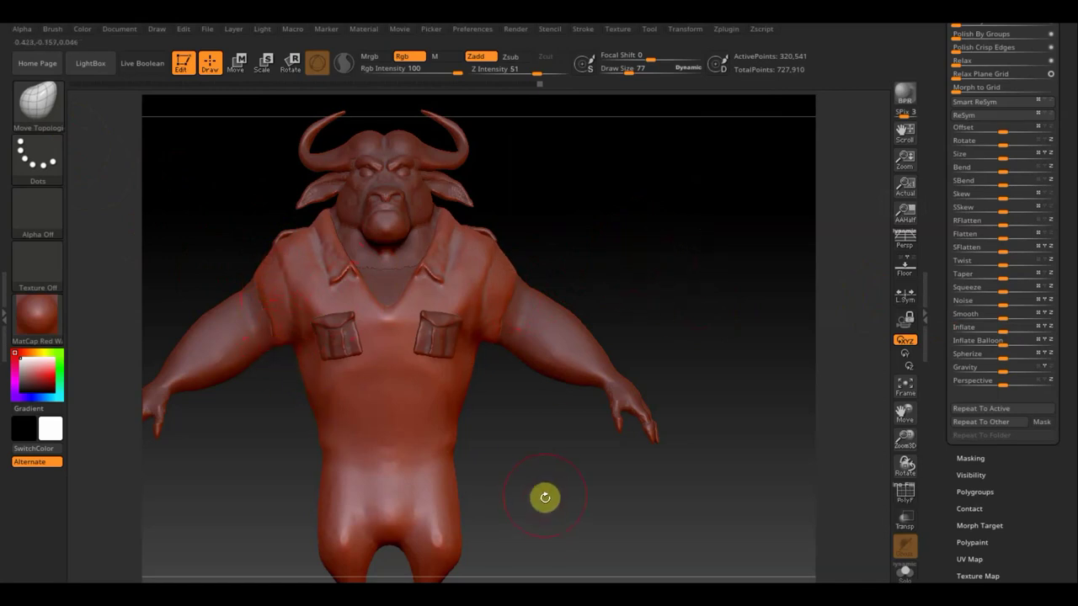
mouse_move(547, 499)
mouse_down()
mouse_move(547, 447)
mouse_move(594, 438)
mouse_up()
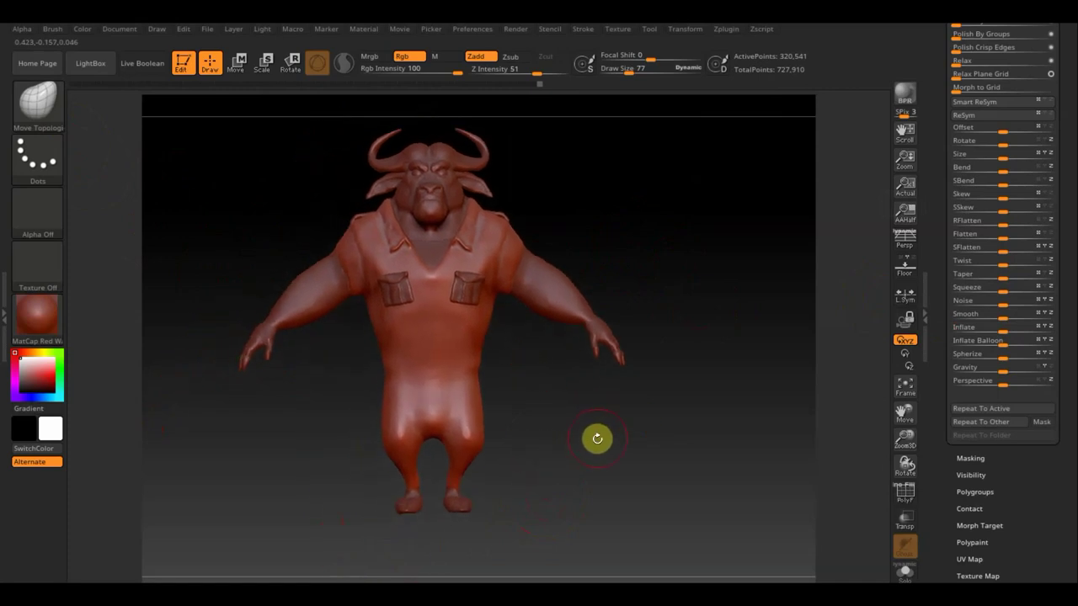
click(48, 106)
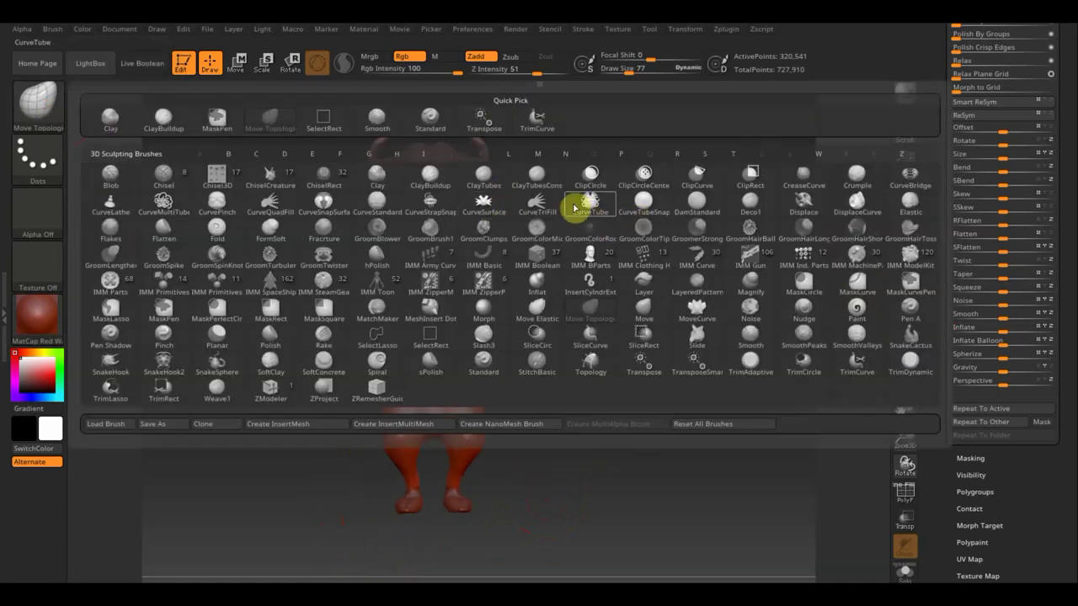
Step: Draw a thin CurveStrapSnap strap across the belly, reducing Draw Size to thin it
click(429, 200)
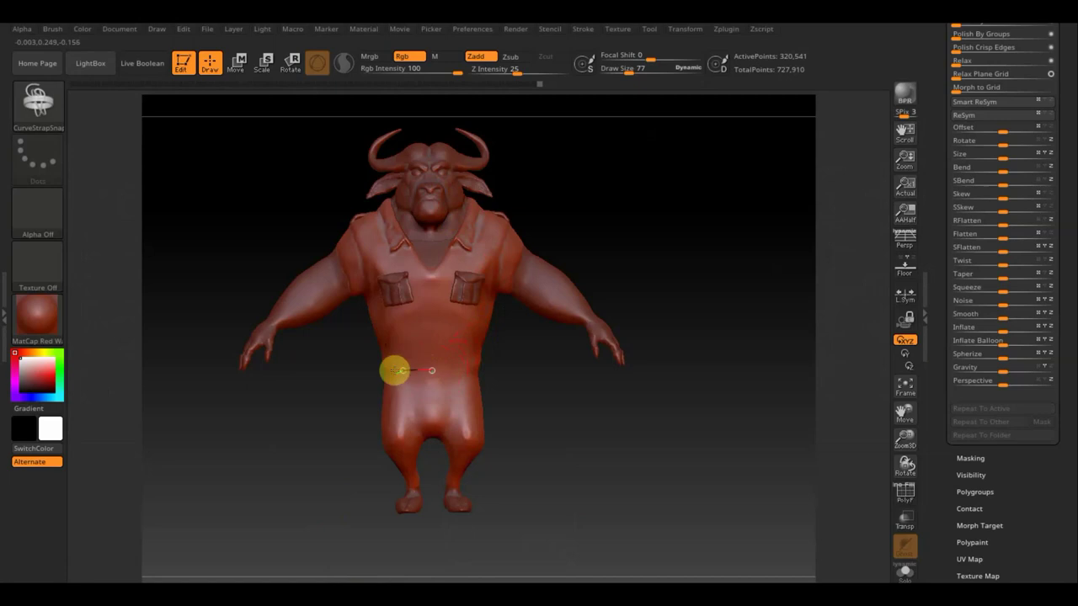
drag(378, 370, 385, 373)
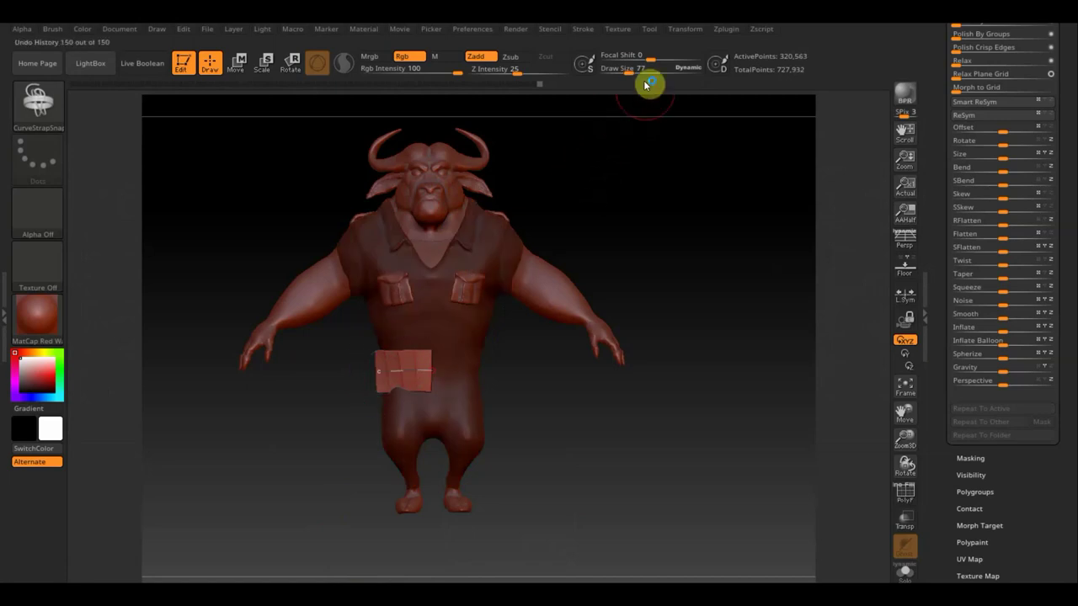
drag(623, 72, 618, 73)
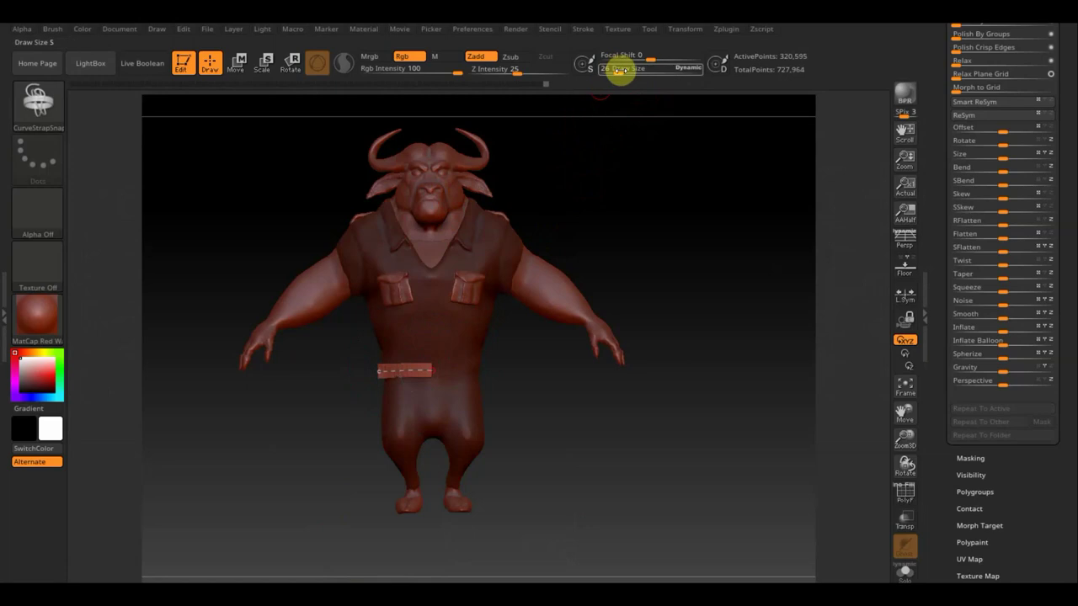
drag(618, 67, 618, 73)
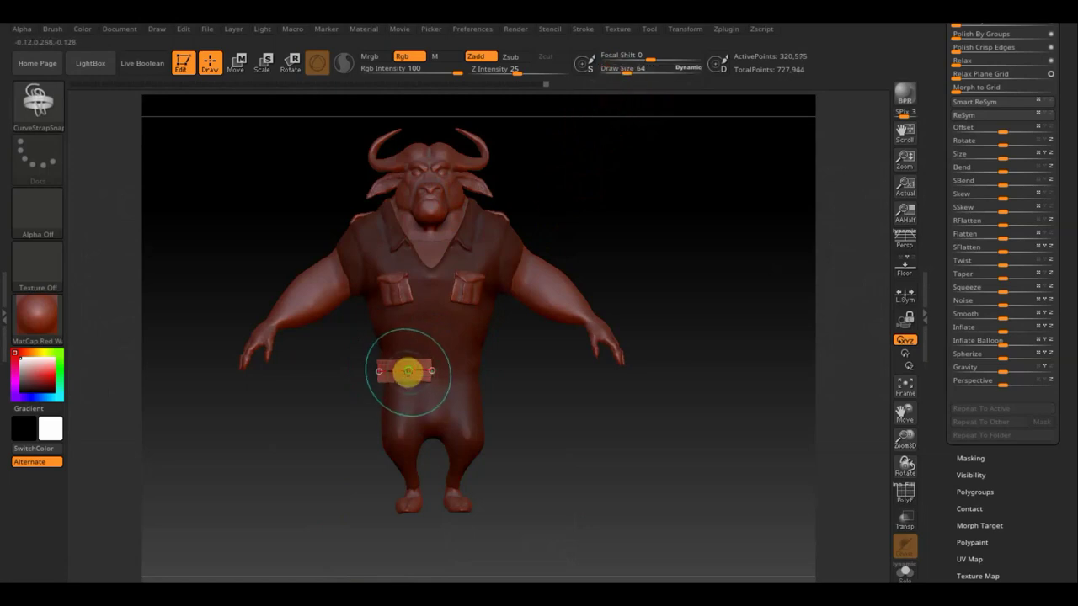
Step: From a side view, extend the strap around the side of the waist
mouse_move(558, 373)
mouse_down()
mouse_move(608, 363)
mouse_move(572, 370)
mouse_up()
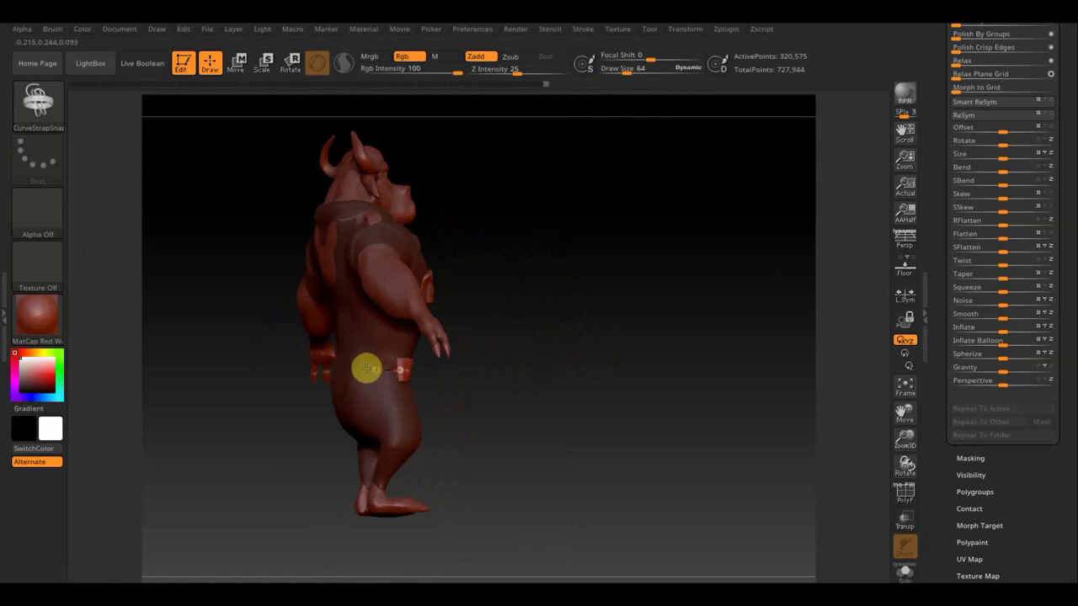
drag(328, 355, 327, 357)
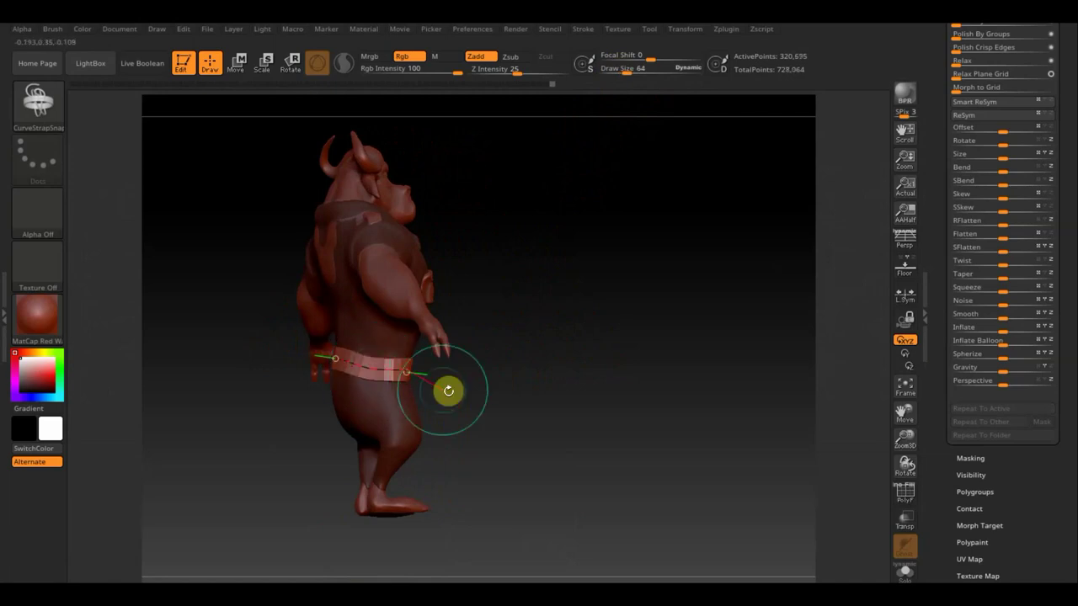
mouse_move(447, 390)
mouse_down()
mouse_move(524, 390)
mouse_move(421, 396)
mouse_up()
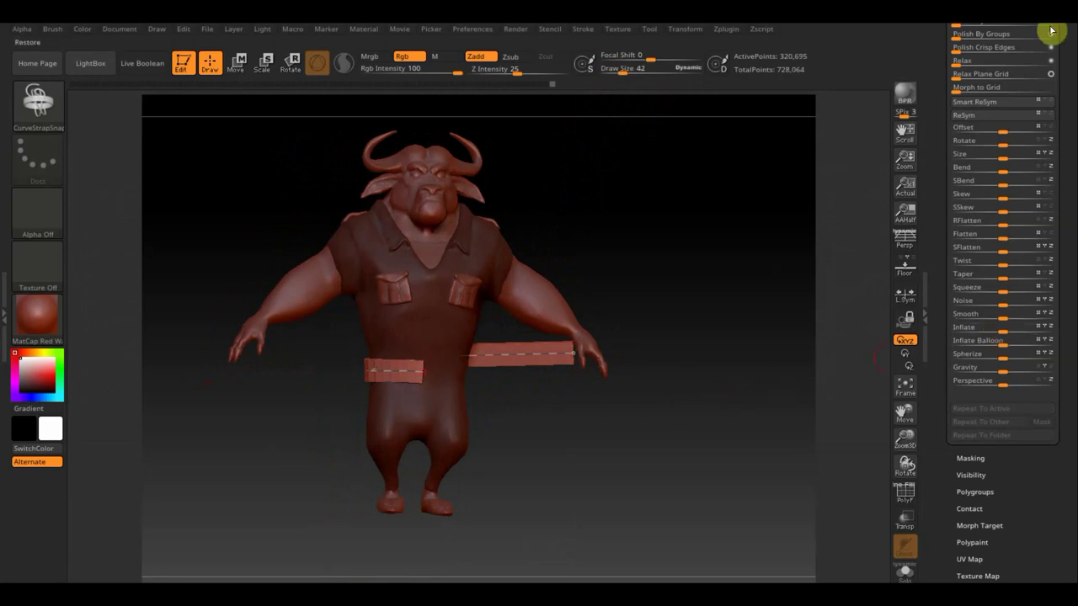
drag(1066, 84, 1039, 180)
Step: Try Mirror And Weld on the belt pieces, inspect it, then undo back to one piece
drag(1042, 113, 1013, 135)
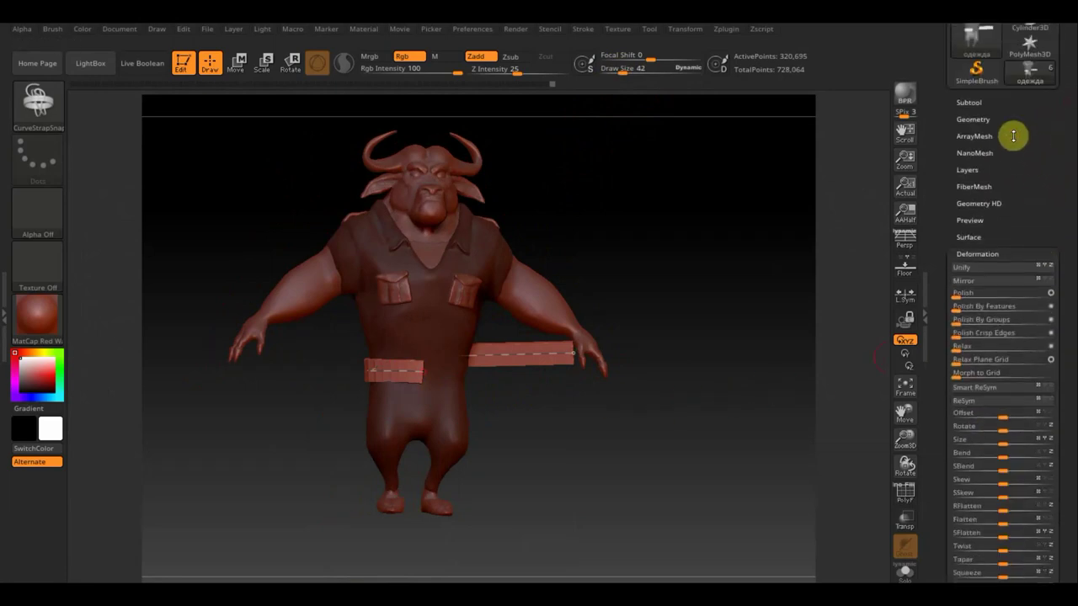
click(982, 117)
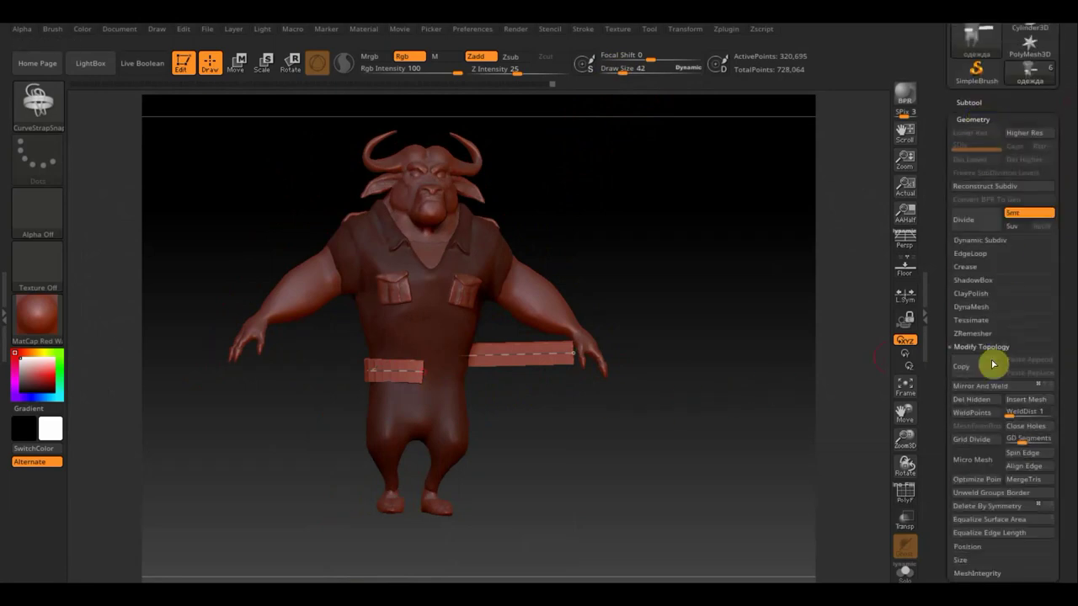
click(983, 388)
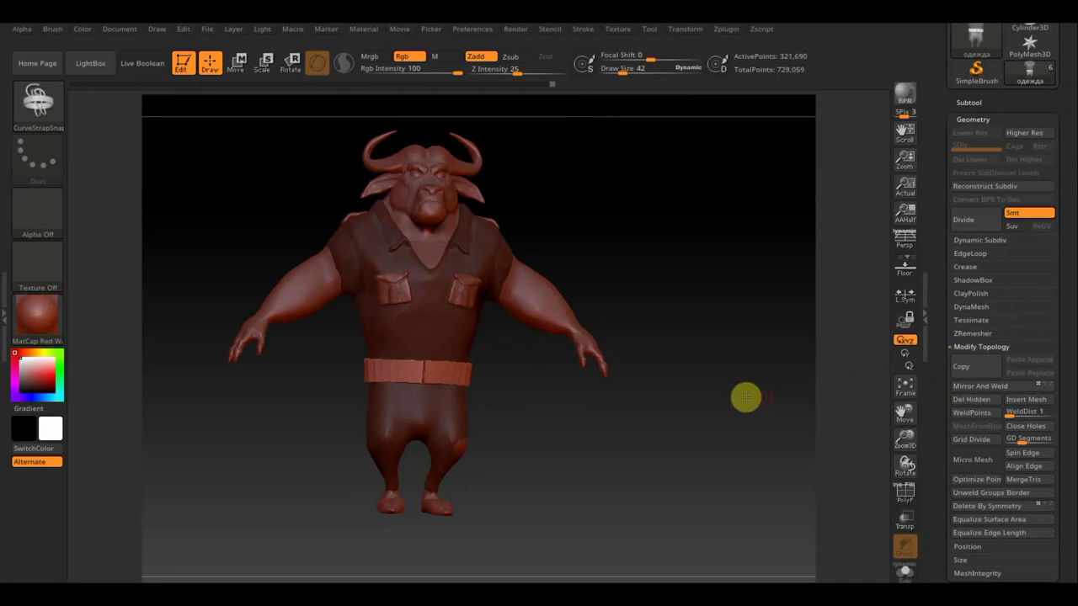
mouse_move(746, 397)
mouse_down()
mouse_move(681, 393)
mouse_move(739, 390)
mouse_move(730, 393)
mouse_up()
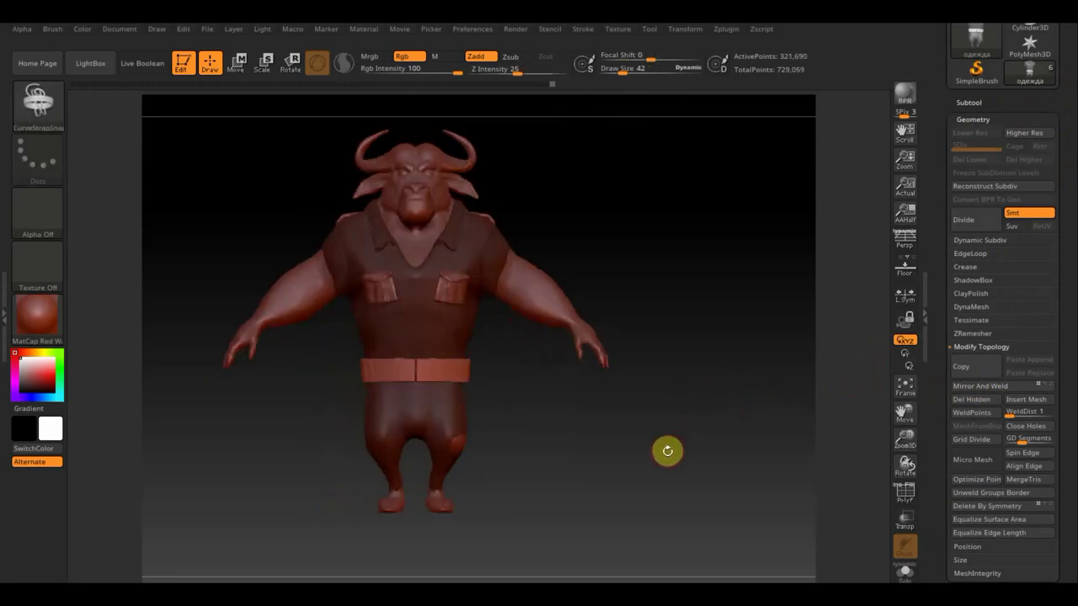
mouse_move(666, 450)
alt+mouse_down()
mouse_move(690, 496)
mouse_move(708, 441)
alt+mouse_up()
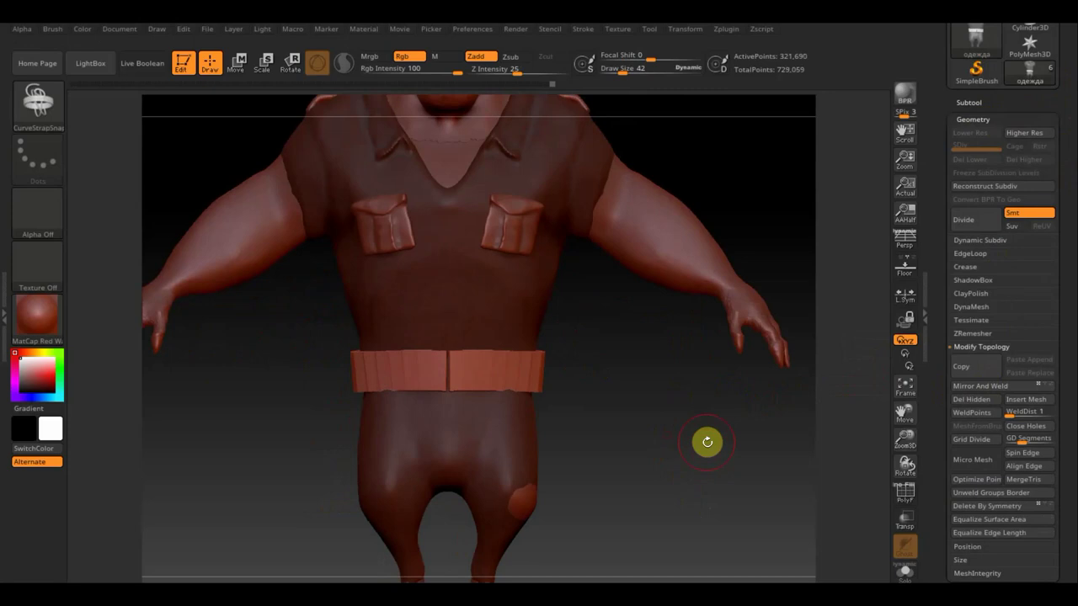
key(ctrl+z)
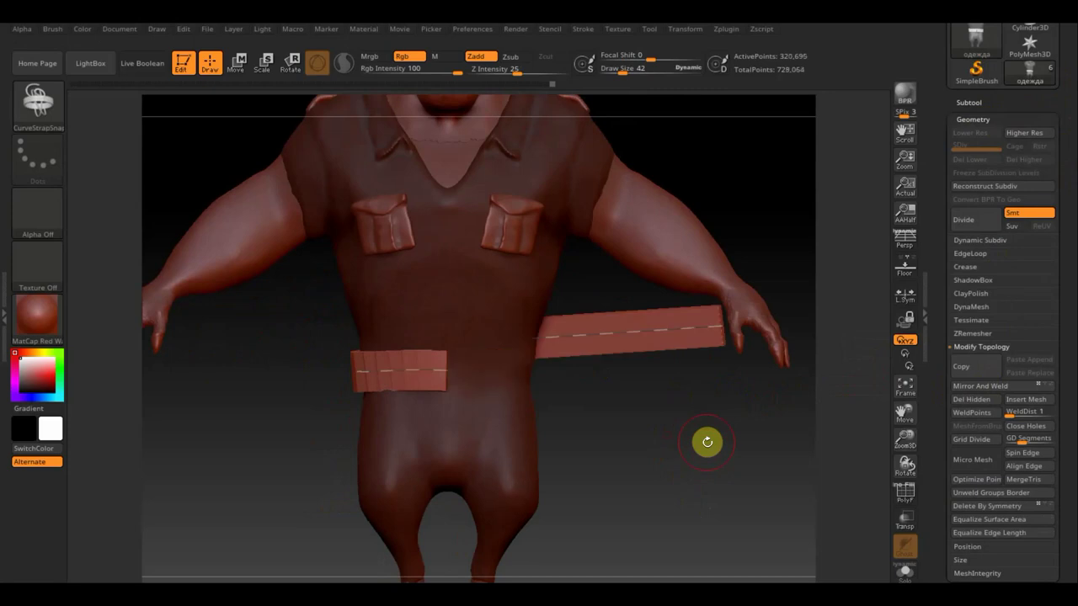
key(ctrl+z)
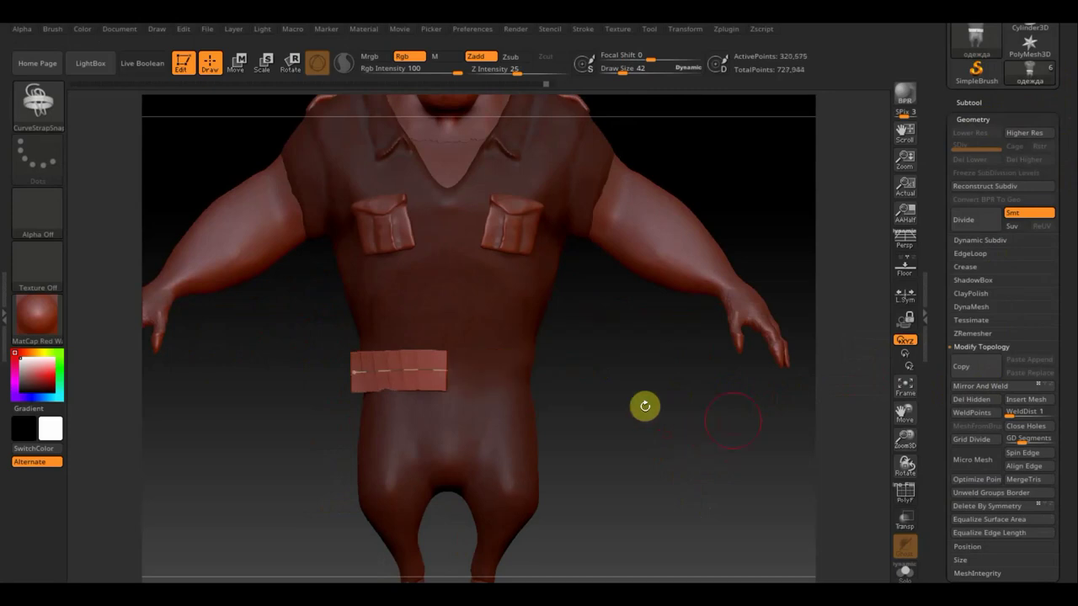
Step: Draw the strap across the lower back and check it from behind
mouse_move(631, 409)
mouse_down()
mouse_move(707, 394)
mouse_move(674, 389)
mouse_up()
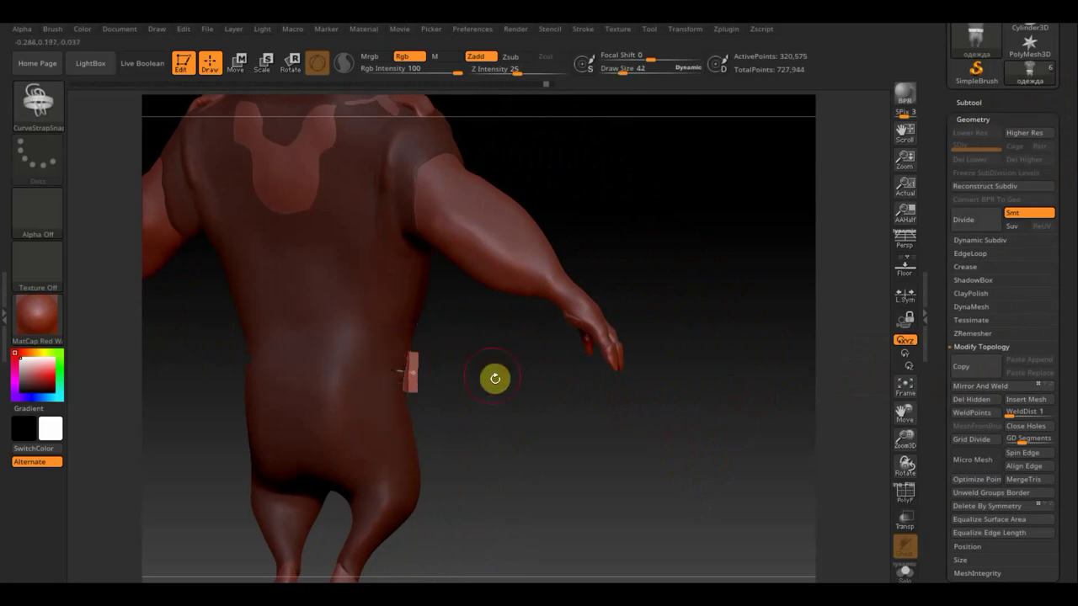
mouse_move(493, 378)
mouse_down()
mouse_move(479, 429)
mouse_move(469, 428)
mouse_up()
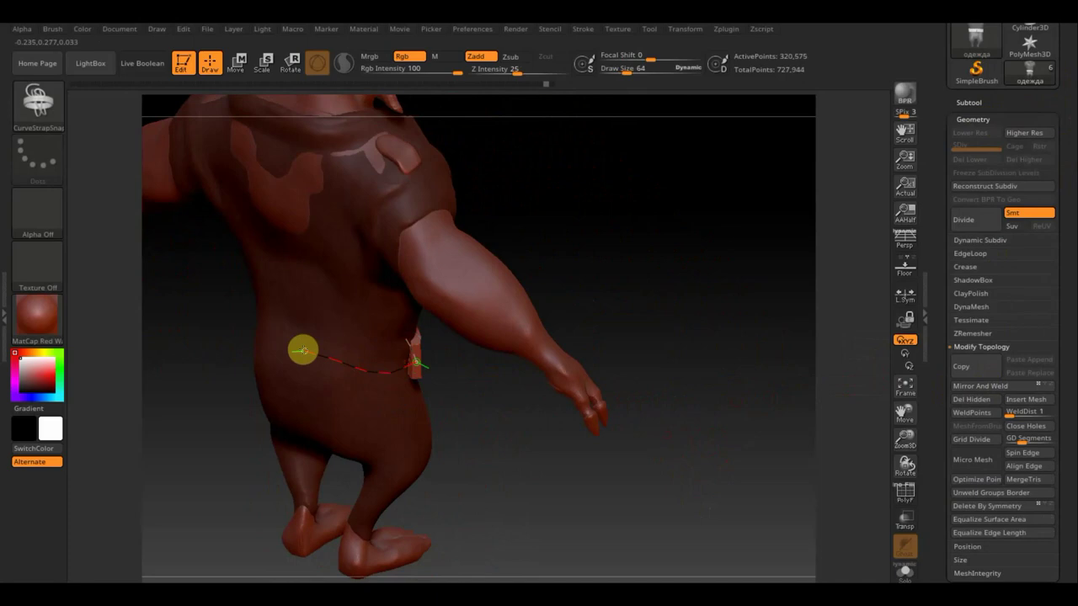
drag(303, 350, 305, 349)
mouse_move(681, 335)
mouse_down()
mouse_move(704, 308)
mouse_move(700, 294)
mouse_up()
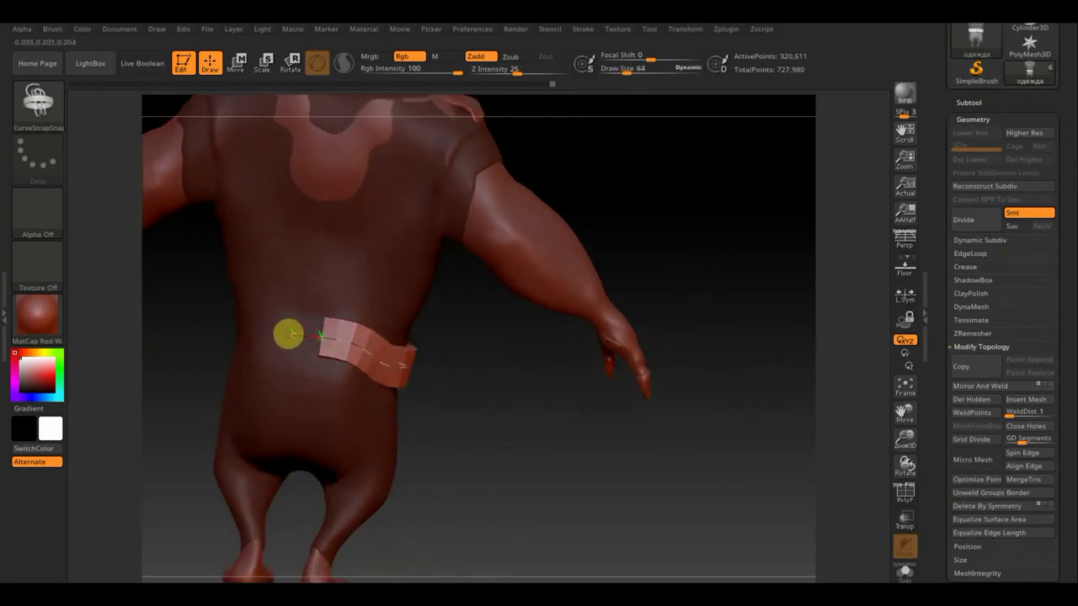
mouse_move(590, 275)
mouse_down()
mouse_move(601, 323)
mouse_move(592, 356)
mouse_move(497, 378)
mouse_move(510, 377)
mouse_up()
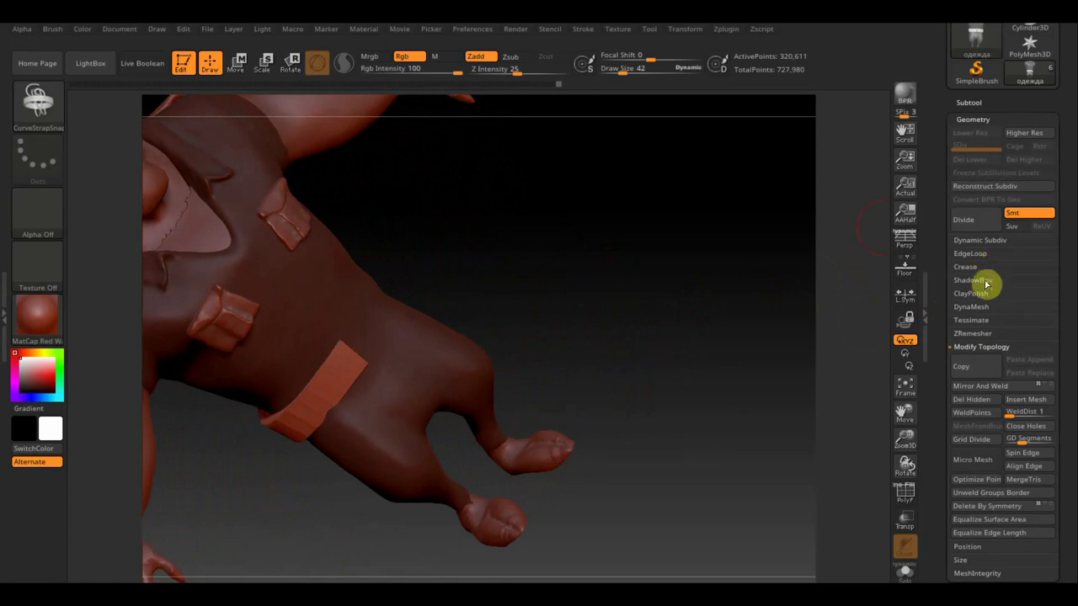
Step: Mirror And Weld the strap, nudge it with the Move gizmo, mirror again, and return to Draw
click(990, 387)
drag(780, 363, 695, 362)
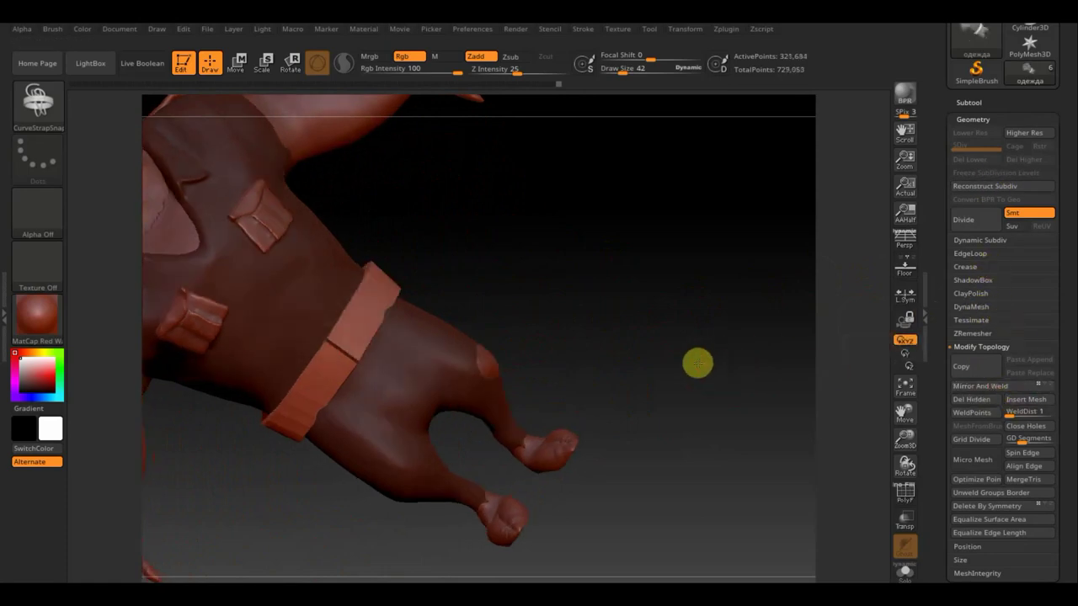
click(237, 65)
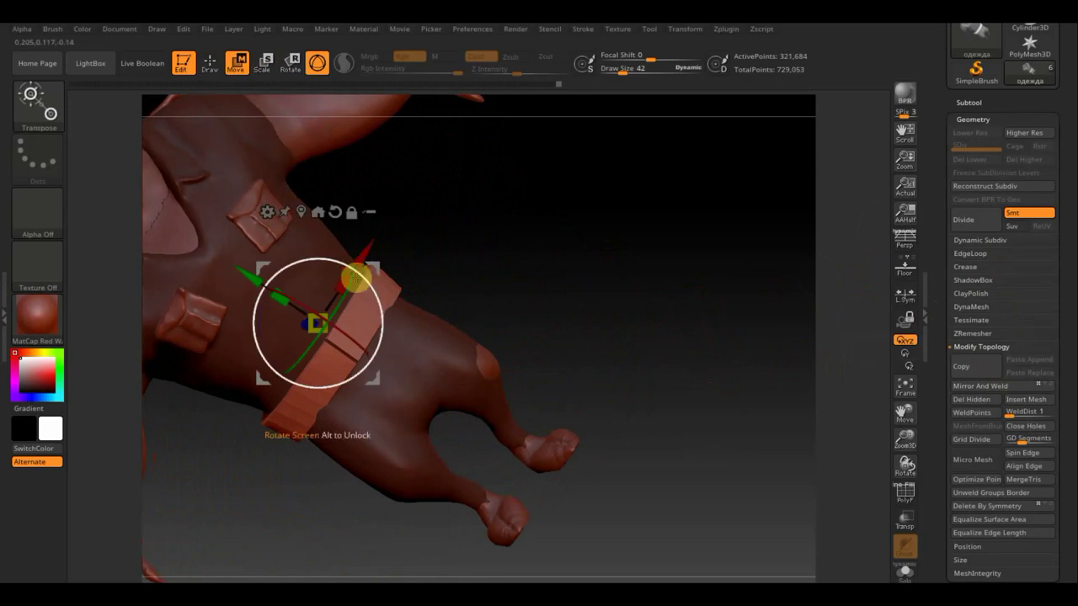
drag(356, 277, 359, 252)
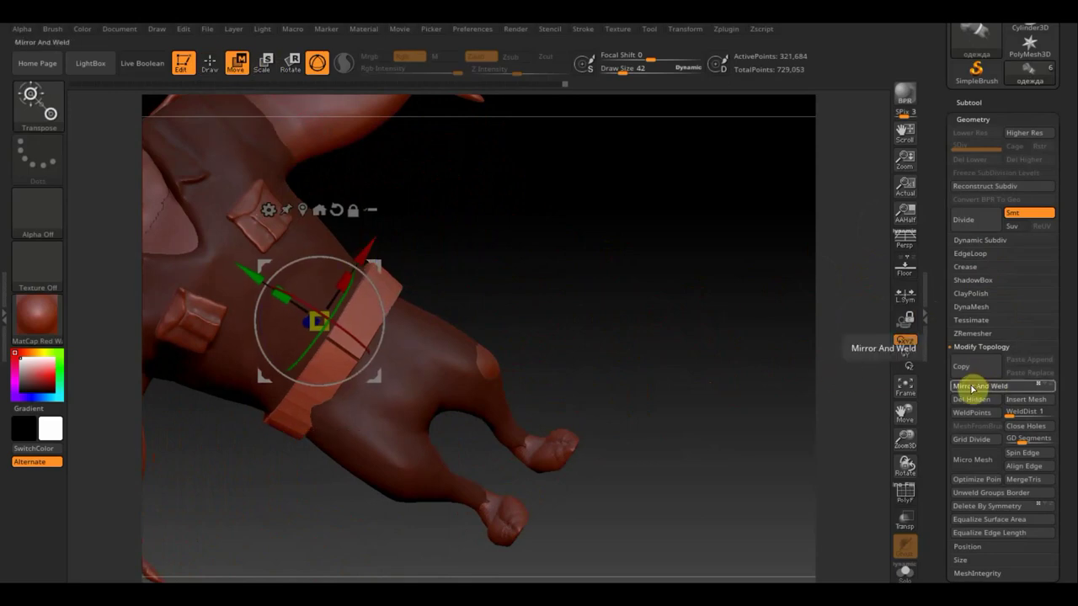
click(975, 386)
mouse_move(738, 346)
mouse_down()
mouse_move(757, 323)
mouse_move(768, 224)
mouse_up()
mouse_move(678, 334)
mouse_down()
mouse_move(693, 332)
mouse_move(661, 331)
mouse_up()
click(209, 64)
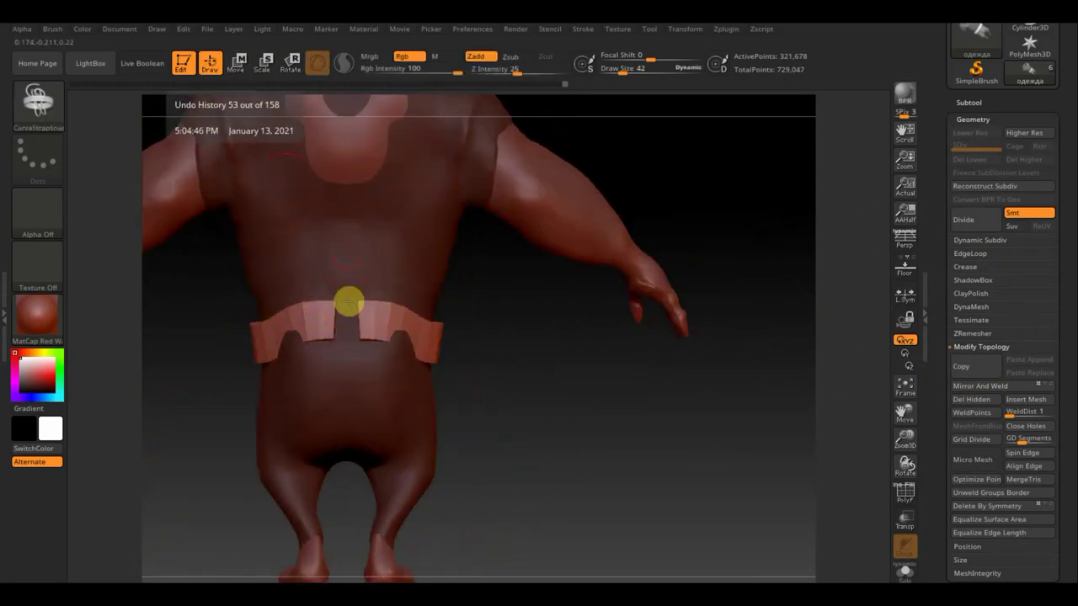
Step: Switch to the Move Topological brush with a Draw Size of 42
click(38, 103)
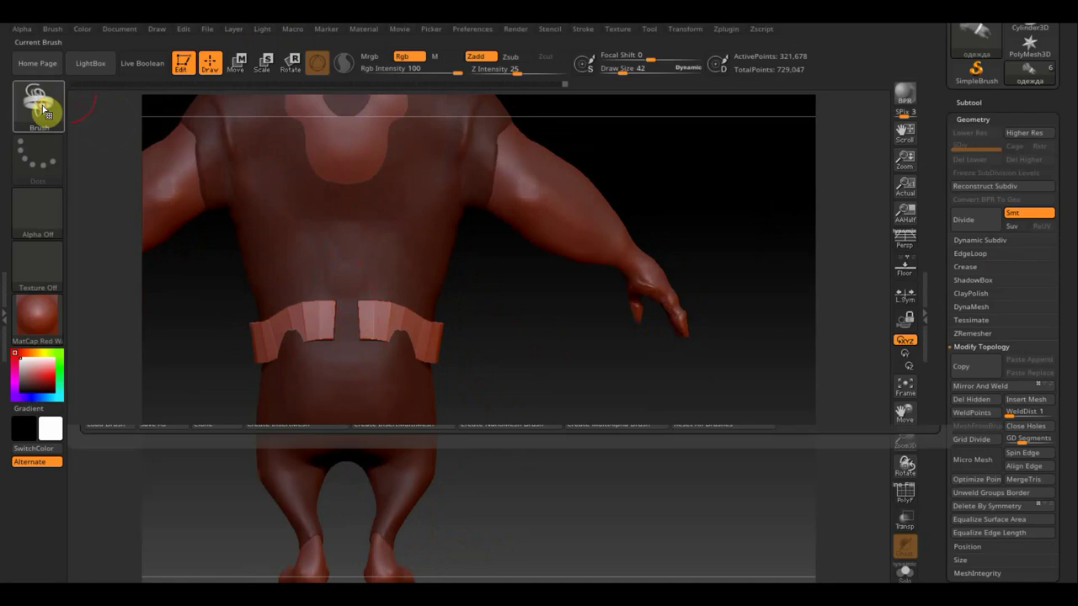
click(322, 118)
drag(620, 70, 628, 70)
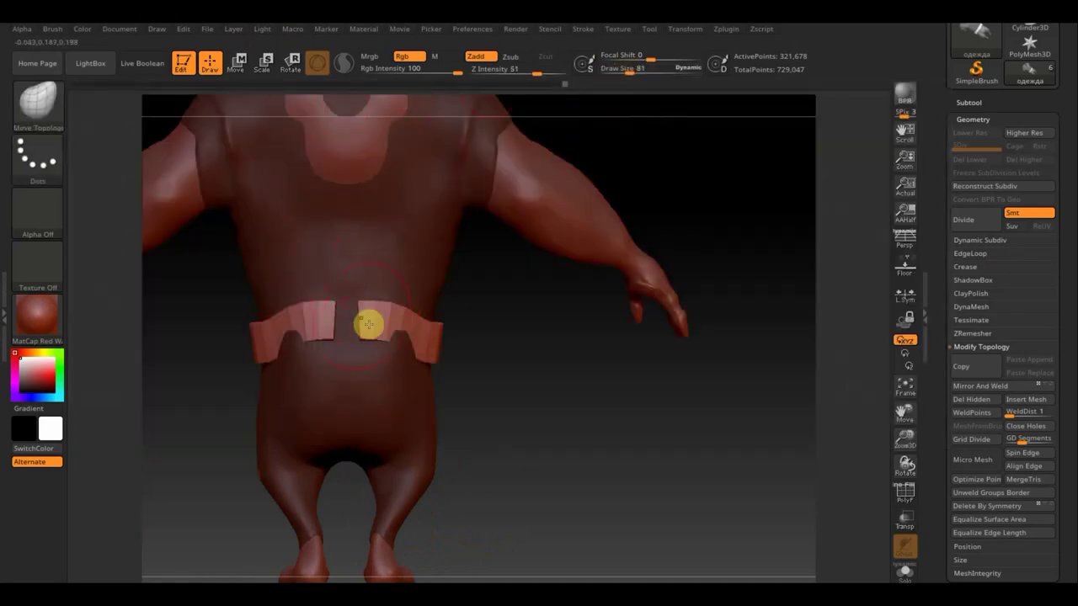
click(630, 70)
text(42)
key(Return)
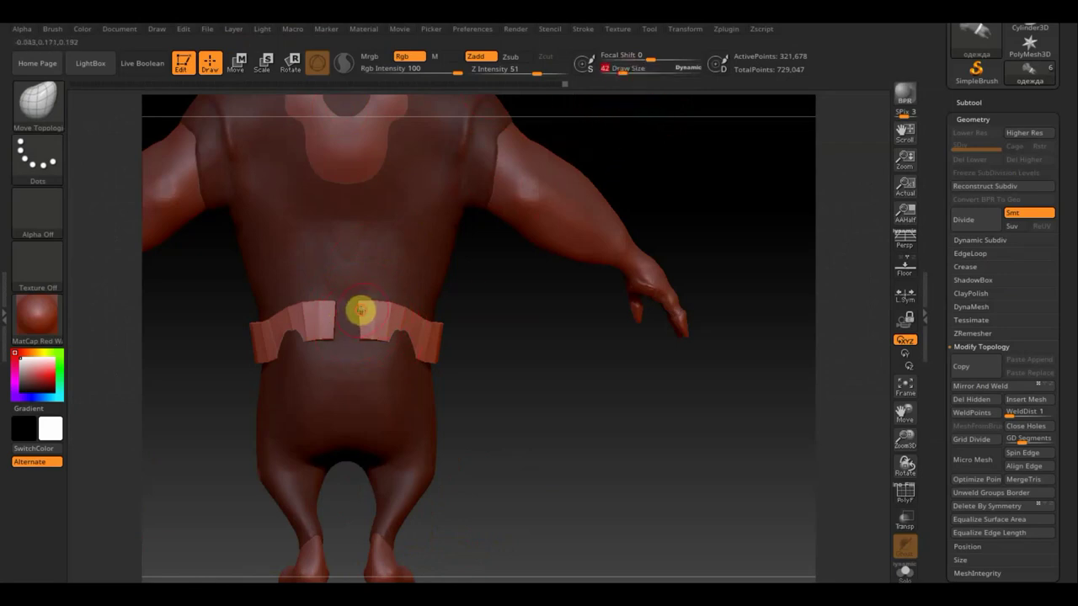
Step: Undo the belt strap pieces and leftover belly patch, checking the waist from several angles
click(539, 84)
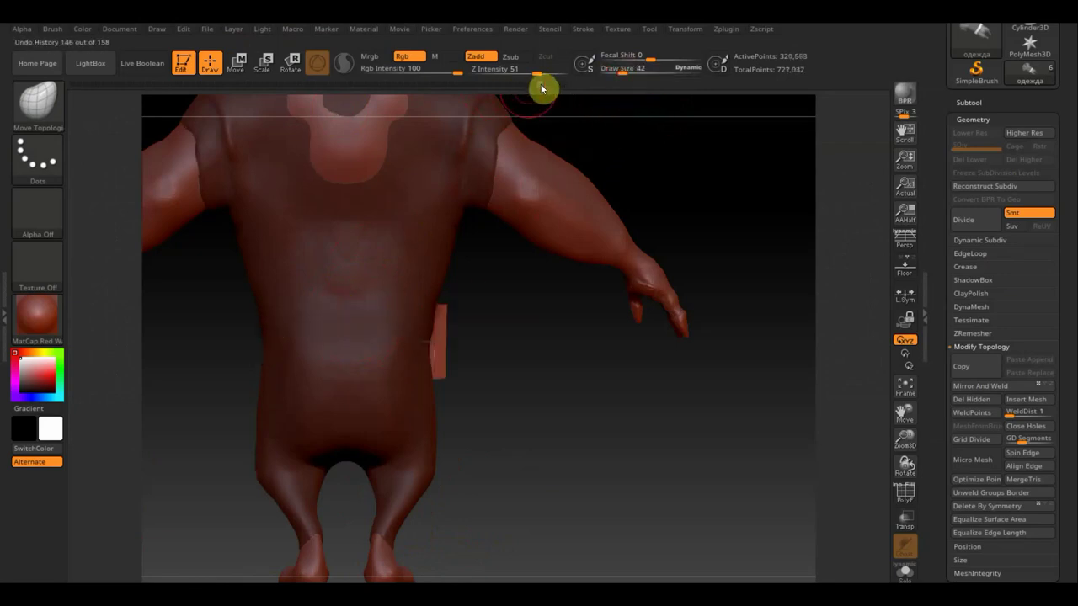
drag(479, 360, 453, 368)
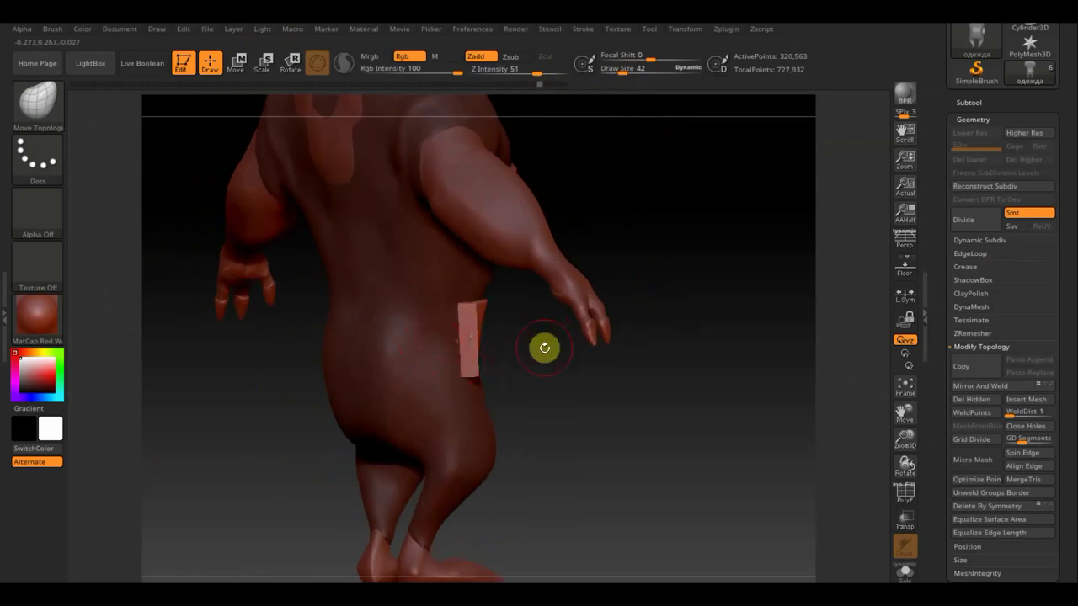
mouse_move(544, 346)
mouse_down()
mouse_move(544, 390)
mouse_move(474, 359)
mouse_up()
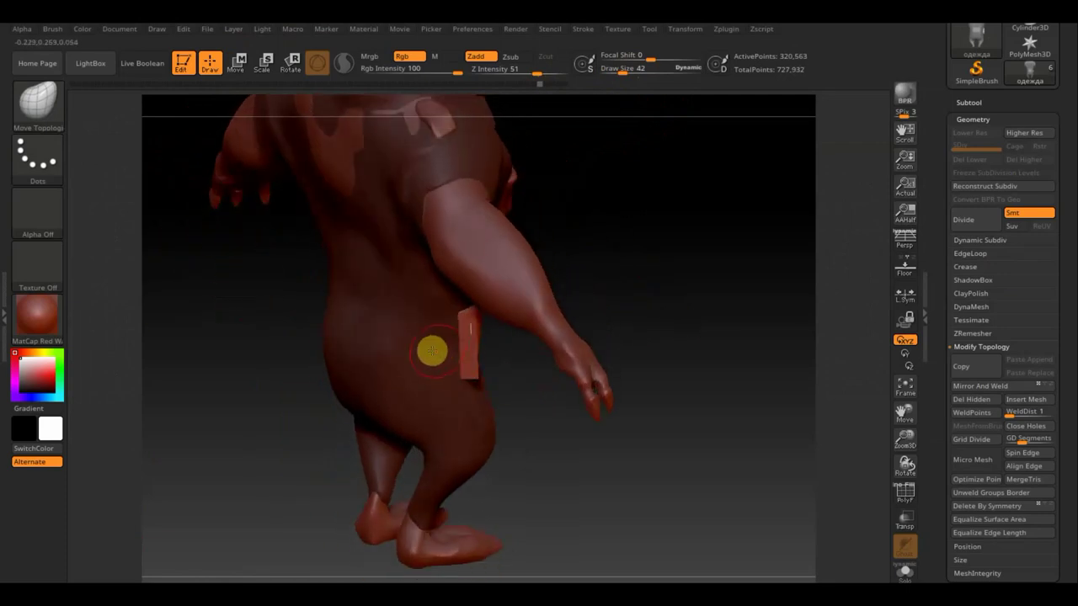
mouse_move(471, 368)
mouse_down()
mouse_move(476, 380)
mouse_move(457, 387)
mouse_up()
mouse_move(580, 365)
mouse_down()
mouse_move(635, 373)
mouse_move(634, 90)
mouse_move(617, 73)
mouse_up()
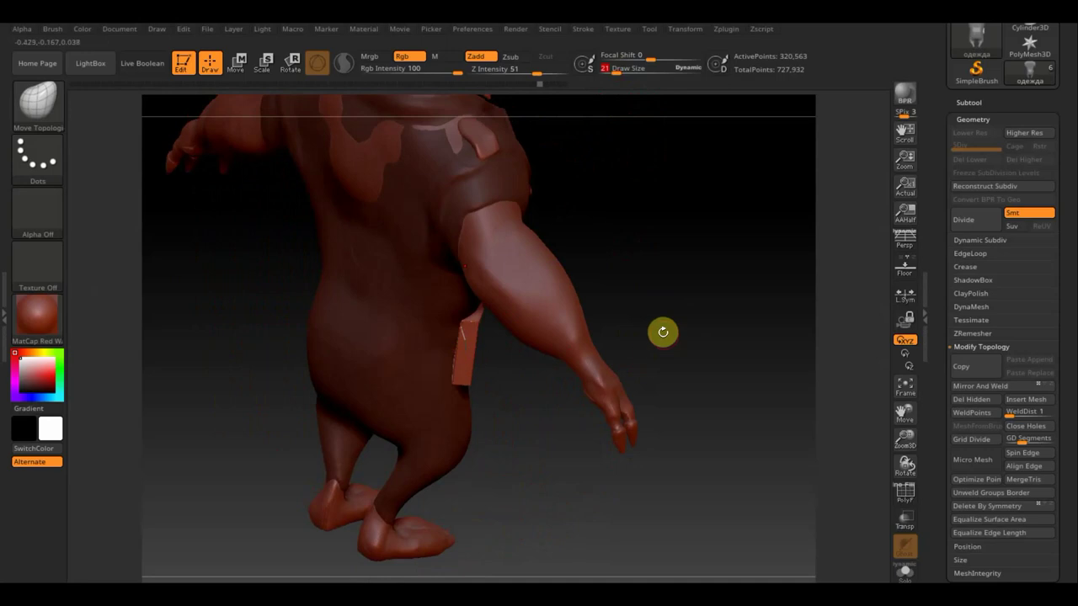
drag(663, 331, 437, 318)
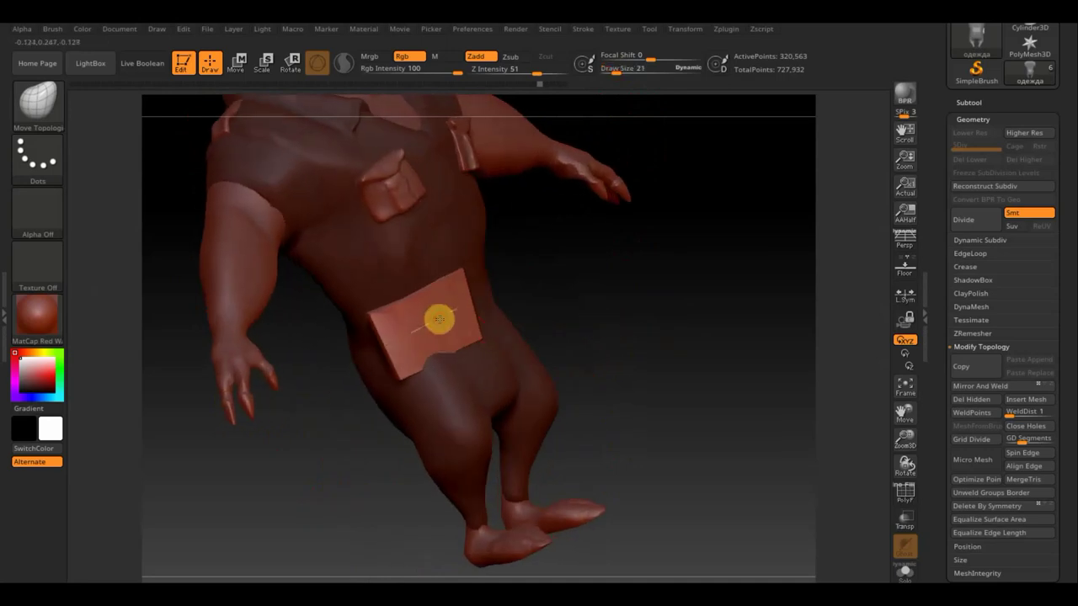
key(ctrl+z)
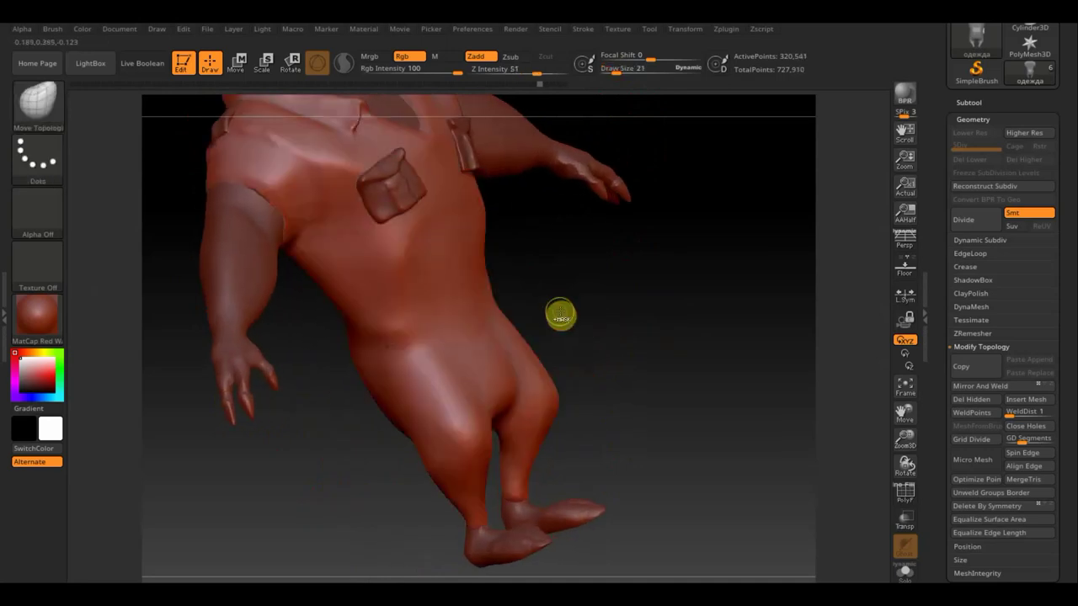
mouse_move(561, 310)
shift+mouse_down()
mouse_move(734, 329)
mouse_move(657, 339)
mouse_move(683, 352)
mouse_move(643, 309)
shift+mouse_up()
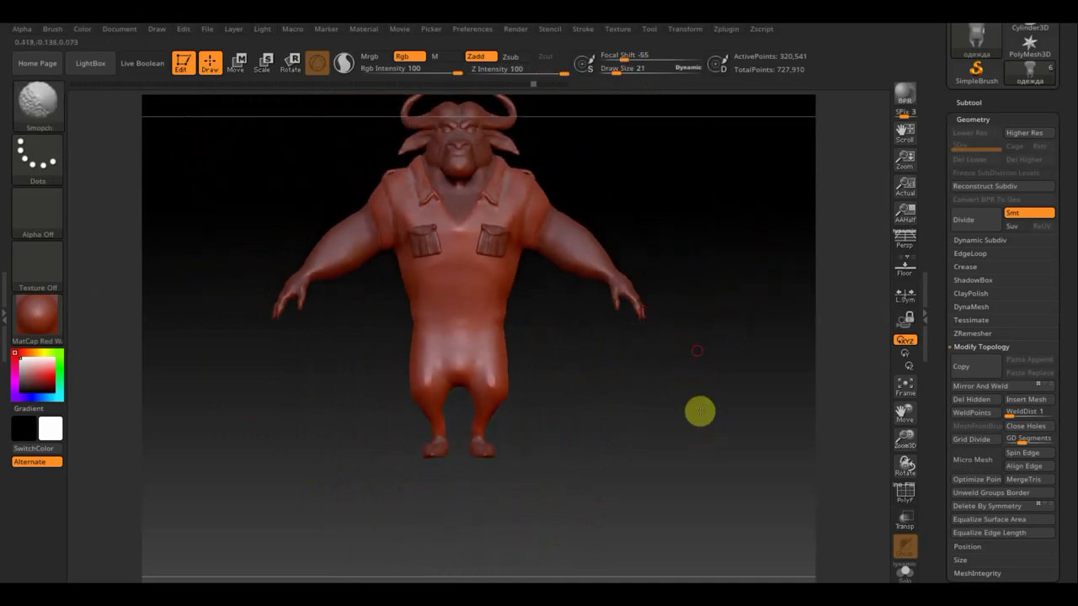
key(shift)
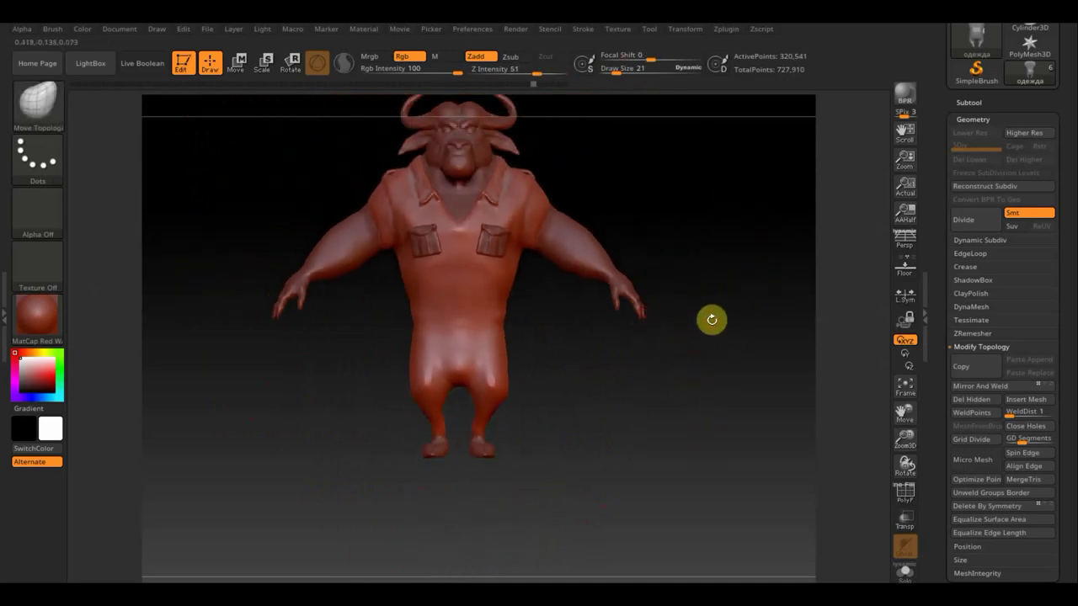
mouse_move(712, 320)
shift+mouse_down()
mouse_move(705, 375)
mouse_move(715, 359)
shift+mouse_up()
Step: Duplicate the одежда shirt subtool into одежда1 and hide the original
click(981, 99)
mouse_move(979, 187)
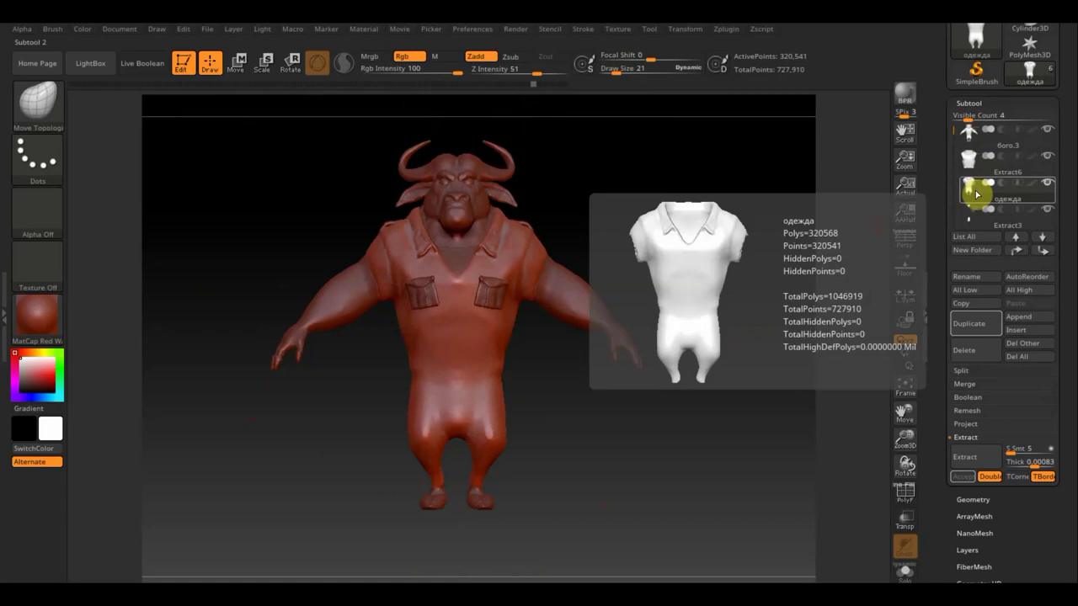
click(979, 323)
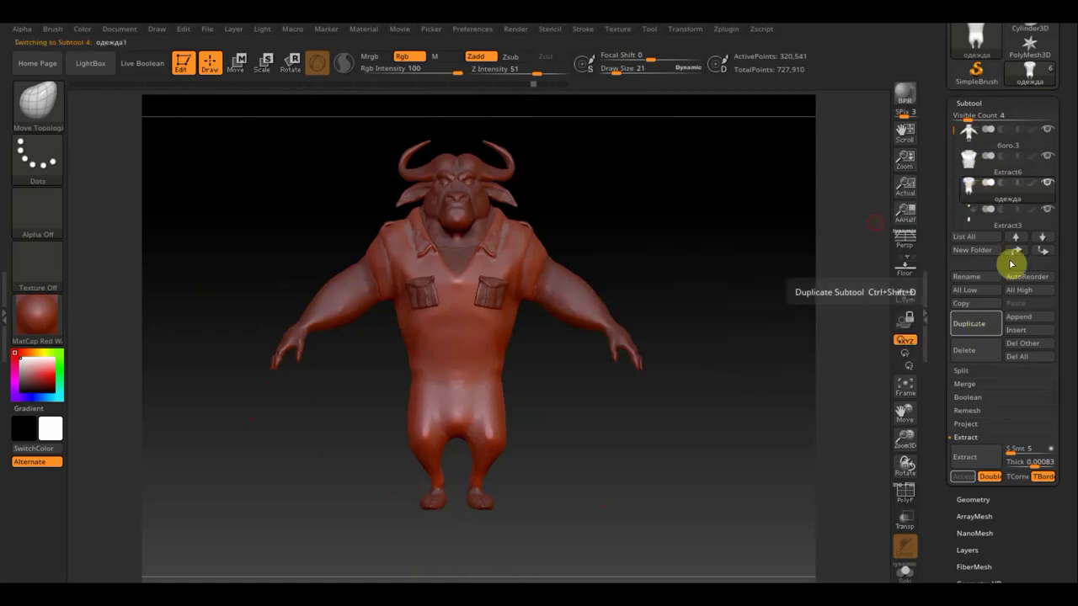
click(1049, 187)
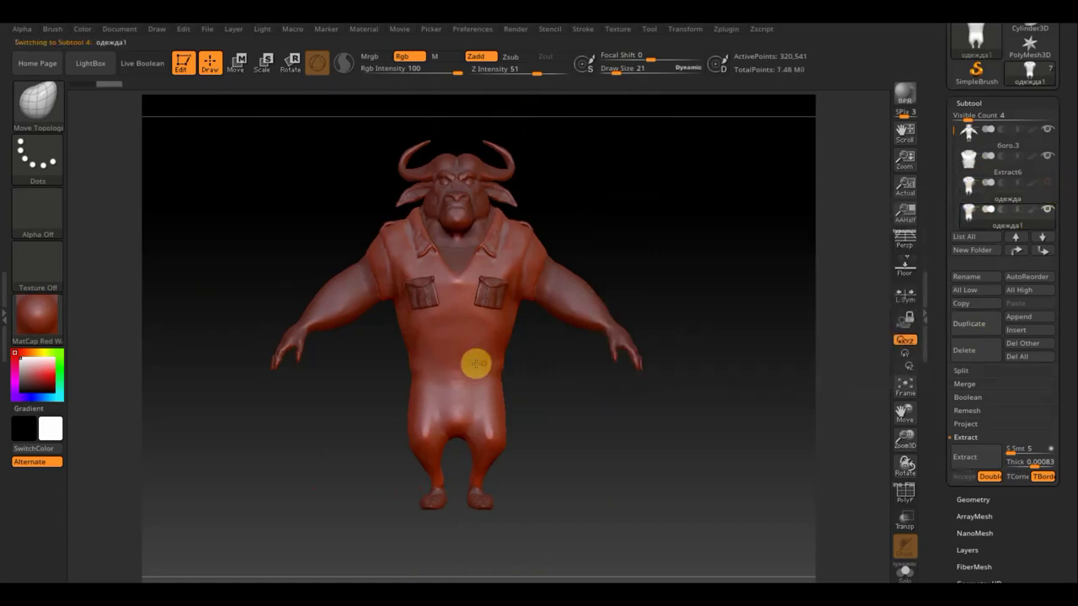
click(43, 106)
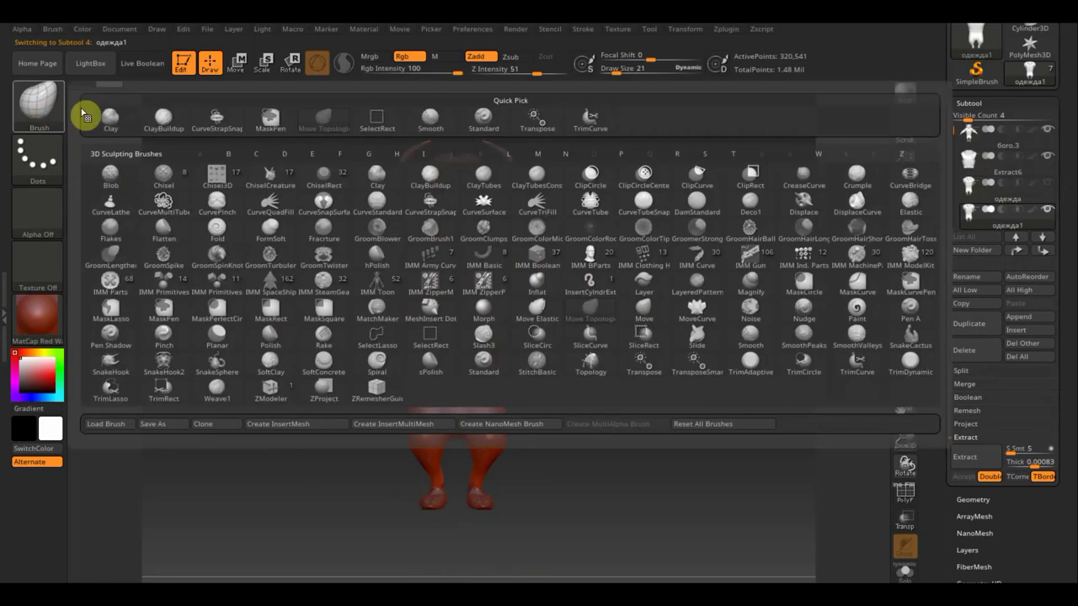
Step: With CurveStrapSnap, try a strap around the hip, then undo it
click(429, 200)
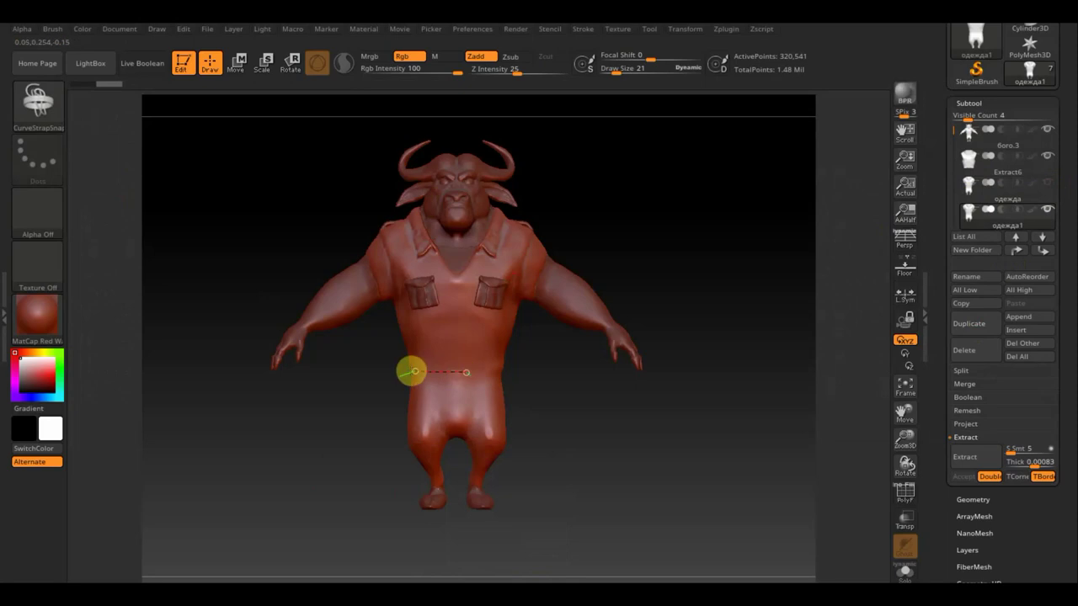
drag(354, 365, 429, 376)
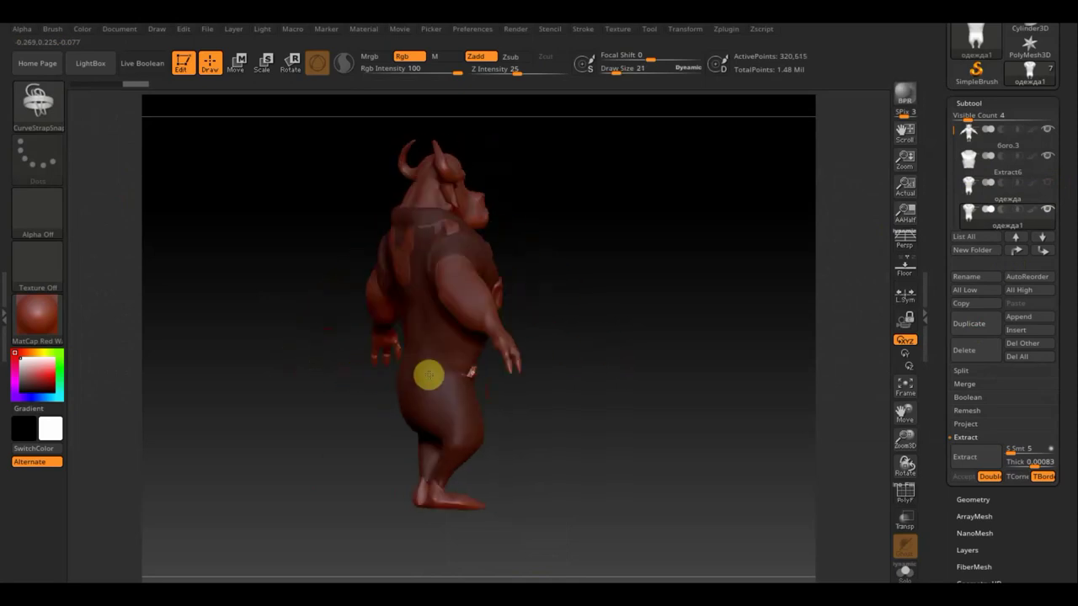
alt+drag(573, 436, 613, 534)
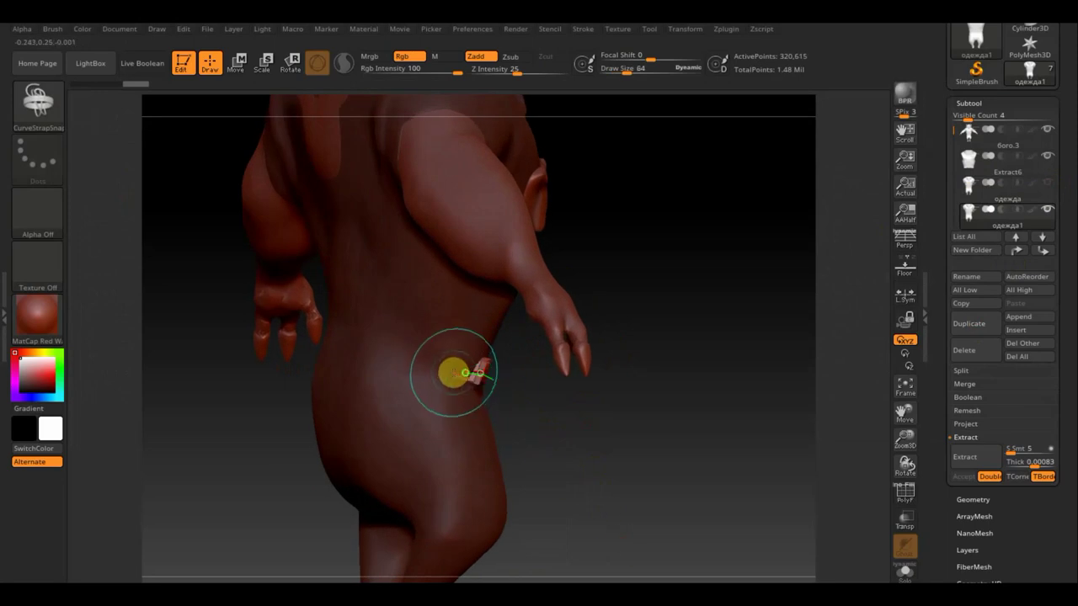
mouse_move(544, 436)
mouse_down()
mouse_move(548, 471)
mouse_move(451, 424)
mouse_up()
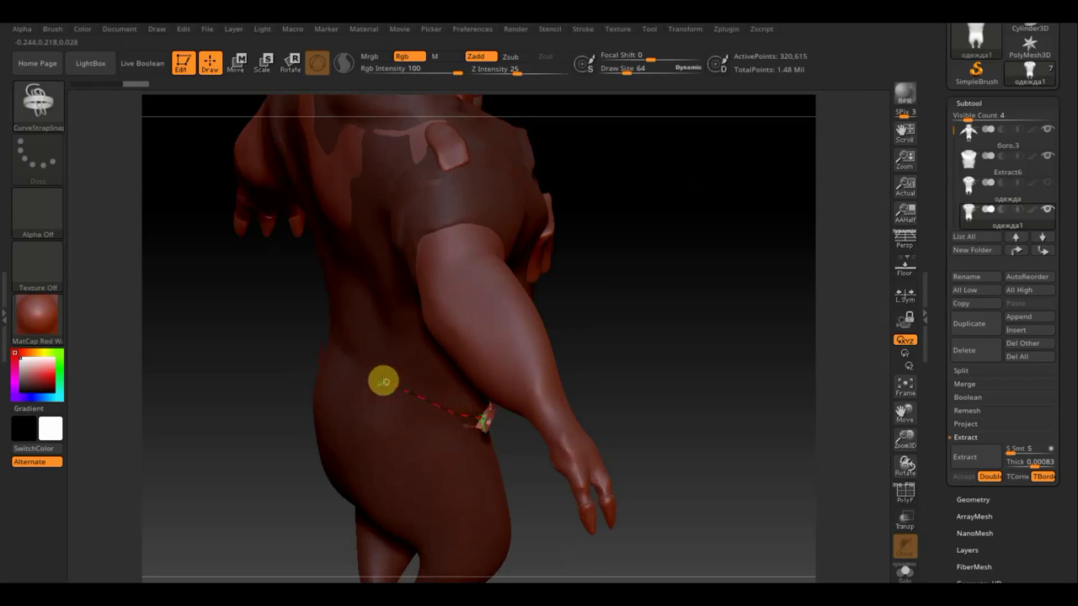
drag(362, 371, 547, 411)
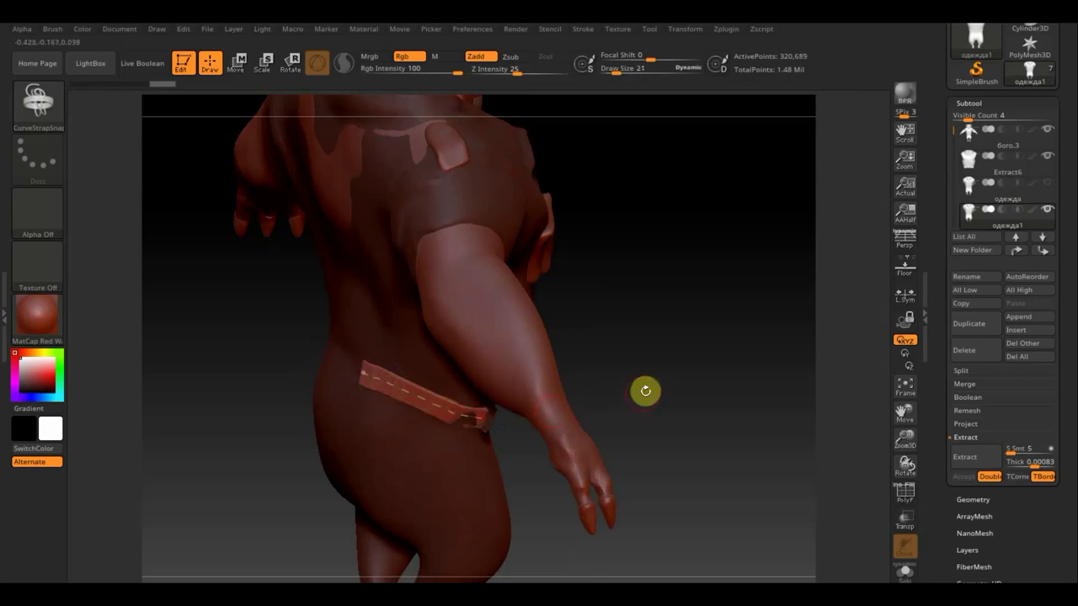
mouse_move(645, 388)
mouse_down()
mouse_move(594, 330)
mouse_move(593, 380)
mouse_move(621, 382)
mouse_move(618, 368)
mouse_up()
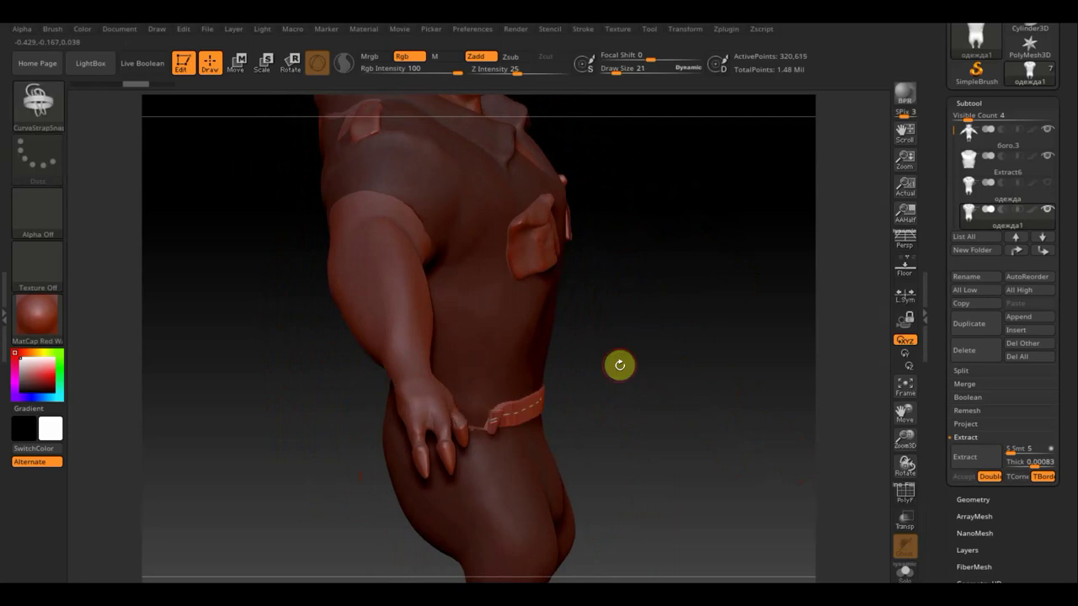
key(ctrl+z)
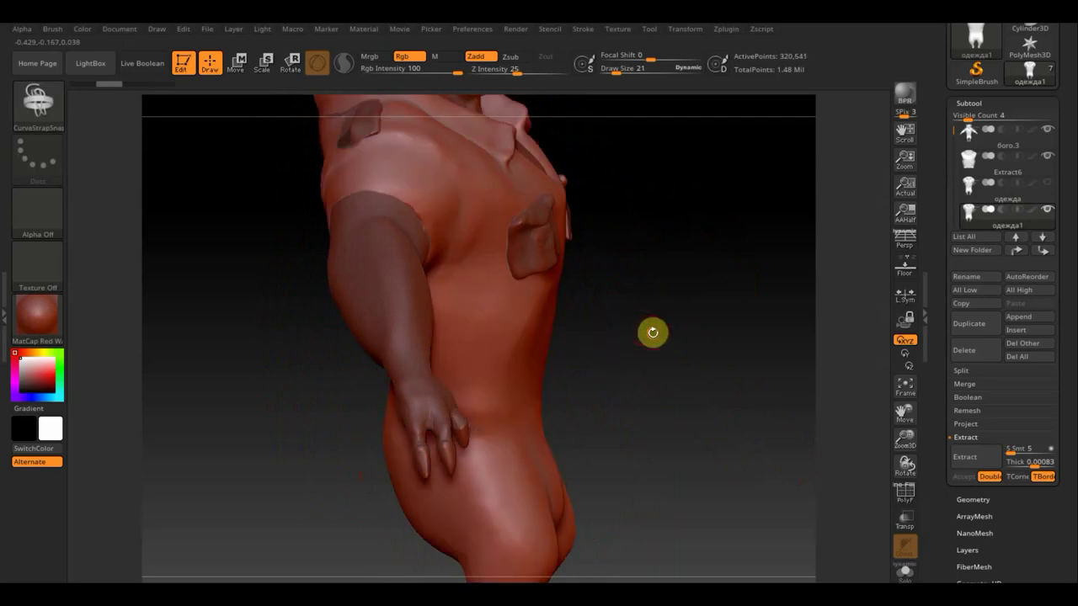
Step: Draw the belt strap along the front hips and across the back of the waist
drag(651, 332, 513, 392)
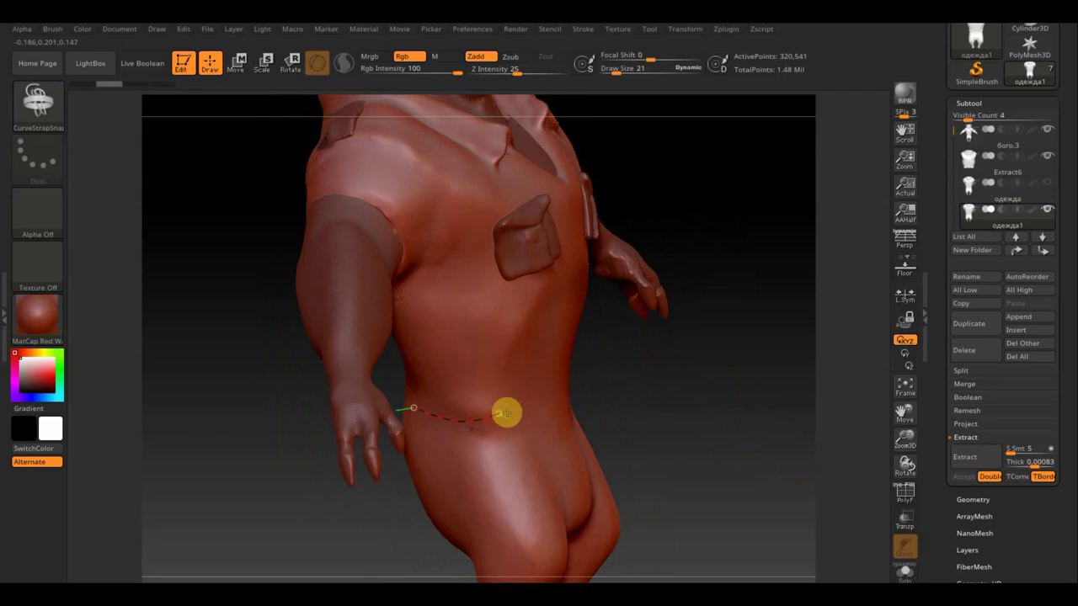
drag(553, 402, 587, 407)
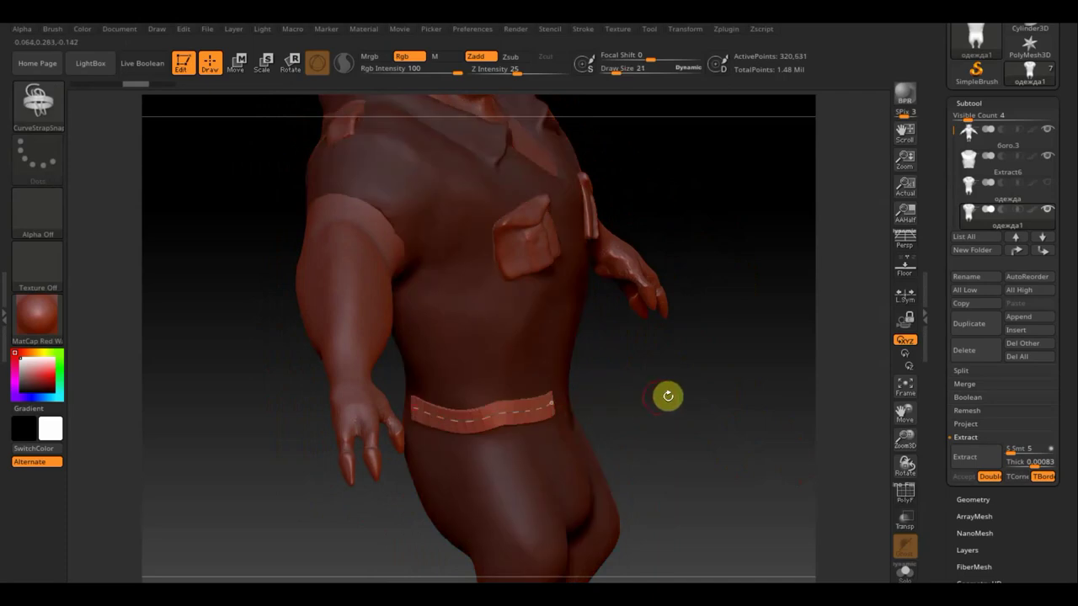
mouse_move(666, 395)
mouse_down()
mouse_move(659, 382)
mouse_move(729, 388)
mouse_move(686, 404)
mouse_up()
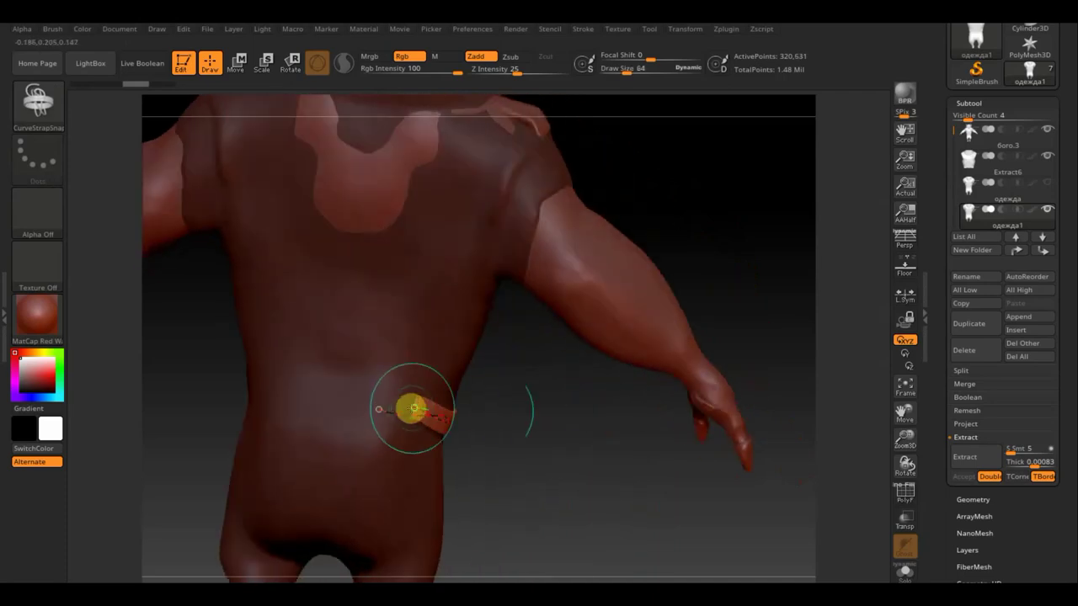
drag(502, 405, 517, 457)
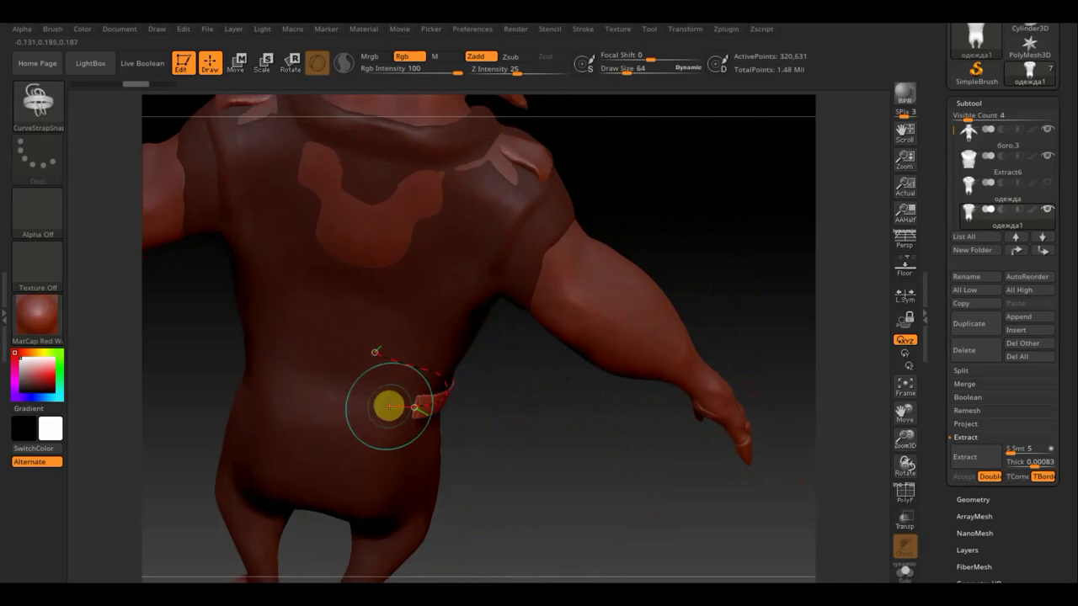
drag(388, 407, 367, 400)
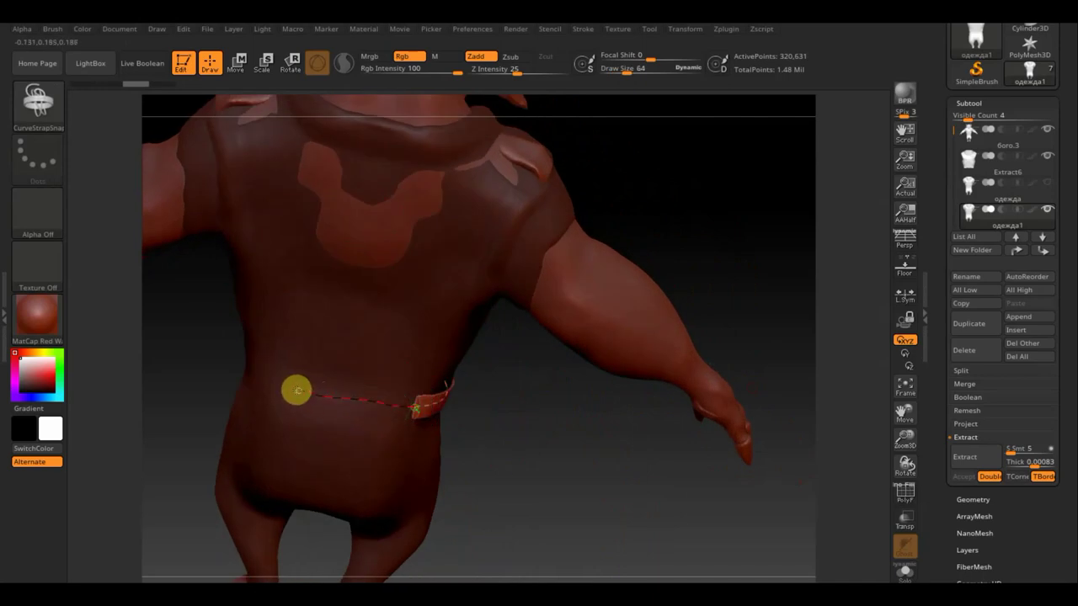
drag(296, 389, 308, 392)
Step: Shrink the brush and extend the strap along the belt line from the front
mouse_move(570, 455)
mouse_down()
mouse_move(491, 421)
mouse_move(533, 392)
mouse_up()
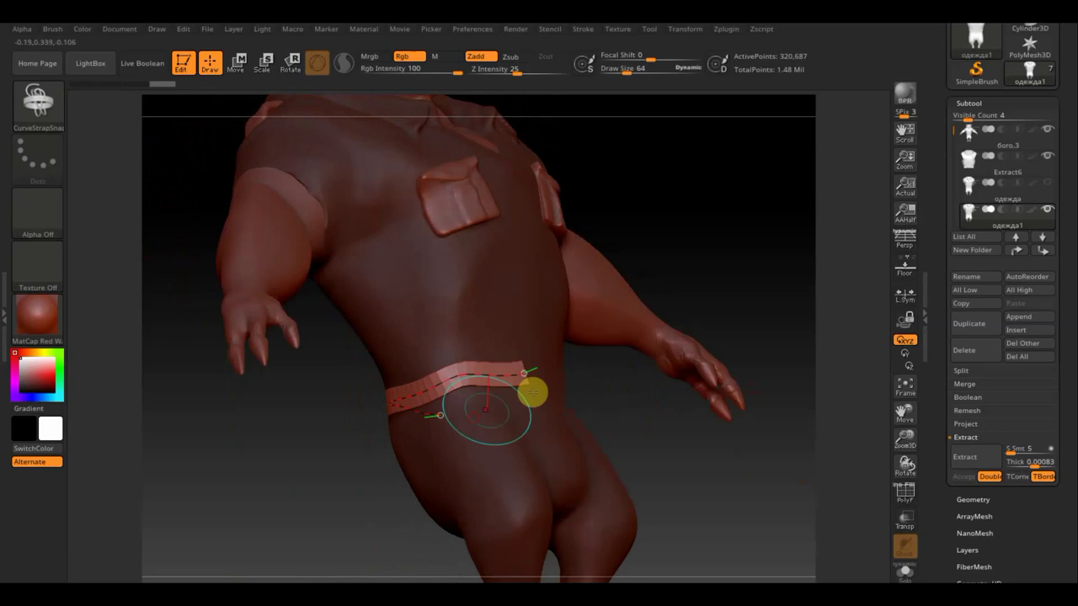
drag(695, 243, 683, 260)
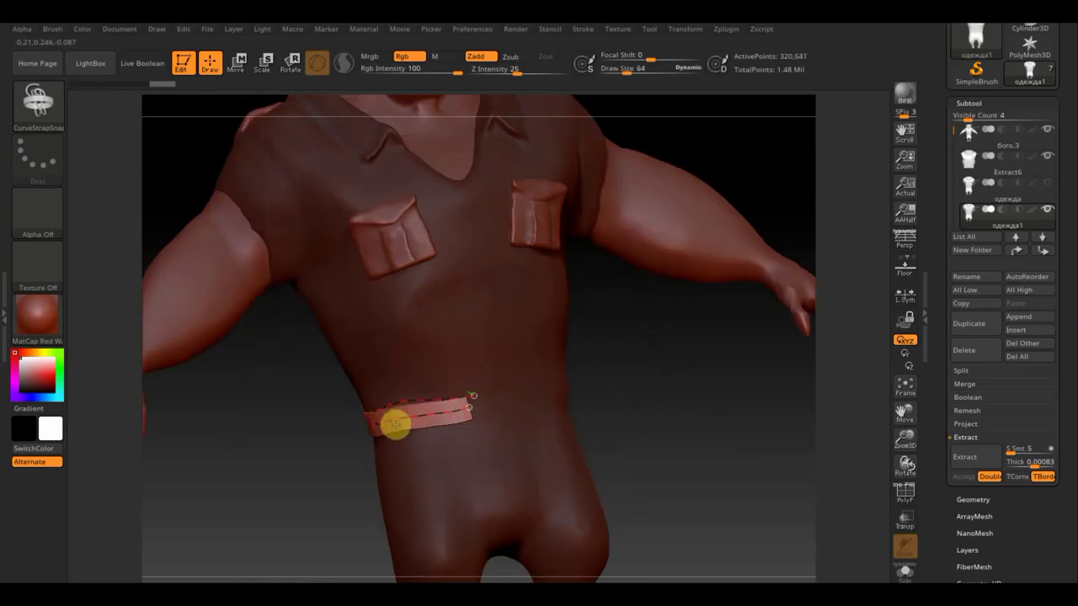
drag(512, 387, 481, 404)
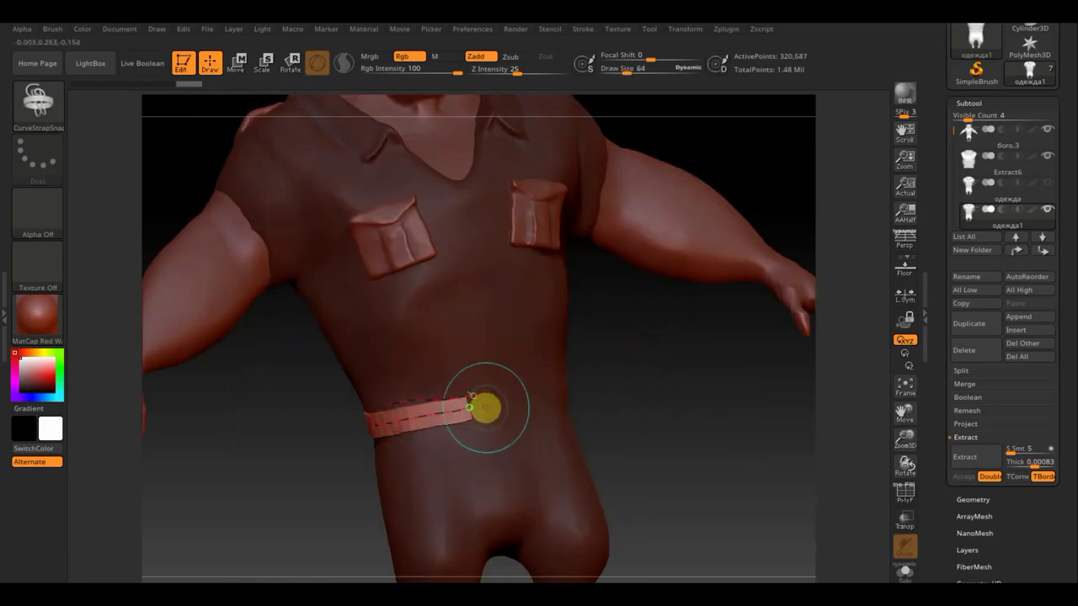
mouse_move(618, 387)
mouse_down()
mouse_move(617, 416)
mouse_move(497, 409)
mouse_up()
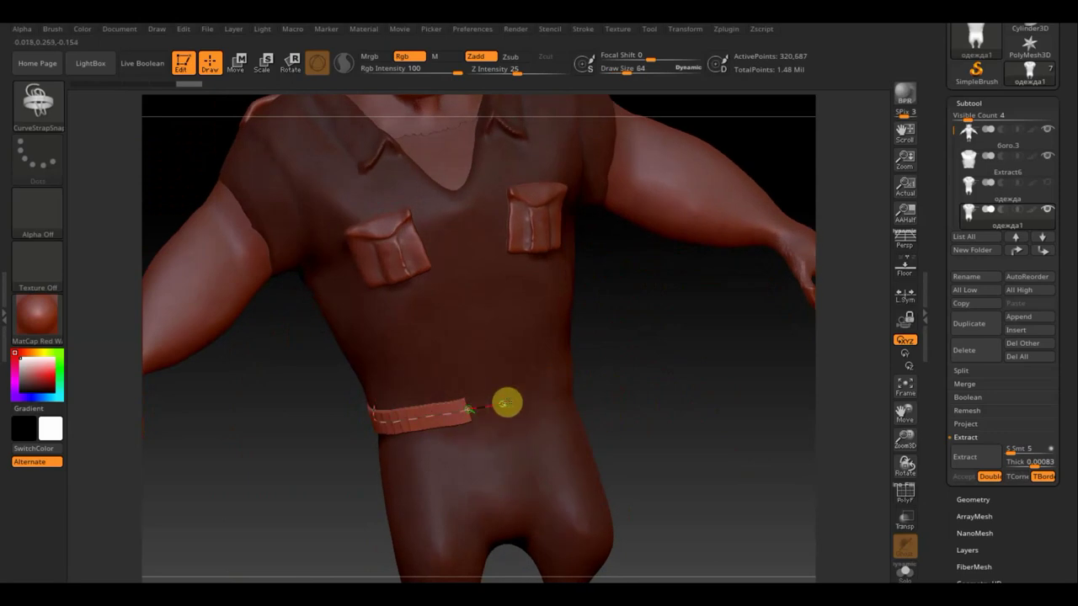
drag(537, 394, 542, 390)
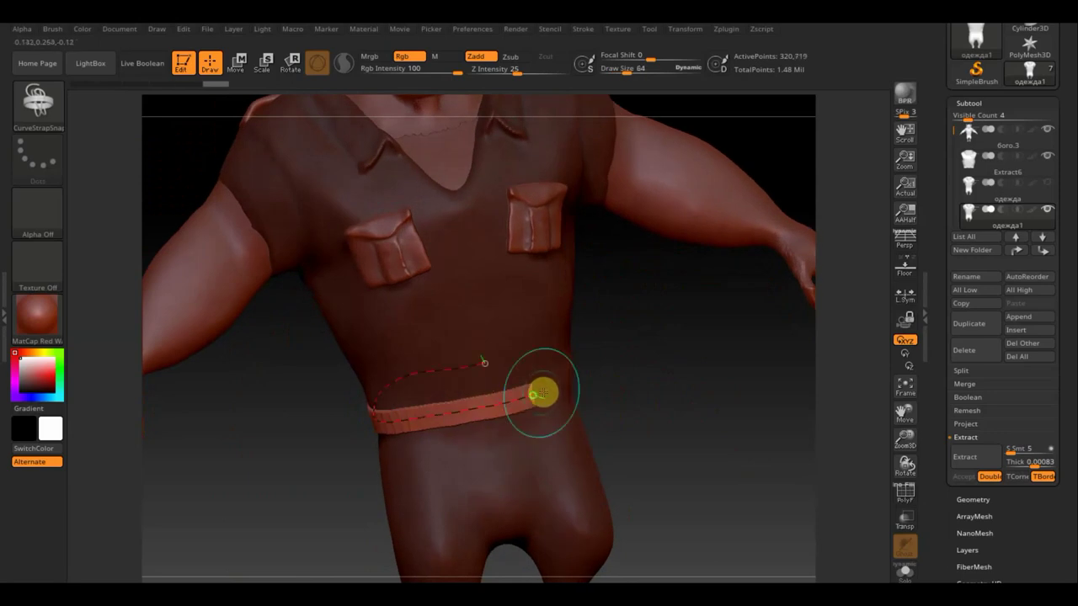
drag(809, 430, 696, 426)
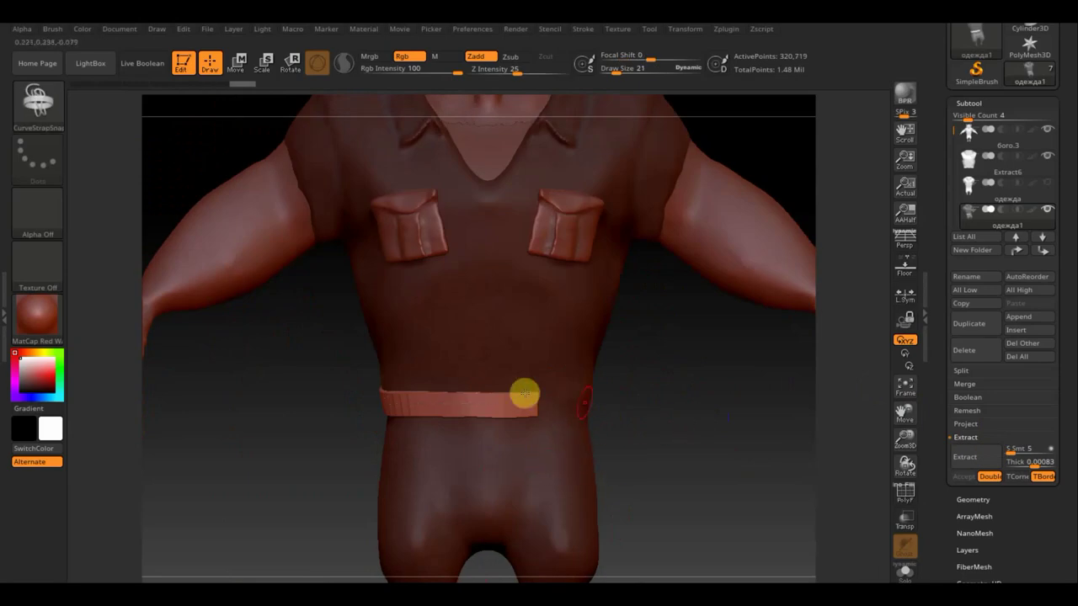
Step: Clear the curve guide, invert the mask and hide everything except the belt strap
click(687, 432)
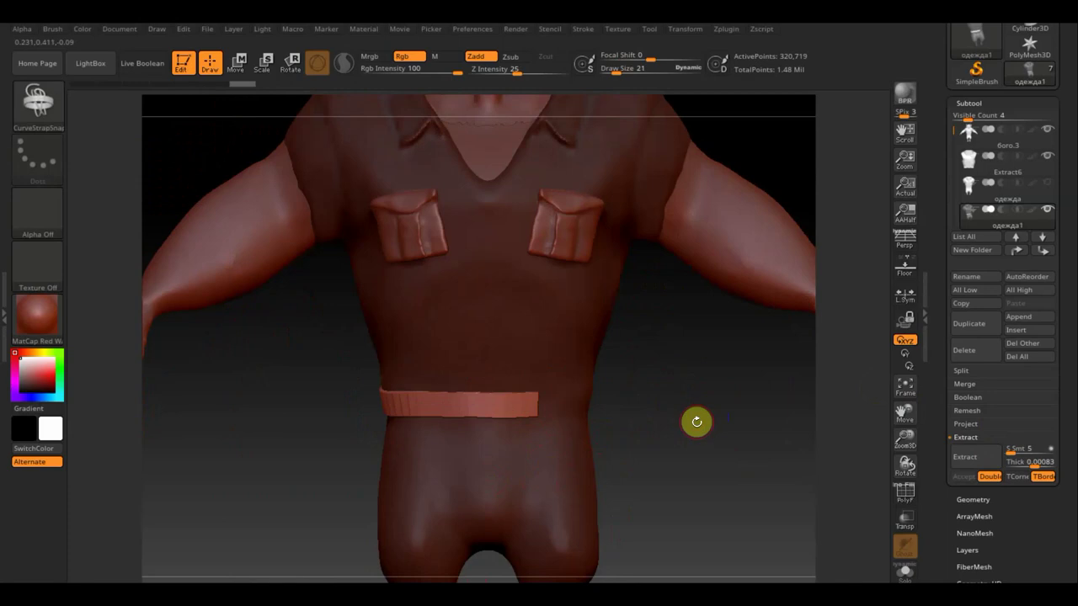
key(ctrl)
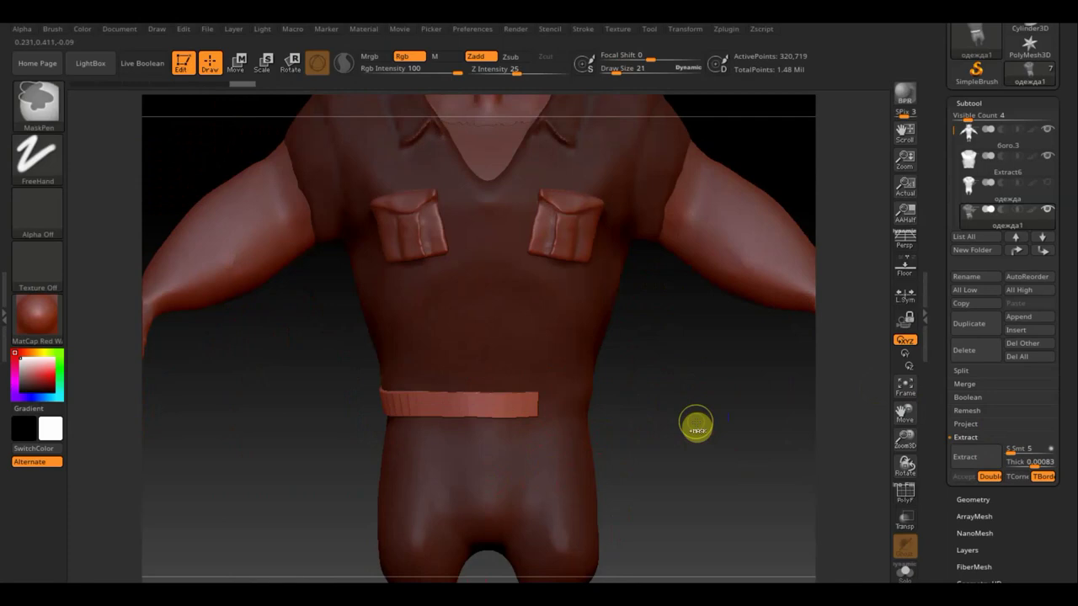
ctrl+click(696, 425)
key(ctrl+shift)
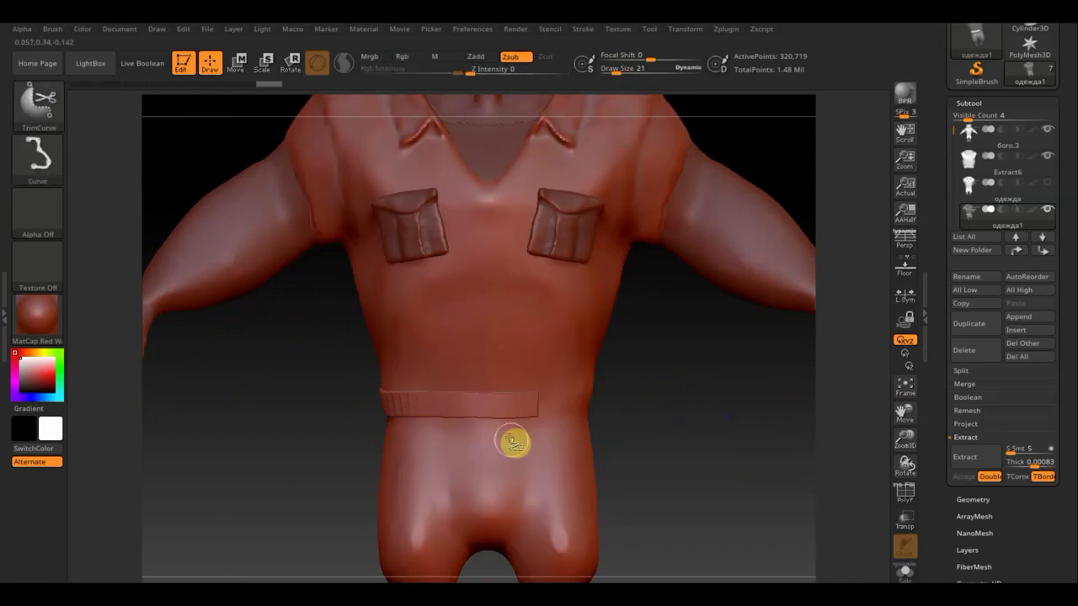
ctrl+shift+click(512, 410)
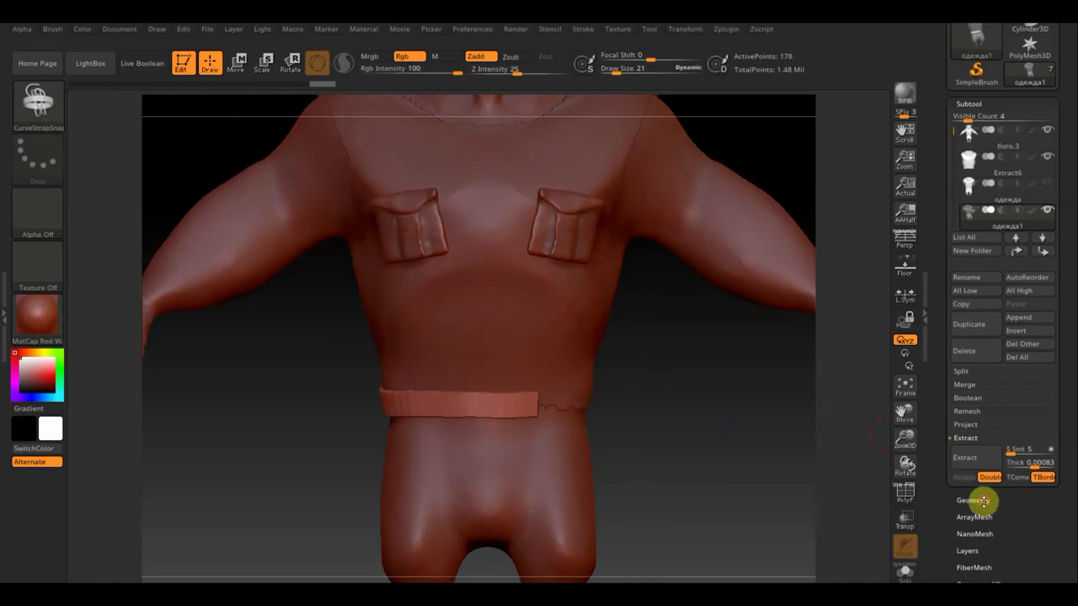
Step: Delete the hidden geometry with Del Hidden and make the shirt subtool visible again
click(977, 500)
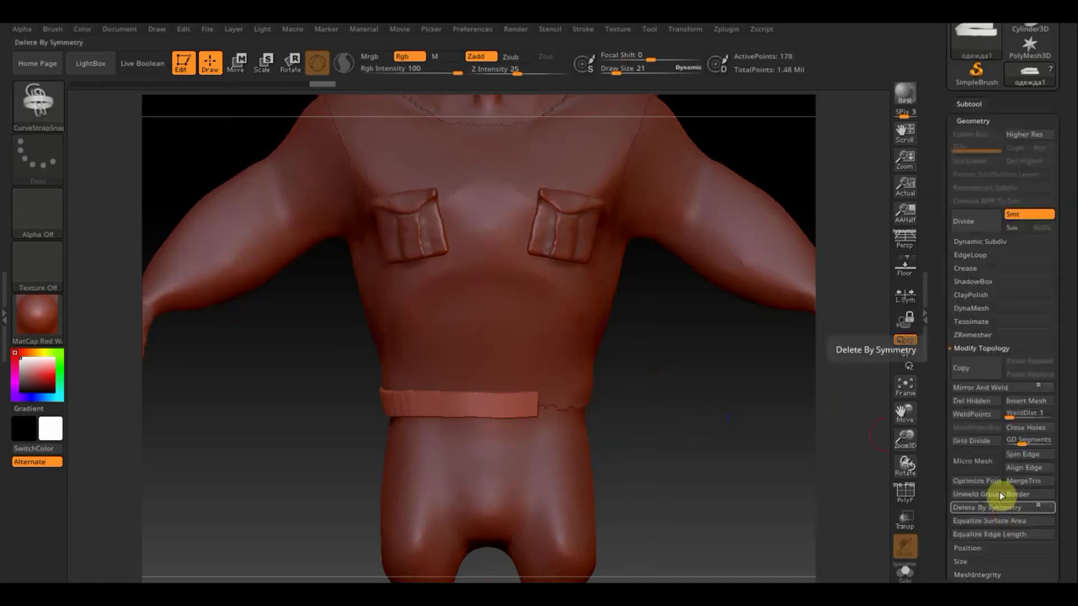
click(980, 402)
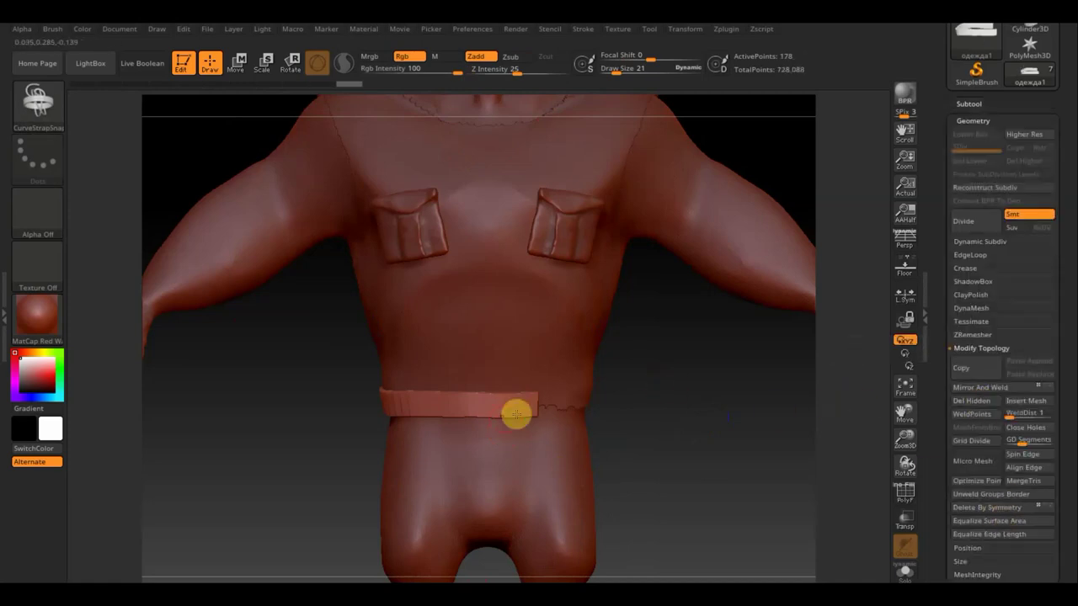
click(970, 104)
click(1049, 185)
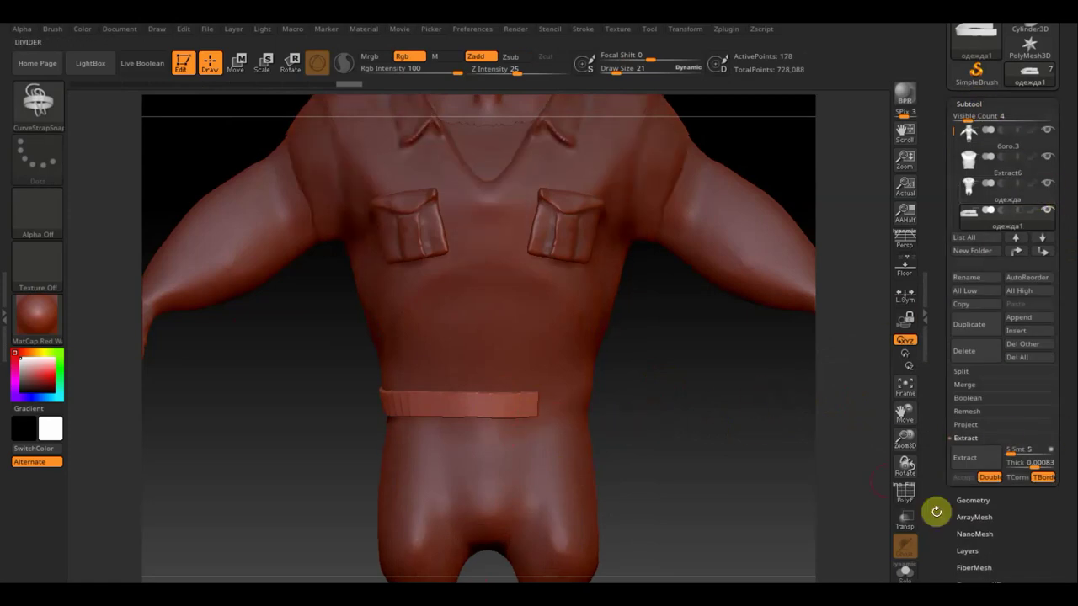
click(972, 500)
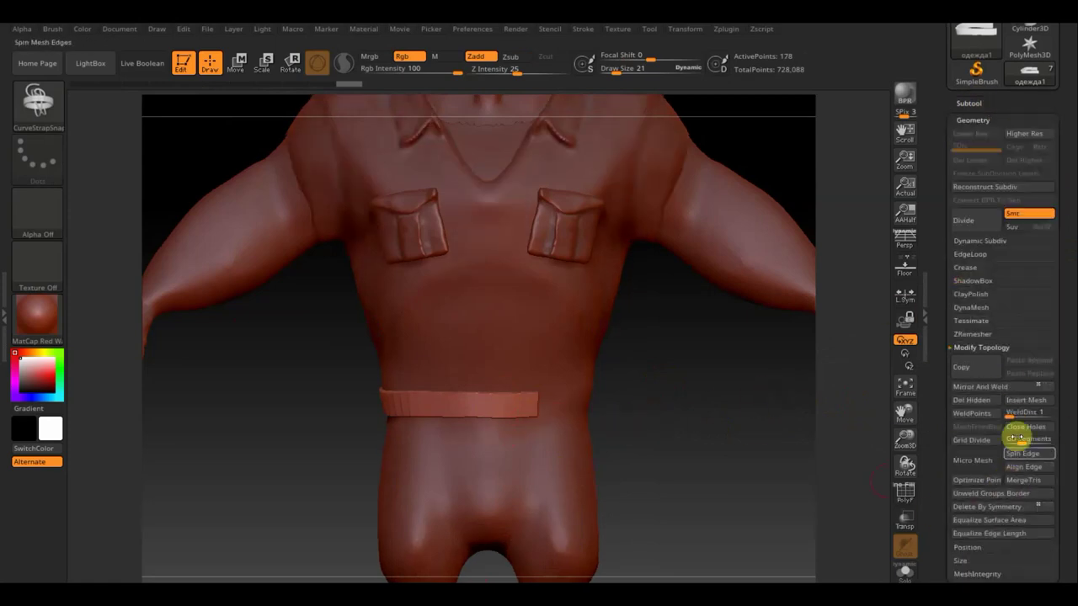
Step: Mirror And Weld the belt across to the other side of the waist
click(986, 386)
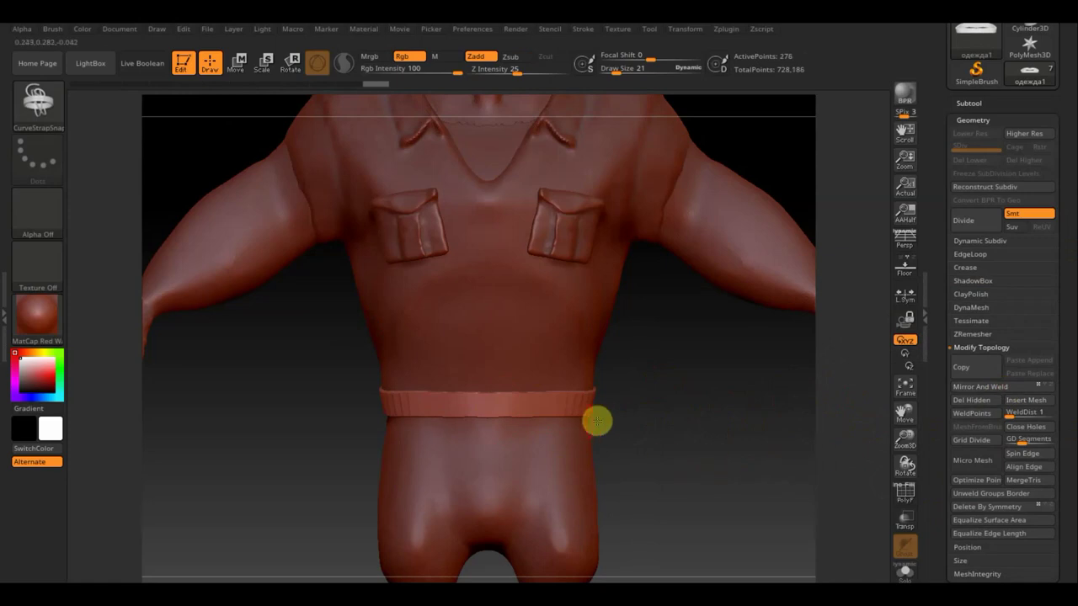
click(966, 268)
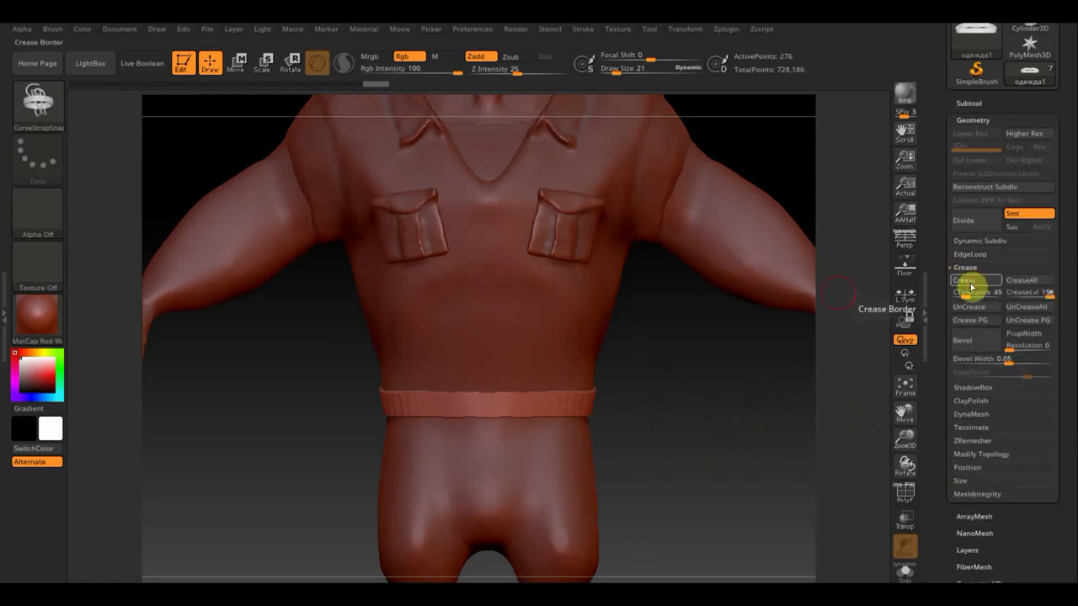
mouse_move(999, 533)
mouse_down()
mouse_move(1020, 470)
mouse_move(1000, 454)
mouse_up()
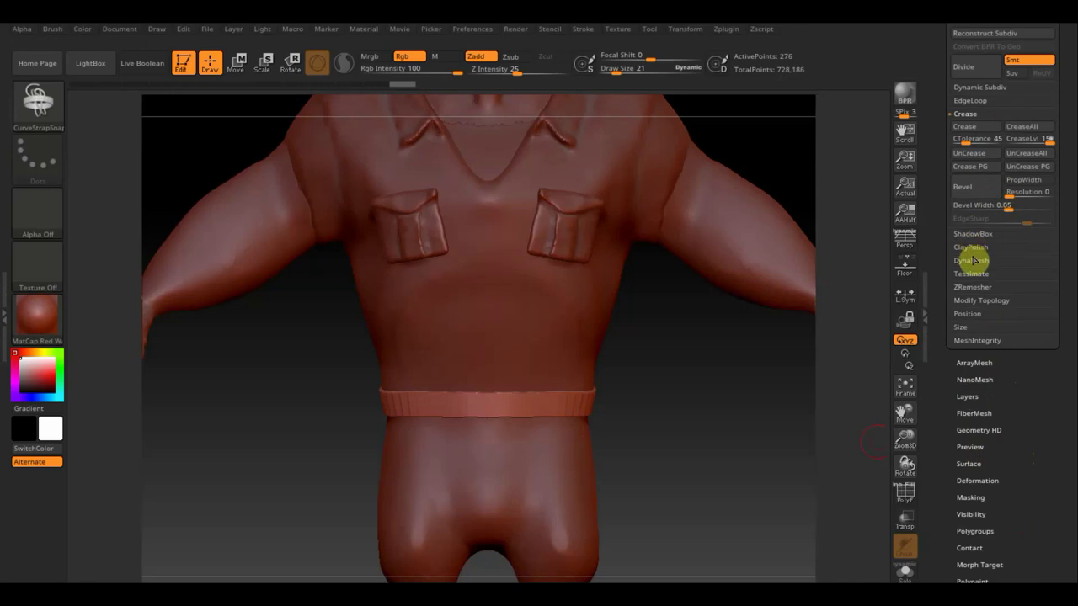
Step: DynaMesh the belt at resolution 376 into one solid band and check it from behind
click(972, 260)
click(960, 193)
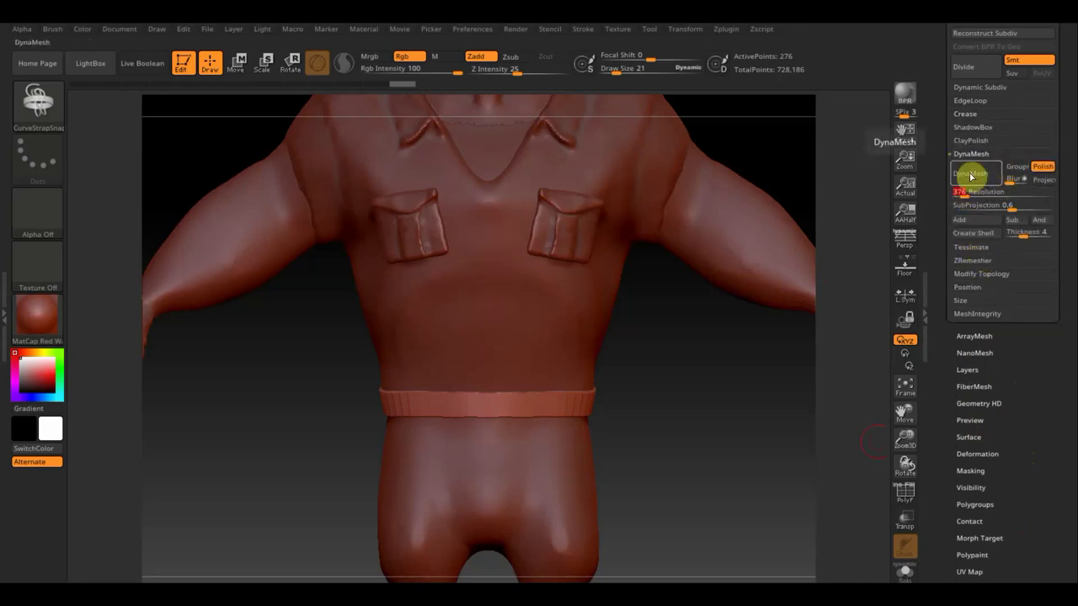
click(971, 176)
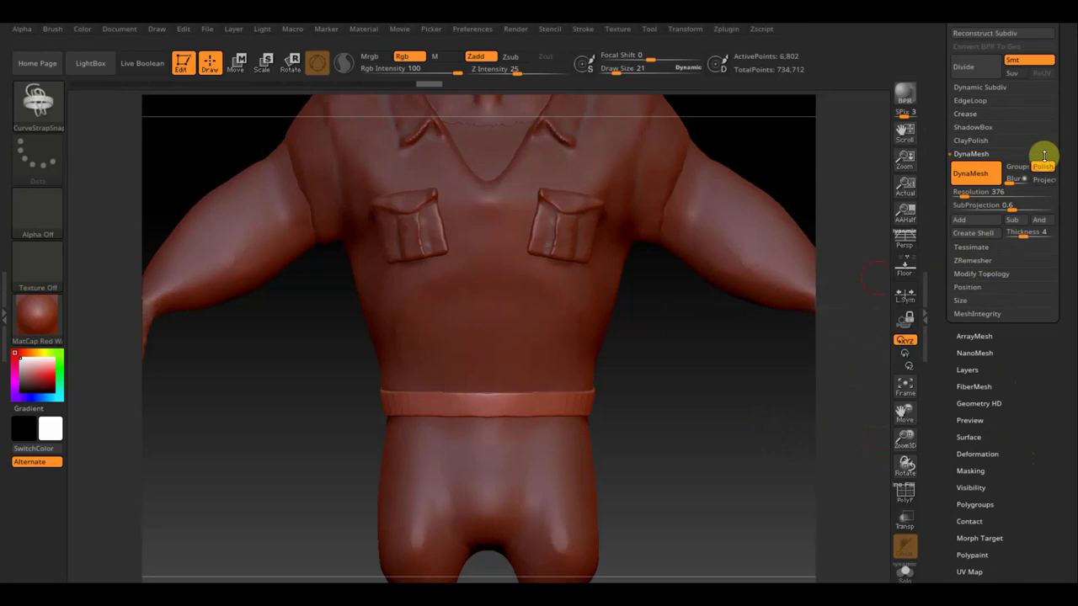
mouse_move(746, 457)
mouse_down()
mouse_move(757, 445)
mouse_move(847, 436)
mouse_move(732, 439)
mouse_move(725, 452)
mouse_move(880, 366)
mouse_up()
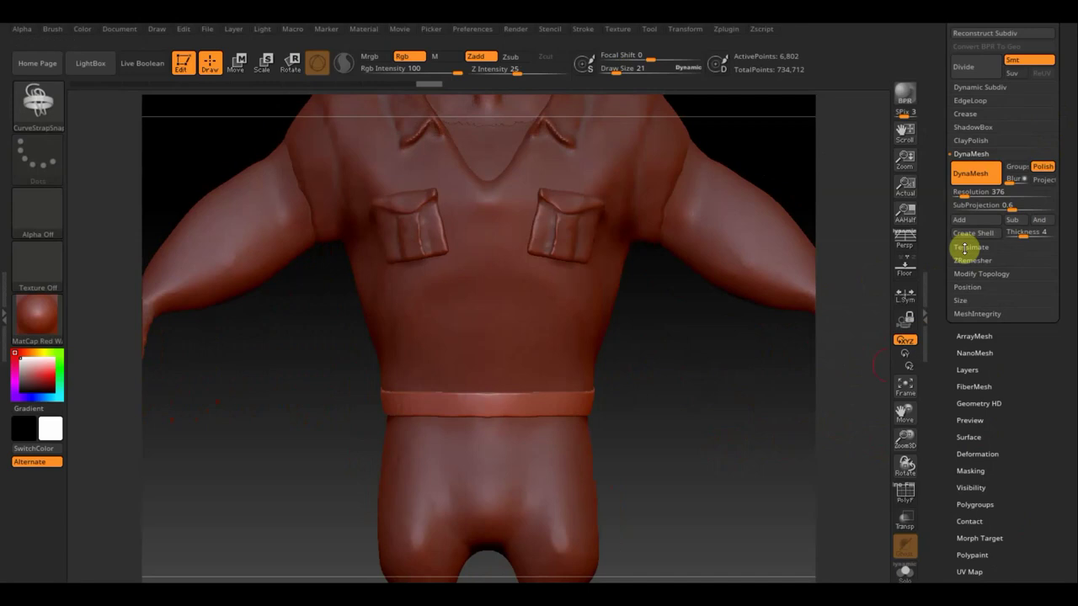
drag(1063, 119, 1046, 132)
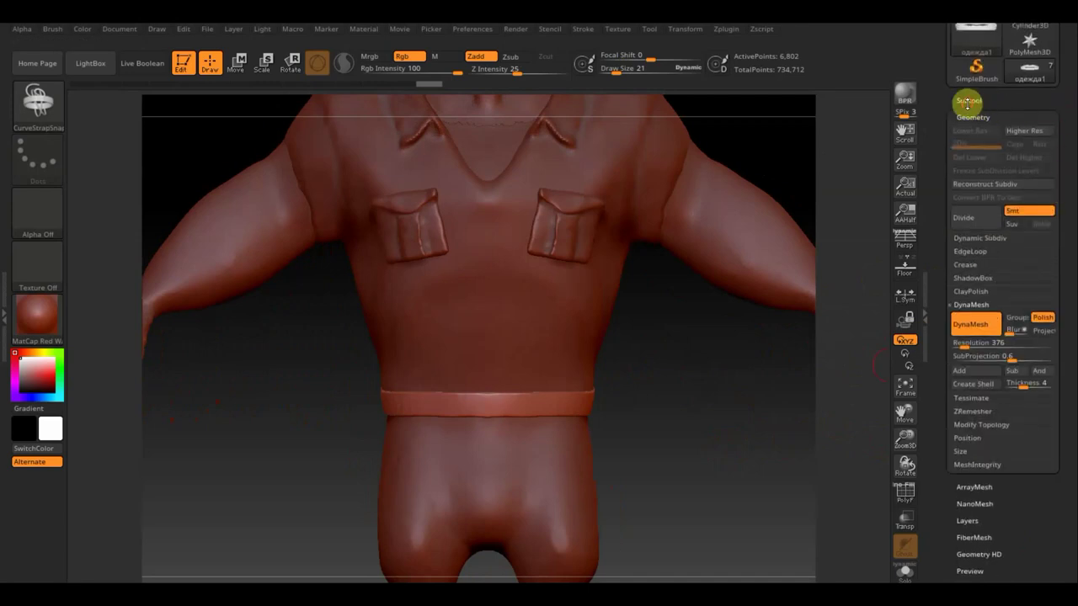
click(964, 105)
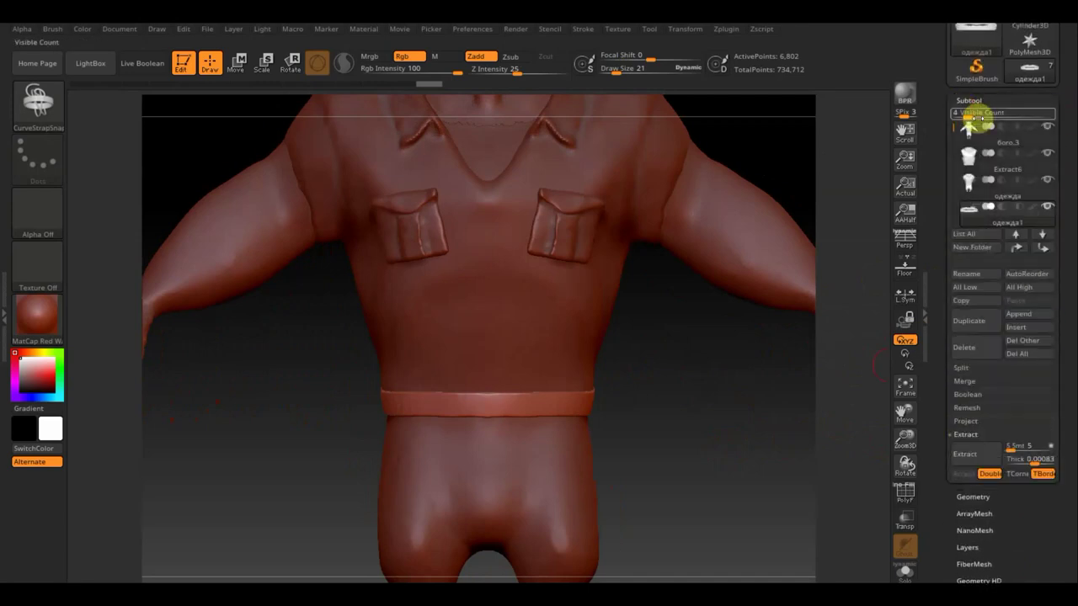
Step: Append a Cube3D as a new subtool and make it the active subtool
click(1025, 316)
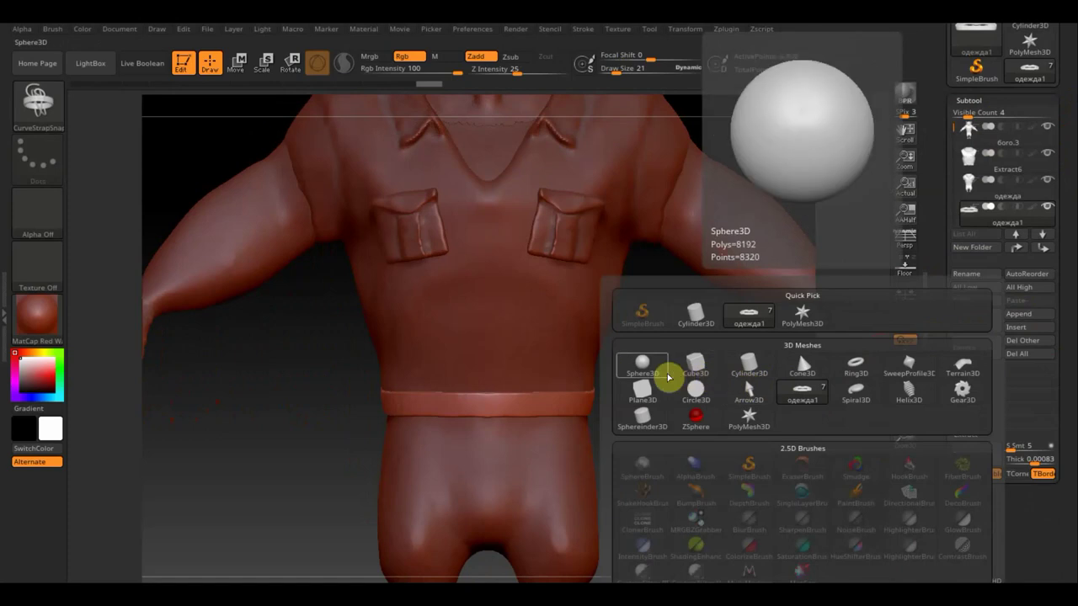
click(703, 366)
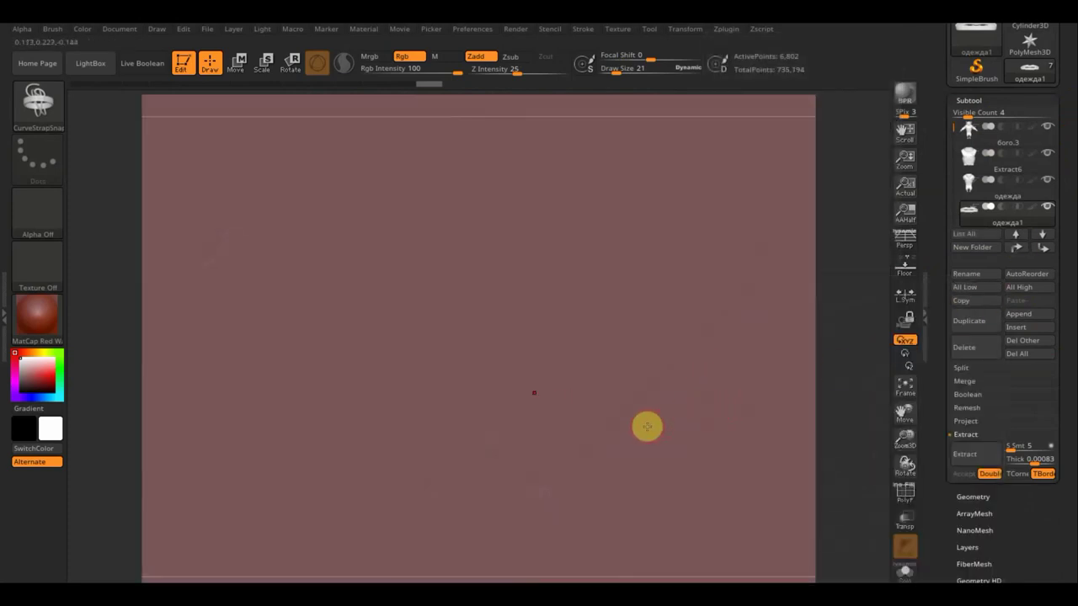
key(F1)
click(762, 455)
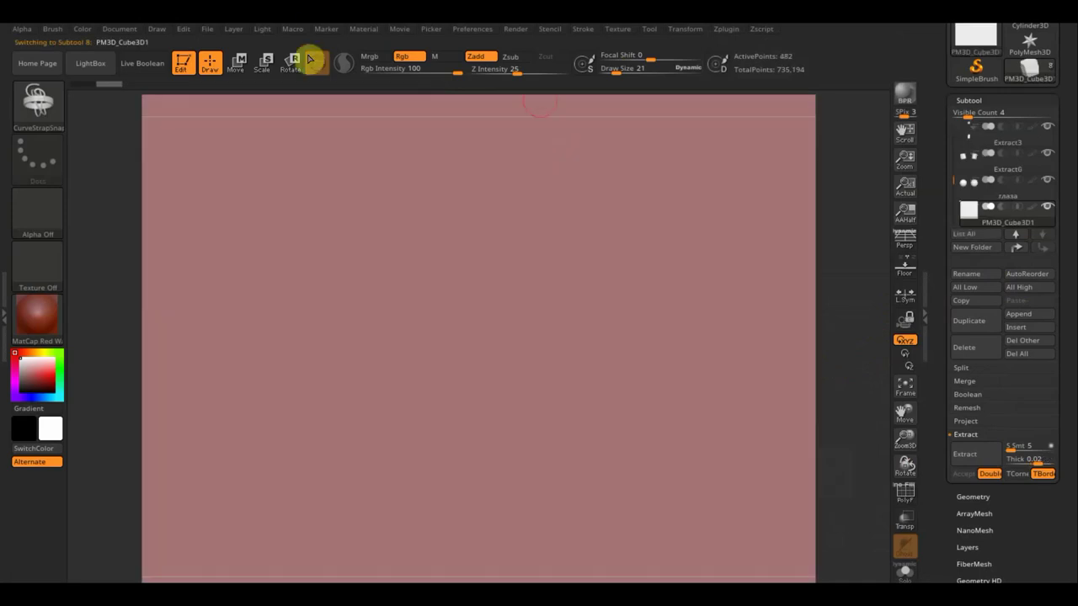
Step: Shrink the oversized cube to a small piece, move it down to the waist and narrow it
click(240, 67)
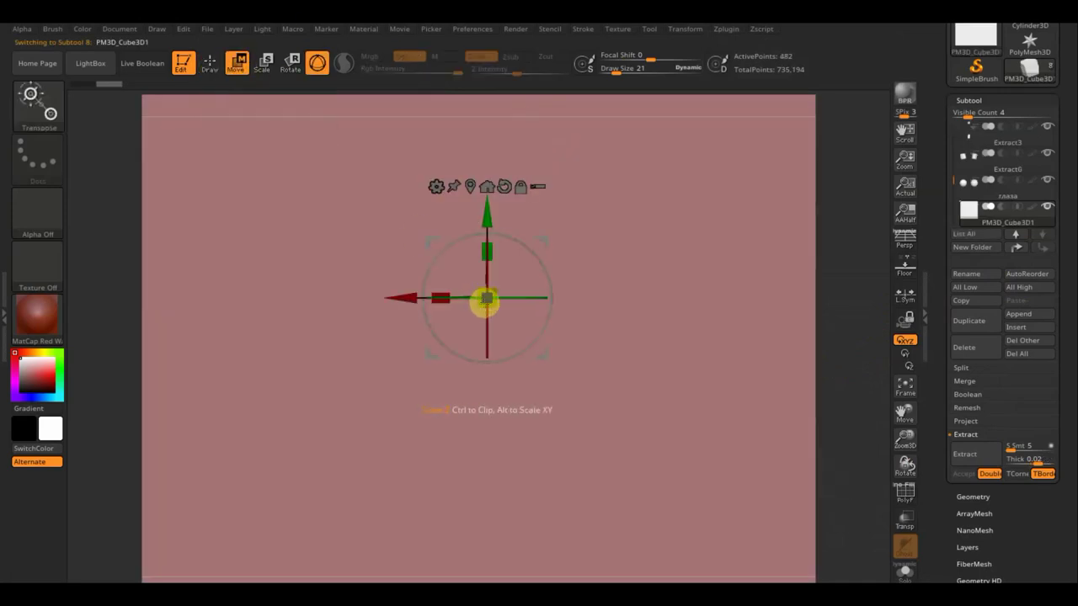
drag(492, 308, 474, 283)
drag(441, 242, 438, 238)
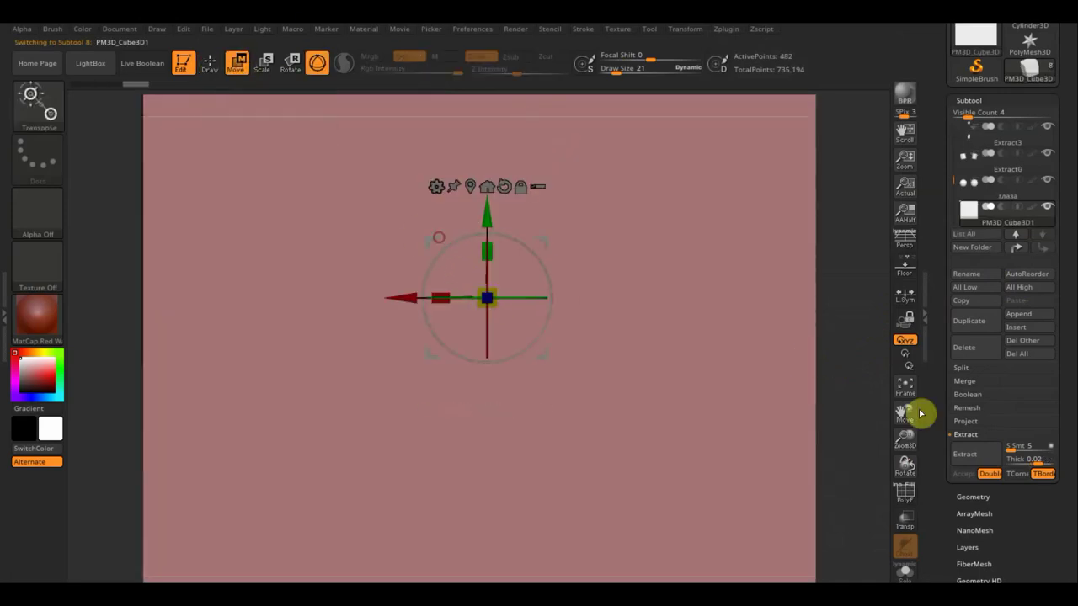
click(905, 392)
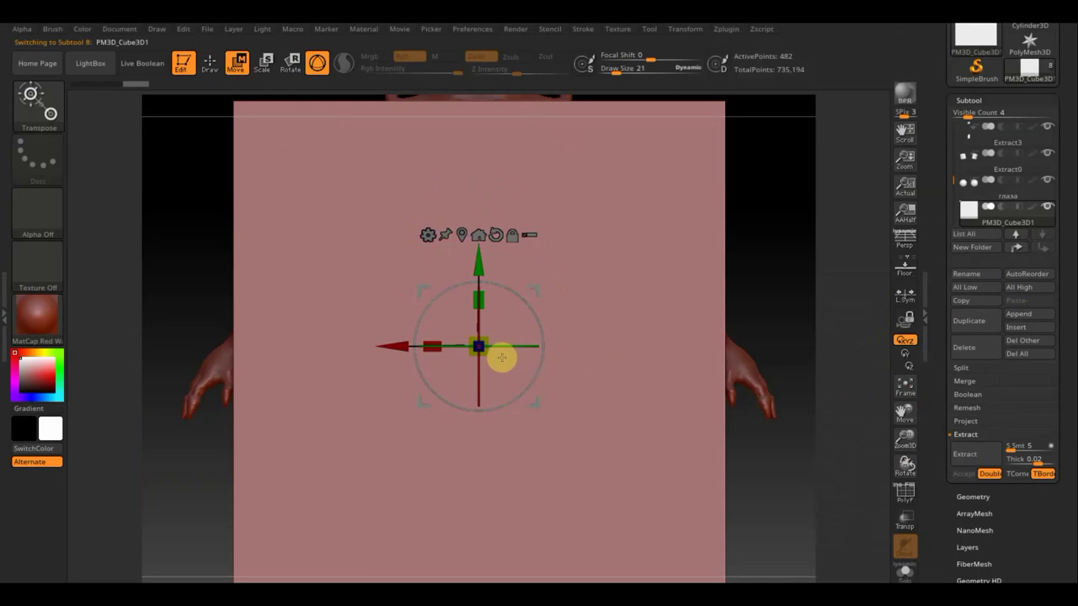
drag(486, 356, 299, 198)
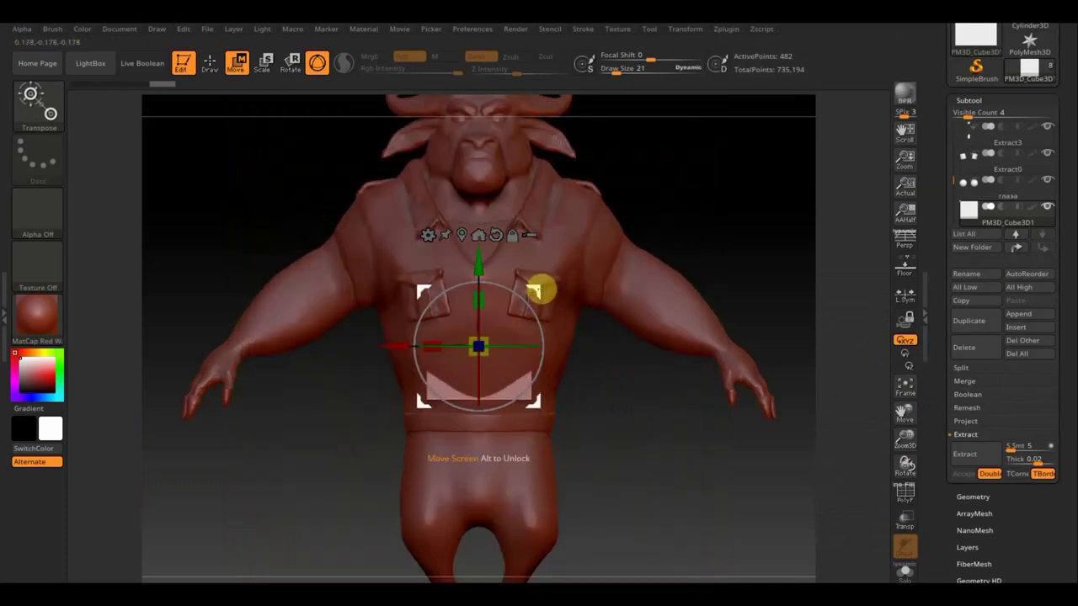
mouse_move(537, 291)
mouse_down()
mouse_move(440, 342)
mouse_move(393, 385)
mouse_up()
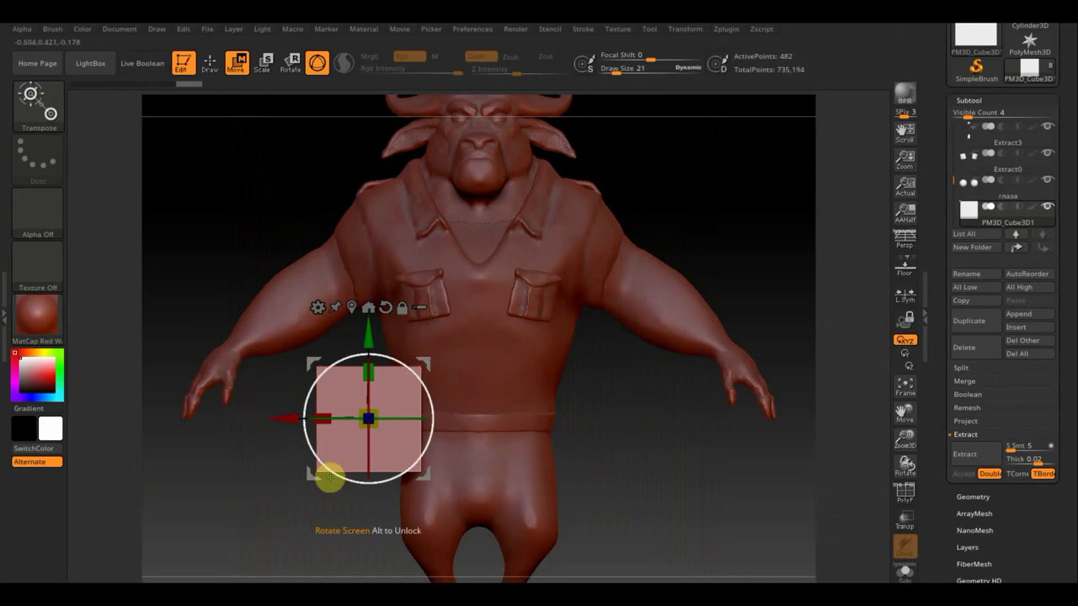
drag(325, 412, 368, 419)
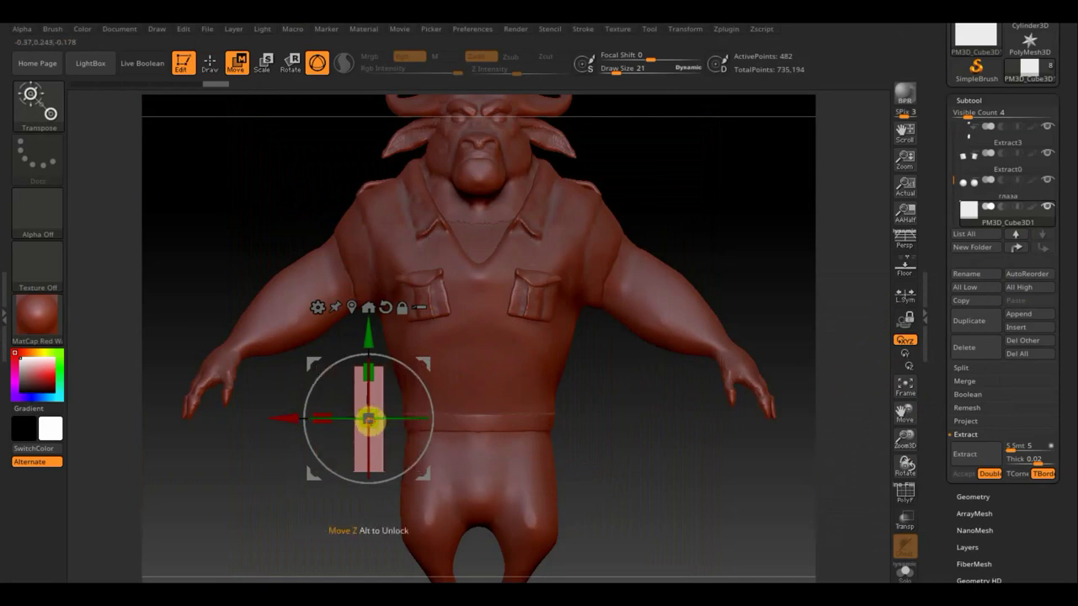
drag(282, 486, 430, 452)
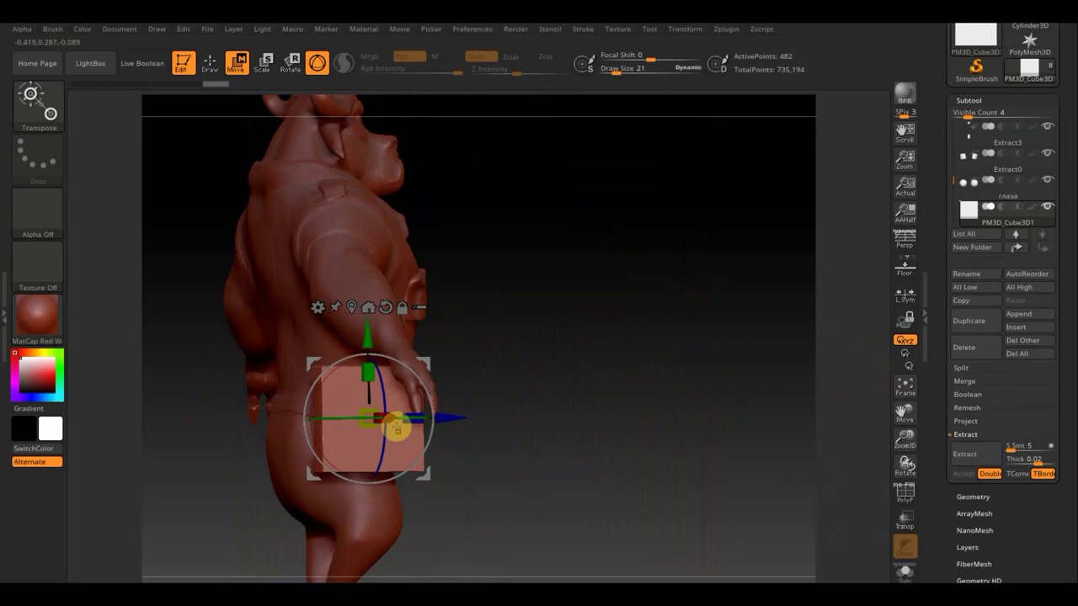
Step: Stretch the box into a tall narrow loop, then move and tilt it onto the belt
drag(366, 418, 373, 401)
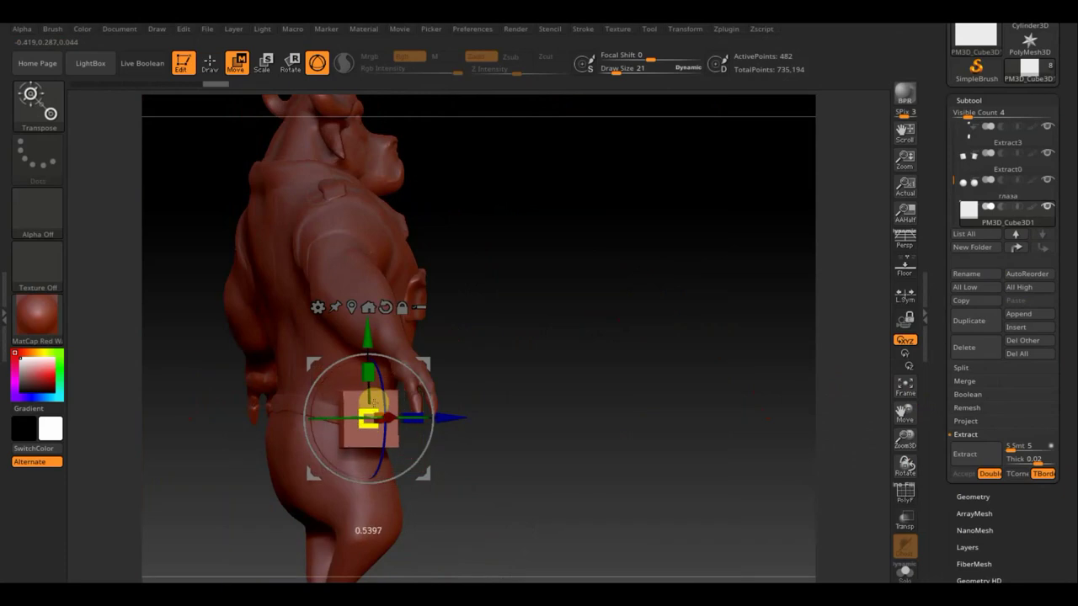
drag(368, 373, 372, 366)
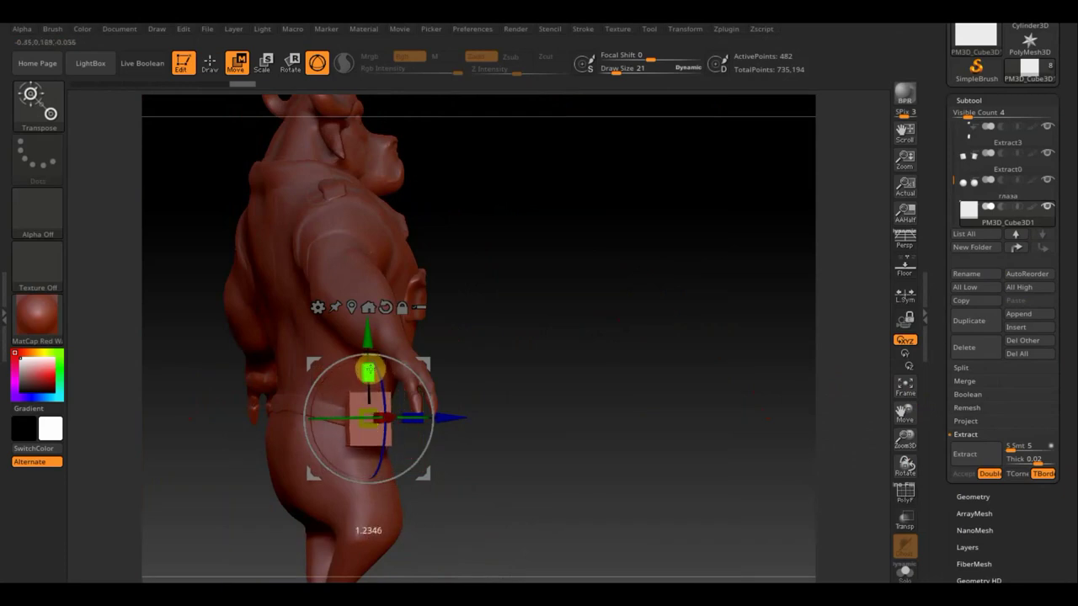
drag(542, 397, 464, 404)
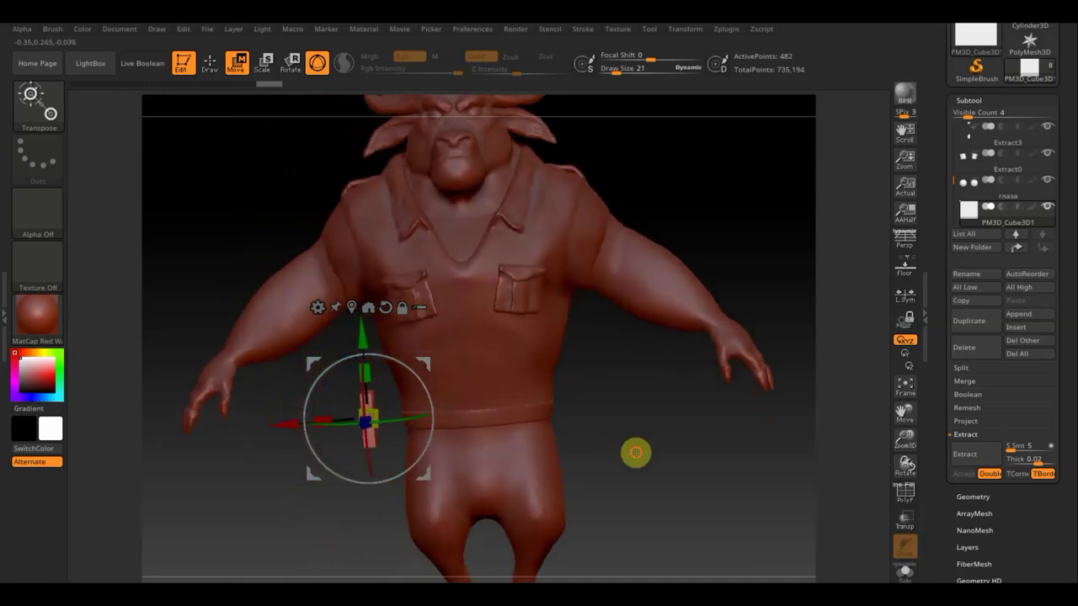
drag(636, 453, 526, 442)
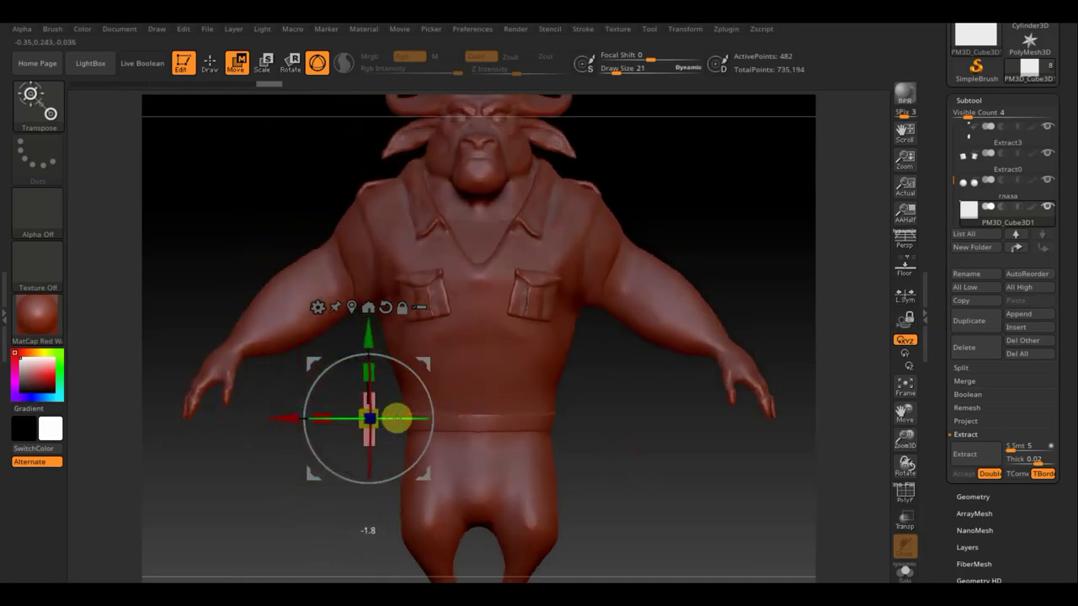
drag(423, 363, 456, 368)
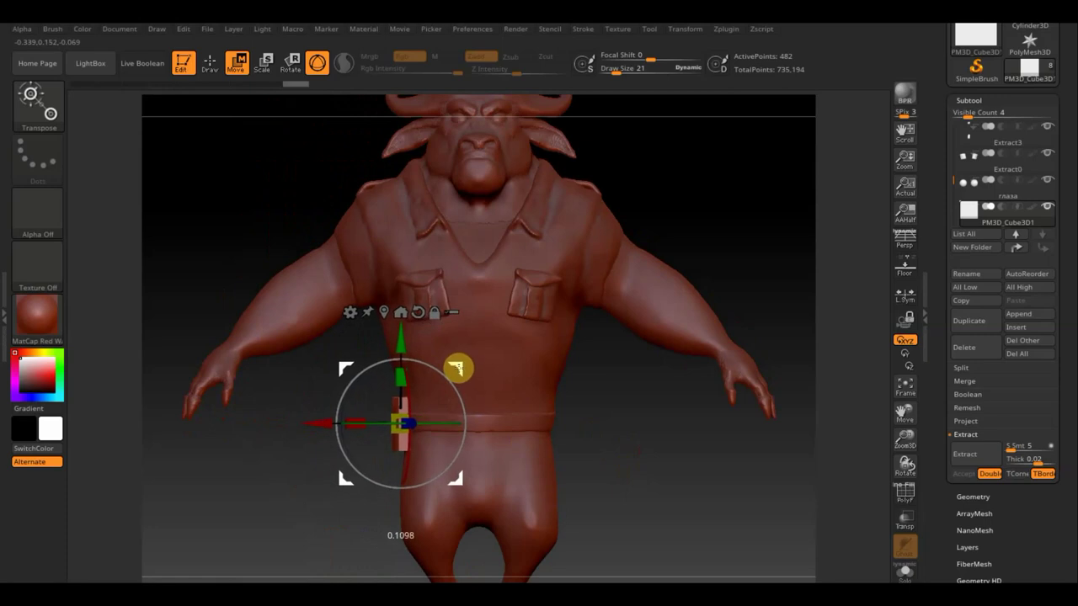
drag(671, 486, 735, 481)
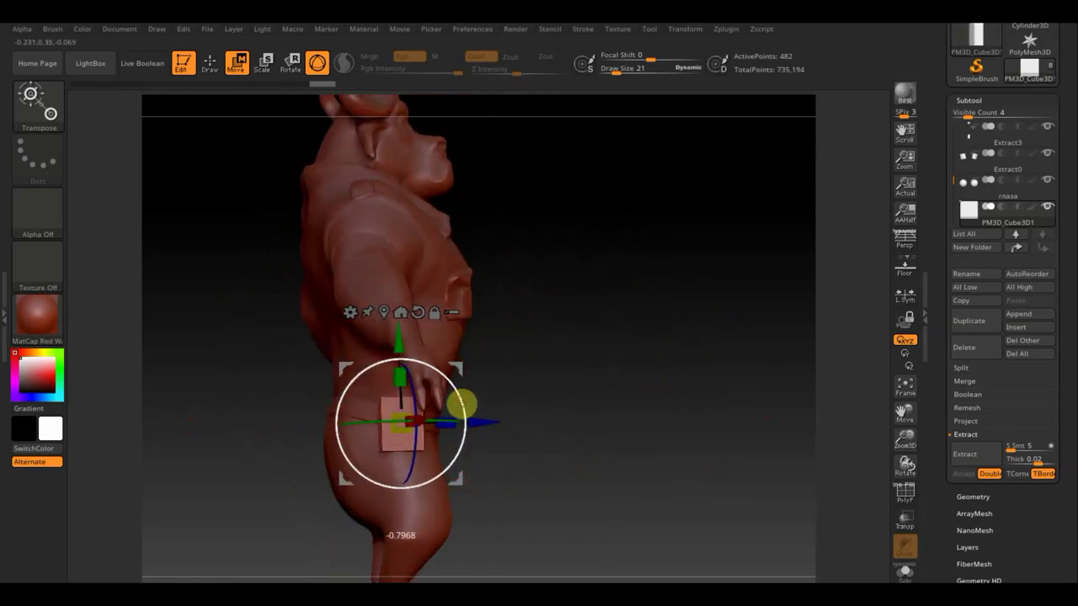
drag(459, 404, 463, 408)
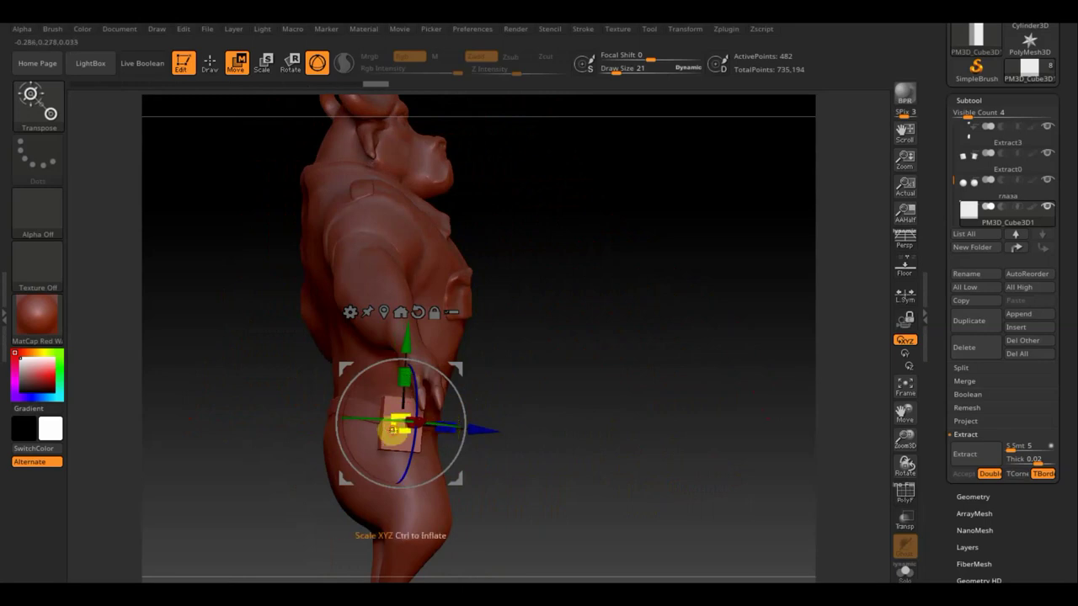
mouse_move(394, 428)
mouse_down()
mouse_move(462, 390)
mouse_move(535, 396)
mouse_move(522, 392)
mouse_up()
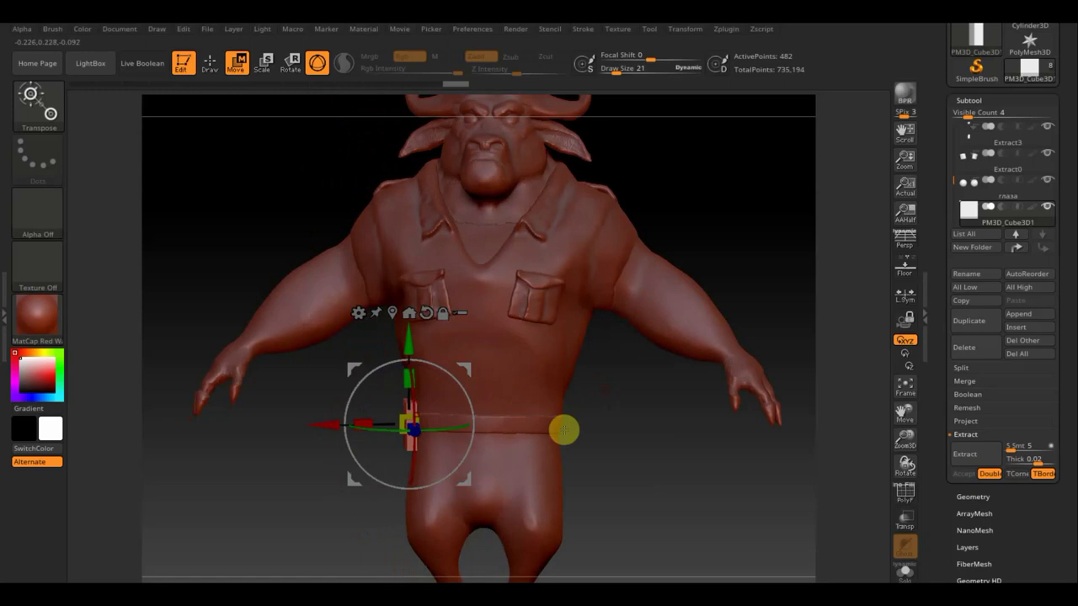
mouse_move(601, 442)
mouse_down()
mouse_move(675, 431)
mouse_move(631, 453)
mouse_move(555, 430)
mouse_up()
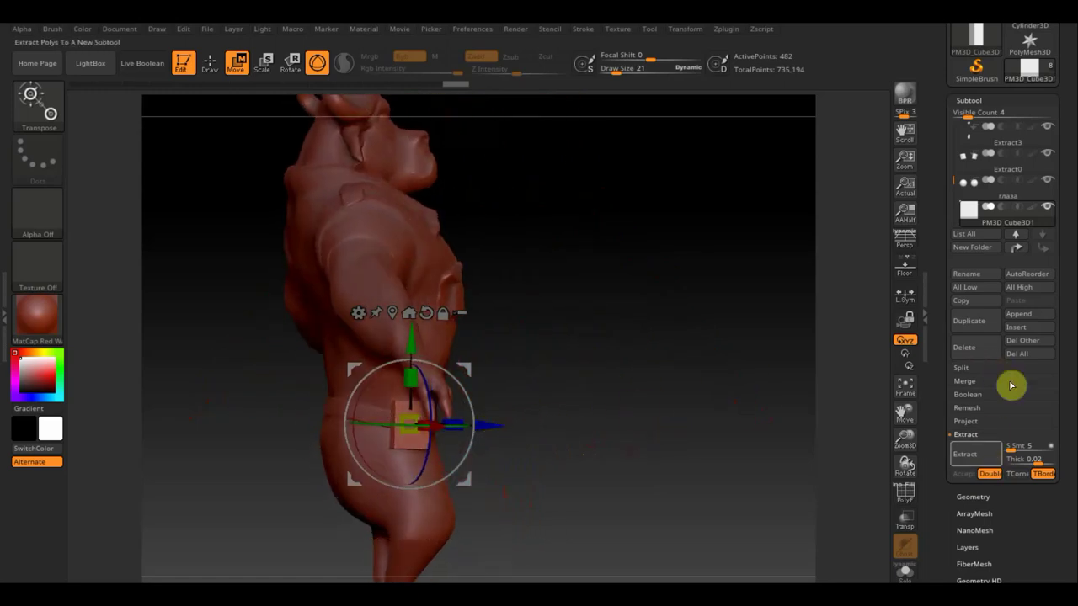
Step: DynaMesh the belt block at resolution 280, then Ctrl-drag out a duplicate beside it
click(974, 496)
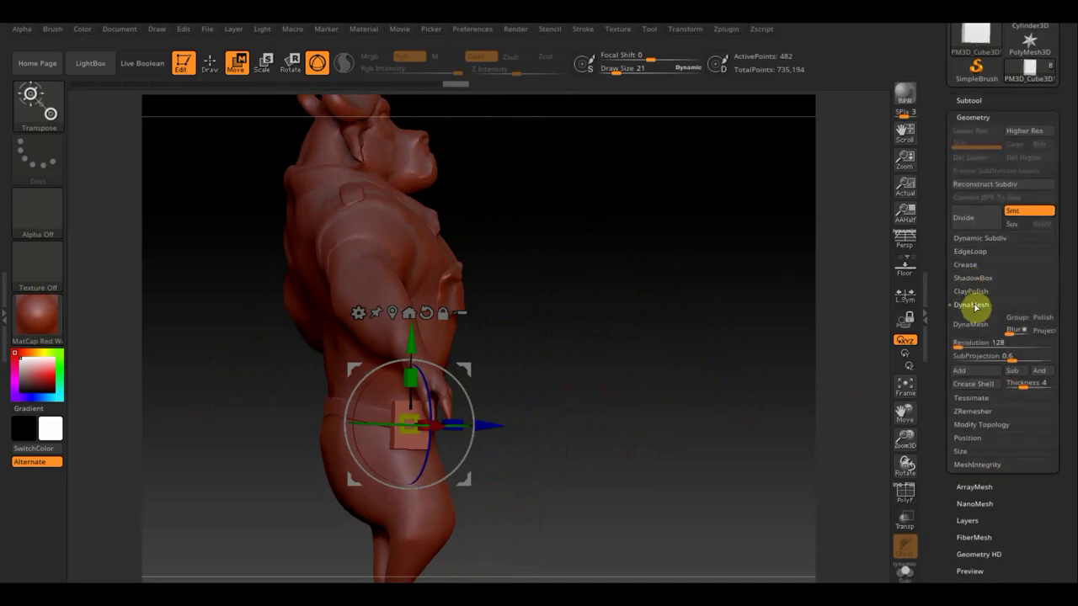
click(967, 266)
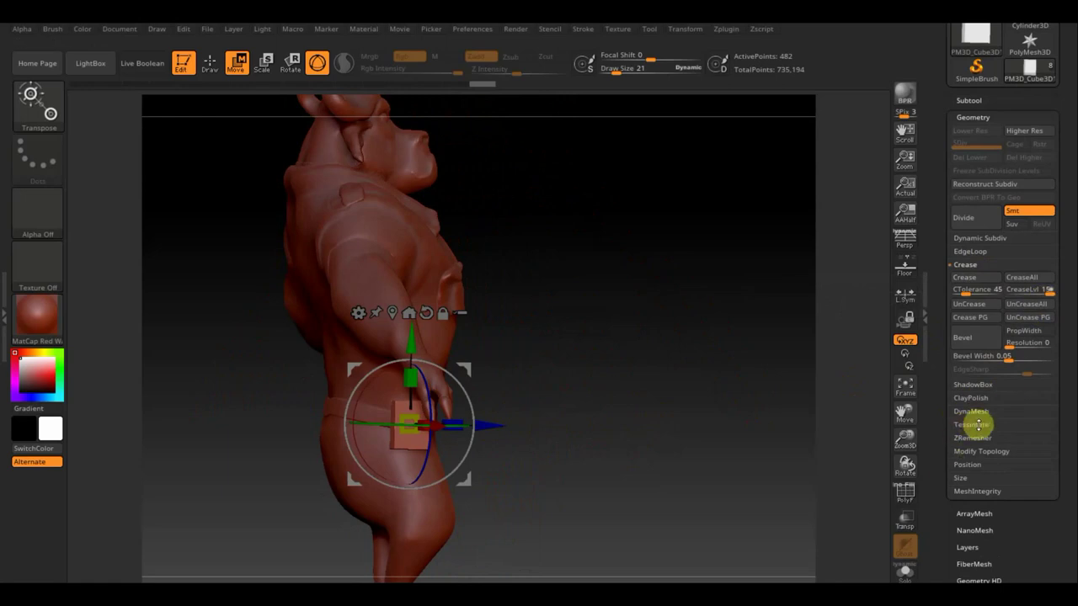
click(975, 412)
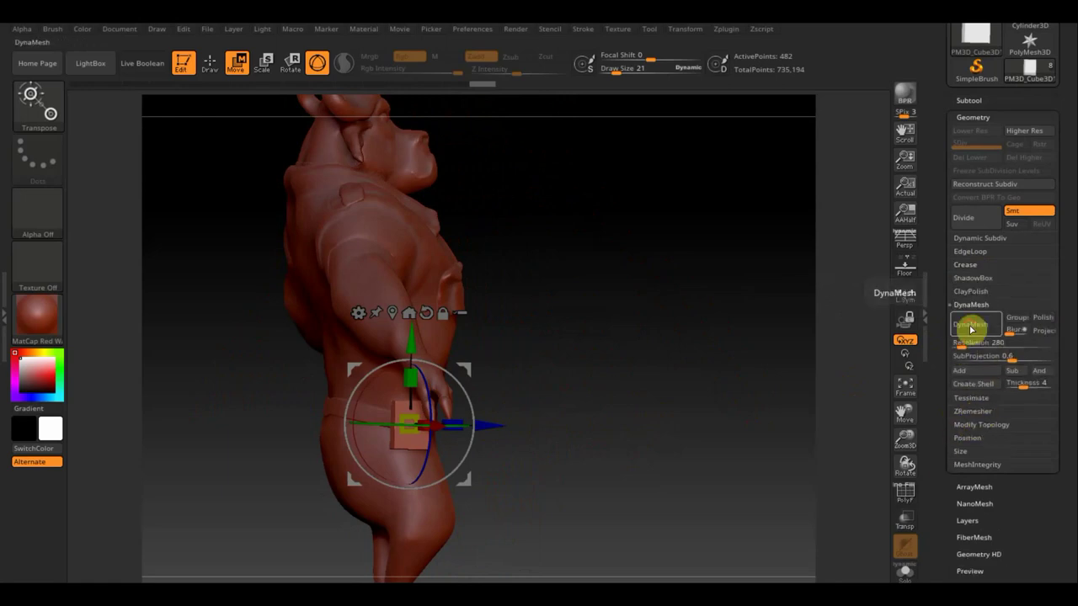
click(970, 329)
drag(498, 427, 447, 421)
key(ctrl)
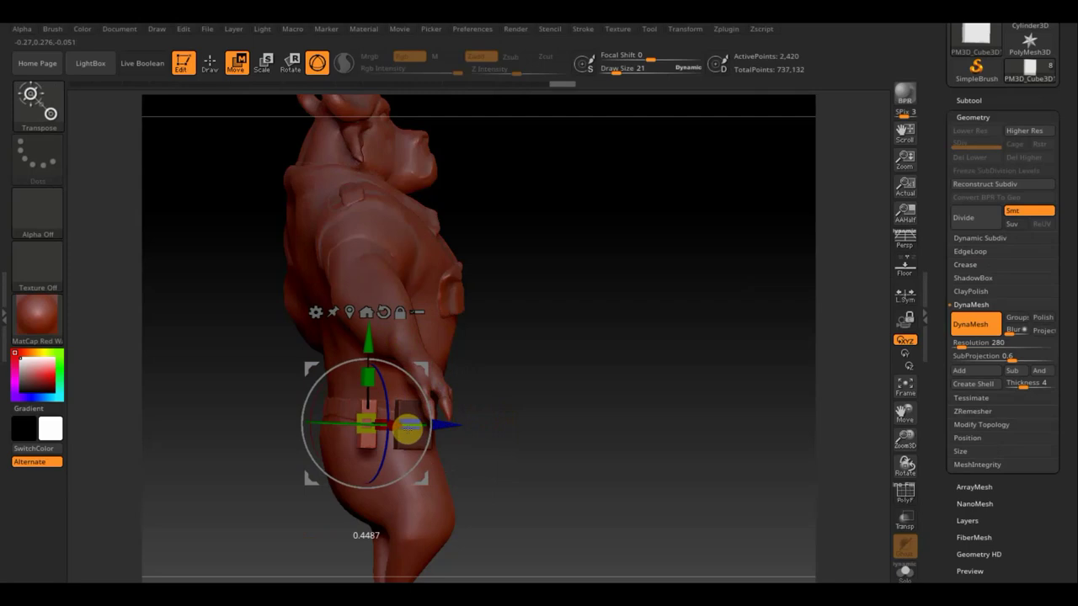
Step: Rotate the copied block around the waist and nudge it sideways and up onto the belt
key(ctrl)
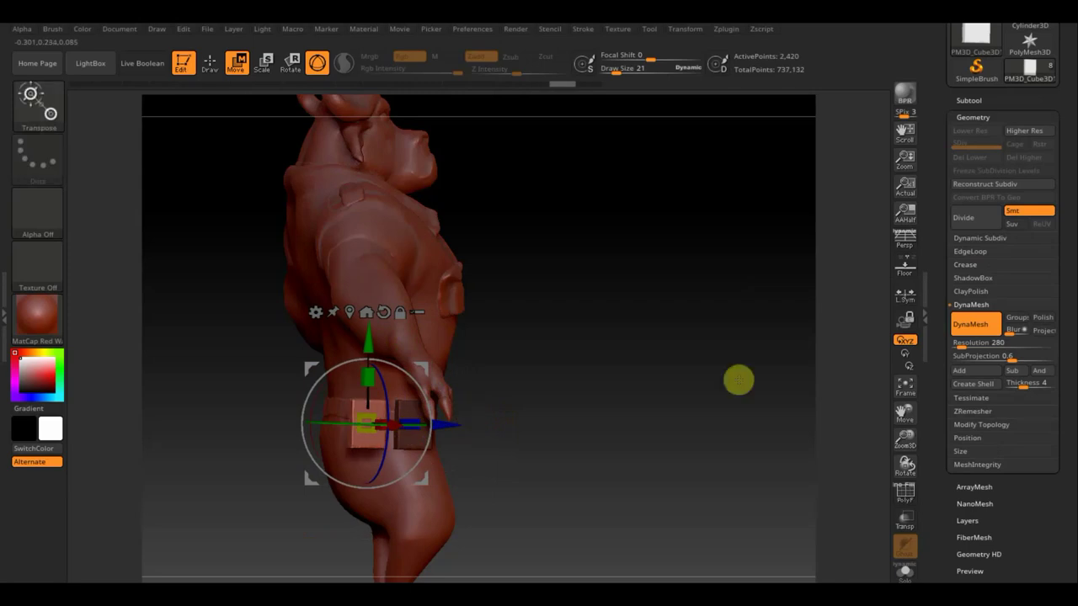
mouse_move(692, 381)
mouse_down()
mouse_move(659, 406)
mouse_move(662, 445)
mouse_move(643, 397)
mouse_up()
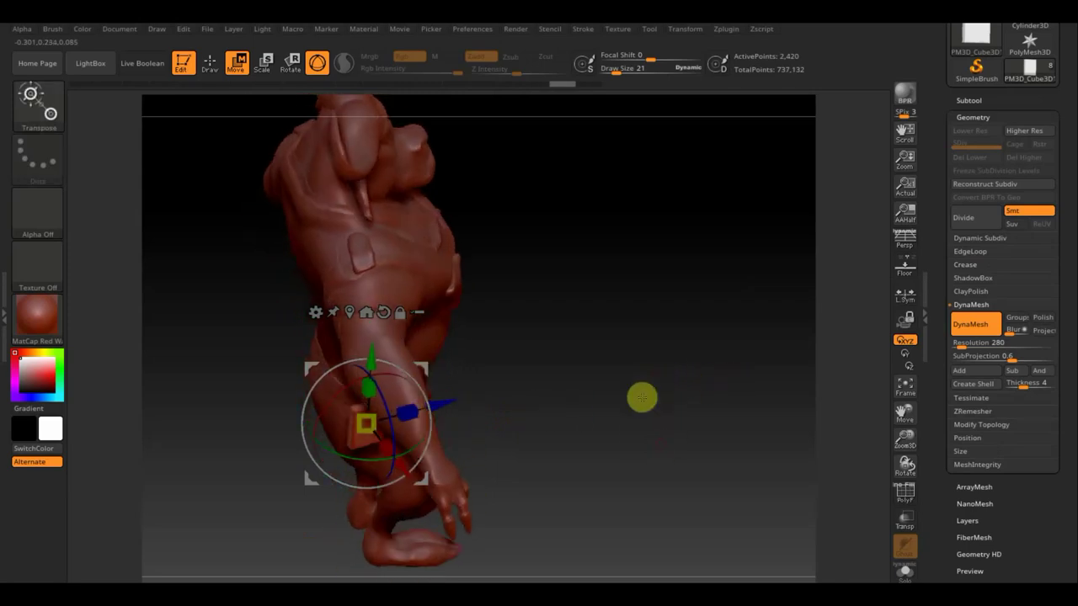
drag(373, 457, 317, 447)
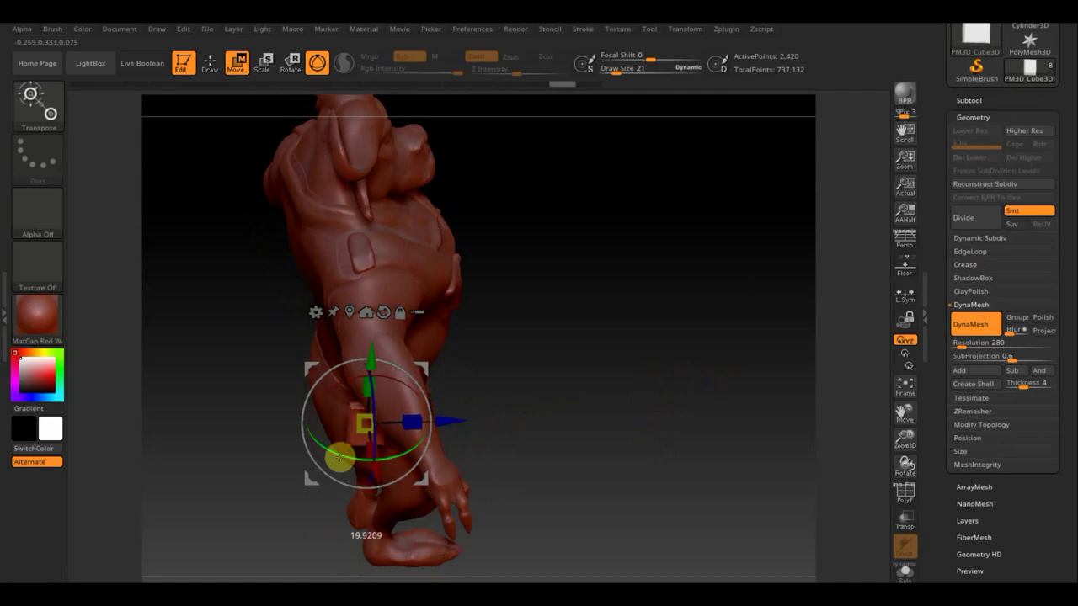
click(651, 421)
drag(651, 421, 686, 405)
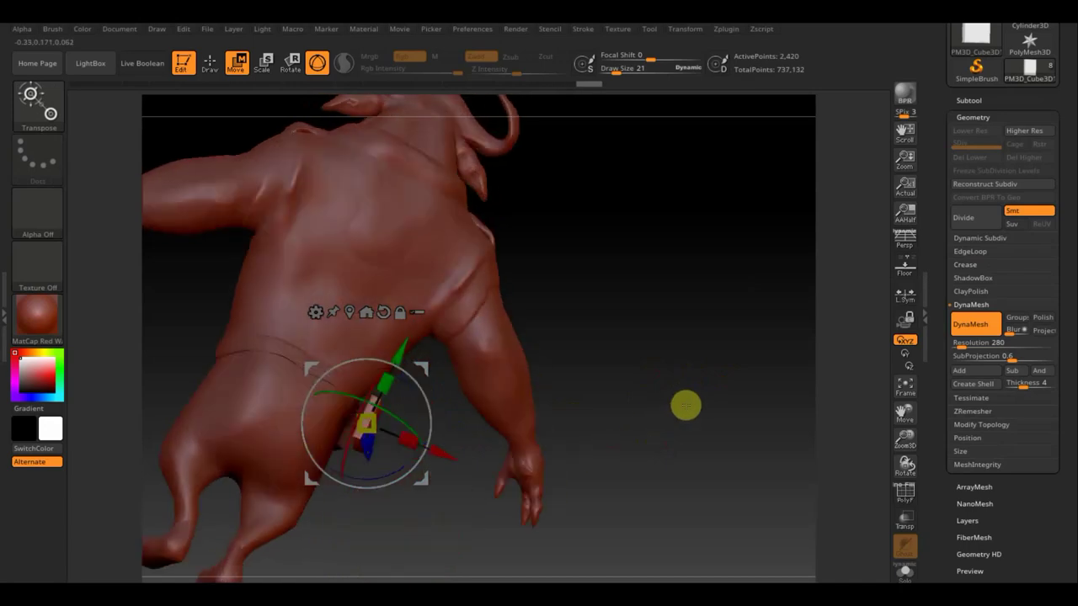
drag(448, 460, 433, 456)
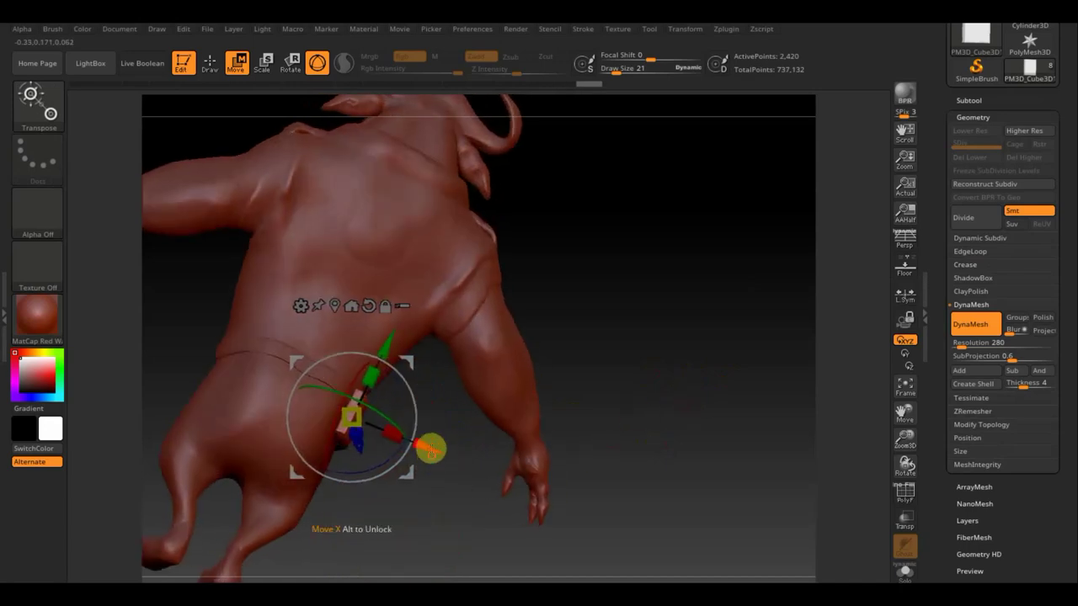
drag(409, 373, 409, 355)
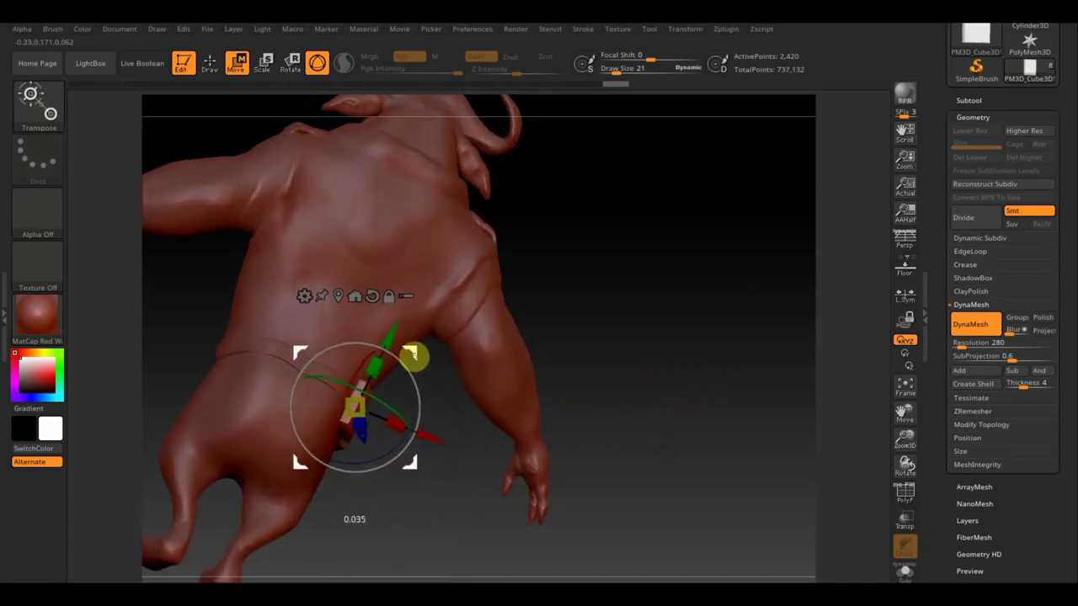
mouse_move(626, 361)
mouse_down()
mouse_move(544, 329)
mouse_move(561, 303)
mouse_move(544, 306)
mouse_up()
drag(367, 331, 353, 330)
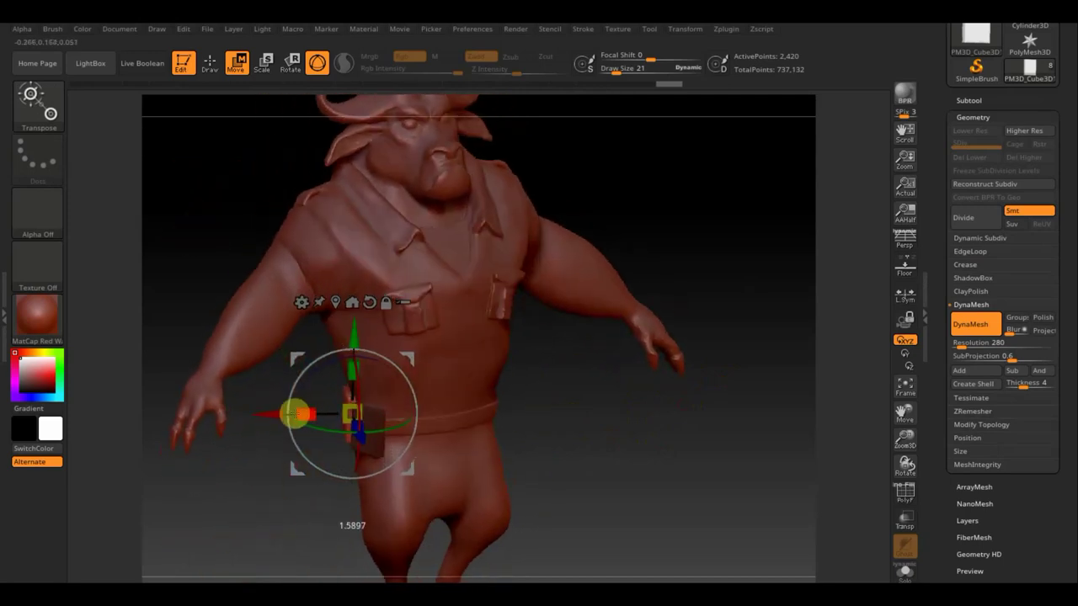
mouse_move(590, 443)
mouse_down()
mouse_move(662, 399)
mouse_move(404, 349)
mouse_up()
click(358, 335)
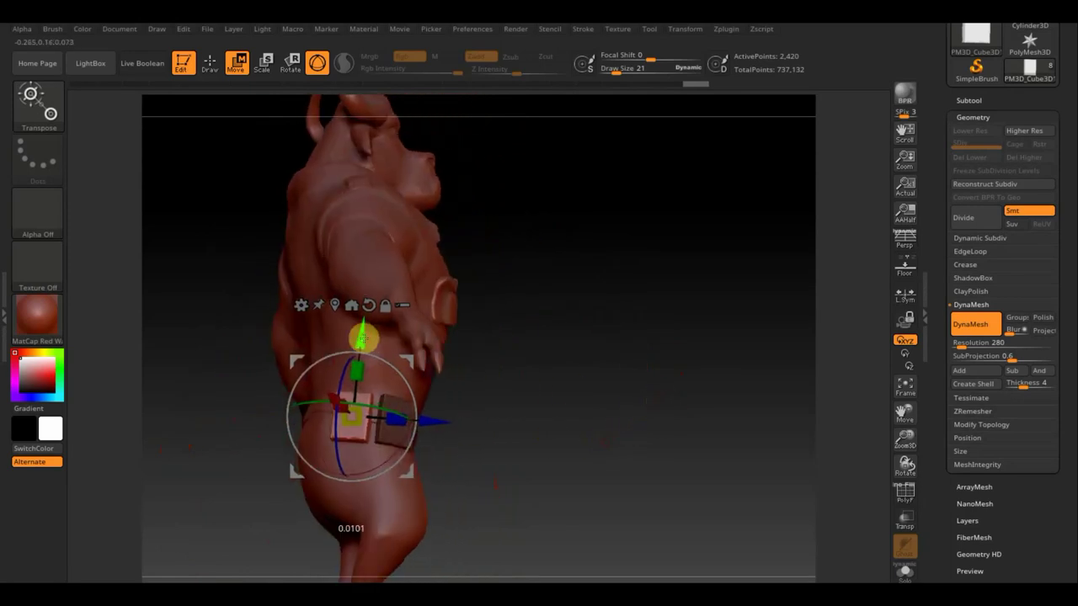
mouse_move(627, 367)
mouse_down()
mouse_move(548, 371)
mouse_move(577, 476)
mouse_up()
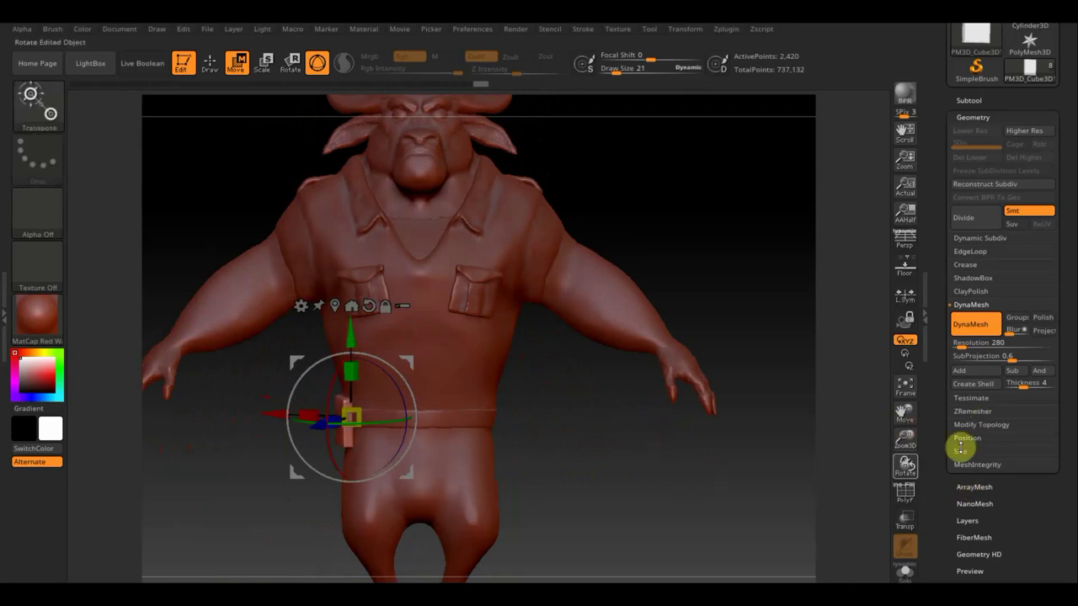
Step: Apply Mirror And Weld so the belt block appears on the opposite side of the waist
click(983, 425)
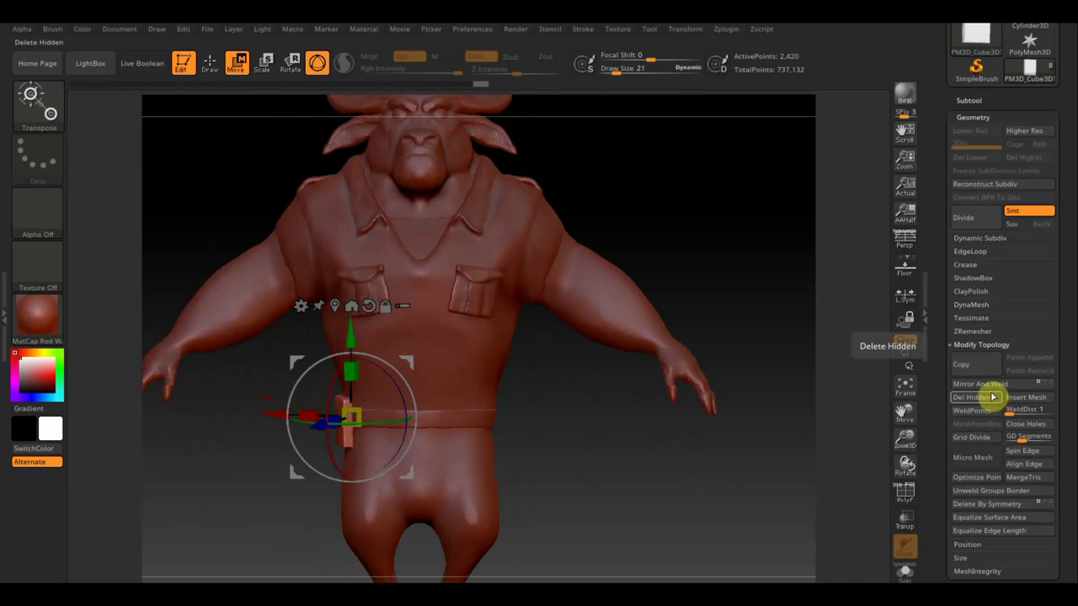
click(991, 384)
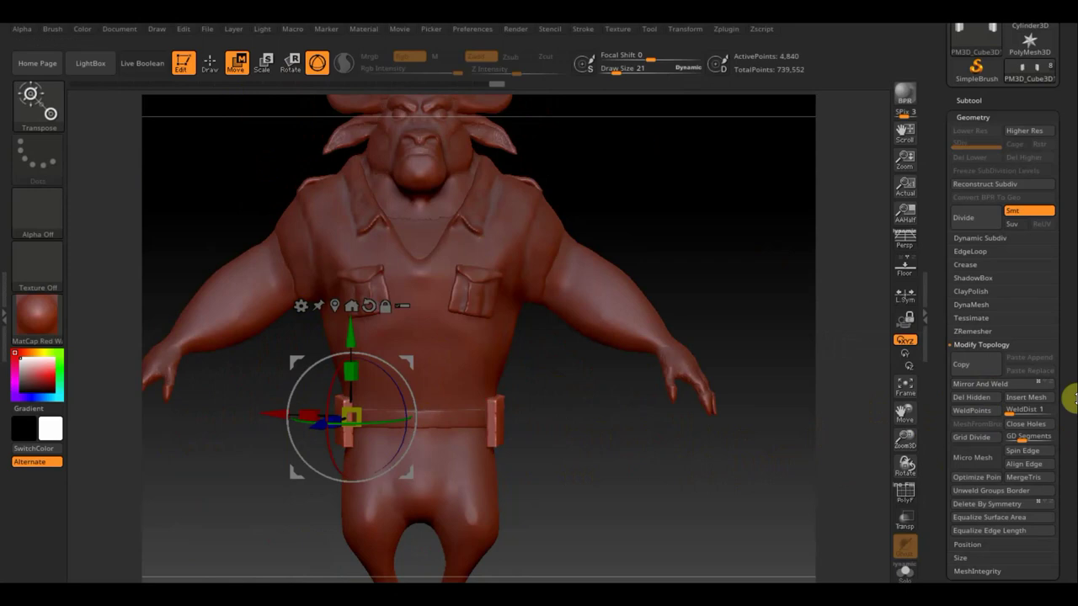
click(970, 100)
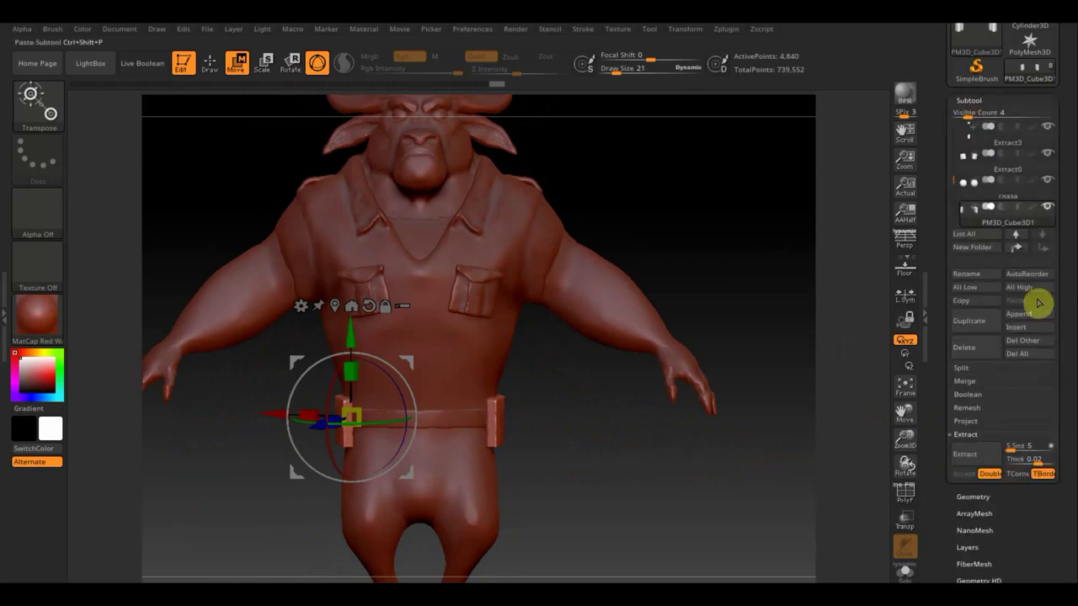
Step: Append a Cylinder3D subtool, frame it, and pull it forward out of the torso
click(1029, 314)
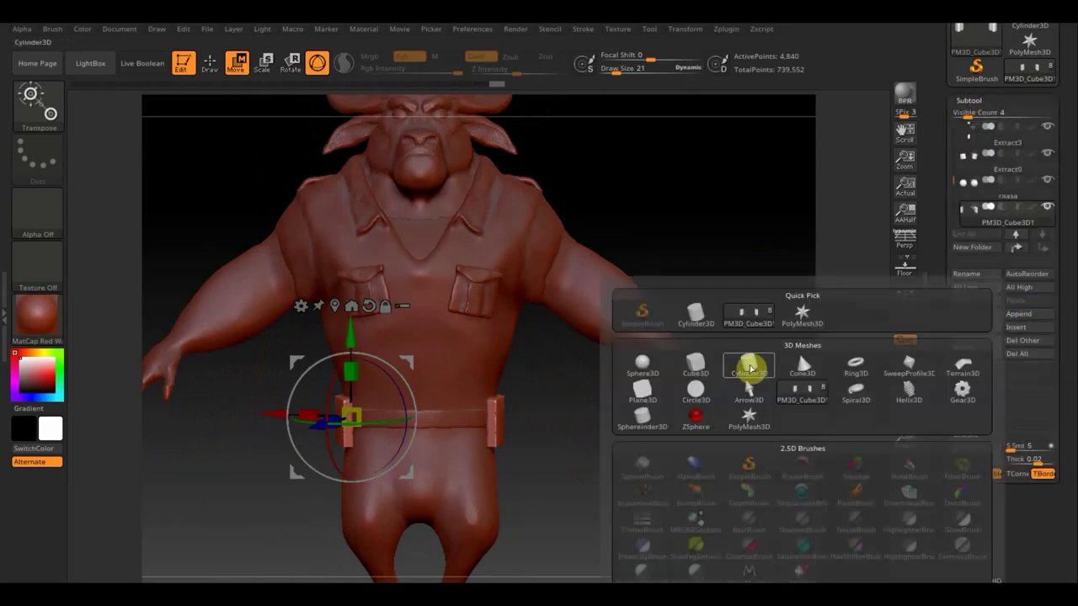
click(748, 366)
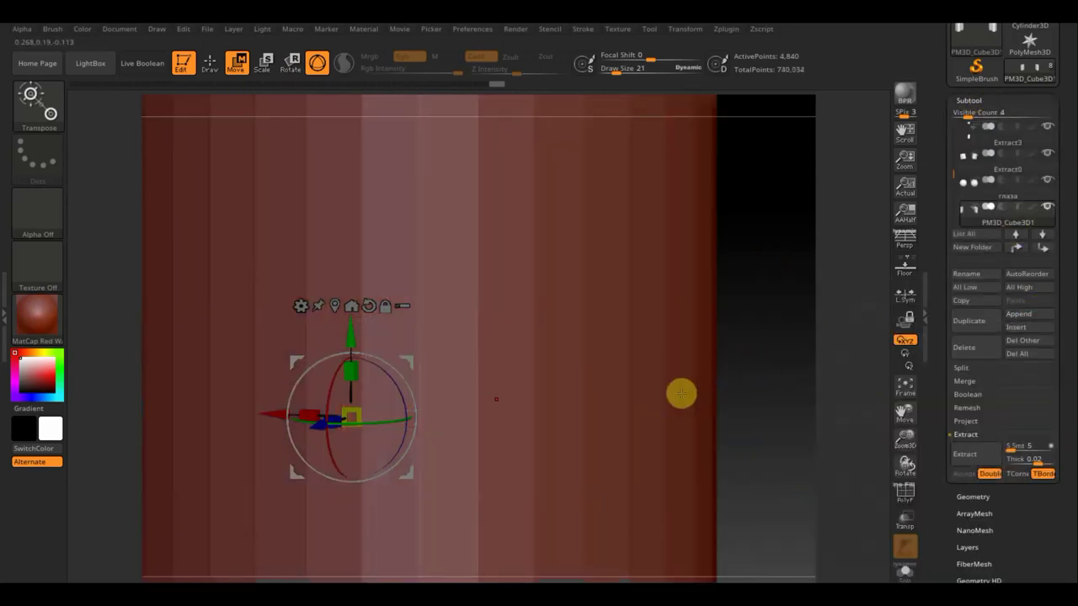
click(438, 429)
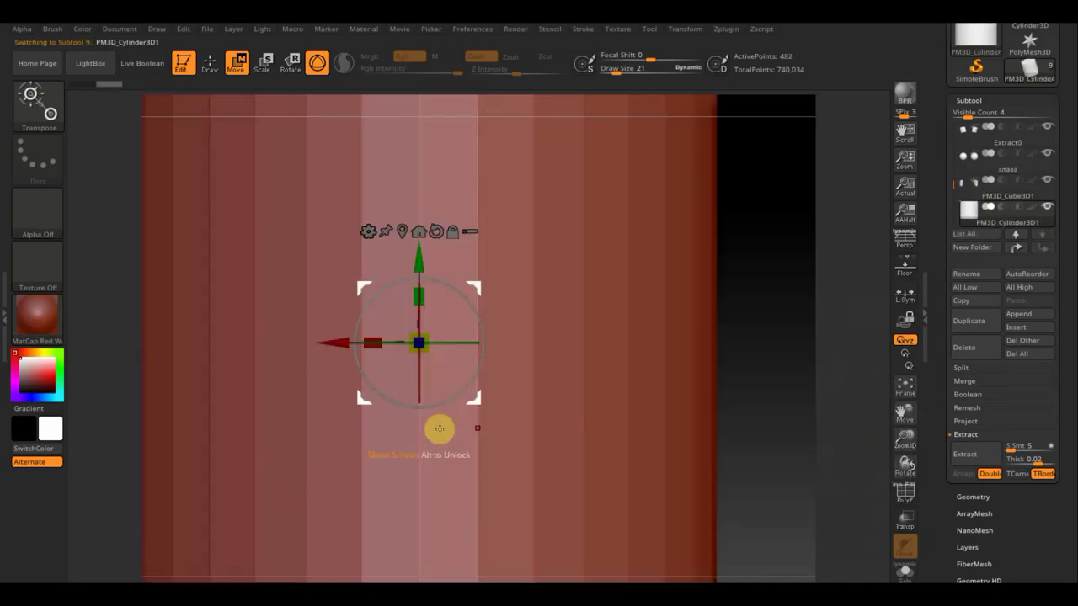
key(f)
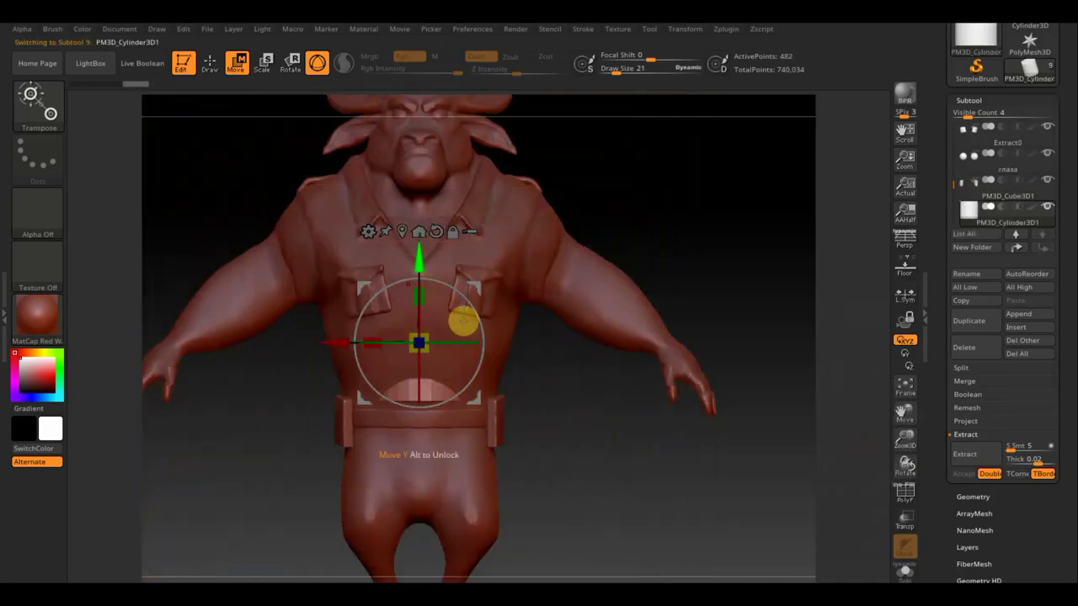
drag(649, 471, 714, 479)
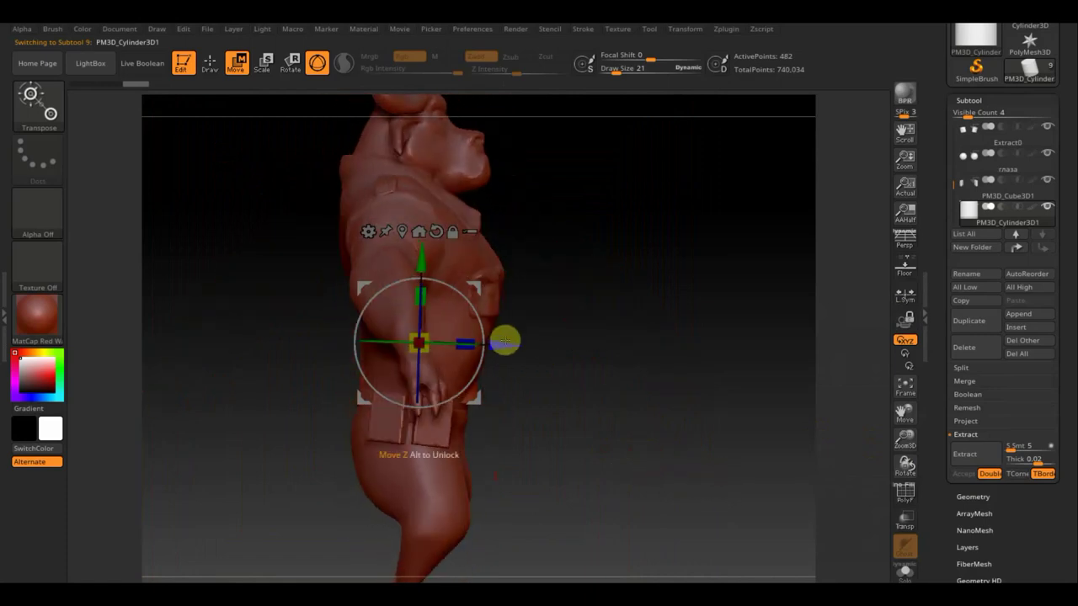
mouse_move(505, 339)
mouse_down()
mouse_move(652, 356)
mouse_move(540, 318)
mouse_up()
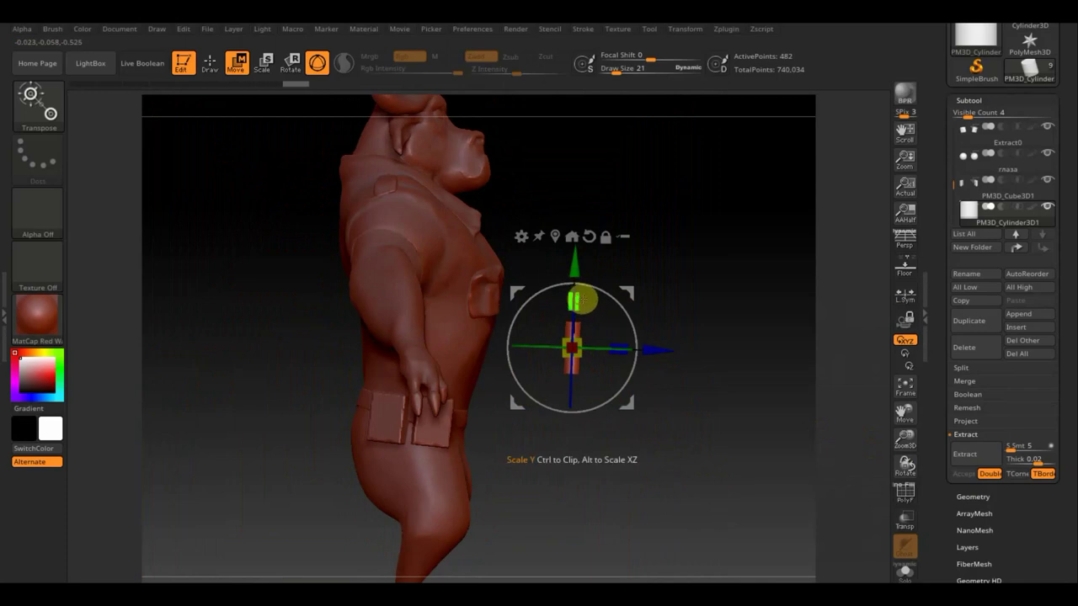
Step: Scale the cylinder down and move it onto the belt just left of centre
shift+drag(673, 296, 609, 293)
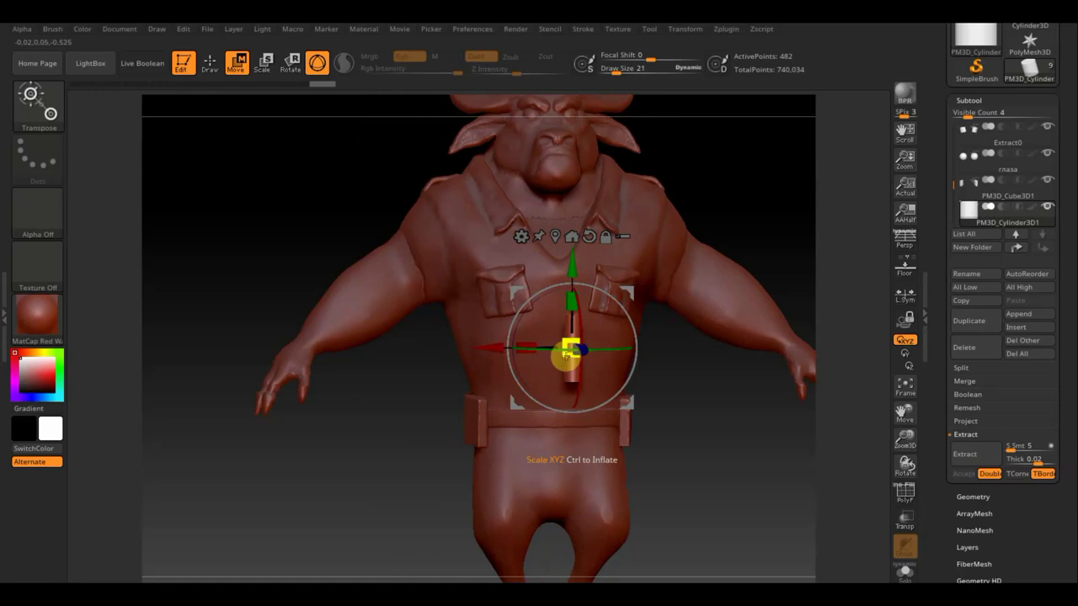
drag(560, 360, 573, 349)
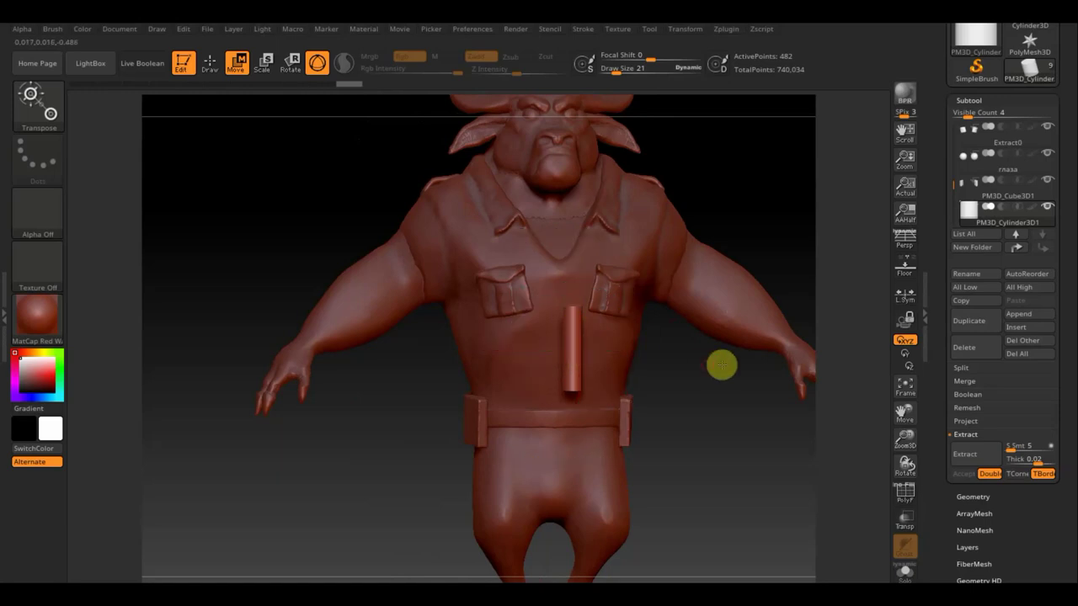
drag(722, 365, 618, 312)
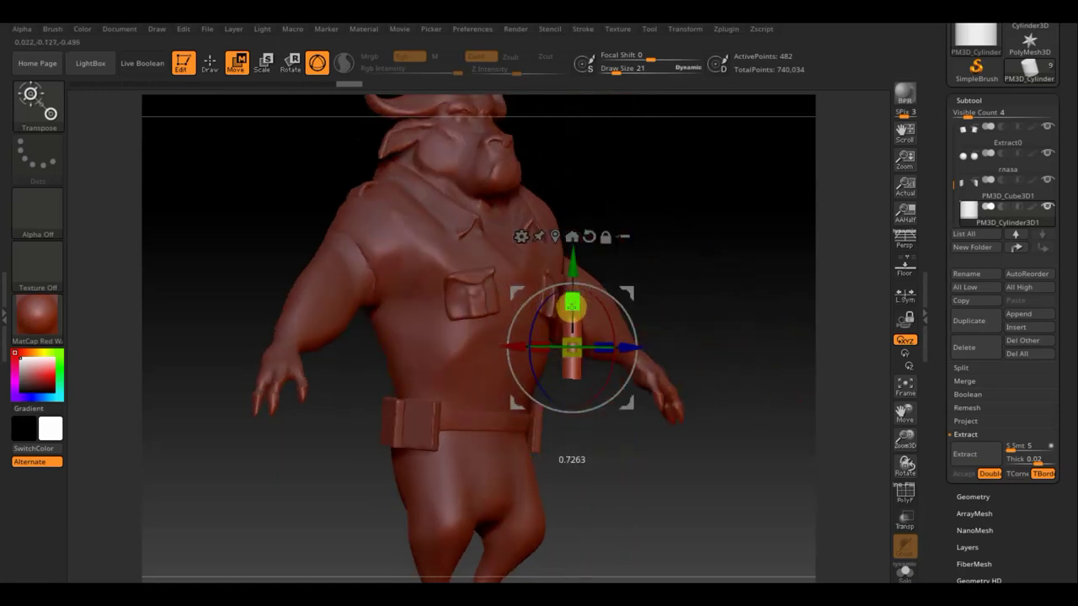
shift+drag(720, 346, 683, 312)
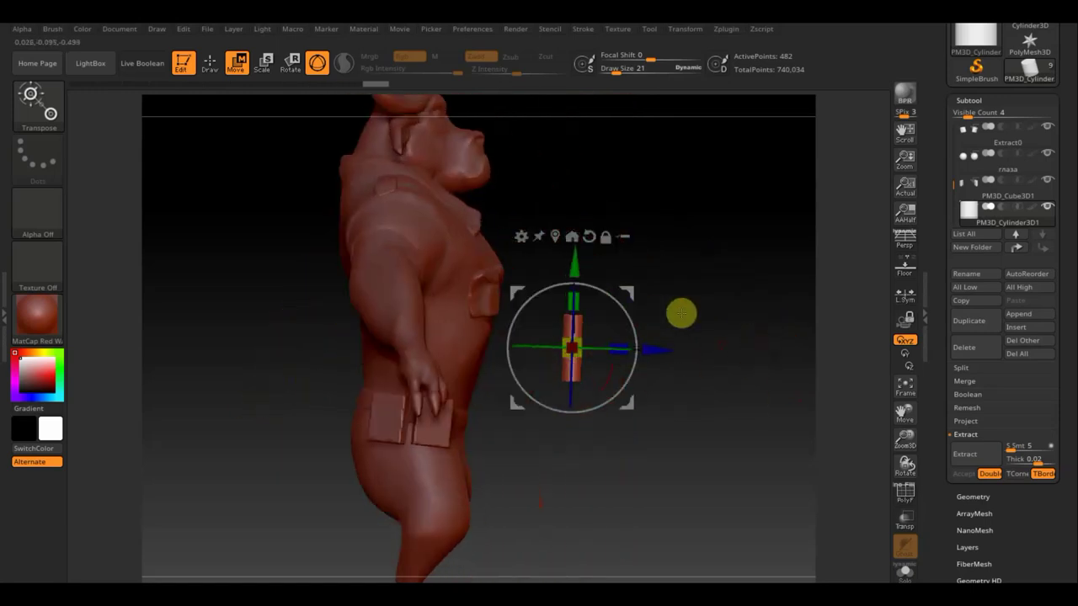
mouse_move(625, 289)
mouse_down()
mouse_move(508, 366)
mouse_move(522, 368)
mouse_up()
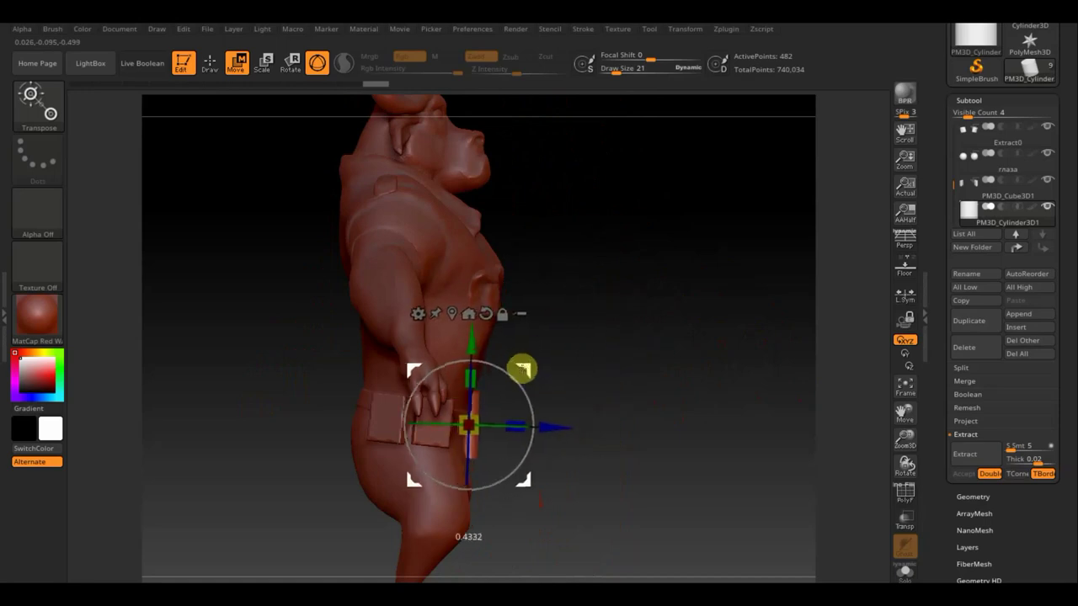
mouse_move(727, 393)
mouse_down()
mouse_move(676, 392)
mouse_move(777, 412)
mouse_move(635, 393)
mouse_up()
drag(529, 371, 479, 372)
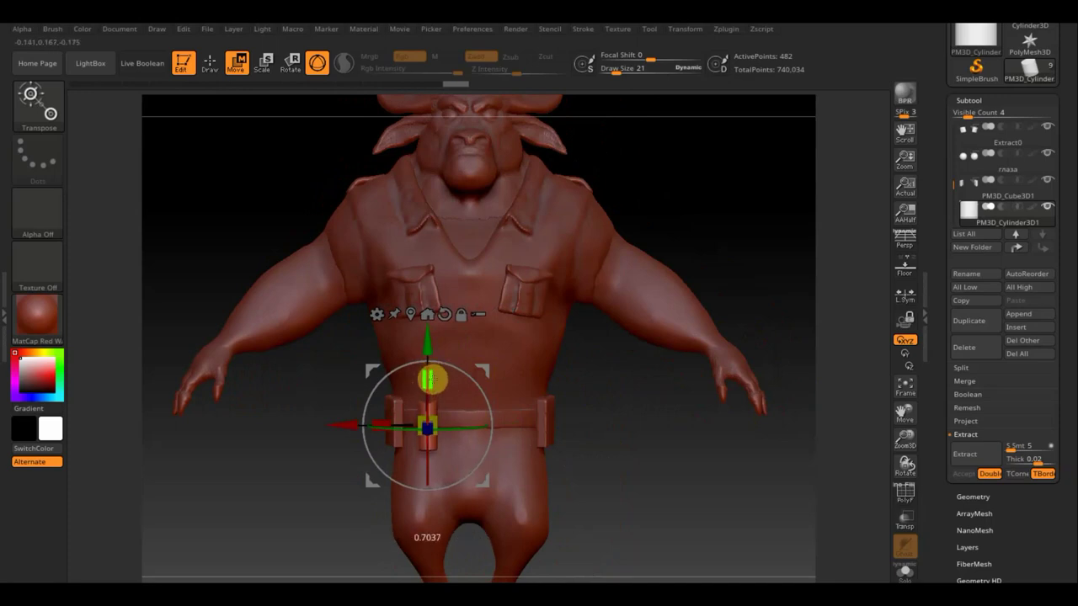
Step: Tilt the cylinder upright and push it in against the belt
mouse_move(578, 447)
mouse_down()
mouse_move(655, 477)
mouse_move(698, 469)
mouse_up()
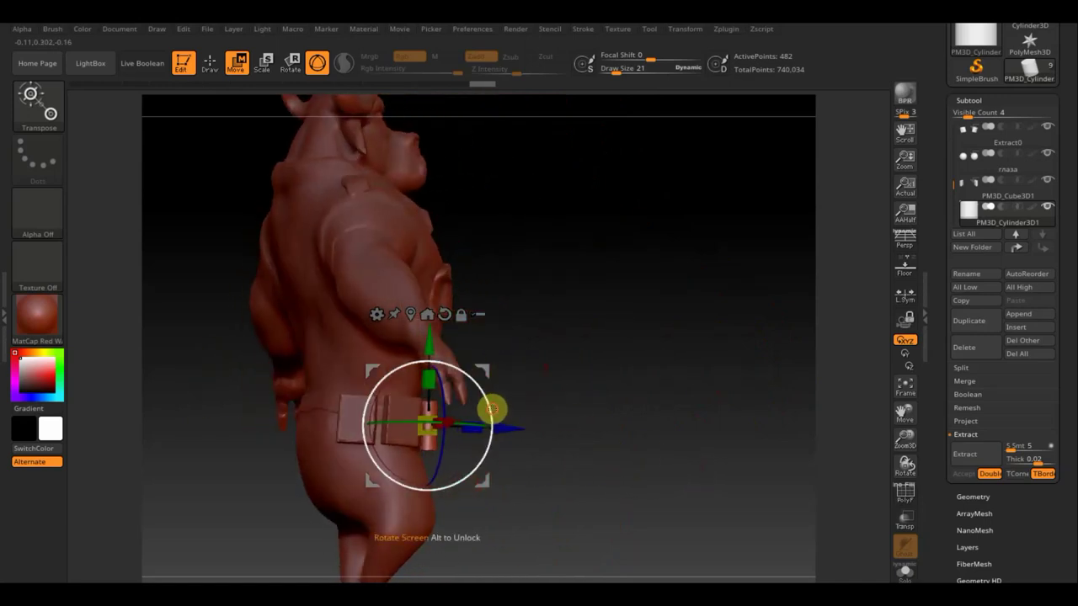
mouse_move(490, 410)
mouse_down()
mouse_move(513, 433)
mouse_move(582, 441)
mouse_move(553, 440)
mouse_move(588, 457)
mouse_move(645, 531)
mouse_move(676, 522)
mouse_move(640, 477)
mouse_move(352, 432)
mouse_up()
mouse_move(640, 483)
mouse_down()
mouse_move(706, 478)
mouse_move(462, 417)
mouse_up()
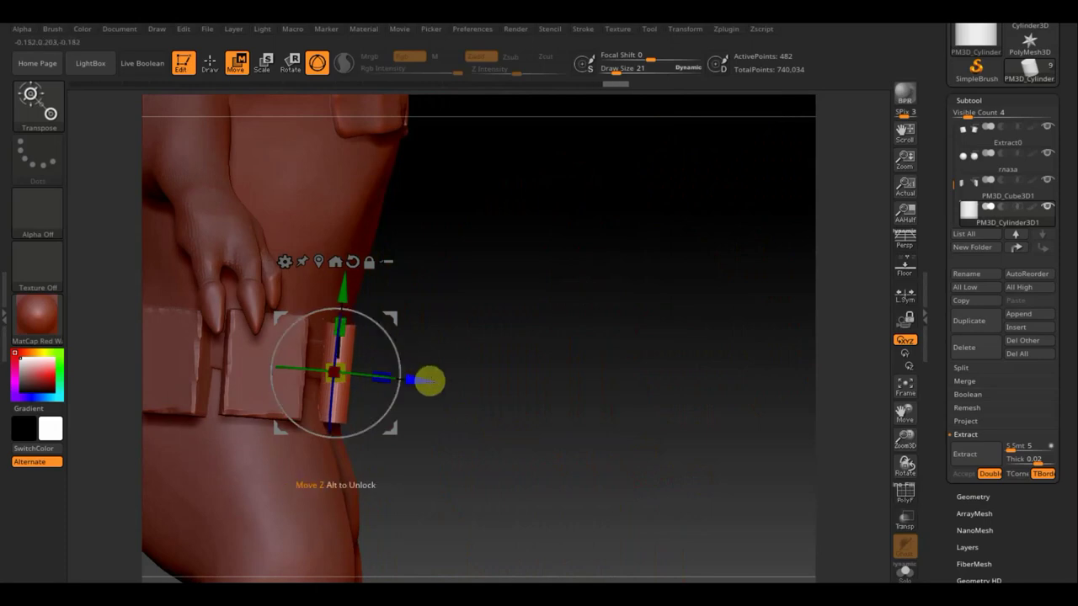
drag(427, 380, 423, 379)
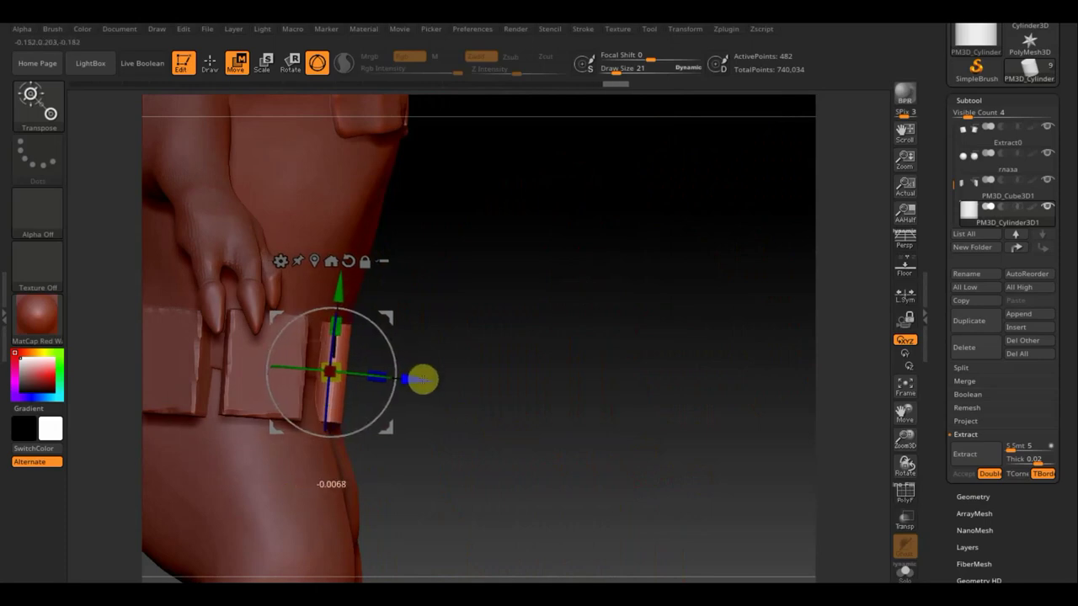
mouse_move(525, 414)
mouse_down()
mouse_move(511, 436)
mouse_move(429, 435)
mouse_move(578, 450)
mouse_up()
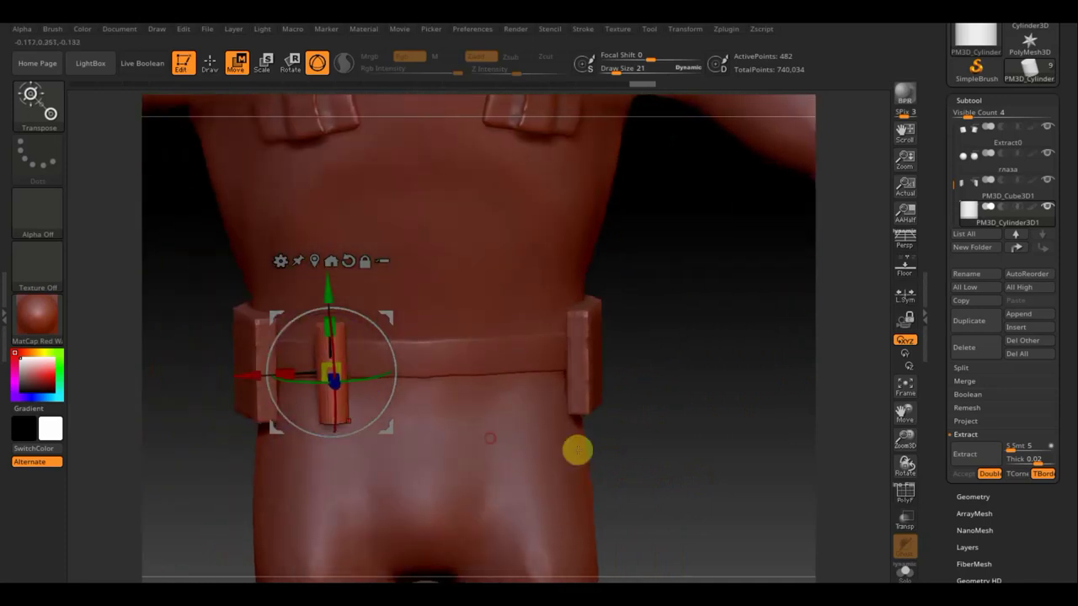
drag(668, 450, 667, 431)
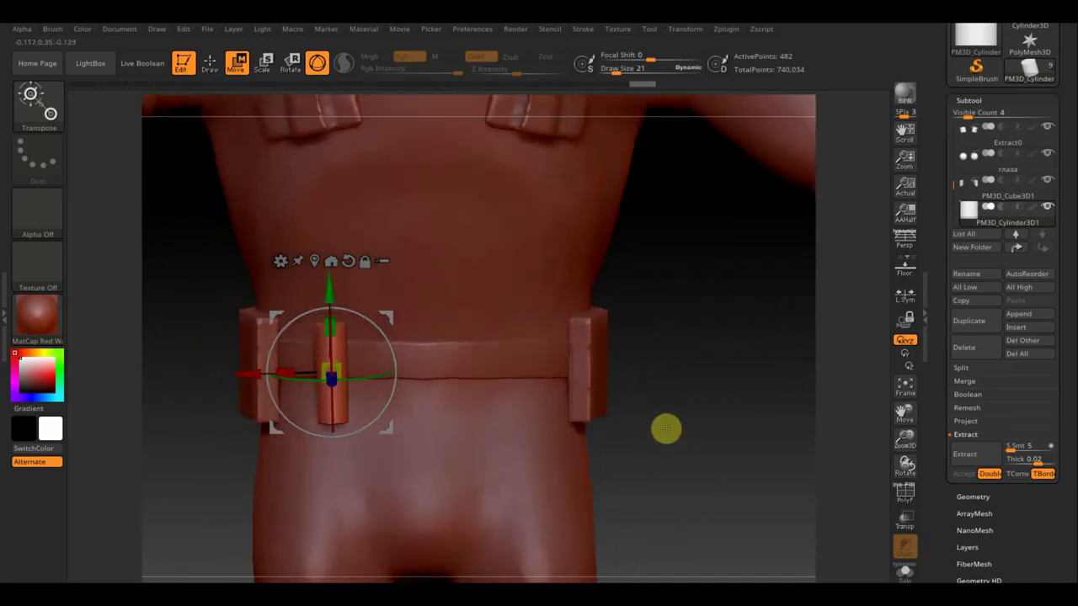
ctrl+right_drag(668, 413, 668, 402)
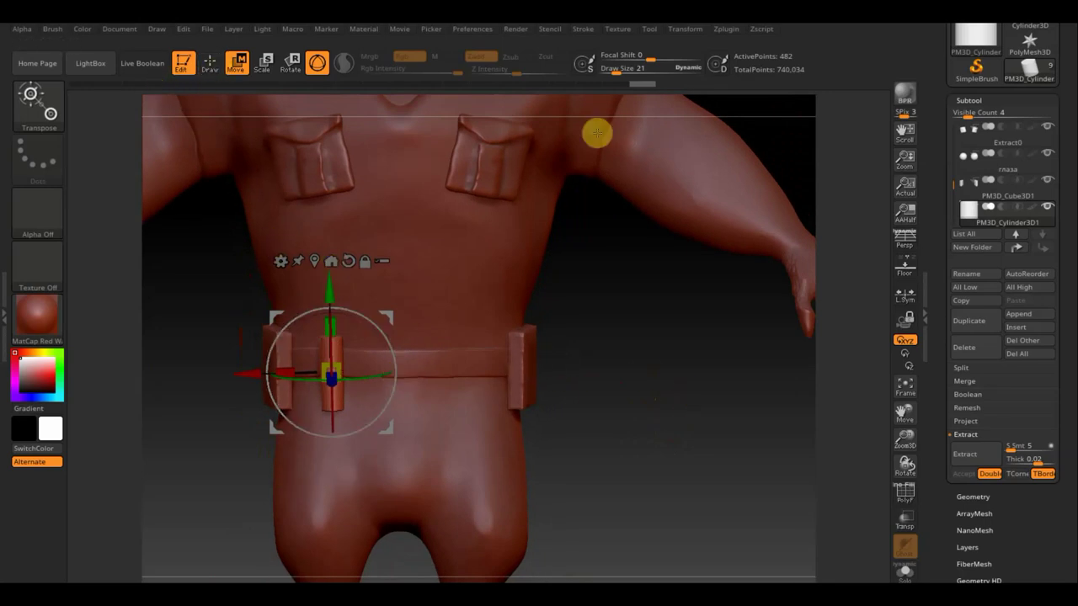
mouse_move(968, 210)
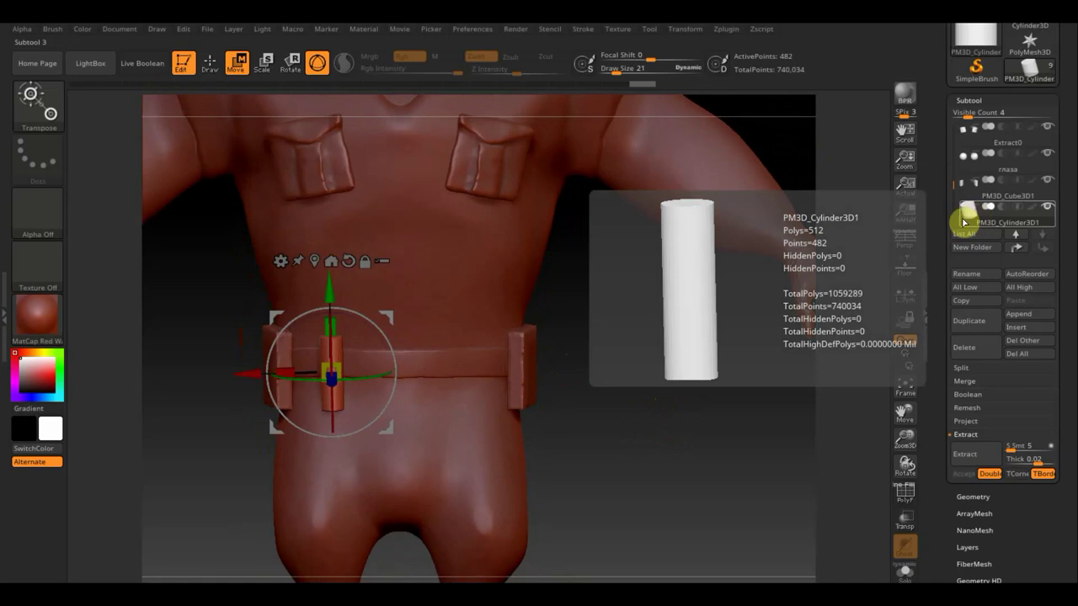
Step: Duplicate the одежда1 subtool into одежда2, then switch to Draw and open the Brush library
key(n)
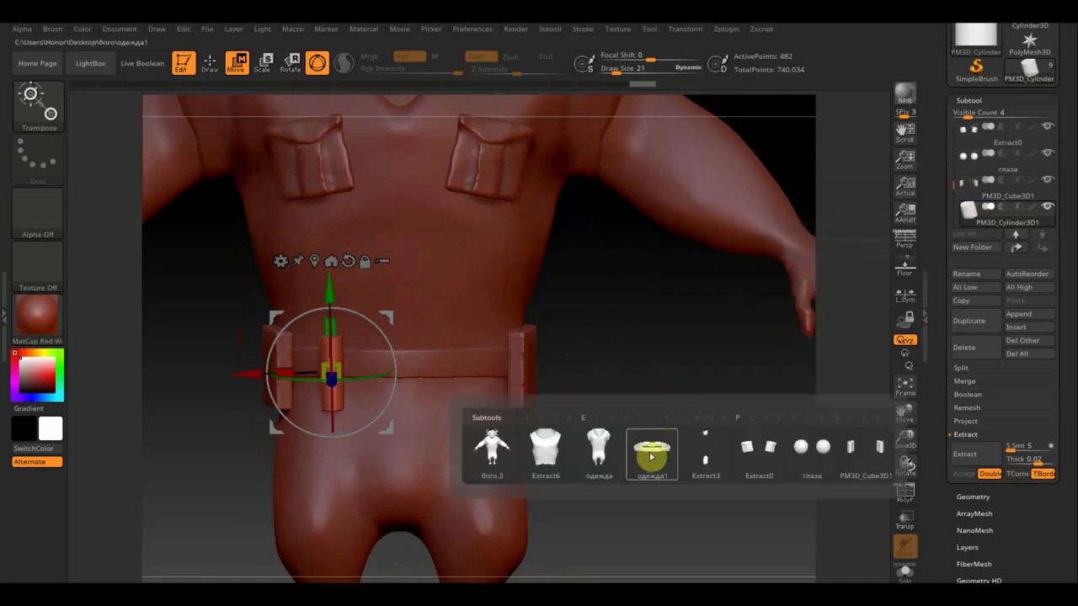
click(650, 457)
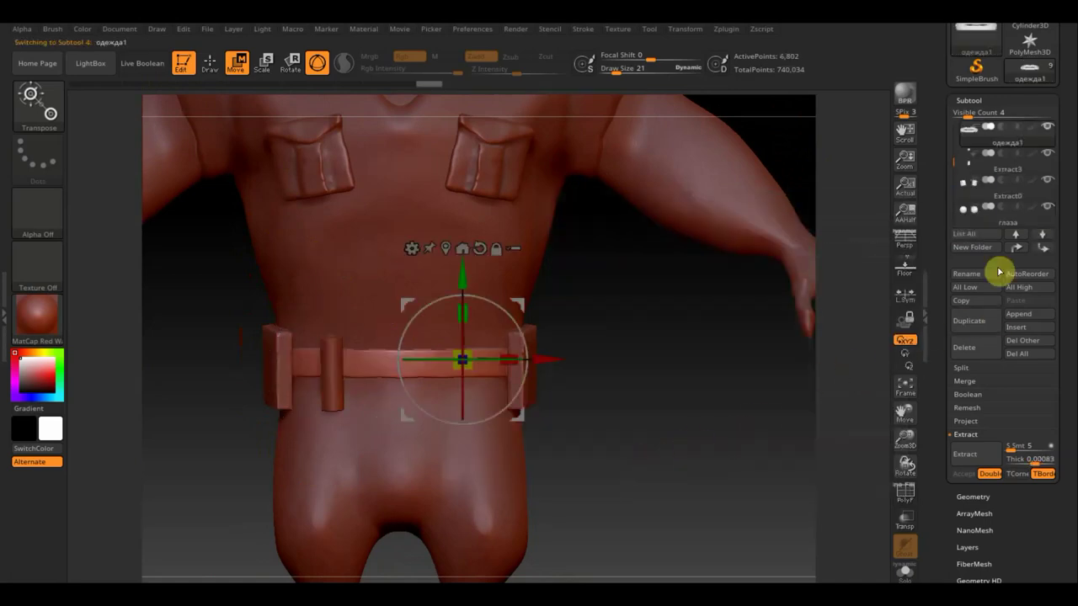
click(975, 320)
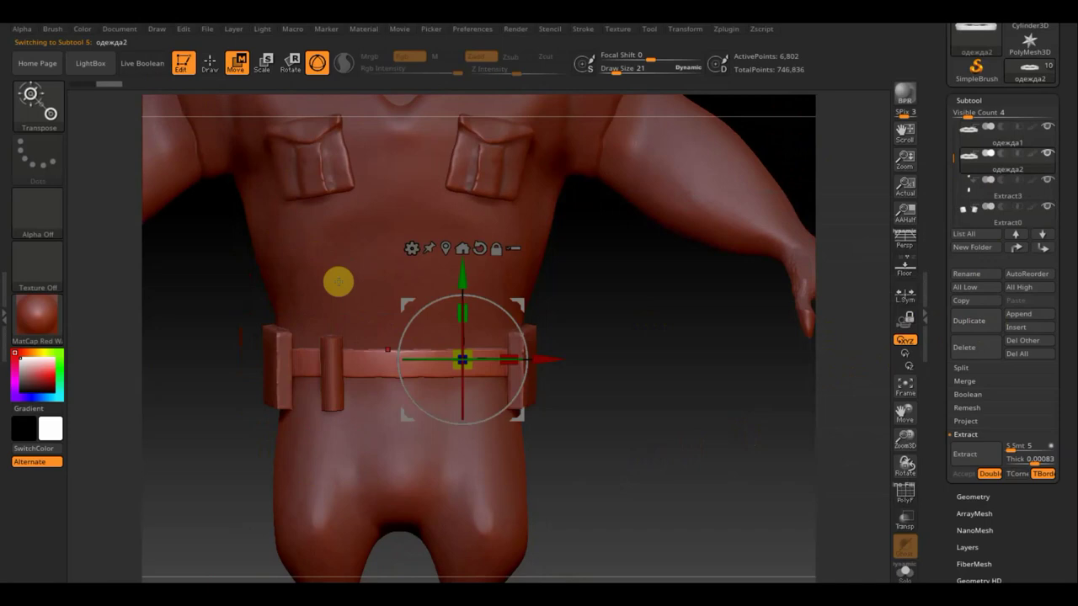
click(210, 65)
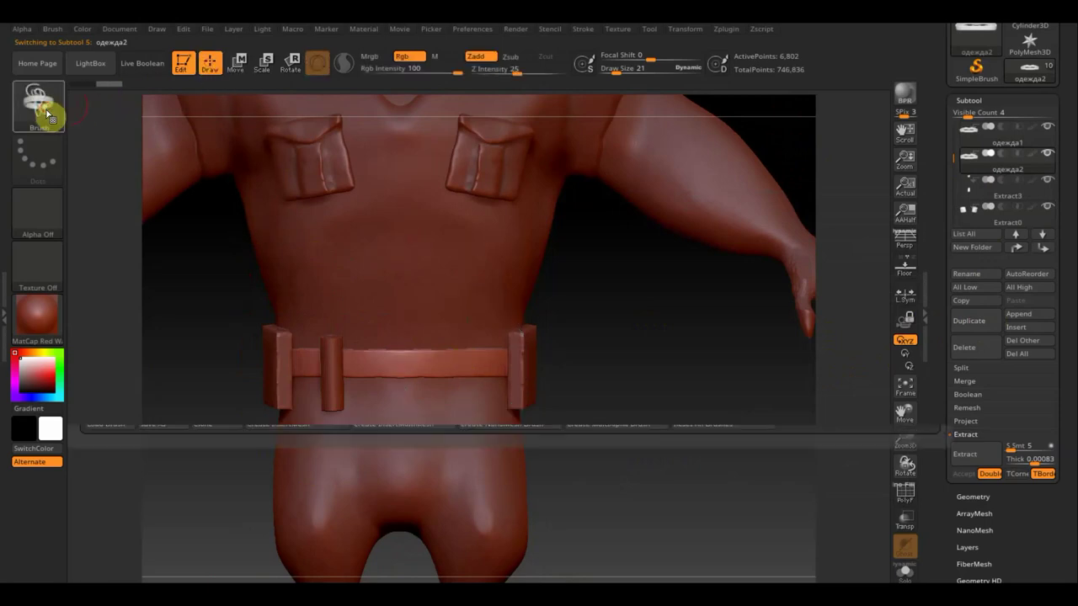
click(43, 105)
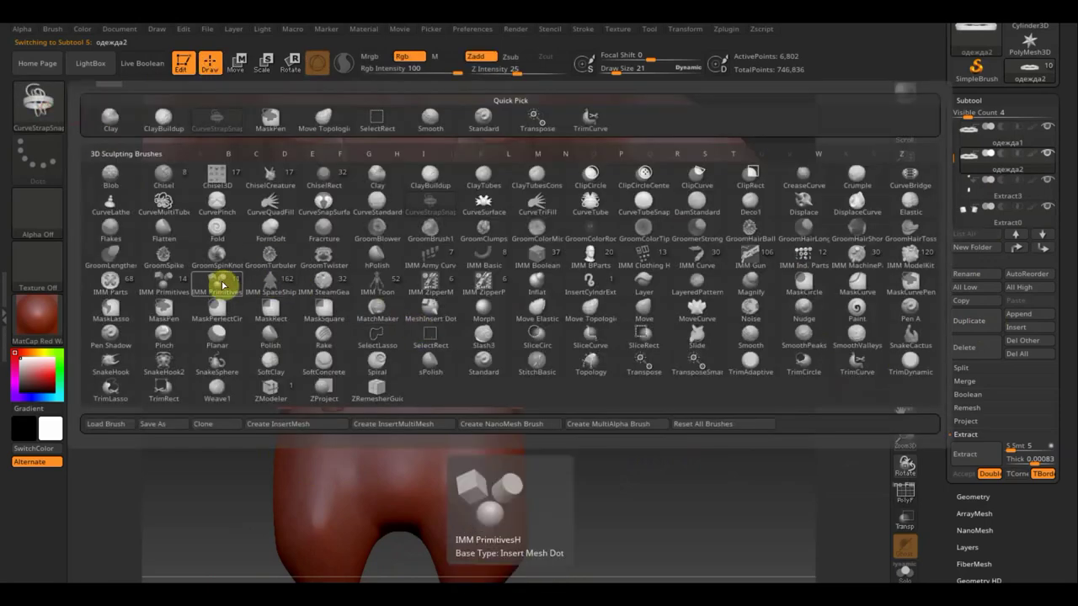
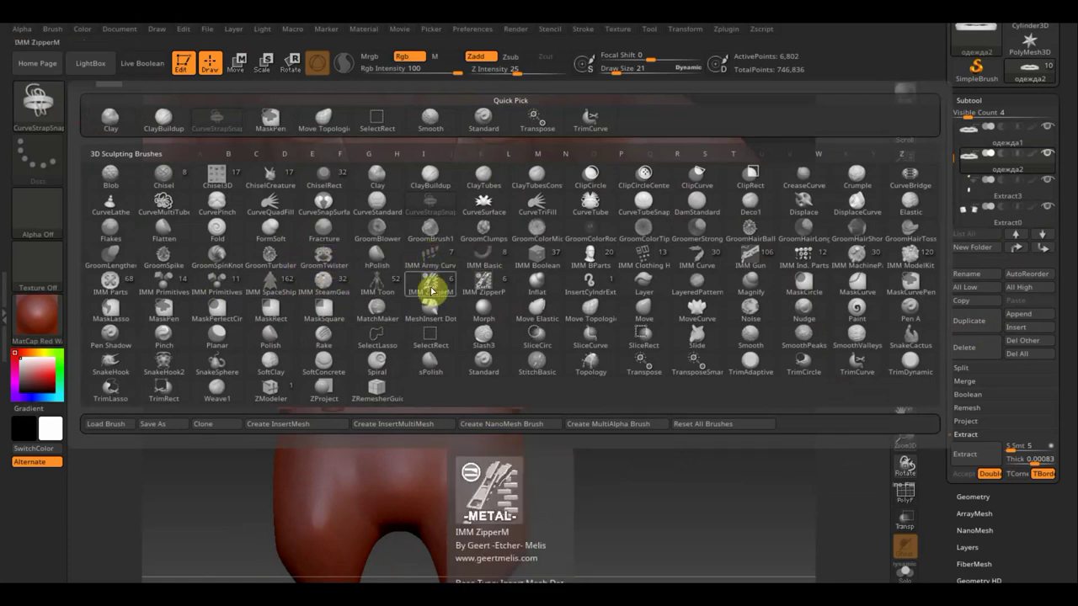
Step: Insert the Buckle Type0 mesh from IMM Clothing HardW onto the belt front and clear the mask
click(642, 257)
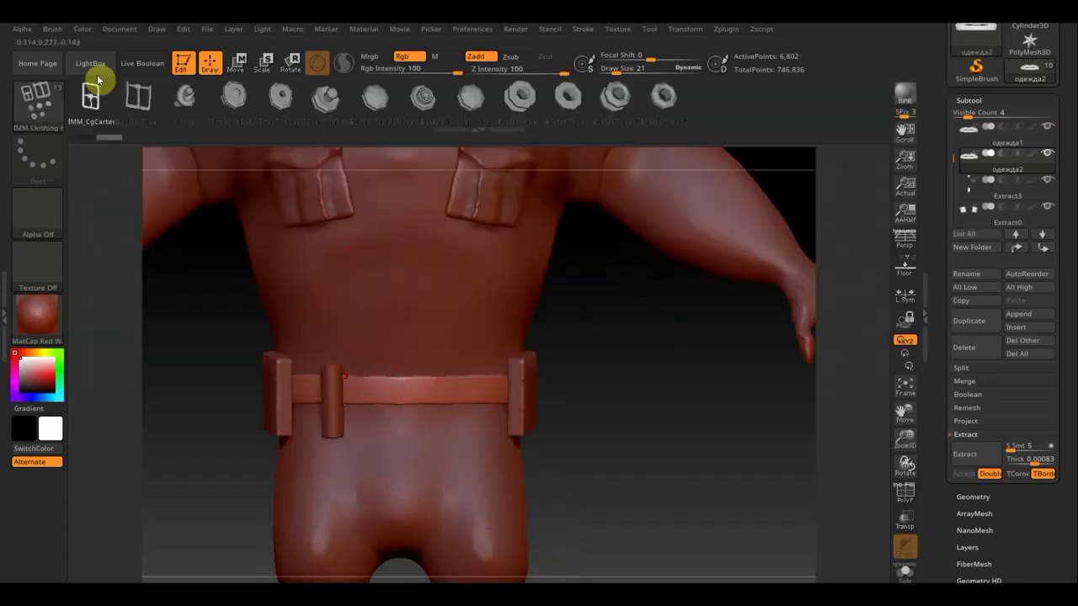
click(139, 100)
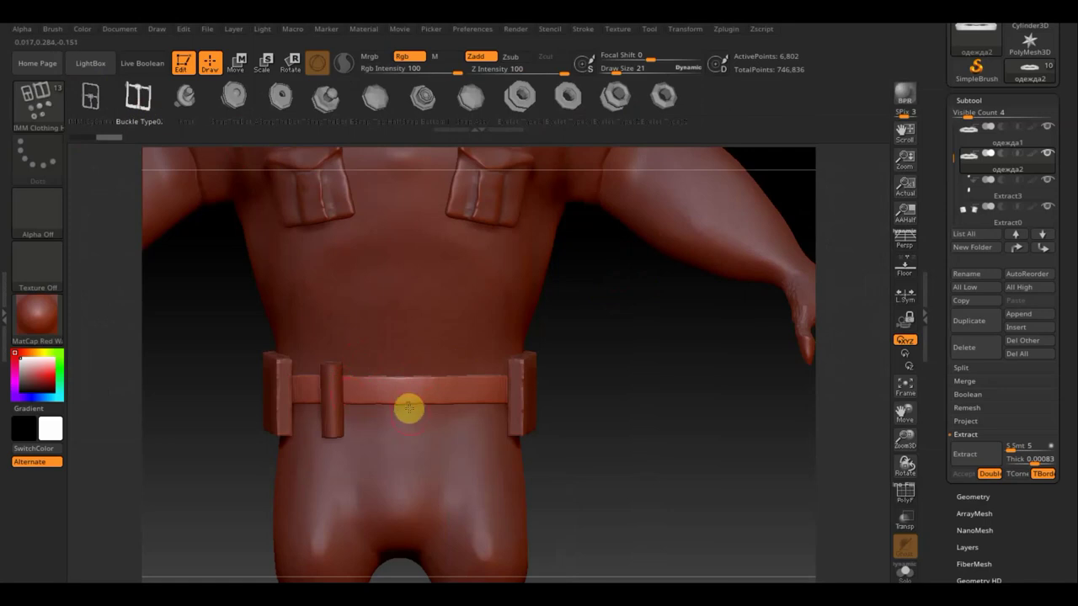
drag(401, 390, 374, 389)
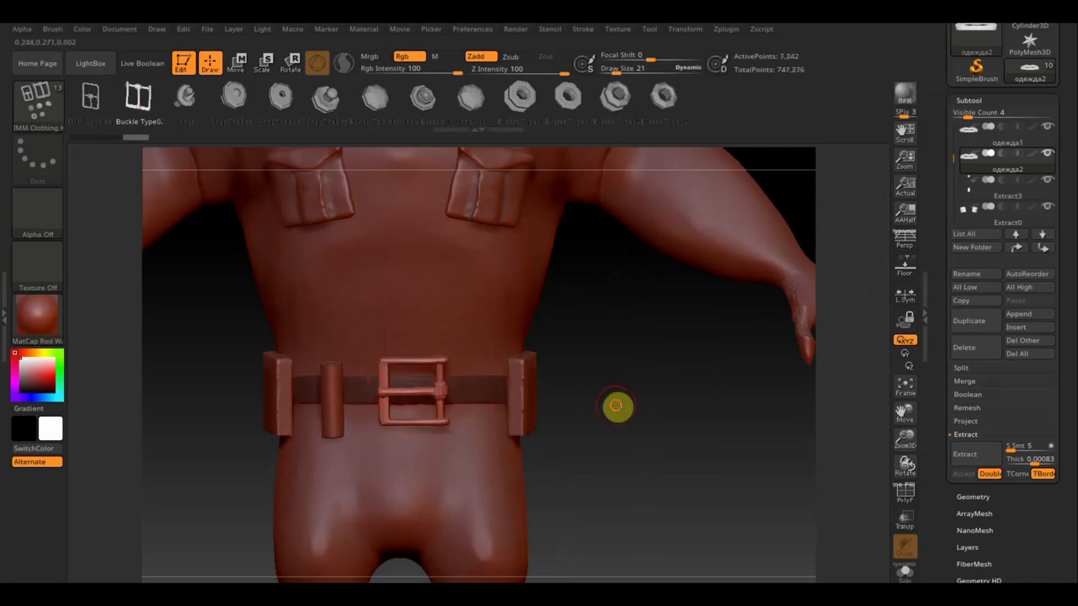
mouse_move(615, 407)
mouse_down()
mouse_move(642, 406)
mouse_move(556, 416)
mouse_move(654, 404)
mouse_move(623, 409)
mouse_move(696, 424)
mouse_up()
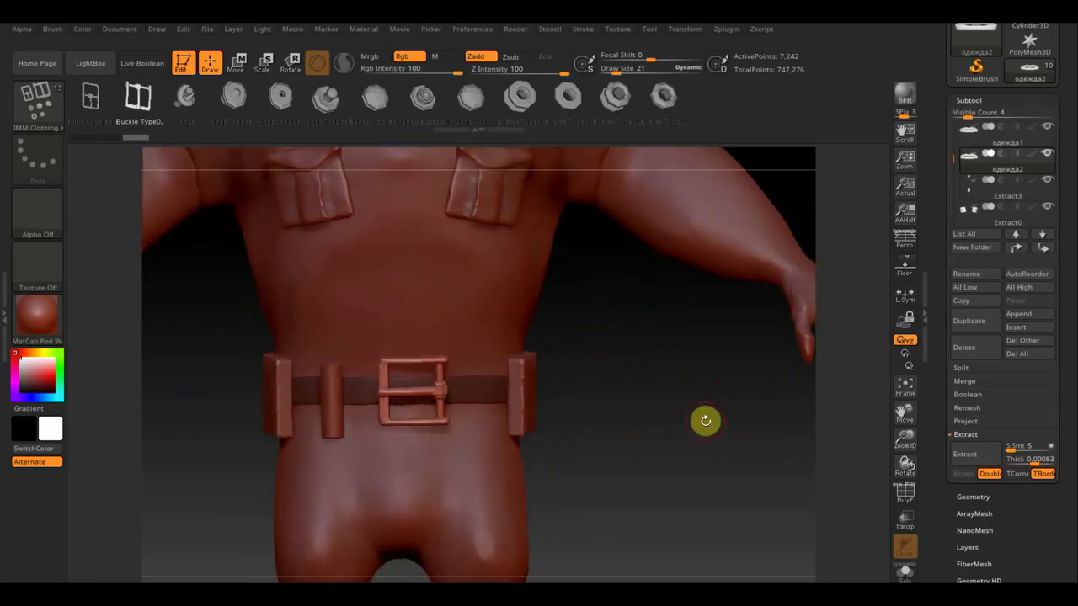
ctrl+click(706, 421)
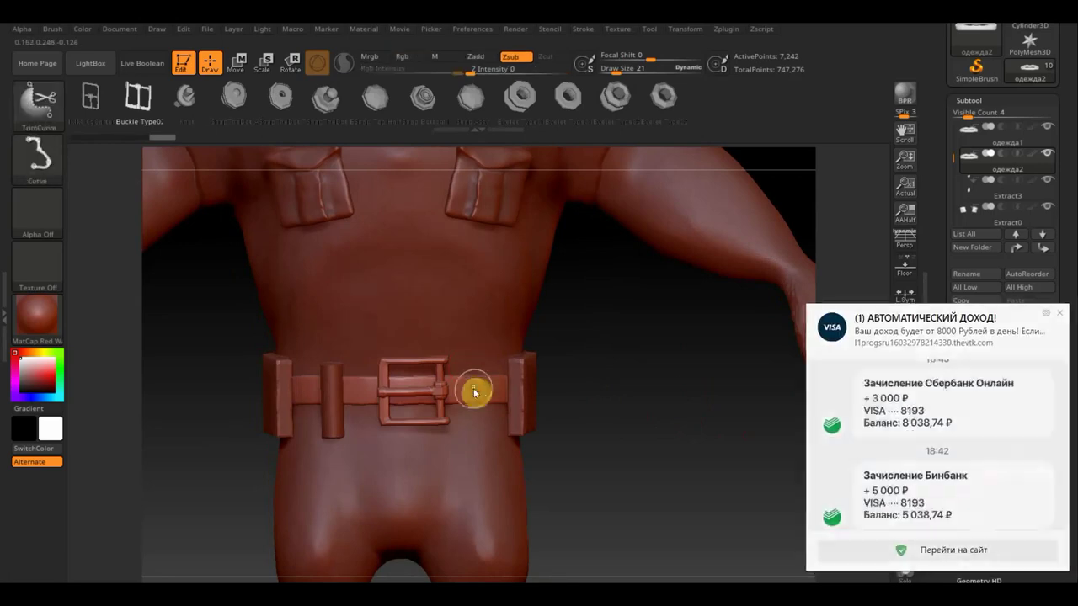
ctrl+shift+click(472, 389)
click(1059, 309)
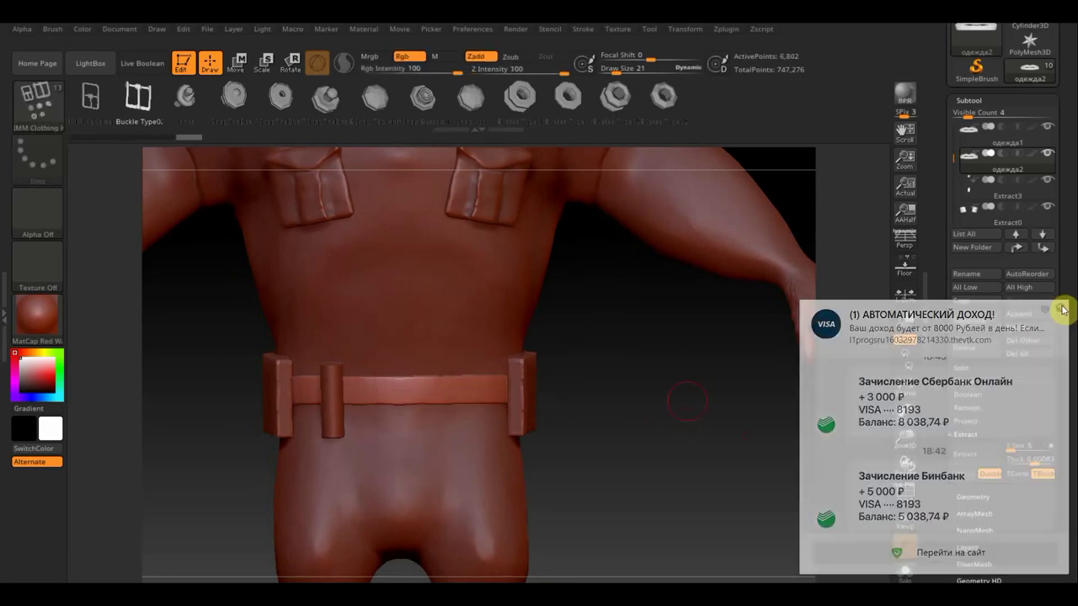
ctrl+shift+click(469, 396)
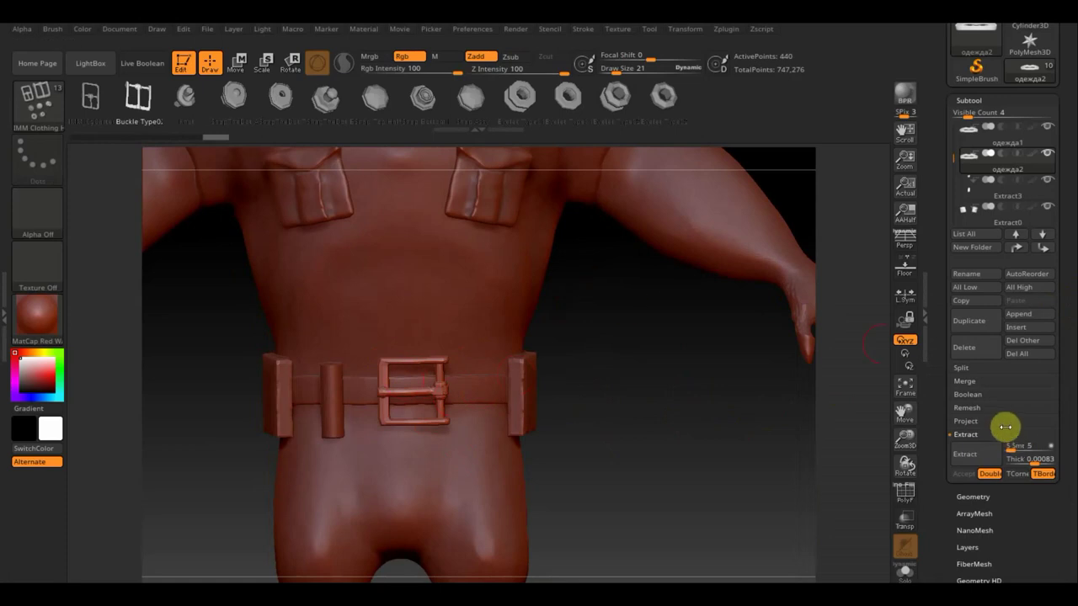
Step: Delete the buckle's hidden geometry with Geometry > Modify Topology > Del Hidden
click(973, 496)
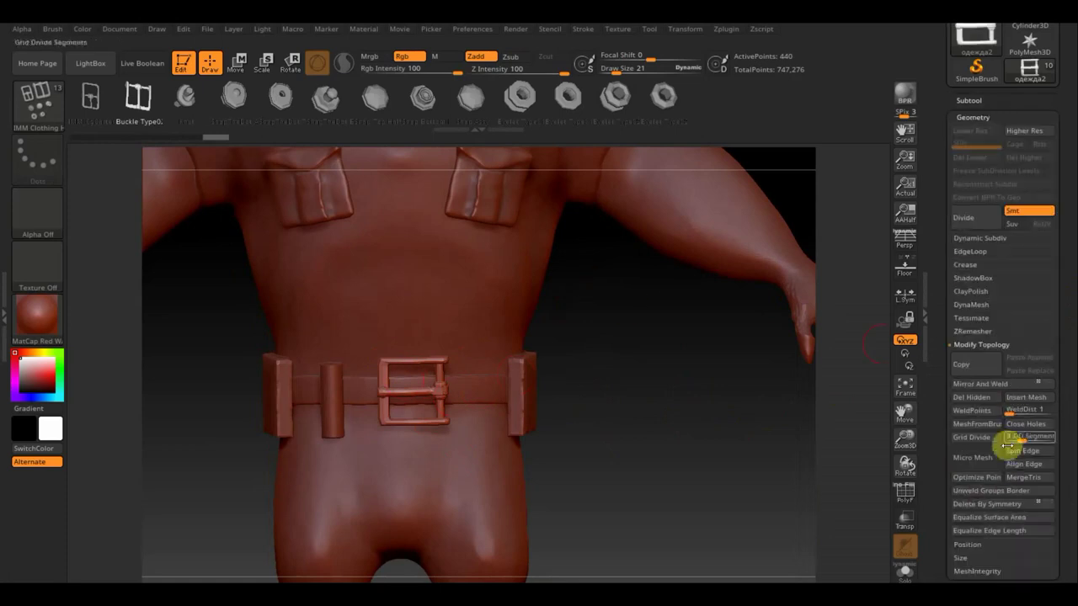
click(972, 398)
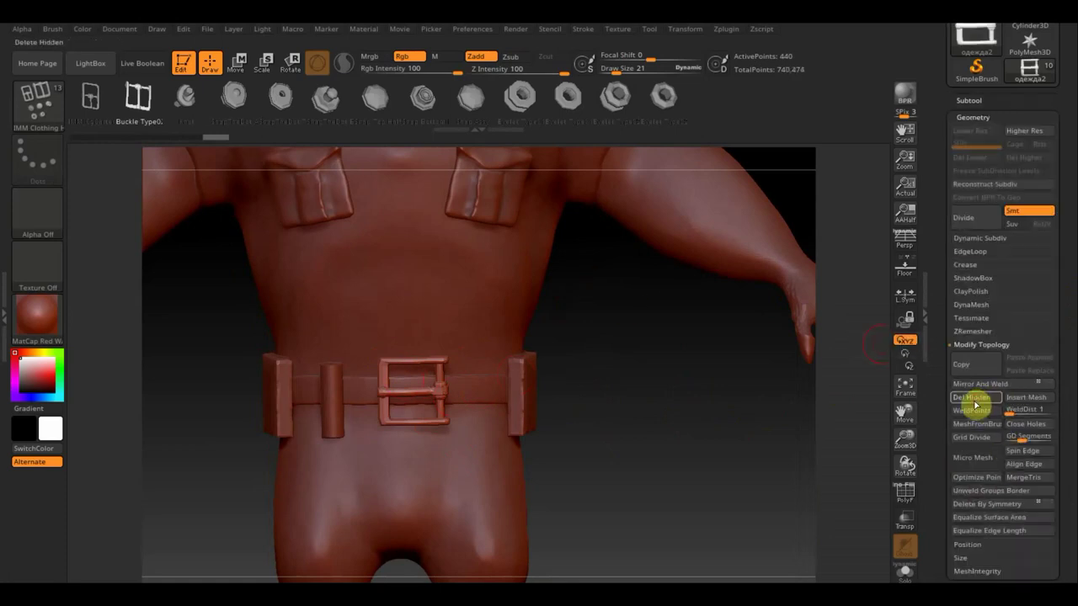
drag(645, 357, 585, 369)
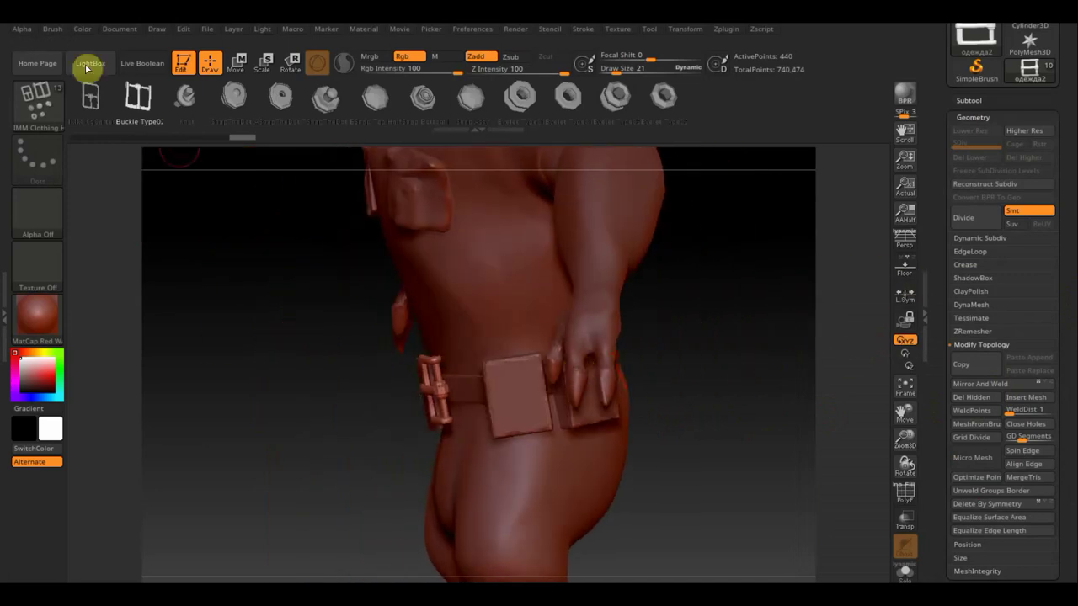
Step: Move the buckle tight against the belt and rotate it upright, facing forward
click(62, 109)
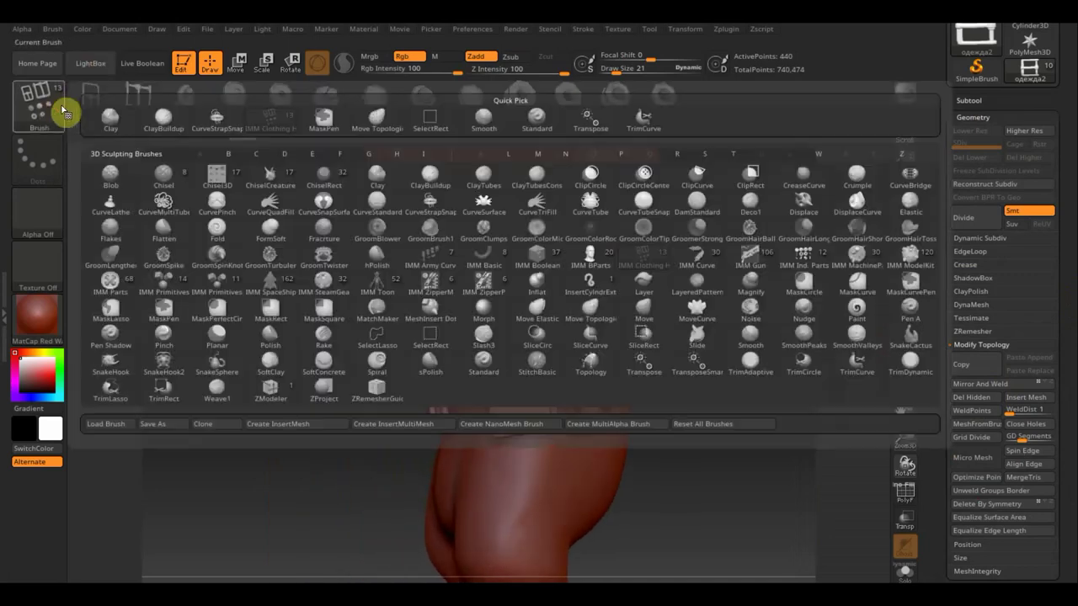
click(535, 119)
click(234, 70)
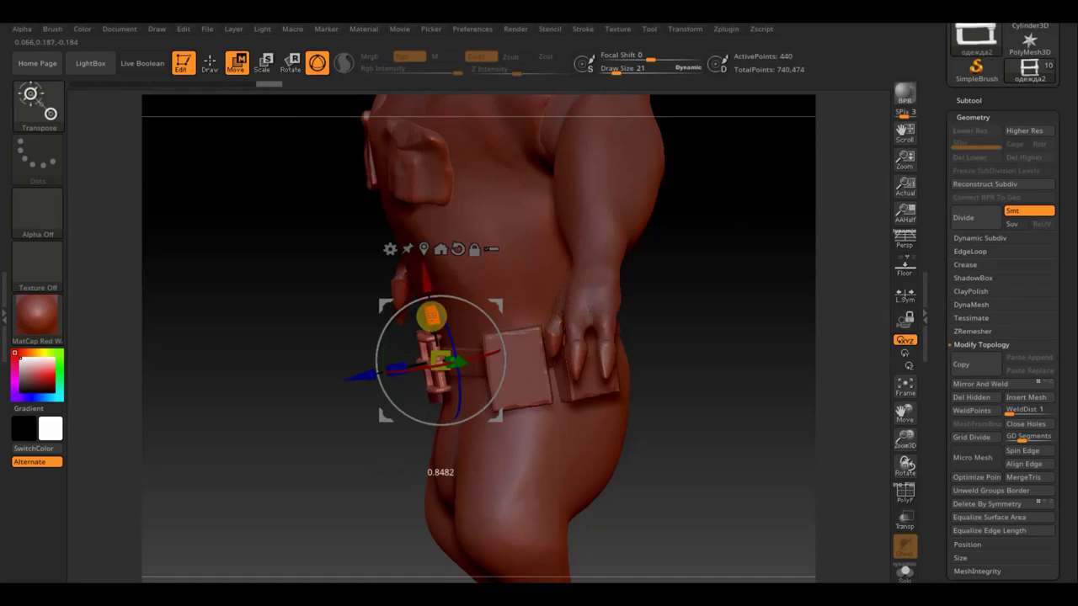
drag(488, 296, 506, 303)
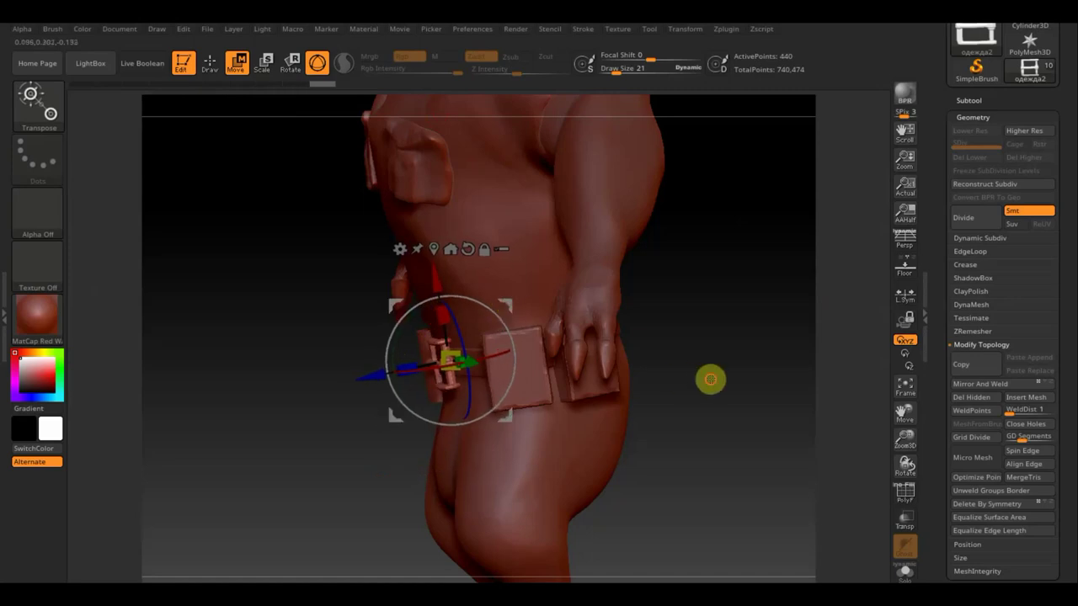
mouse_move(710, 378)
mouse_down()
mouse_move(748, 366)
mouse_move(731, 405)
mouse_up()
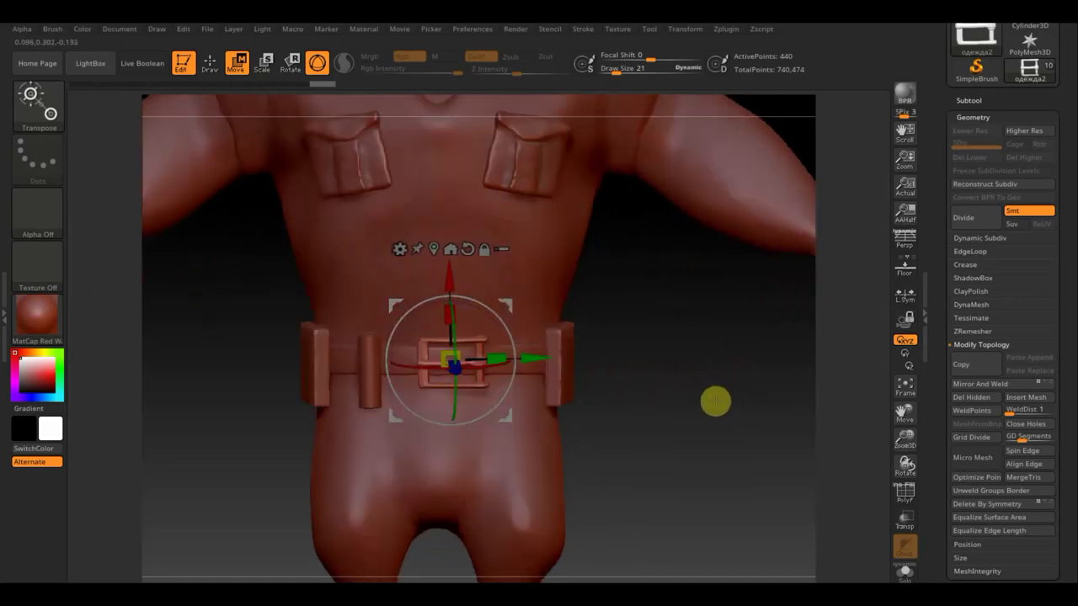
mouse_move(509, 336)
mouse_down()
mouse_move(496, 306)
mouse_move(356, 262)
mouse_move(308, 323)
mouse_move(336, 408)
mouse_up()
mouse_move(685, 484)
mouse_down()
mouse_move(741, 469)
mouse_move(746, 480)
mouse_move(651, 413)
mouse_move(662, 429)
mouse_up()
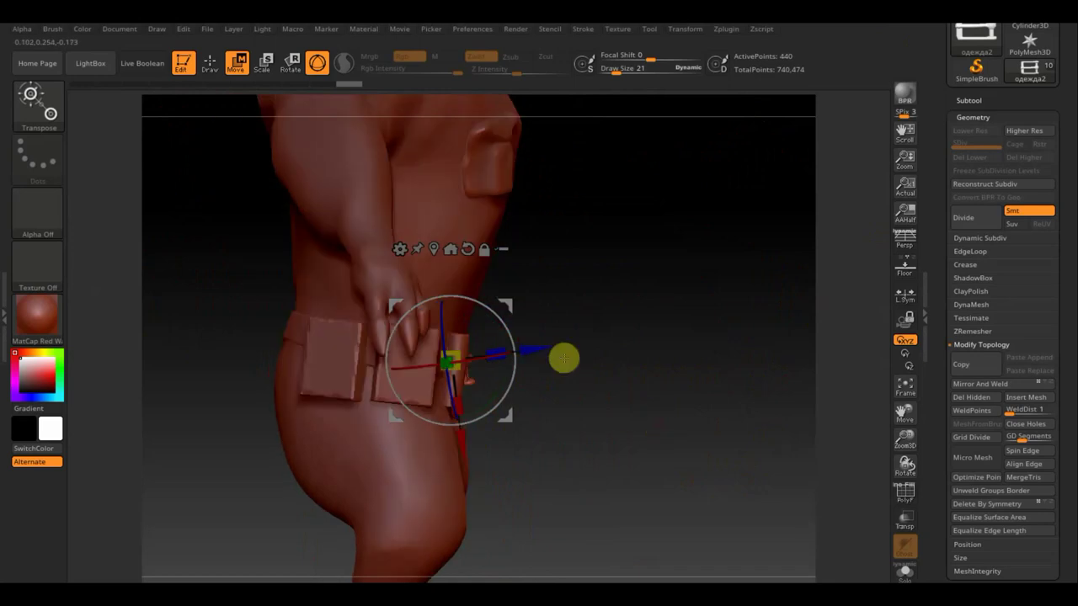
drag(507, 325, 514, 344)
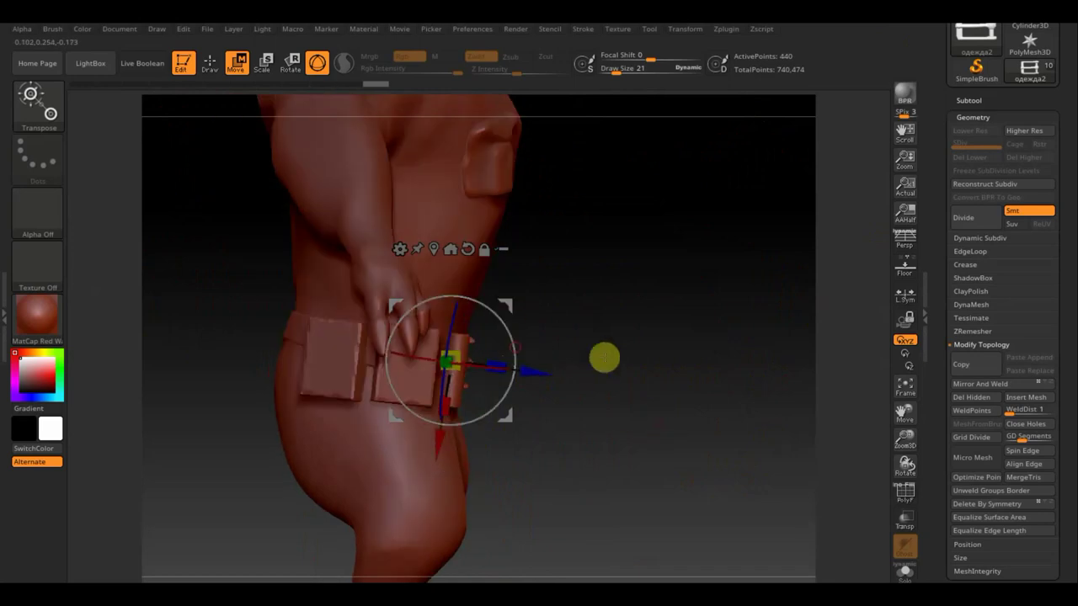
mouse_move(601, 356)
mouse_down()
mouse_move(664, 399)
mouse_move(674, 389)
mouse_up()
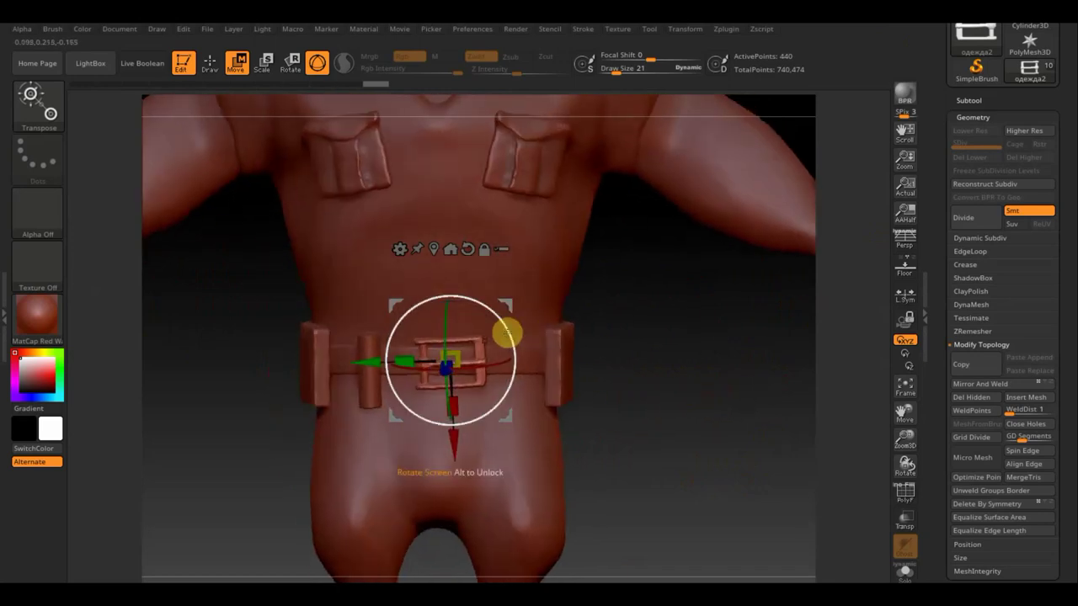
drag(505, 330, 508, 336)
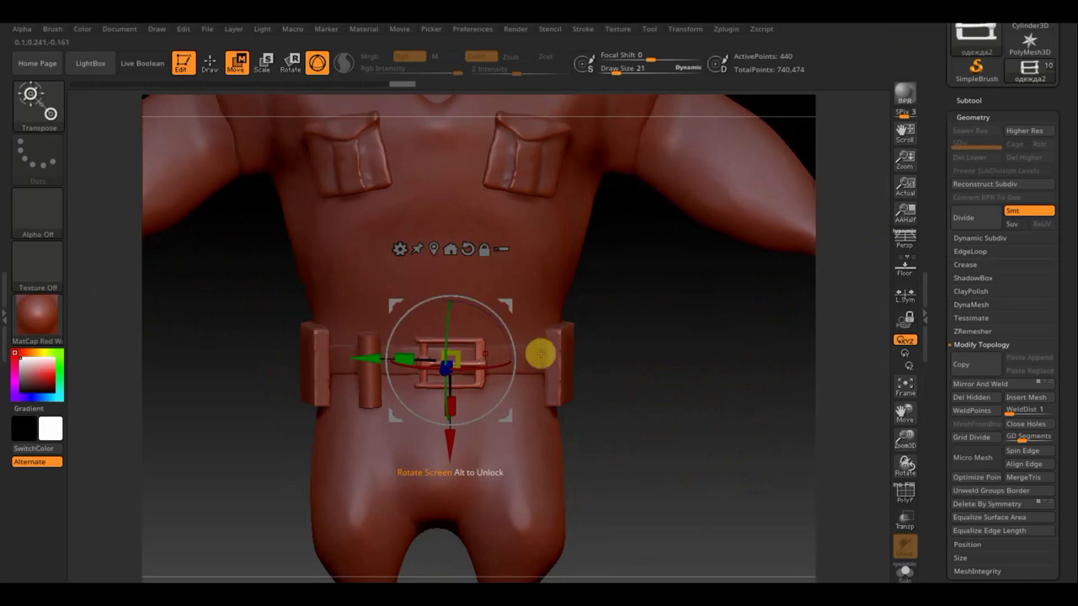
mouse_move(671, 399)
mouse_down()
mouse_move(616, 407)
mouse_move(657, 393)
mouse_move(668, 404)
mouse_up()
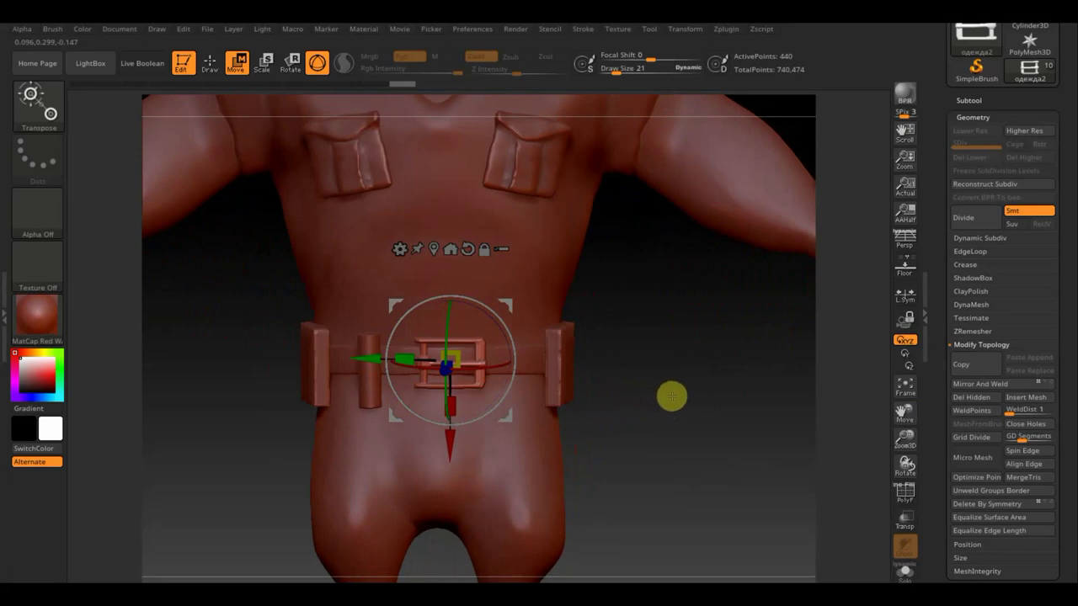
drag(671, 387, 693, 436)
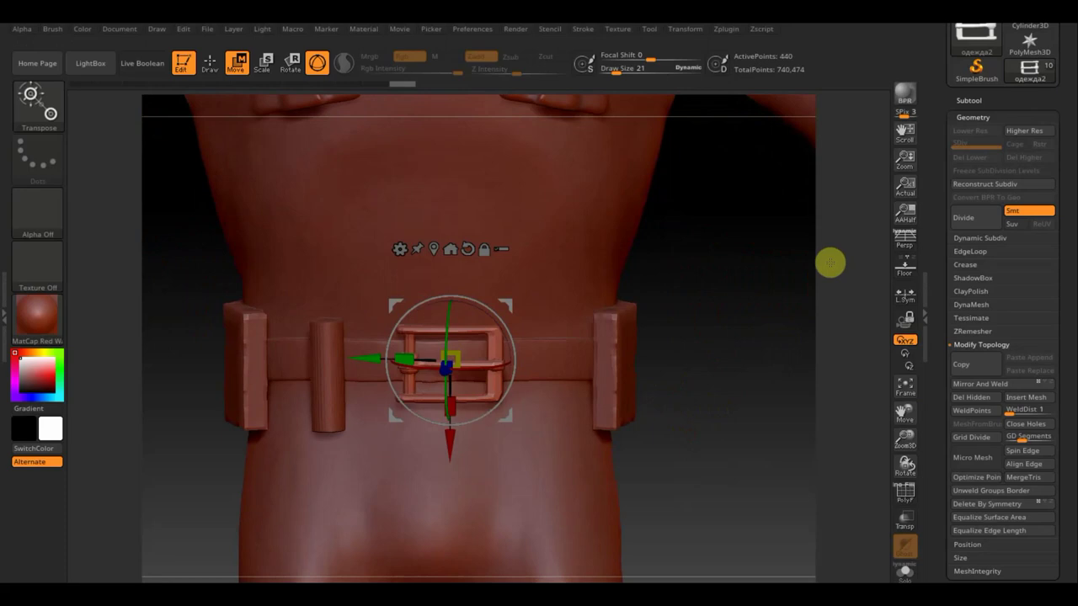
Step: Duplicate the belt subtool одежда1 and TrimCurve the copy on both sides of the buckle
click(973, 99)
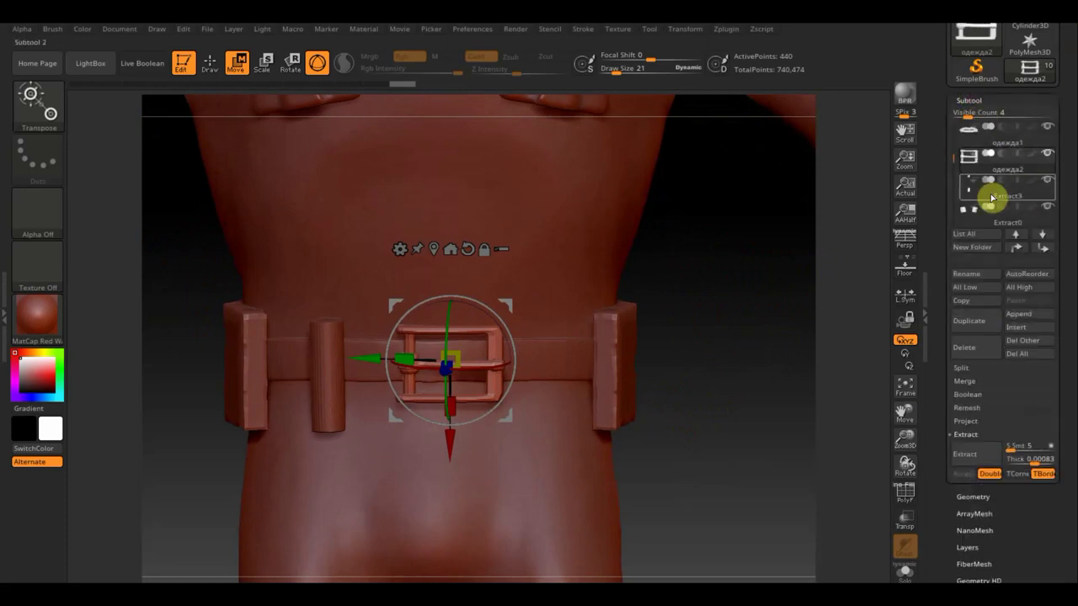
click(968, 132)
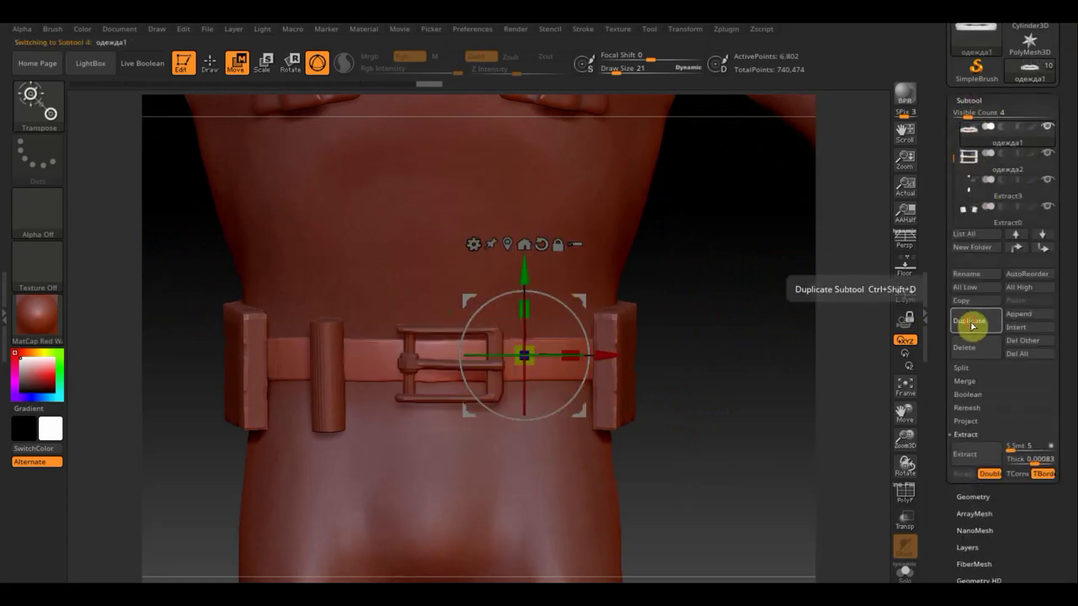
click(971, 323)
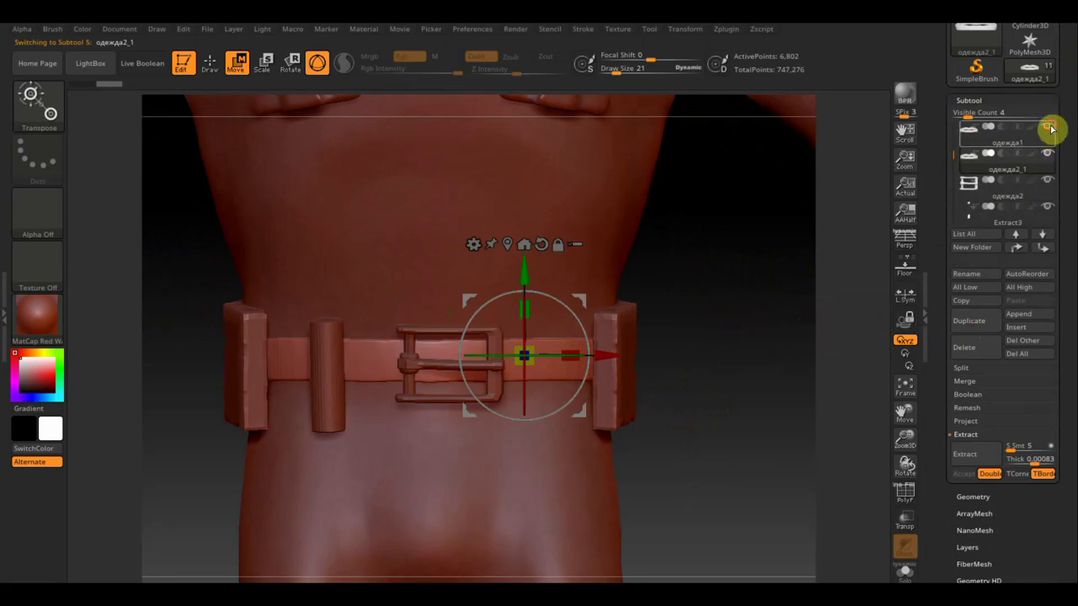
click(213, 62)
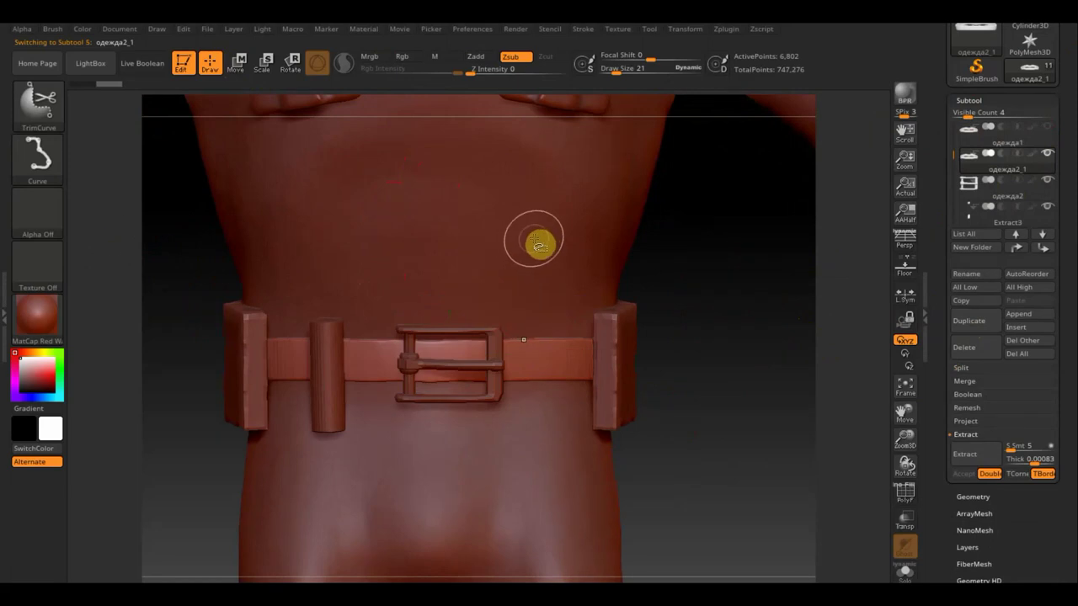
drag(549, 242, 549, 468)
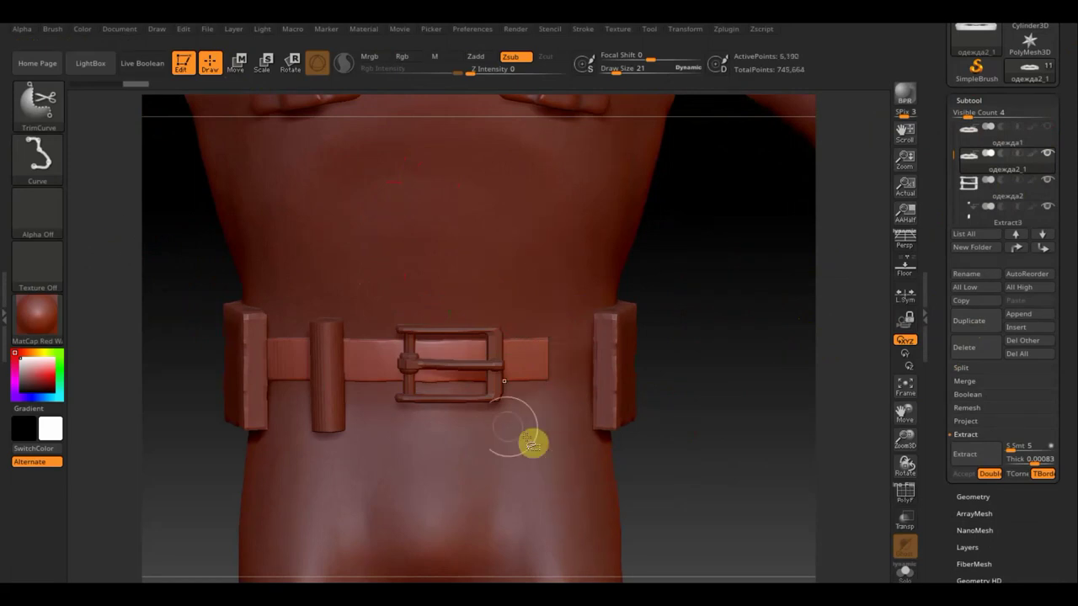
mouse_move(371, 487)
mouse_down()
mouse_move(377, 268)
mouse_move(416, 273)
mouse_up()
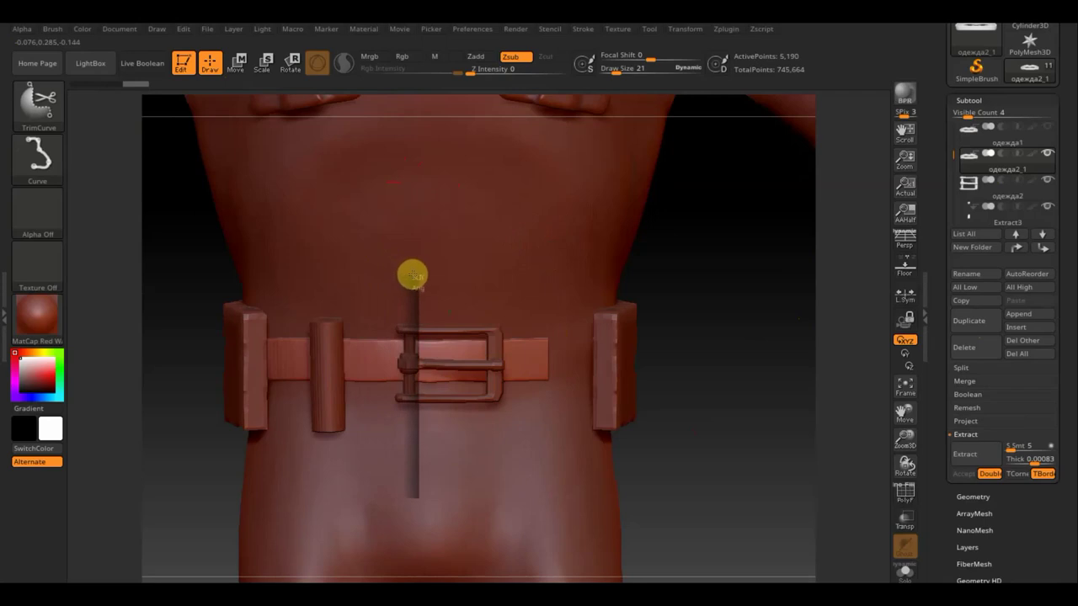
drag(412, 275, 432, 272)
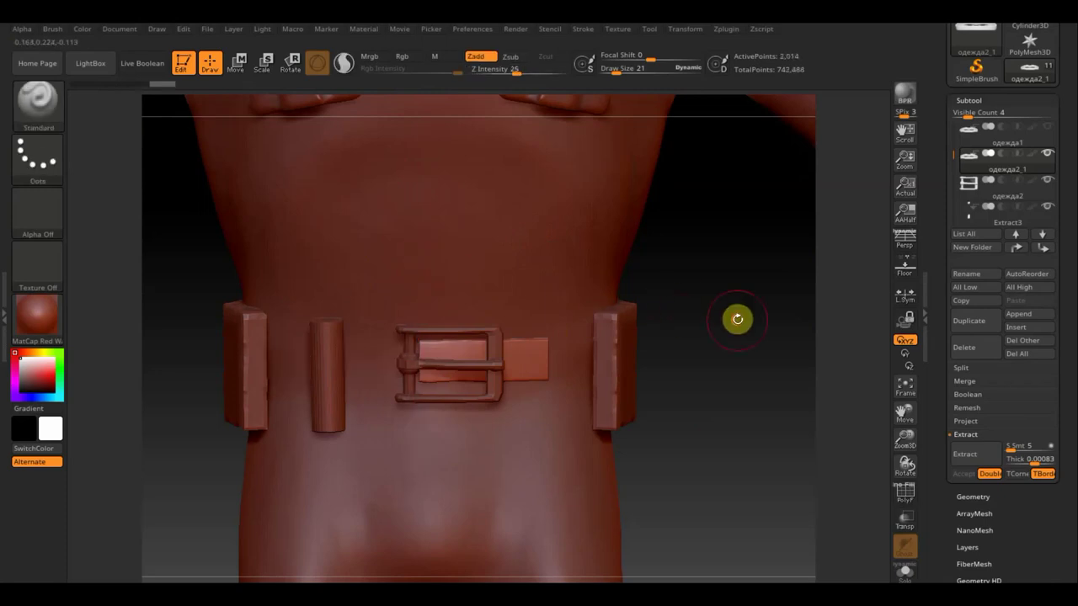
Step: Trim the belt copy left of the buckle and nudge the buckle and strap piece into place
mouse_move(736, 317)
mouse_down()
mouse_move(835, 315)
mouse_move(750, 345)
mouse_up()
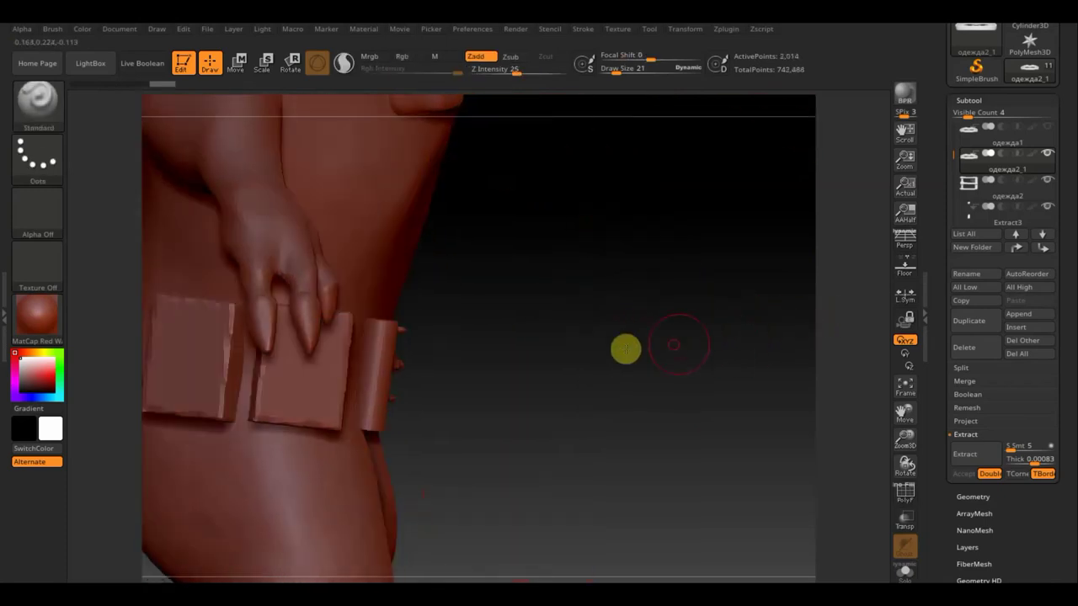
drag(623, 348, 652, 339)
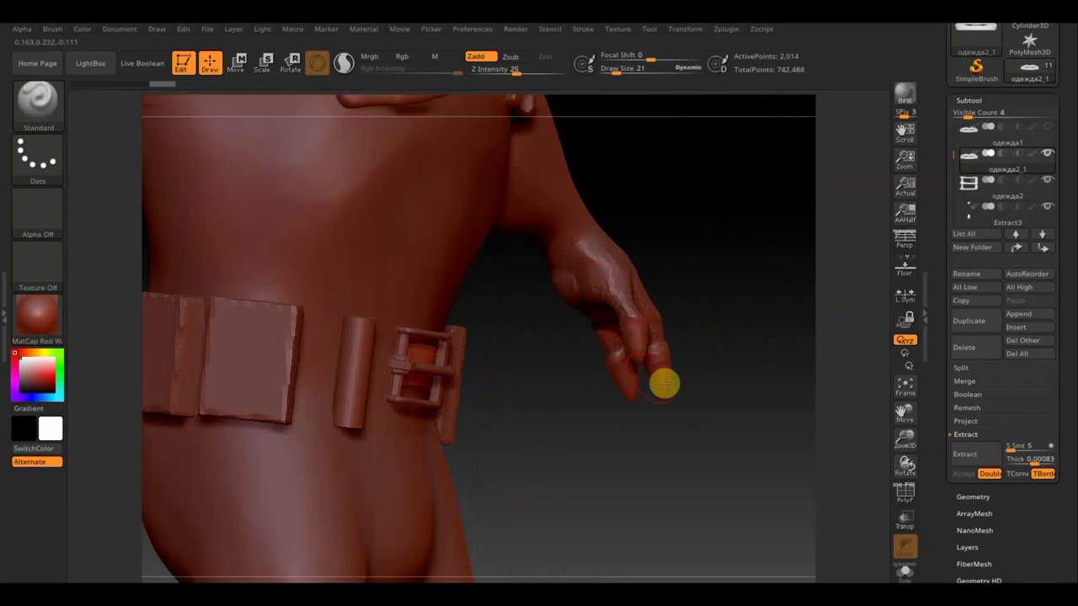
drag(664, 384, 717, 398)
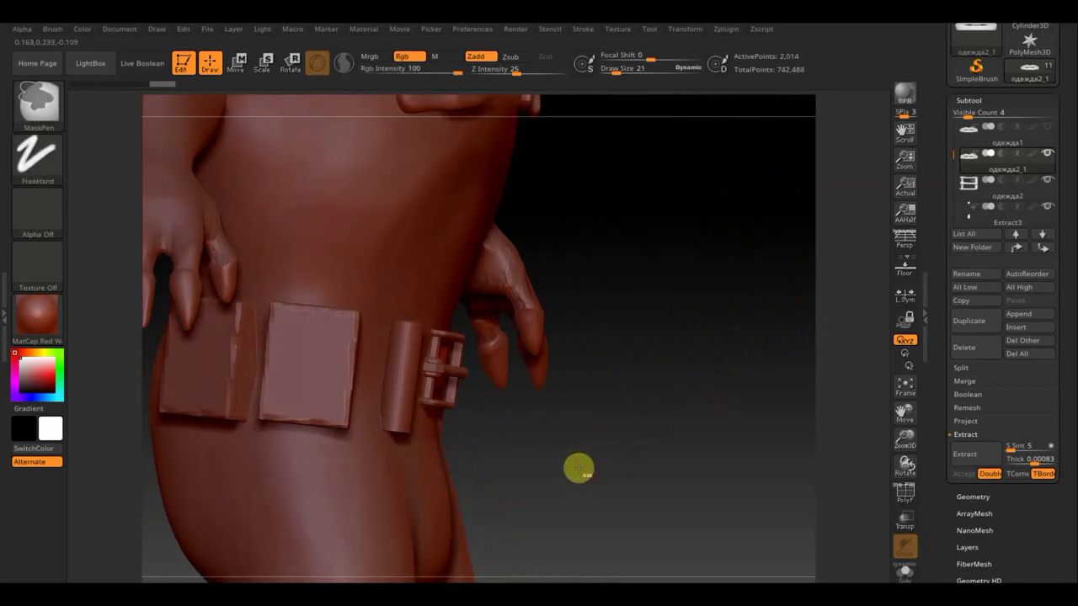
ctrl+shift+drag(589, 474, 413, 303)
drag(651, 315, 550, 320)
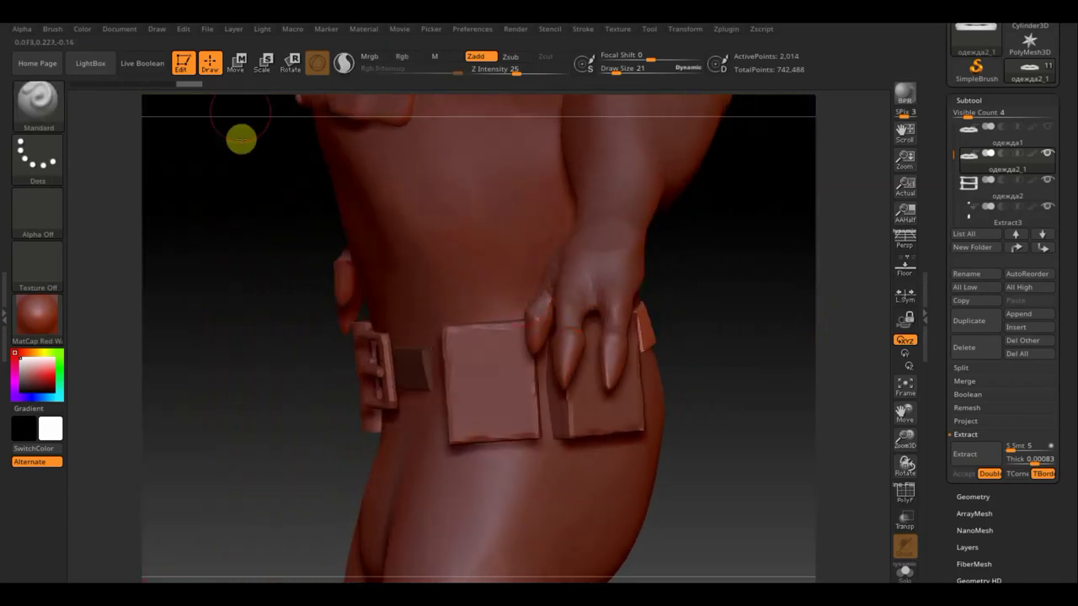
click(237, 64)
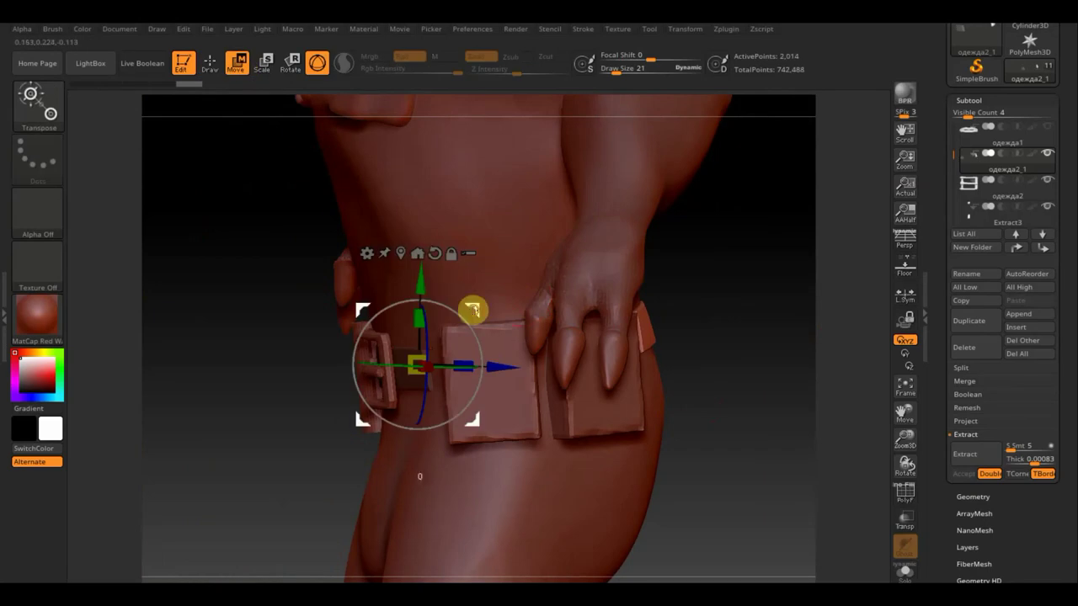
mouse_move(417, 365)
mouse_down()
mouse_move(373, 367)
mouse_move(392, 369)
mouse_up()
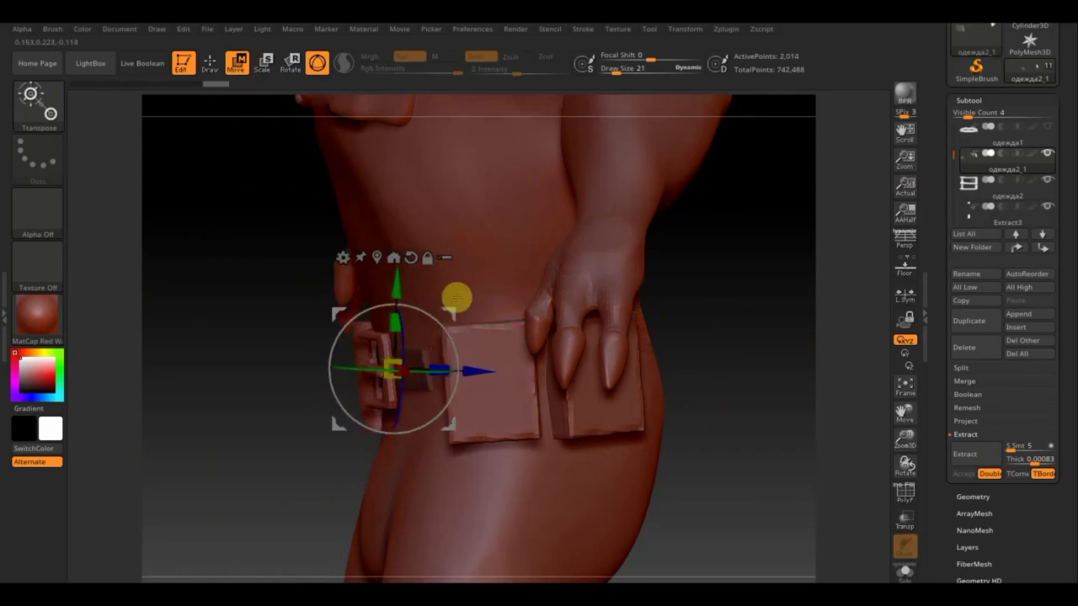
drag(474, 378, 567, 362)
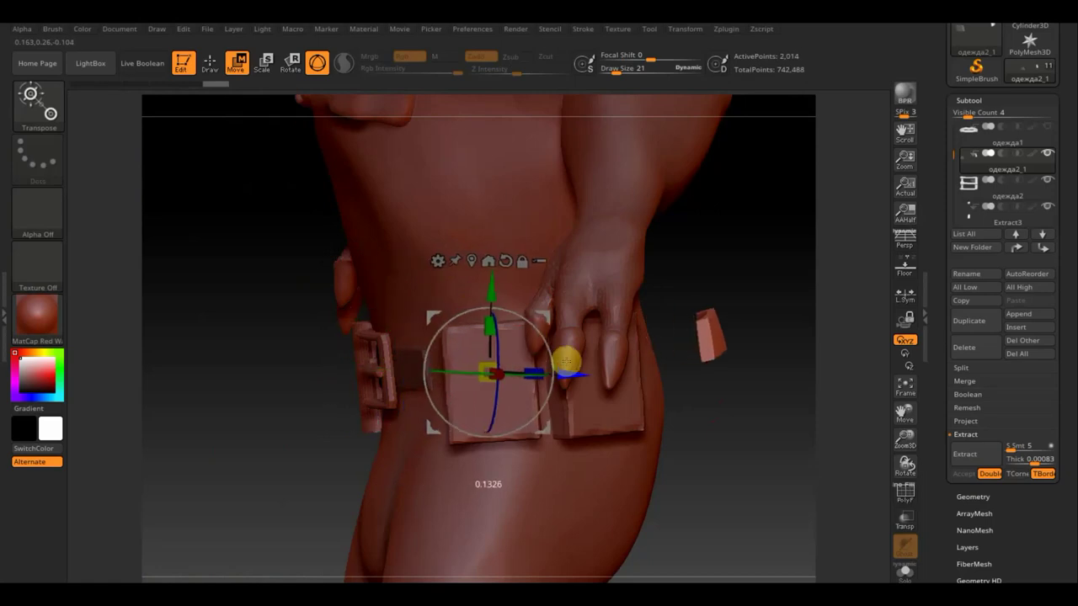
ctrl+click(725, 403)
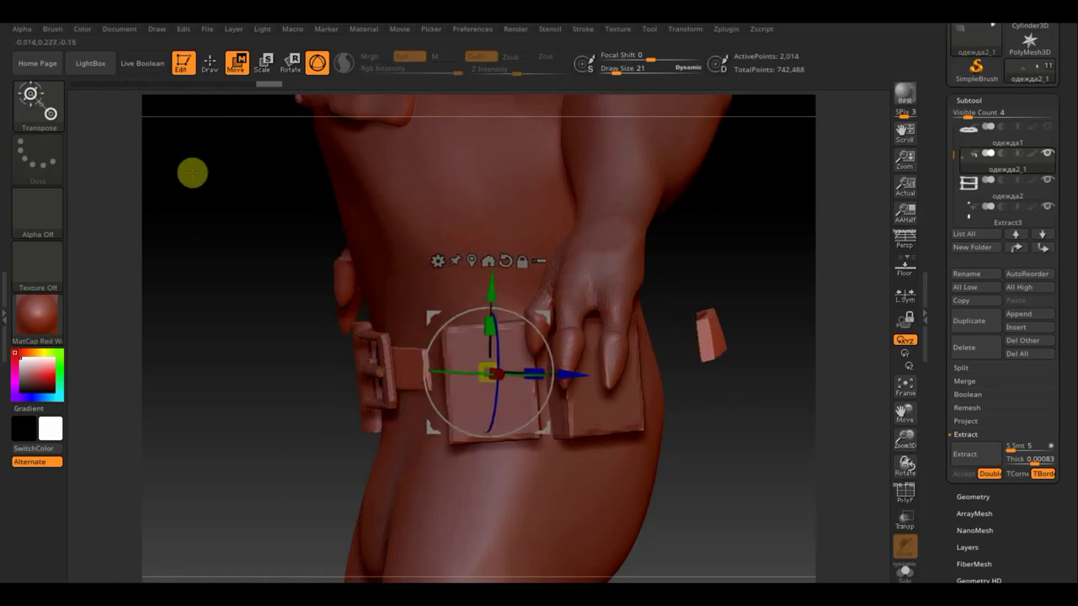
click(402, 369)
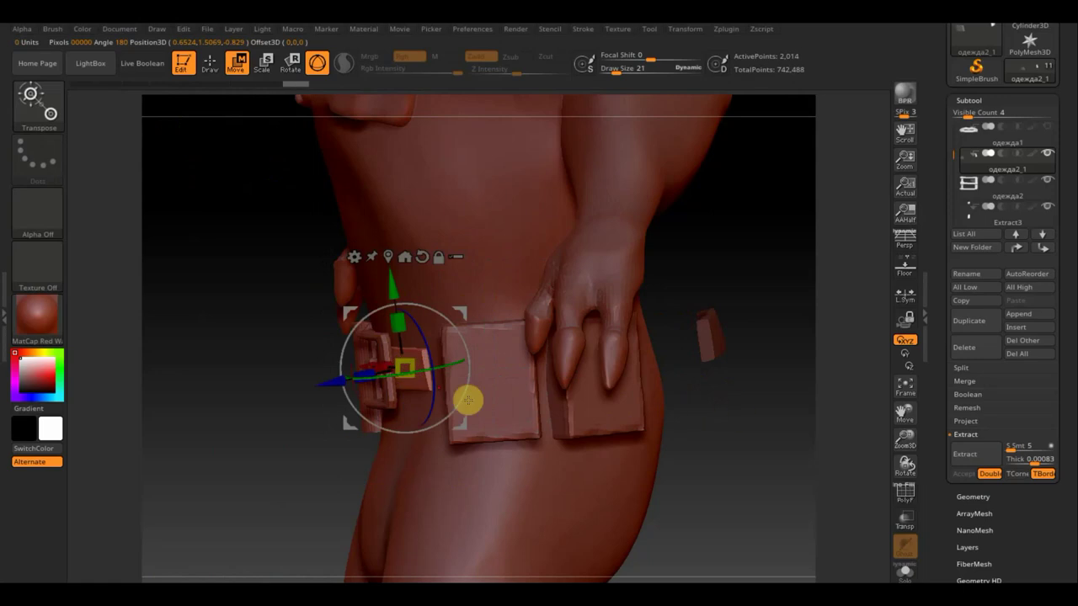
Step: Hide the stray loose belt piece and remove it with Del Hidden
click(209, 62)
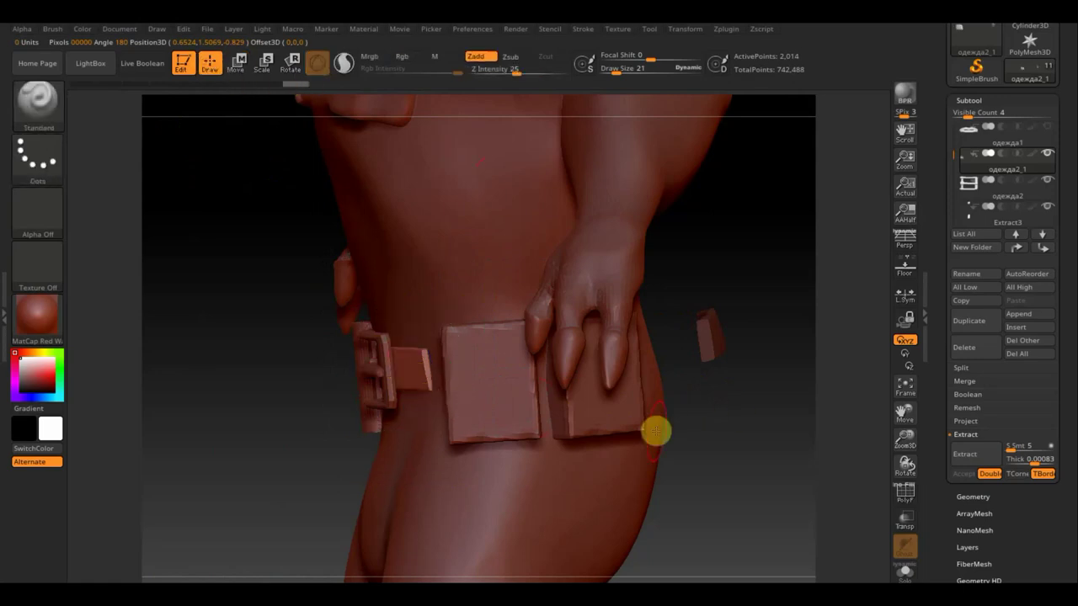
ctrl+click(744, 441)
ctrl+shift+click(413, 375)
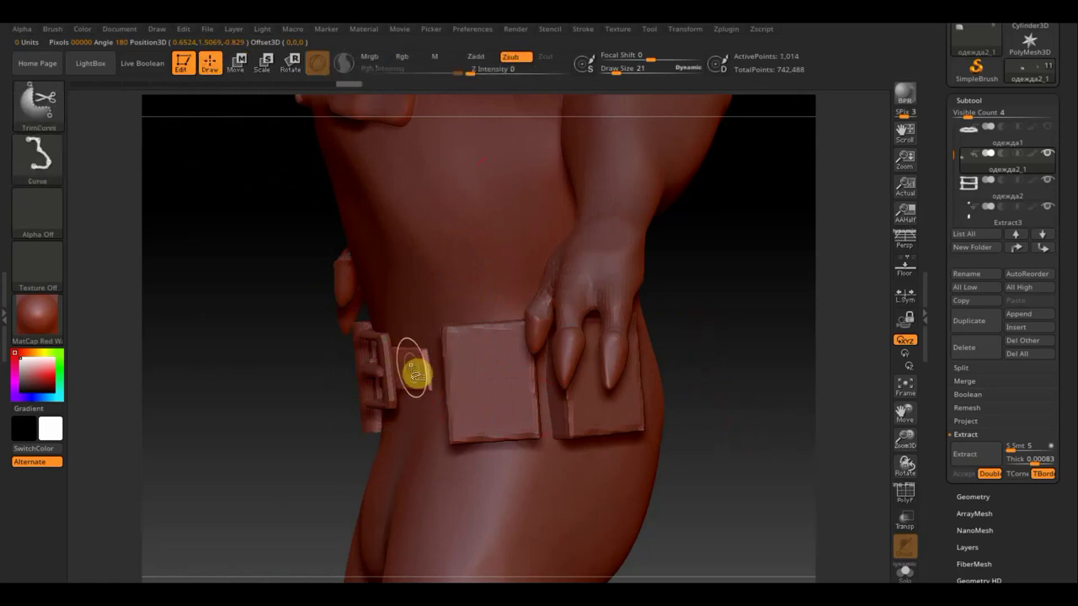
click(975, 496)
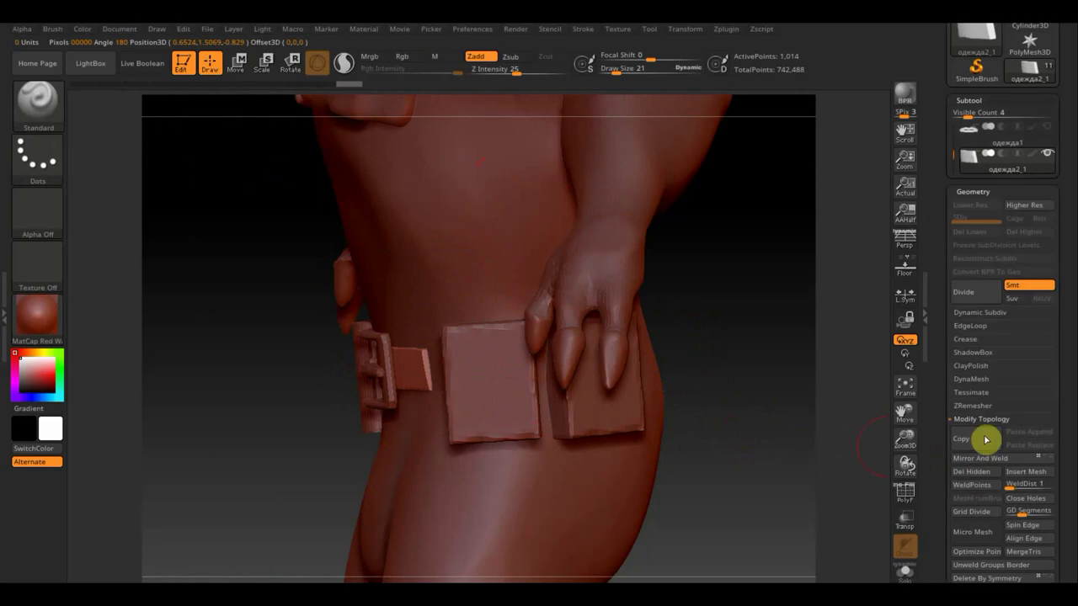
click(981, 429)
click(981, 399)
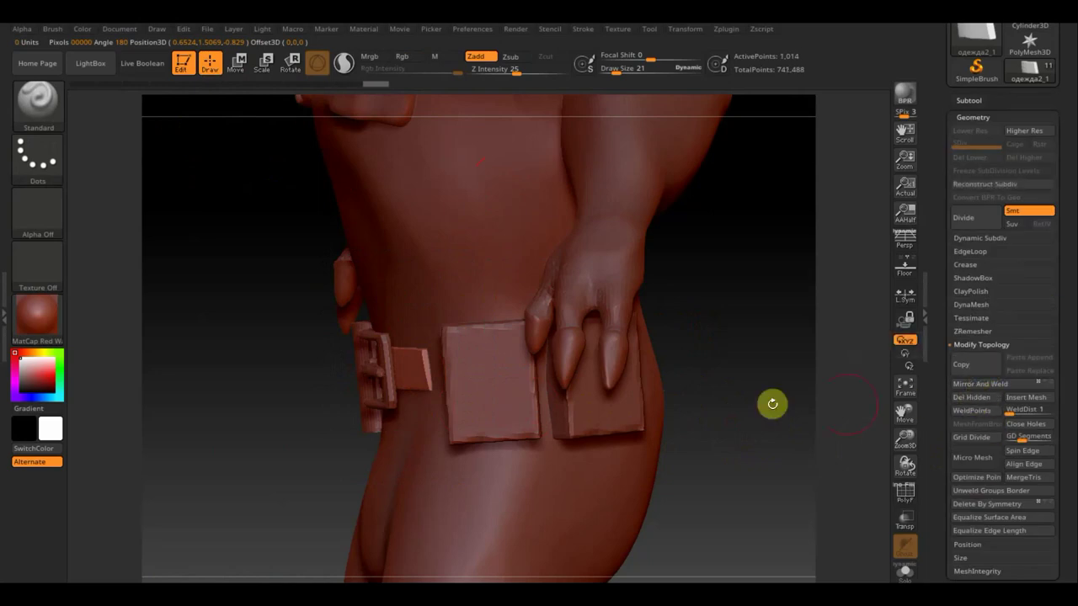
click(969, 100)
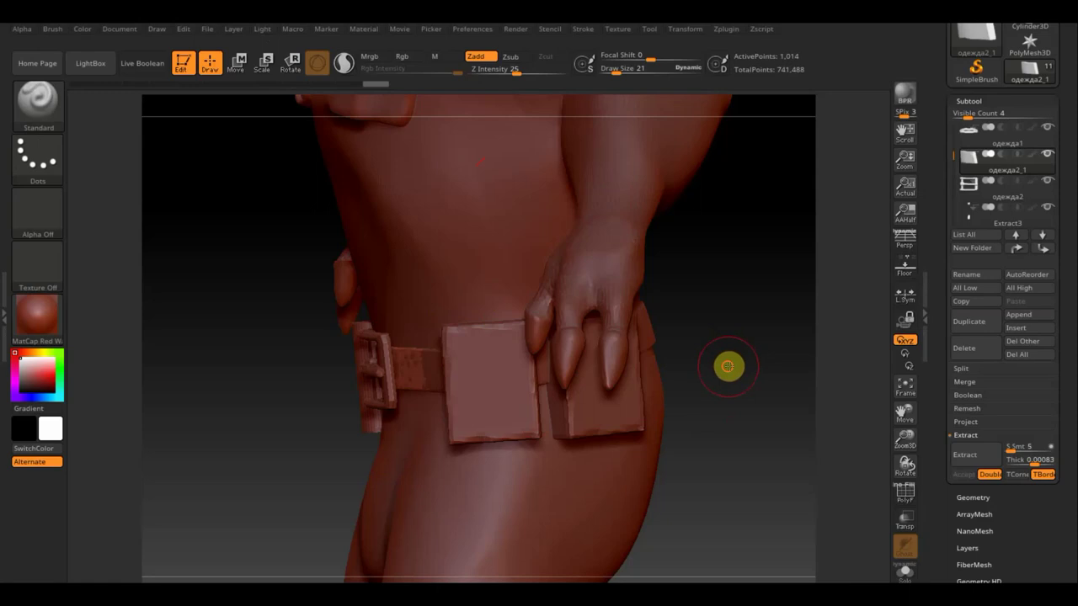
Step: Shift the buckle in depth and adjust the height of belt subtool одежда1
mouse_move(727, 366)
mouse_down()
mouse_move(748, 361)
mouse_move(645, 363)
mouse_up()
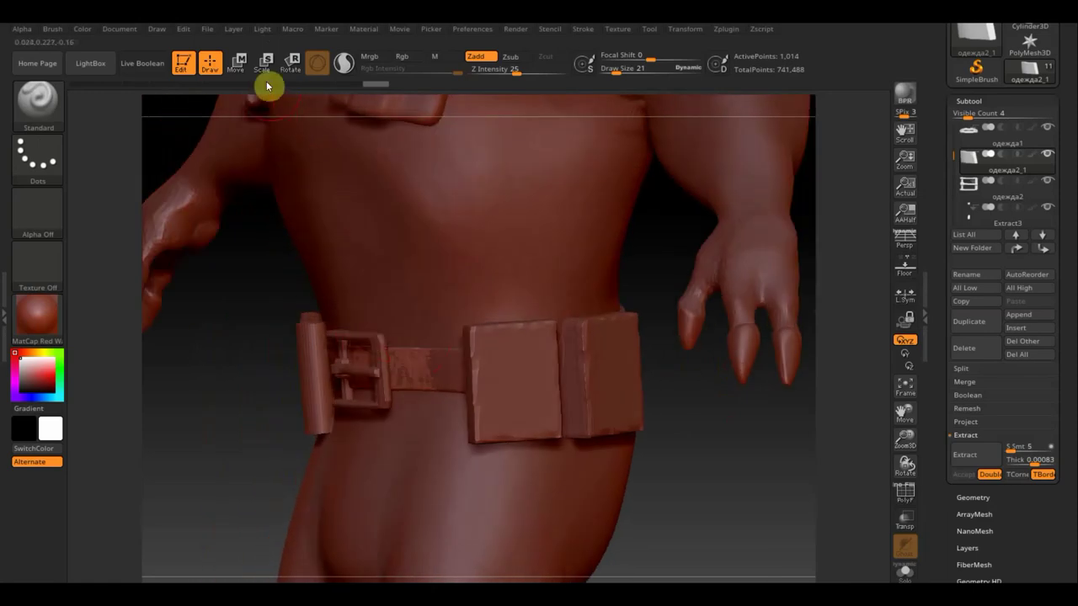
click(237, 64)
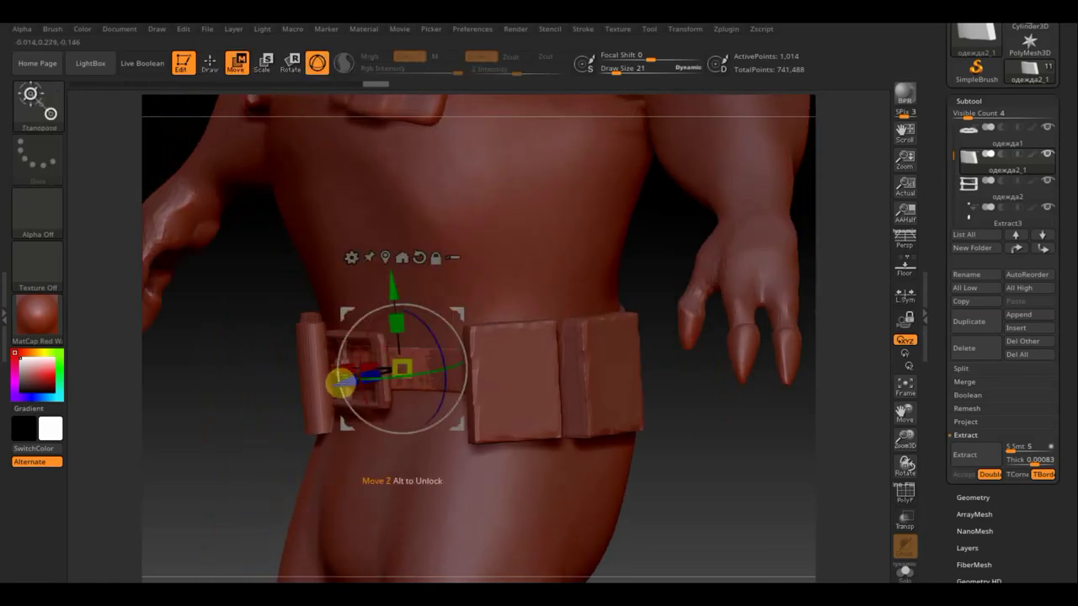
drag(341, 383, 328, 385)
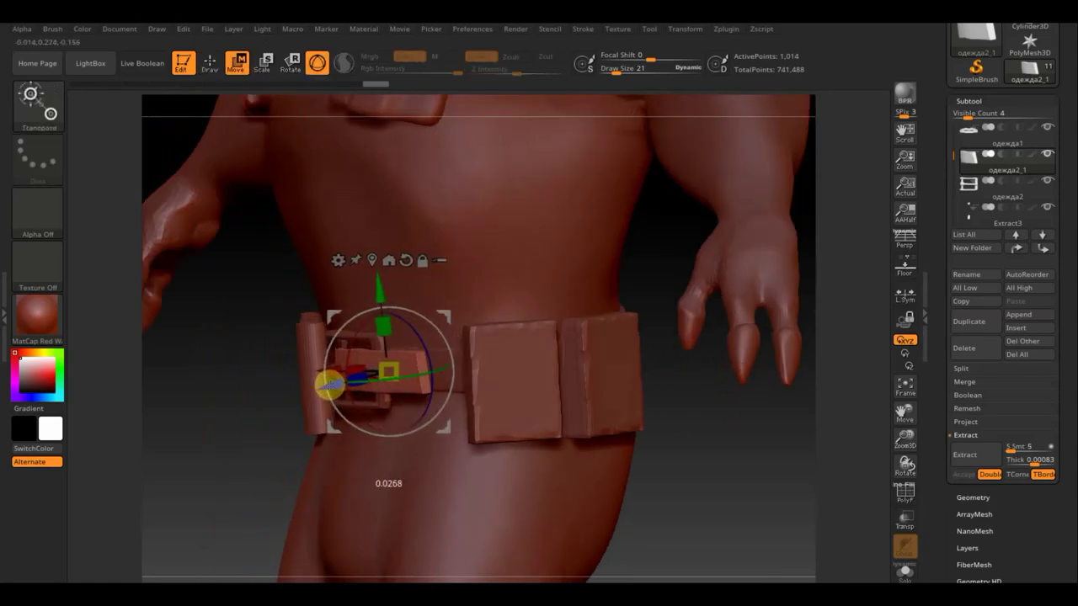
mouse_move(752, 517)
mouse_down()
mouse_move(783, 522)
mouse_move(664, 448)
mouse_up()
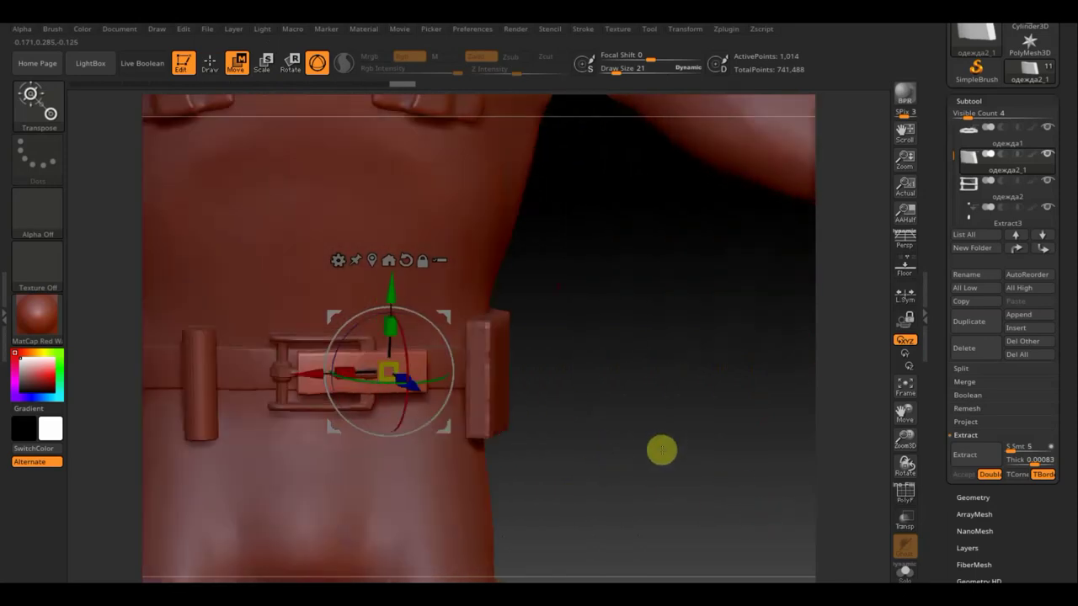
click(974, 142)
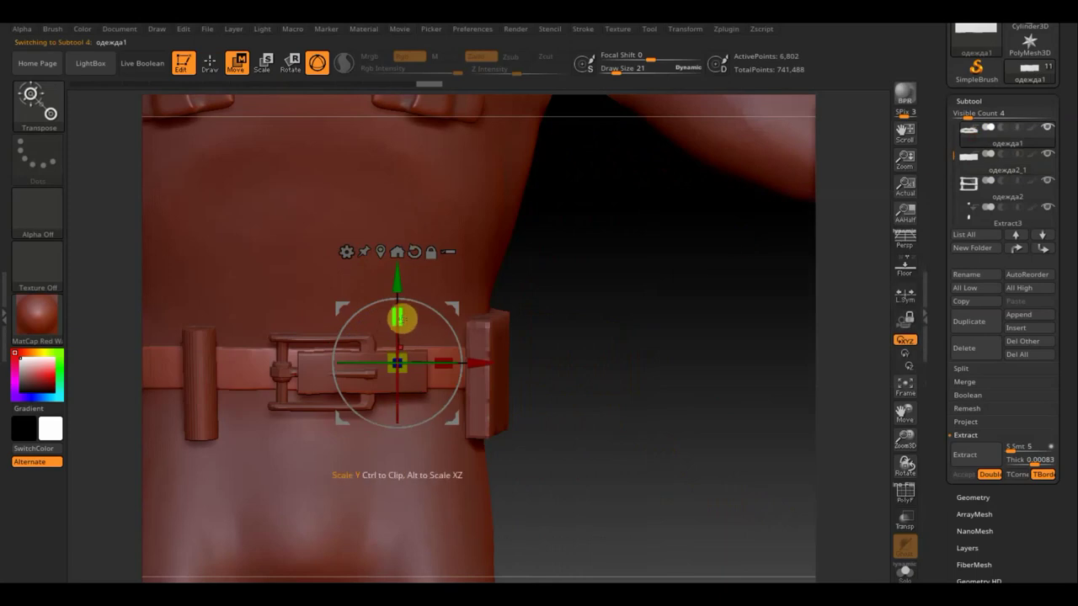
drag(396, 310, 400, 313)
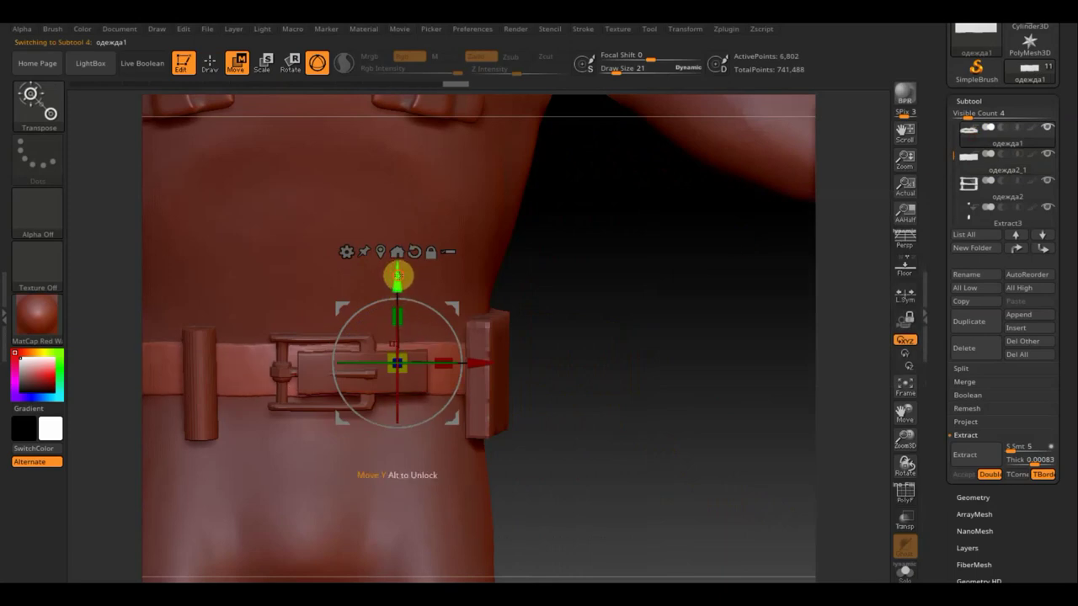
drag(397, 276, 398, 278)
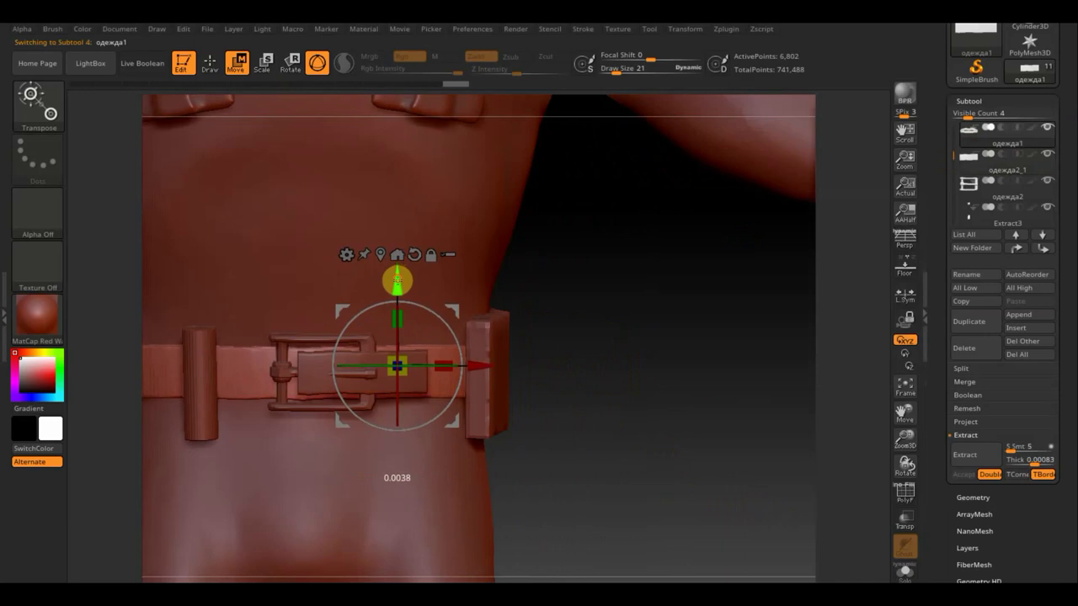
drag(399, 316, 398, 311)
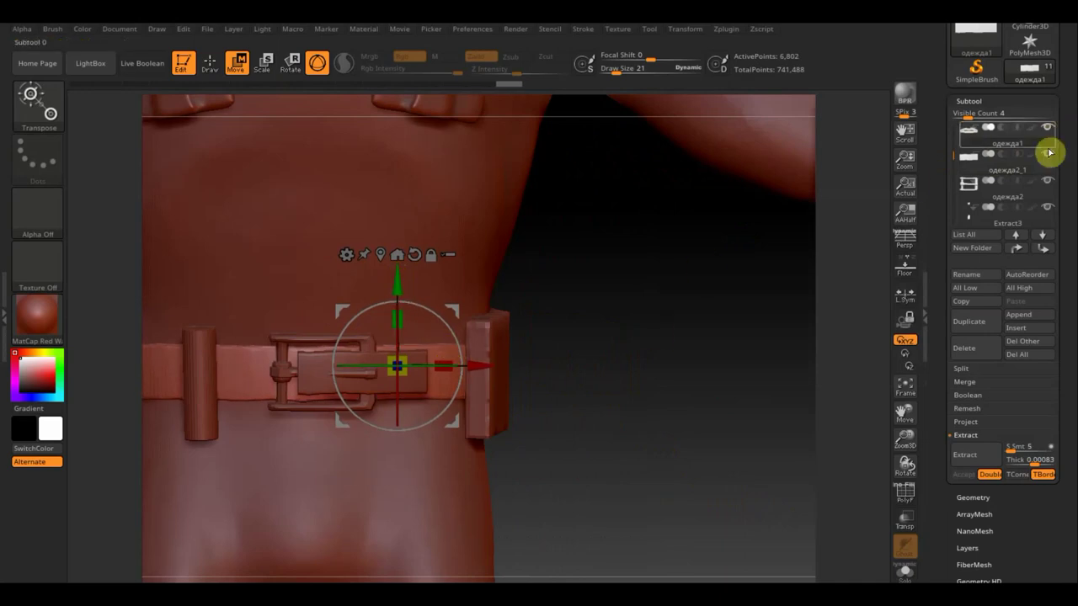
Step: Make the buckle subtool одежда2_1 taller and slide it toward the belt's centre
click(973, 160)
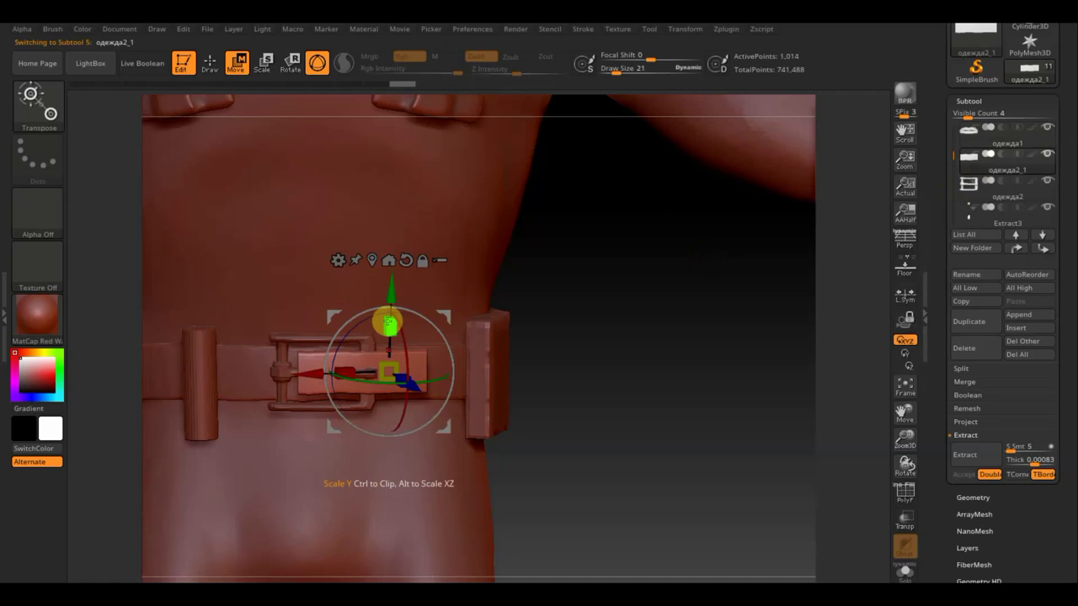
mouse_move(389, 322)
mouse_down()
mouse_move(390, 312)
mouse_move(443, 314)
mouse_up()
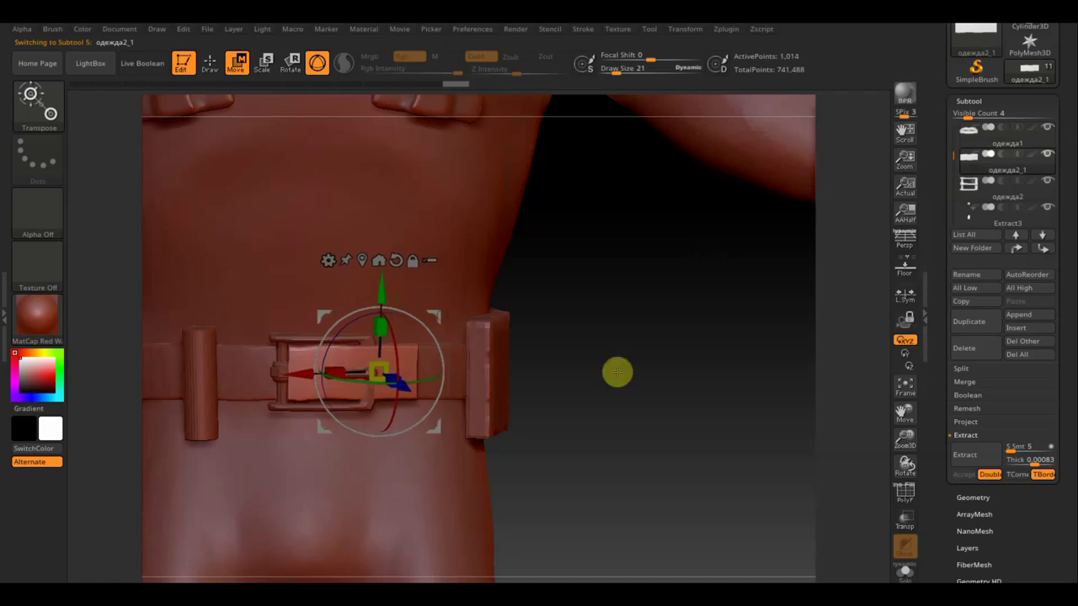
drag(657, 373, 654, 351)
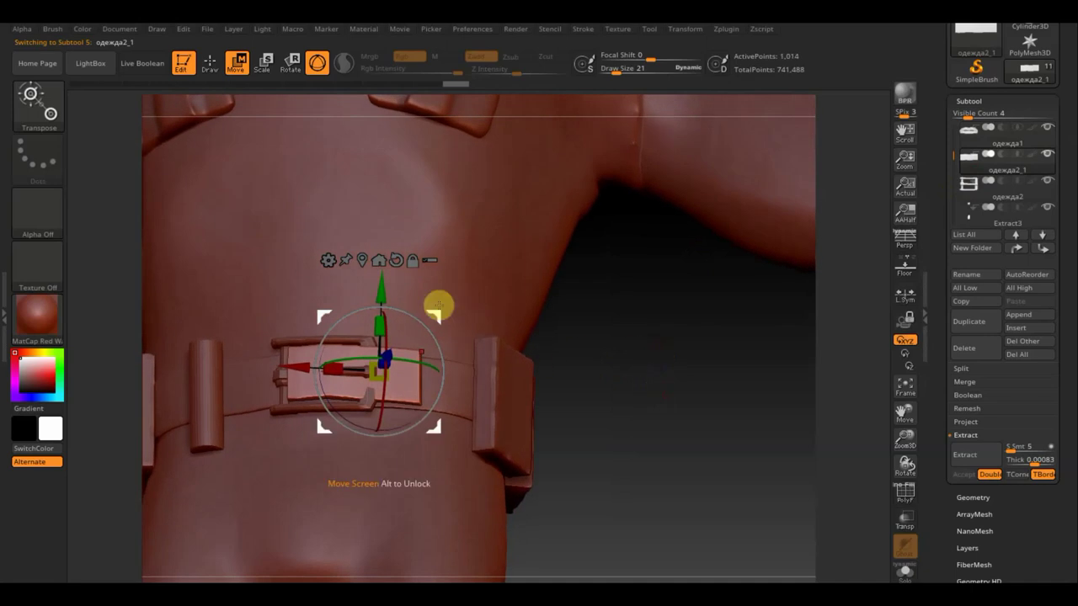
drag(436, 317, 389, 316)
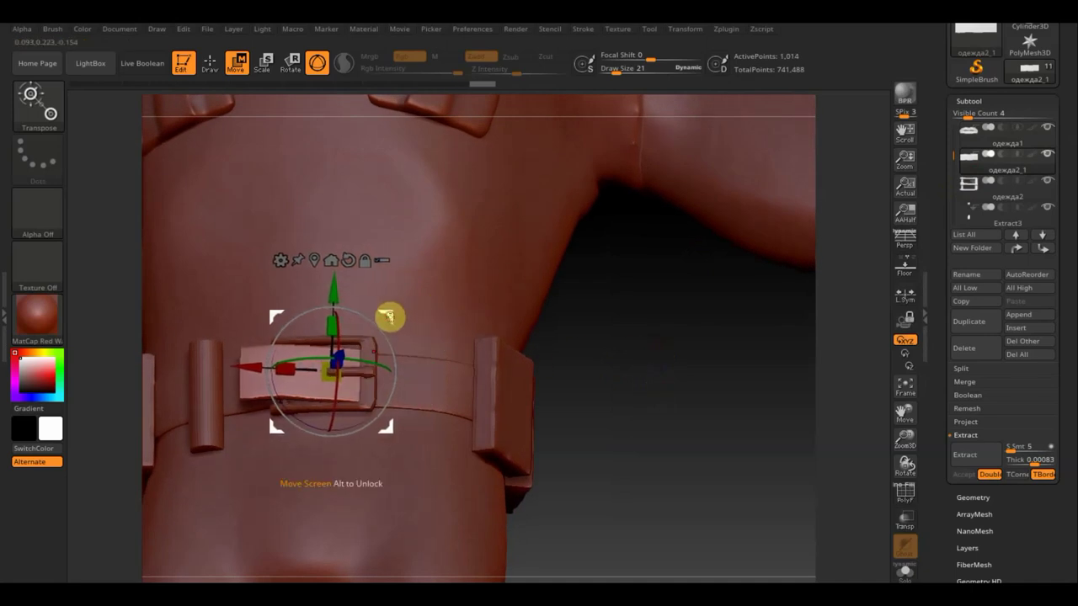
drag(683, 370, 608, 295)
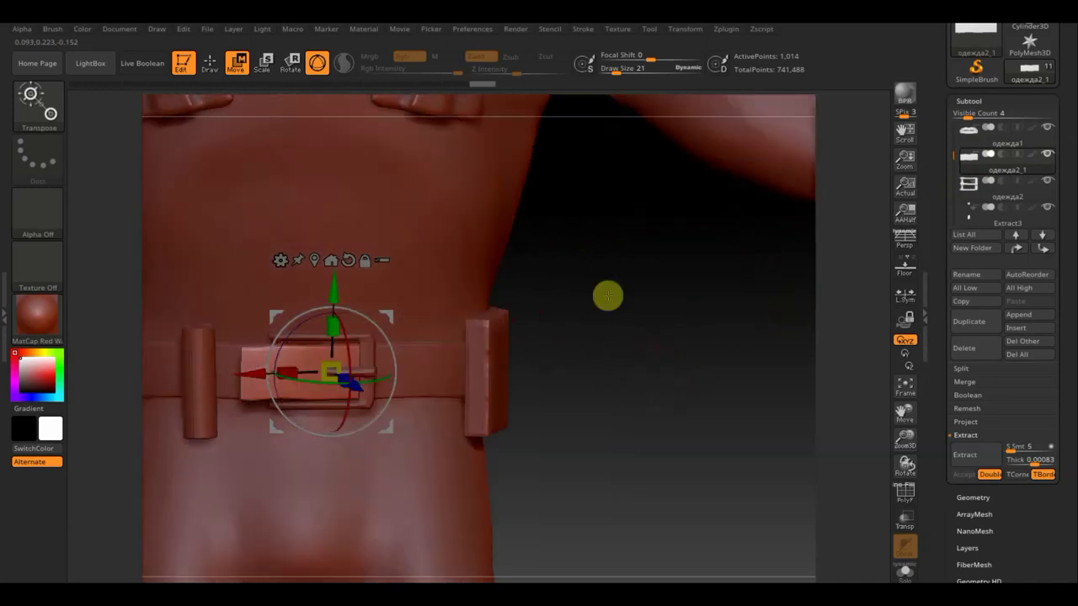
click(210, 63)
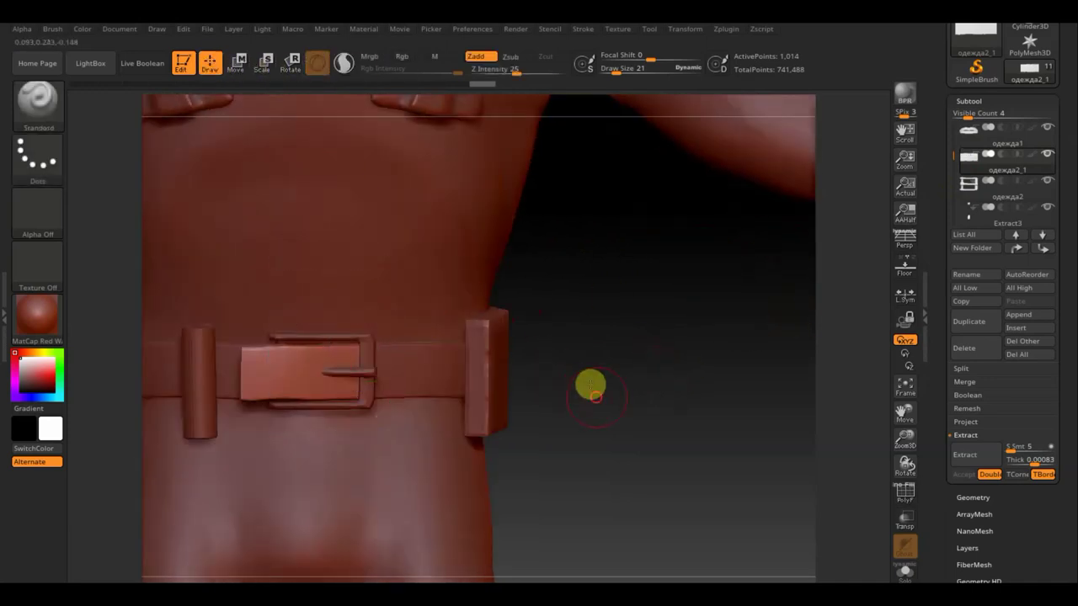
Step: Pull the strap piece flat against the body with a brush at size 65
mouse_move(590, 387)
mouse_down()
mouse_move(580, 204)
mouse_move(603, 227)
mouse_move(597, 236)
mouse_up()
click(59, 105)
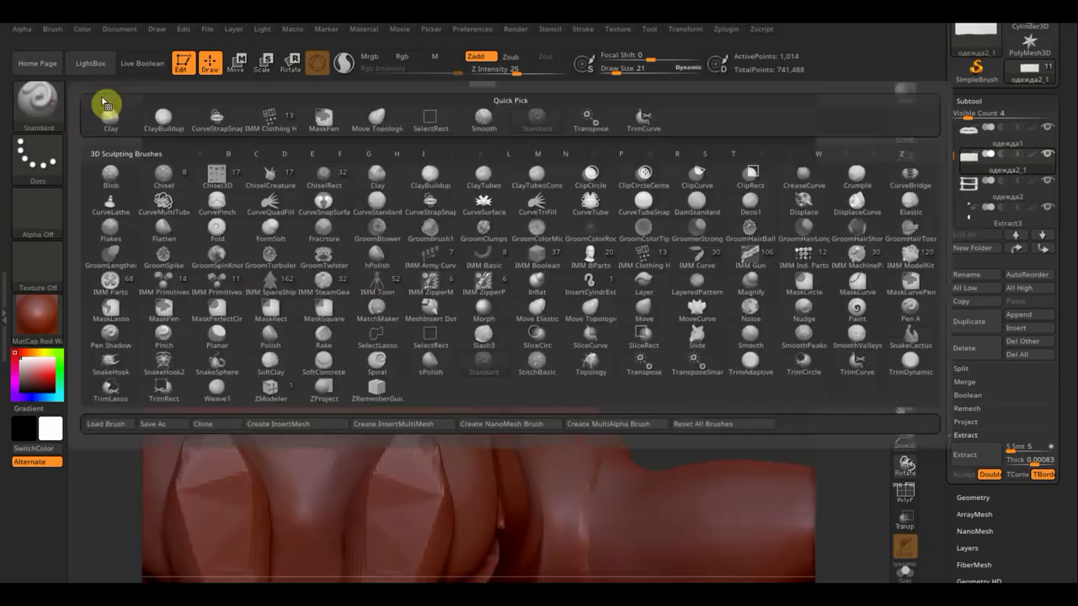
click(377, 116)
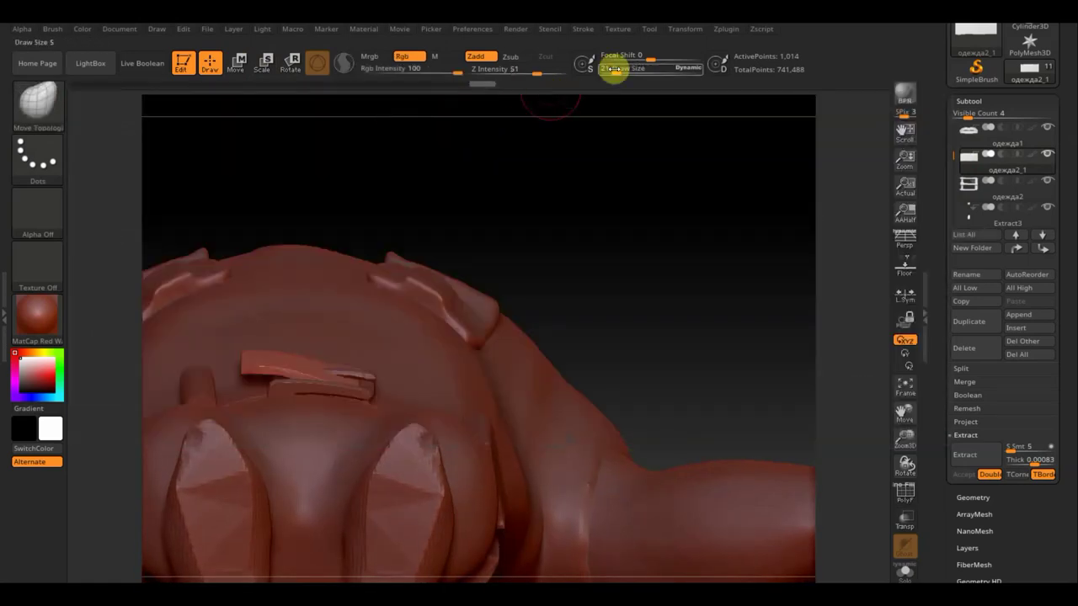
drag(615, 70, 628, 68)
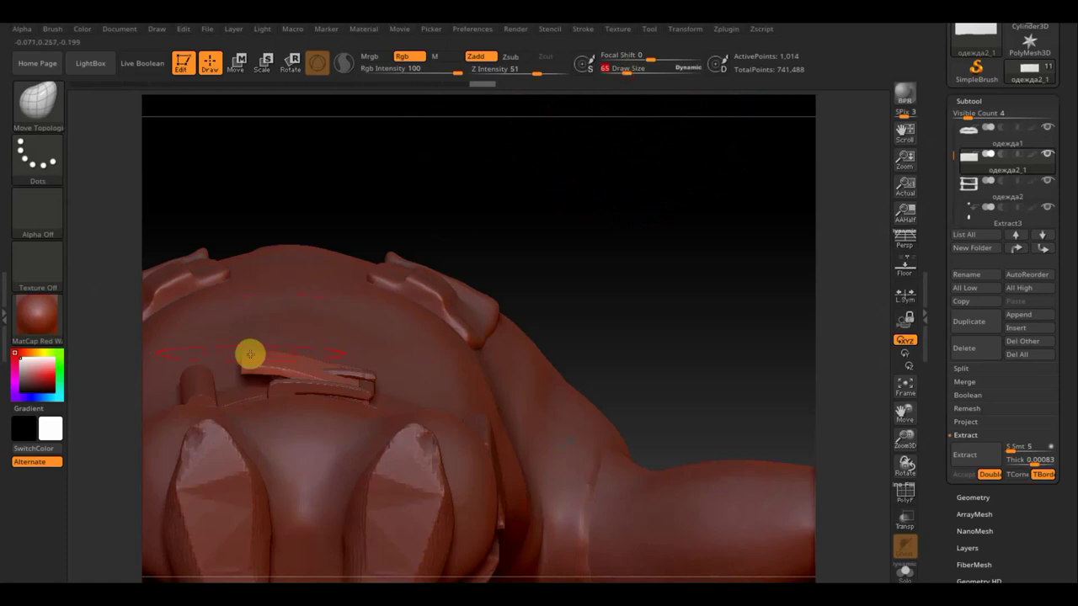
drag(247, 362, 238, 386)
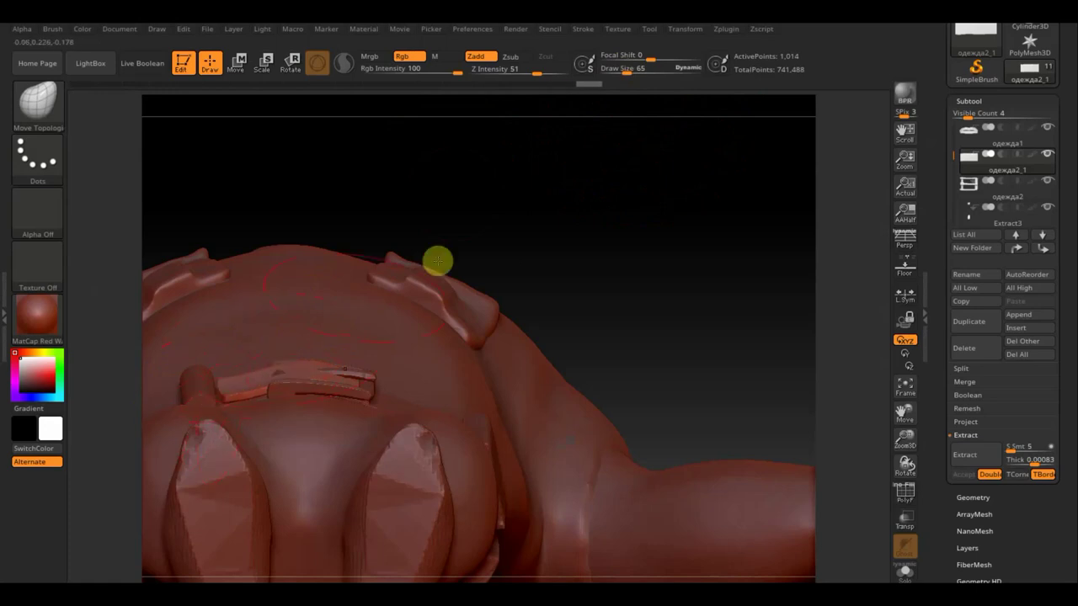
Step: Lower Draw Size to 28 and smooth the strap end beside the buckle
mouse_move(630, 75)
mouse_down()
mouse_move(614, 71)
mouse_move(603, 92)
mouse_up()
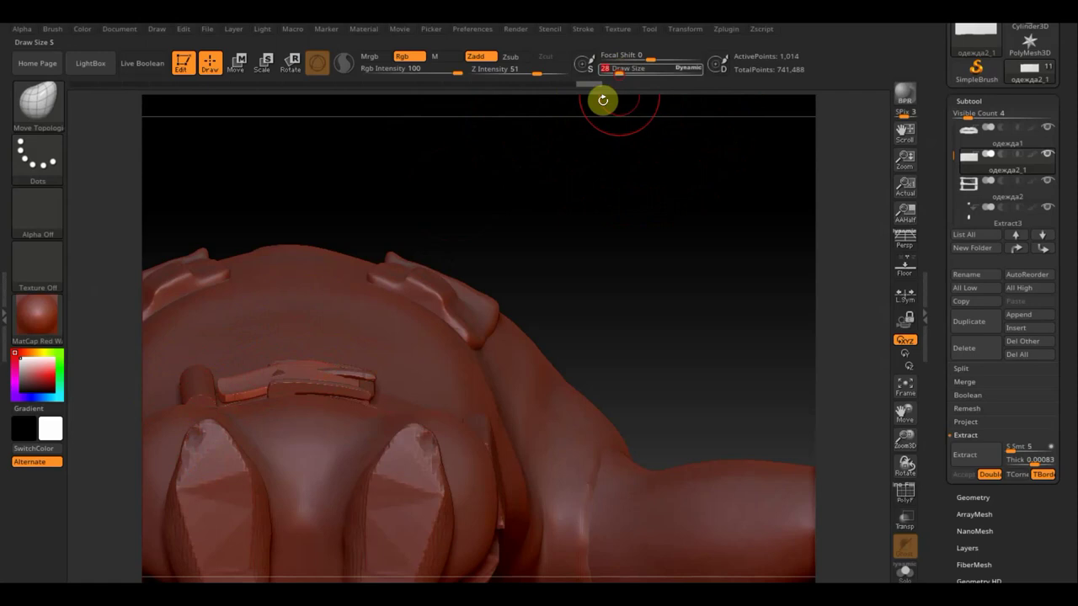
mouse_move(272, 368)
mouse_down()
mouse_move(355, 383)
mouse_move(335, 373)
mouse_up()
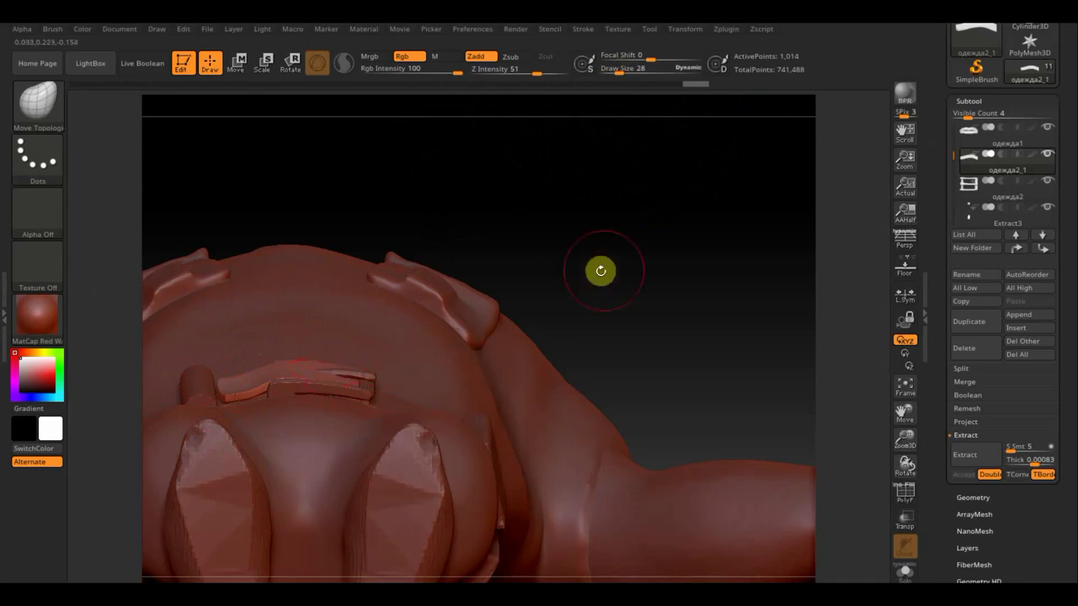
drag(599, 269, 623, 392)
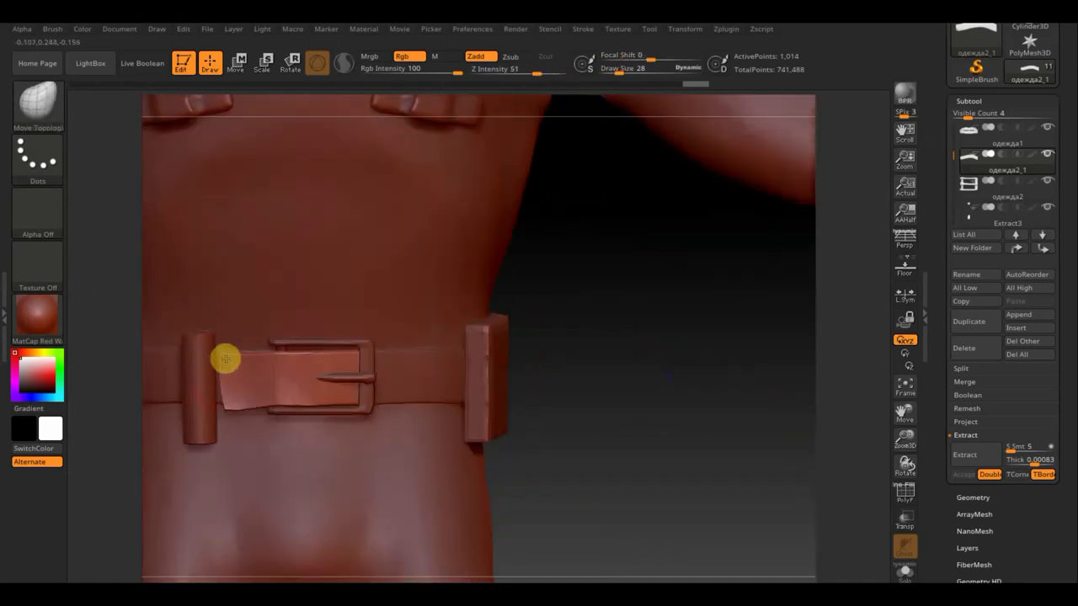
mouse_move(234, 395)
mouse_down()
mouse_move(229, 409)
mouse_move(227, 362)
mouse_move(232, 392)
mouse_move(248, 396)
mouse_move(245, 364)
mouse_up()
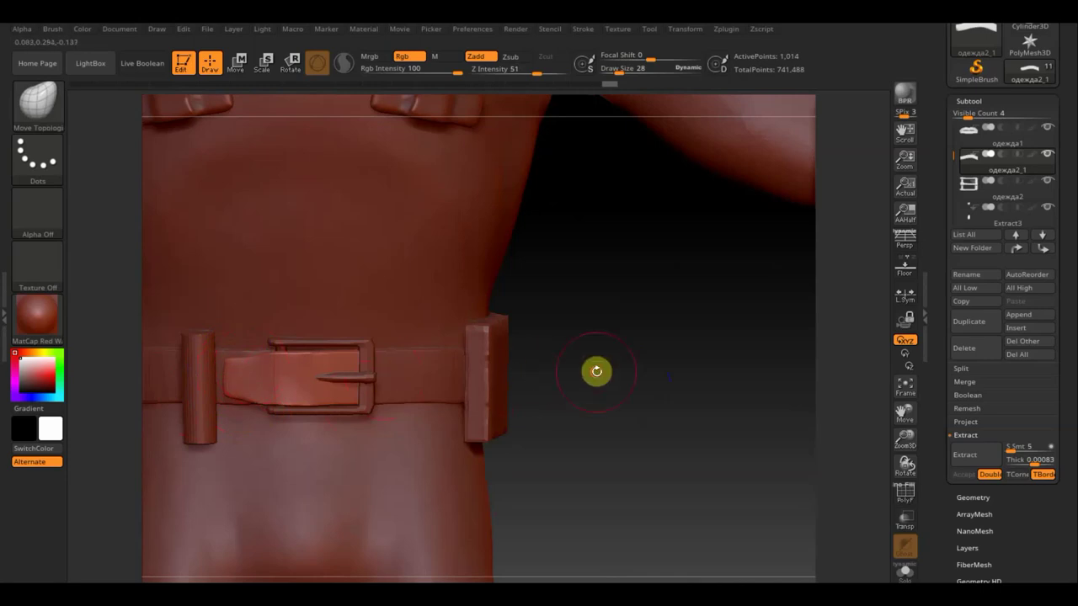
drag(595, 373, 539, 374)
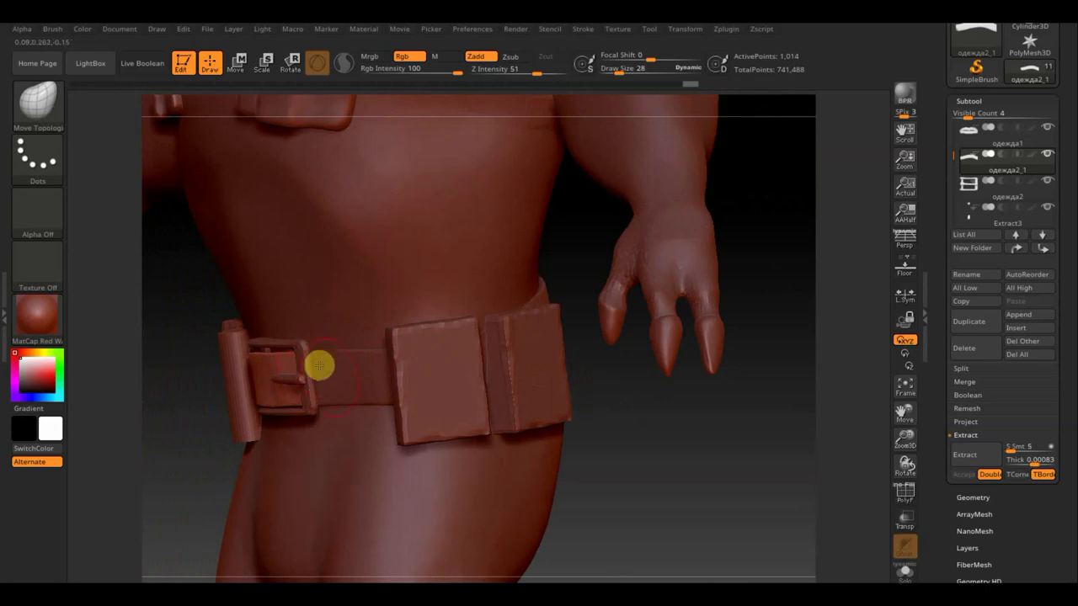
mouse_move(611, 469)
mouse_down()
mouse_move(616, 412)
mouse_move(650, 361)
mouse_move(615, 446)
mouse_move(721, 405)
mouse_up()
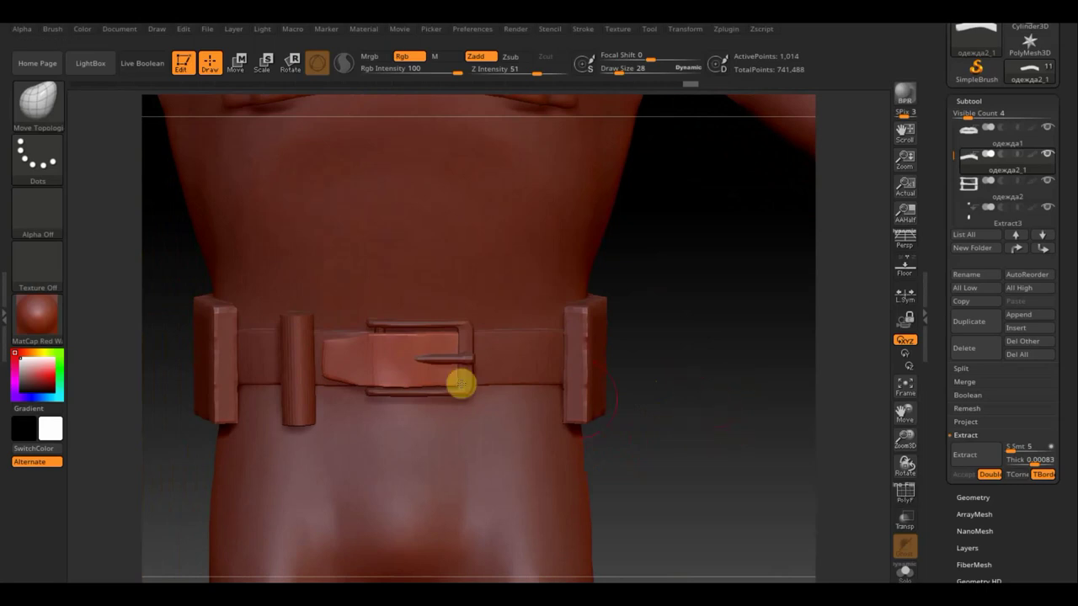
Step: Duplicate the belt part and TrimCurve the copy down to a short piece by the buckle
click(972, 323)
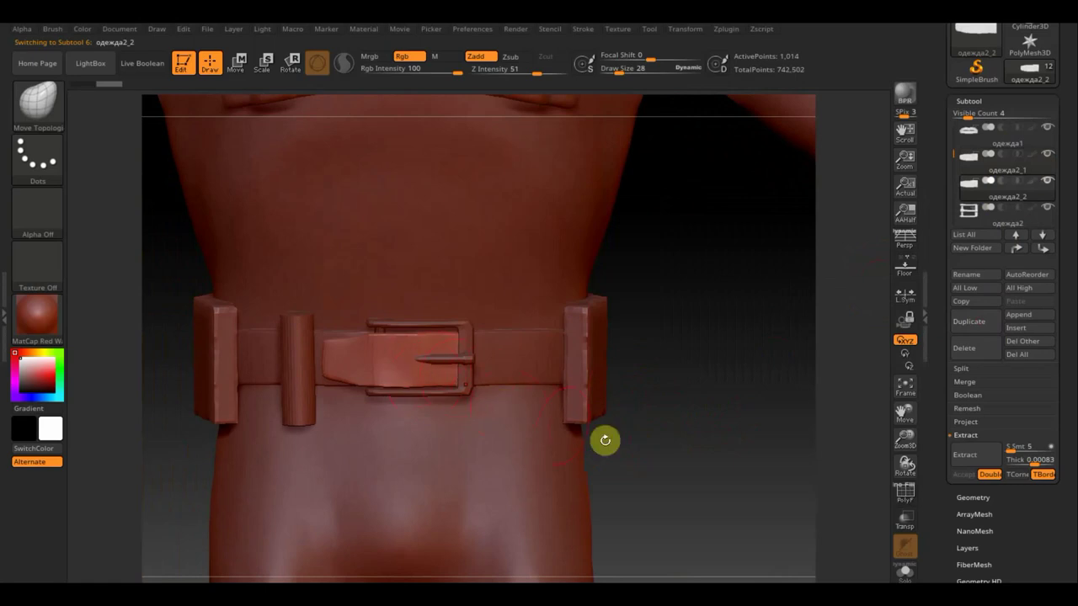
key(ctrl+shift)
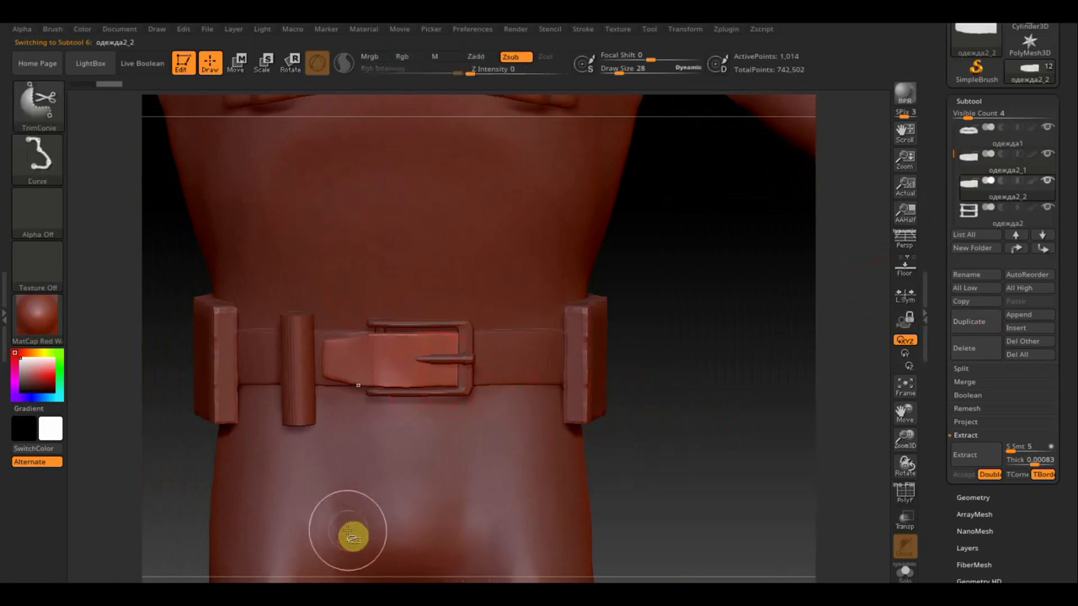
ctrl+shift+drag(345, 529, 335, 265)
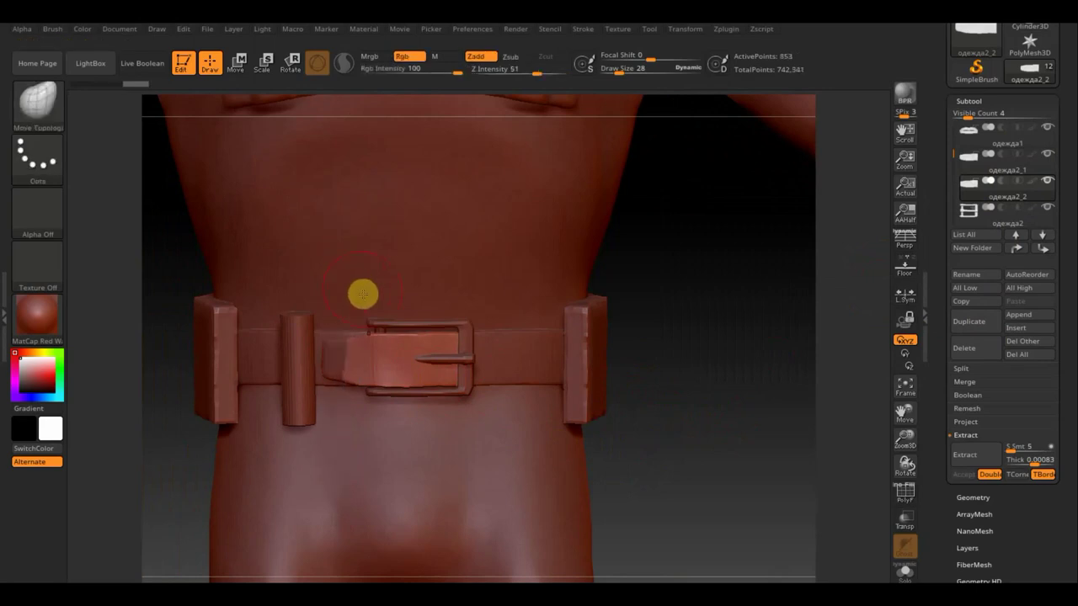
ctrl+shift+drag(368, 262, 367, 434)
ctrl+shift+drag(342, 471, 340, 298)
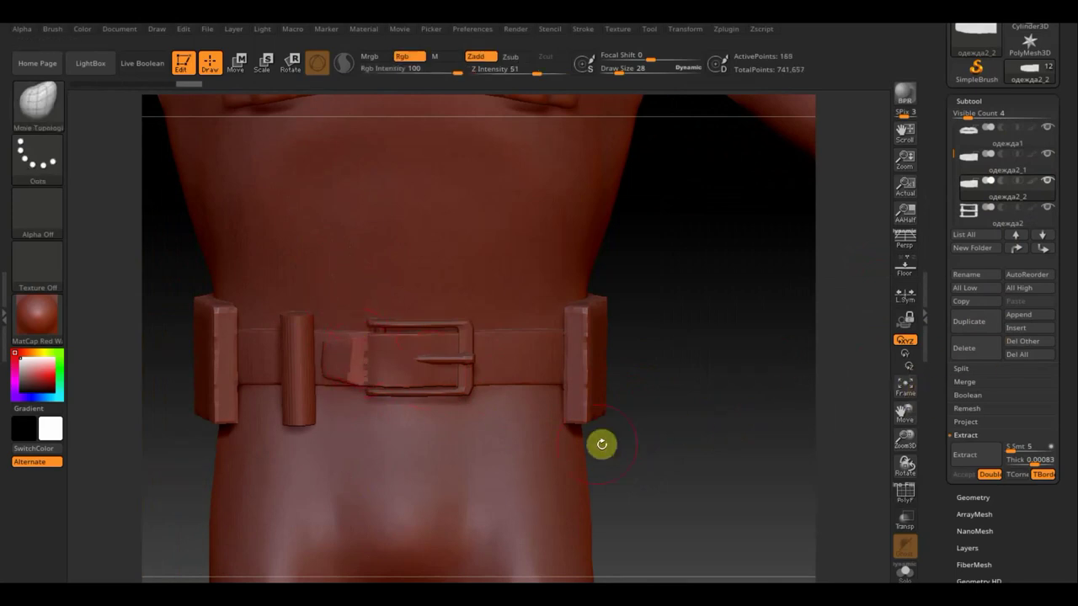
drag(710, 443, 748, 441)
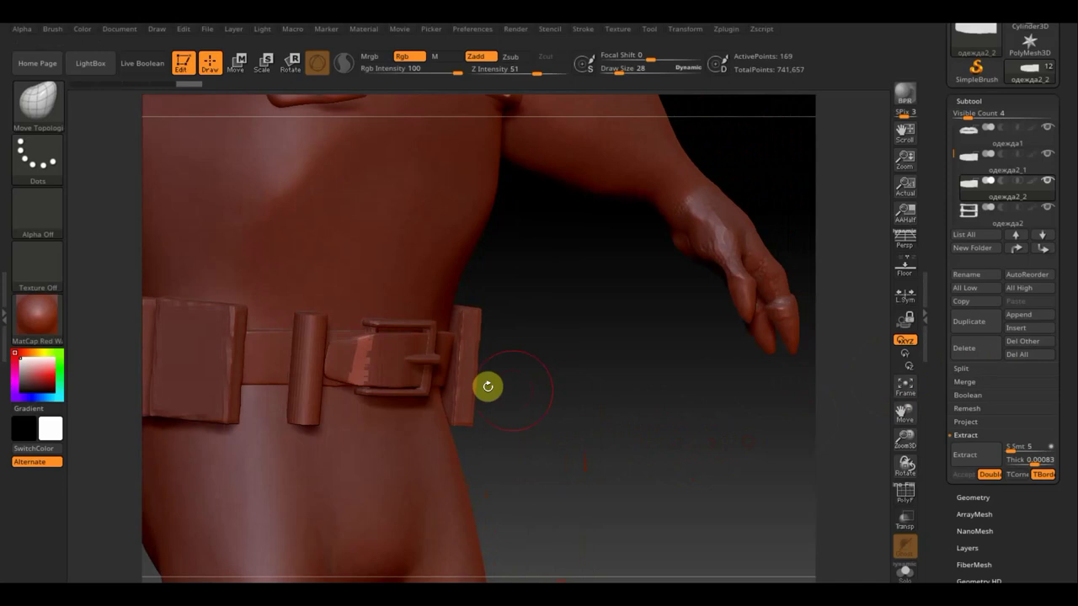
click(973, 497)
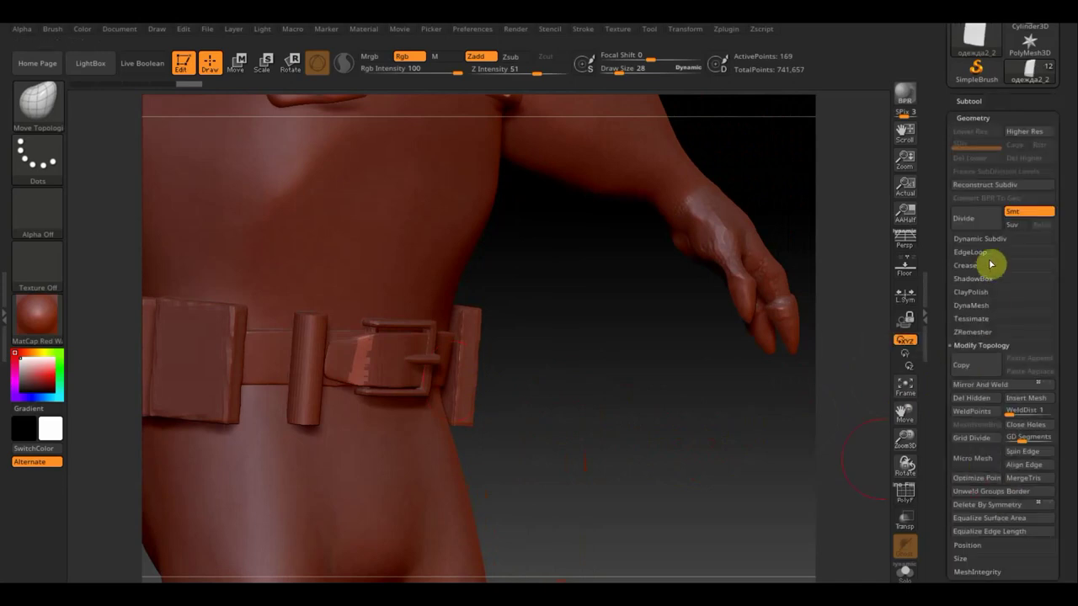
Step: DynaMesh the trimmed piece at resolution 560
click(969, 306)
click(960, 344)
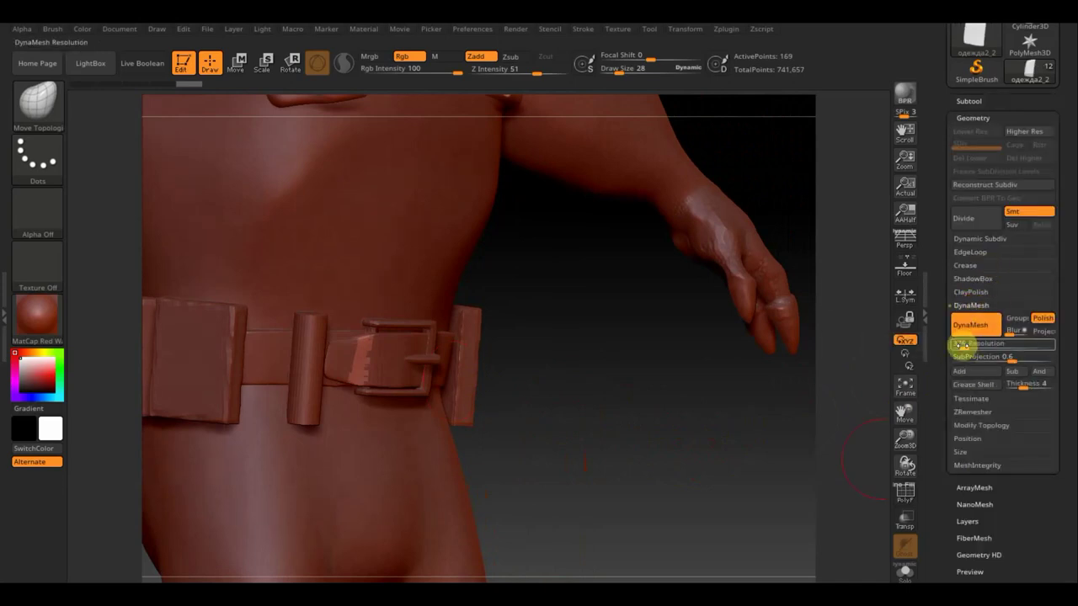
text(560)
click(973, 328)
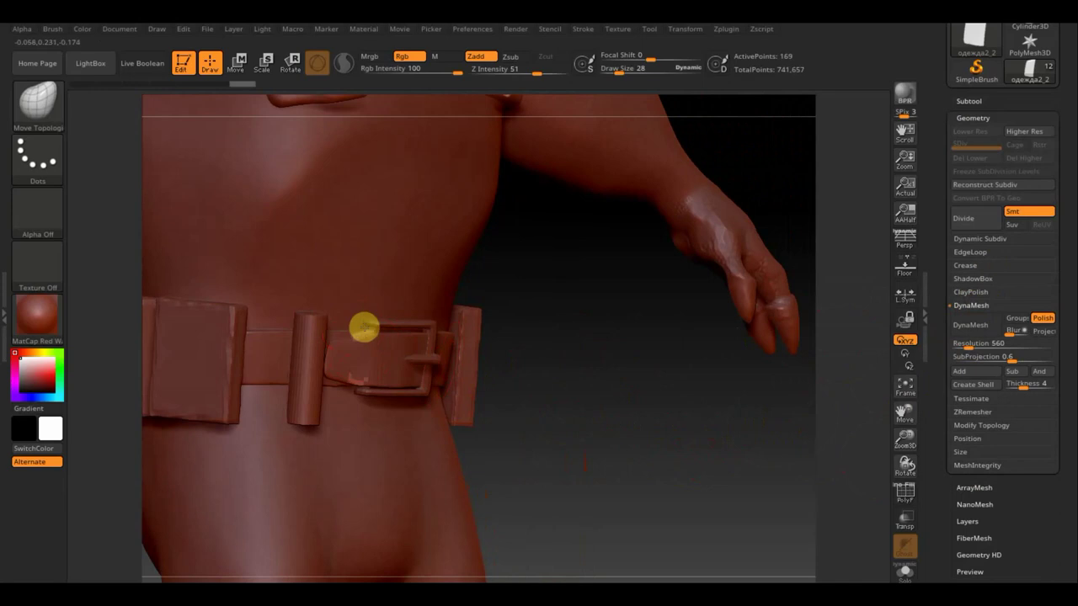
Step: Pull the remeshed piece into a loop over the strap beside the buckle
drag(357, 331, 365, 348)
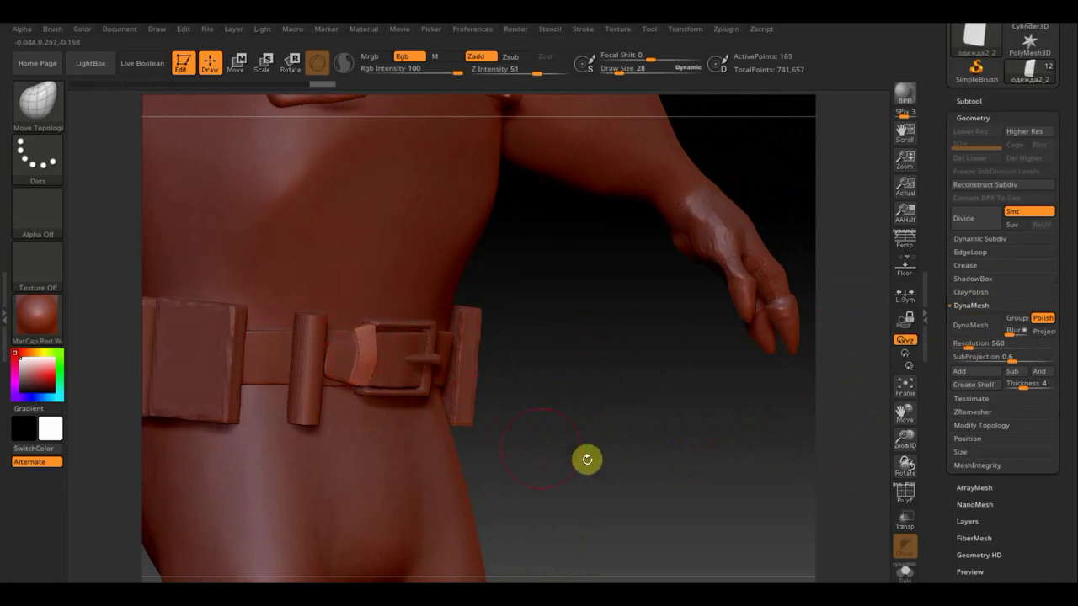
drag(594, 417, 328, 362)
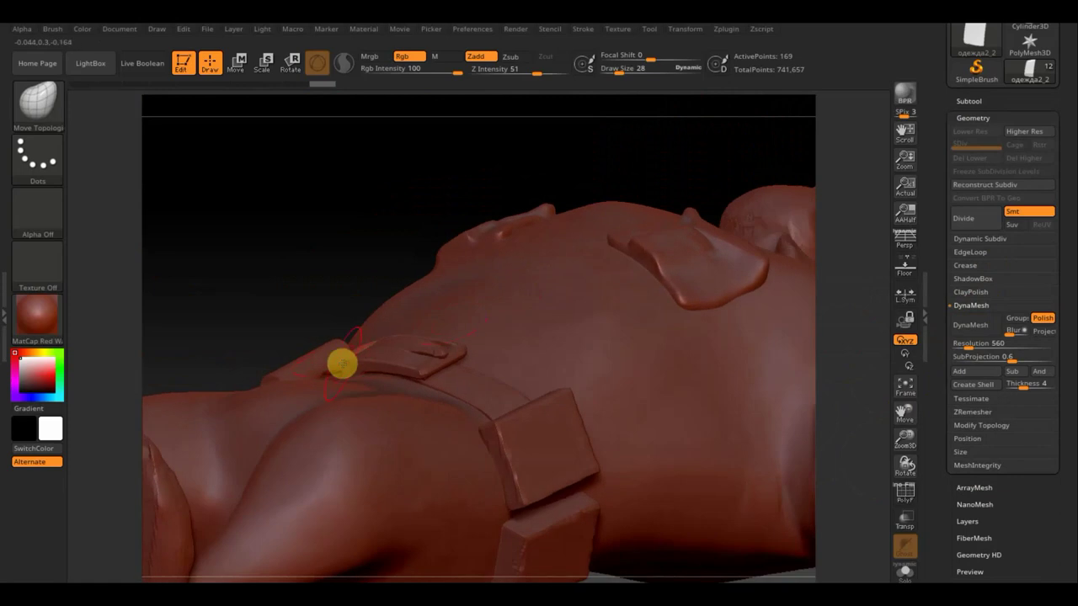
drag(323, 402, 327, 396)
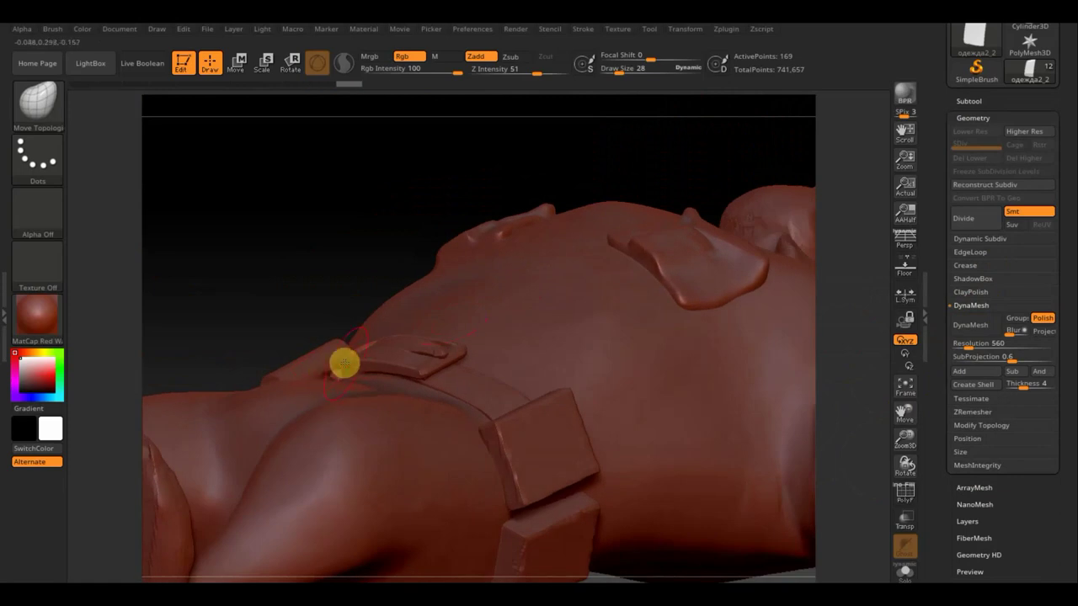
drag(326, 333, 353, 339)
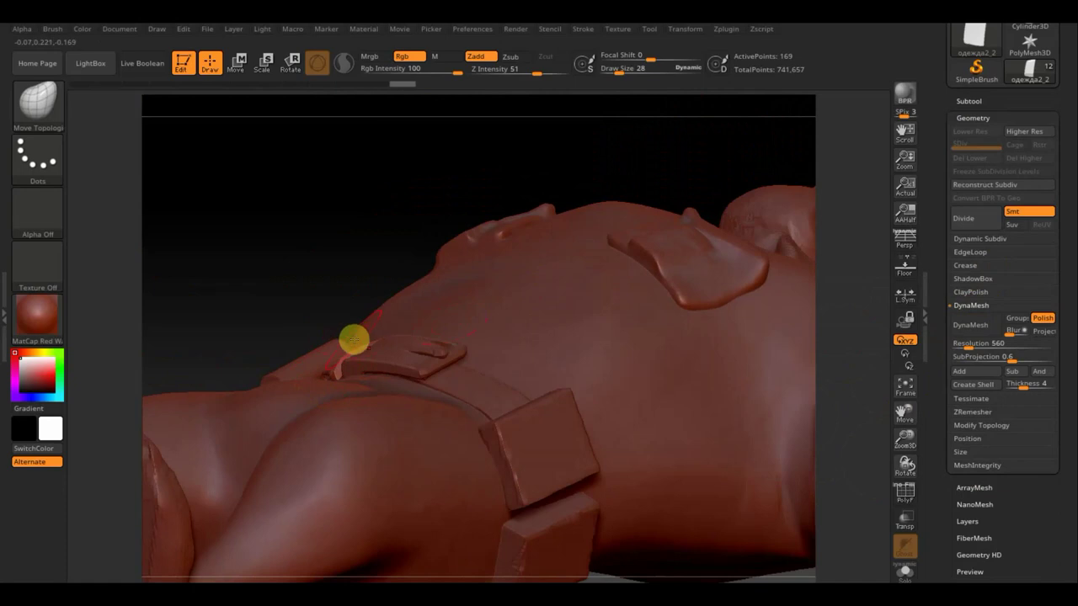
drag(343, 301, 590, 421)
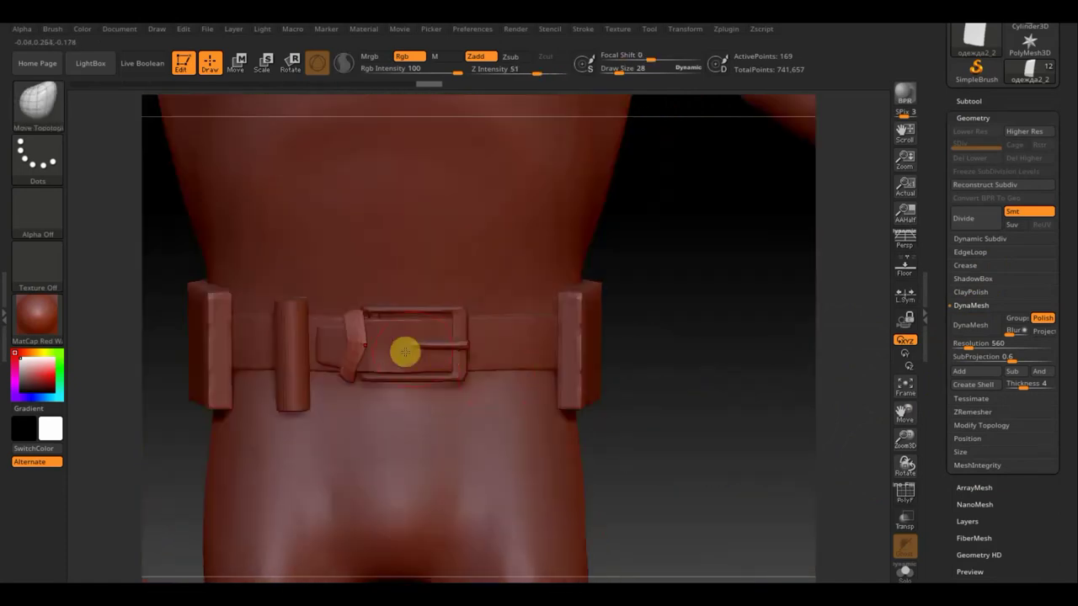
mouse_move(344, 336)
mouse_down()
mouse_move(364, 316)
mouse_move(355, 340)
mouse_up()
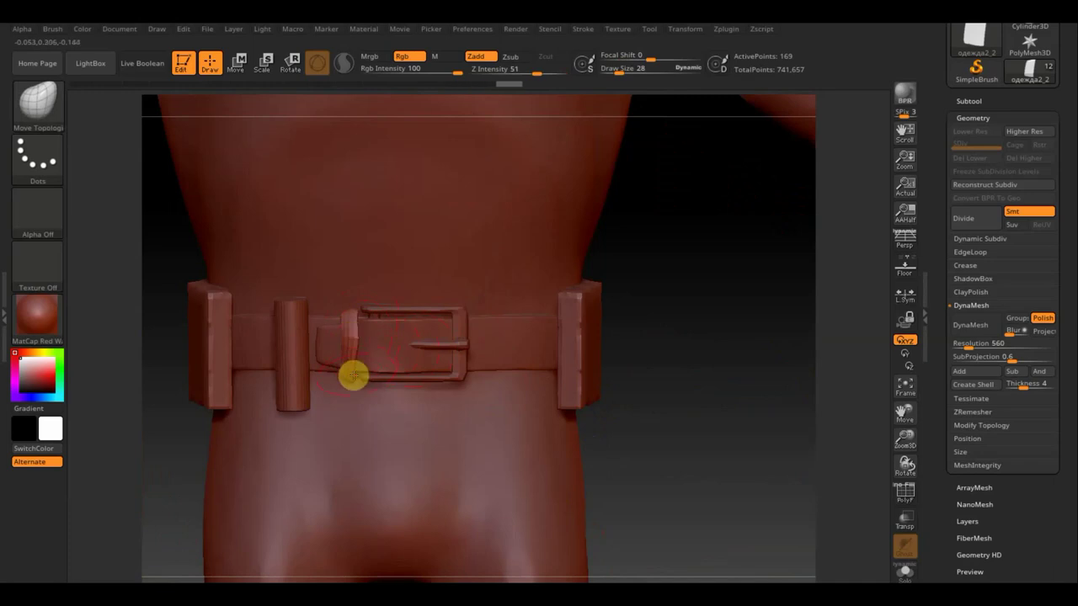
mouse_move(729, 435)
mouse_down()
mouse_move(735, 348)
mouse_move(719, 292)
mouse_move(333, 423)
mouse_up()
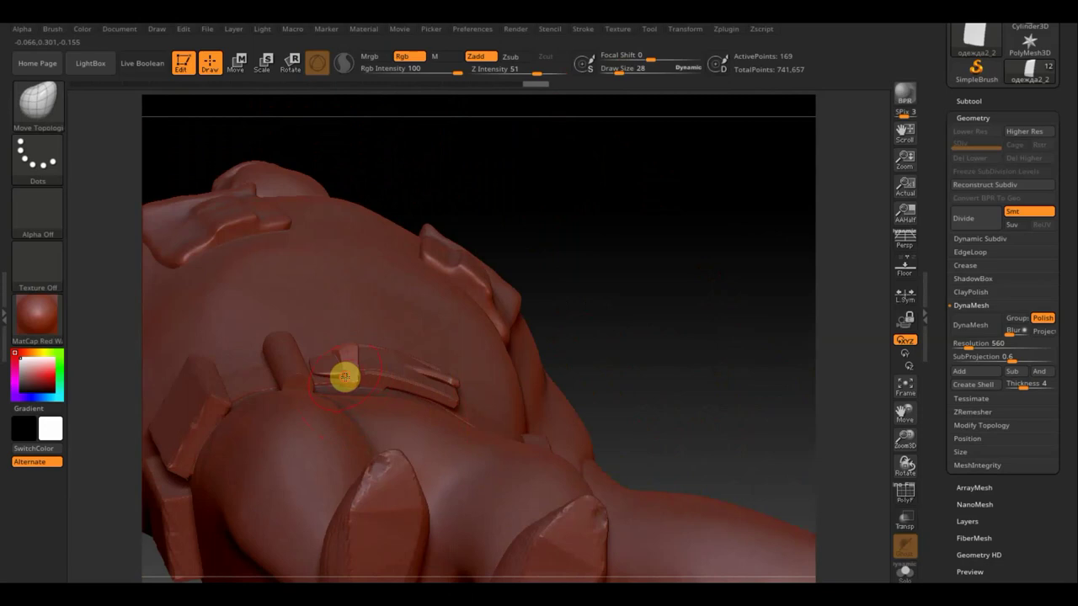
drag(345, 379, 341, 368)
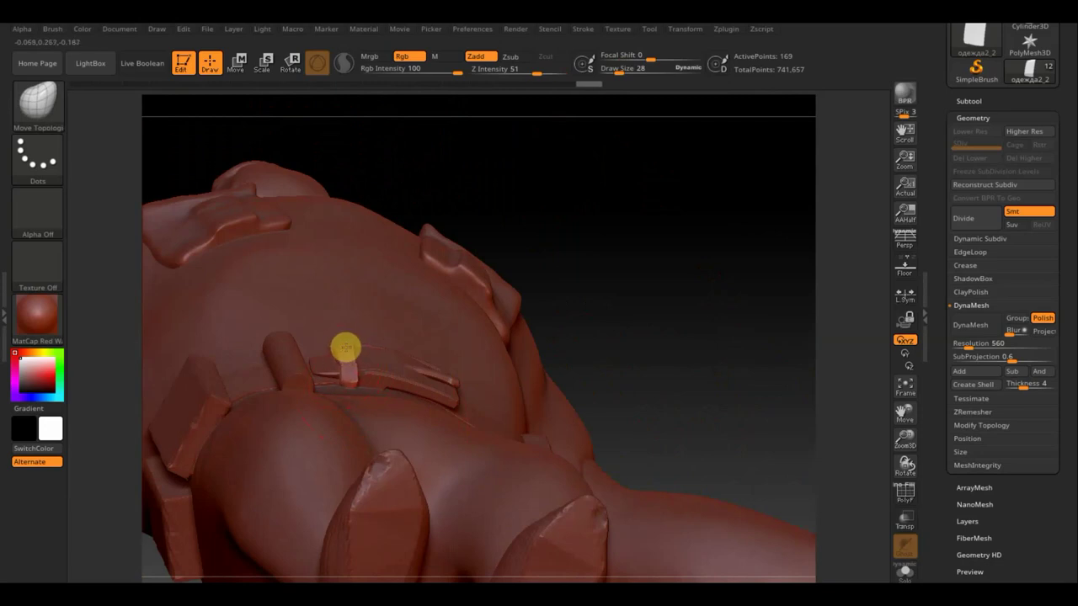
drag(346, 347, 346, 366)
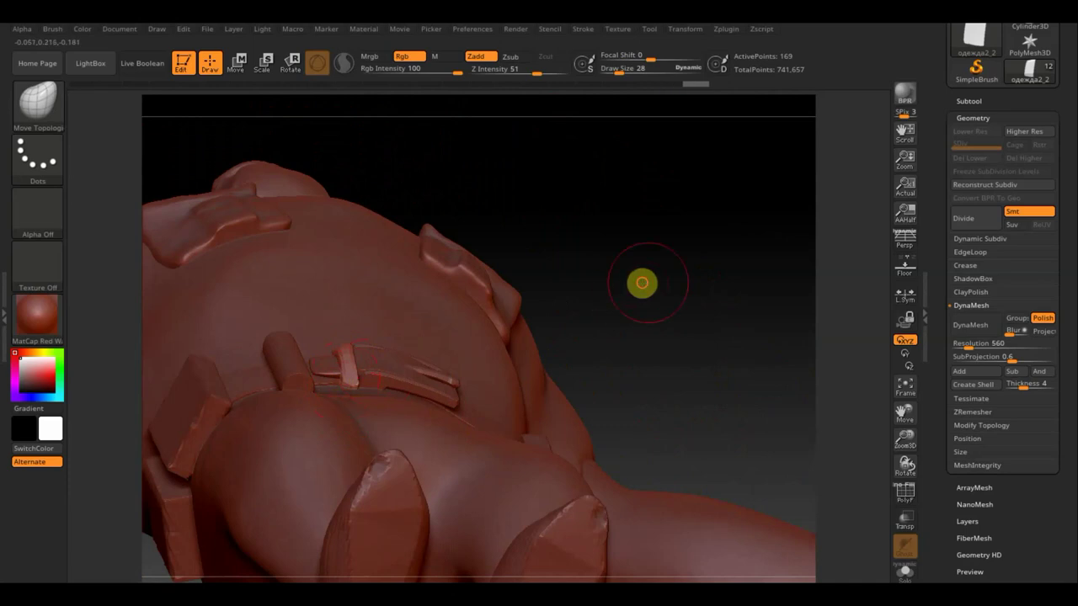
drag(640, 282, 635, 399)
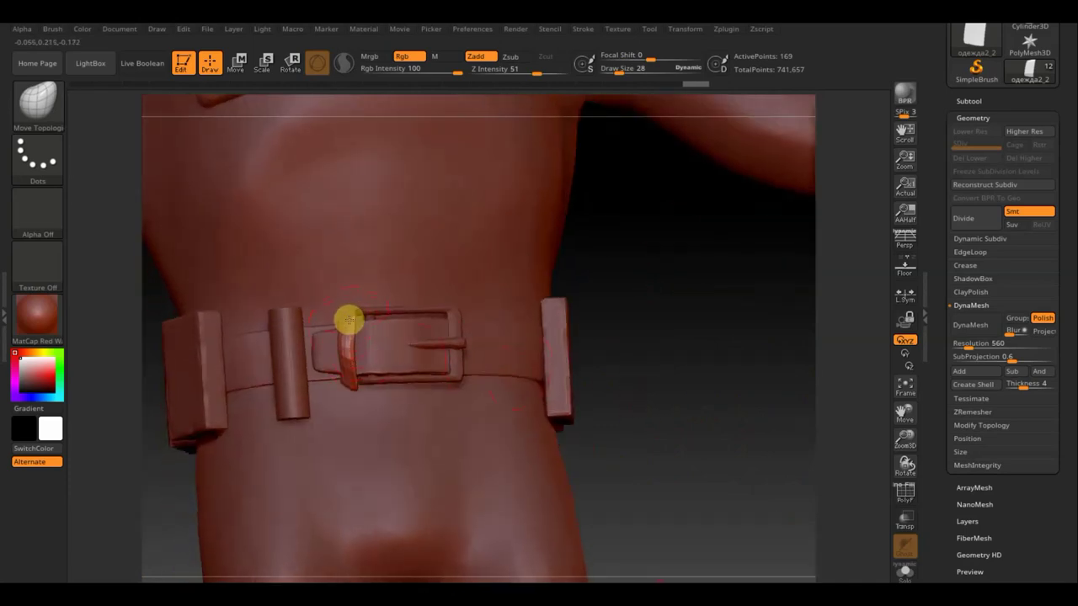
key(ctrl+z)
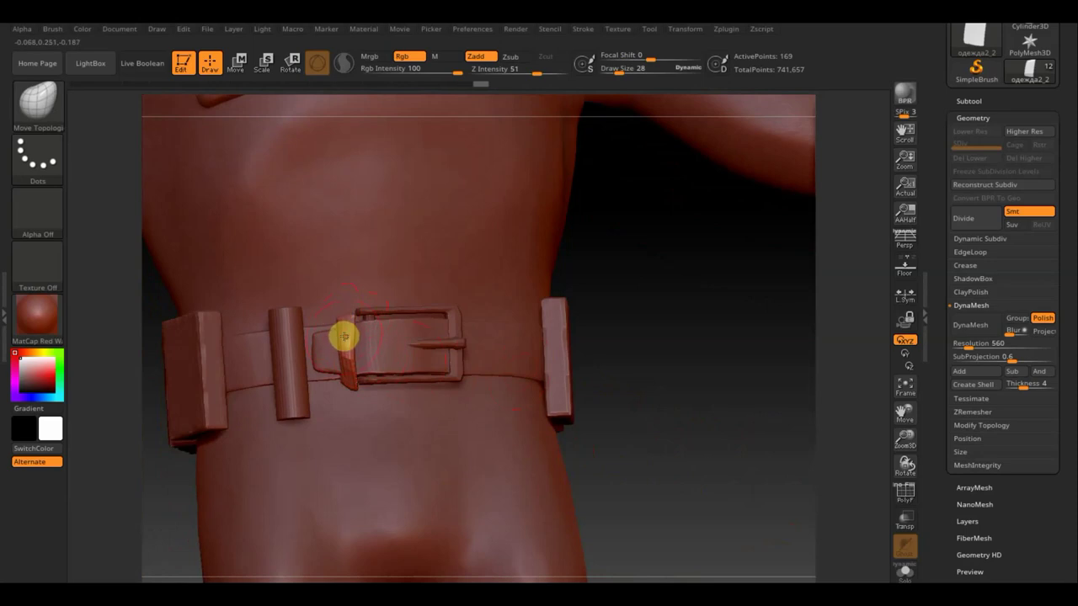
Step: Bend the loop around the belt and smooth it into a straight keeper loop
drag(342, 322, 355, 389)
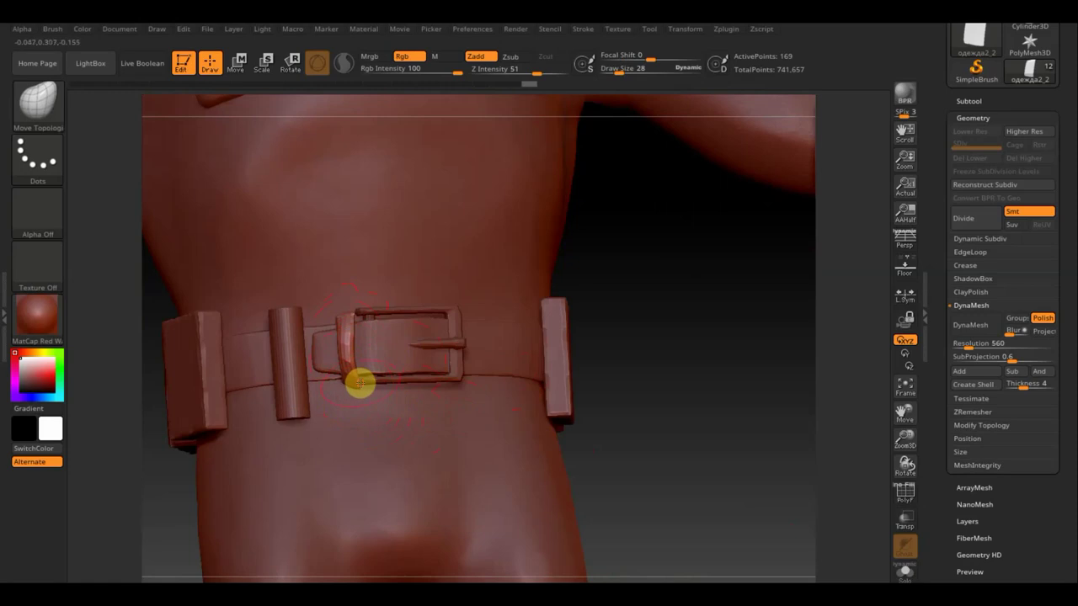
mouse_move(705, 354)
mouse_down()
mouse_move(679, 409)
mouse_move(539, 387)
mouse_up()
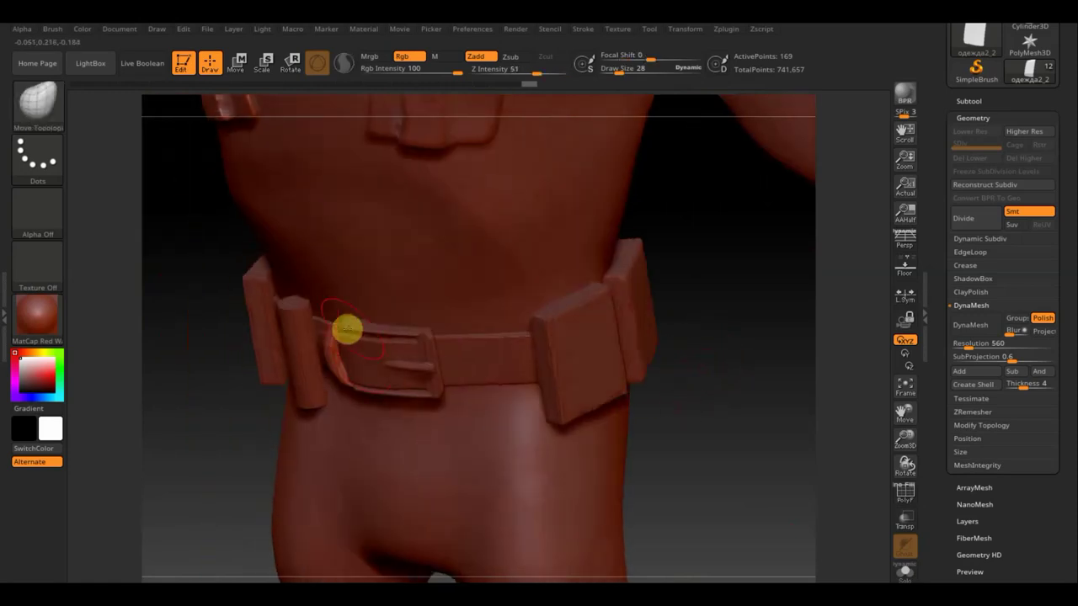
drag(344, 318, 343, 332)
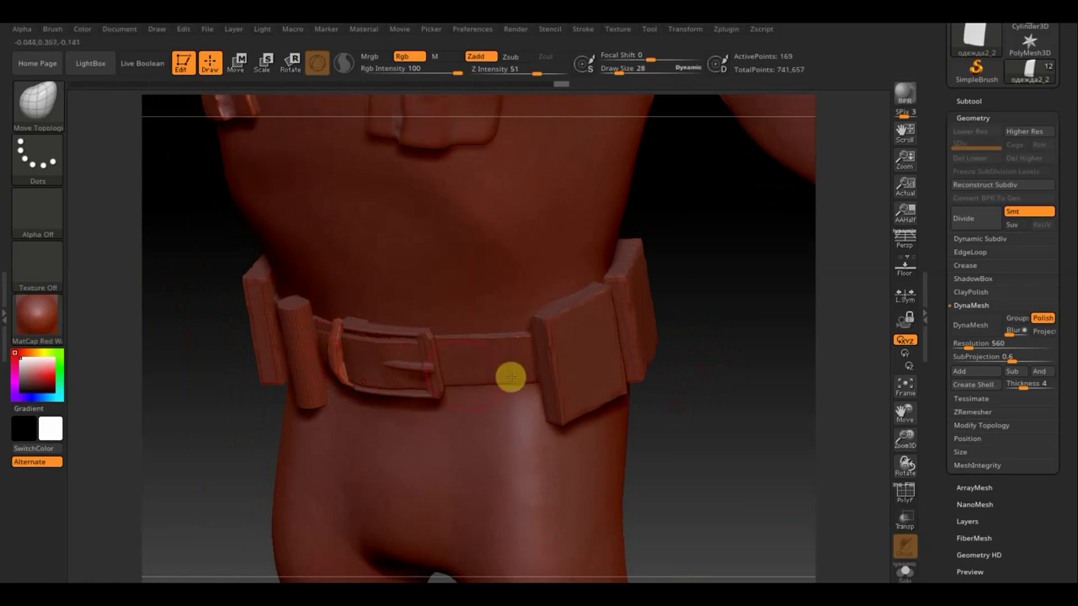
mouse_move(741, 413)
shift+mouse_down()
mouse_move(753, 368)
mouse_move(740, 389)
shift+mouse_up()
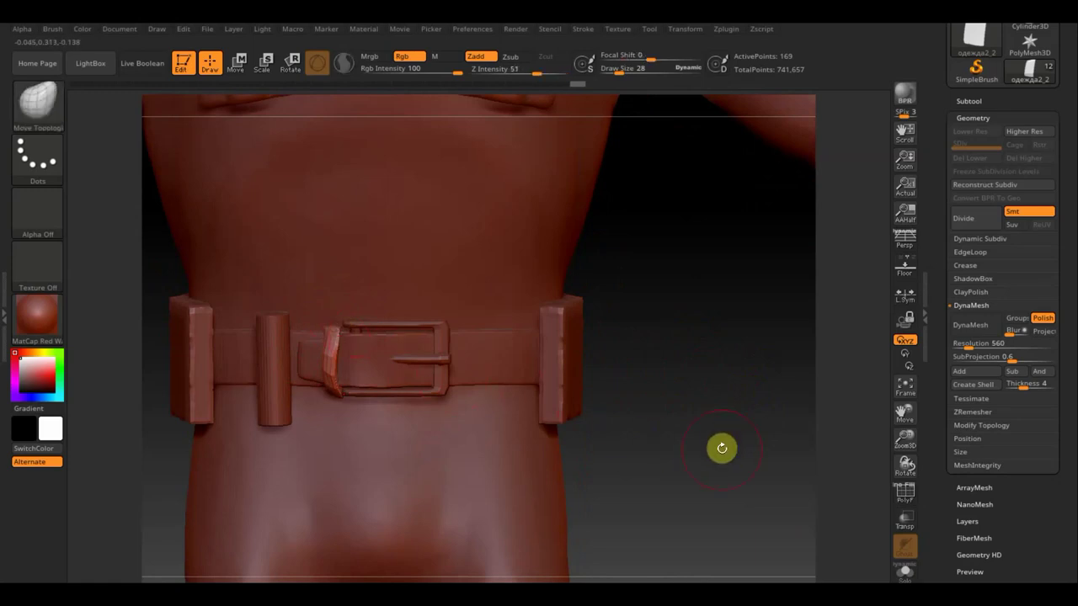
mouse_move(723, 436)
mouse_down()
mouse_move(707, 461)
mouse_move(680, 388)
mouse_move(599, 422)
mouse_move(558, 423)
mouse_move(666, 421)
mouse_move(654, 430)
mouse_move(581, 416)
mouse_move(607, 433)
mouse_up()
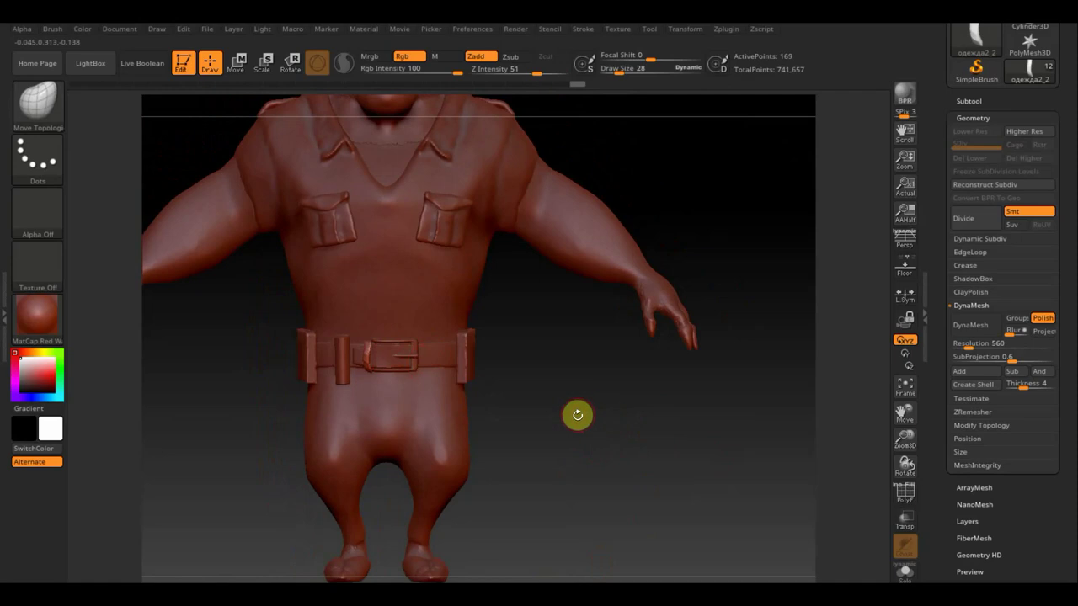
Step: Rotate the bull to a back view and show the Subtool list
mouse_move(578, 413)
mouse_down()
mouse_move(592, 399)
mouse_move(578, 399)
mouse_move(614, 396)
mouse_move(616, 412)
mouse_up()
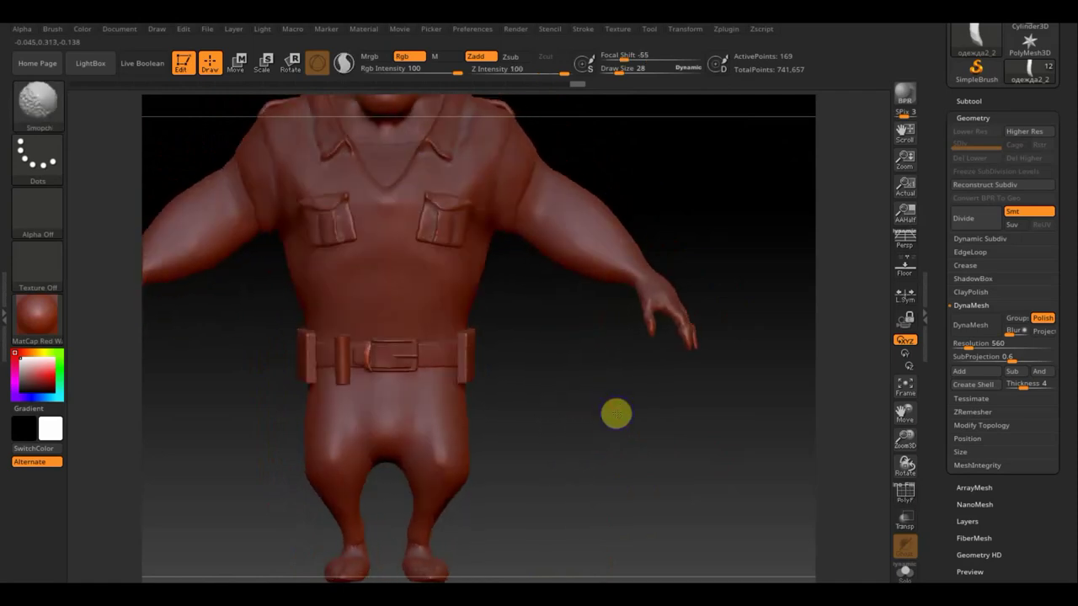
mouse_move(652, 469)
shift+mouse_down()
mouse_move(634, 430)
mouse_move(657, 447)
mouse_move(705, 445)
shift+mouse_up()
drag(743, 439, 690, 441)
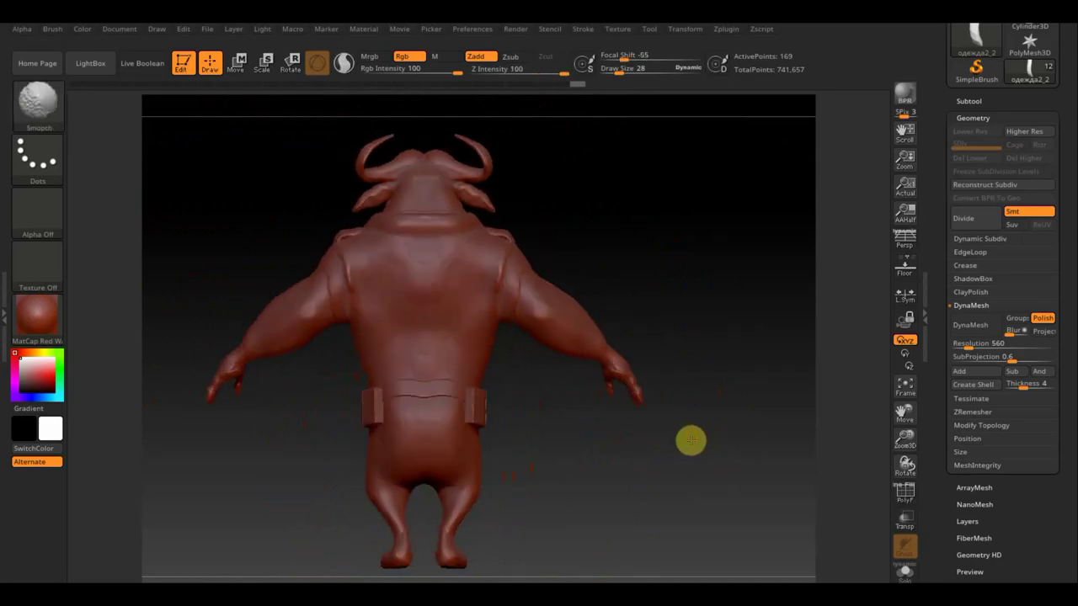
drag(962, 101, 968, 98)
Step: Select belt subtool одежда1, set Draw Size to 81, and inspect the belt all round
click(972, 98)
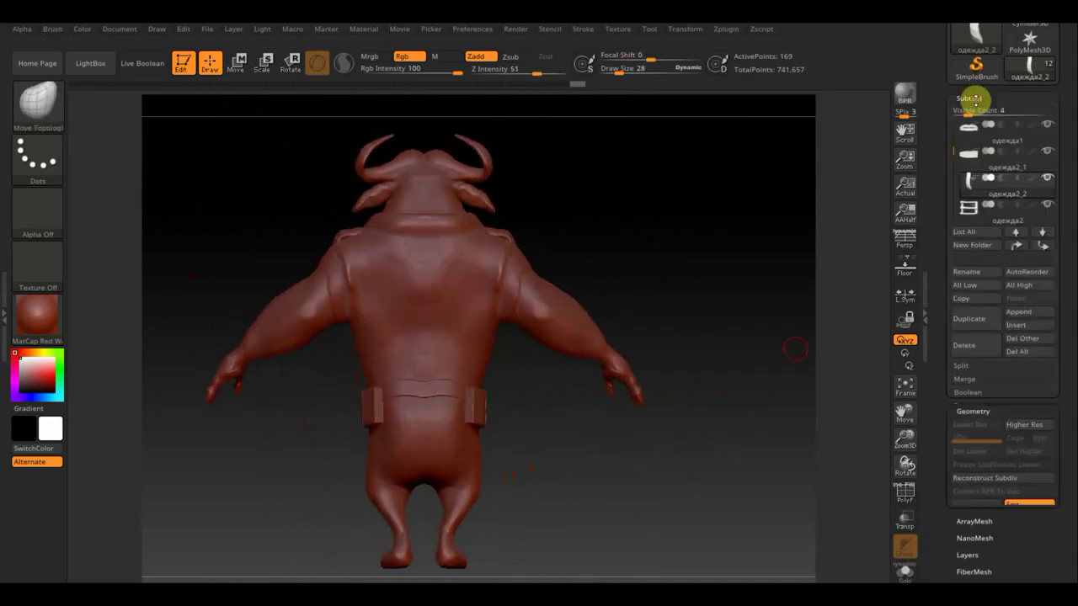
click(969, 133)
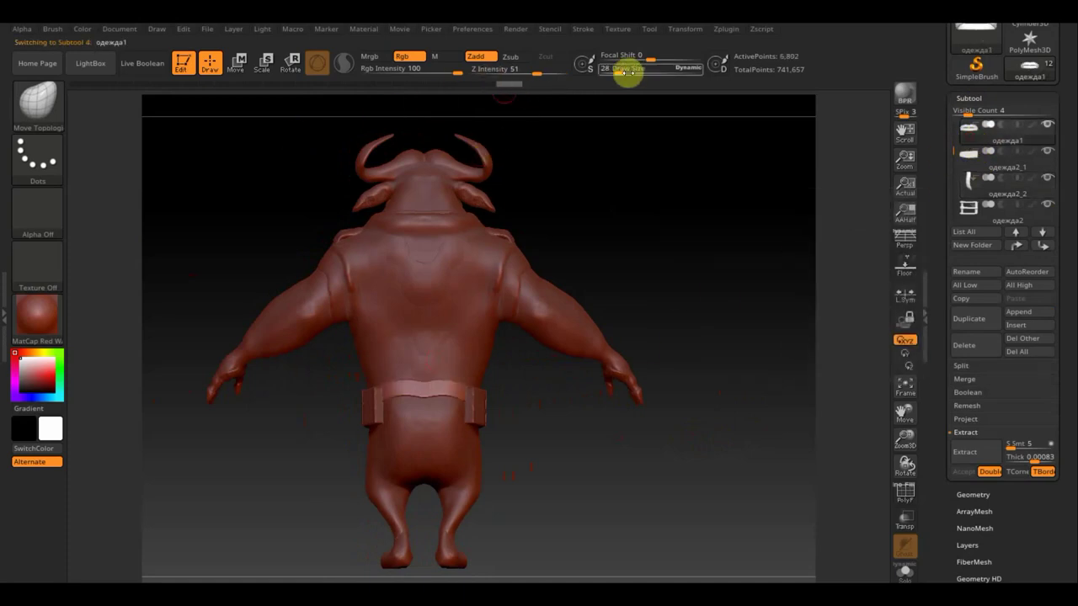
drag(619, 72, 630, 71)
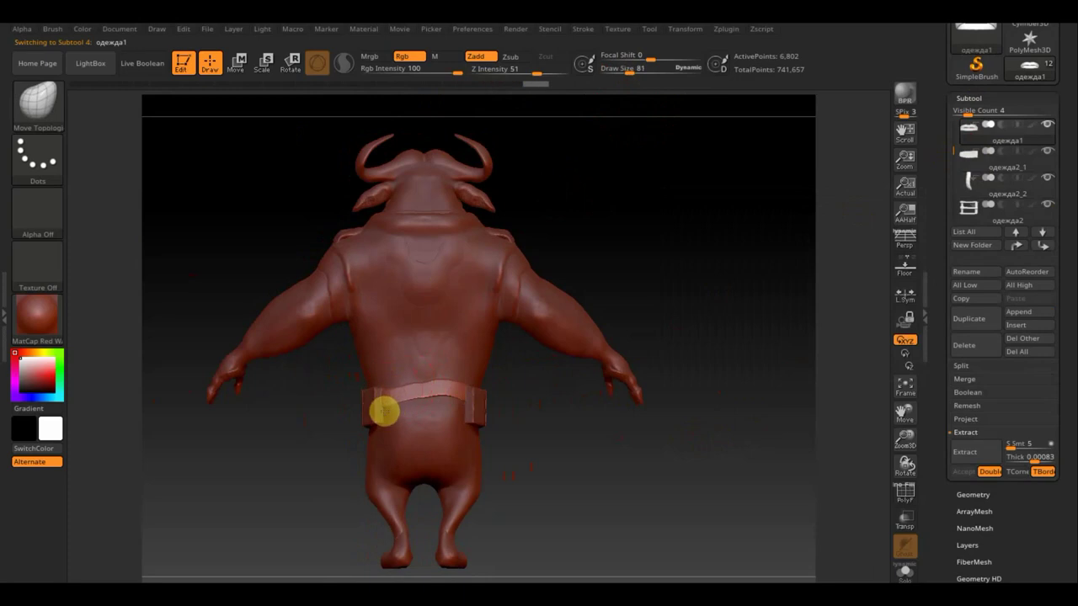
mouse_move(558, 428)
mouse_down()
mouse_move(589, 452)
mouse_move(443, 400)
mouse_up()
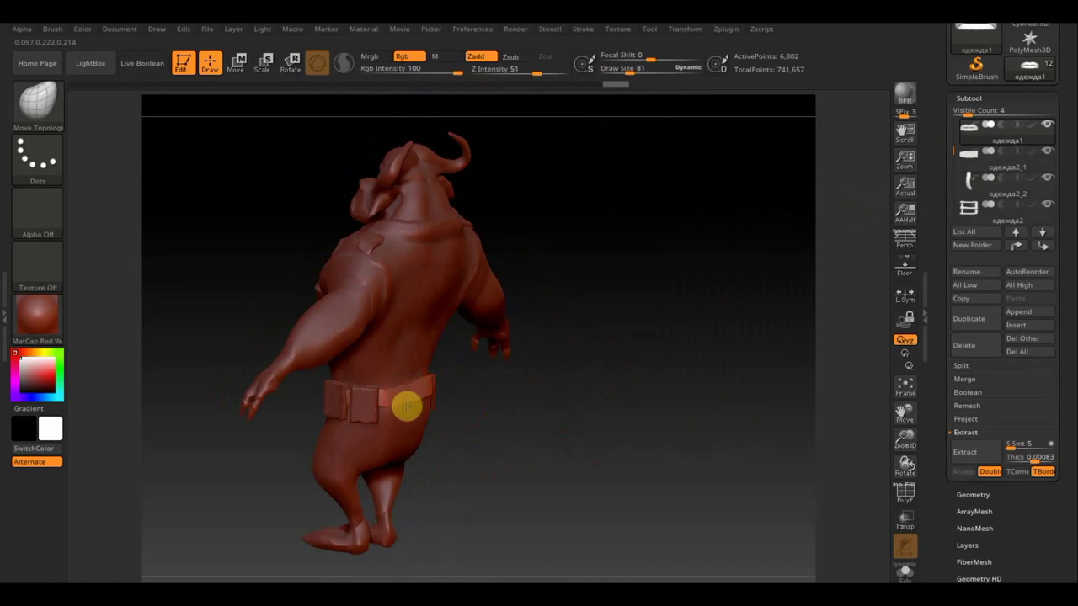
drag(517, 411, 440, 380)
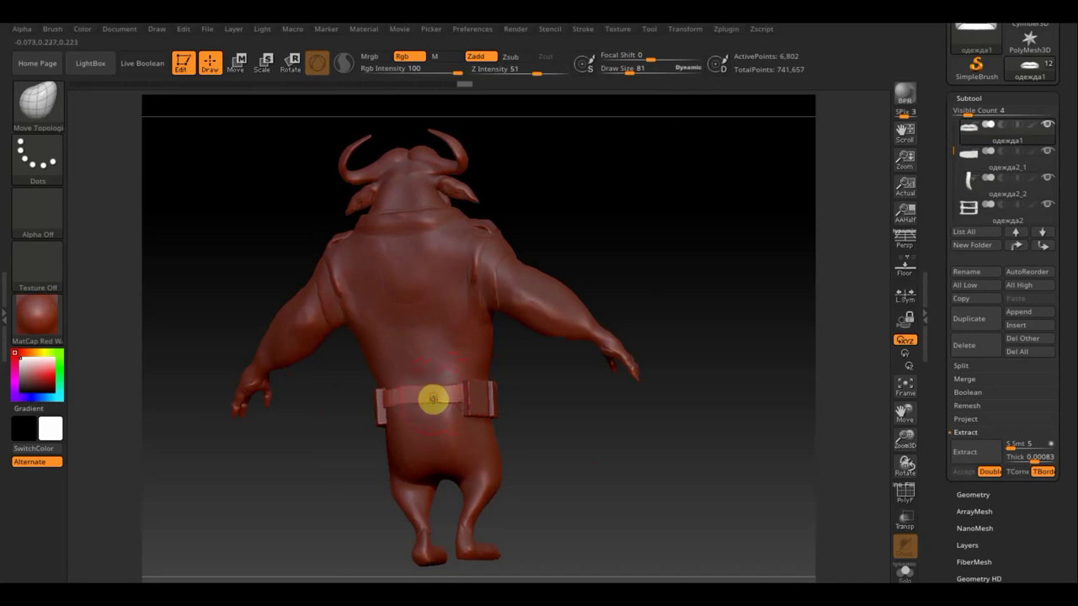
drag(433, 399, 591, 432)
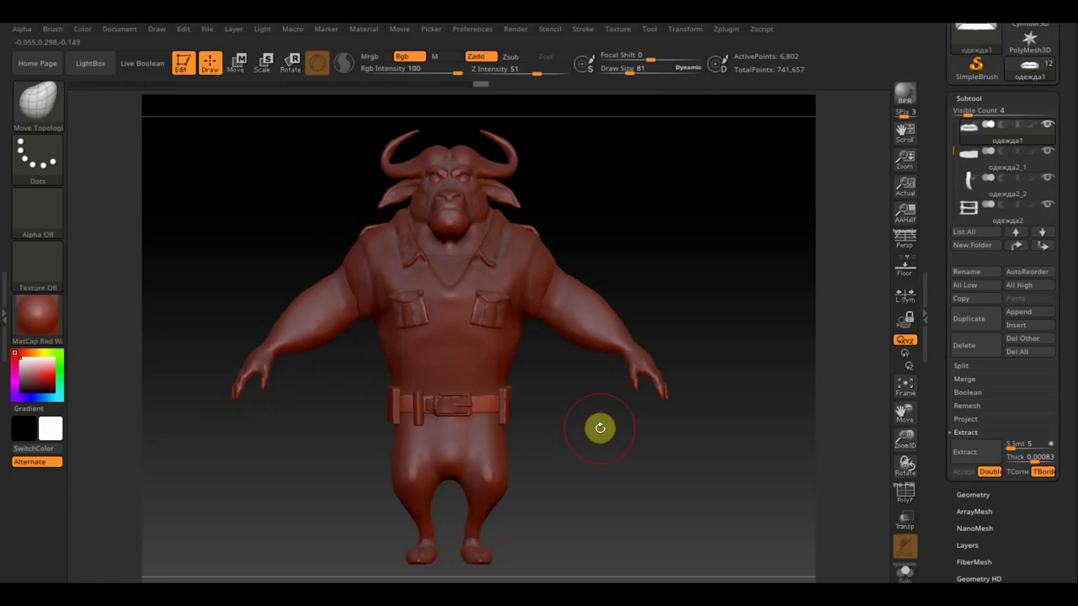
mouse_move(599, 427)
mouse_down()
mouse_move(668, 443)
mouse_move(654, 491)
mouse_move(630, 518)
mouse_up()
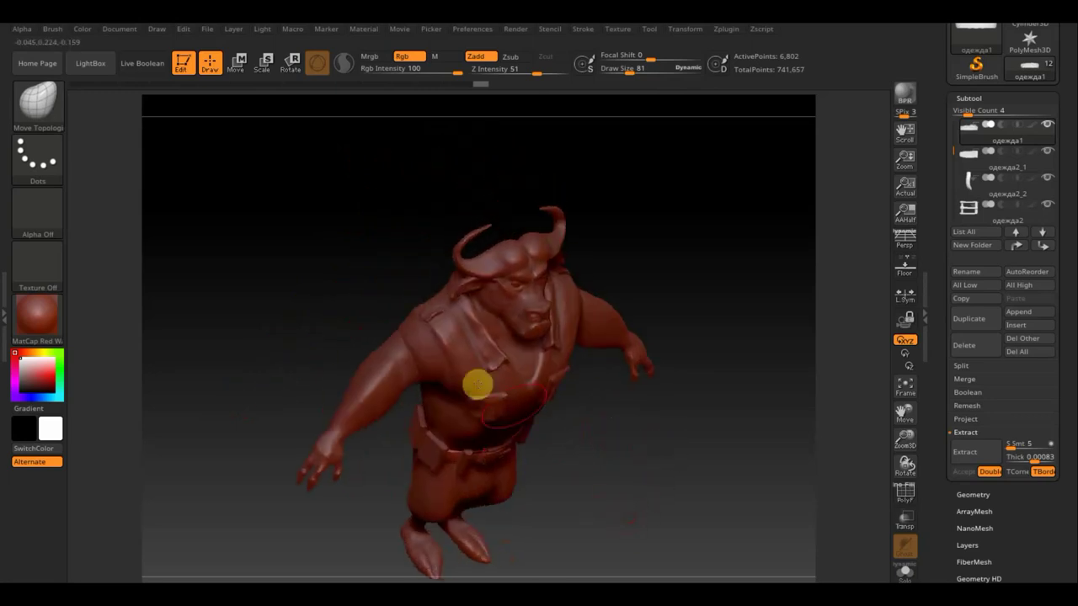
Step: Cycle through Extract6 and боро.3 in the Subtools popup, then select the shirt одежда
key(n)
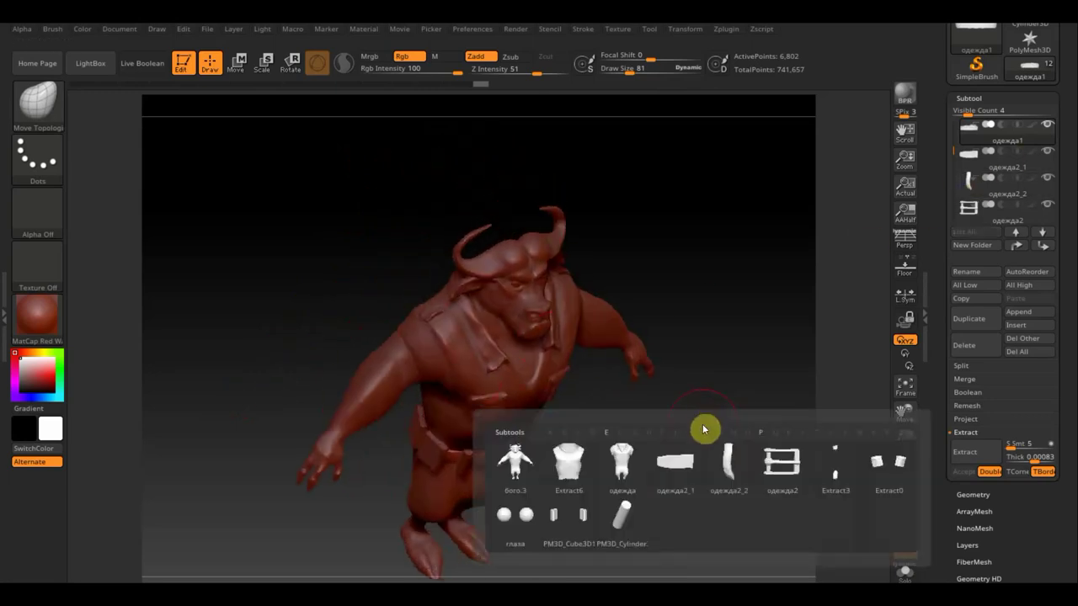
click(569, 475)
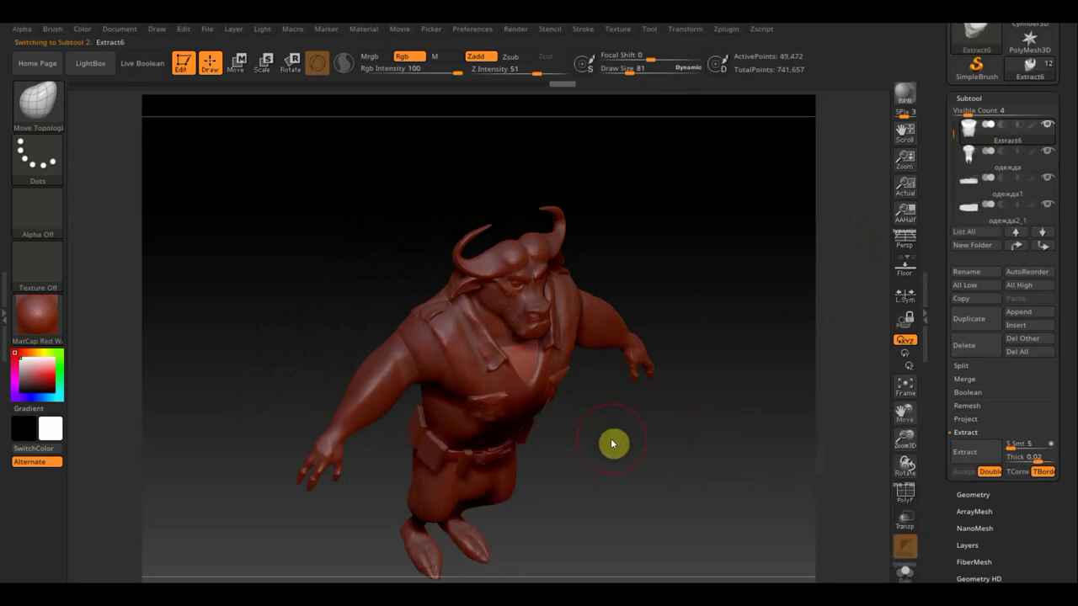
key(n)
click(449, 493)
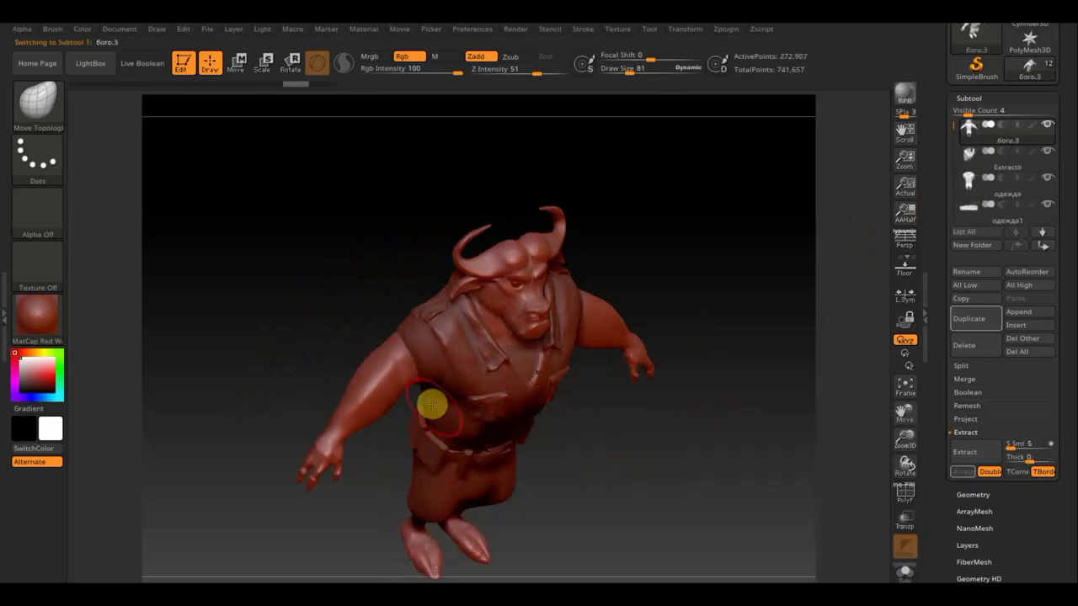
key(n)
click(468, 506)
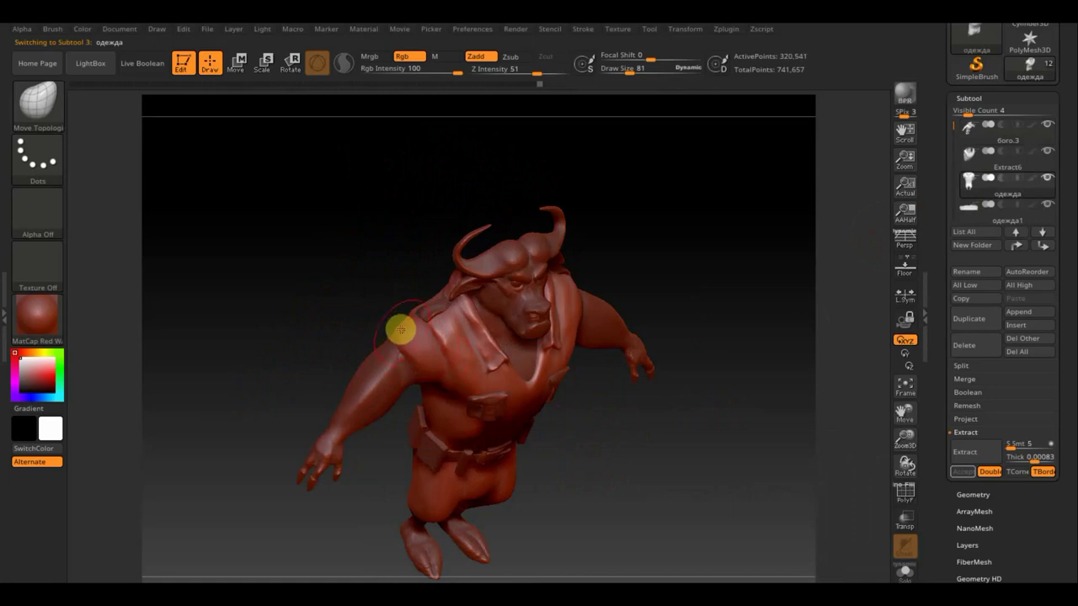
Step: Test a stroke on the shirt's left shoulder, undo it, and clear the mask
mouse_move(713, 245)
mouse_down()
mouse_move(681, 202)
mouse_move(703, 207)
mouse_move(717, 262)
mouse_up()
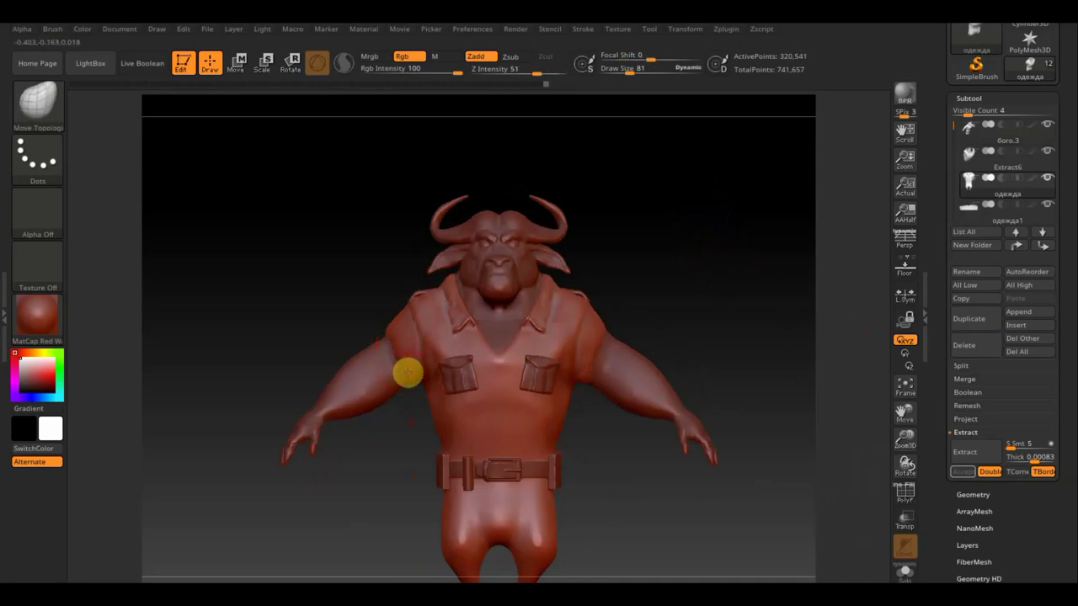
drag(414, 344, 405, 312)
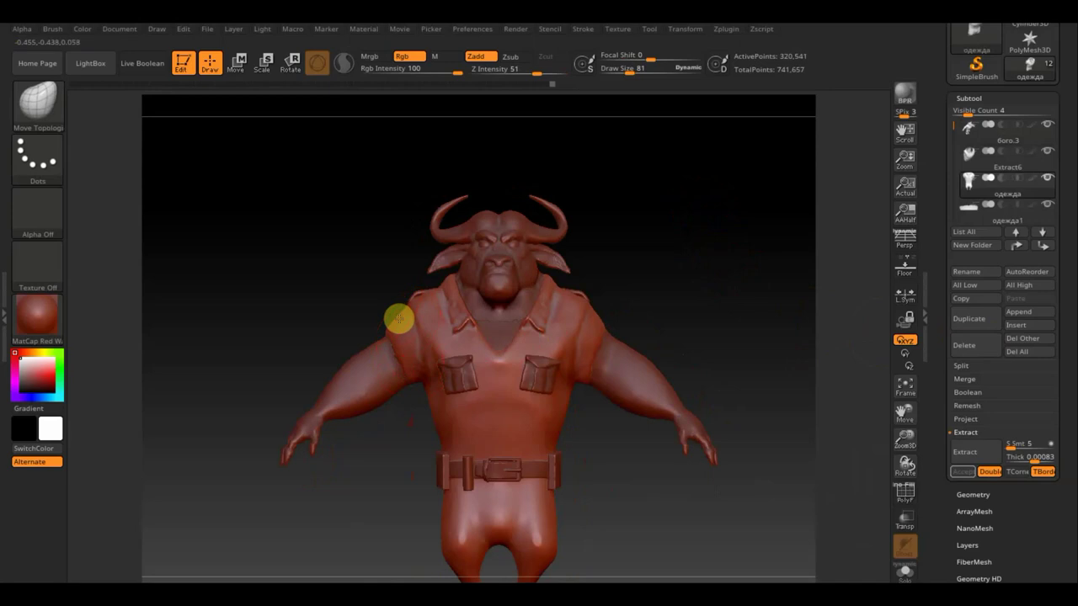
key(ctrl+z)
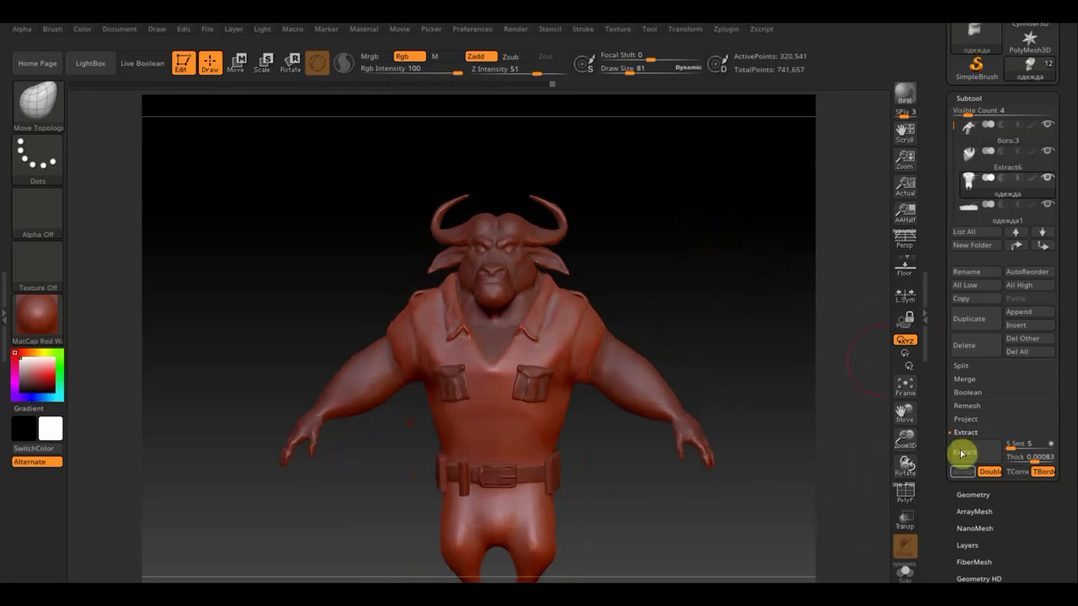
ctrl+click(757, 367)
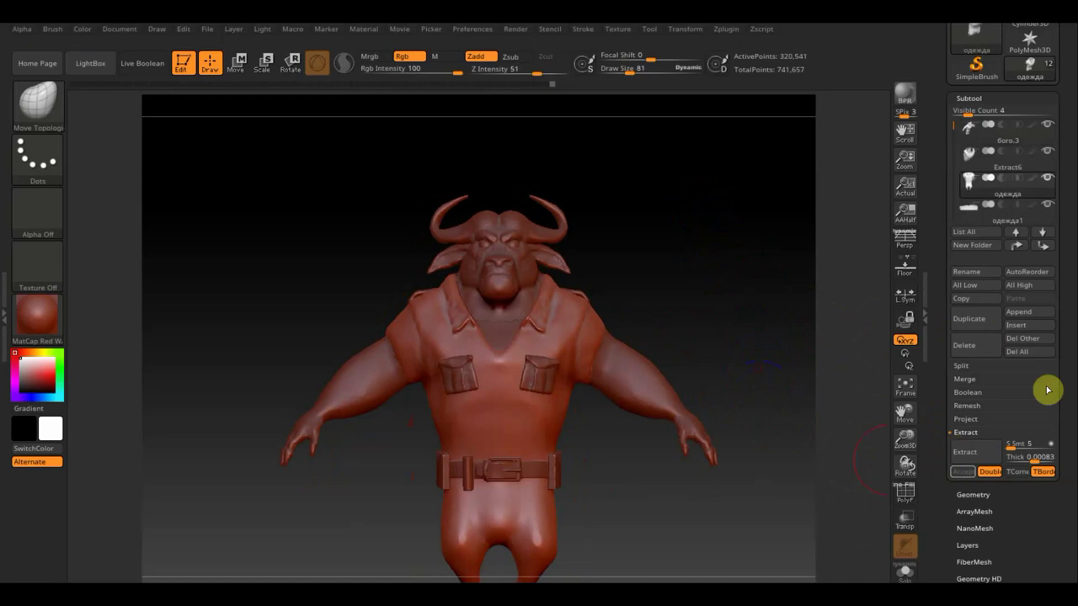
Step: Mirror and weld the shirt piece одежда with Mirror And Weld
click(975, 495)
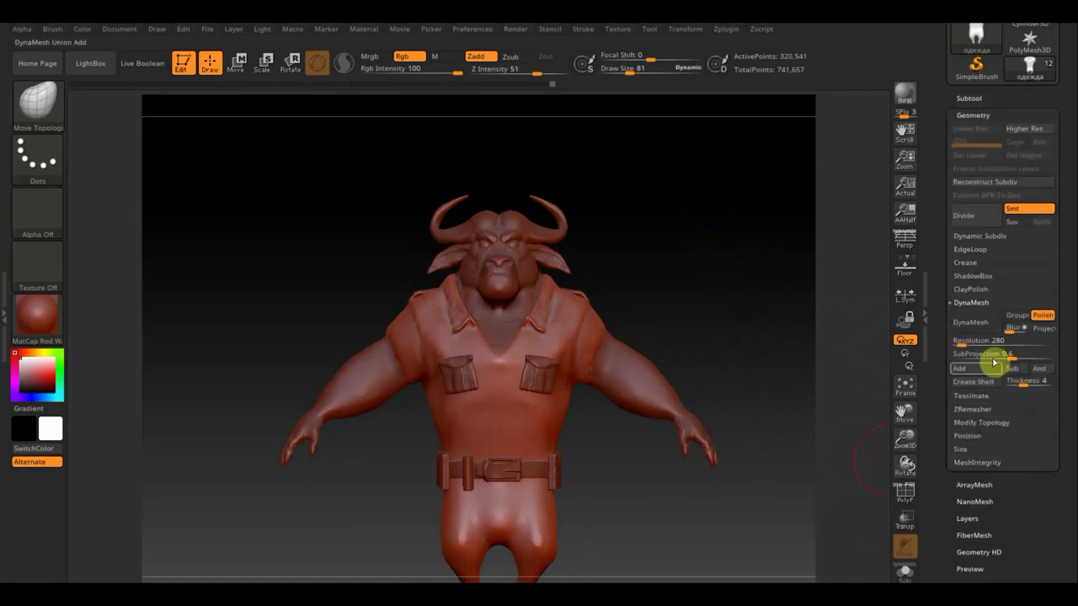
click(980, 424)
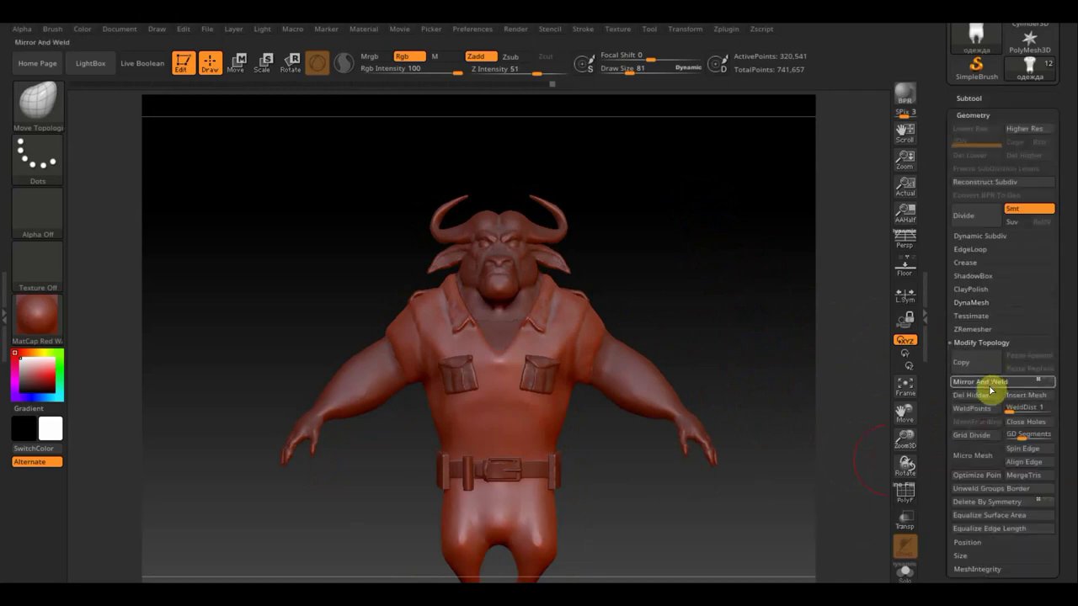
click(990, 386)
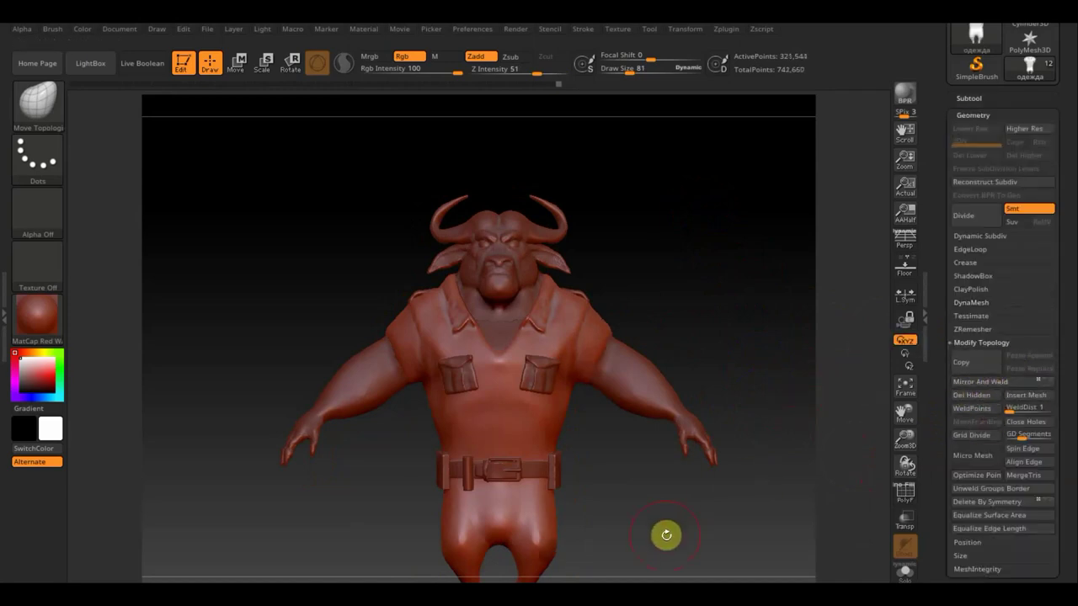
alt+drag(666, 535, 647, 433)
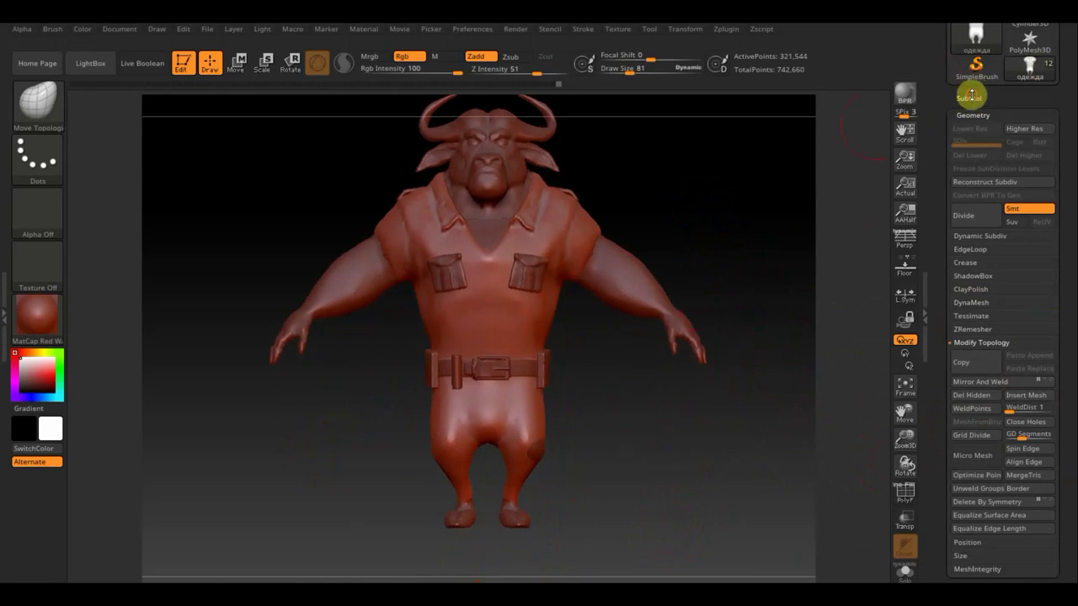
Step: Select the body piece боро.3 and mirror and weld it too, reaching 273,590 points
click(972, 96)
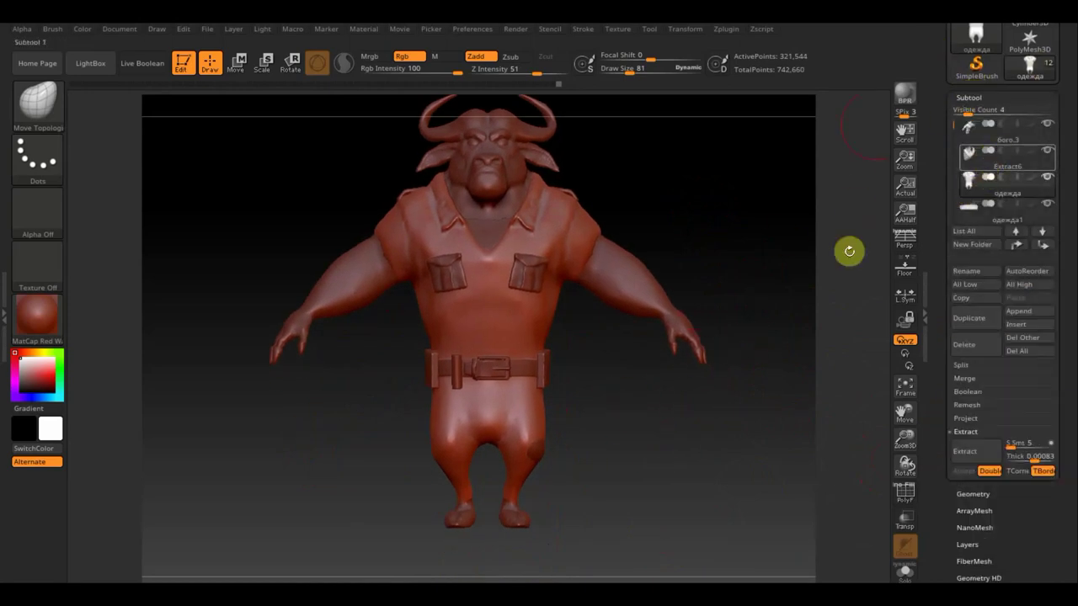
key(F1)
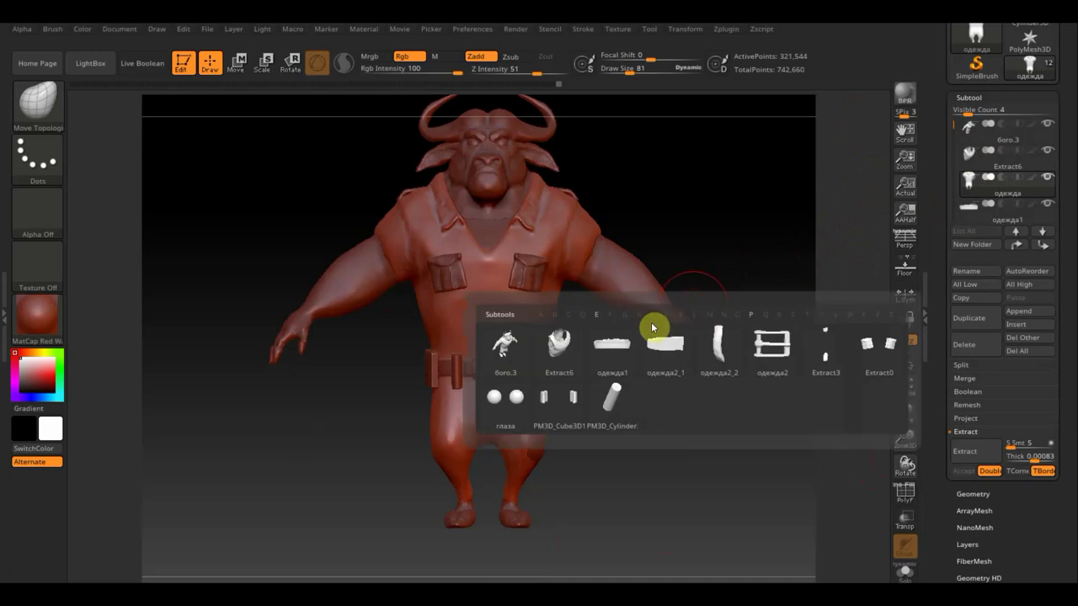
click(500, 436)
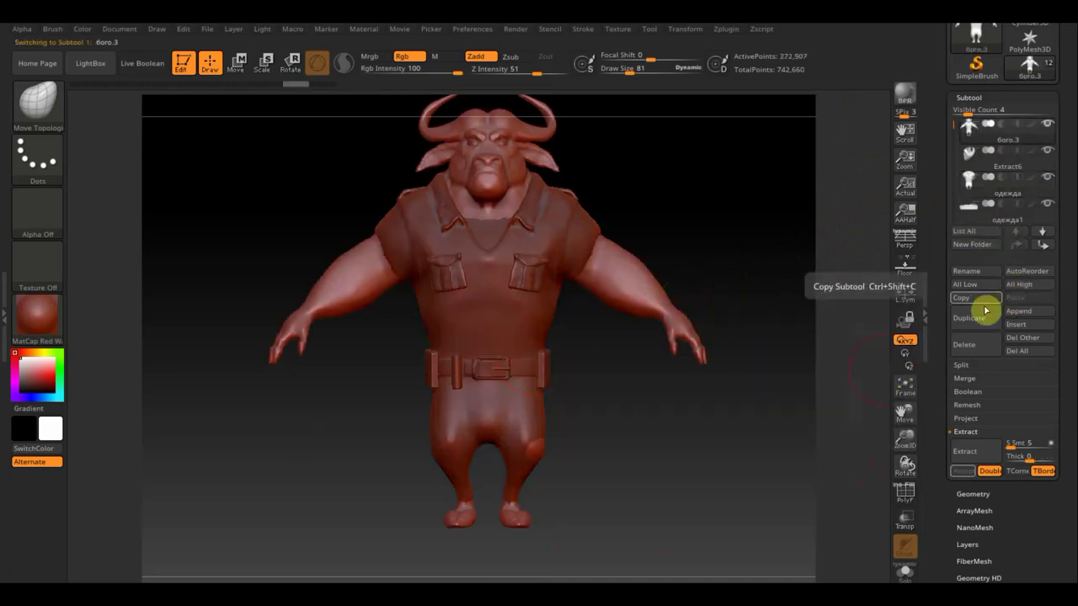
click(973, 494)
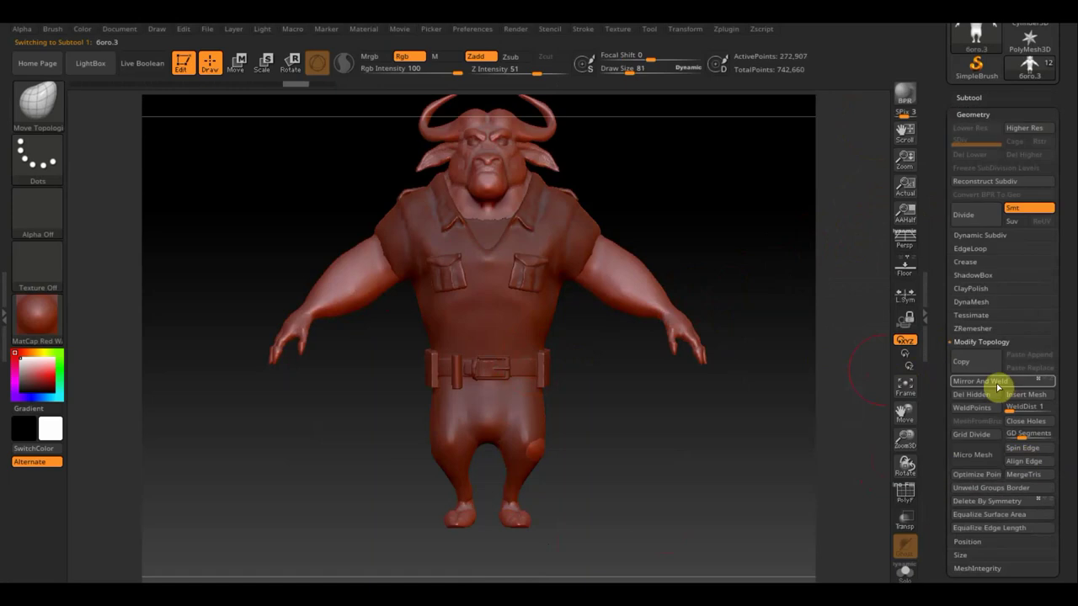
click(997, 381)
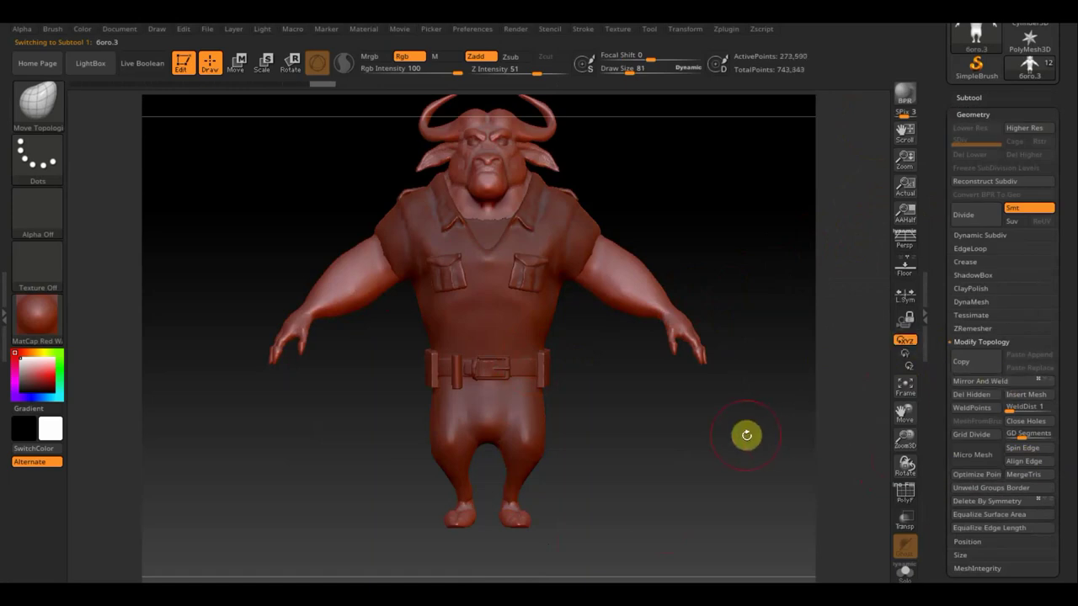
mouse_move(739, 458)
mouse_down()
mouse_move(594, 479)
mouse_move(626, 483)
mouse_up()
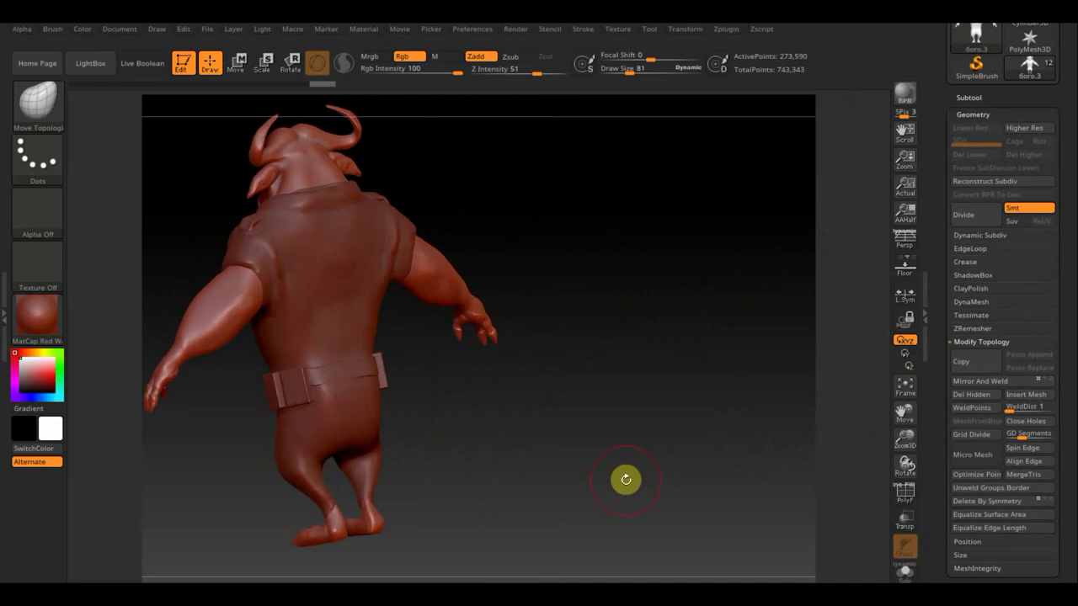
Step: Select the shirt одежда and sculpt along the back of the collar at brush size 58
click(488, 500)
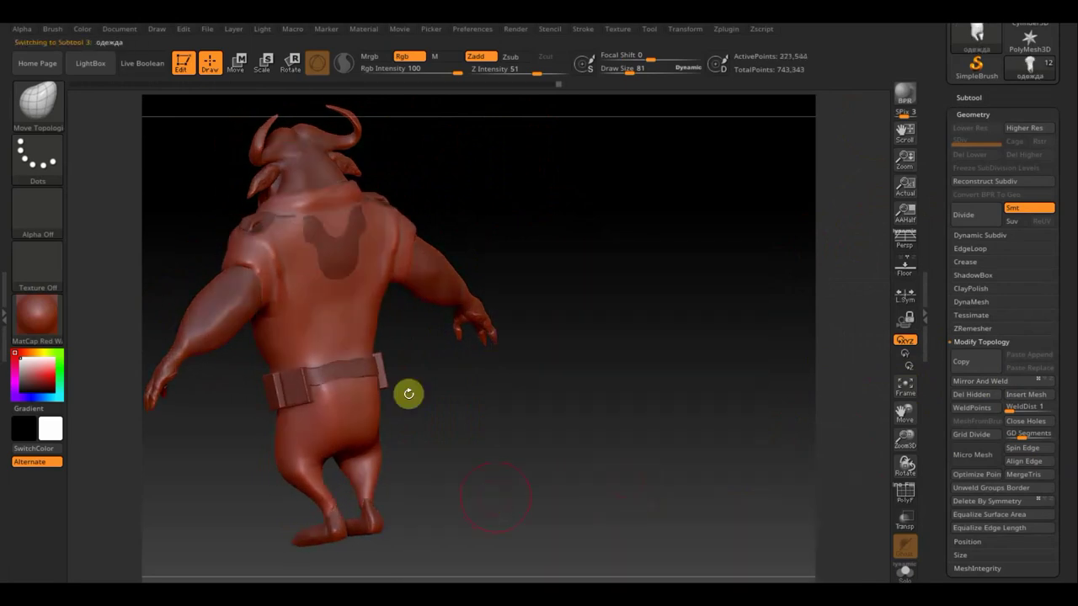
mouse_move(582, 356)
mouse_down()
mouse_move(599, 349)
mouse_move(388, 252)
mouse_up()
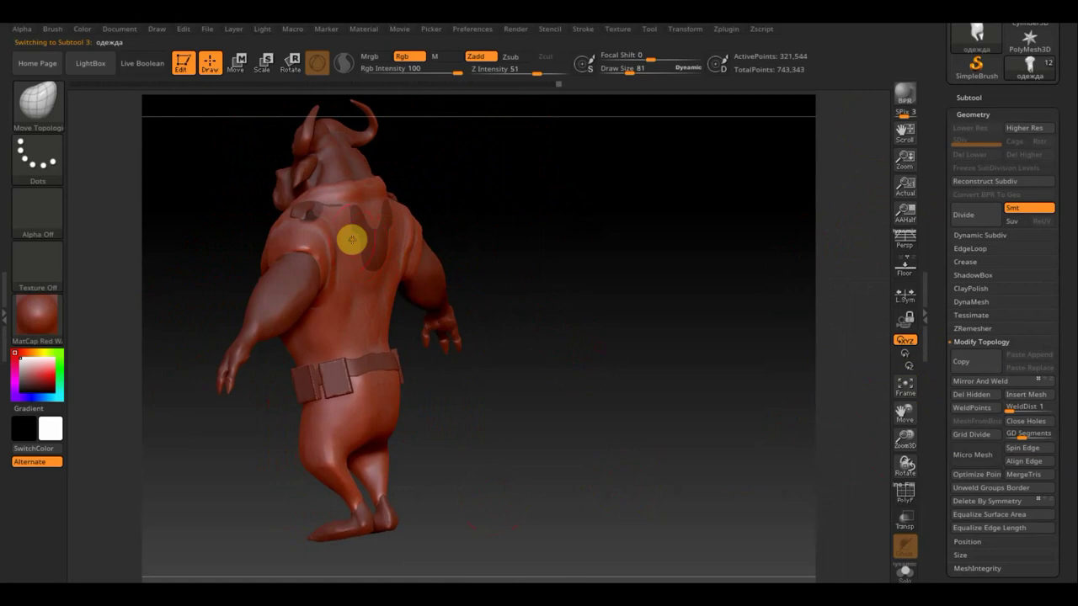
drag(630, 68, 637, 75)
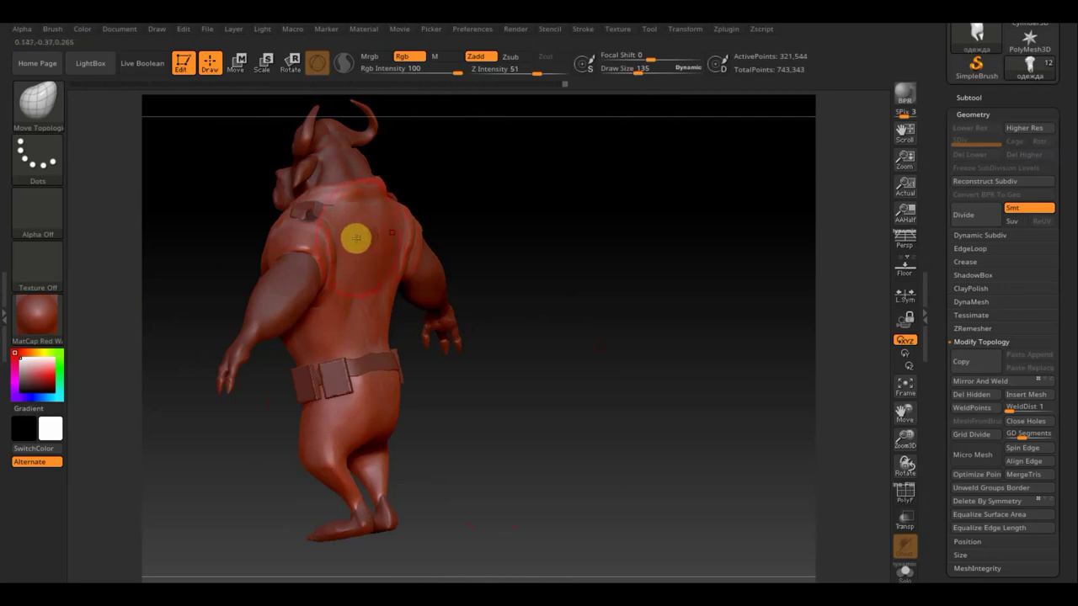
drag(445, 202, 559, 176)
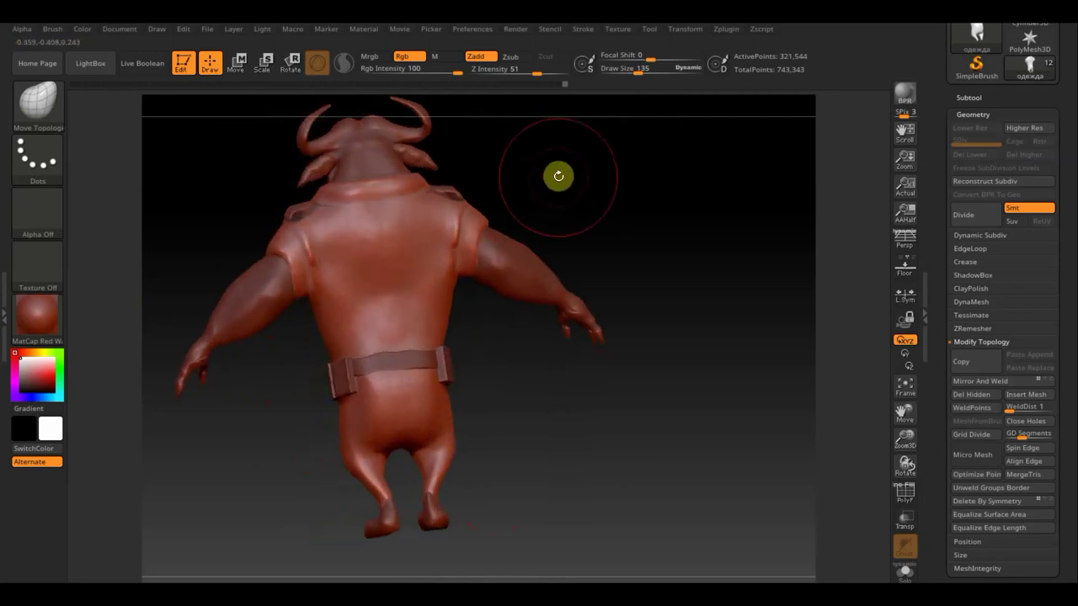
mouse_move(592, 202)
mouse_down()
mouse_move(572, 239)
mouse_move(440, 197)
mouse_up()
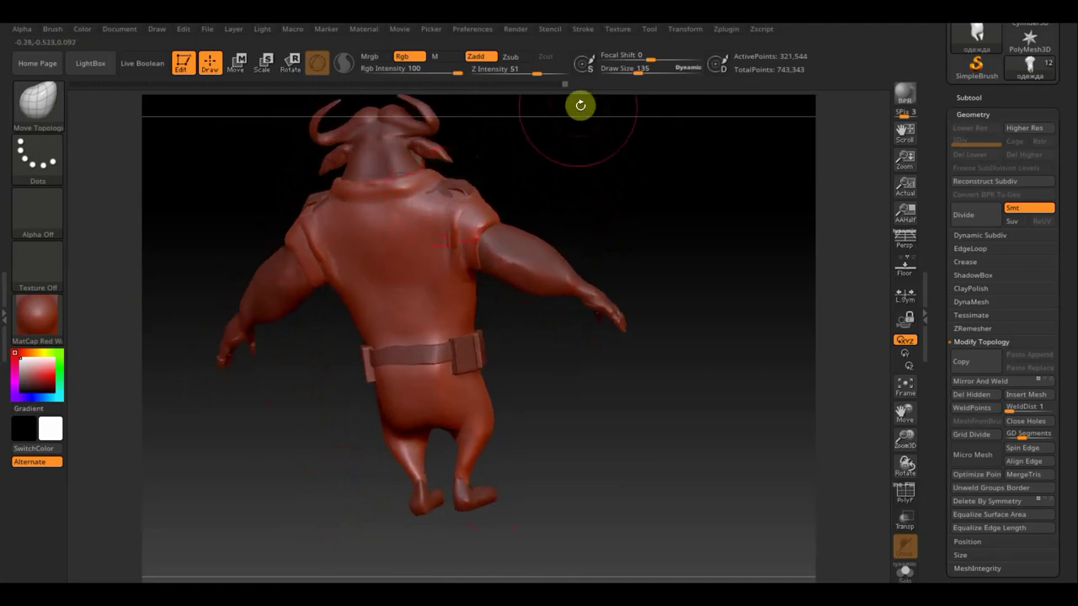
drag(637, 73, 627, 73)
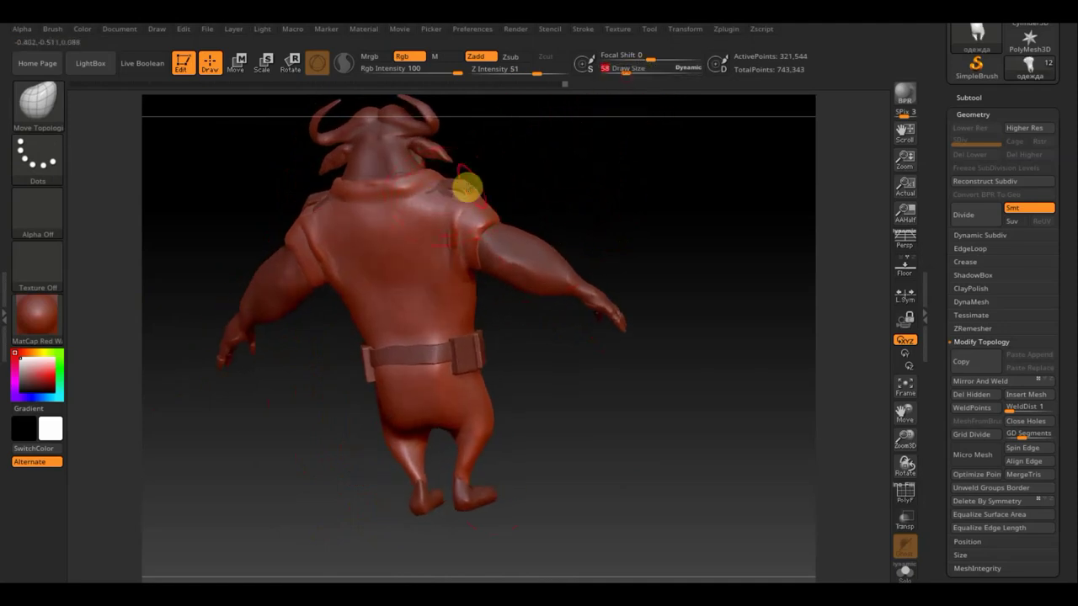
drag(441, 189, 426, 179)
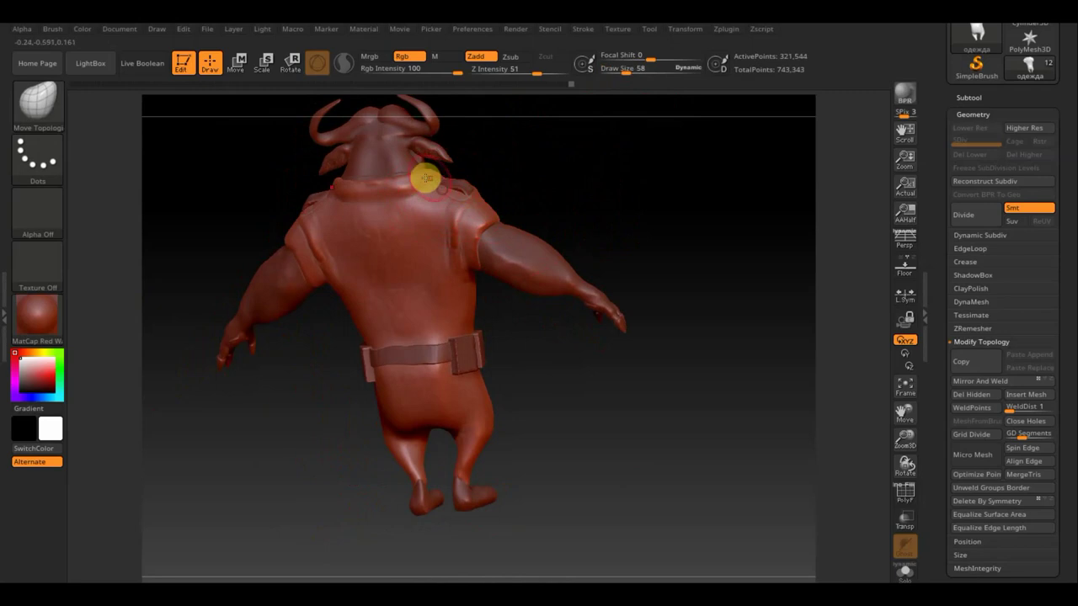
Step: Inspect the chest and head, then switch to the ClayBuildup brush at size just under 30
drag(543, 143, 357, 193)
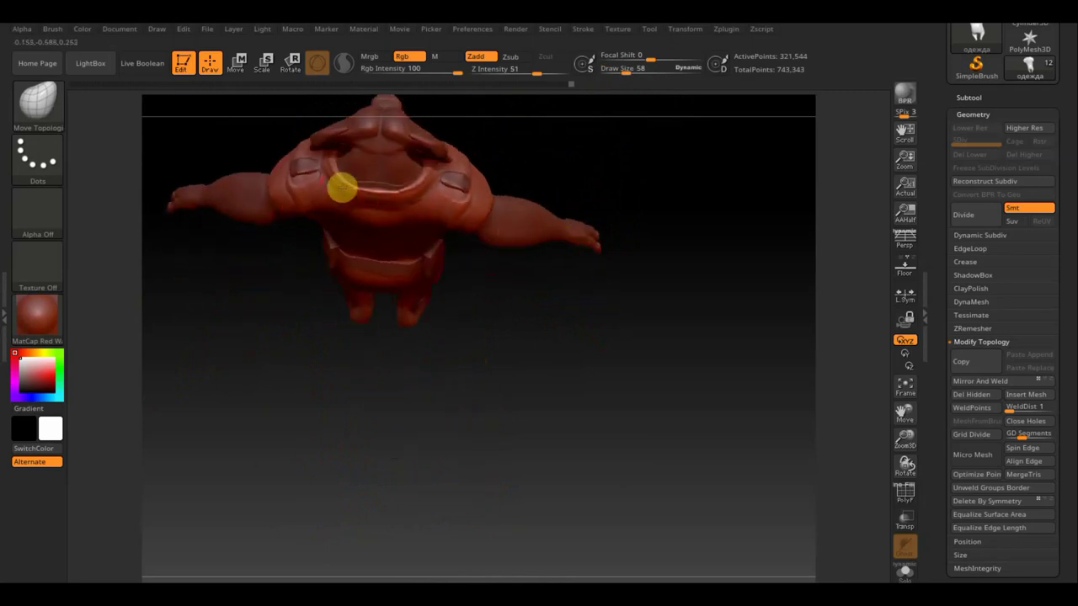
drag(556, 300, 555, 205)
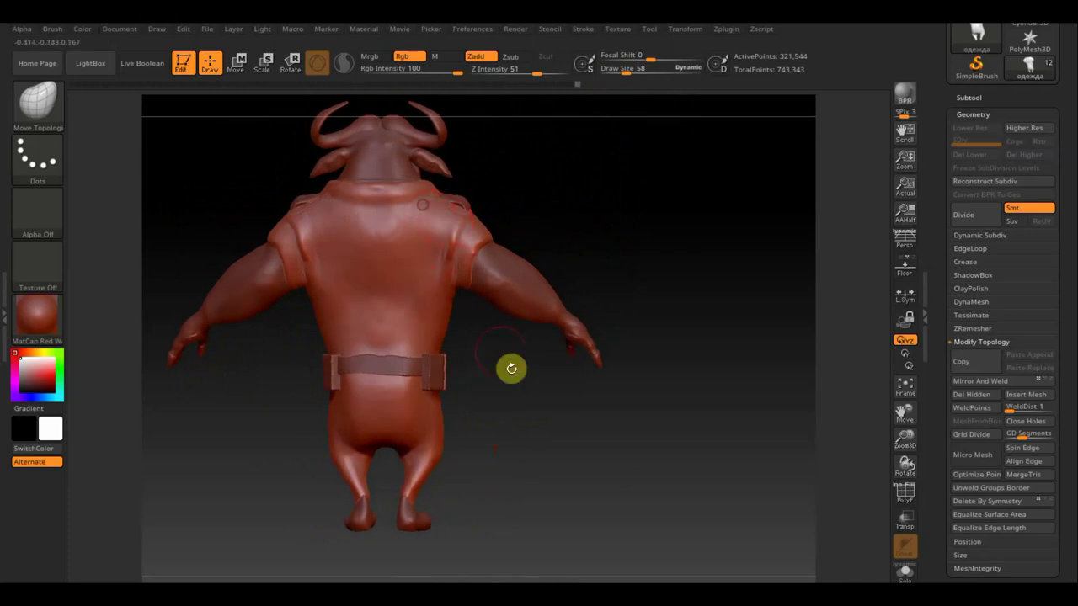
mouse_move(530, 452)
mouse_down()
mouse_move(479, 458)
mouse_move(601, 409)
mouse_move(619, 432)
mouse_up()
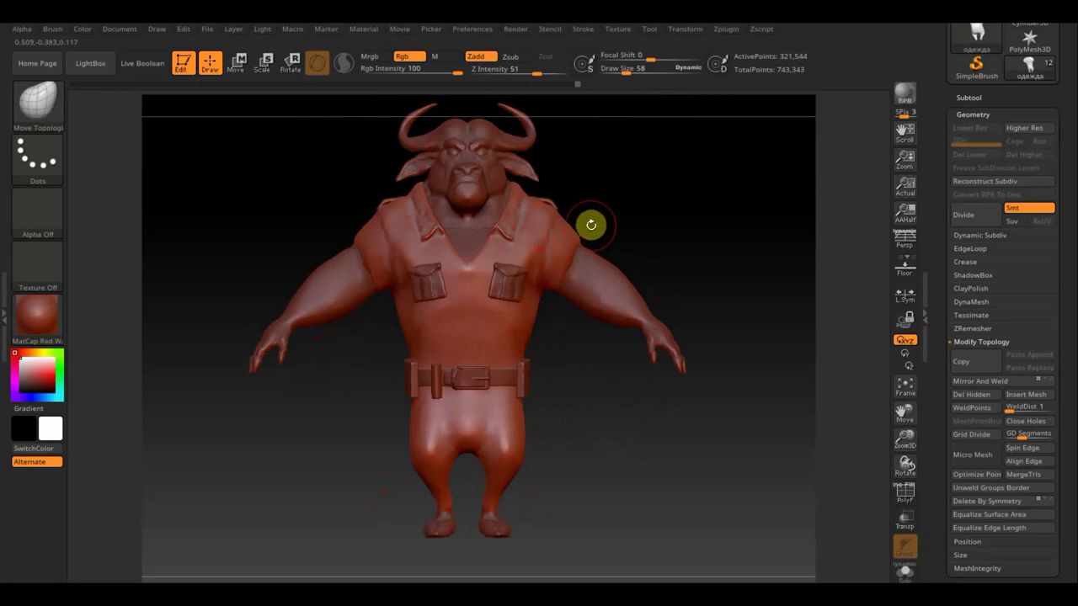
mouse_move(654, 190)
alt+mouse_down()
mouse_move(685, 356)
mouse_move(721, 254)
alt+mouse_up()
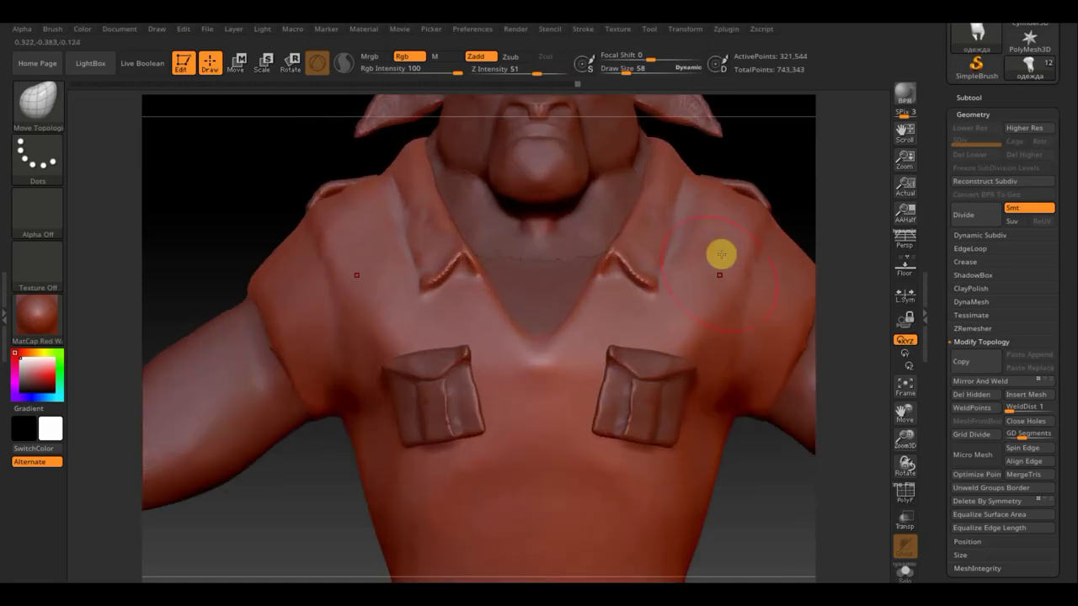
mouse_move(745, 161)
mouse_down()
mouse_move(620, 267)
mouse_move(686, 254)
mouse_move(693, 233)
mouse_up()
drag(620, 70, 612, 71)
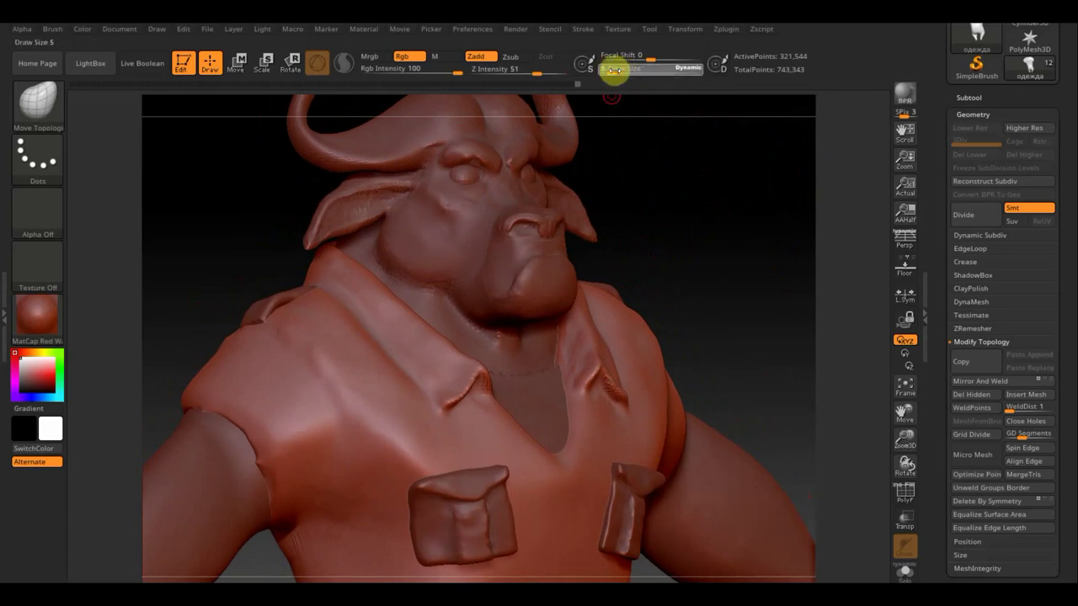
click(34, 99)
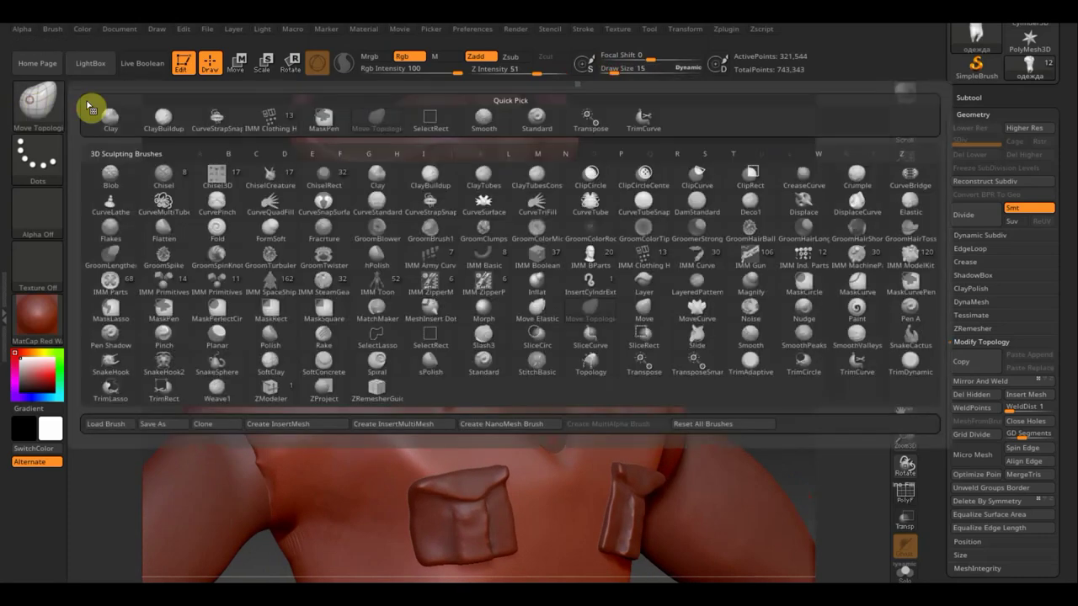
click(177, 120)
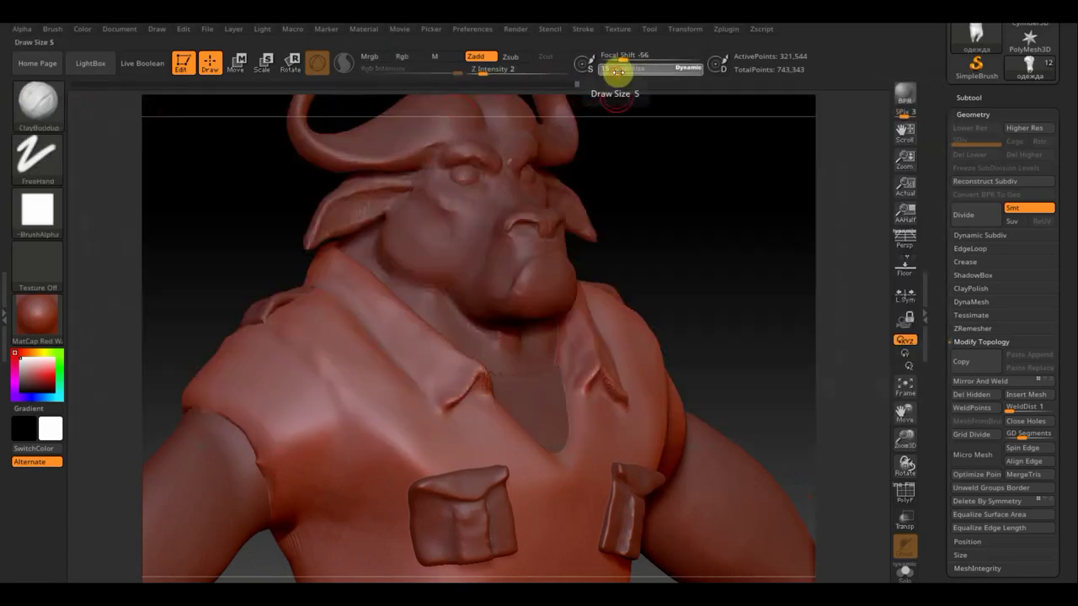
drag(618, 73, 620, 73)
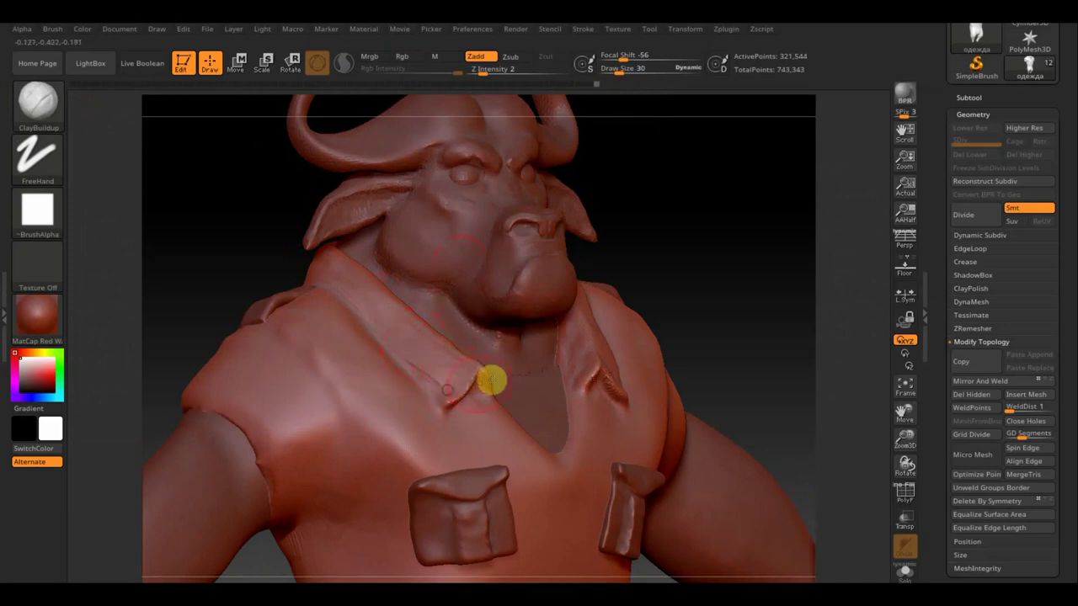
drag(618, 71, 615, 71)
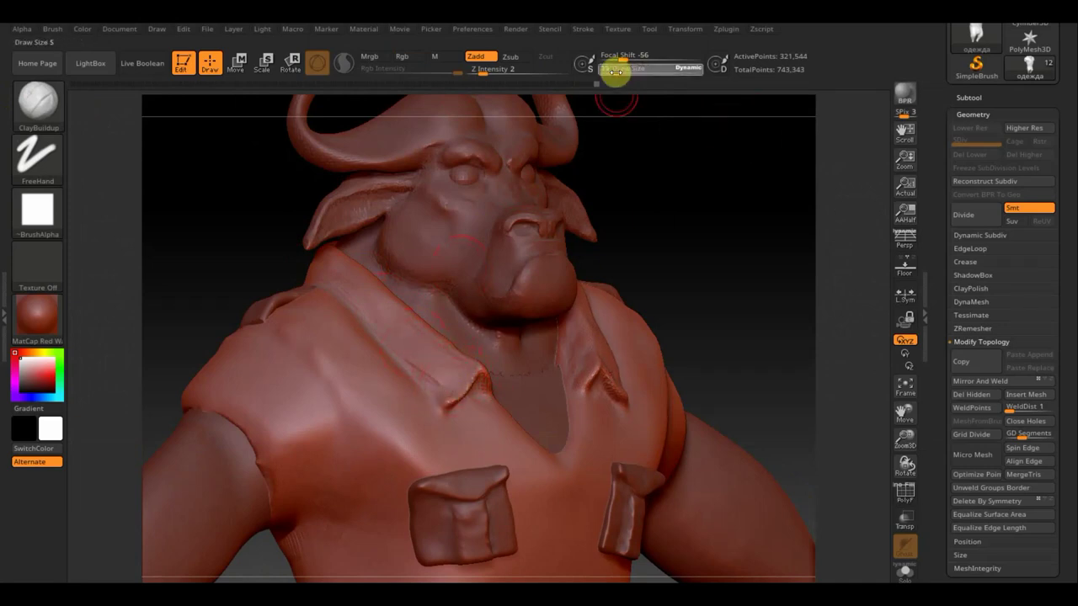
Step: Build up the front collar edge and smooth the left collar edge, ending in a front view
mouse_move(731, 236)
mouse_down()
mouse_move(715, 264)
mouse_move(590, 332)
mouse_up()
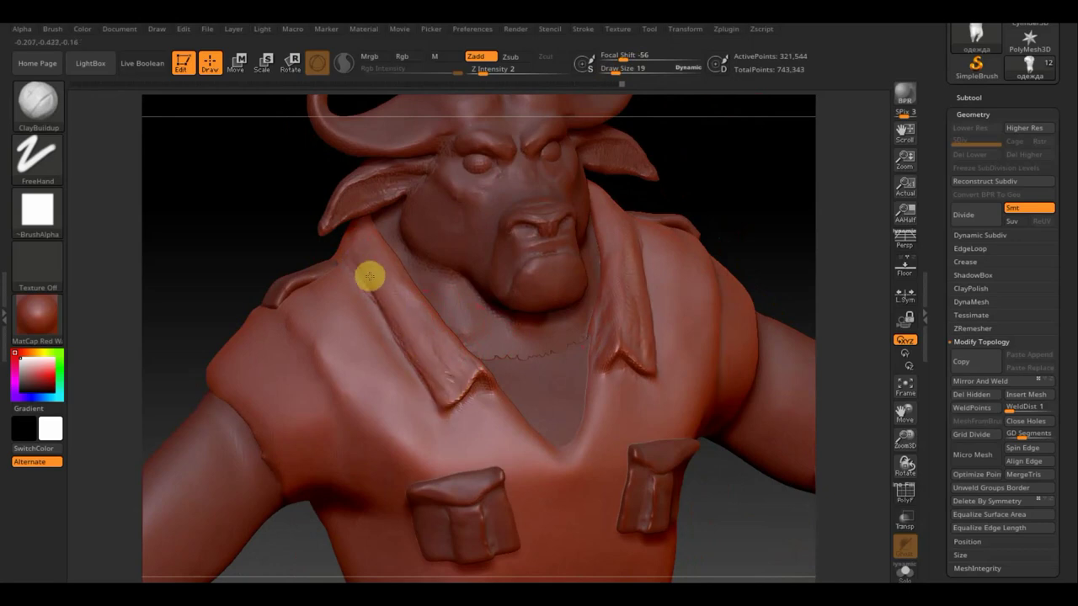
mouse_move(357, 254)
mouse_down()
mouse_move(375, 251)
mouse_move(442, 381)
mouse_move(472, 378)
mouse_up()
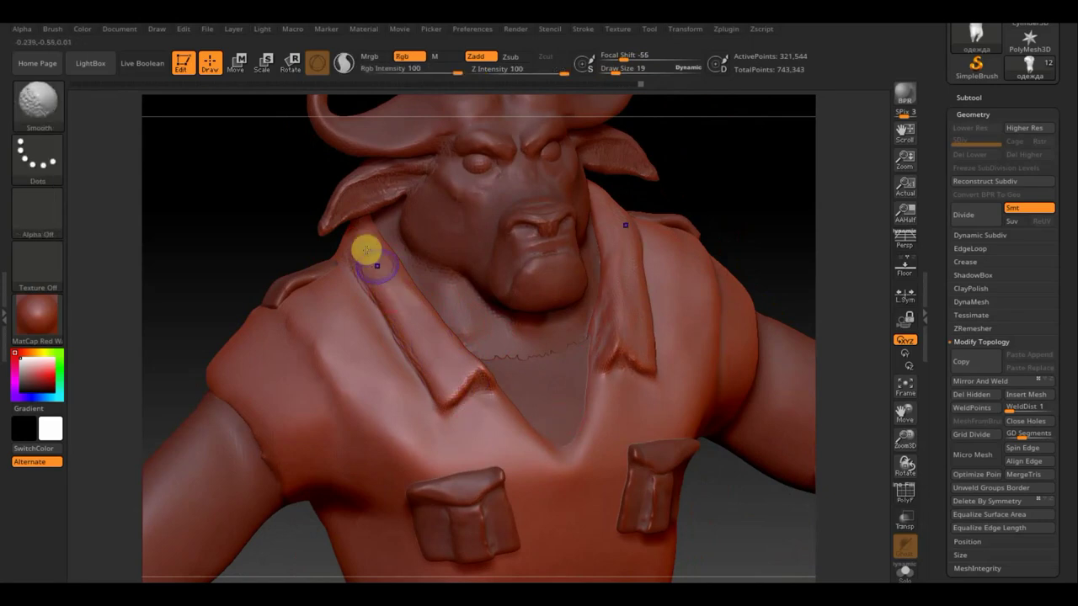
mouse_move(366, 248)
shift+mouse_down()
mouse_move(388, 284)
mouse_move(378, 264)
shift+mouse_up()
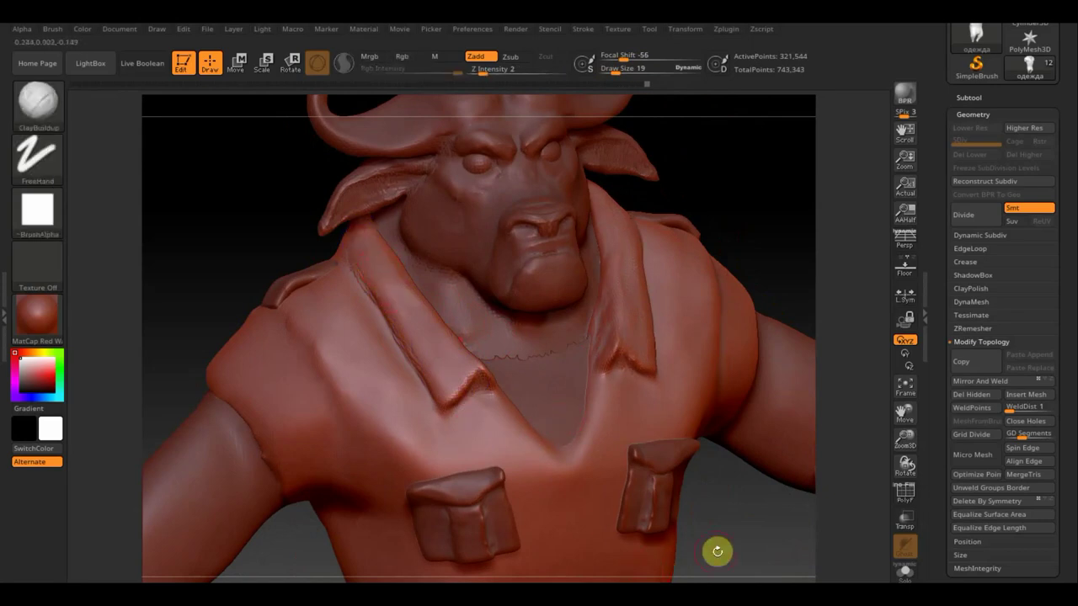
drag(775, 545, 789, 534)
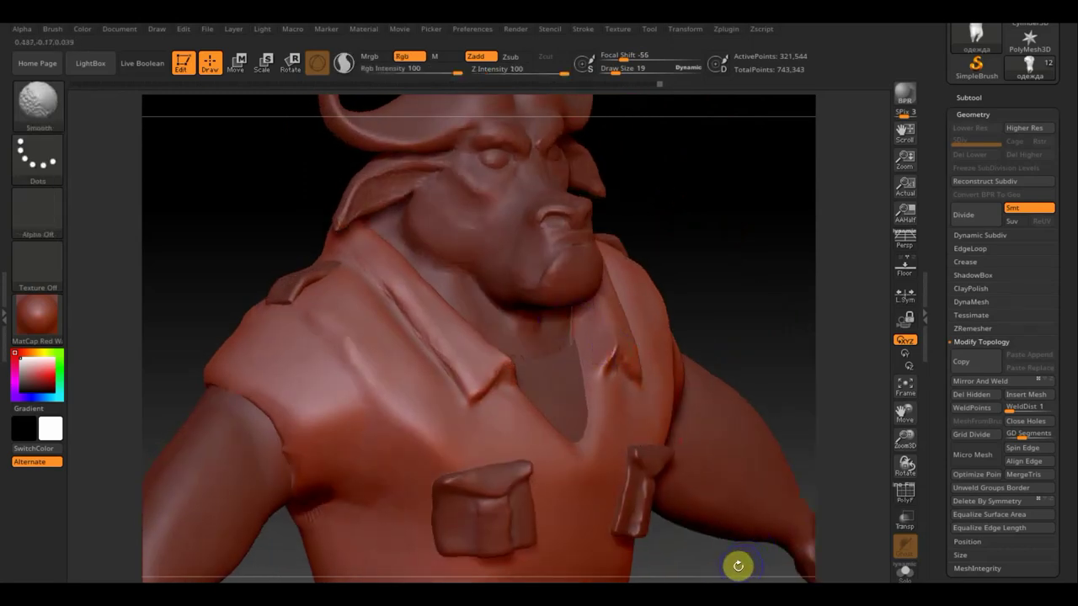
mouse_move(738, 565)
shift+mouse_down()
mouse_move(718, 567)
mouse_move(665, 298)
shift+mouse_up()
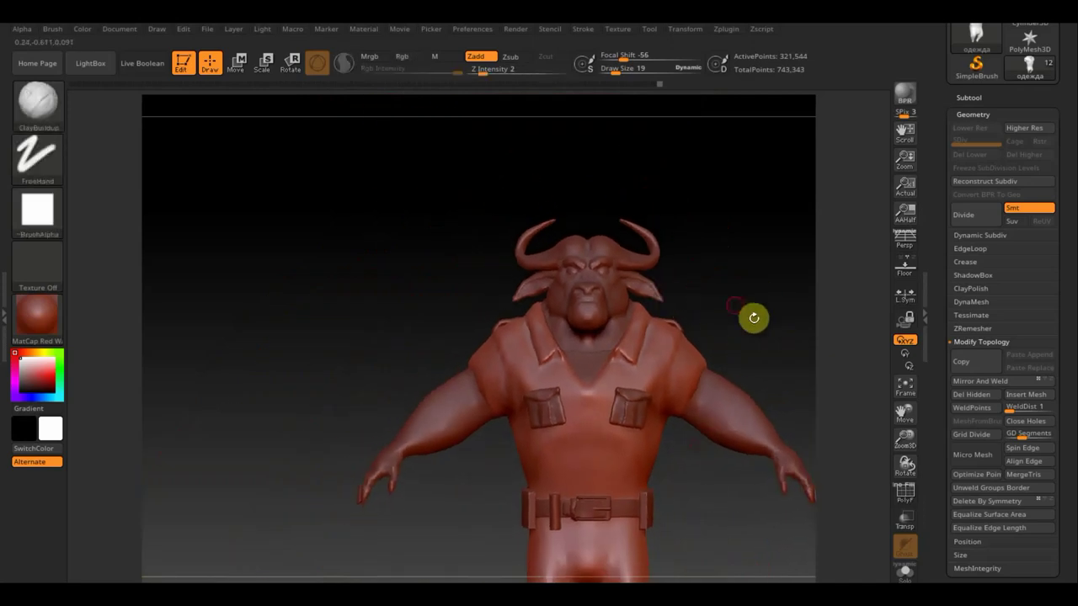
Step: Frame the bull, choose the Standard brush, and bring up the Subtool Append mesh list
mouse_move(753, 315)
alt+mouse_down()
mouse_move(630, 239)
mouse_move(703, 314)
mouse_move(764, 474)
alt+mouse_up()
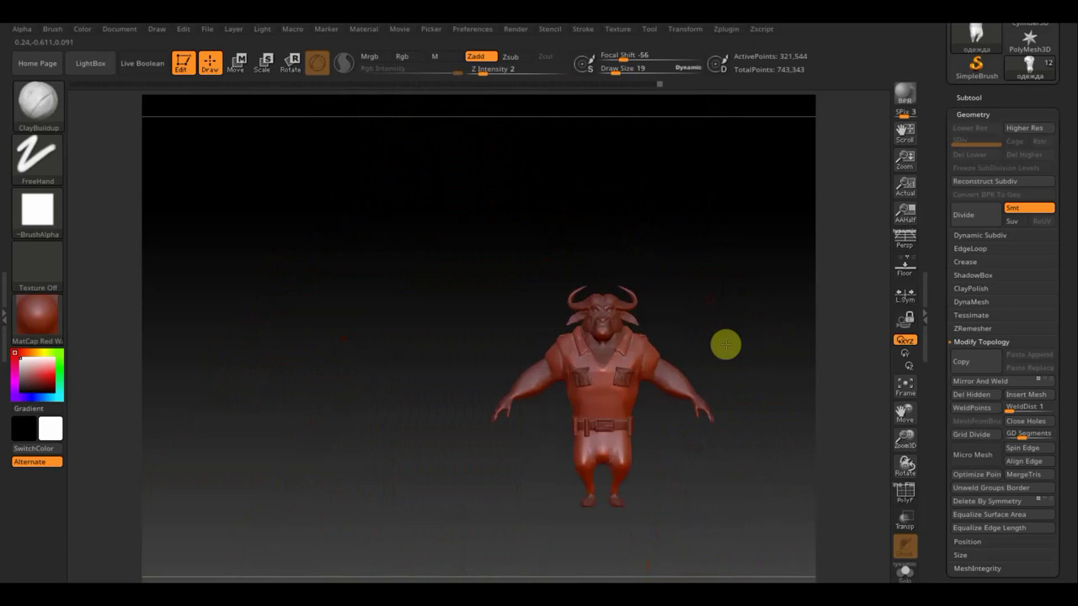
mouse_move(757, 359)
alt+mouse_down()
mouse_move(649, 275)
mouse_move(652, 264)
alt+mouse_up()
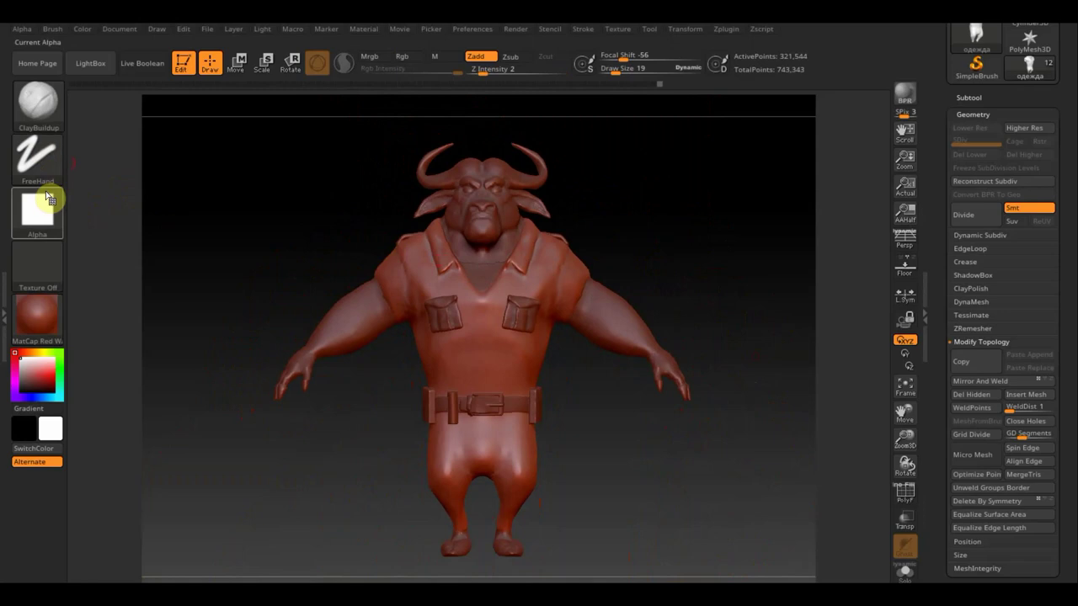
click(52, 111)
click(534, 125)
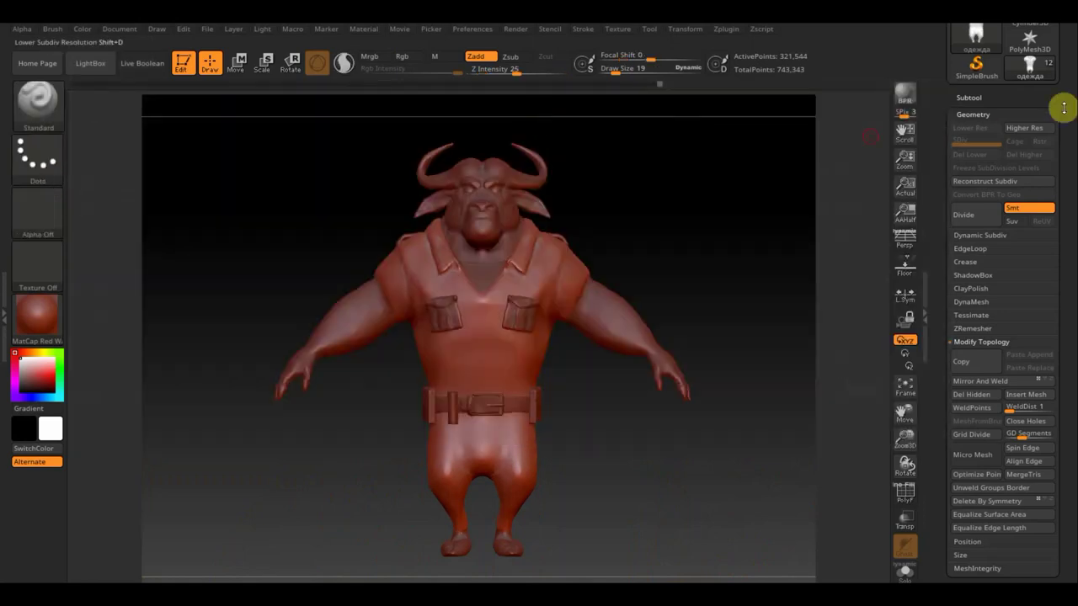
click(968, 98)
mouse_move(1002, 165)
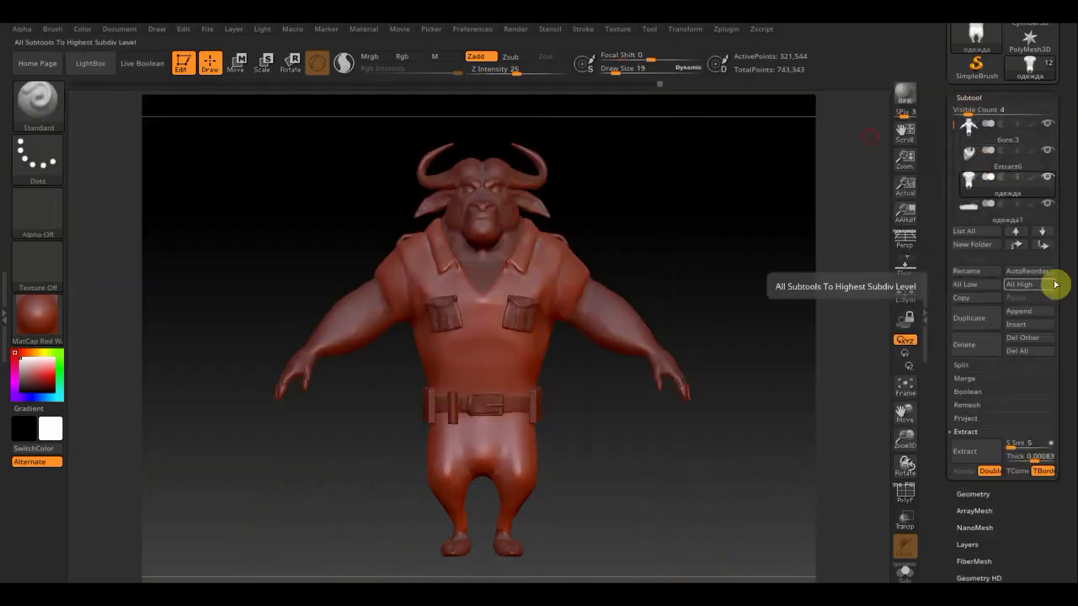
click(1022, 313)
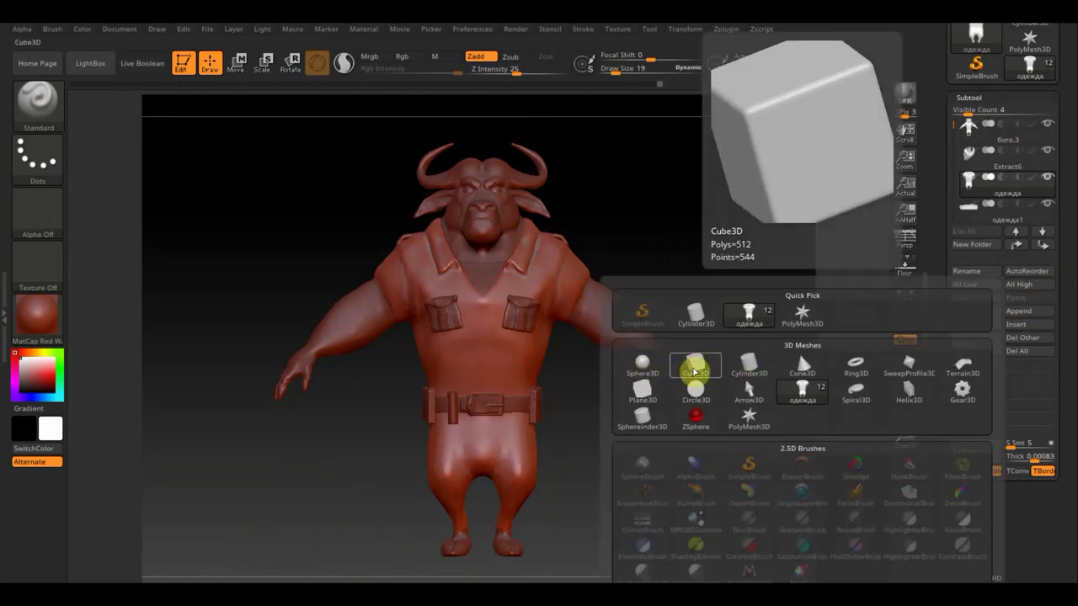
Step: Append a Cube3D subtool, select it, and DynaMesh it at resolution 712 to 3.044 million points
click(694, 364)
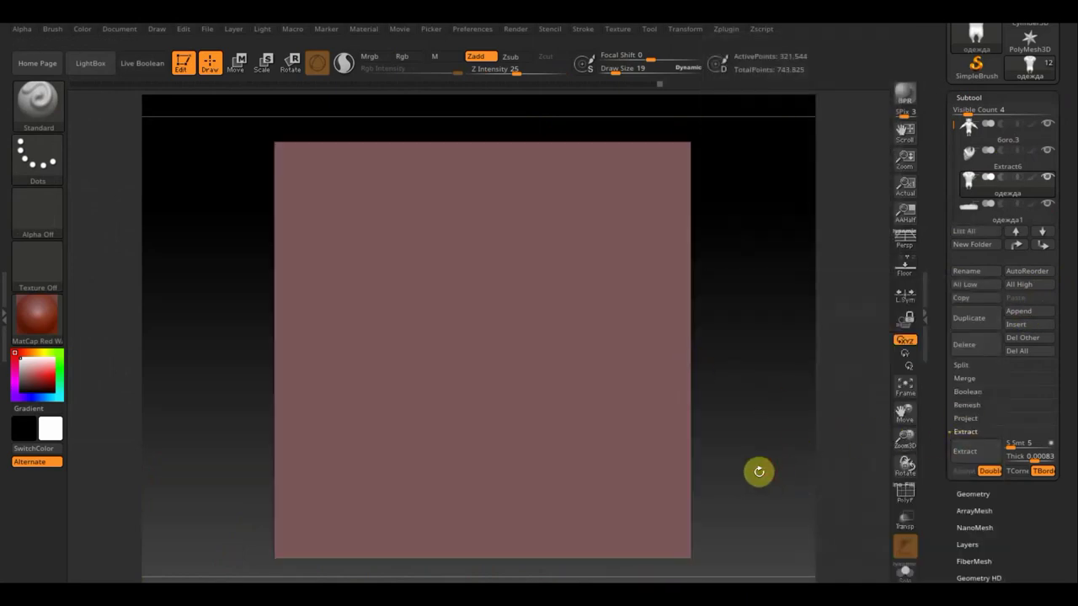
click(741, 540)
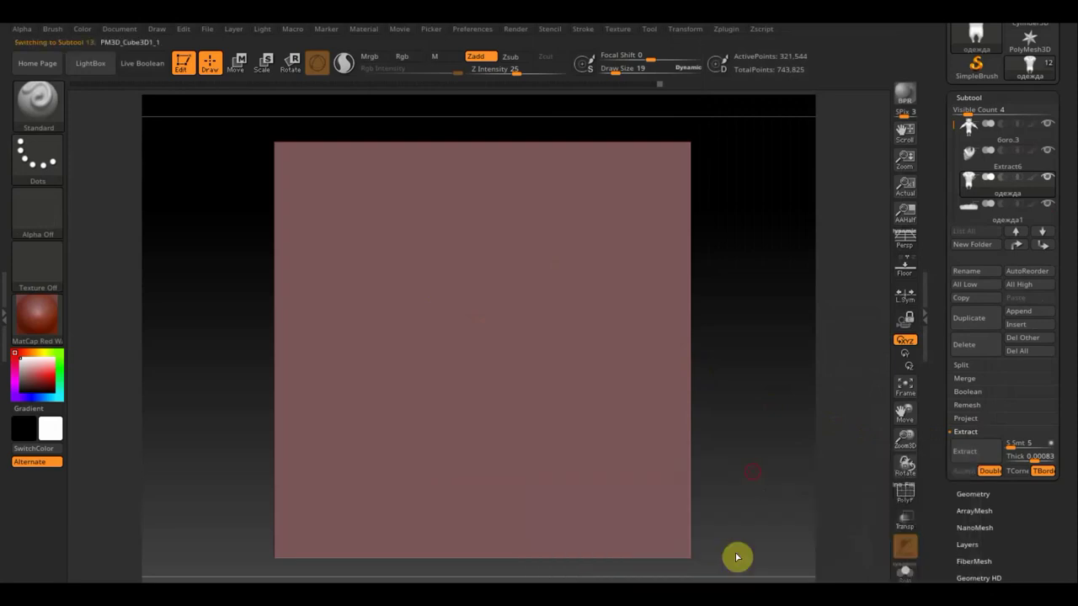
click(974, 494)
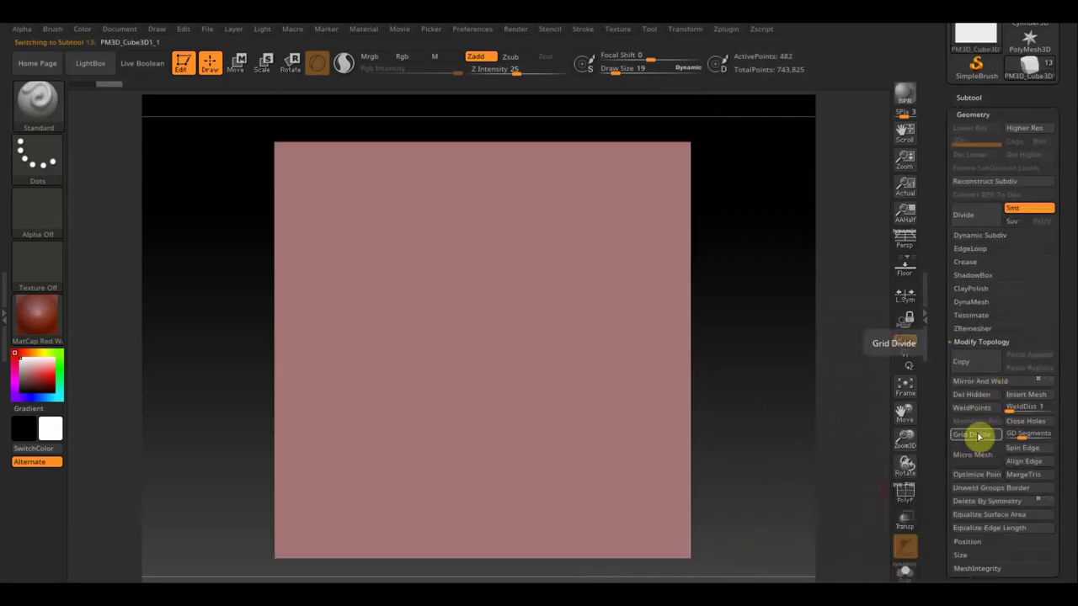
click(970, 302)
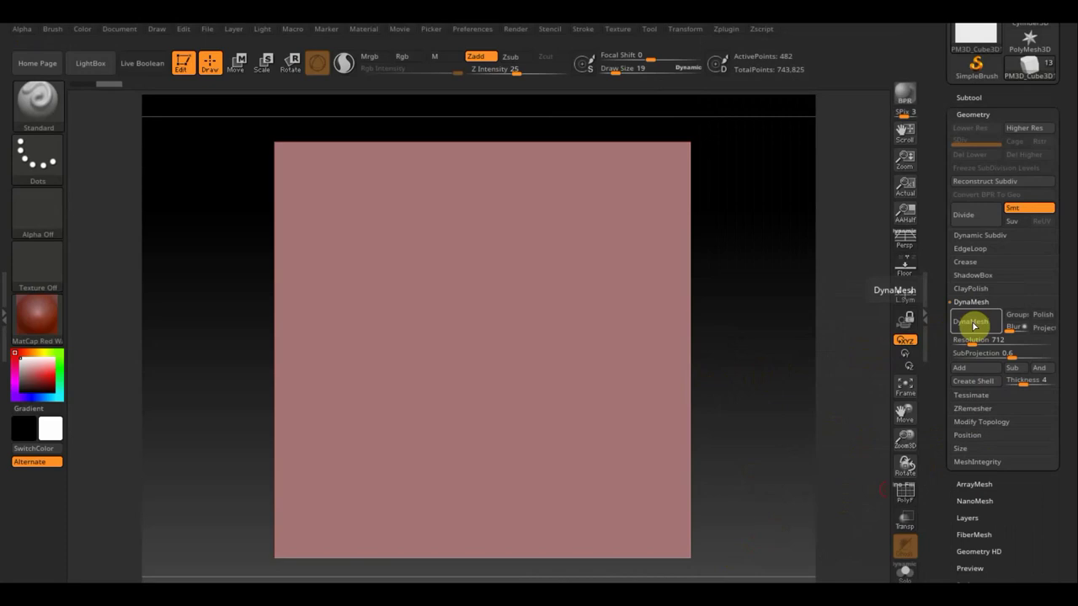
click(974, 325)
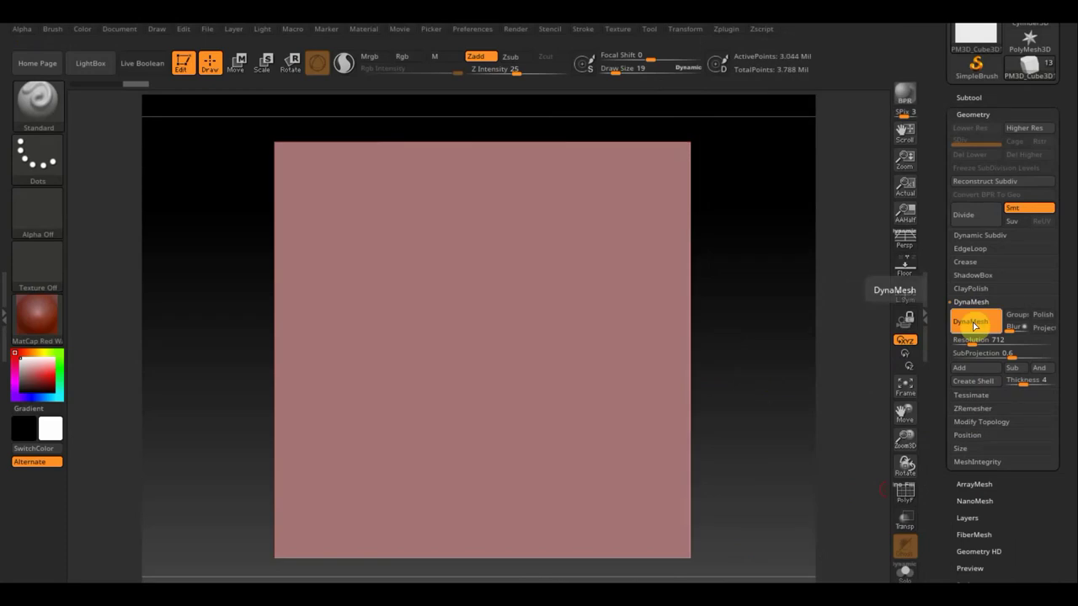
Step: Give the brush the Alpha 10 star and a DragRect stroke
click(49, 109)
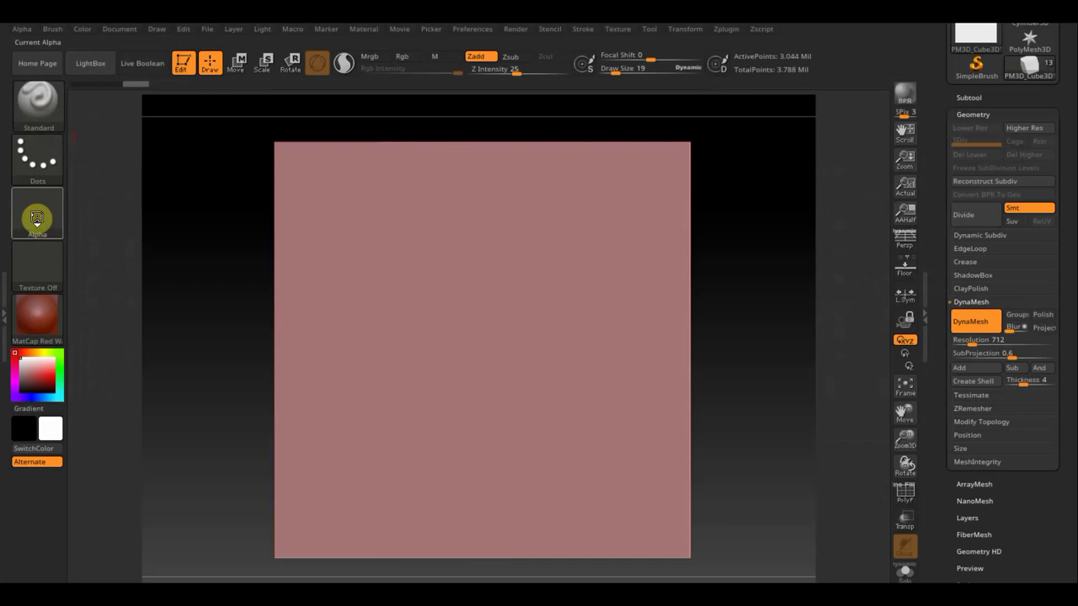
click(37, 219)
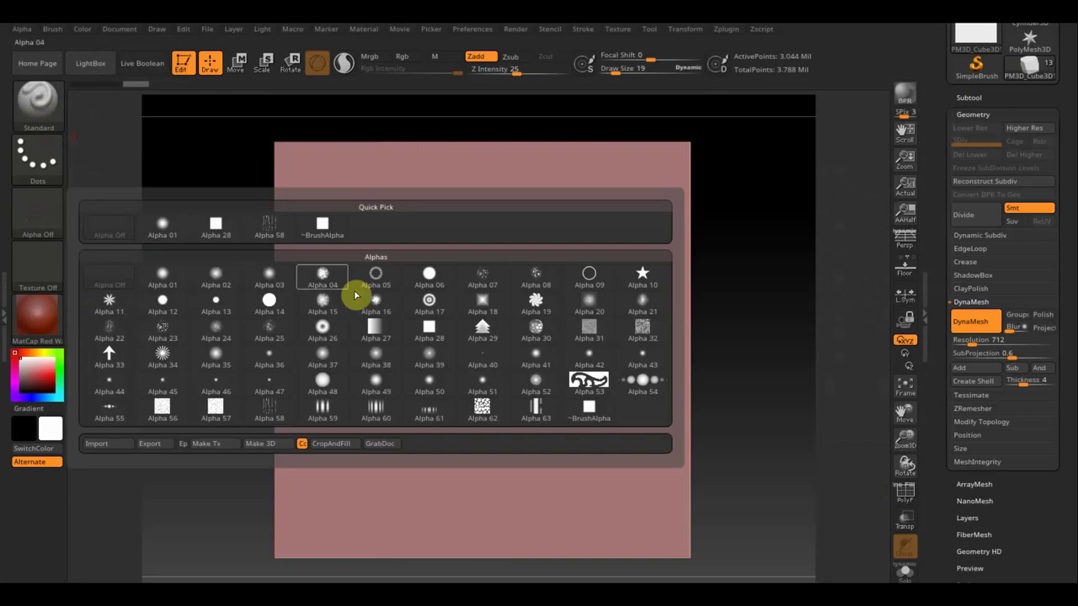
click(642, 275)
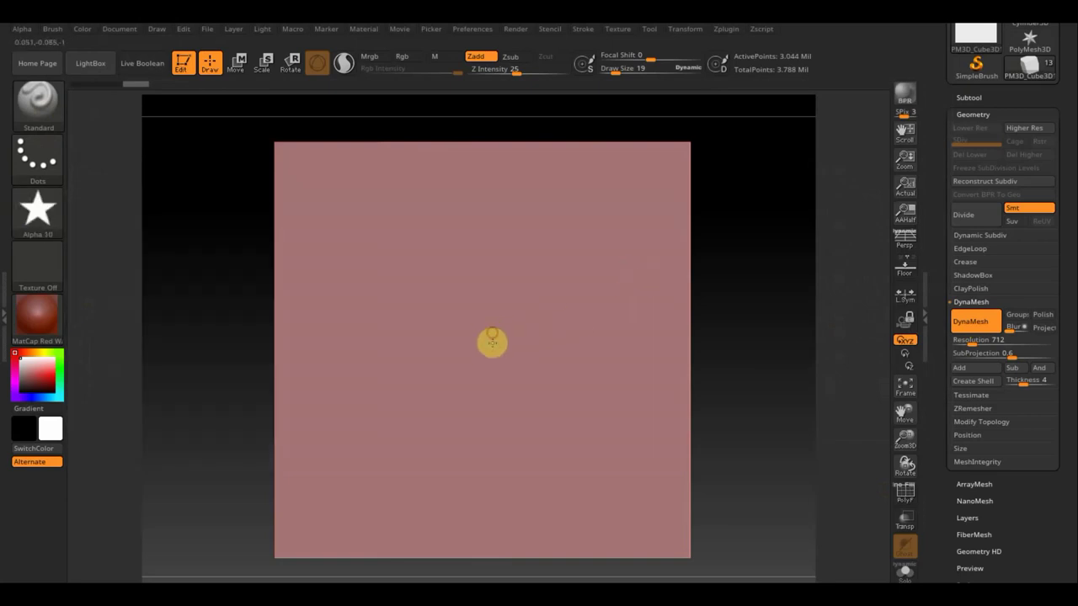
key(ctrl+z)
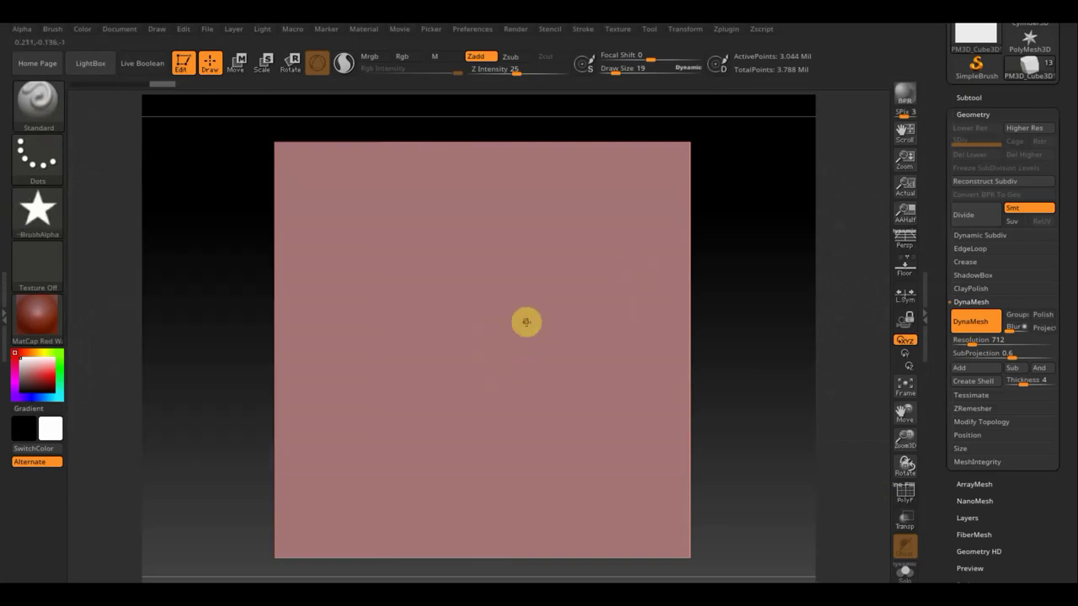
click(38, 156)
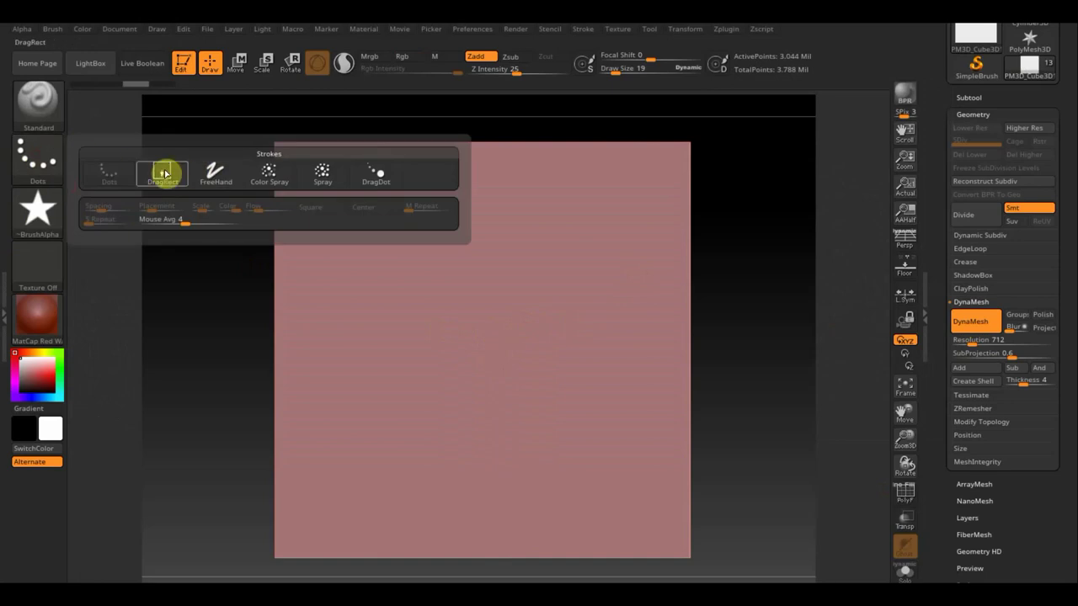
click(163, 174)
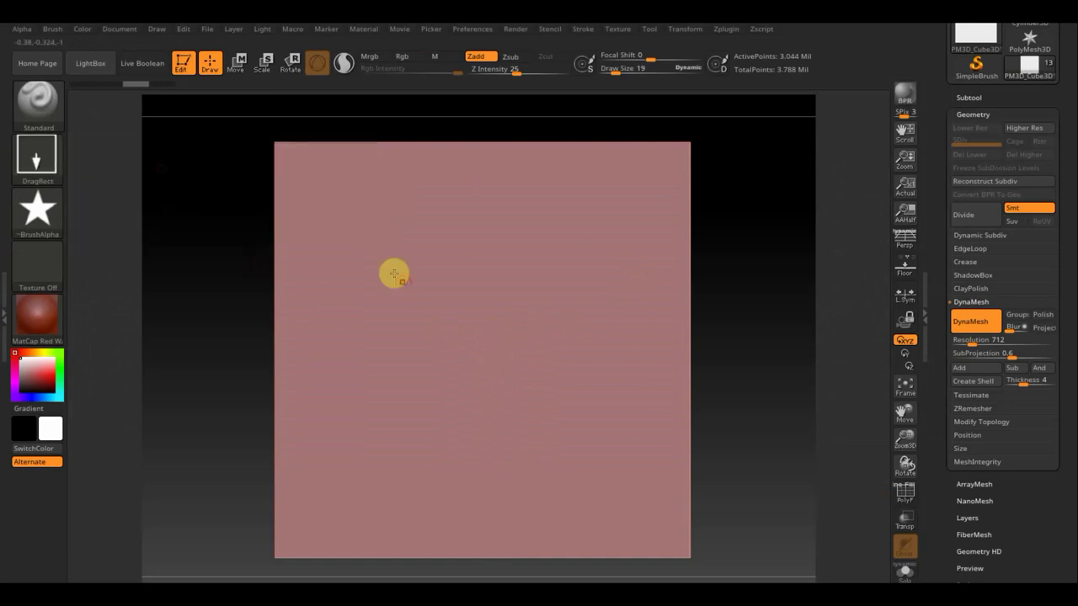
Step: Test-stamp a star on the cube's front face, undo it, and lower the draw size to 81
click(634, 75)
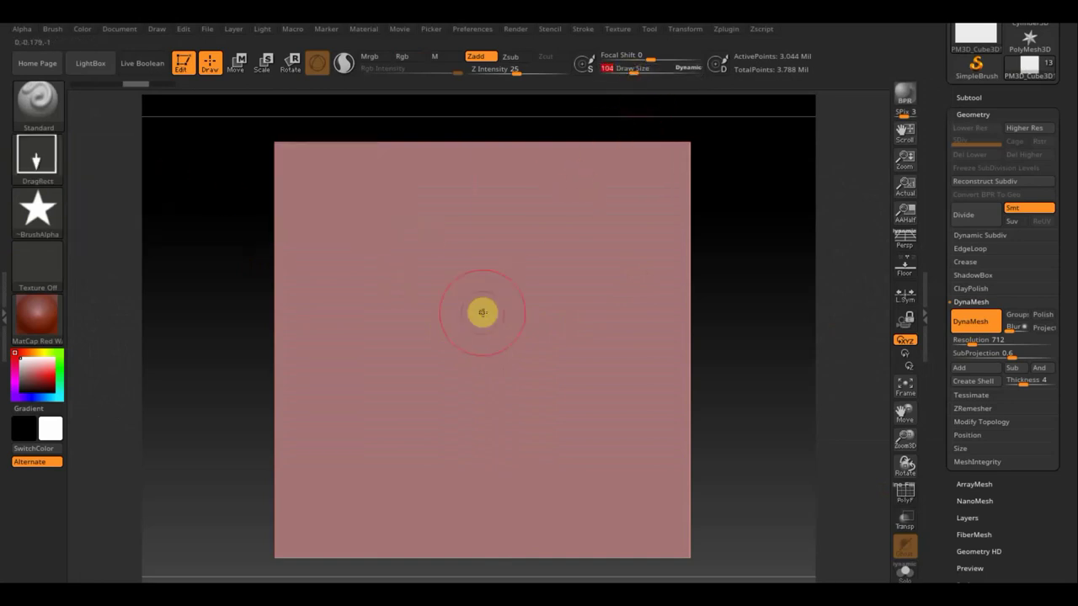
drag(487, 334, 522, 491)
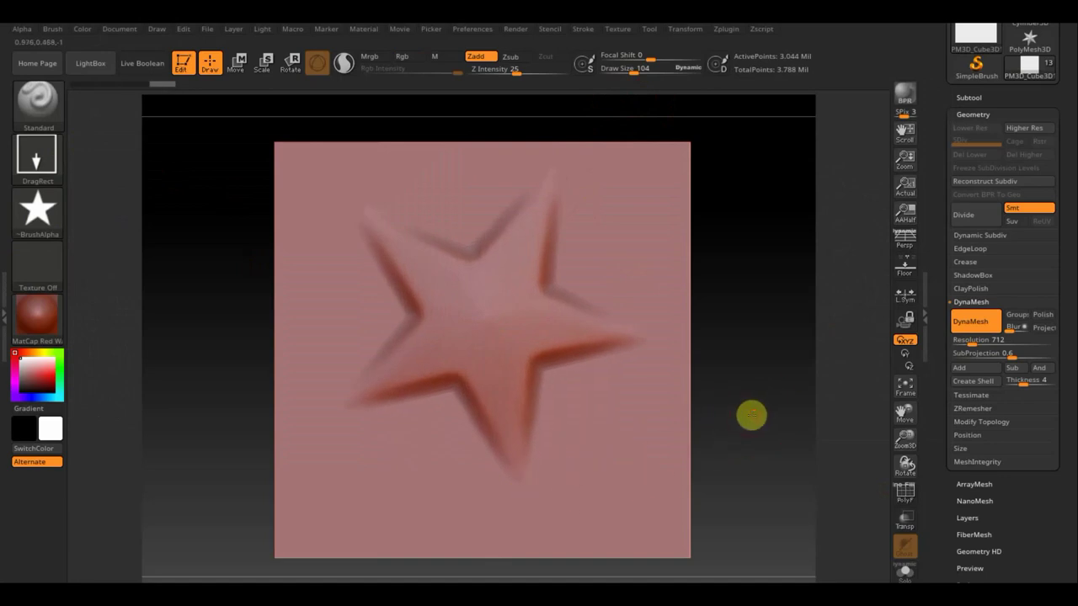
mouse_move(751, 414)
mouse_down()
mouse_move(695, 424)
mouse_move(761, 409)
mouse_up()
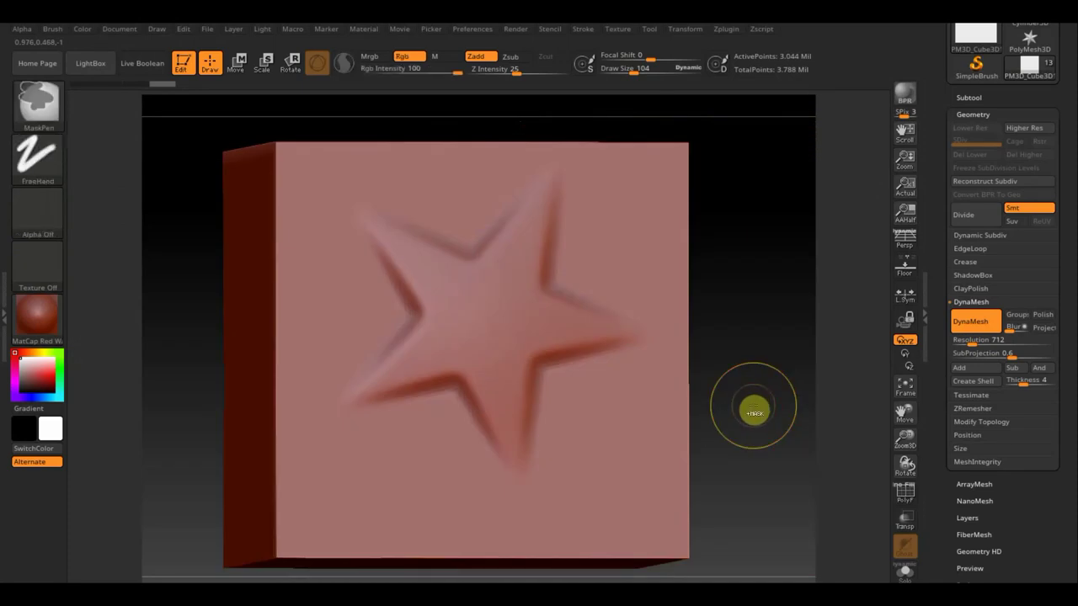
key(ctrl+z)
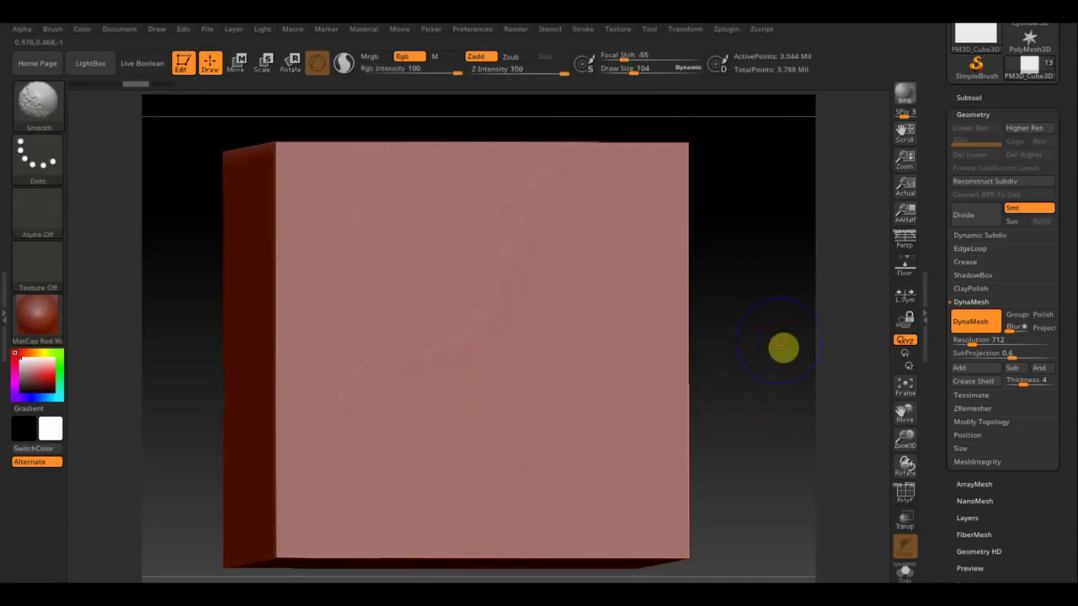
shift+drag(782, 346, 744, 228)
drag(633, 69, 633, 76)
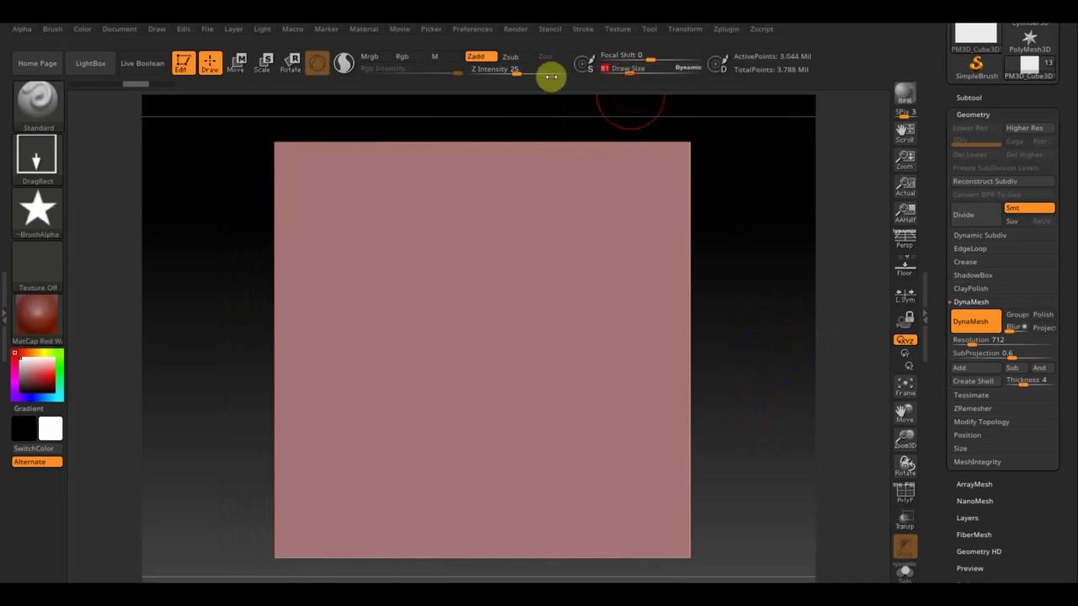
Step: Stamp a raised star from the block's centre at Z Intensity 60
drag(542, 76, 545, 75)
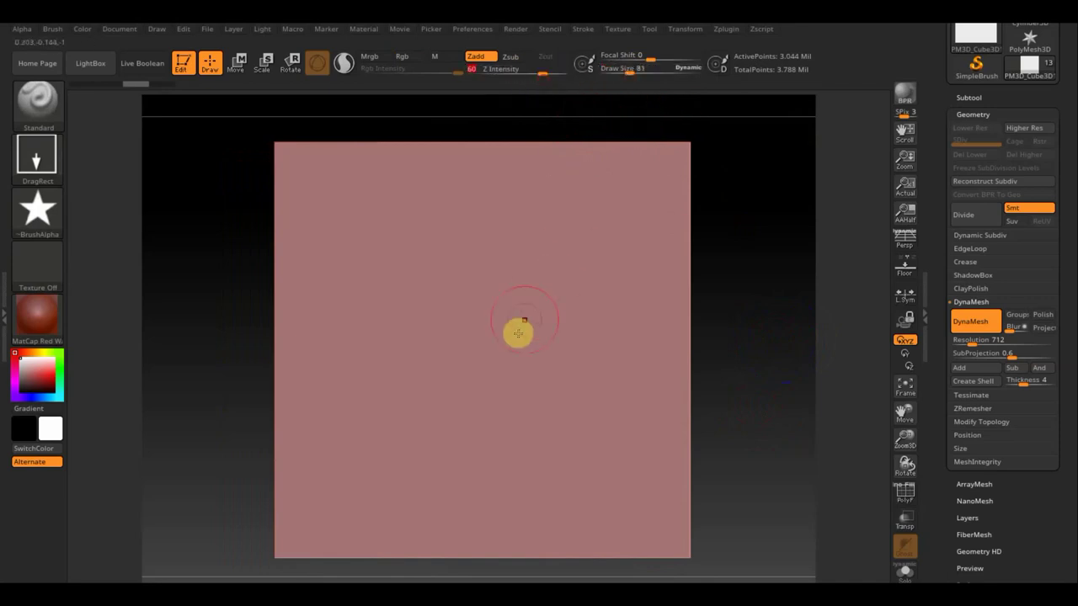
mouse_move(489, 326)
mouse_down()
mouse_move(616, 557)
mouse_move(561, 449)
mouse_up()
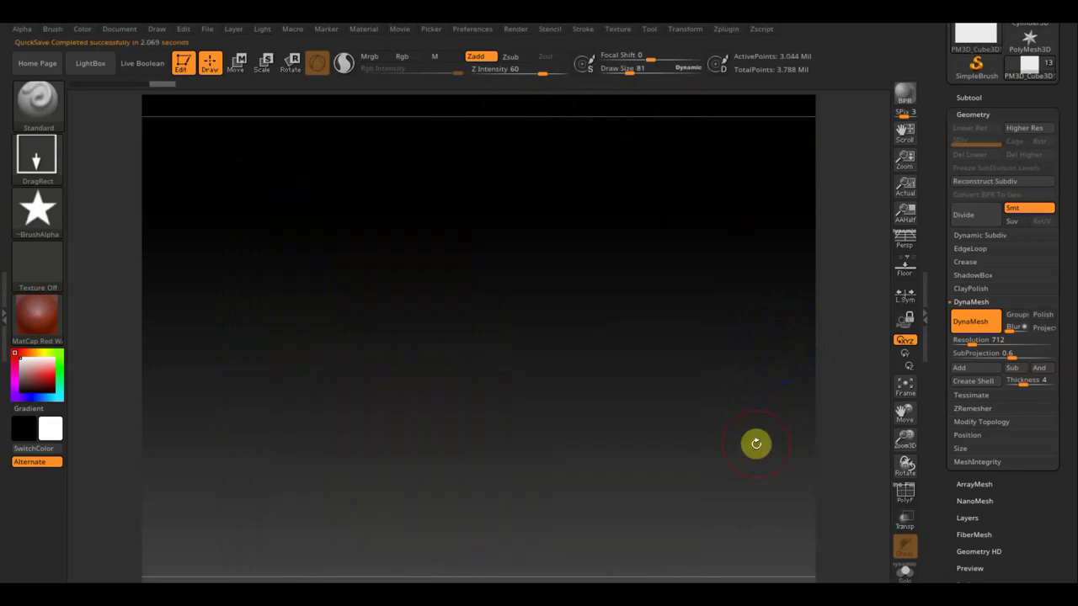
drag(755, 445, 691, 461)
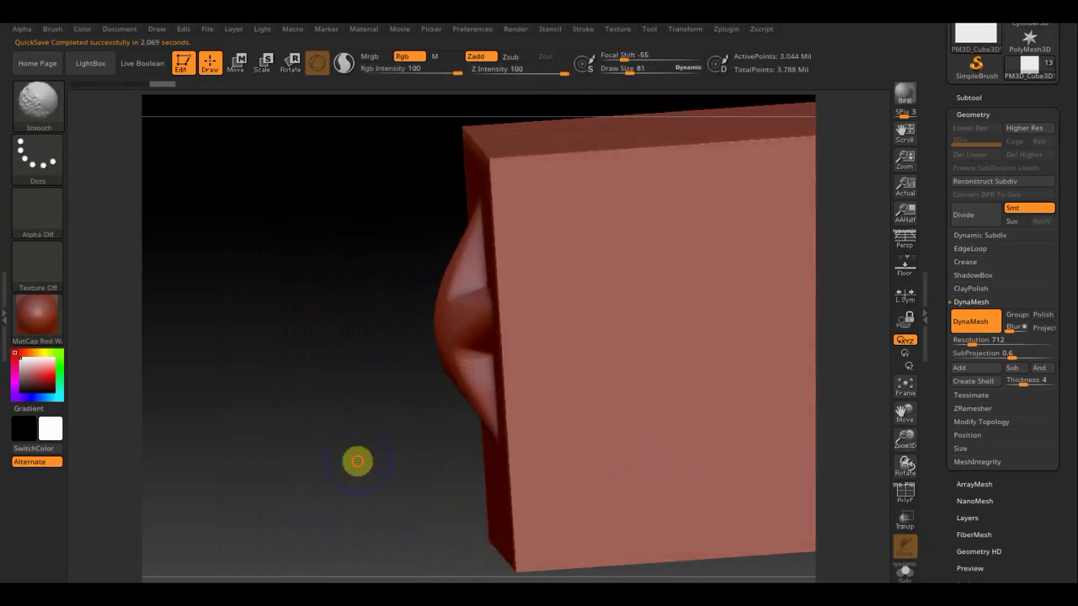
shift+drag(356, 460, 354, 462)
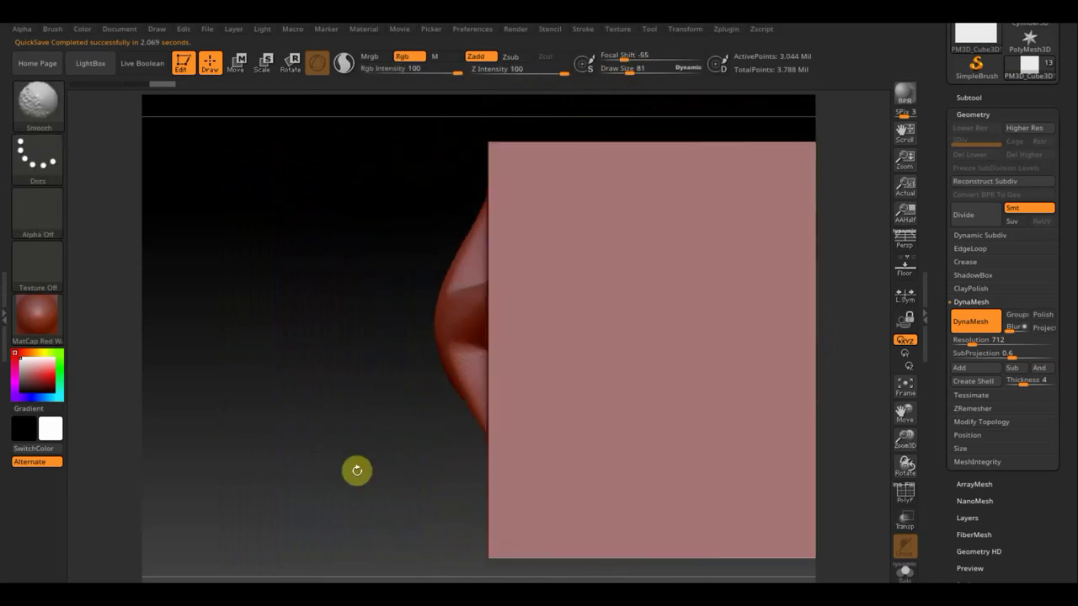
Step: Set the alpha to Alpha Off and switch to the TrimCurve brush
click(37, 208)
click(114, 230)
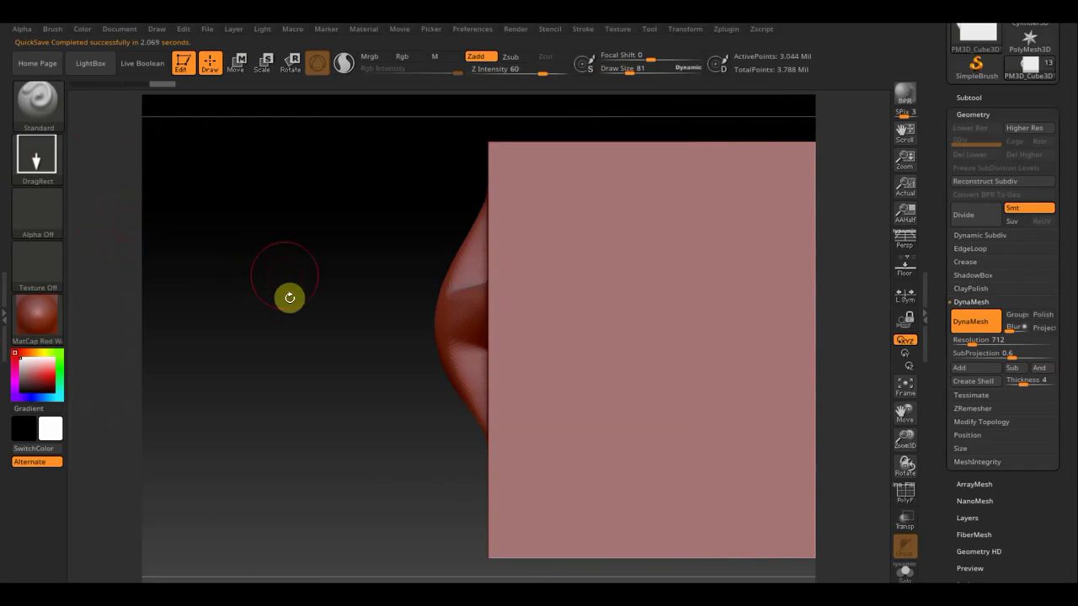
mouse_move(271, 384)
mouse_down()
mouse_move(250, 344)
mouse_move(223, 360)
mouse_move(239, 365)
mouse_up()
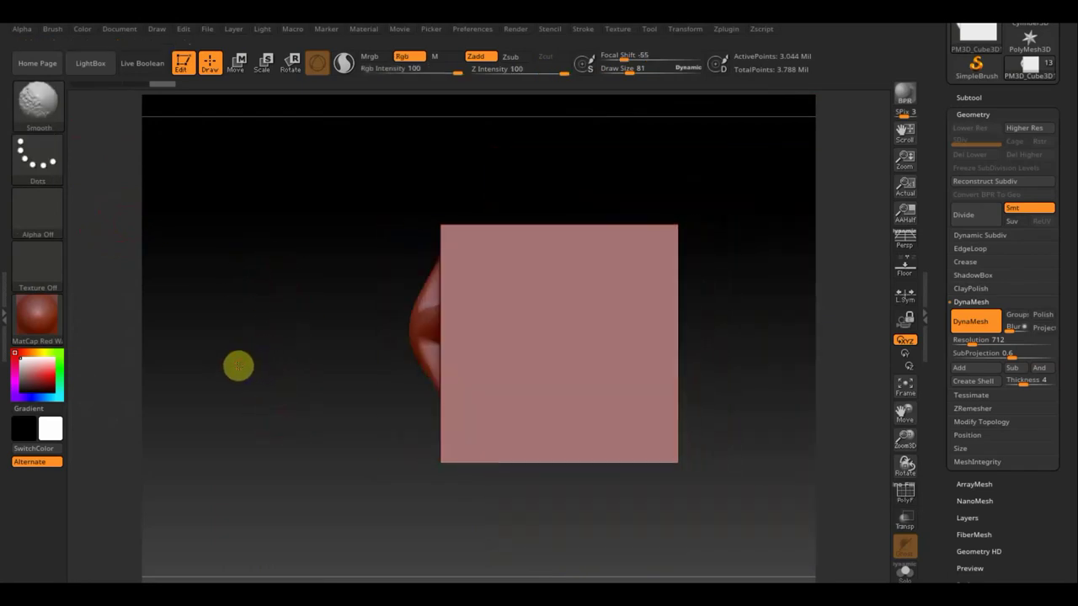
key(ctrl+shift)
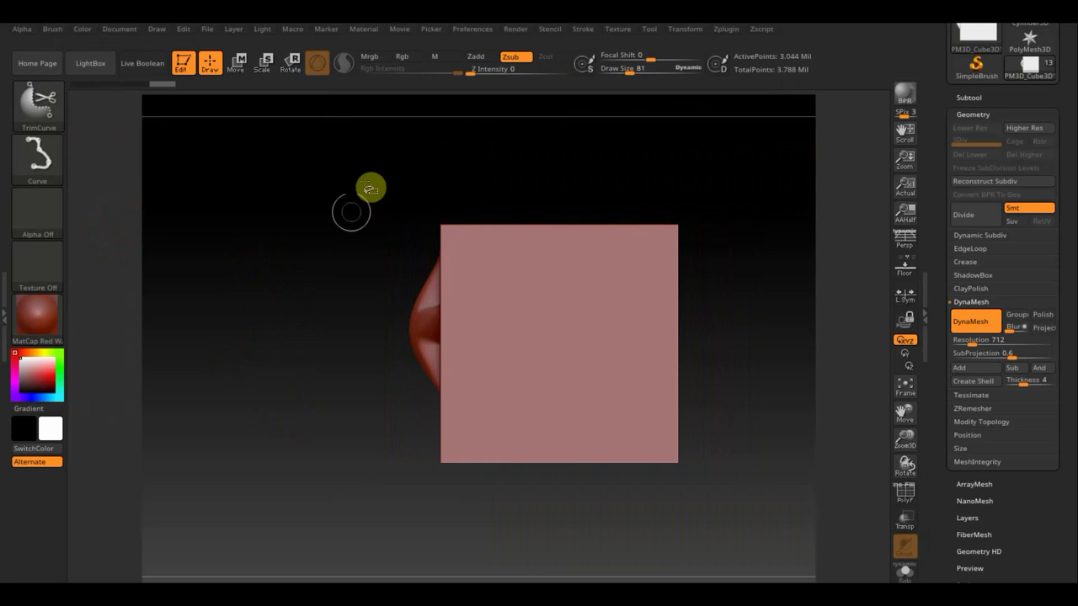
Step: Trim the block along its left edge with TrimCurve, leaving a thin plate bearing the star
ctrl+shift+drag(417, 127, 437, 535)
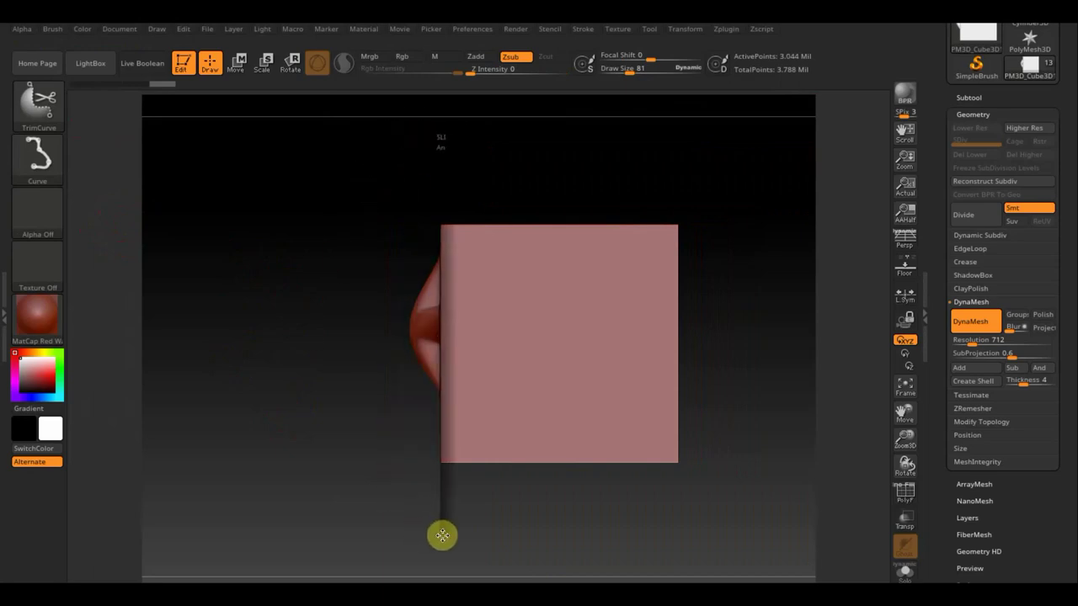
ctrl+shift+drag(442, 532, 441, 531)
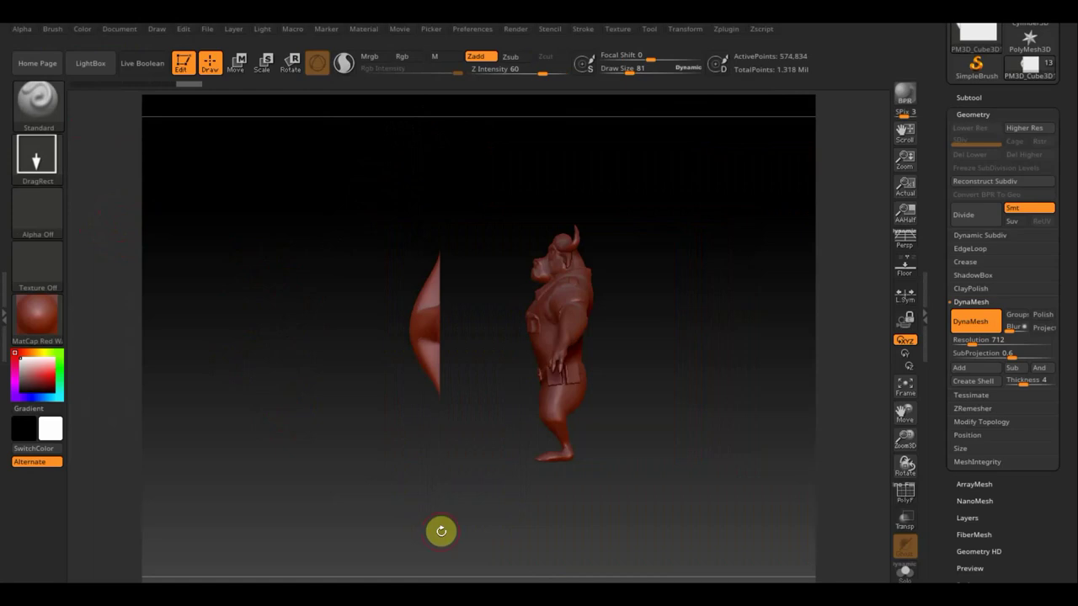
key(ctrl+z)
key(ctrl+shift+z)
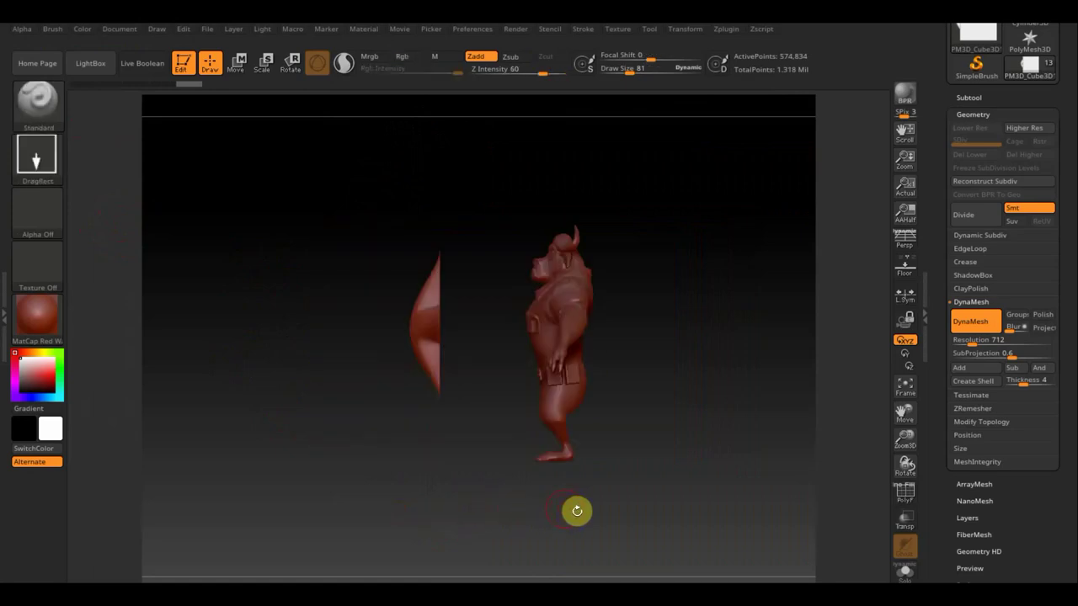
key(ctrl+z)
key(ctrl+shift+z)
key(ctrl+shift)
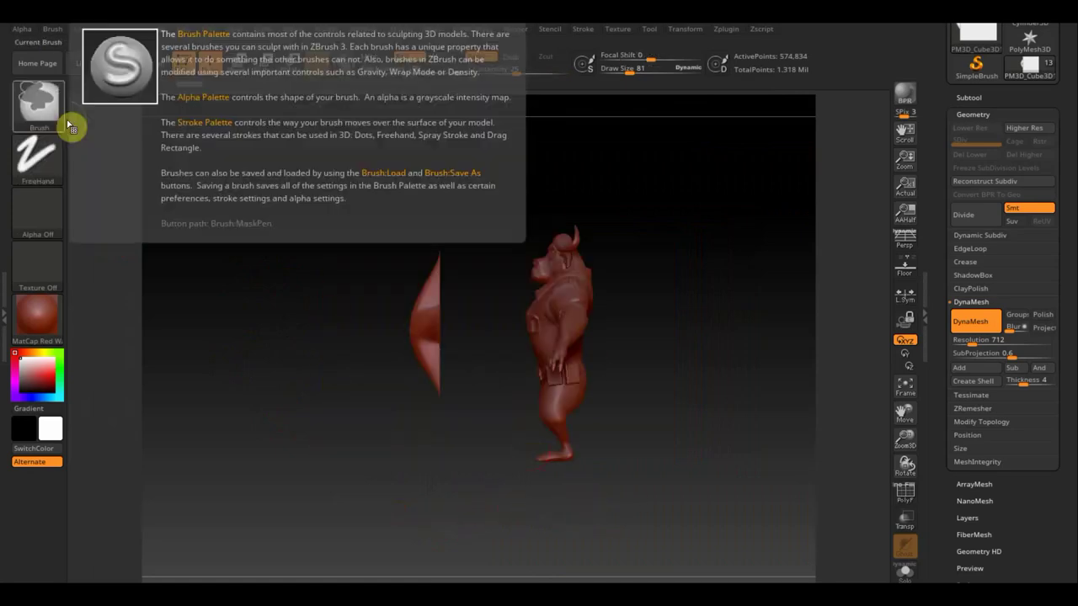
Step: Mask the star's raised part with a rectangular mask
mouse_move(311, 157)
ctrl+mouse_down()
mouse_move(431, 489)
mouse_move(498, 495)
mouse_move(633, 469)
ctrl+mouse_up()
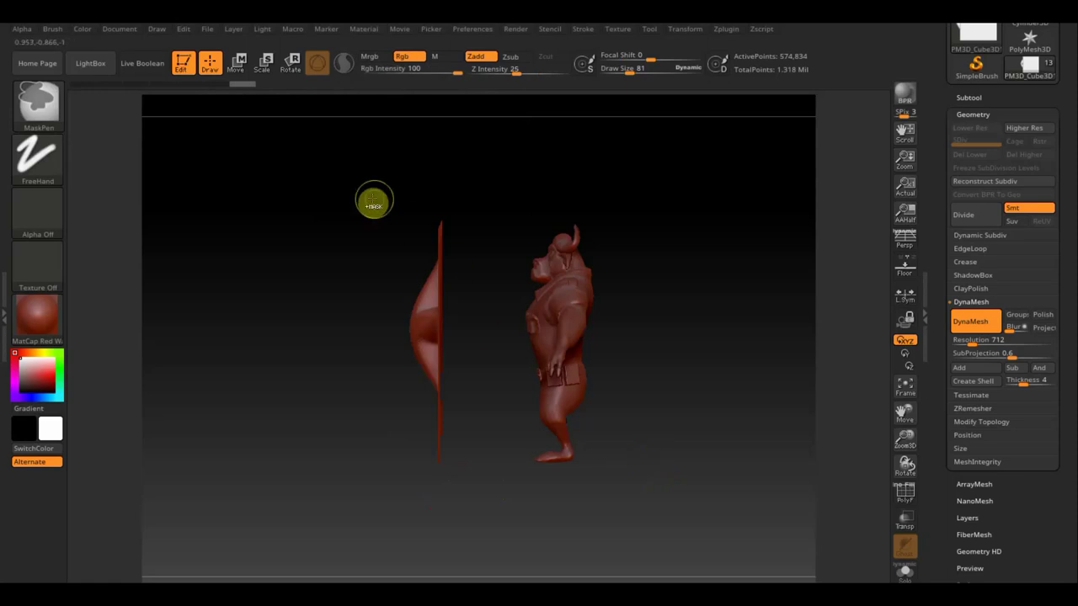
mouse_move(371, 199)
ctrl+mouse_down()
mouse_move(436, 425)
mouse_move(530, 438)
mouse_move(649, 414)
mouse_move(589, 416)
ctrl+mouse_up()
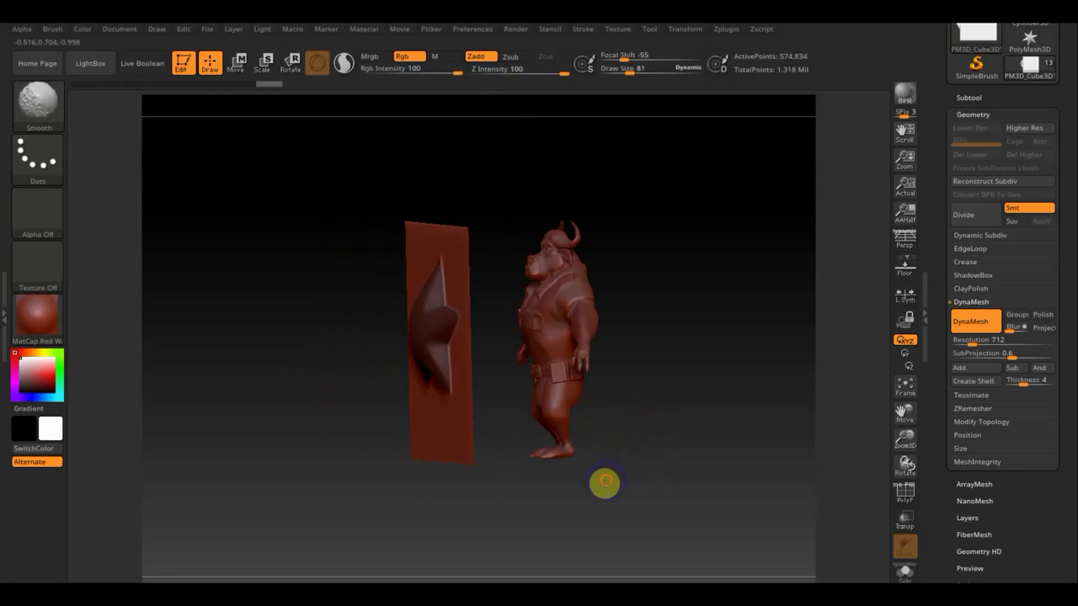
mouse_move(604, 483)
shift+mouse_down()
mouse_move(594, 469)
mouse_move(676, 474)
shift+mouse_up()
Step: Isolate the star by inverting the mask, hiding and deleting the plate, and closing its open back
key(ctrl)
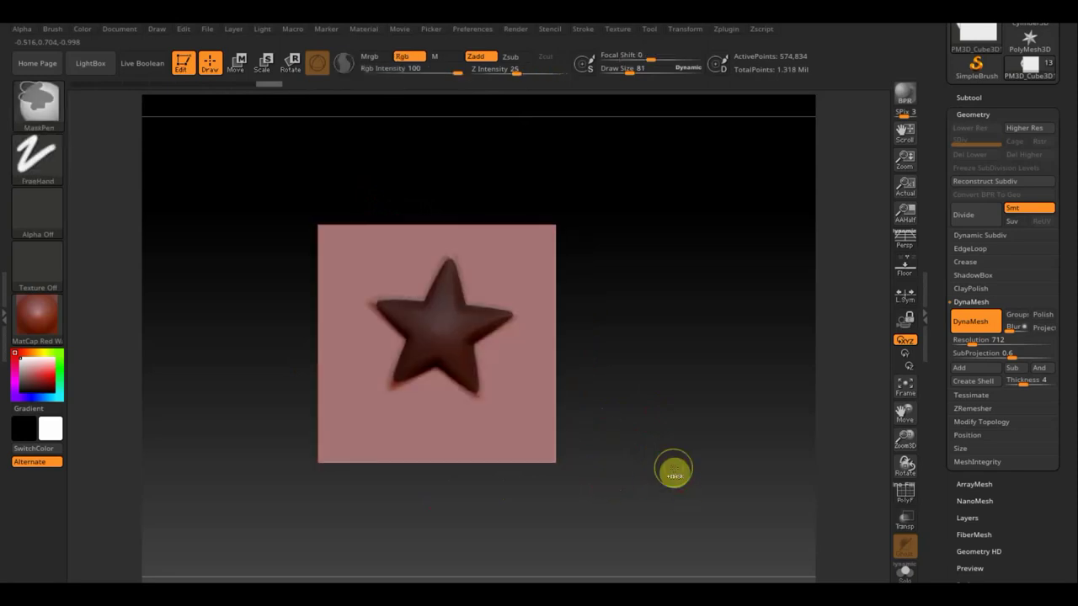
ctrl+click(673, 472)
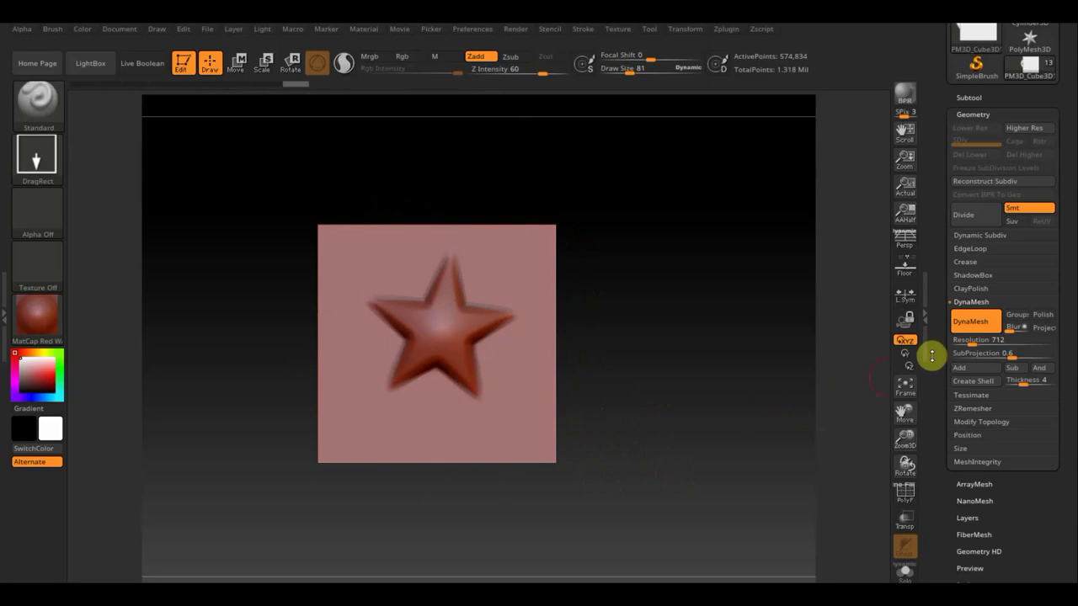
click(982, 421)
click(977, 401)
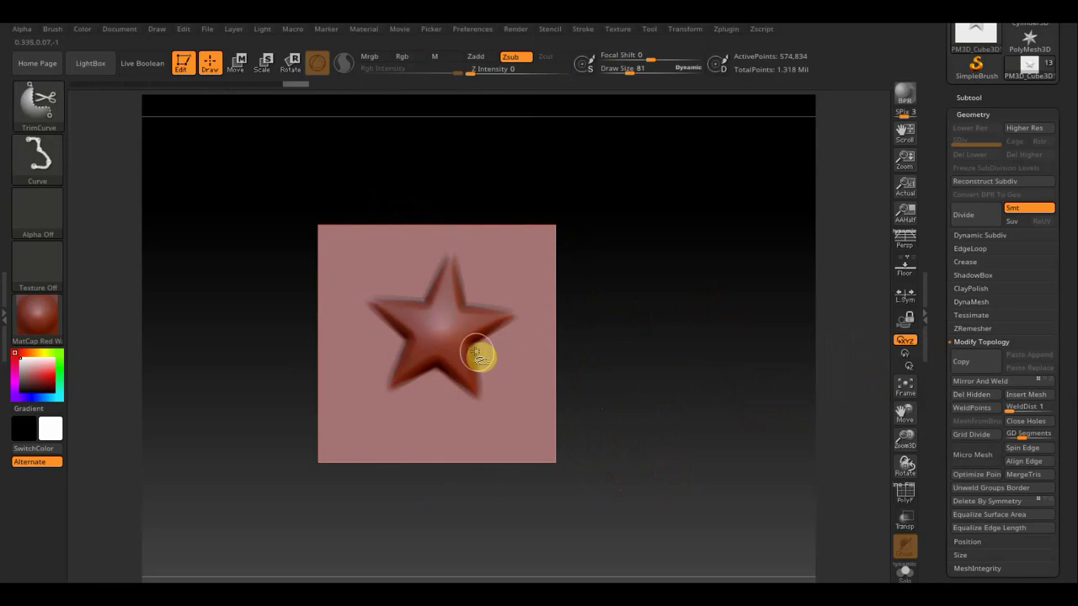
ctrl+shift+click(445, 342)
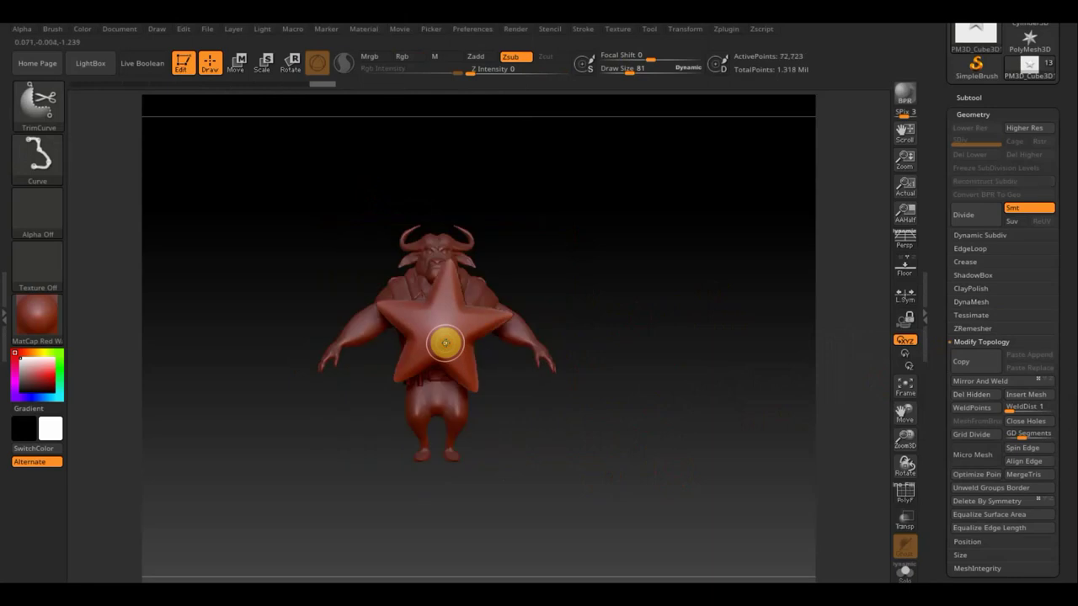
click(984, 396)
mouse_move(698, 395)
mouse_down()
mouse_move(606, 411)
mouse_move(621, 412)
mouse_up()
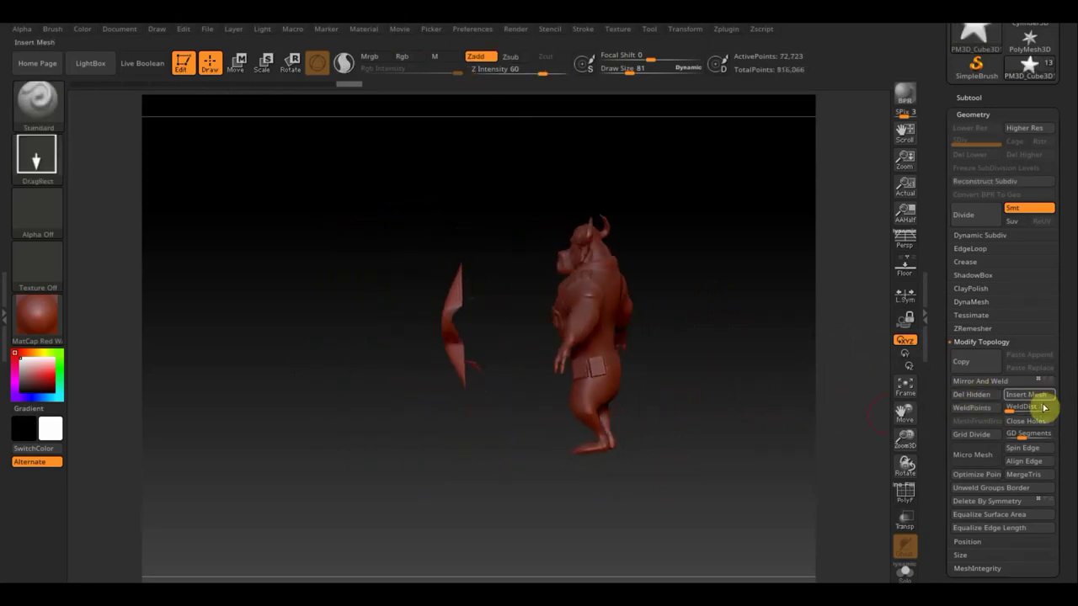
click(1029, 422)
mouse_move(830, 438)
mouse_down()
mouse_move(715, 457)
mouse_move(828, 433)
mouse_move(760, 435)
mouse_up()
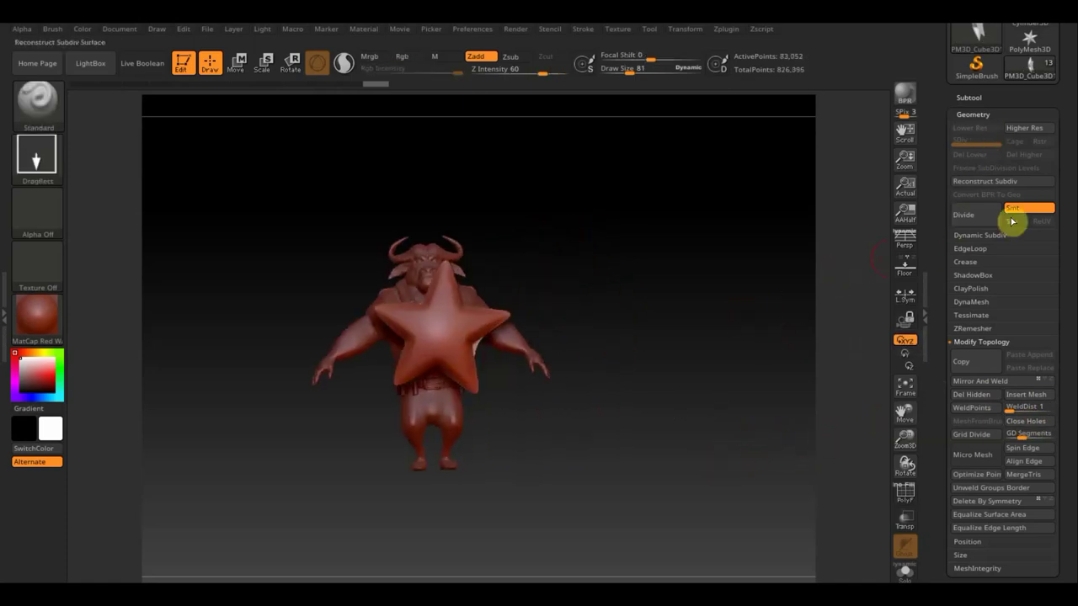
Step: DynaMesh the star at resolution 312 down to 32,043 points and return to a straight front view
click(977, 303)
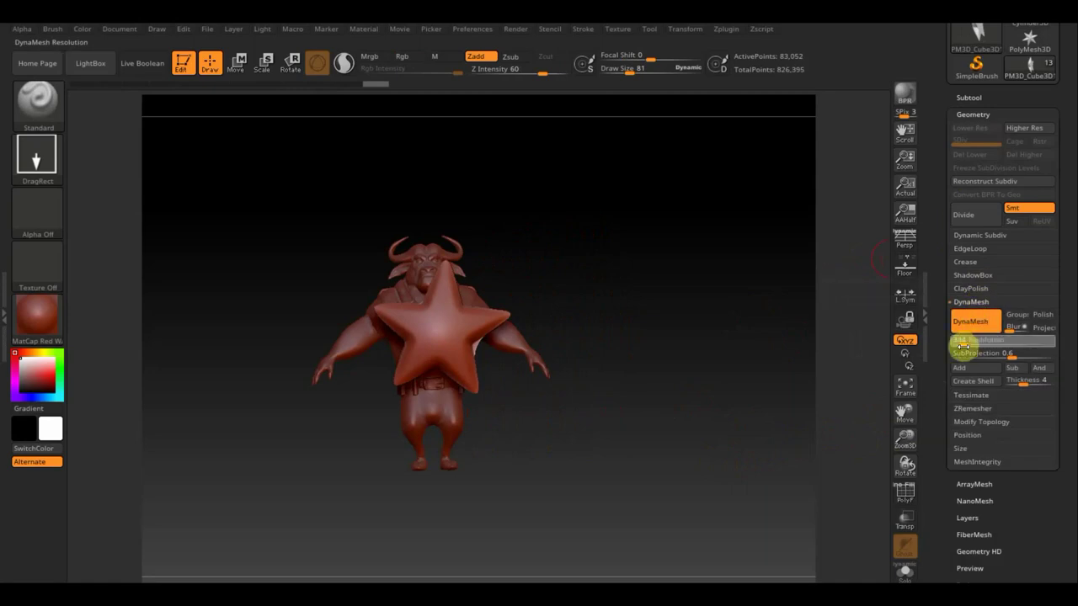
key(Return)
click(975, 322)
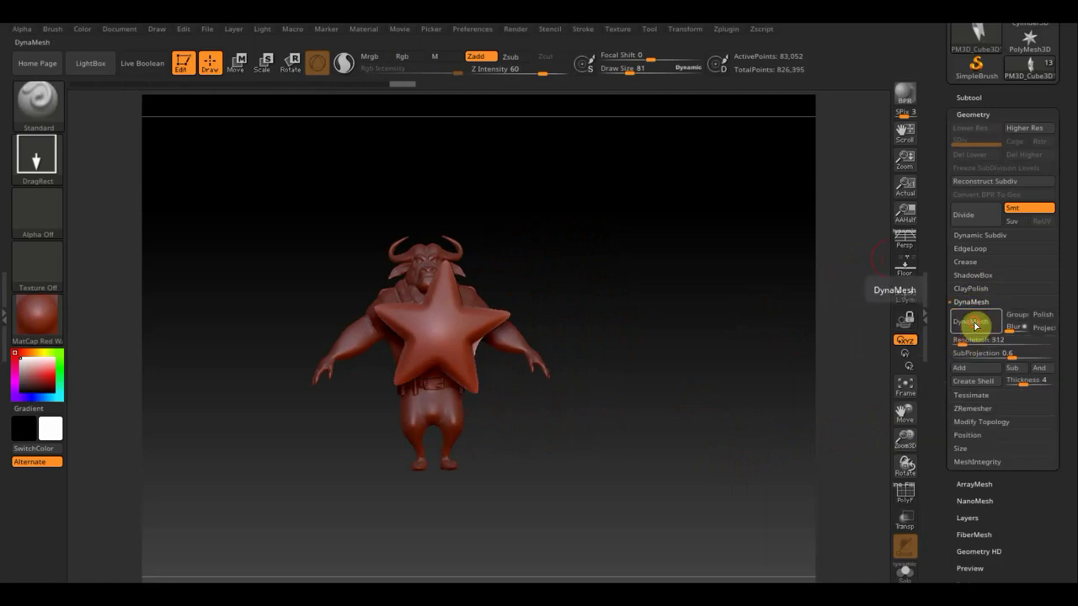
drag(722, 334, 582, 356)
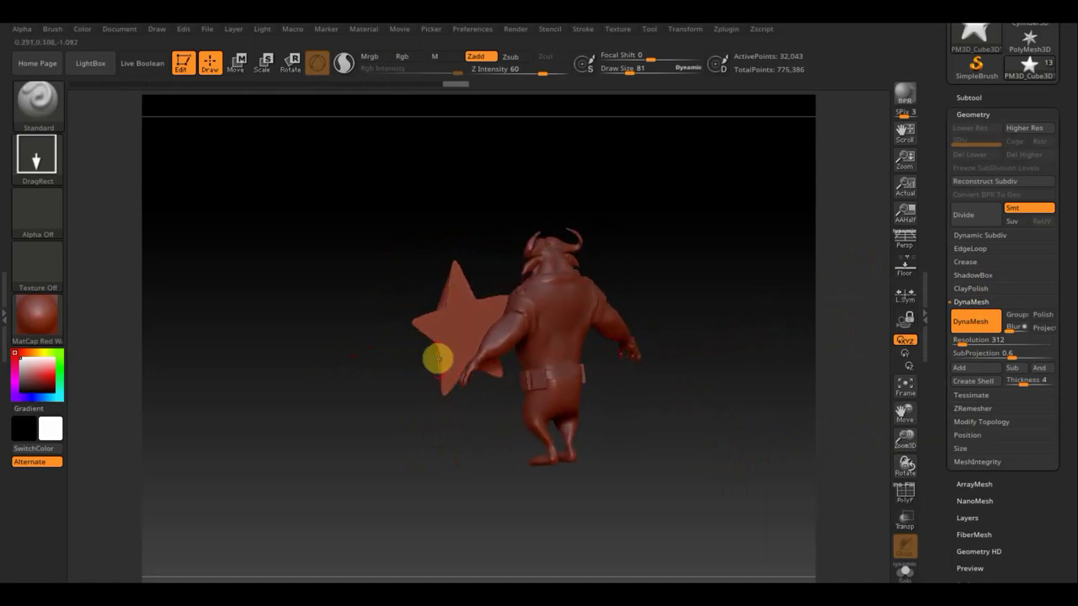
key(shift)
drag(370, 378, 555, 392)
mouse_move(612, 419)
mouse_down()
mouse_move(620, 447)
mouse_move(625, 426)
mouse_up()
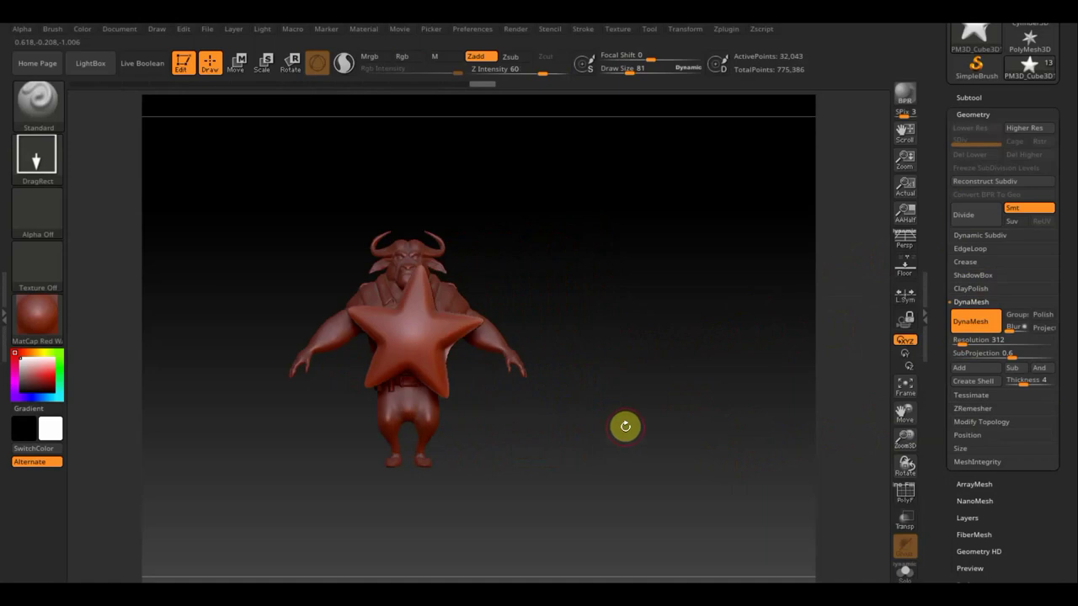
Step: Nudge the star's rotation and position with the Transpose gizmo
click(236, 66)
drag(444, 296, 441, 297)
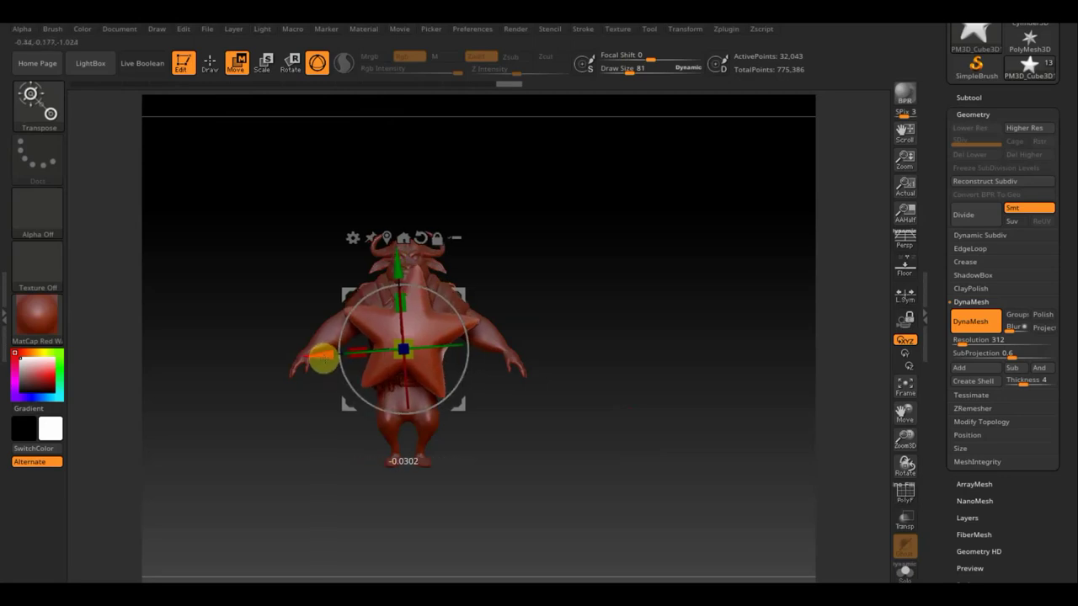
mouse_move(326, 355)
mouse_down()
mouse_move(314, 364)
mouse_move(330, 339)
mouse_up()
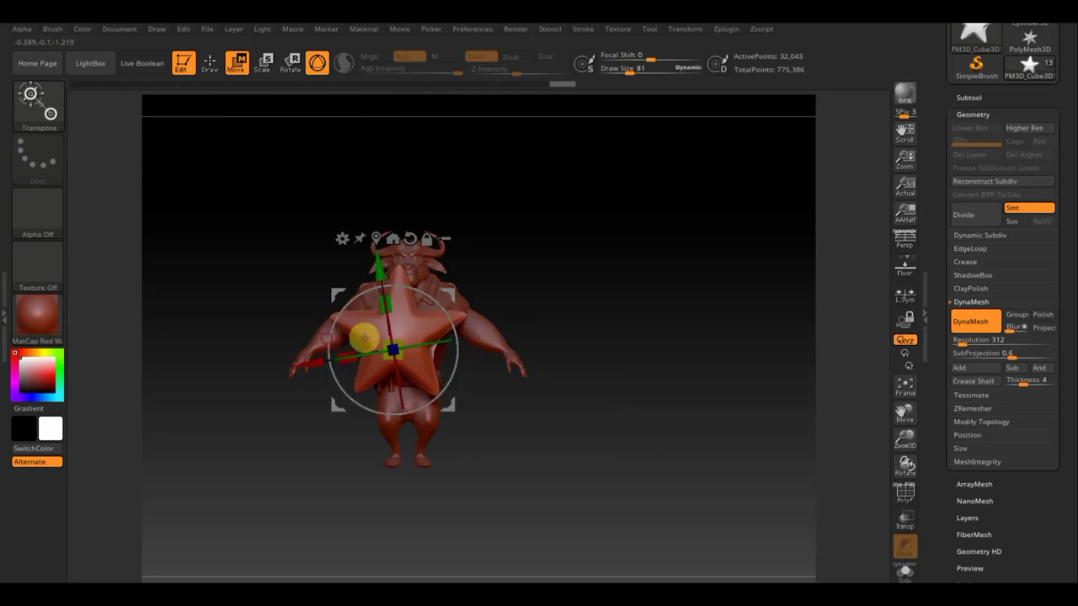
drag(455, 296, 455, 296)
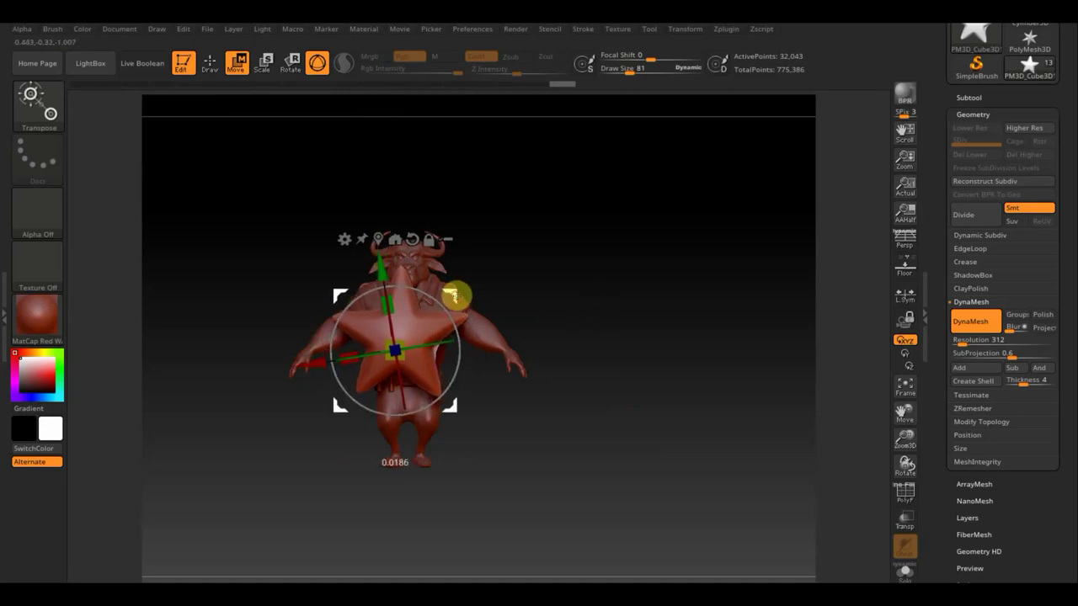
Step: Mirror and weld the star to 33,790 points and undo the stray position moves
click(1005, 422)
click(995, 383)
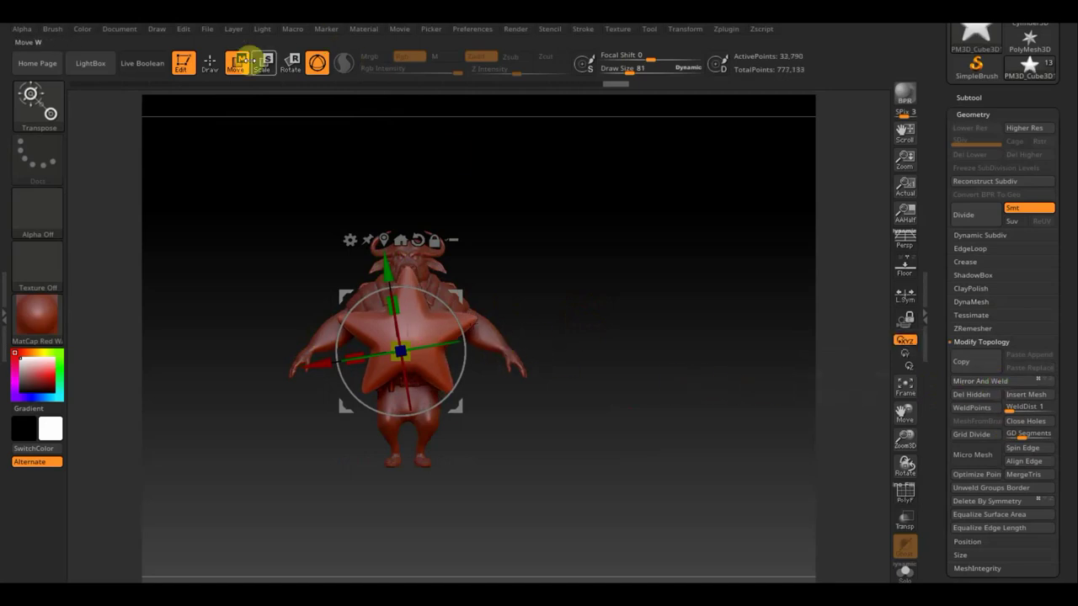
click(211, 66)
key(ctrl+z)
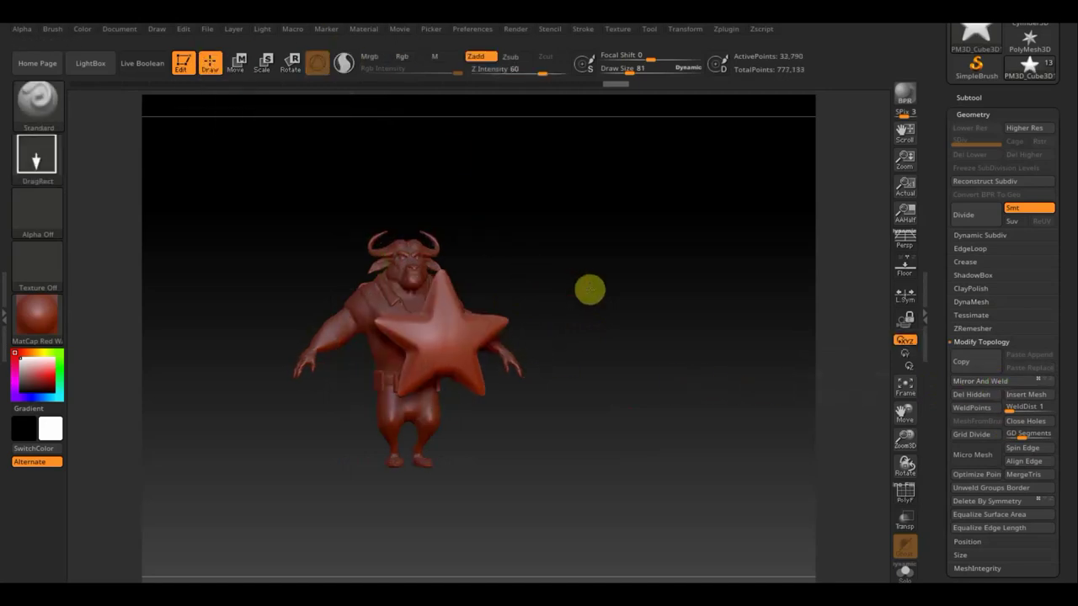
key(ctrl+z)
key(ctrl+z)
key(ctrl+z)
key(ctrl+z)
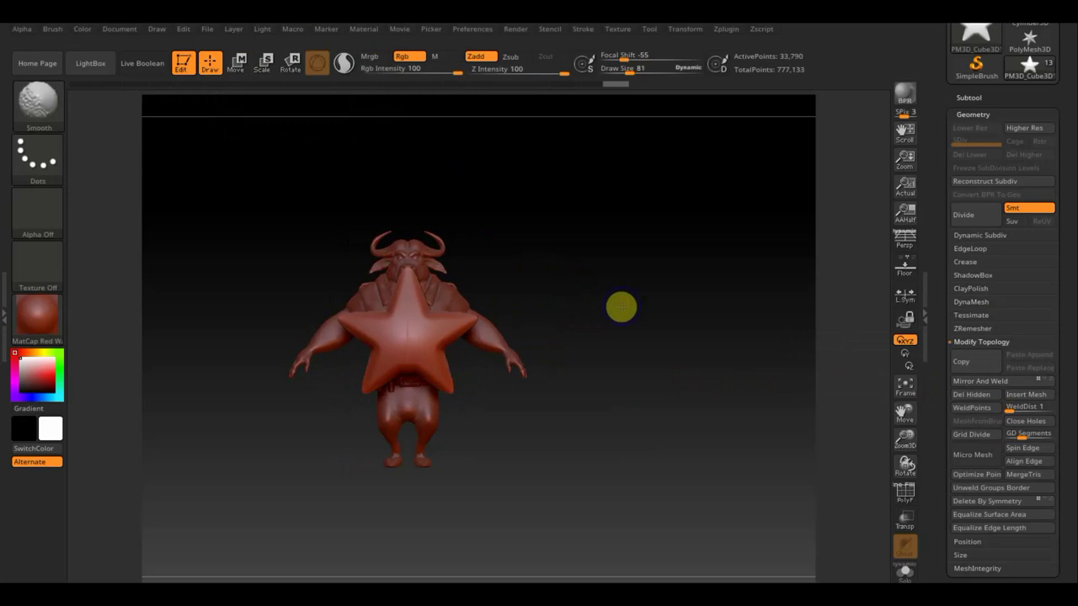
key(ctrl+z)
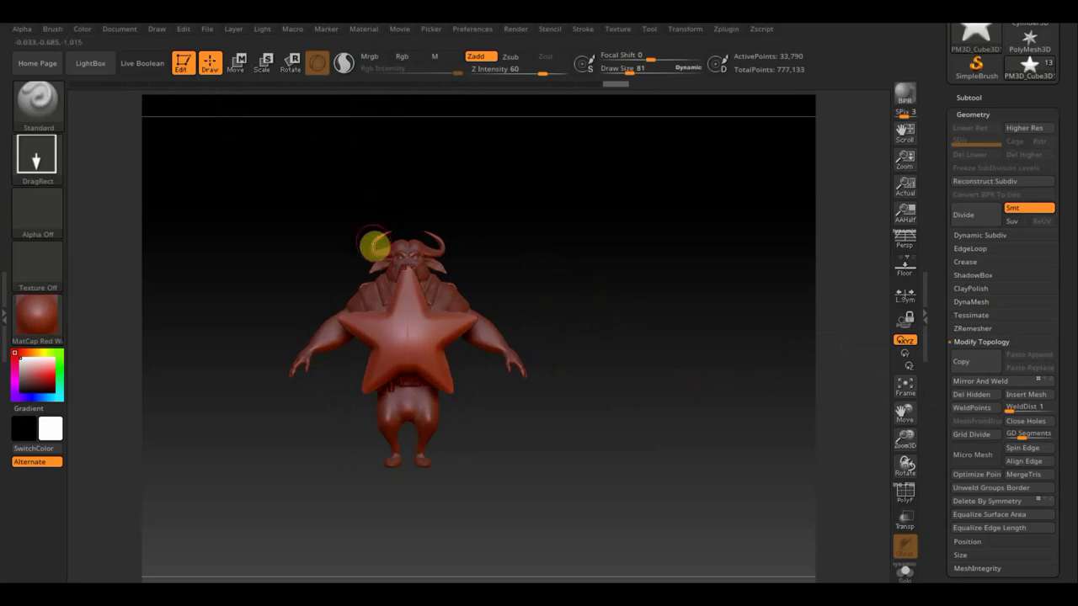
Step: Scale the star down to about 40%, flatten its depth, and move it left and up
click(241, 61)
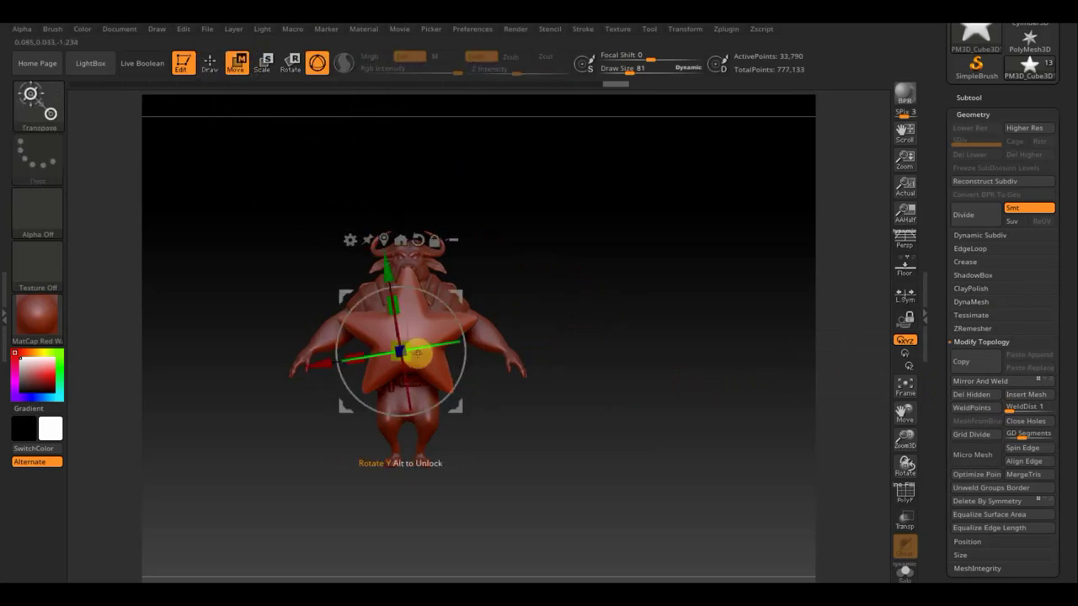
drag(405, 357, 392, 343)
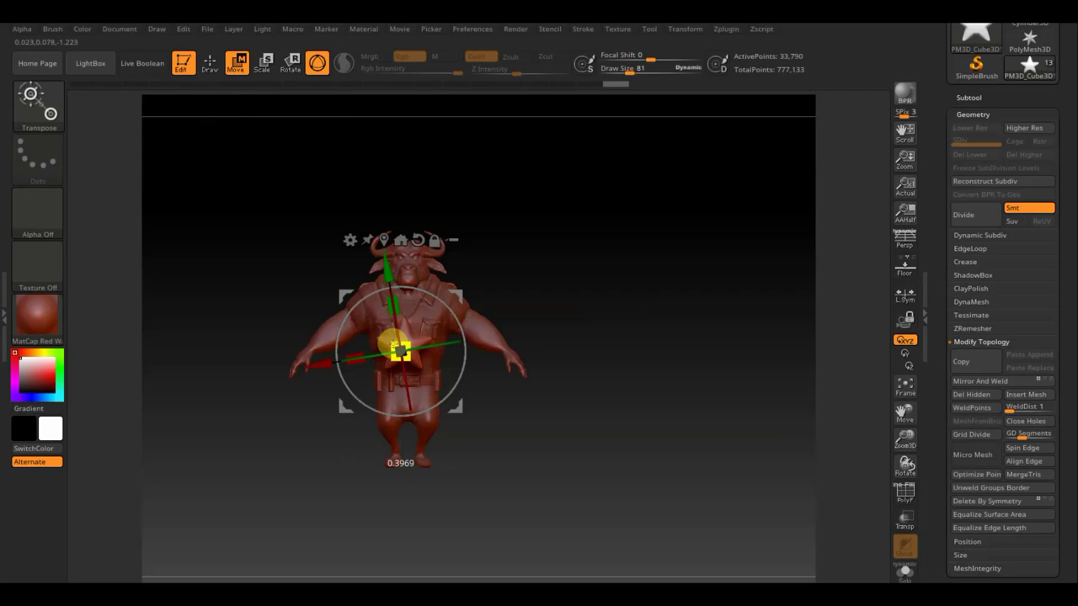
mouse_move(584, 320)
mouse_down()
mouse_move(528, 331)
mouse_move(560, 340)
mouse_move(611, 508)
mouse_move(409, 393)
mouse_up()
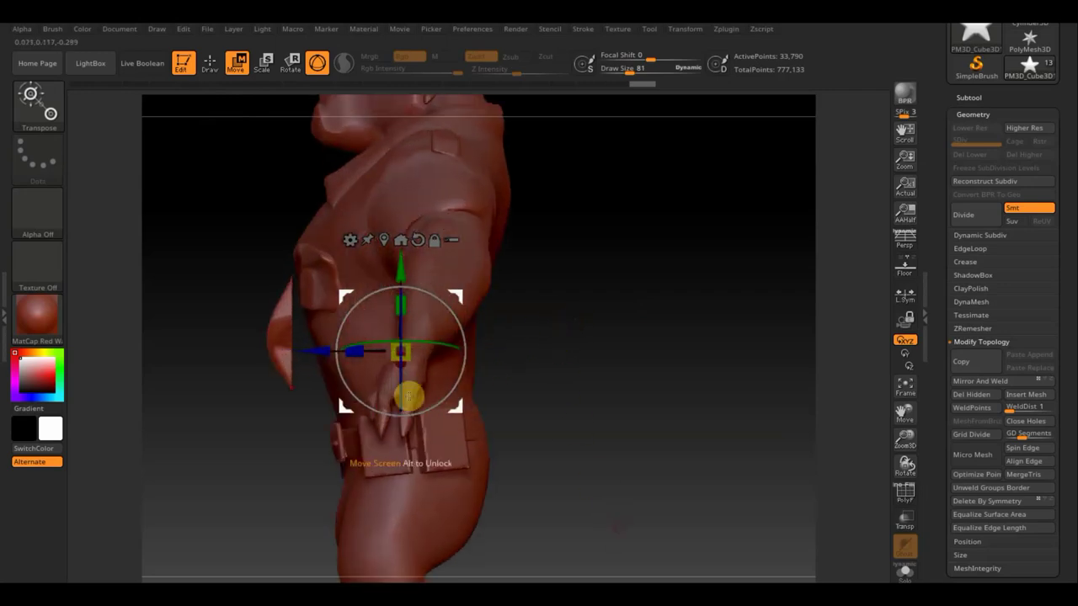
drag(358, 352, 362, 352)
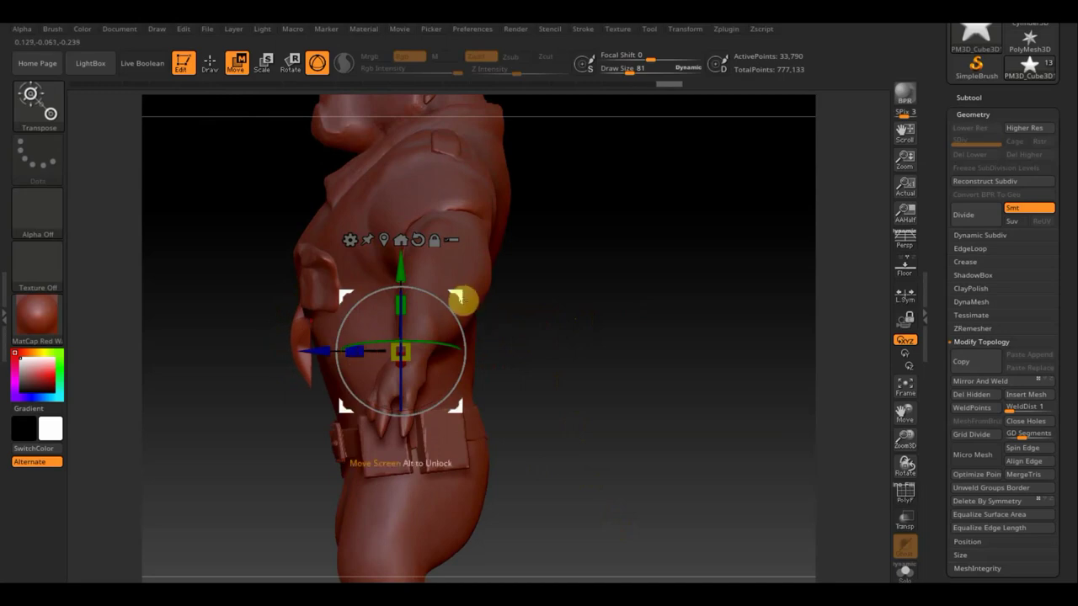
drag(459, 298, 395, 281)
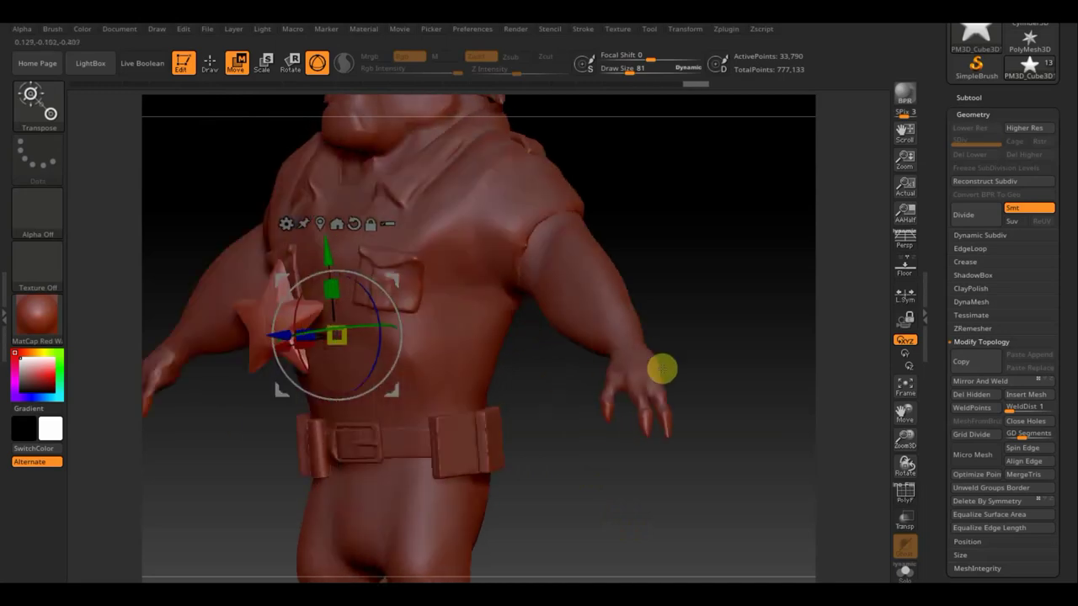
drag(709, 368, 560, 450)
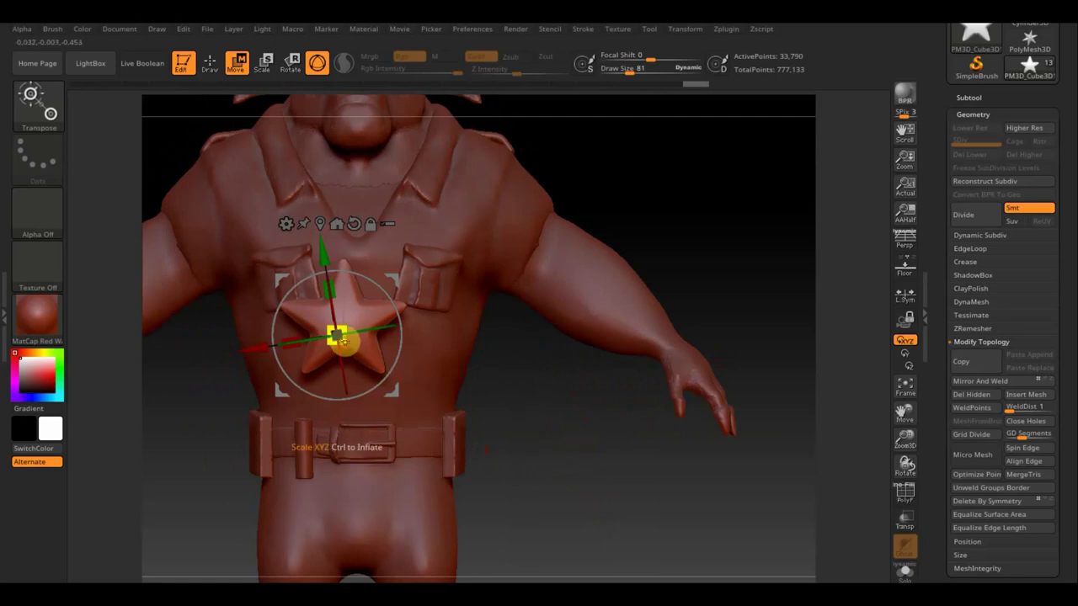
Step: Shrink the star into a small badge, move it up to the collar, and rotate it onto the shoulder
drag(343, 341, 329, 326)
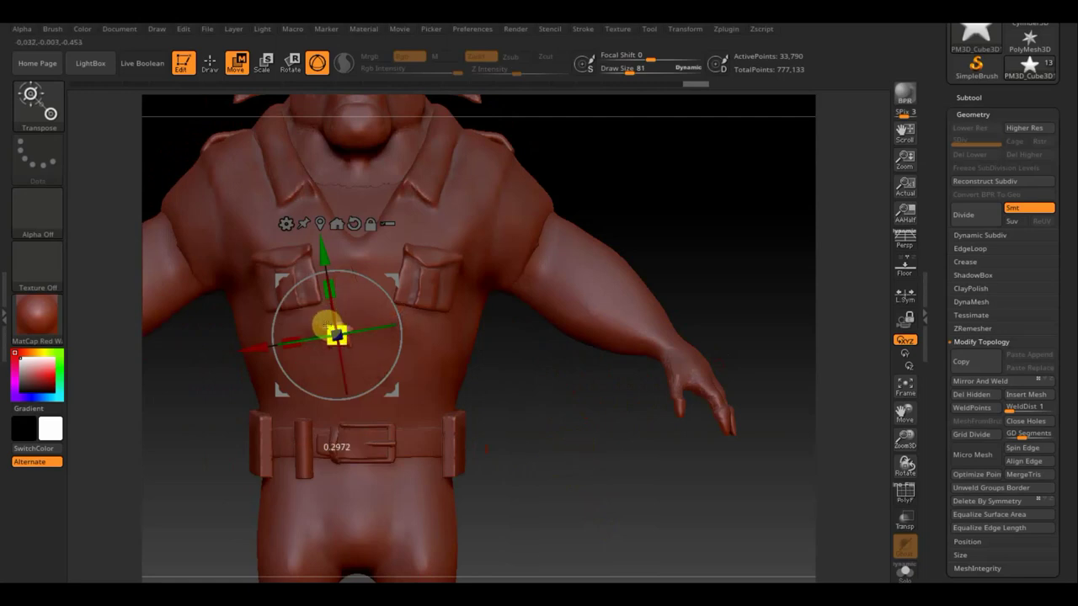
drag(321, 256, 238, 112)
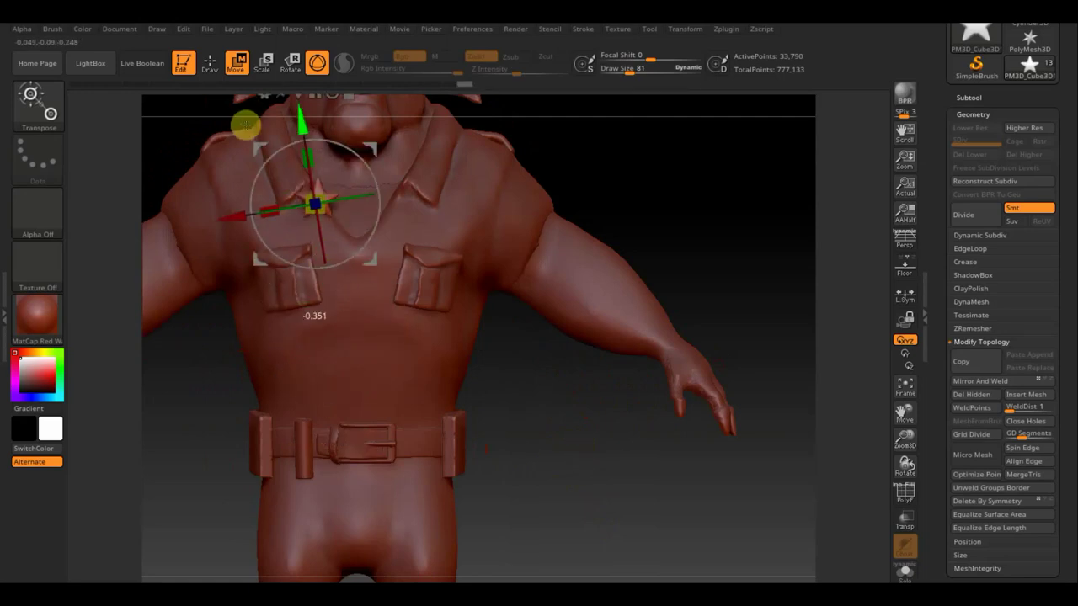
mouse_move(353, 173)
mouse_down()
mouse_move(286, 186)
mouse_move(345, 137)
mouse_move(356, 137)
mouse_move(369, 164)
mouse_up()
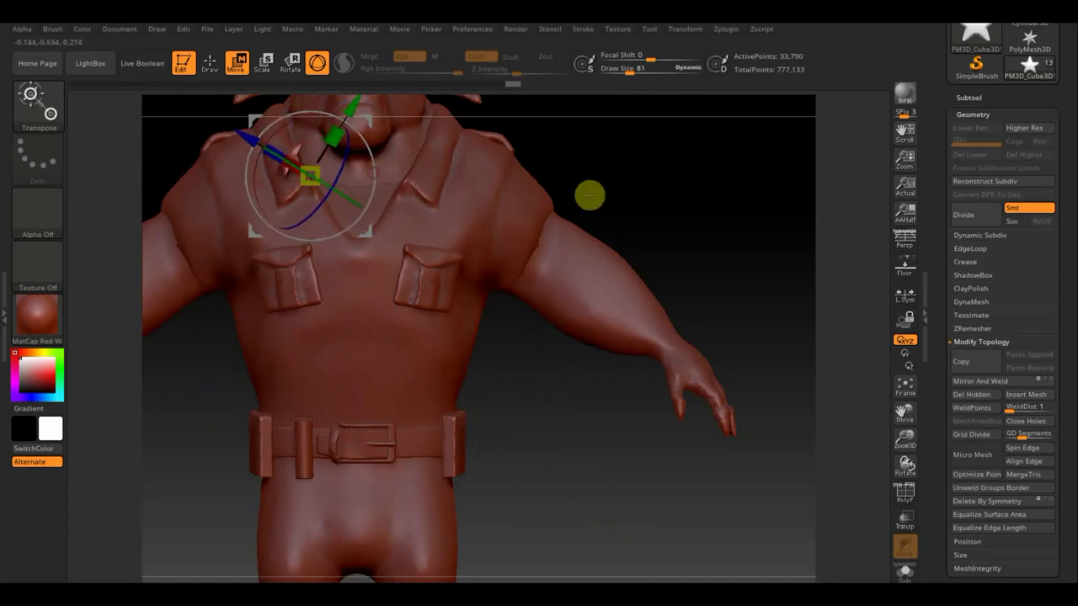
drag(589, 193, 506, 134)
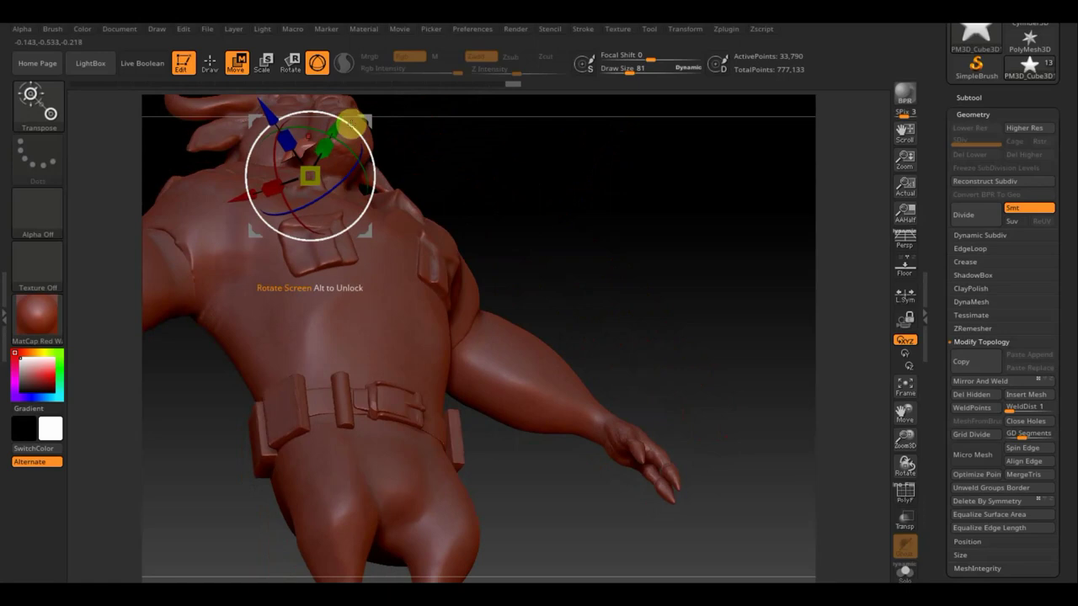
drag(354, 125, 366, 150)
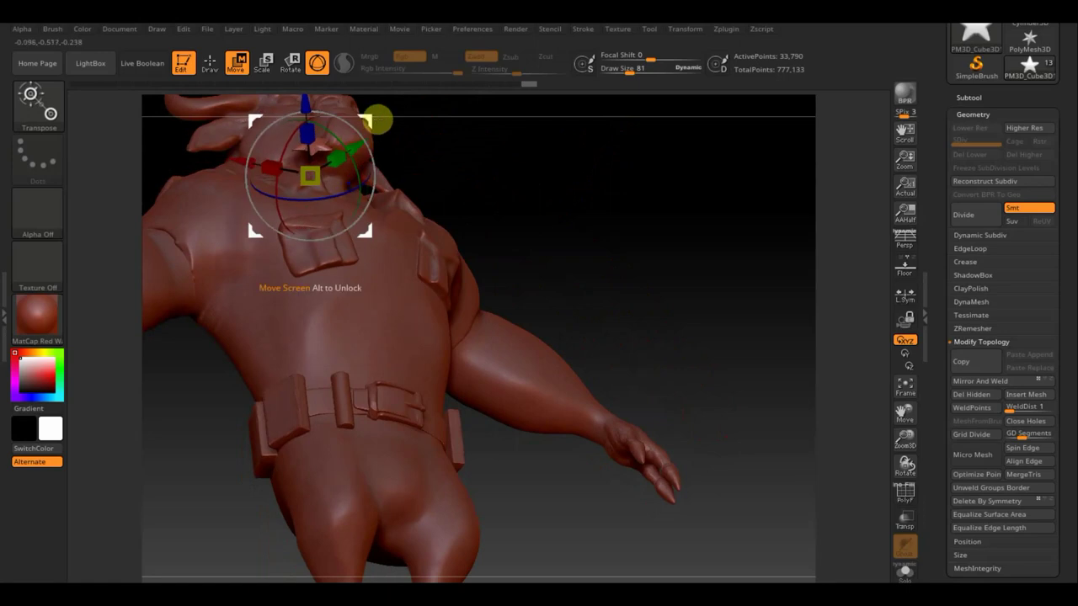
drag(380, 109, 339, 147)
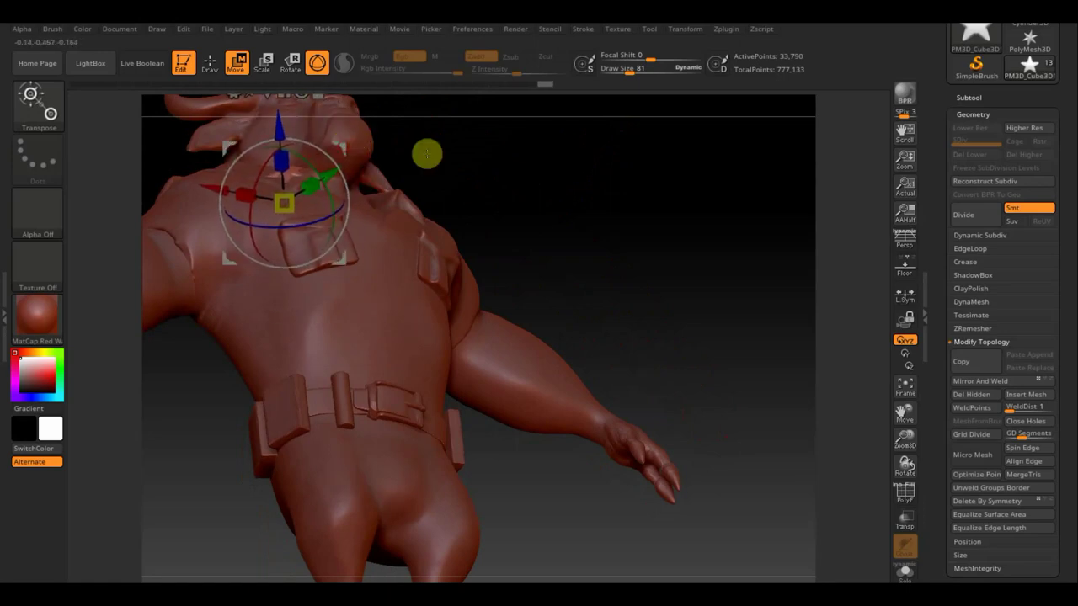
mouse_move(426, 154)
mouse_down()
mouse_move(540, 318)
mouse_move(527, 363)
mouse_move(582, 456)
mouse_move(555, 452)
mouse_up()
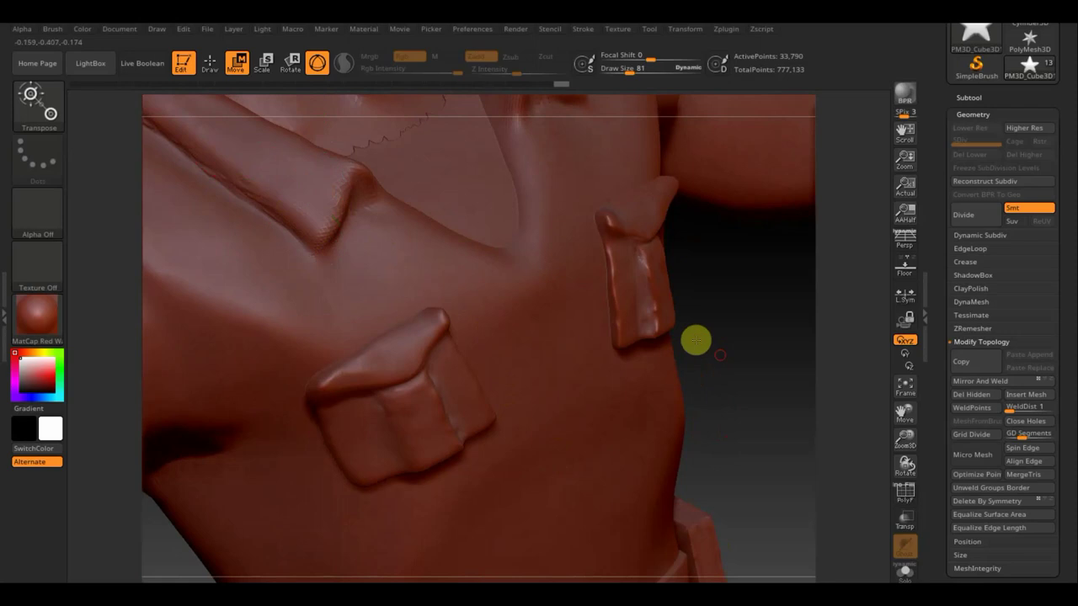
Step: Nudge the star badge up, left and down into the shoulder strap, checking it from several angles
drag(696, 339, 678, 328)
drag(223, 168, 208, 160)
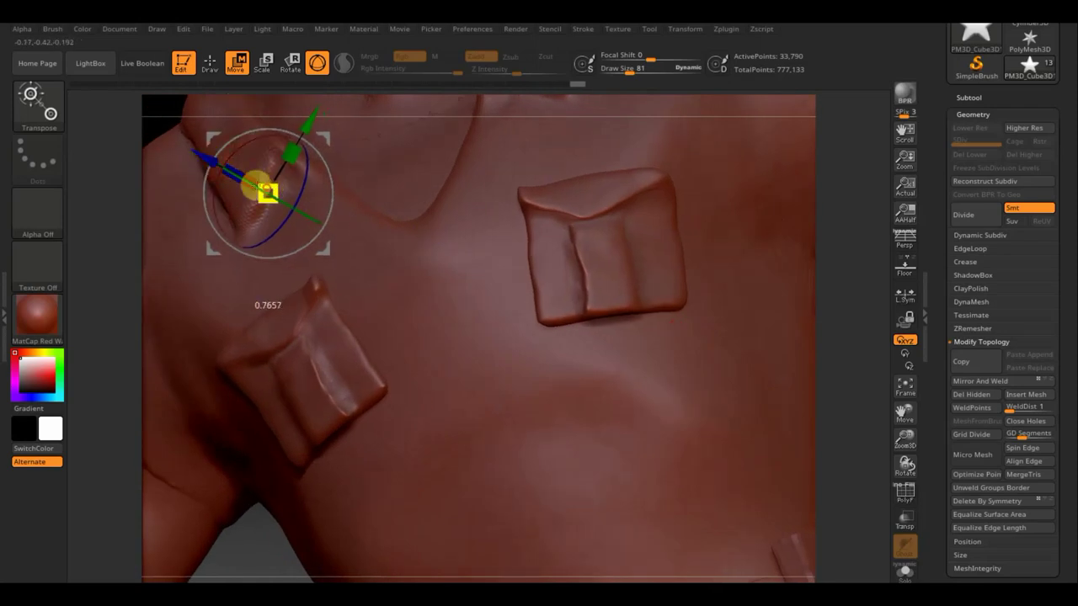
drag(203, 154, 190, 149)
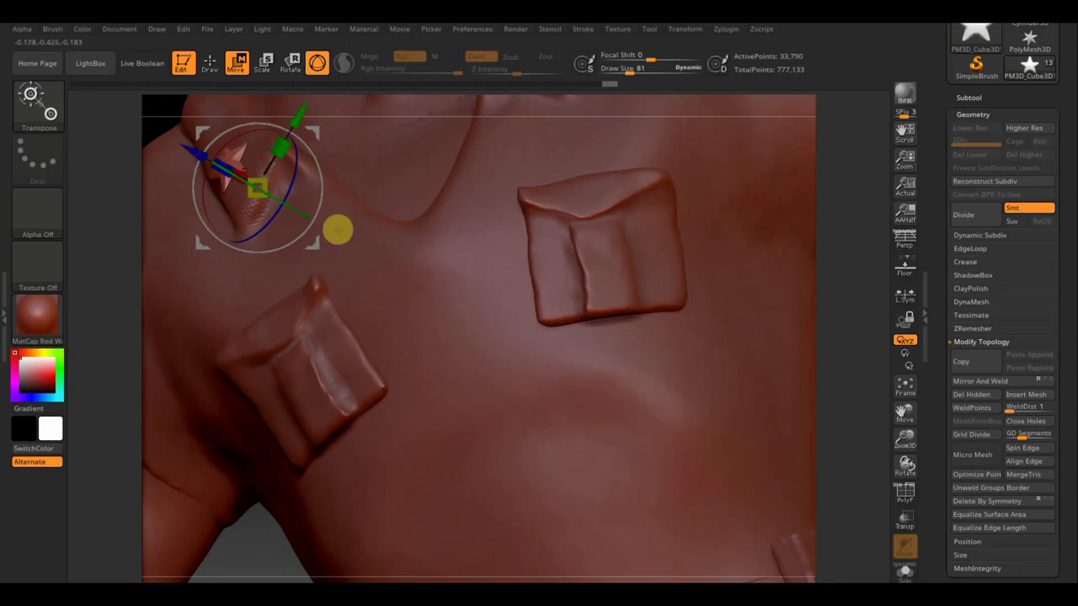
drag(299, 127, 304, 120)
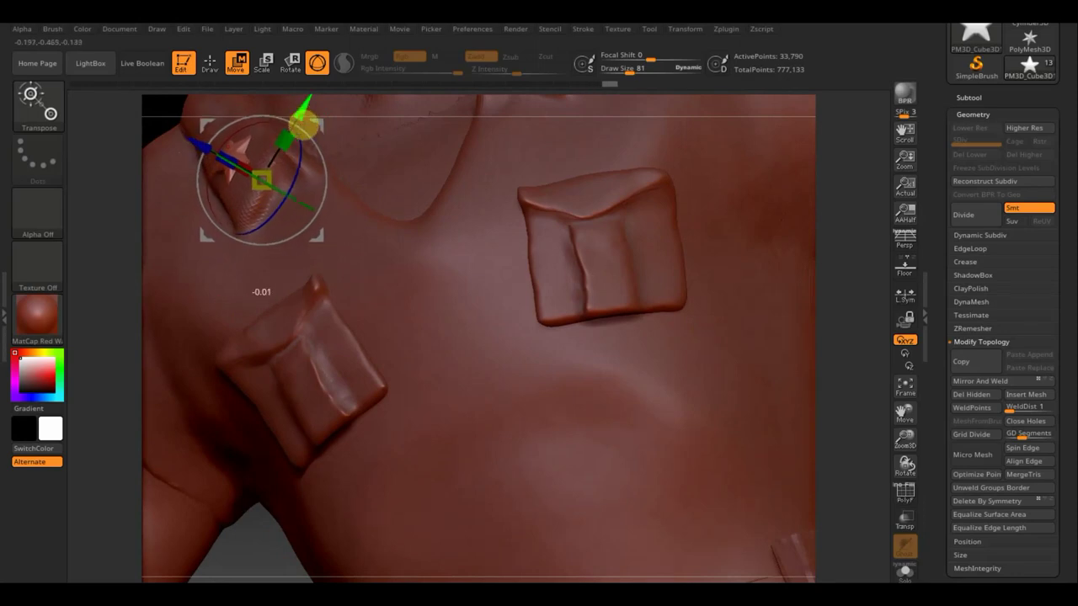
drag(277, 556, 320, 580)
drag(212, 109, 217, 132)
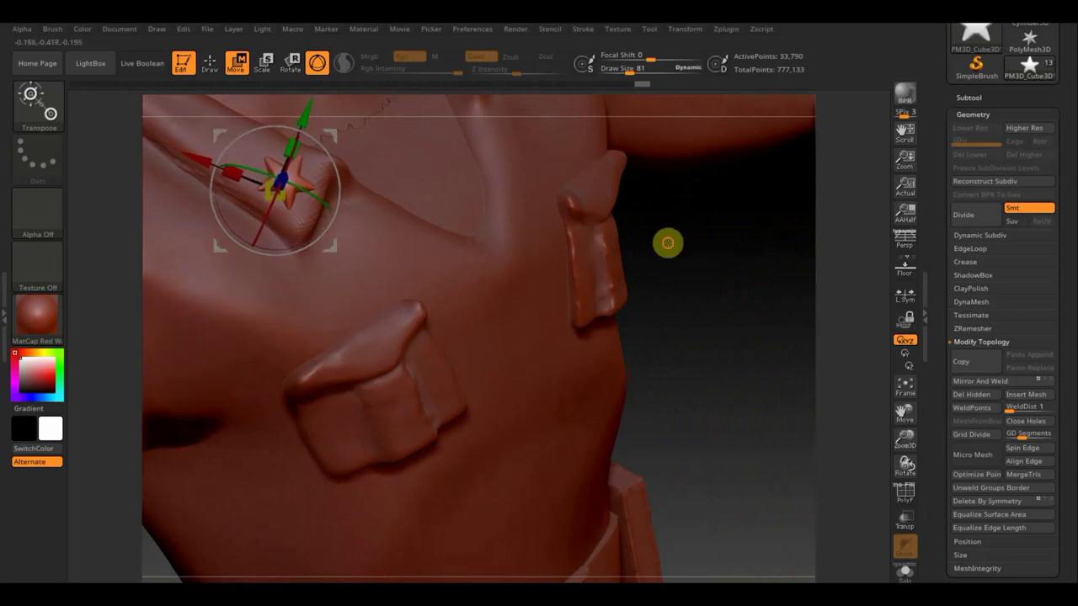
mouse_move(667, 244)
mouse_down()
mouse_move(710, 248)
mouse_move(615, 244)
mouse_move(592, 298)
mouse_move(589, 359)
mouse_move(371, 262)
mouse_up()
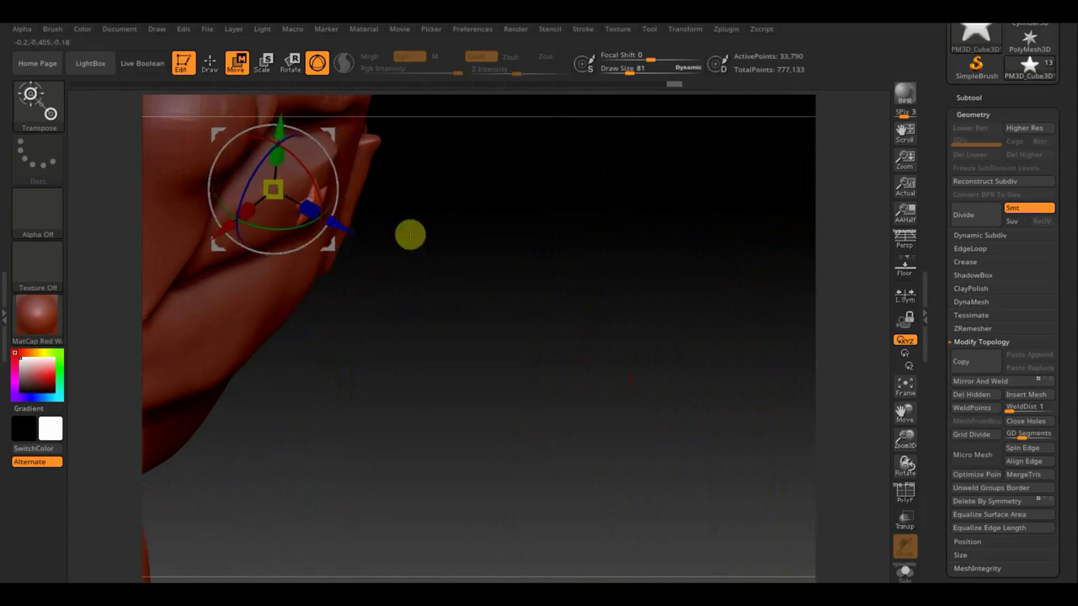
mouse_move(409, 234)
mouse_down()
mouse_move(494, 248)
mouse_move(497, 264)
mouse_move(533, 284)
mouse_move(635, 320)
mouse_move(616, 305)
mouse_up()
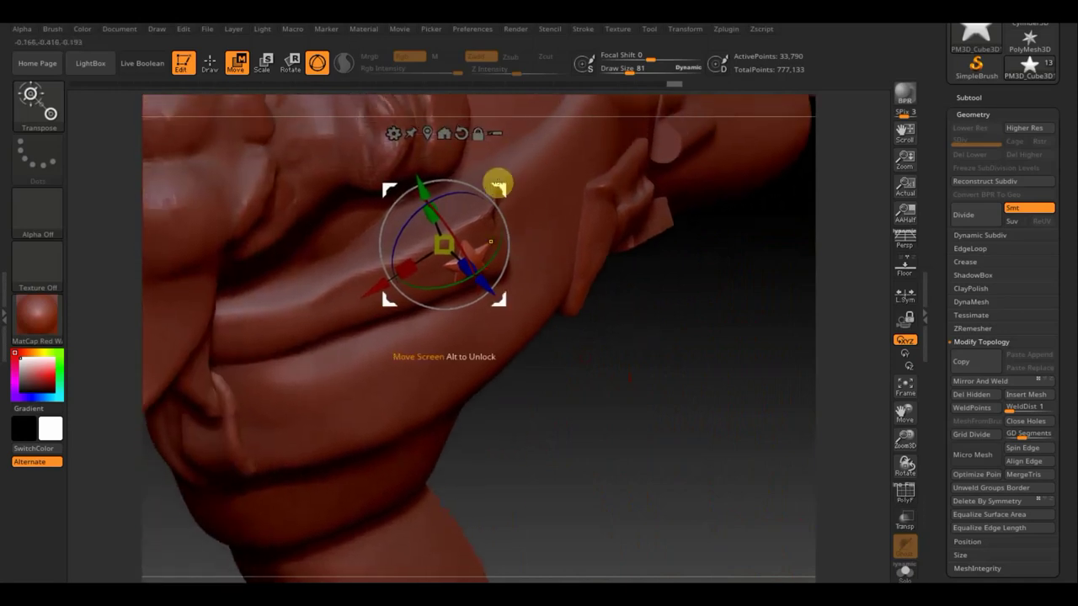
drag(503, 188, 460, 201)
mouse_move(649, 385)
mouse_down()
mouse_move(614, 186)
mouse_move(368, 164)
mouse_up()
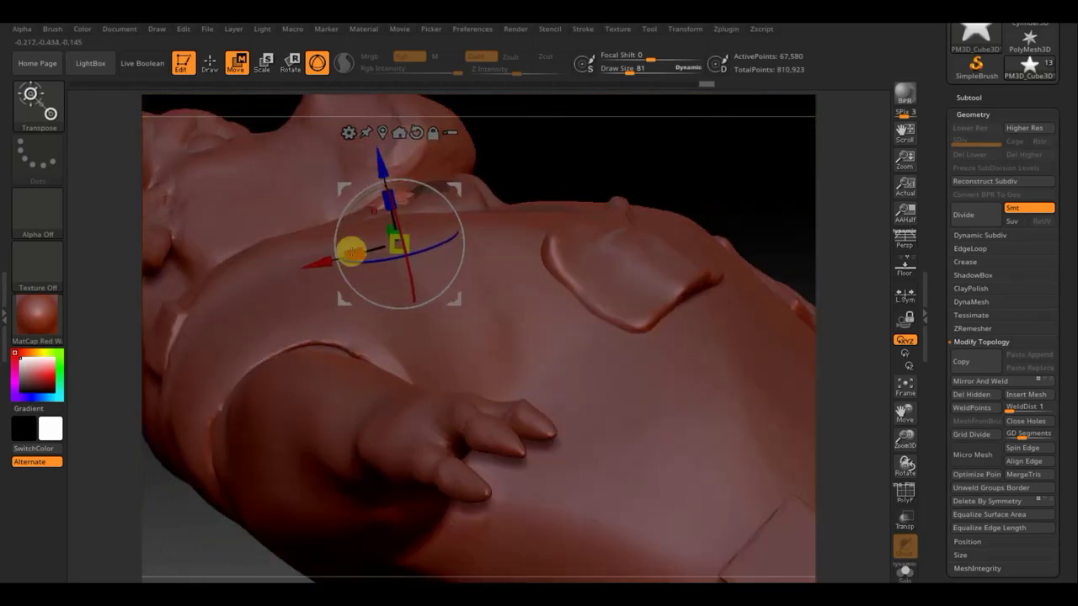
Step: Slide the loose star left along the strap, rotate it slightly, and lift it in line with the others
drag(351, 247, 305, 264)
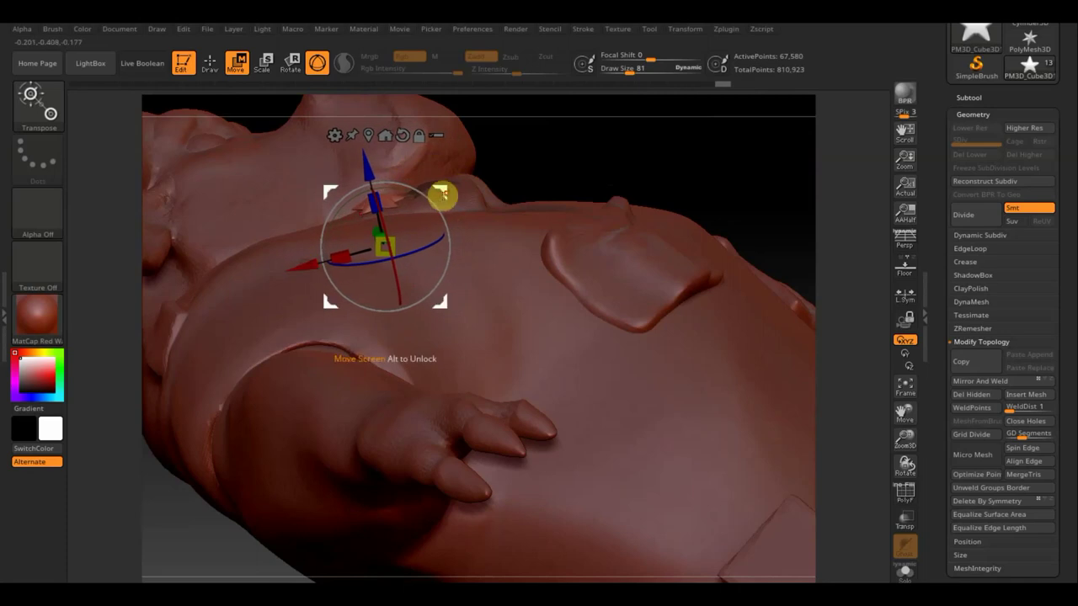
drag(429, 207, 429, 197)
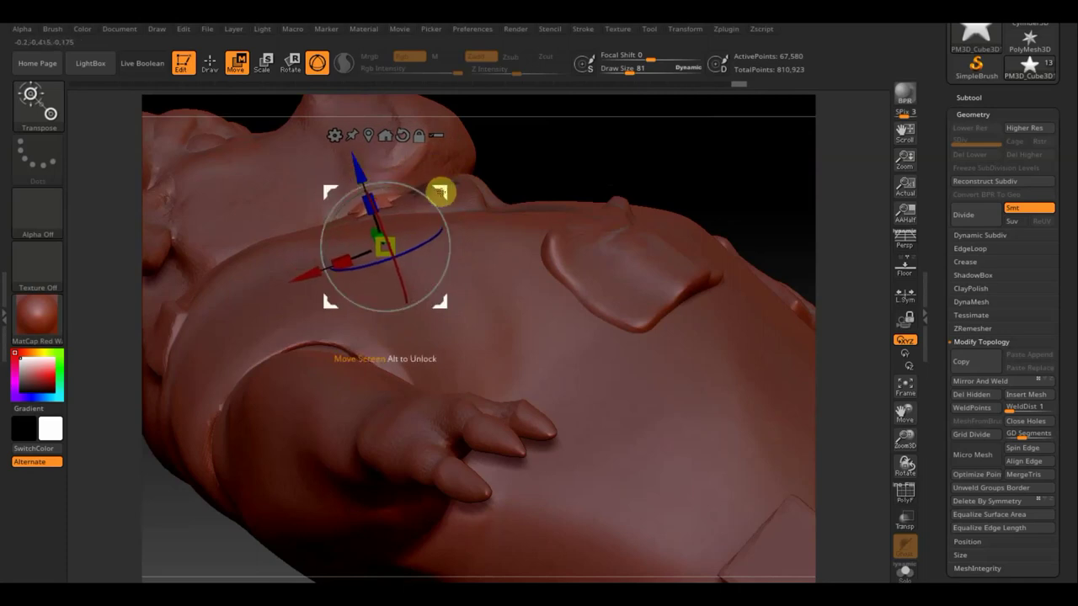
drag(307, 276, 193, 288)
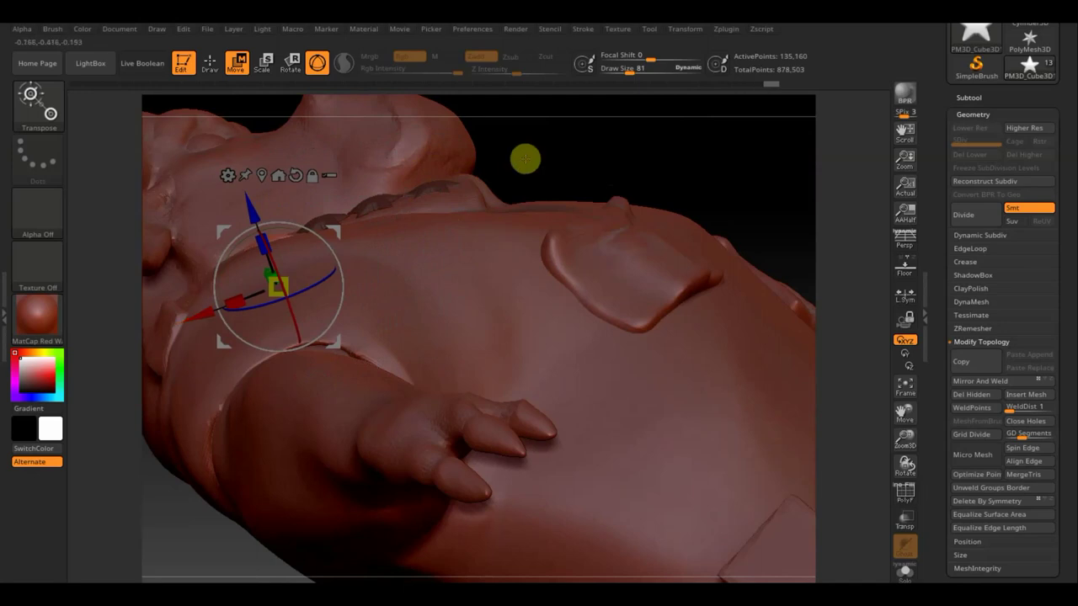
right_drag(524, 159, 553, 279)
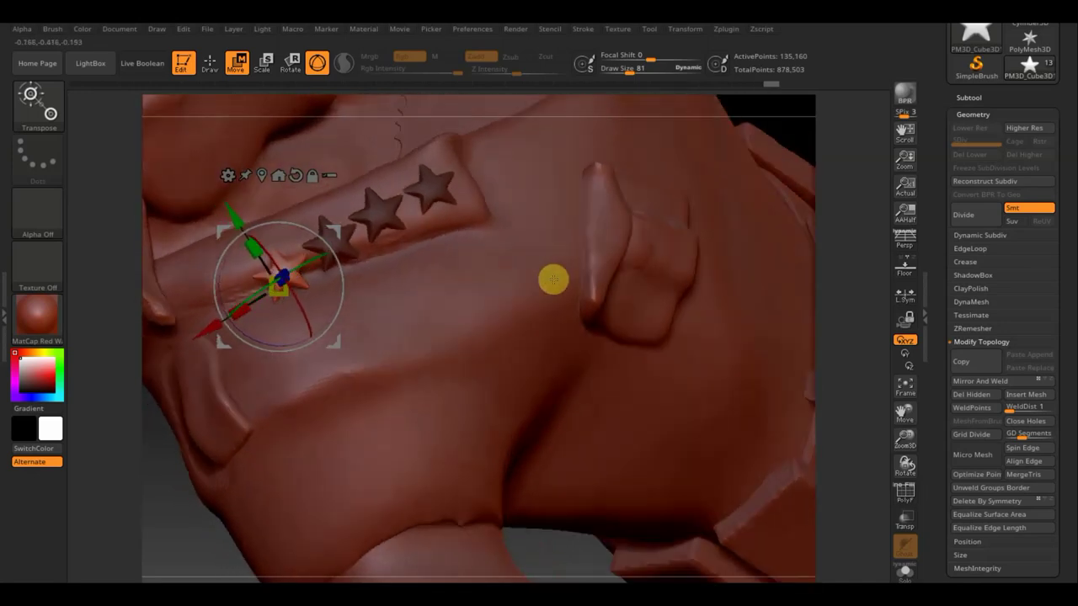
right_drag(614, 543, 575, 570)
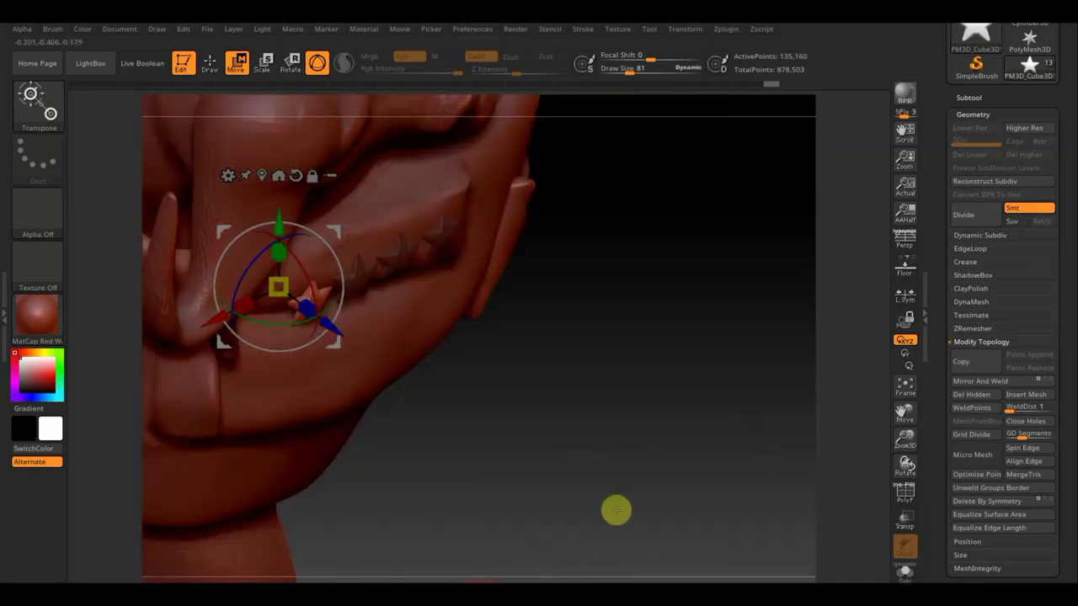
mouse_move(615, 509)
right_down()
mouse_move(595, 443)
mouse_move(613, 381)
mouse_move(598, 390)
right_up()
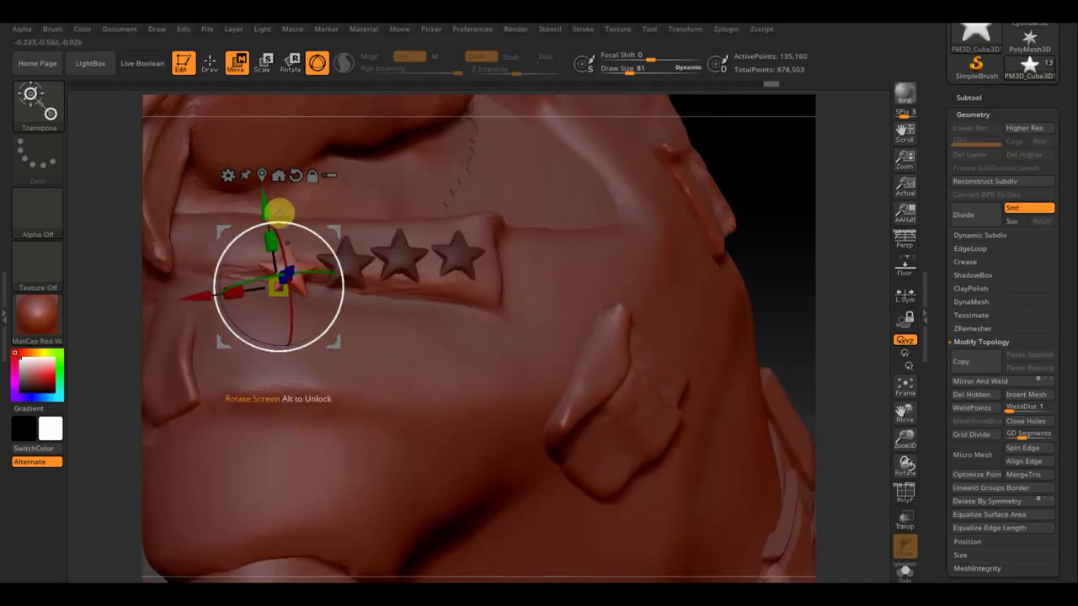
drag(267, 211, 264, 193)
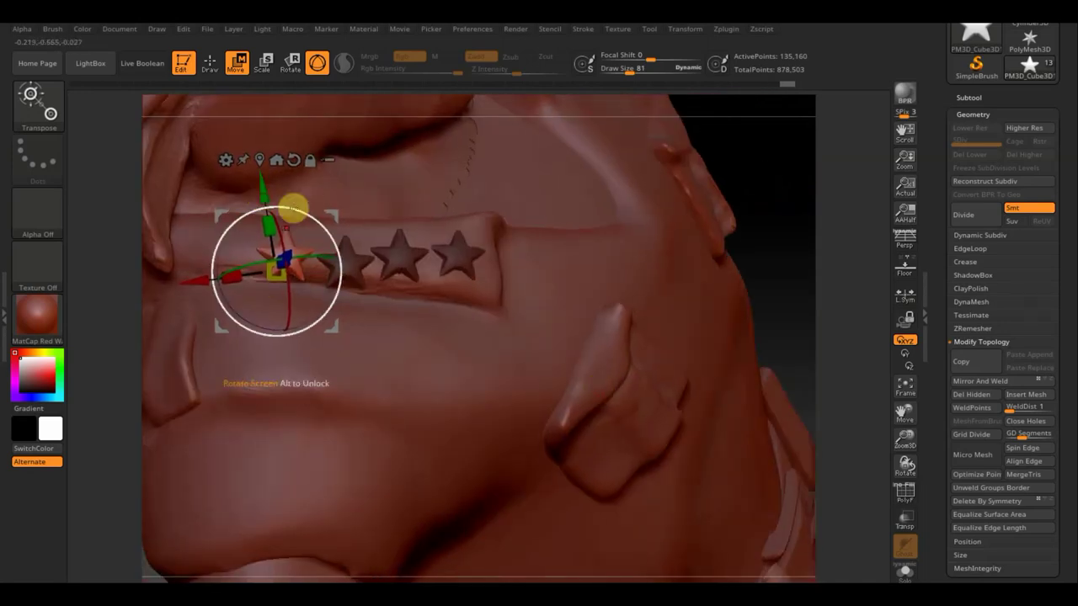
Step: With a smaller brush, mask the first and second stars, inverting the mask between strokes
click(210, 63)
drag(630, 67, 620, 69)
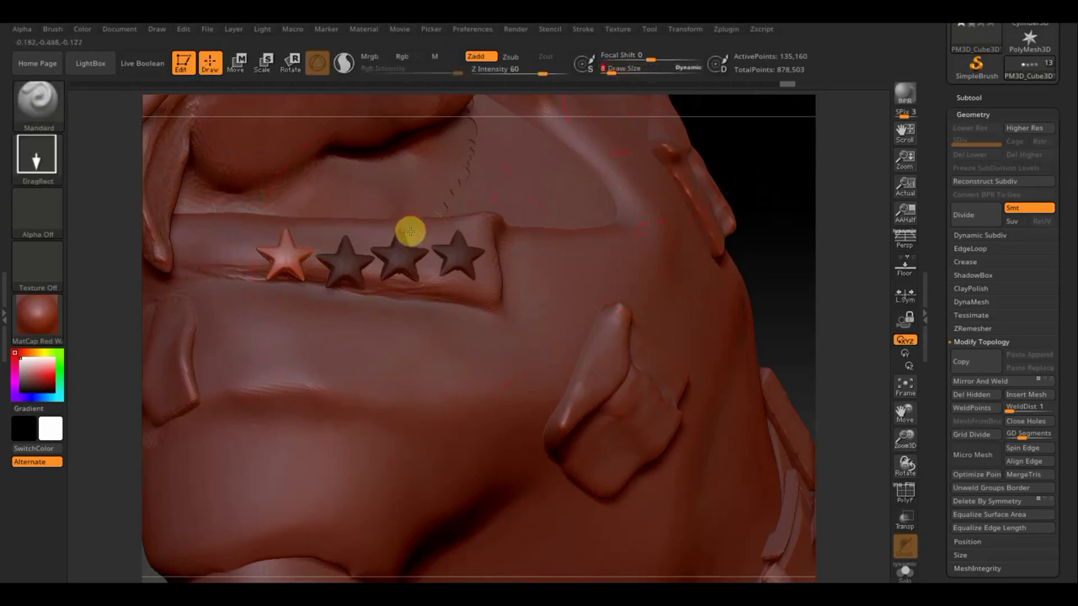
key(ctrl)
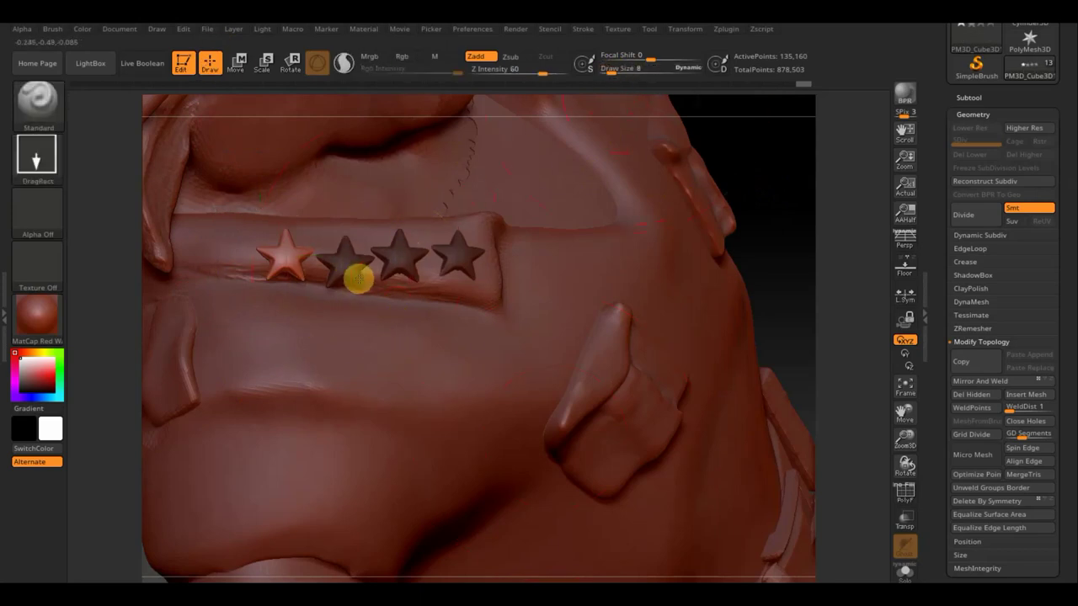
key(ctrl)
ctrl+click(769, 245)
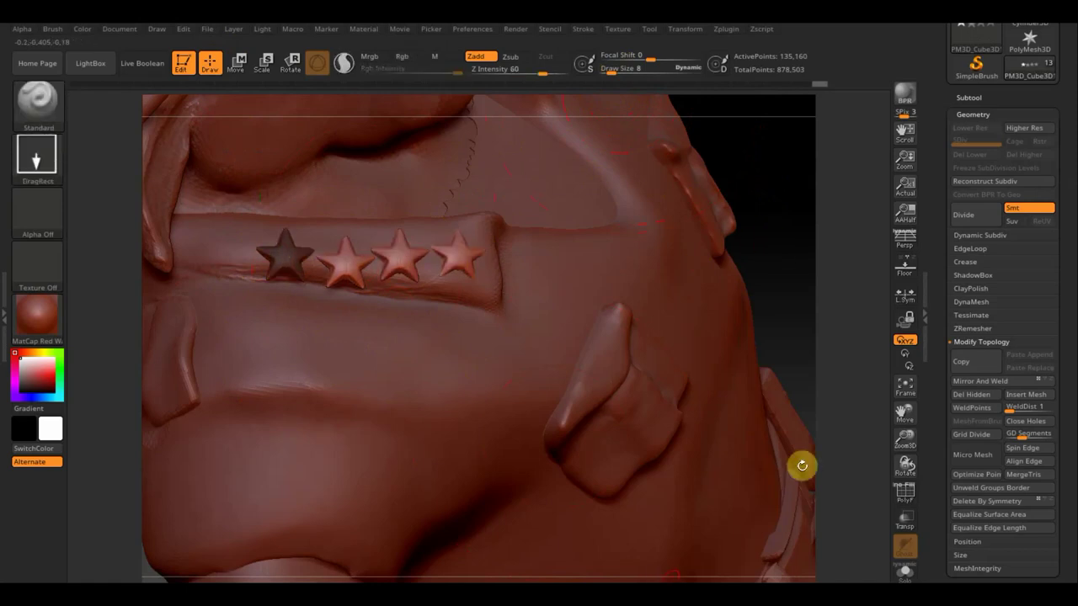
key(ctrl)
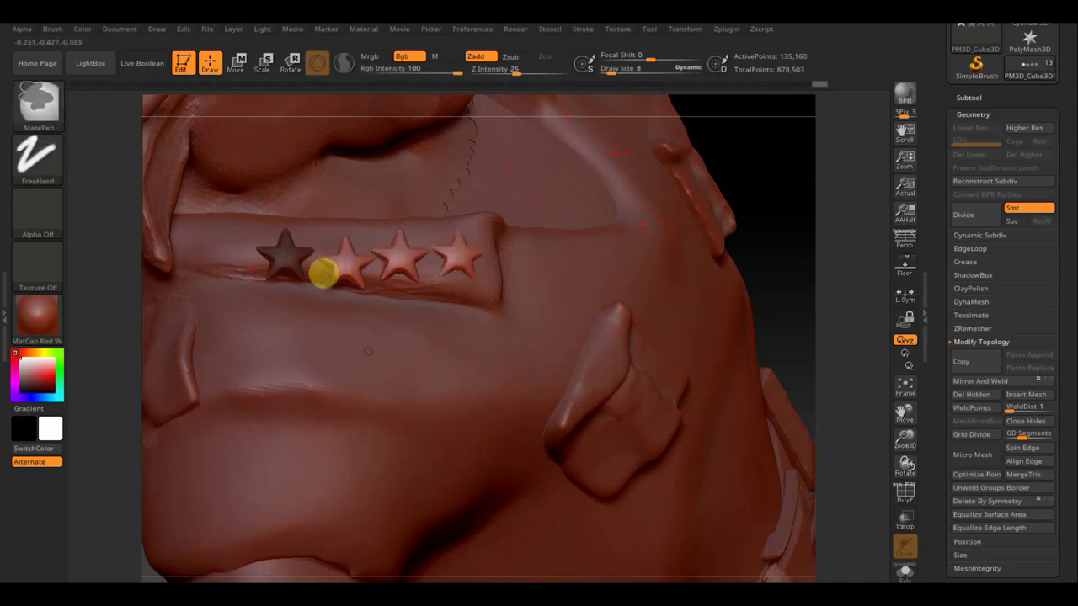
key(ctrl)
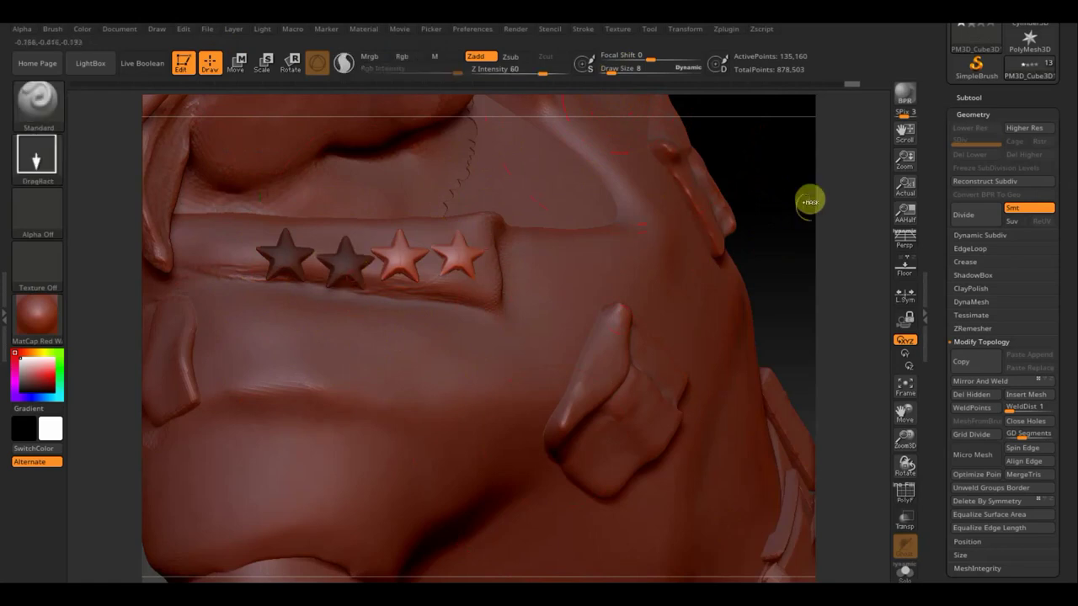
ctrl+drag(783, 209, 770, 227)
key(ctrl)
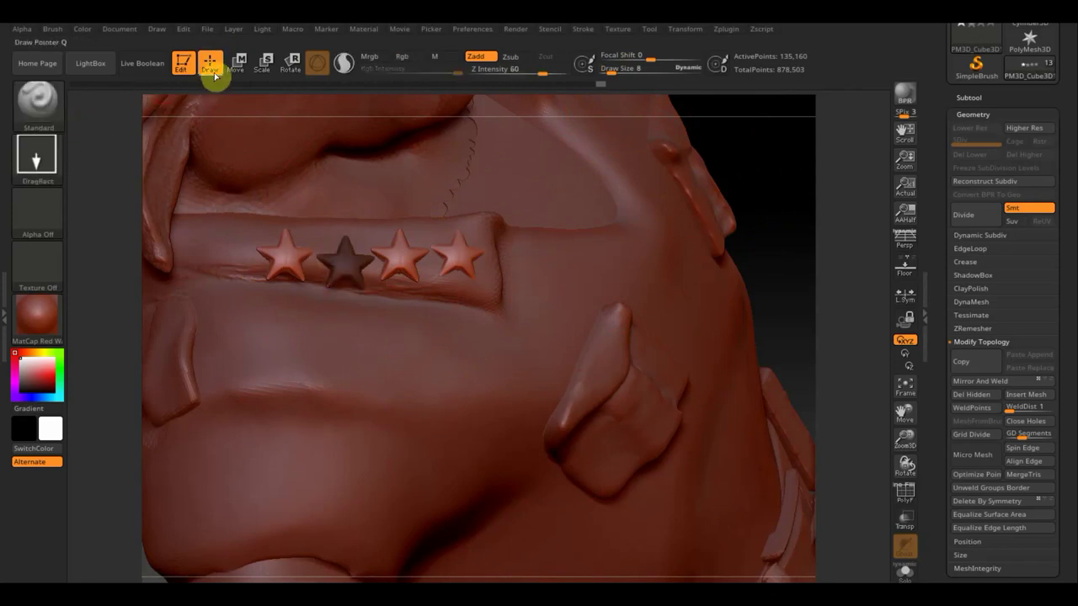
Step: Invert the mask to free the second star, then raise it, shift it left, and resize it to match
click(239, 65)
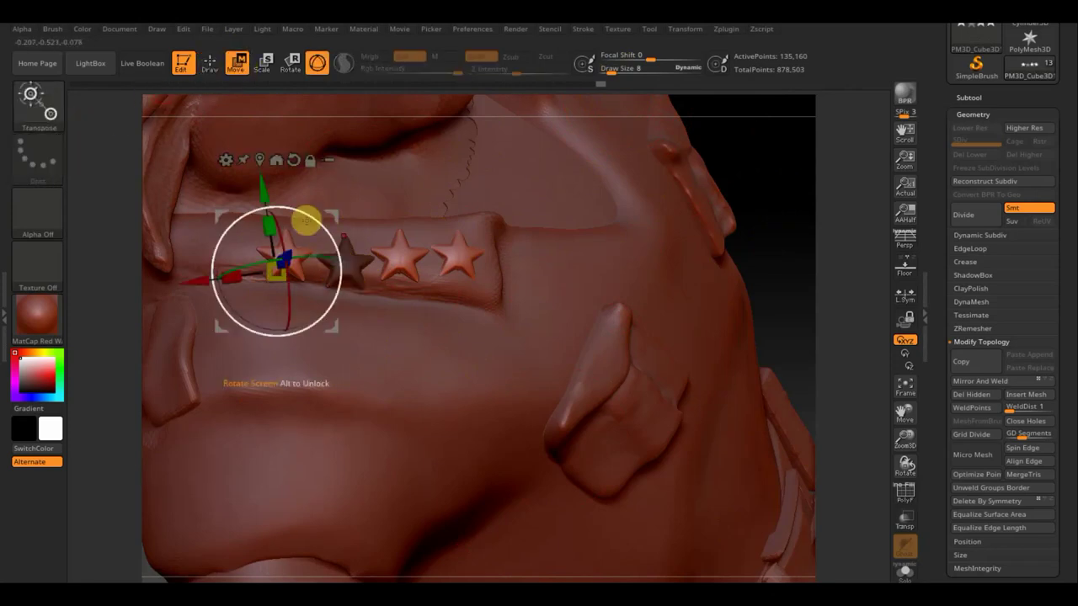
ctrl+click(437, 207)
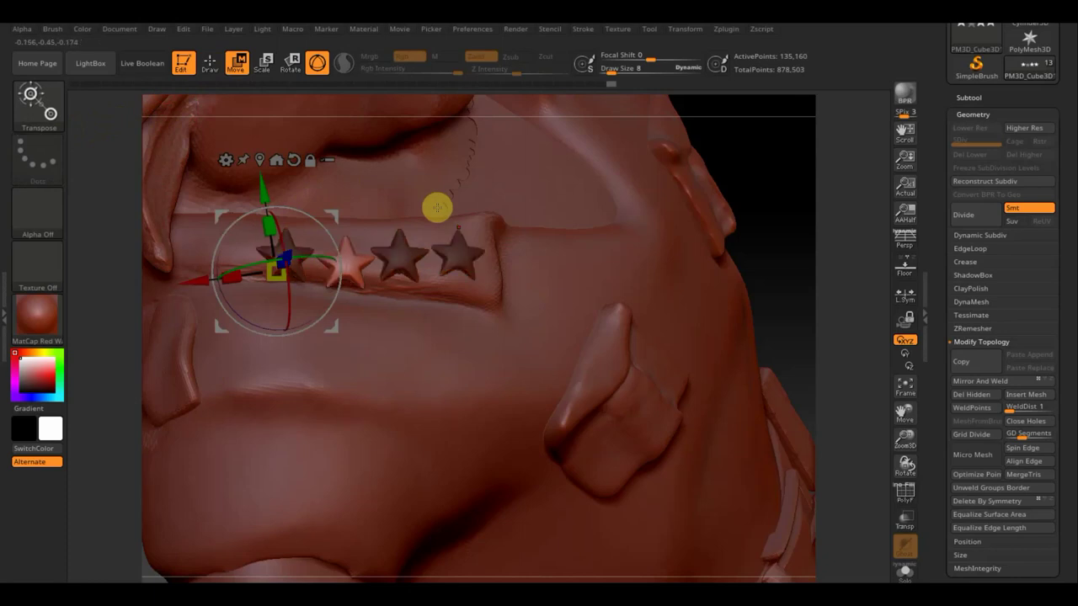
drag(261, 193, 262, 184)
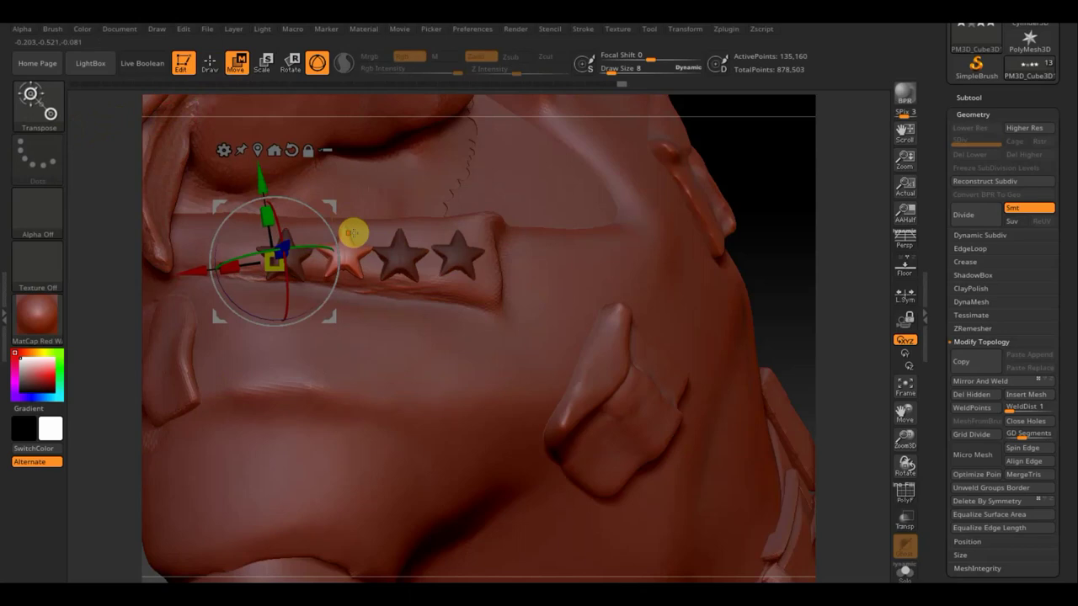
drag(203, 270, 196, 269)
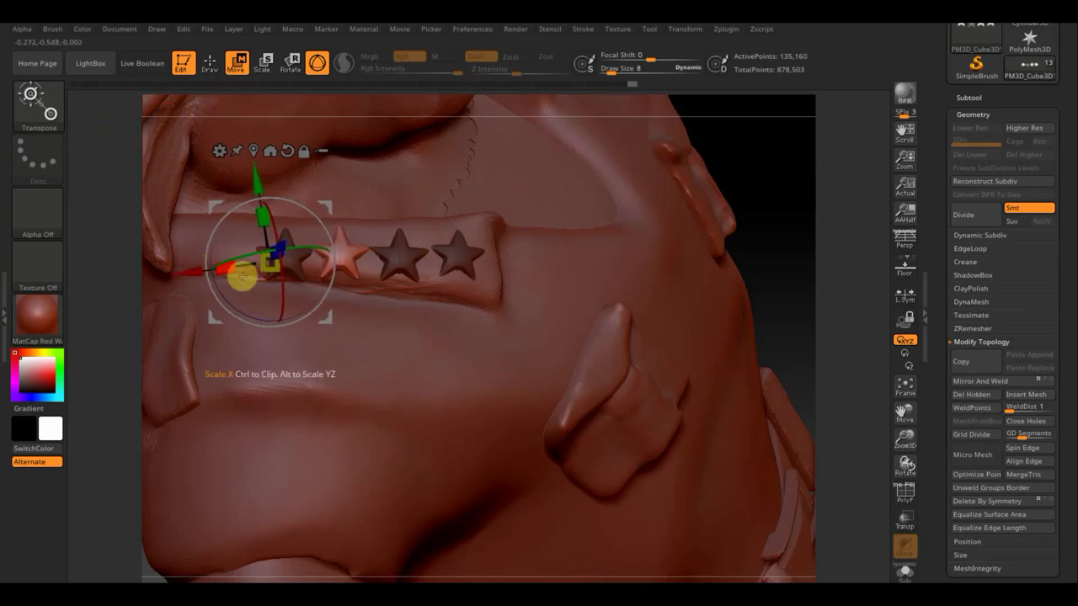
drag(266, 267, 261, 267)
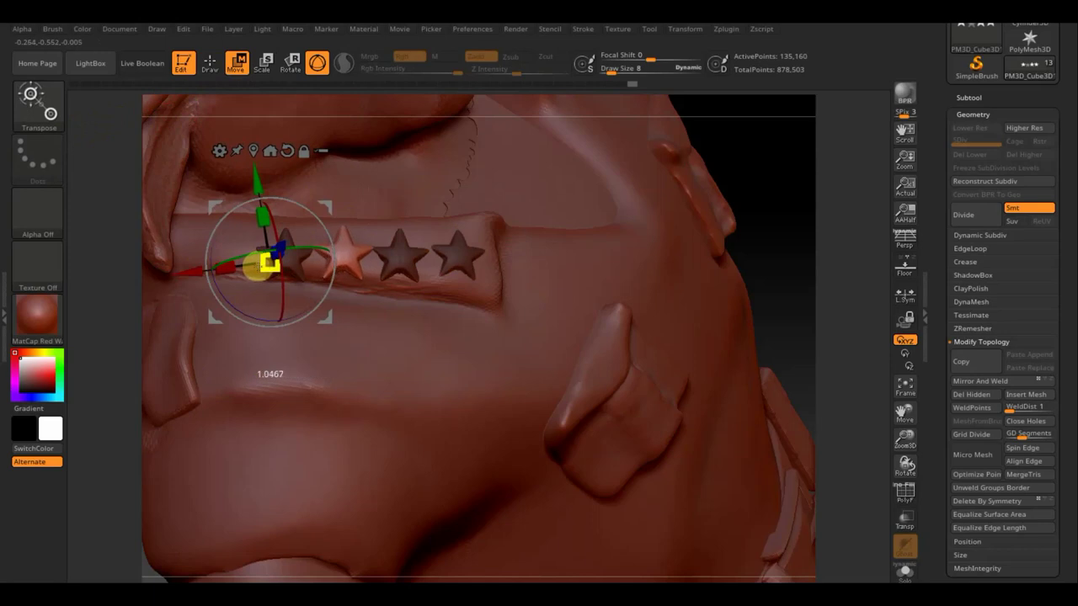
drag(263, 266, 266, 268)
Step: Nudge the unmasked star slightly in depth and sideways, then check it from the front
mouse_move(781, 232)
mouse_down()
mouse_move(778, 180)
mouse_move(750, 140)
mouse_up()
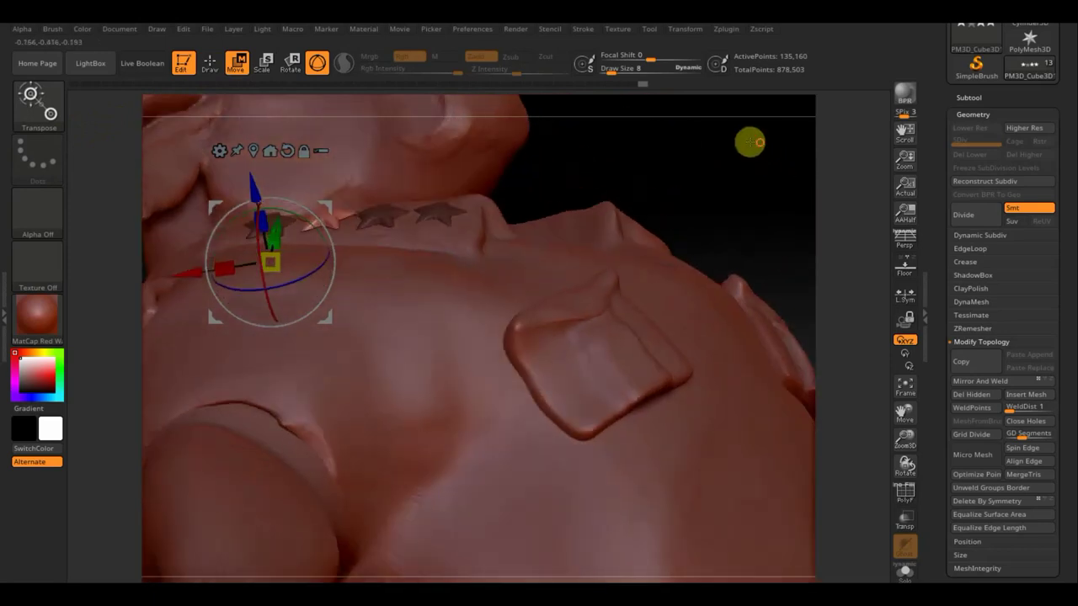
drag(263, 188, 244, 195)
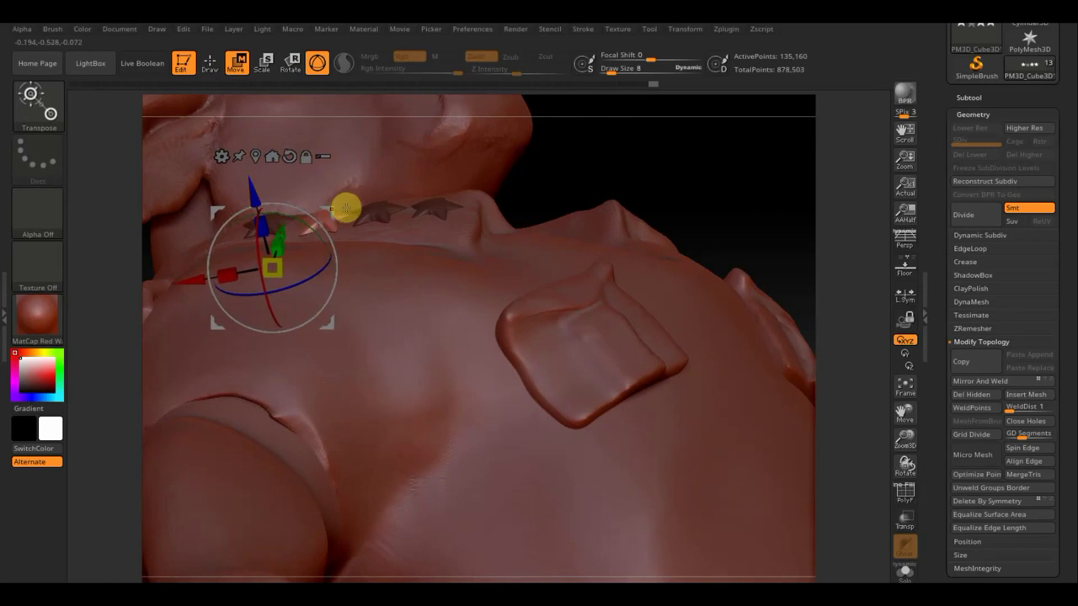
drag(331, 207, 329, 213)
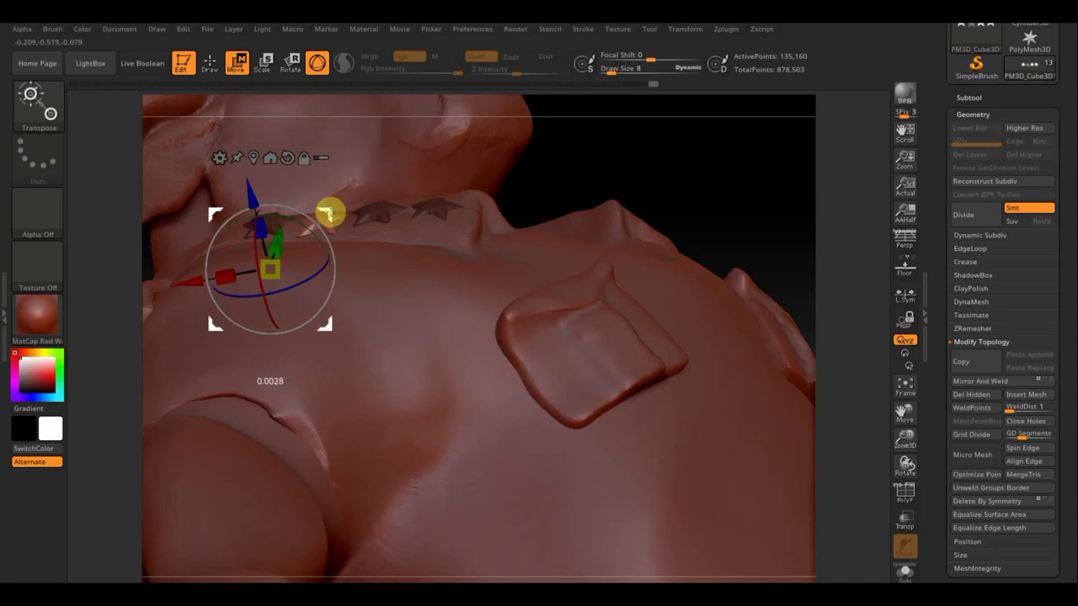
mouse_move(602, 186)
mouse_down()
mouse_move(609, 269)
mouse_move(542, 306)
mouse_up()
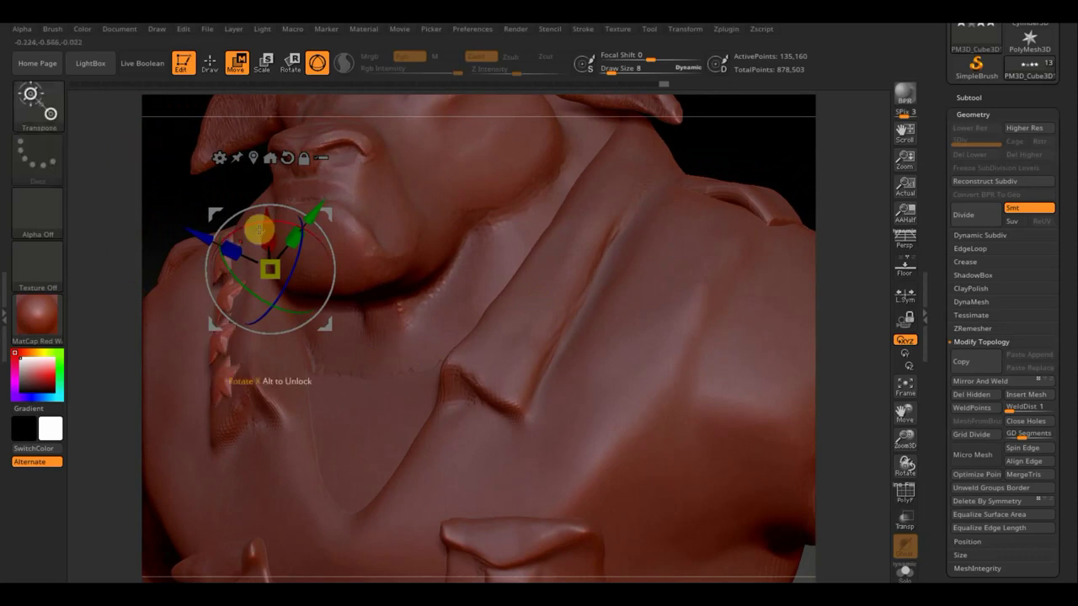
Step: Move, rotate and scale the stars on the other strap so they lie along it
mouse_move(181, 150)
mouse_down()
mouse_move(197, 168)
mouse_move(192, 157)
mouse_up()
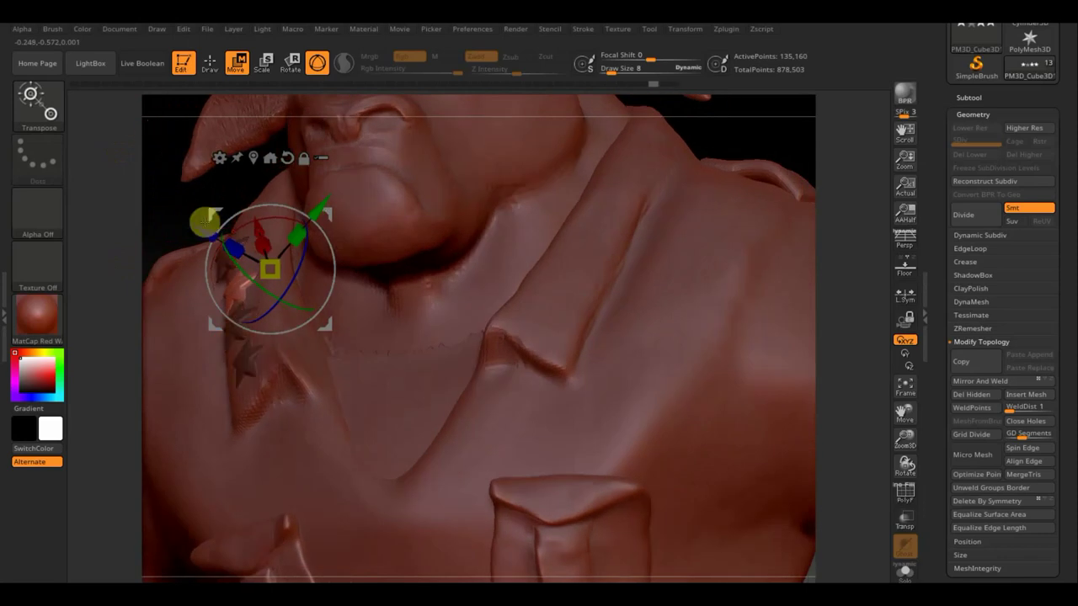
drag(207, 232, 199, 226)
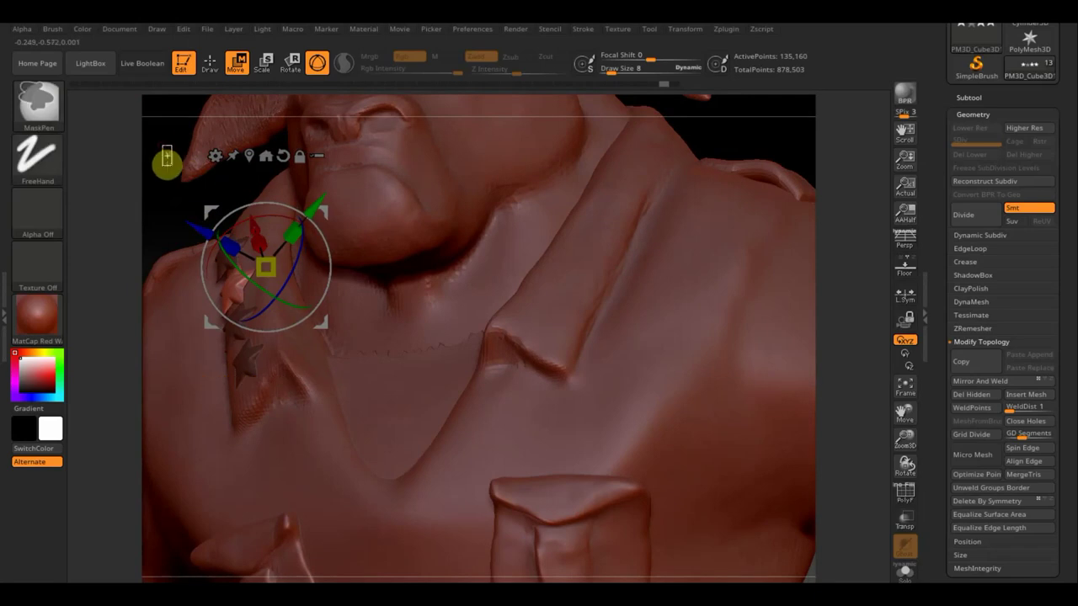
drag(197, 225, 205, 224)
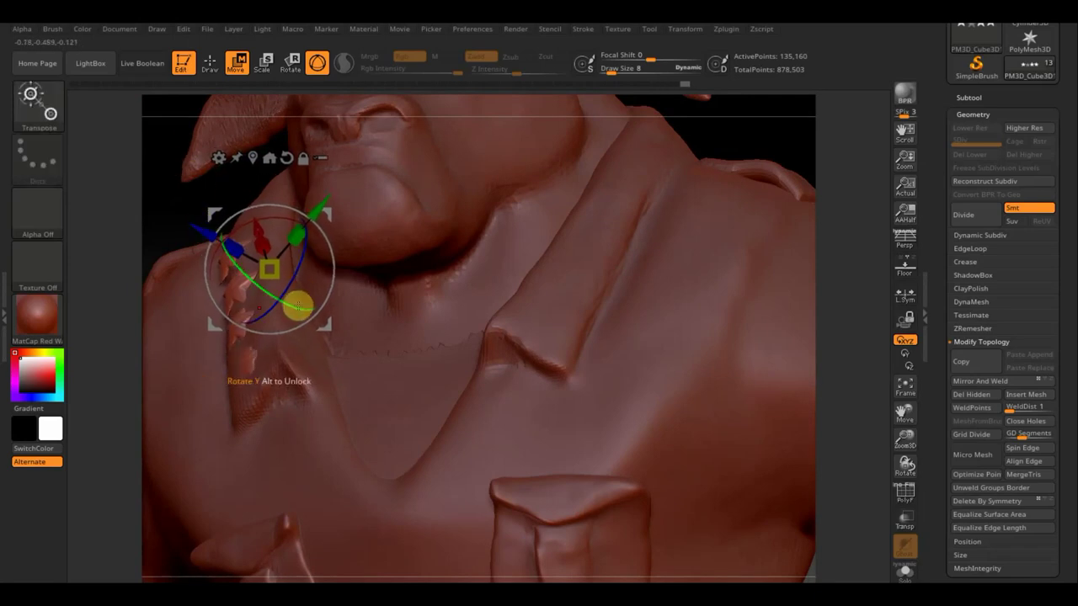
drag(299, 307, 295, 305)
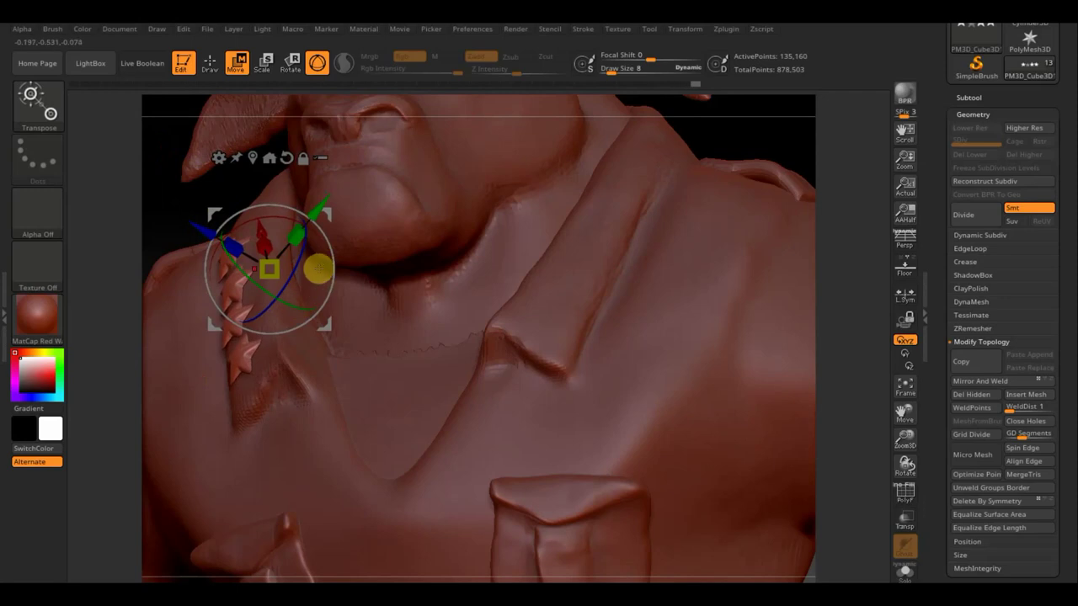
drag(216, 210, 217, 214)
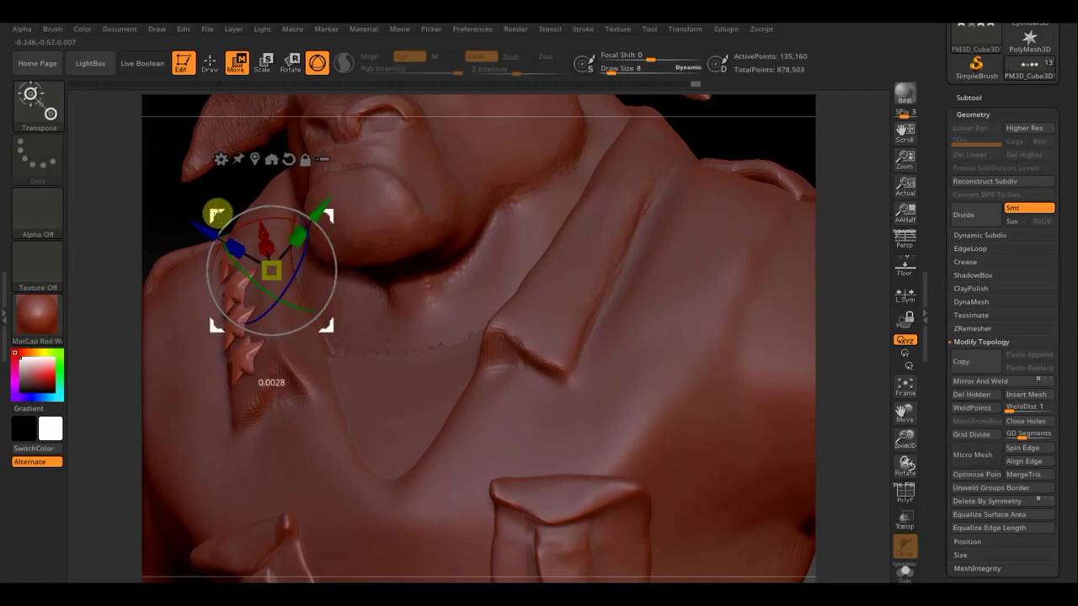
drag(306, 258, 297, 261)
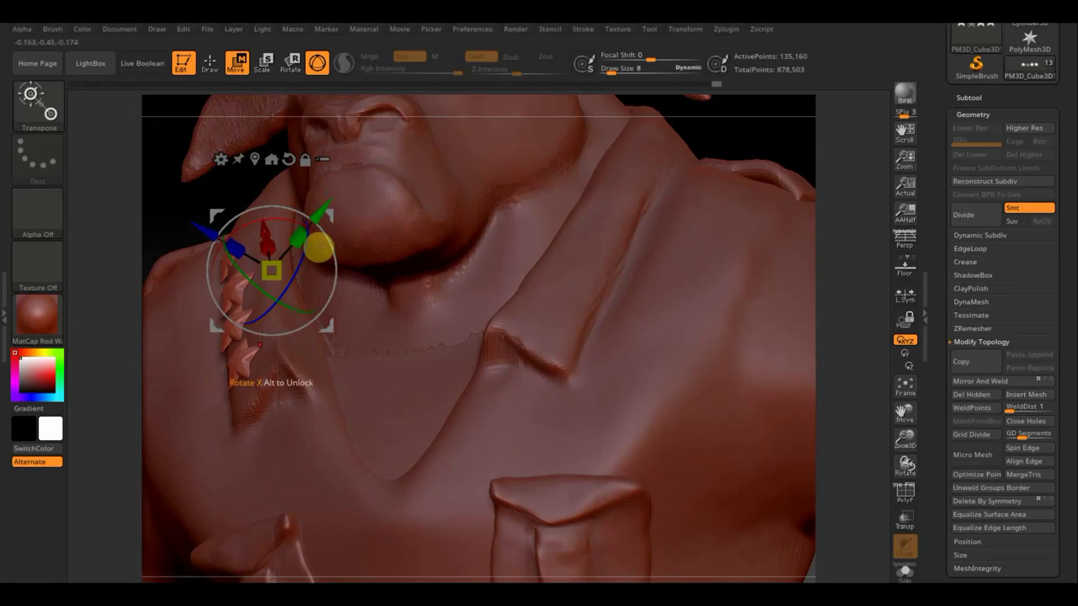
drag(325, 224, 342, 209)
mouse_move(197, 173)
mouse_down()
mouse_move(188, 195)
mouse_move(224, 185)
mouse_up()
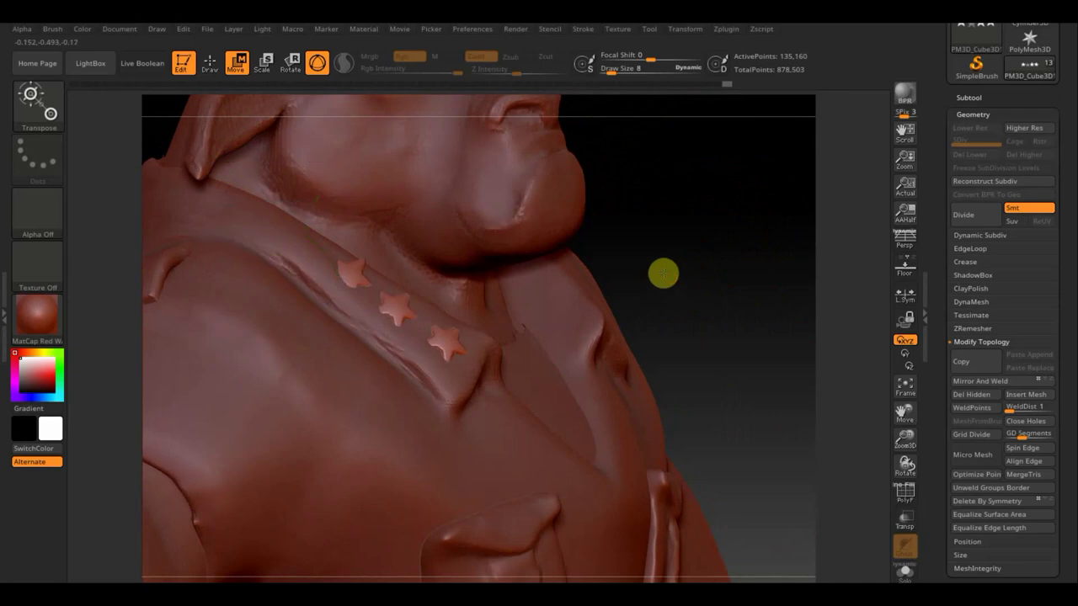
drag(664, 273, 638, 250)
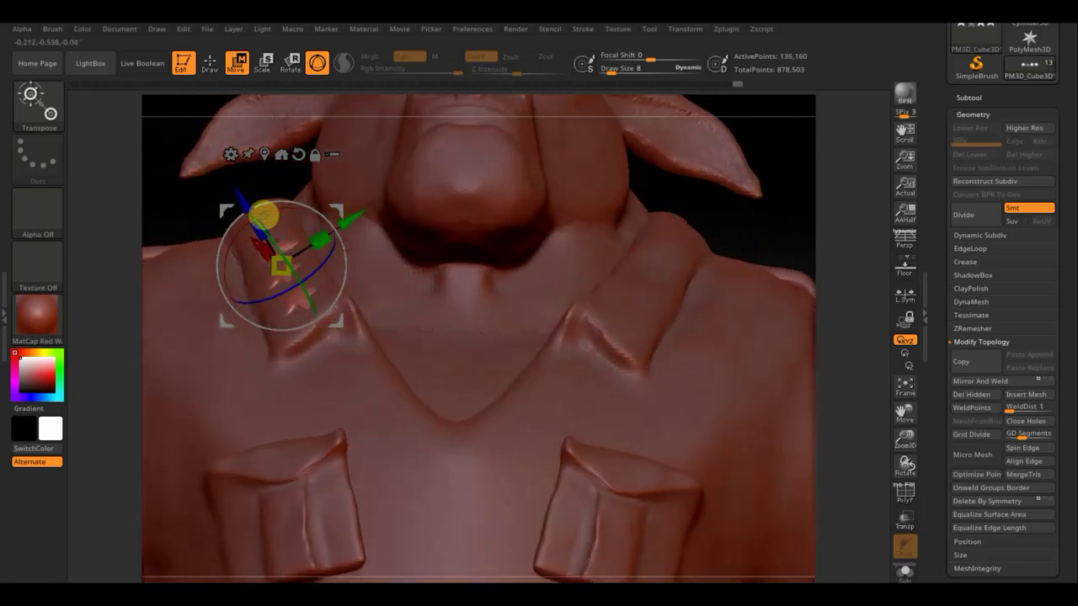
drag(246, 204, 263, 212)
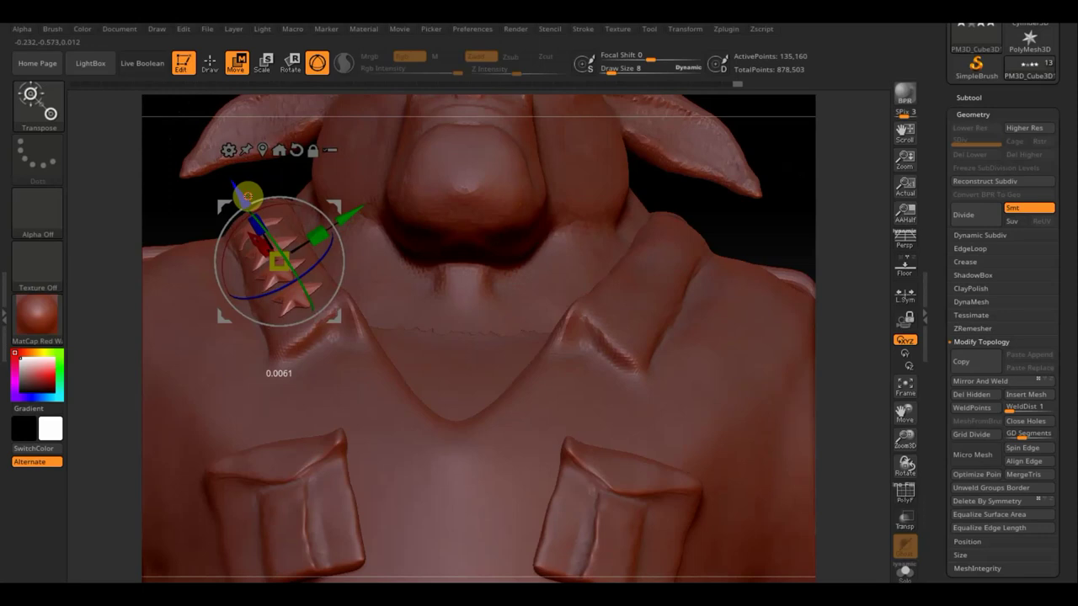
drag(301, 280, 303, 284)
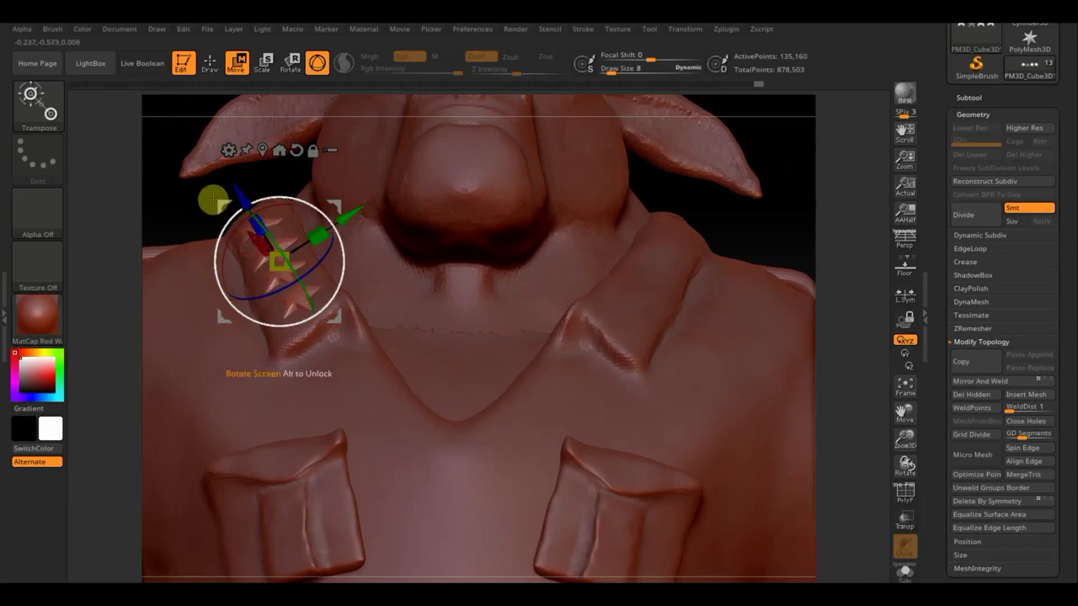
mouse_move(188, 197)
mouse_down()
mouse_move(215, 253)
mouse_move(188, 260)
mouse_up()
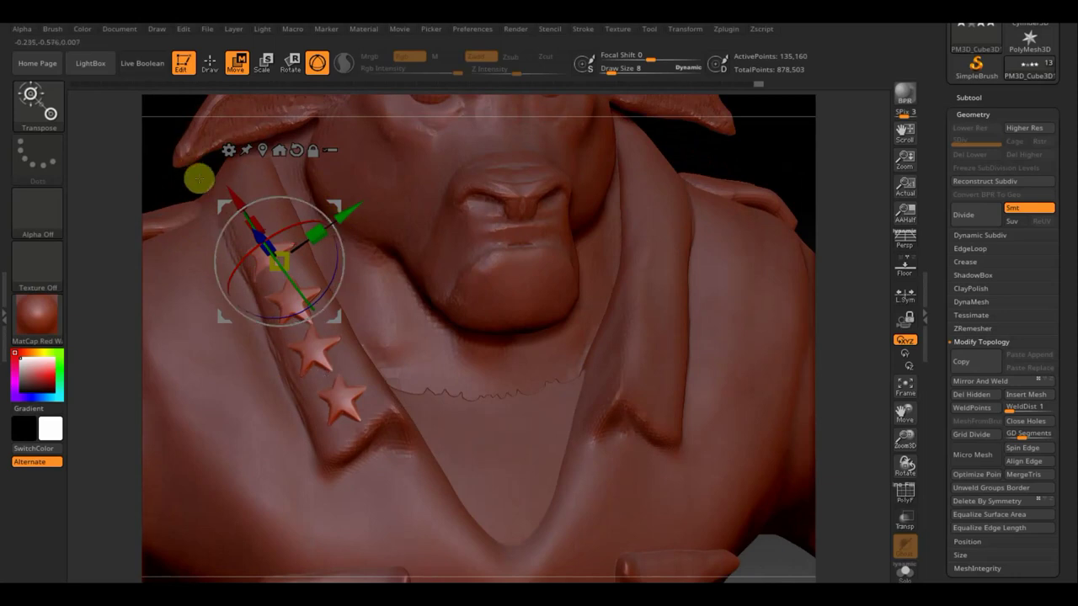
Step: Re-seat the star emblems on the strap with small shifts and a slight rotation, checking from the side
click(210, 63)
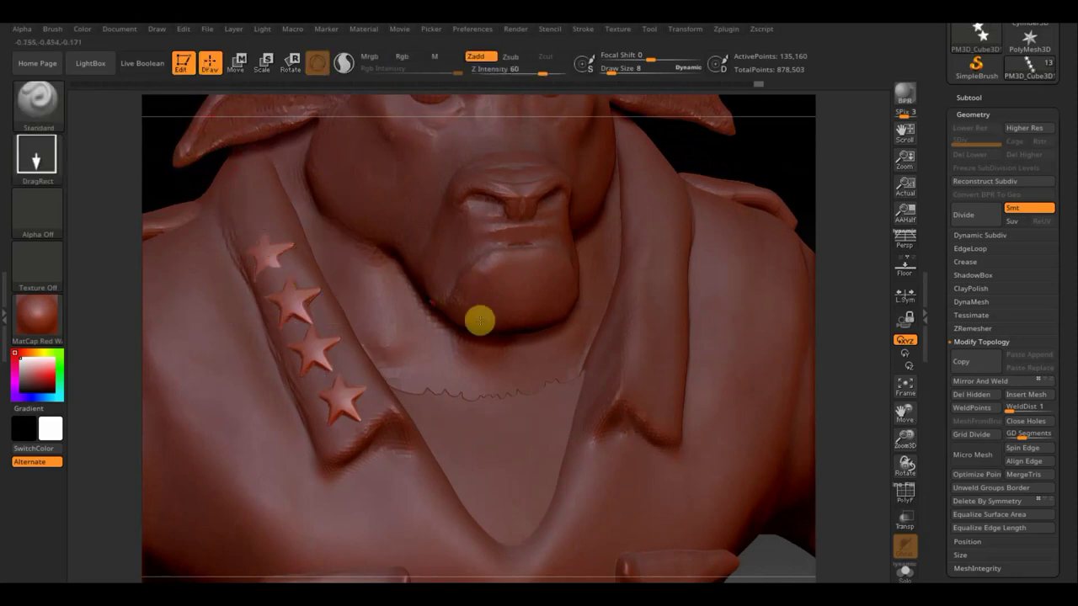
mouse_move(760, 163)
mouse_down()
mouse_move(768, 129)
mouse_move(713, 132)
mouse_up()
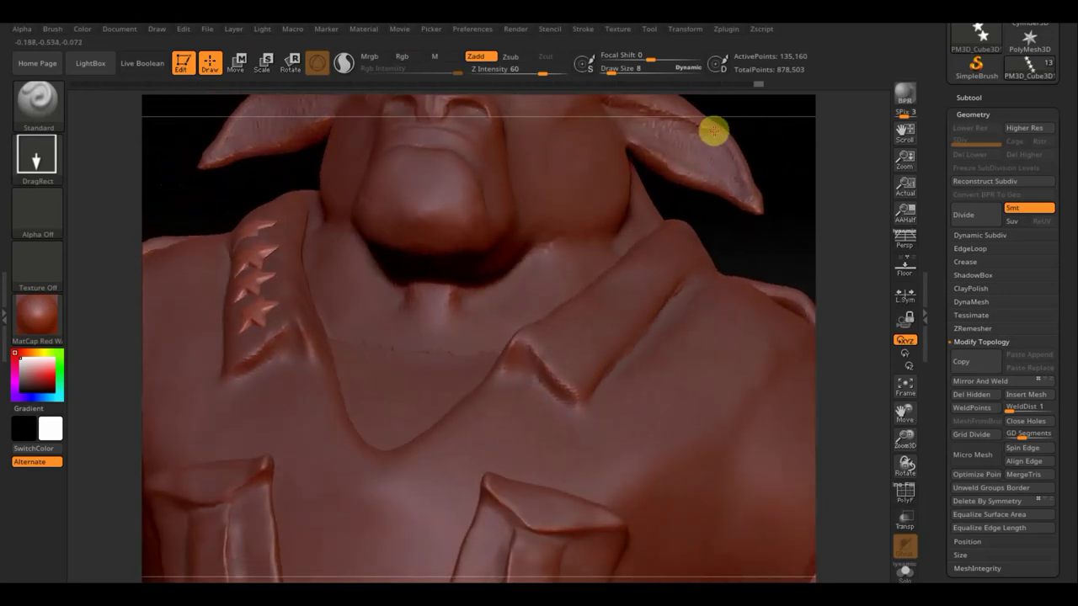
drag(754, 247, 716, 233)
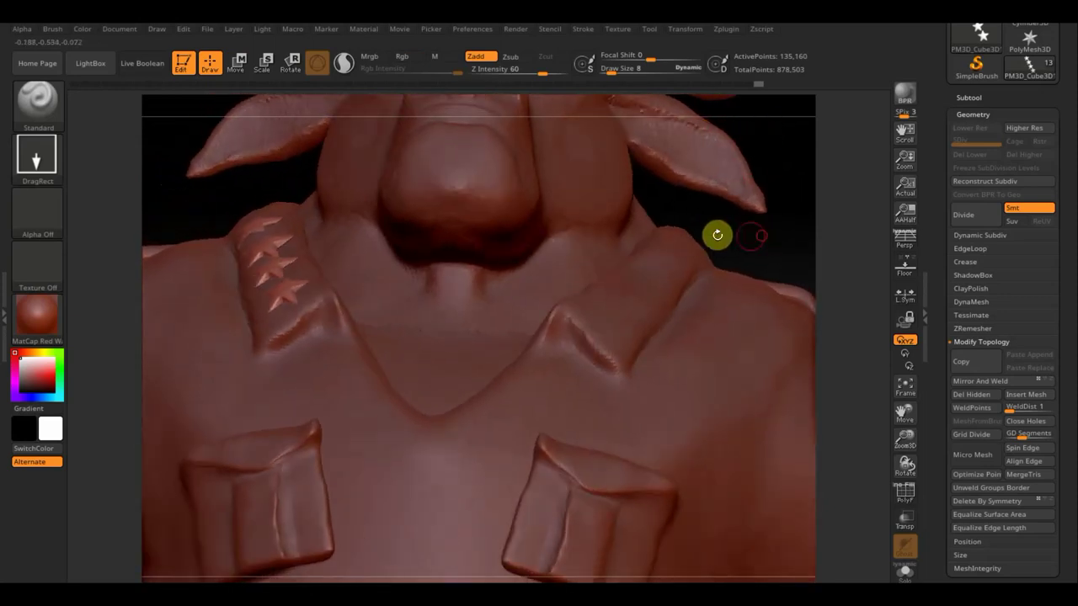
click(240, 71)
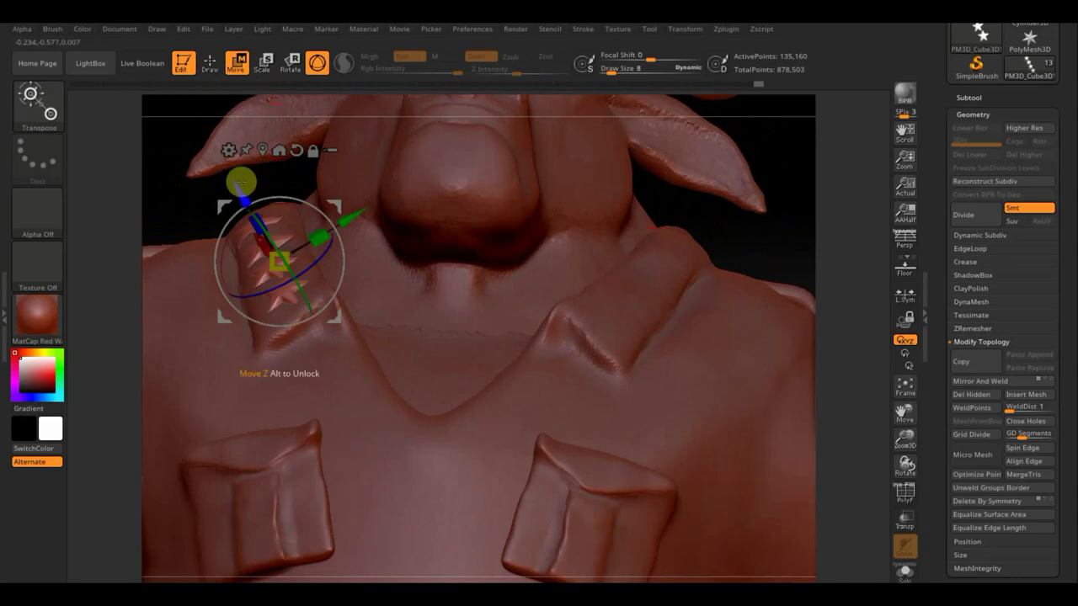
drag(240, 181, 234, 171)
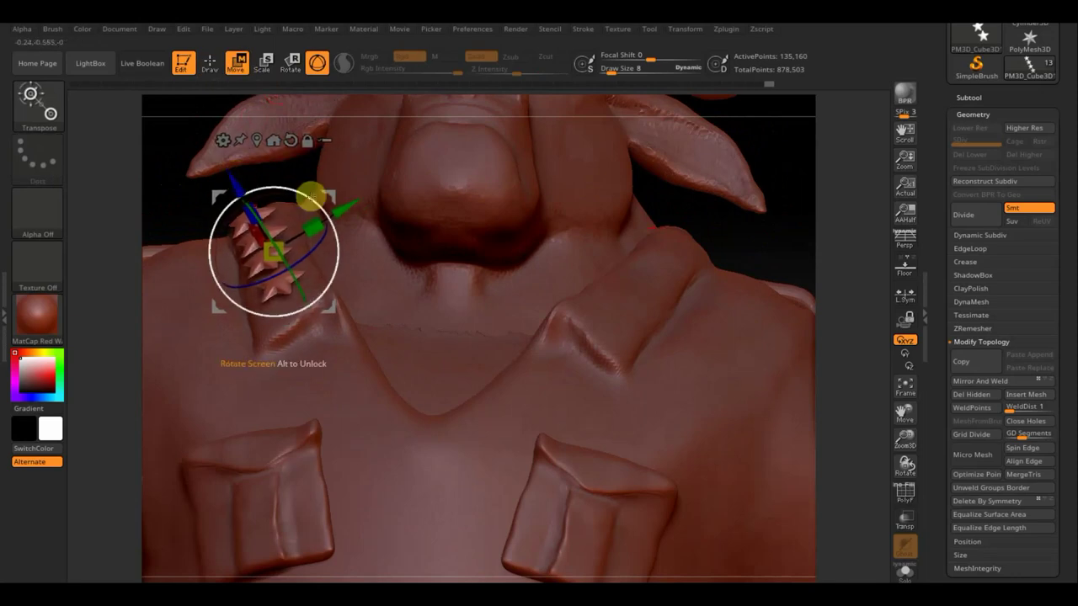
drag(311, 196, 308, 197)
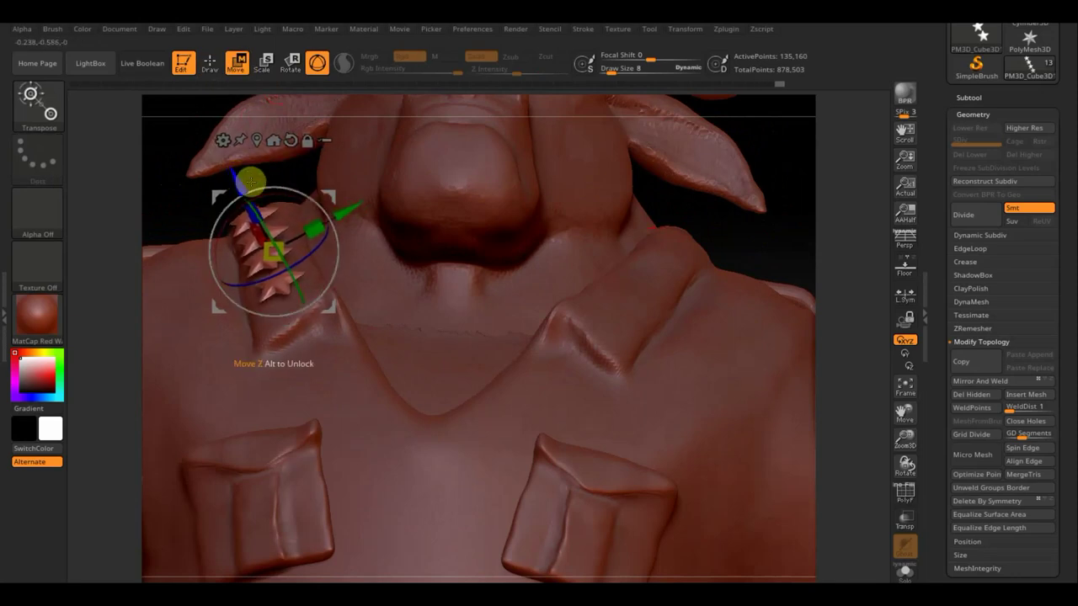
drag(236, 179, 240, 182)
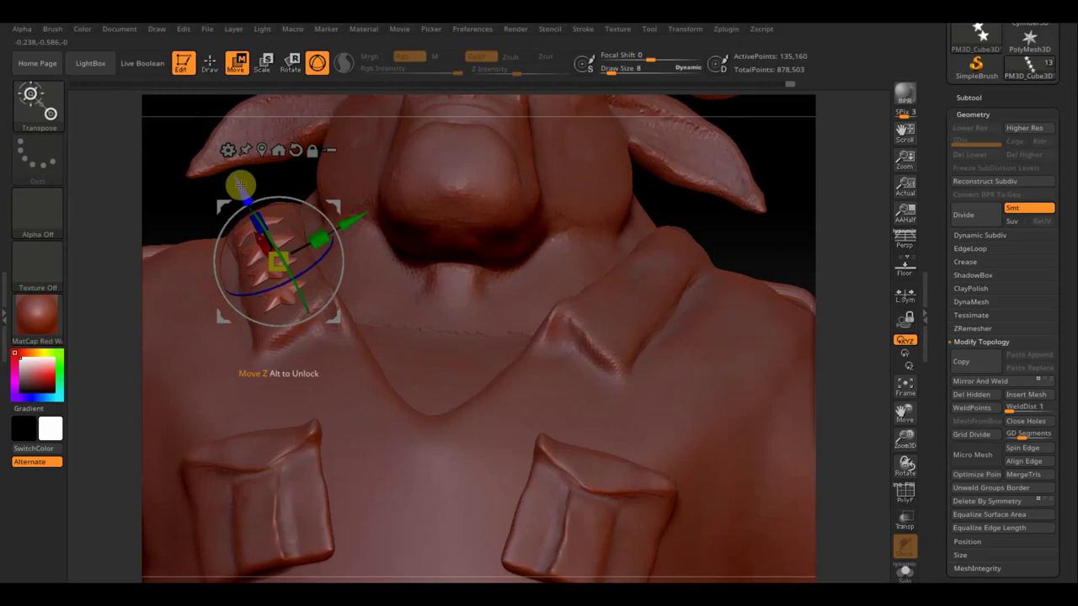
drag(182, 126, 254, 133)
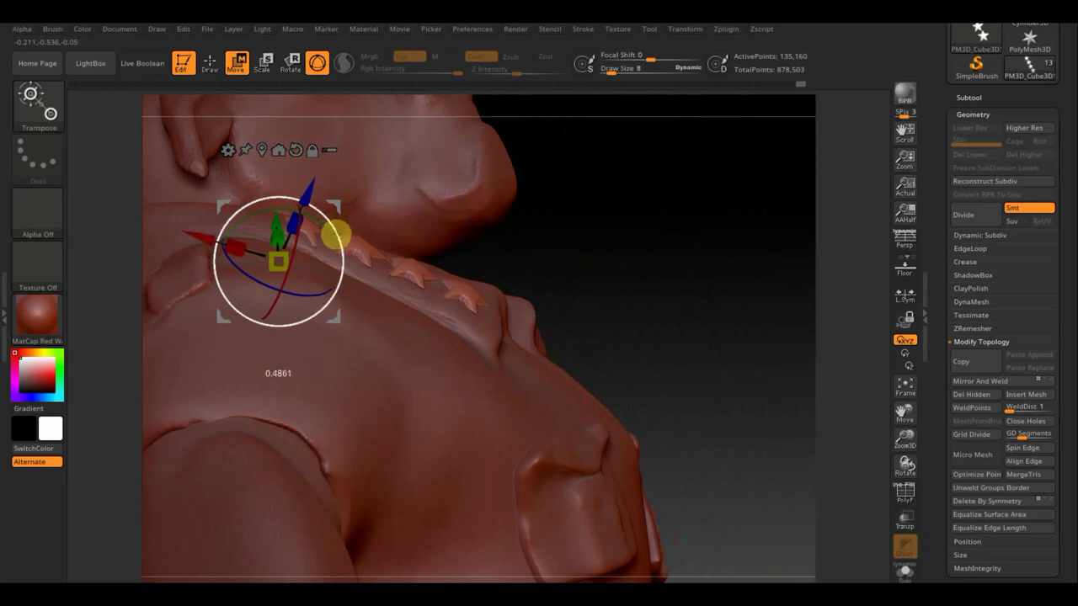
mouse_move(646, 211)
mouse_down()
mouse_move(620, 258)
mouse_move(619, 298)
mouse_move(578, 296)
mouse_move(589, 218)
mouse_up()
click(210, 63)
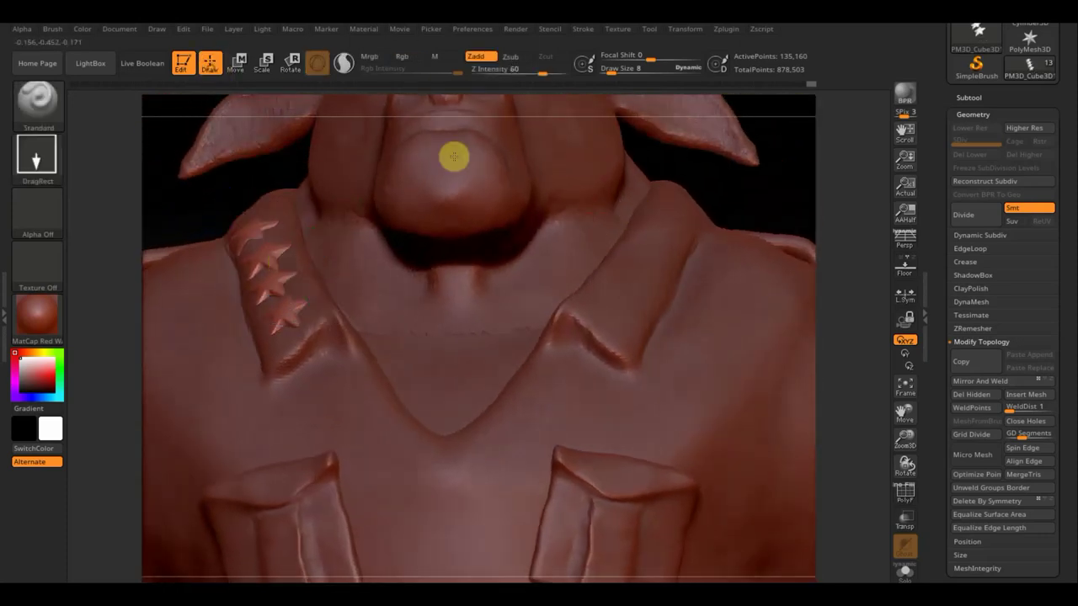
key(n)
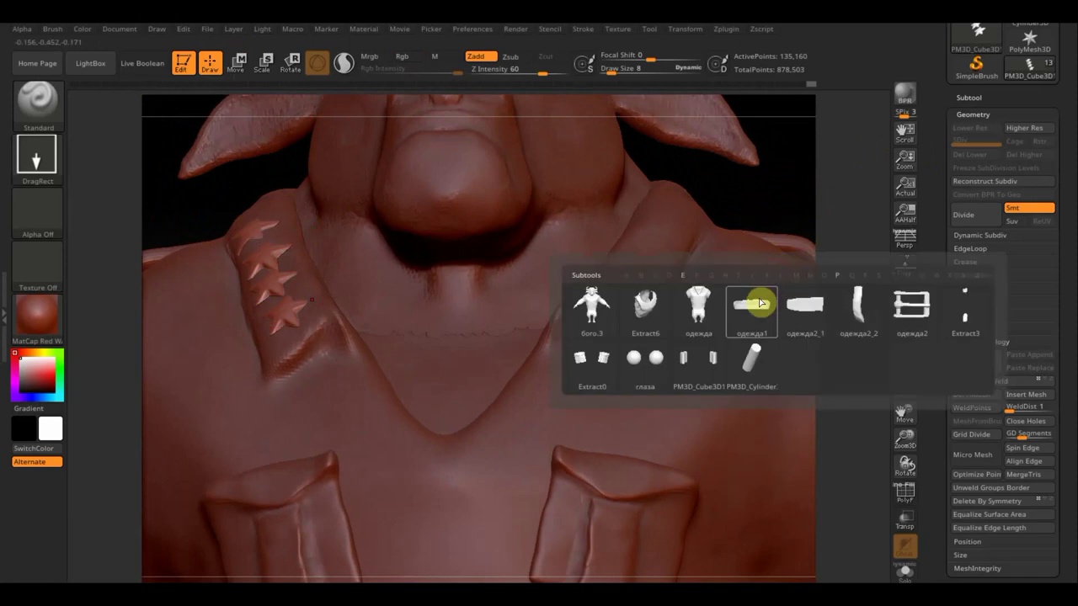
click(698, 306)
right_drag(288, 192, 299, 228)
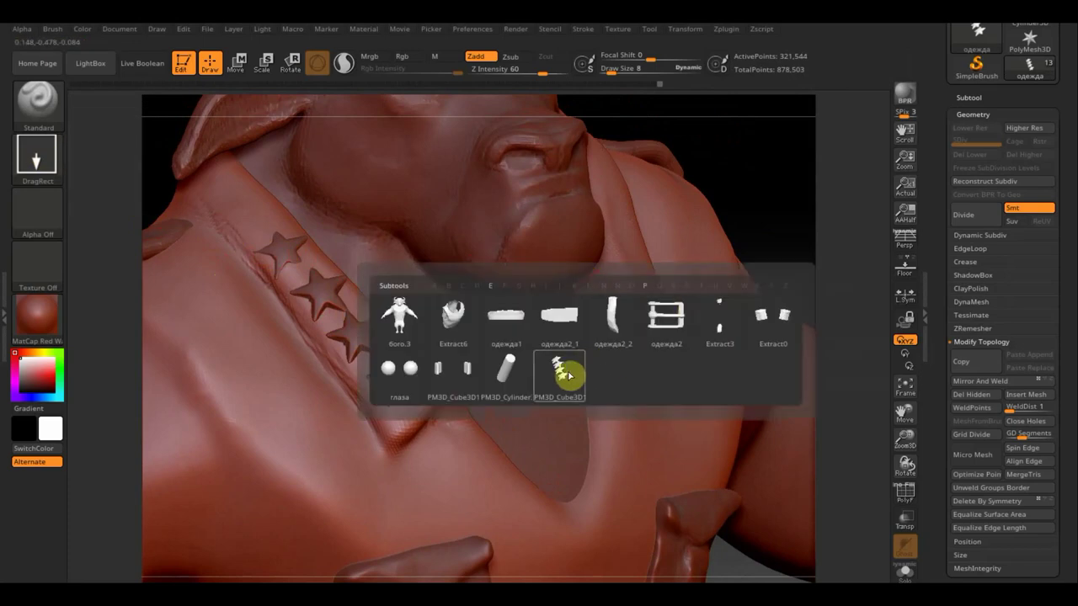
alt+click(553, 378)
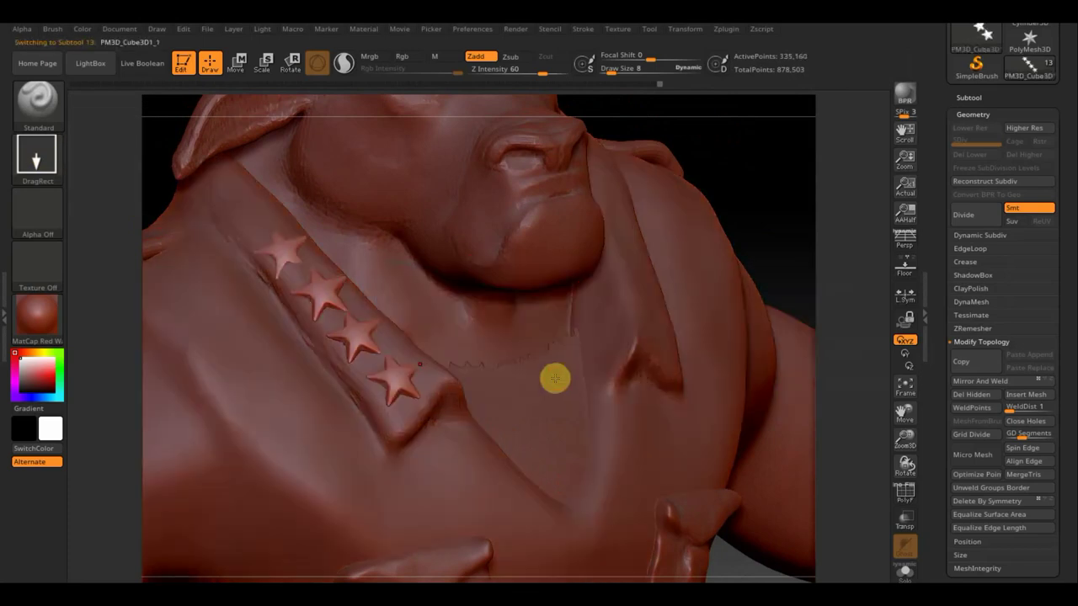
Step: Scale the stars down to about 0.88, then realign and rotate them into the shoulder strap
click(266, 66)
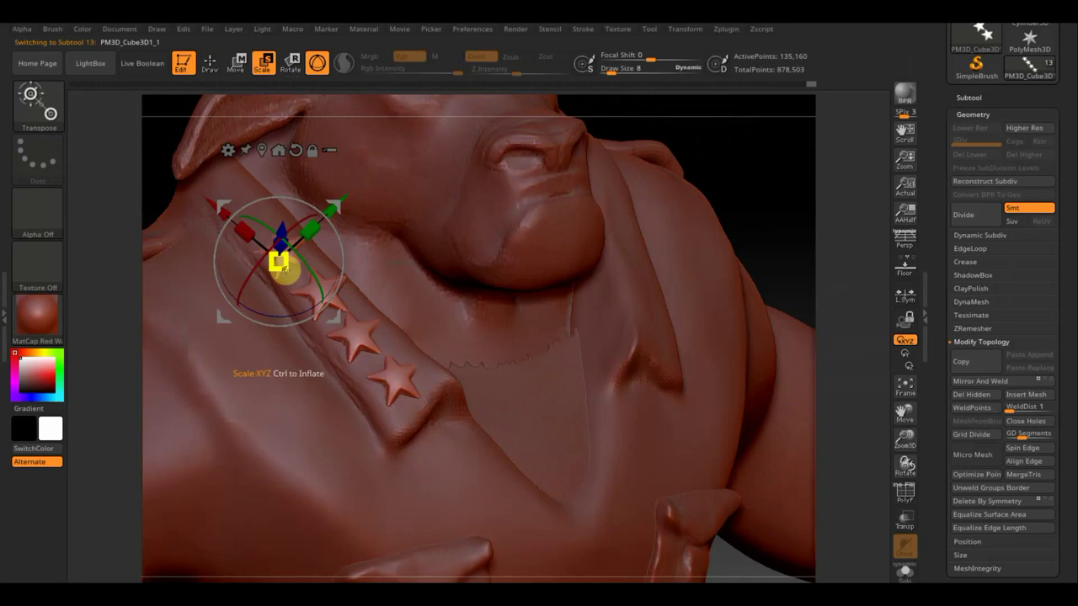
drag(284, 268, 281, 264)
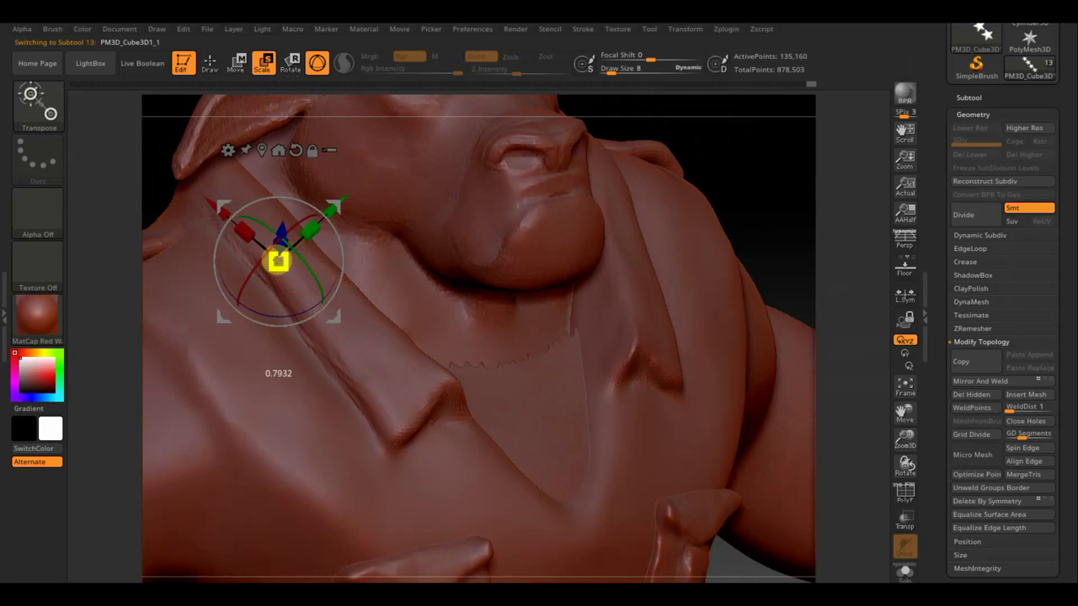
drag(224, 205, 278, 273)
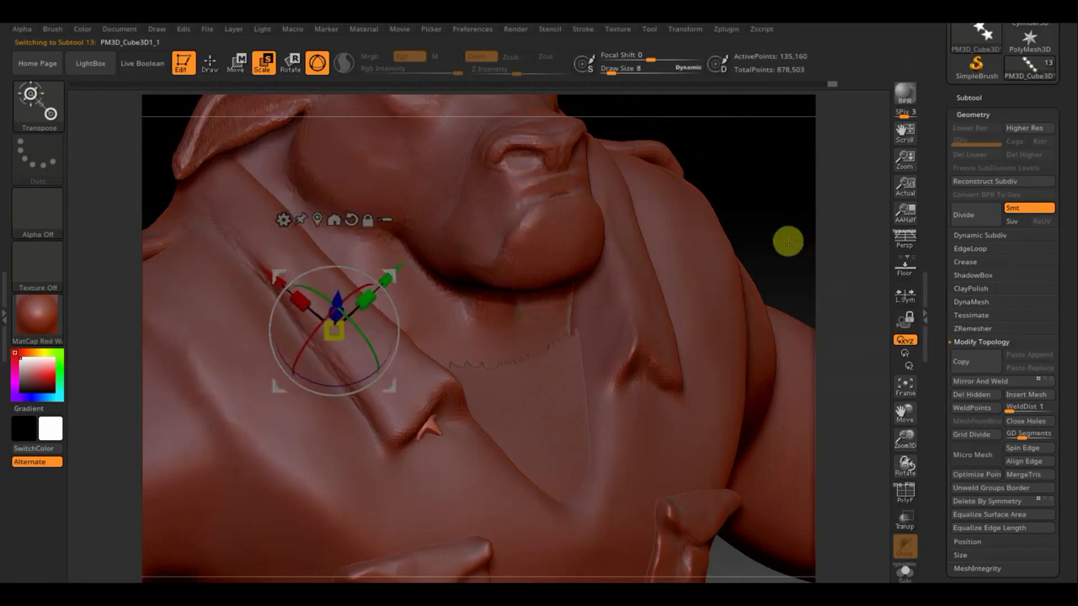
mouse_move(787, 242)
mouse_down()
mouse_move(746, 193)
mouse_move(710, 188)
mouse_up()
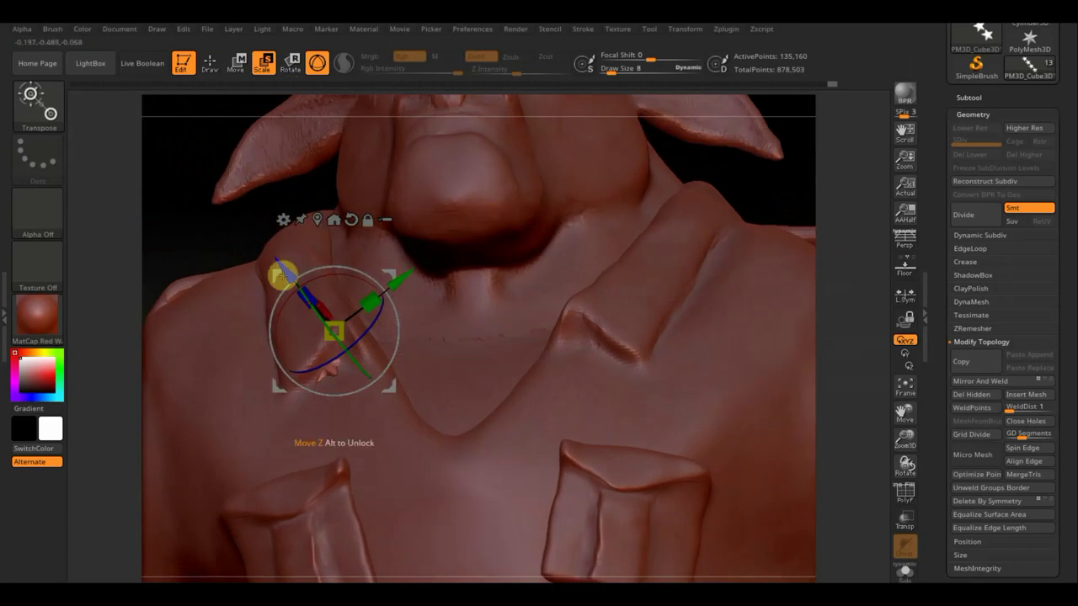
mouse_move(283, 274)
mouse_down()
mouse_move(274, 230)
mouse_move(277, 240)
mouse_up()
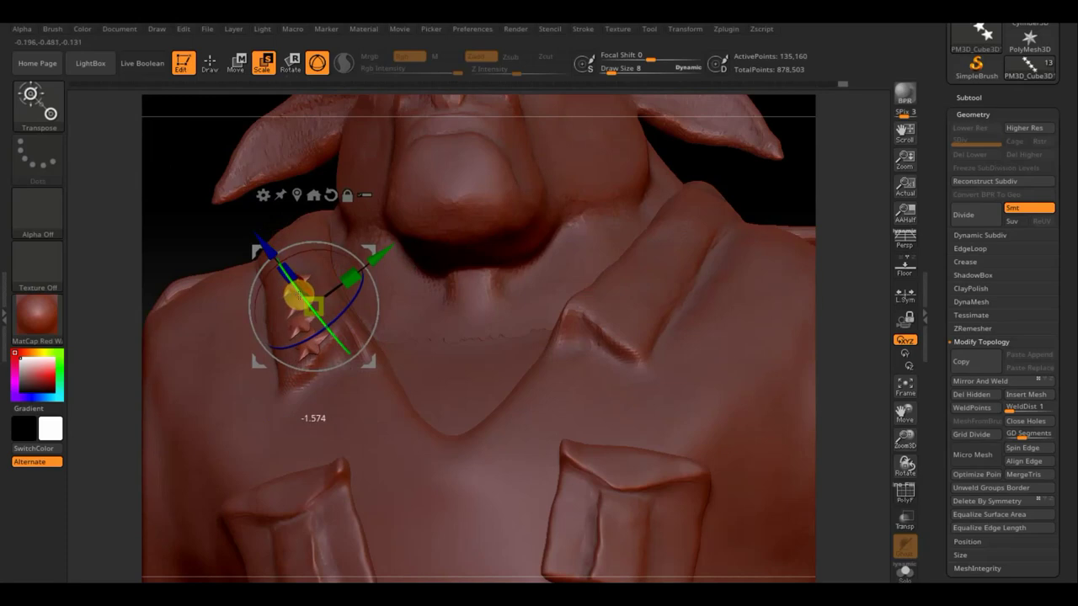
drag(298, 295, 273, 242)
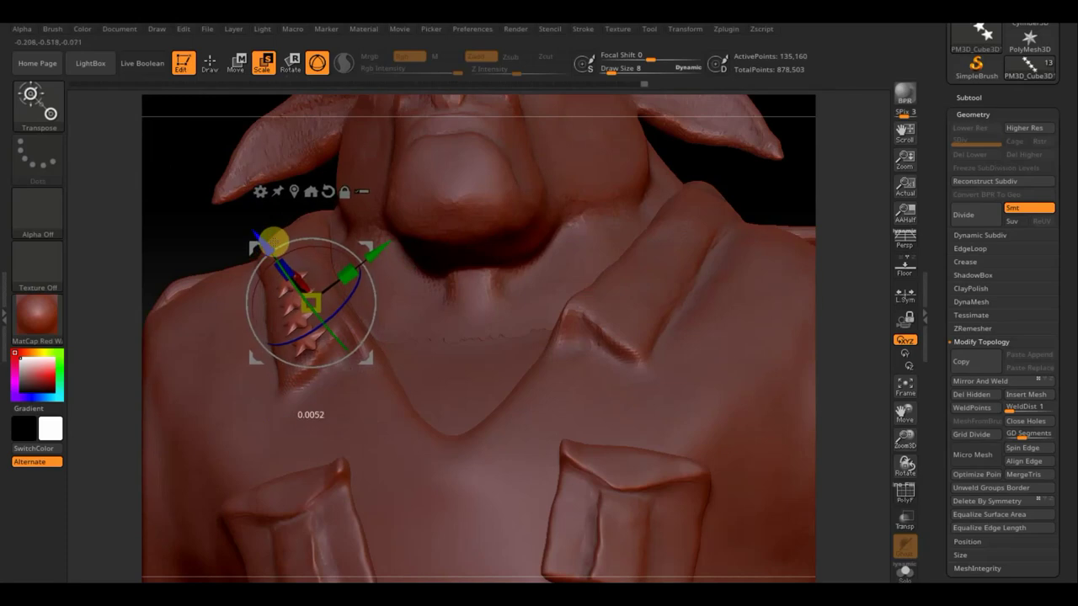
drag(763, 188, 825, 177)
drag(340, 306, 196, 278)
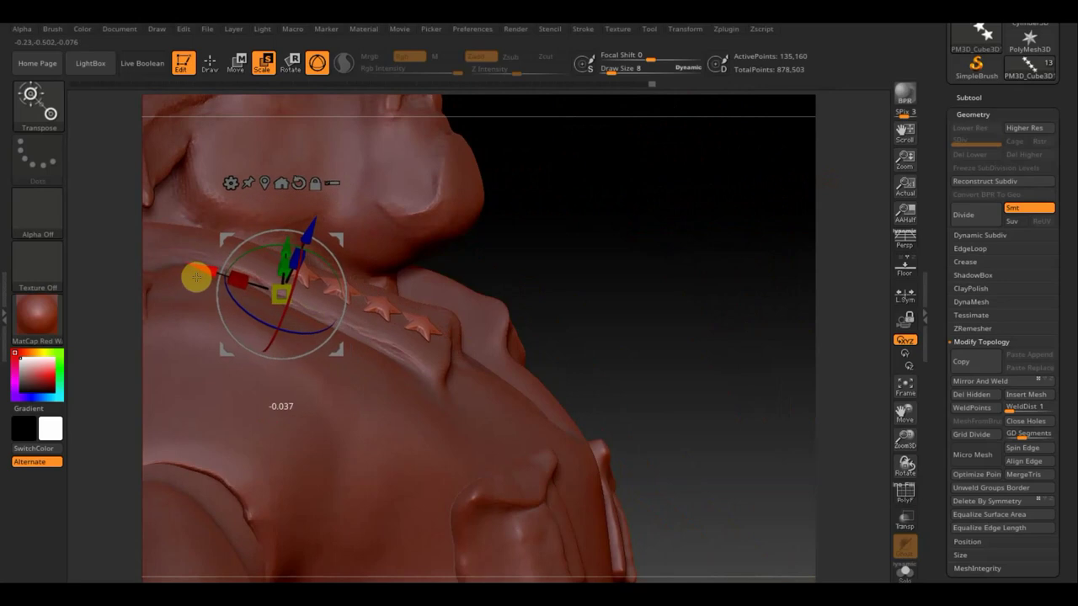
mouse_move(615, 207)
mouse_down()
mouse_move(532, 279)
mouse_move(544, 258)
mouse_move(620, 209)
mouse_move(631, 174)
mouse_up()
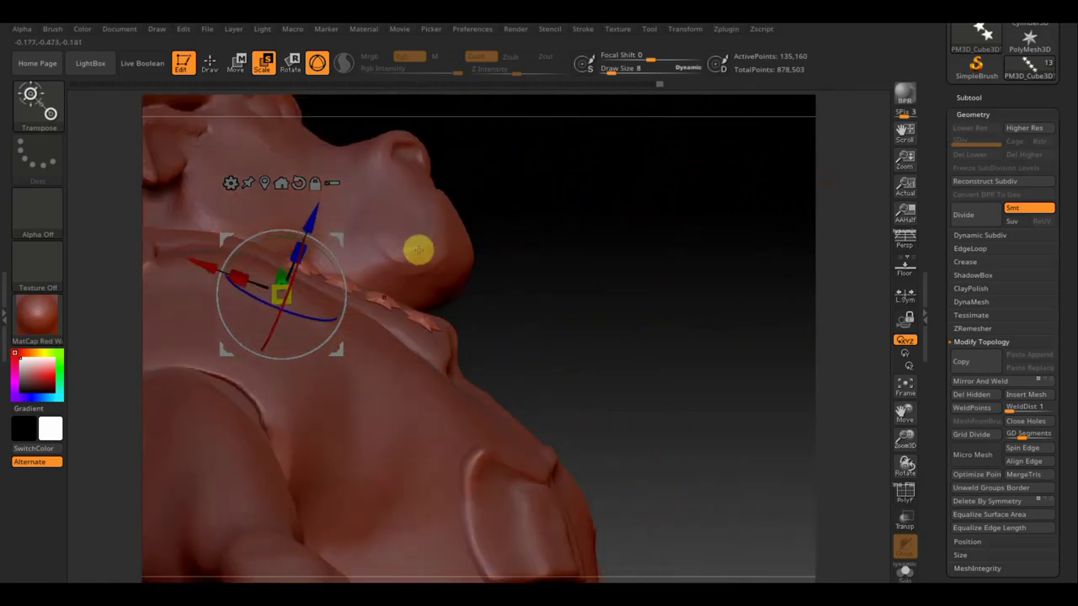
Step: Select the одежда shirt subtool from the SubTool list, set Draw Size to 17, and show the brush library
click(209, 64)
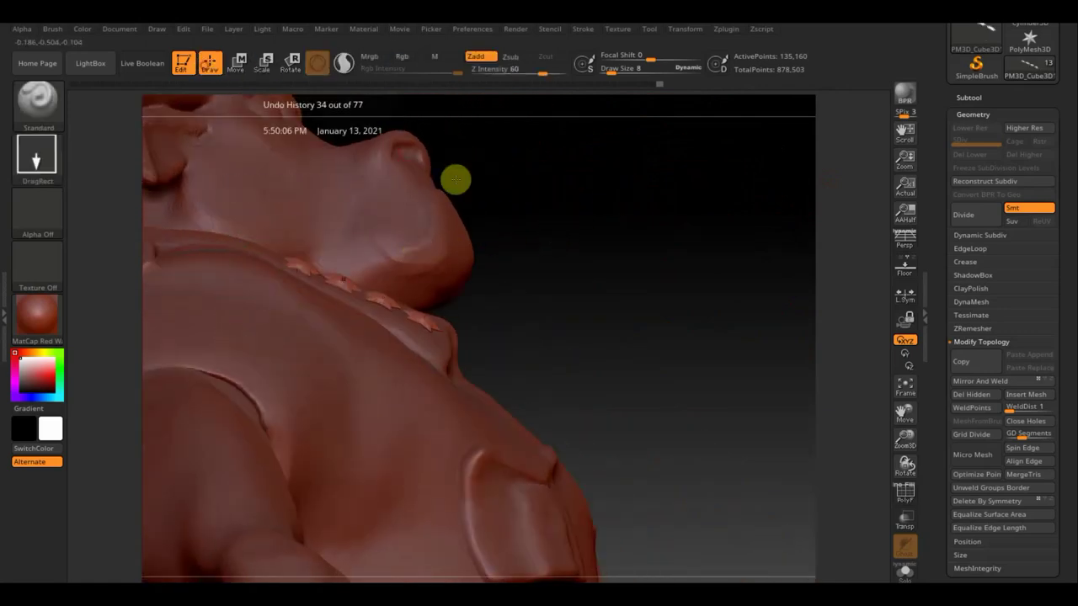
key(n)
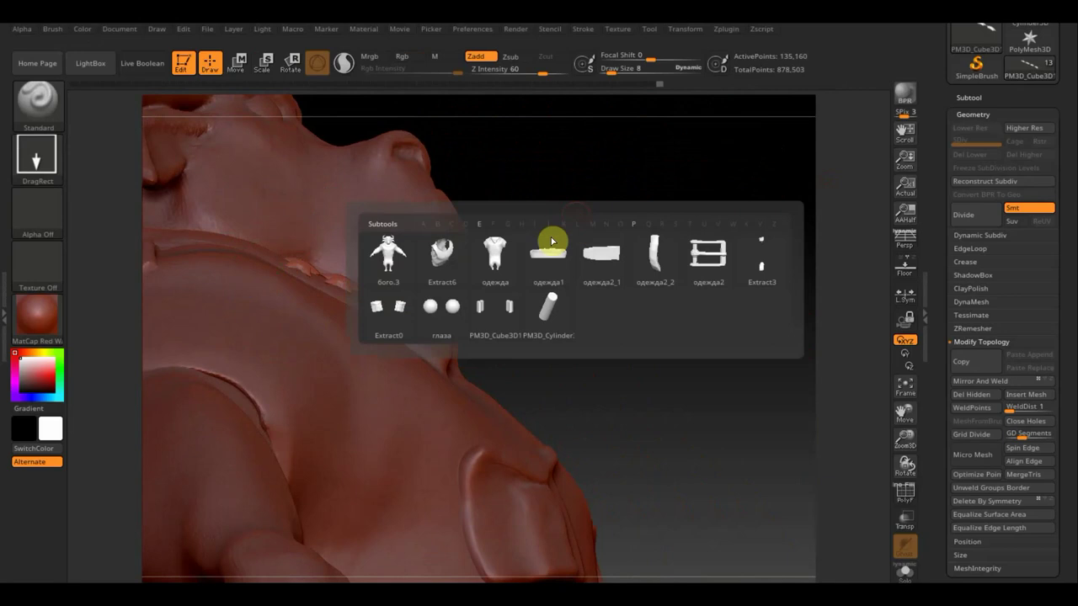
click(498, 255)
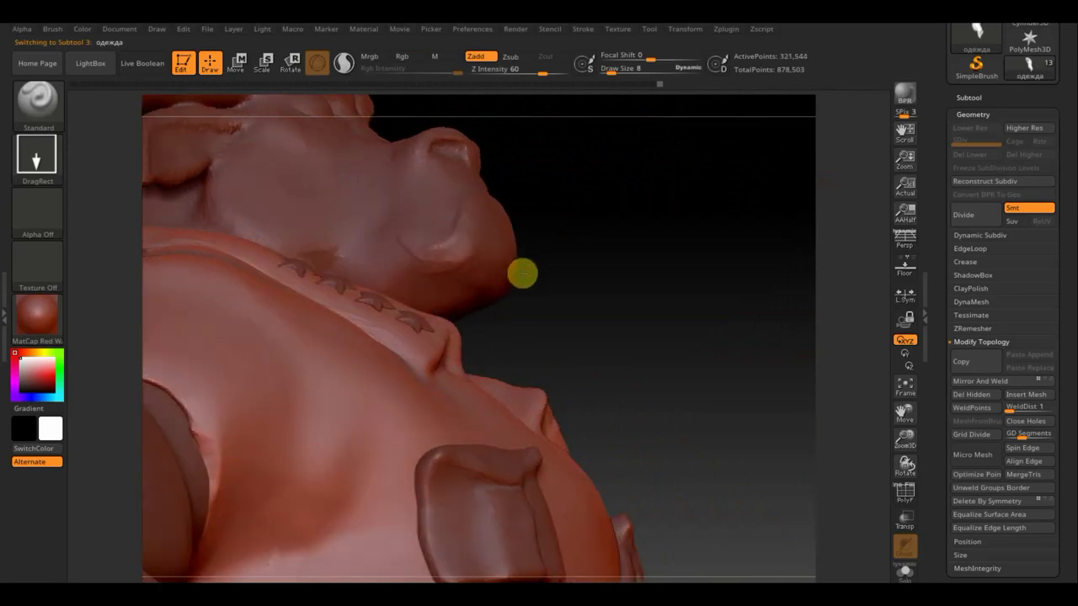
drag(609, 71, 606, 88)
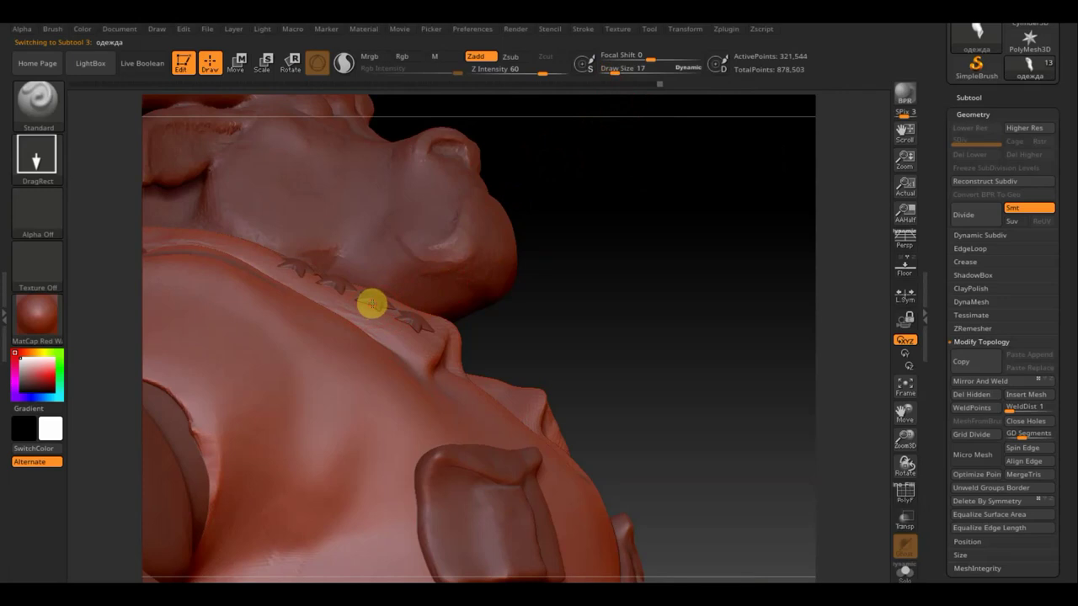
click(64, 101)
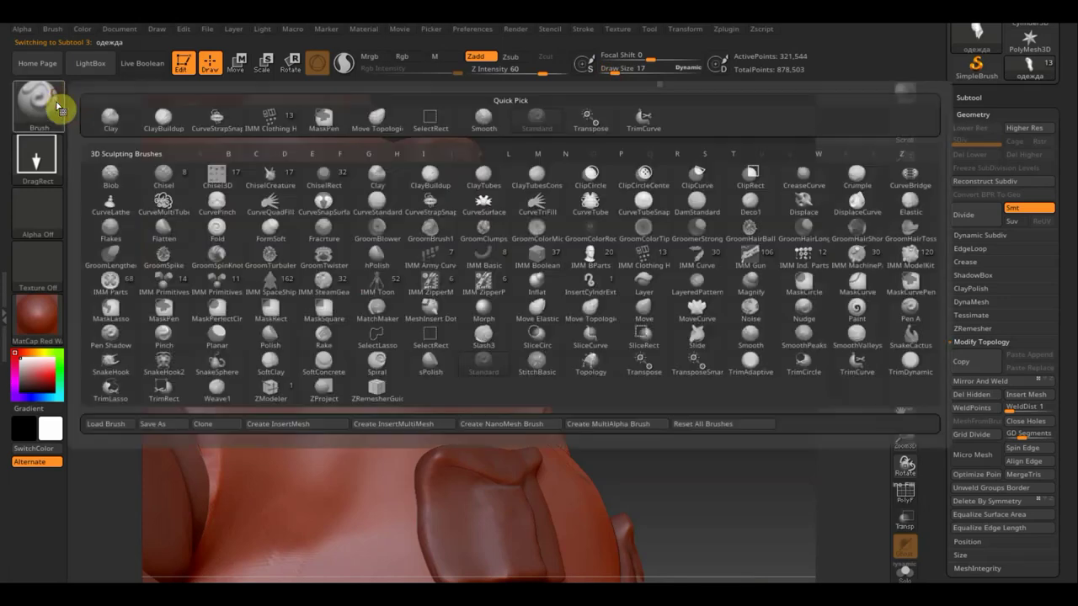
Step: Pick the ClayBuildup brush at size 14 and smooth the row of stars on the strap
click(164, 115)
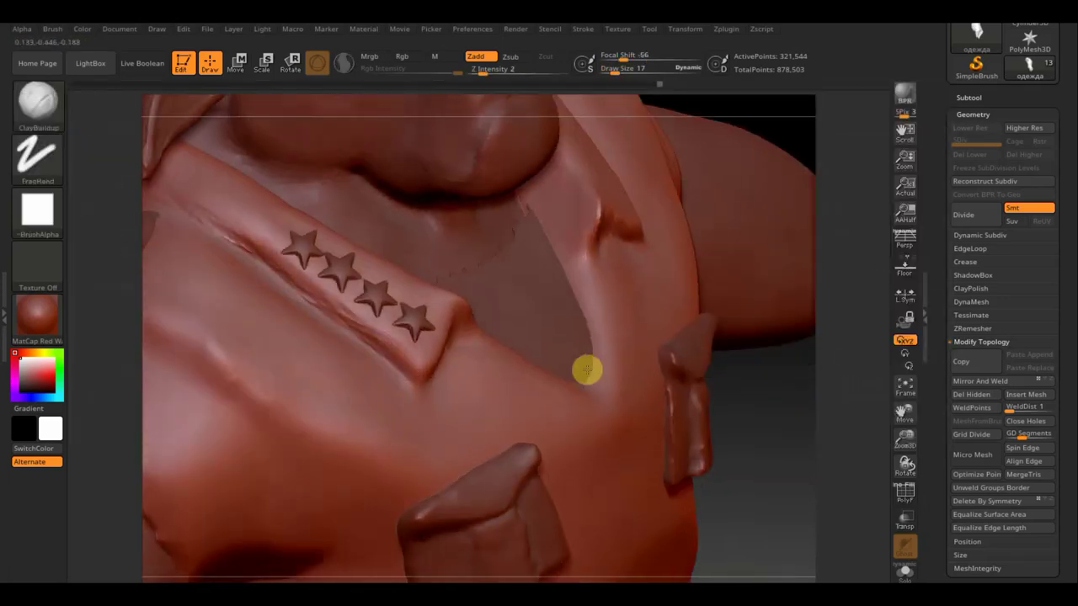
right_drag(587, 371, 396, 289)
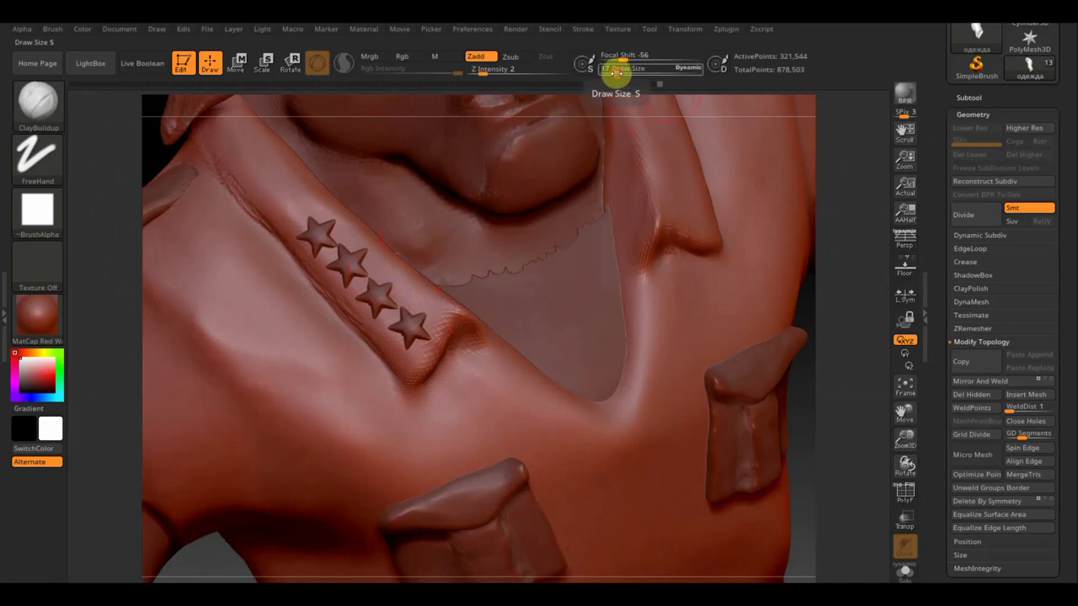
drag(618, 73, 613, 74)
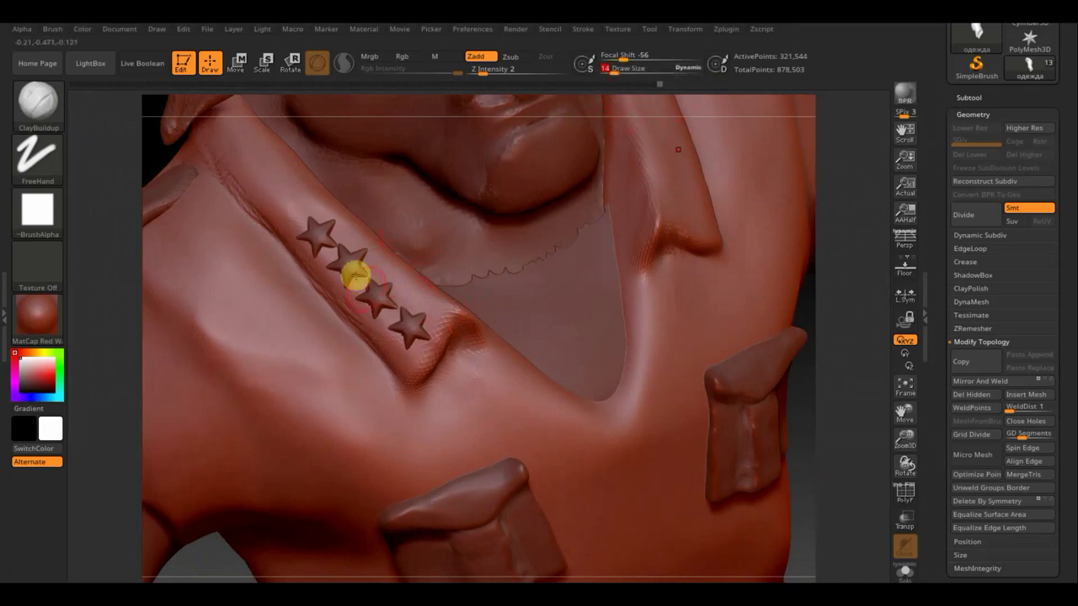
drag(349, 277, 214, 132)
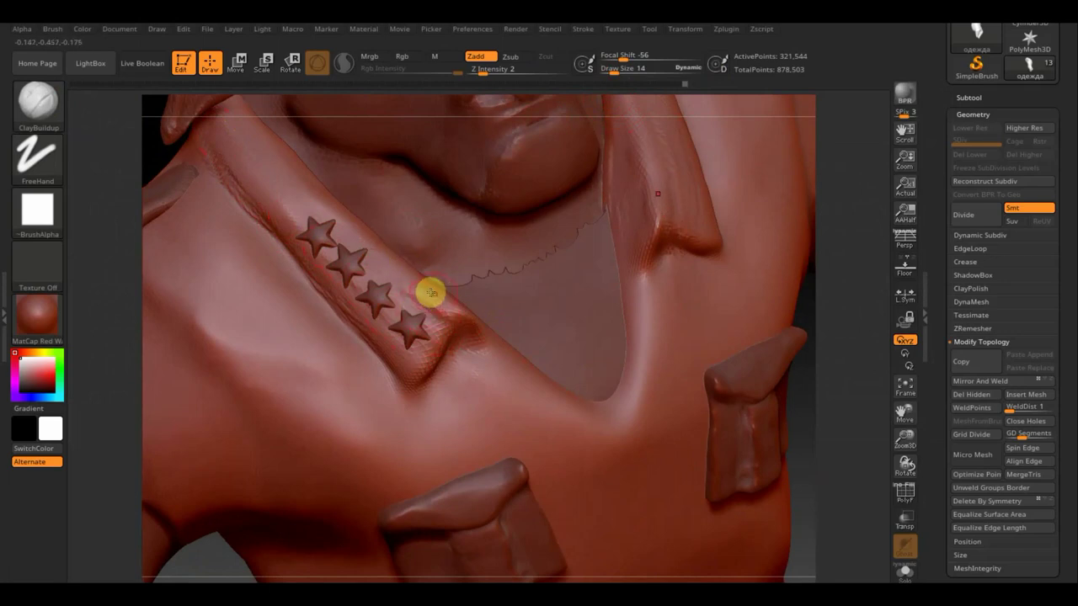
key(shift)
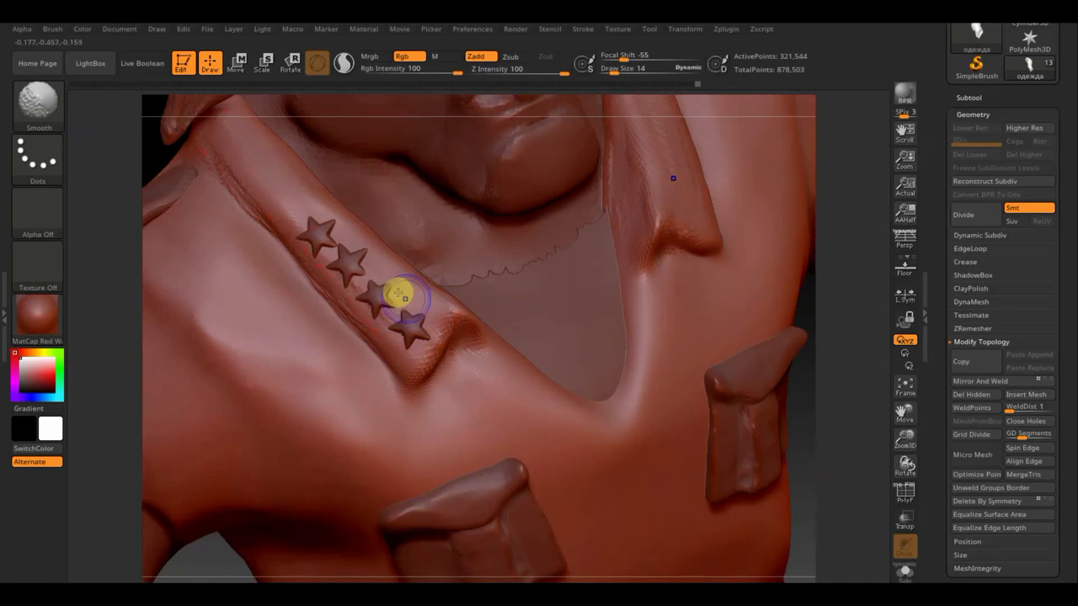
mouse_move(400, 294)
shift+mouse_down()
mouse_move(325, 252)
mouse_move(355, 285)
mouse_move(359, 276)
shift+mouse_up()
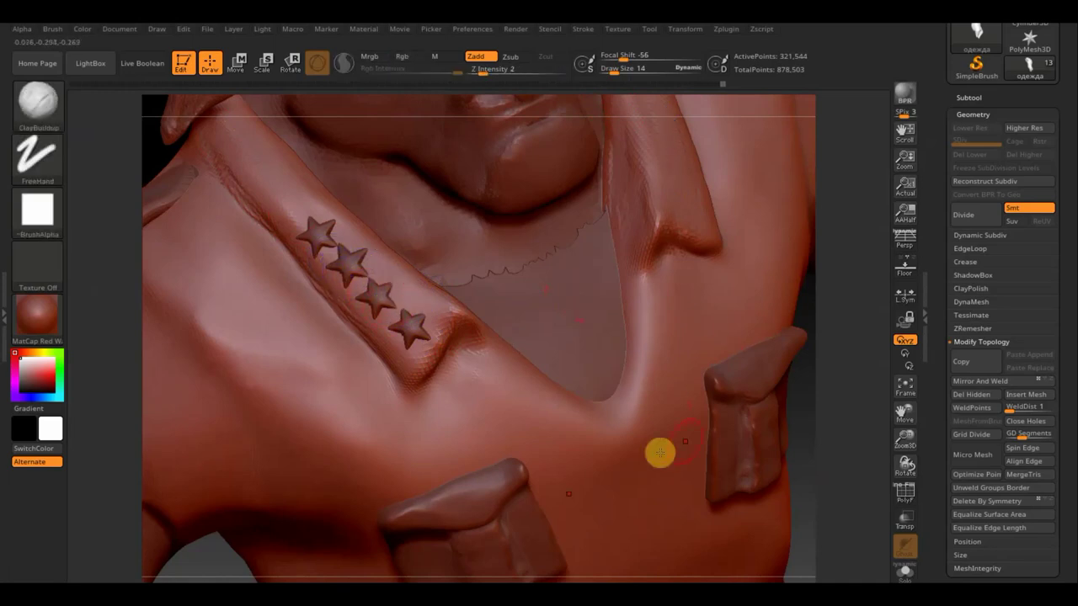
mouse_move(214, 557)
mouse_down()
mouse_move(248, 505)
mouse_move(238, 464)
mouse_move(180, 539)
mouse_move(233, 522)
mouse_up()
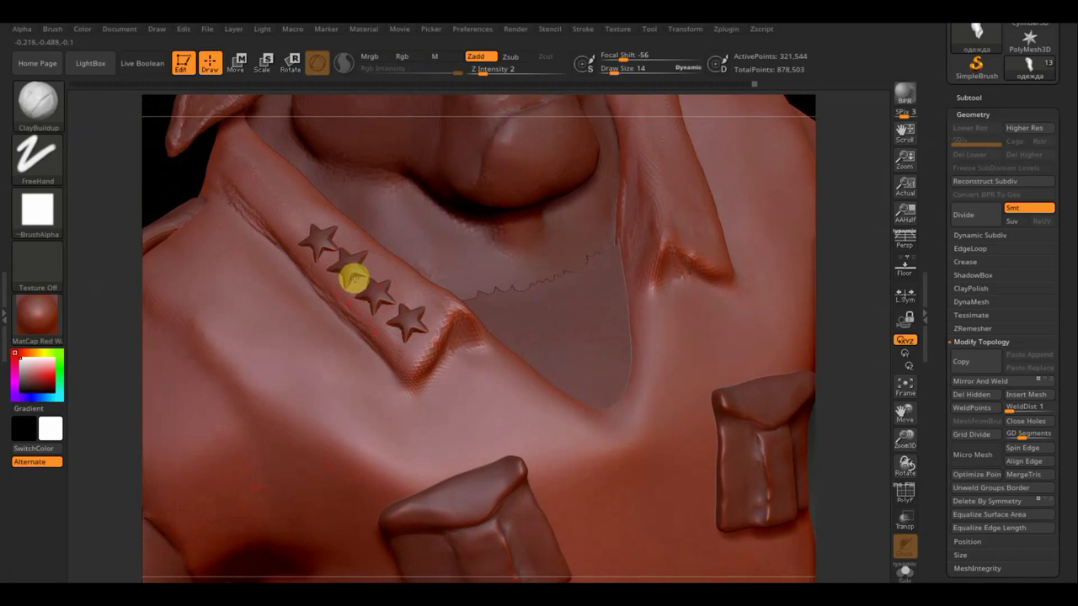
Step: Make the PM3D_Cube3D1_1 star subtool active from the SubTool popup
click(322, 245)
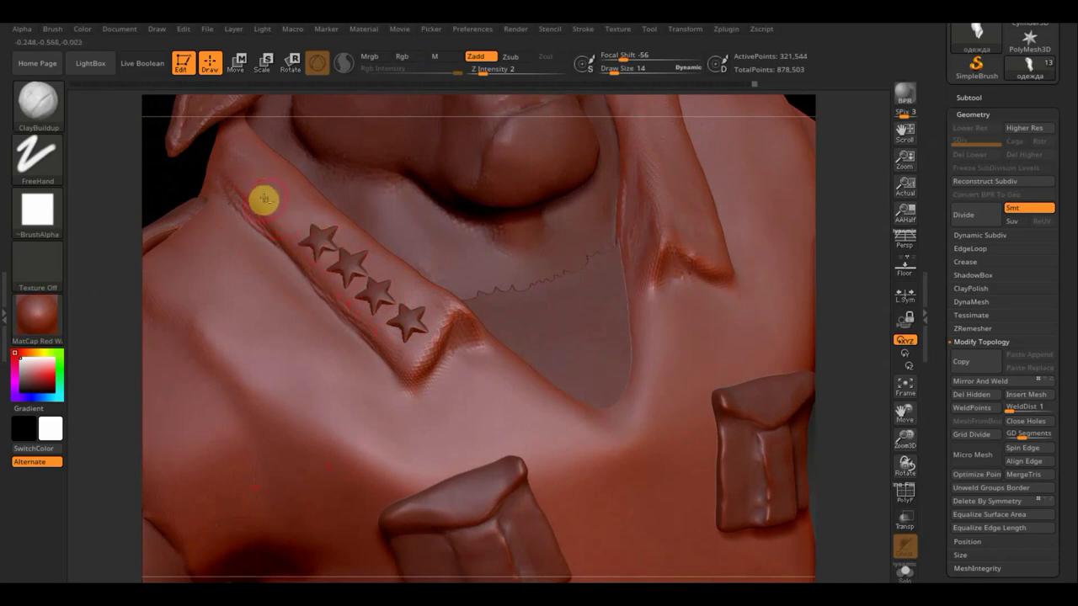
click(252, 168)
click(464, 323)
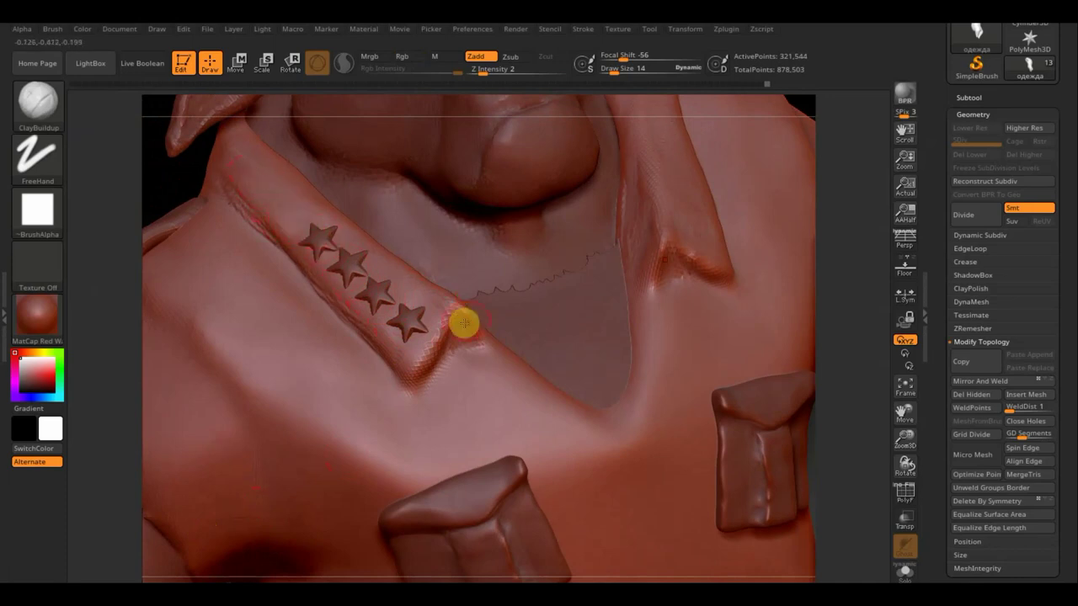
click(408, 390)
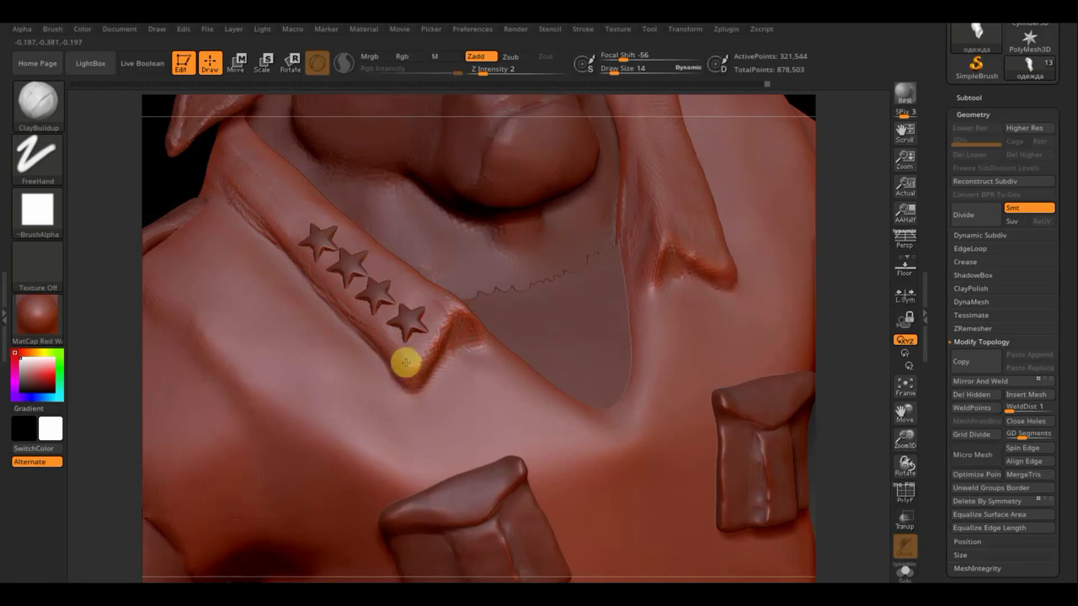
click(475, 338)
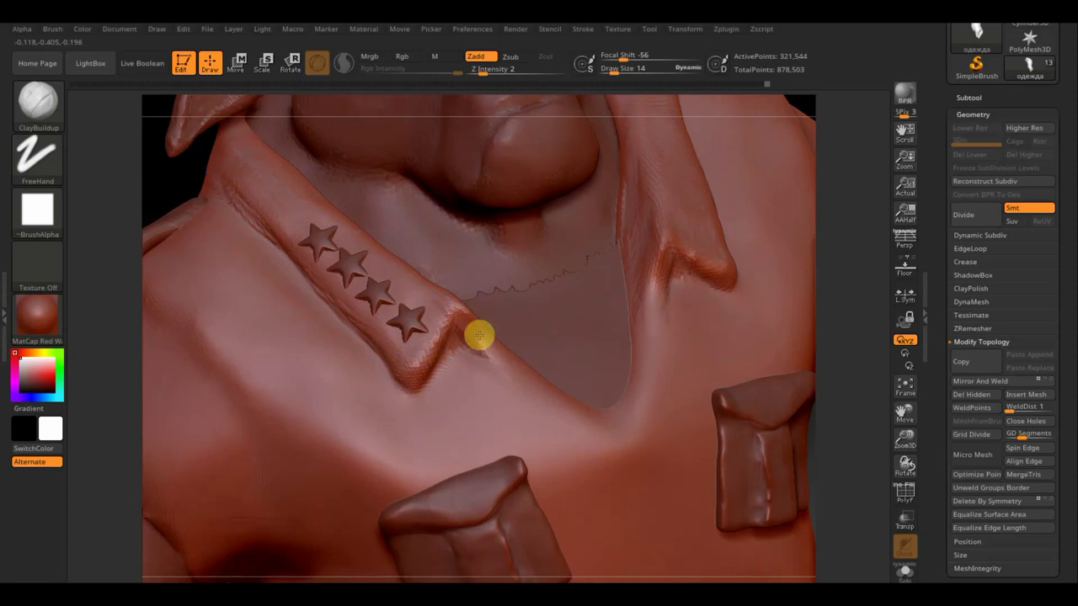
click(474, 354)
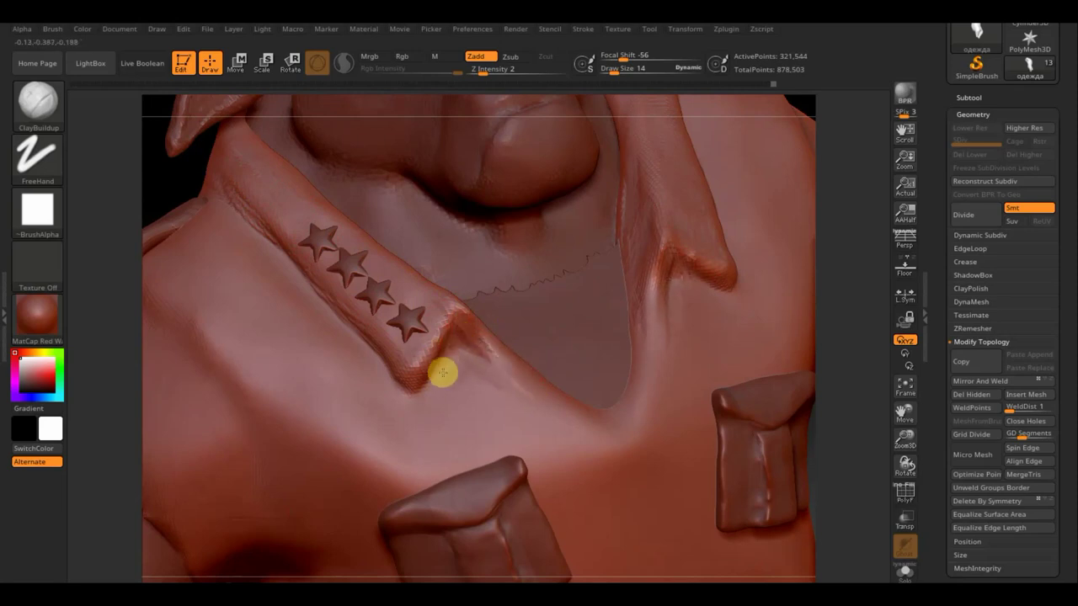
drag(459, 375, 573, 409)
key(shift)
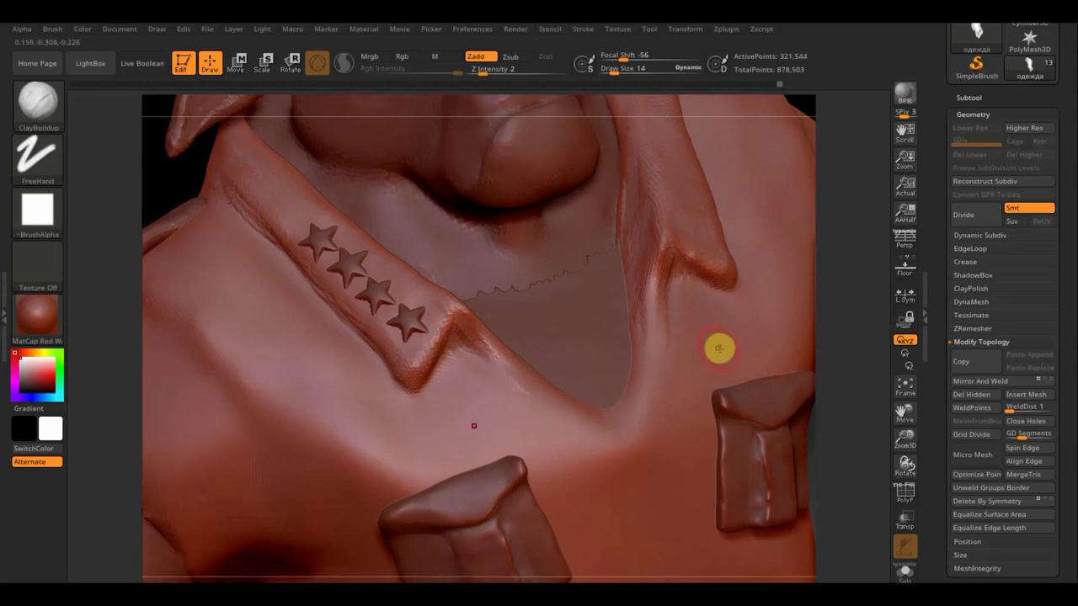
key(n)
click(665, 444)
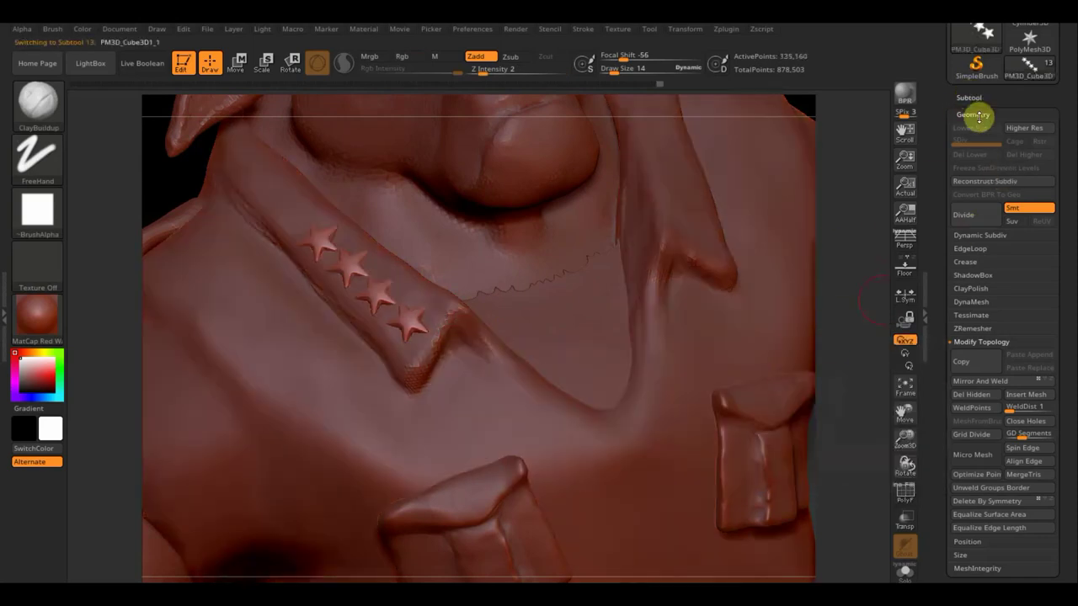
Step: Mirror And Weld the stars onto the right strap, reselect the одежда shirt, and frame the front view
click(982, 385)
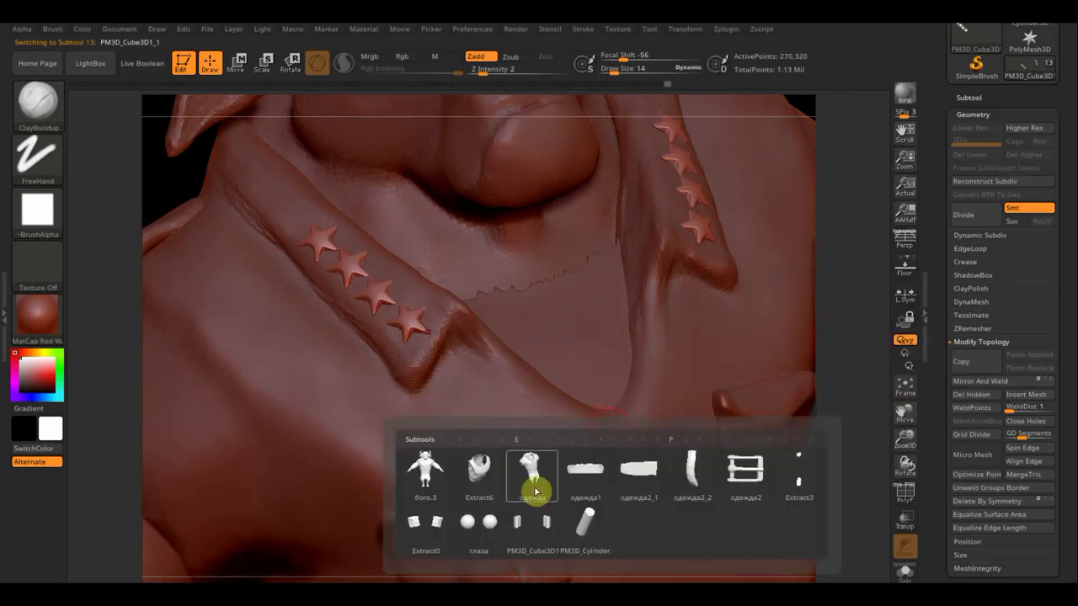
click(536, 487)
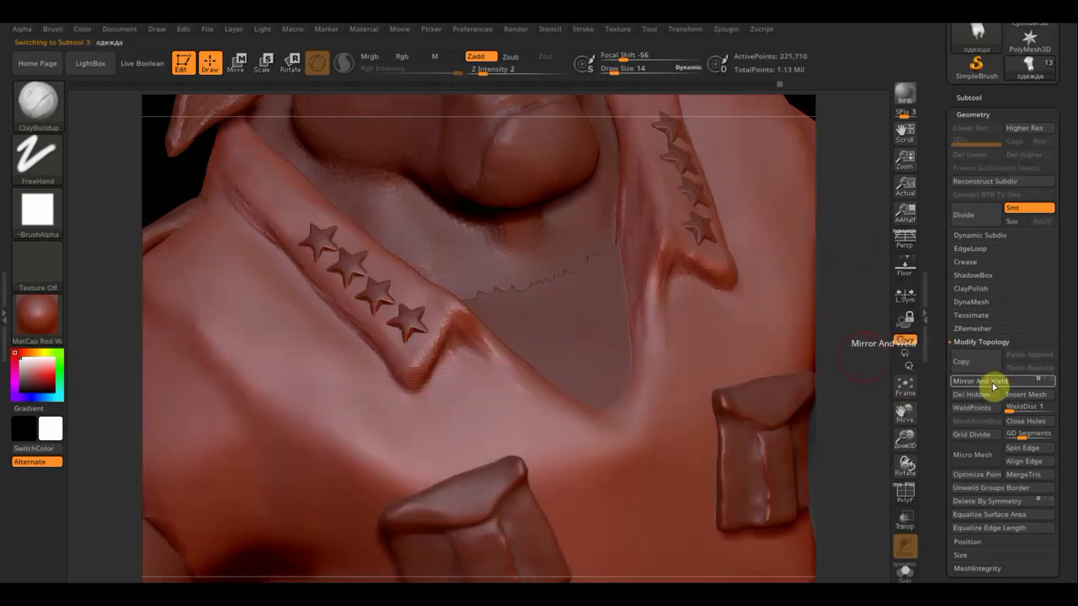
click(903, 388)
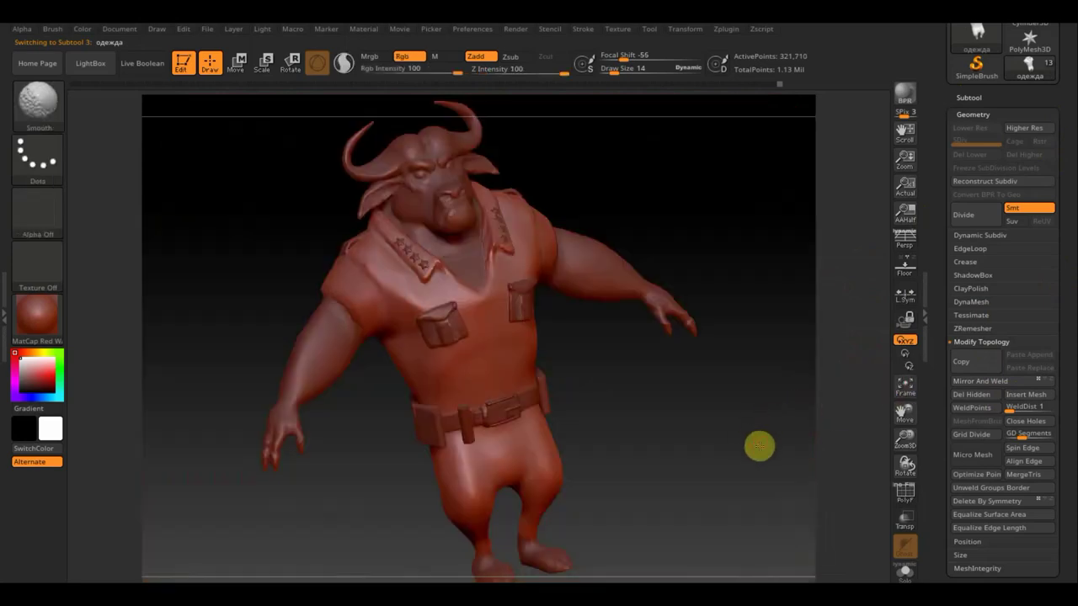
mouse_move(758, 445)
shift+mouse_down()
mouse_move(733, 466)
mouse_move(697, 474)
mouse_move(695, 457)
mouse_move(671, 472)
shift+mouse_up()
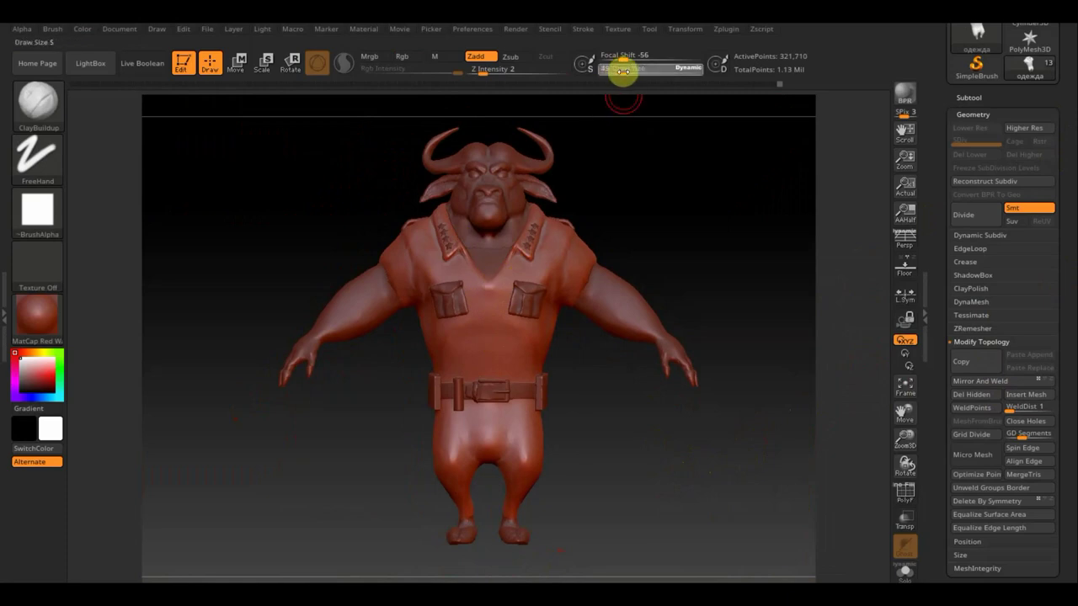
Step: Enlarge the brush and set Z Intensity to 4, framing the torso
drag(621, 71, 671, 275)
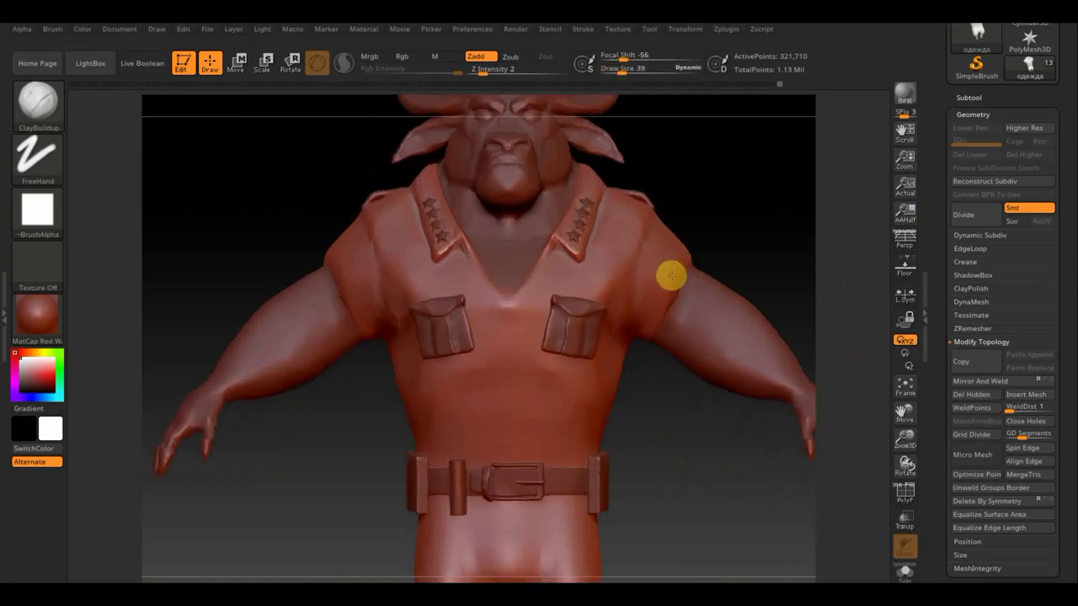
alt+drag(693, 219, 688, 169)
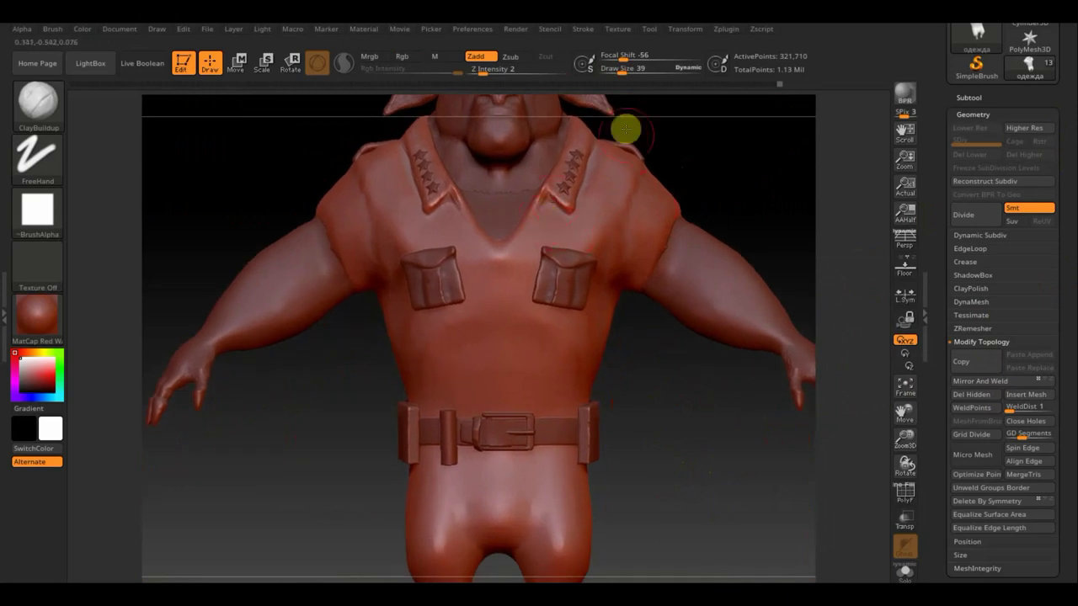
click(621, 70)
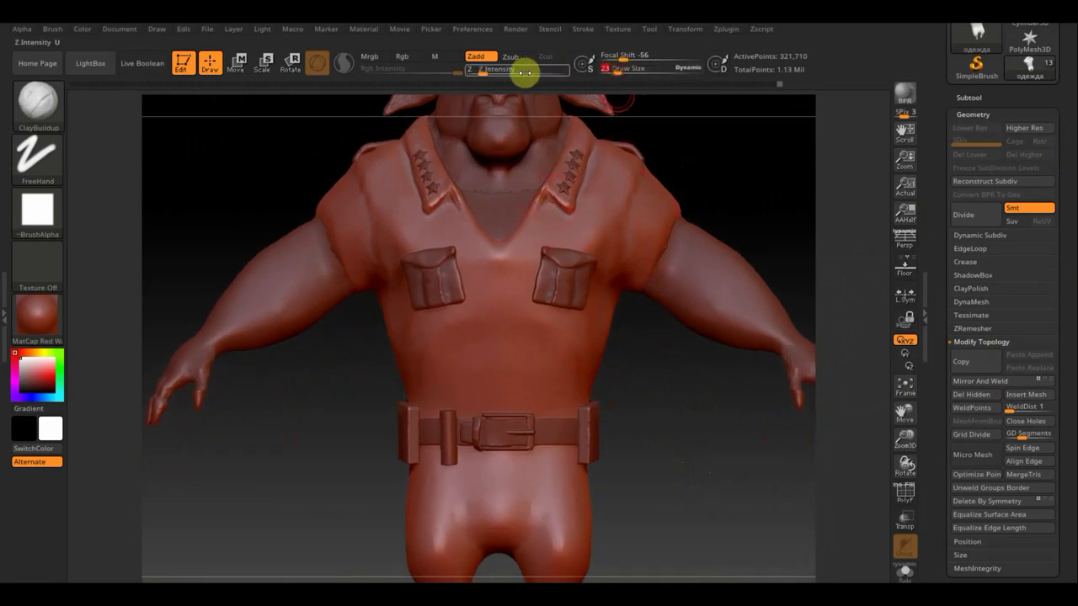
click(483, 72)
text(4)
key(Return)
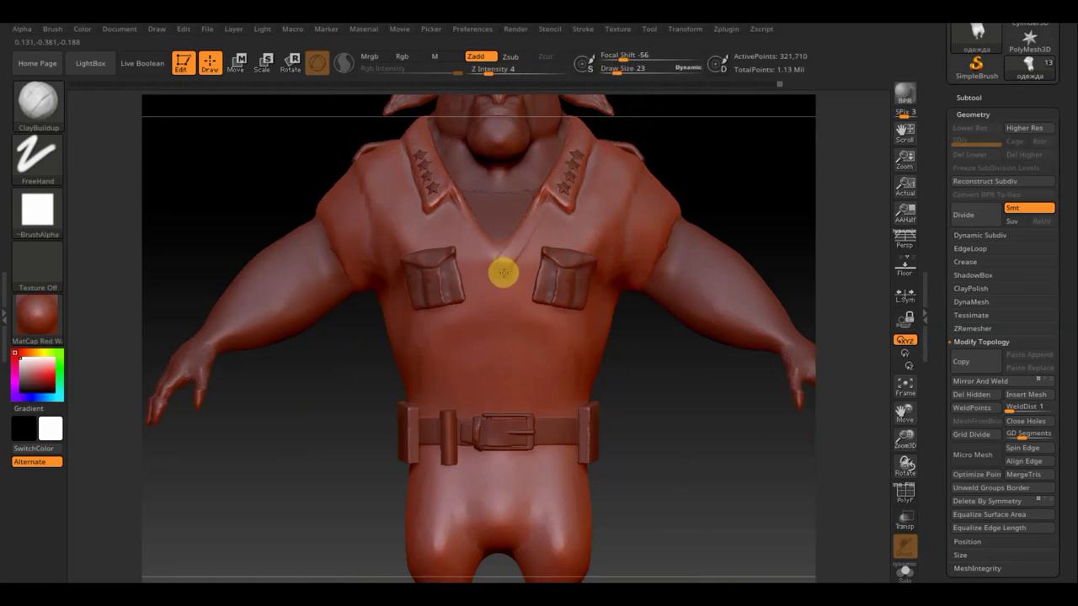
Step: Carve placket grooves down the shirt front past the belt, add a button, then set Z Intensity 5
drag(498, 340, 495, 465)
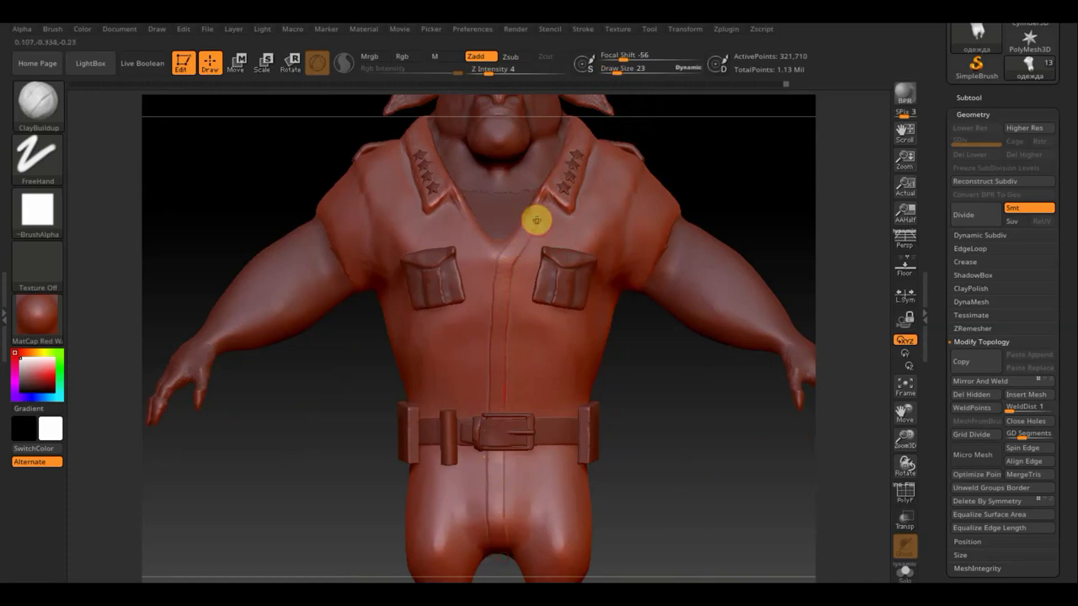
drag(507, 256, 503, 297)
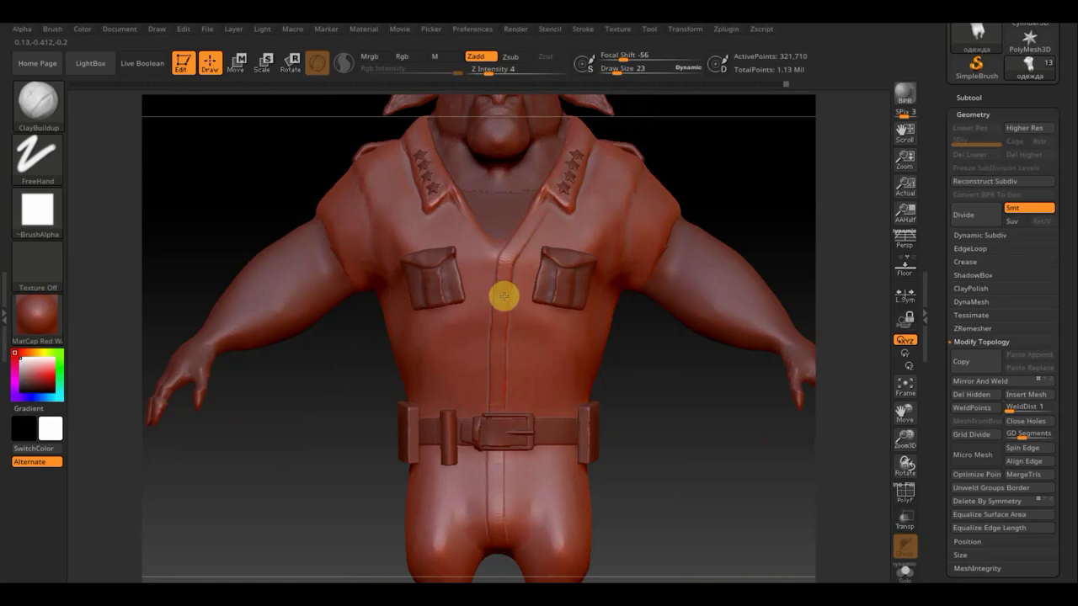
drag(502, 362, 506, 521)
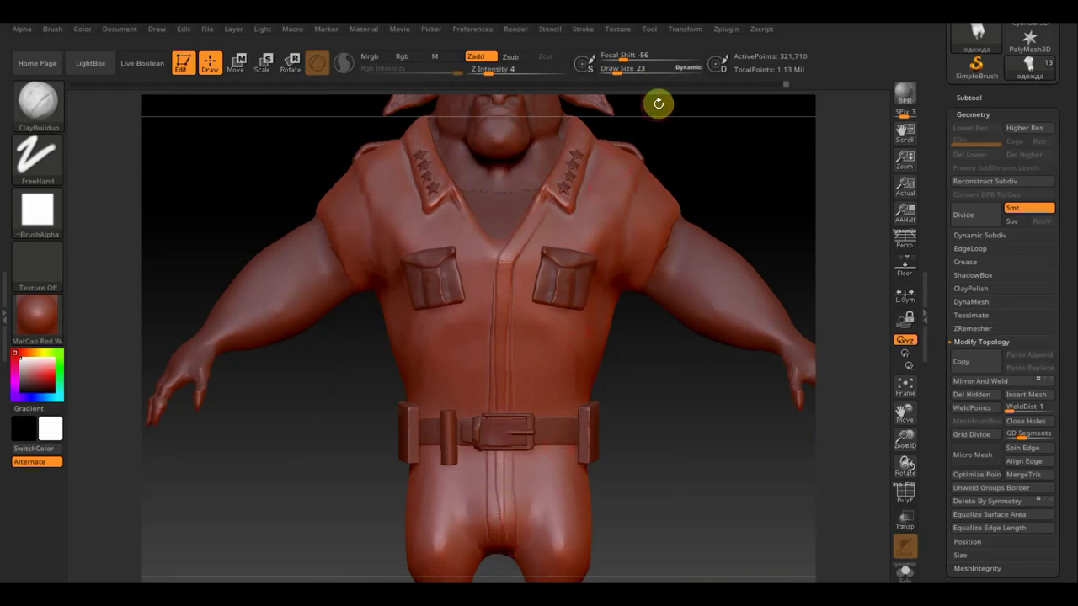
click(617, 72)
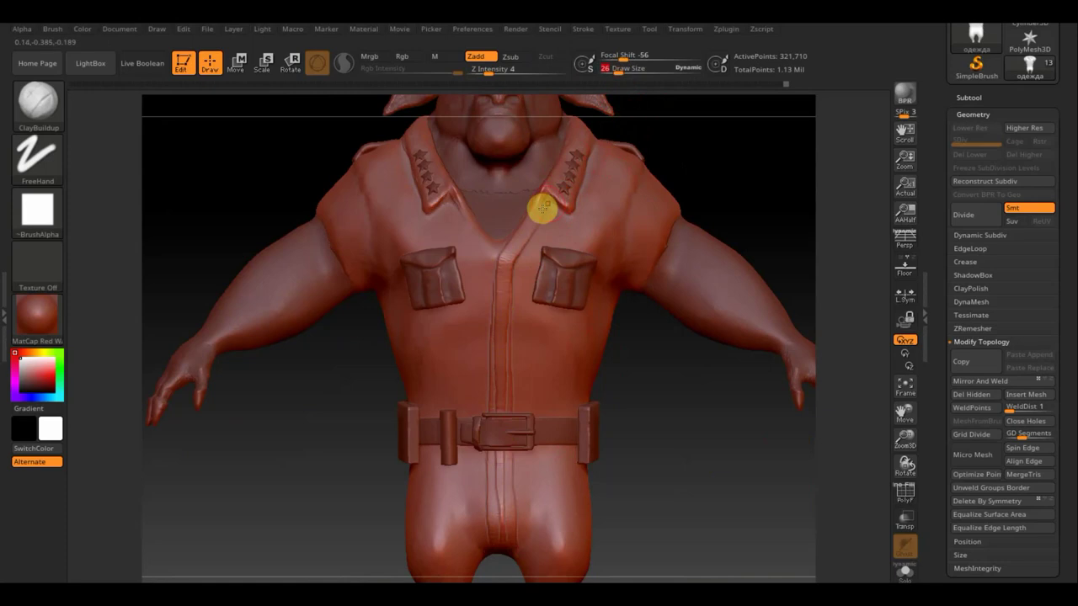
mouse_move(535, 231)
mouse_down()
mouse_move(506, 291)
mouse_move(502, 374)
mouse_up()
mouse_move(534, 216)
mouse_down()
mouse_move(505, 281)
mouse_move(502, 417)
mouse_up()
click(505, 459)
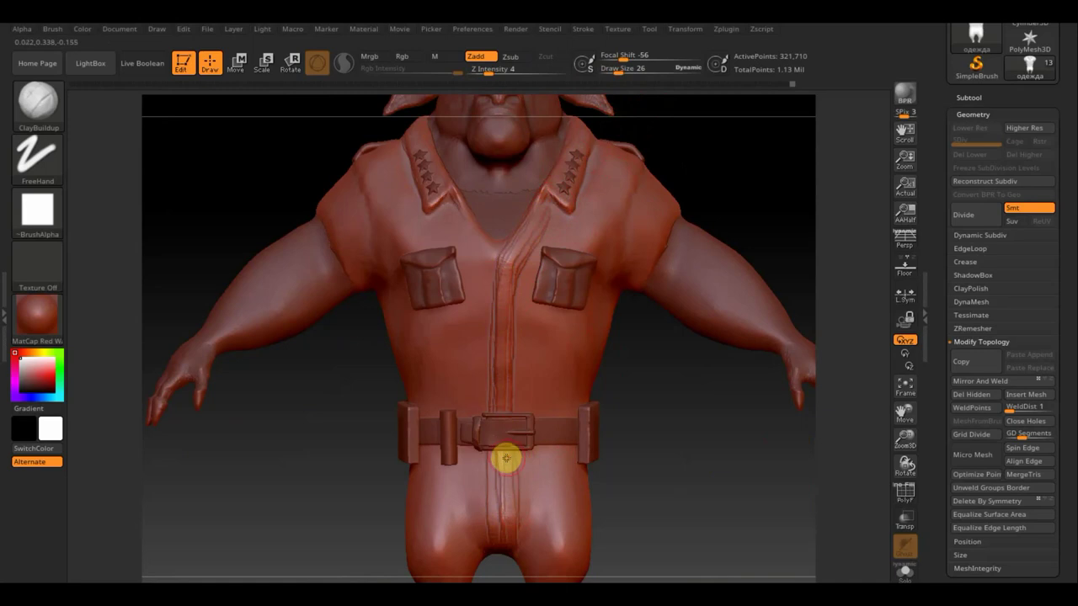
key(shift)
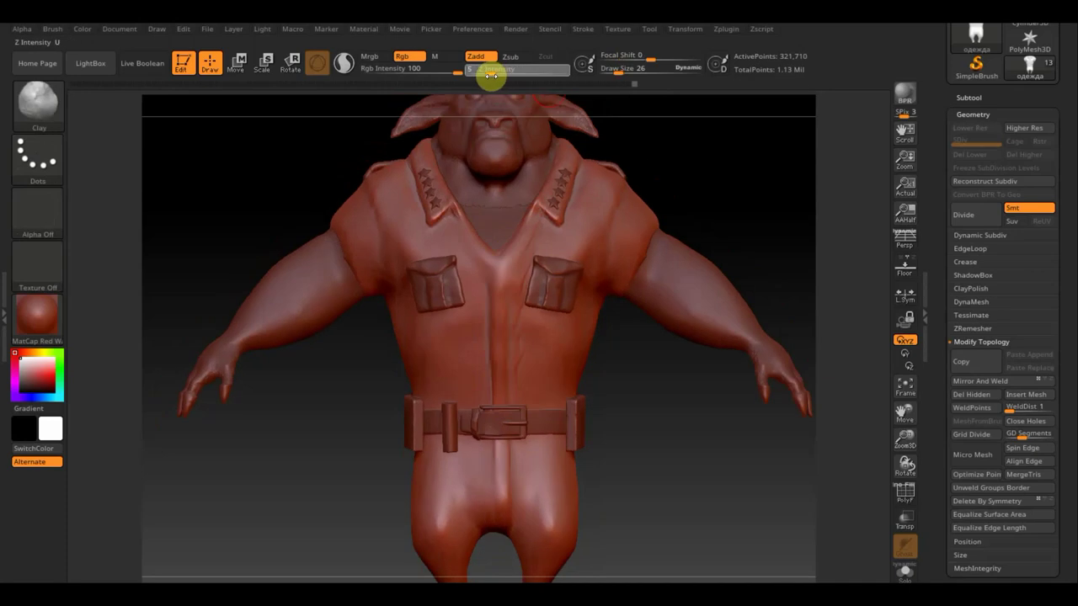
drag(621, 72, 612, 73)
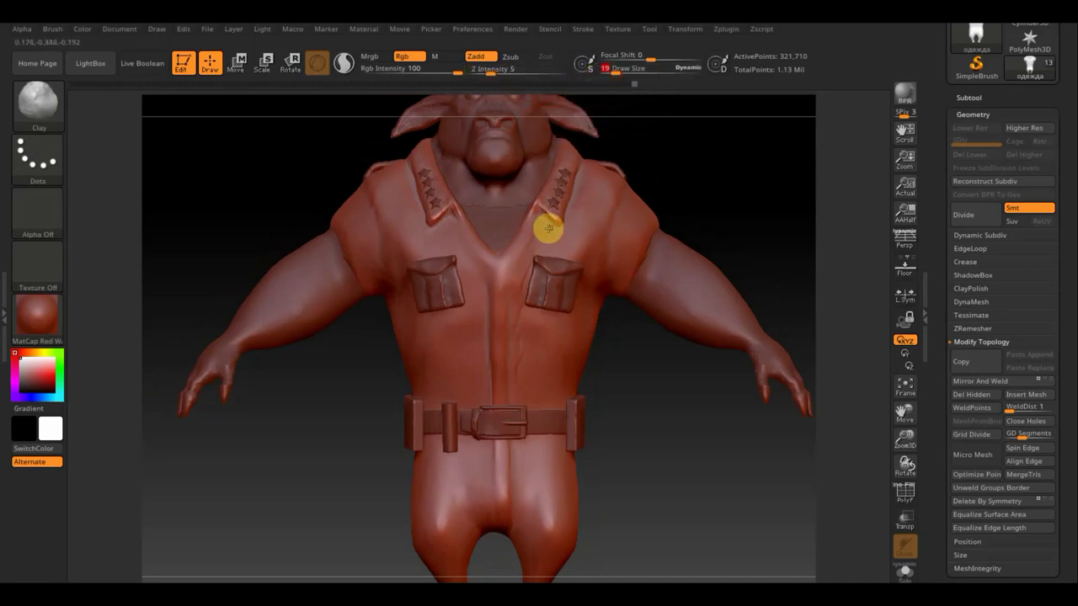
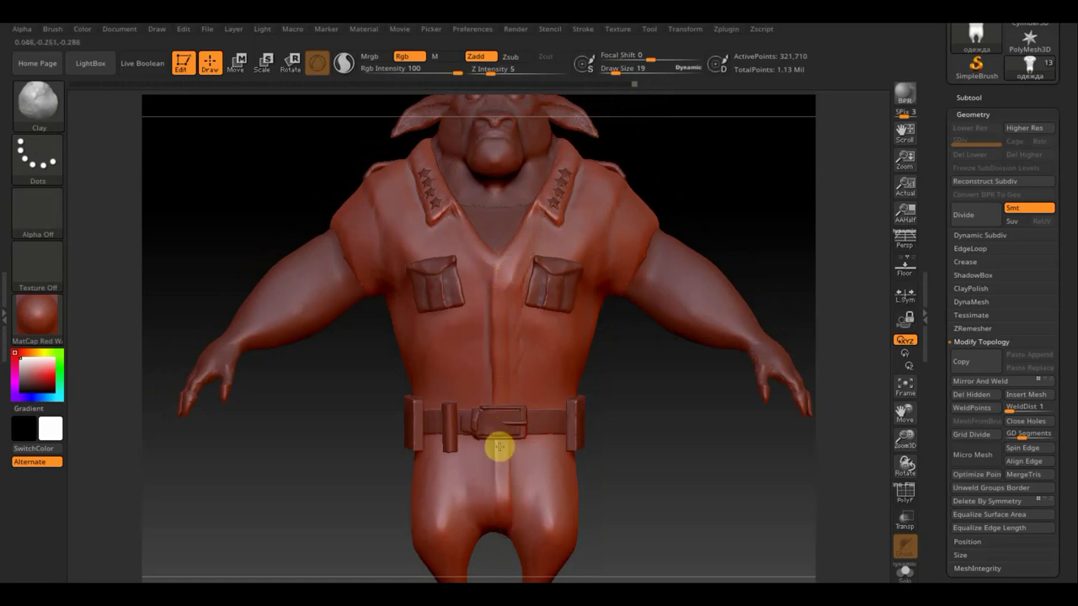
Step: Re-sculpt the shirt's centre crease with Clay and smooth out the marks on the chest
drag(502, 522, 537, 227)
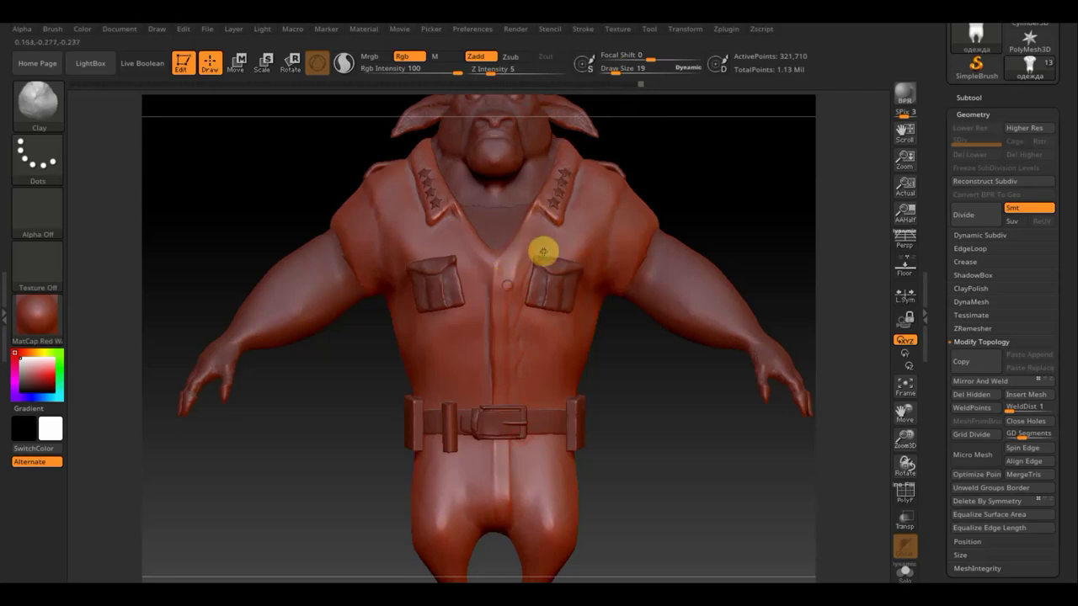
key(shift)
shift+drag(522, 260, 523, 304)
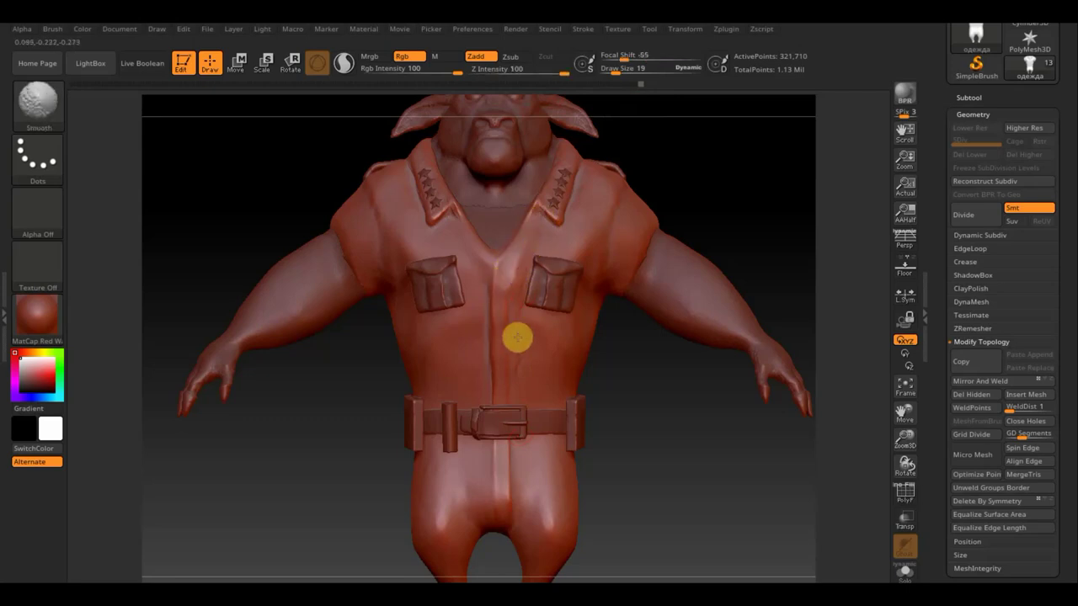
shift+drag(513, 344, 513, 272)
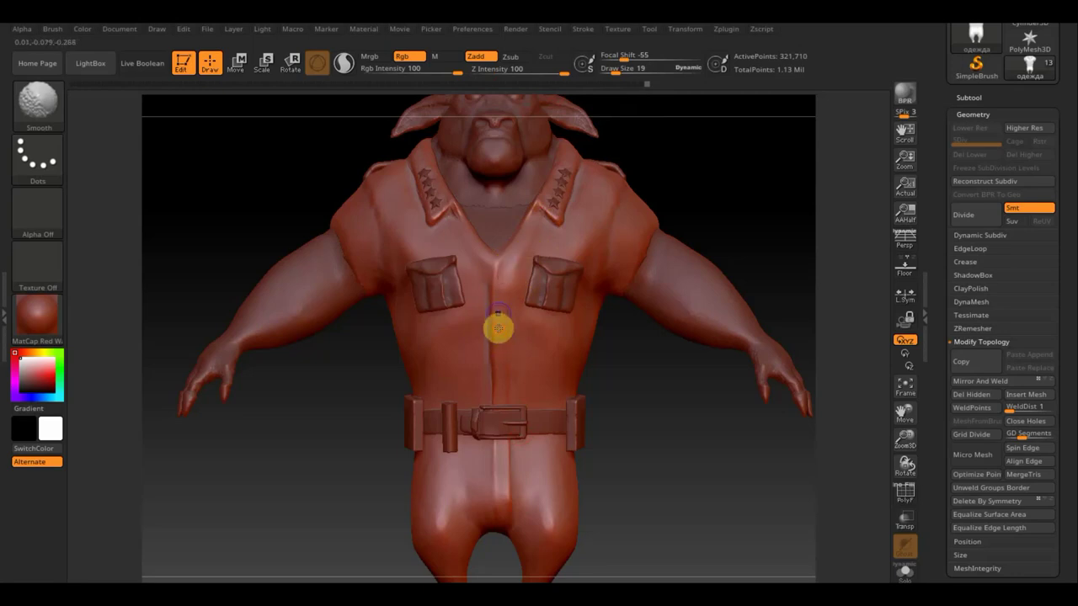
Step: Build up a fold on the upper chest, alternating between Clay and Shift-smoothing
key(shift)
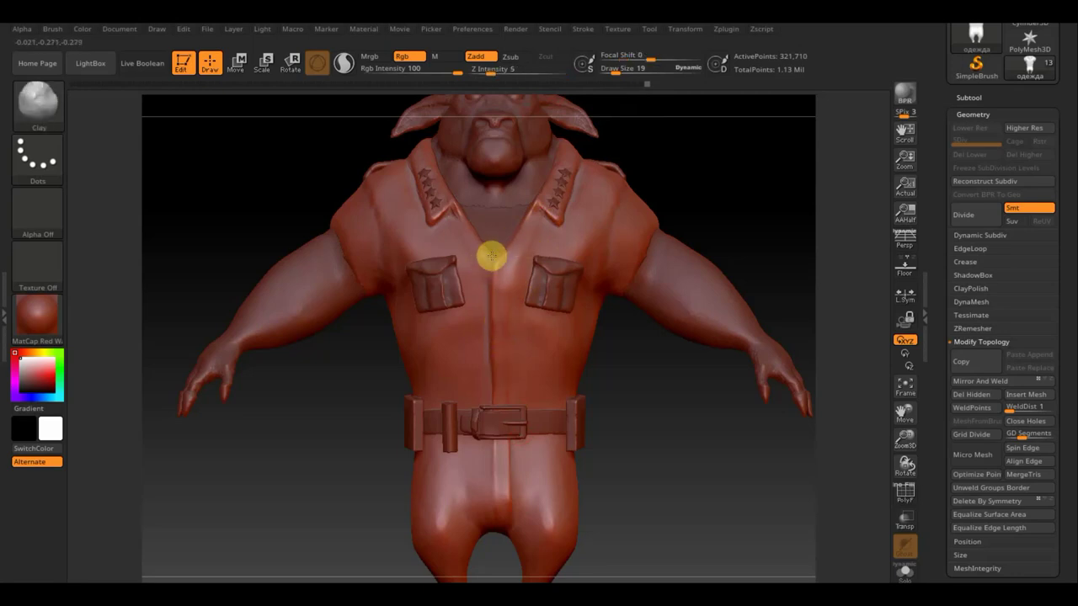
drag(489, 258, 465, 243)
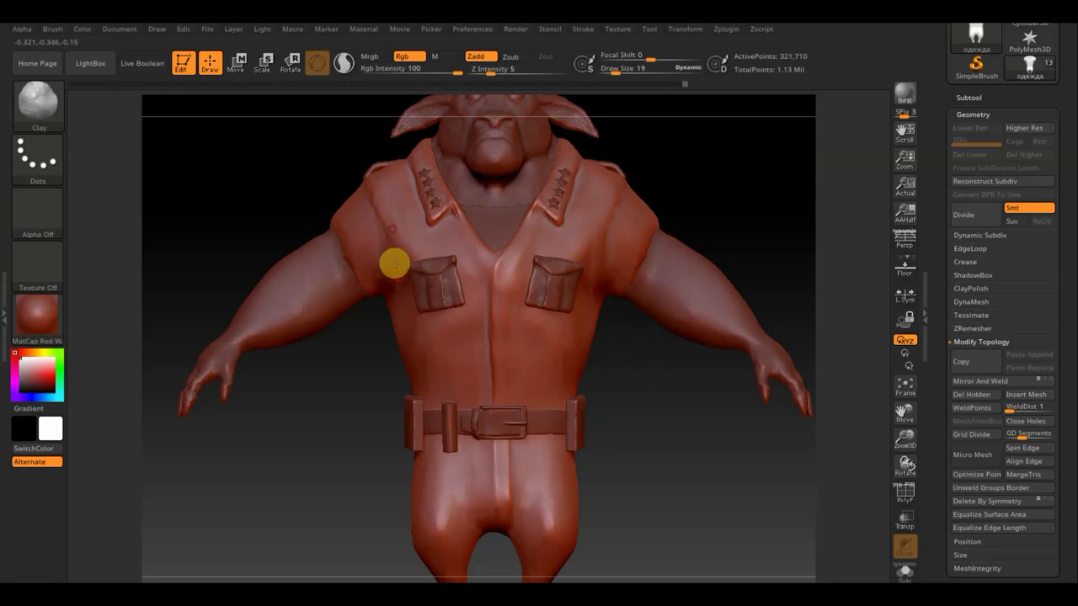
key(shift)
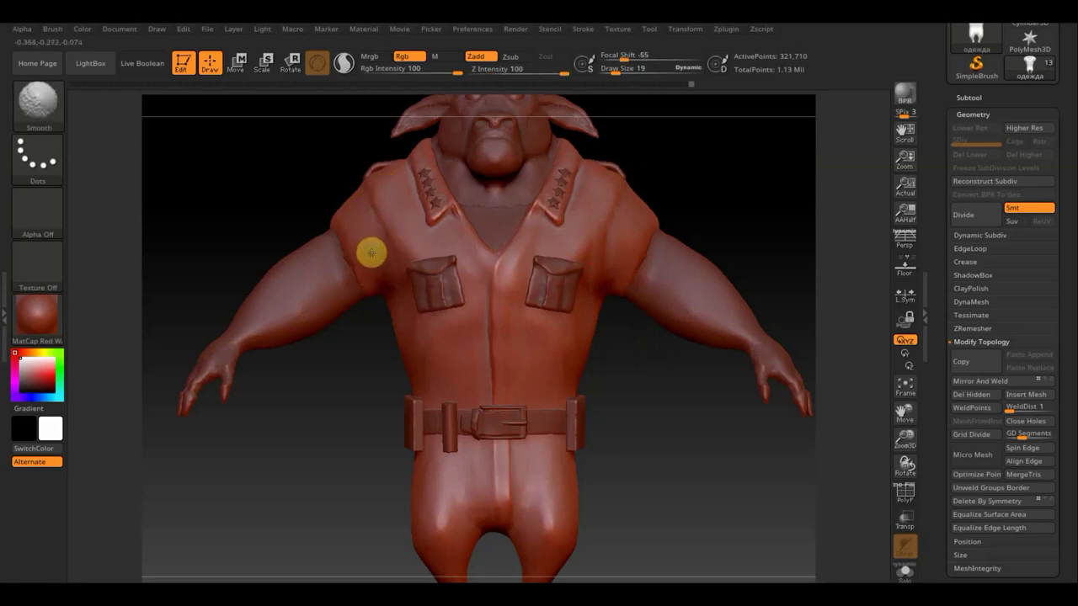
key(shift)
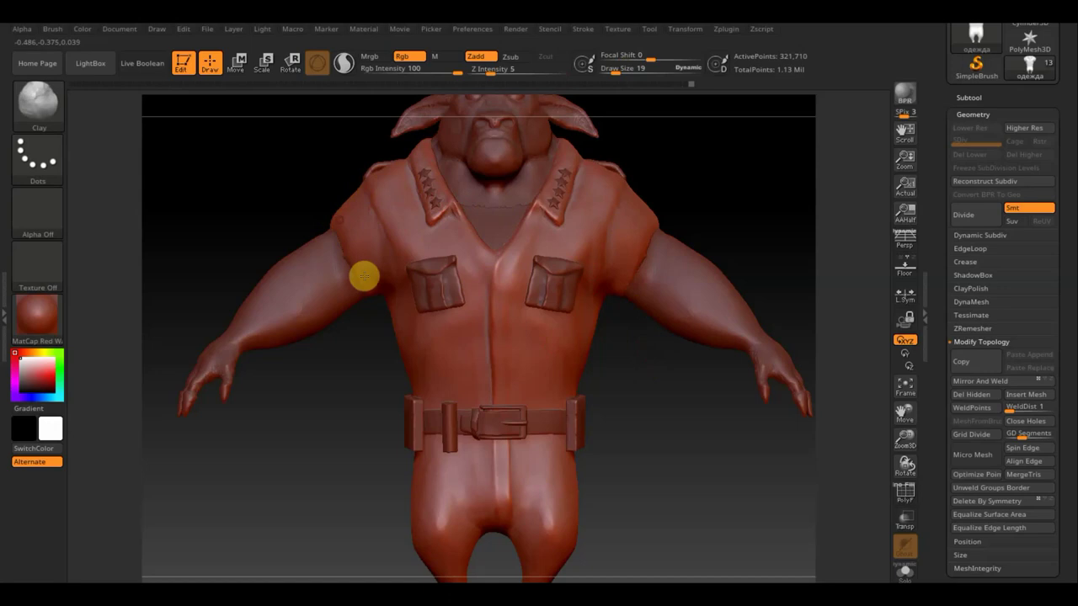
key(shift)
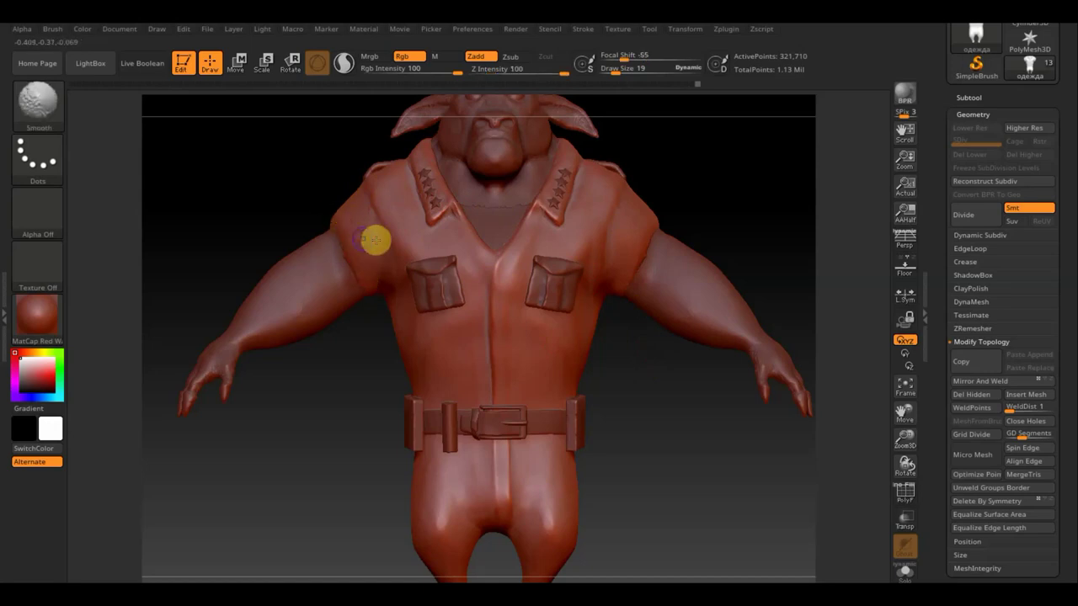
key(shift)
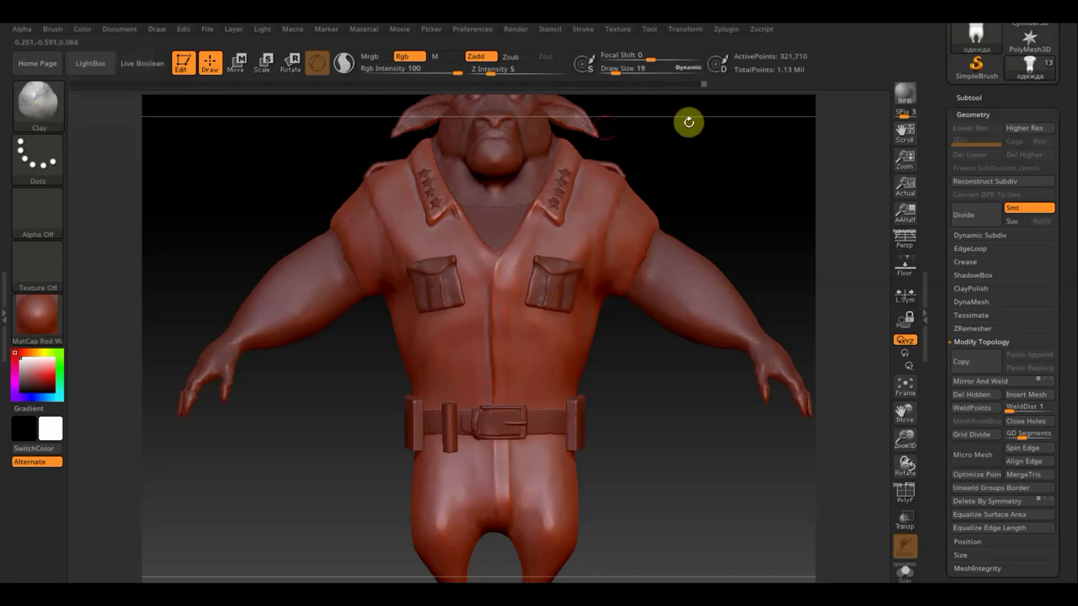
Step: Try the IMM SteamGears, IMM ZipperM and IMM Ind. Parts insert-mesh brushes
click(38, 106)
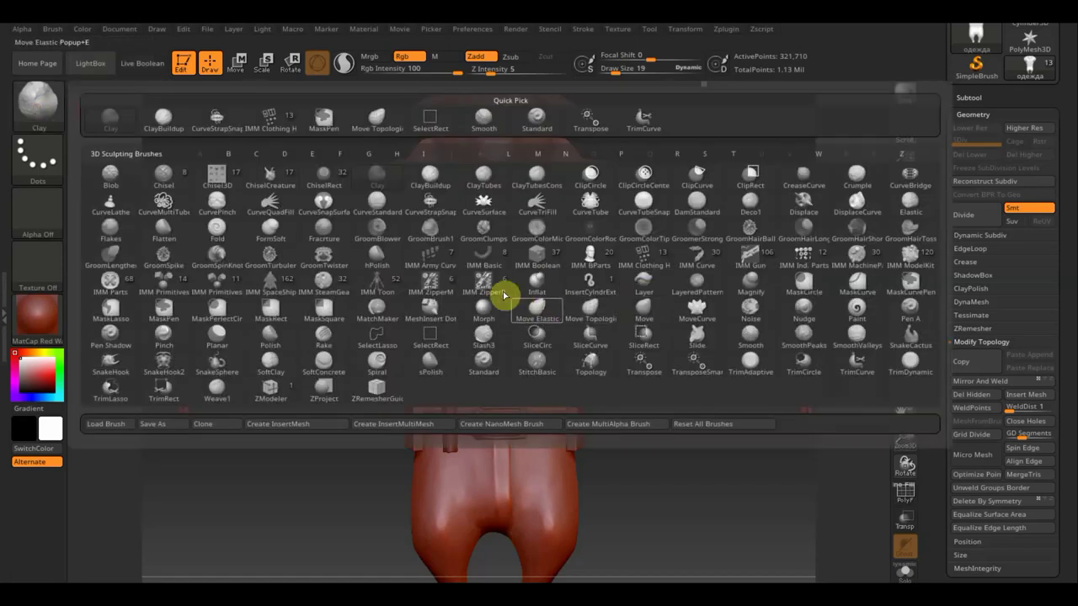
click(318, 282)
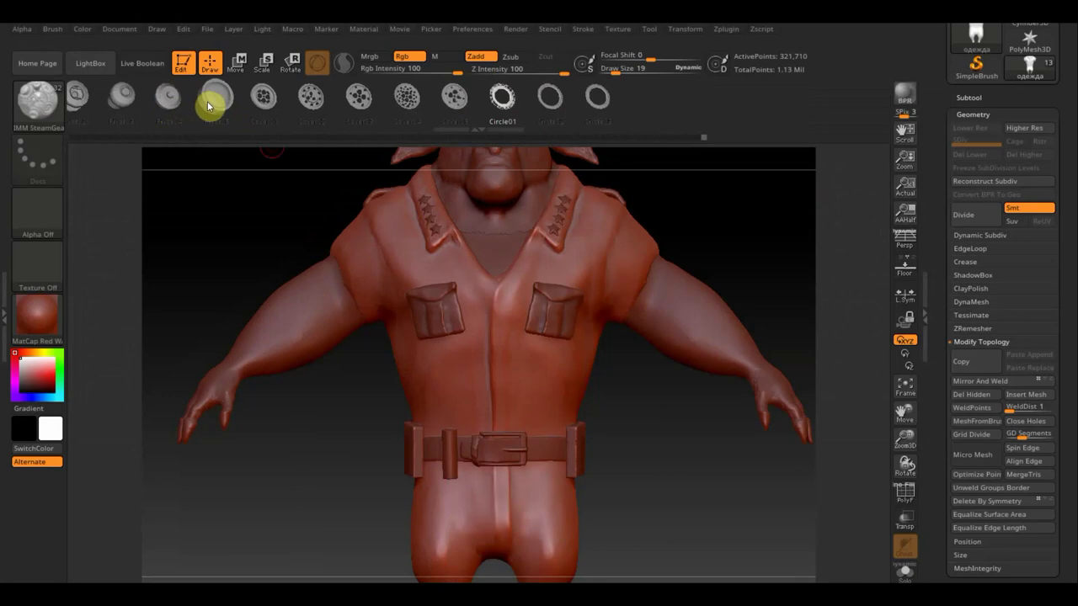
click(44, 104)
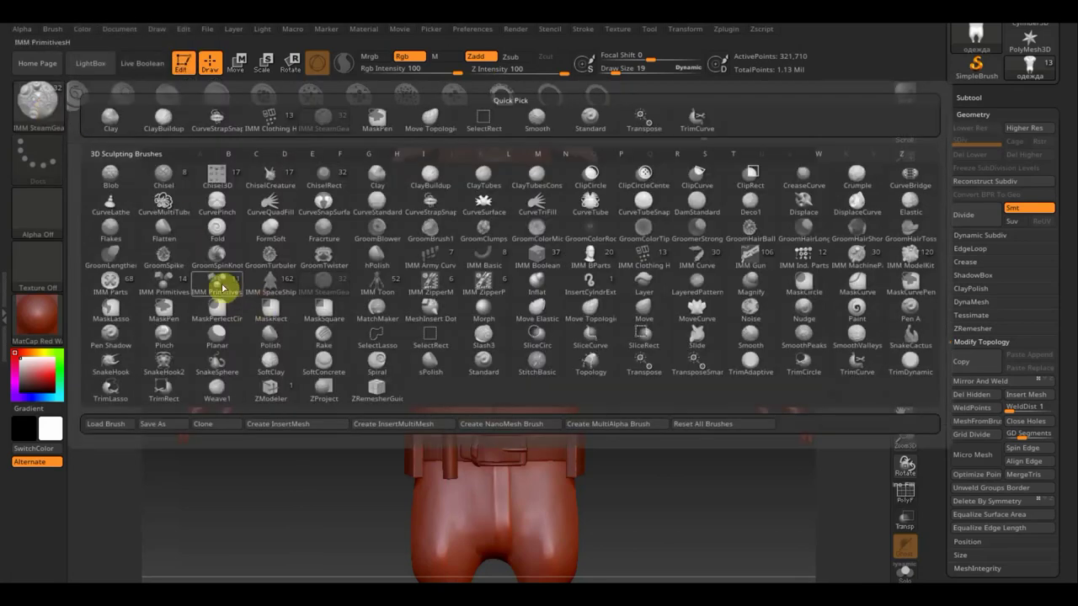
click(431, 289)
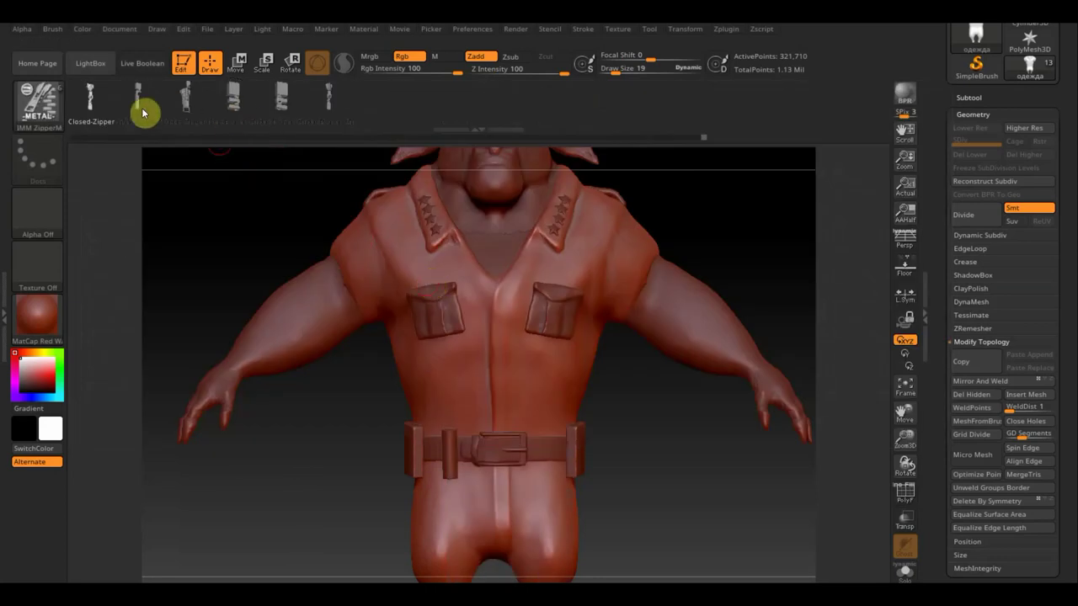
click(44, 111)
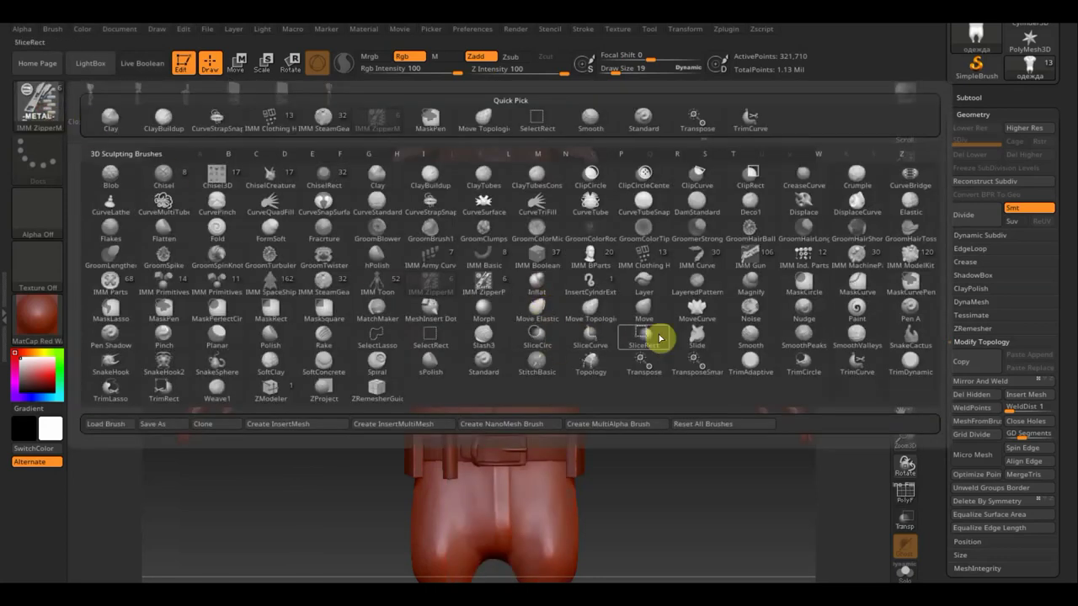
click(803, 256)
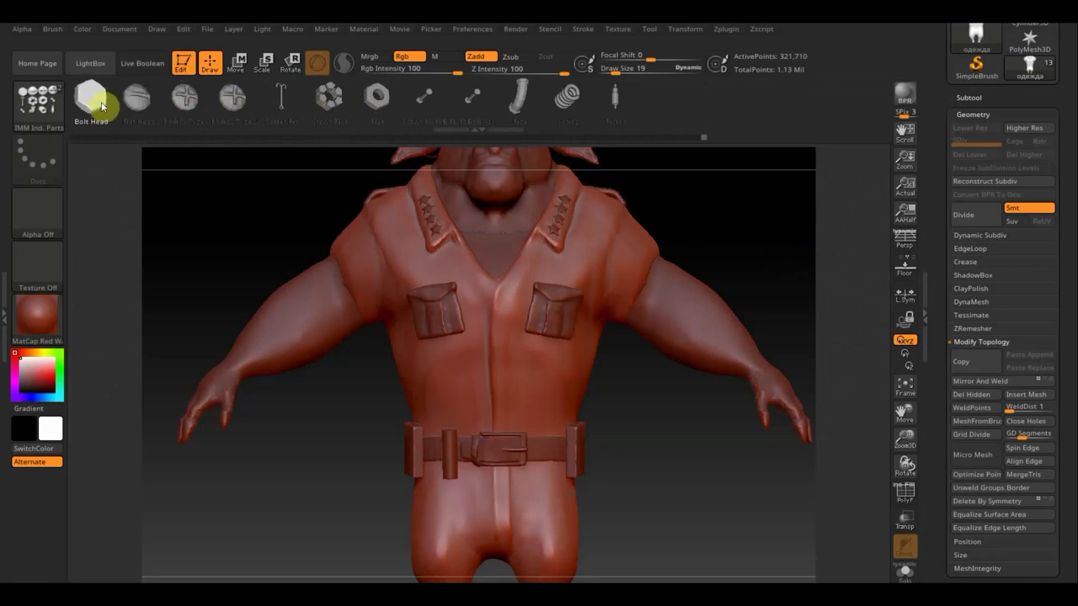
Step: Choose IMM Clothing HardW with its Snap Top Half part and show the subtool list
click(42, 106)
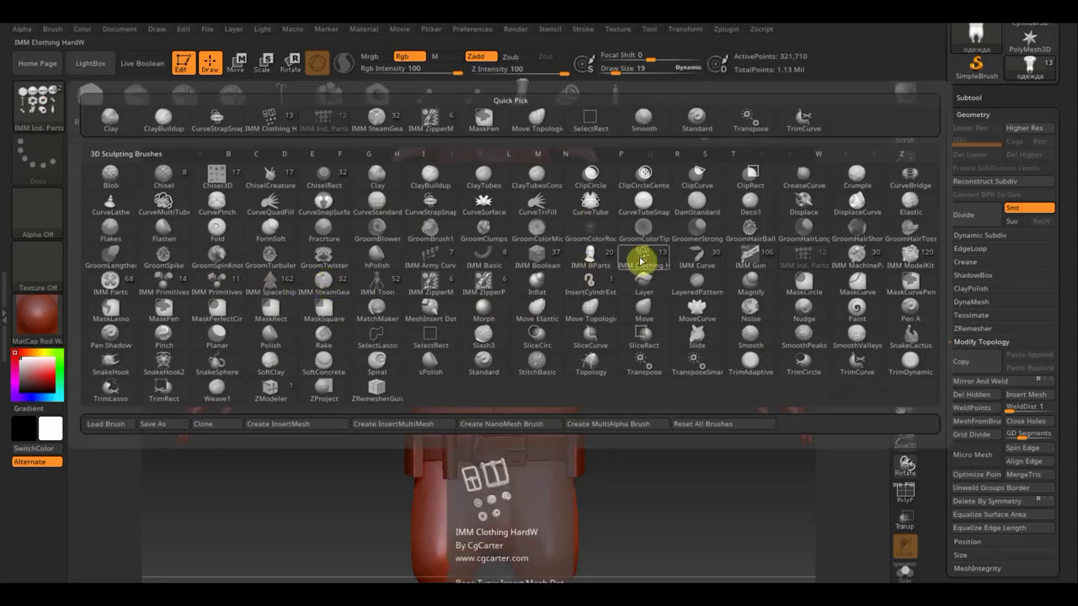
click(640, 261)
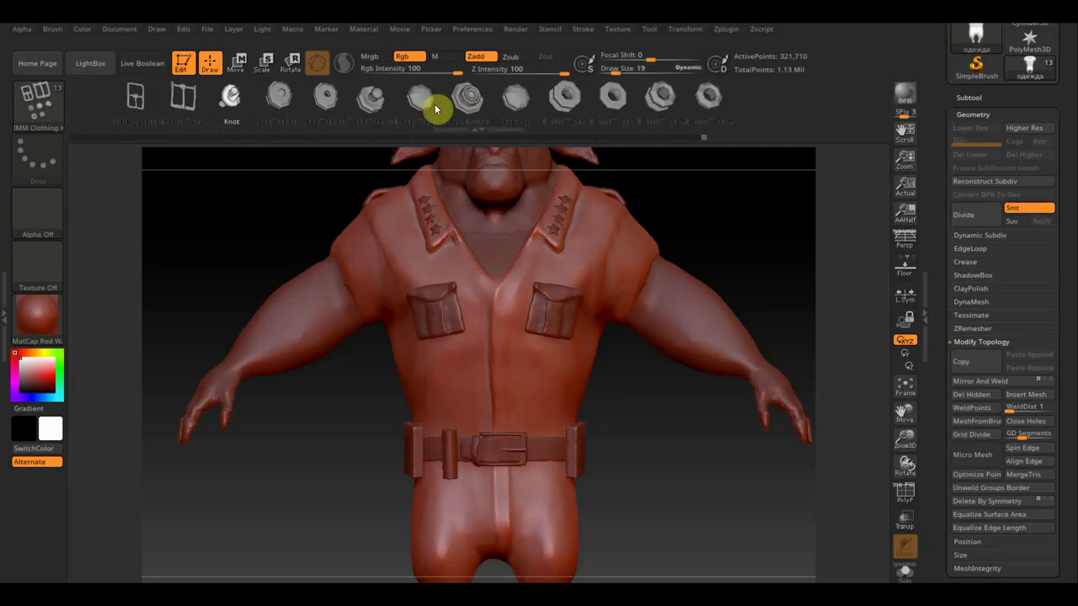
click(420, 99)
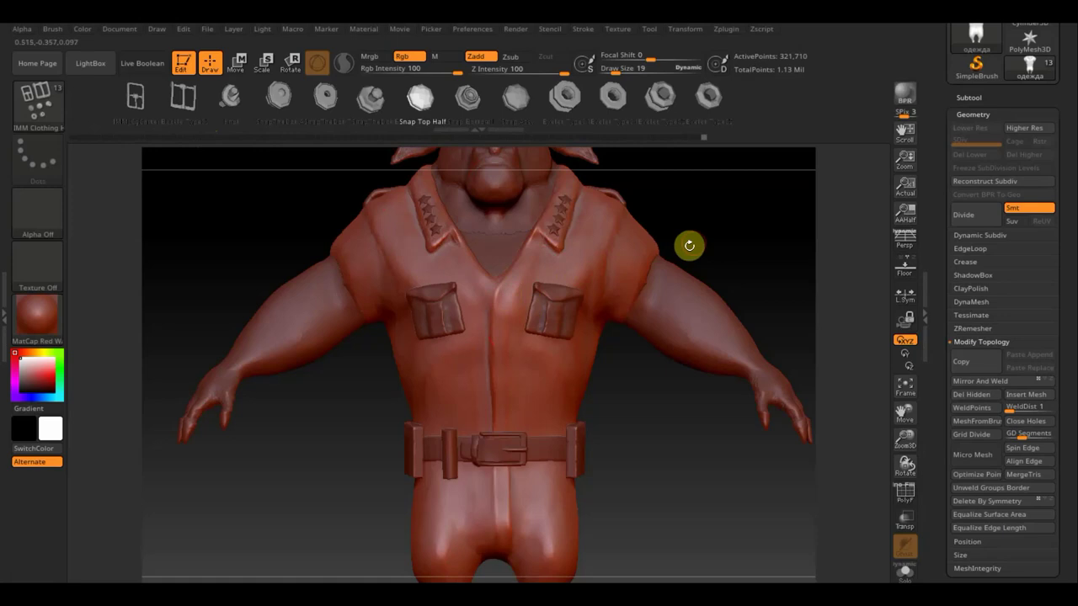
click(968, 97)
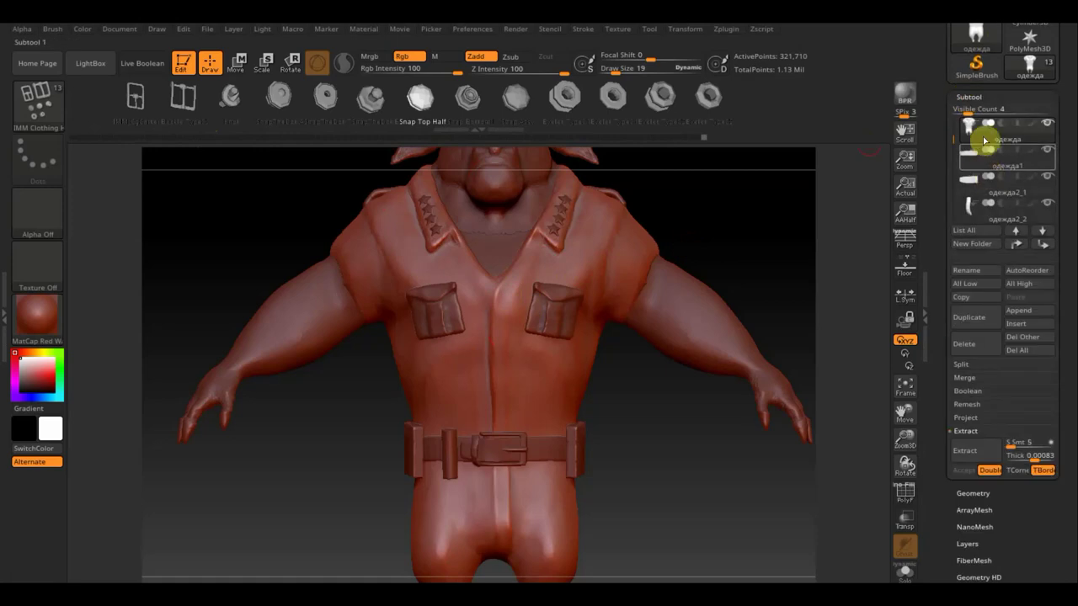
Step: Duplicate the shirt subtool, place two Snap Top Half snaps down the placket, then check them
click(976, 320)
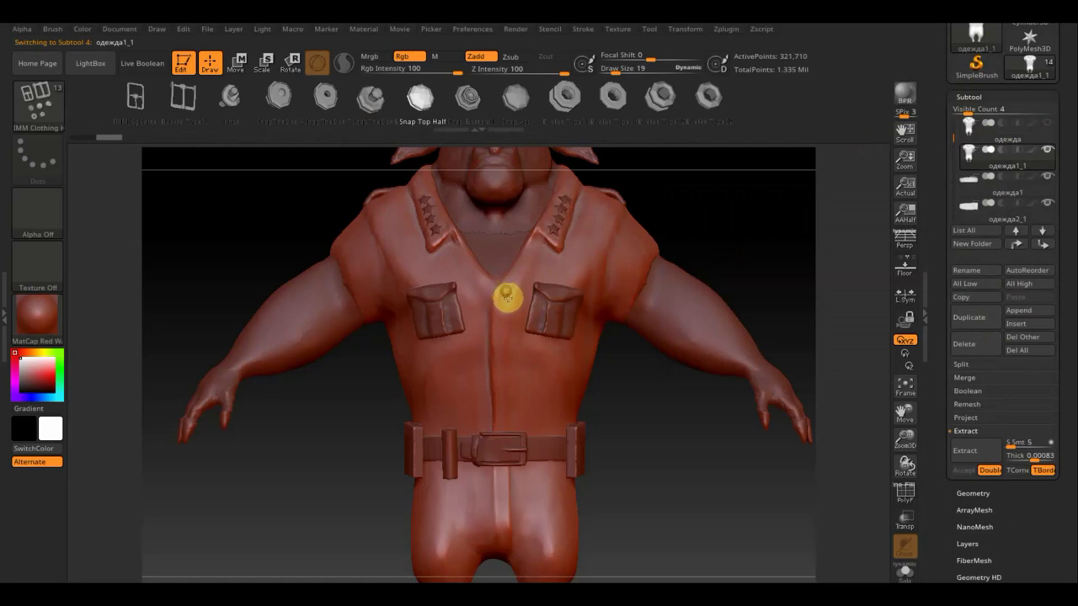
alt+click(506, 294)
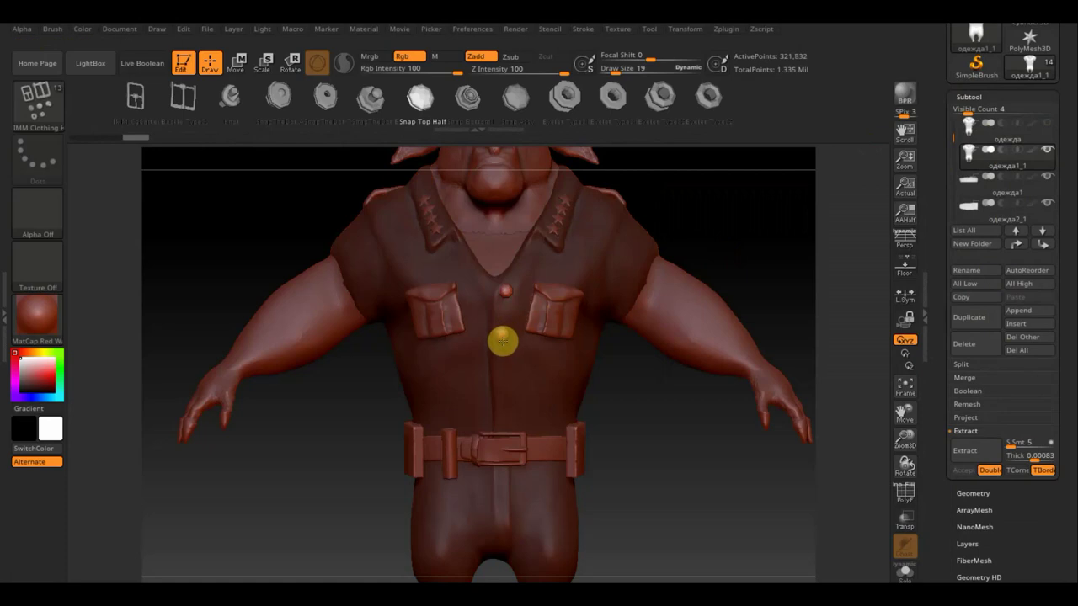
mouse_move(503, 340)
mouse_down()
mouse_move(507, 362)
mouse_move(594, 440)
mouse_up()
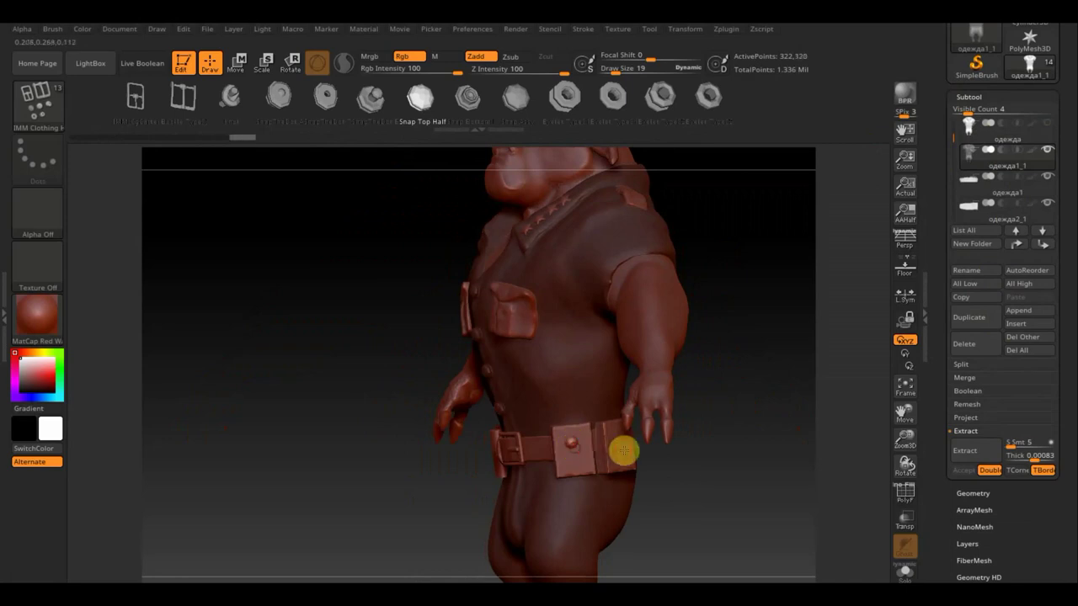
mouse_move(702, 469)
mouse_down()
mouse_move(668, 466)
mouse_move(615, 439)
mouse_up()
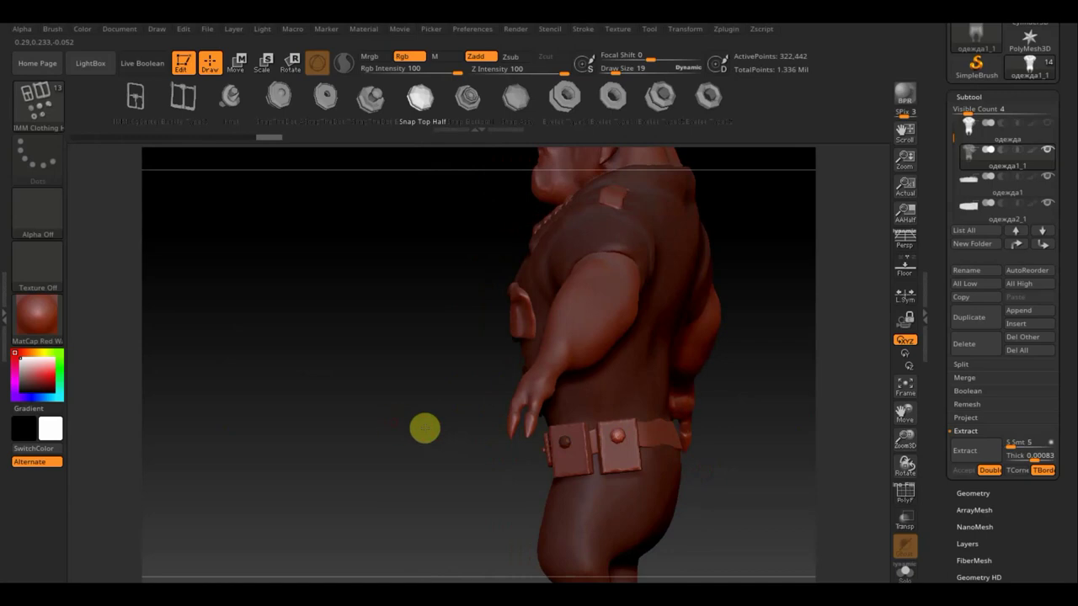
mouse_move(423, 428)
mouse_down()
mouse_move(510, 426)
mouse_move(533, 444)
mouse_up()
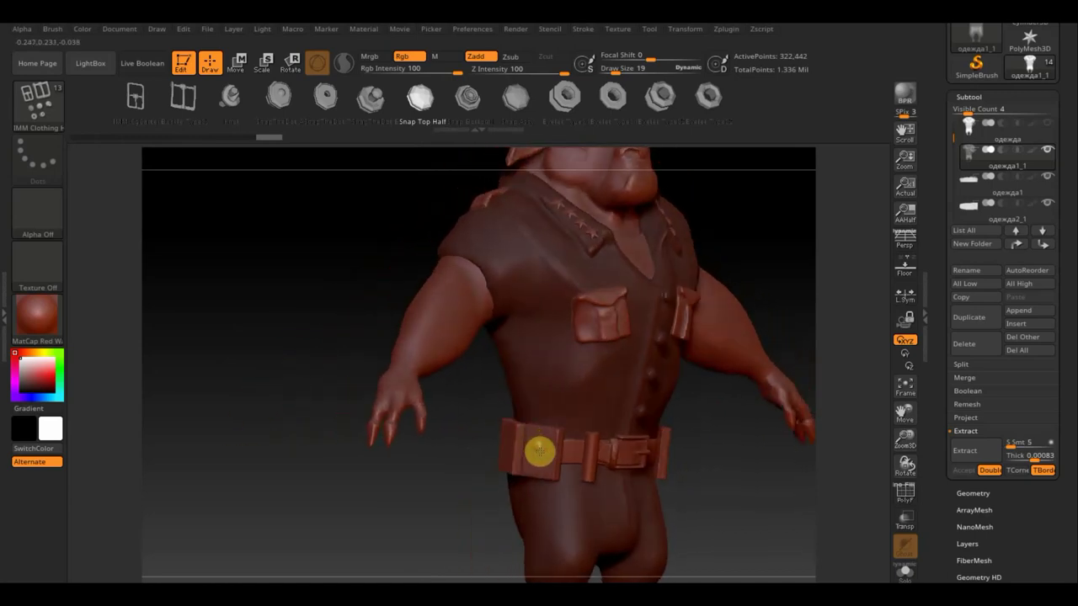
mouse_move(378, 488)
mouse_down()
mouse_move(401, 500)
mouse_move(447, 464)
mouse_up()
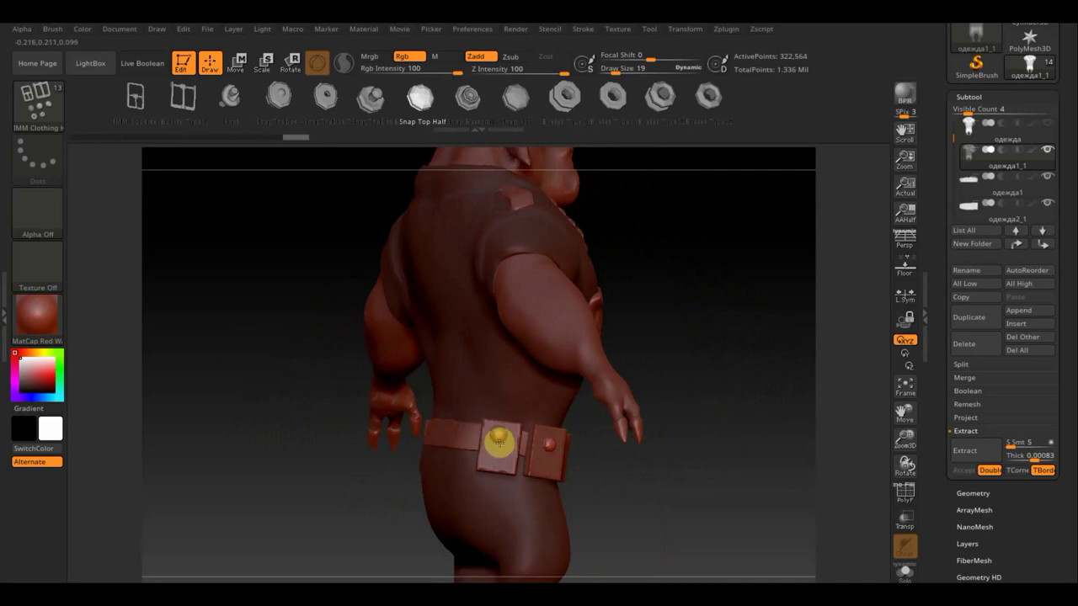
drag(659, 491, 594, 488)
mouse_move(786, 491)
mouse_down()
mouse_move(652, 423)
mouse_move(664, 437)
mouse_up()
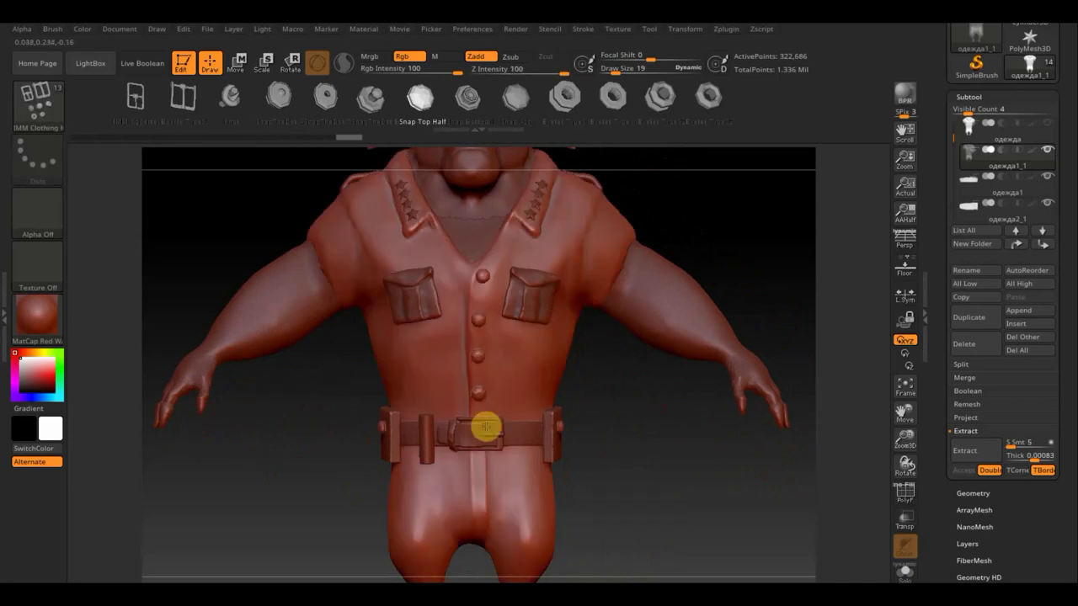
click(36, 99)
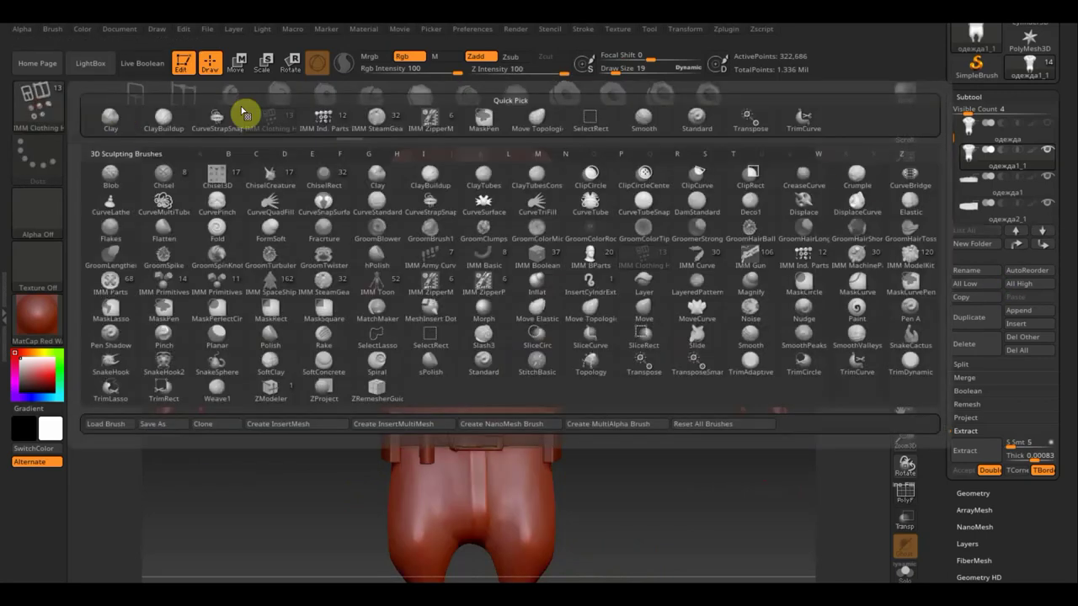
click(694, 119)
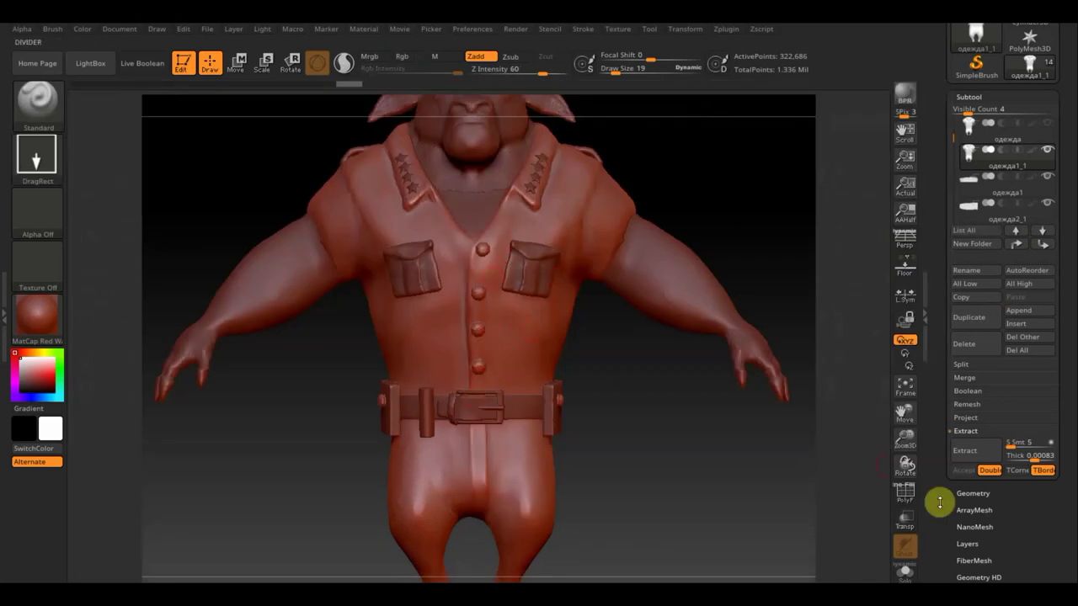
click(968, 494)
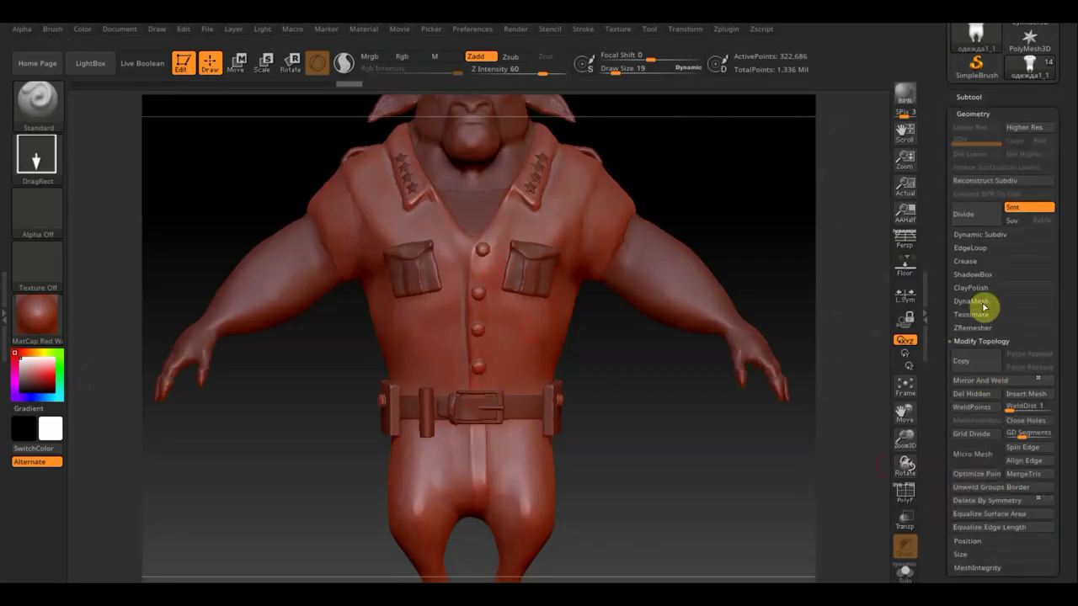
click(977, 302)
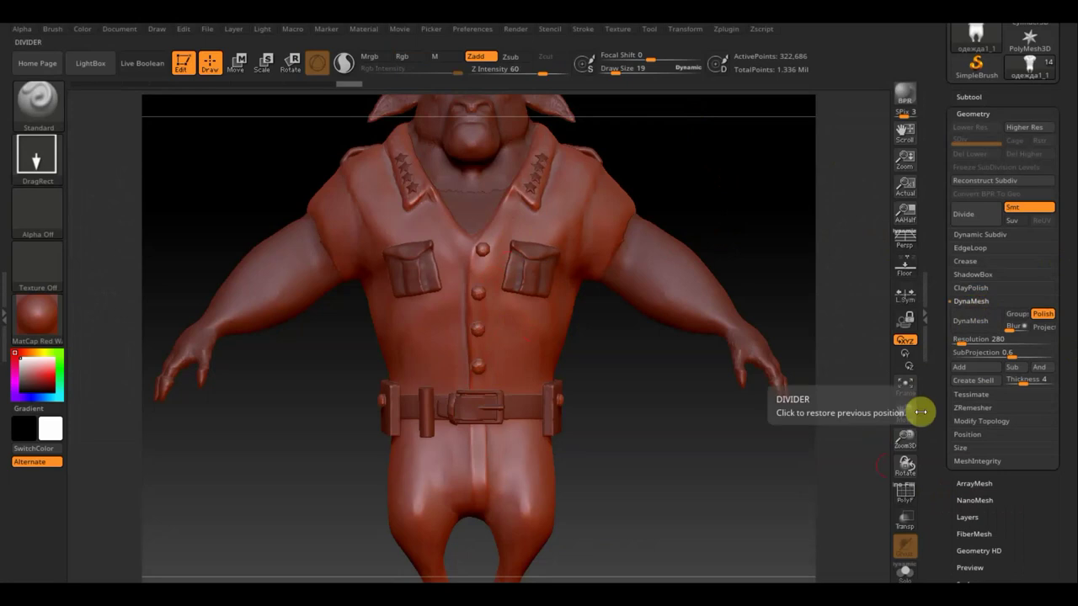
click(905, 493)
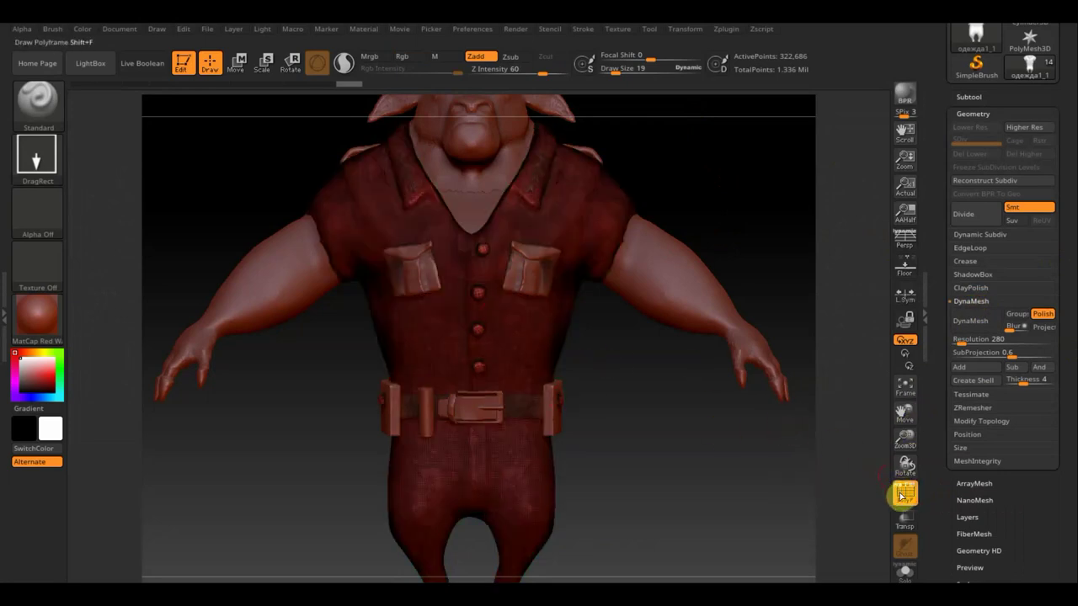
alt+drag(696, 418, 758, 563)
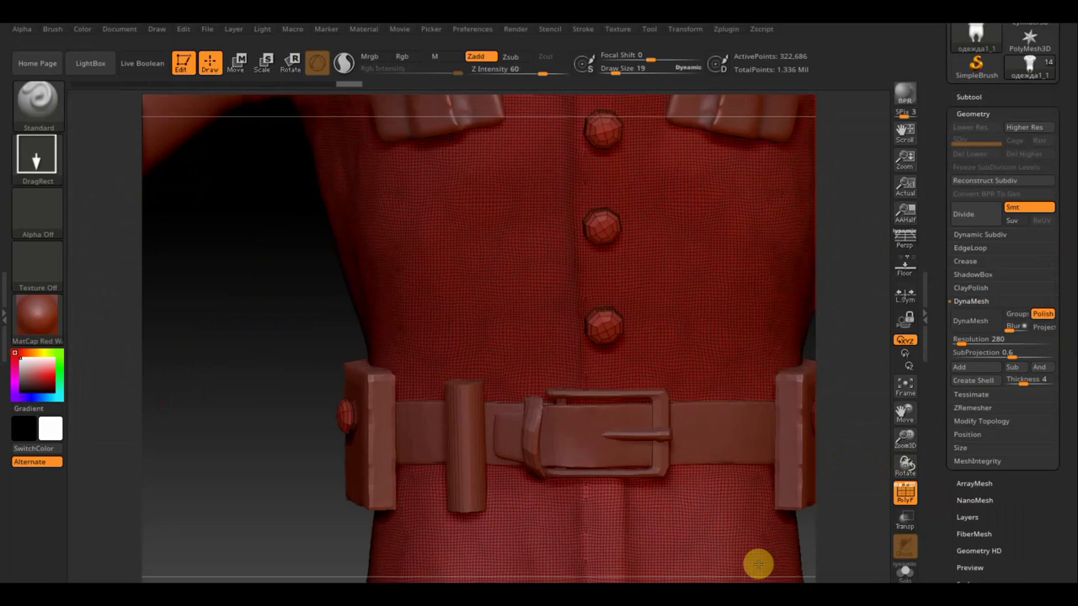
mouse_move(272, 272)
alt+mouse_down()
mouse_move(231, 337)
mouse_move(207, 250)
alt+mouse_up()
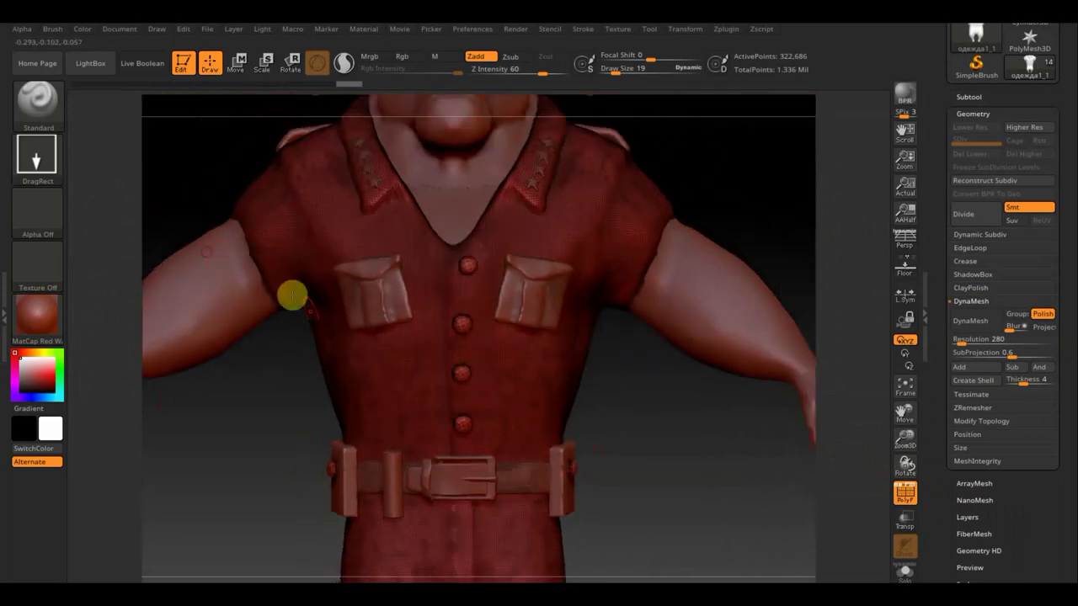
key(shift)
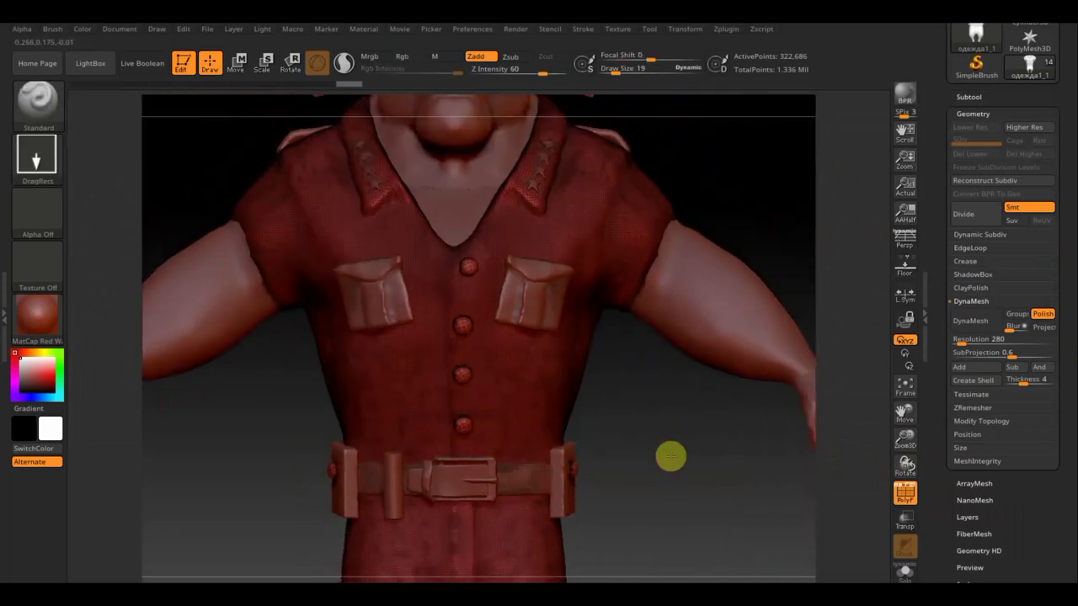
mouse_move(669, 452)
alt+mouse_down()
mouse_move(633, 390)
mouse_move(683, 303)
mouse_move(681, 315)
alt+mouse_up()
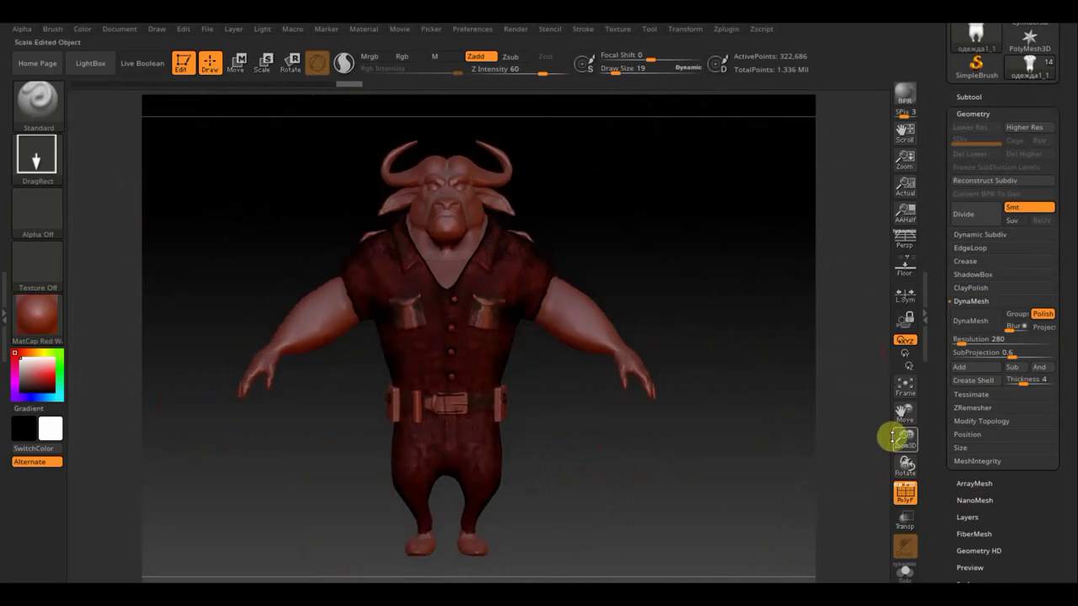
Step: Turn off the PolyF polygroup overlay and orbit the bull to a side view
click(905, 492)
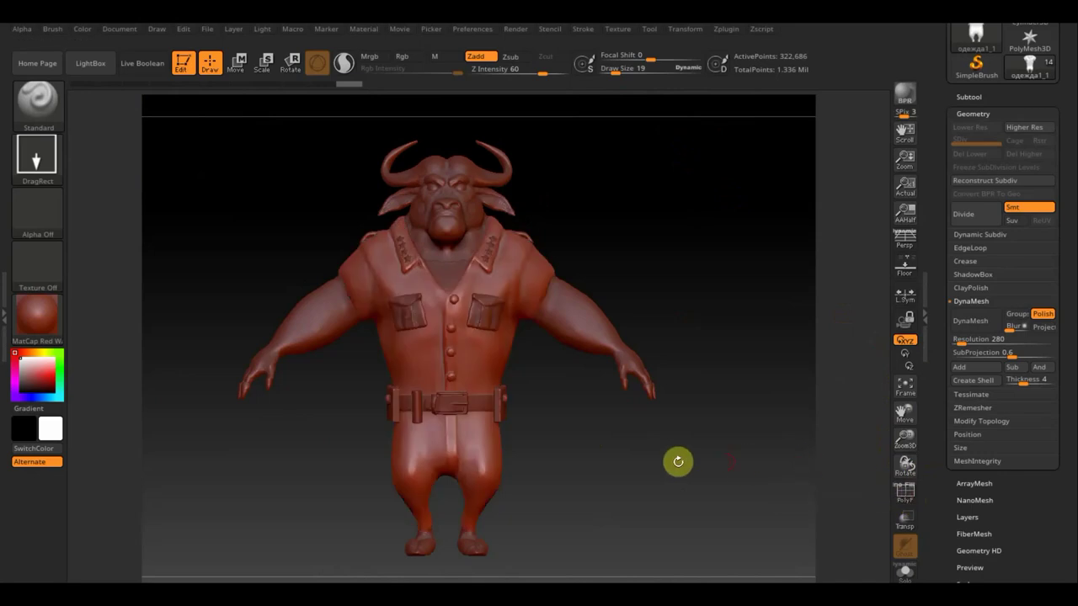
mouse_move(624, 472)
mouse_down()
mouse_move(721, 449)
mouse_move(688, 450)
mouse_move(747, 409)
mouse_up()
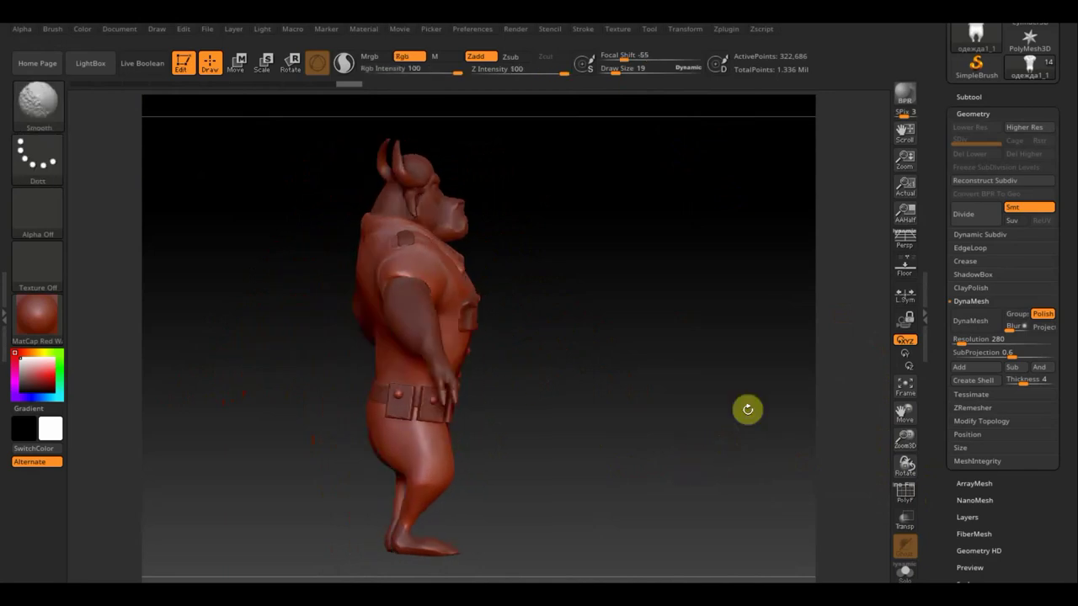
shift+drag(685, 424, 699, 410)
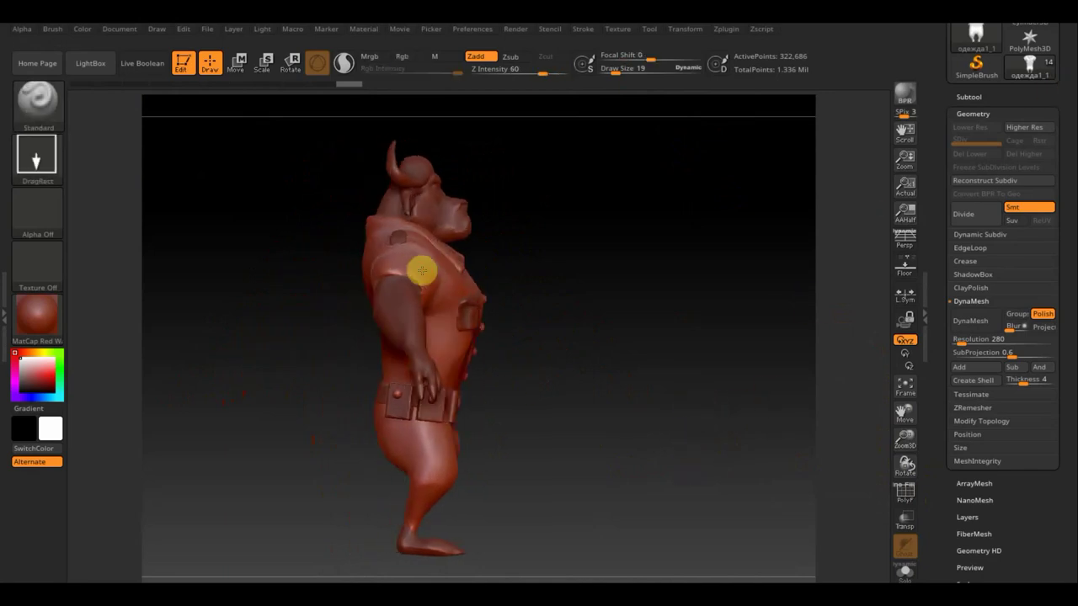
Step: Set the stroke type to FreeHand and select the CurveTube brush
click(974, 96)
click(40, 118)
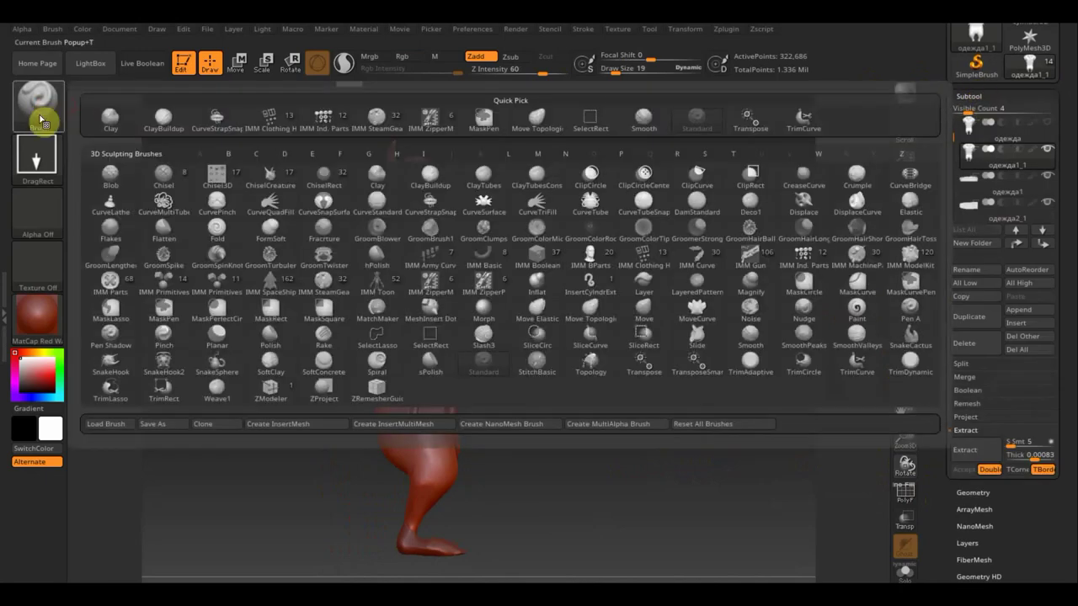
click(39, 153)
click(239, 180)
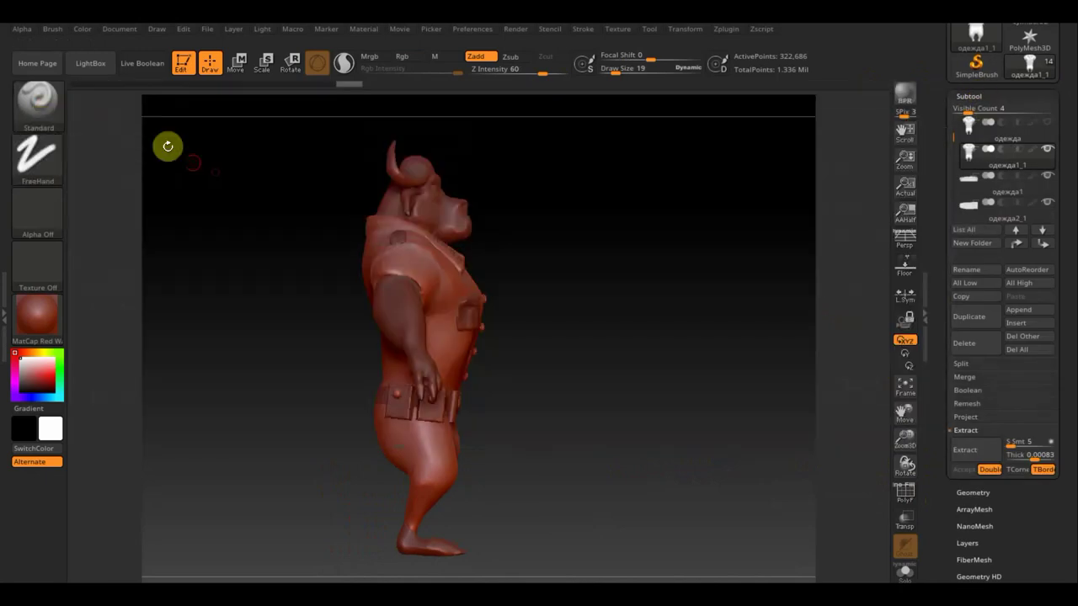
click(50, 113)
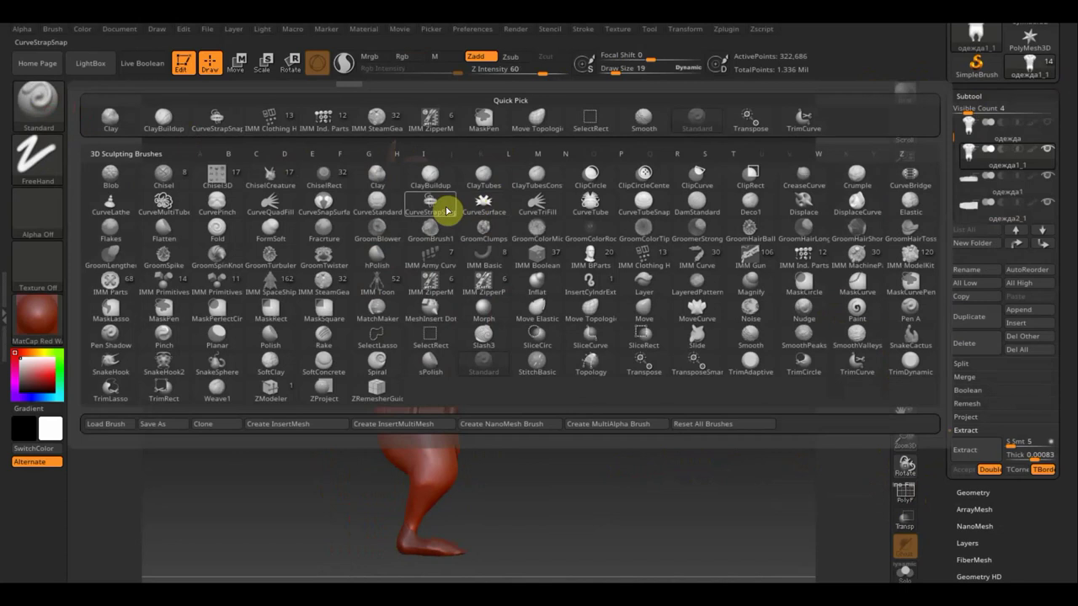
click(588, 201)
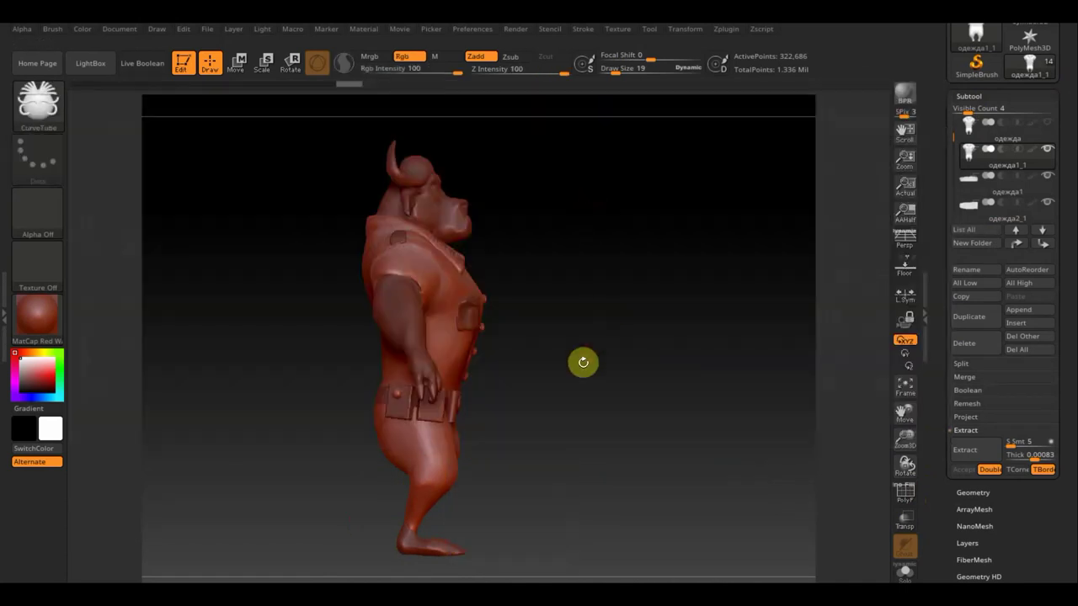
drag(621, 365, 640, 368)
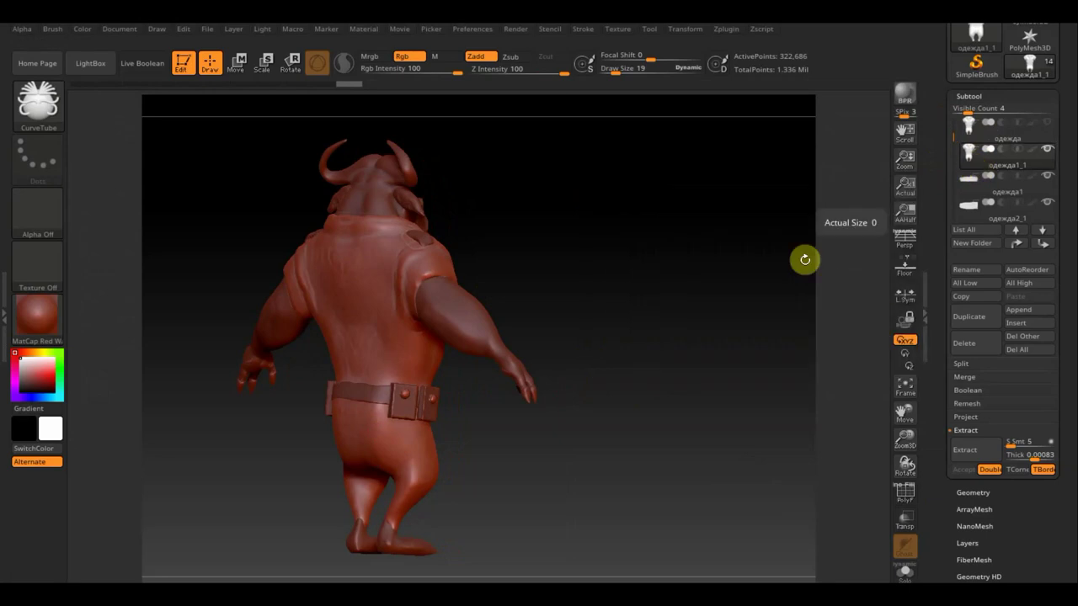
drag(806, 257, 620, 340)
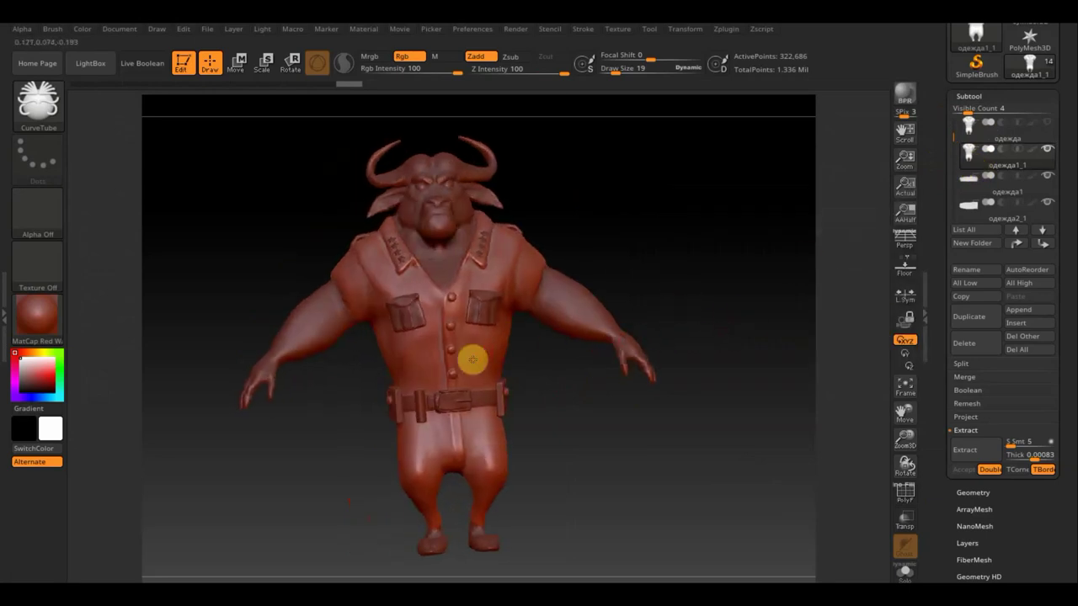
key(ctrl+shift)
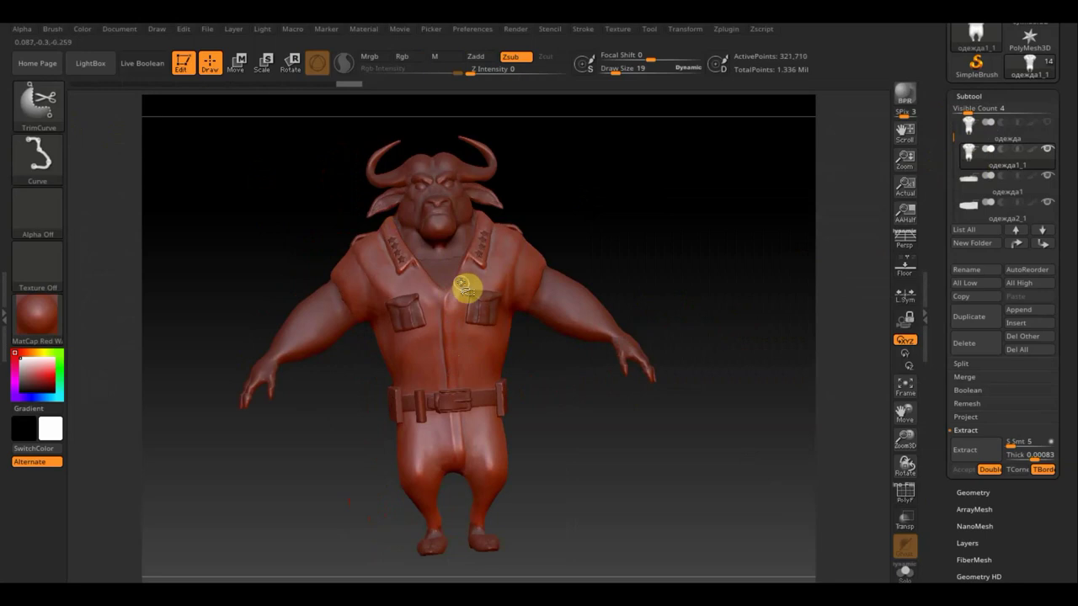
Step: Isolate one small clothing polygroup and Del Hidden the rest, leaving 976 points
ctrl+shift+click(461, 283)
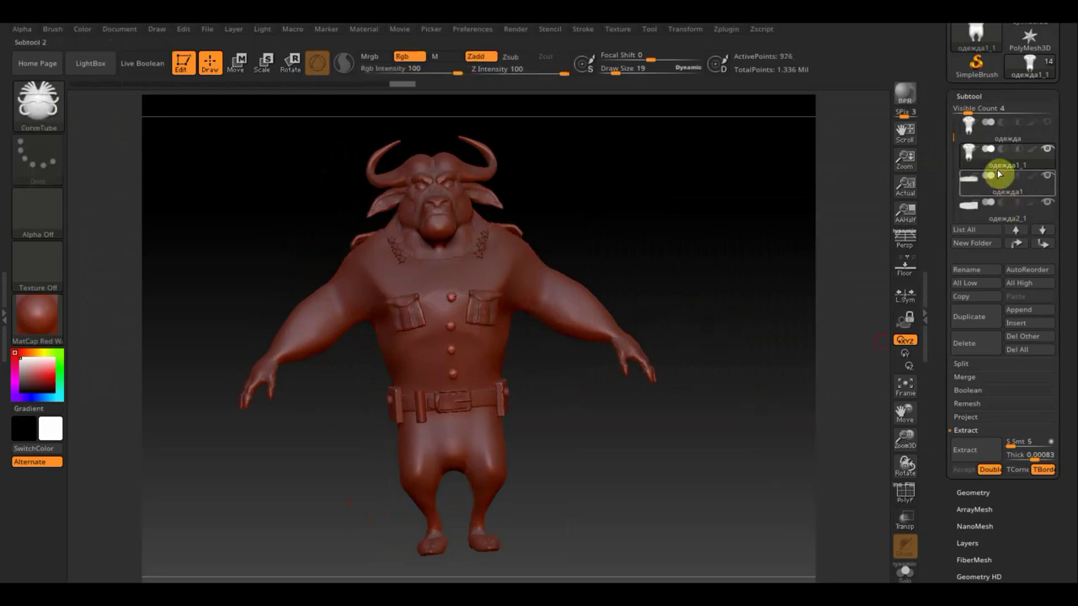
click(973, 493)
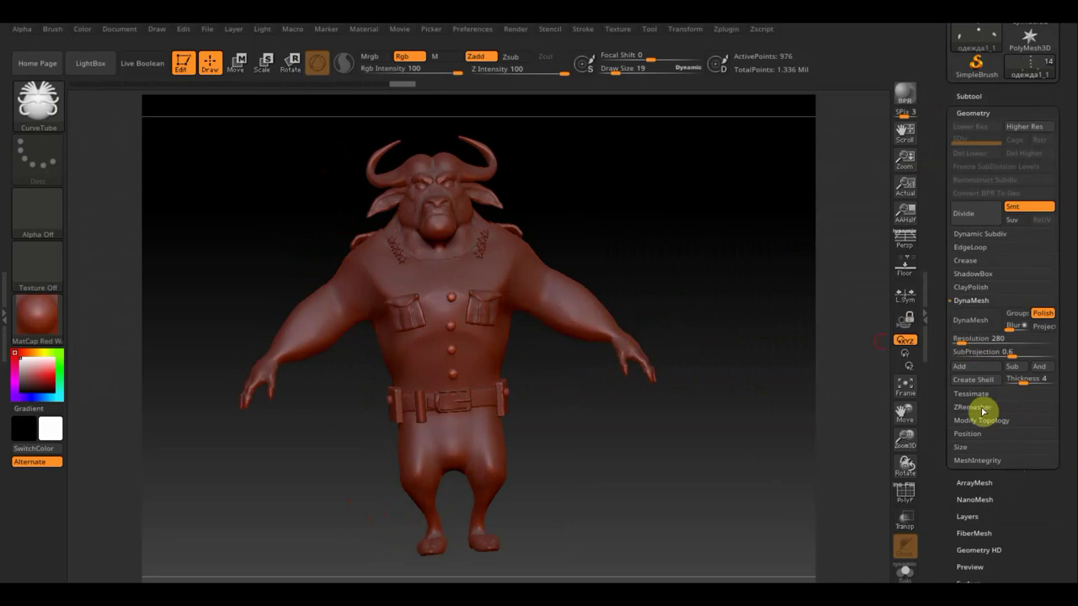
click(981, 421)
click(971, 393)
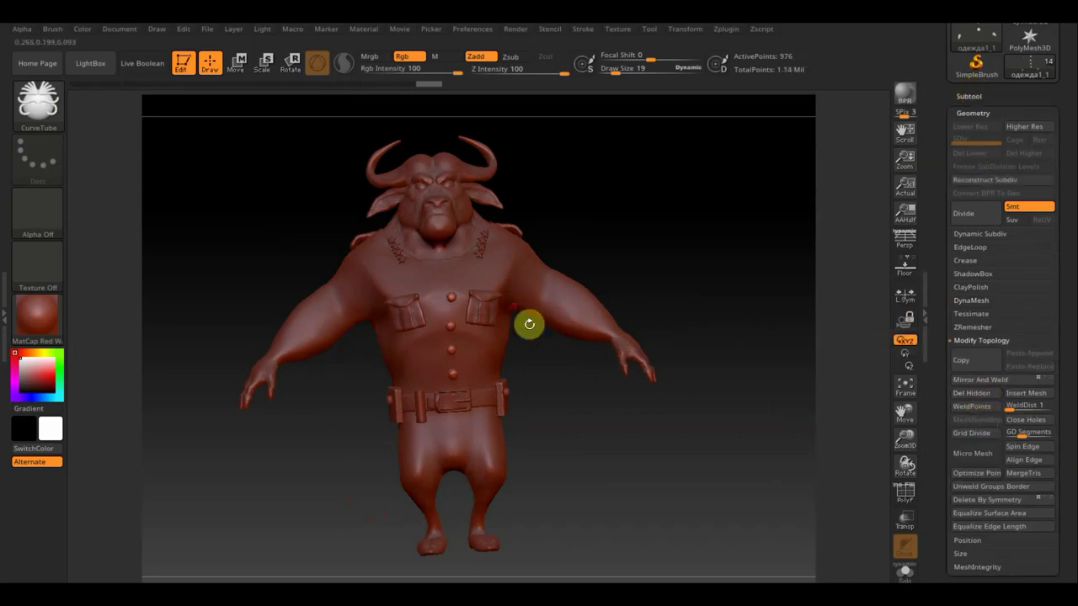
Step: Duplicate the одежда clothing subtool, then delete the duplicate одежда1_2 and confirm OK
click(966, 95)
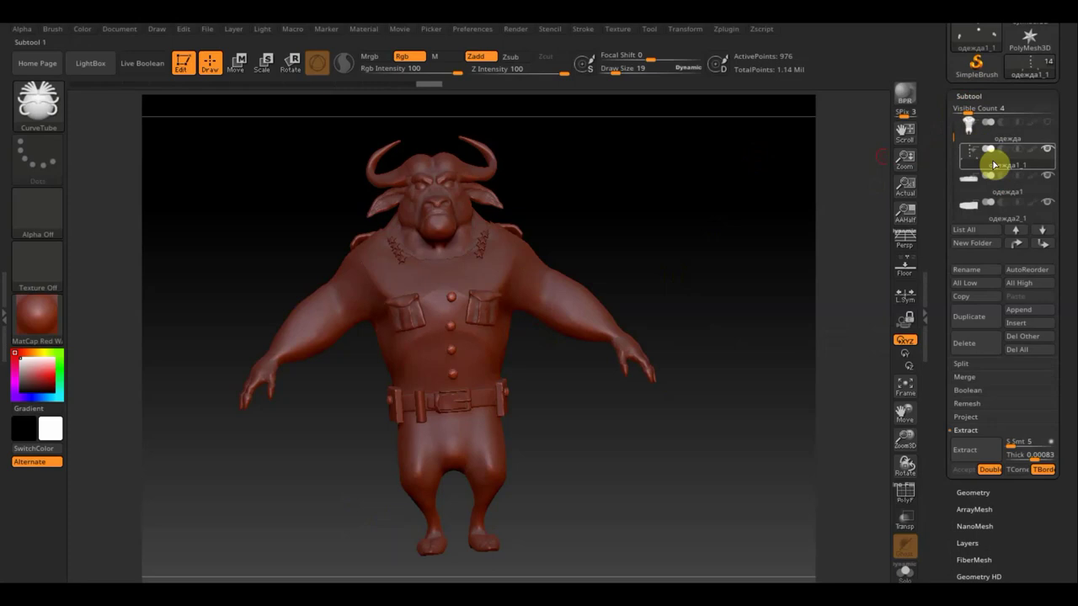
click(975, 130)
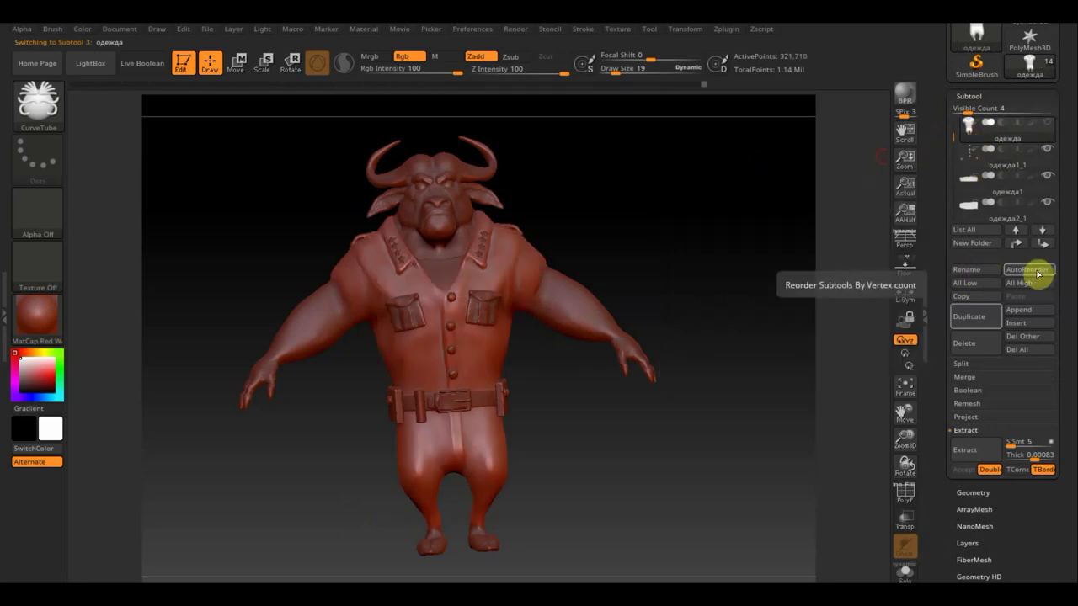
click(979, 320)
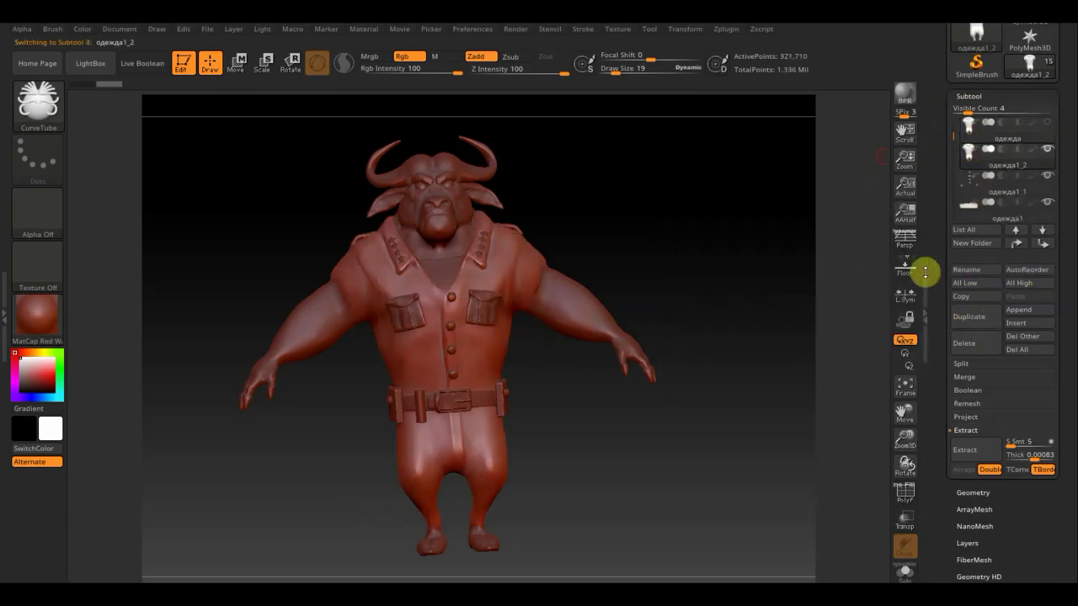
mouse_move(605, 254)
mouse_down()
mouse_move(649, 233)
mouse_move(673, 265)
mouse_move(662, 298)
mouse_up()
mouse_move(636, 339)
mouse_down()
mouse_move(655, 342)
mouse_move(547, 412)
mouse_up()
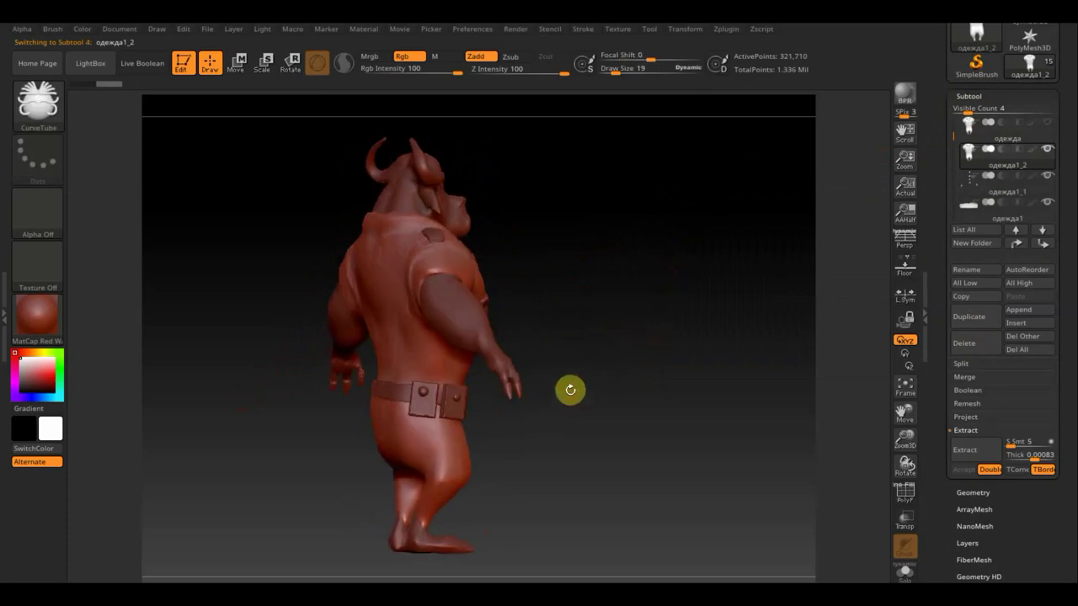
click(977, 347)
click(838, 375)
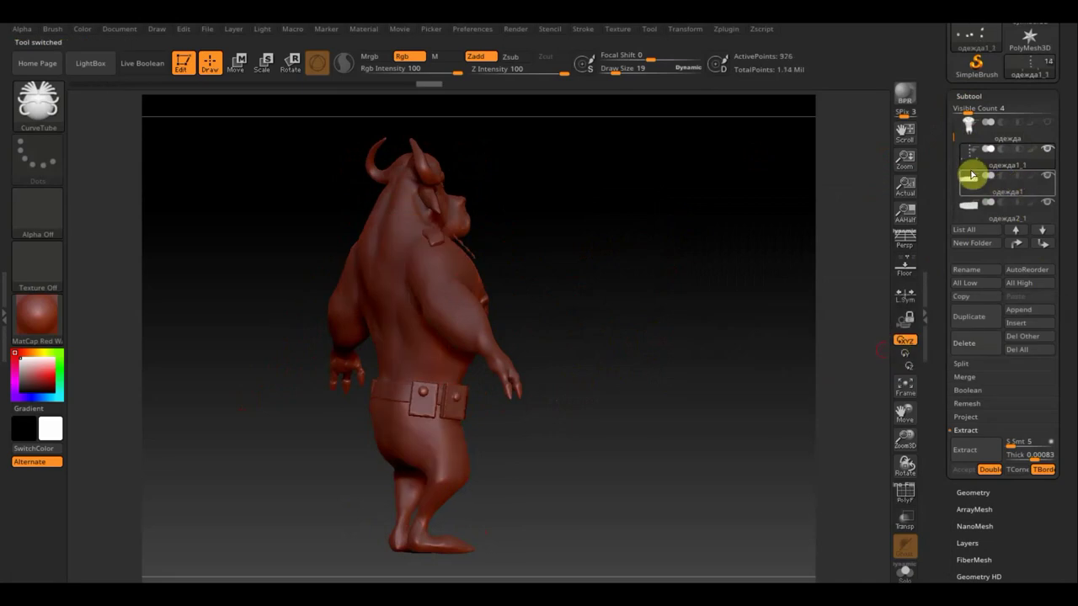
click(1049, 126)
drag(703, 352, 668, 359)
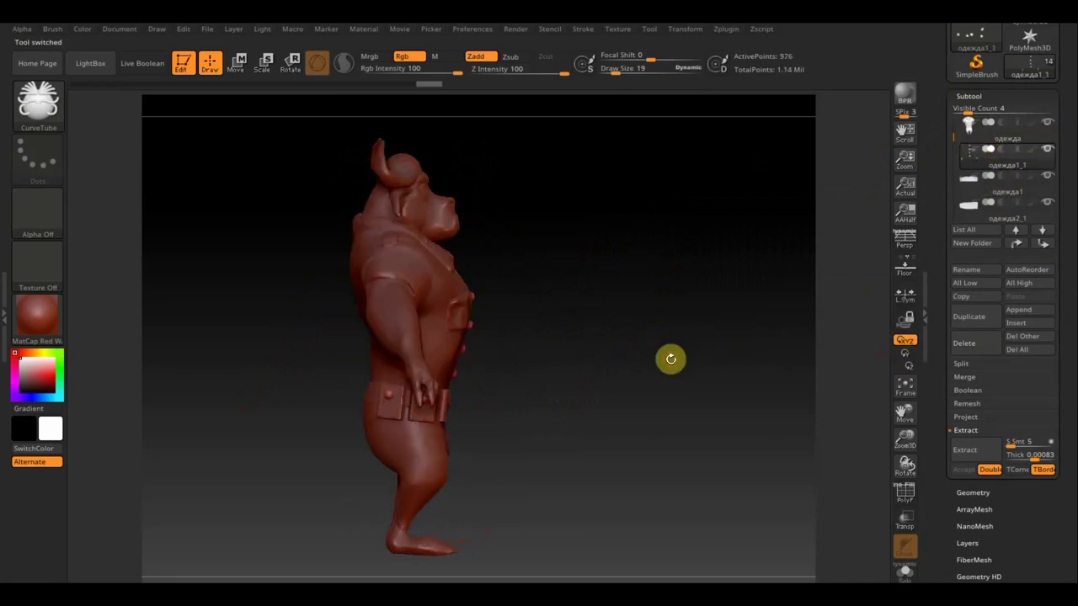
key(F1)
Step: Switch to the бого.3 body tool, Solo it to hide clothing, and duplicate it as бого.4
click(497, 409)
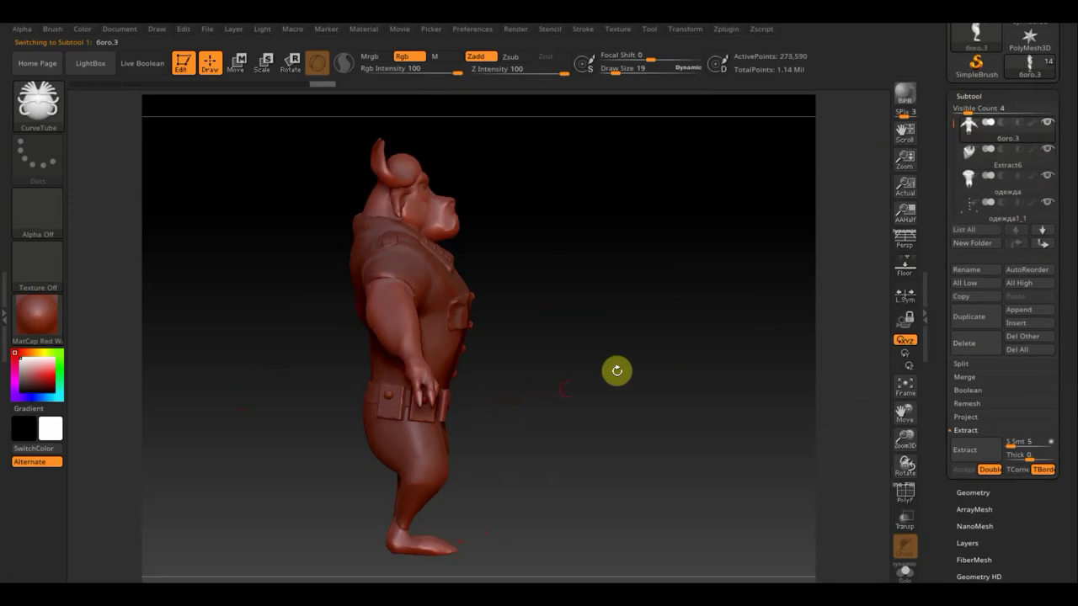
click(1049, 124)
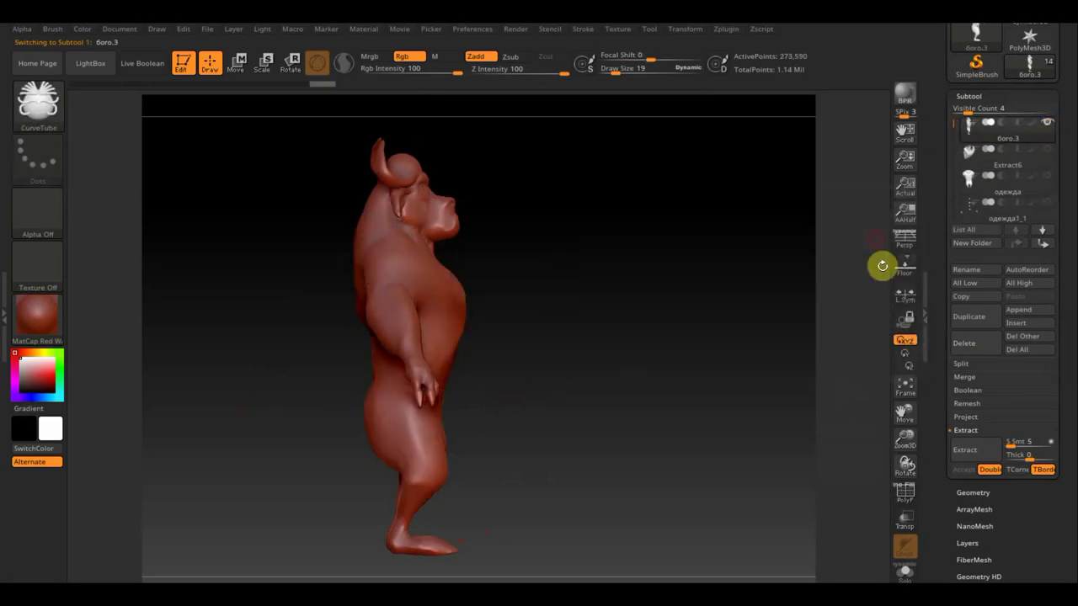
mouse_move(631, 335)
mouse_down()
mouse_move(658, 340)
mouse_move(647, 368)
mouse_up()
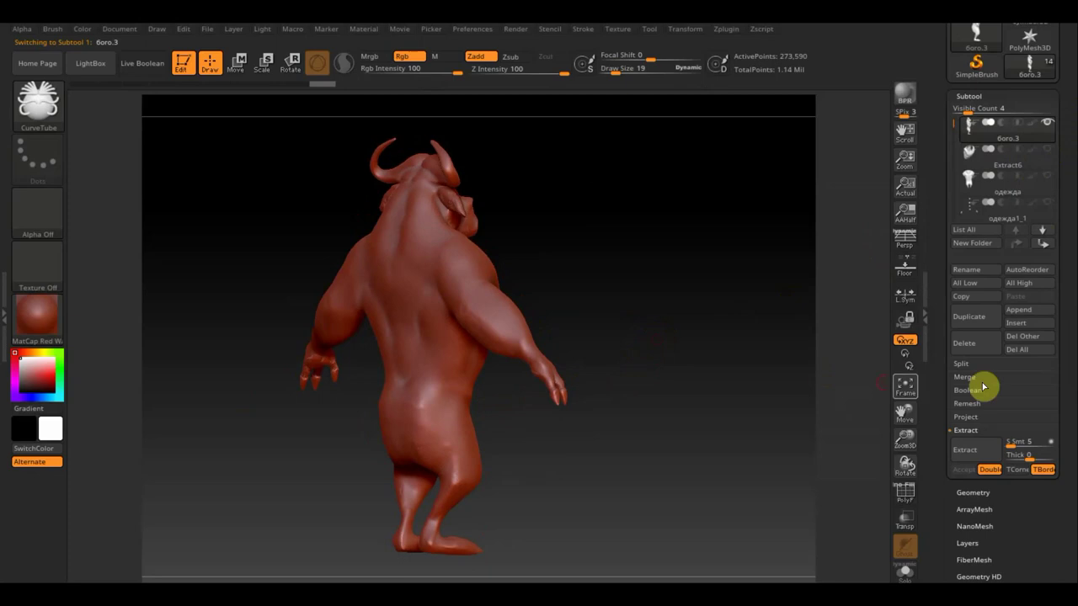
click(975, 323)
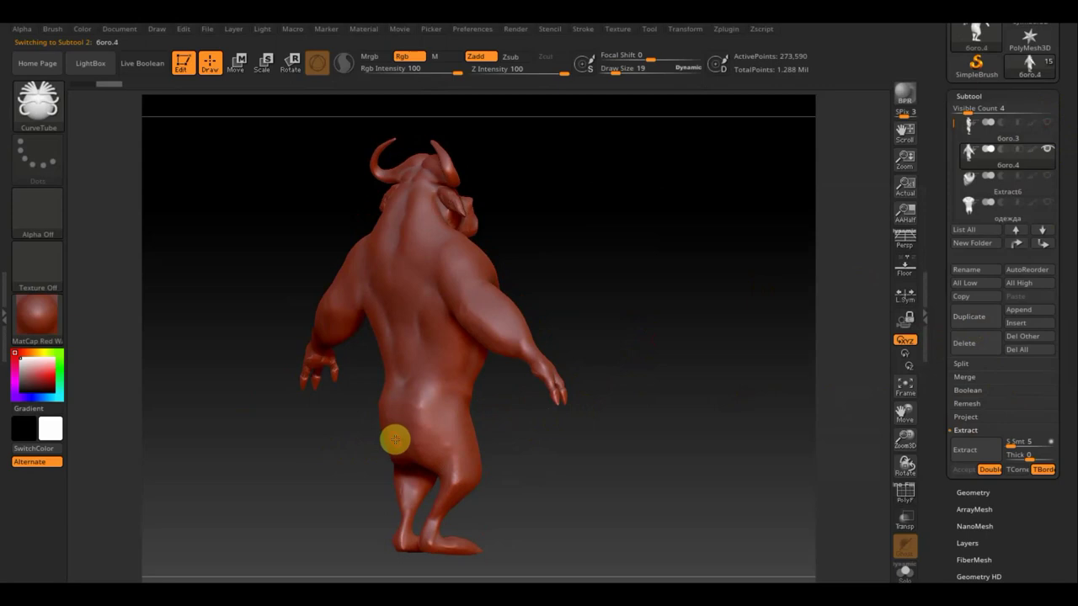
mouse_move(602, 439)
mouse_down()
mouse_move(611, 447)
mouse_move(580, 446)
mouse_move(581, 430)
mouse_move(603, 425)
mouse_move(448, 450)
mouse_up()
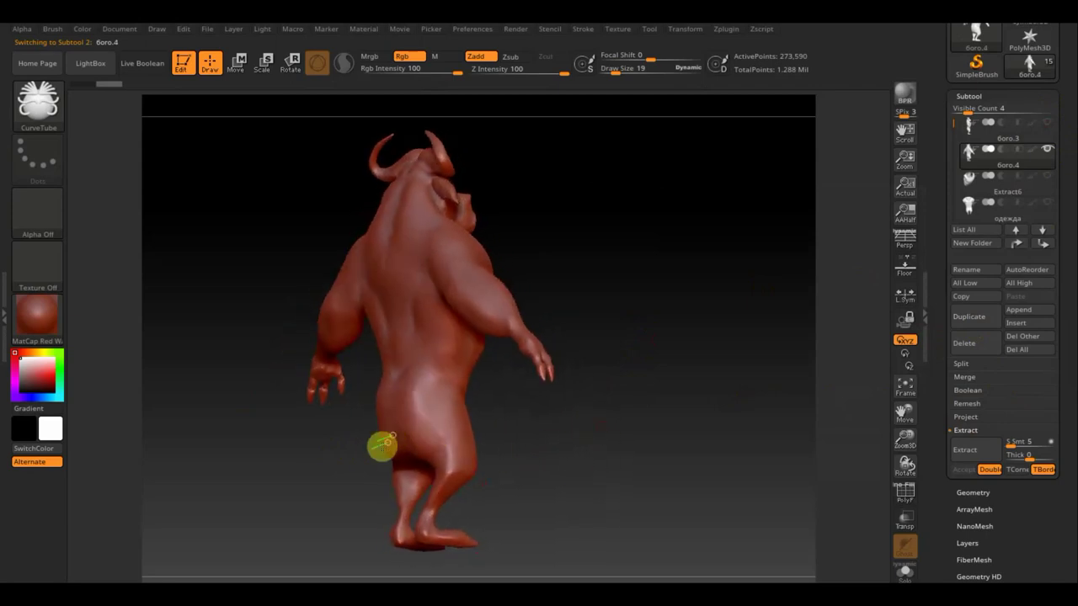
drag(270, 551, 315, 541)
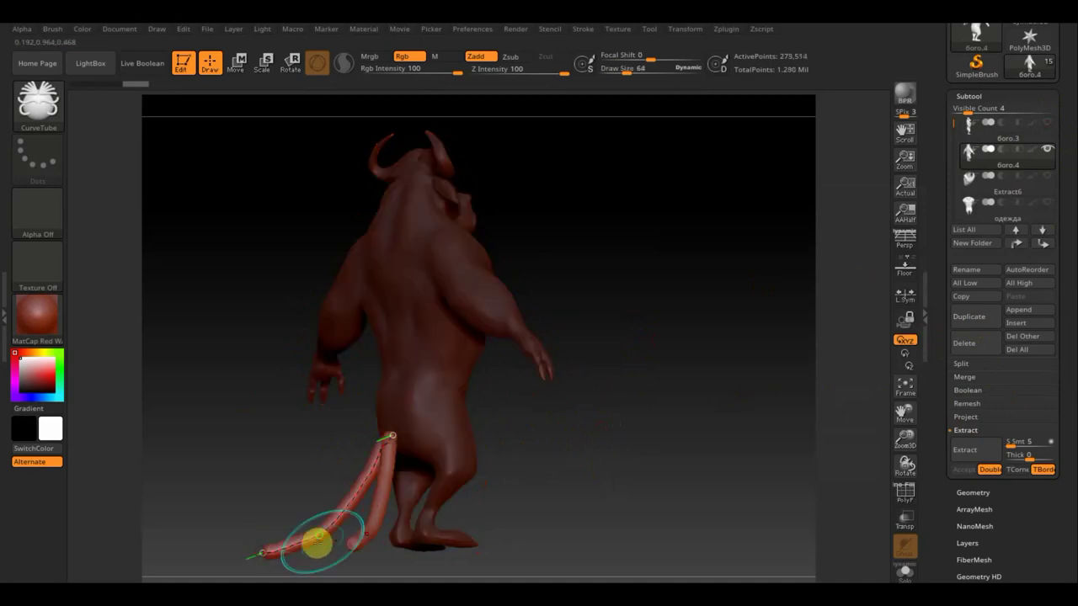
mouse_move(599, 479)
mouse_down()
mouse_move(647, 497)
mouse_move(624, 469)
mouse_move(612, 529)
mouse_move(635, 486)
mouse_up()
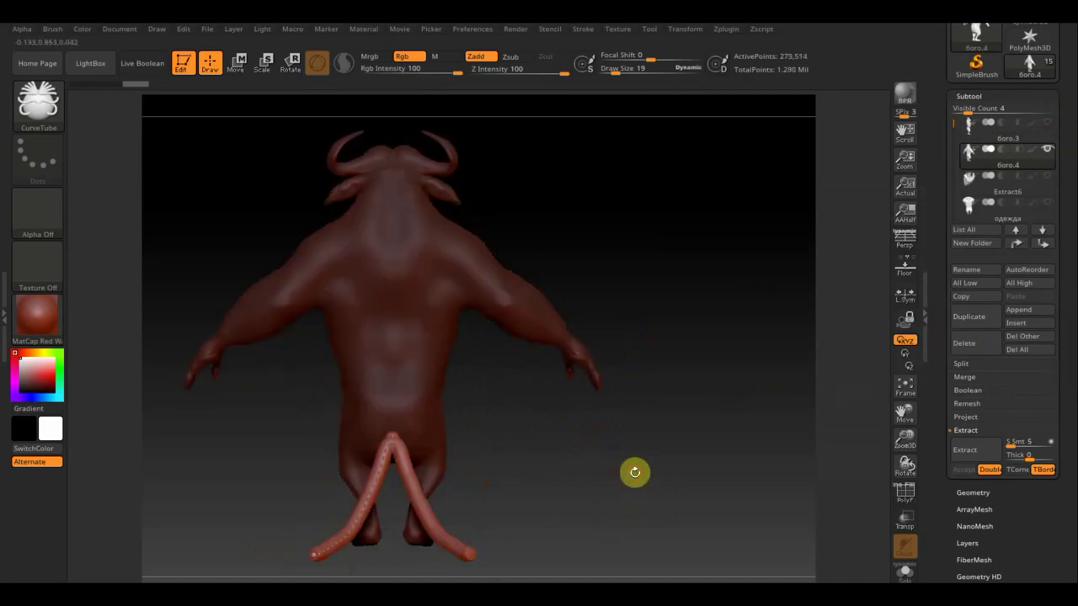
key(ctrl+z)
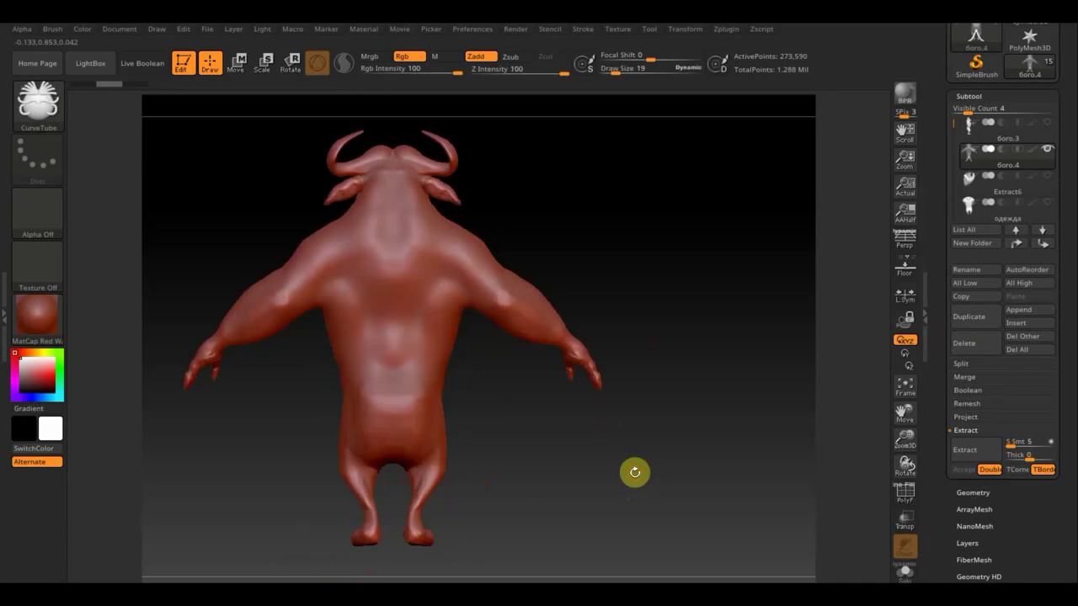
mouse_move(709, 405)
mouse_down()
mouse_move(700, 513)
mouse_move(710, 474)
mouse_move(689, 311)
mouse_move(683, 346)
mouse_move(683, 262)
mouse_up()
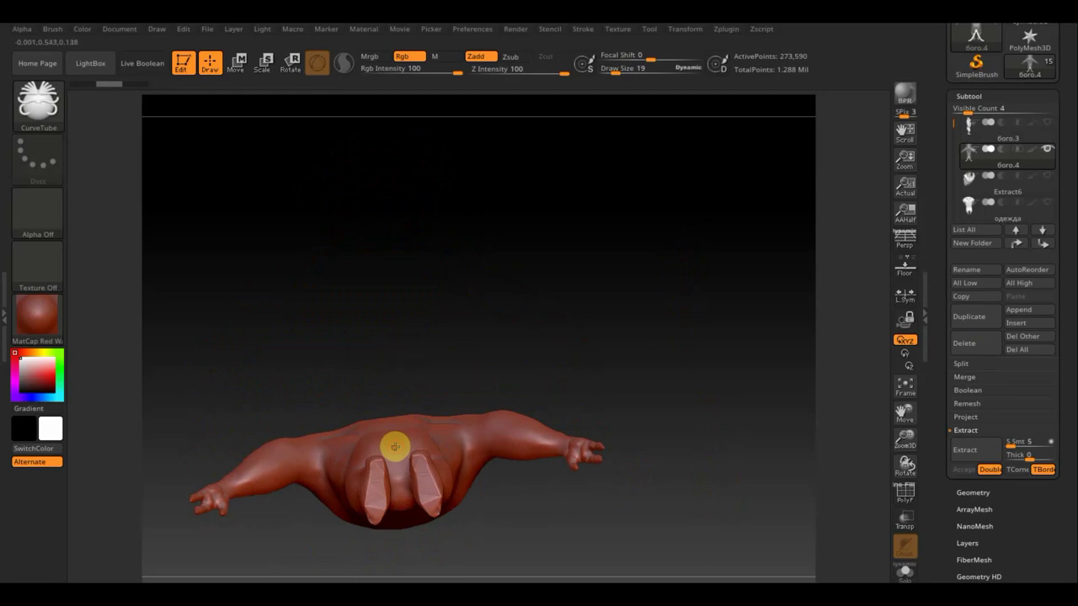
drag(390, 421, 390, 373)
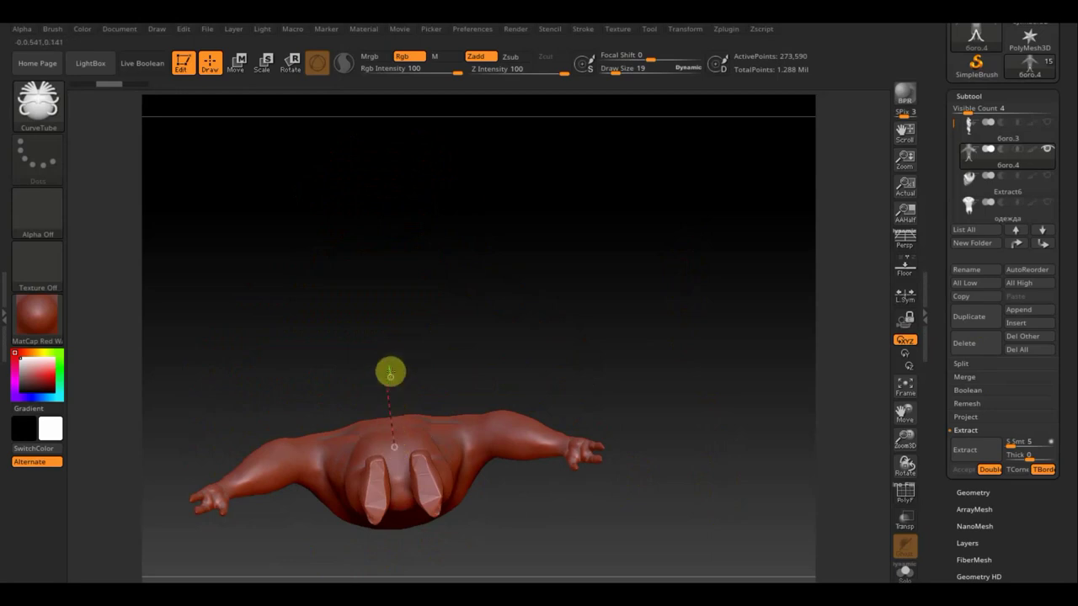
drag(382, 315, 384, 312)
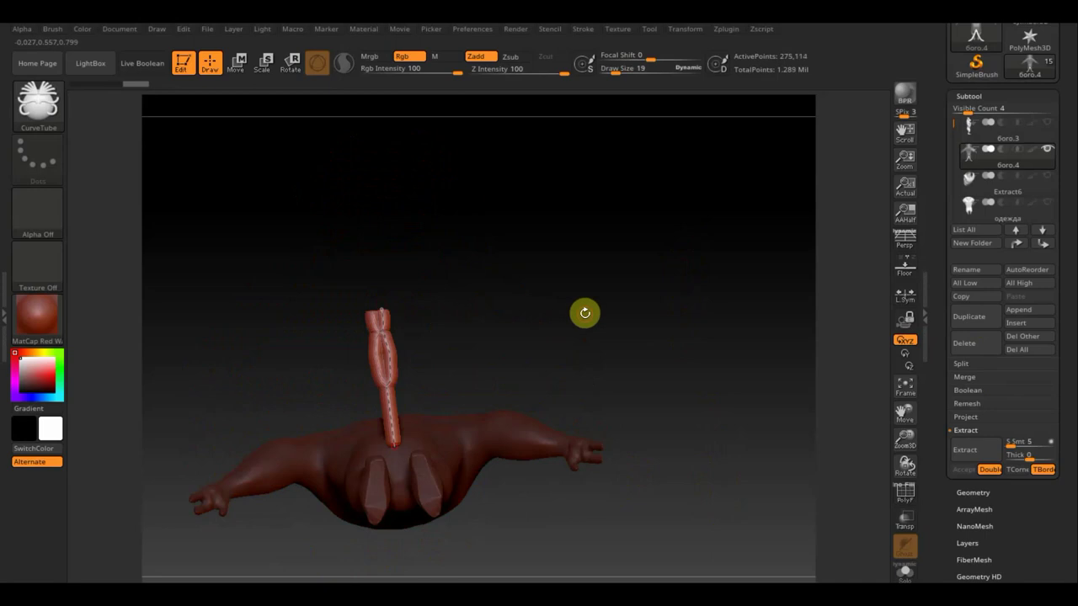
key(ctrl)
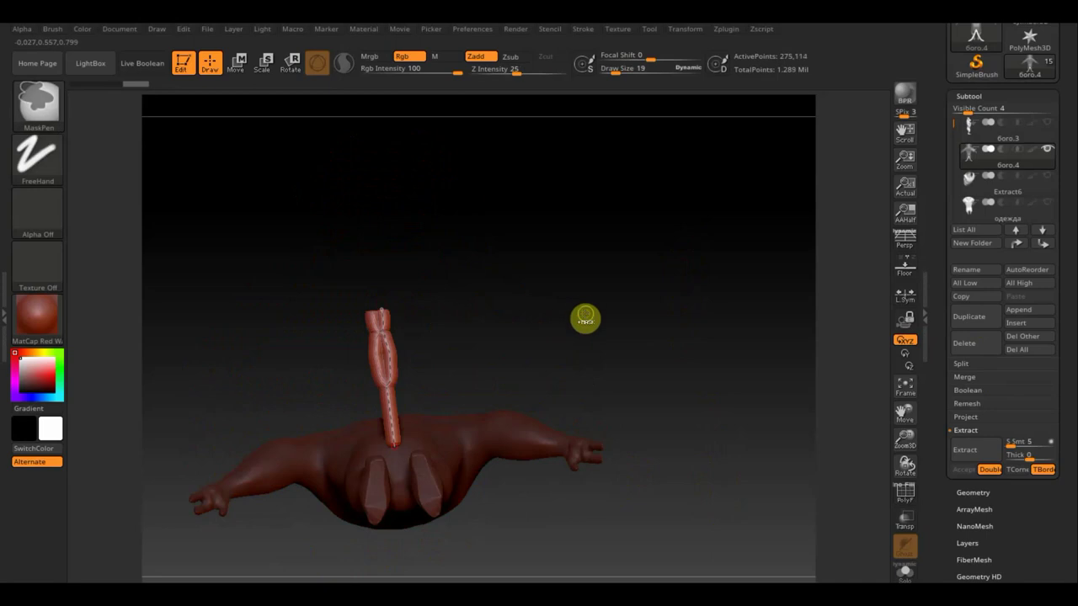
key(ctrl+z)
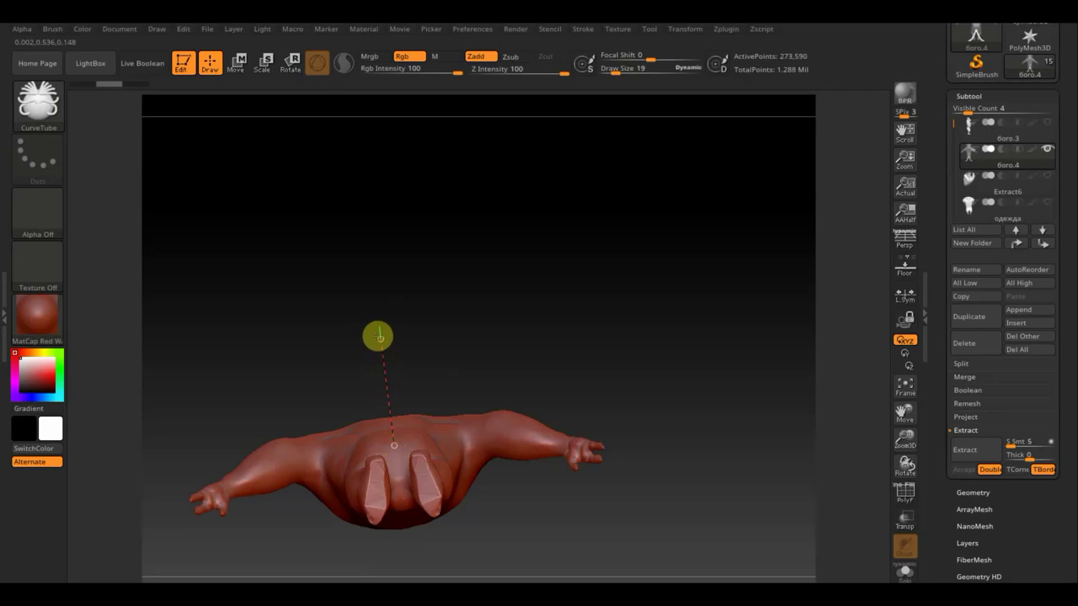
Step: Draw a straight CurveTube stick from the body, undoing the extra L-shaped section
drag(377, 337, 380, 337)
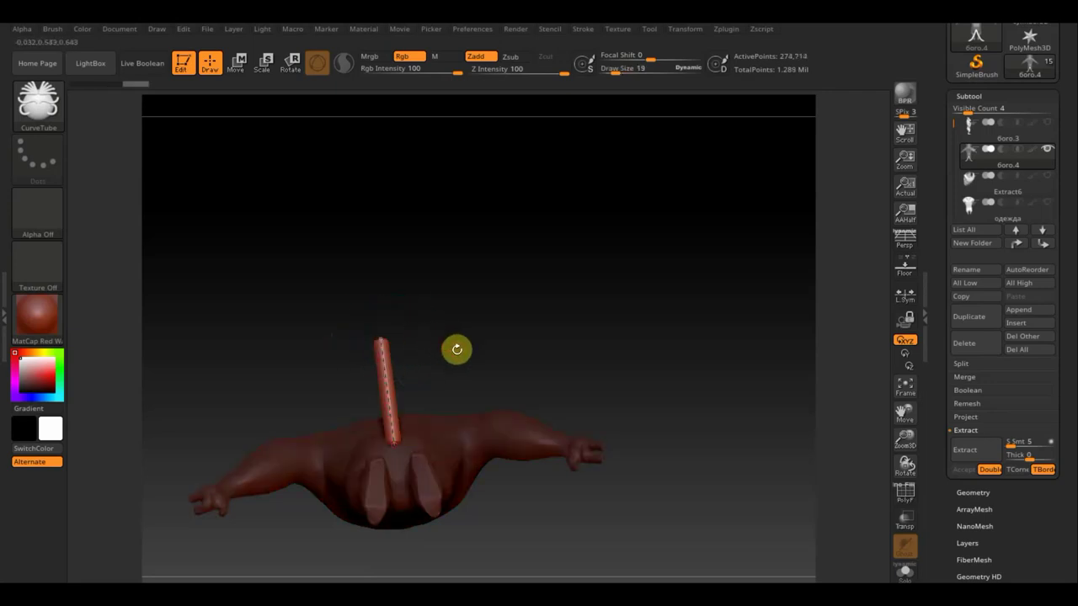
mouse_move(454, 348)
mouse_down()
mouse_move(575, 379)
mouse_move(562, 361)
mouse_up()
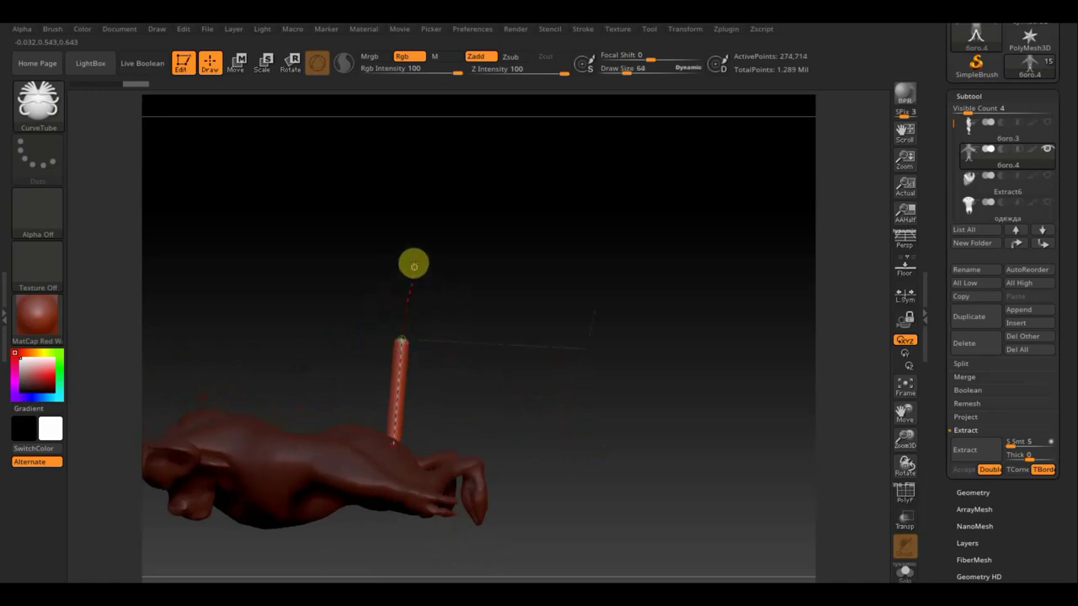
key(ctrl+z)
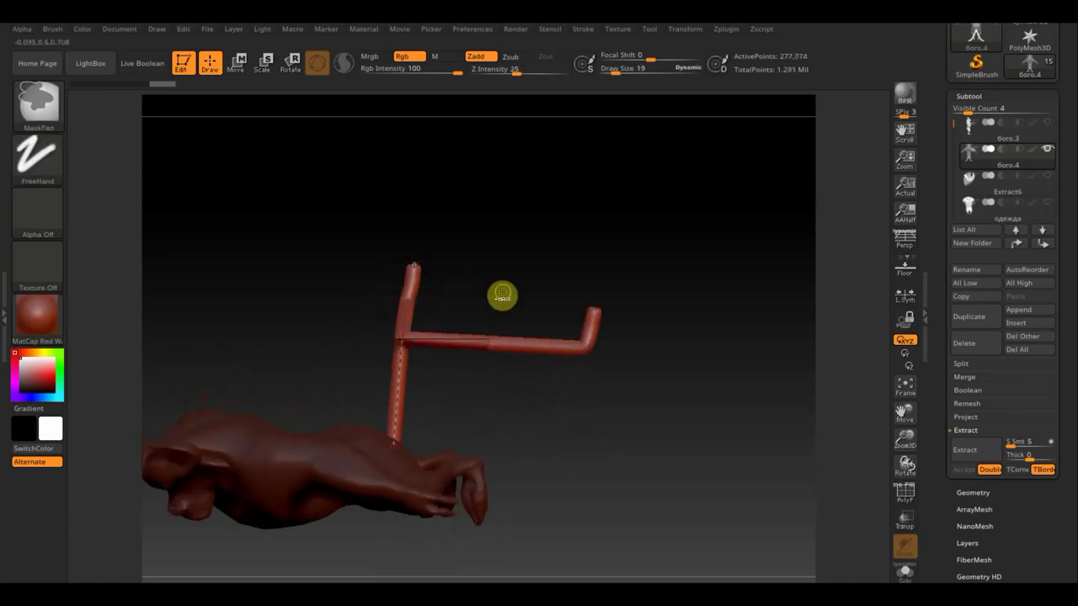
key(ctrl+z)
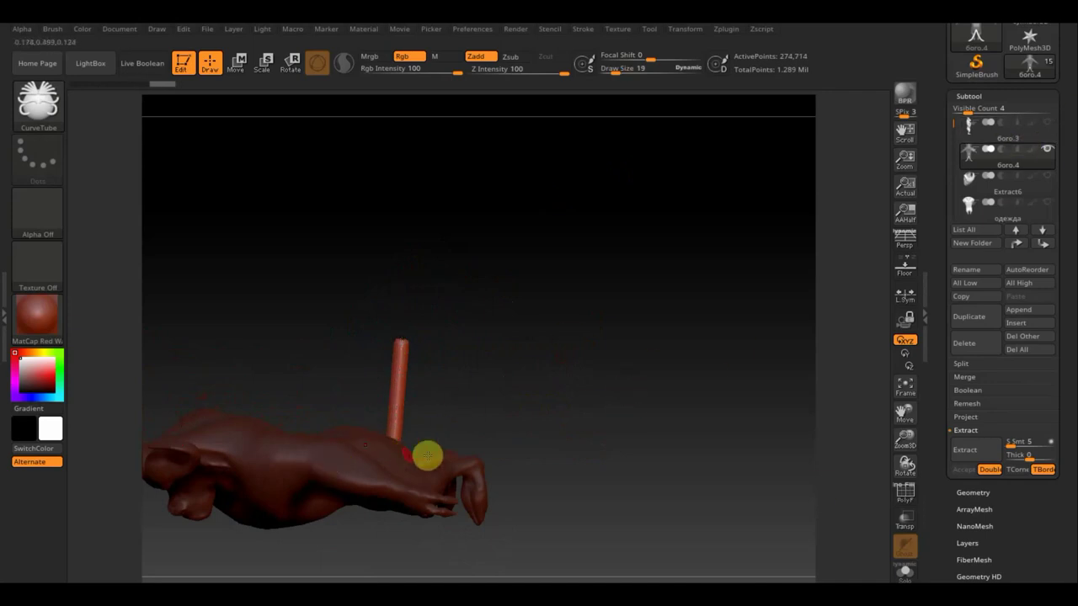
Step: Isolate the tube, Del Hidden the body geometry leaving 1,124 points, and show the body again
ctrl+shift+click(599, 412)
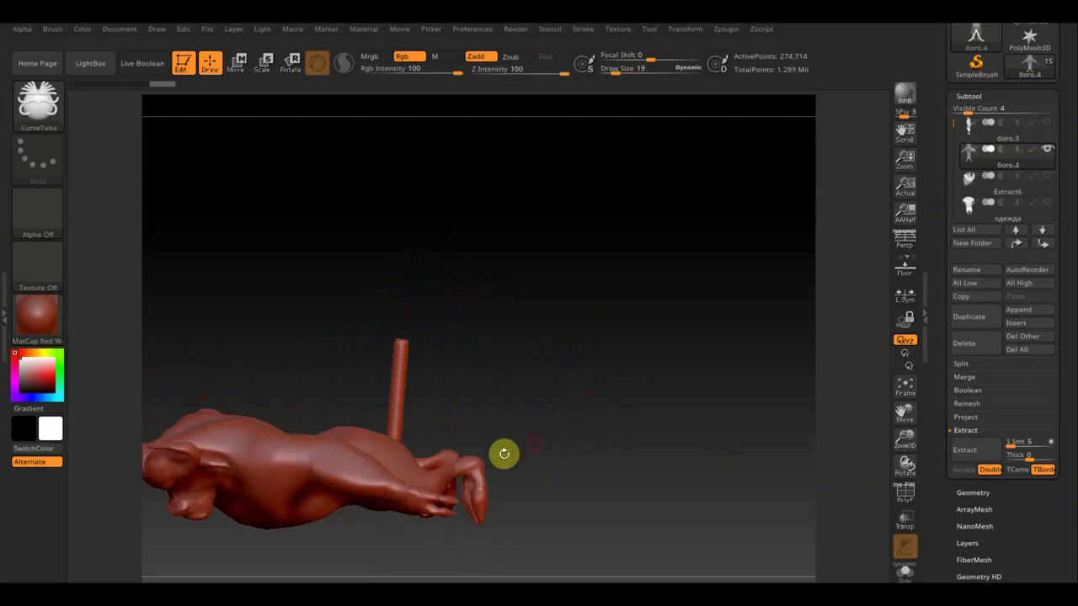
ctrl+shift+click(383, 462)
ctrl+shift+click(395, 467)
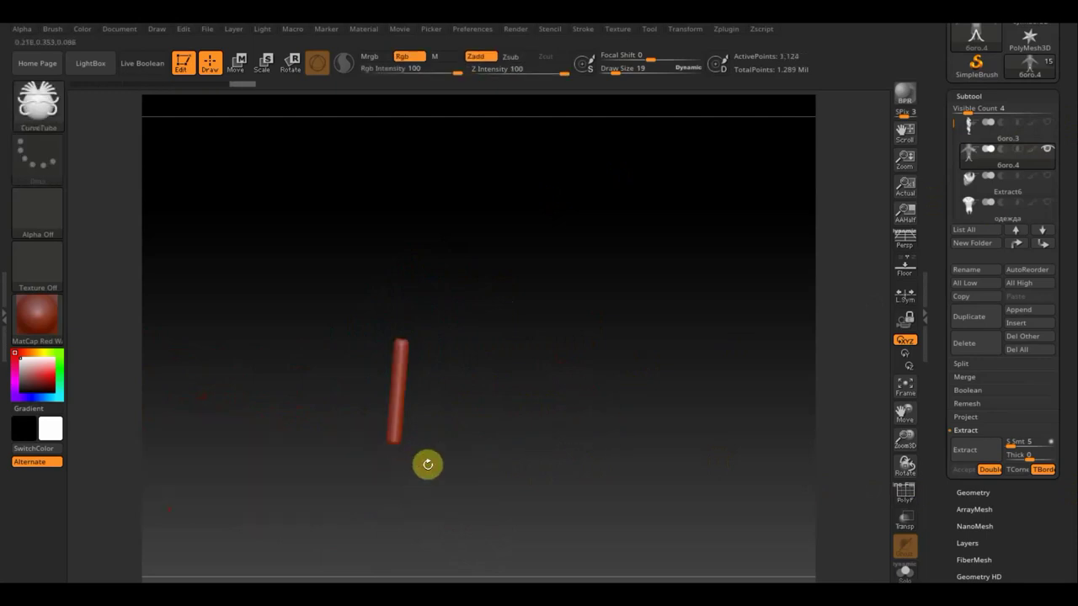
click(967, 494)
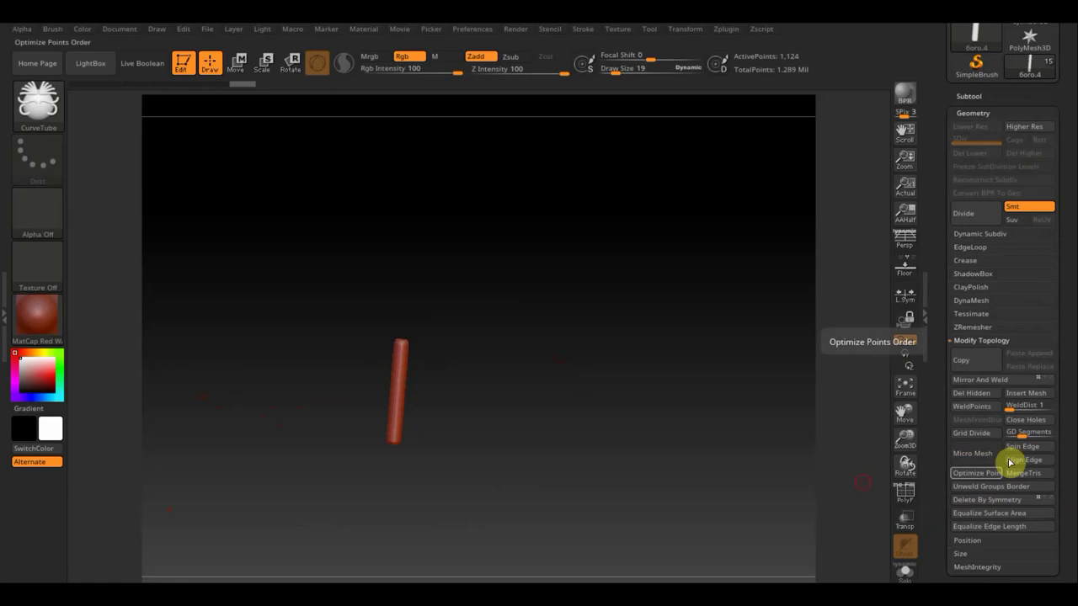
click(976, 394)
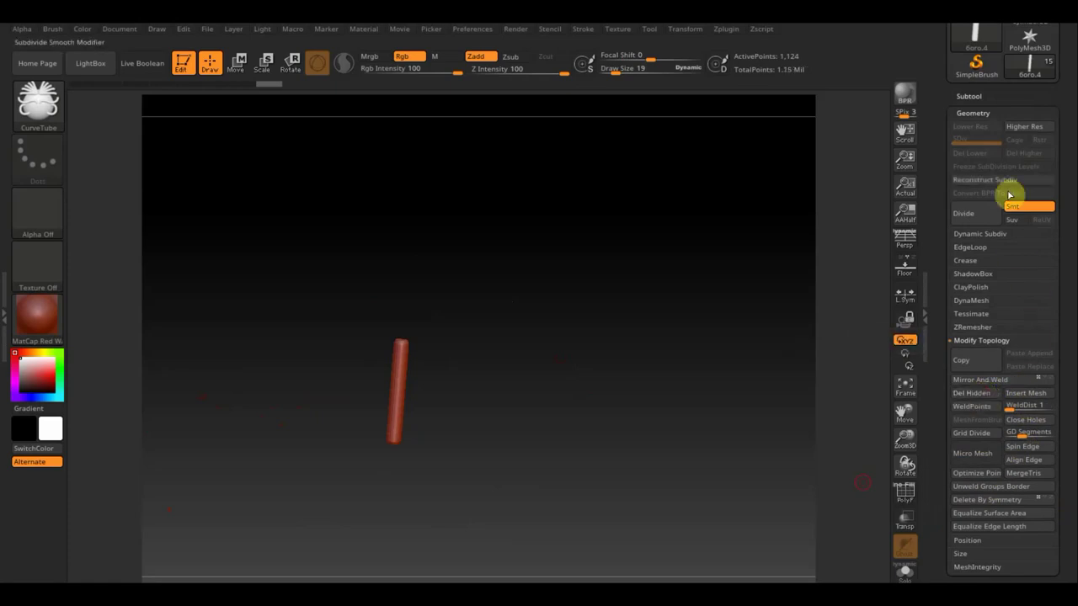
click(981, 96)
click(1049, 122)
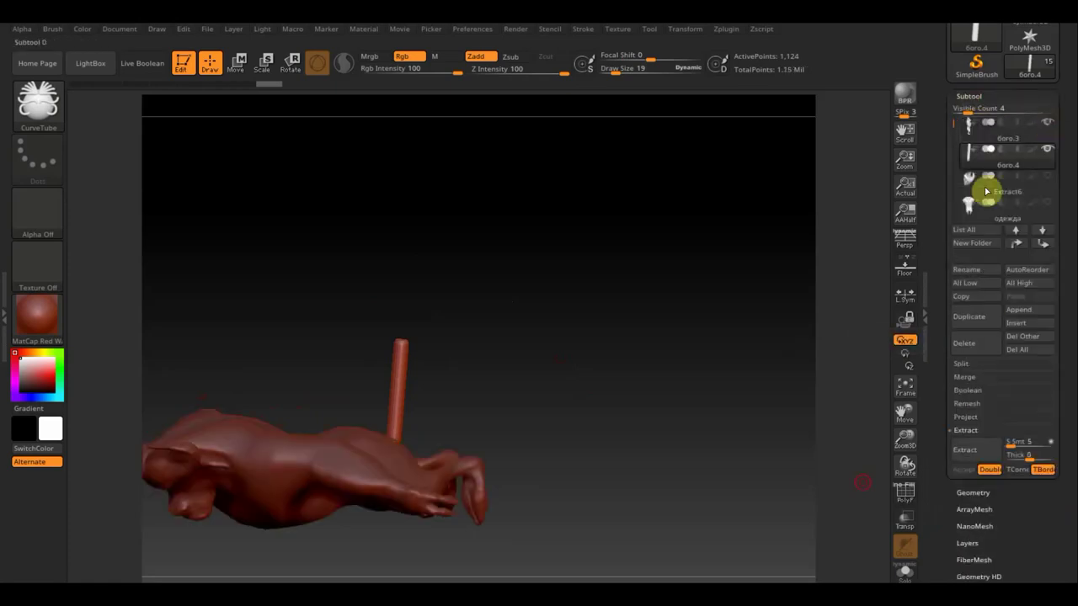
mouse_move(534, 429)
mouse_down()
mouse_move(597, 260)
mouse_move(659, 433)
mouse_move(628, 354)
mouse_up()
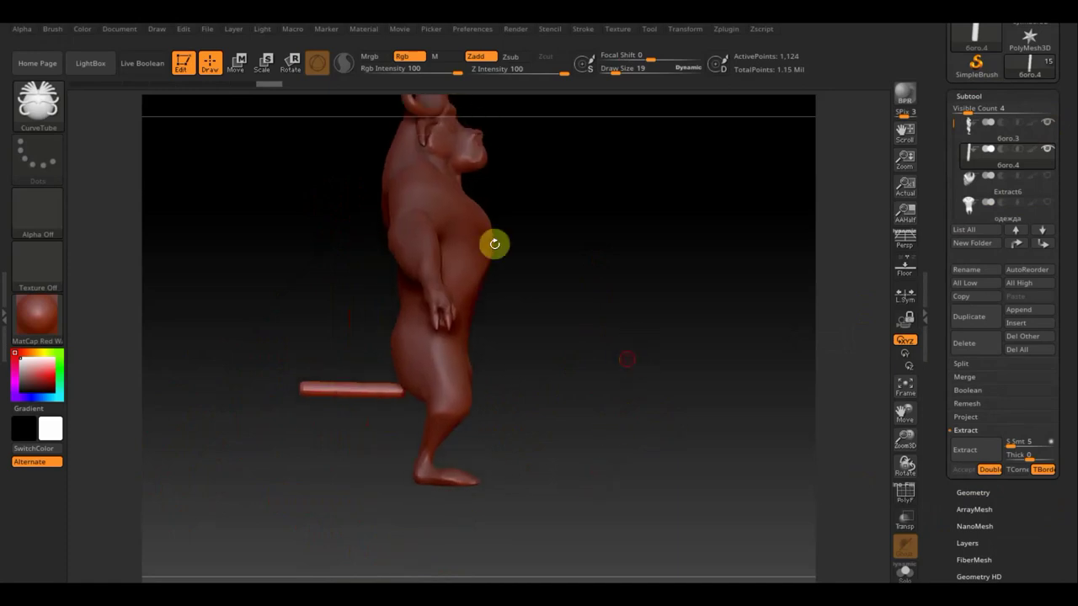
Step: Select Move Topological and use the Transpose gizmo to rotate, lengthen and reposition the tail stick
click(38, 105)
mouse_move(537, 120)
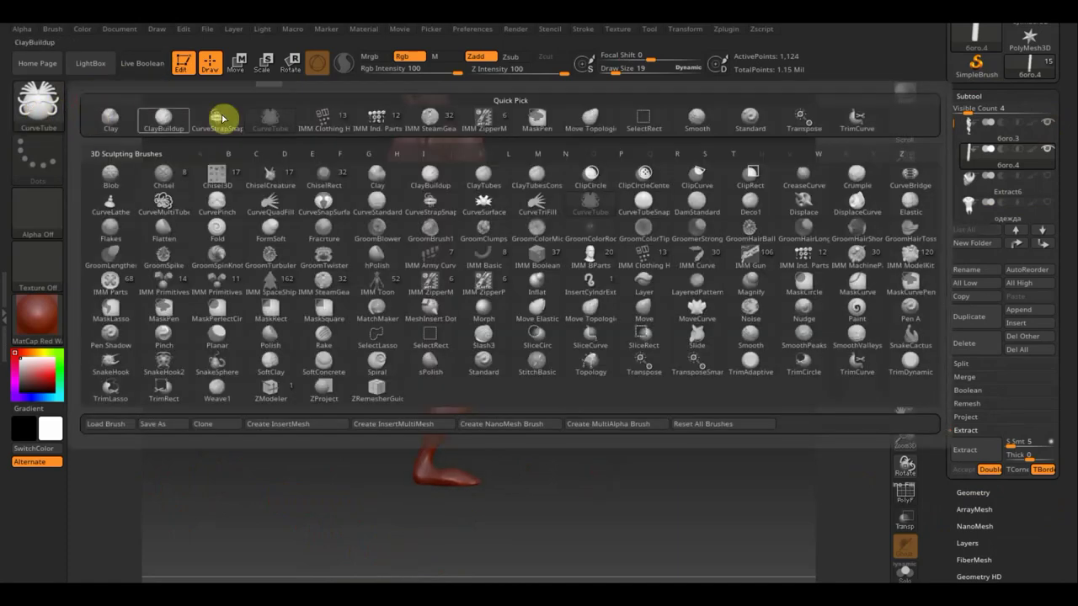
click(587, 116)
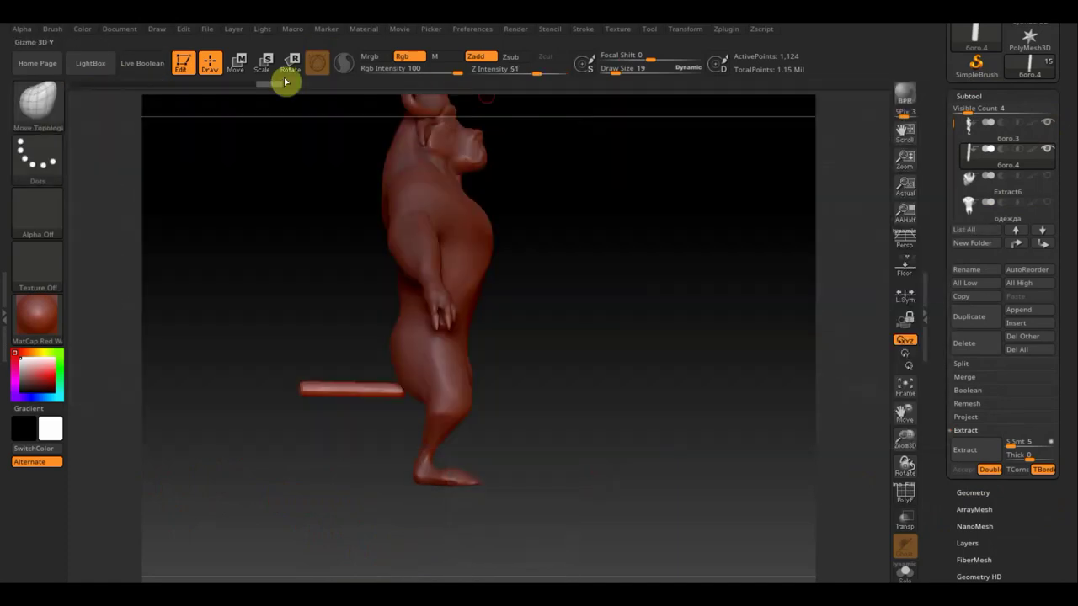
click(240, 70)
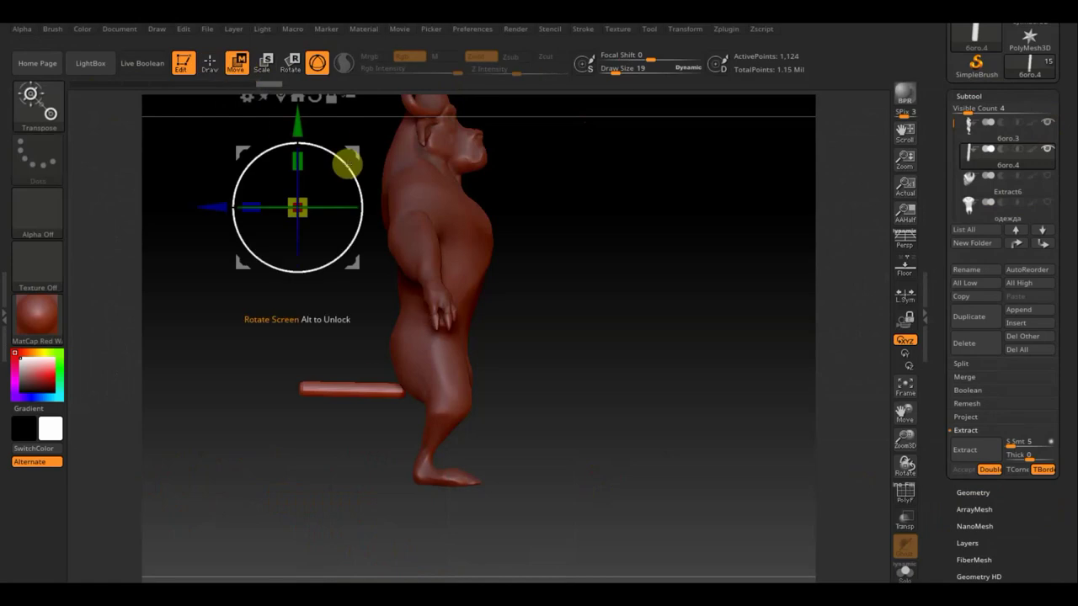
mouse_move(349, 164)
mouse_down()
mouse_move(327, 137)
mouse_move(361, 137)
mouse_move(291, 151)
mouse_move(283, 166)
mouse_up()
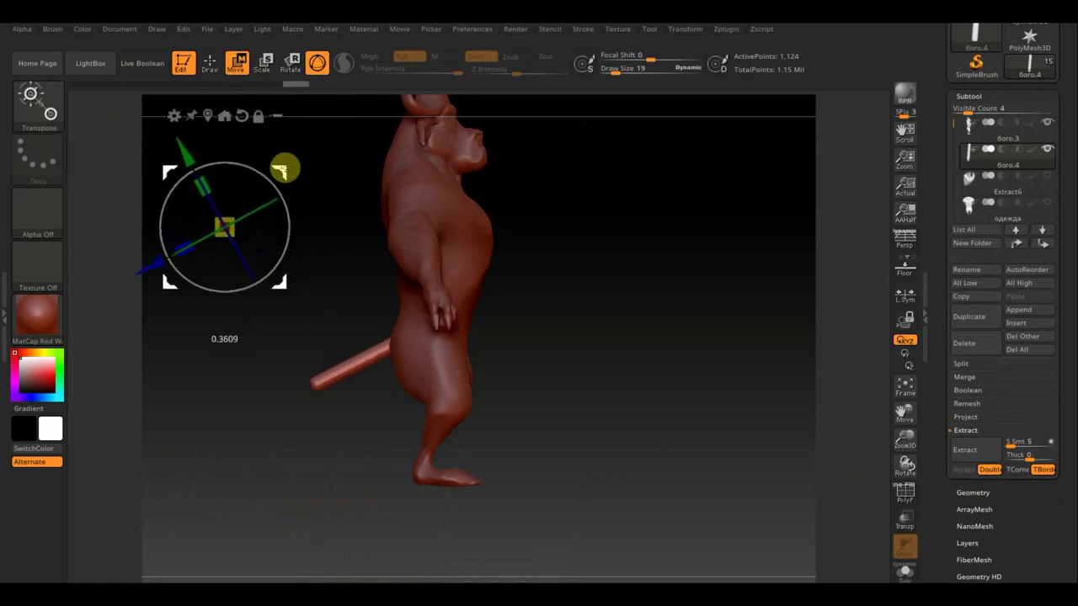
drag(239, 225, 164, 255)
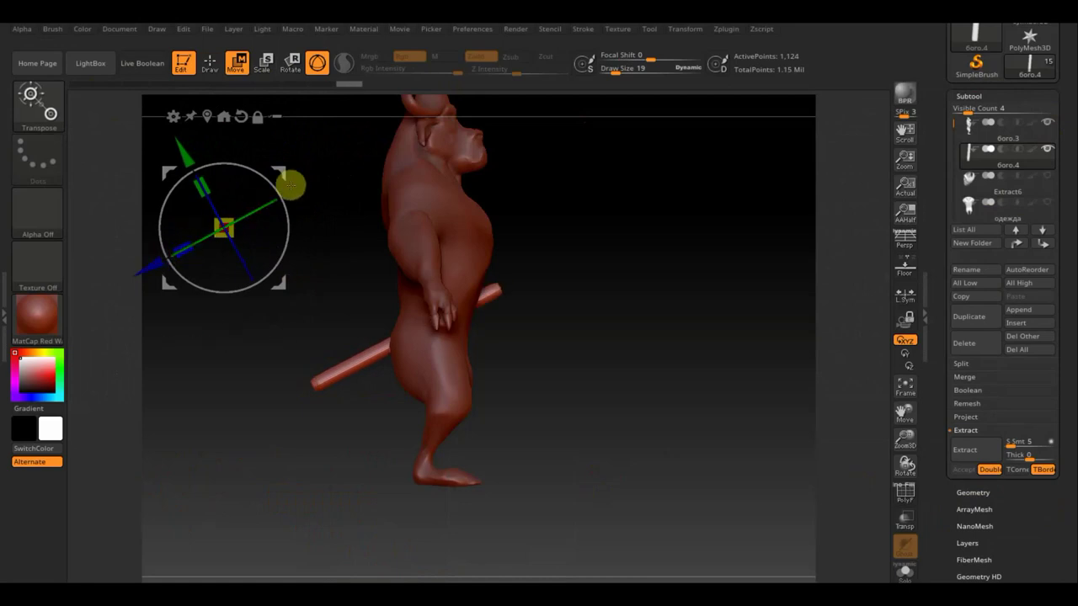
drag(285, 170, 181, 236)
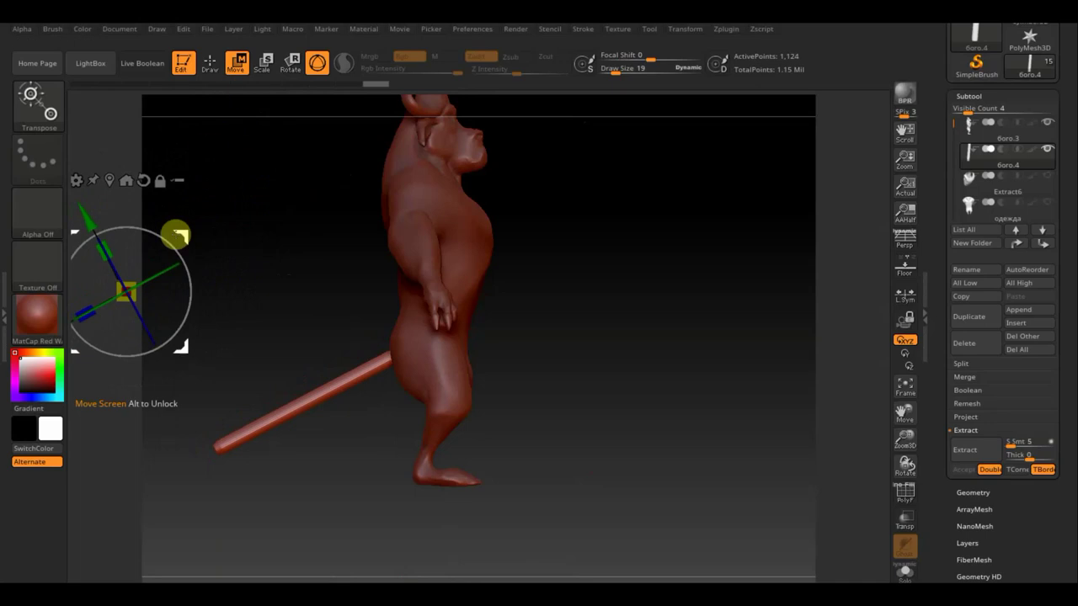
drag(139, 288, 122, 292)
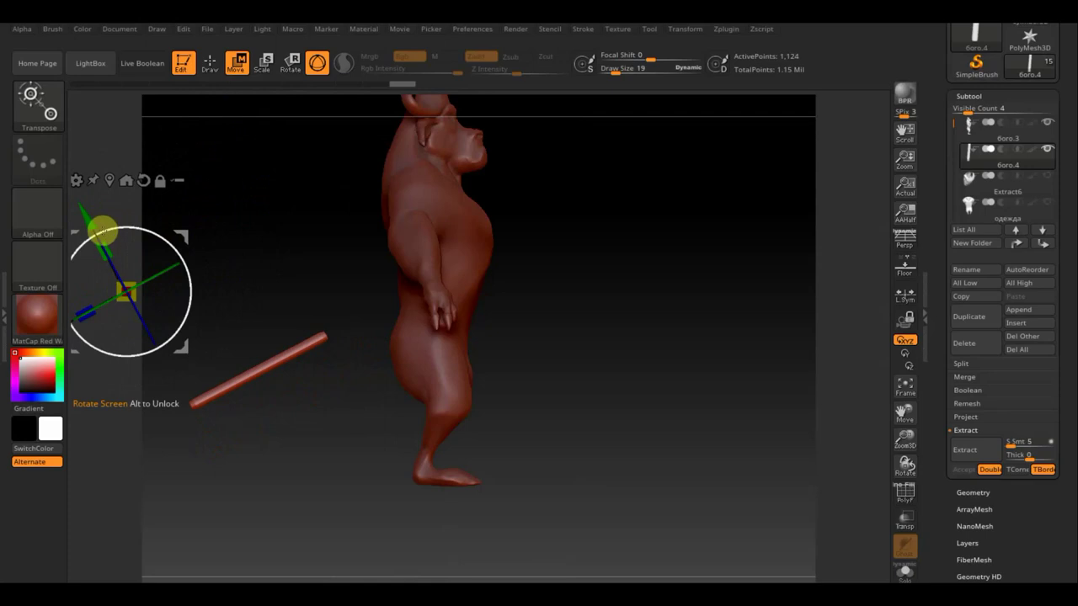
drag(101, 228, 121, 256)
mouse_move(204, 272)
mouse_down()
mouse_move(255, 270)
mouse_move(255, 260)
mouse_up()
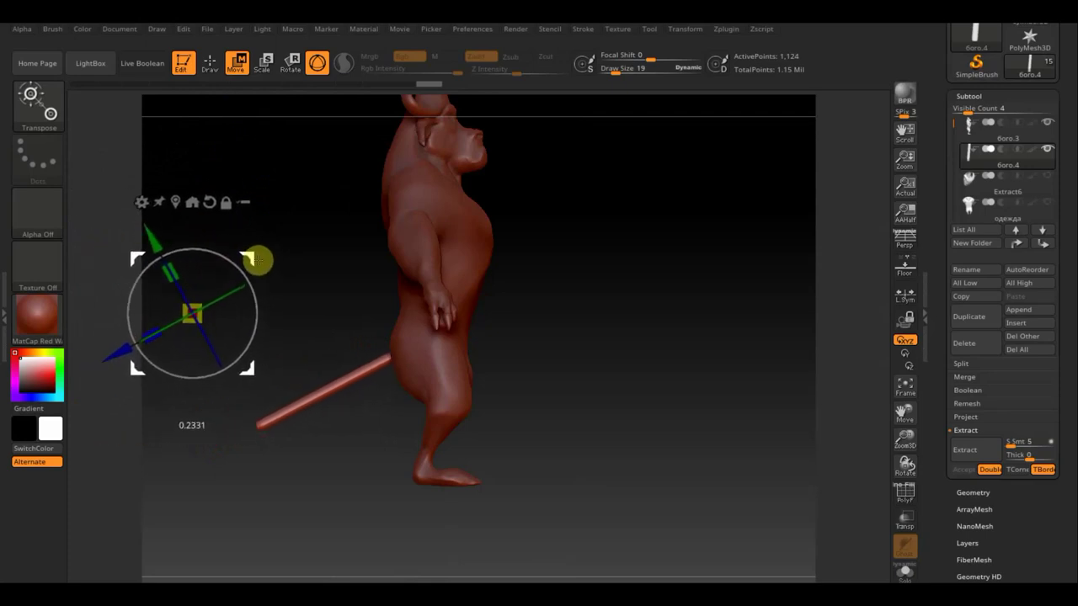
Step: Enlarge the brush to draw size 208, try bending the stick's middle, then undo it
click(205, 65)
drag(618, 69, 645, 72)
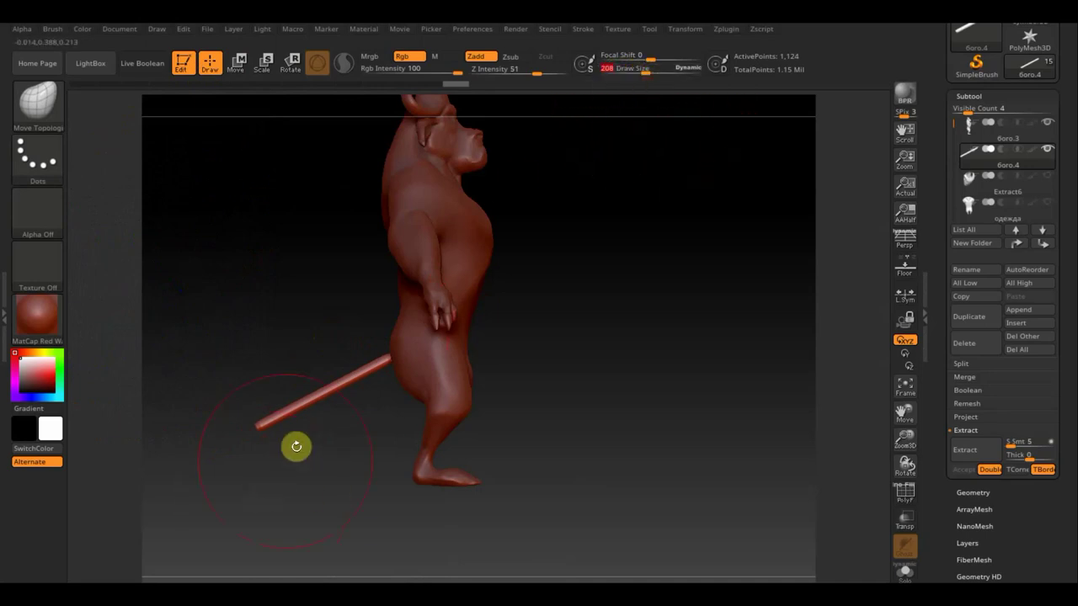
drag(326, 403, 340, 423)
mouse_move(345, 477)
mouse_down()
mouse_move(414, 474)
mouse_move(347, 473)
mouse_up()
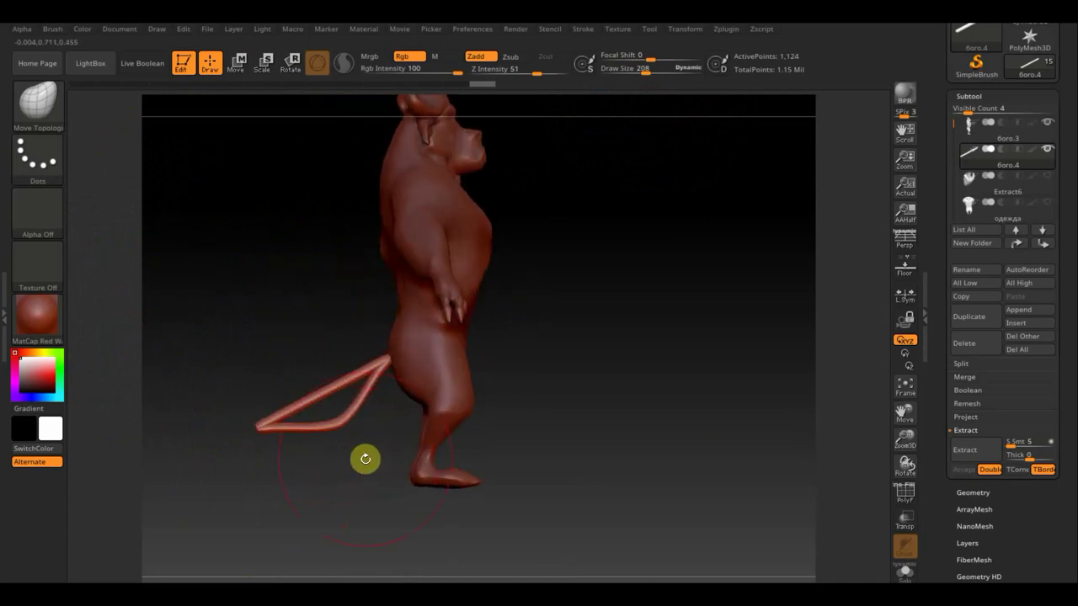
key(ctrl+z)
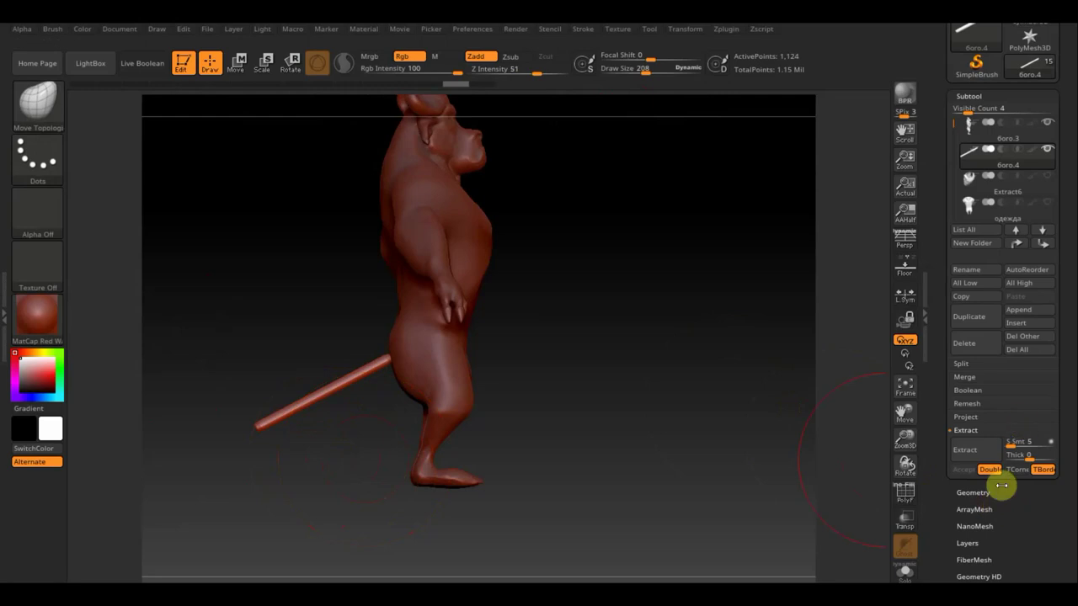
Step: Rebuild the tail stick as an even DynaMesh
click(982, 490)
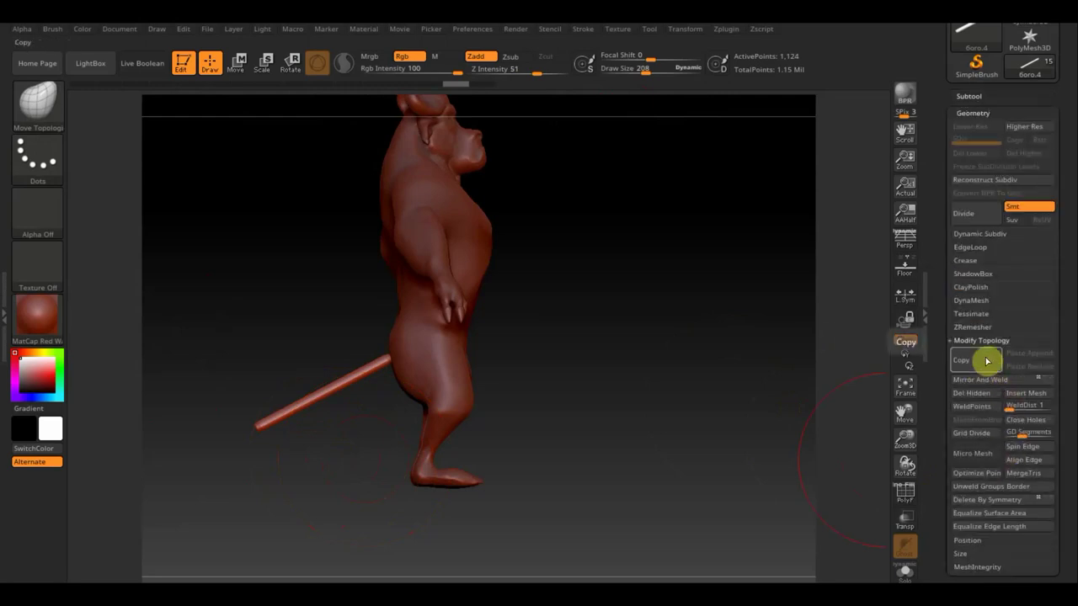
click(972, 300)
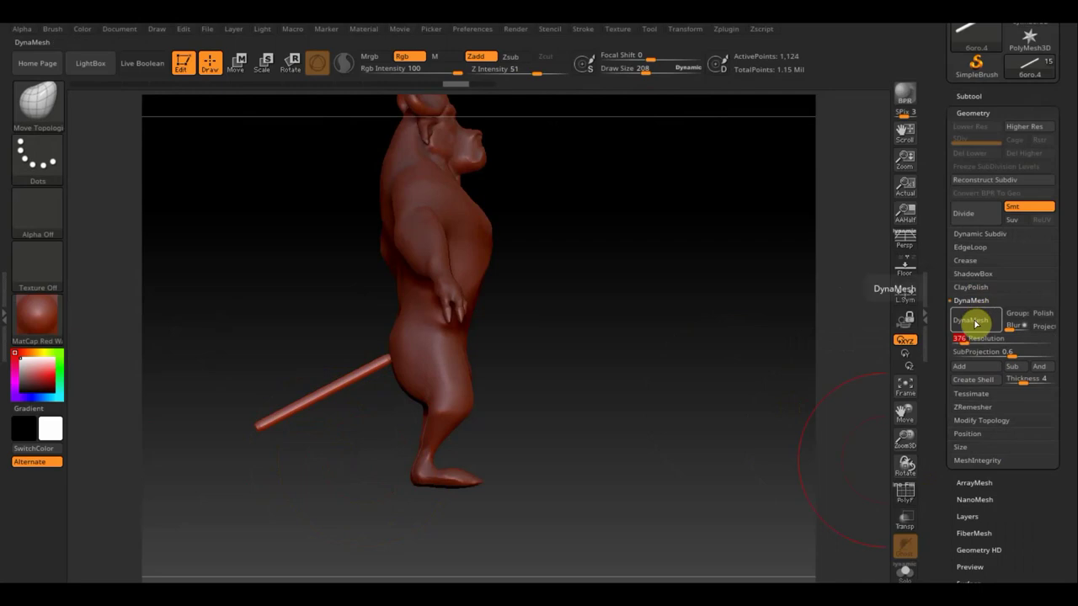
click(973, 320)
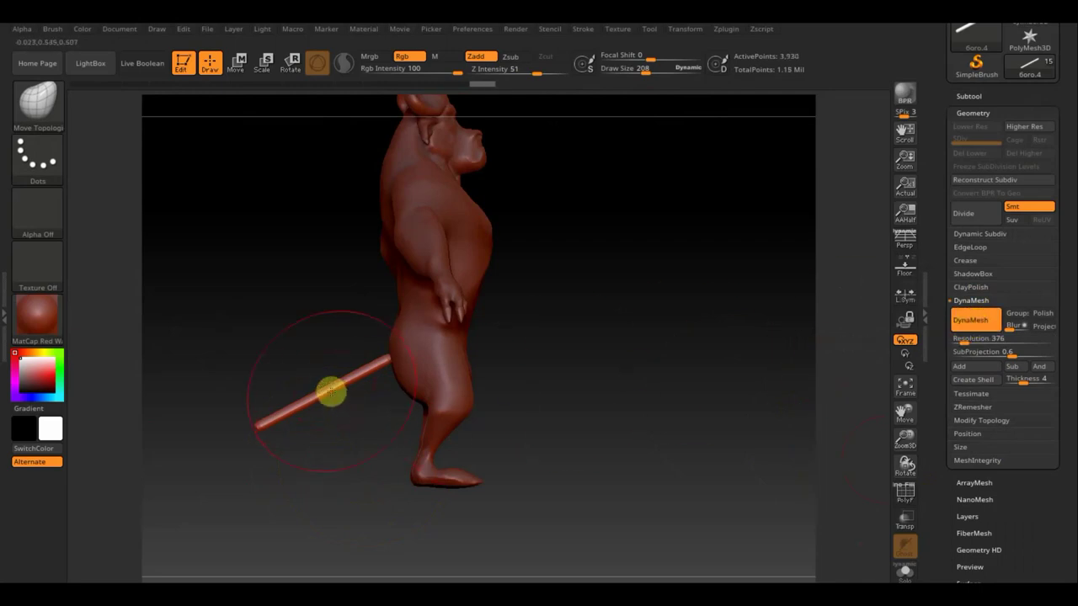
Step: With Move Elastic, try a downward tail bend, undo it, and smooth the tail toward its tip
click(42, 118)
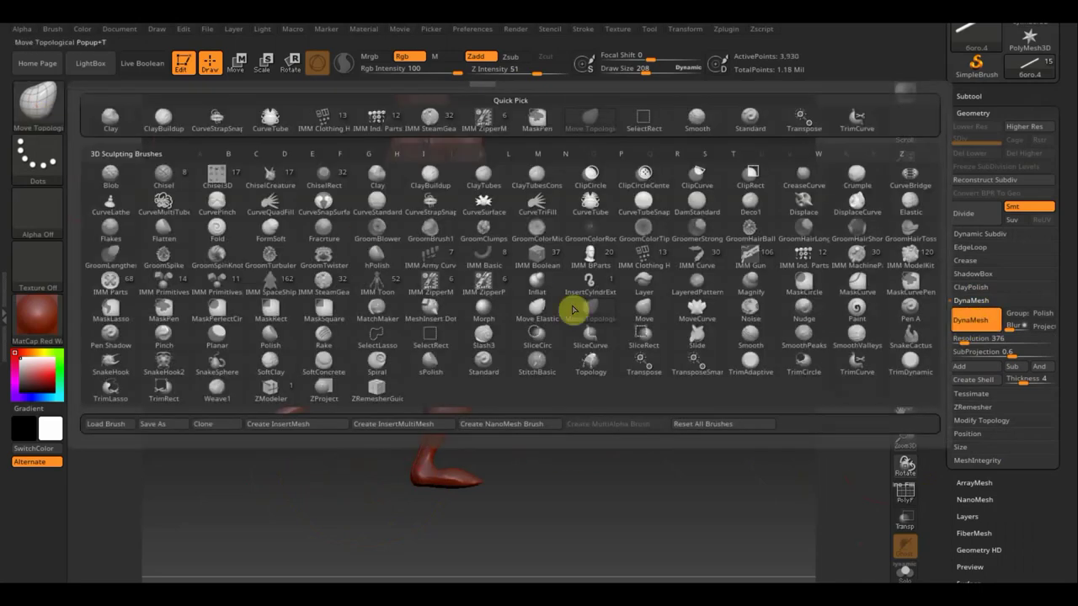
click(539, 316)
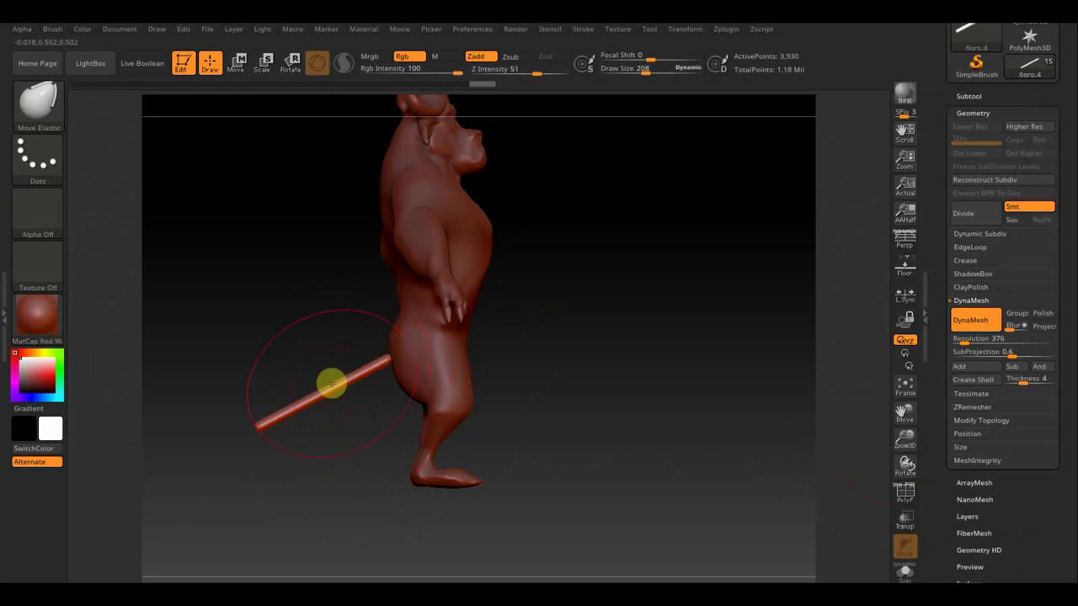
drag(323, 396, 331, 404)
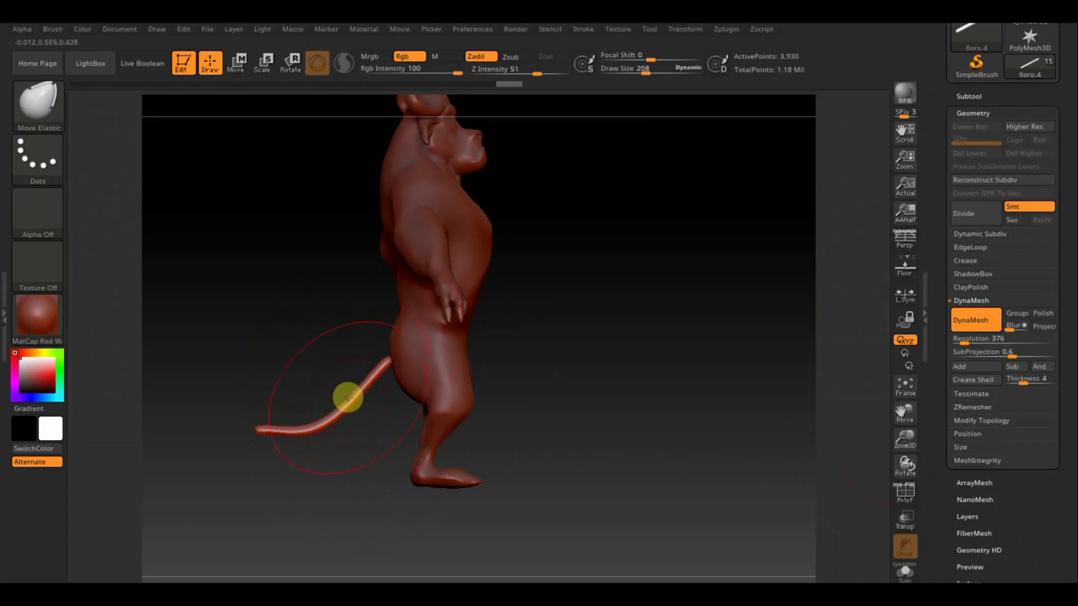
key(bracketleft)
key(bracketleft)
key(bracketleft)
key(ctrl+z)
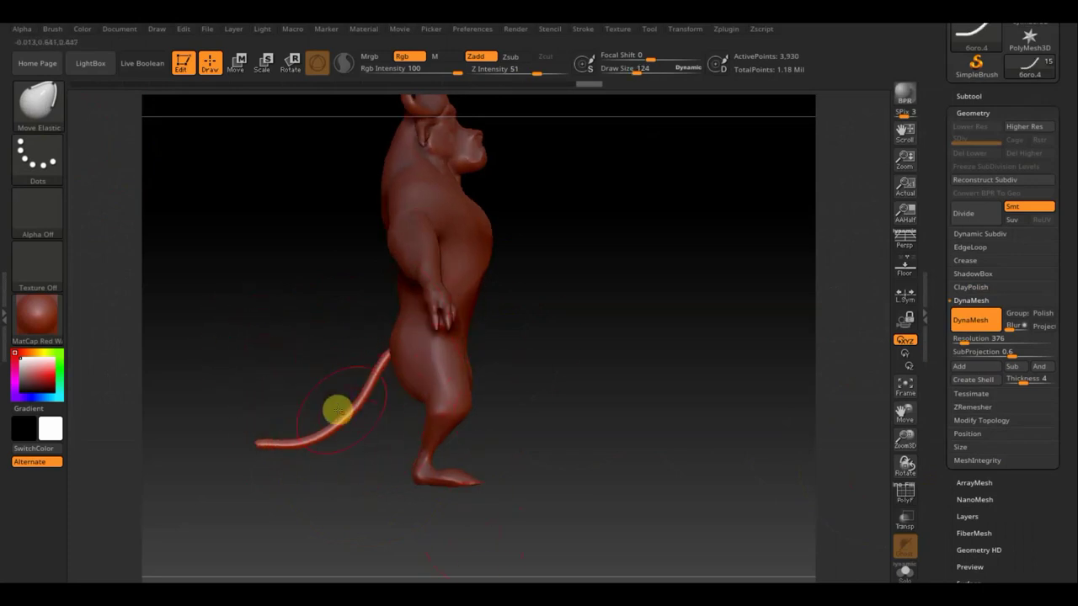
key(shift)
key(shift)
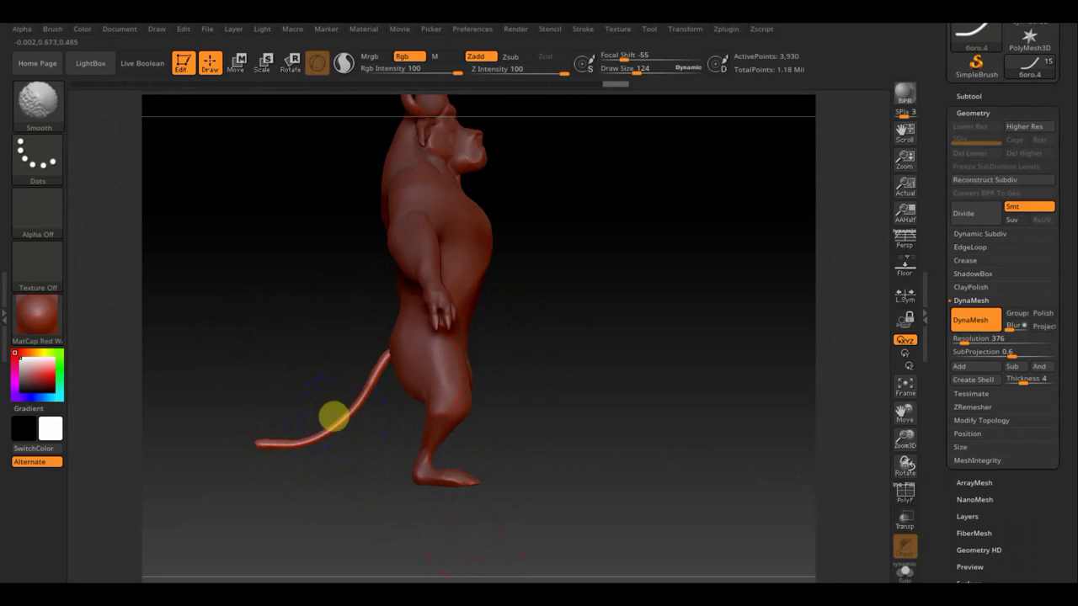
mouse_move(333, 415)
shift+mouse_down()
mouse_move(296, 433)
mouse_move(320, 435)
shift+mouse_up()
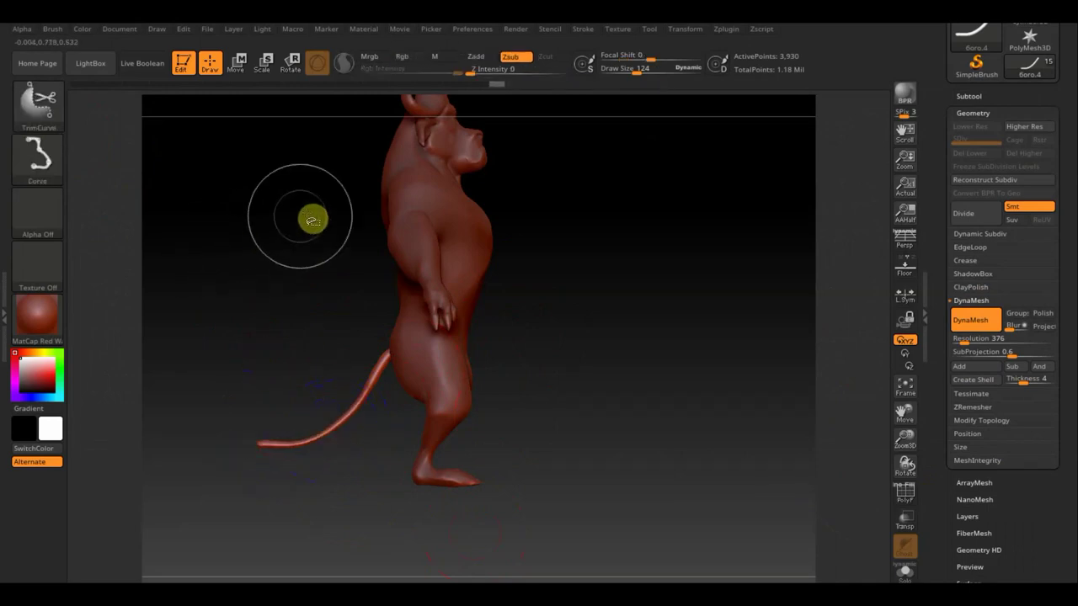
Step: Trim off the tail's long end, then straighten its bulge with a smaller brush and smoothing
mouse_move(322, 224)
ctrl+shift+mouse_down()
mouse_move(332, 463)
mouse_move(311, 269)
mouse_move(332, 125)
mouse_move(312, 113)
mouse_move(334, 409)
mouse_move(323, 327)
ctrl+shift+mouse_up()
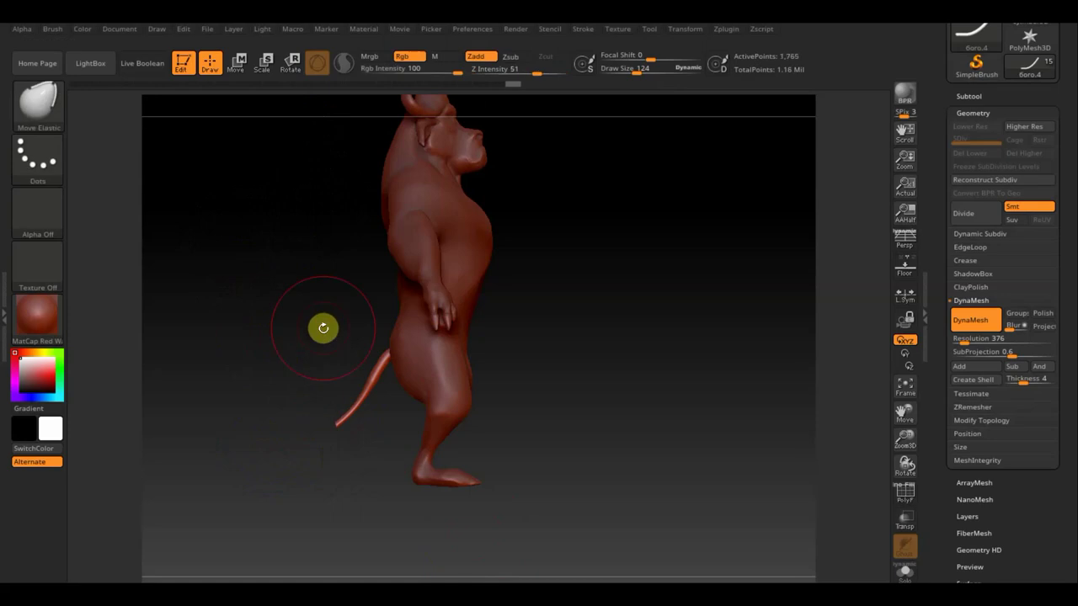
mouse_move(564, 392)
mouse_down()
mouse_move(582, 452)
mouse_move(611, 365)
mouse_move(676, 303)
mouse_move(740, 278)
mouse_move(671, 289)
mouse_up()
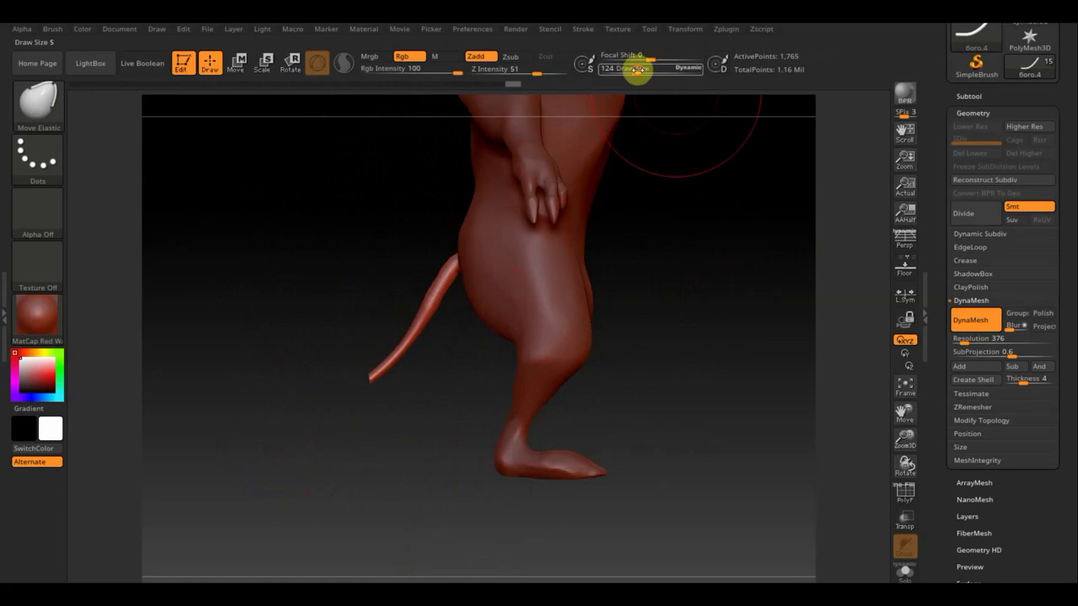
drag(638, 69, 633, 69)
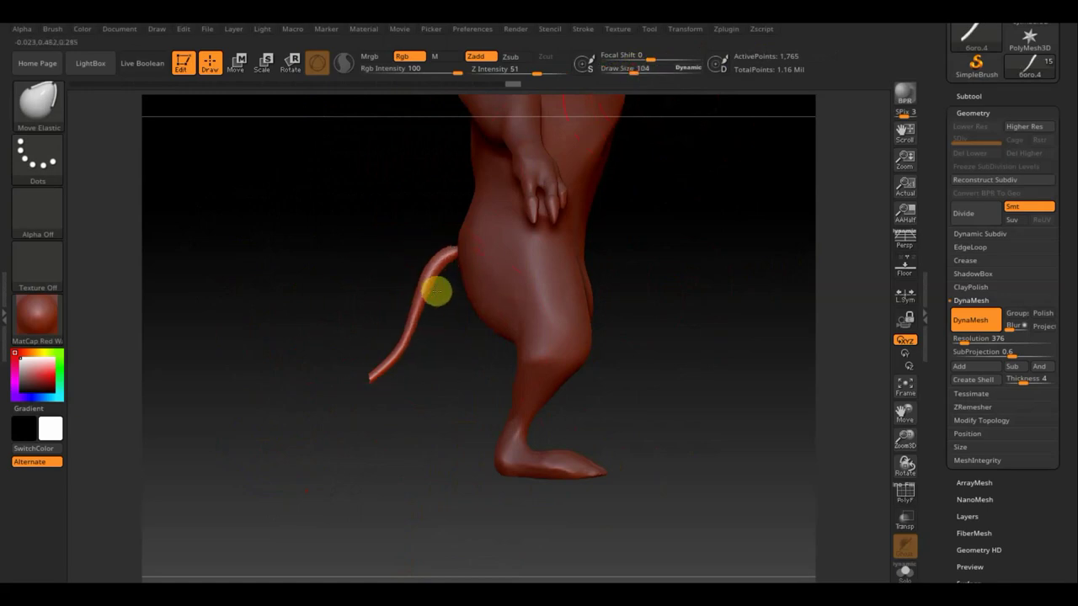
drag(440, 289, 441, 312)
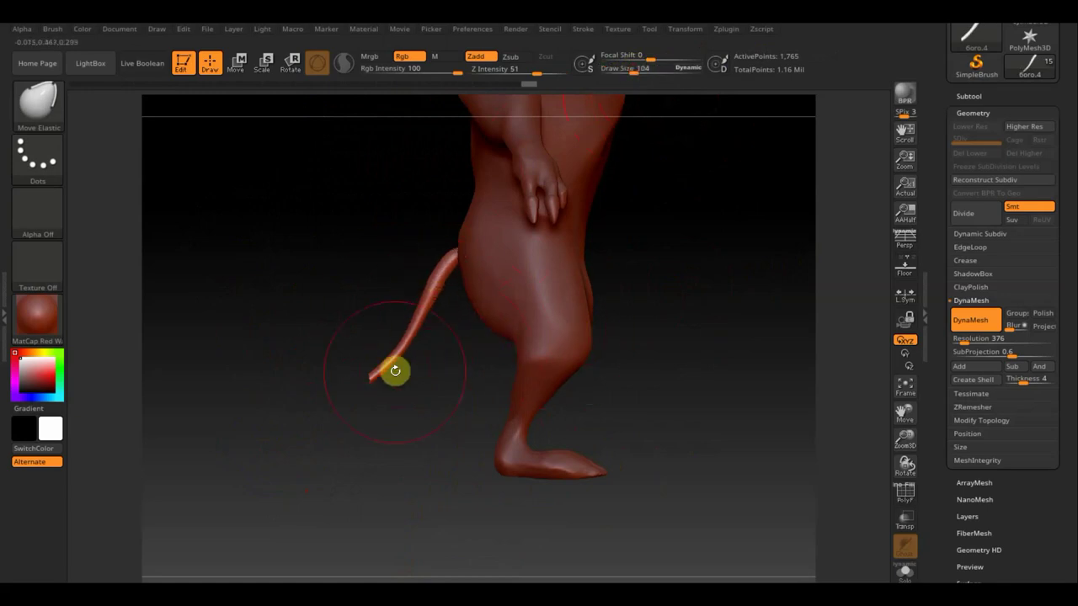
key(shift)
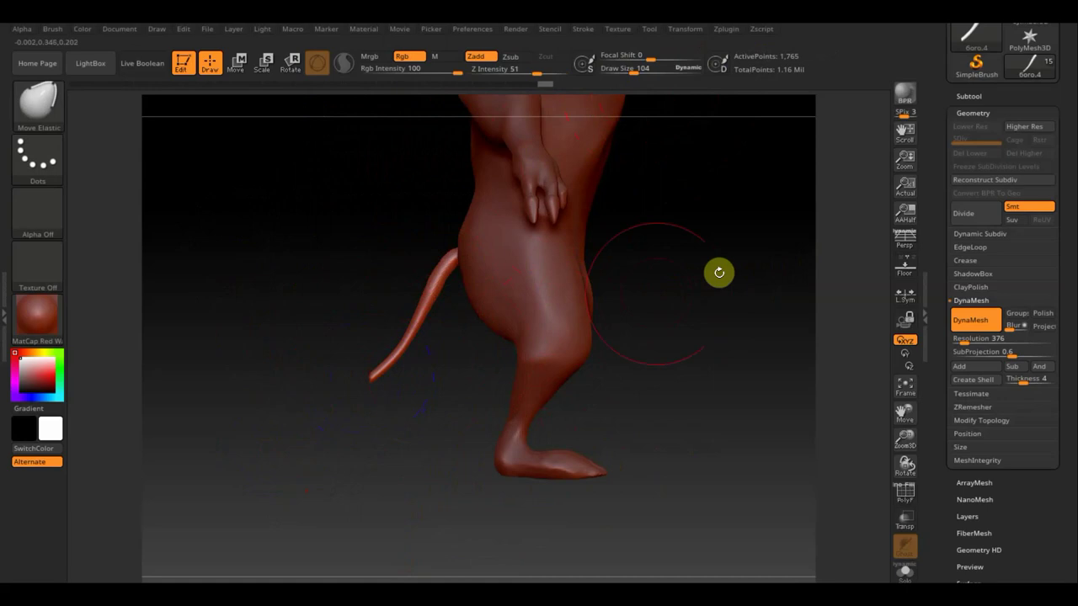
mouse_move(705, 320)
mouse_down()
mouse_move(710, 342)
mouse_move(683, 344)
mouse_up()
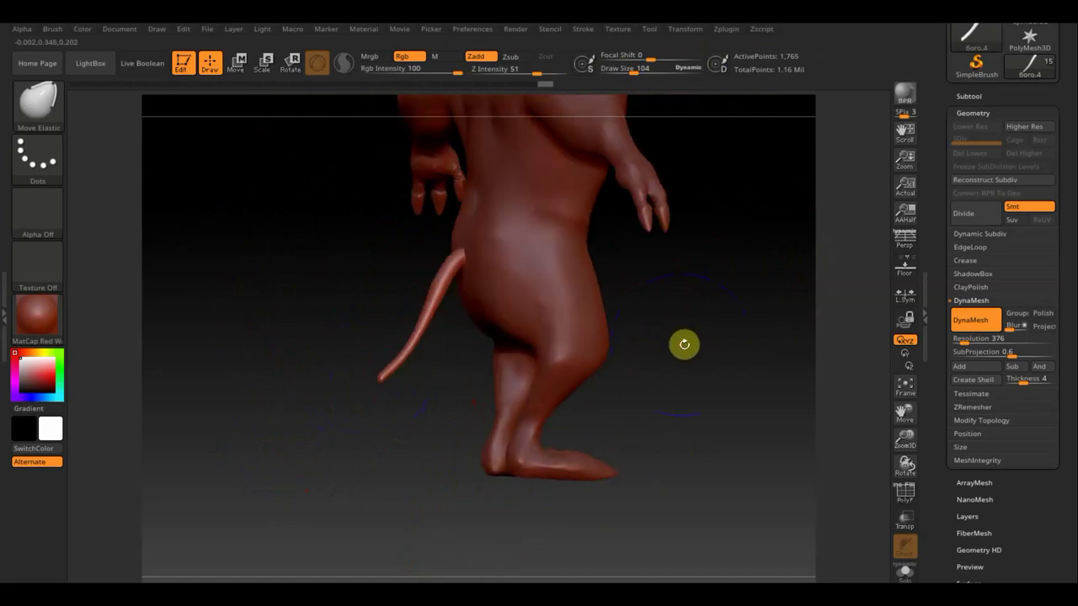
Step: Append a Sphere3D subtool, select PM3D_Sphere3D1, frame it, and enter Move mode
click(974, 94)
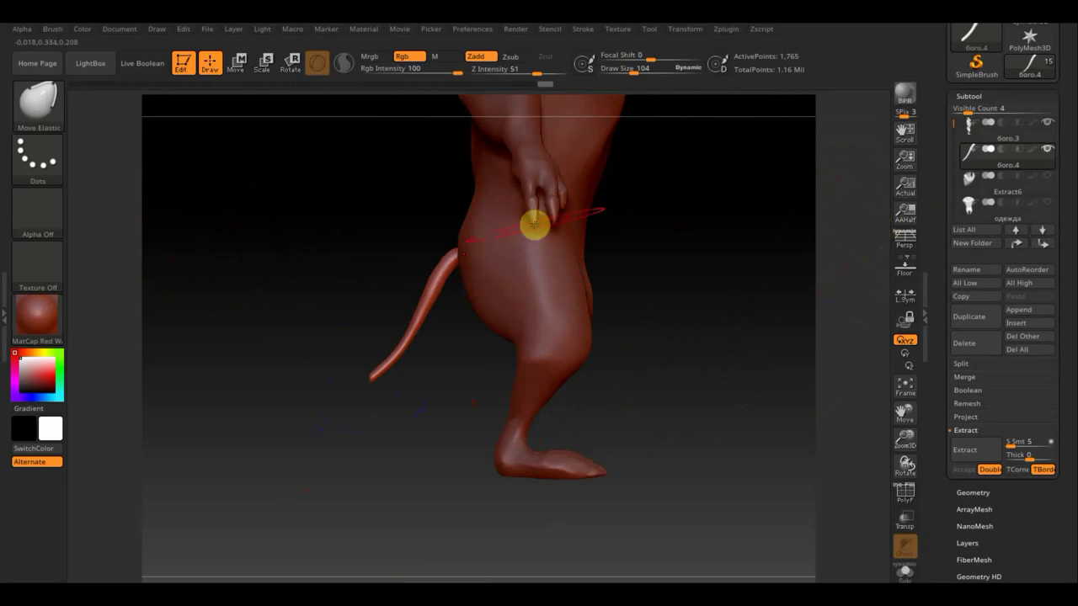
click(1029, 315)
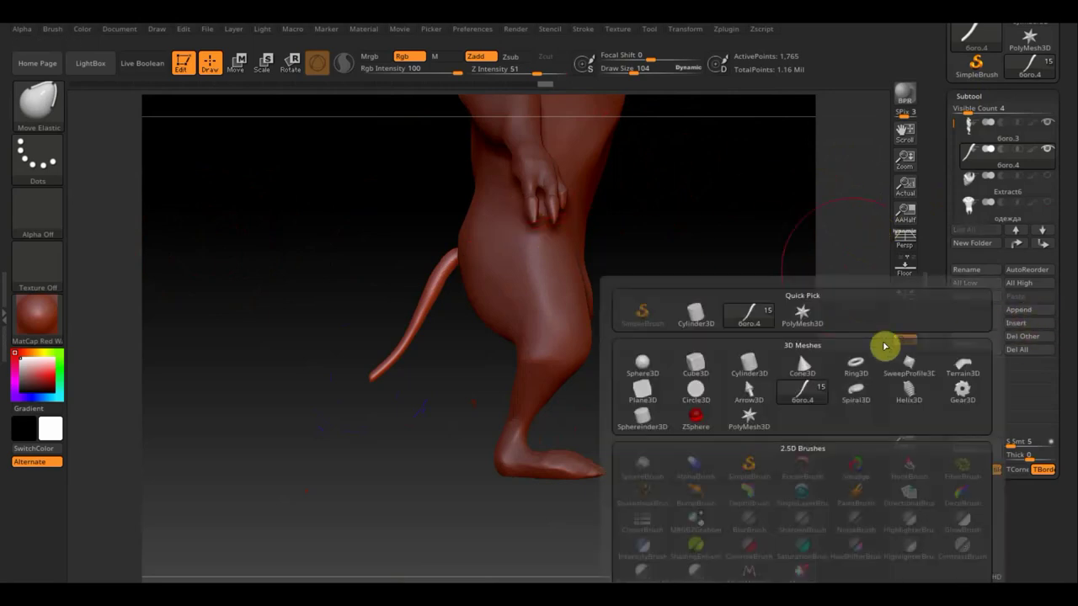
mouse_move(802, 366)
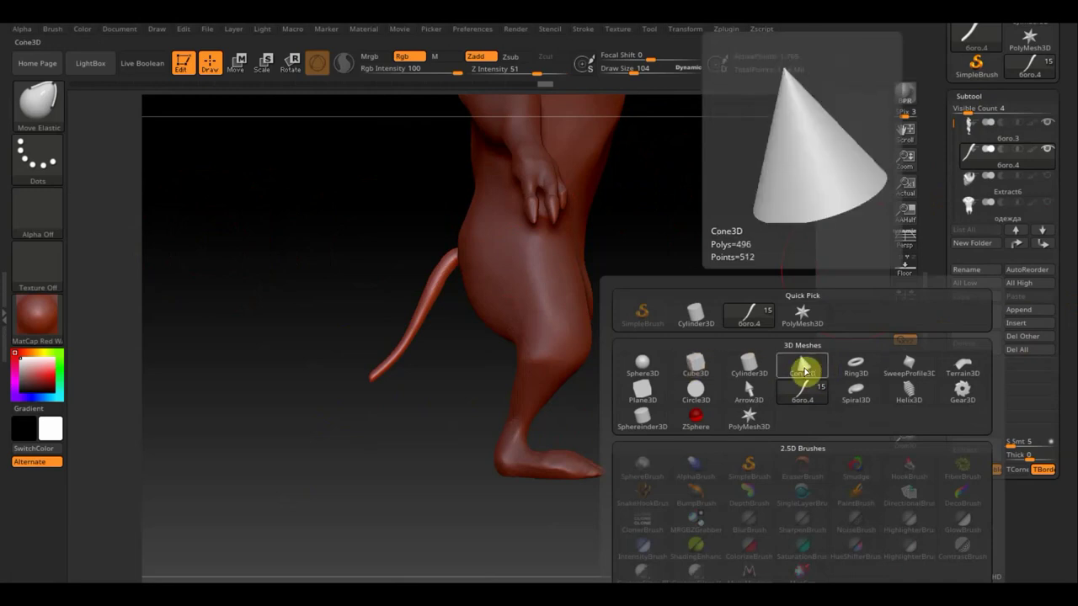
click(642, 364)
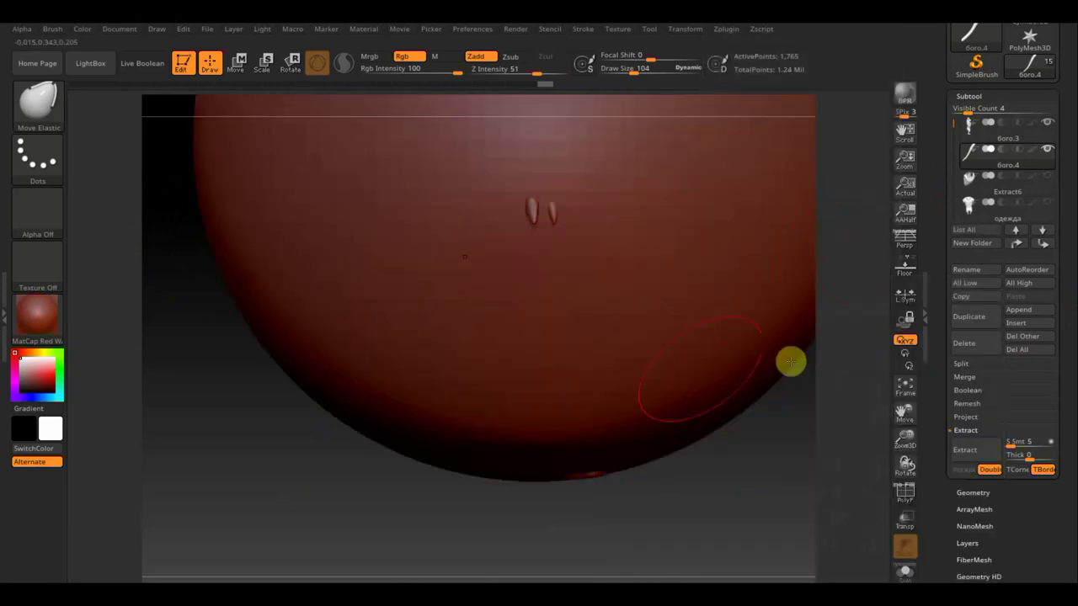
key(F1)
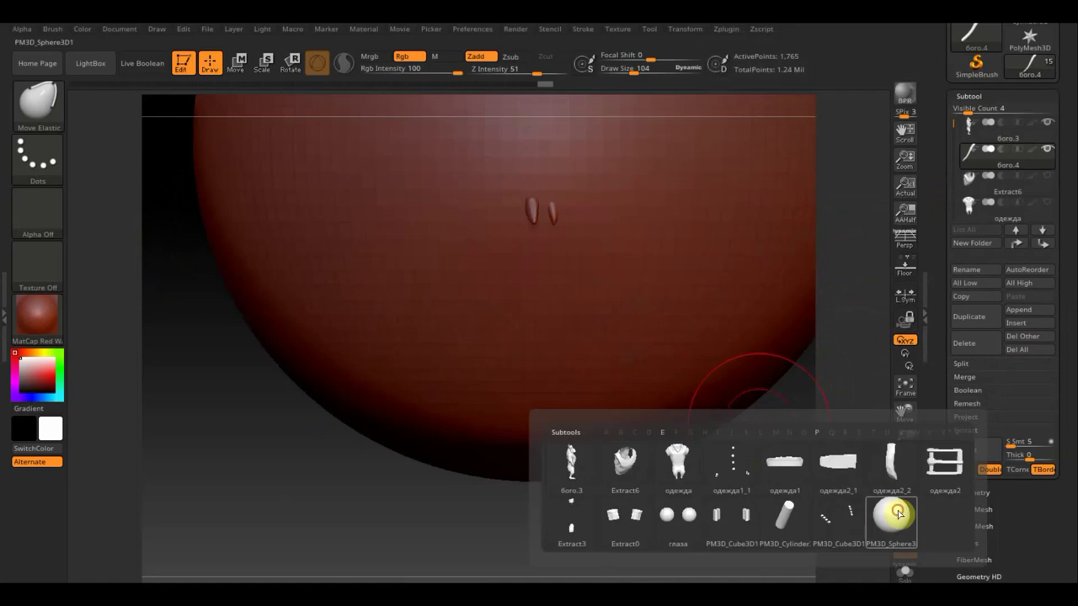
click(895, 511)
click(914, 392)
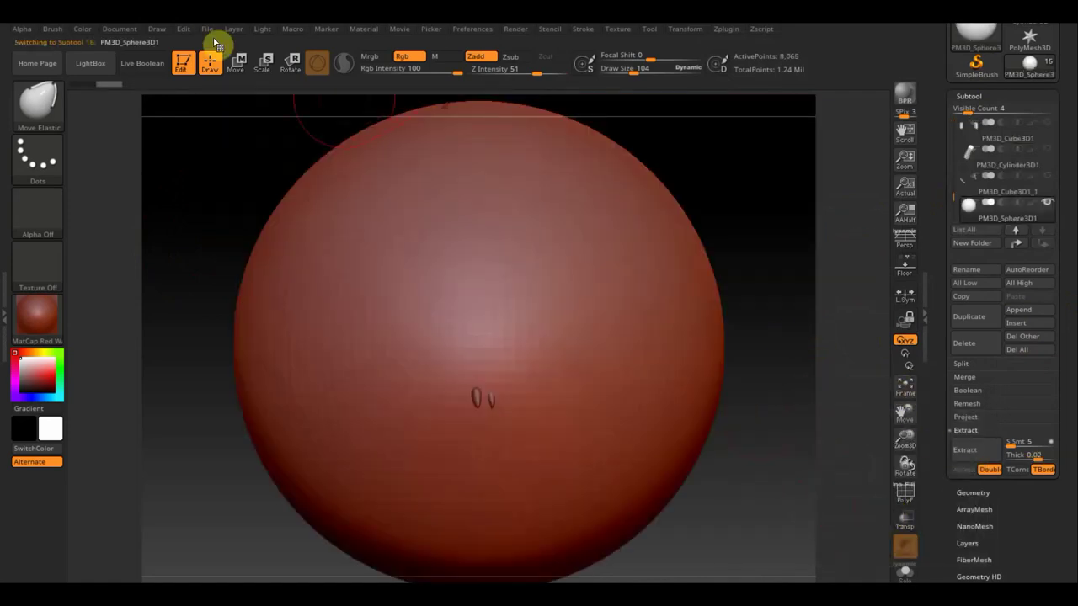
click(237, 62)
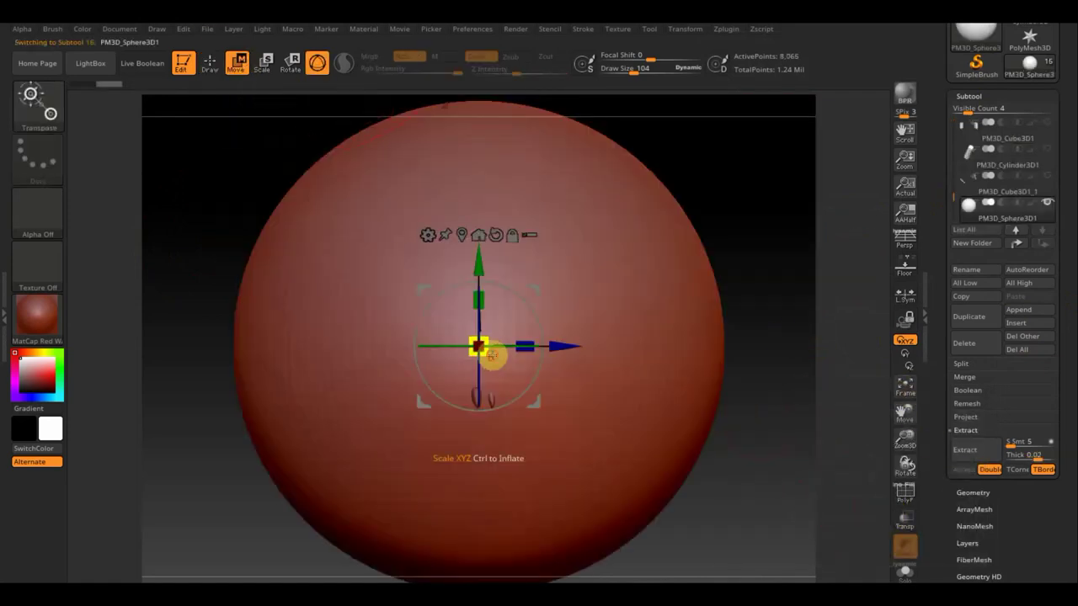
Step: Scale the new sphere down to a small ball and place it at the tip of the bull's tail
drag(492, 355, 318, 264)
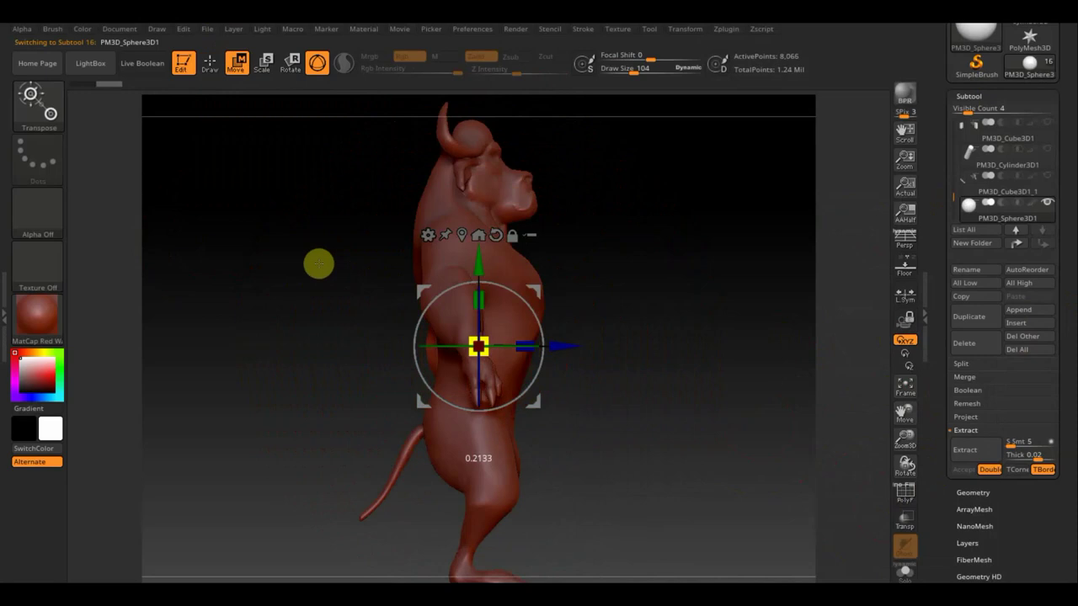
drag(565, 346, 447, 421)
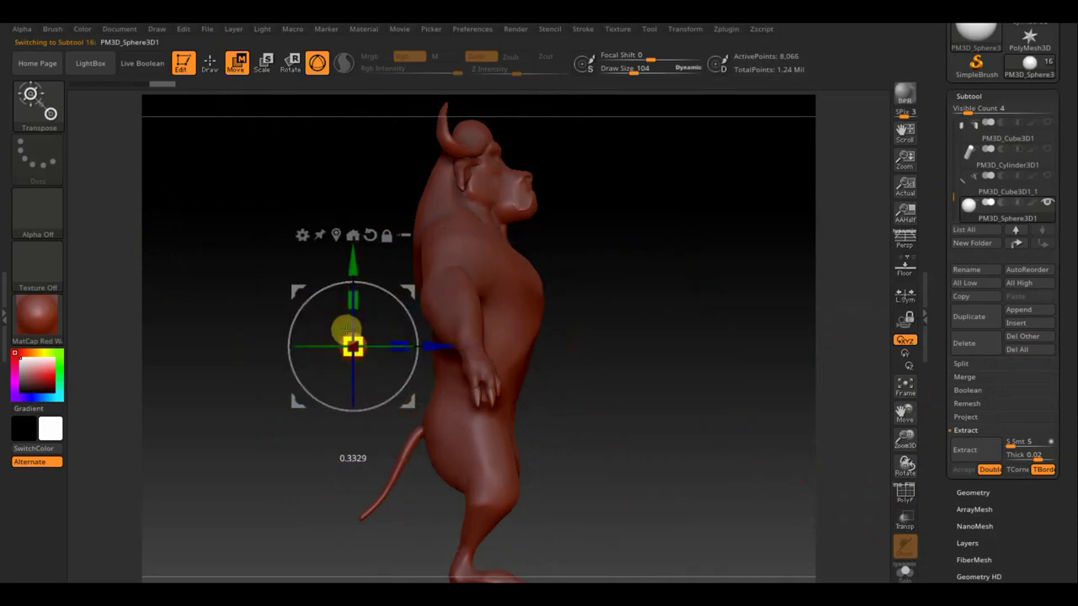
mouse_move(353, 346)
mouse_down()
mouse_move(373, 327)
mouse_move(387, 272)
mouse_up()
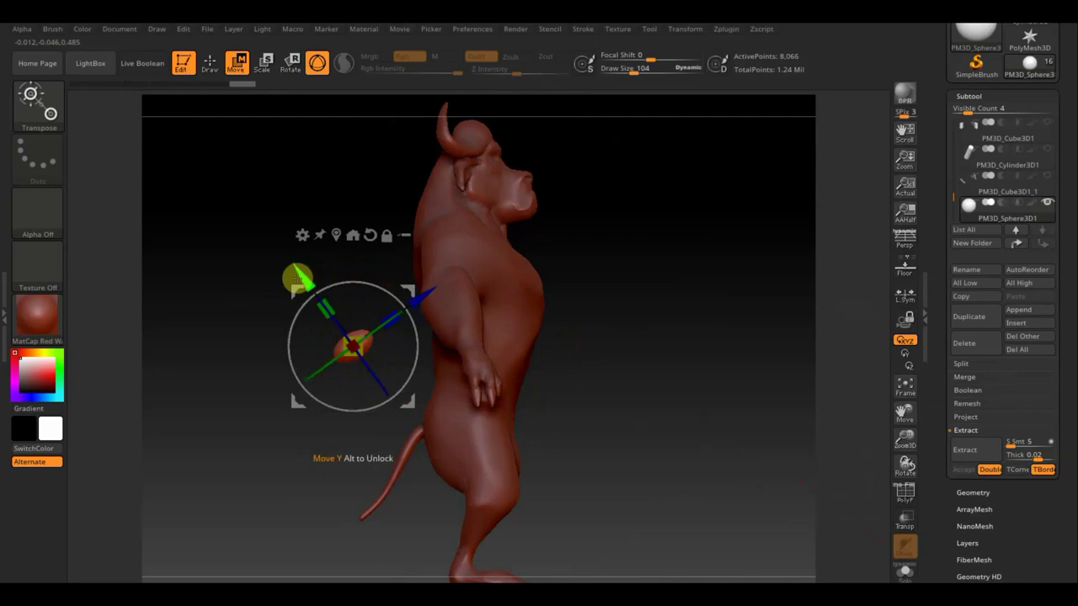
drag(297, 277, 329, 365)
drag(464, 367, 409, 468)
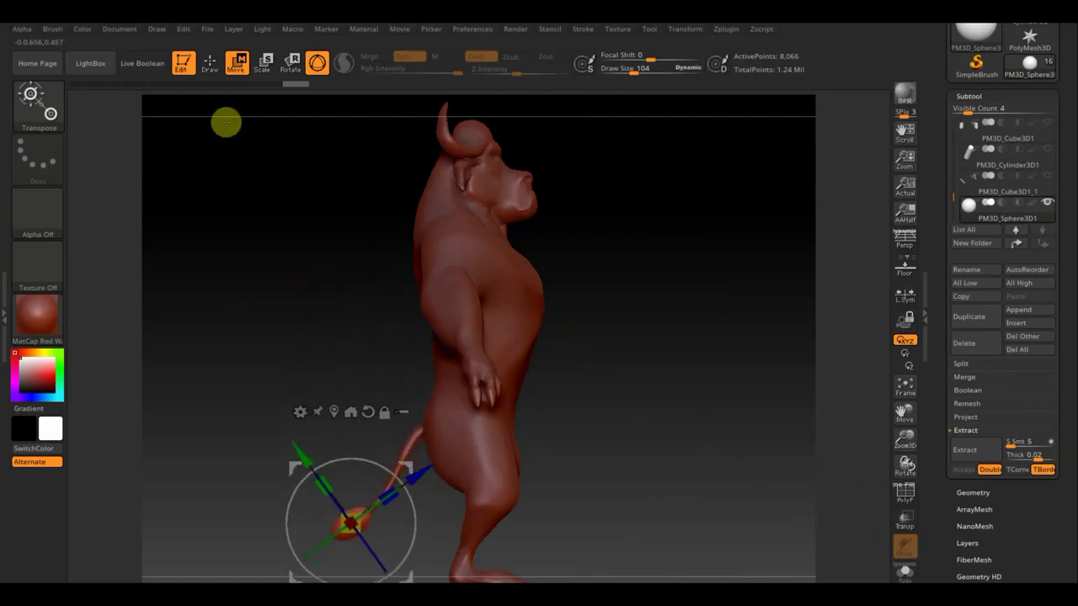
Step: Back in Draw mode, slice a flat cut off the tail ball
click(210, 62)
mouse_move(626, 455)
alt+mouse_down()
mouse_move(645, 360)
mouse_move(662, 351)
mouse_move(696, 441)
mouse_move(513, 454)
mouse_move(549, 475)
mouse_move(481, 416)
alt+mouse_up()
ctrl+shift+drag(409, 389, 402, 401)
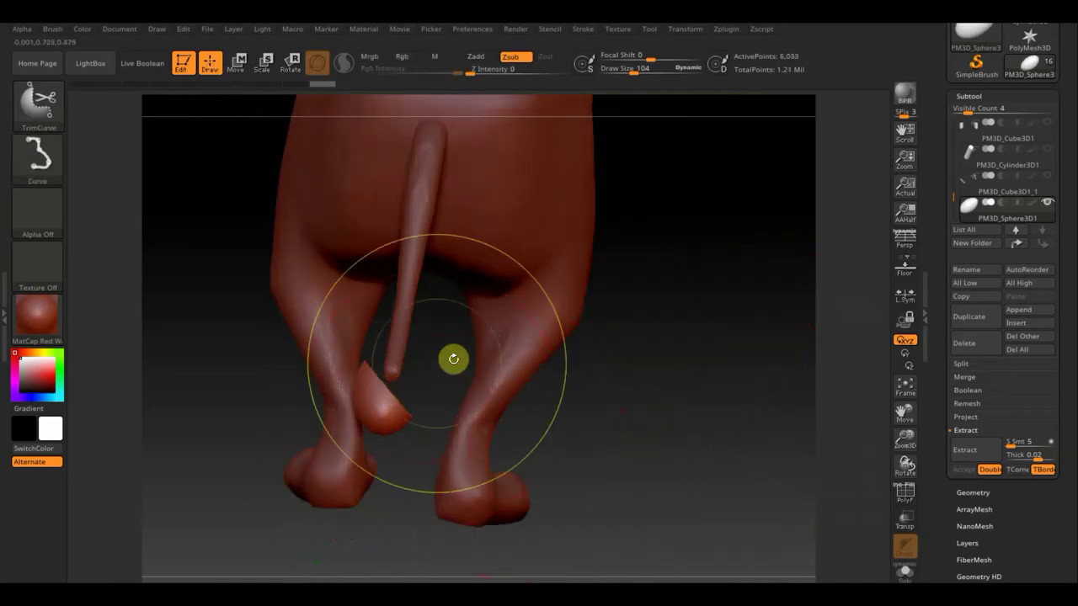
Step: Undo the trim, shrink the brush, and Shift-smooth a bump on the tail ball
key(ctrl+z)
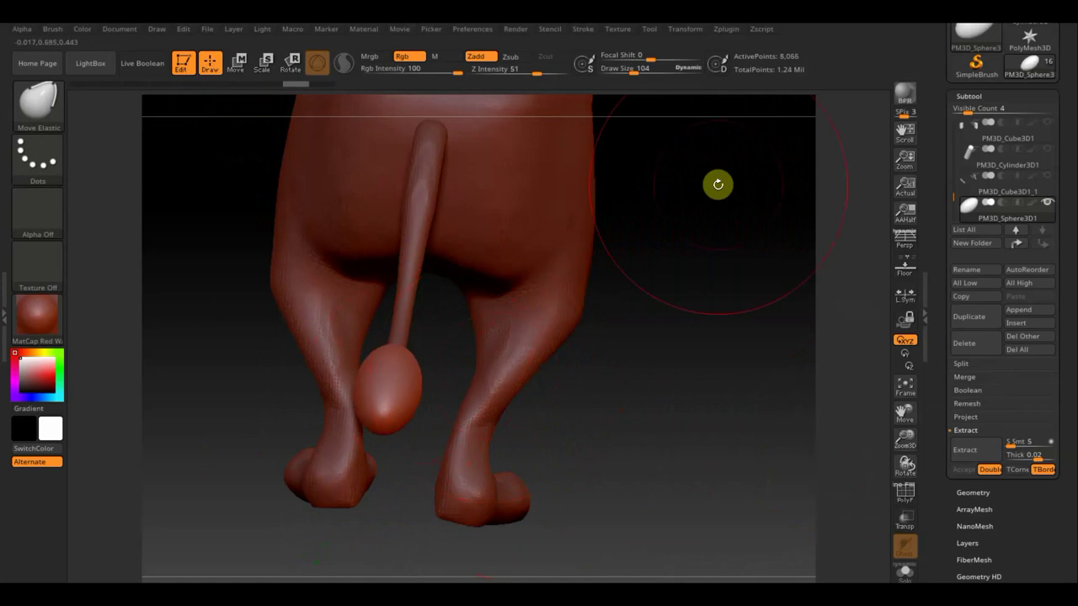
drag(649, 69, 618, 69)
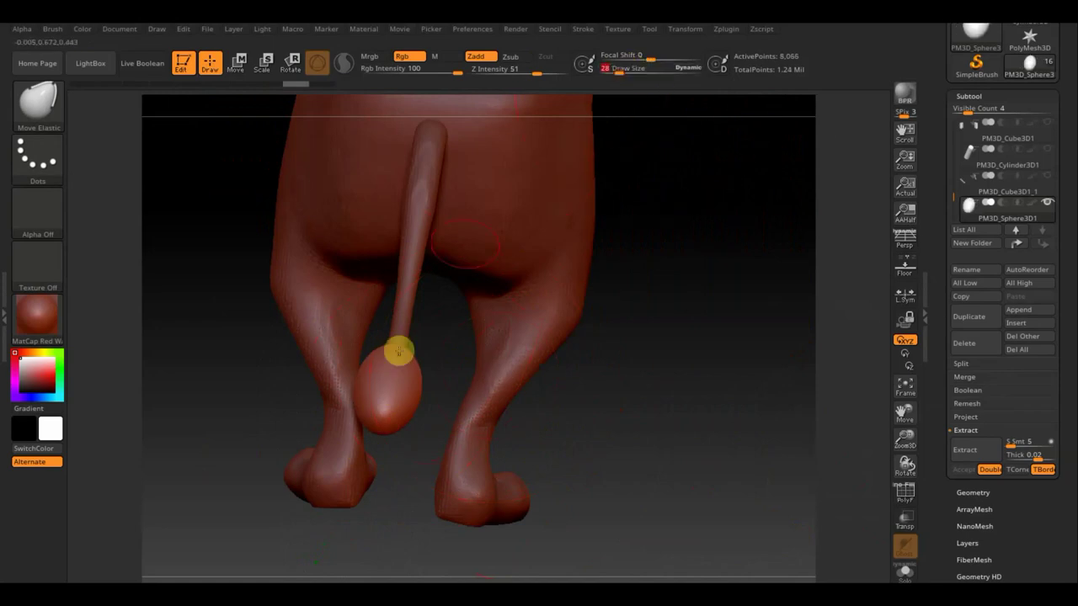
drag(609, 394, 534, 383)
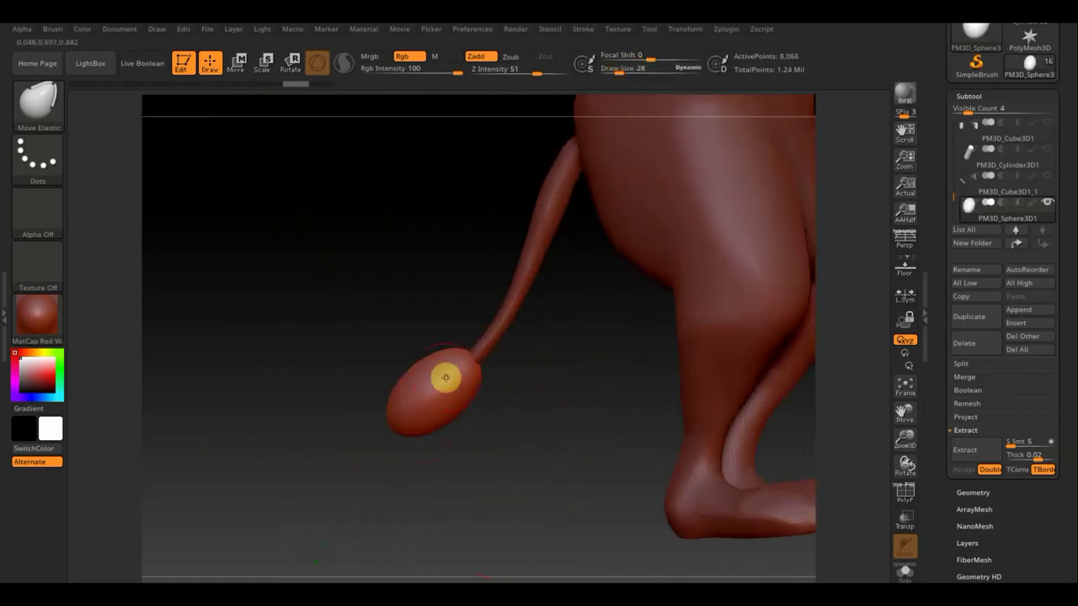
key(shift)
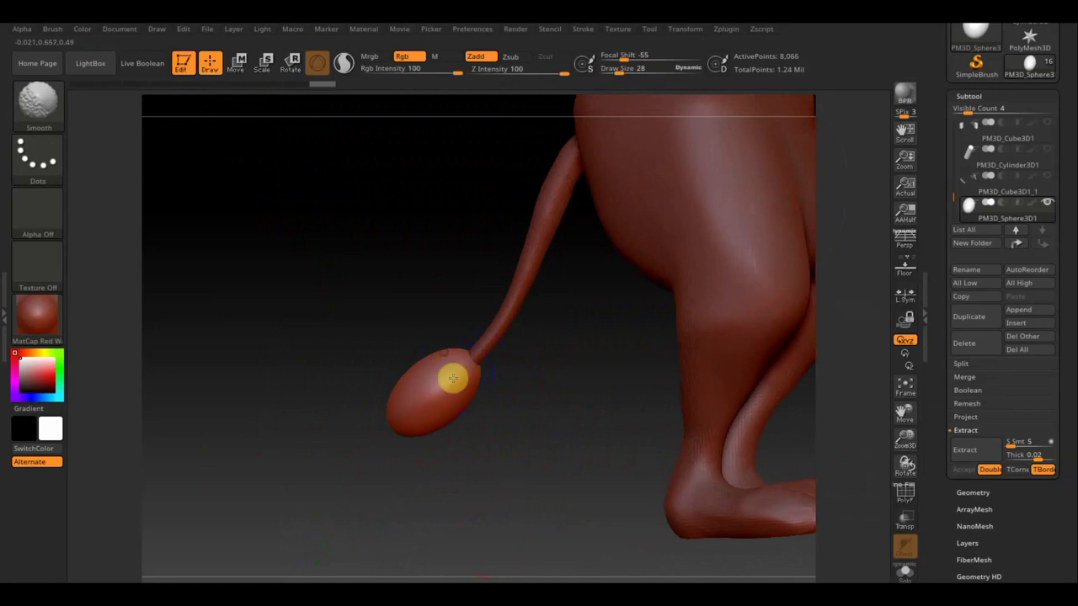
shift+drag(452, 378, 450, 385)
drag(534, 426, 567, 433)
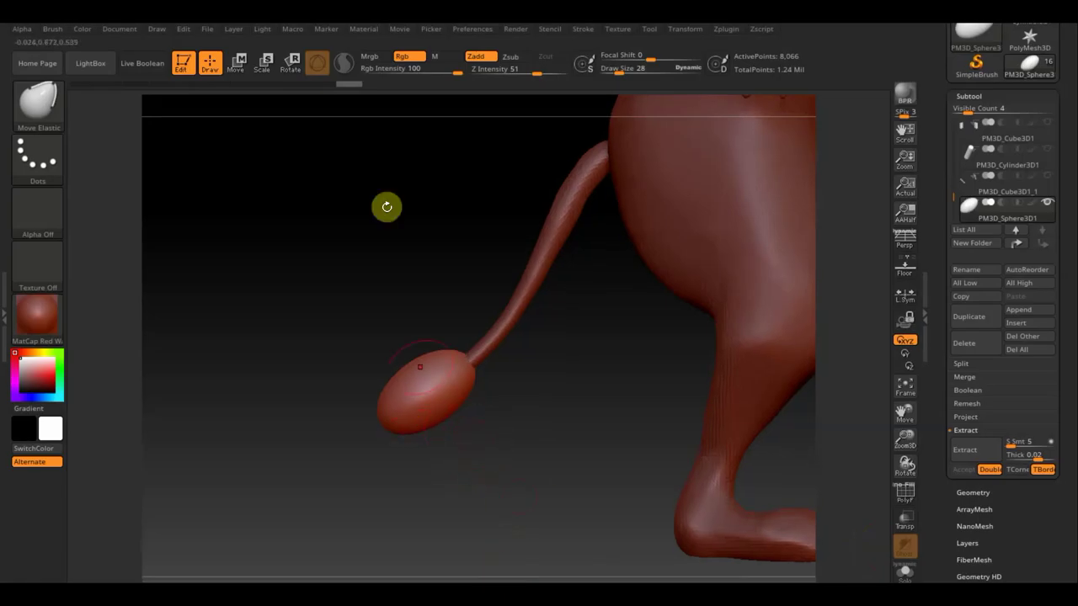
Step: Shrink the ball onto the tail end, then pull it into a tuft with Move Elastic at size 42
click(239, 63)
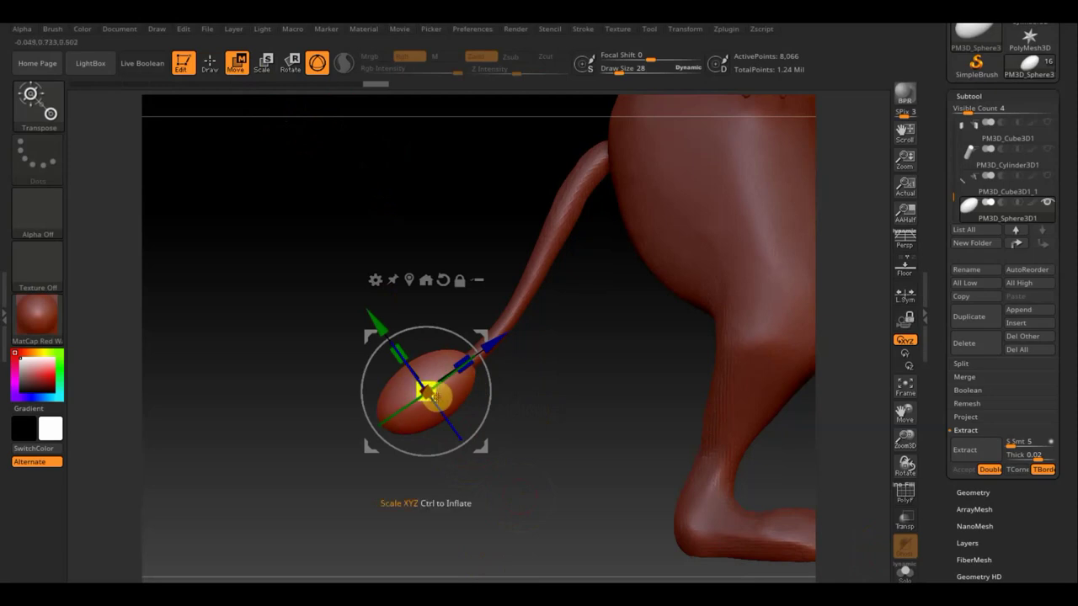
drag(435, 396, 437, 396)
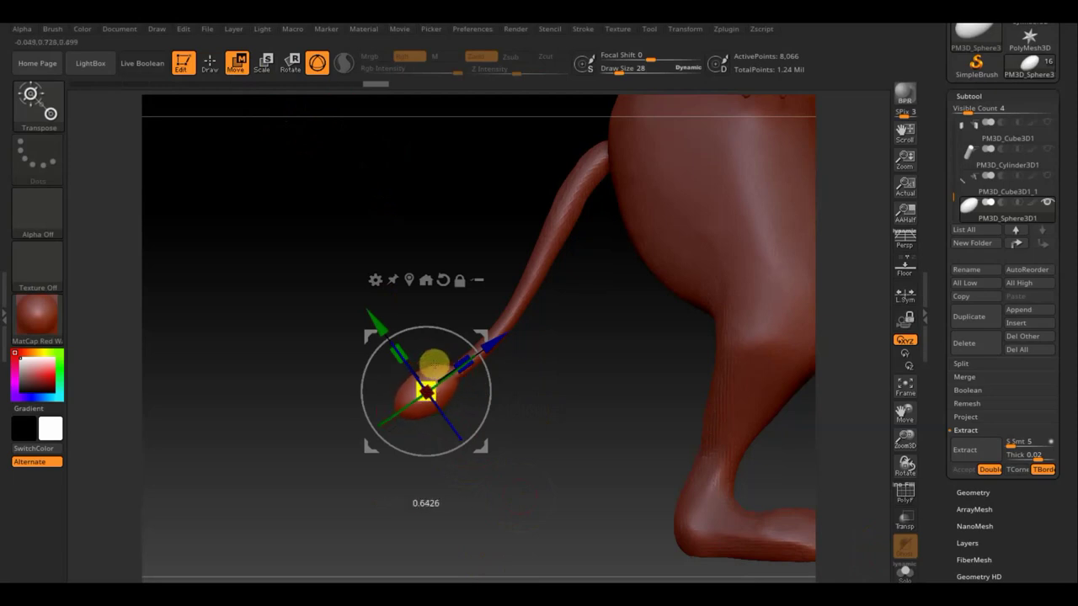
drag(483, 342, 483, 331)
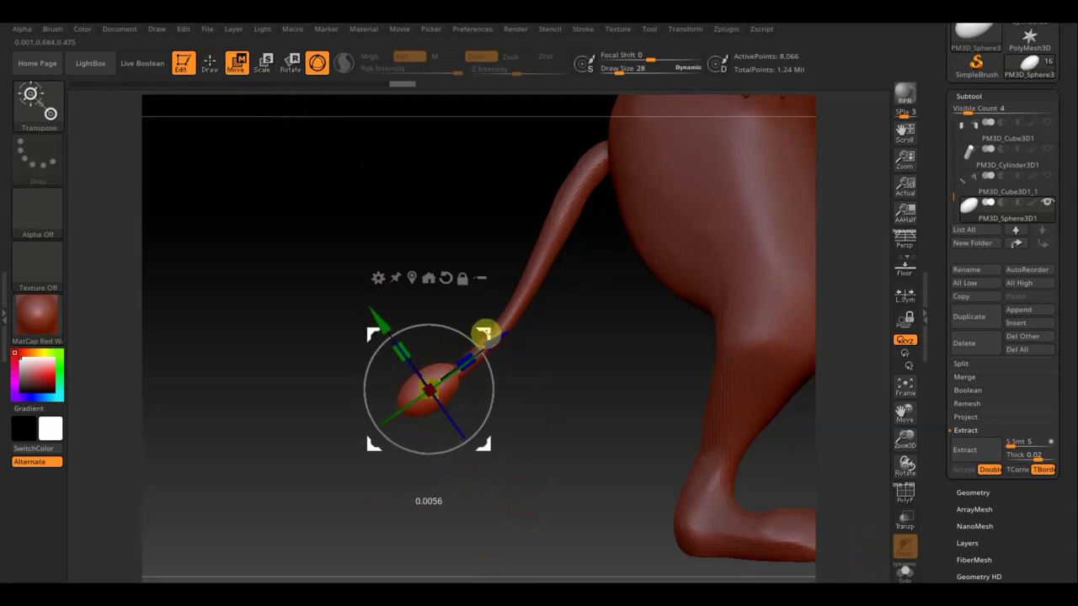
click(210, 63)
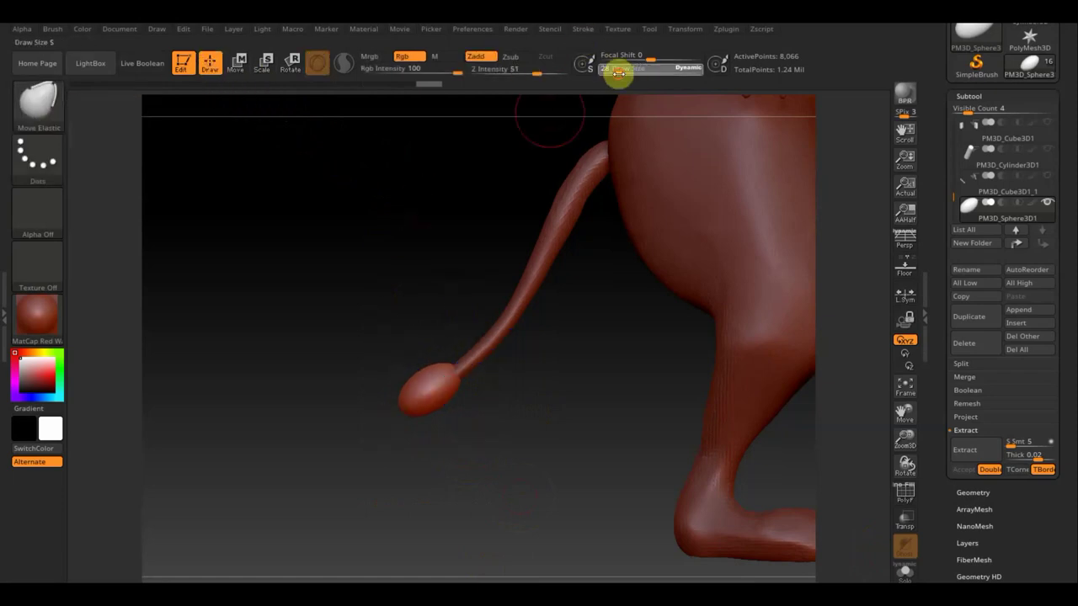
drag(623, 75, 610, 77)
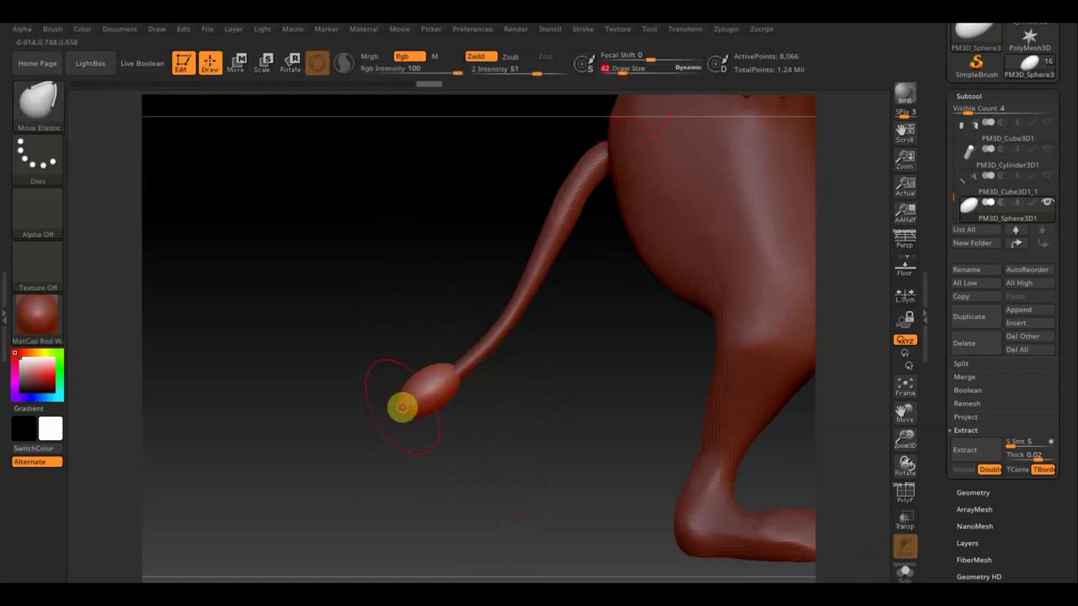
mouse_move(402, 407)
mouse_down()
mouse_move(405, 426)
mouse_move(432, 404)
mouse_move(440, 362)
mouse_up()
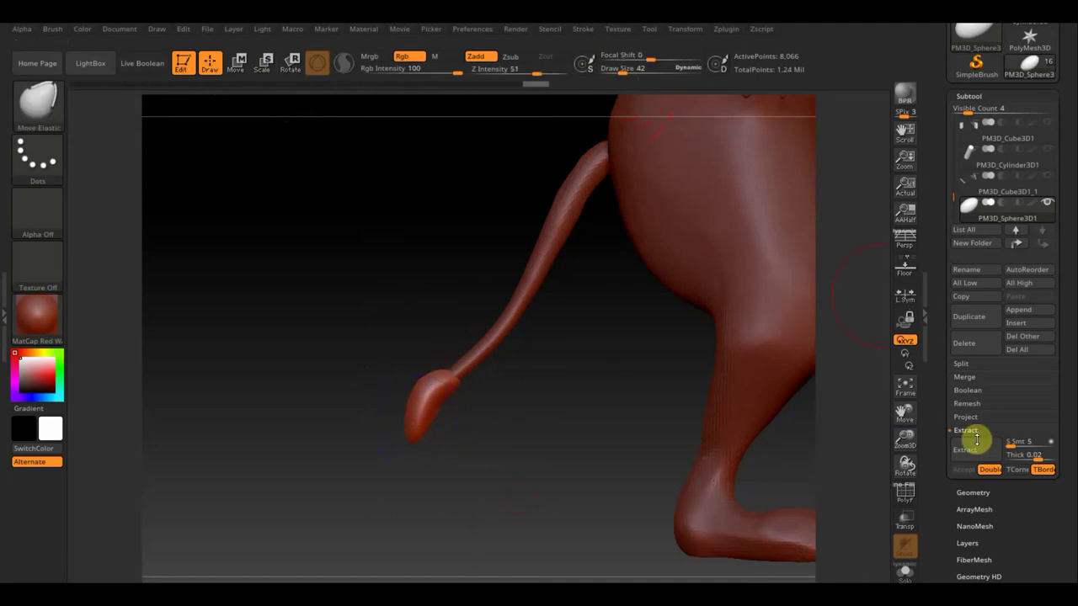
Step: DynaMesh the tail tip, then subdivide it twice with Ctrl+D to SDiv 3
click(973, 493)
click(970, 300)
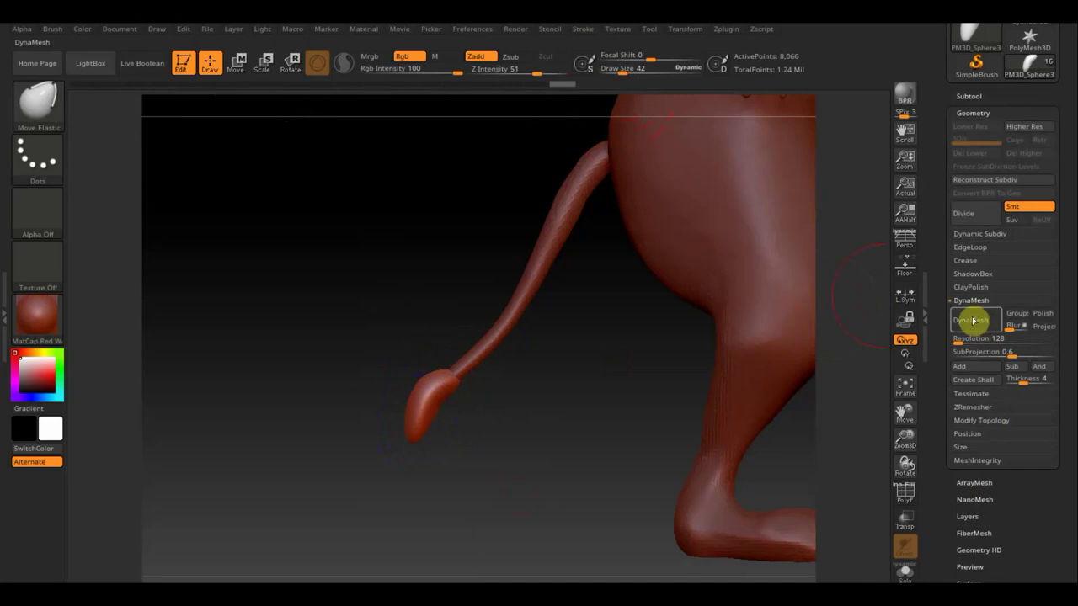
click(972, 322)
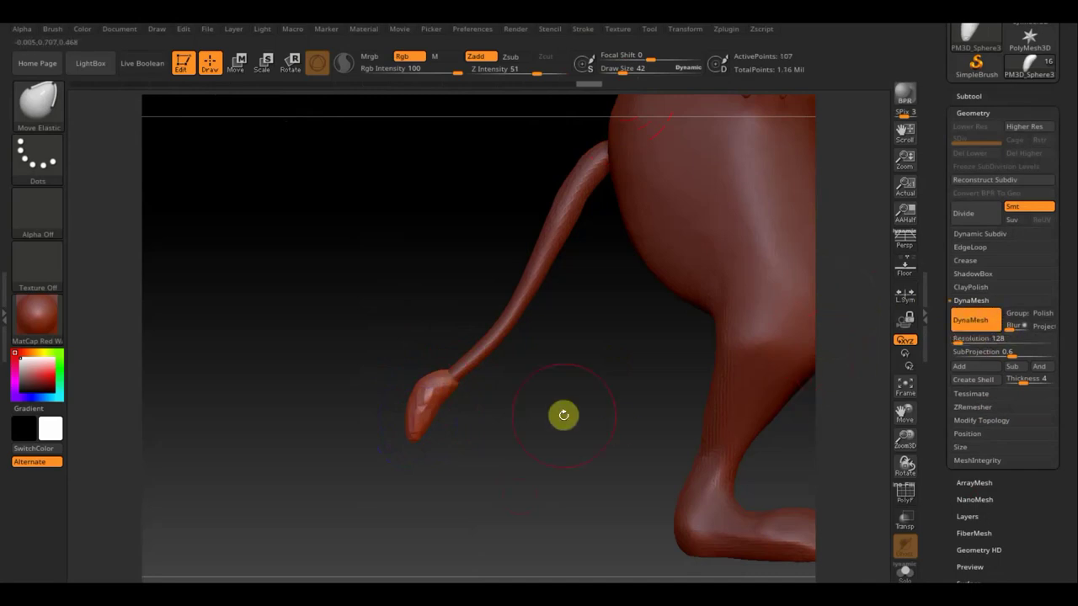
key(ctrl)
key(ctrl+d)
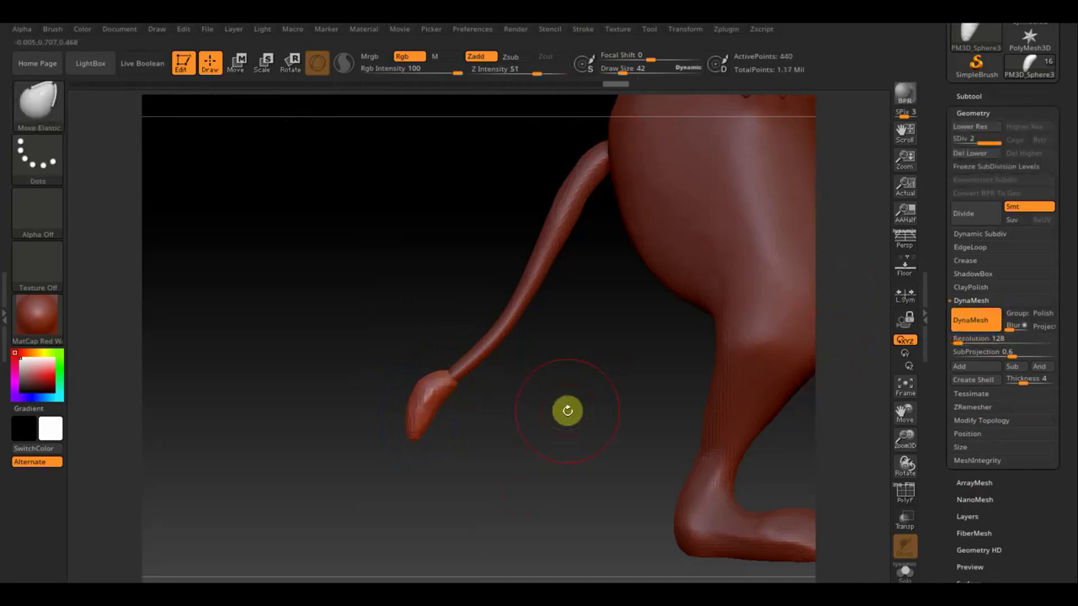
key(ctrl)
key(ctrl+d)
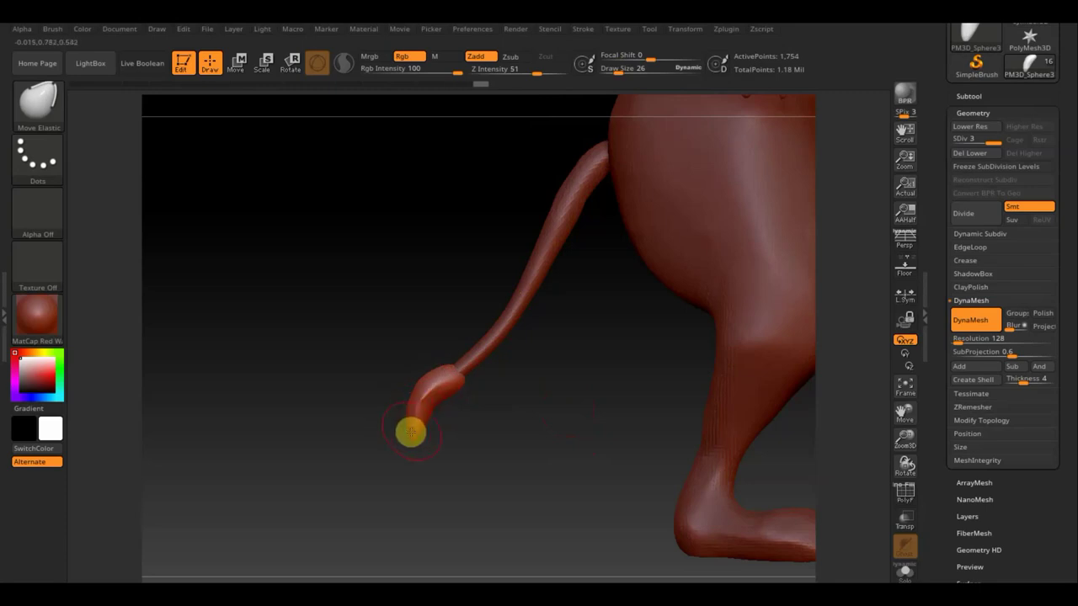
Step: Smooth the tail tip and push it into a bulging tuft, checking it from the side
shift+drag(413, 404, 424, 407)
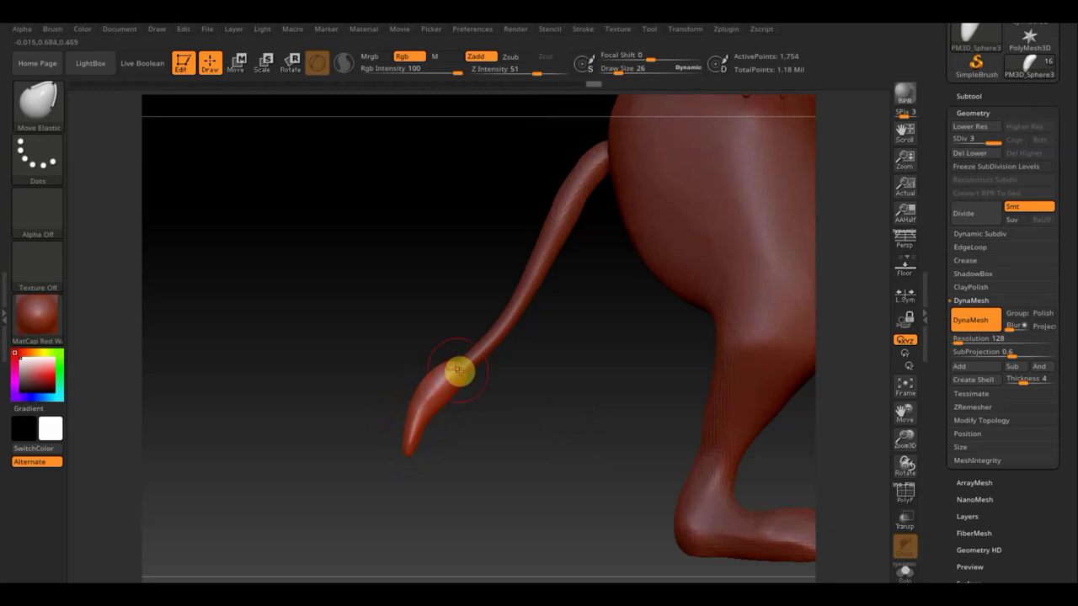
drag(458, 373, 493, 416)
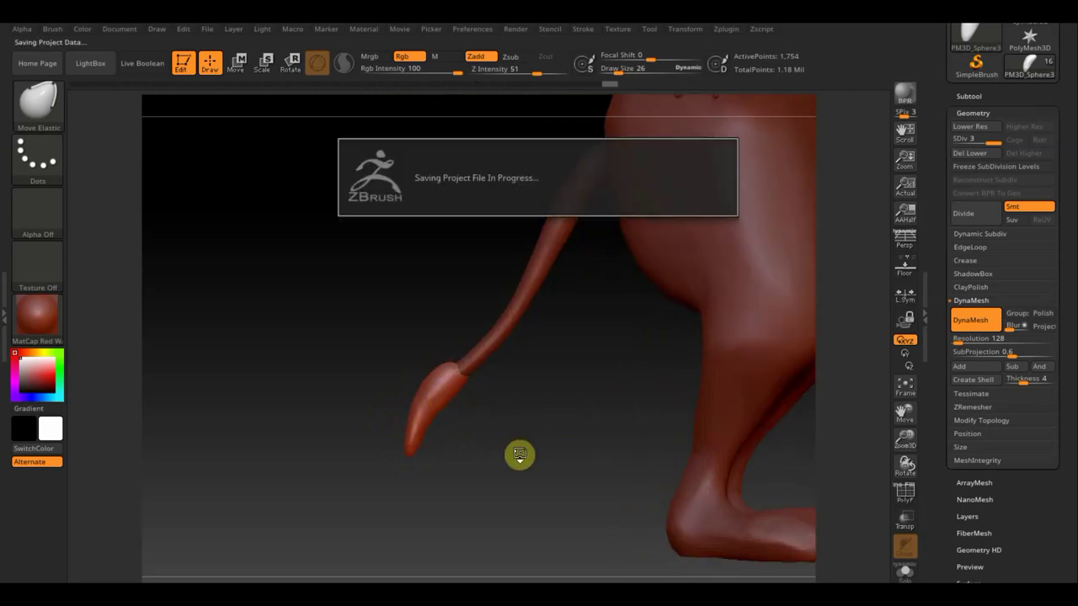
mouse_move(520, 455)
mouse_down()
mouse_move(510, 456)
mouse_move(529, 462)
mouse_move(496, 308)
mouse_up()
mouse_move(659, 351)
mouse_down()
mouse_move(665, 366)
mouse_move(359, 463)
mouse_up()
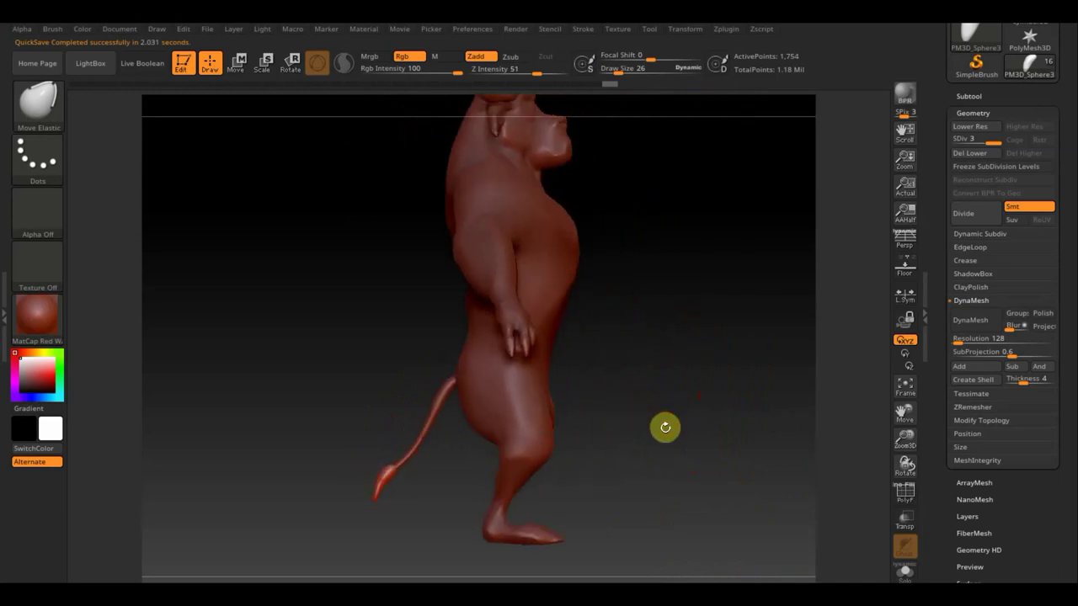
Step: Set Draw Size to 15 and Shift-smooth the tail tip from behind
mouse_move(665, 429)
mouse_down()
mouse_move(637, 371)
mouse_move(623, 386)
mouse_move(556, 401)
mouse_move(573, 511)
mouse_move(671, 404)
mouse_move(652, 474)
mouse_move(623, 460)
mouse_move(621, 375)
mouse_move(676, 542)
mouse_move(457, 455)
mouse_up()
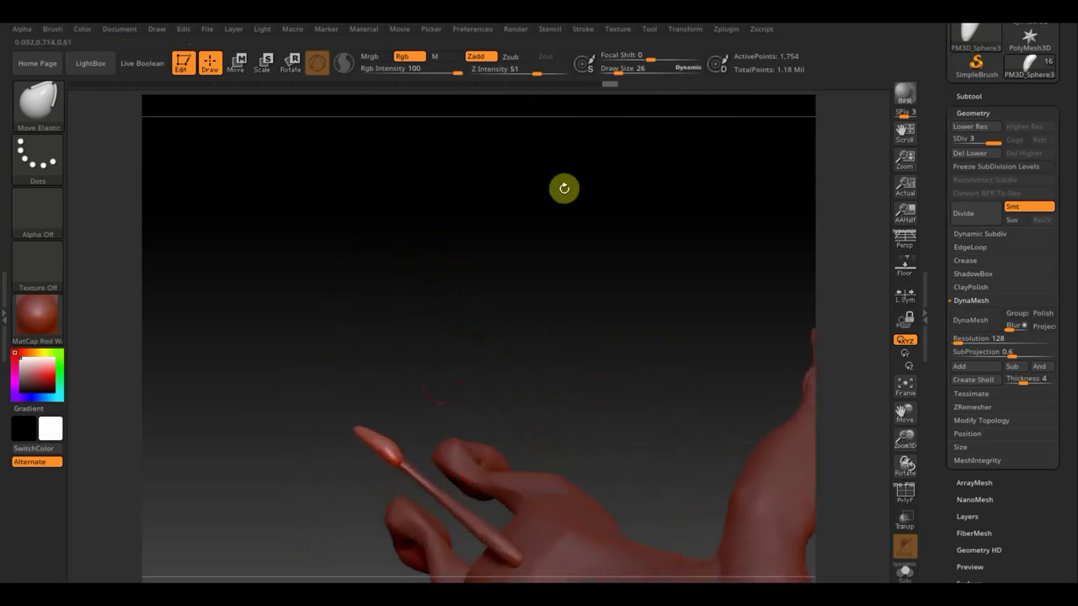
drag(618, 70, 624, 71)
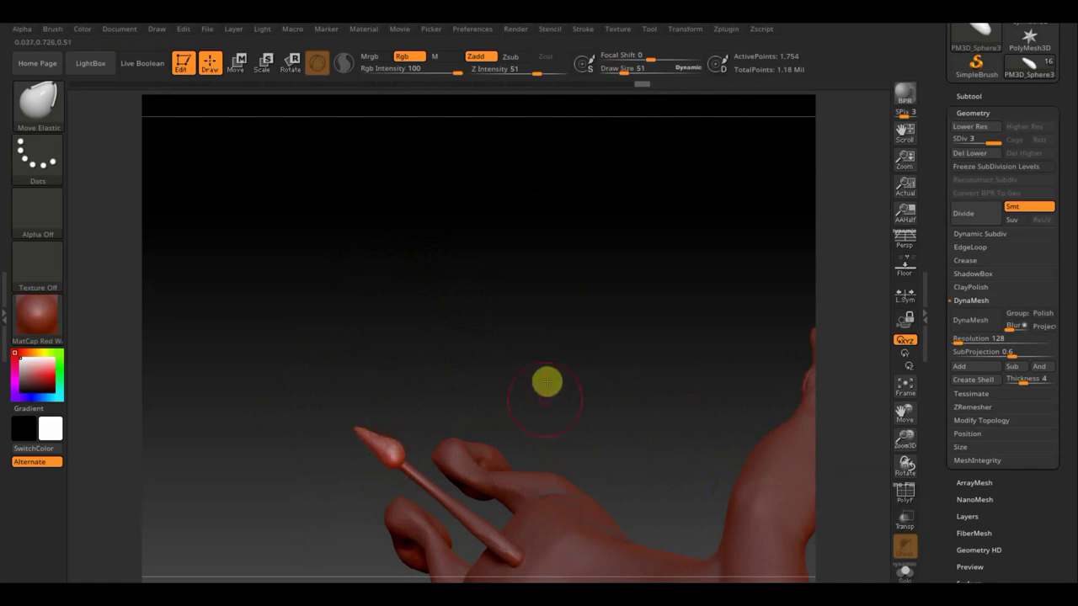
drag(548, 380, 563, 166)
mouse_move(433, 309)
mouse_down()
mouse_move(412, 337)
mouse_move(481, 407)
mouse_move(503, 522)
mouse_move(410, 413)
mouse_up()
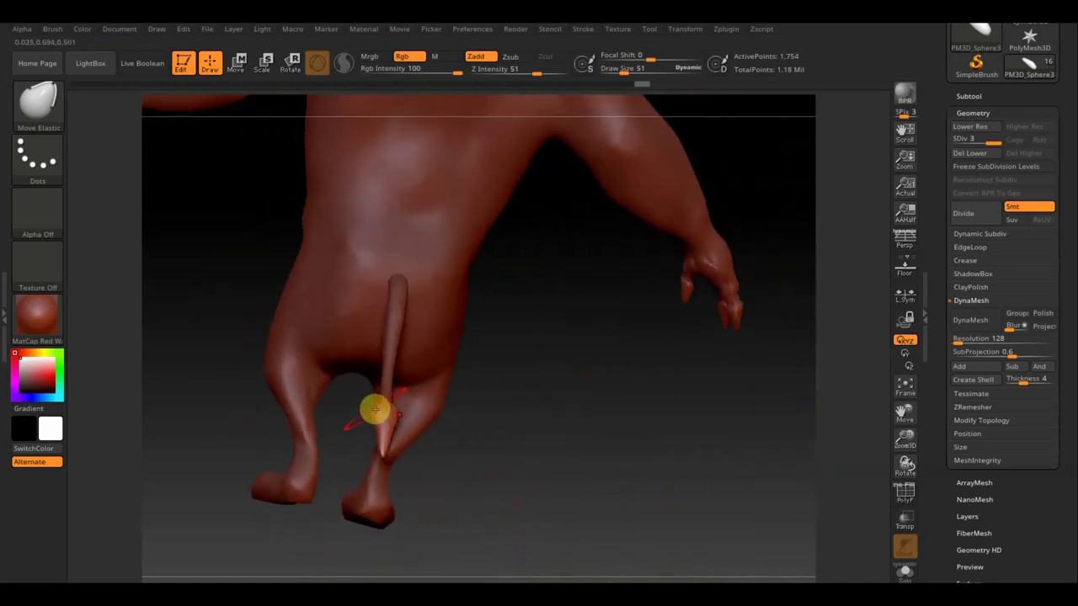
key(shift)
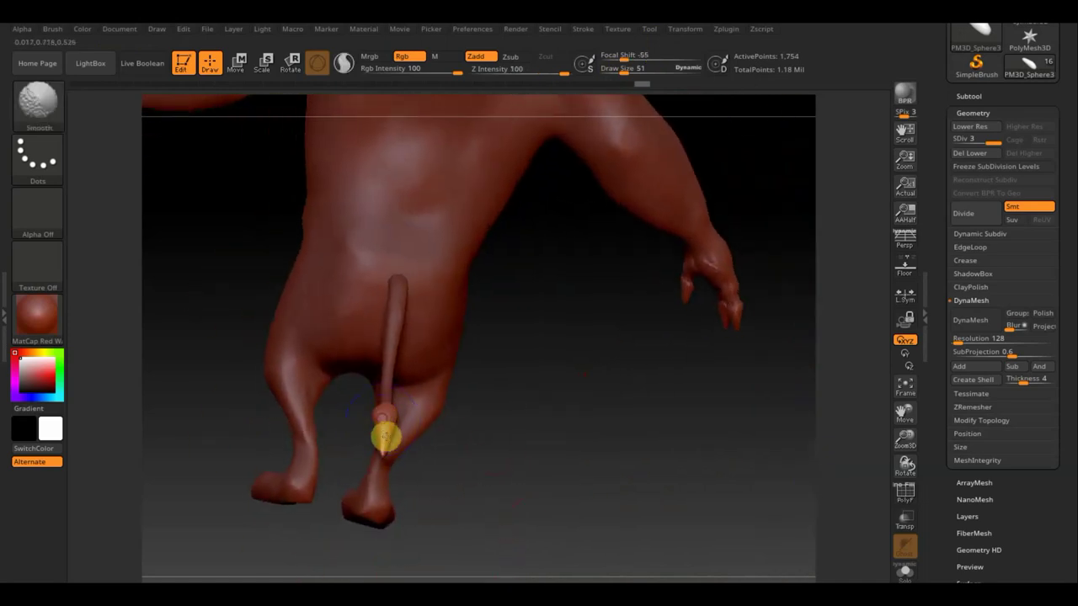
drag(547, 452, 474, 429)
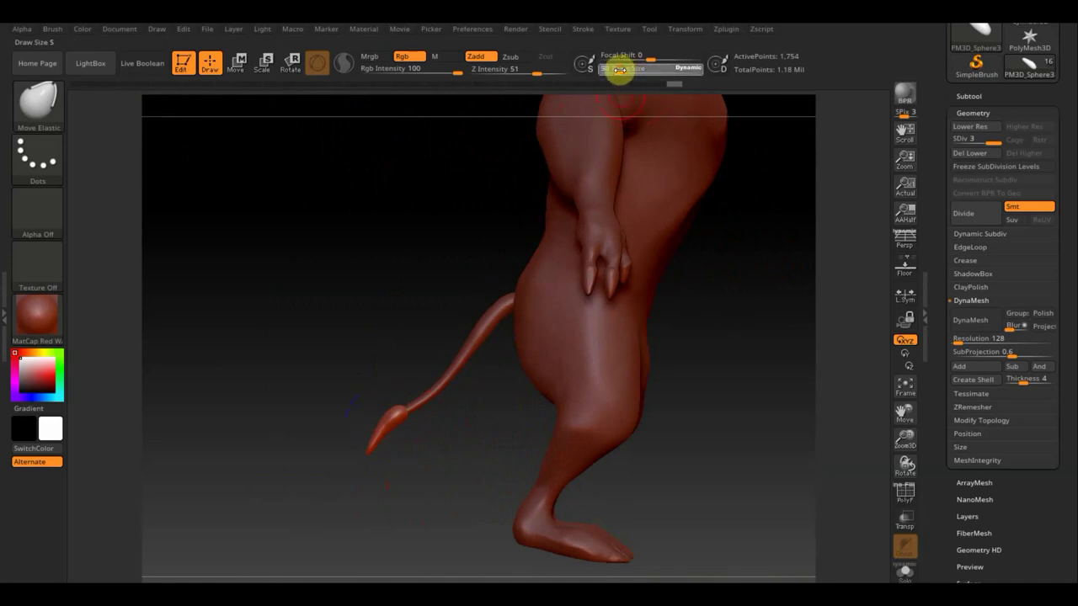
Step: Set Draw Size to 23 and frame the whole bull facing forward
drag(617, 71, 619, 71)
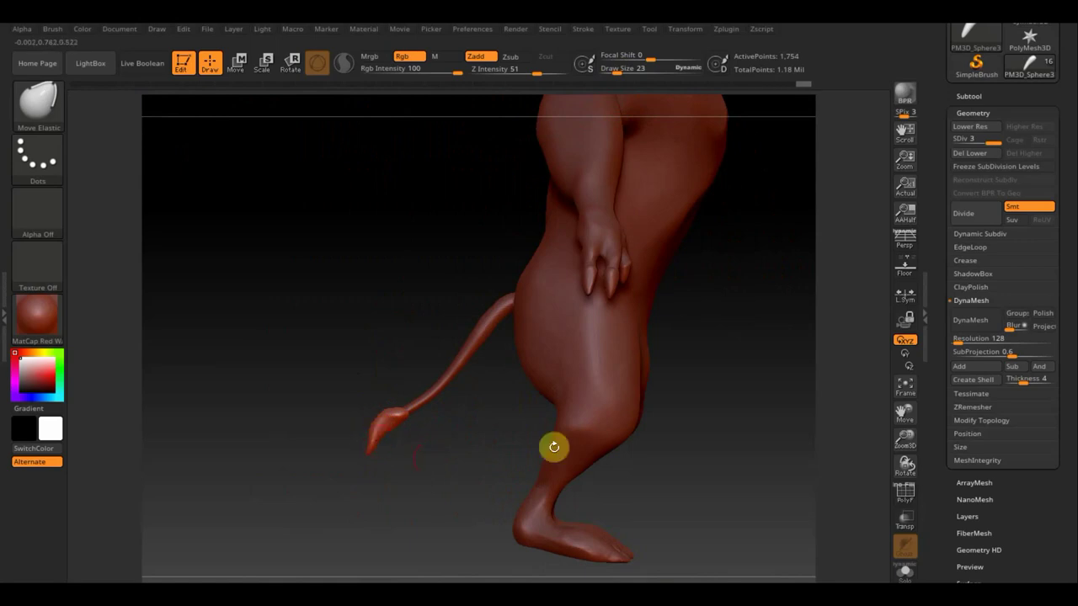
drag(685, 416, 689, 422)
key(f)
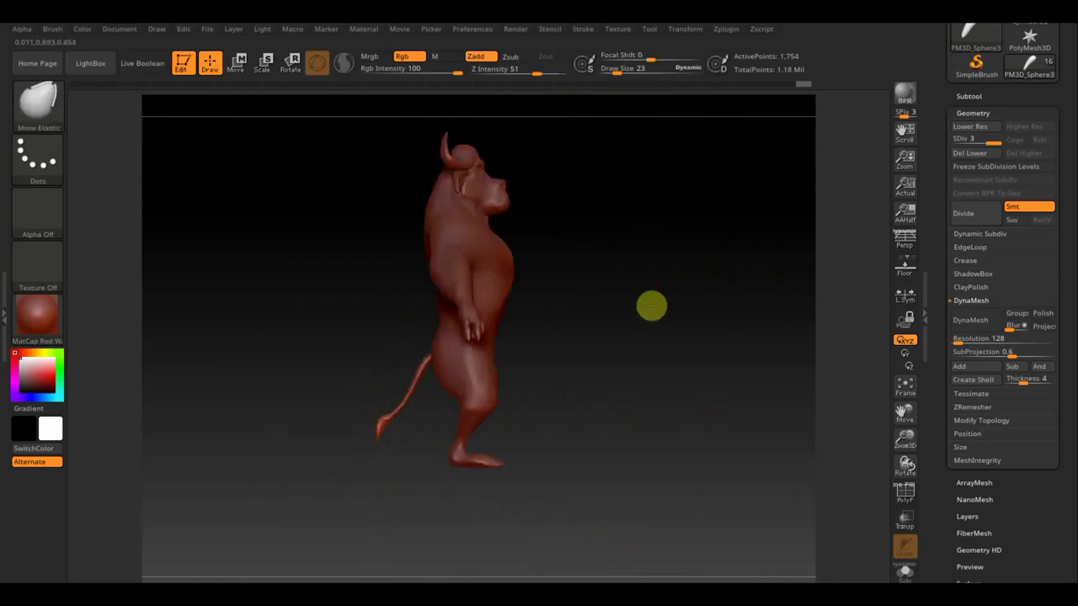
mouse_move(650, 305)
mouse_down()
mouse_move(674, 389)
mouse_move(622, 386)
mouse_move(653, 379)
mouse_up()
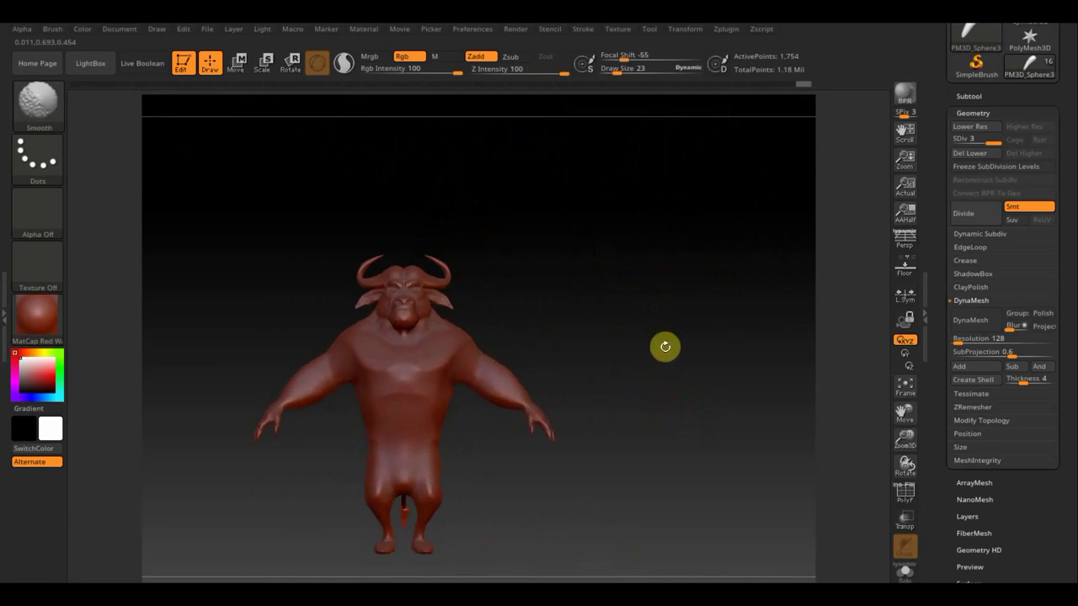
Step: Apply Del Lower to the tail and turn the shirt subtool's eye icon back on
click(970, 154)
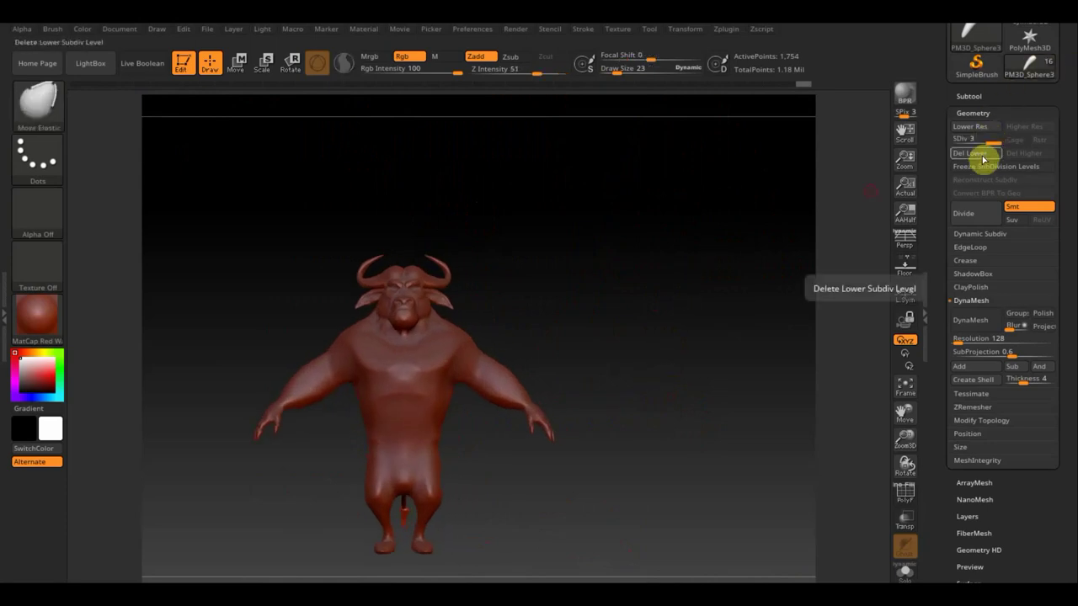
click(977, 94)
click(1049, 123)
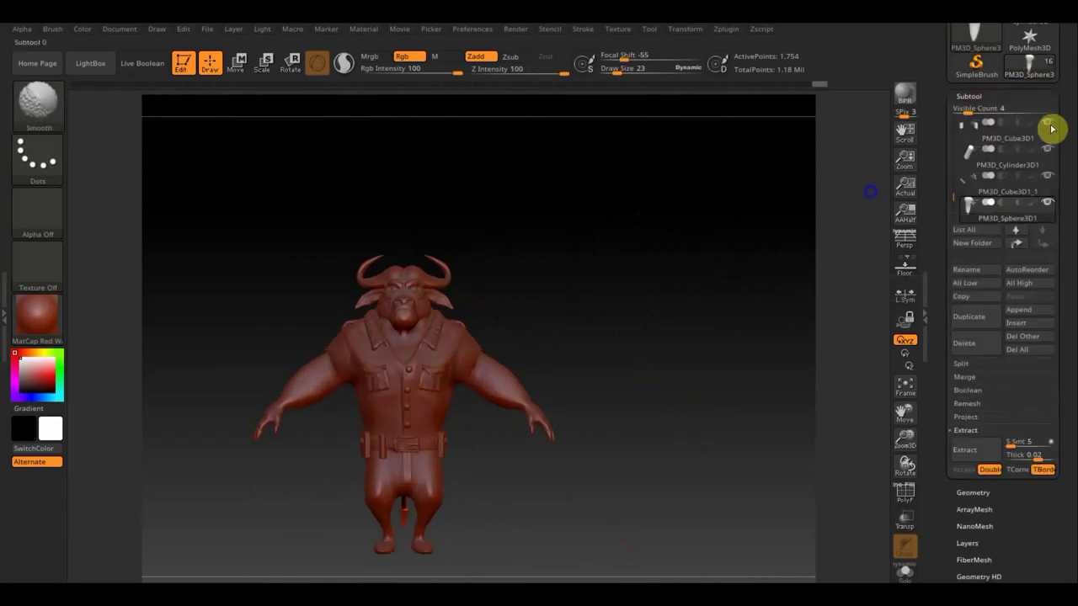
key(b)
key(m)
key(e)
alt+drag(674, 440, 705, 379)
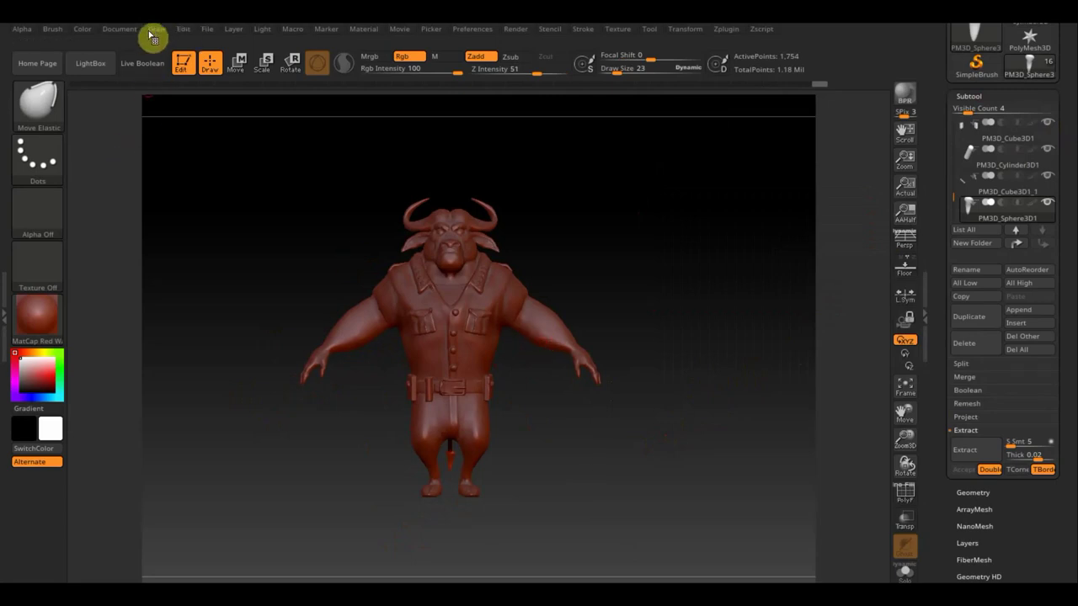
Step: Save As ZBrushProjectбого2 in the бого folder, based on the existing project name
click(211, 34)
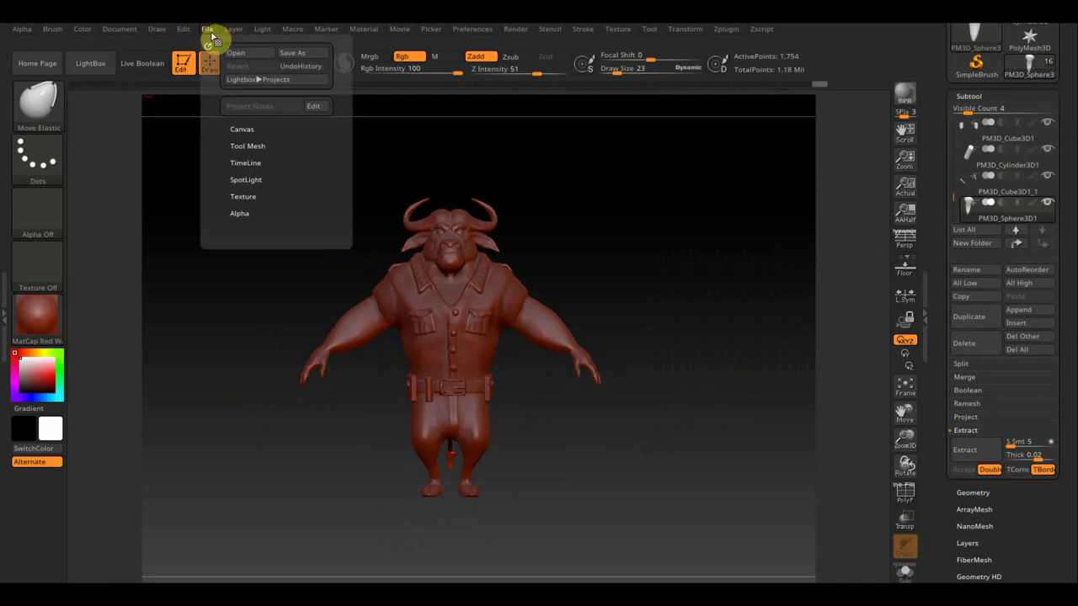
click(300, 54)
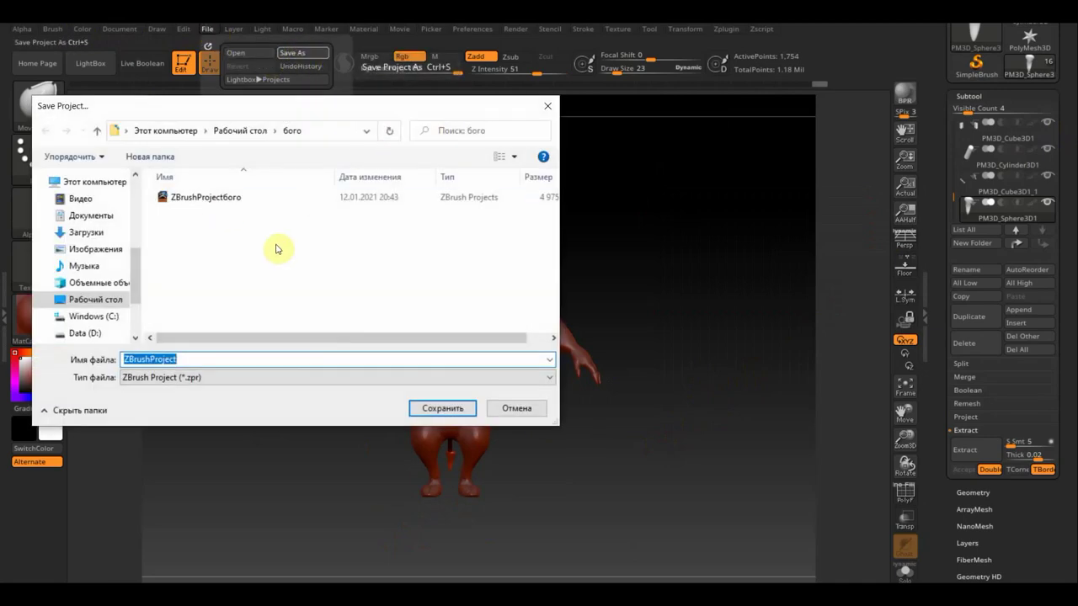
click(233, 197)
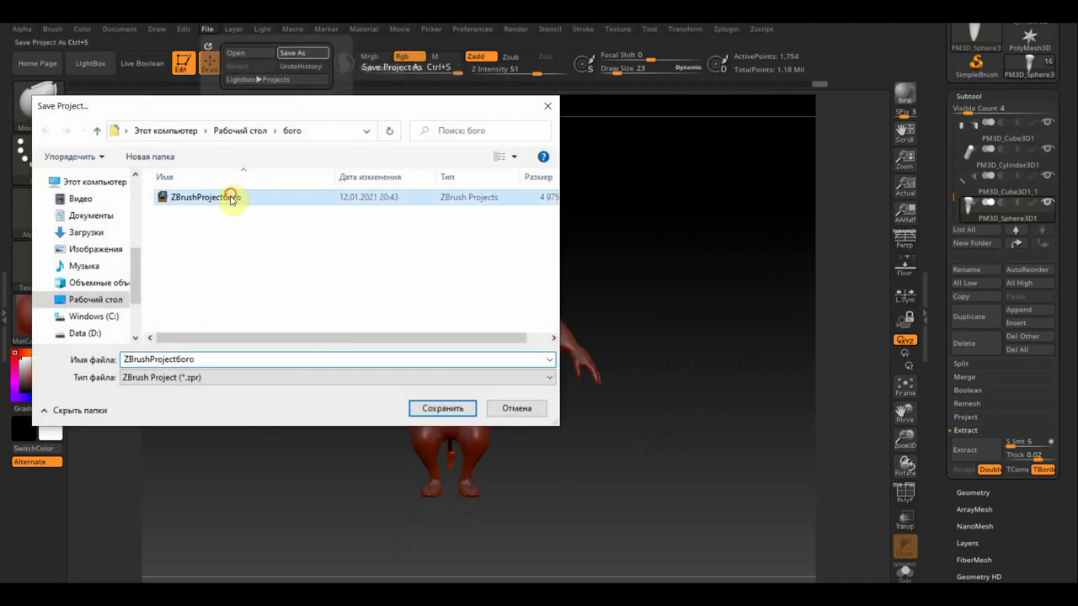
double_click(201, 360)
text(2)
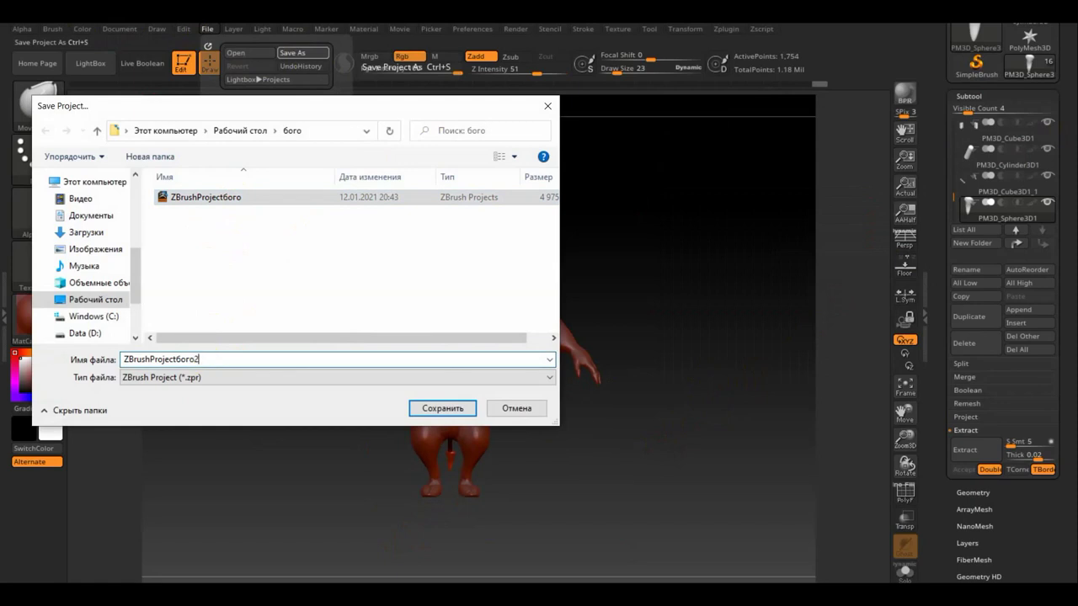
key(Return)
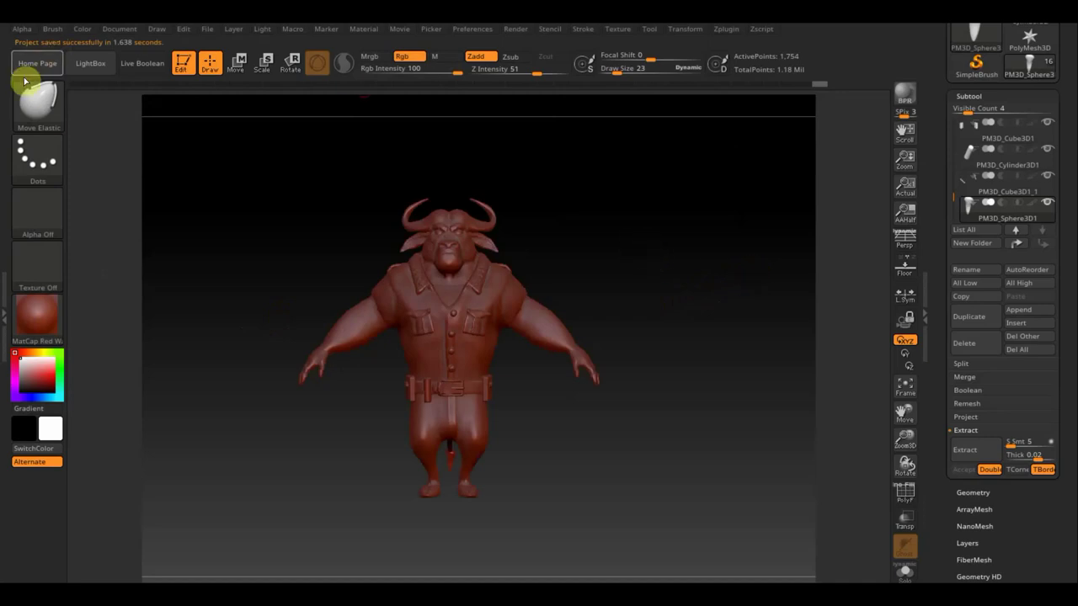
Step: Select the Standard brush and import the POLICE badge screenshot from the Desktop as the alpha
click(41, 108)
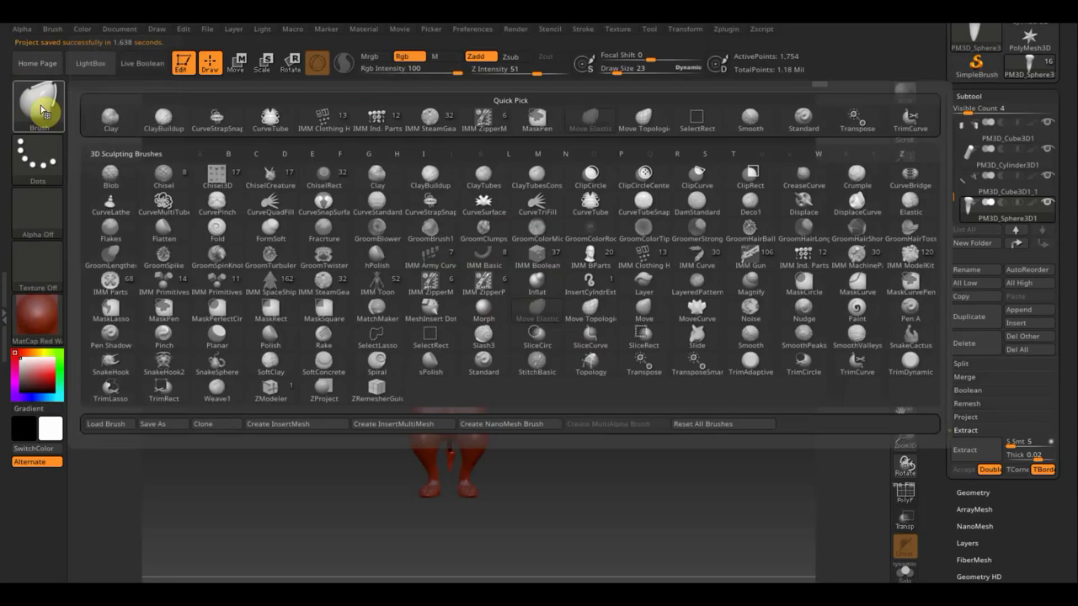
click(796, 119)
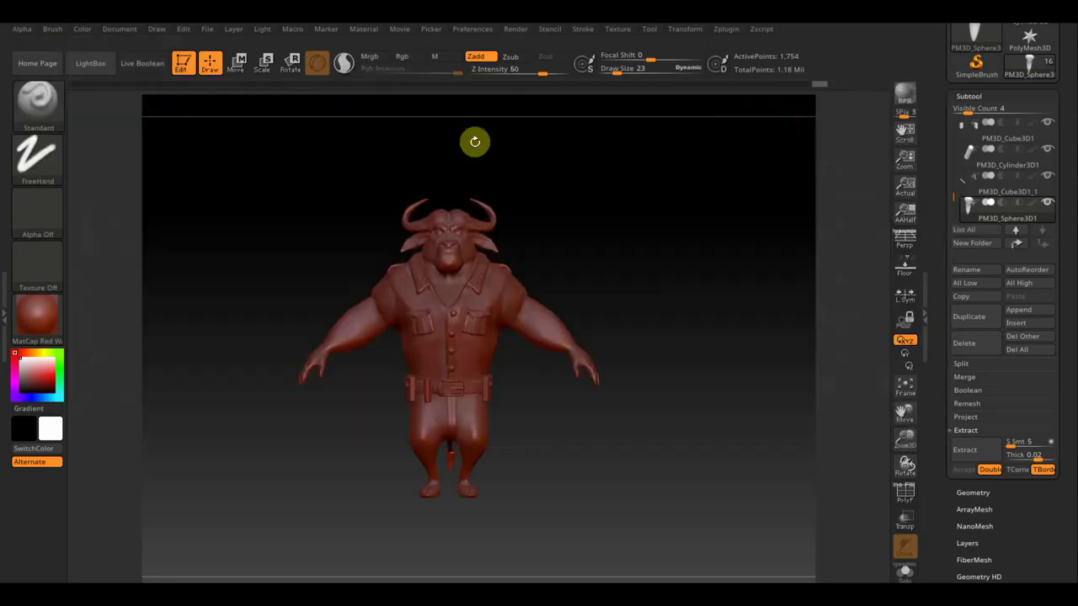
click(39, 206)
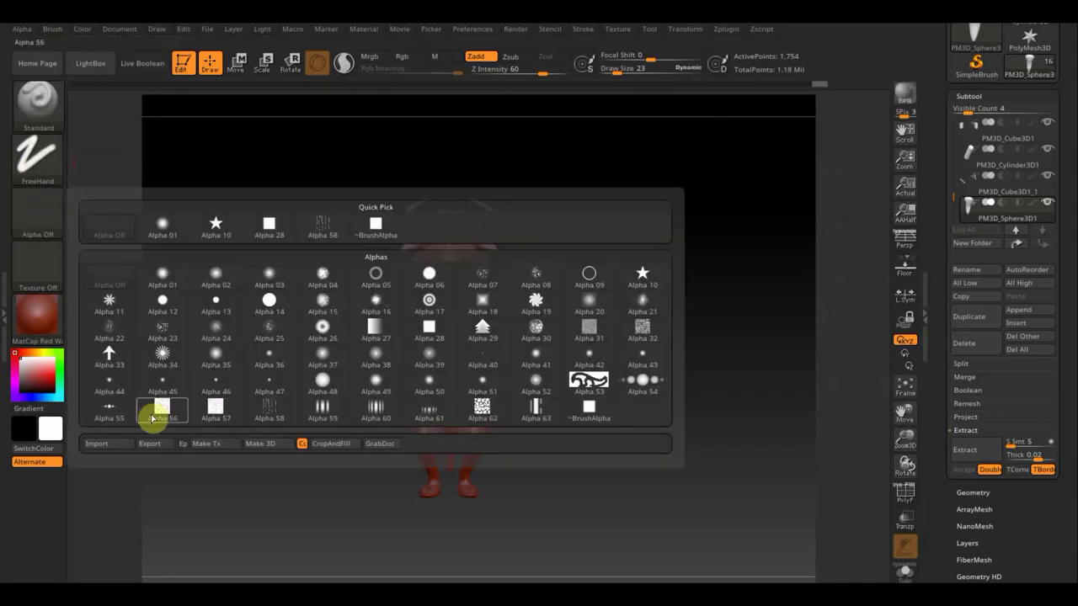
click(105, 445)
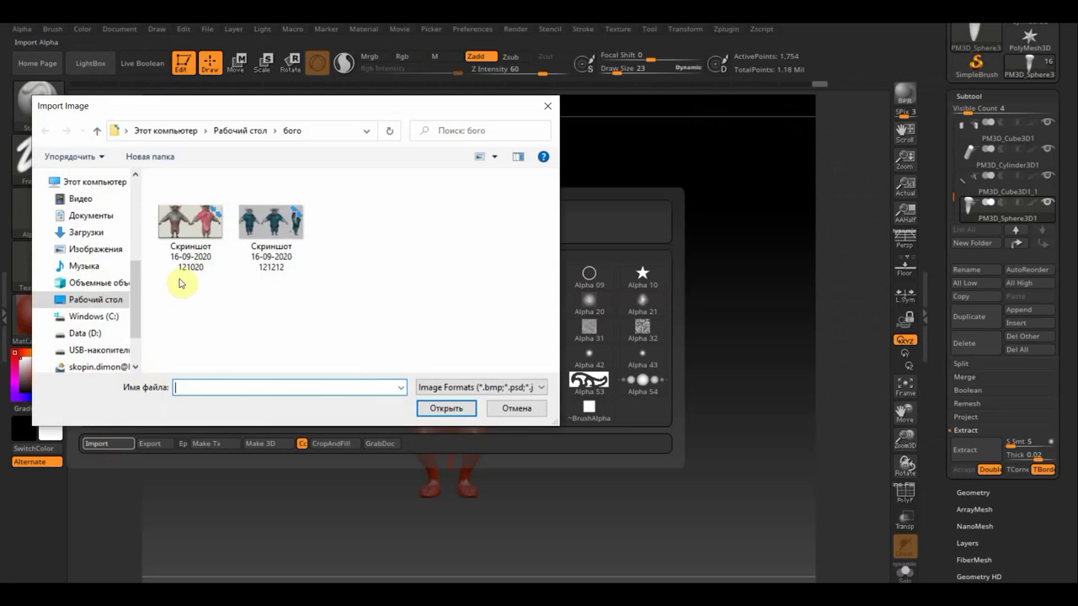
click(96, 303)
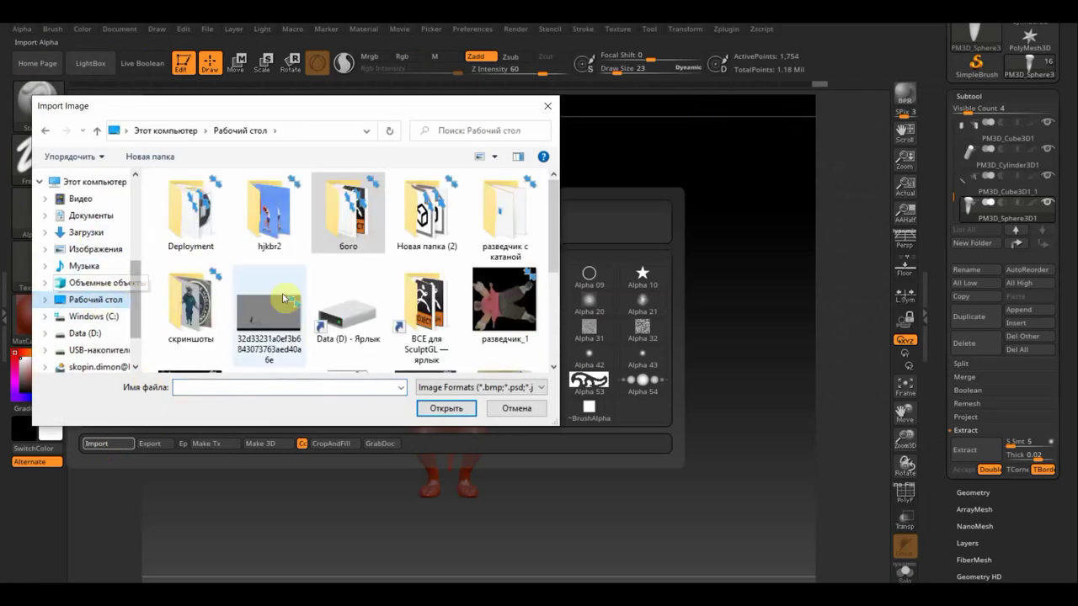
scroll(356, 298, down, 2)
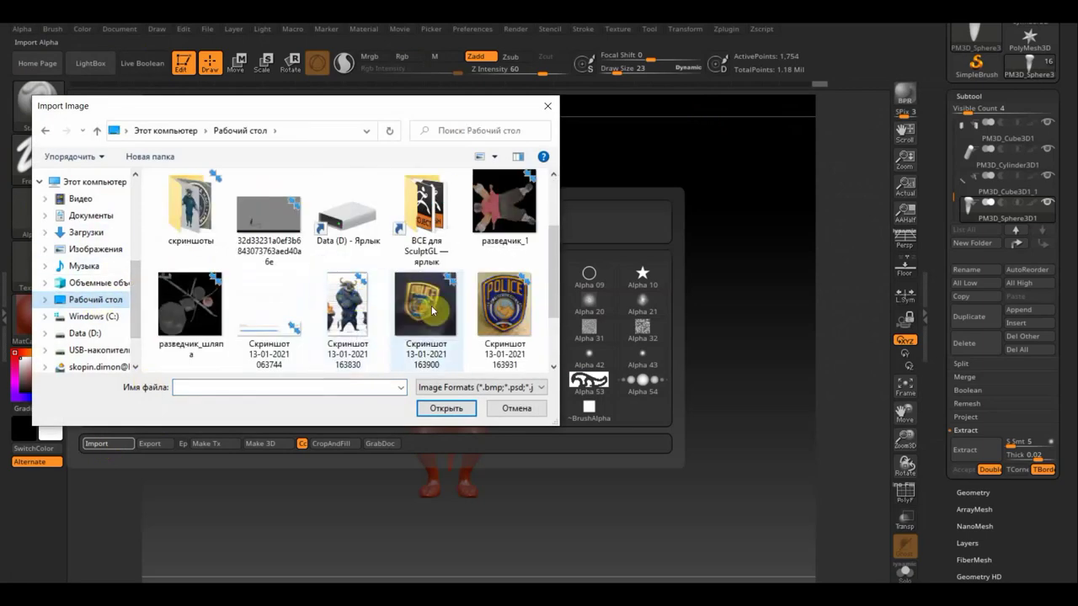
click(499, 311)
click(448, 408)
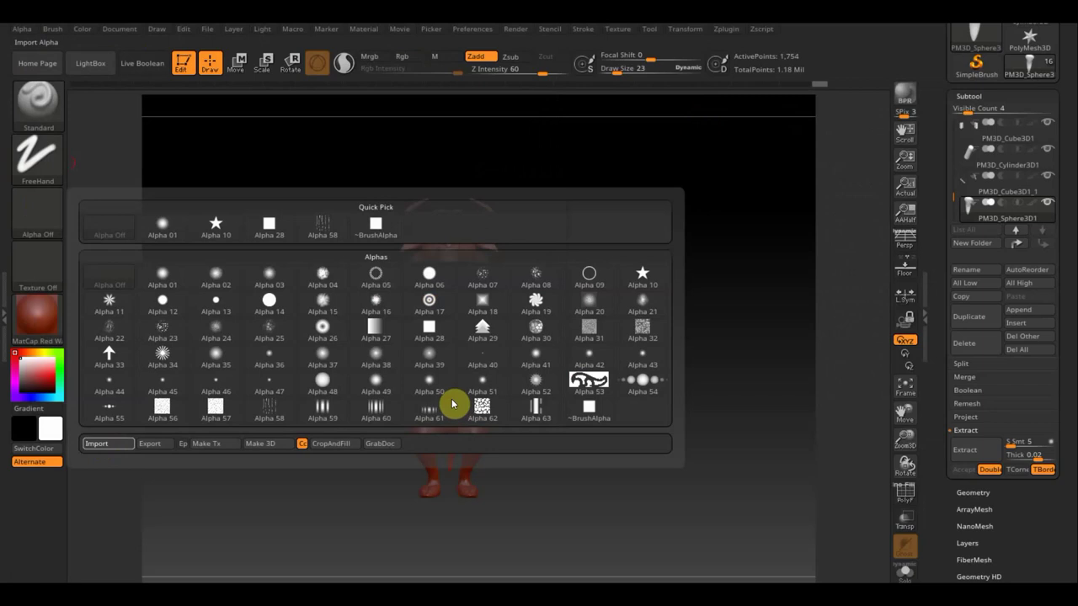
click(26, 34)
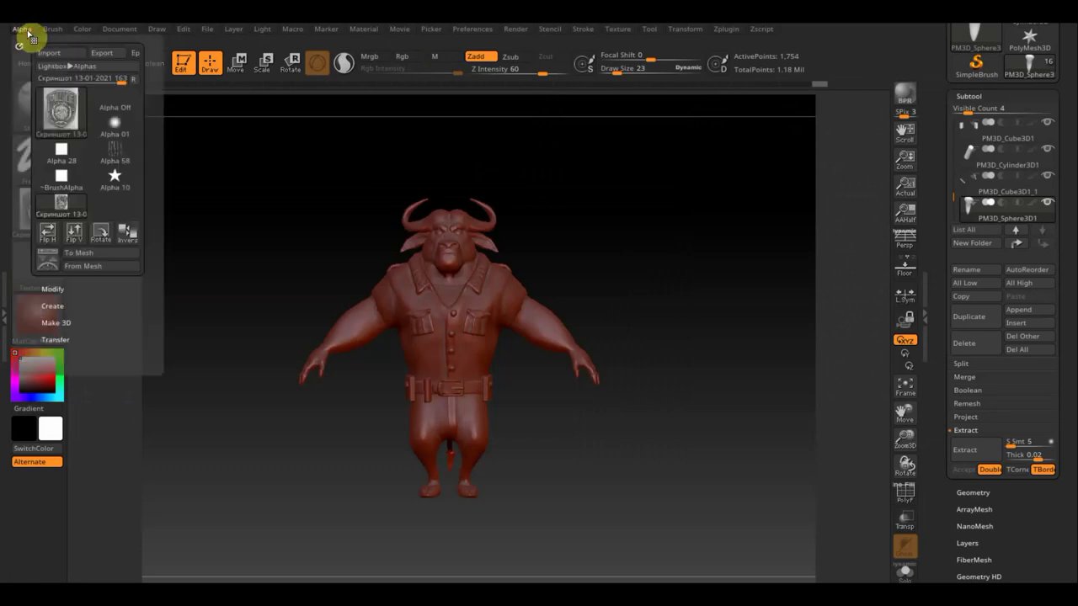
Step: Convert the badge alpha into a relief mesh, flatten its depth with Transpose, and turn it front-facing
click(90, 253)
mouse_move(628, 301)
mouse_down()
mouse_move(577, 313)
mouse_move(464, 219)
mouse_up()
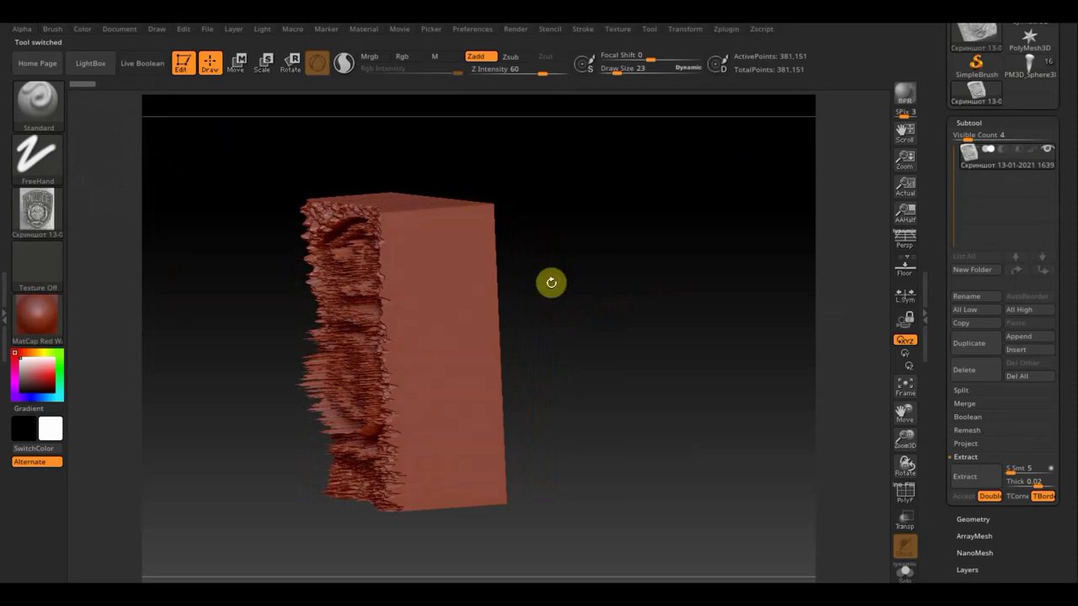
click(241, 65)
drag(406, 350, 519, 346)
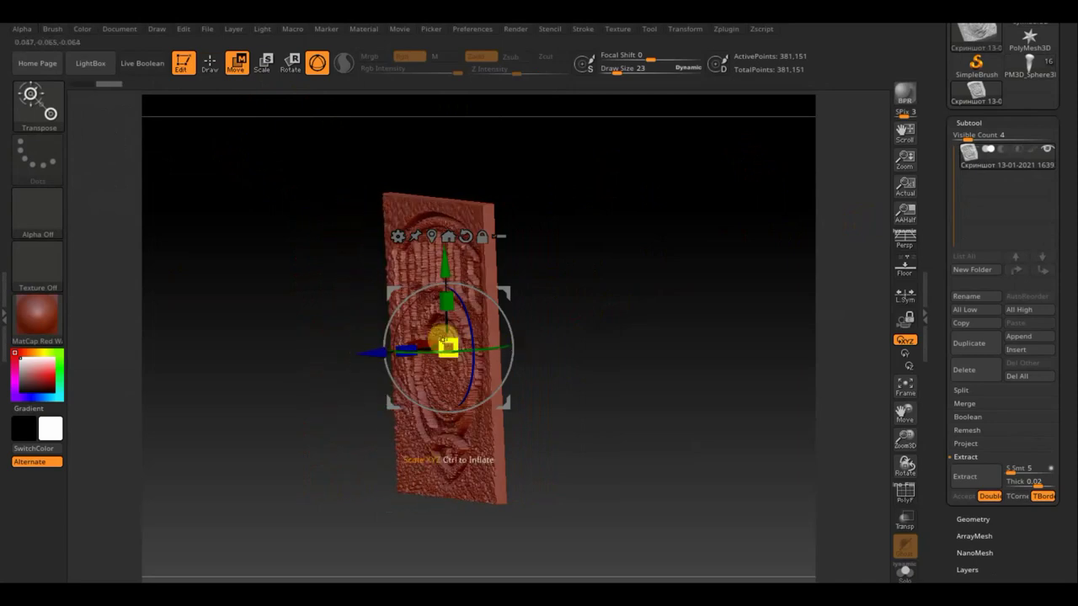
mouse_move(411, 347)
mouse_down()
mouse_move(503, 338)
mouse_move(452, 349)
mouse_move(468, 354)
mouse_up()
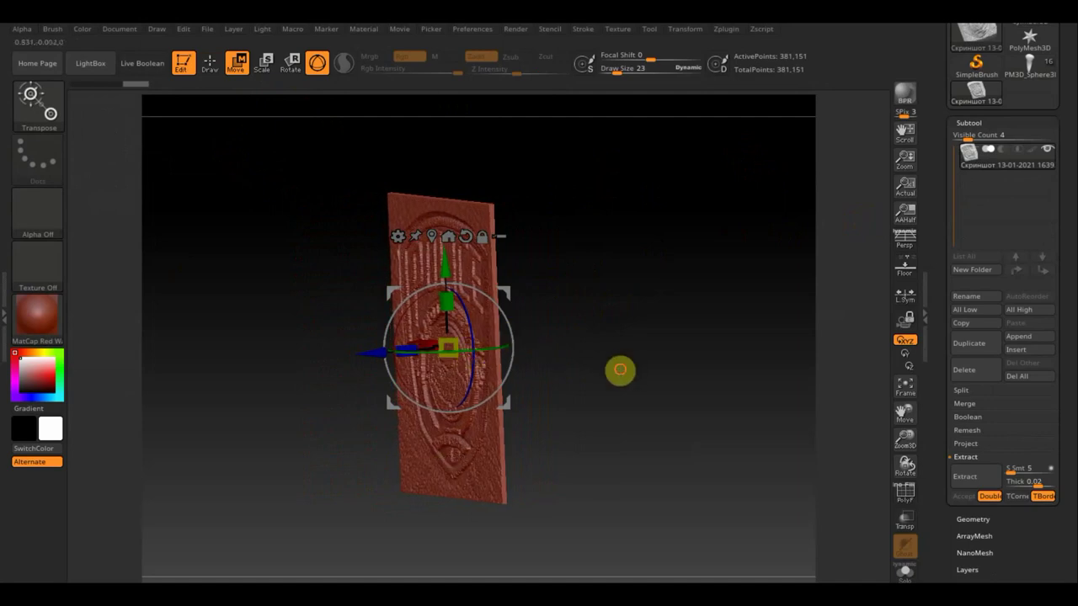
shift+drag(618, 370, 674, 361)
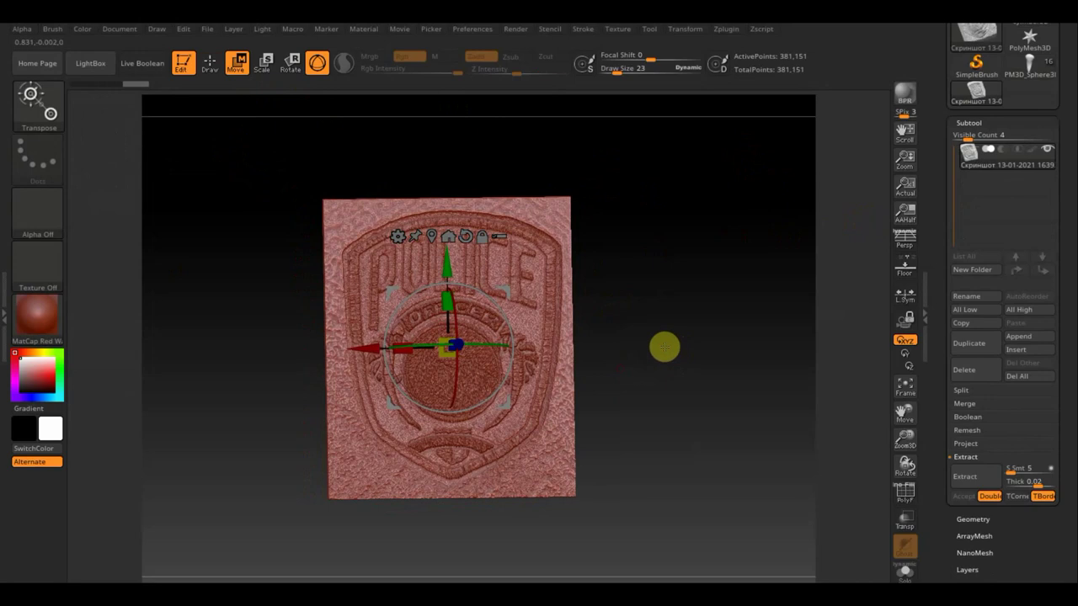
click(211, 65)
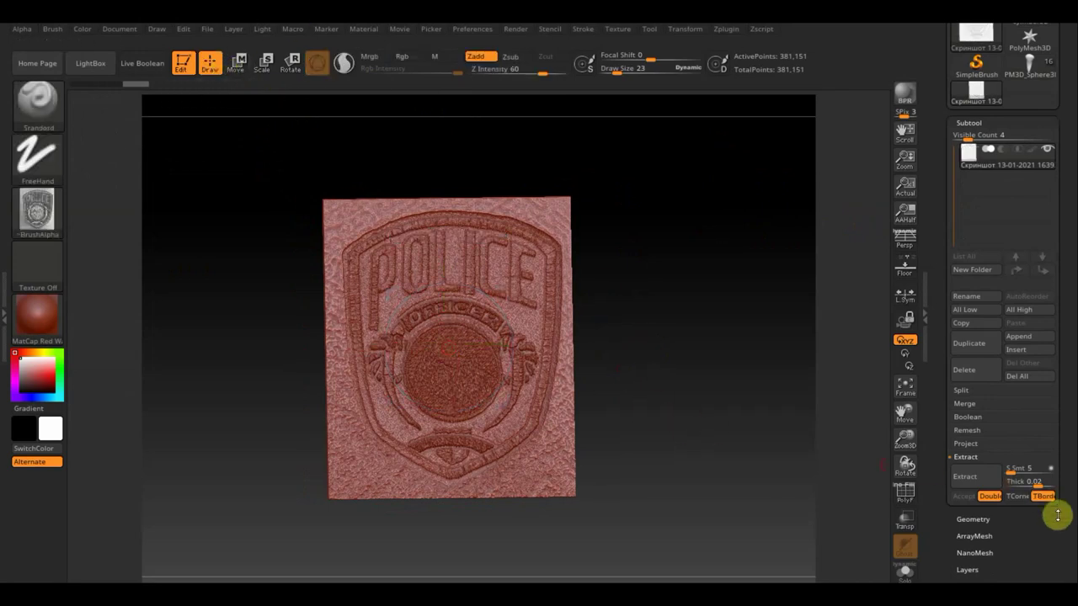
Step: Expand Tool > Masking > Mask By Color
scroll(1027, 484, down, 3)
scroll(1020, 463, down, 2)
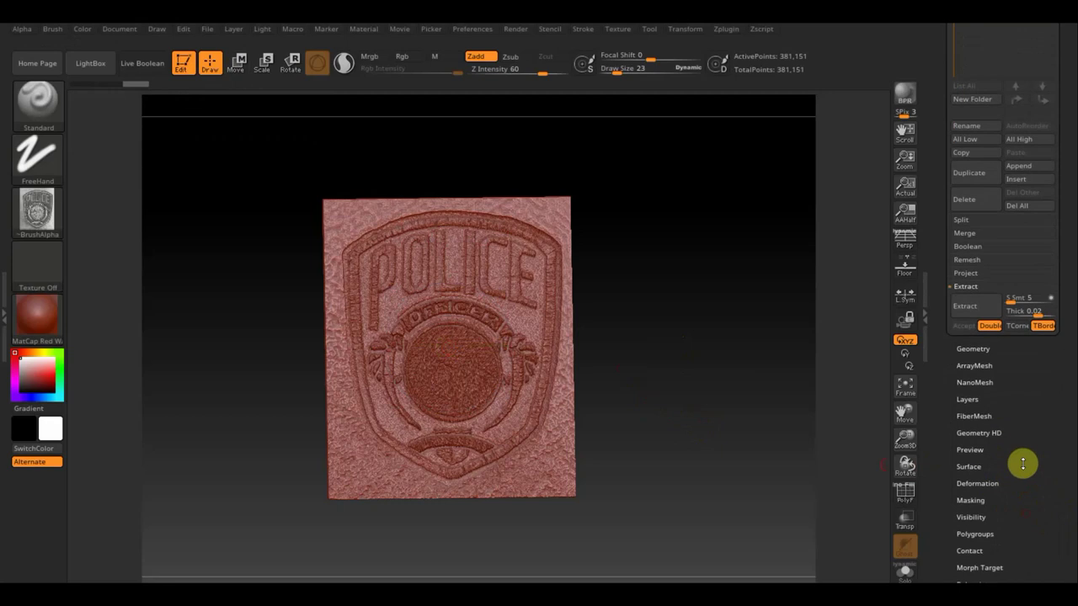
click(977, 467)
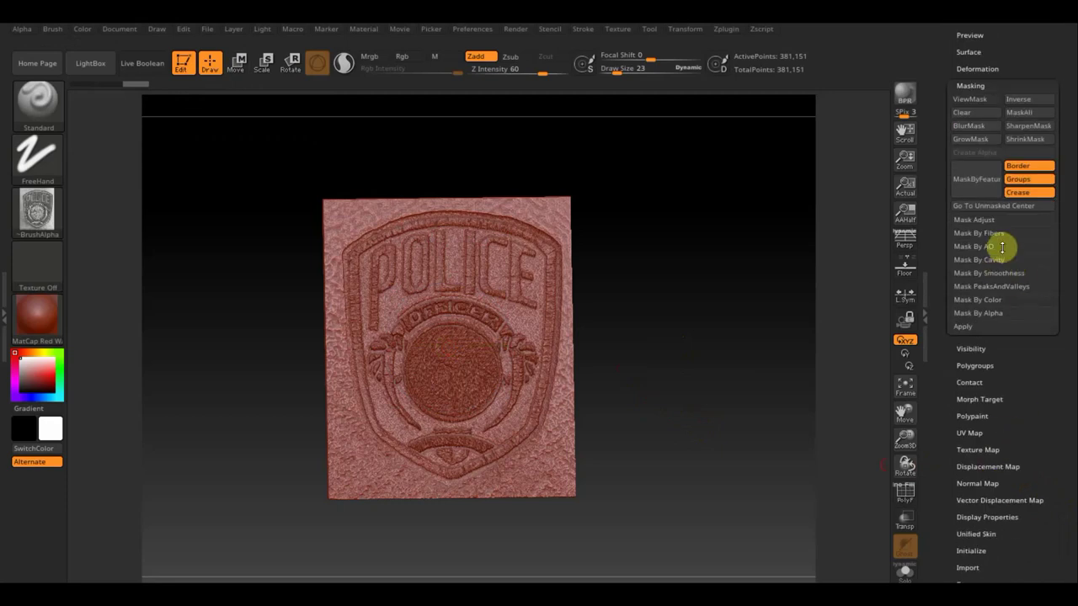
click(999, 301)
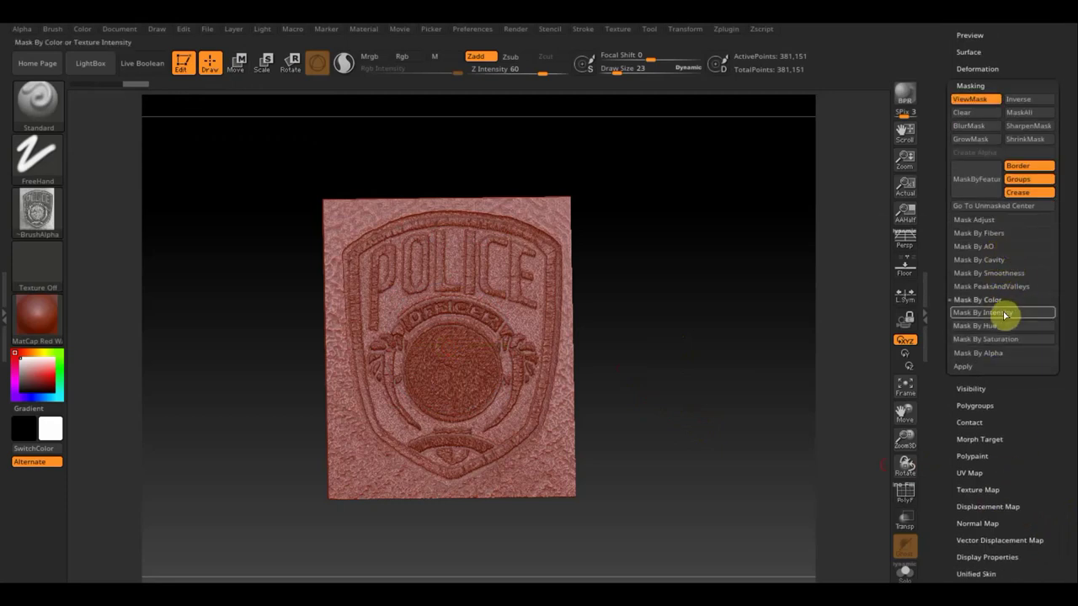
Step: Inspect the badge edge-on, shift it along its depth, then snap to a zoomed front view
mouse_move(761, 351)
mouse_down()
mouse_move(638, 364)
mouse_move(692, 357)
mouse_move(619, 281)
mouse_up()
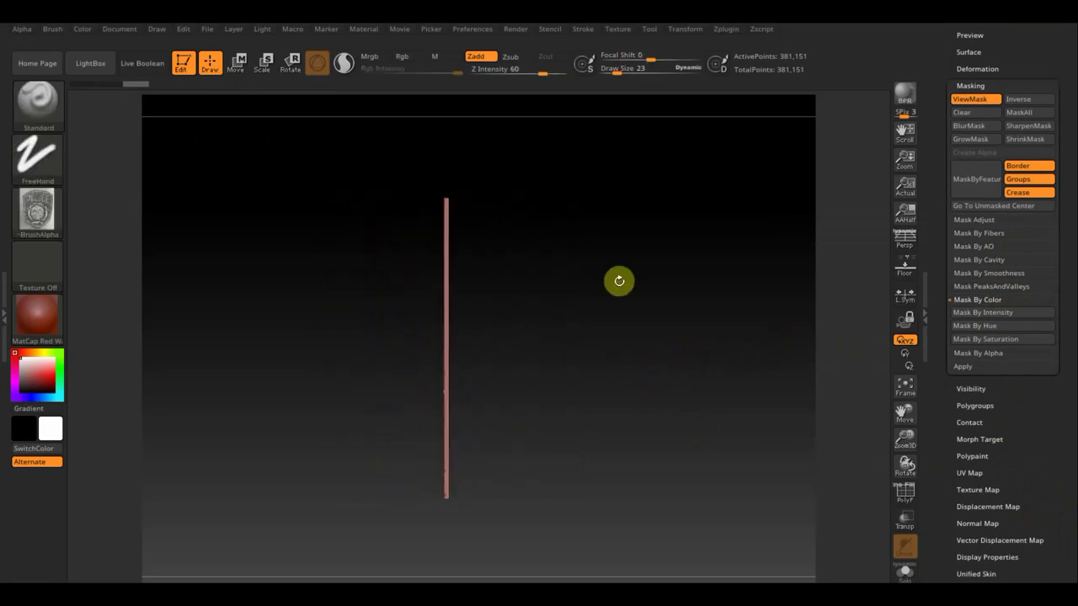
drag(442, 101, 517, 247)
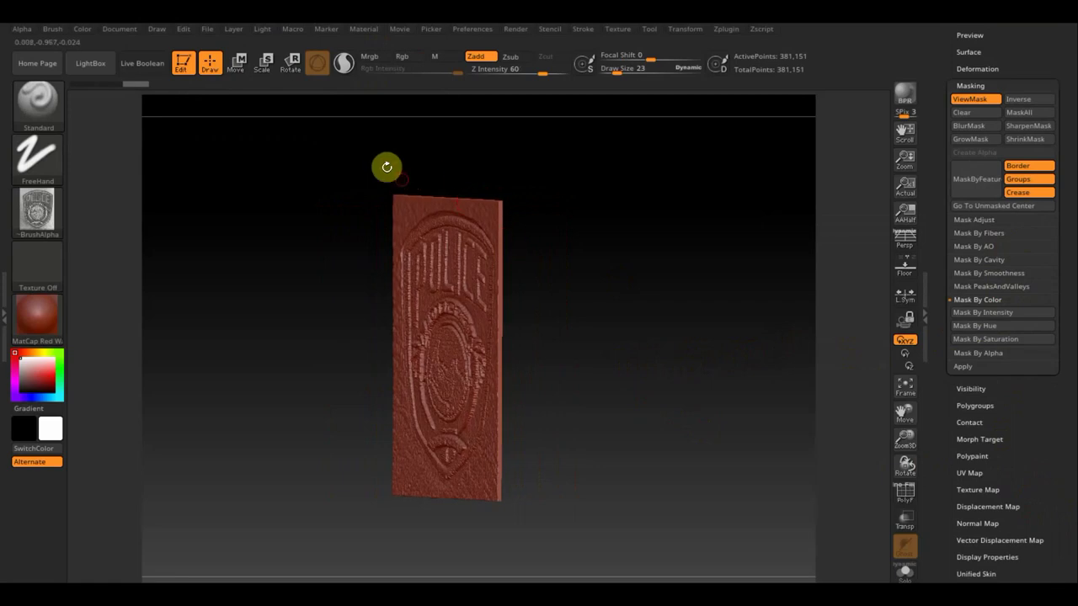
click(237, 62)
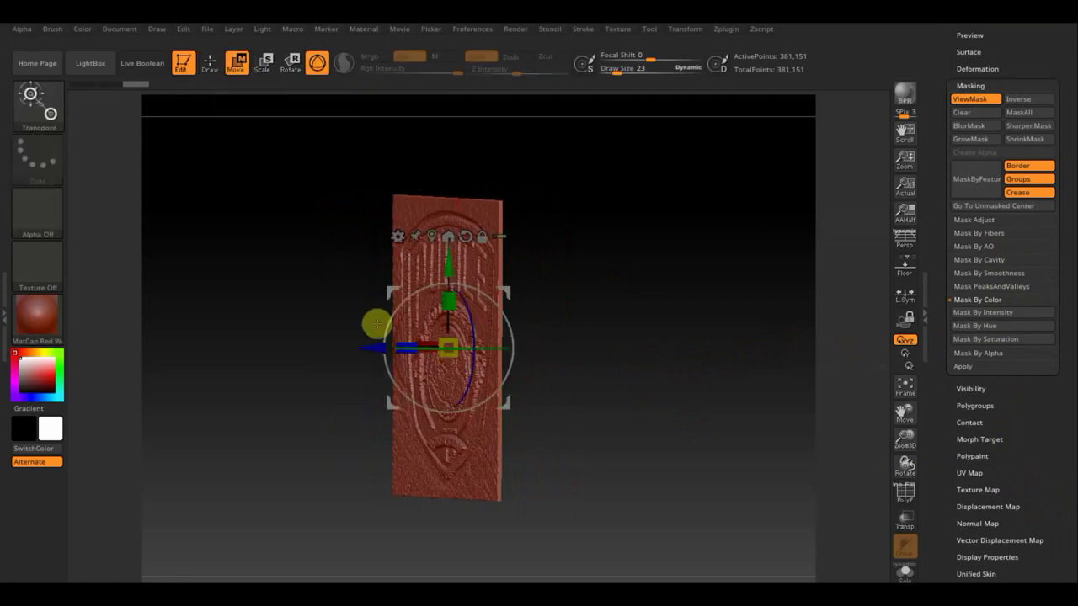
mouse_move(401, 345)
mouse_down()
mouse_move(328, 341)
mouse_move(379, 336)
mouse_move(226, 354)
mouse_move(345, 345)
mouse_up()
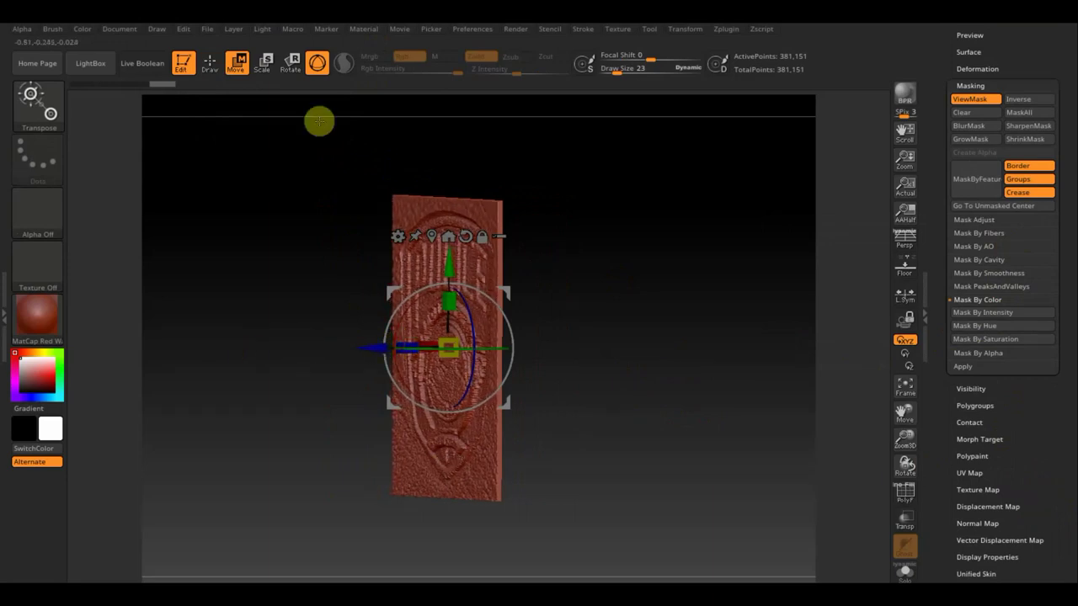
key(q)
shift+drag(626, 281, 667, 284)
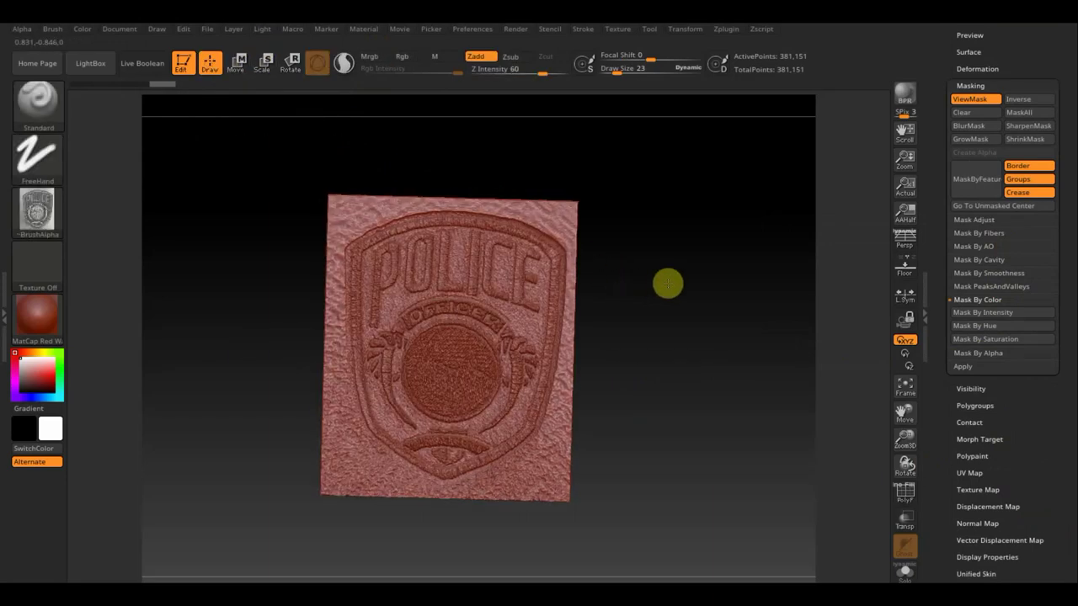
mouse_move(693, 325)
alt+mouse_down()
mouse_move(730, 479)
mouse_move(722, 393)
mouse_move(685, 363)
mouse_move(715, 260)
mouse_move(572, 243)
mouse_move(614, 275)
mouse_move(590, 254)
mouse_move(563, 279)
mouse_move(707, 382)
mouse_move(717, 373)
mouse_move(719, 382)
mouse_move(724, 351)
mouse_move(683, 392)
mouse_move(589, 390)
mouse_move(712, 312)
mouse_move(701, 339)
mouse_move(710, 325)
alt+mouse_up()
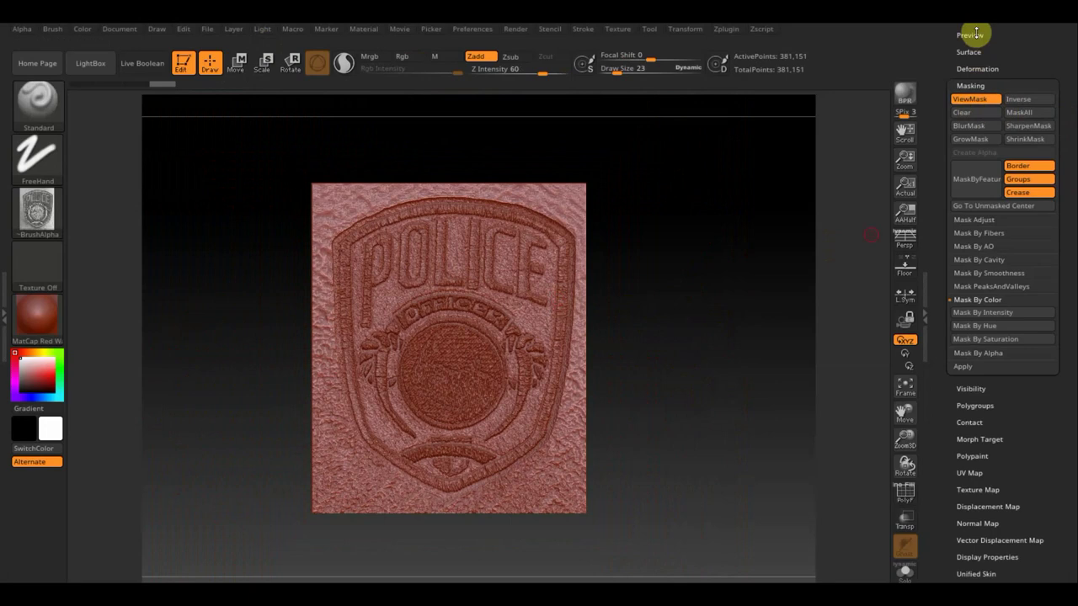
drag(1061, 55, 1036, 150)
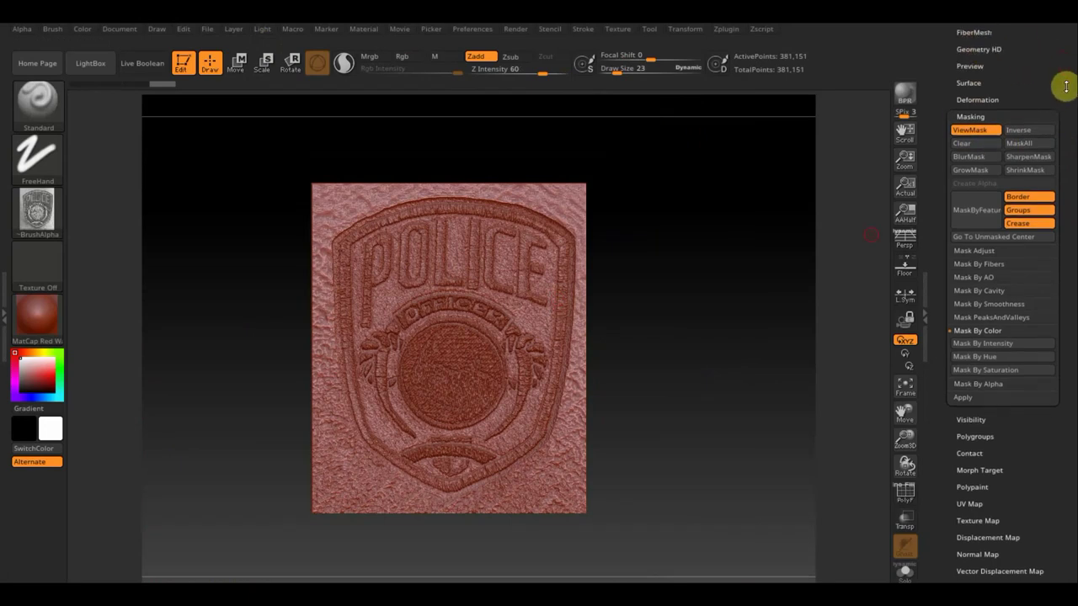
Step: Duplicate the badge subtool and DynaMesh the top copy
click(976, 117)
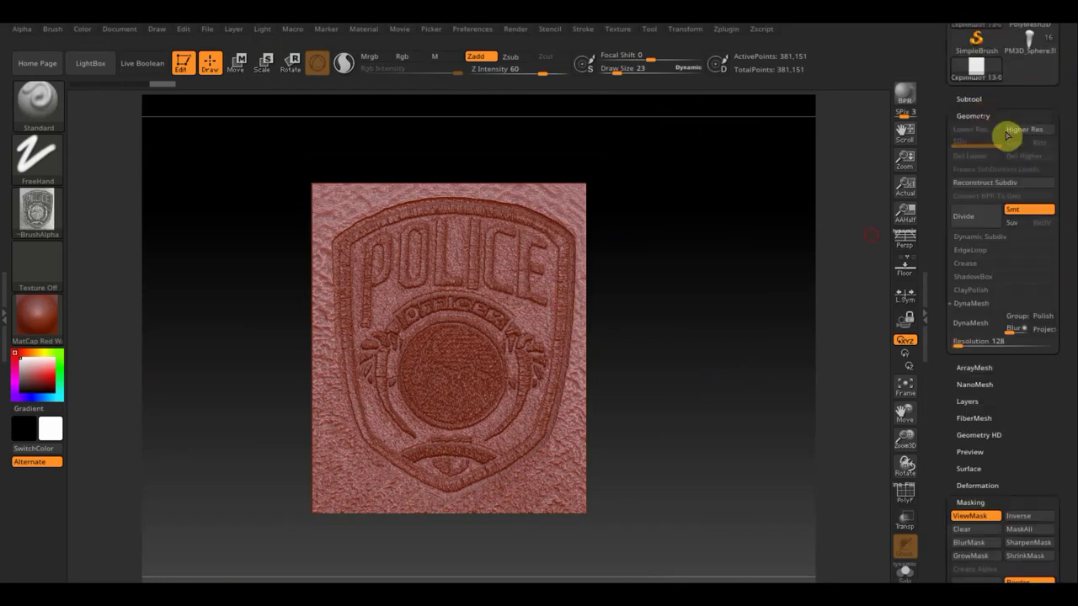
click(908, 495)
click(906, 493)
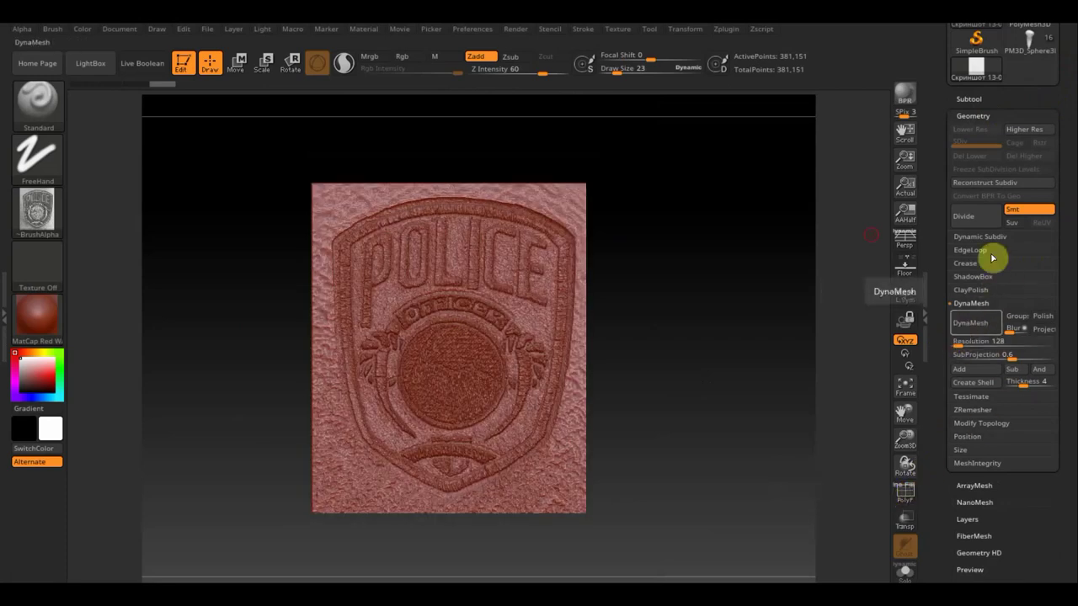
click(969, 99)
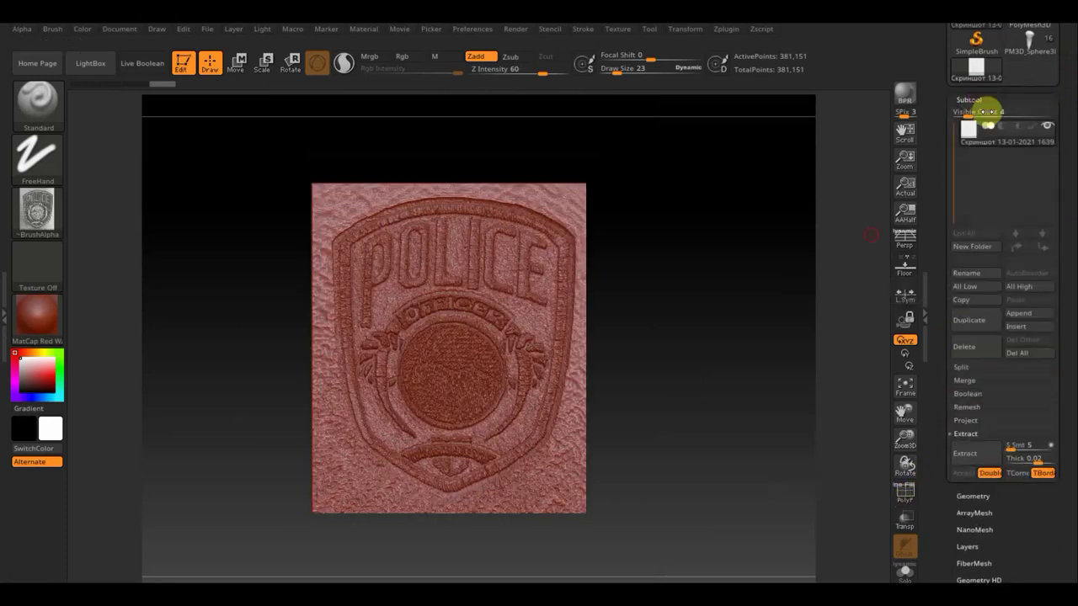
click(979, 319)
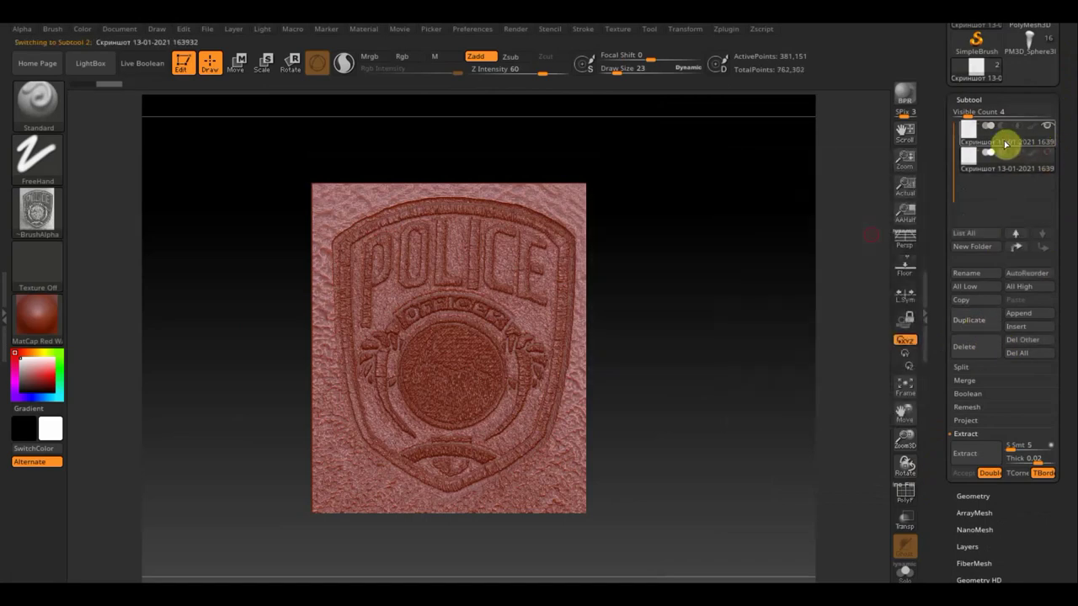
click(985, 137)
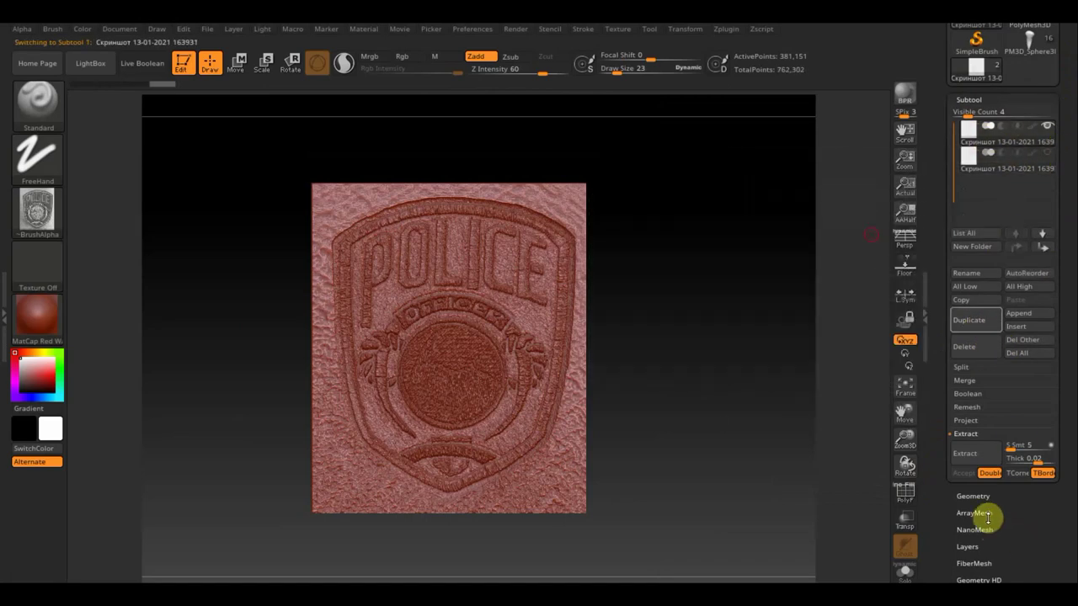
click(974, 495)
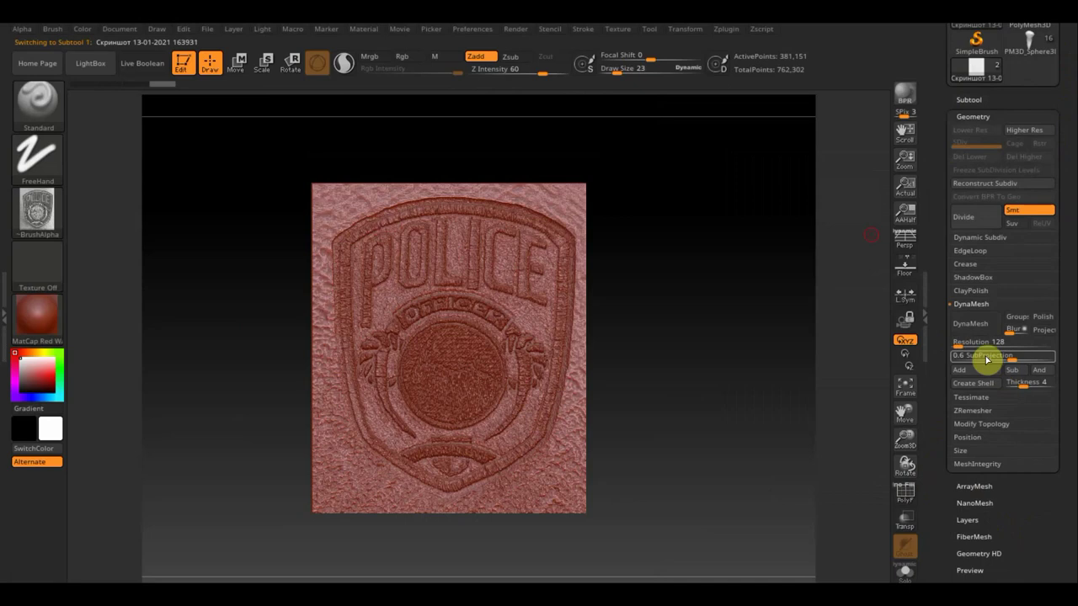
click(978, 326)
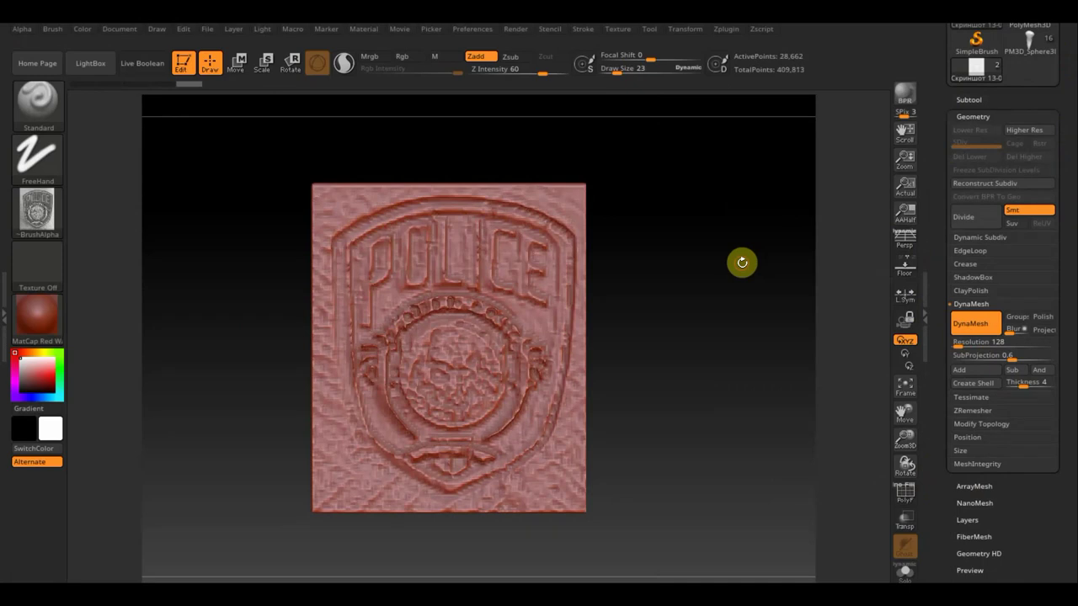
Step: ProjectAll the original badge's POLICE detail onto the remeshed copy
click(982, 98)
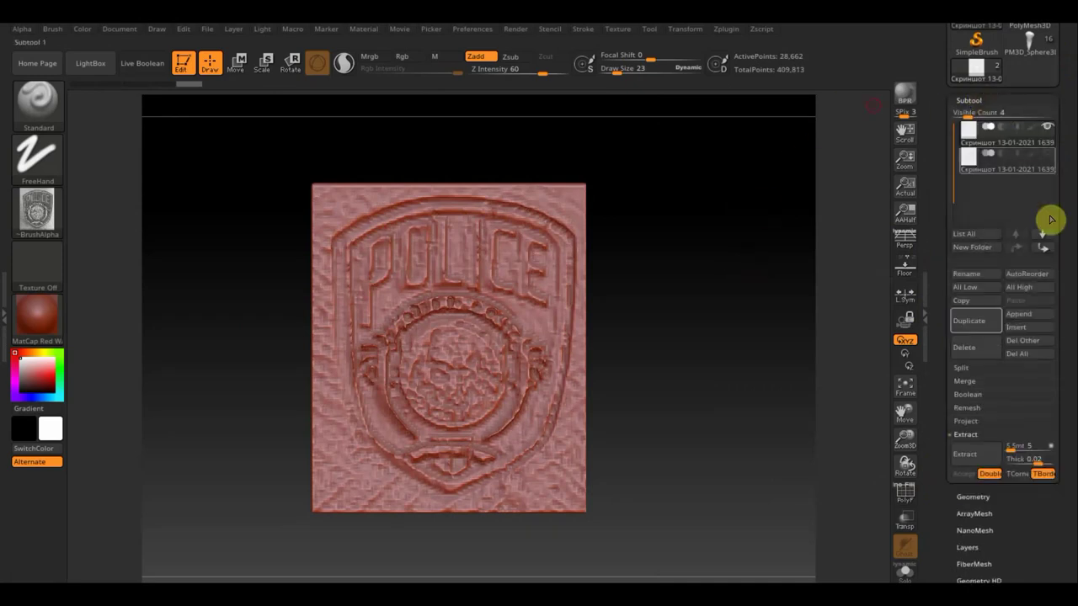
click(1047, 153)
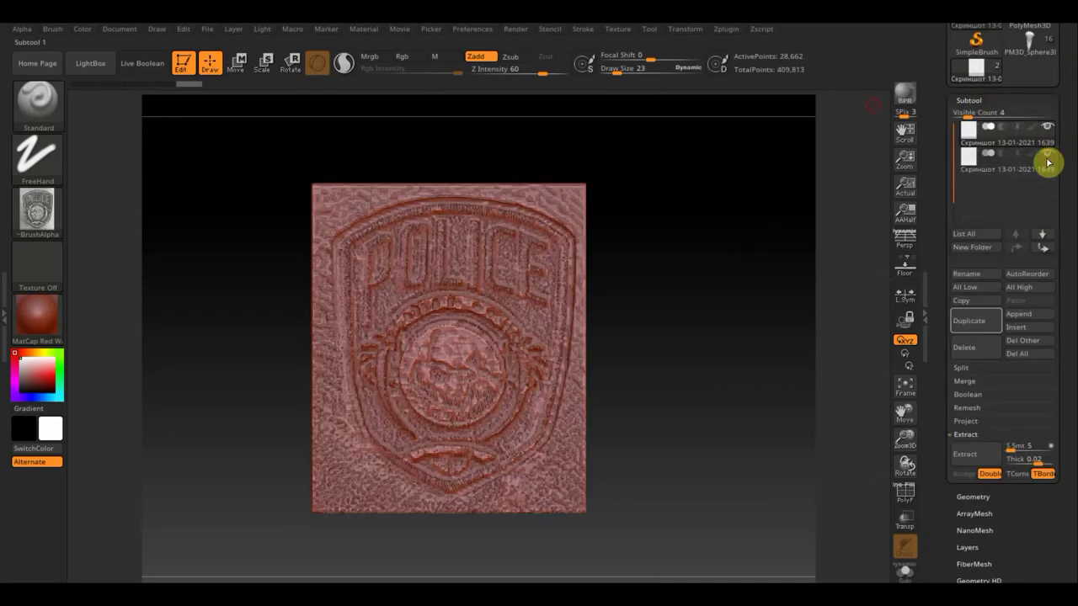
click(972, 423)
click(977, 449)
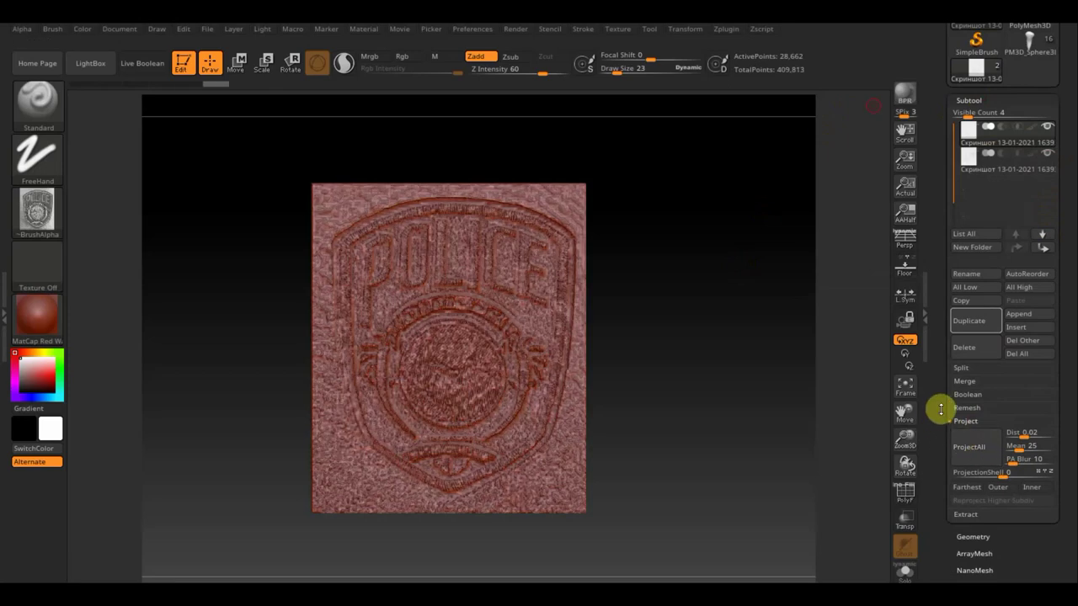
click(1049, 159)
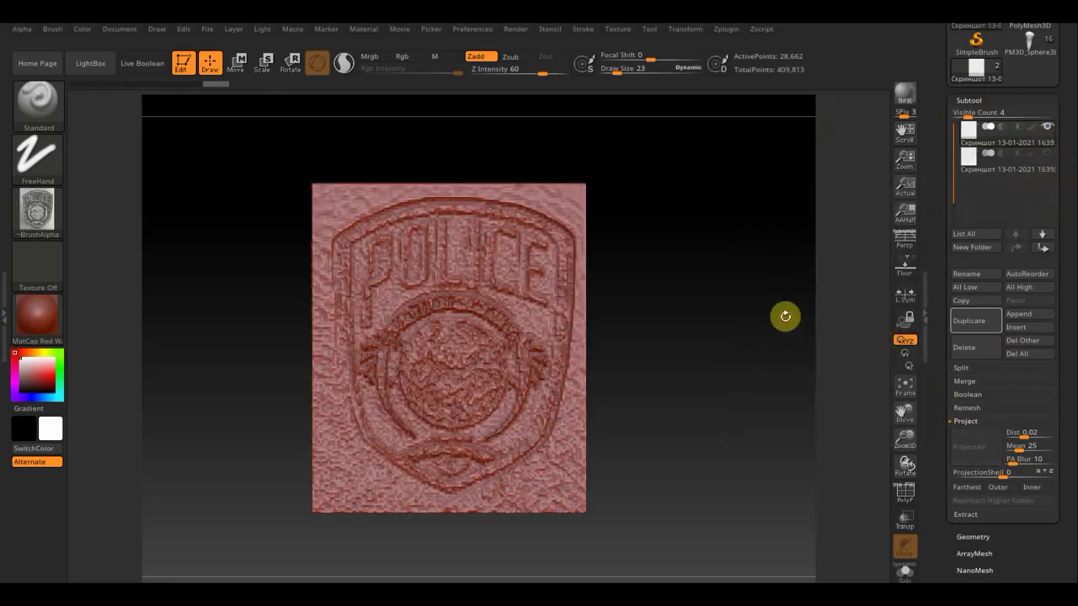
Step: Subdivide the copy with Ctrl+D and ProjectAll the original detail onto it again
key(ctrl)
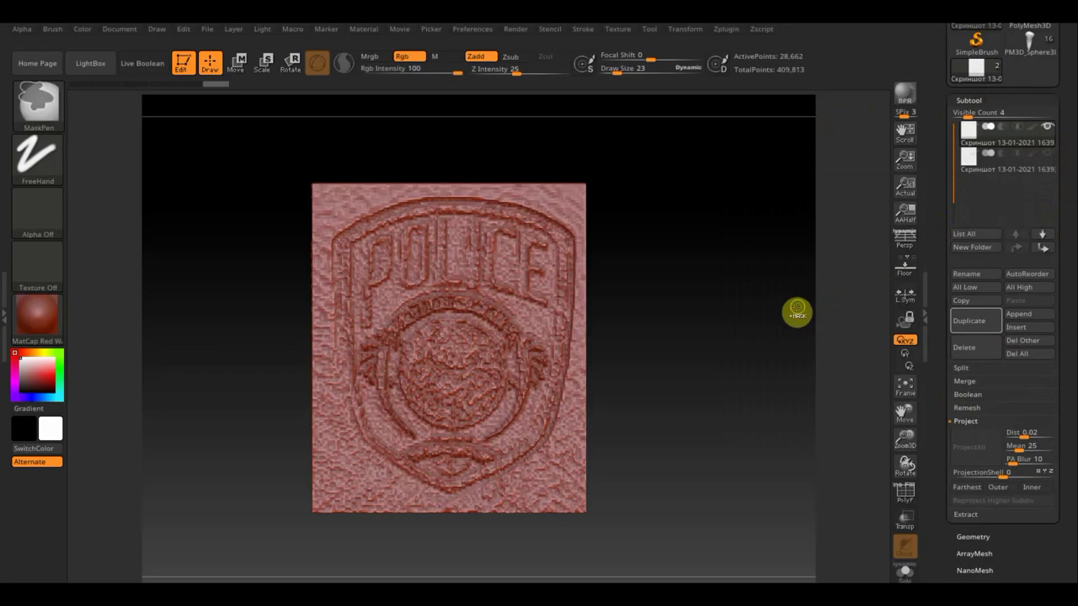
key(d)
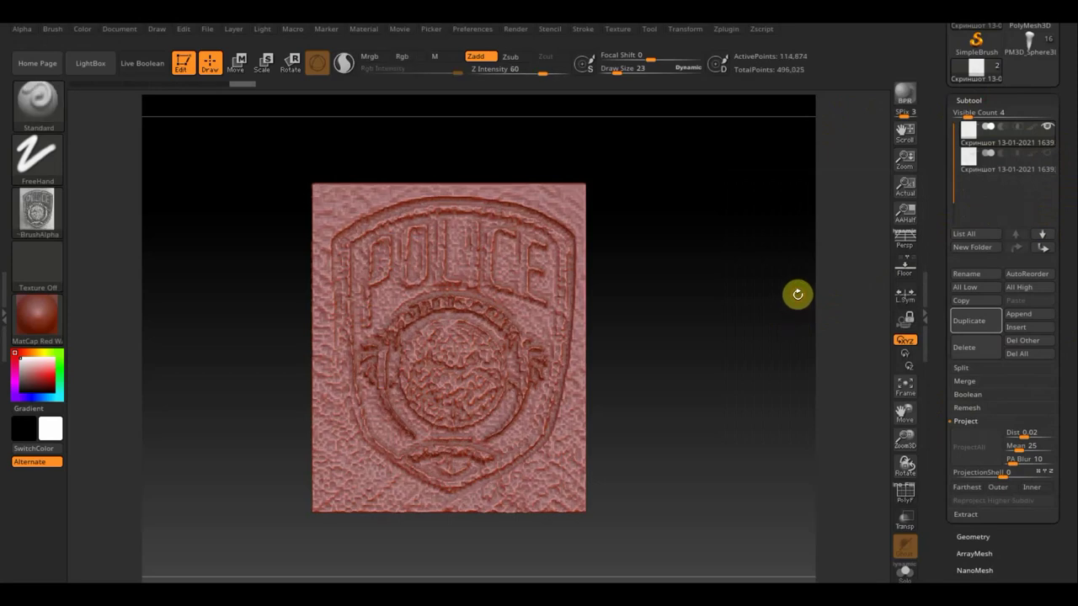
click(1048, 154)
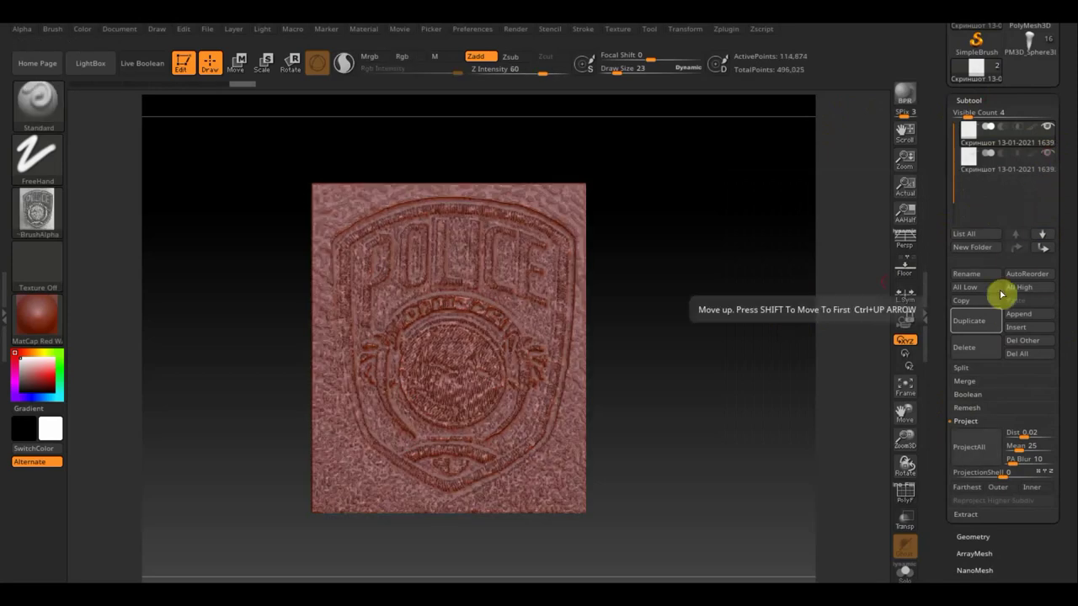
click(979, 455)
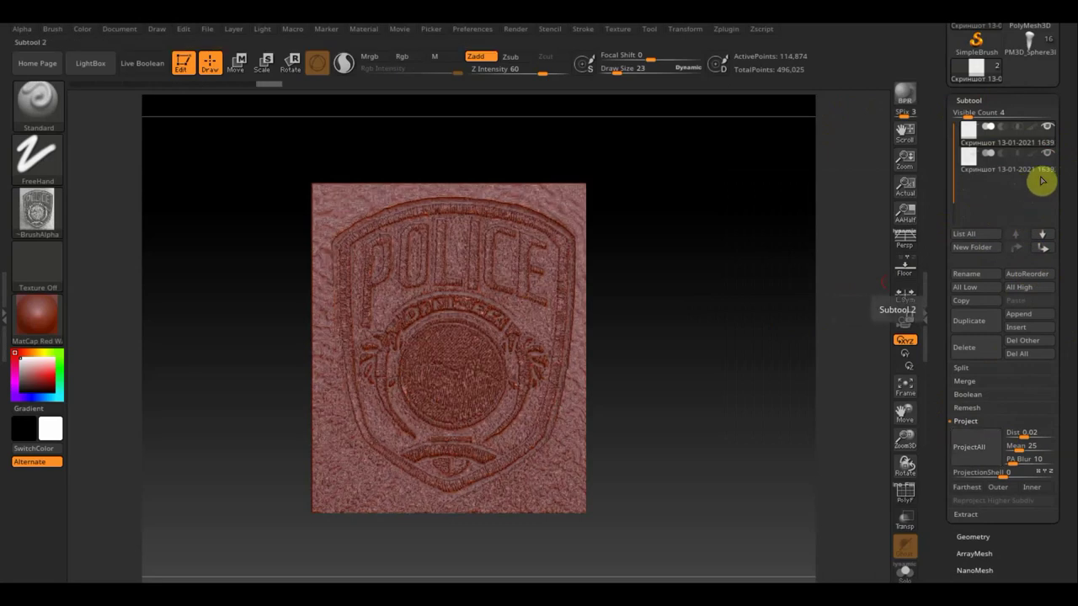
click(1052, 150)
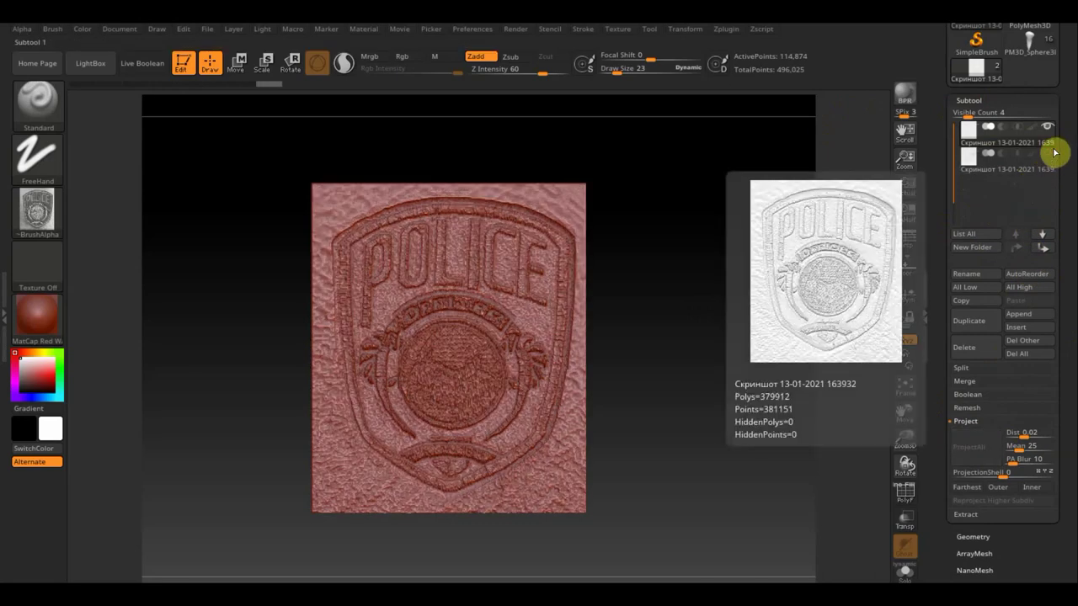
Step: Tilt the badge into view and draw a trim stroke across its lower left
mouse_move(762, 315)
mouse_down()
mouse_move(726, 327)
mouse_move(726, 298)
mouse_move(760, 300)
mouse_move(767, 329)
mouse_move(755, 365)
mouse_up()
mouse_move(722, 351)
mouse_down()
mouse_move(692, 325)
mouse_move(749, 335)
mouse_move(736, 349)
mouse_move(729, 312)
mouse_move(712, 329)
mouse_up()
key(ctrl+shift)
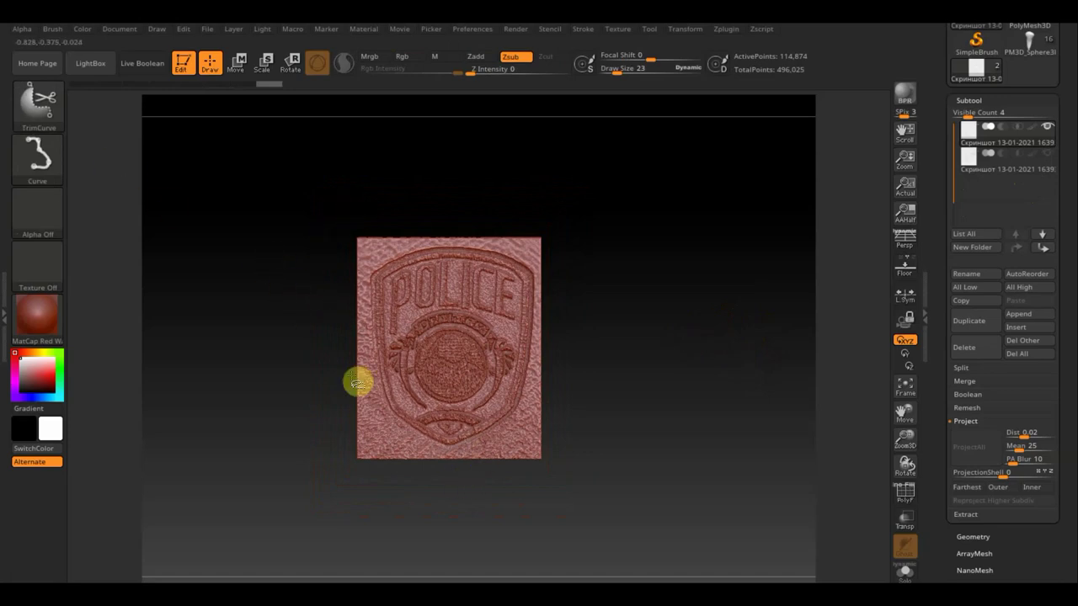
mouse_move(409, 506)
ctrl+shift+mouse_down()
mouse_move(368, 325)
mouse_move(378, 381)
ctrl+shift+mouse_up()
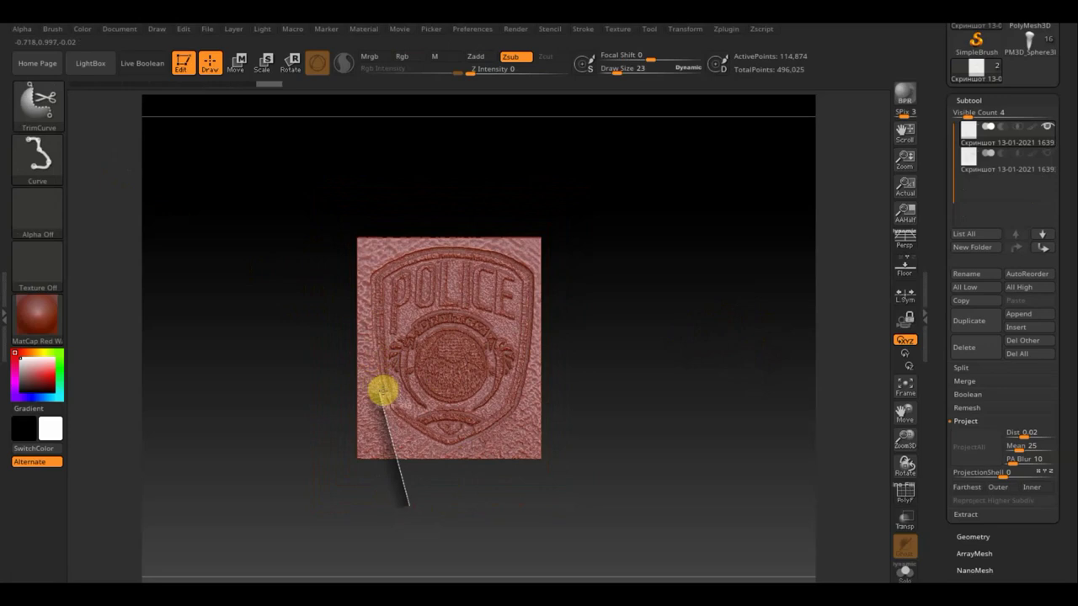
mouse_move(383, 390)
ctrl+shift+mouse_down()
mouse_move(315, 378)
mouse_move(327, 379)
ctrl+shift+mouse_up()
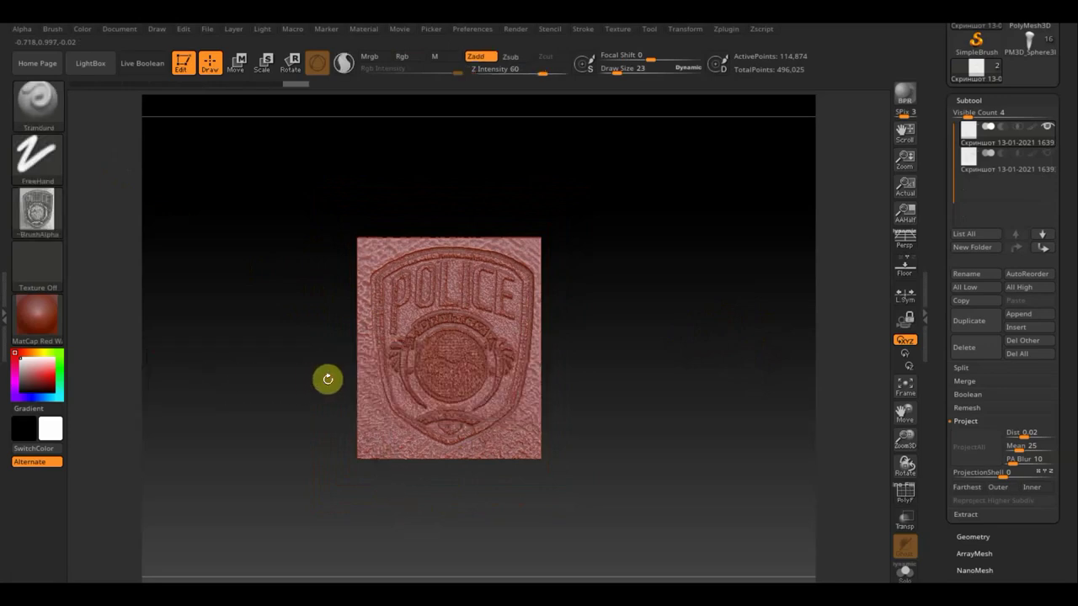
Step: Turn off the brush alpha and bring up the Ctrl+Shift trim brushes
click(46, 210)
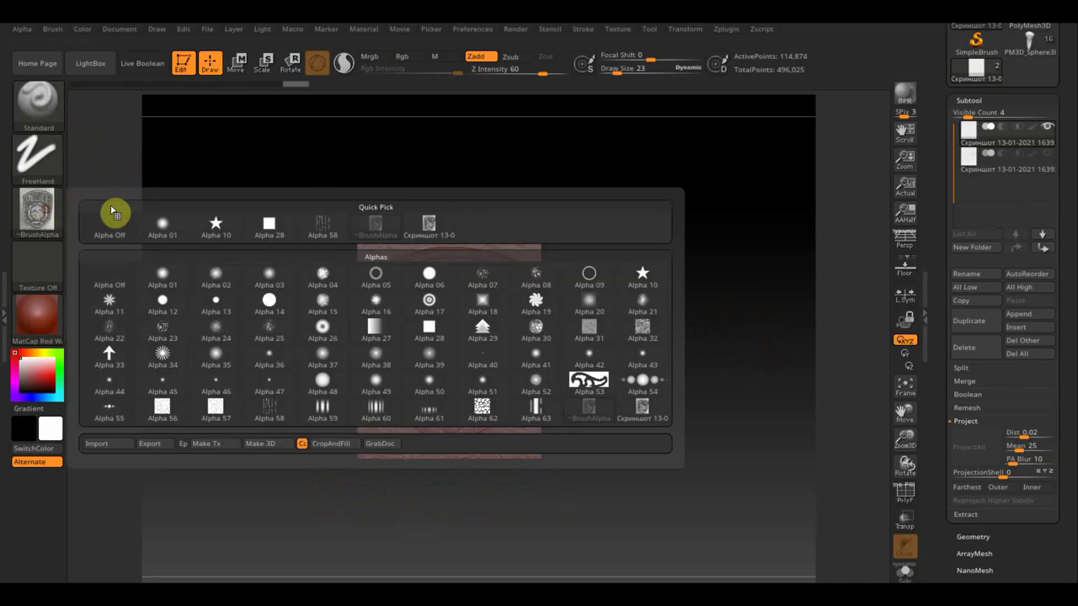
click(110, 207)
key(ctrl+shift)
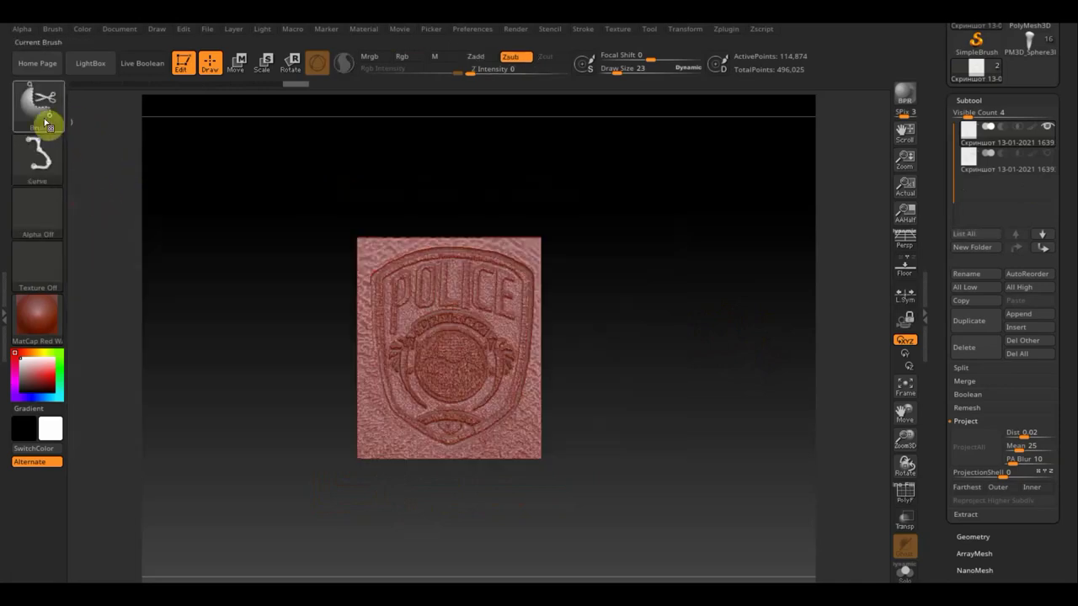
Step: Choose ClipCircle and cut the badge panel's top into a curve and its right edge away
click(48, 118)
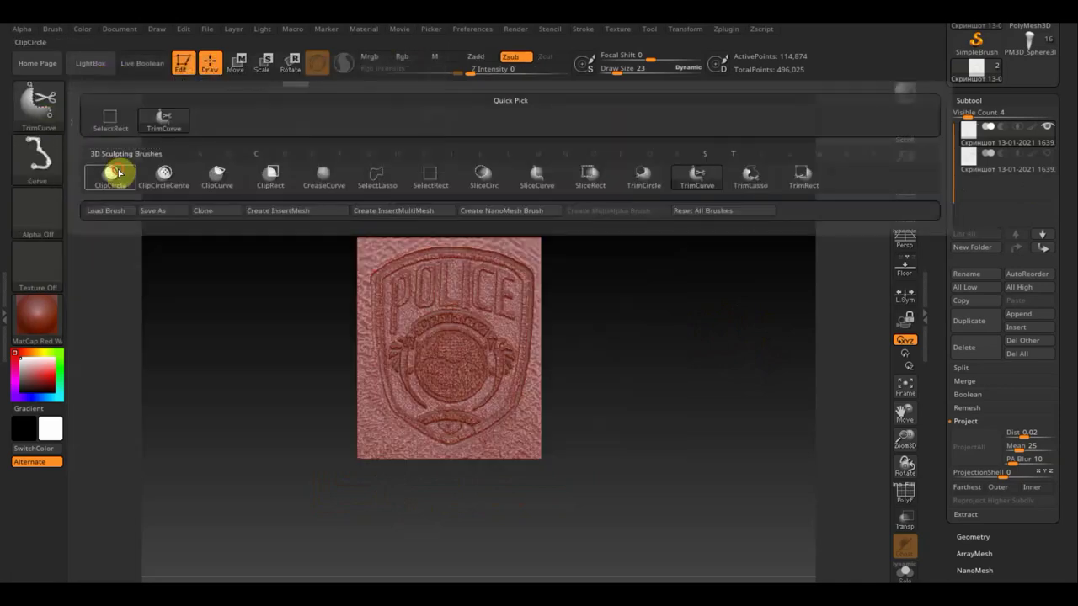
click(113, 172)
ctrl+shift+drag(591, 484, 368, 118)
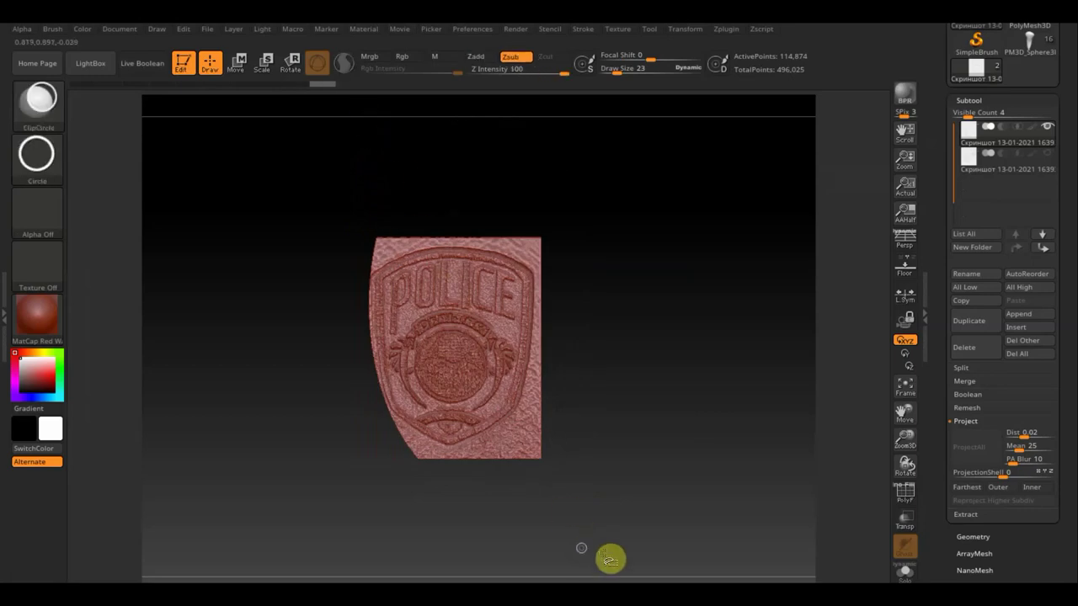
mouse_move(633, 555)
ctrl+shift+mouse_down()
mouse_move(283, 245)
mouse_move(293, 242)
ctrl+shift+mouse_up()
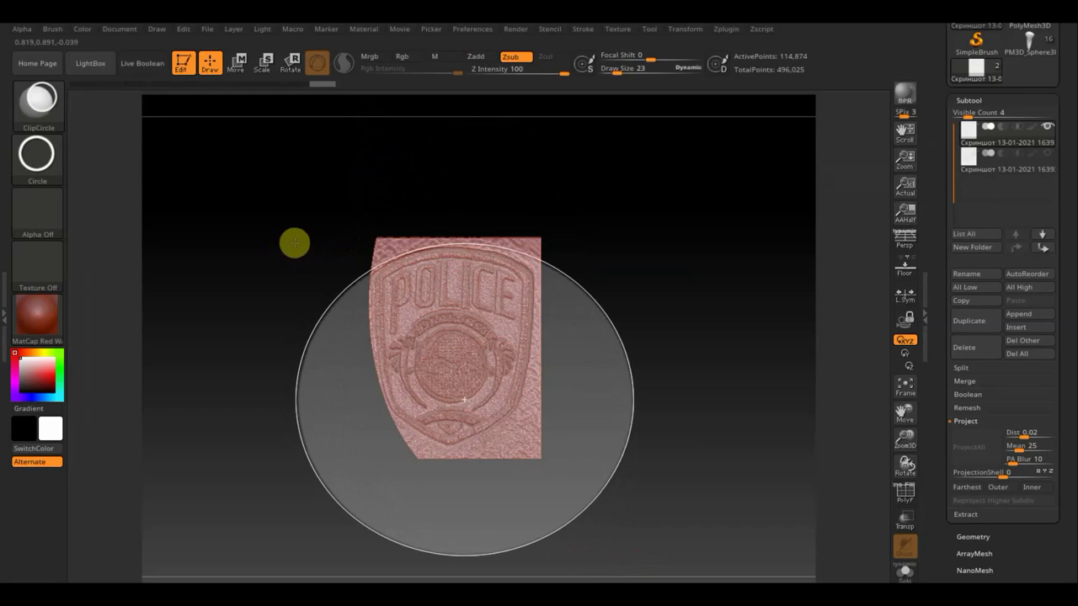
ctrl+shift+drag(295, 244, 295, 242)
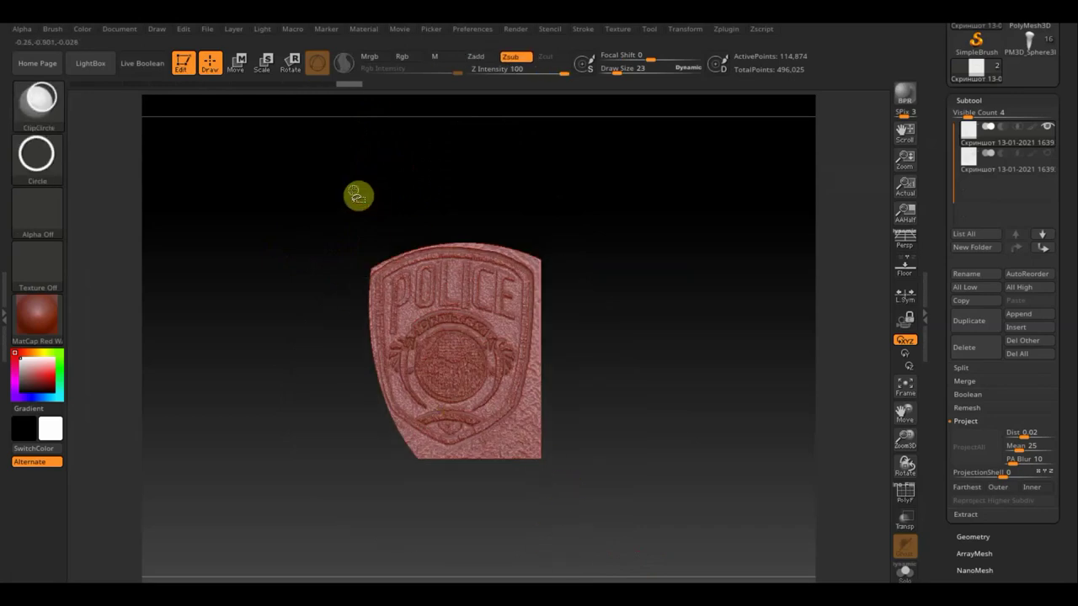
mouse_move(358, 195)
ctrl+shift+mouse_down()
mouse_move(562, 457)
mouse_move(574, 449)
mouse_move(562, 446)
ctrl+shift+mouse_up()
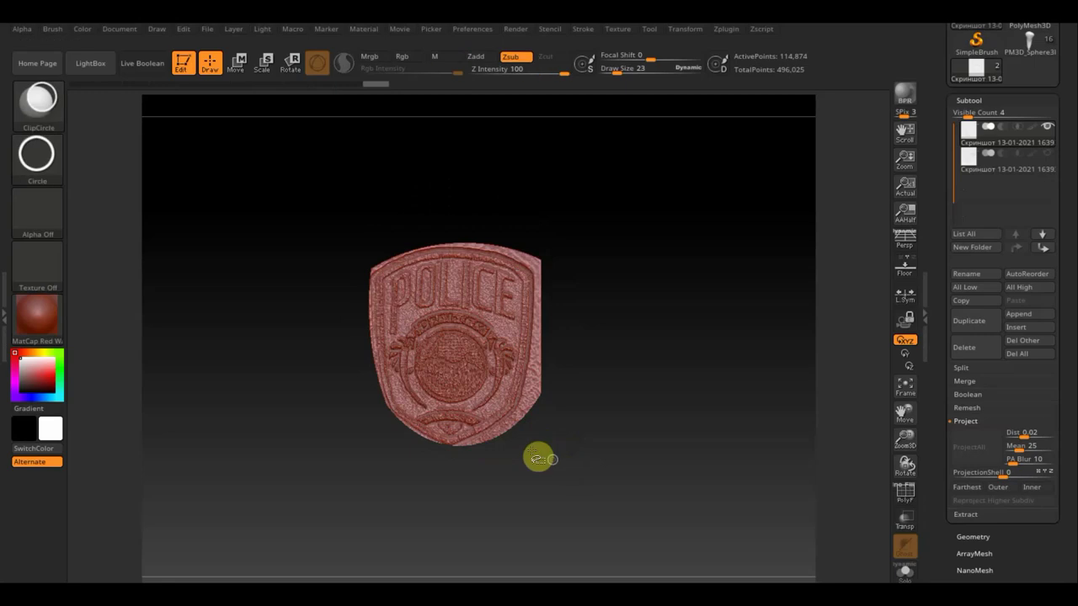
mouse_move(577, 563)
ctrl+shift+mouse_down()
mouse_move(469, 351)
mouse_move(356, 243)
mouse_move(296, 267)
mouse_move(300, 243)
mouse_move(447, 320)
mouse_move(513, 491)
mouse_move(530, 493)
mouse_move(486, 540)
mouse_move(533, 488)
mouse_move(517, 486)
mouse_move(590, 493)
mouse_move(527, 467)
mouse_move(534, 524)
mouse_move(513, 517)
mouse_move(544, 493)
mouse_move(537, 474)
mouse_move(542, 481)
mouse_move(525, 467)
mouse_move(498, 471)
mouse_move(534, 473)
ctrl+shift+mouse_up()
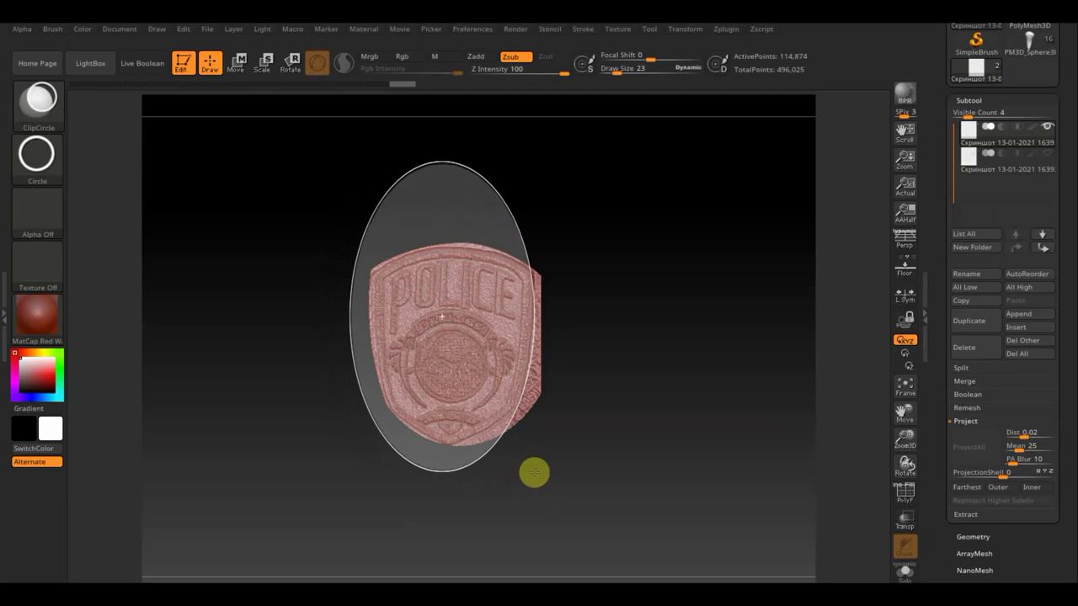
ctrl+shift+drag(534, 473, 536, 474)
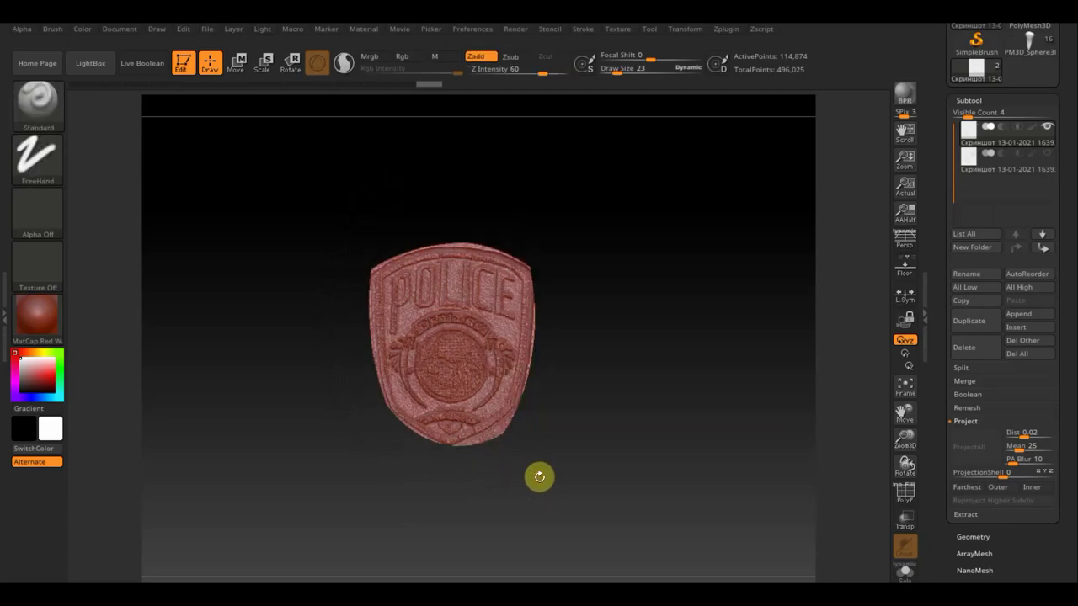
Step: Clip the remaining sides and edges into a rounded shield outline, checking it from the side
mouse_move(324, 168)
ctrl+shift+mouse_down()
mouse_move(527, 443)
mouse_move(549, 446)
mouse_move(544, 426)
ctrl+shift+mouse_up()
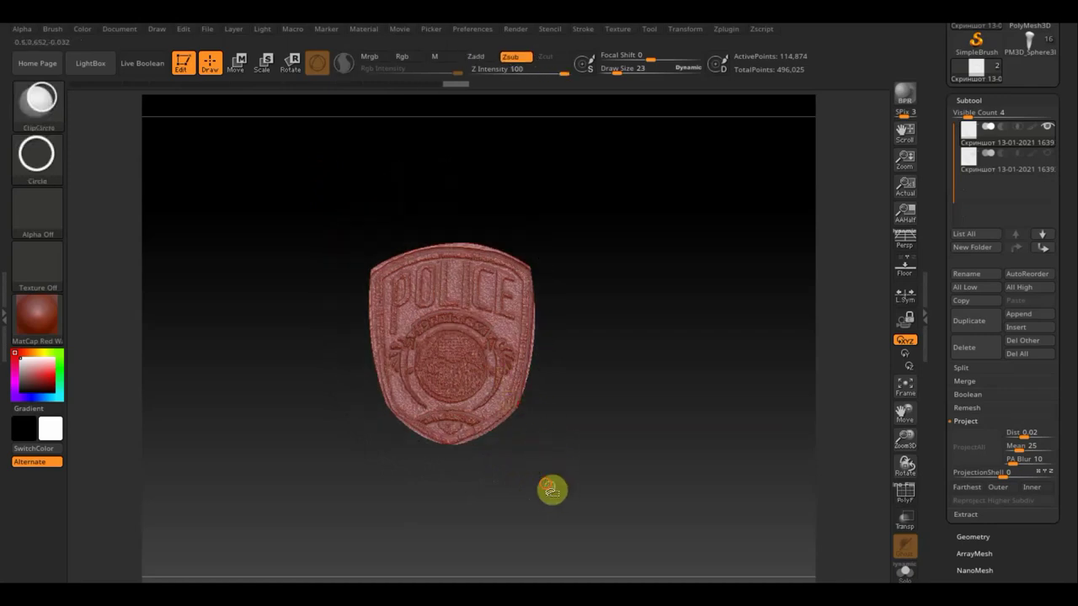
mouse_move(551, 487)
ctrl+shift+mouse_down()
mouse_move(365, 272)
mouse_move(284, 274)
mouse_move(324, 255)
mouse_move(320, 243)
ctrl+shift+mouse_up()
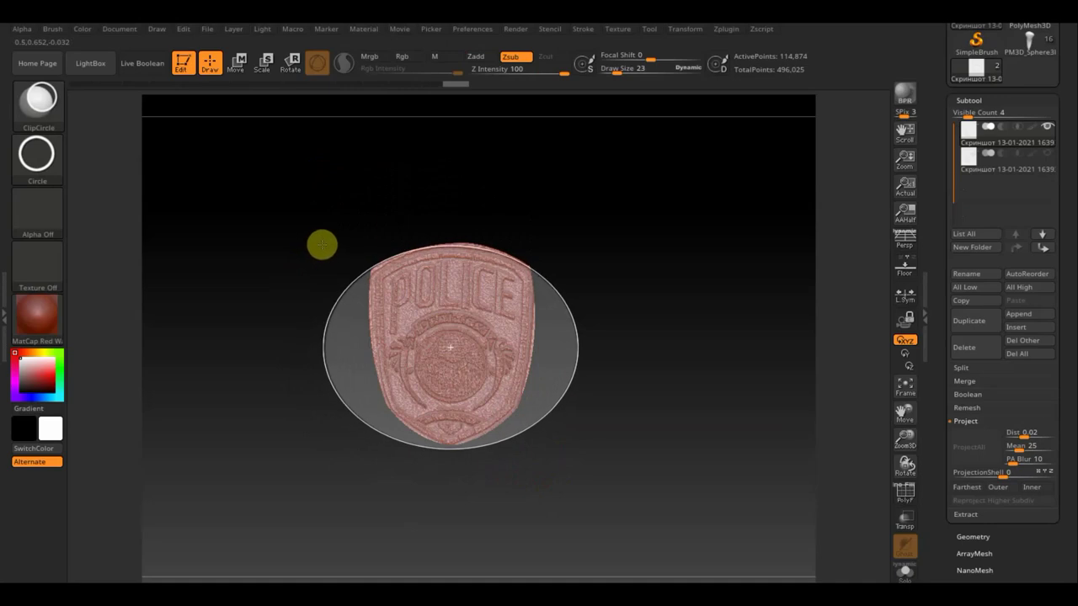
ctrl+shift+drag(322, 244, 322, 244)
mouse_move(318, 190)
ctrl+shift+mouse_down()
mouse_move(413, 274)
mouse_move(512, 469)
mouse_move(517, 510)
mouse_move(534, 495)
mouse_move(501, 488)
mouse_move(533, 482)
ctrl+shift+mouse_up()
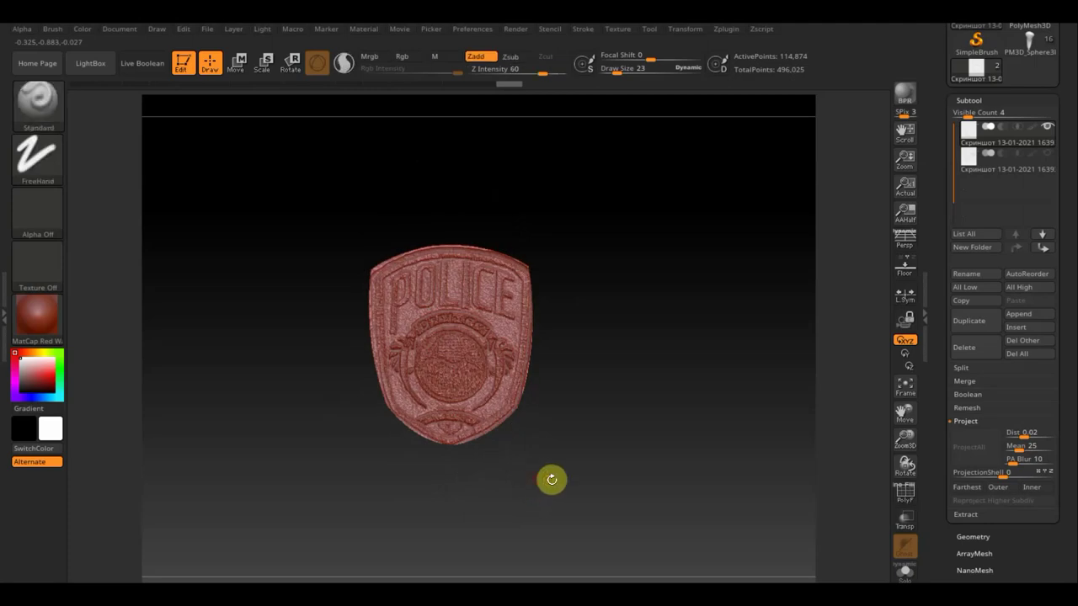
mouse_move(486, 356)
ctrl+shift+mouse_down()
mouse_move(365, 219)
mouse_move(368, 144)
ctrl+shift+mouse_up()
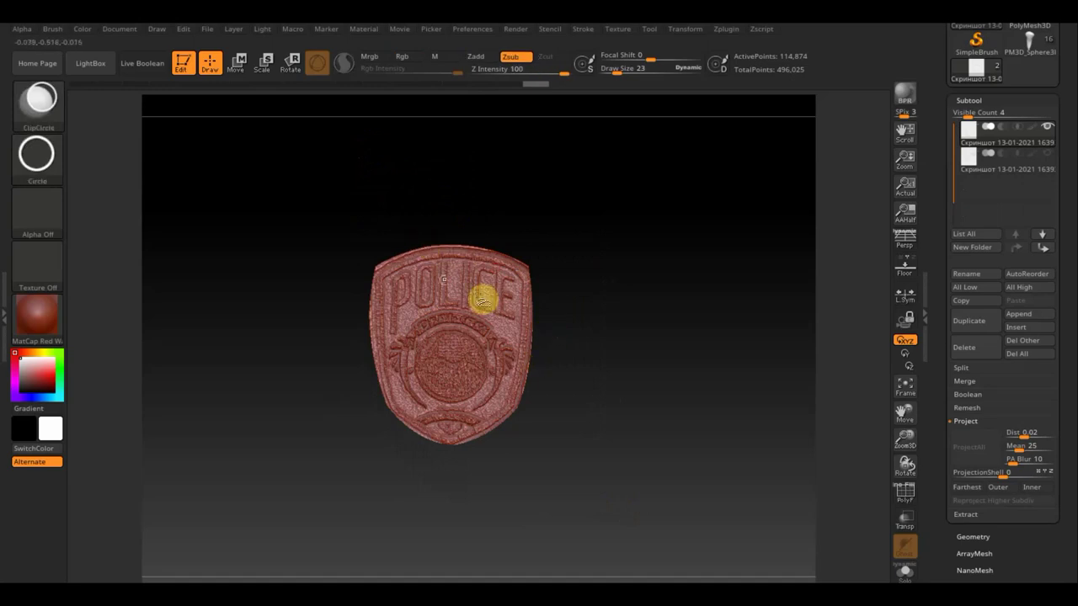
mouse_move(640, 344)
mouse_down()
mouse_move(565, 371)
mouse_move(589, 365)
mouse_move(589, 378)
mouse_up()
click(238, 68)
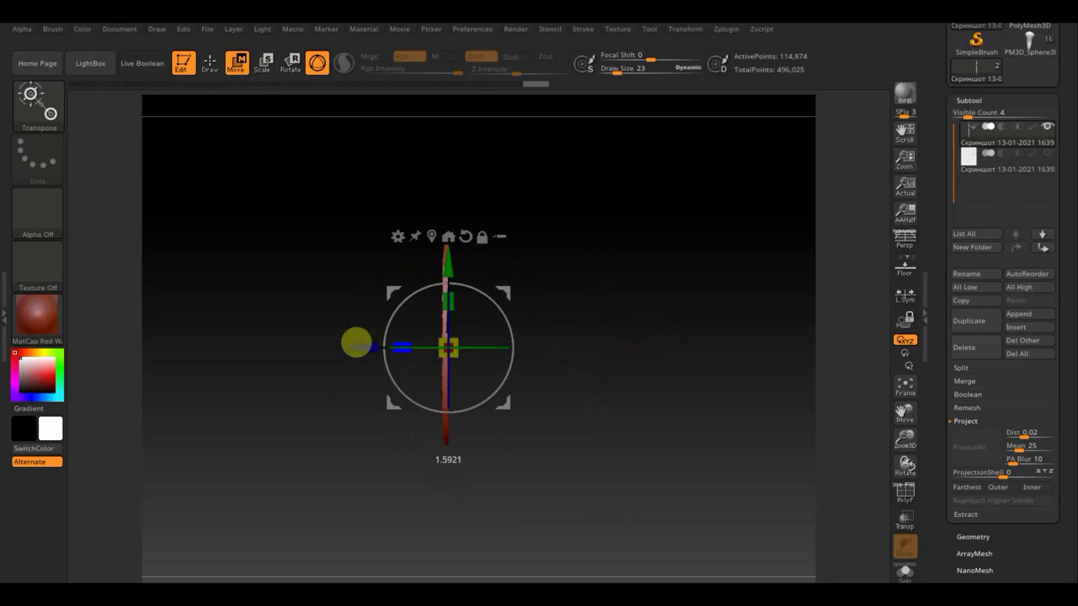
click(216, 73)
mouse_move(581, 430)
mouse_down()
mouse_move(598, 438)
mouse_move(606, 406)
mouse_move(654, 399)
mouse_move(675, 436)
mouse_move(635, 450)
mouse_move(652, 457)
mouse_move(639, 469)
mouse_move(705, 463)
mouse_up()
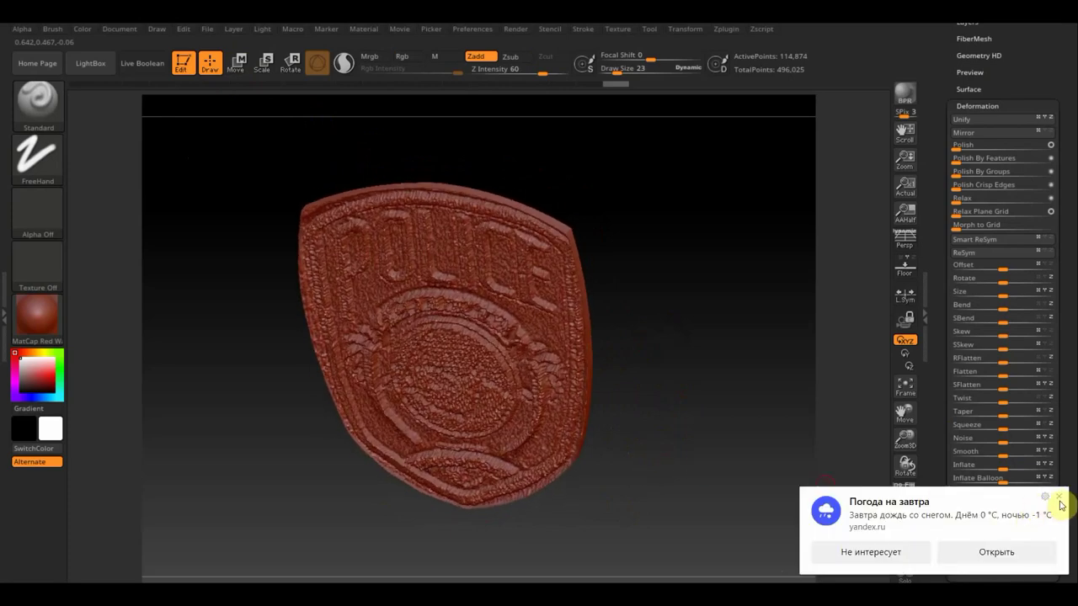
click(1060, 497)
mouse_move(828, 464)
mouse_down()
mouse_move(777, 414)
mouse_move(760, 423)
mouse_move(790, 345)
mouse_move(789, 256)
mouse_up()
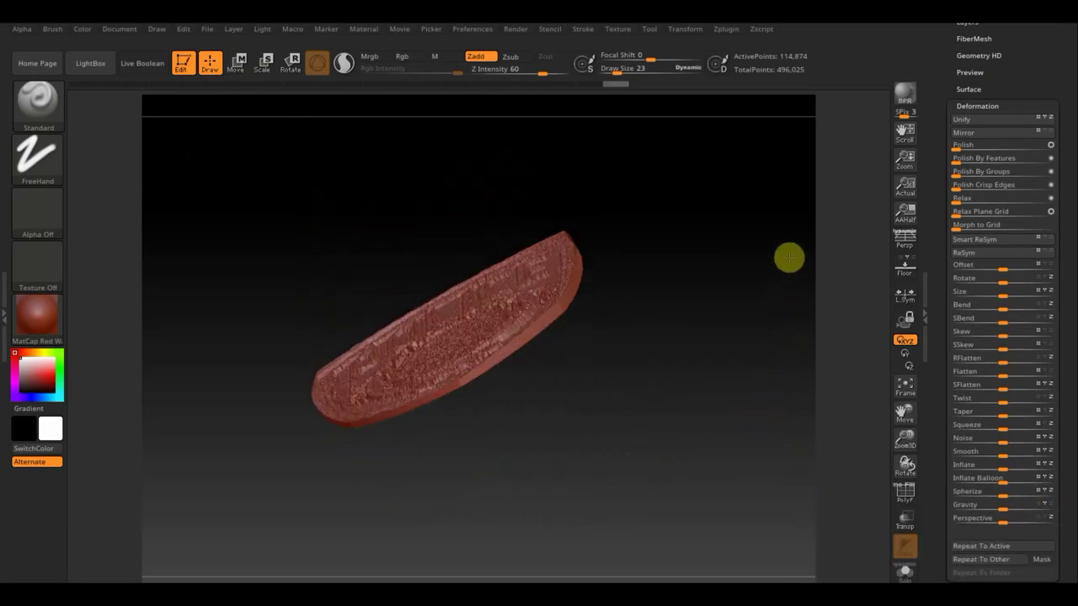
click(240, 60)
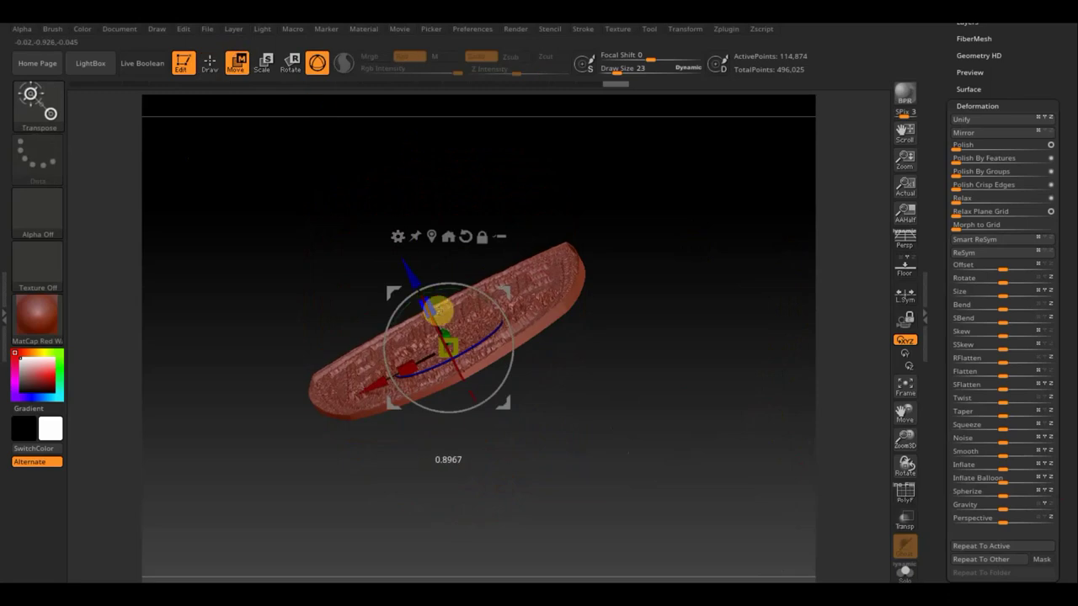
mouse_move(621, 294)
mouse_down()
mouse_move(642, 418)
mouse_move(664, 407)
mouse_move(655, 387)
mouse_move(686, 371)
mouse_move(651, 351)
mouse_move(725, 362)
mouse_up()
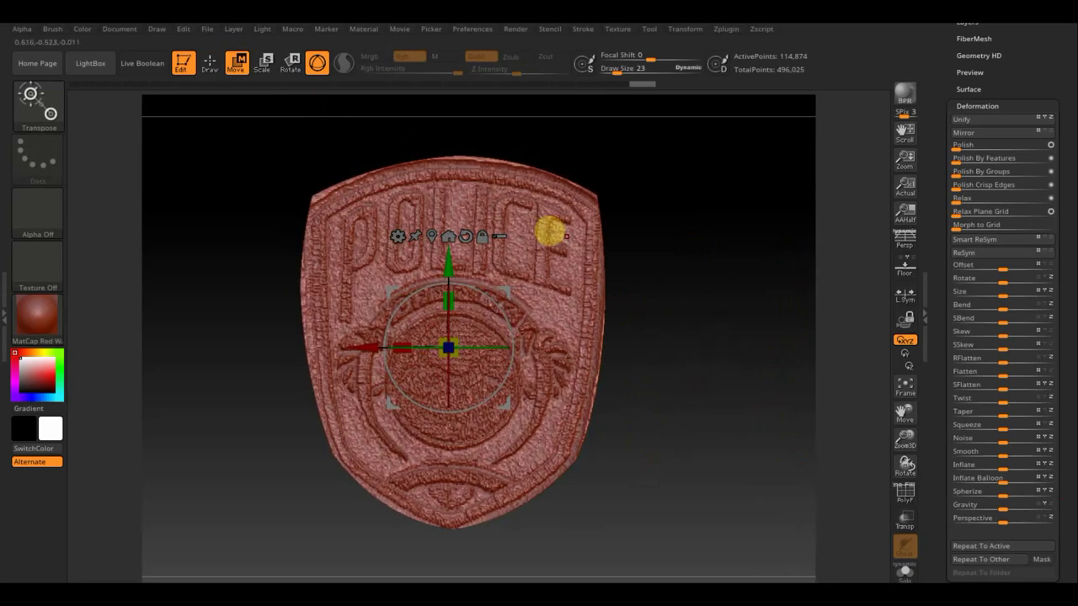
click(216, 67)
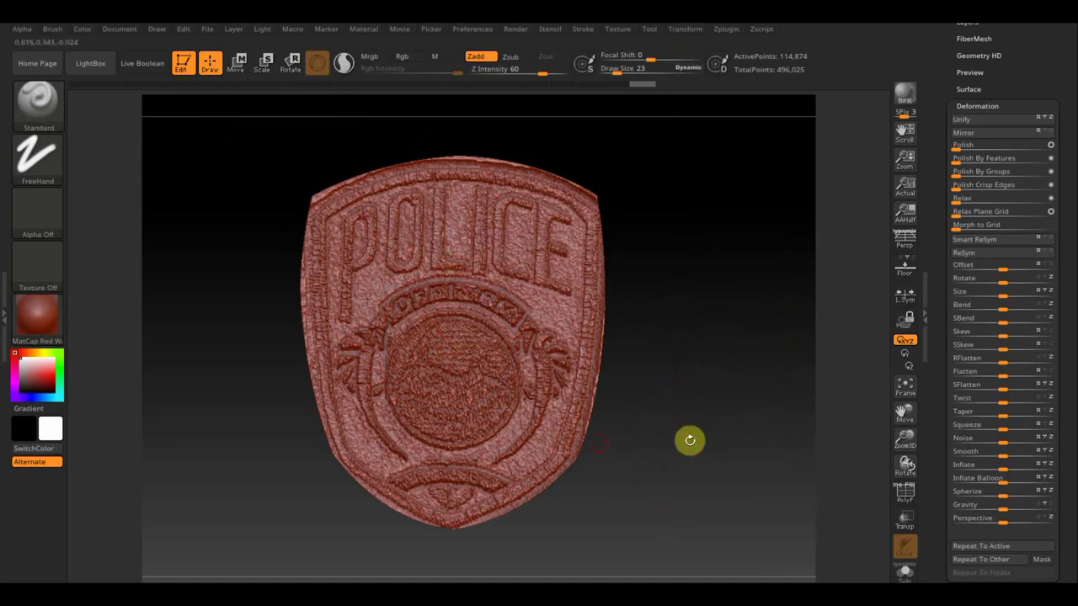
Step: Clip the shield's left edge with a large ClipCircle ellipse, leaving a tapered outline at 99,482 points
key(ctrl+shift)
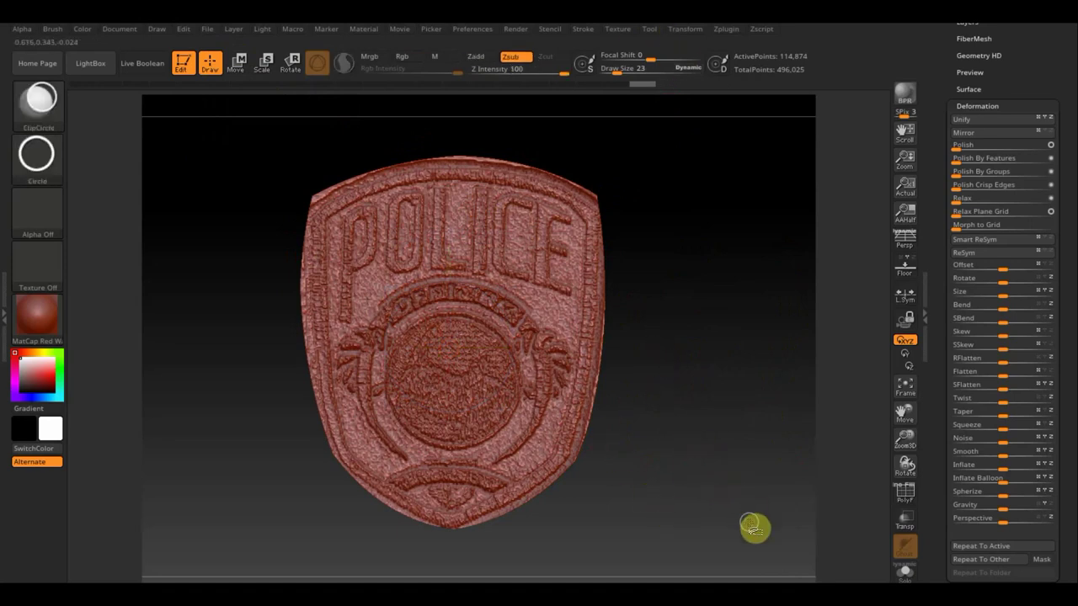
mouse_move(754, 528)
ctrl+shift+mouse_down()
mouse_move(307, 72)
mouse_move(300, 27)
ctrl+shift+mouse_up()
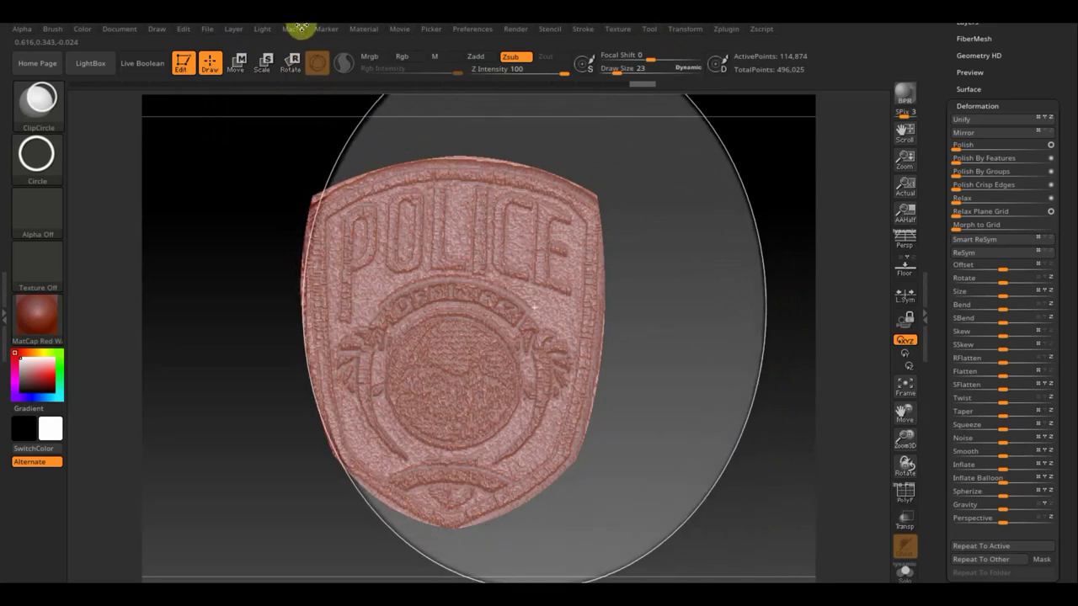
mouse_move(301, 28)
ctrl+shift+mouse_down()
mouse_move(328, 28)
mouse_move(303, 26)
ctrl+shift+mouse_up()
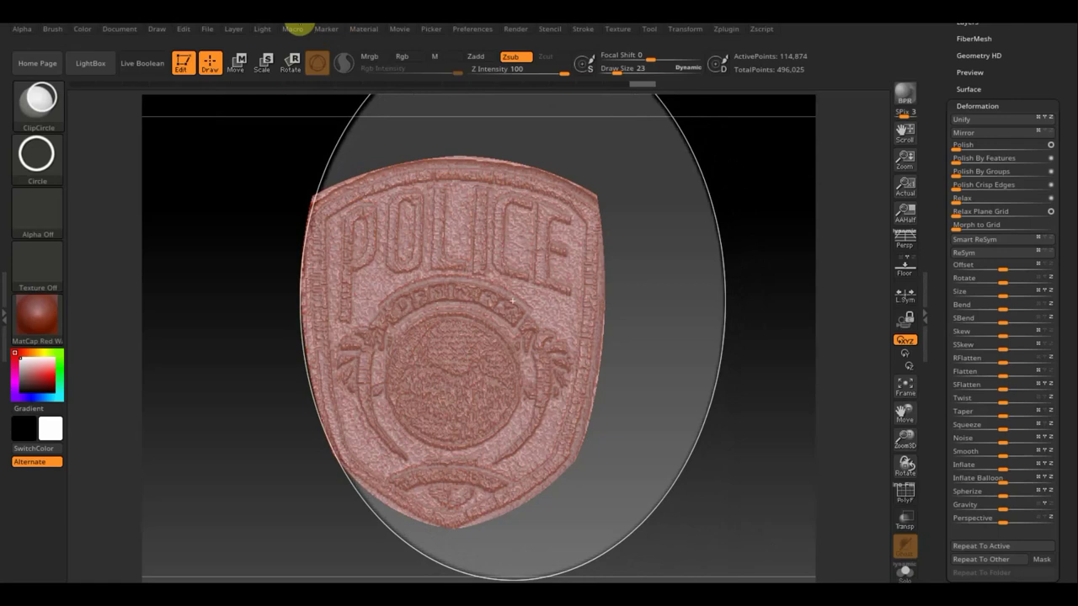
ctrl+shift+drag(300, 28, 303, 30)
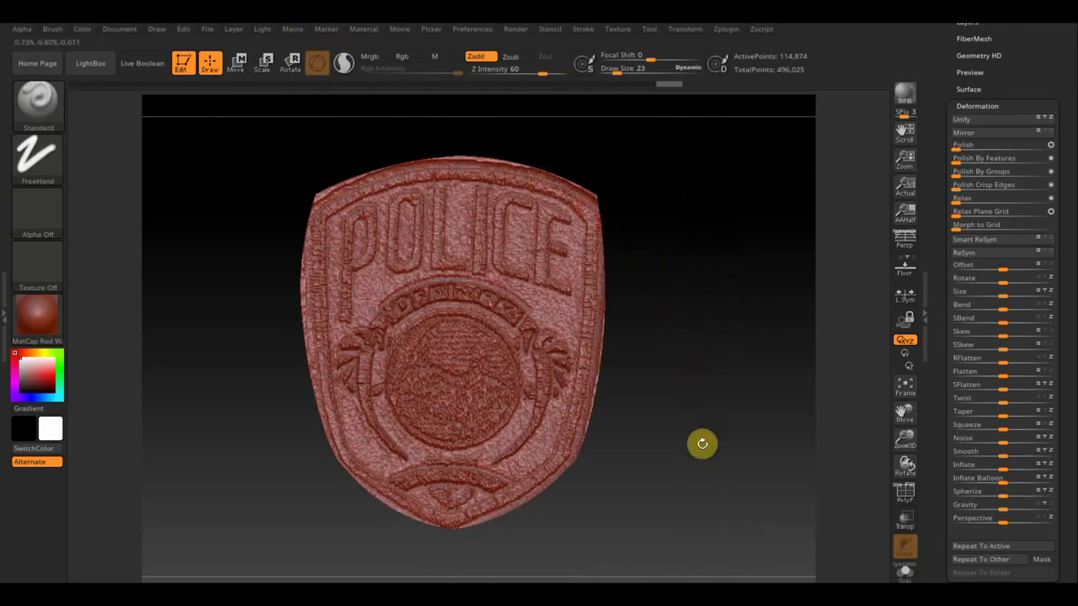
alt+drag(704, 445, 693, 393)
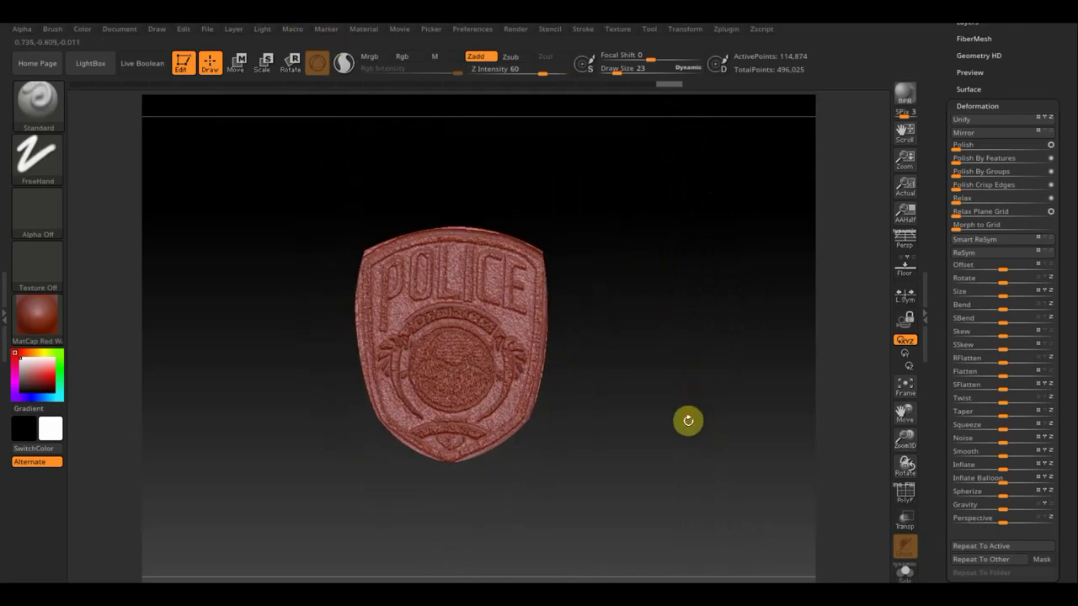
key(ctrl+shift)
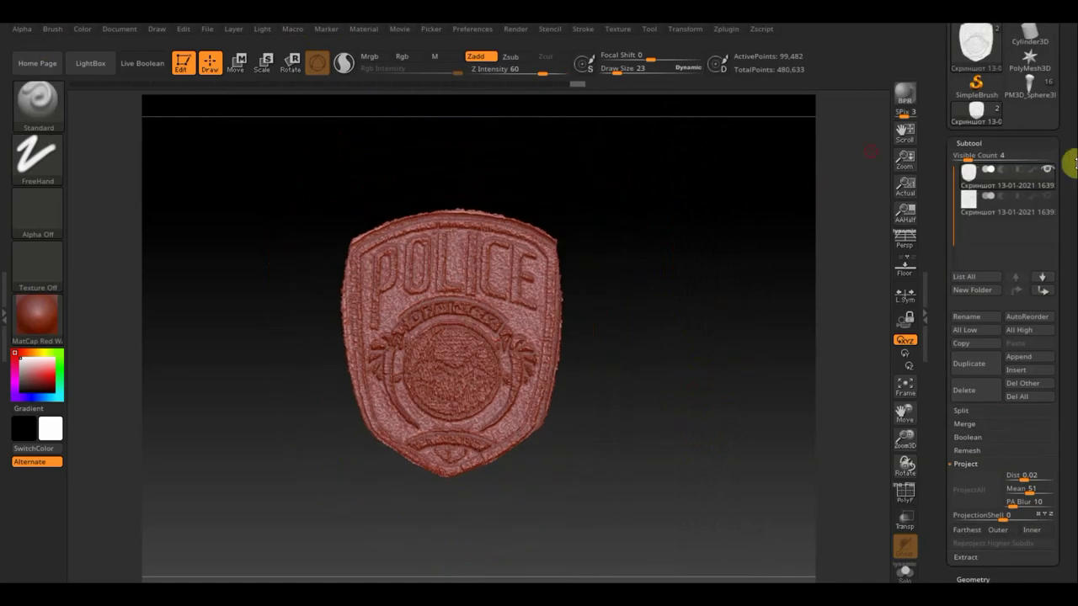
Step: Delete the leftover rectangular plane subtool
click(988, 211)
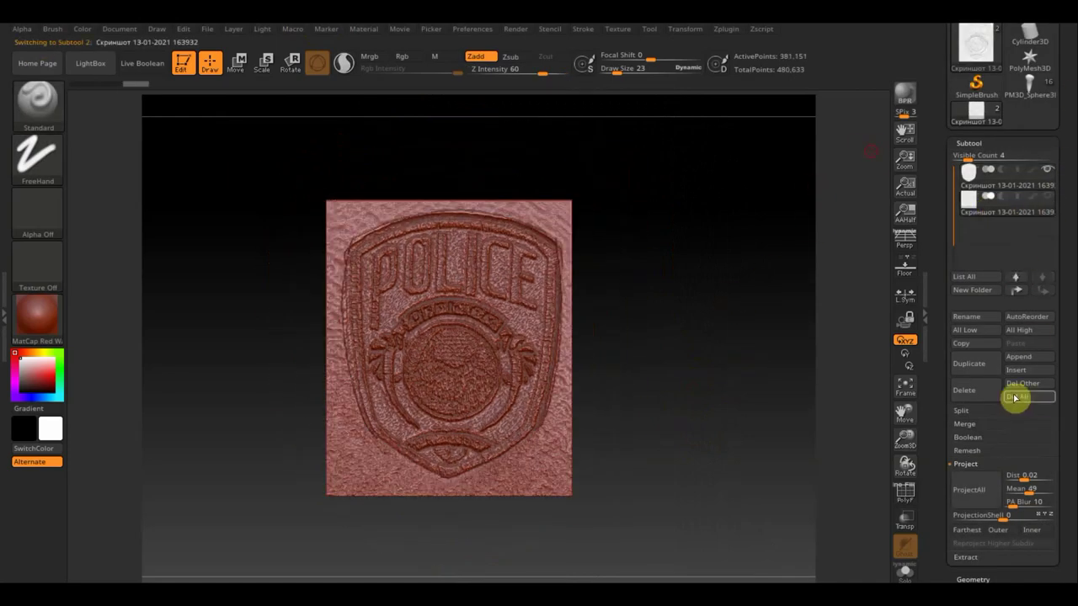
click(980, 392)
click(843, 419)
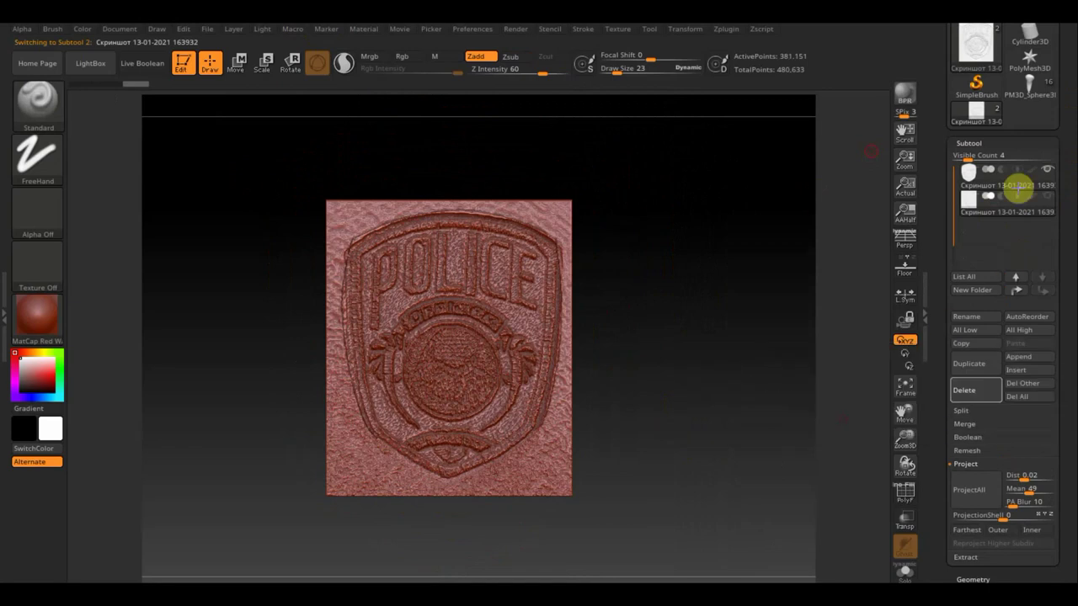
Step: Append the POLICE badge tool to the bull character and make it the active subtool
click(1030, 84)
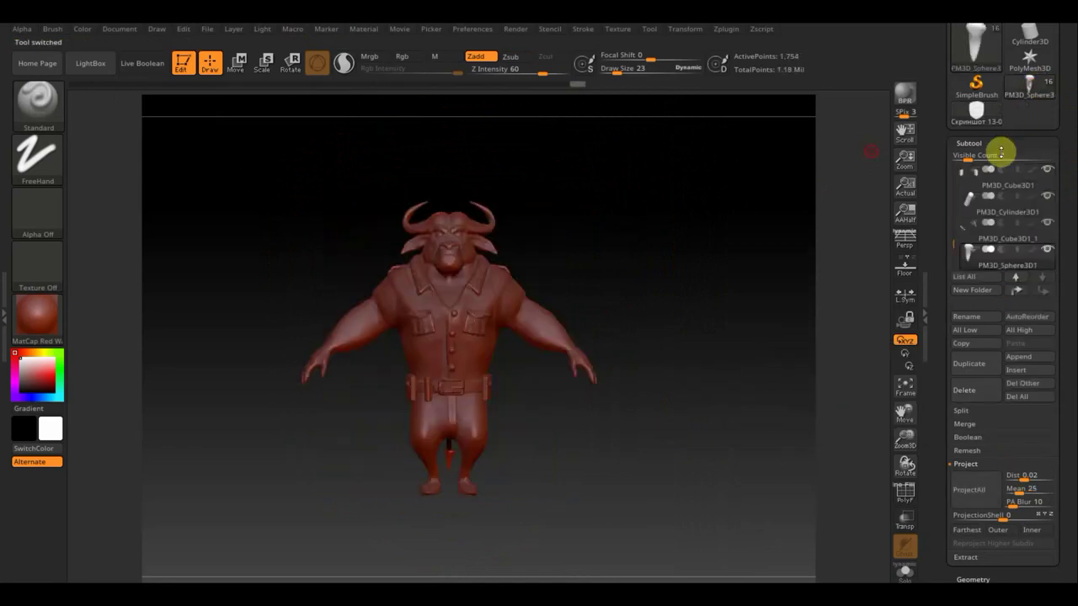
click(1025, 362)
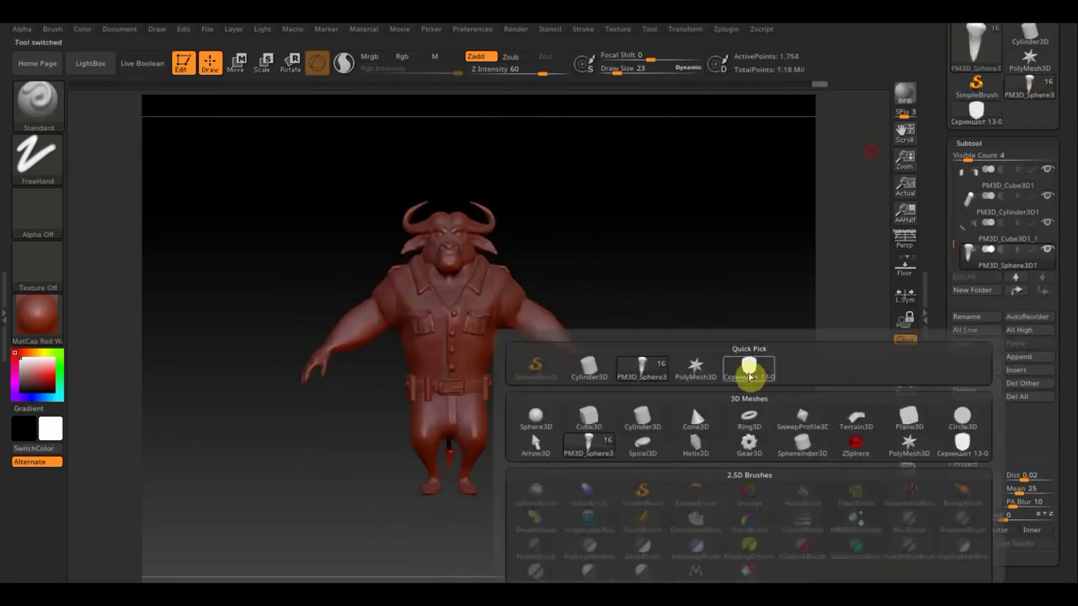
click(750, 365)
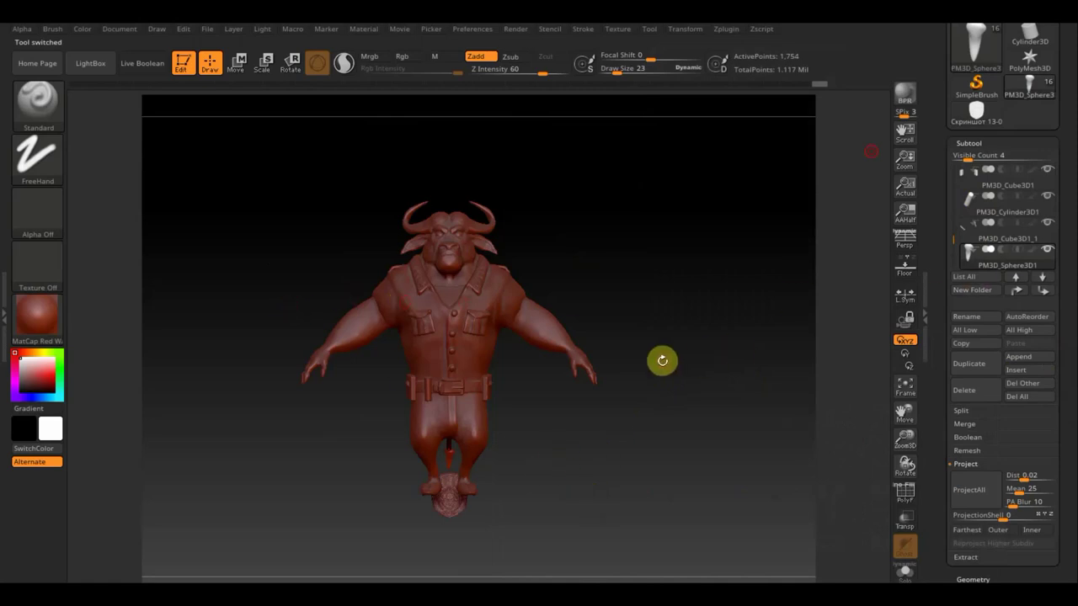
key(n)
click(859, 453)
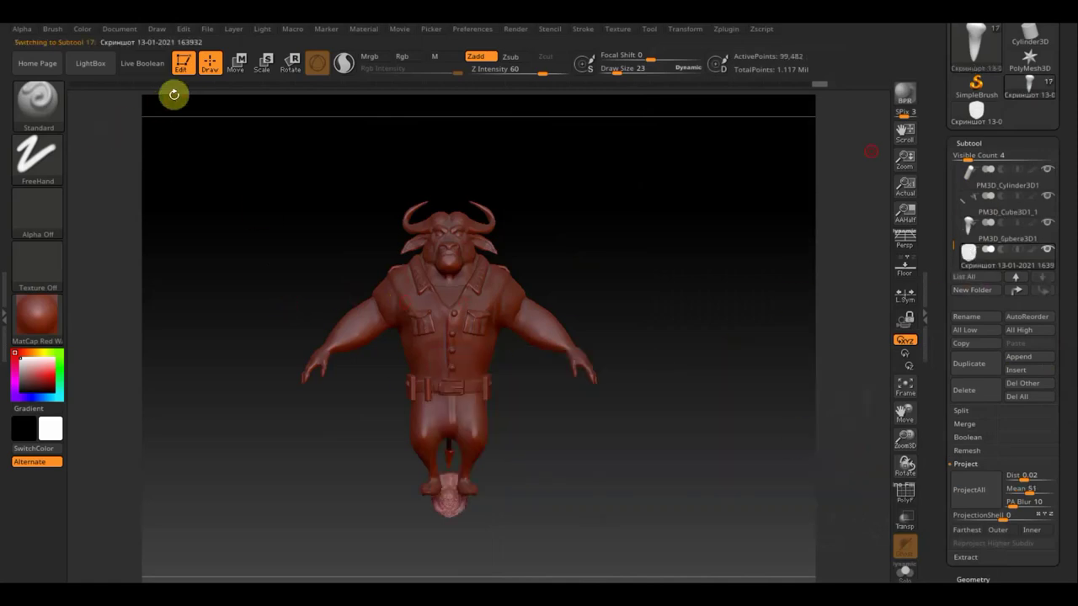
Step: Move the badge up from the bull's feet toward the chest and scale it larger
click(239, 62)
mouse_move(448, 269)
mouse_down()
mouse_move(312, 160)
mouse_move(320, 113)
mouse_move(349, 107)
mouse_up()
drag(373, 185, 224, 187)
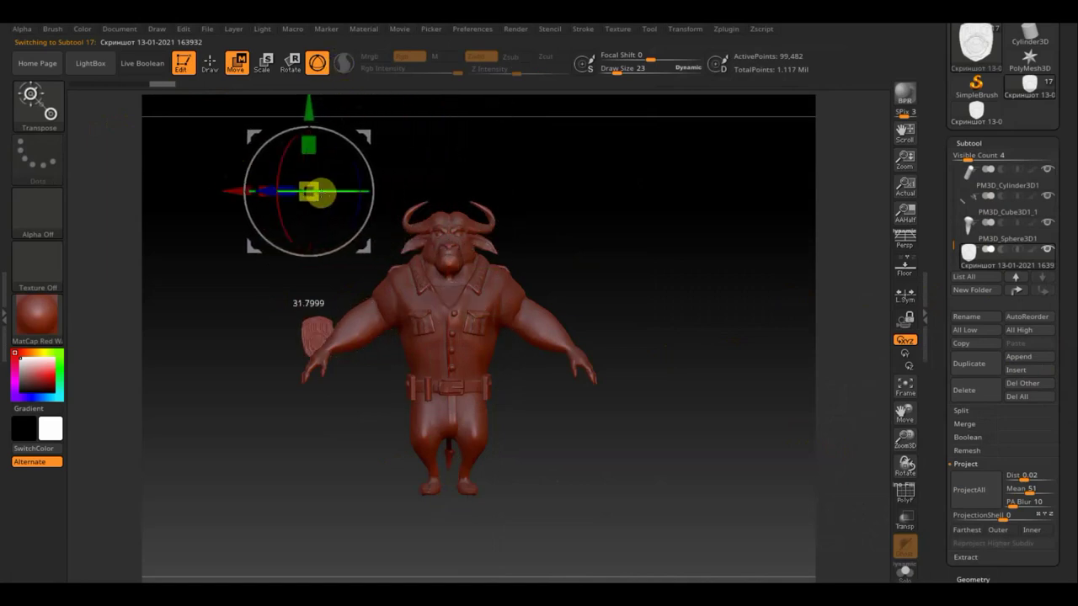
drag(322, 192, 281, 197)
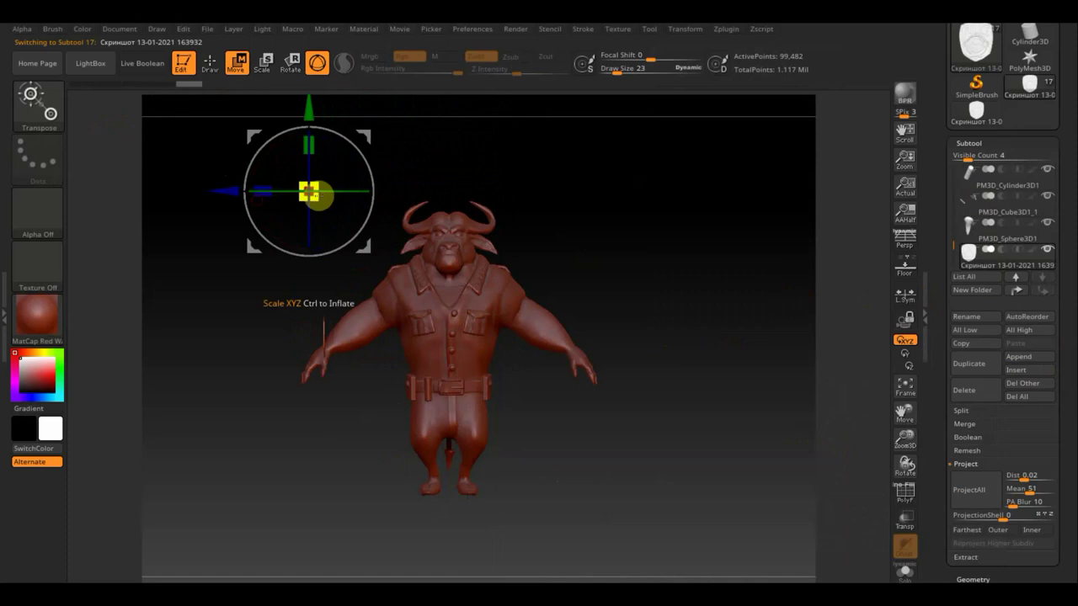
drag(366, 159, 378, 205)
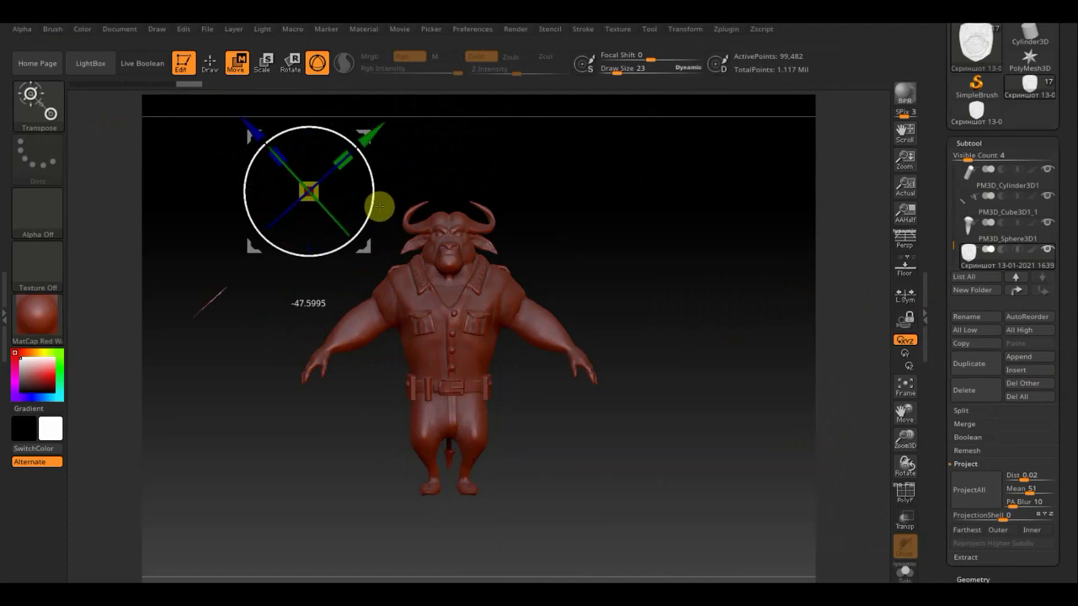
mouse_move(360, 133)
mouse_down()
mouse_move(464, 132)
mouse_move(529, 108)
mouse_up()
Step: Rotate and shift the badge onto the bull's shoulder and upper arm
mouse_move(640, 262)
mouse_down()
mouse_move(710, 315)
mouse_move(665, 448)
mouse_move(721, 549)
mouse_up()
alt+drag(663, 199, 660, 448)
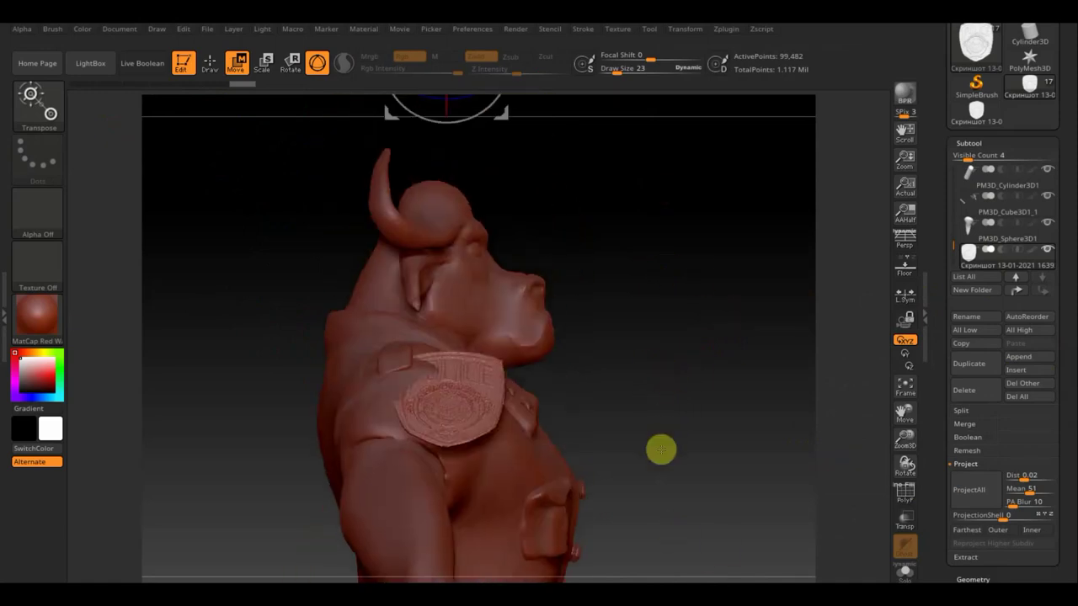
mouse_move(662, 405)
alt+mouse_down()
mouse_move(645, 235)
mouse_move(575, 262)
mouse_move(587, 291)
mouse_move(662, 202)
mouse_move(691, 404)
alt+mouse_up()
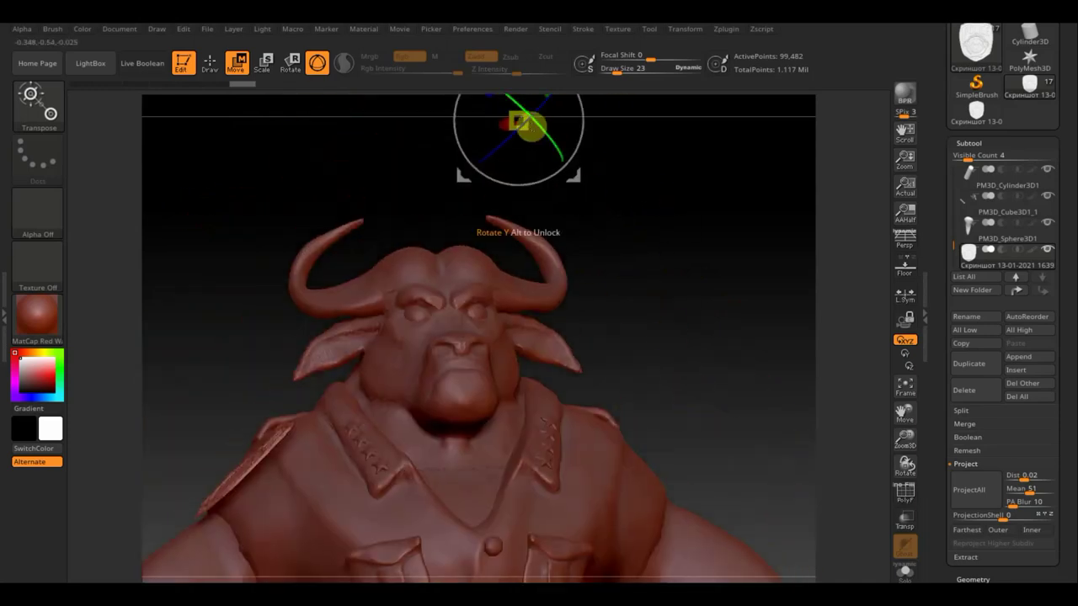
drag(512, 119, 516, 120)
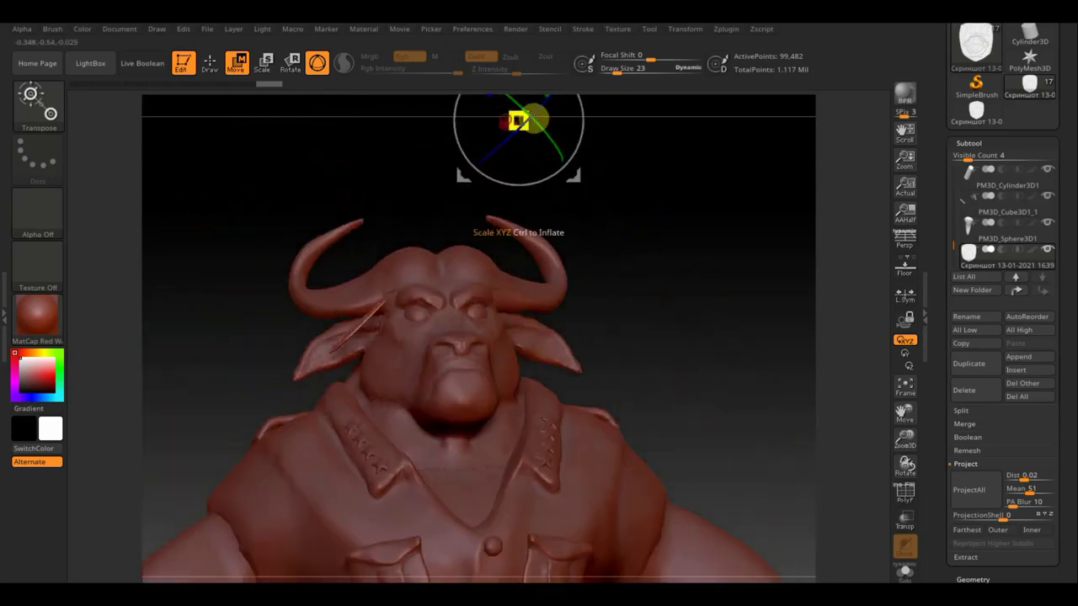
click(361, 295)
alt+drag(361, 295, 330, 331)
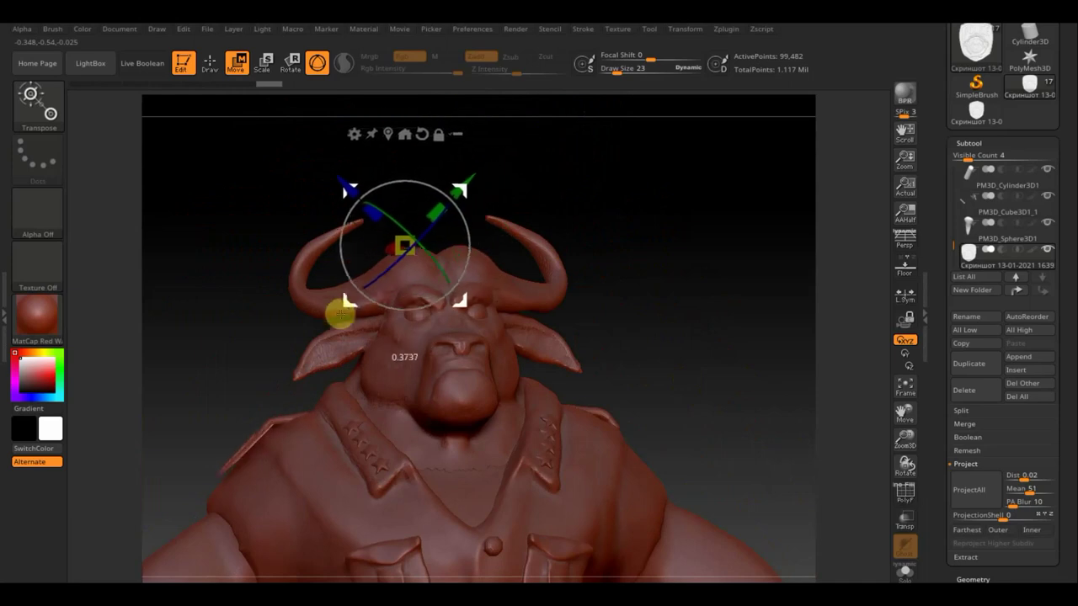
mouse_move(609, 332)
mouse_down()
mouse_move(664, 371)
mouse_move(687, 404)
mouse_move(634, 395)
mouse_move(656, 333)
mouse_move(643, 320)
mouse_up()
mouse_move(452, 233)
mouse_down()
mouse_move(454, 241)
mouse_move(533, 224)
mouse_move(450, 226)
mouse_up()
drag(345, 212, 337, 204)
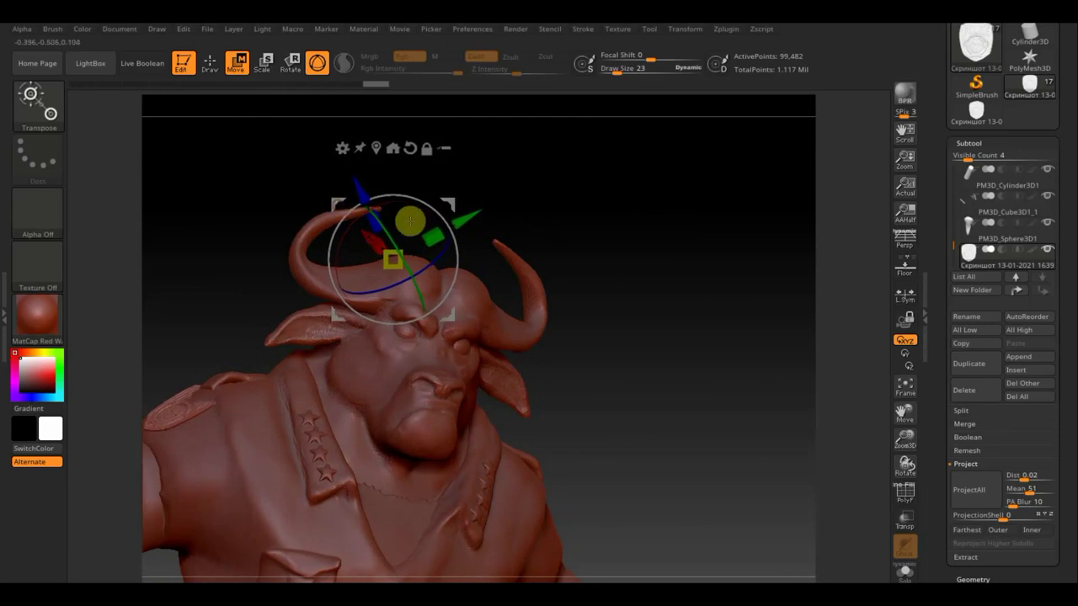
Step: Nudge the badge along X, tilt it and shift it slightly up and left
mouse_move(626, 279)
mouse_down()
mouse_move(655, 363)
mouse_move(628, 368)
mouse_move(640, 385)
mouse_move(625, 372)
mouse_up()
drag(334, 203, 327, 199)
drag(380, 271, 377, 275)
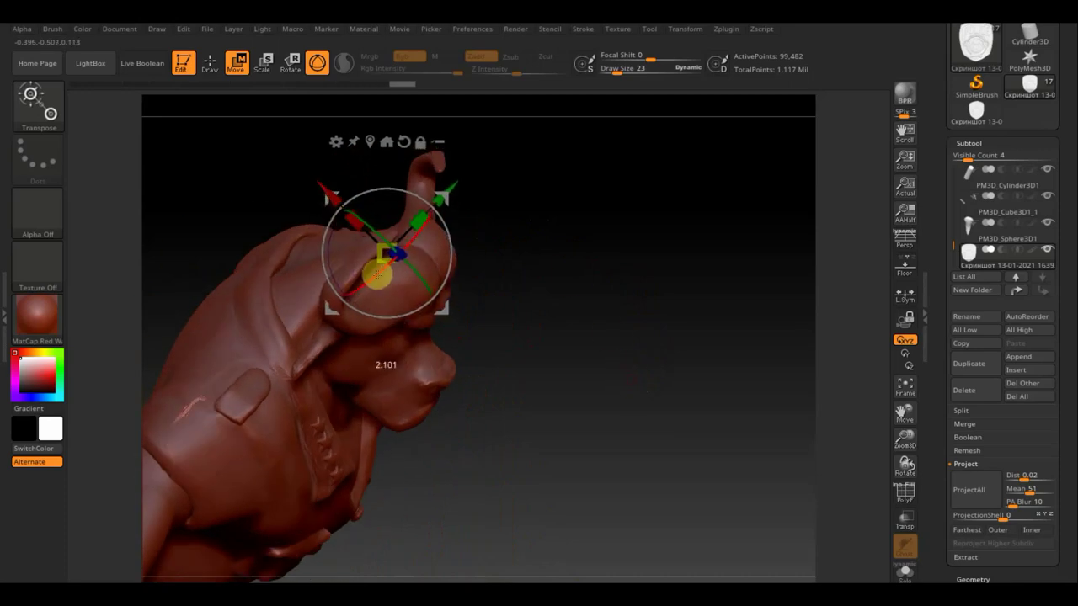
mouse_move(508, 265)
mouse_down()
mouse_move(522, 238)
mouse_move(508, 217)
mouse_up()
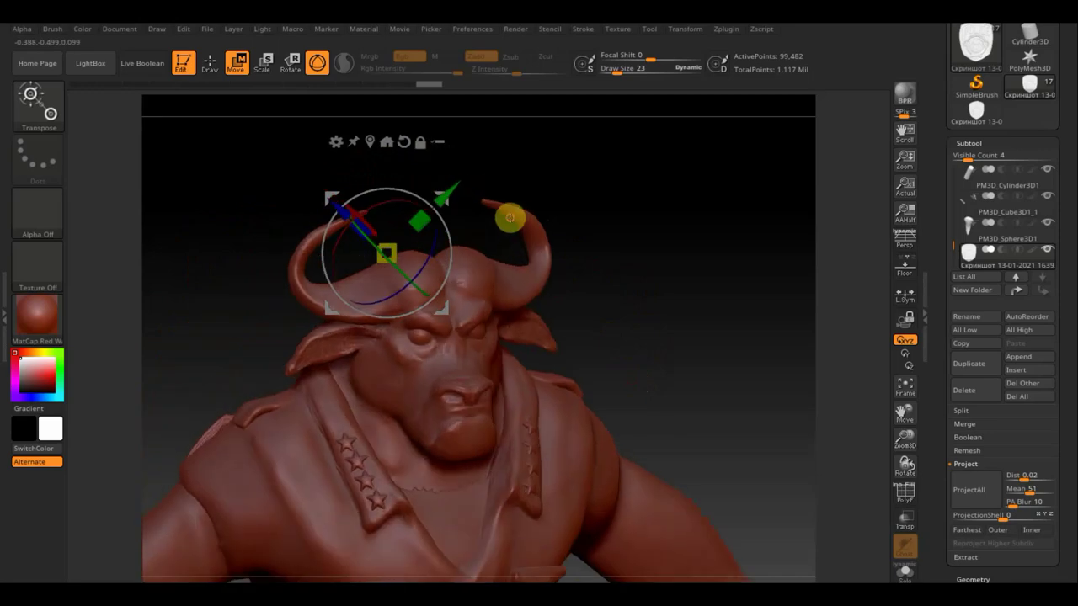
drag(331, 194, 346, 199)
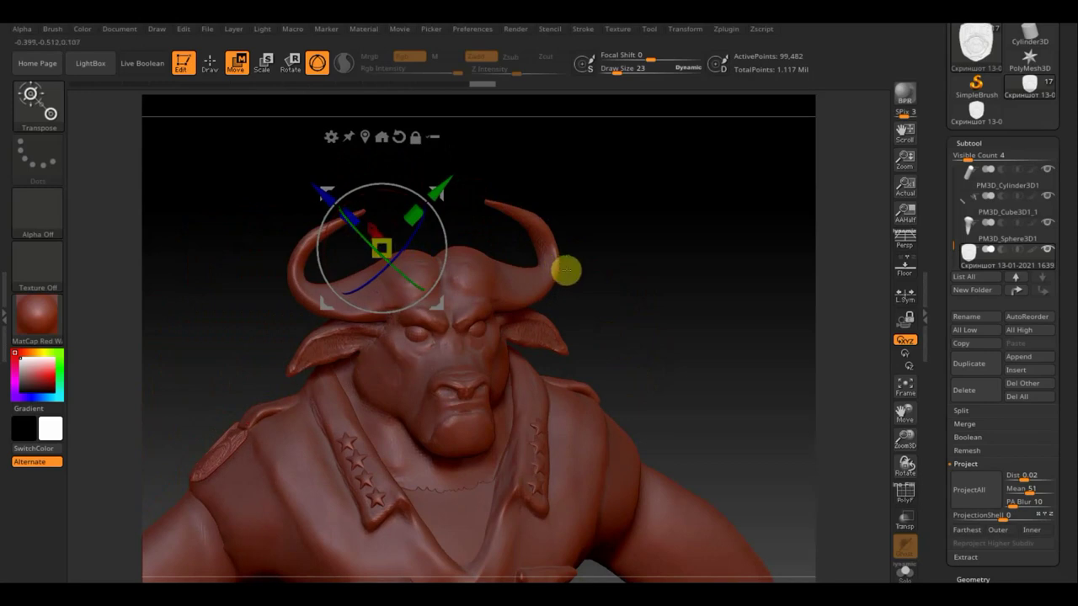
mouse_move(621, 300)
mouse_down()
mouse_move(645, 309)
mouse_move(606, 378)
mouse_move(616, 368)
mouse_move(604, 344)
mouse_up()
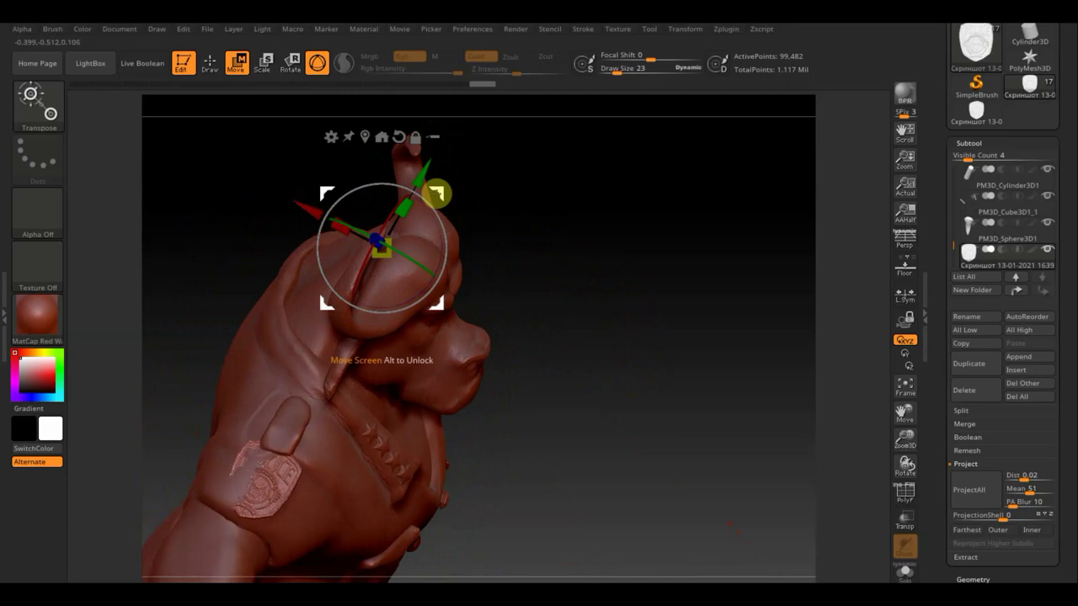
Step: Shrink the badge, slide it down onto the upper-arm sleeve and fine-tune its rotation
drag(421, 172, 417, 181)
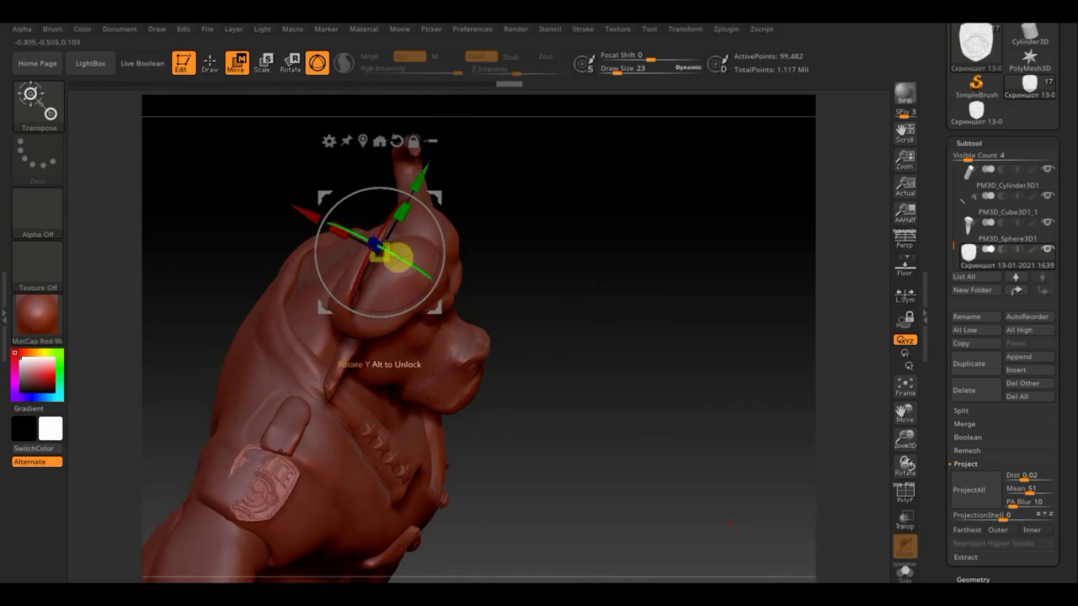
mouse_move(383, 255)
mouse_down()
mouse_move(412, 234)
mouse_move(381, 255)
mouse_up()
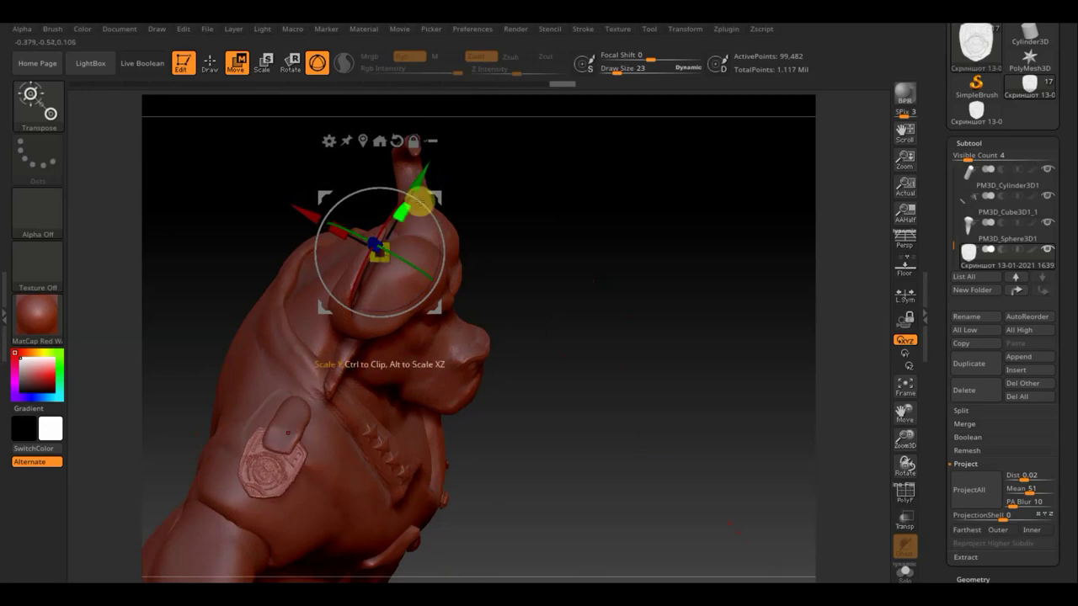
drag(415, 181, 386, 197)
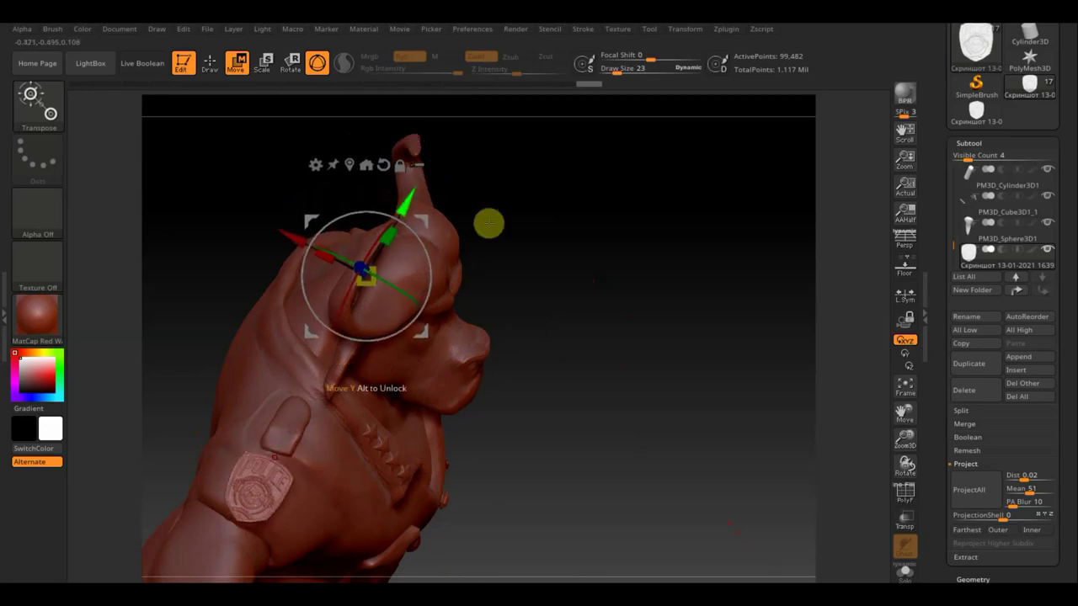
mouse_move(611, 294)
mouse_down()
mouse_move(550, 221)
mouse_move(663, 169)
mouse_move(677, 292)
mouse_move(673, 270)
mouse_up()
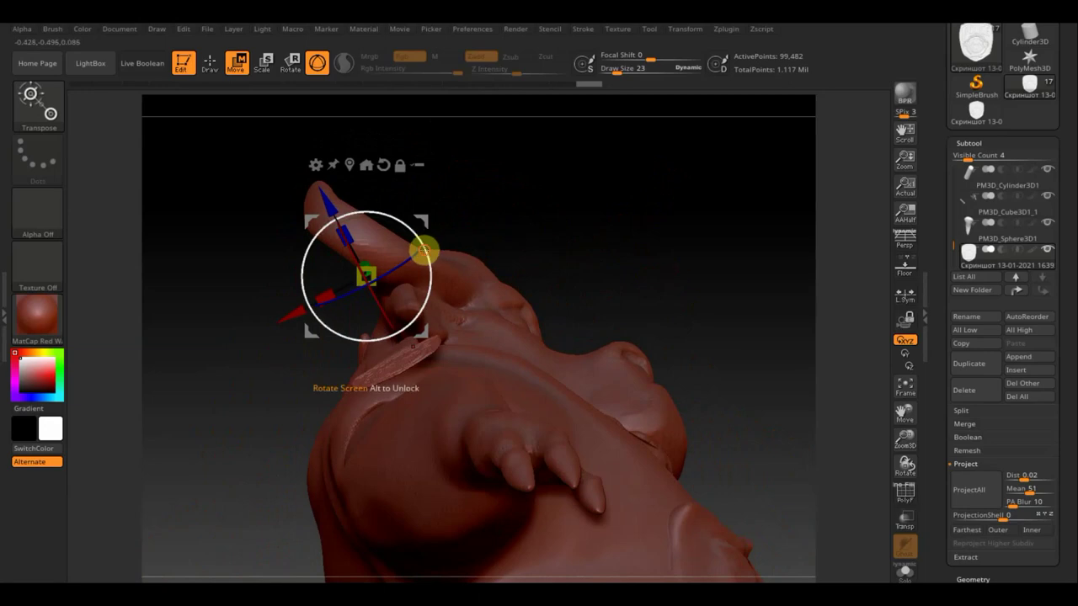
drag(424, 250, 428, 252)
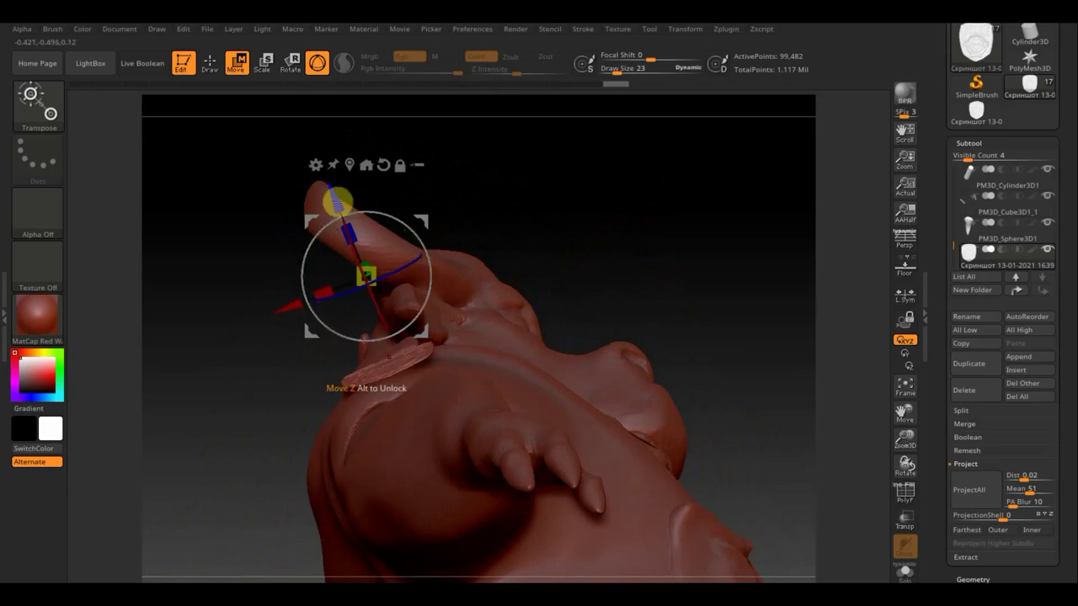
drag(336, 202, 339, 210)
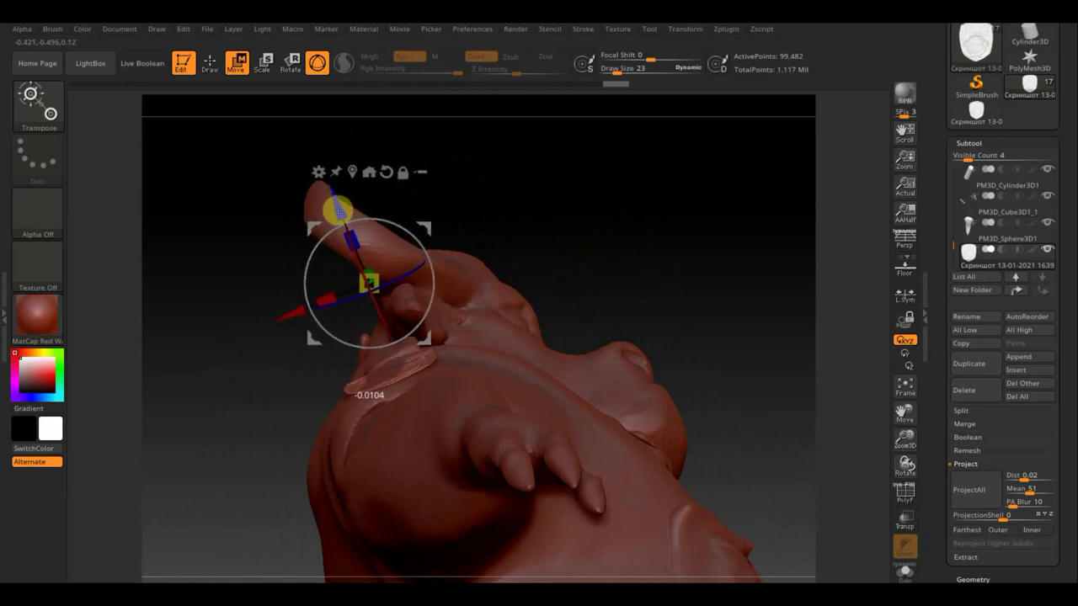
Step: Switch to Draw mode with the Move Elastic brush at draw size 33
click(209, 64)
key(b)
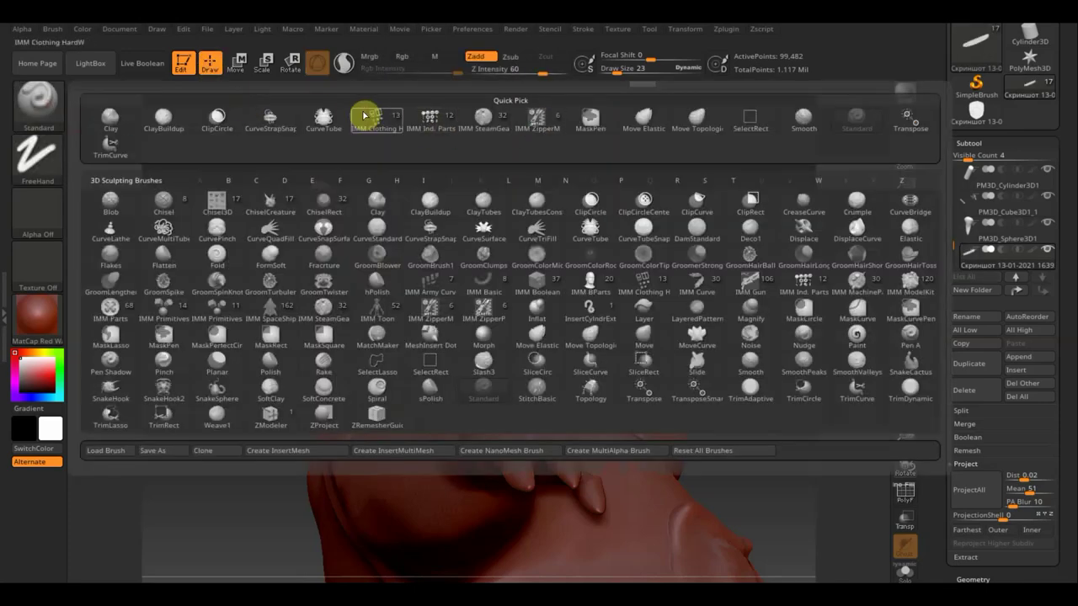
click(657, 124)
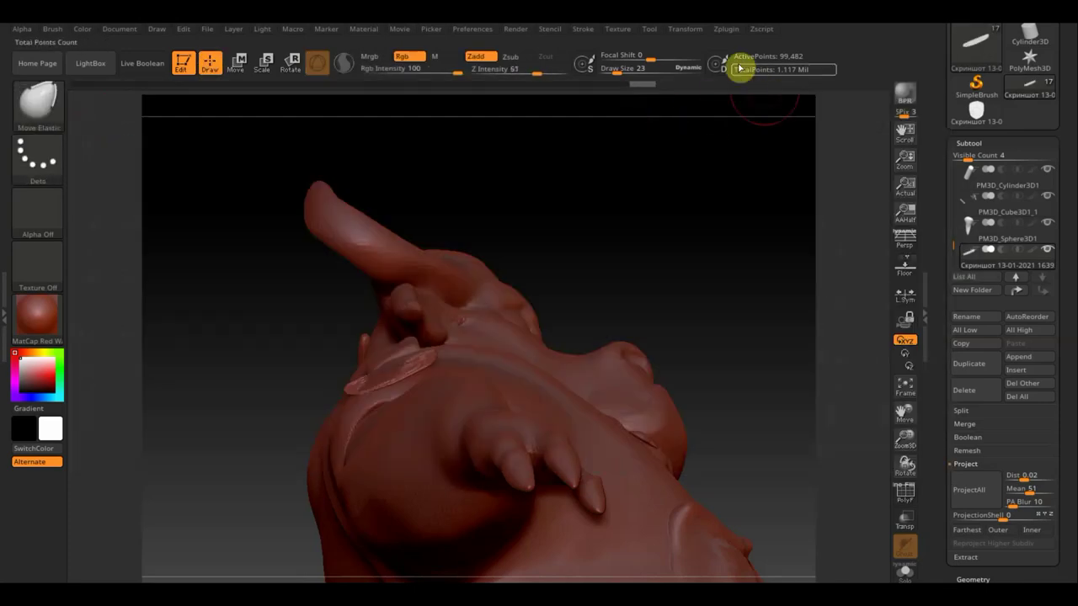
click(619, 69)
text(33)
key(Return)
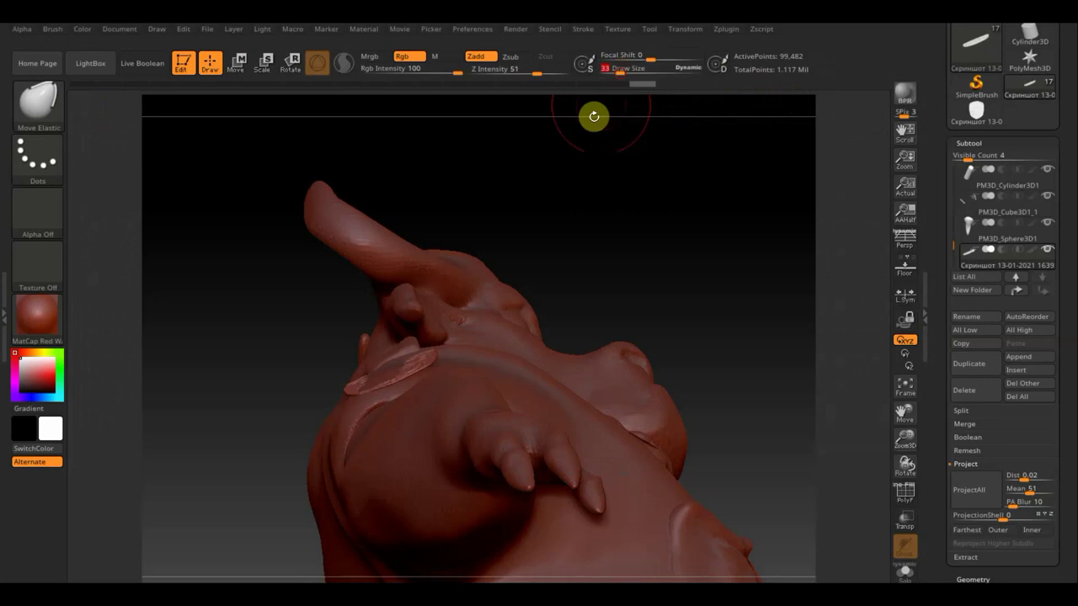
Step: Bend the badge's edge to follow the sleeve's curve and check it from several angles
mouse_move(638, 287)
mouse_down()
mouse_move(659, 275)
mouse_move(321, 386)
mouse_up()
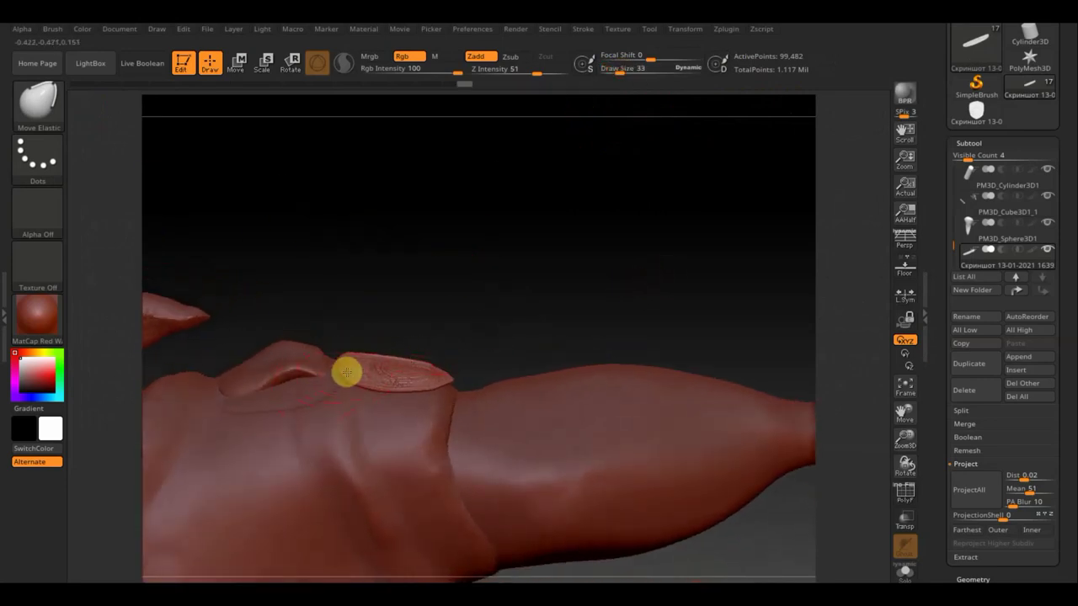
drag(346, 373, 440, 377)
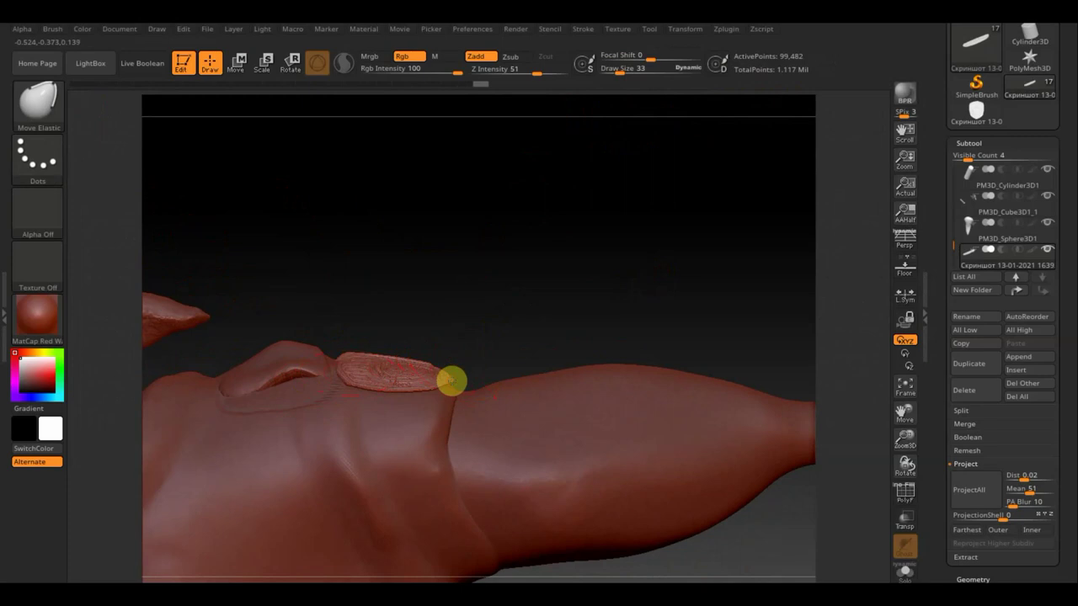
mouse_move(483, 349)
right_down()
mouse_move(474, 339)
mouse_move(442, 356)
mouse_move(528, 345)
right_up()
mouse_move(623, 256)
right_down()
mouse_move(599, 257)
mouse_move(581, 280)
right_up()
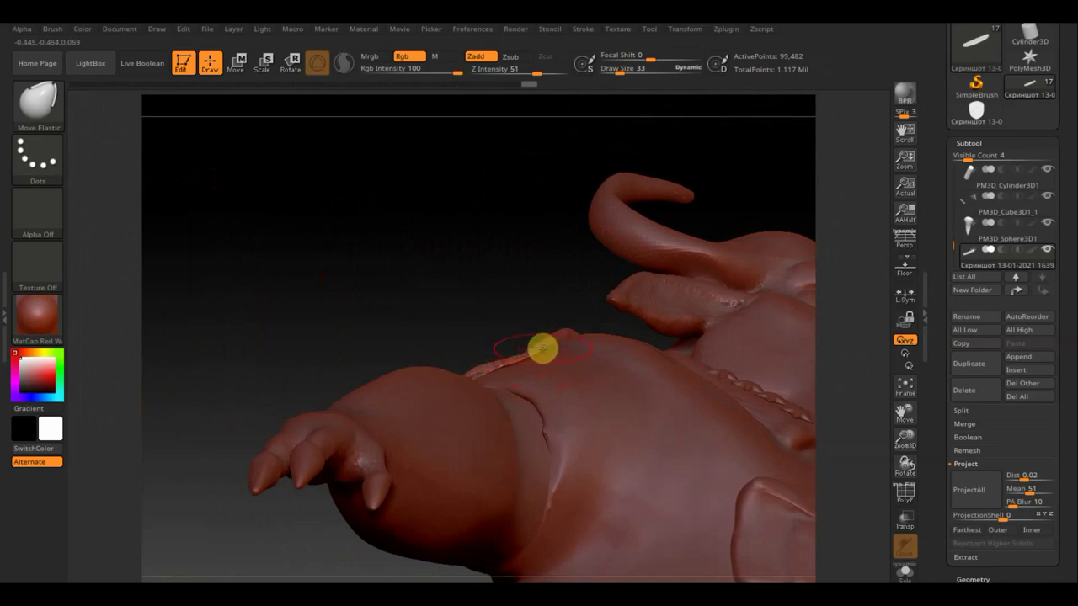
mouse_move(517, 320)
right_down()
mouse_move(471, 303)
mouse_move(491, 320)
mouse_move(527, 247)
mouse_move(508, 315)
mouse_move(475, 358)
mouse_move(458, 351)
mouse_move(484, 331)
mouse_move(361, 298)
mouse_move(482, 335)
right_up()
Step: Make the одежда clothing subtool active, view the starred shoulder and set draw size 19
key(n)
click(461, 373)
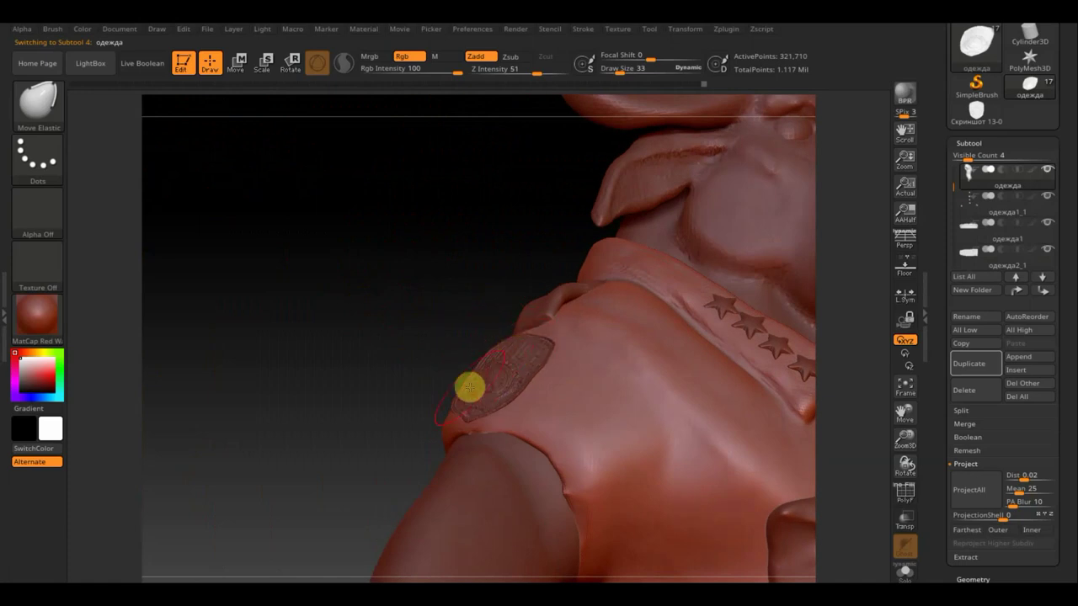
mouse_move(412, 348)
right_down()
mouse_move(460, 277)
mouse_move(472, 347)
right_up()
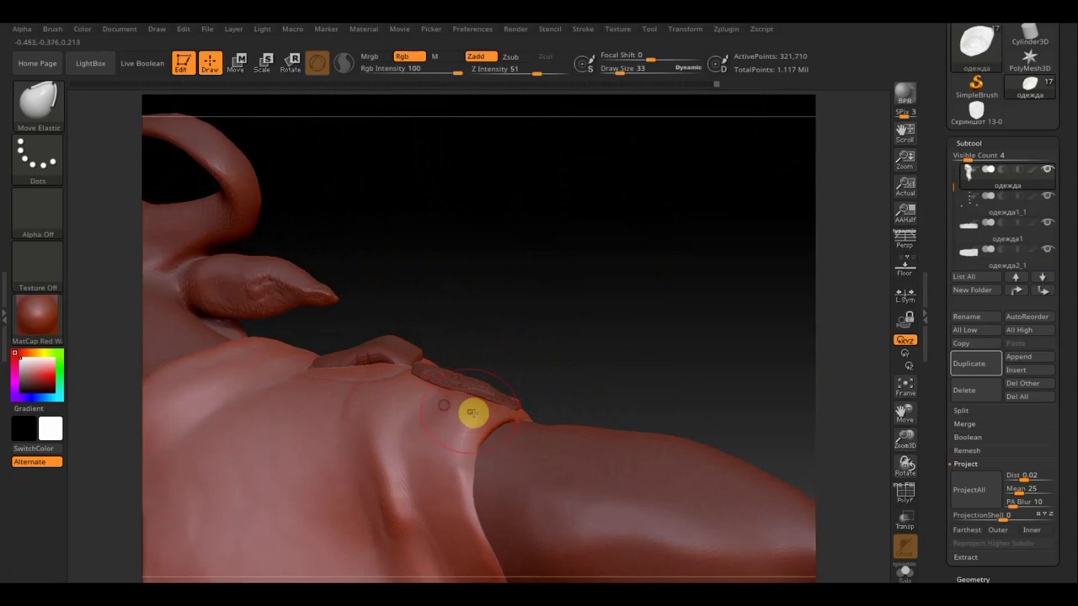
mouse_move(611, 308)
mouse_down()
mouse_move(525, 365)
mouse_move(505, 351)
mouse_move(493, 361)
mouse_move(493, 306)
mouse_move(536, 329)
mouse_move(561, 501)
mouse_up()
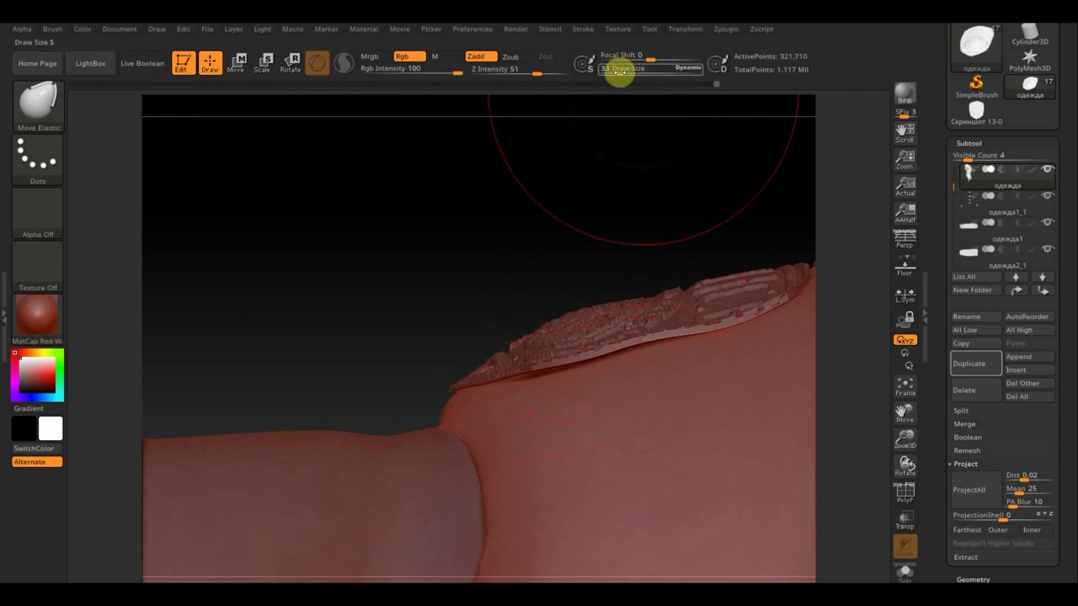
drag(618, 69, 618, 72)
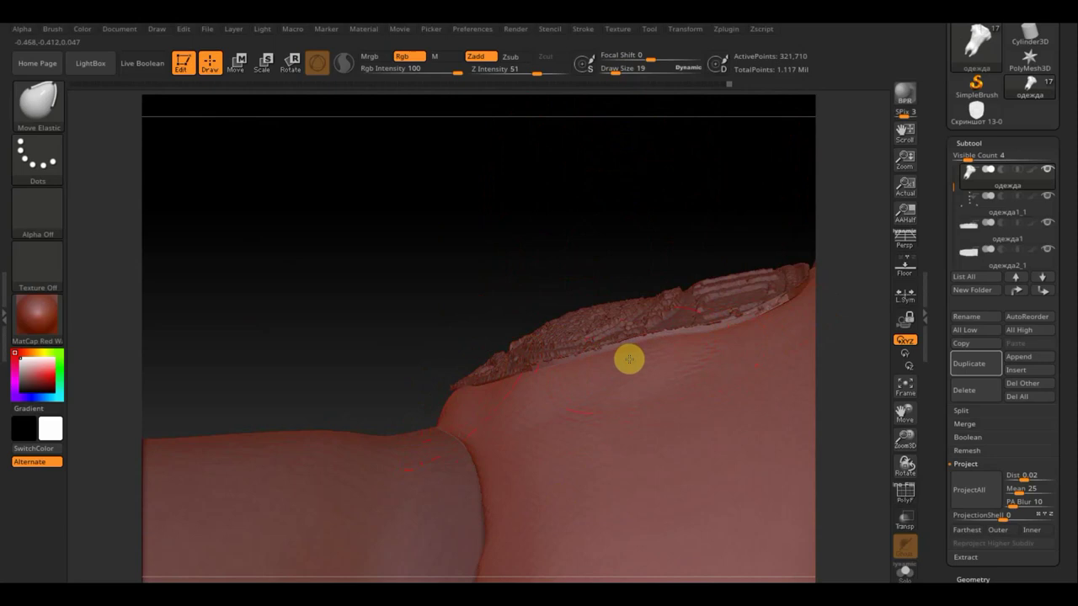
Step: Select the ClayBuildup brush at draw size 7 and frame the whole bull with F
click(905, 387)
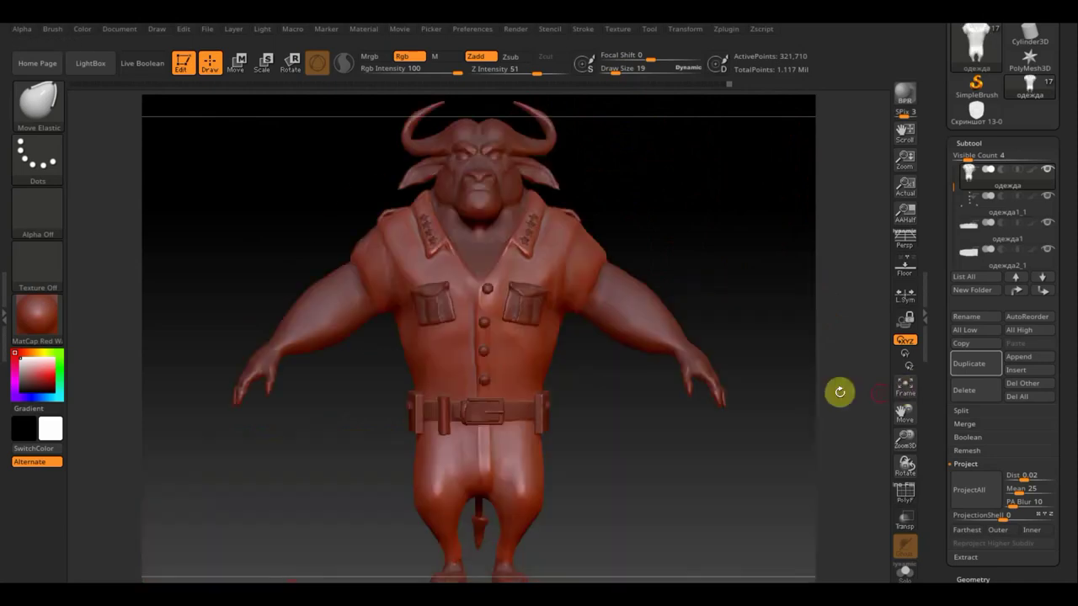
mouse_move(648, 455)
mouse_down()
mouse_move(630, 433)
mouse_move(640, 469)
mouse_move(693, 471)
mouse_move(640, 447)
mouse_move(696, 543)
mouse_move(685, 486)
mouse_move(713, 572)
mouse_up()
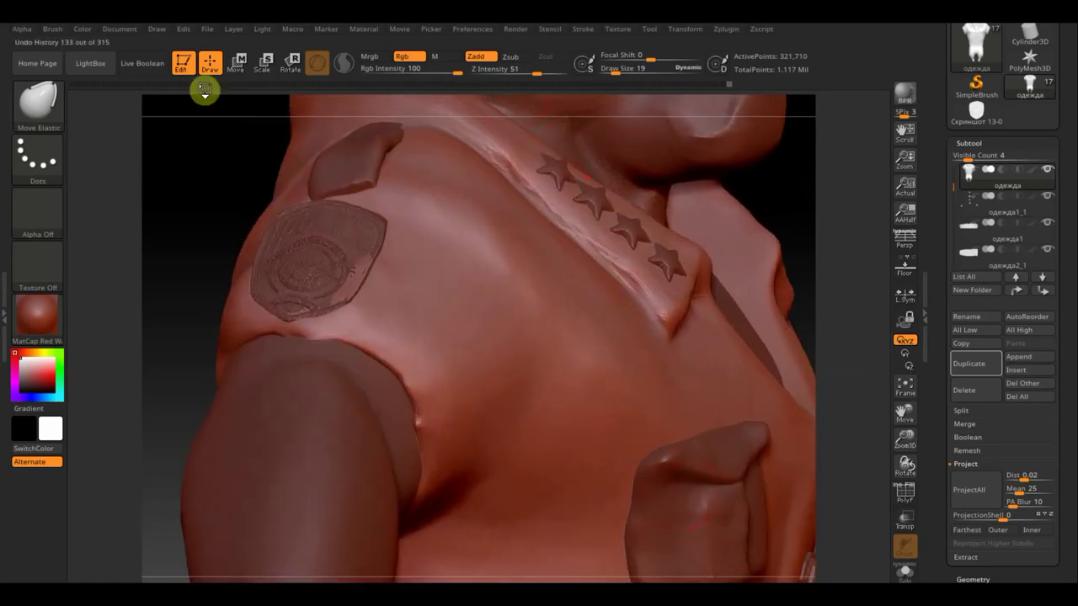
click(57, 103)
click(156, 119)
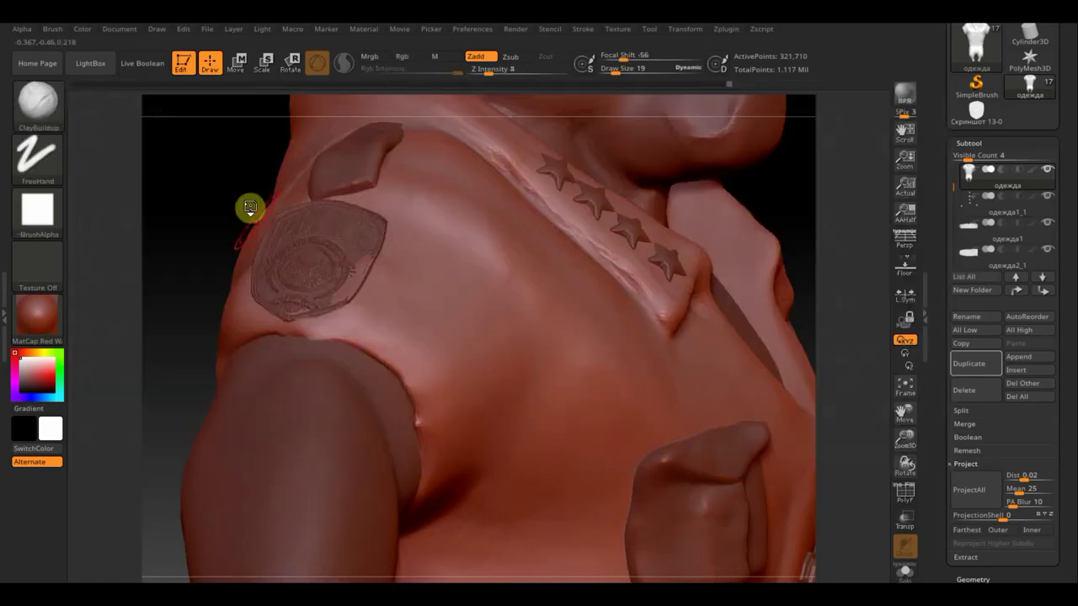
click(615, 72)
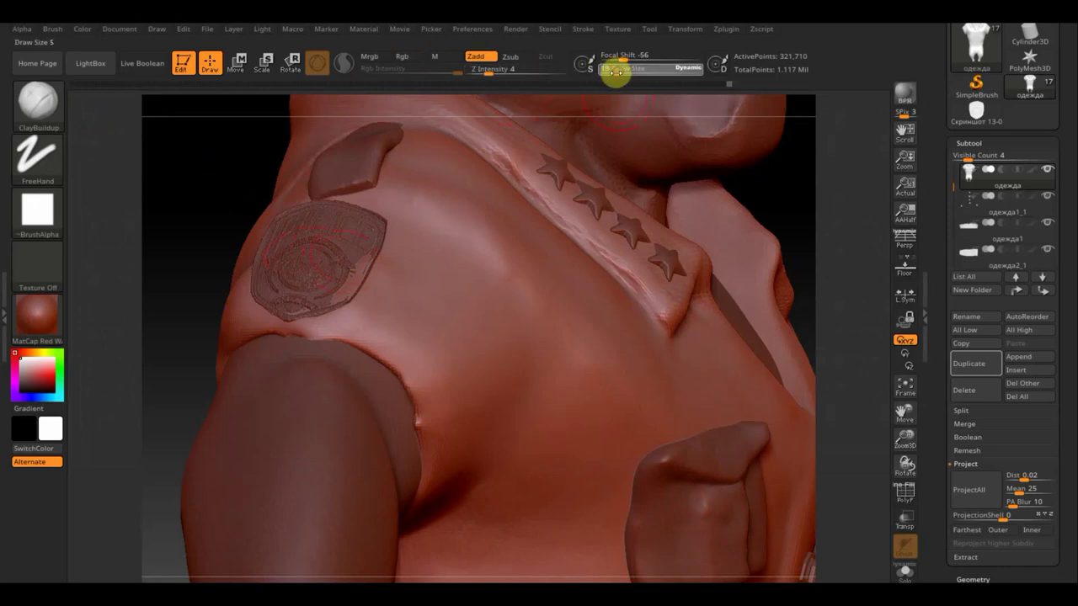
text(7)
key(Return)
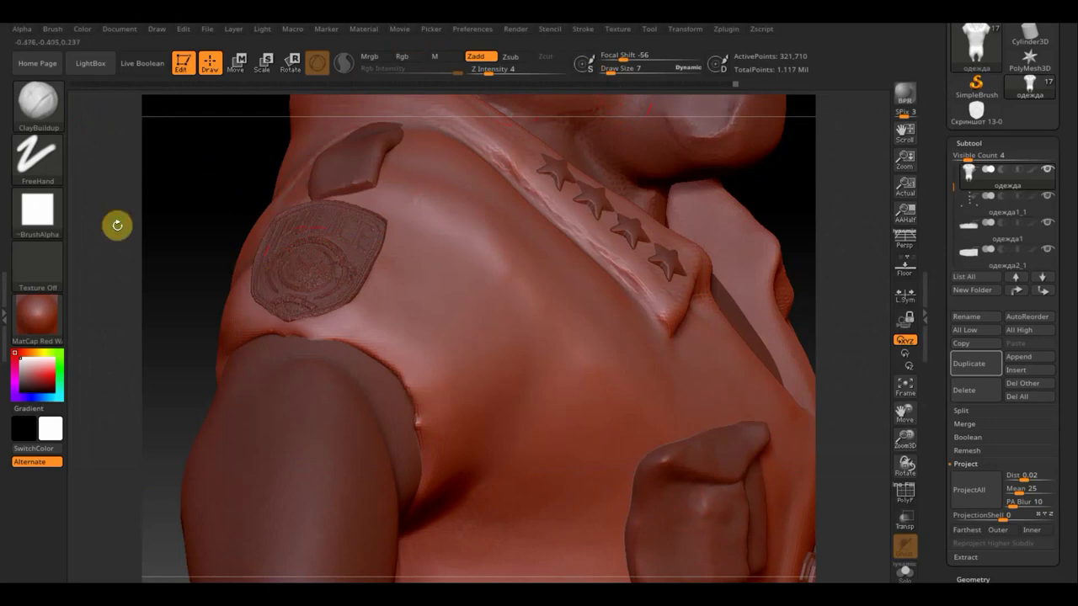
key(f)
mouse_move(654, 463)
alt+mouse_down()
mouse_move(635, 496)
mouse_move(645, 490)
alt+mouse_up()
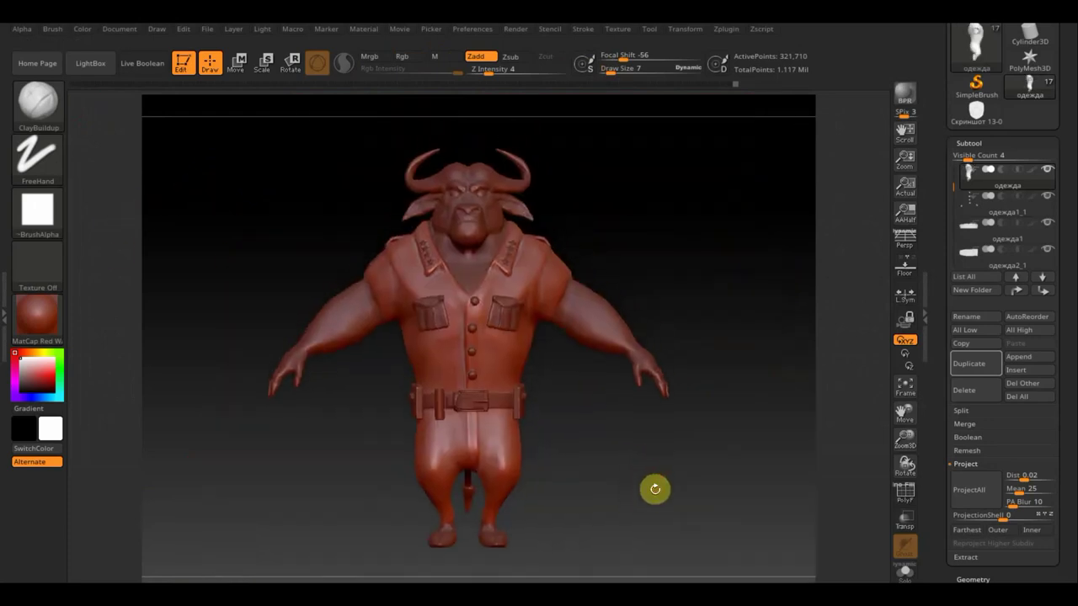